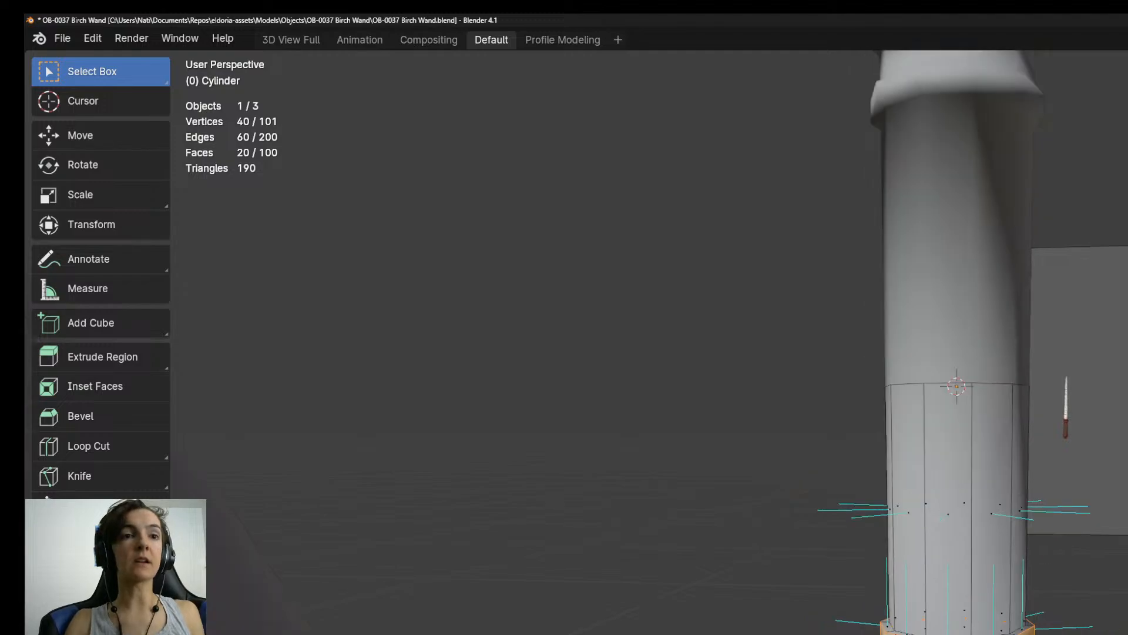
Switch to File Explorer and open the Objects folder inside eldoria-assets, Concept Art.
key(alt+Tab)
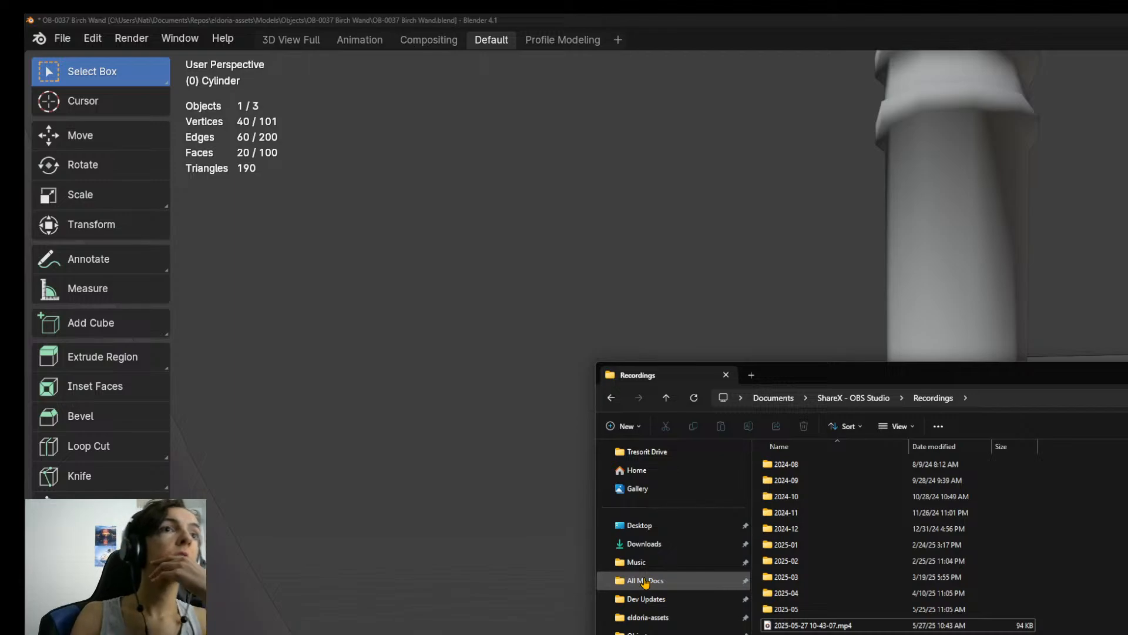
click(663, 618)
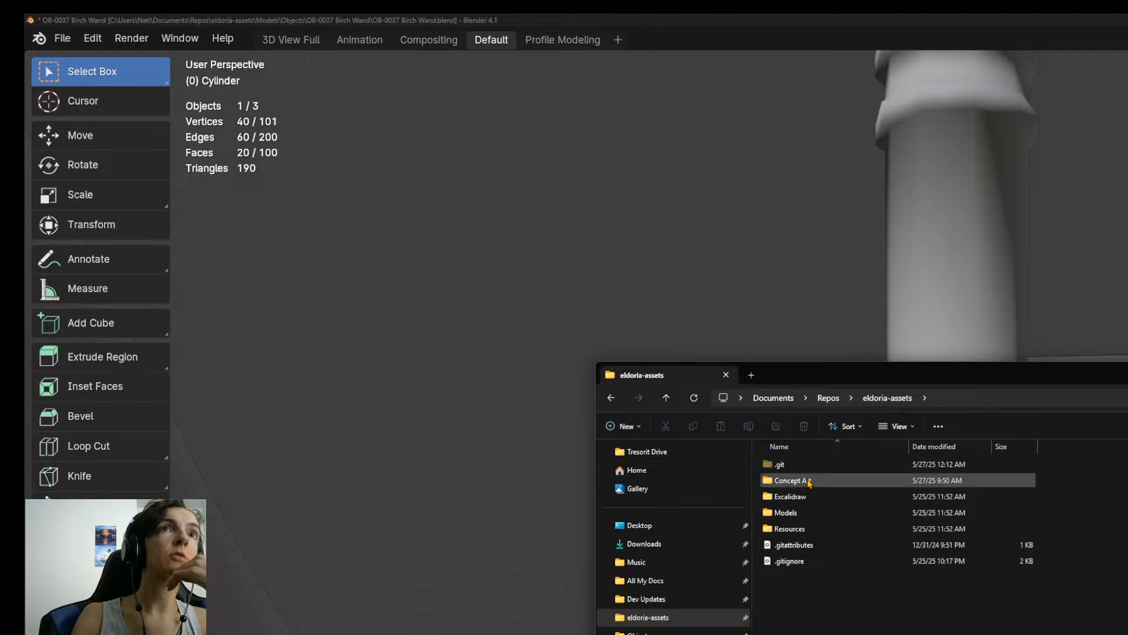
double_click(802, 480)
drag(814, 517, 821, 532)
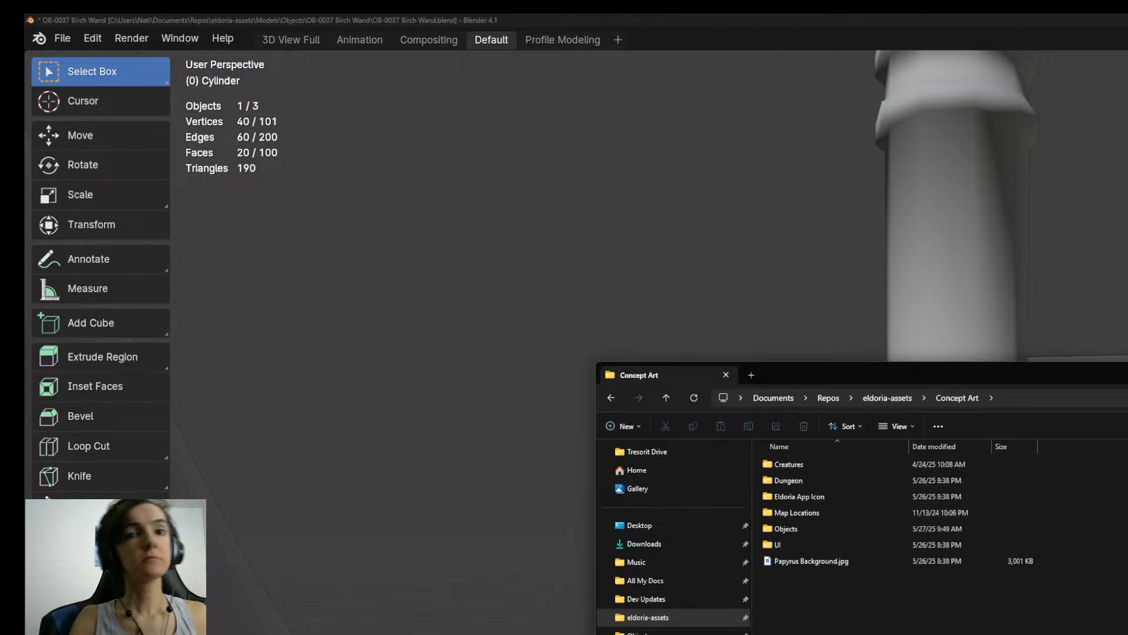
click(785, 562)
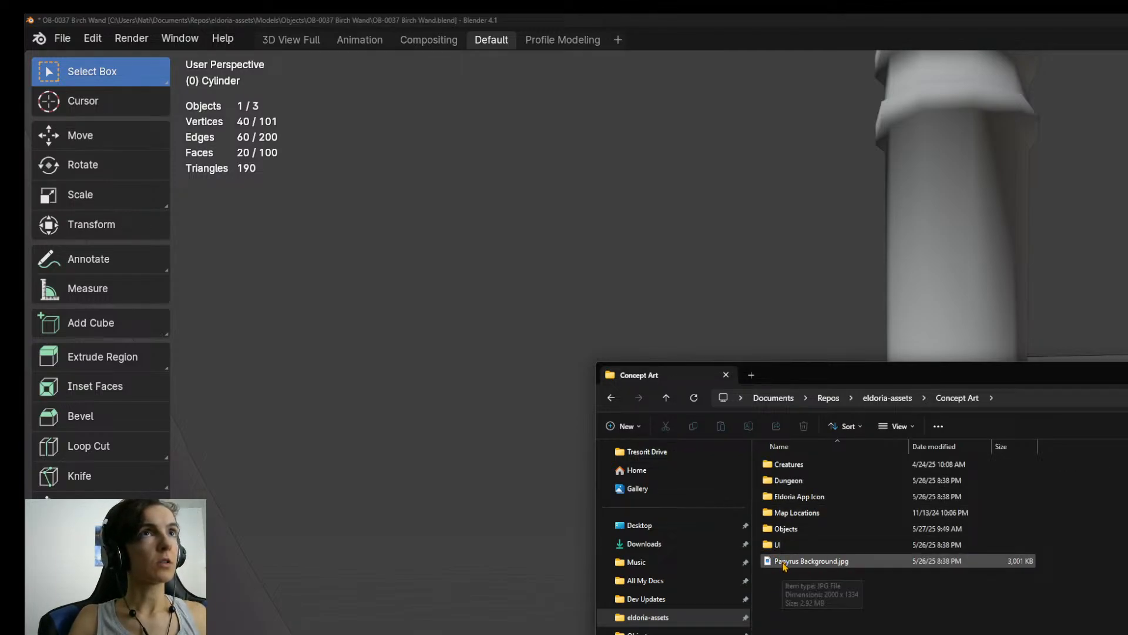
click(802, 501)
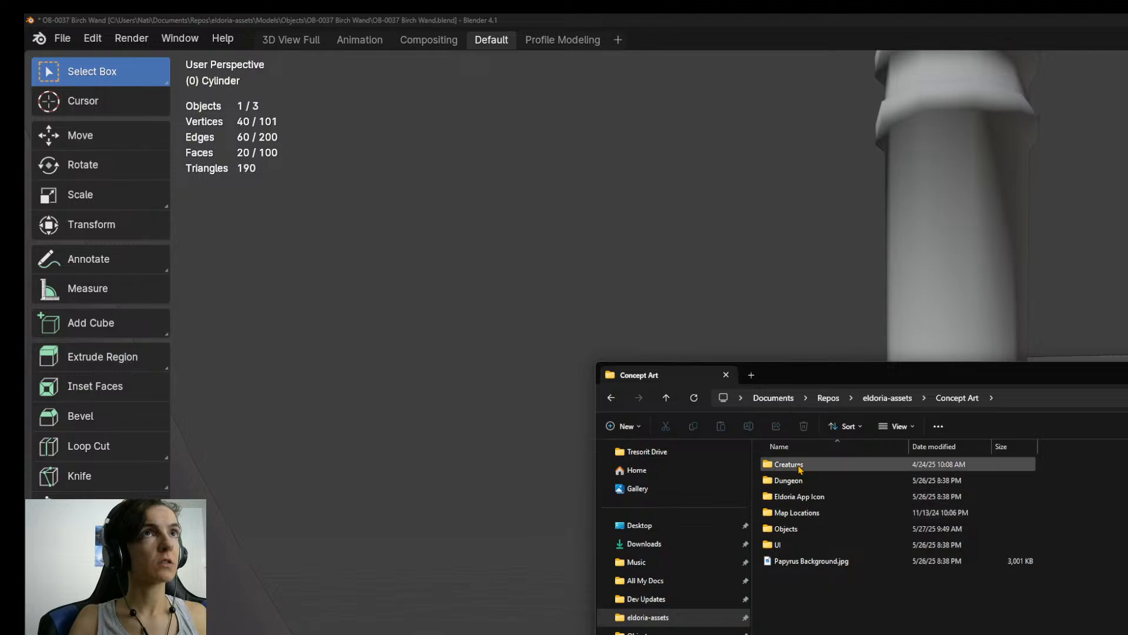
click(800, 515)
click(798, 529)
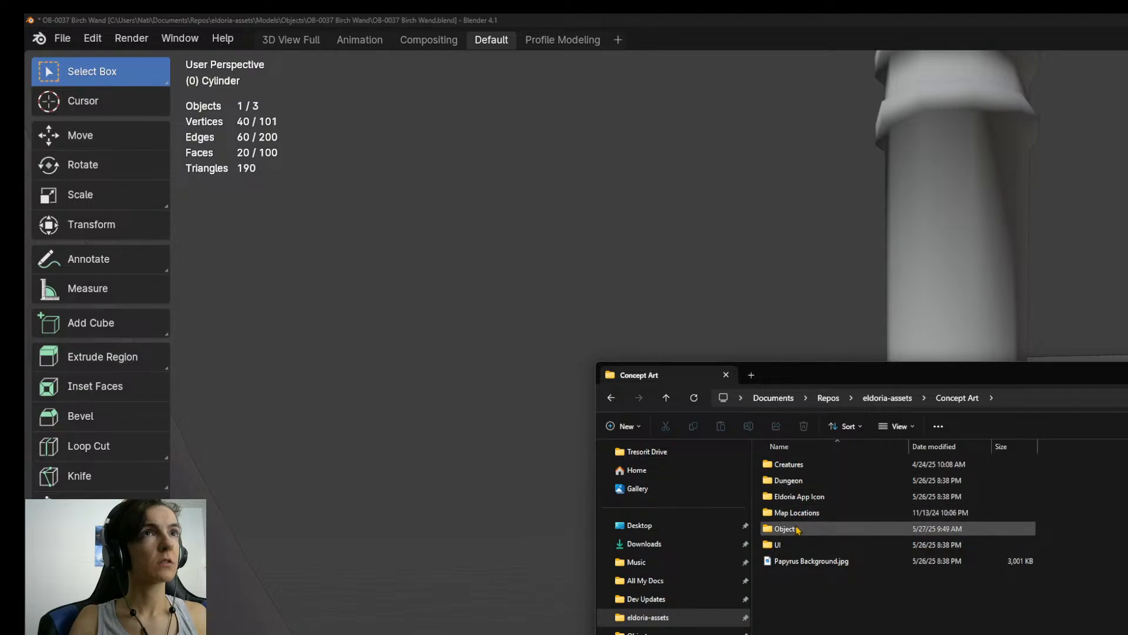
double_click(799, 529)
View the wand and staff drawings in Magic Weapons.png, close the image and return to Blender.
click(879, 483)
double_click(879, 484)
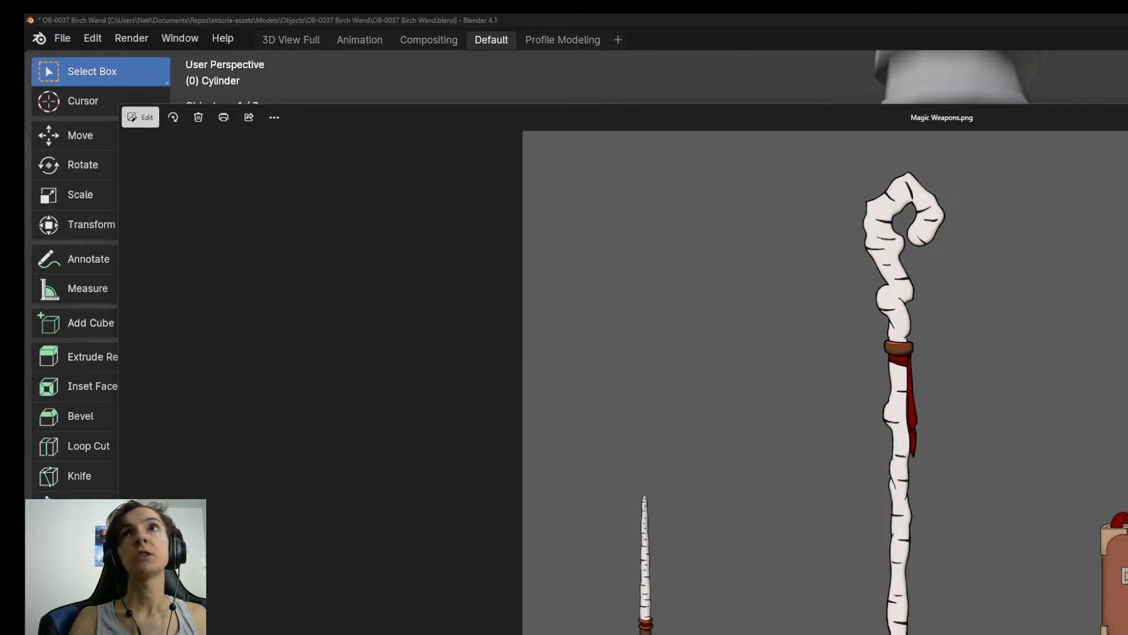
key(alt+F4)
key(alt+Tab)
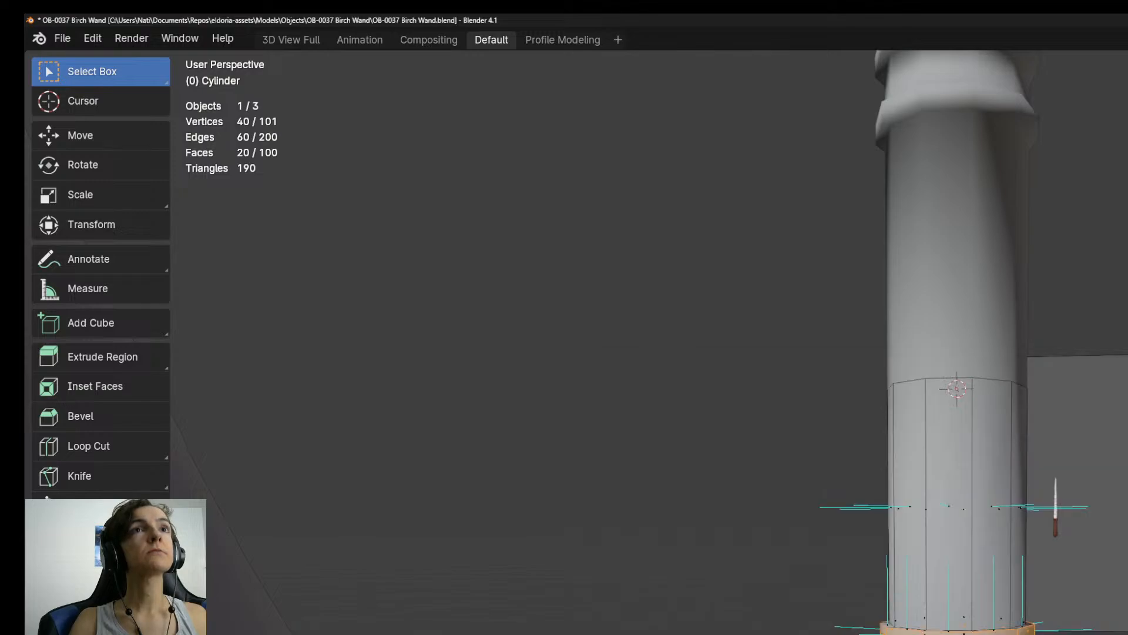
Compare the wand handle with the reference drawing in the right orthographic view.
key(KP_3)
scroll(1103, 562, down, 6)
scroll(1103, 561, up, 6)
shift+middle_drag(1106, 555, 1127, 634)
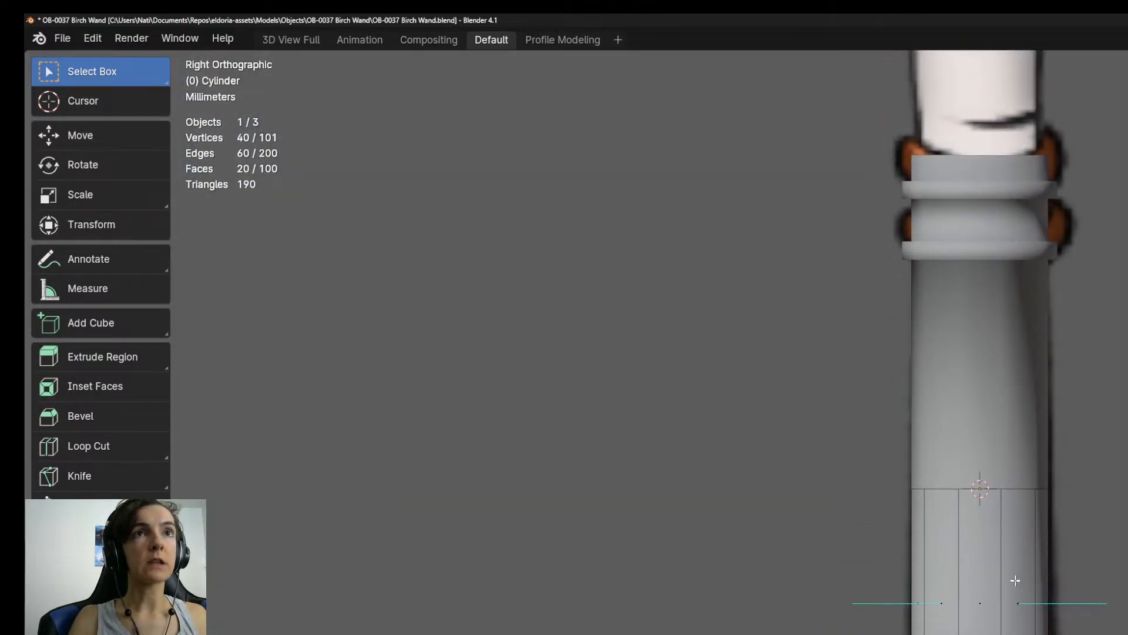
scroll(1018, 582, up, 1)
scroll(1021, 573, down, 2)
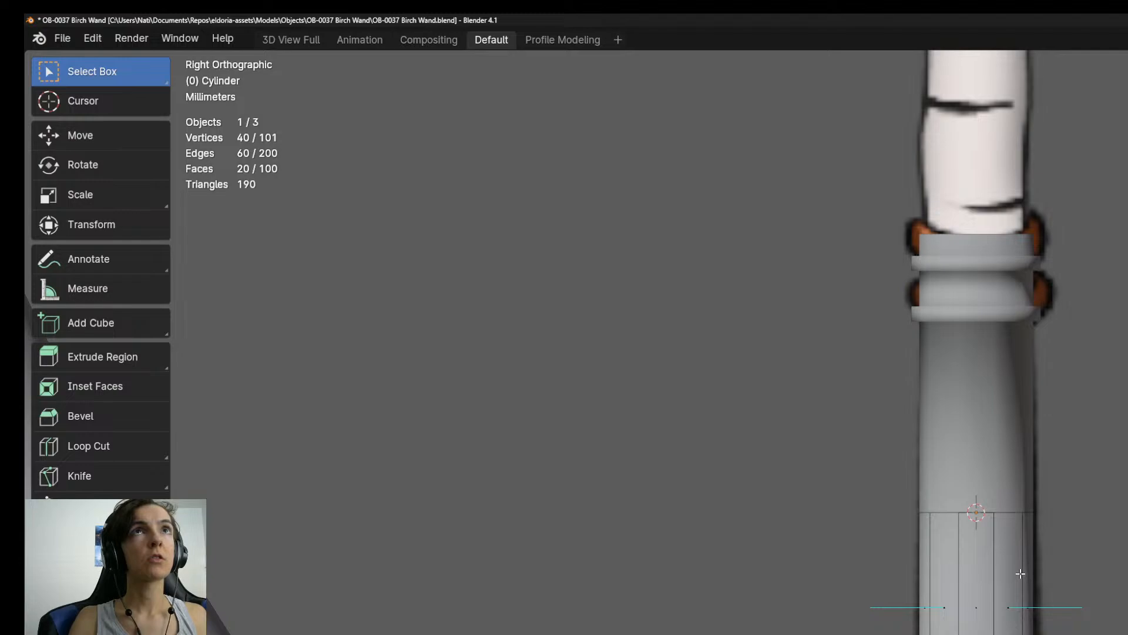
scroll(1021, 574, up, 3)
Select the four edge loops of the handle's lower rings and shift them slightly along the Z axis to match the reference.
middle_drag(1021, 574, 1022, 547)
alt+click(993, 631)
mouse_move(1022, 588)
middle_down()
mouse_move(1021, 630)
mouse_move(1022, 594)
middle_up()
alt+shift+click(999, 631)
shift+click(999, 631)
key(ctrl+z)
alt+shift+click(999, 631)
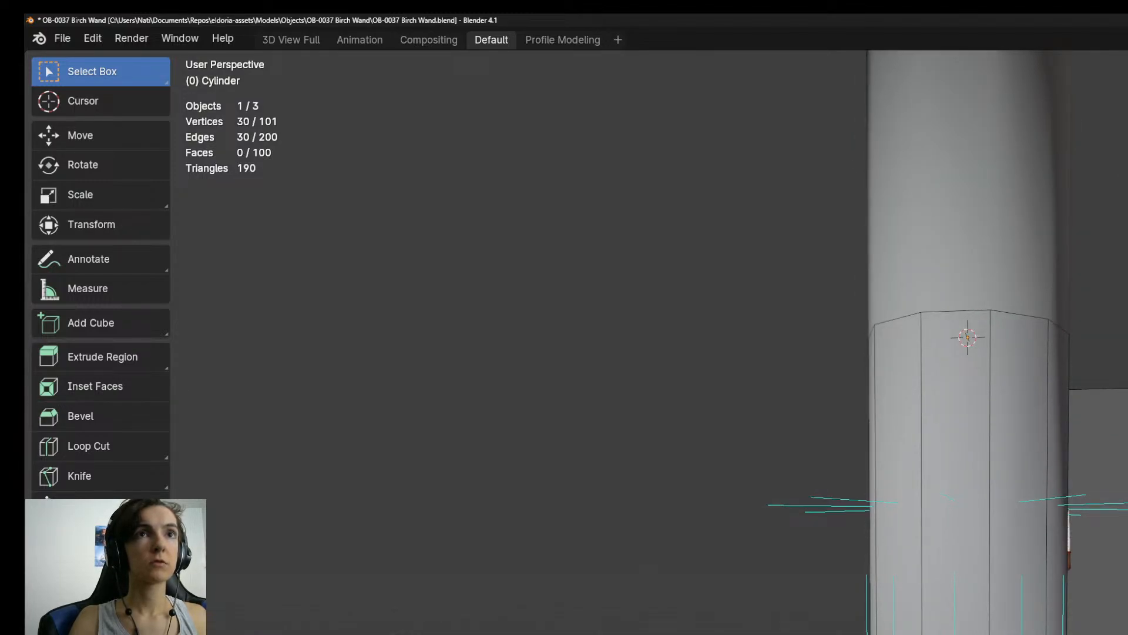
alt+shift+click(999, 631)
middle_drag(999, 632, 1006, 595)
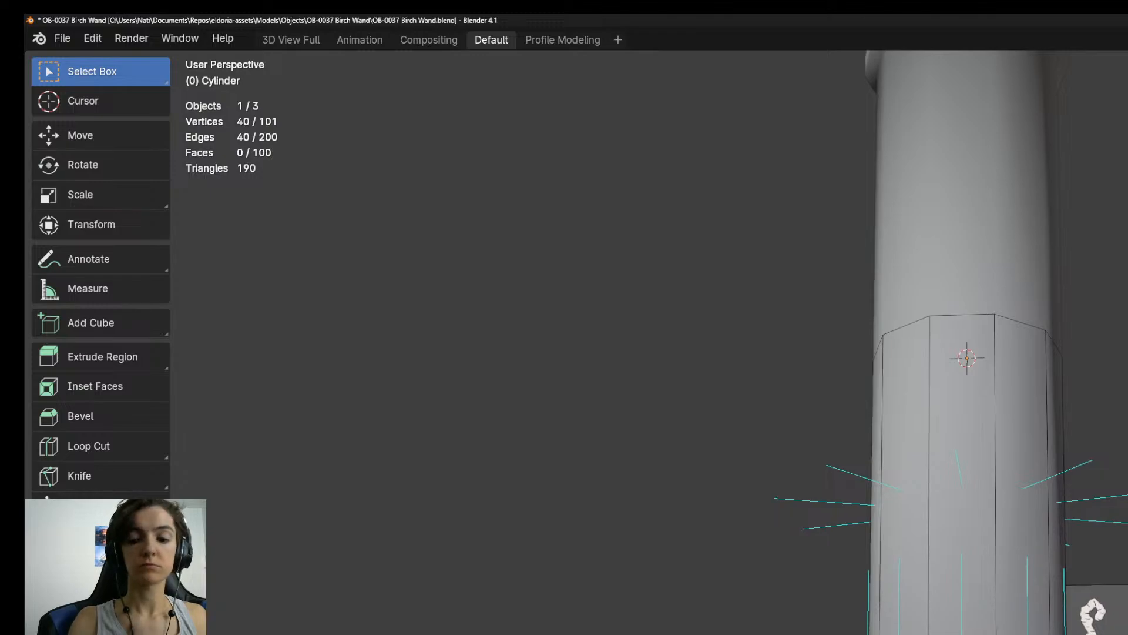
key(KP_1)
key(KP_3)
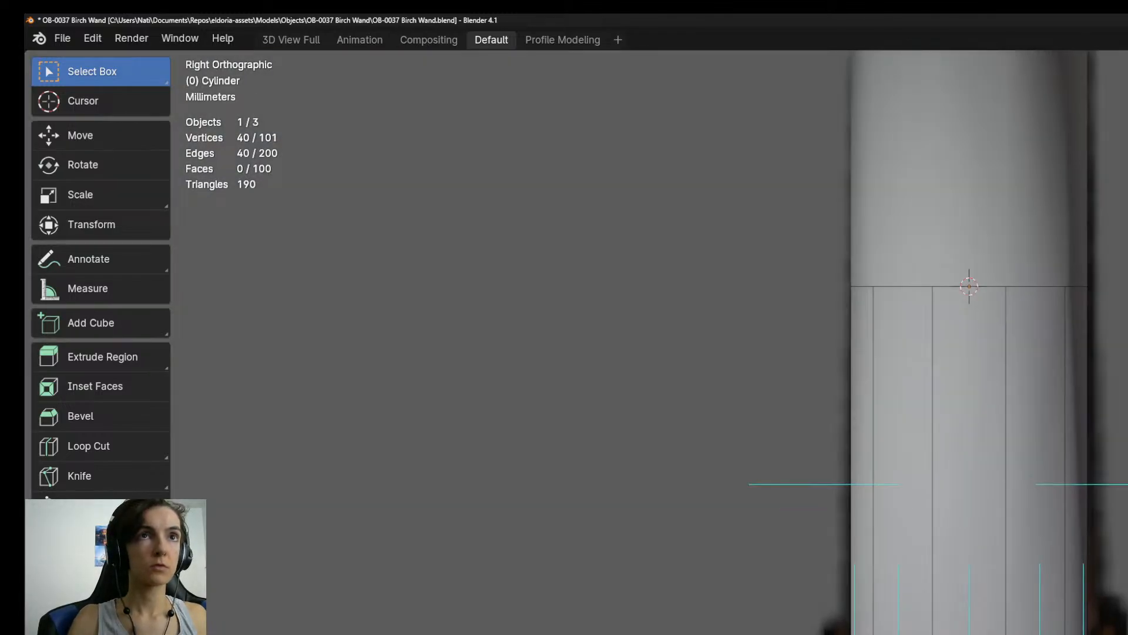
key(g)
key(z)
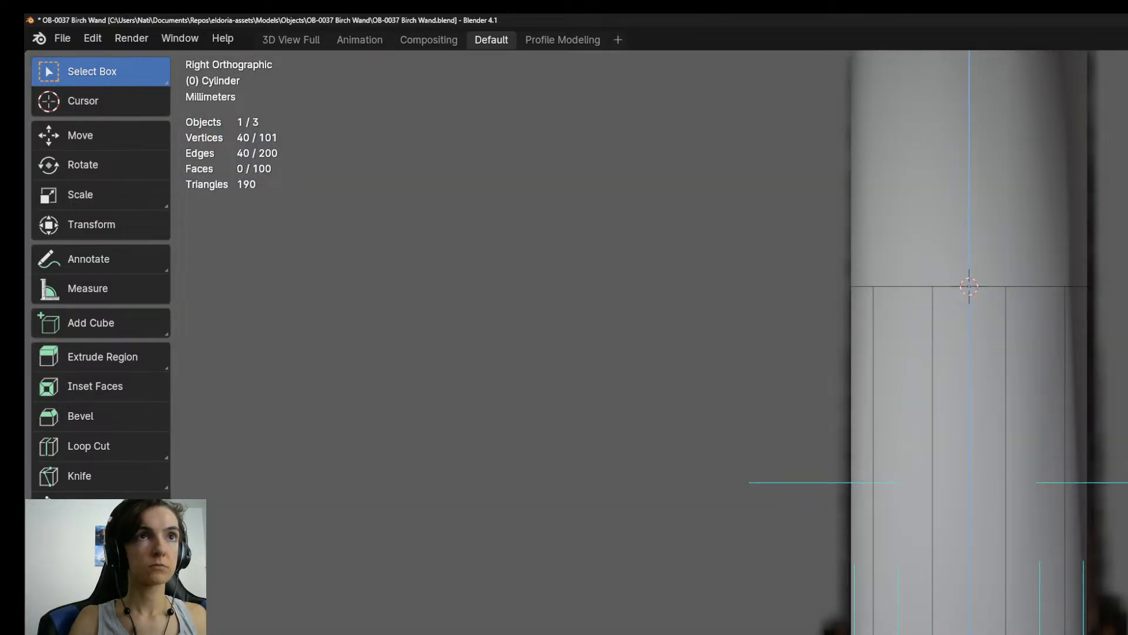
key(Return)
Check the ring edge loops from several angles and fine-tune their height along Z against the reference.
middle_drag(823, 352, 870, 376)
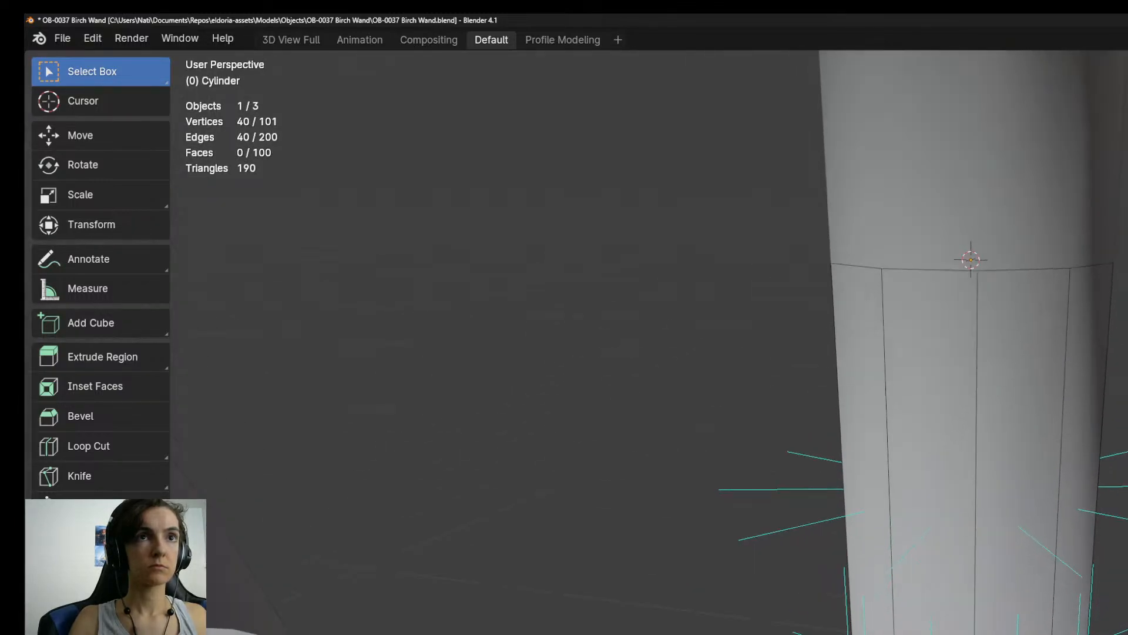
alt+click(973, 632)
alt+shift+click(972, 631)
alt+shift+click(972, 632)
middle_drag(972, 611, 961, 446)
alt+shift+click(972, 632)
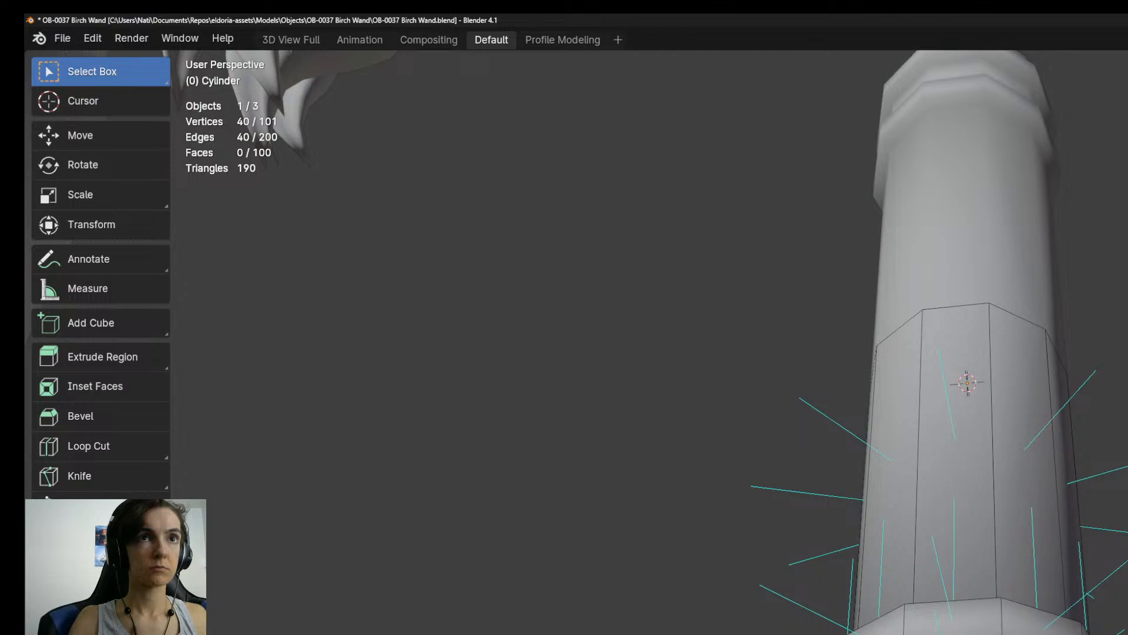
key(KP_3)
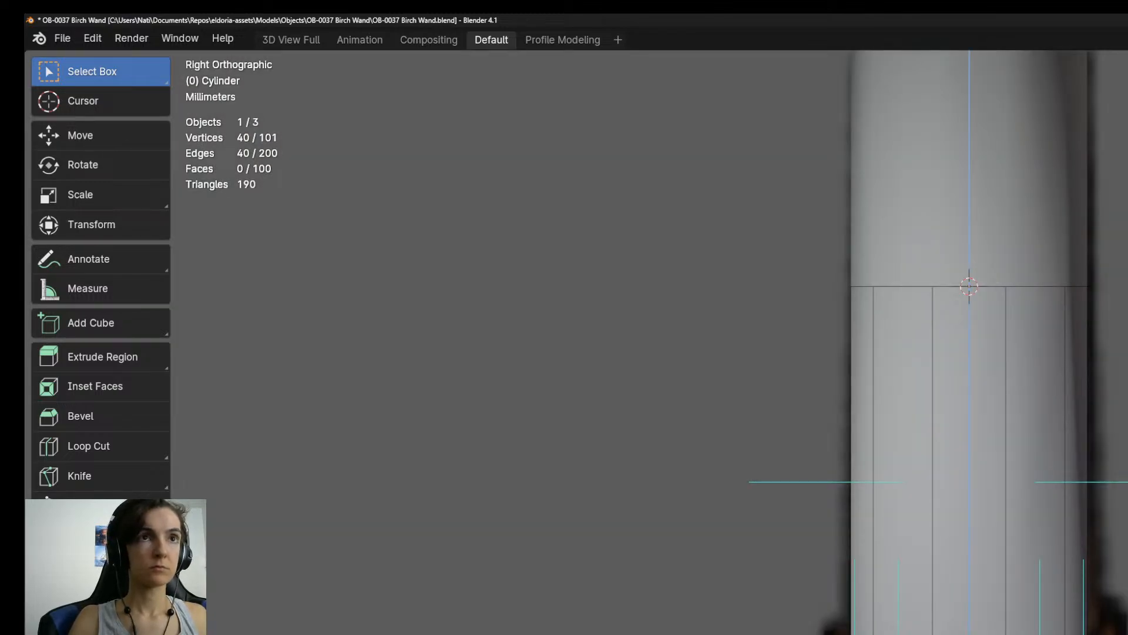
key(Return)
scroll(964, 629, down, 3)
scroll(964, 629, up, 3)
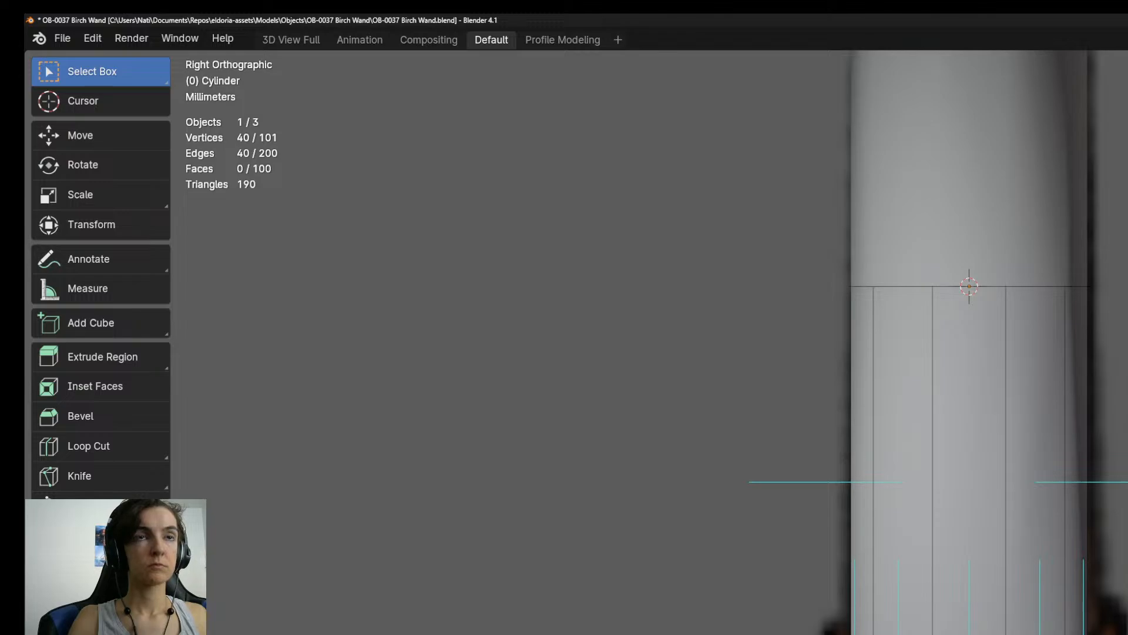
Mark the selected edge loops of the handle's rings as sharp.
key(Tab)
scroll(961, 629, down, 3)
scroll(959, 623, up, 6)
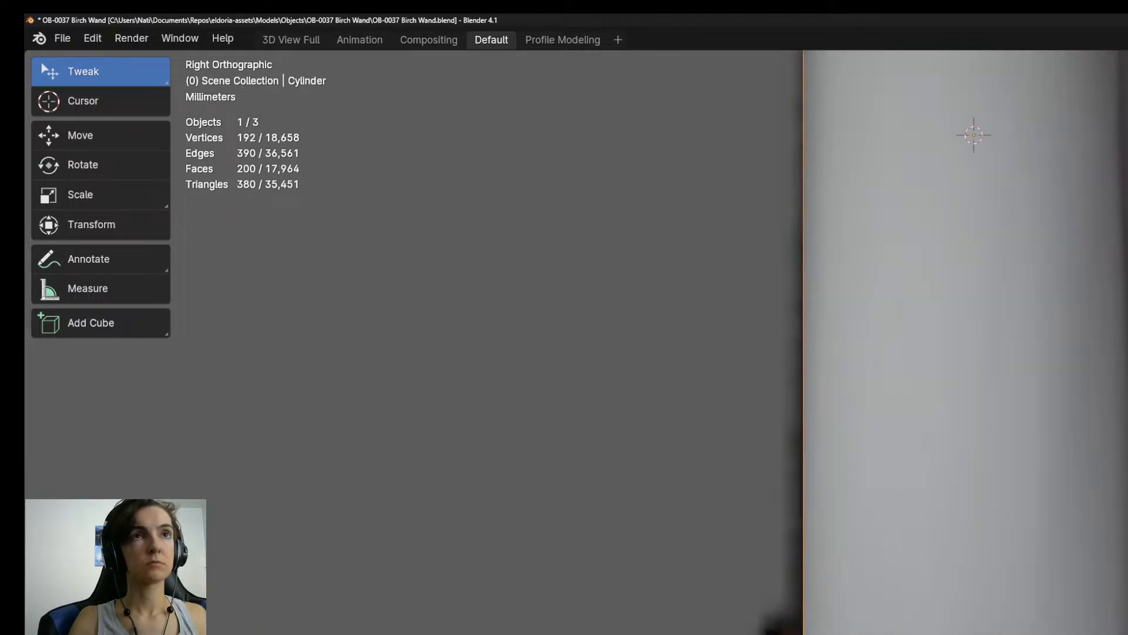
key(Tab)
mouse_move(960, 623)
middle_down()
mouse_move(931, 631)
mouse_move(946, 606)
mouse_move(952, 634)
middle_up()
alt+click(941, 631)
alt+shift+click(951, 625)
alt+shift+click(952, 632)
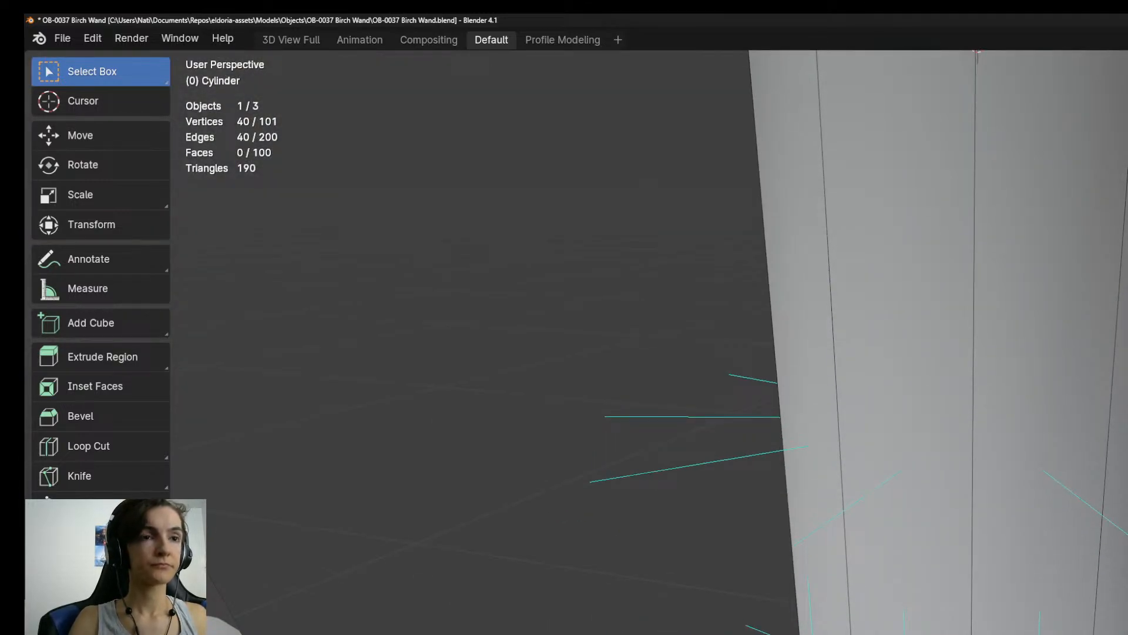
key(ctrl+e)
mouse_move(953, 634)
middle_down()
mouse_move(951, 611)
mouse_move(822, 629)
mouse_move(999, 611)
mouse_move(934, 622)
middle_up()
Examine the handle's shading and ring proportions in Object Mode against the reference drawing.
key(Tab)
scroll(951, 623, down, 5)
scroll(999, 611, down, 4)
scroll(999, 612, up, 4)
scroll(999, 611, up, 1)
key(KP_3)
scroll(958, 631, down, 1)
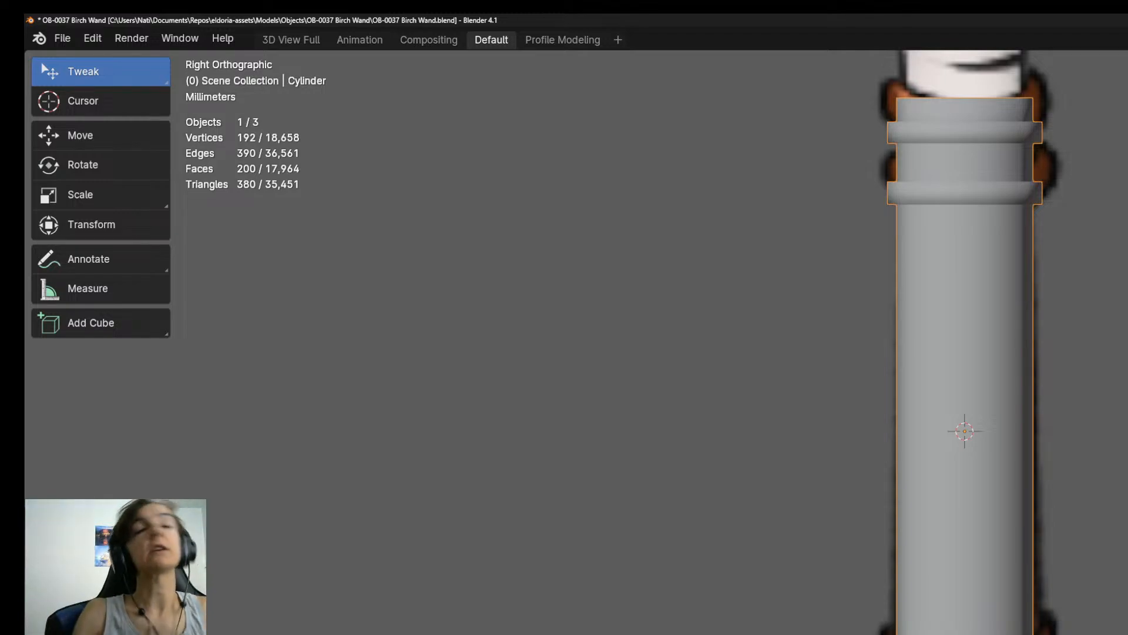
middle_drag(973, 623, 973, 591)
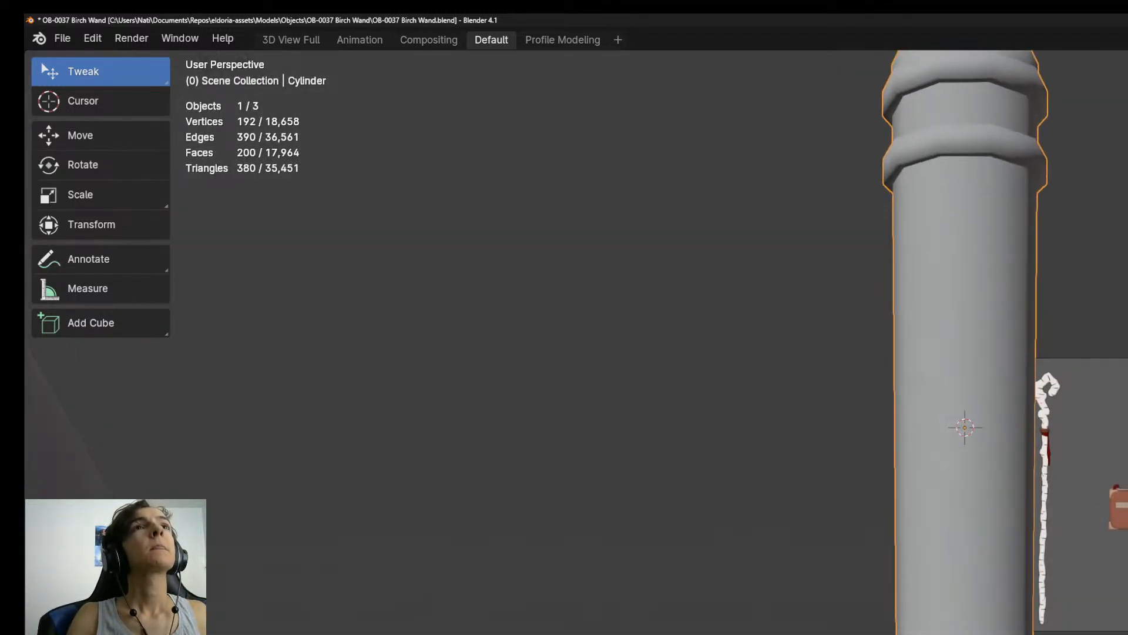
scroll(972, 591, down, 3)
key(KP_3)
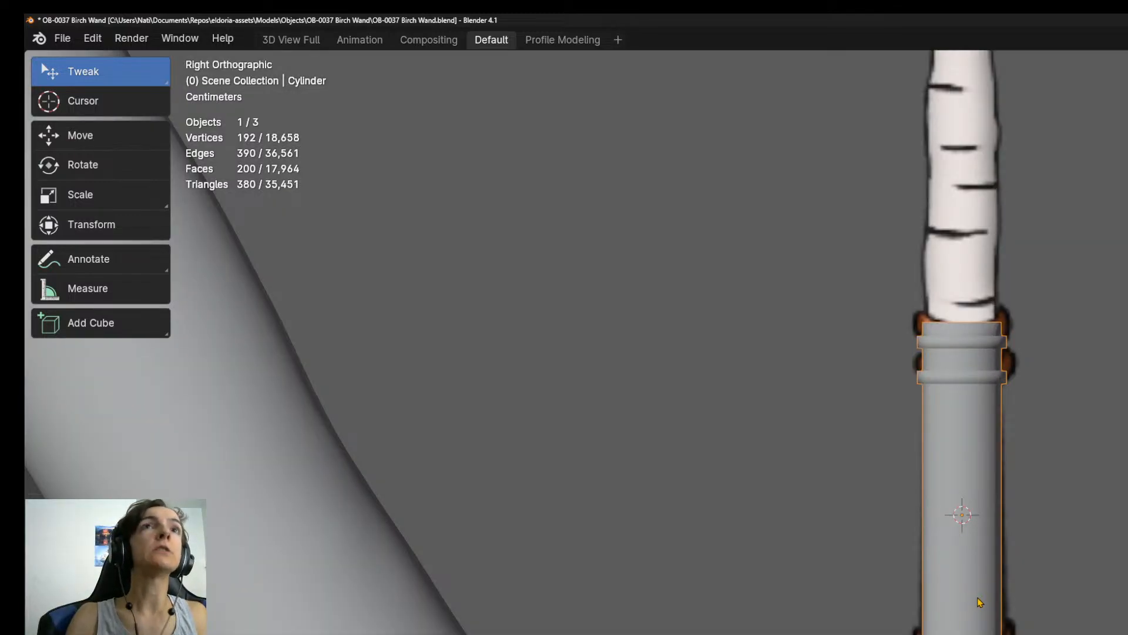
scroll(982, 617, up, 1)
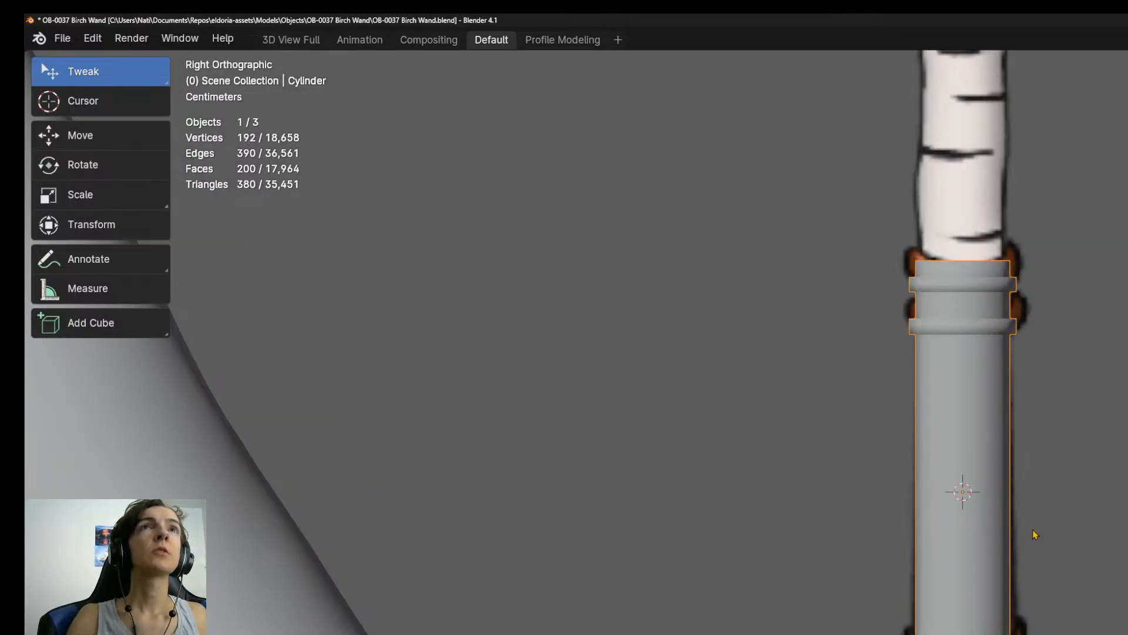
shift+middle_drag(1036, 533, 1045, 629)
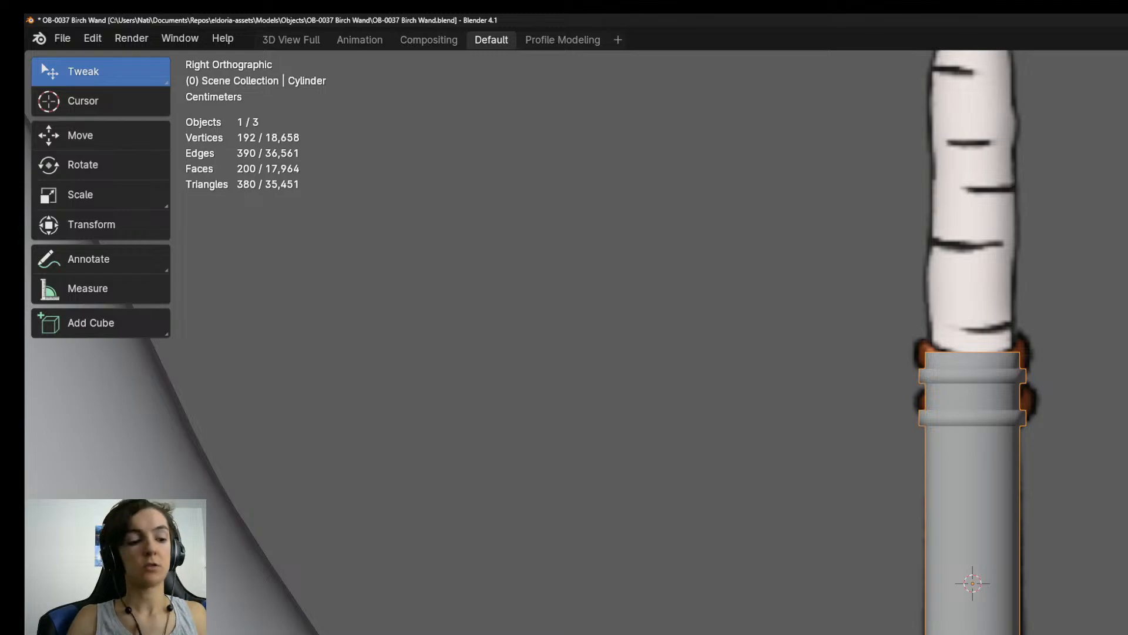
scroll(960, 629, up, 2)
Select a ten-vertex loop on the handle and move it along the Z axis in the right orthographic view.
middle_drag(964, 623, 935, 520)
key(Tab)
key(1)
click(978, 629)
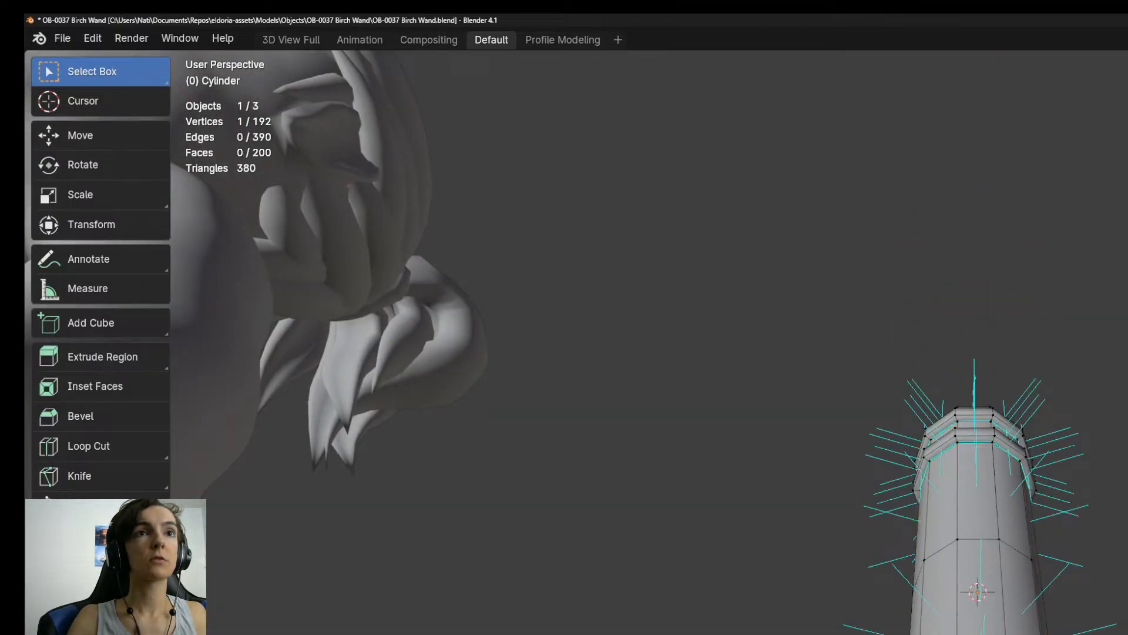
key(KP_1)
key(KP_3)
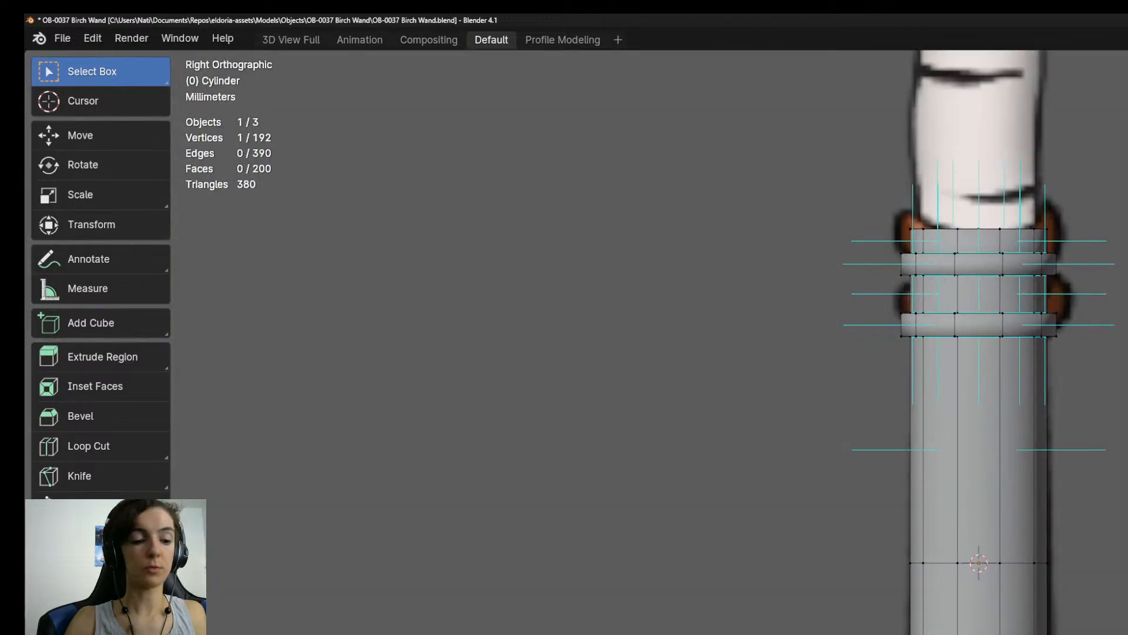
key(g)
key(z)
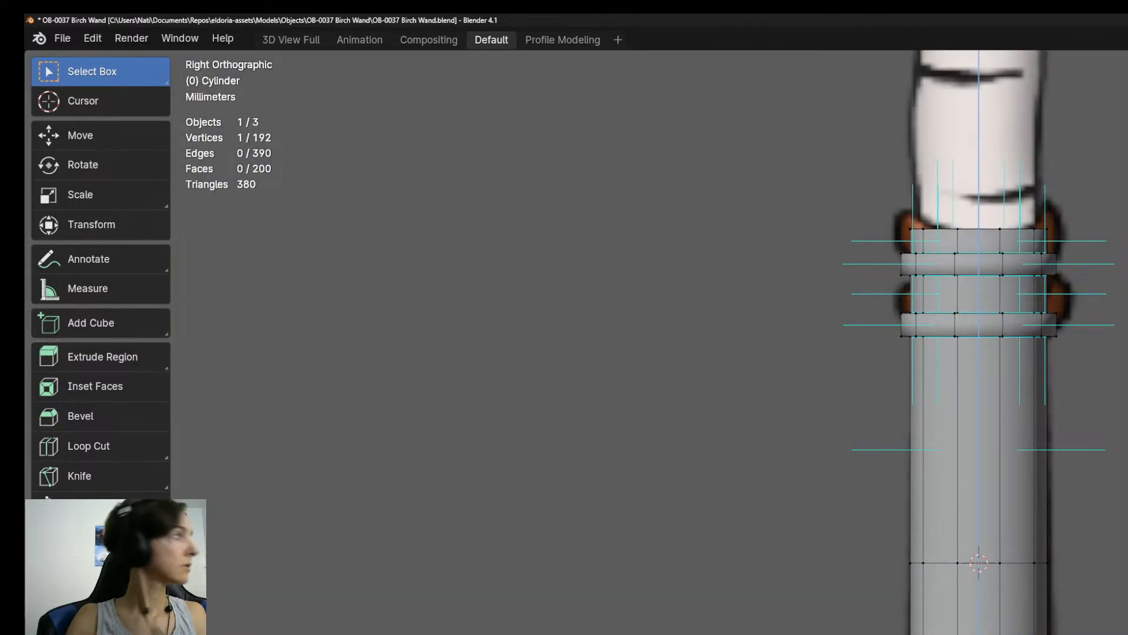
click(979, 629)
alt+click(979, 629)
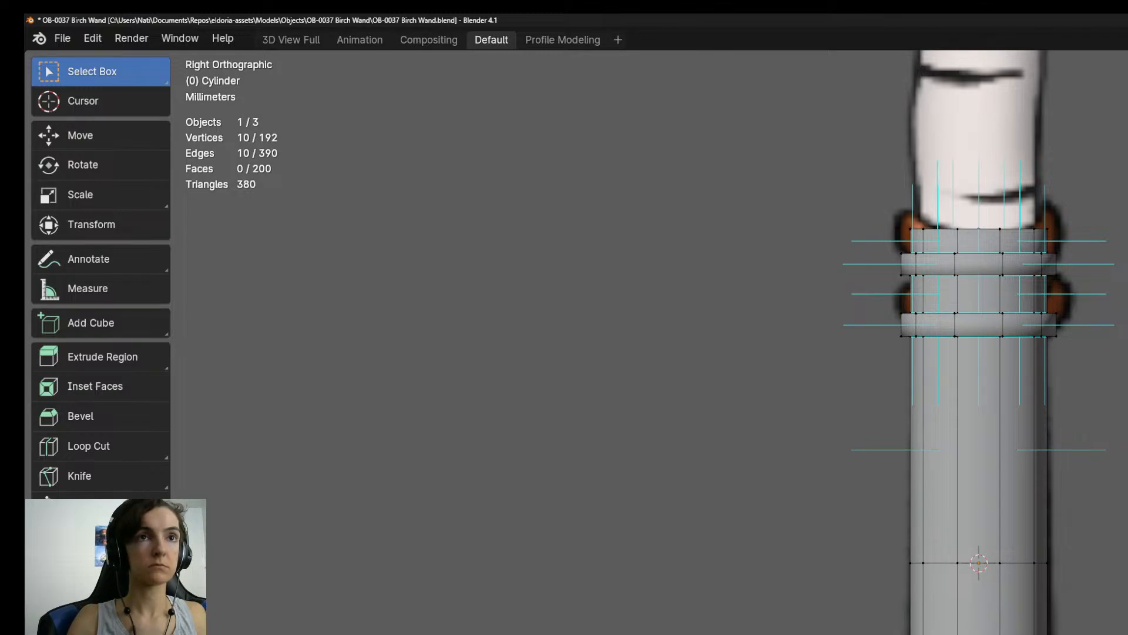
key(g)
key(z)
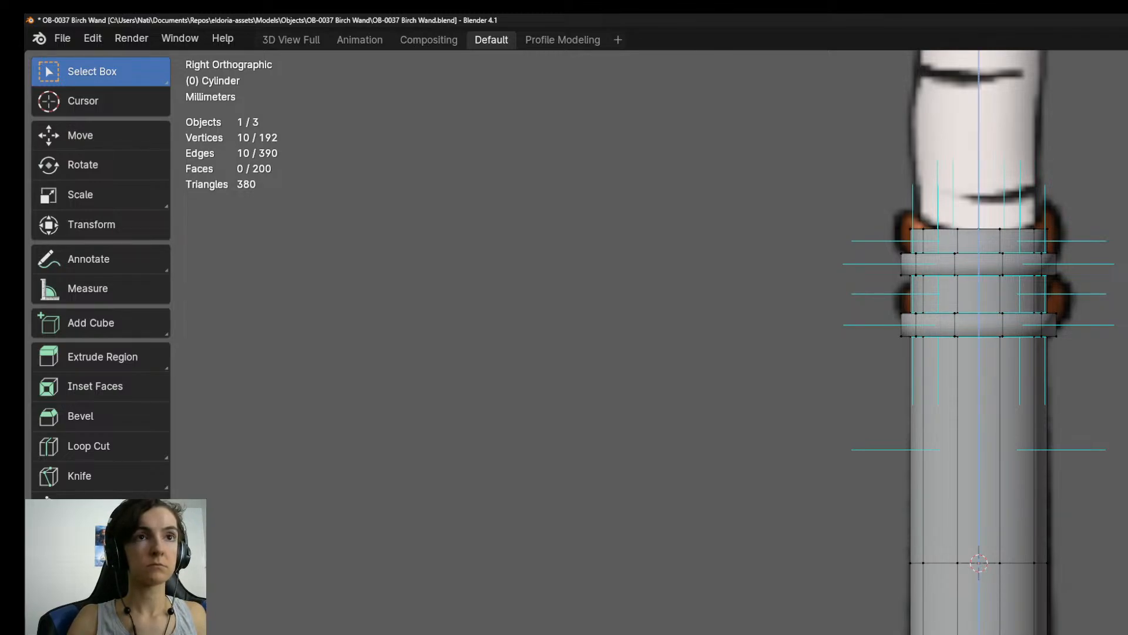
click(958, 631)
key(Tab)
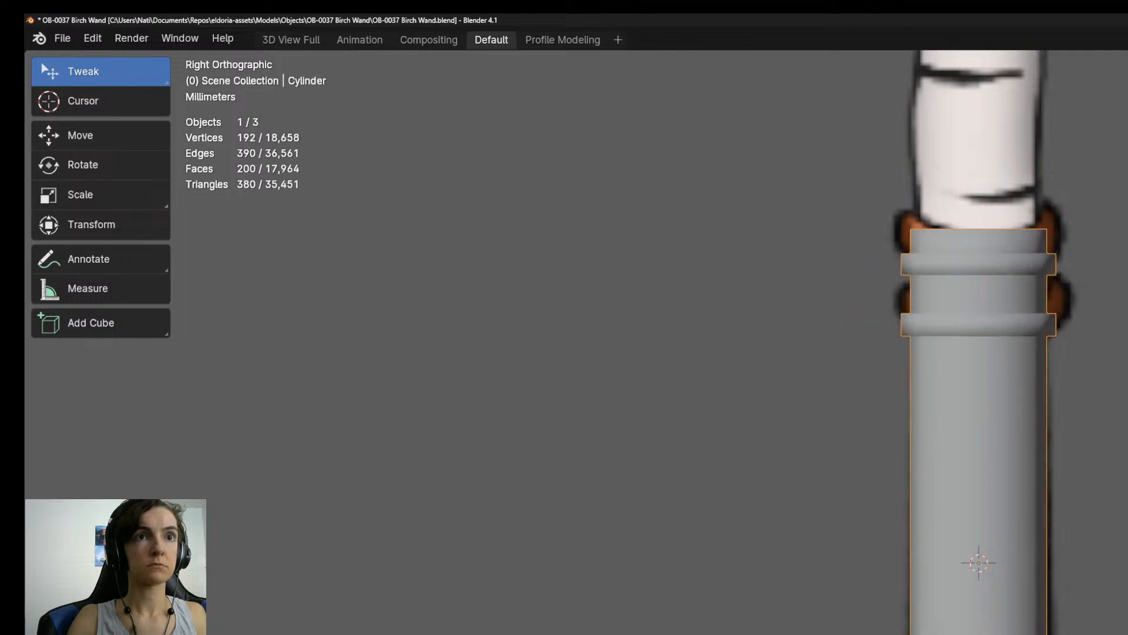
Select the ten triangular faces that form the top cap of the wand handle in face mode.
scroll(958, 630, down, 6)
shift+middle_drag(1003, 535, 935, 587)
scroll(1032, 634, up, 5)
key(Tab)
key(3)
click(905, 529)
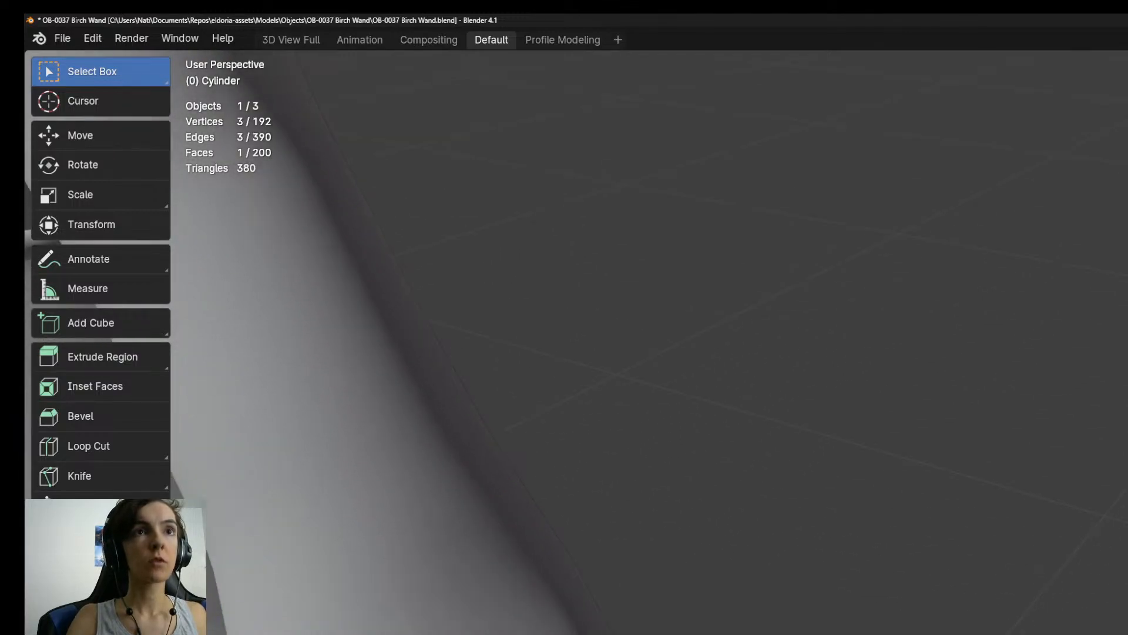
shift+click(934, 588)
key(ctrl+KP_Add)
middle_drag(935, 588, 870, 529)
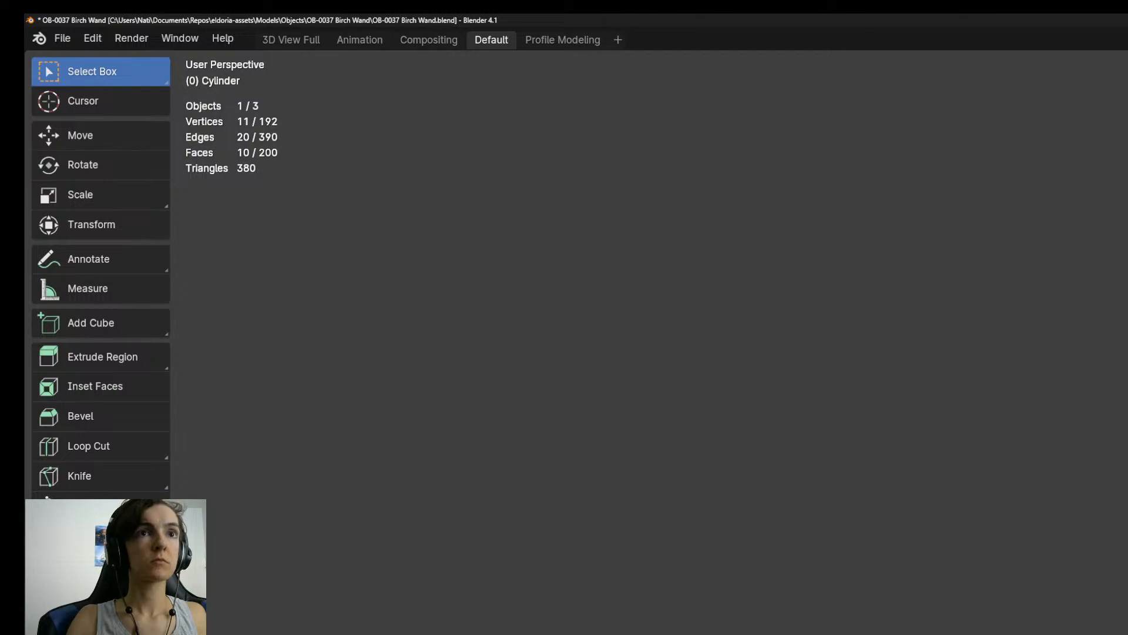
Grow the cap selection down over the ringed section to 90 faces and move it along the Z axis in the right orthographic view.
key(KP_3)
scroll(646, 340, down, 1)
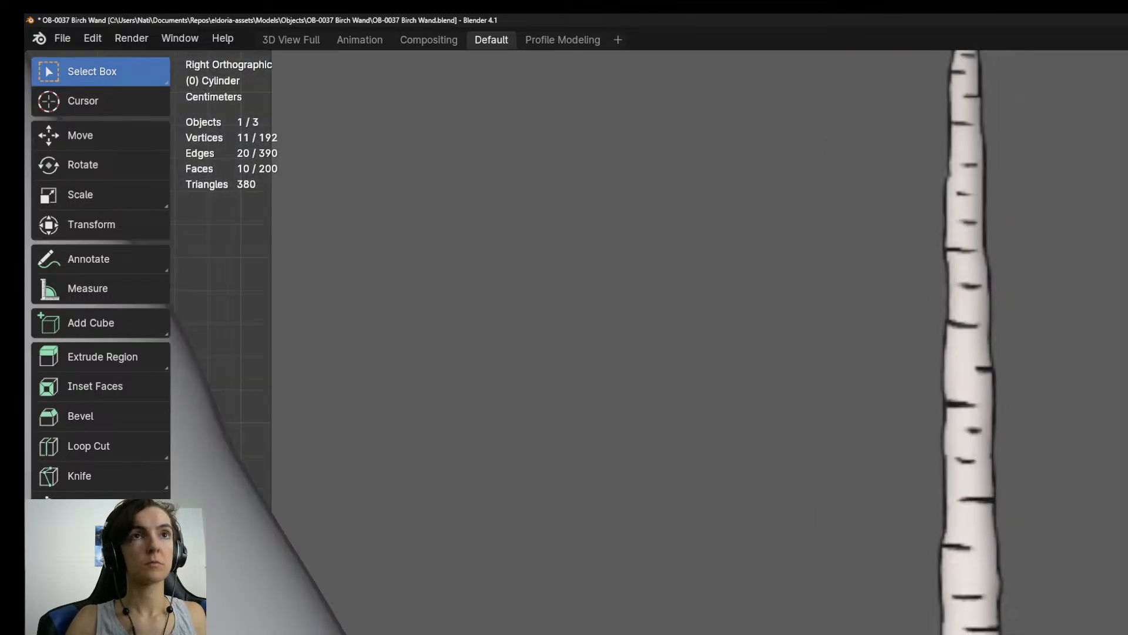
scroll(961, 629, down, 3)
scroll(961, 628, up, 4)
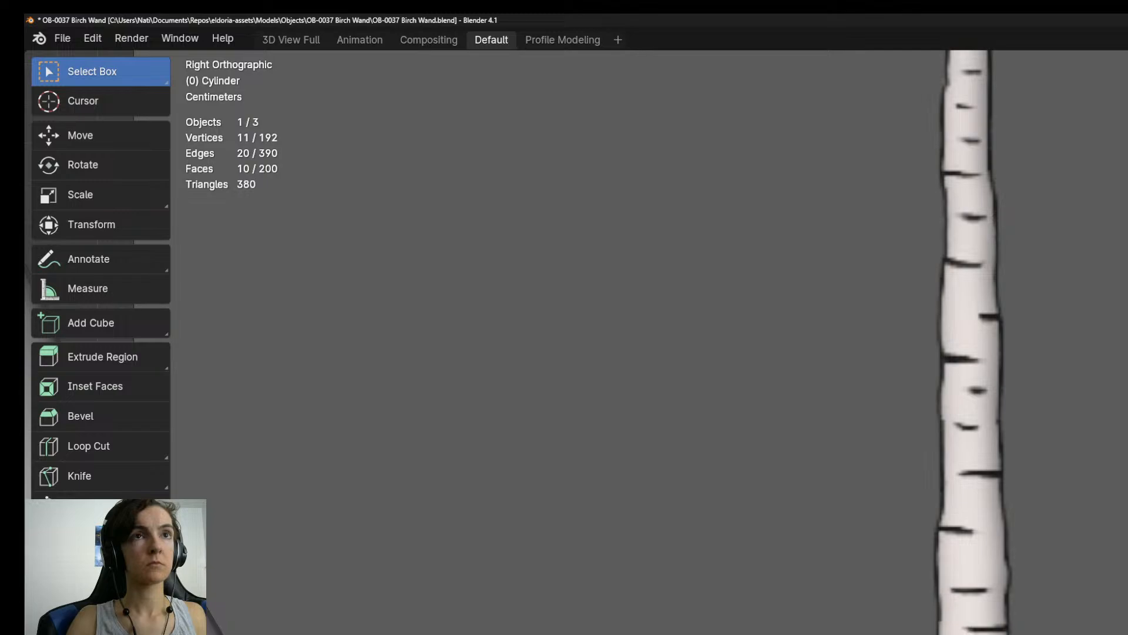
scroll(976, 341, up, 2)
key(ctrl+KP_Add)
key(ctrl+KP_Add)
key(ctrl+KP_Add)
key(ctrl+KP_Add)
key(ctrl+KP_Add)
key(ctrl+KP_Add)
key(ctrl+KP_Add)
key(ctrl+KP_Add)
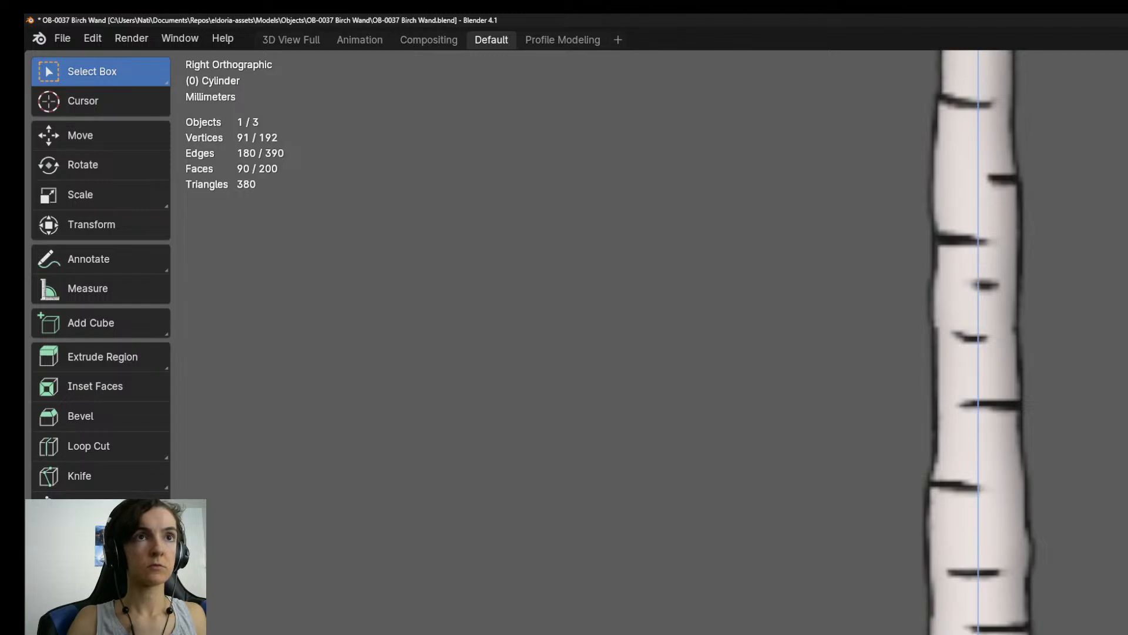
Examine the handle's proportions against the wand drawing and the character model from the right, front and back views.
scroll(958, 623, down, 5)
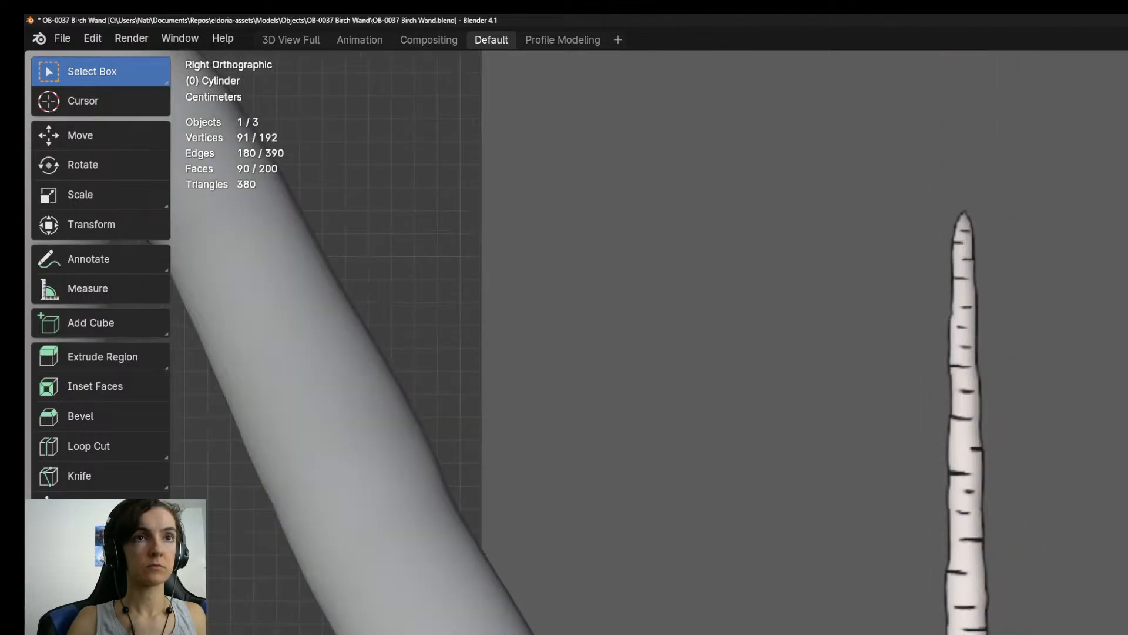
scroll(963, 529, up, 5)
shift+middle_drag(1039, 634, 1007, 634)
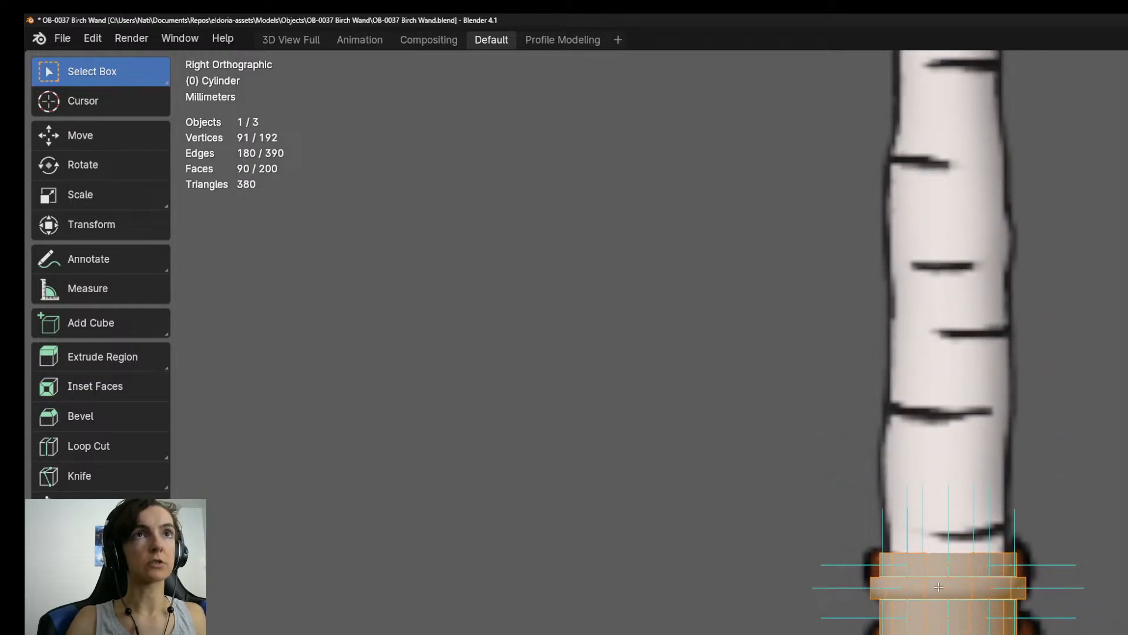
scroll(939, 586, up, 7)
scroll(945, 590, down, 6)
scroll(946, 591, down, 7)
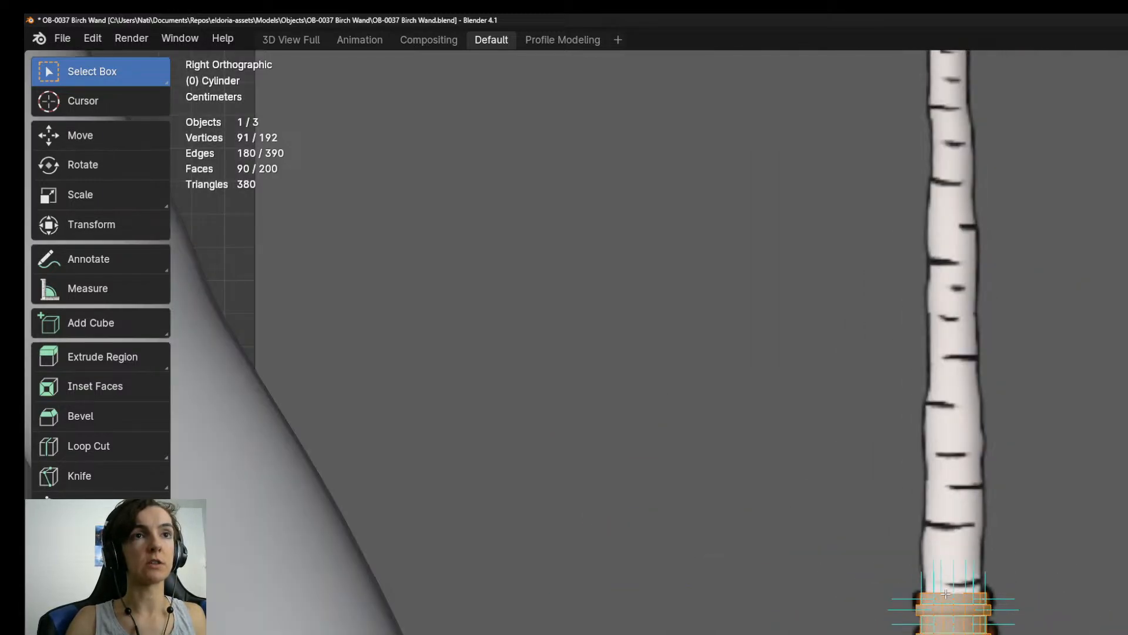
scroll(944, 600, down, 5)
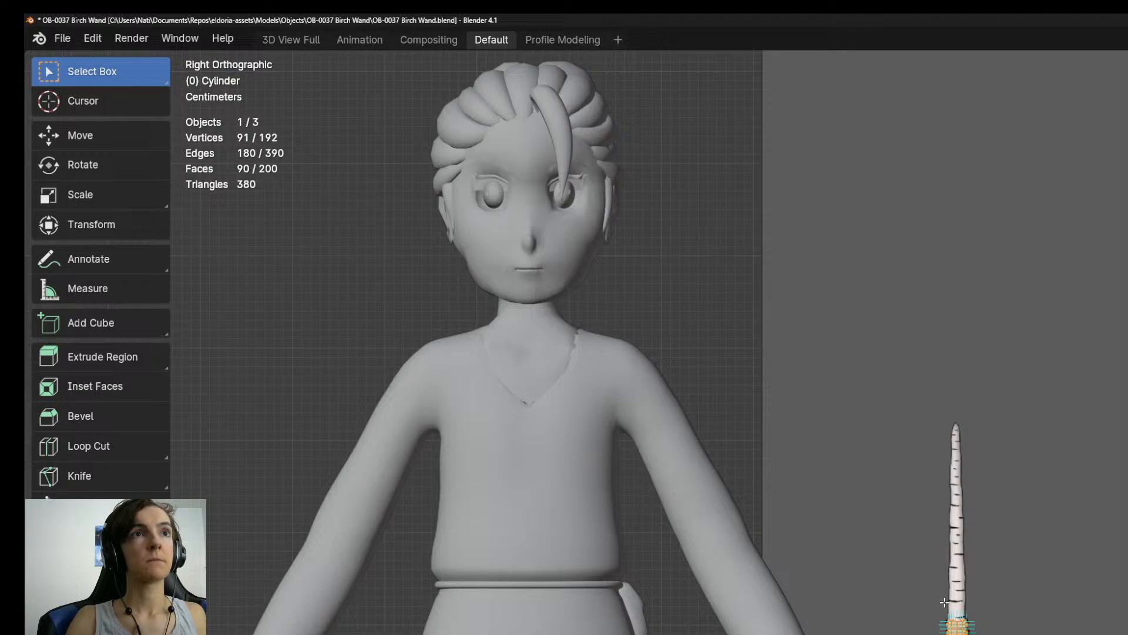
middle_drag(945, 602, 808, 633)
key(Tab)
key(KP_3)
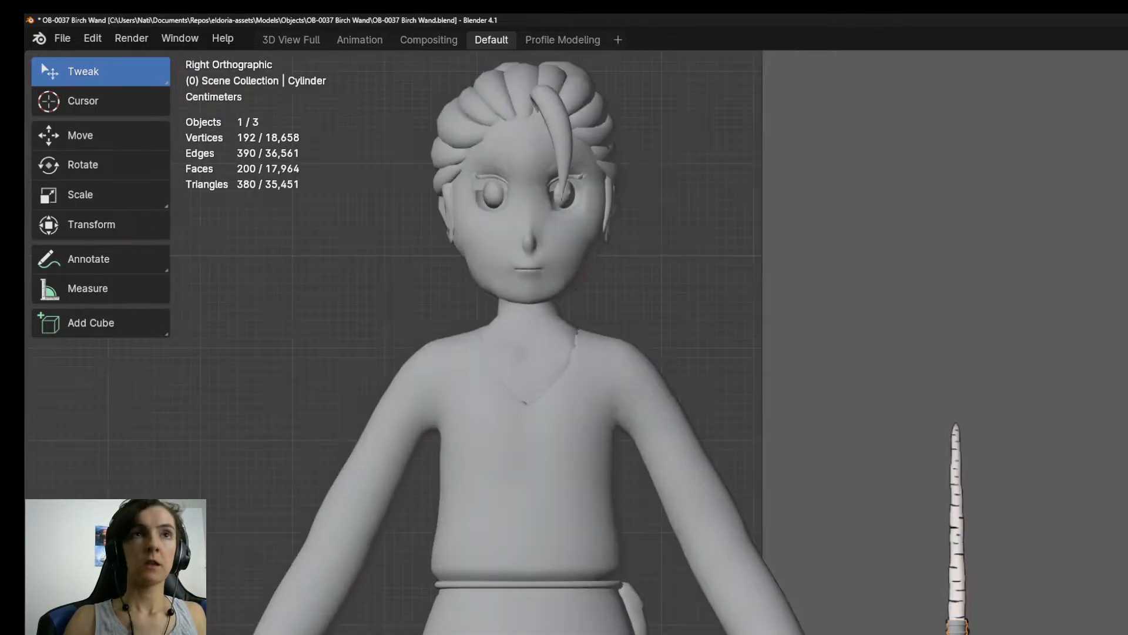
key(KP_1)
key(ctrl+KP_1)
scroll(823, 631, up, 5)
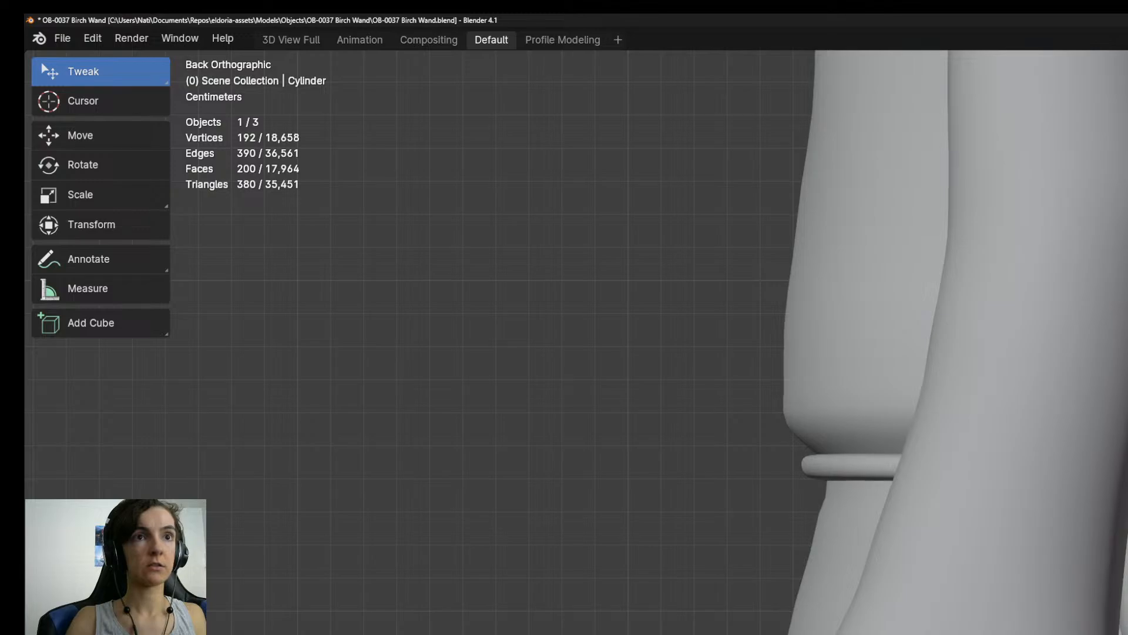
key(KP_3)
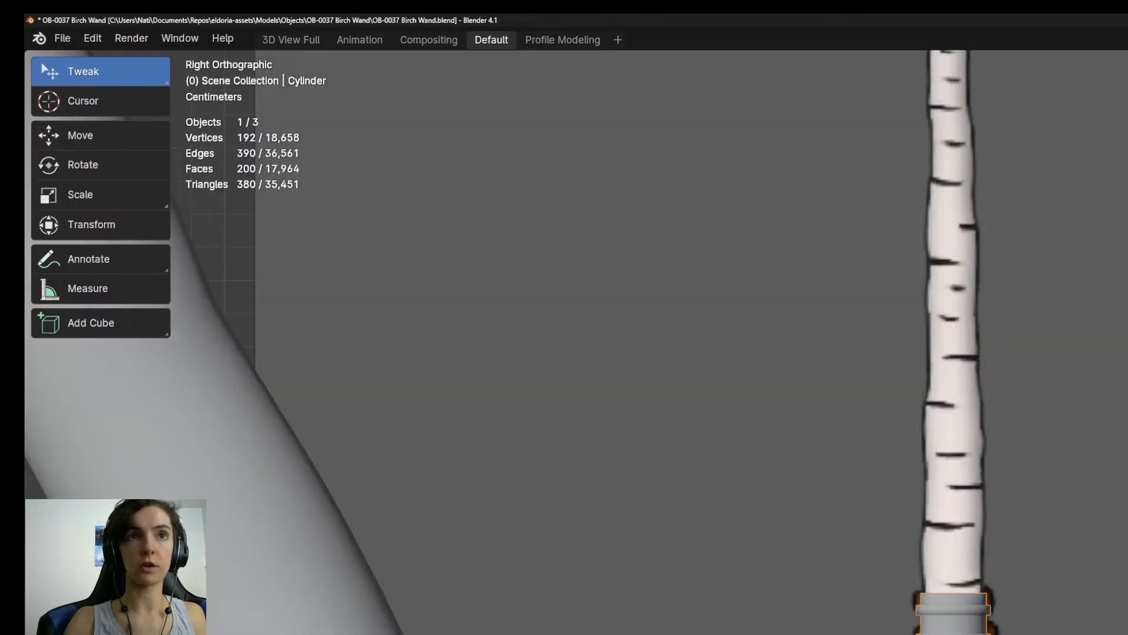
scroll(958, 629, down, 8)
scroll(958, 629, up, 4)
shift+middle_drag(958, 552, 955, 630)
scroll(957, 628, up, 5)
scroll(952, 629, up, 1)
Shrink the selection back to the ten faces of the handle's top cap and return to the right orthographic view.
key(Tab)
middle_drag(952, 588, 882, 597)
key(ctrl+KP_Subtract)
key(ctrl+KP_Subtract)
key(ctrl+KP_Subtract)
key(ctrl+KP_Subtract)
key(ctrl+KP_Subtract)
key(ctrl+KP_Subtract)
key(ctrl+KP_Subtract)
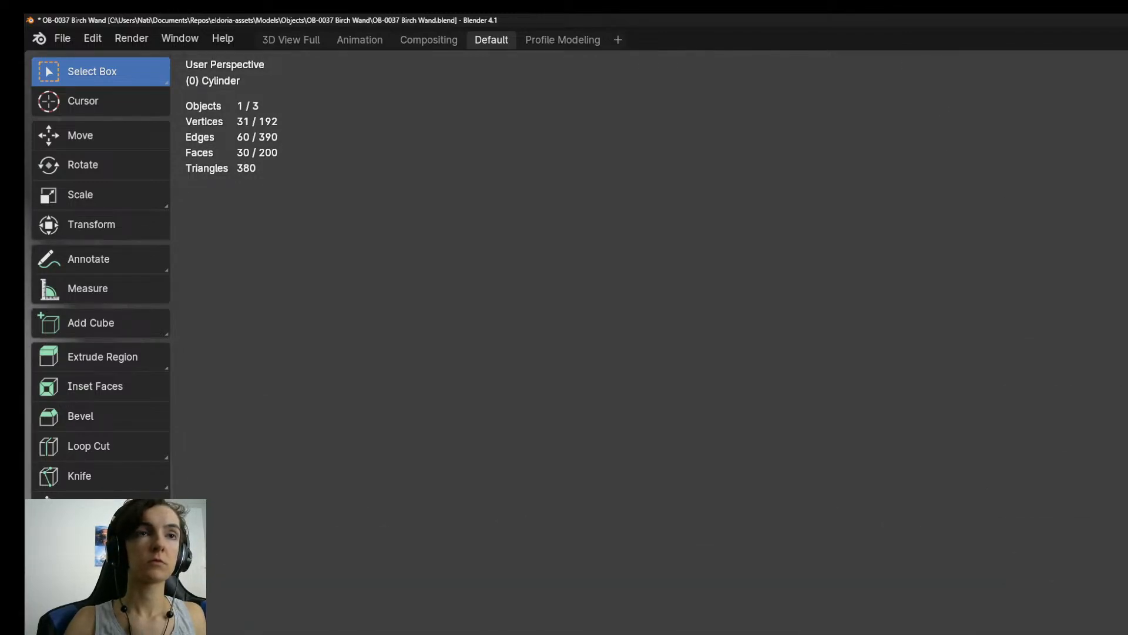
key(ctrl+KP_Subtract)
middle_drag(881, 596, 924, 553)
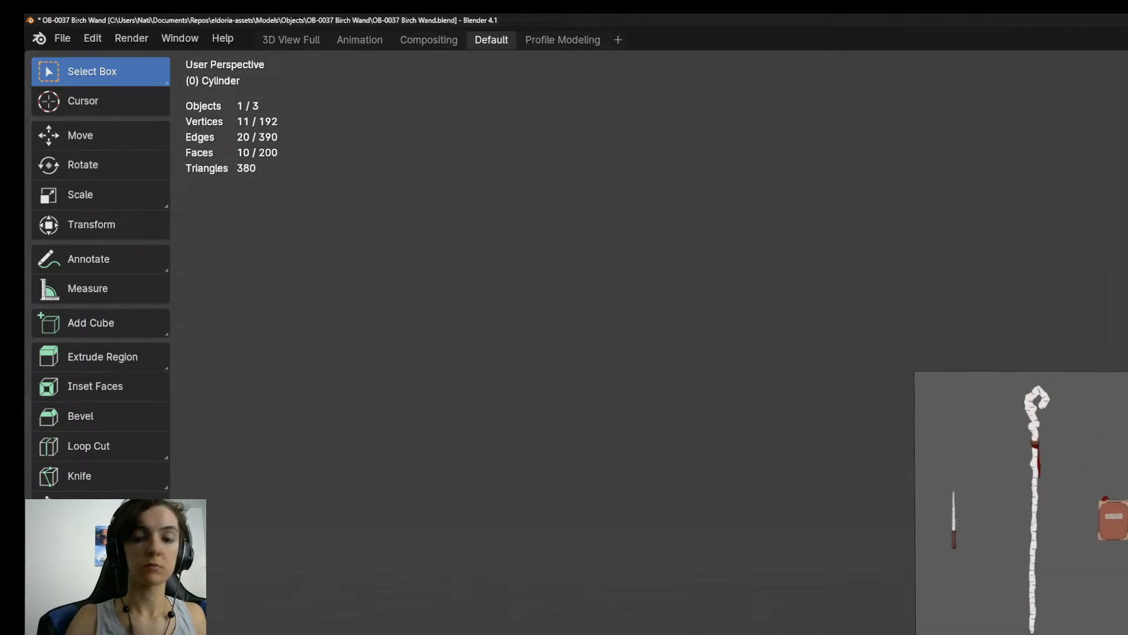
key(KP_3)
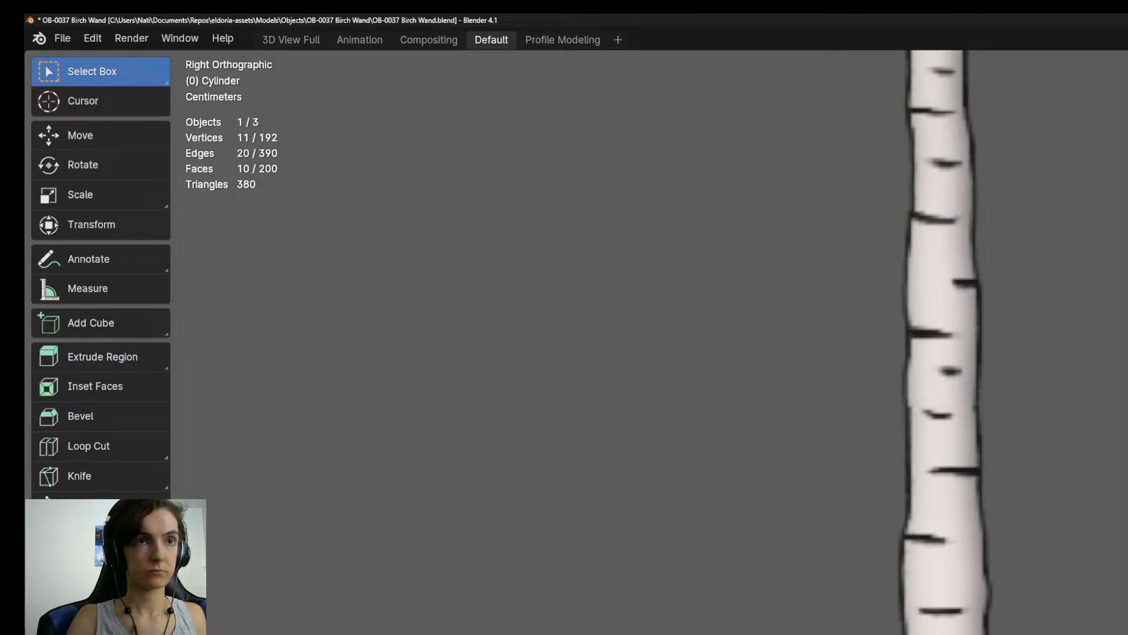
Extrude the top cap upward three times to form the lowest shaft sections along the birch drawing.
key(e)
key(Return)
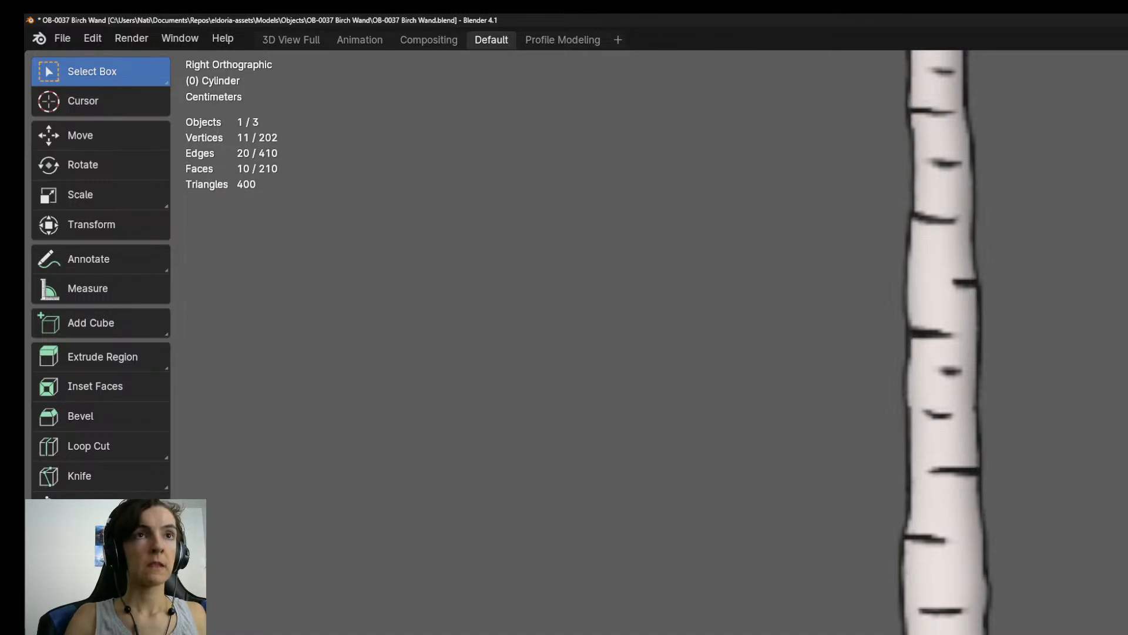
shift+middle_drag(940, 282, 944, 399)
key(e)
key(Return)
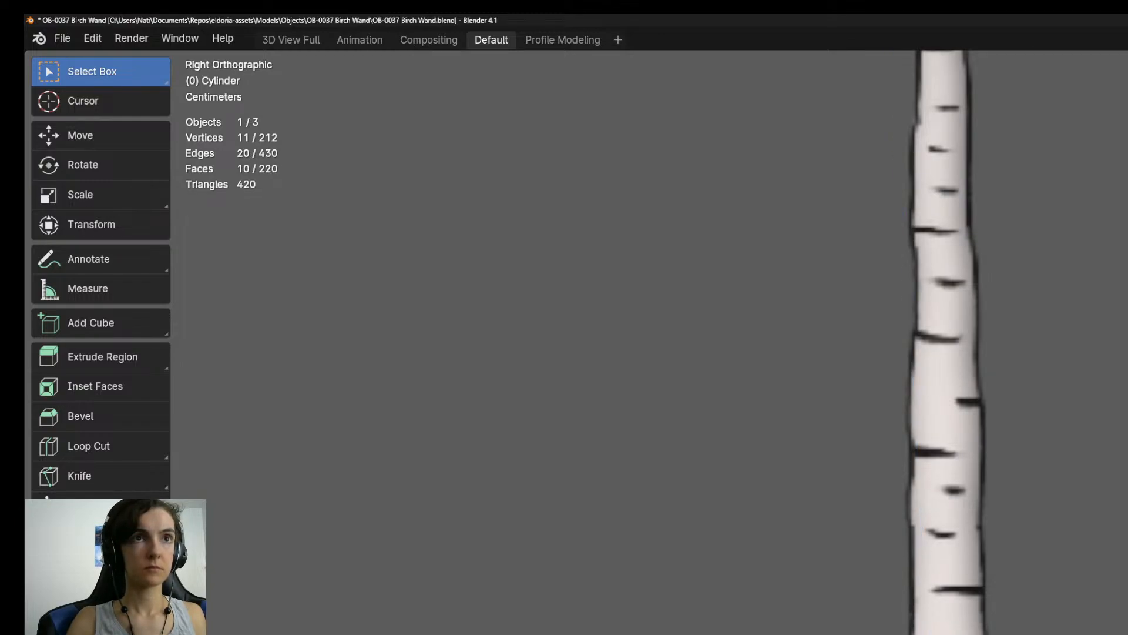
key(e)
key(Return)
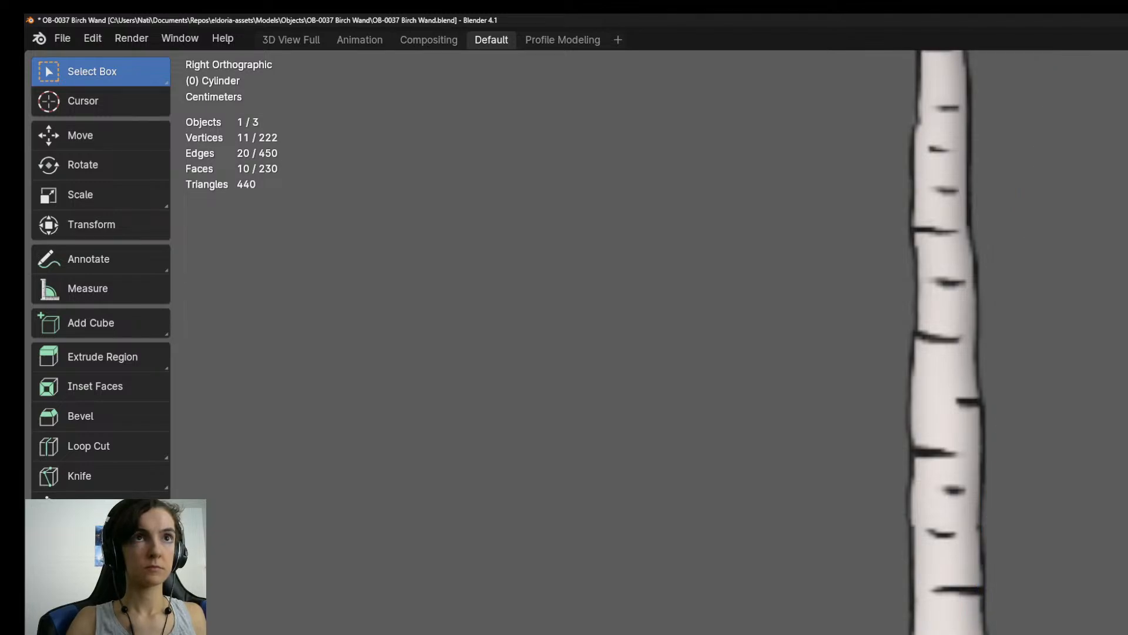
Extrude three more shaft sections upward, following the middle part of the birch drawing.
shift+middle_drag(940, 264, 950, 383)
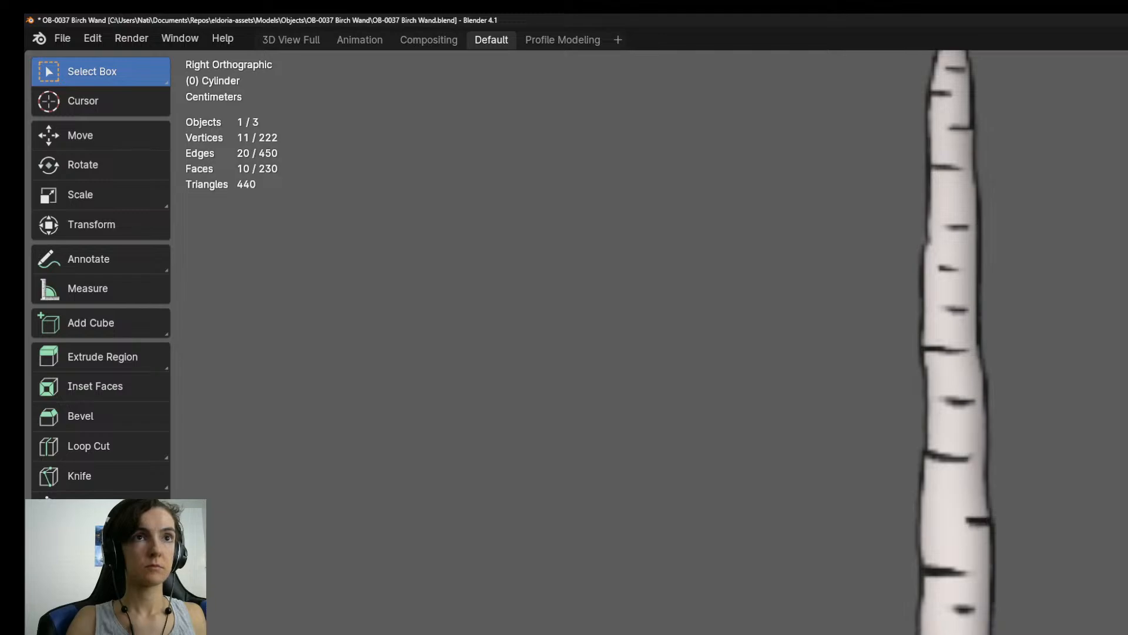
key(e)
key(Return)
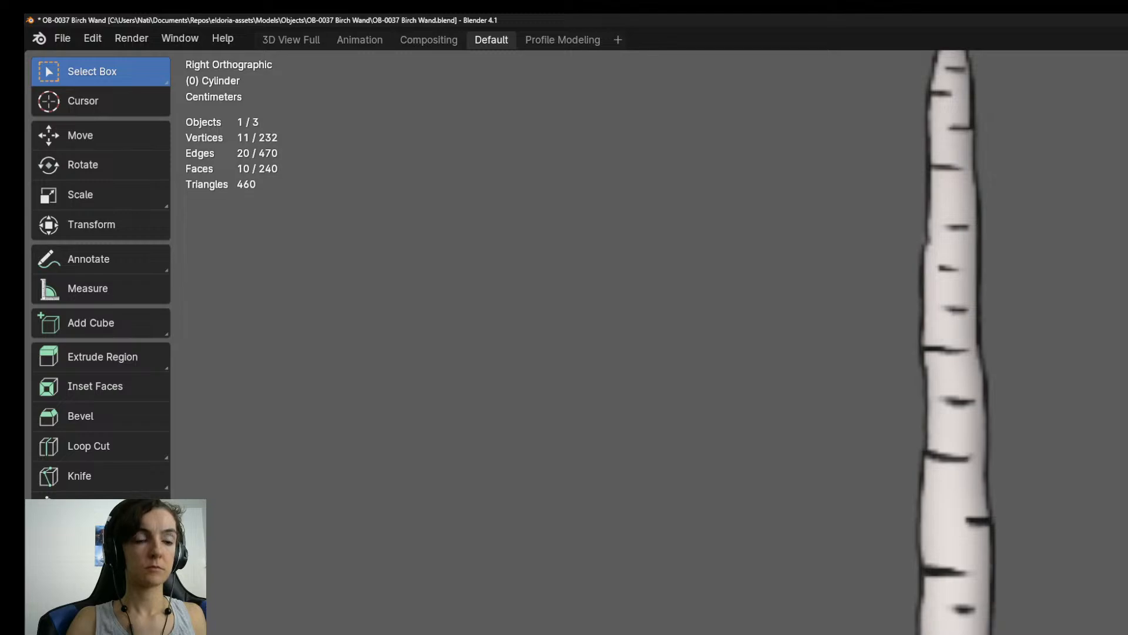
key(e)
key(Return)
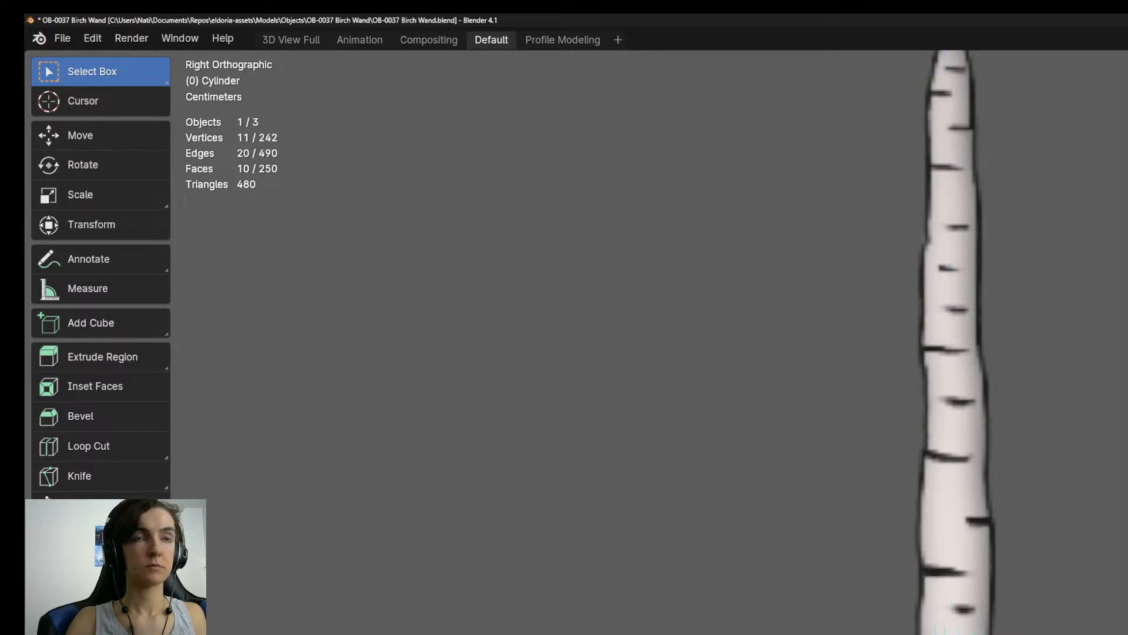
shift+middle_drag(958, 411, 987, 567)
key(e)
key(Return)
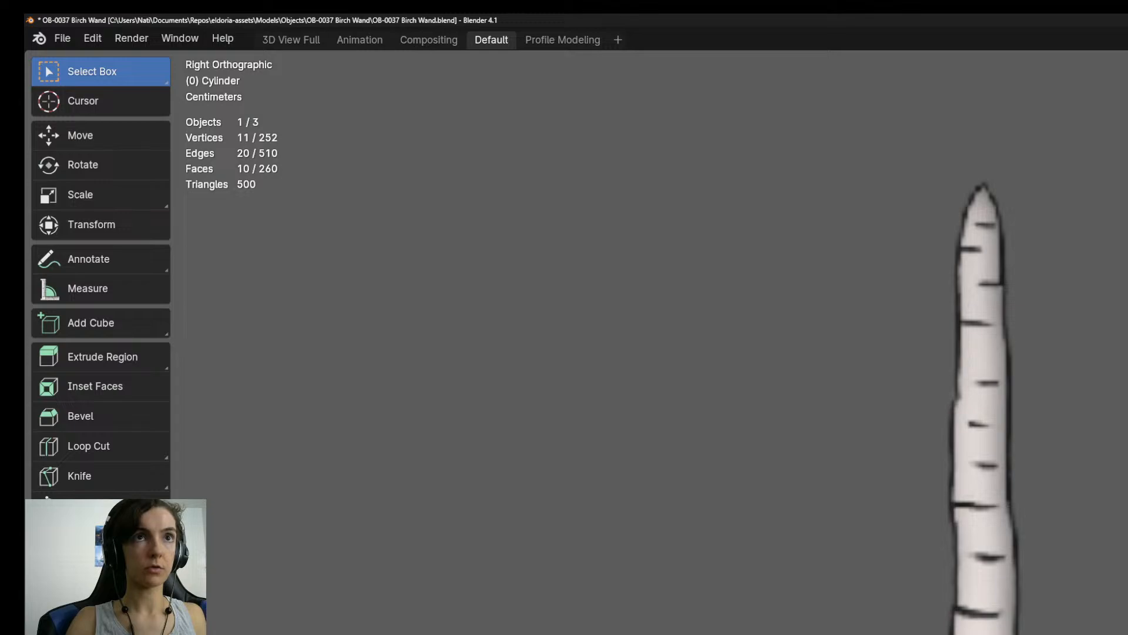
Hide the character model that obstructs the wand in the front view and return to the right orthographic view.
shift+middle_drag(987, 411, 999, 469)
key(KP_1)
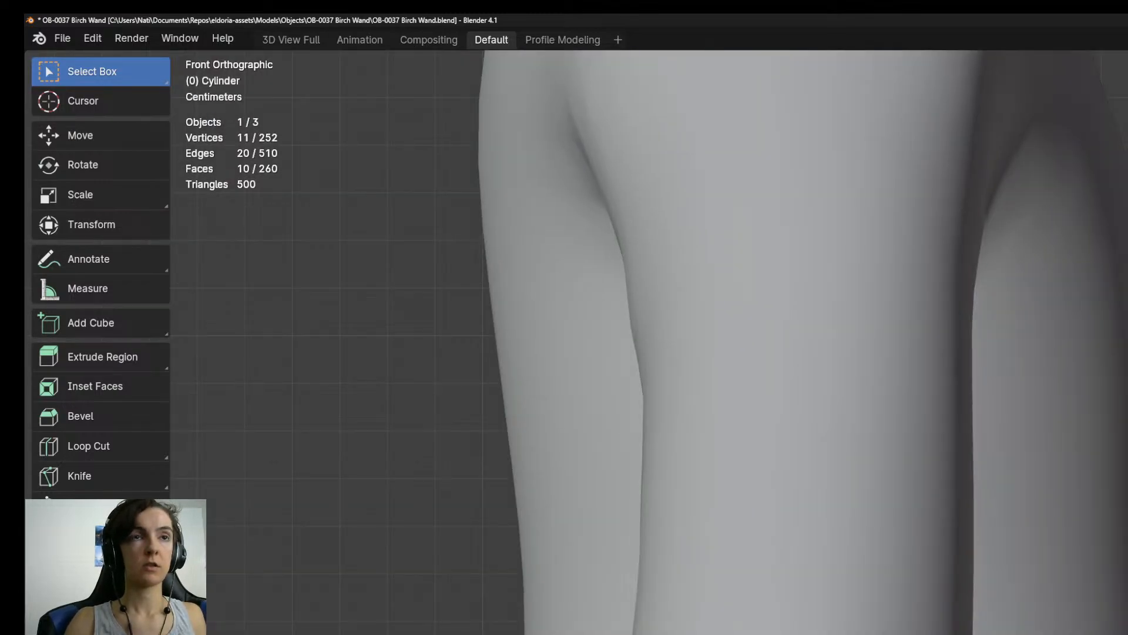
scroll(993, 467, down, 5)
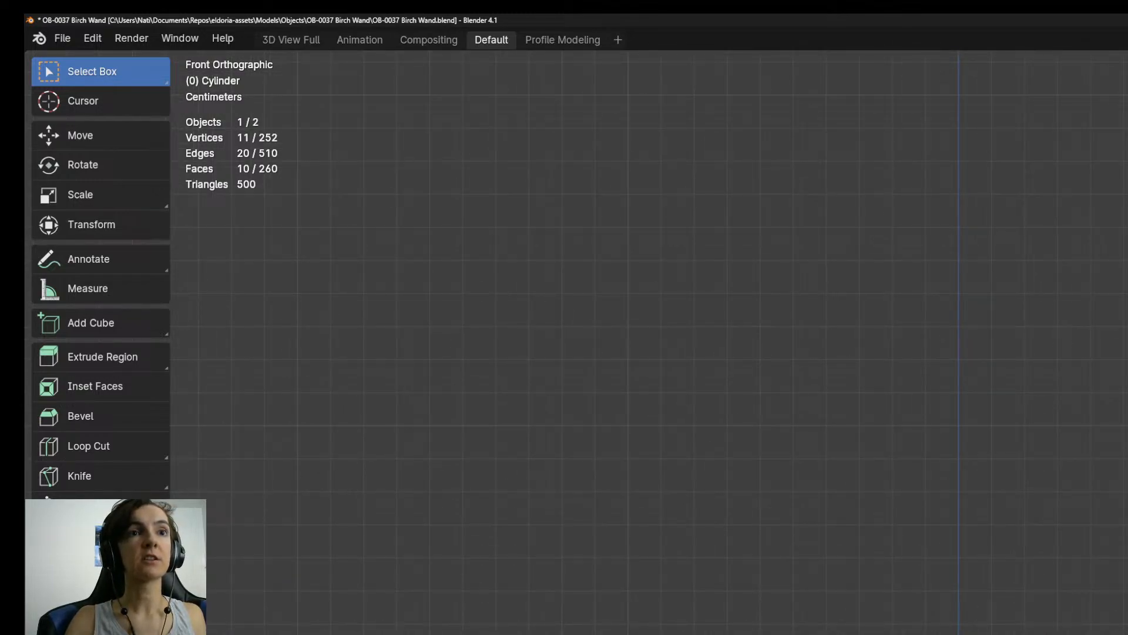
key(KP_3)
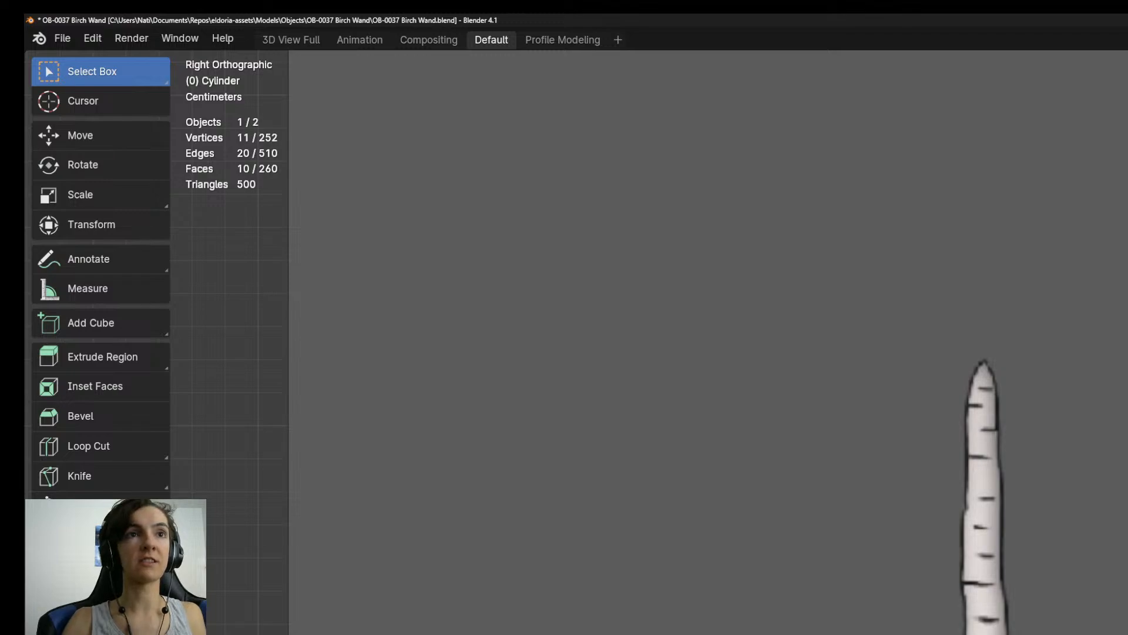
Extrude two further sections from the shaft's end to follow the bends in the drawing's upper half.
scroll(999, 341, up, 7)
key(e)
key(Return)
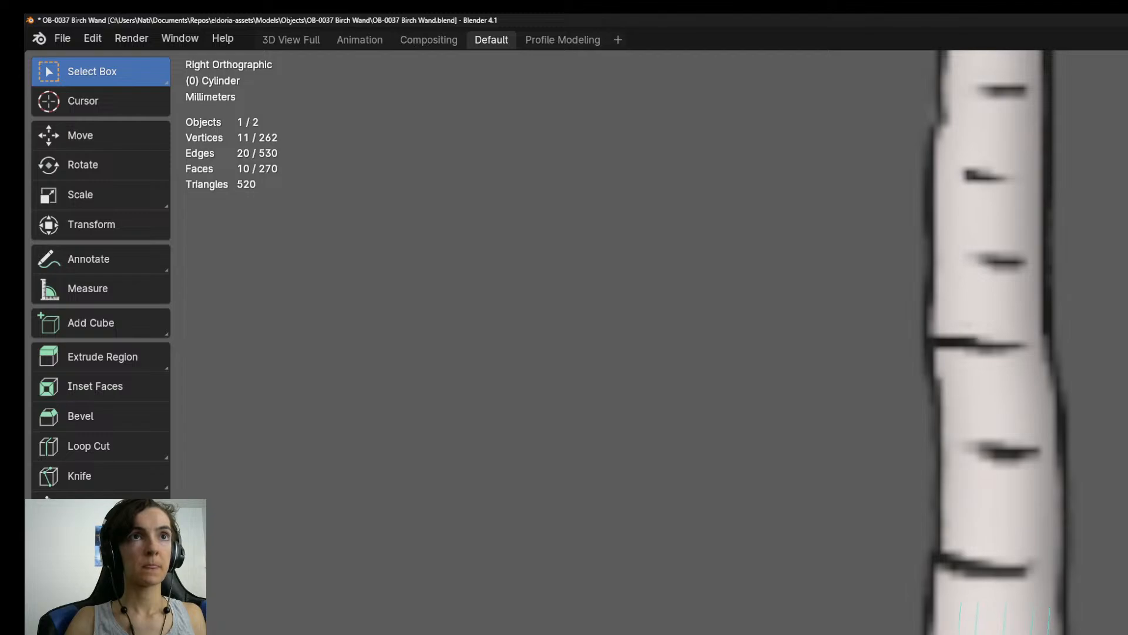
scroll(965, 435, down, 2)
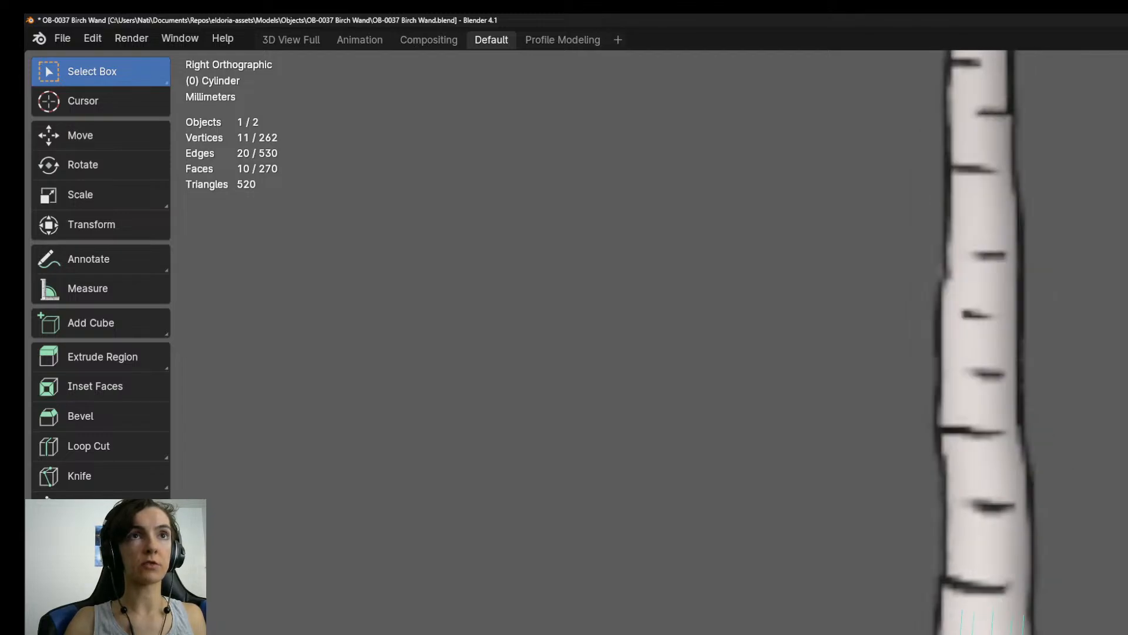
shift+middle_drag(965, 253, 966, 587)
key(e)
key(Return)
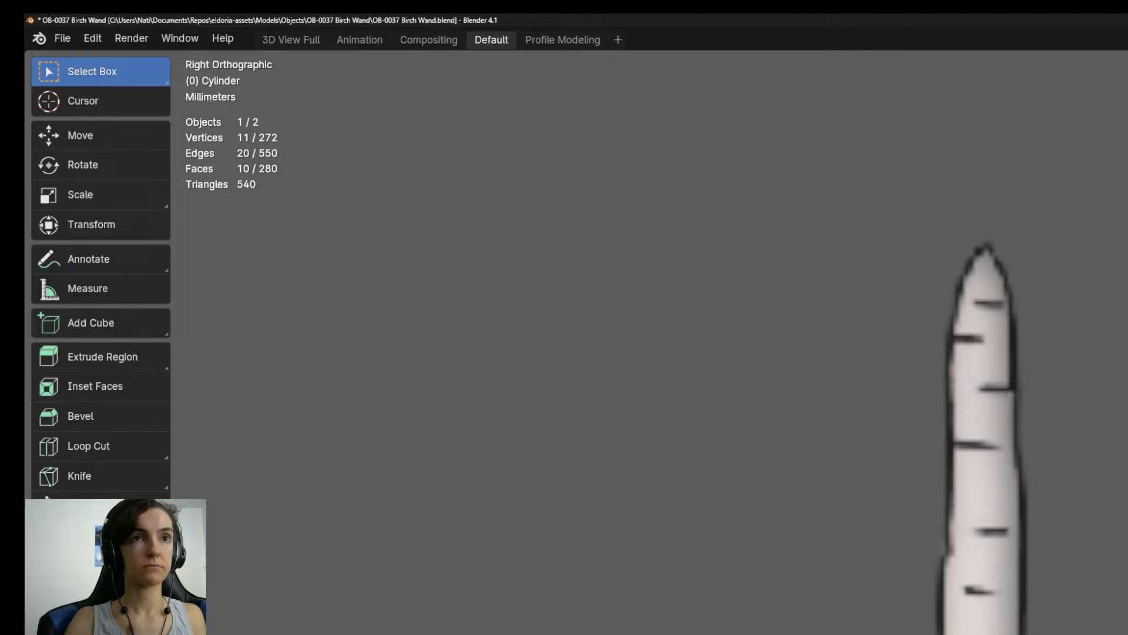
Extrude another three sections from the shaft's end along the narrowing upper part of the drawing.
shift+middle_drag(988, 245, 985, 419)
key(e)
key(Return)
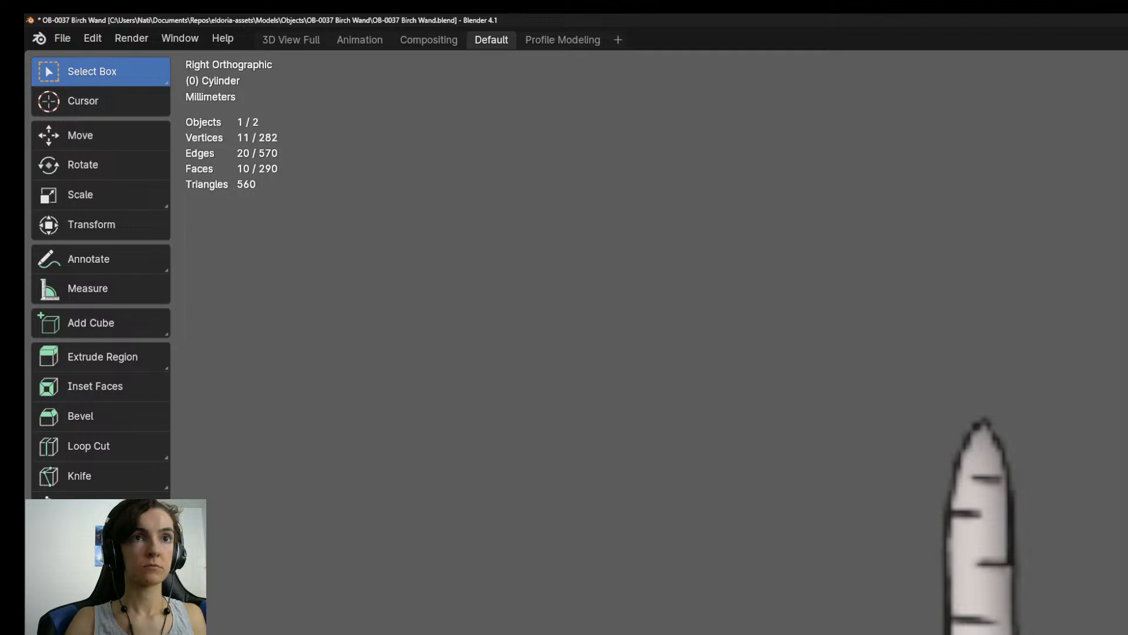
key(e)
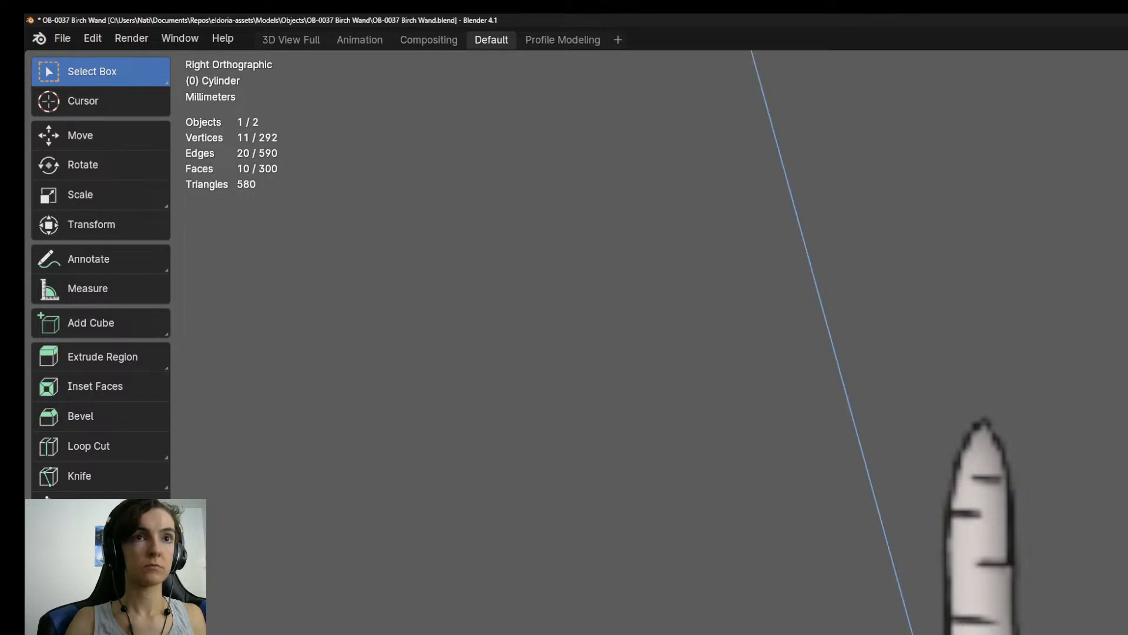
key(Return)
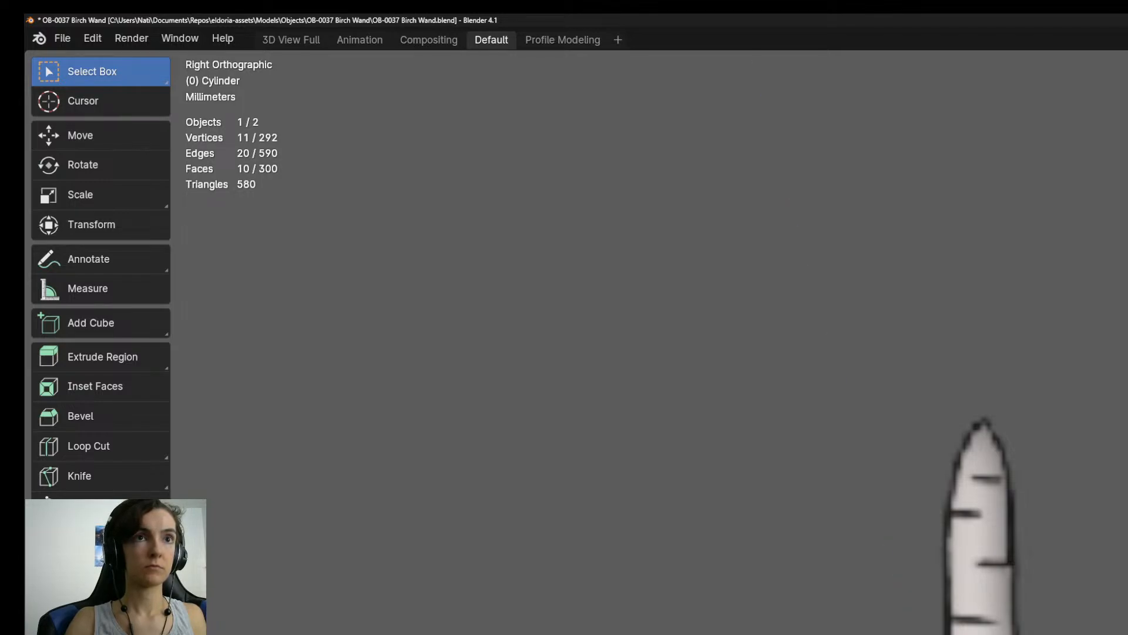
key(e)
key(Return)
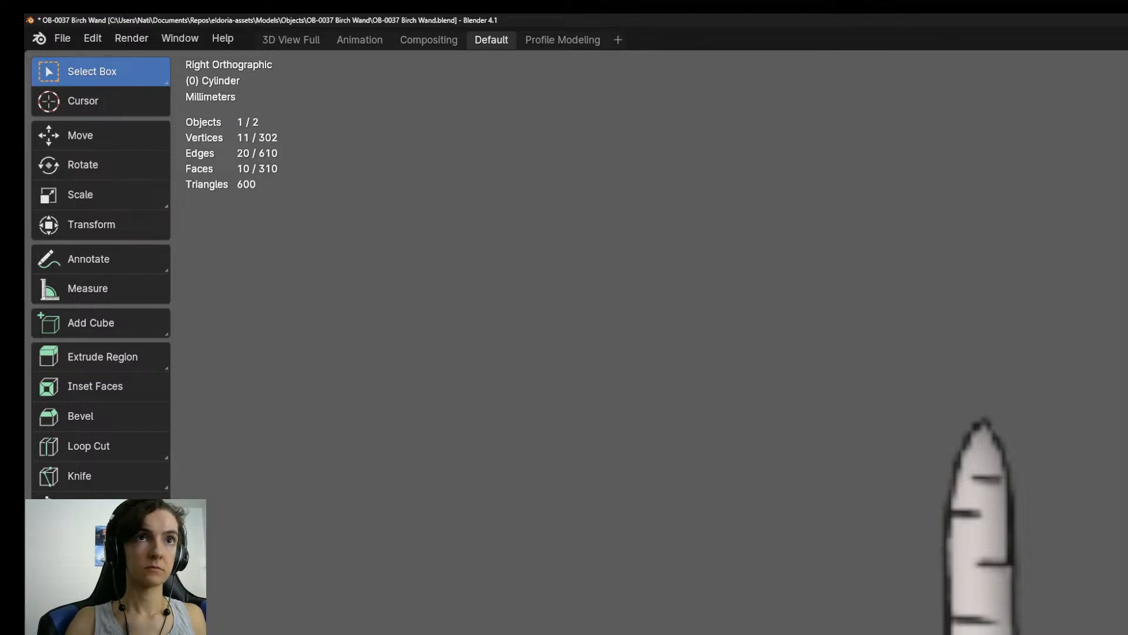
Extrude two additional sections toward the pointed tip of the reference wand.
shift+middle_drag(985, 471, 993, 587)
key(e)
key(Return)
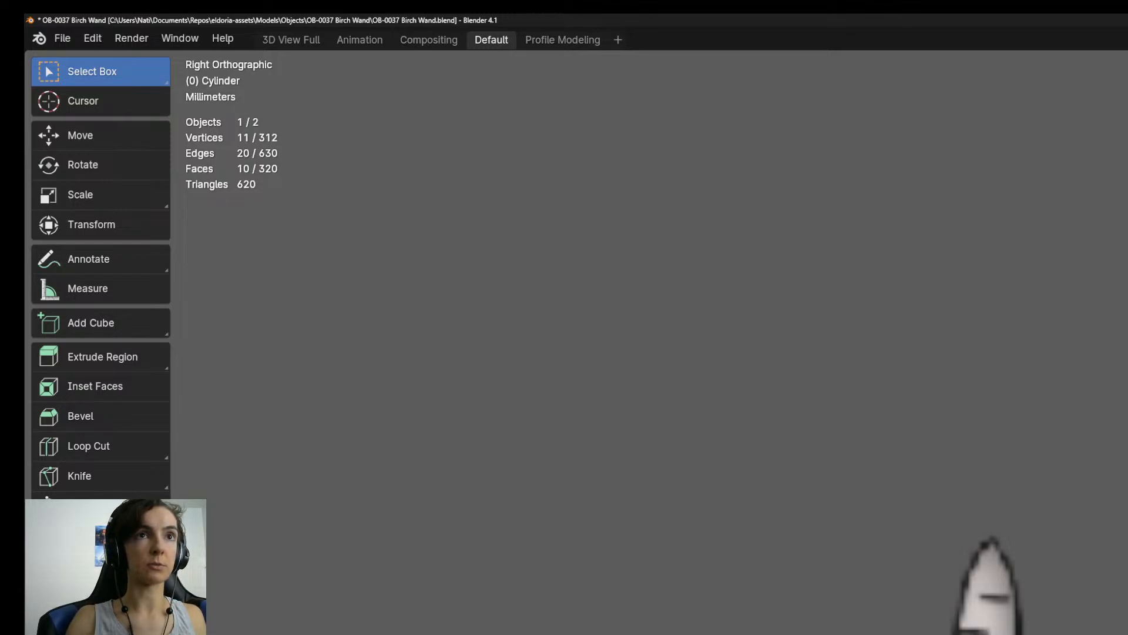
shift+middle_drag(994, 538, 1000, 633)
key(e)
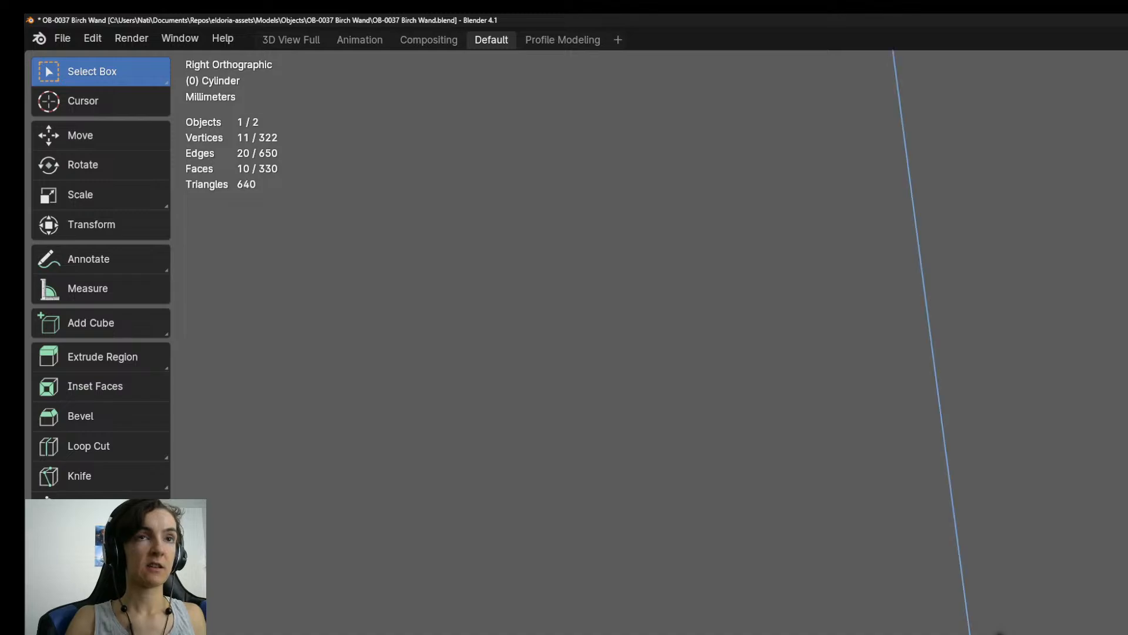
click(1000, 634)
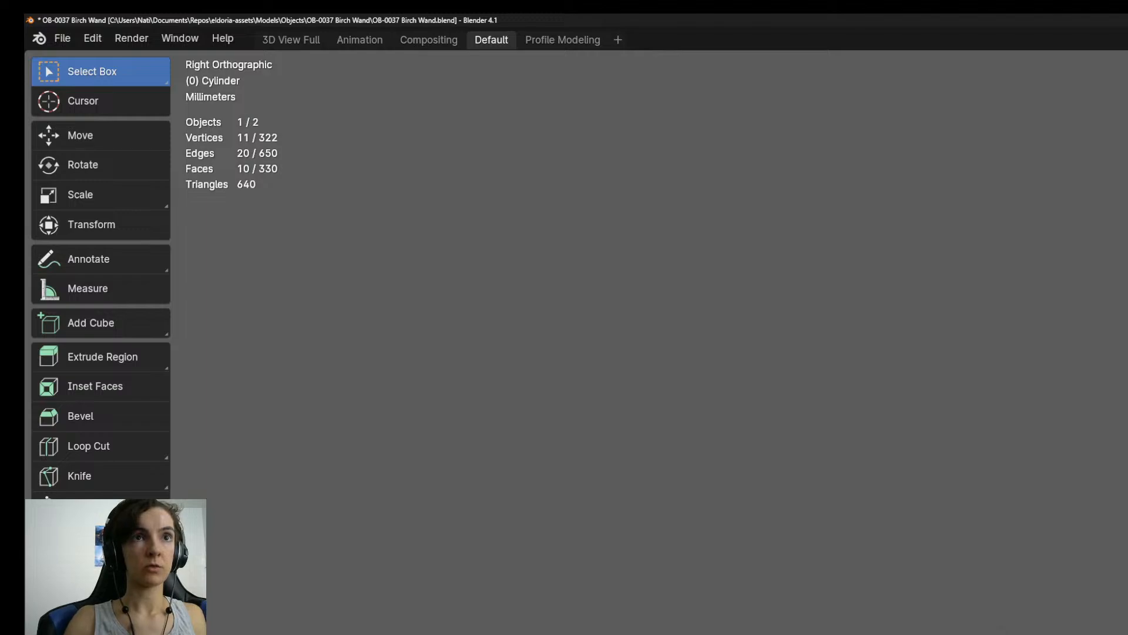
Extrude two final sections at the shaft's end and shape the end cap's centre vertex into a point.
key(e)
key(Return)
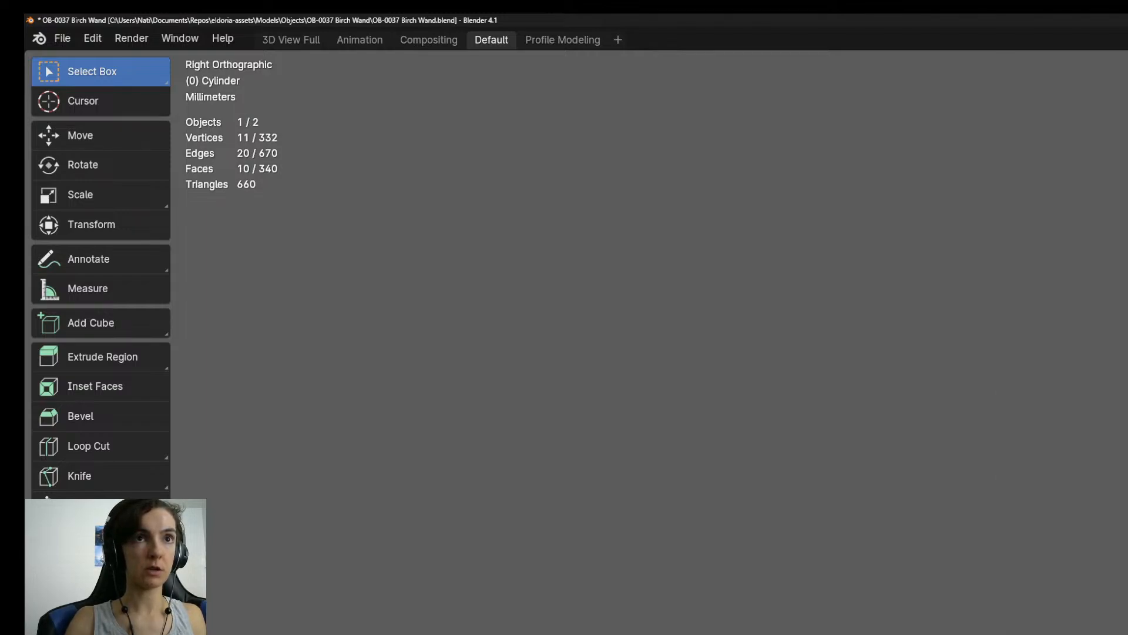
key(e)
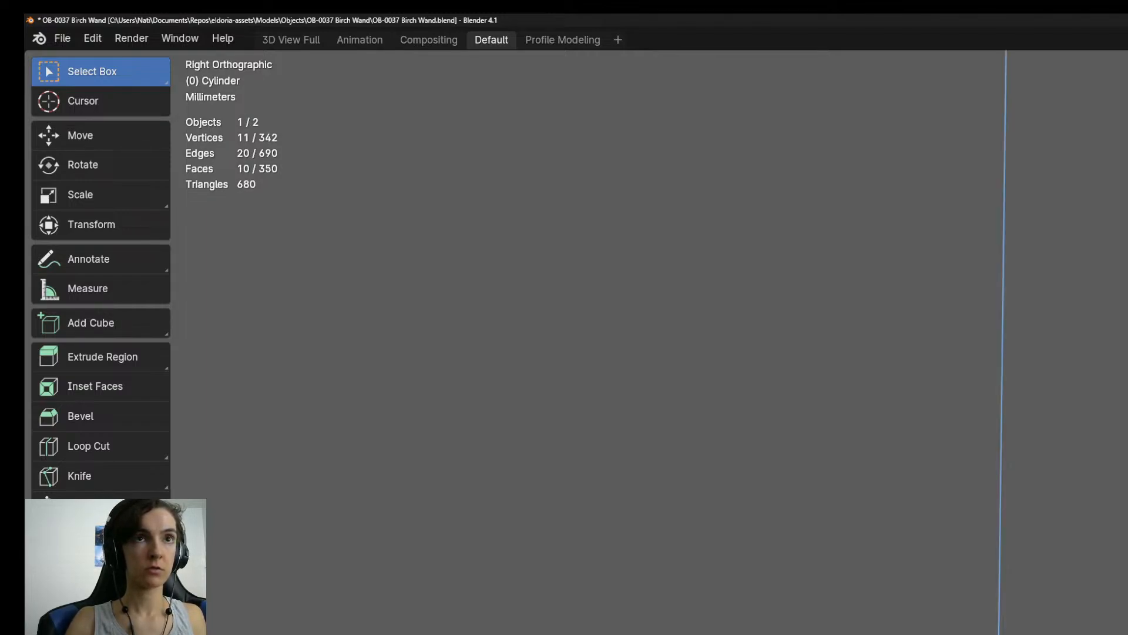
key(Return)
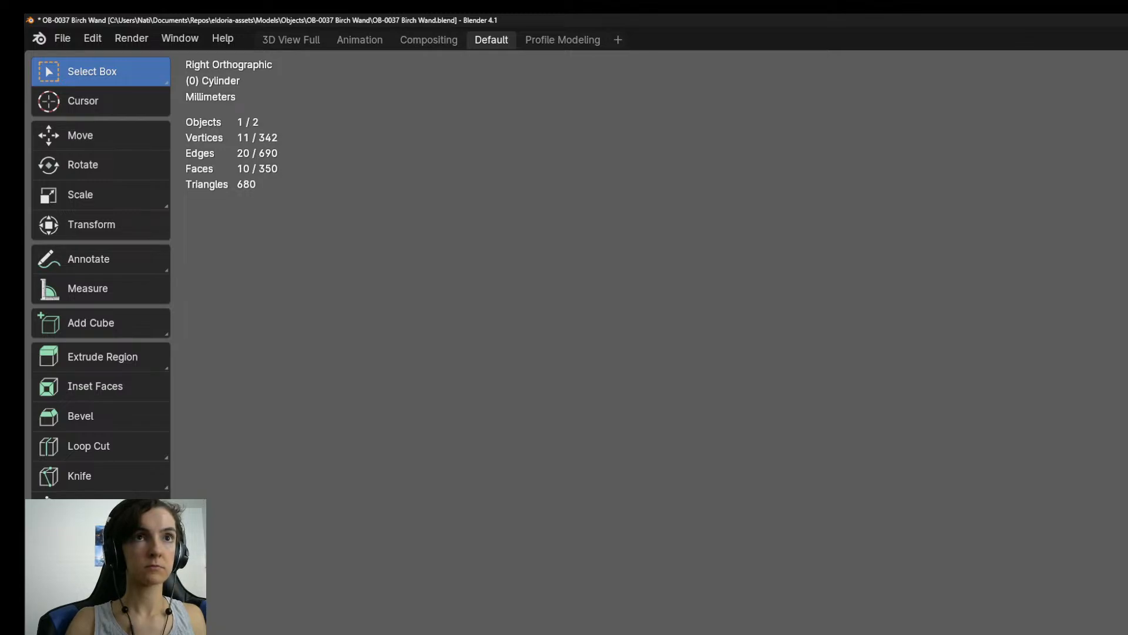
middle_drag(647, 329, 751, 404)
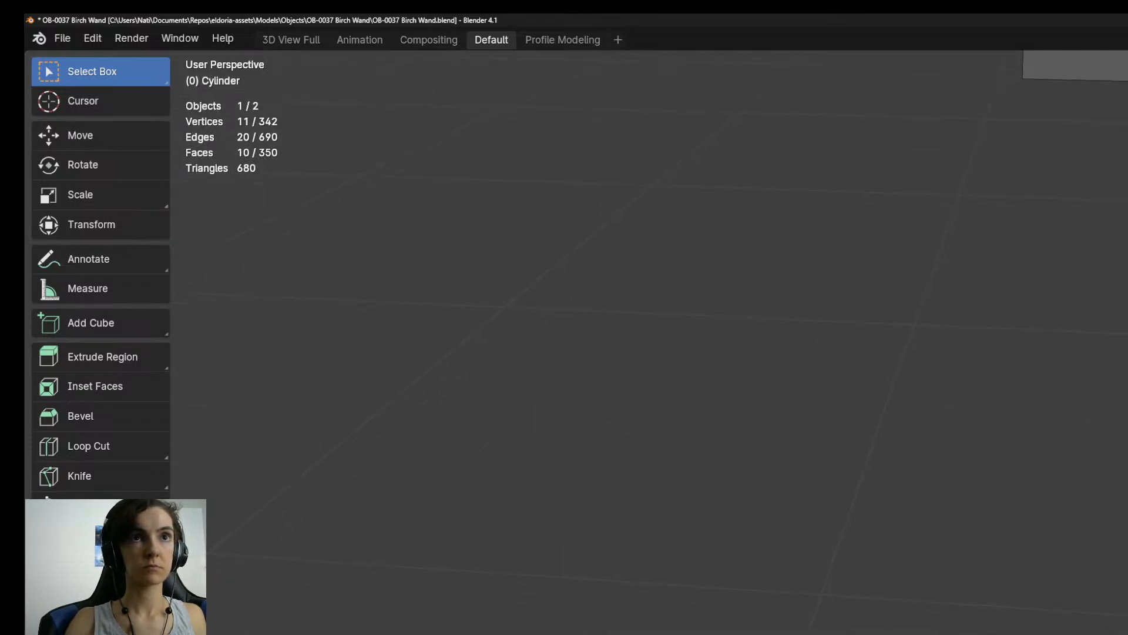
key(KP_3)
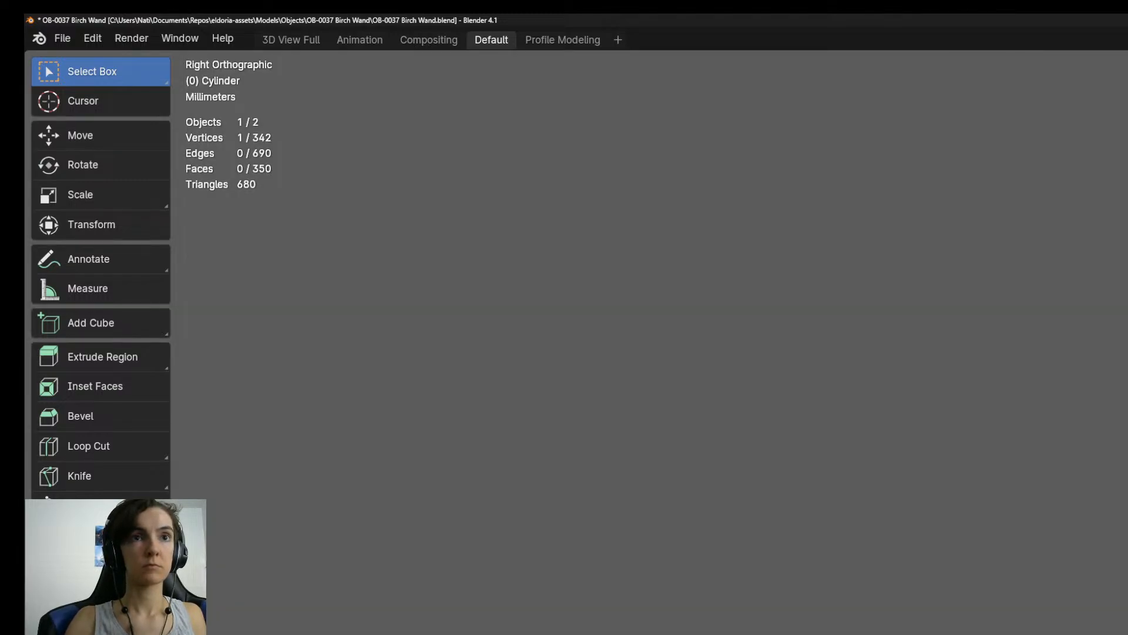
scroll(646, 341, down, 4)
shift+scroll(646, 341, down, 8)
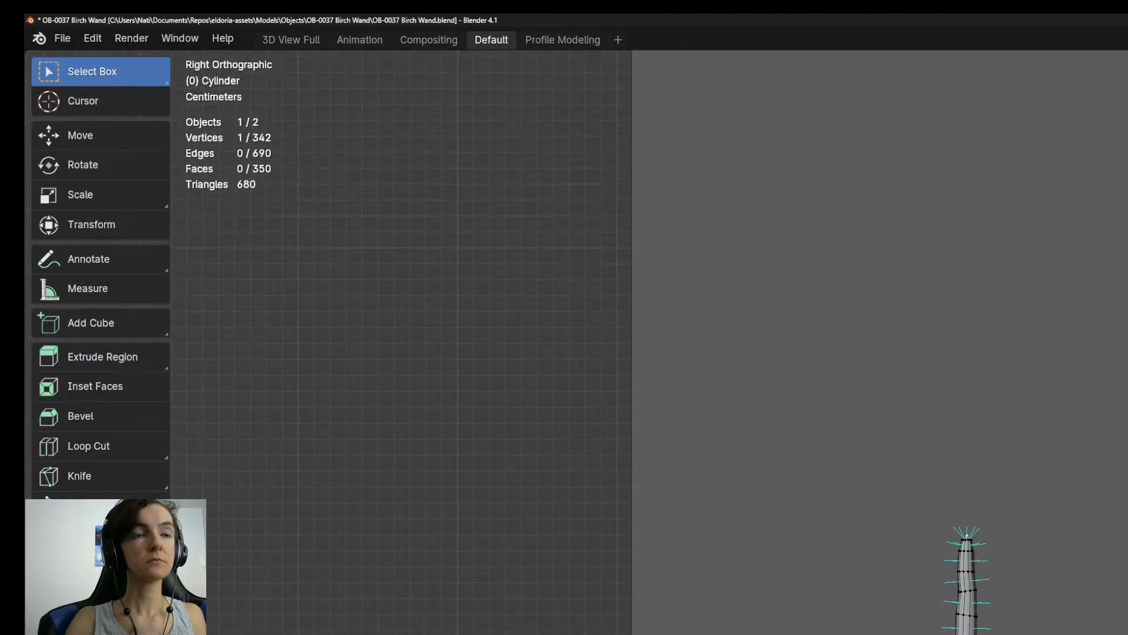
In the front orthographic view, shift the second edge ring below the tip slightly along the X axis.
key(KP_1)
scroll(972, 523, up, 5)
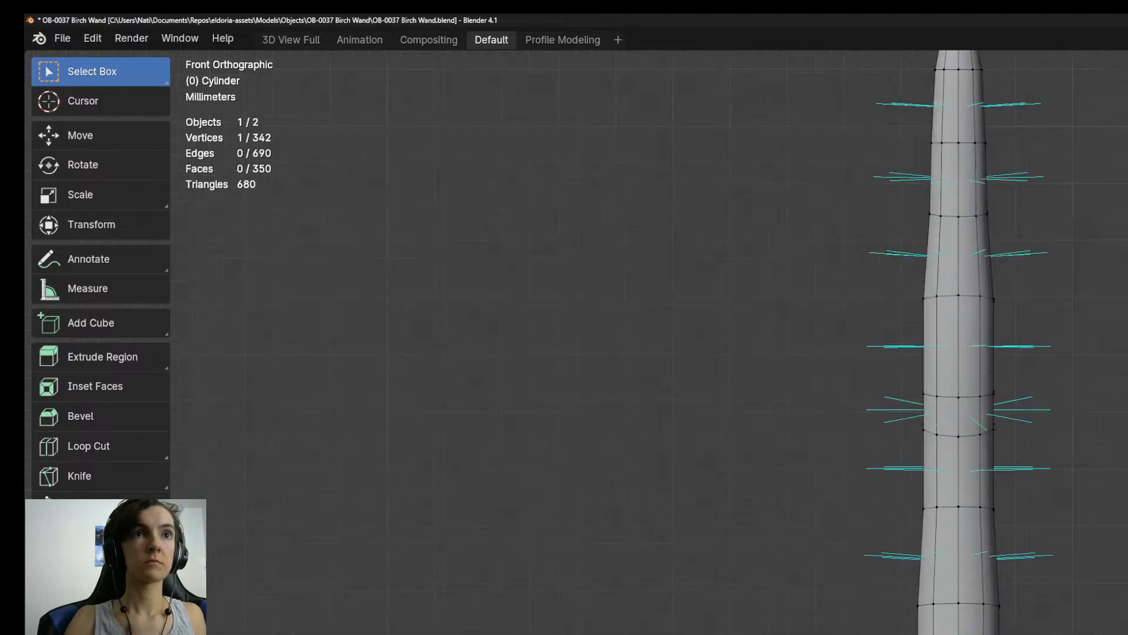
shift+middle_drag(966, 348, 977, 481)
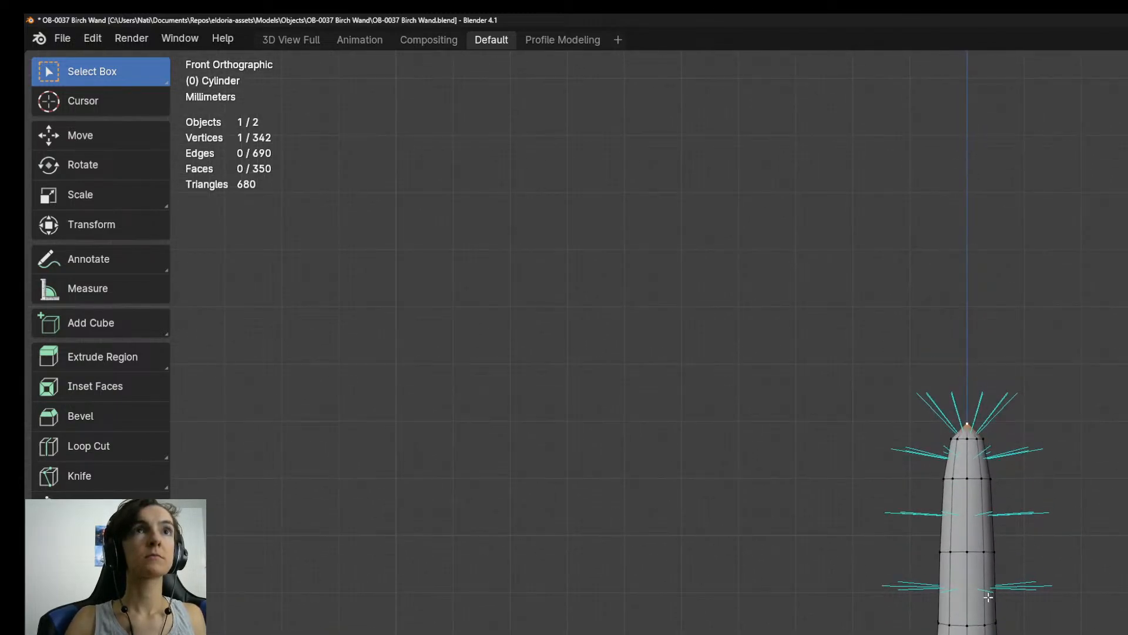
alt+click(976, 480)
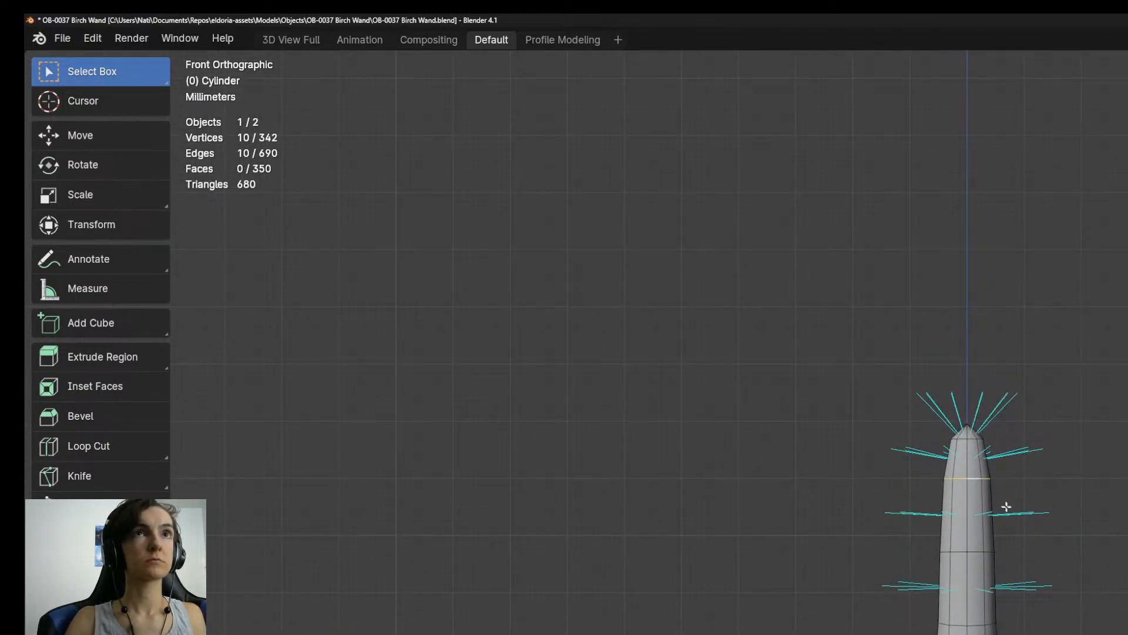
key(g)
key(x)
click(1028, 535)
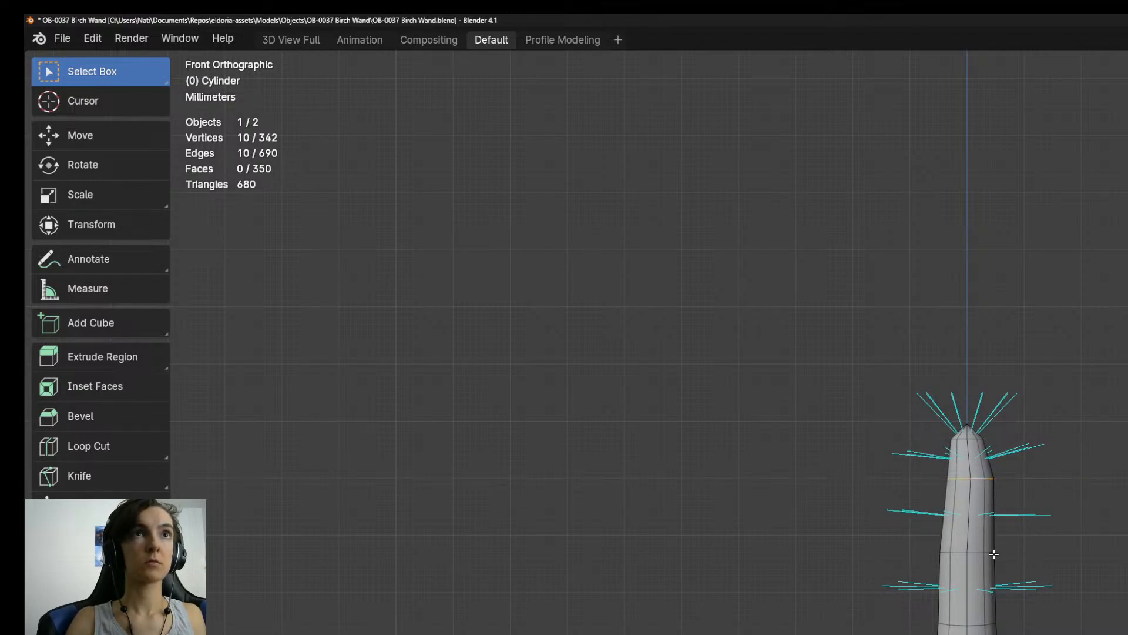
Offset the third and fourth edge rings below the tip along the X axis to continue the bend.
alt+click(993, 552)
key(g)
key(x)
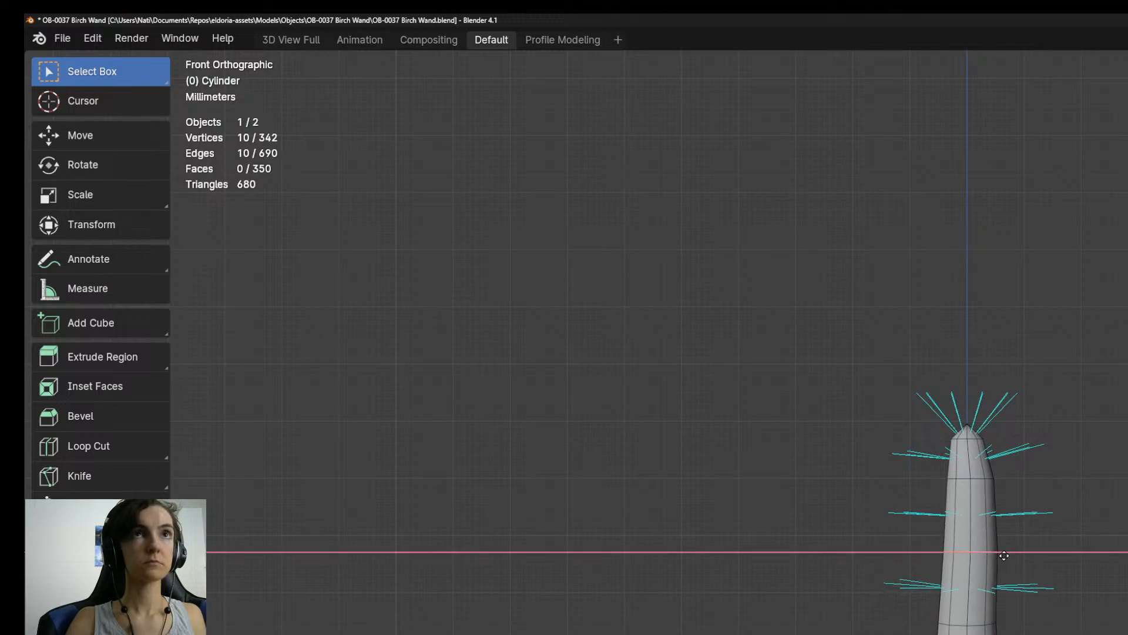
click(1006, 555)
alt+click(976, 625)
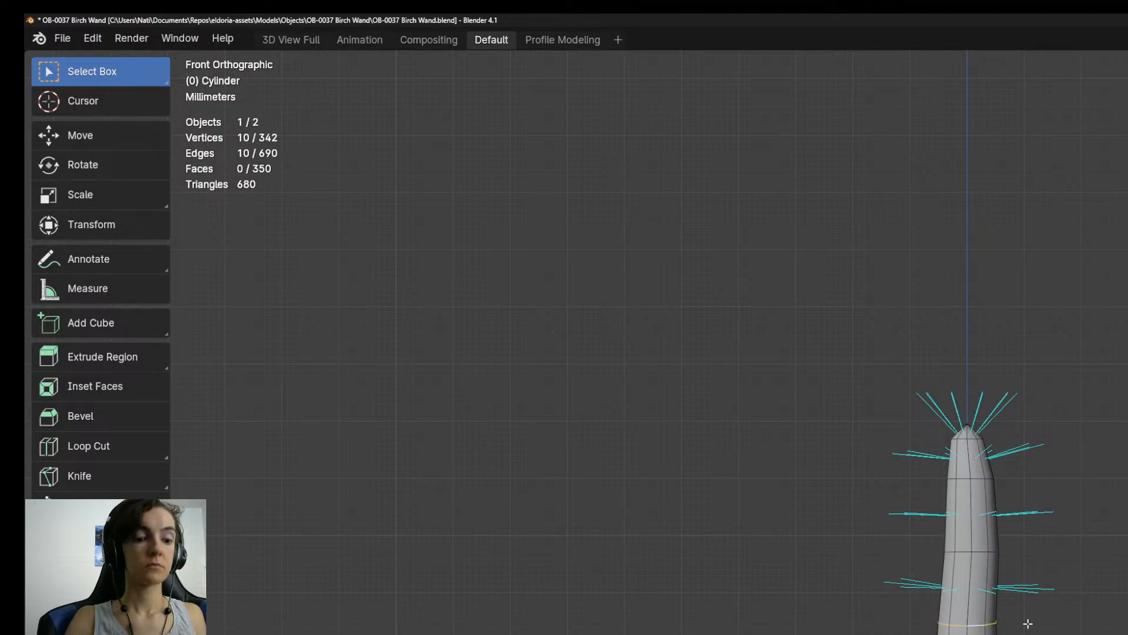
key(g)
key(x)
click(1026, 622)
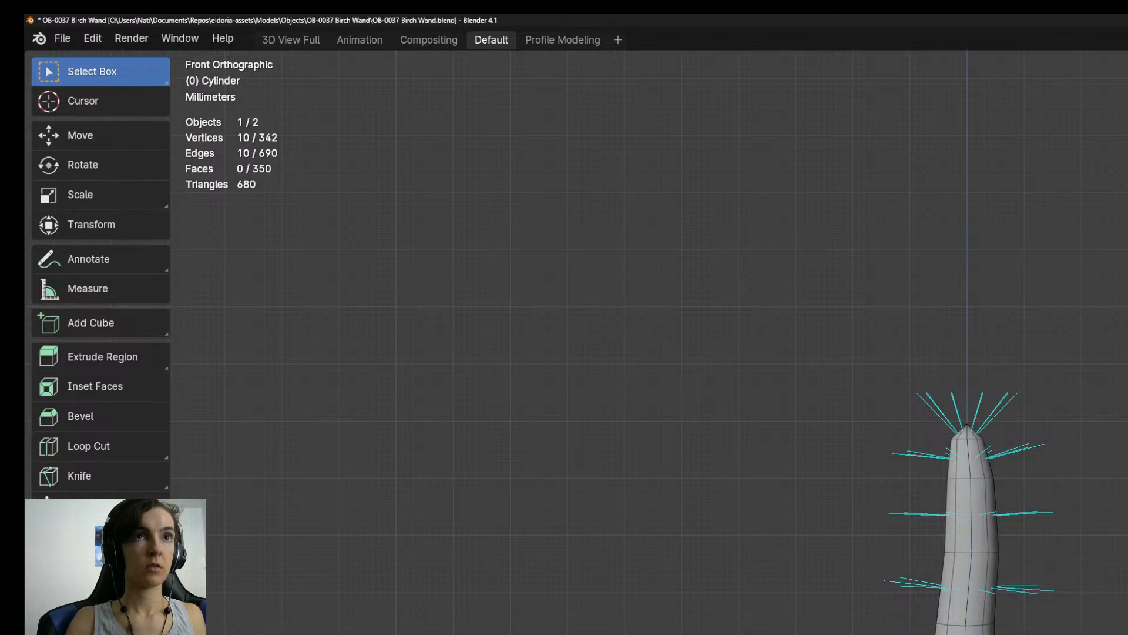
Nudge the following edge rings along X, down to the closely spaced pair in the upper shaft.
shift+middle_drag(1066, 632, 1053, 593)
alt+click(966, 634)
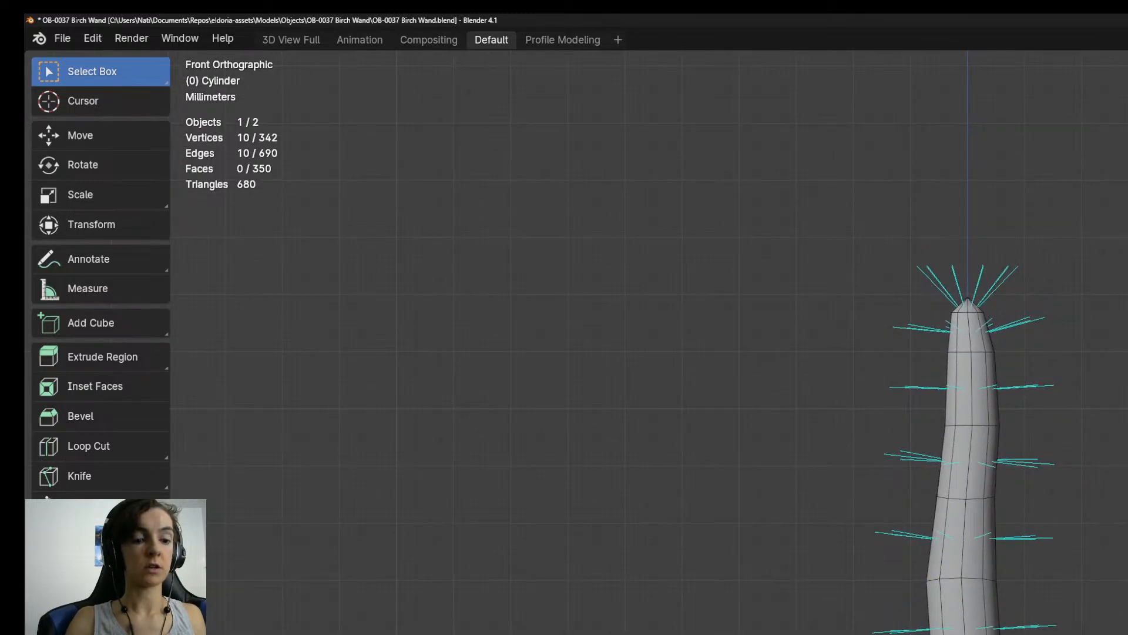
key(g)
key(x)
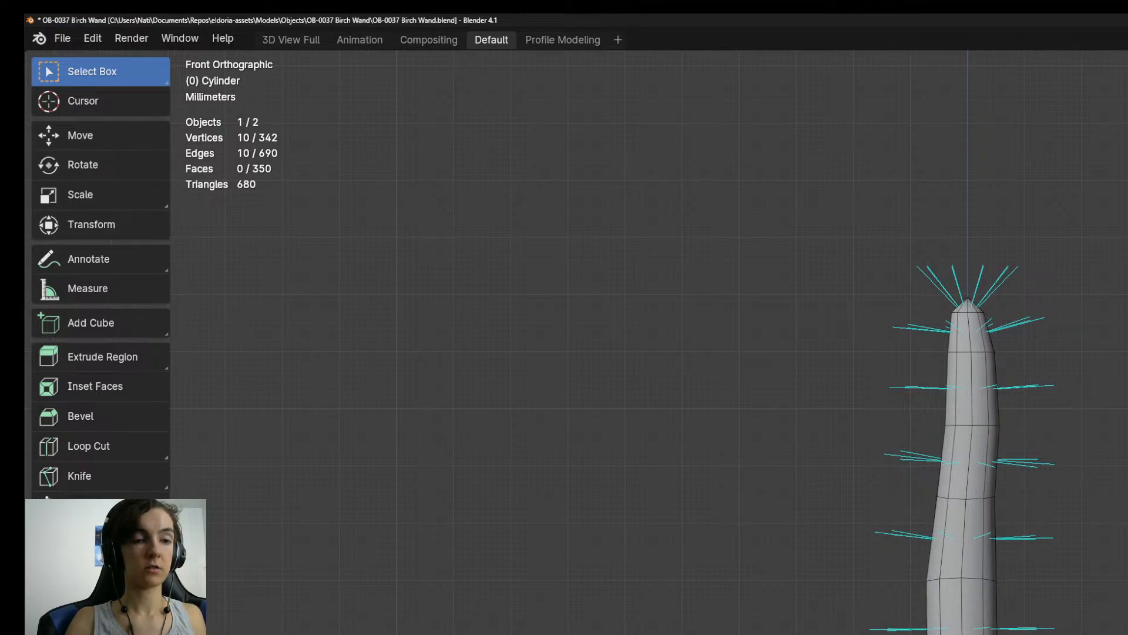
shift+middle_drag(1042, 634, 1033, 483)
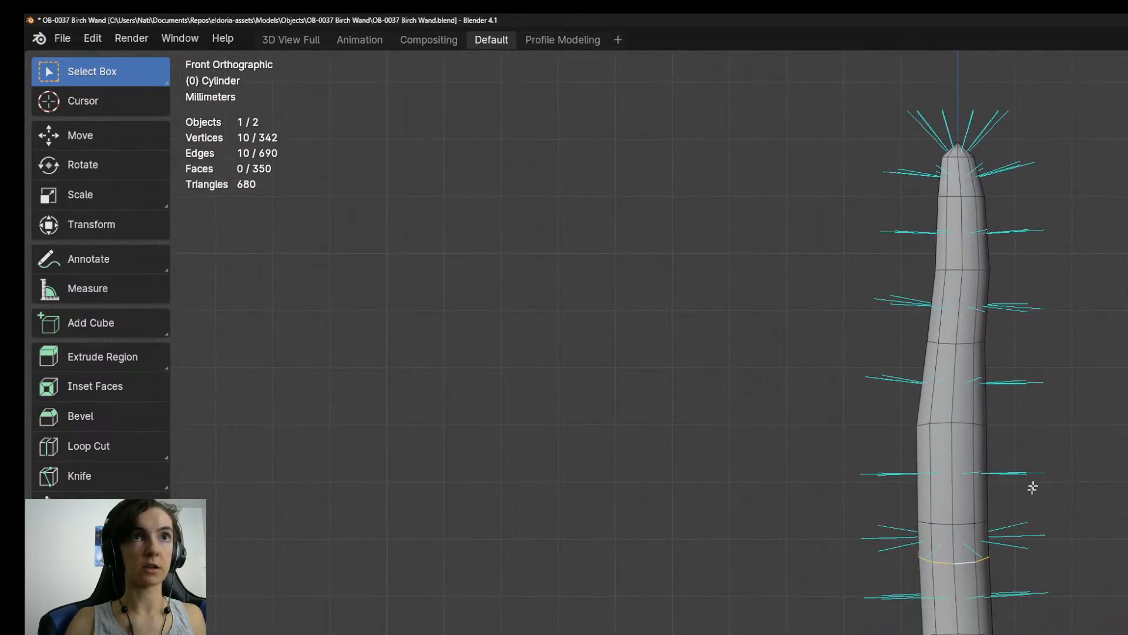
key(g)
key(x)
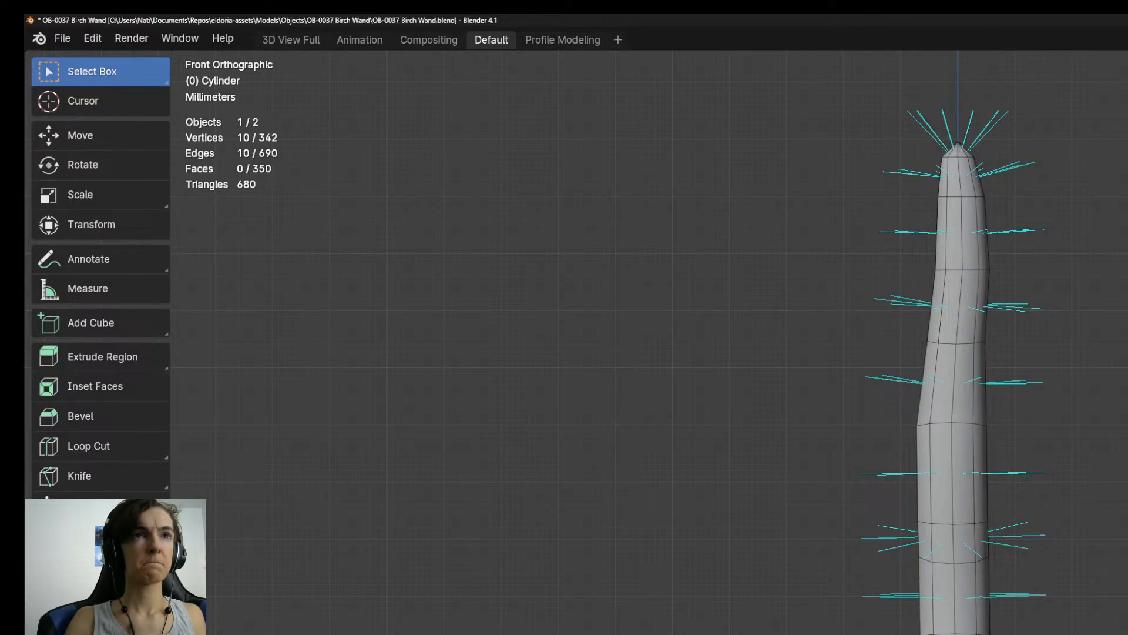
Stagger the edge rings below the closely spaced pair along X so the shaft bends irregularly in the front view.
mouse_move(995, 634)
shift+middle_down()
mouse_move(989, 590)
mouse_move(977, 634)
shift+middle_up()
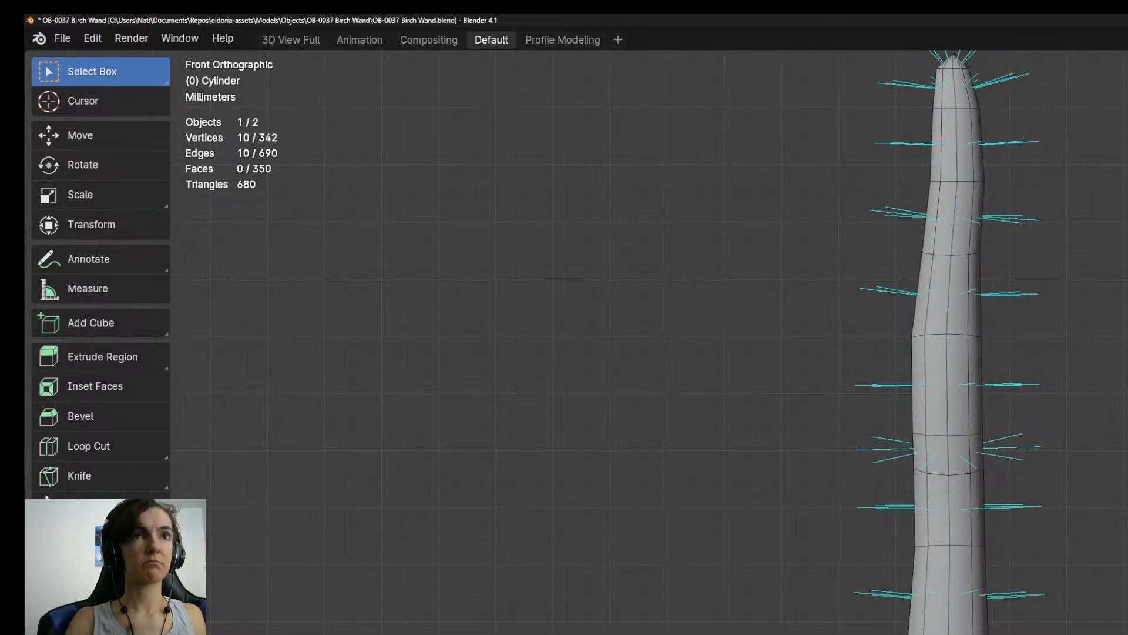
shift+middle_drag(963, 435, 957, 334)
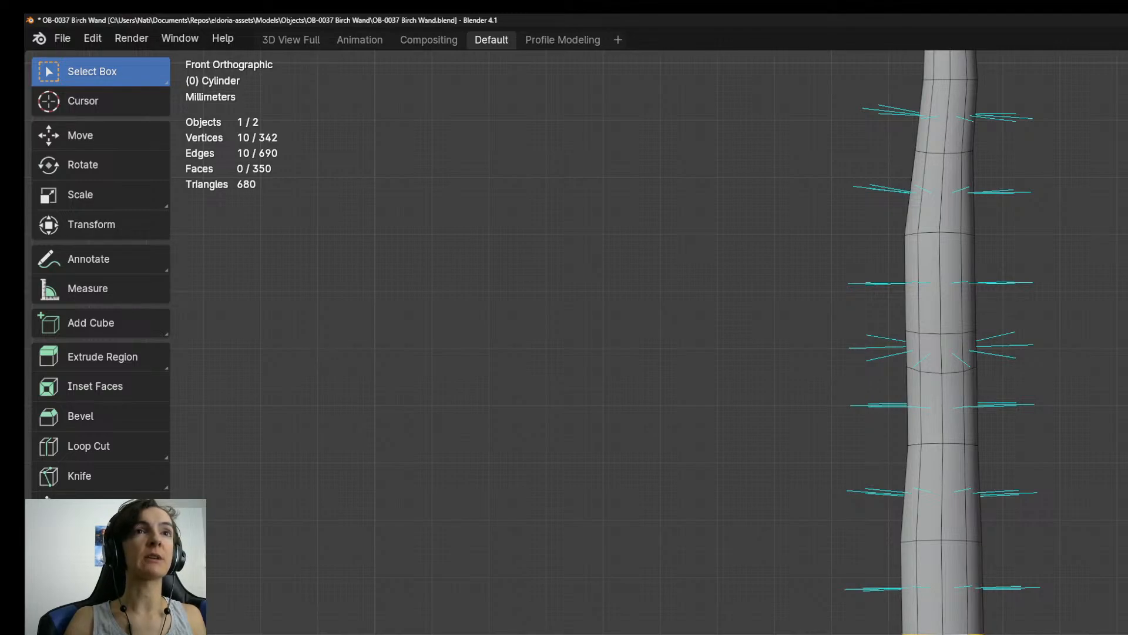
scroll(940, 629, up, 1)
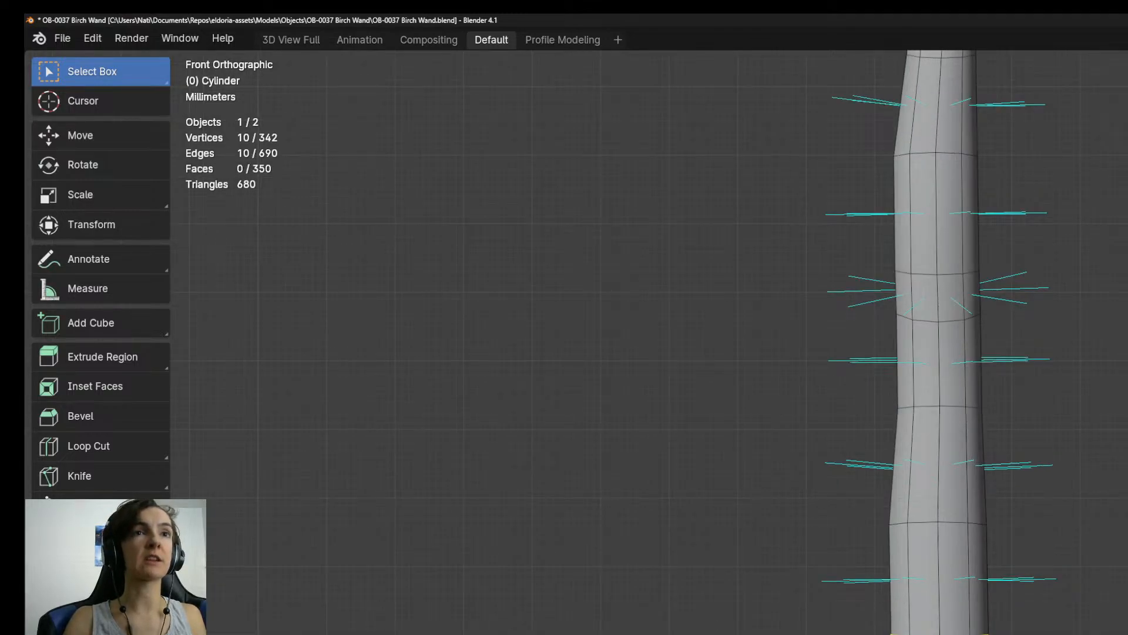
scroll(940, 340, down, 3)
scroll(940, 341, up, 2)
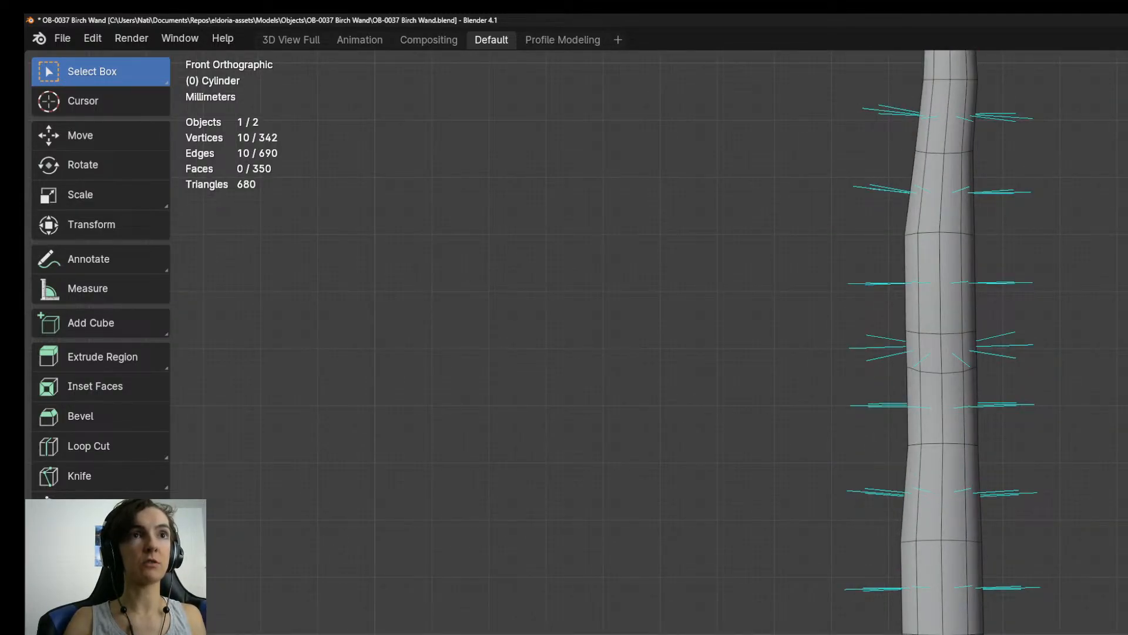
scroll(941, 341, down, 5)
scroll(941, 341, up, 5)
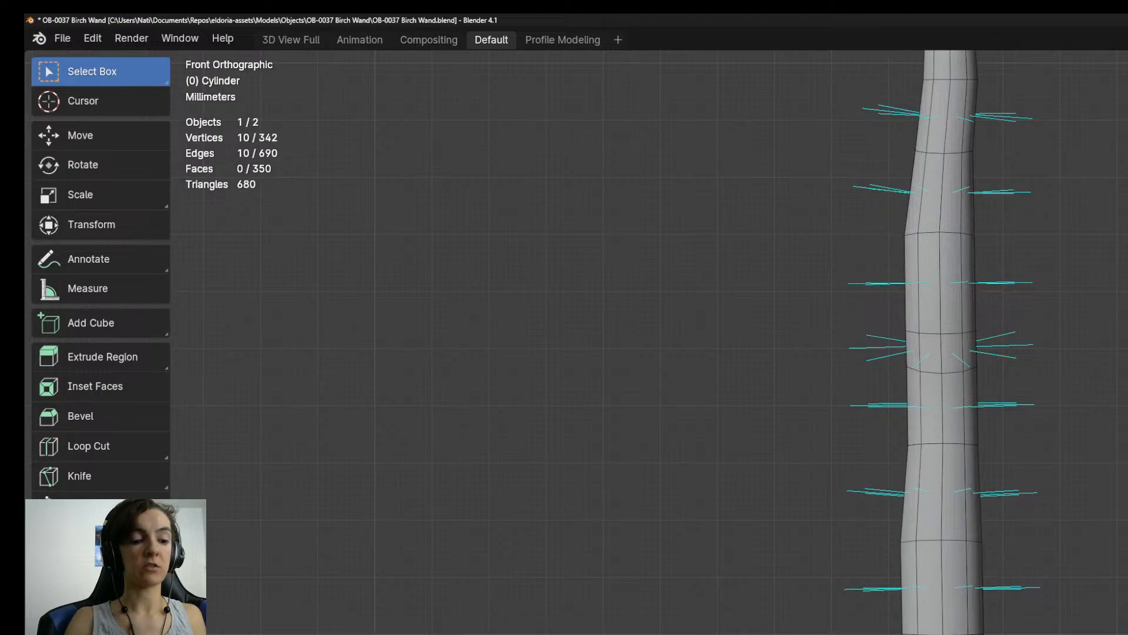
shift+middle_drag(968, 634, 981, 614)
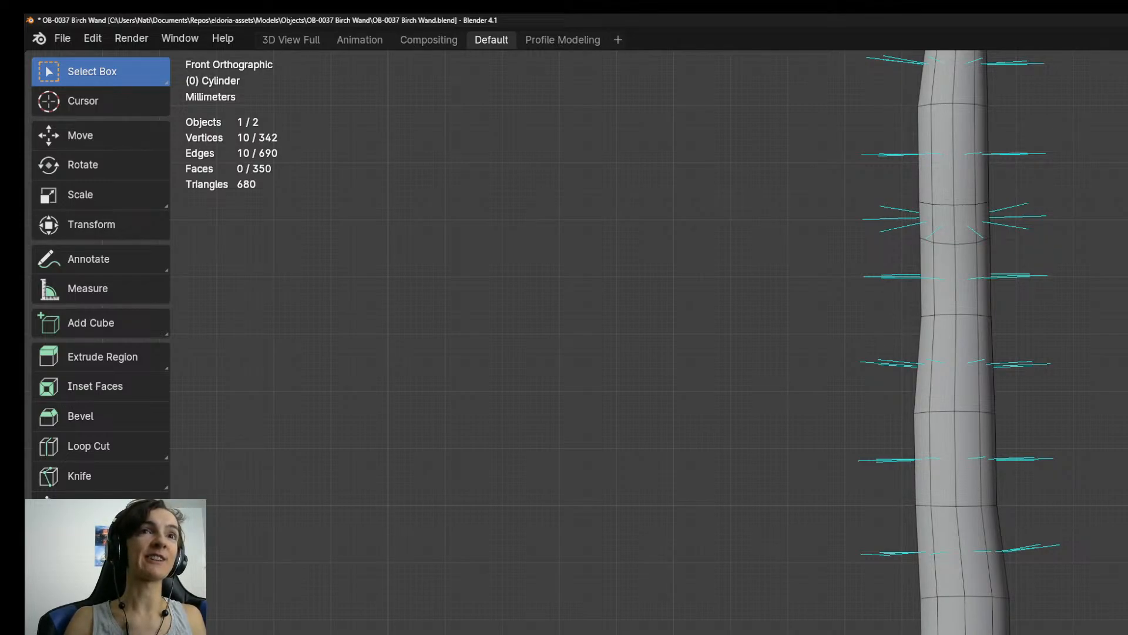
shift+middle_drag(1015, 634, 1013, 629)
Tilt the second edge ring below the closely spaced pair with a slight rotation.
shift+middle_drag(946, 354, 1009, 614)
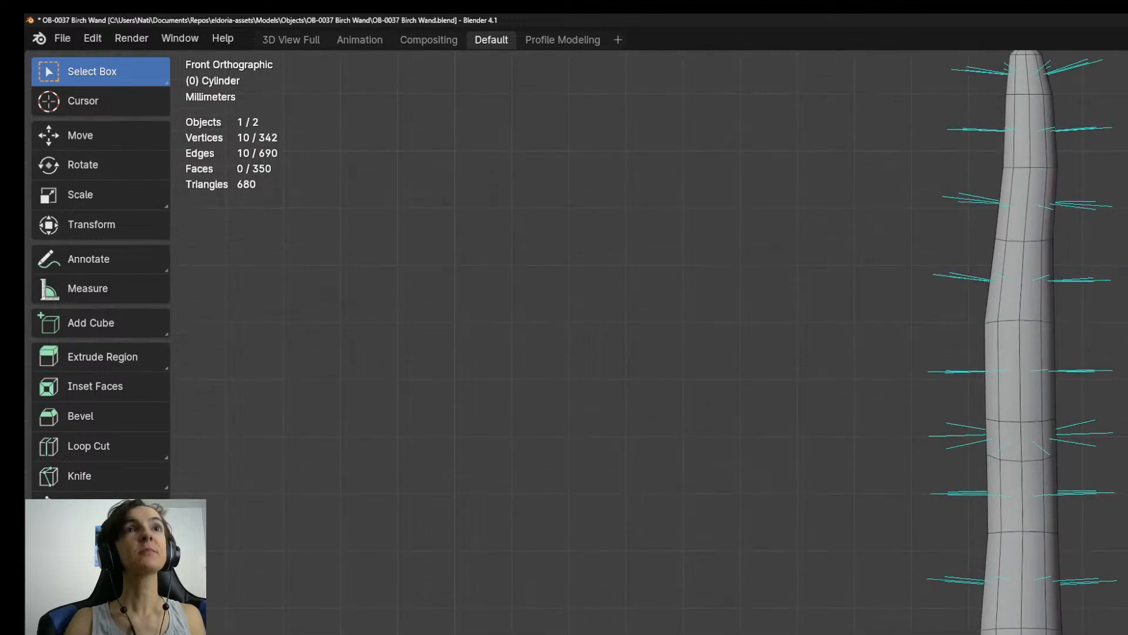
alt+click(1031, 632)
key(r)
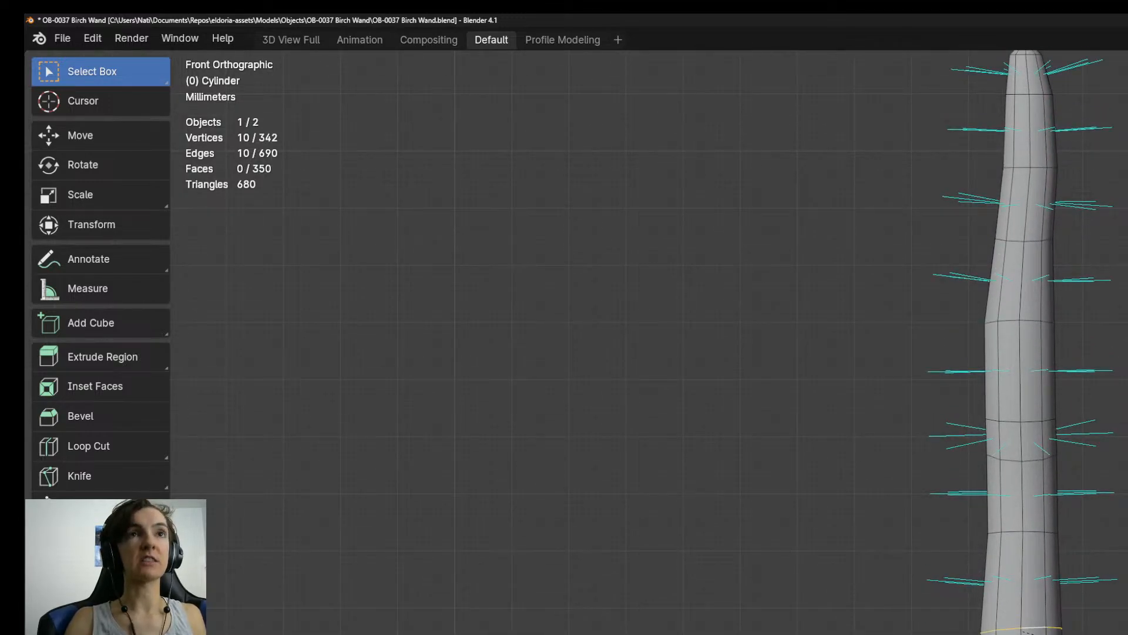
Select both closely spaced edge rings in the upper shaft and rotate them slightly together.
shift+middle_drag(1023, 478, 1016, 629)
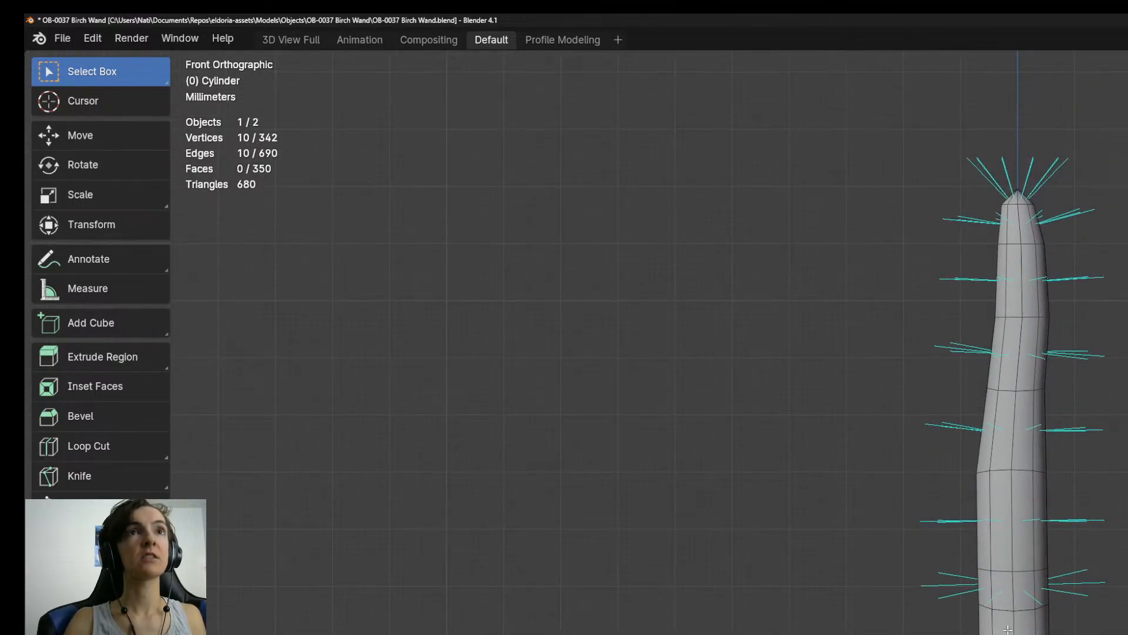
alt+click(1030, 600)
alt+click(1026, 608)
alt+shift+click(1025, 570)
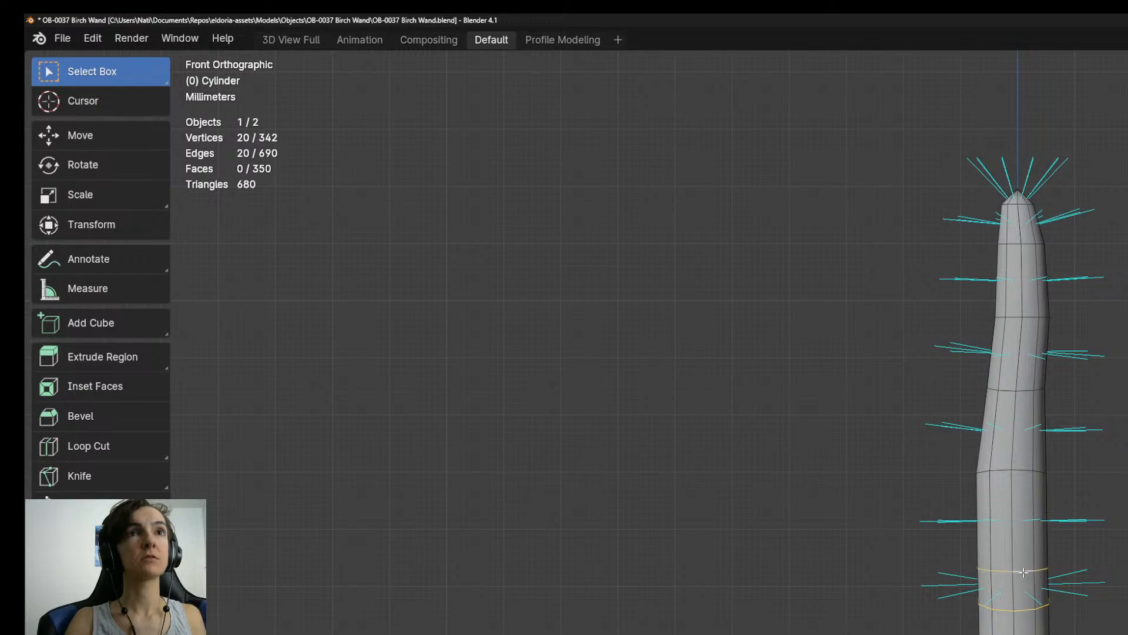
key(s)
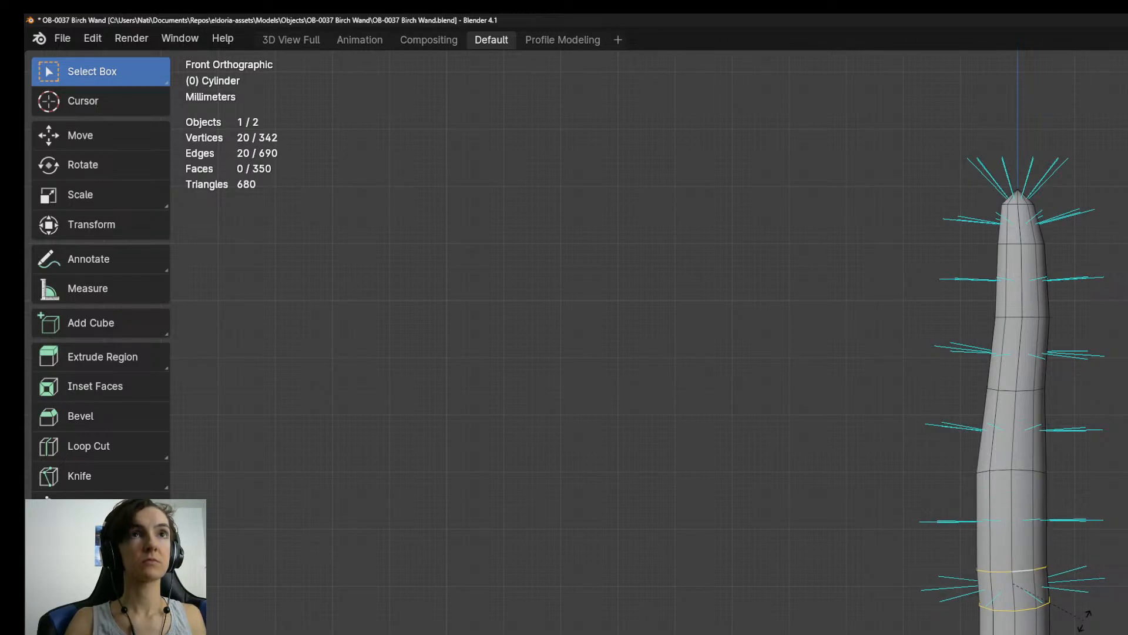
click(1084, 619)
Tilt the fourth edge ring below the tip slightly in the front view.
shift+middle_drag(1081, 593, 1075, 634)
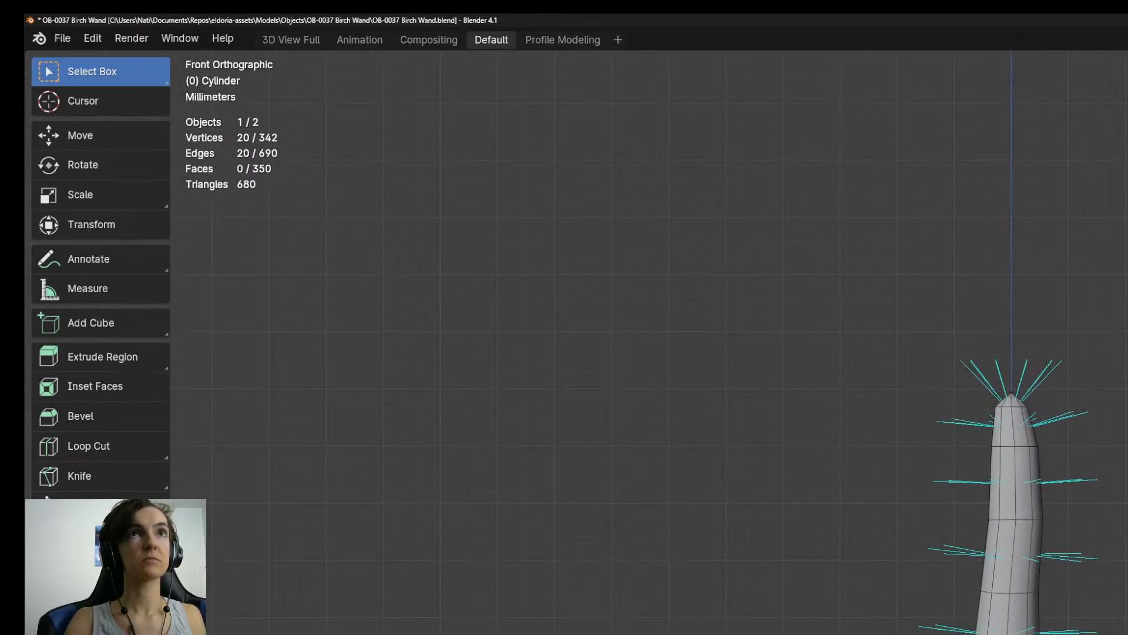
alt+click(1022, 592)
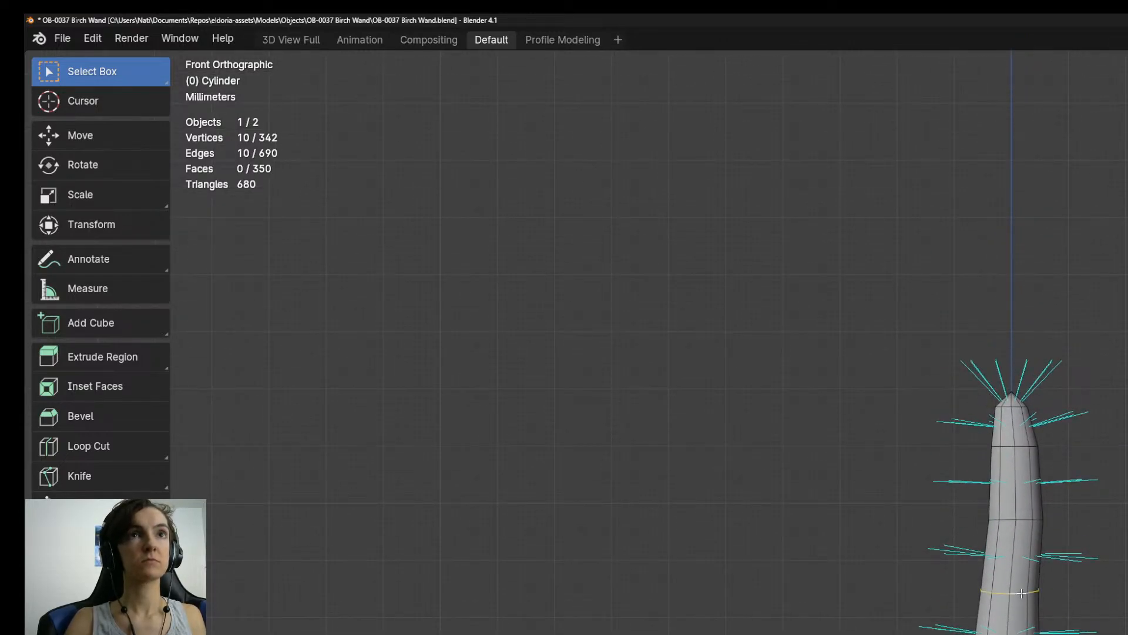
key(s)
key(x)
click(1052, 628)
Rotate an edge ring farther down the shaft slightly and reposition another ring below it.
shift+middle_drag(1058, 632, 1060, 294)
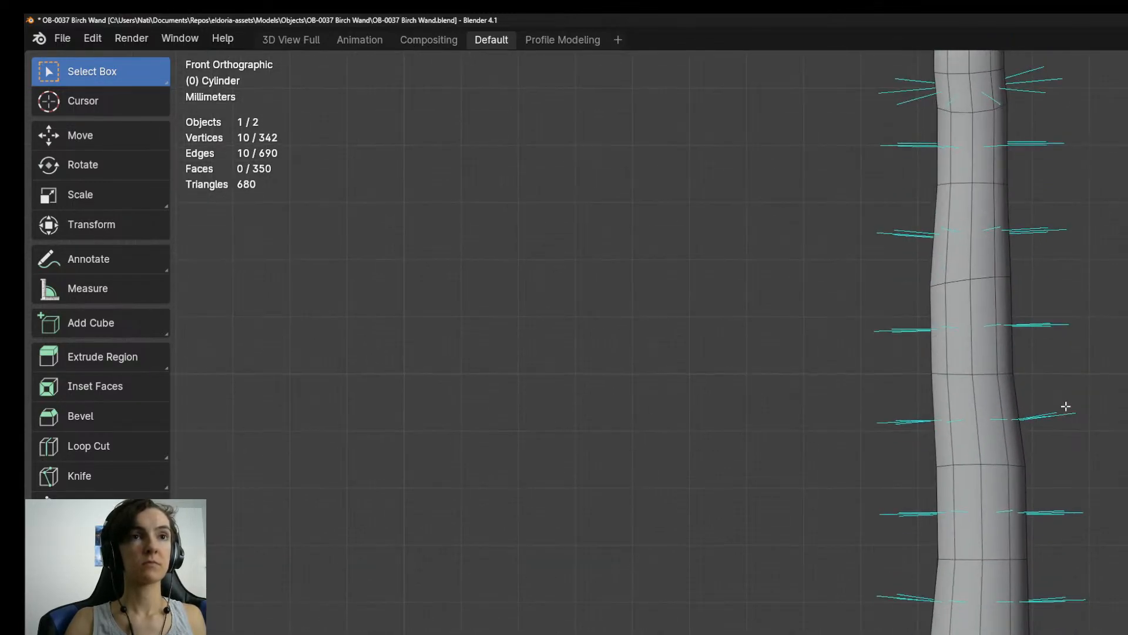
key(r)
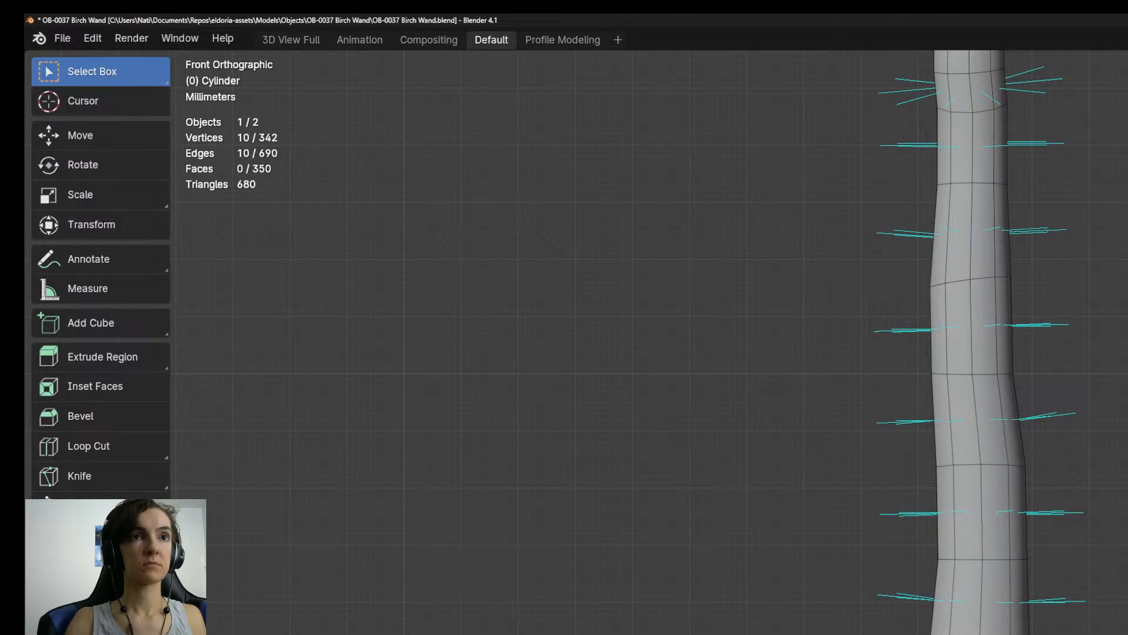
shift+middle_drag(1052, 629, 1067, 479)
alt+click(1006, 634)
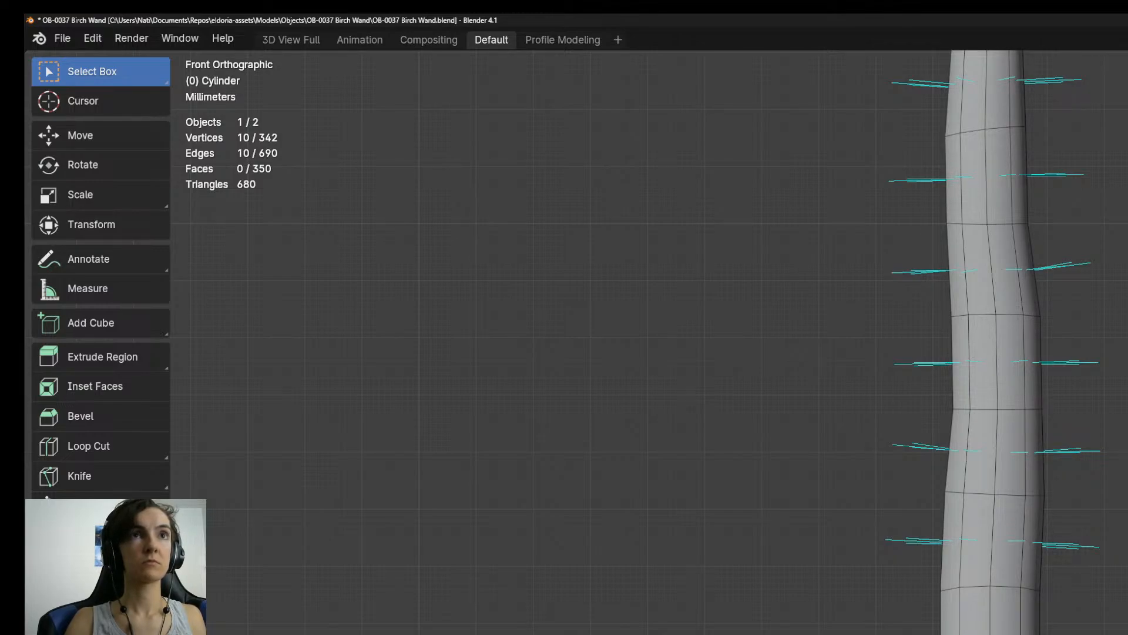
key(g)
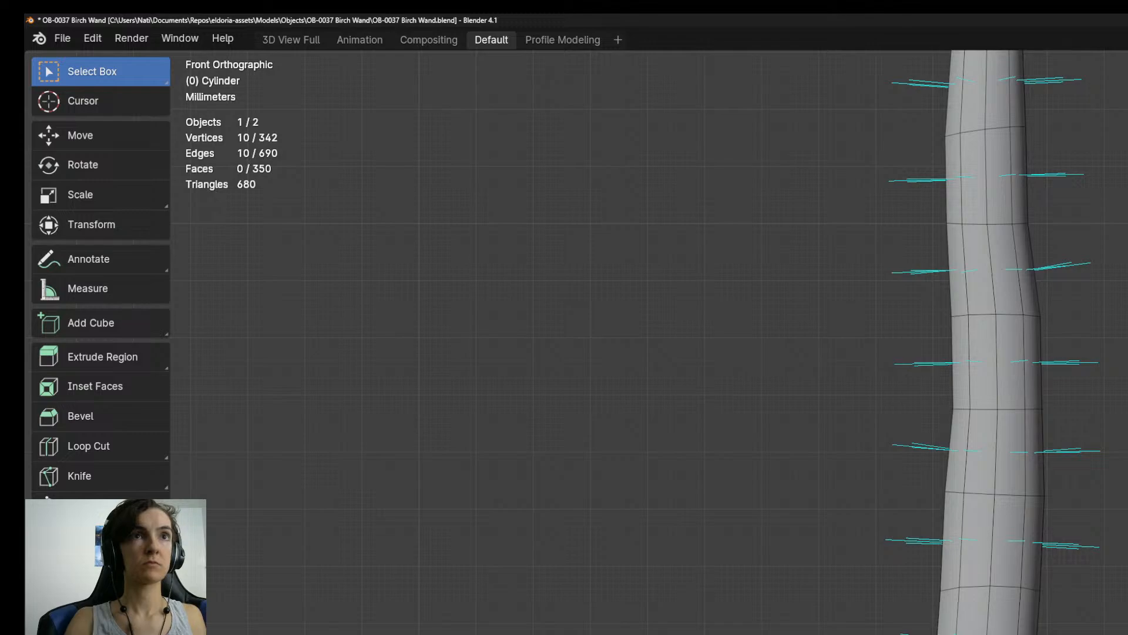
shift+middle_drag(1046, 471, 1078, 634)
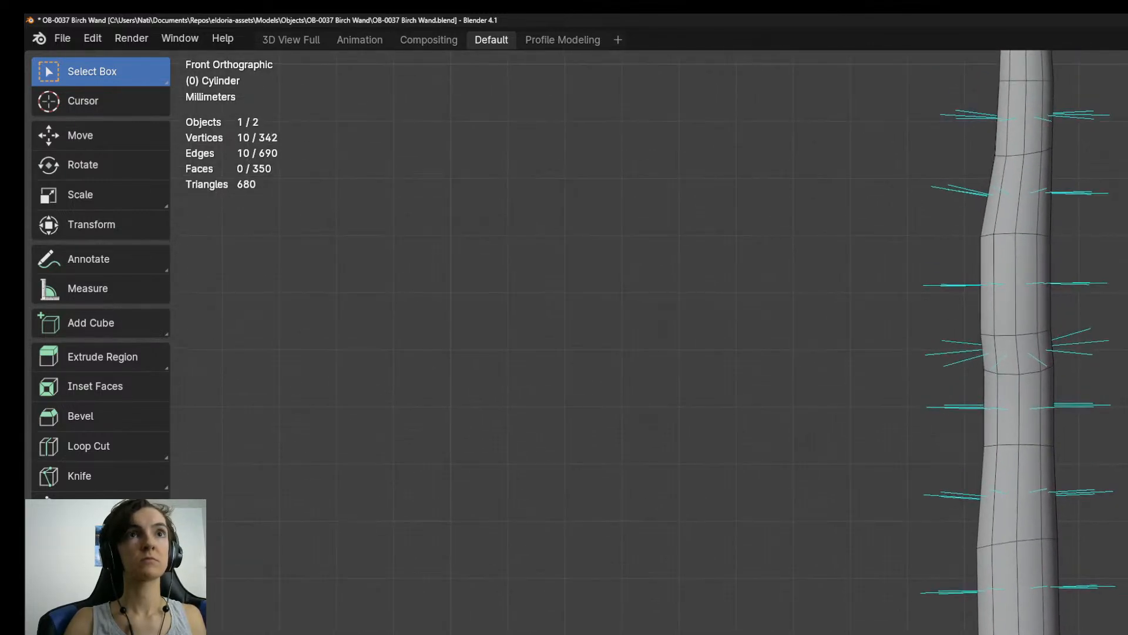
Examine the bent shaft's silhouette from the right side against the reference drawing in object mode.
scroll(1023, 470, down, 5)
mouse_move(1022, 470)
middle_down()
mouse_move(1081, 488)
mouse_move(1019, 427)
mouse_move(994, 417)
mouse_move(975, 413)
mouse_move(1028, 455)
mouse_move(1017, 432)
mouse_move(917, 438)
middle_up()
key(Tab)
scroll(970, 441, down, 5)
key(KP_3)
scroll(964, 471, up, 8)
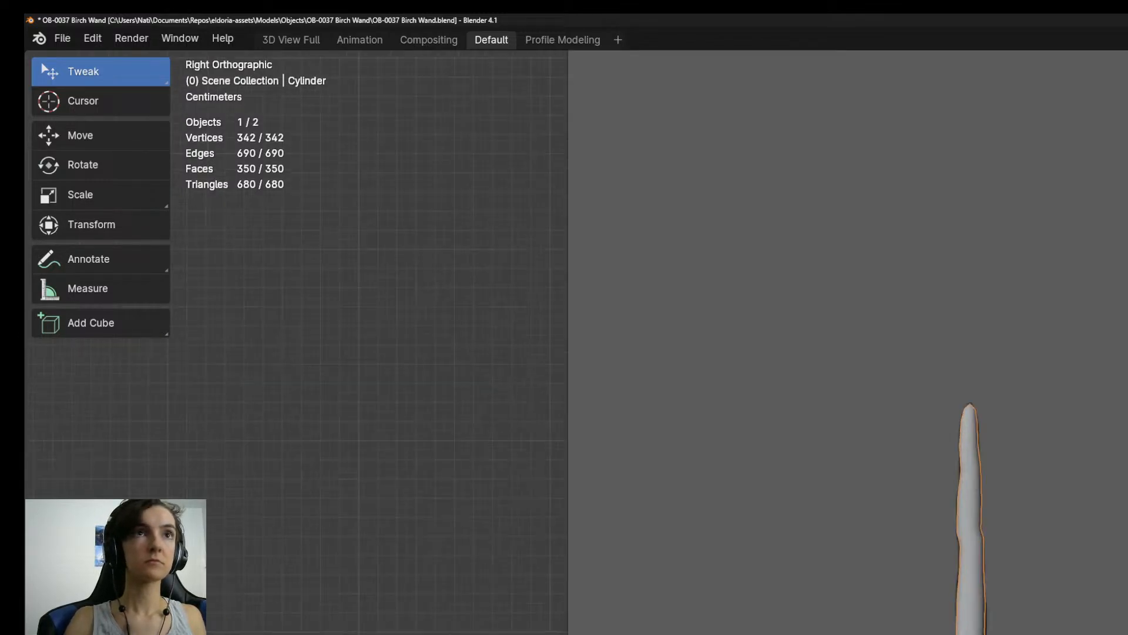
scroll(959, 623, up, 2)
scroll(960, 623, down, 5)
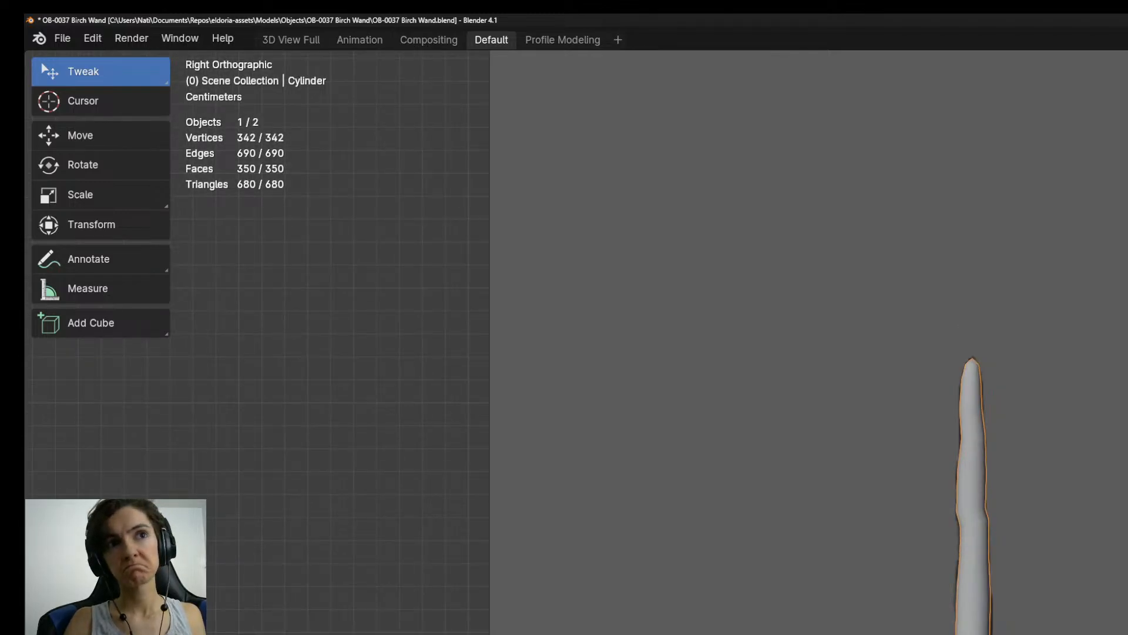
scroll(981, 614, up, 5)
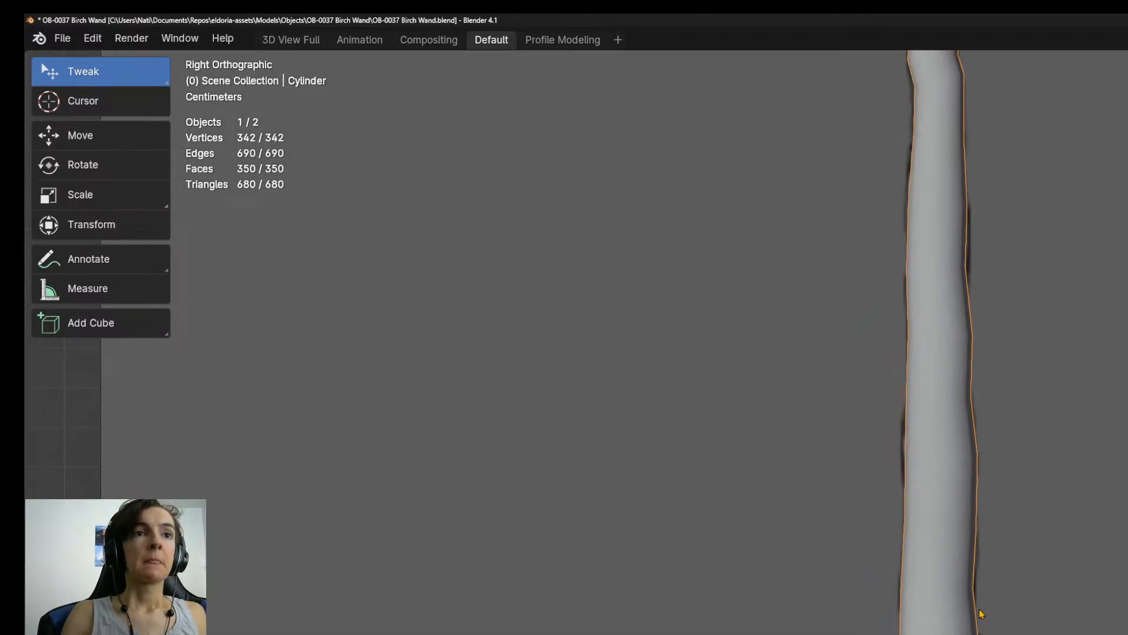
scroll(982, 614, up, 5)
Return to mesh editing and select the outer face loops of the two upper bands on the handle.
key(Tab)
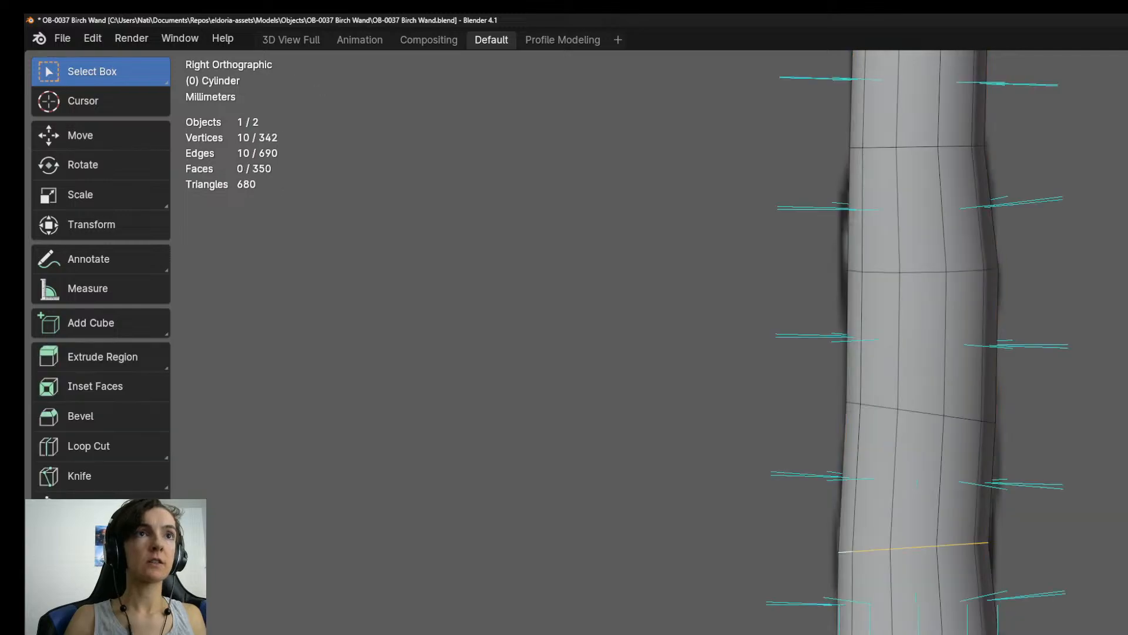
key(3)
alt+click(919, 632)
alt+click(940, 633)
alt+shift+click(940, 632)
key(KP_5)
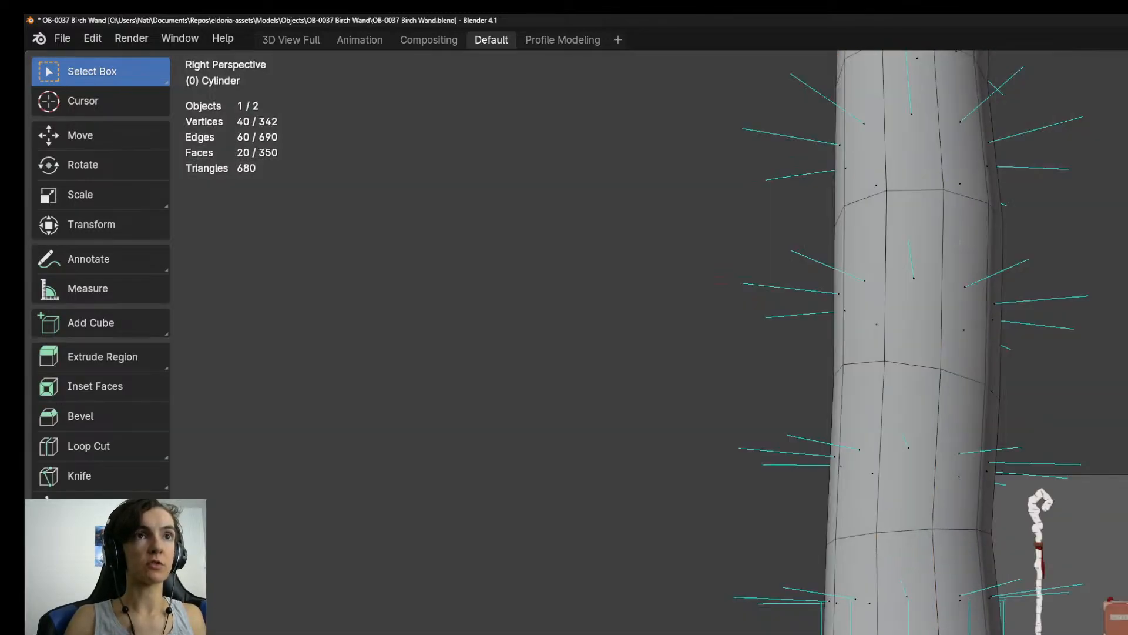
scroll(949, 629, down, 3)
middle_drag(949, 611, 936, 435)
Add the outer face loops of the two lower bands and grow the selection to cover all four bands.
key(KP_3)
scroll(952, 617, up, 4)
shift+middle_drag(952, 617, 929, 442)
alt+shift+click(891, 633)
alt+shift+click(864, 632)
key(ctrl+z)
alt+shift+click(882, 633)
key(ctrl+KP_Add)
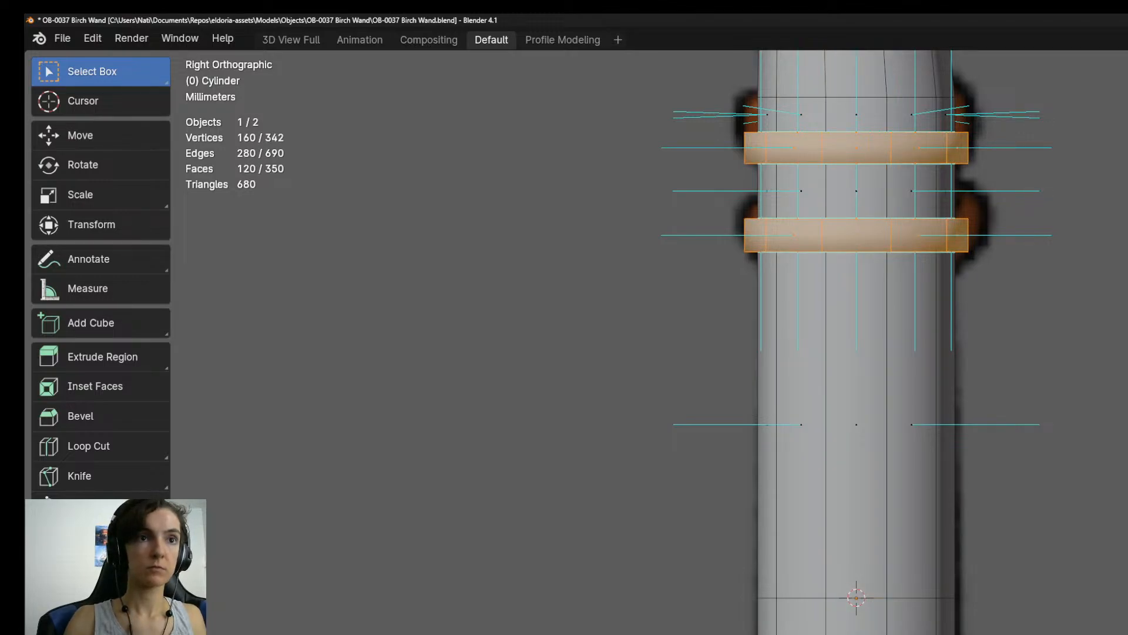
Fatten the four selected bands outward and reduce their thickness along the Z axis to match the reference.
middle_drag(822, 446, 740, 276)
key(KP_3)
scroll(956, 623, down, 3)
scroll(957, 622, up, 1)
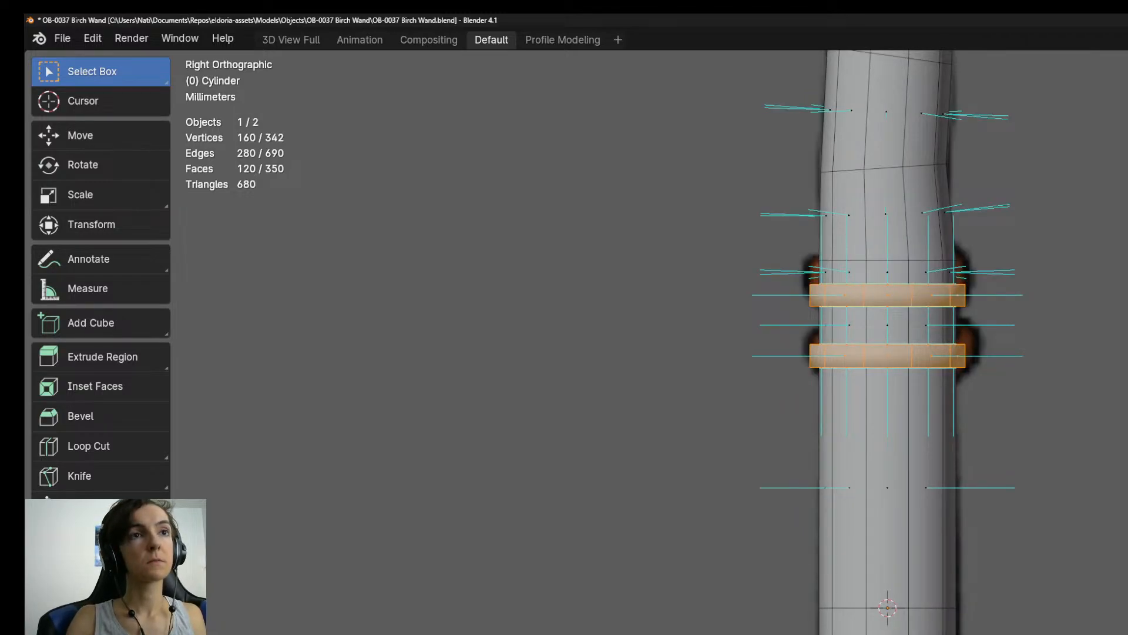
key(alt+s)
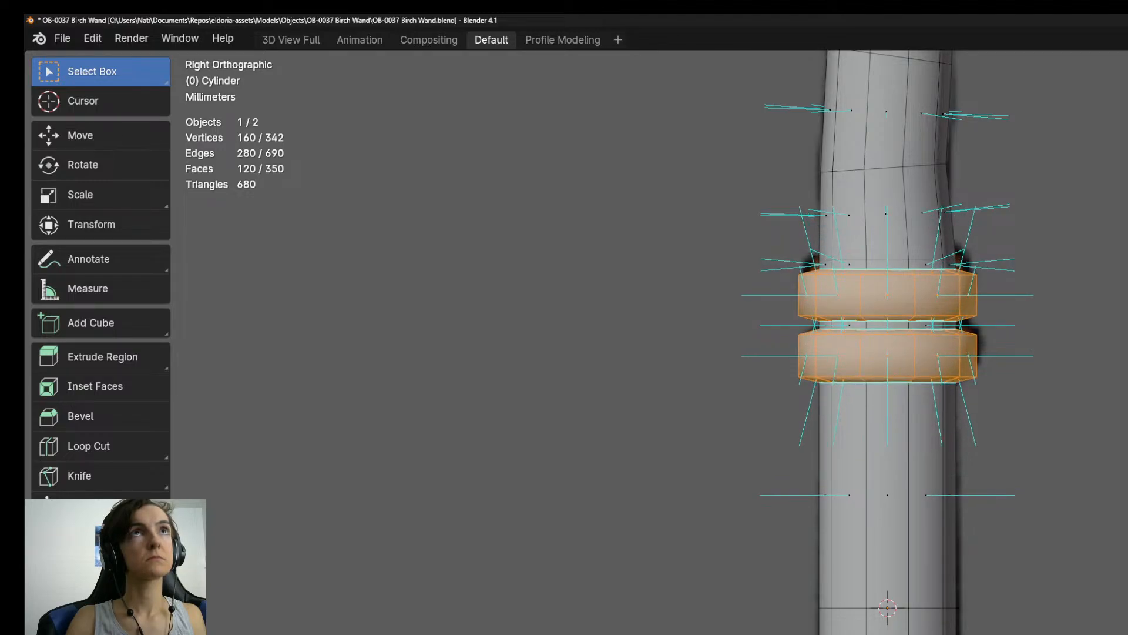
key(s)
key(z)
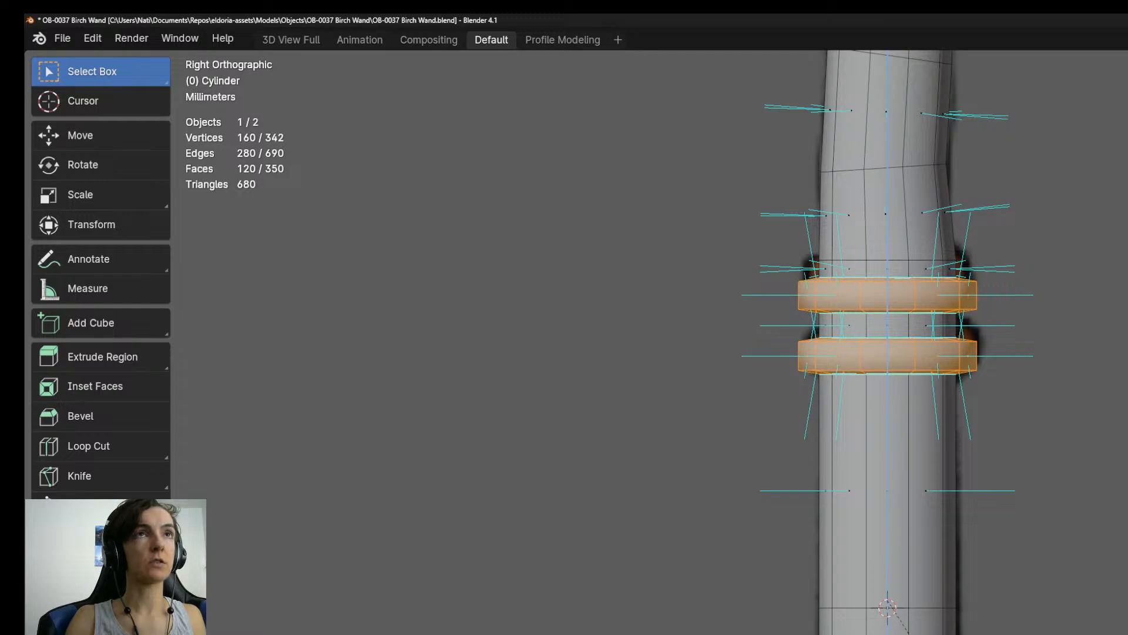
Examine the banded wand in perspective in object mode and return to mesh editing.
scroll(888, 341, down, 6)
key(Tab)
middle_drag(929, 412, 908, 429)
scroll(908, 429, down, 5)
middle_drag(901, 569, 950, 592)
scroll(951, 591, up, 4)
scroll(950, 589, up, 2)
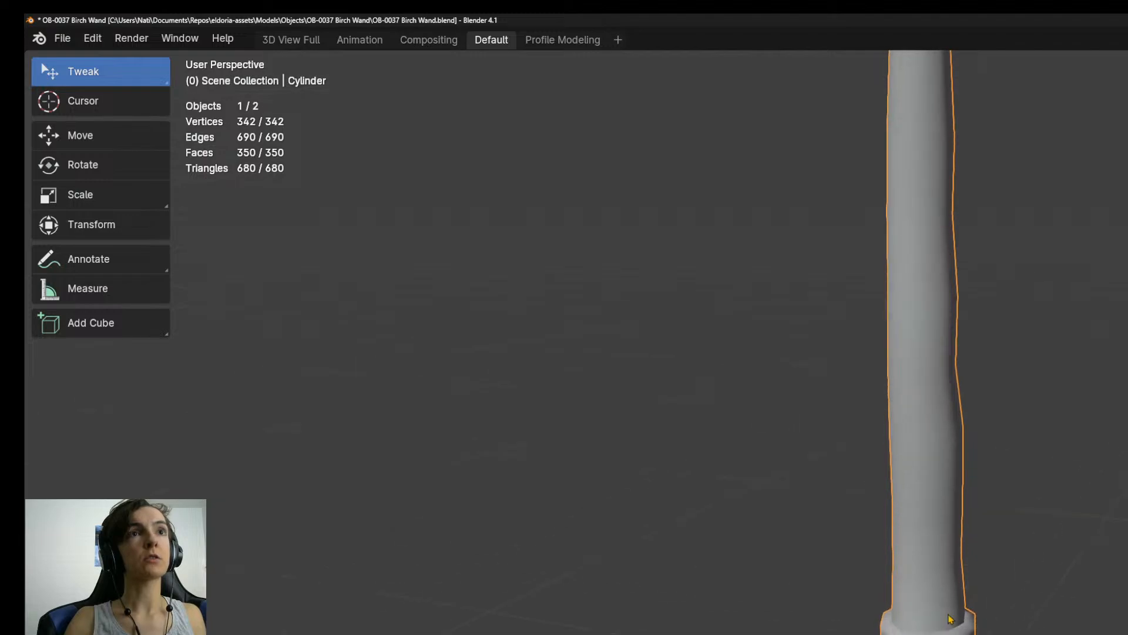
key(Tab)
scroll(944, 602, up, 4)
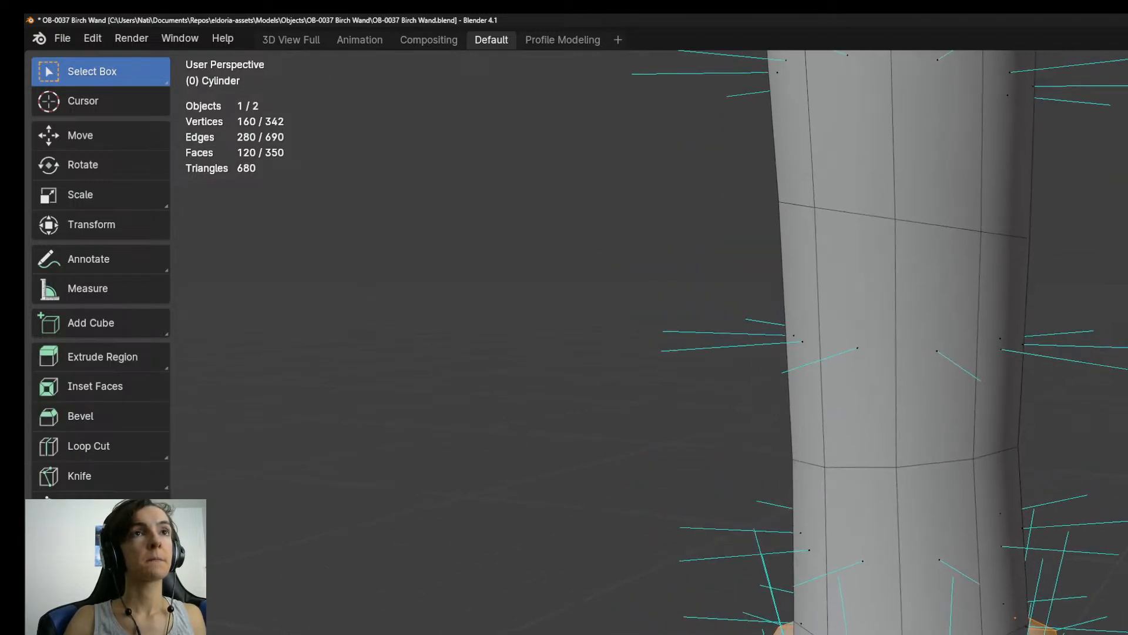
alt+click(935, 463)
key(2)
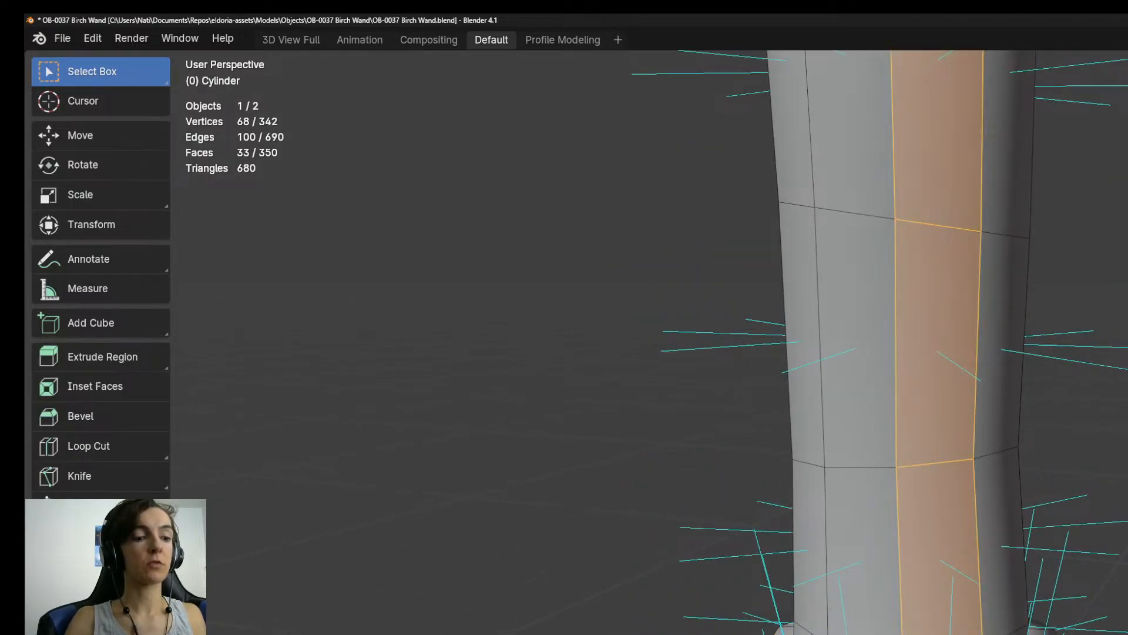
alt+click(940, 631)
scroll(993, 588, down, 9)
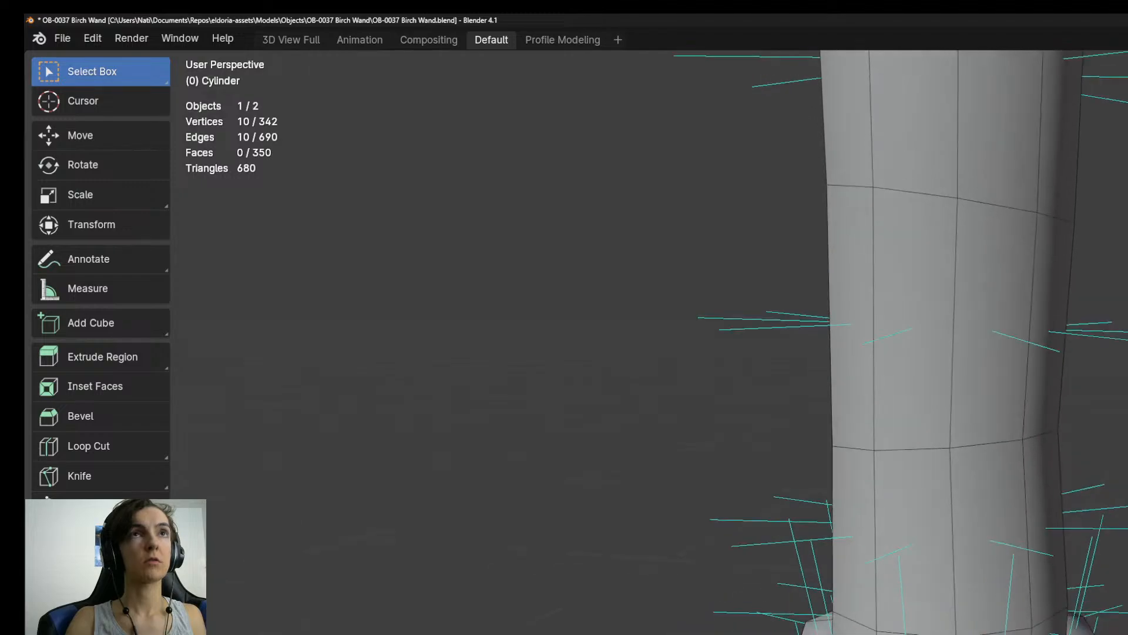
Select the wand's tip vertex and grow the selection down the shaft to its base at the upper band.
shift+middle_drag(977, 121, 972, 454)
middle_drag(966, 281, 938, 404)
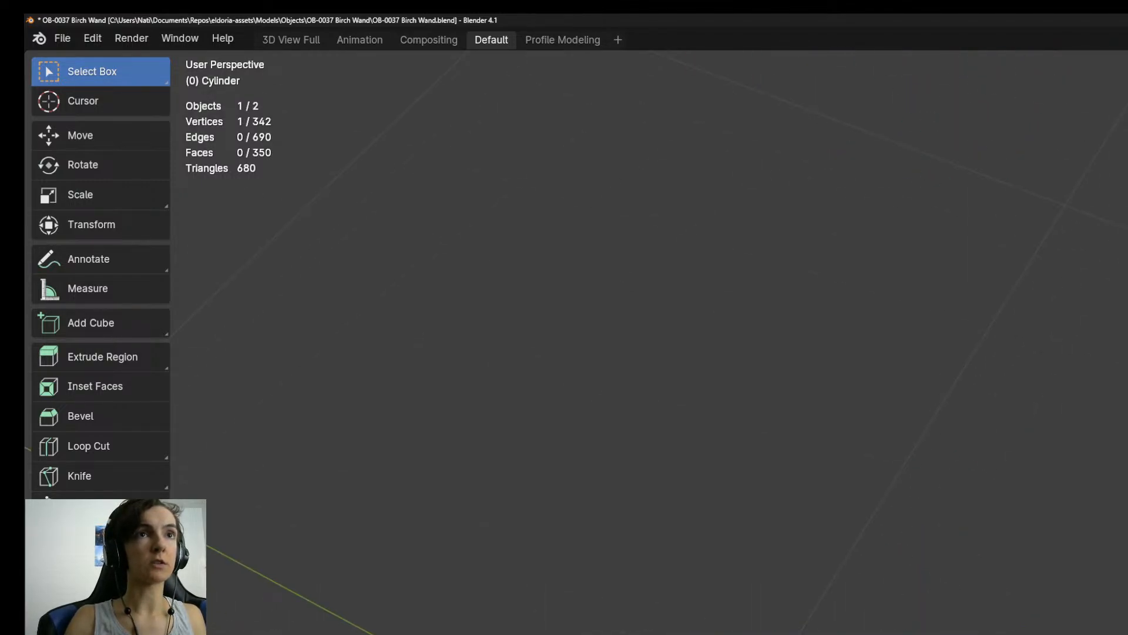
key(KP_1)
shift+middle_drag(1127, 582, 1082, 506)
key(KP_3)
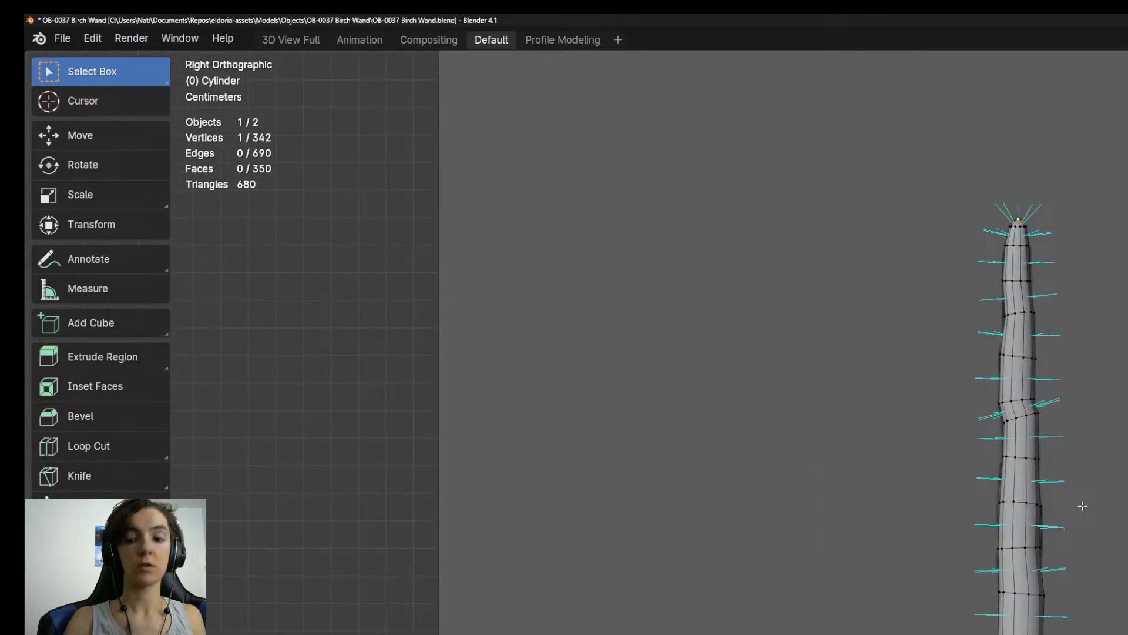
key(ctrl+KP_Add)
key(ctrl+KP_Add)
key(ctrl+KP_Add)
key(ctrl+KP_Add)
key(ctrl+KP_Add)
key(ctrl+KP_Add)
key(ctrl+KP_Add)
key(ctrl+KP_Add)
key(ctrl+KP_Add)
key(ctrl+KP_Add)
key(ctrl+KP_Add)
key(ctrl+KP_Add)
key(ctrl+KP_Add)
key(ctrl+KP_Add)
key(ctrl+KP_Add)
key(ctrl+KP_Add)
key(ctrl+KP_Add)
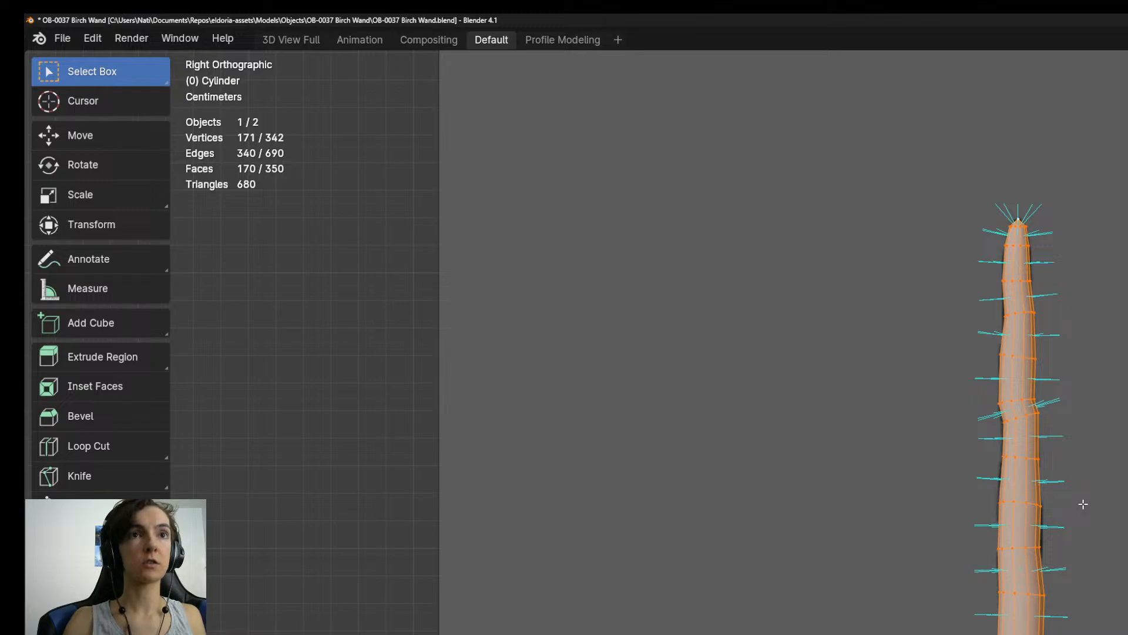
Scale the selected shaft slightly narrower along the Y axis in the right view.
key(alt+s)
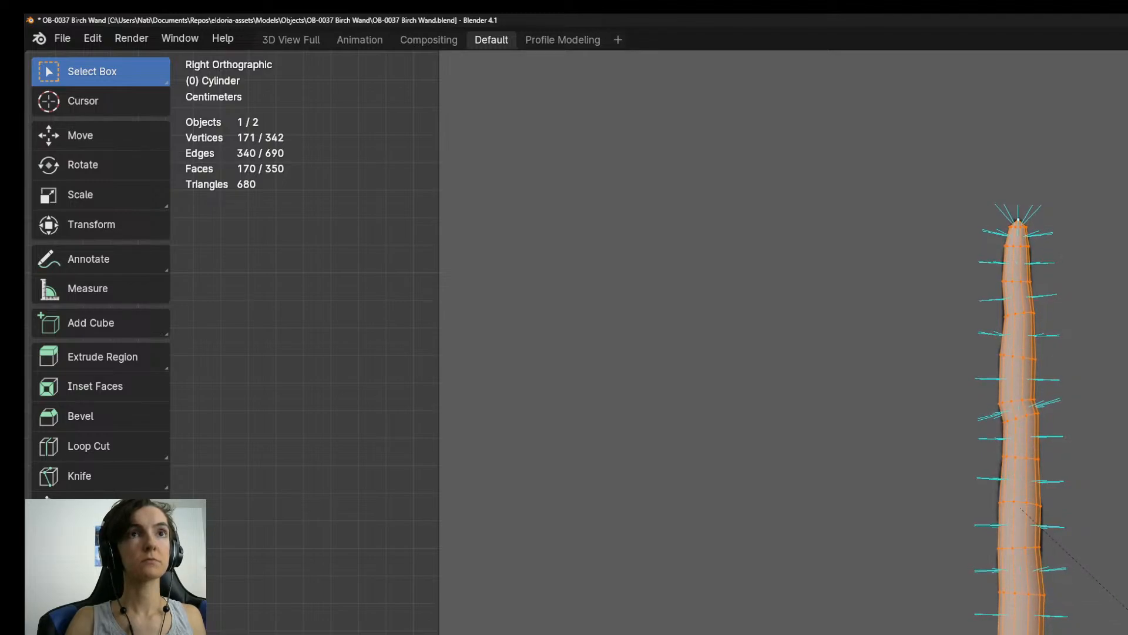
click(1127, 610)
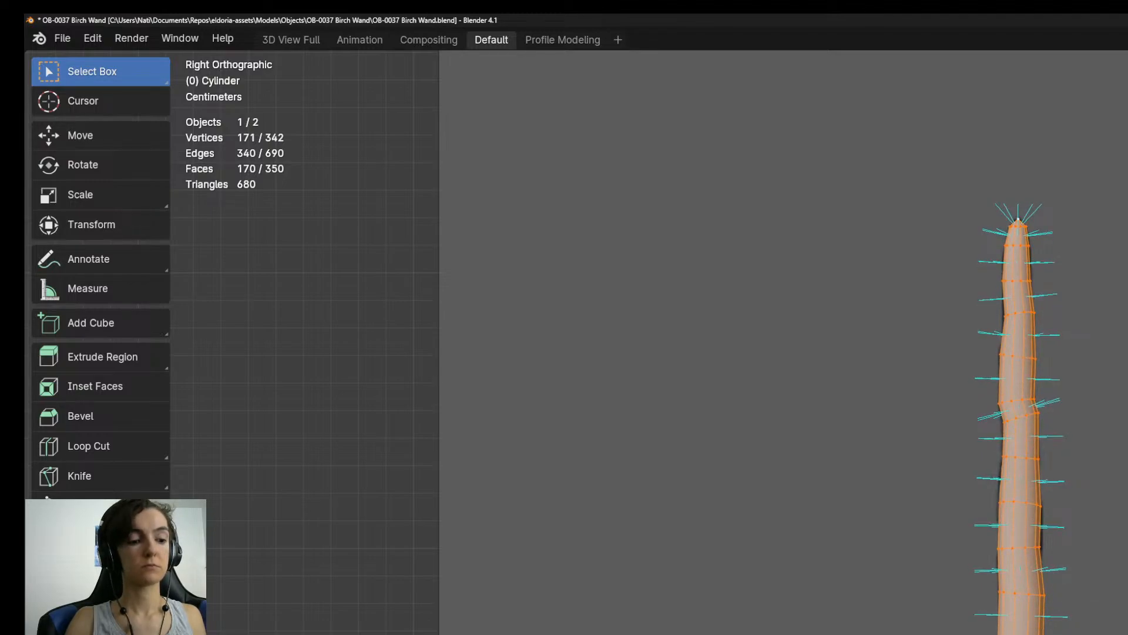
key(s)
key(y)
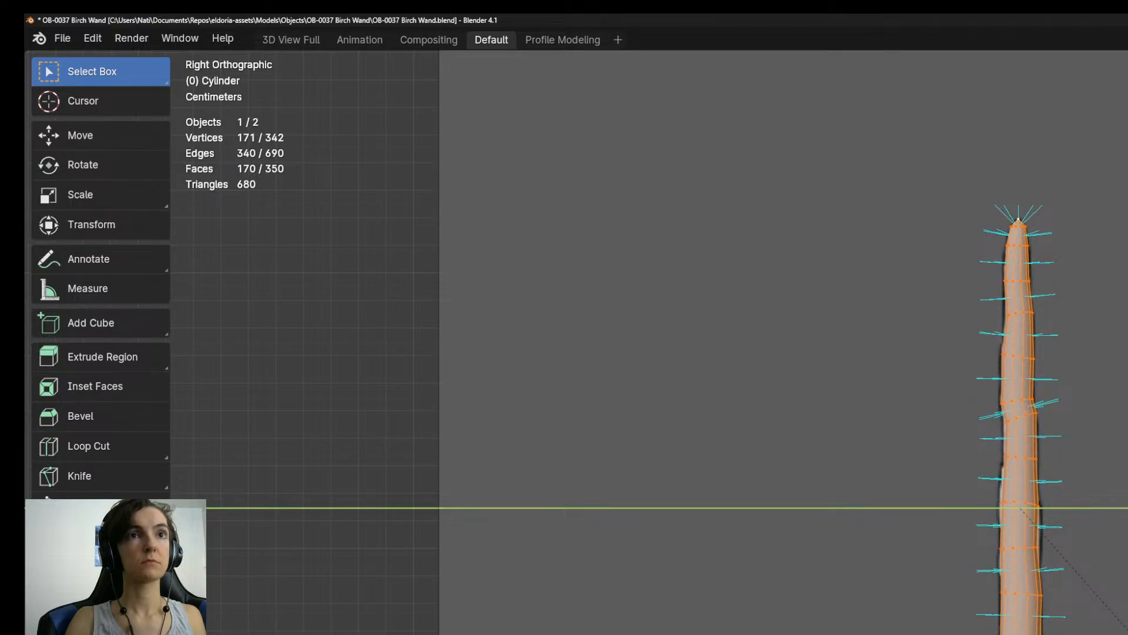
click(1127, 631)
Select the handle's face loops and the gaps between its bands, and fatten them slightly outward.
shift+middle_drag(1127, 631, 1127, 469)
scroll(1127, 469, up, 4)
scroll(1088, 353, up, 1)
shift+middle_drag(1087, 353, 1011, 333)
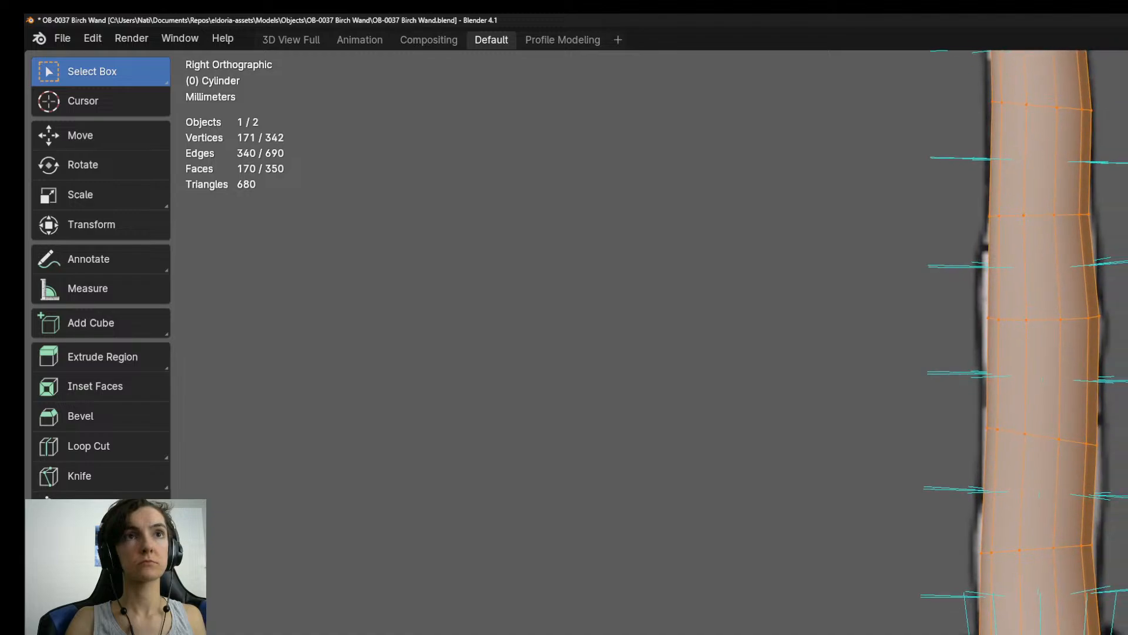
key(3)
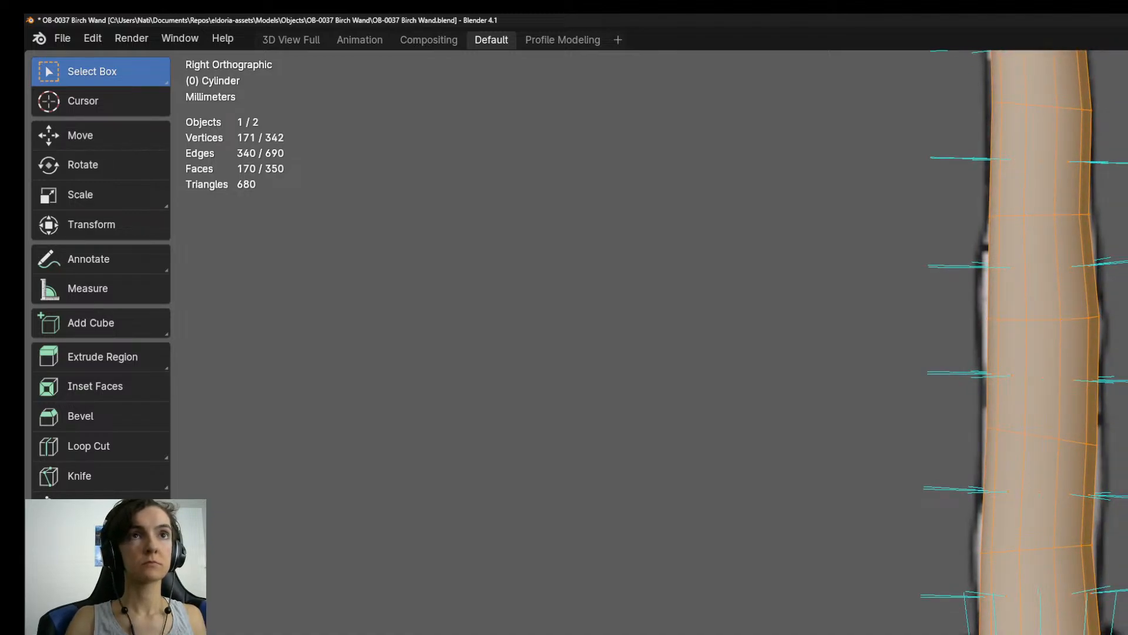
alt+click(1091, 230)
alt+shift+click(1052, 632)
alt+shift+click(1052, 632)
shift+middle_drag(1052, 633, 1009, 170)
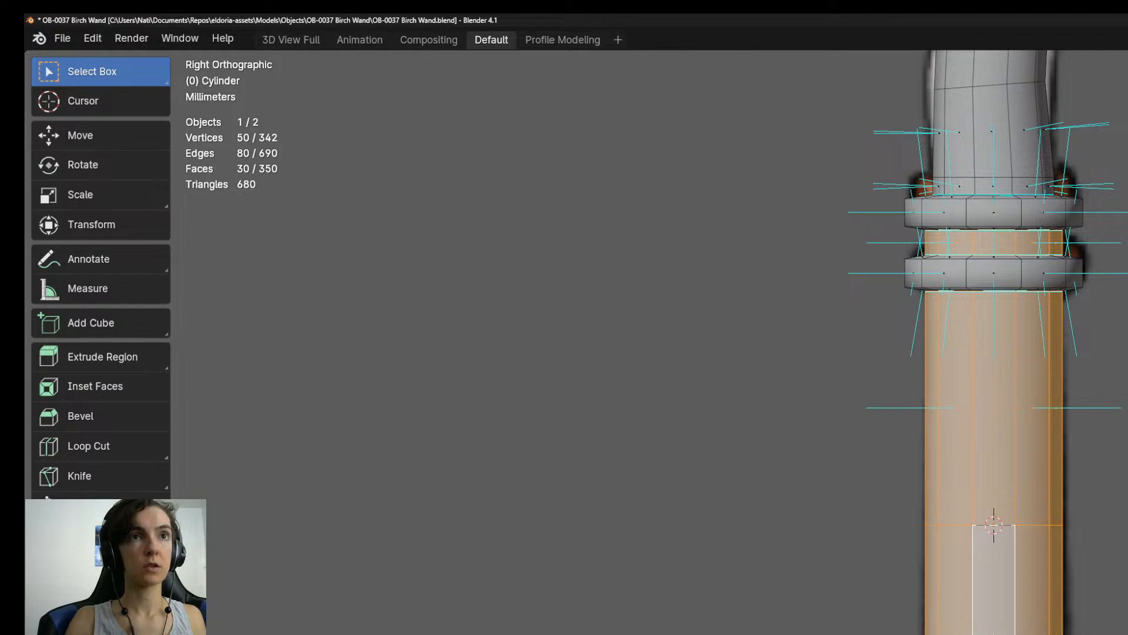
alt+shift+click(1016, 633)
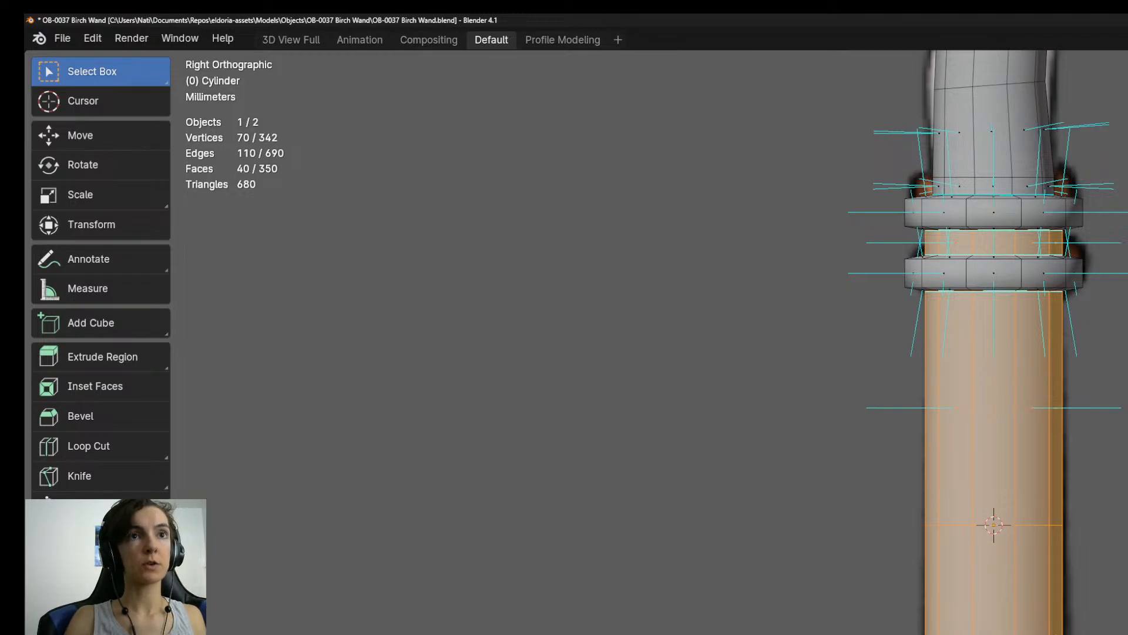
scroll(993, 627, down, 1)
shift+middle_drag(1119, 479, 1127, 633)
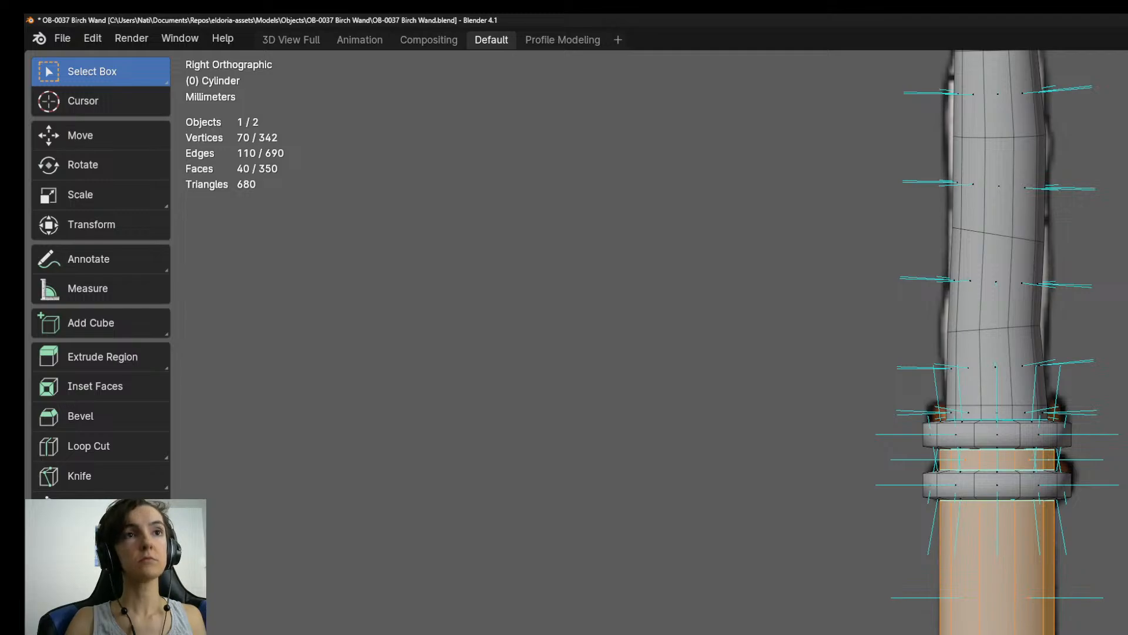
key(alt+s)
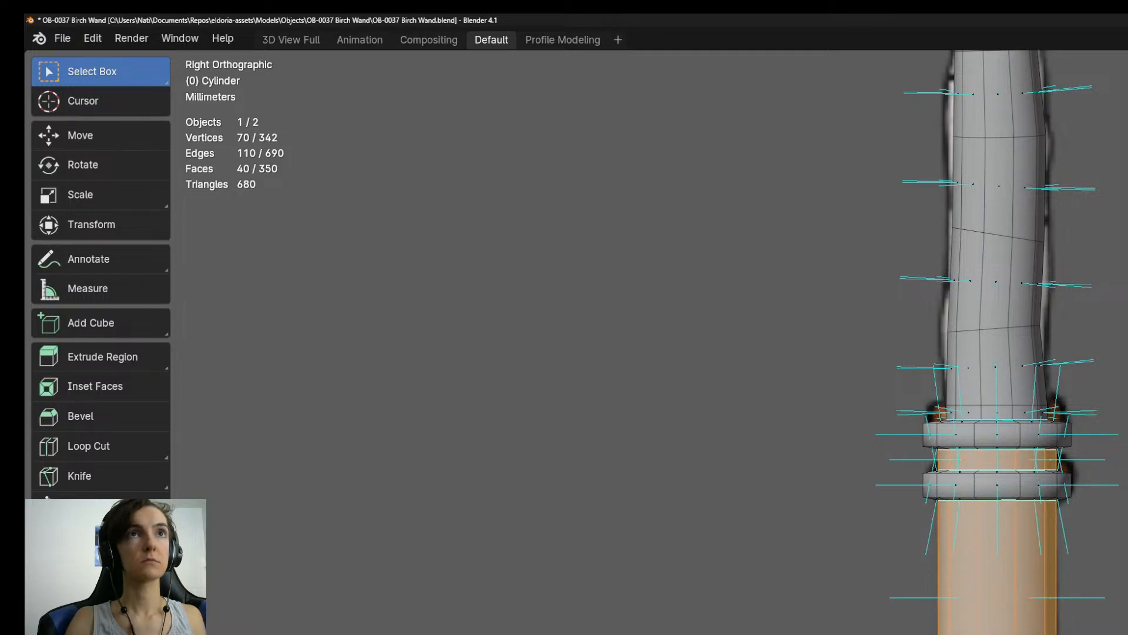
Examine the whole wand in object mode, in perspective and from the right side against the reference.
key(Tab)
scroll(1111, 627, down, 6)
mouse_move(1111, 627)
middle_down()
mouse_move(1127, 632)
mouse_move(1089, 590)
mouse_move(1123, 613)
middle_up()
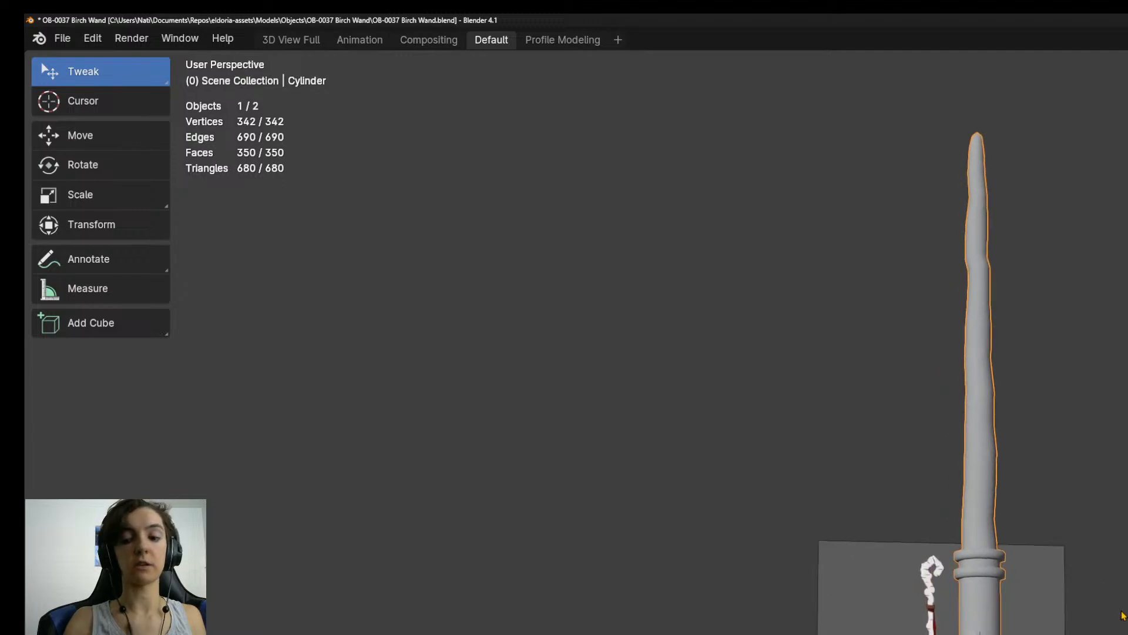
key(KP_3)
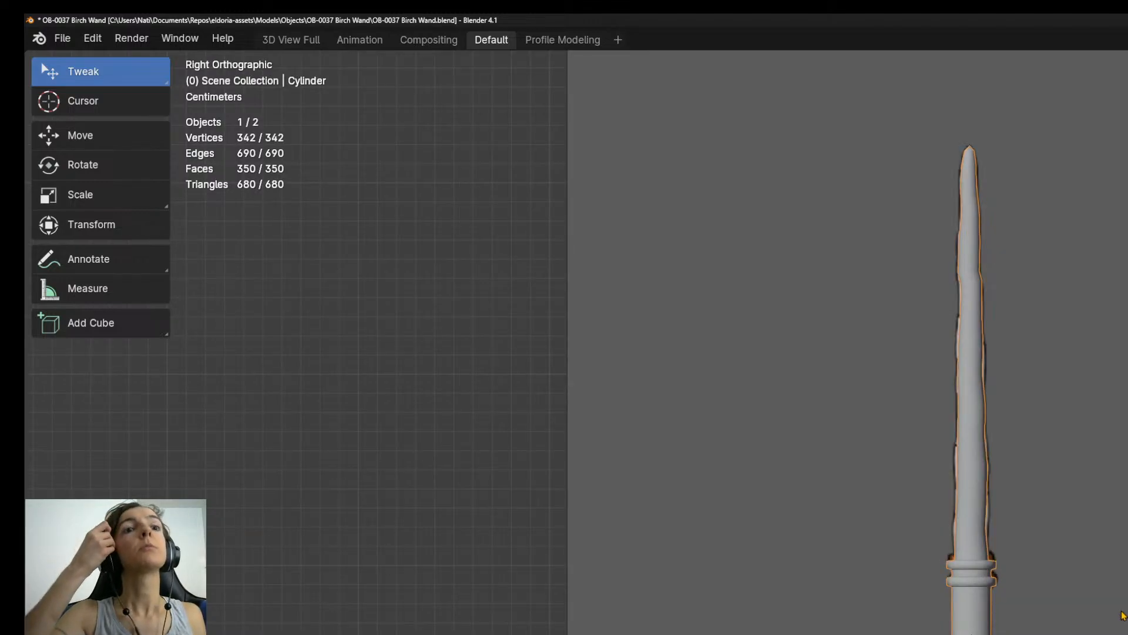
shift+middle_drag(1104, 423, 1124, 624)
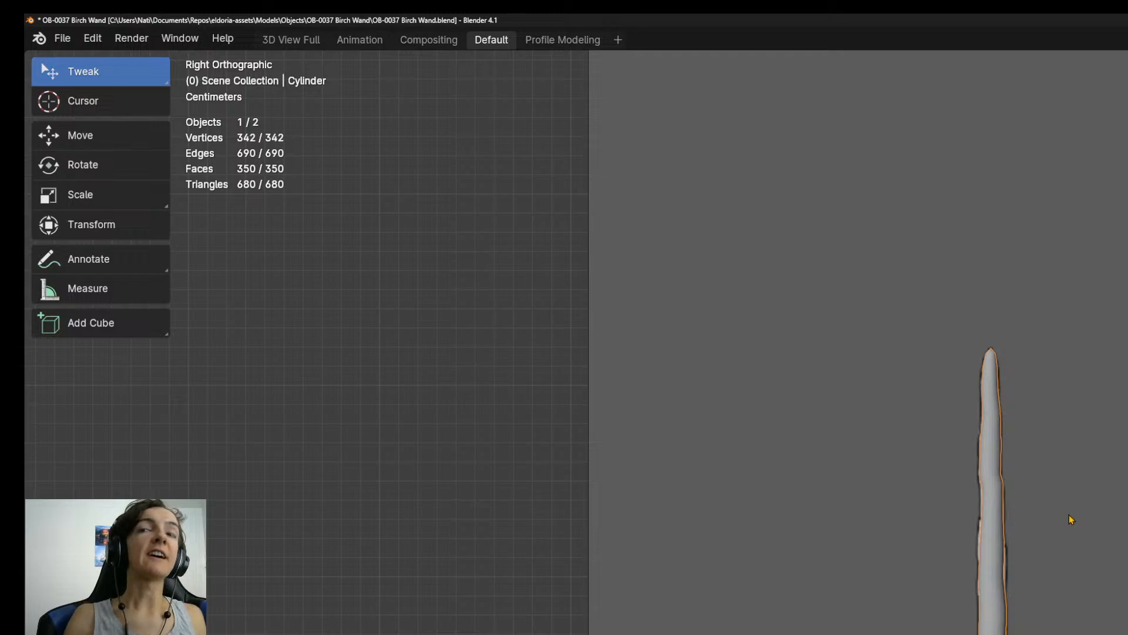
Return to mesh editing and select a single edge ring on the lower part of the handle.
key(Tab)
scroll(1055, 630, up, 3)
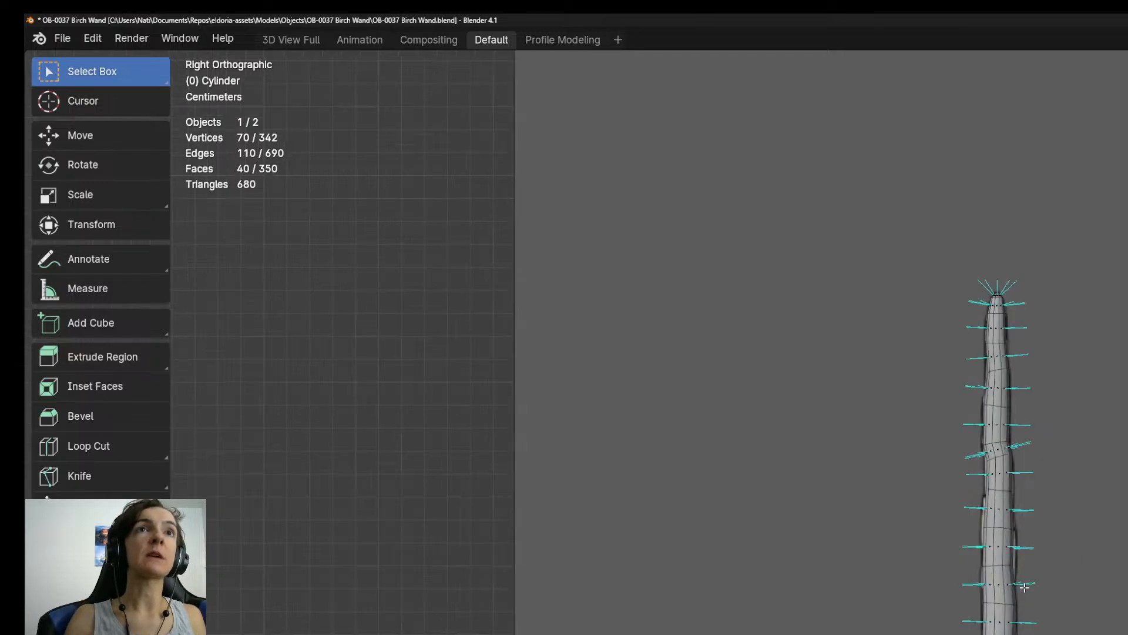
shift+middle_drag(1054, 630, 1036, 329)
middle_drag(1036, 612, 986, 352)
scroll(1047, 631, up, 5)
middle_drag(1078, 634, 1057, 630)
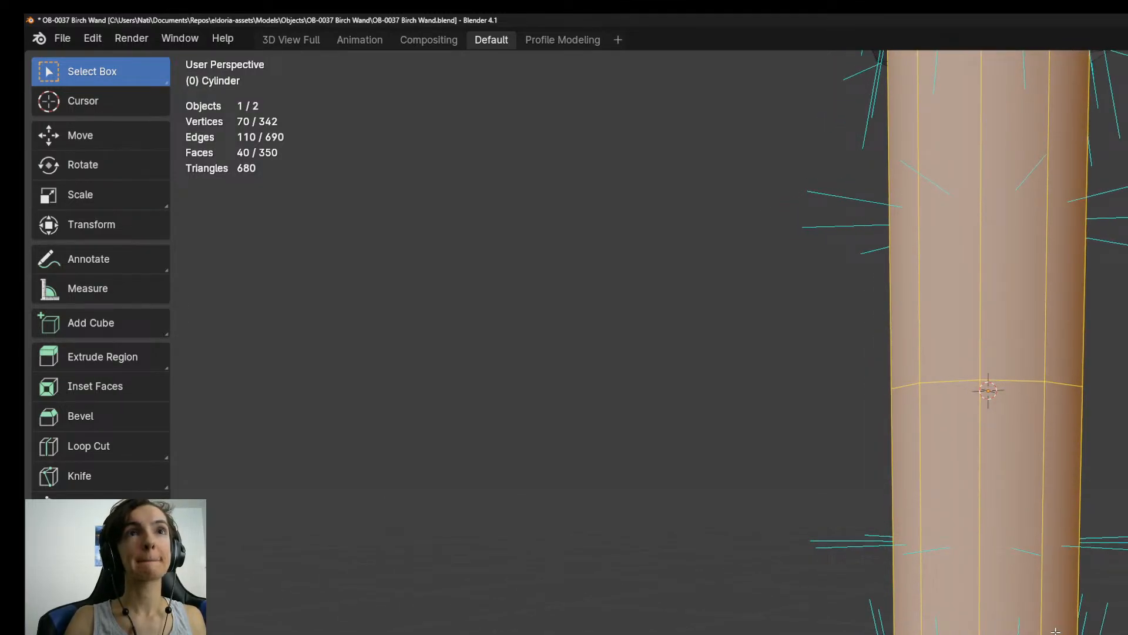
alt+click(1056, 631)
middle_drag(1056, 631, 1052, 598)
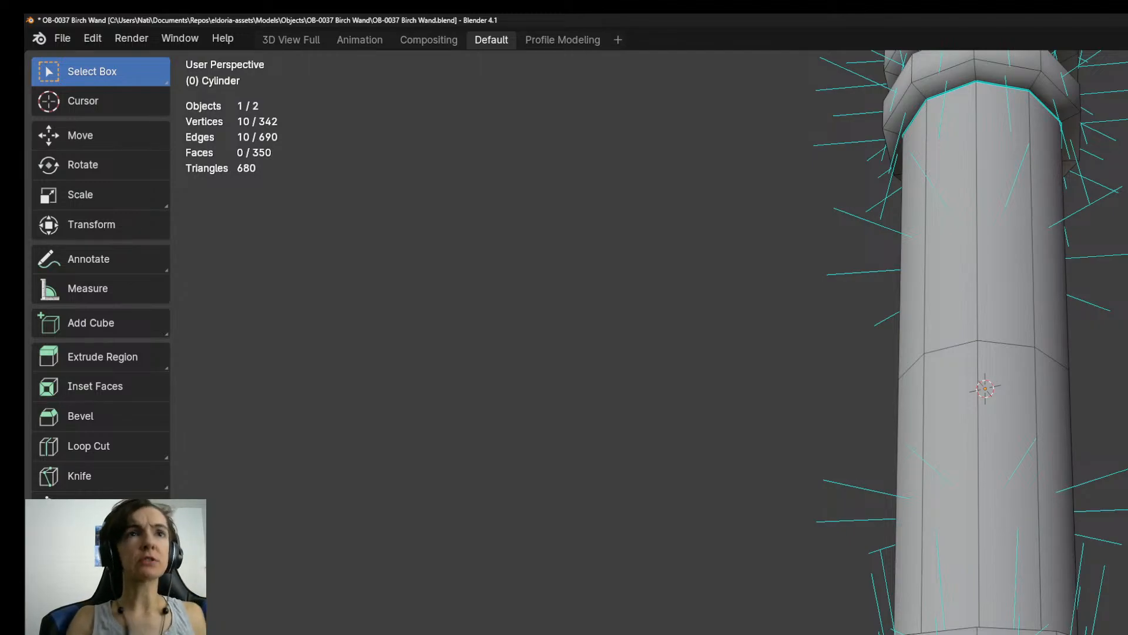
Extend the selection on the lower handle to four edge rings.
middle_drag(976, 353, 913, 400)
key(KP_3)
scroll(981, 529, down, 5)
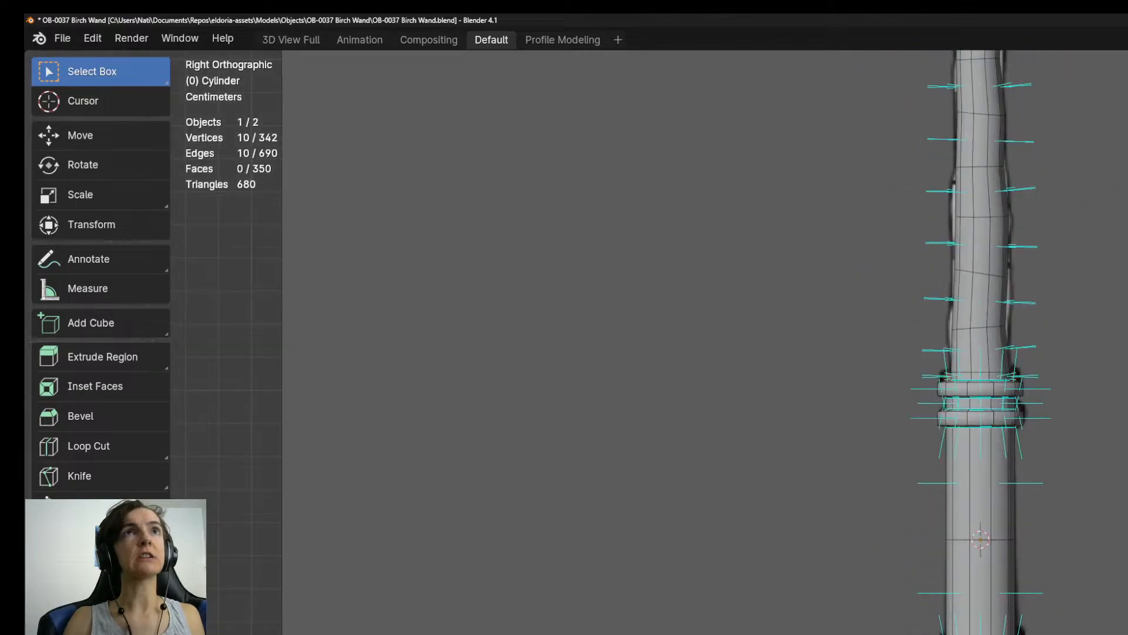
scroll(1007, 603, up, 4)
middle_drag(993, 459, 994, 415)
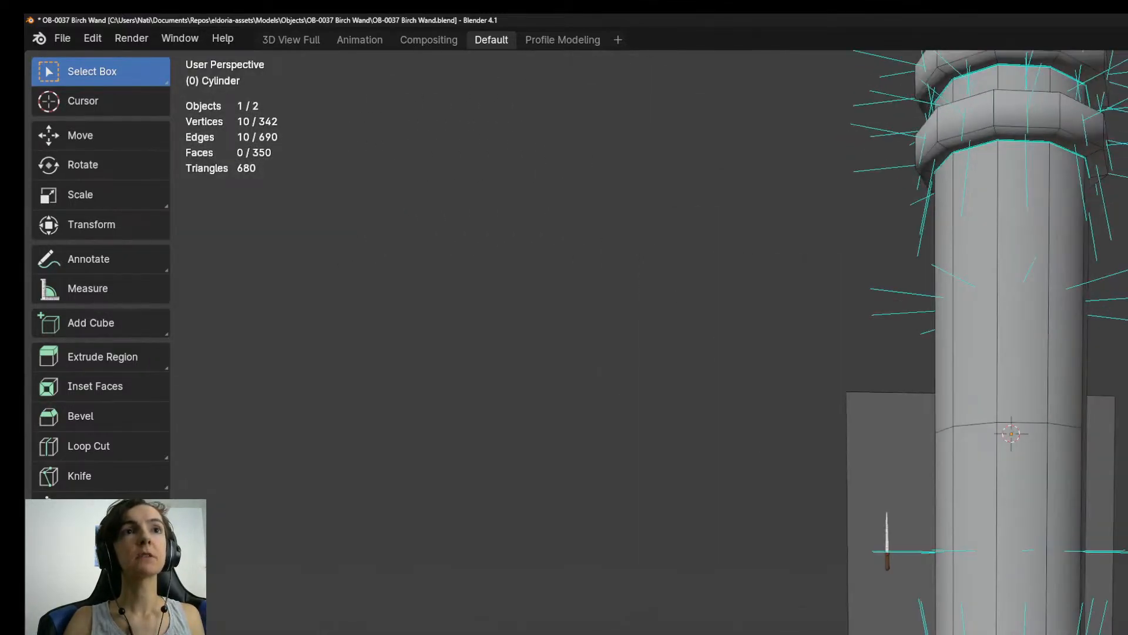
scroll(964, 623, up, 3)
middle_drag(964, 623, 1021, 543)
alt+shift+click(1029, 629)
alt+shift+click(1040, 629)
alt+shift+click(1028, 629)
scroll(1029, 611, down, 4)
mouse_move(1028, 612)
middle_down()
mouse_move(1030, 579)
mouse_move(1032, 623)
middle_up()
scroll(1032, 623, up, 4)
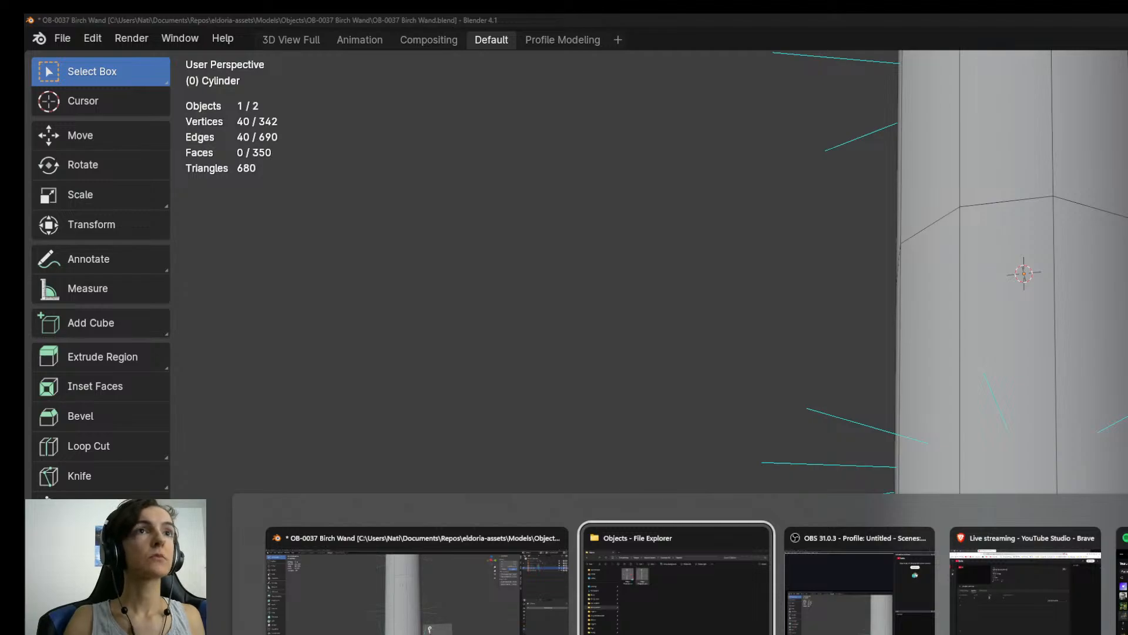
Switch to the OBS window.
key(alt+Tab)
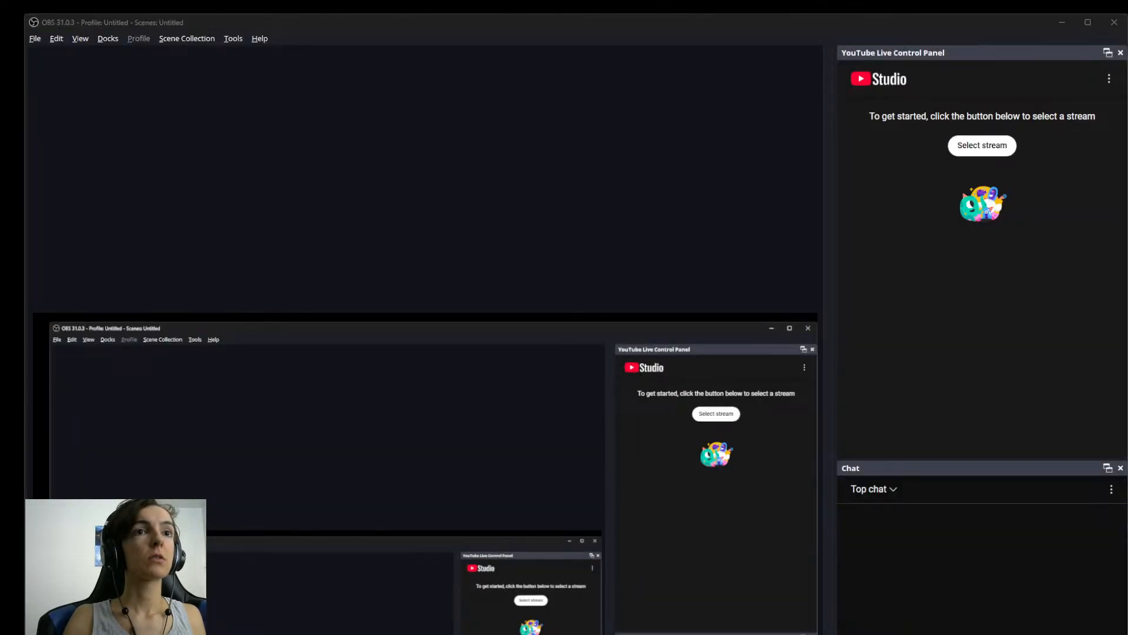
key(alt+Tab)
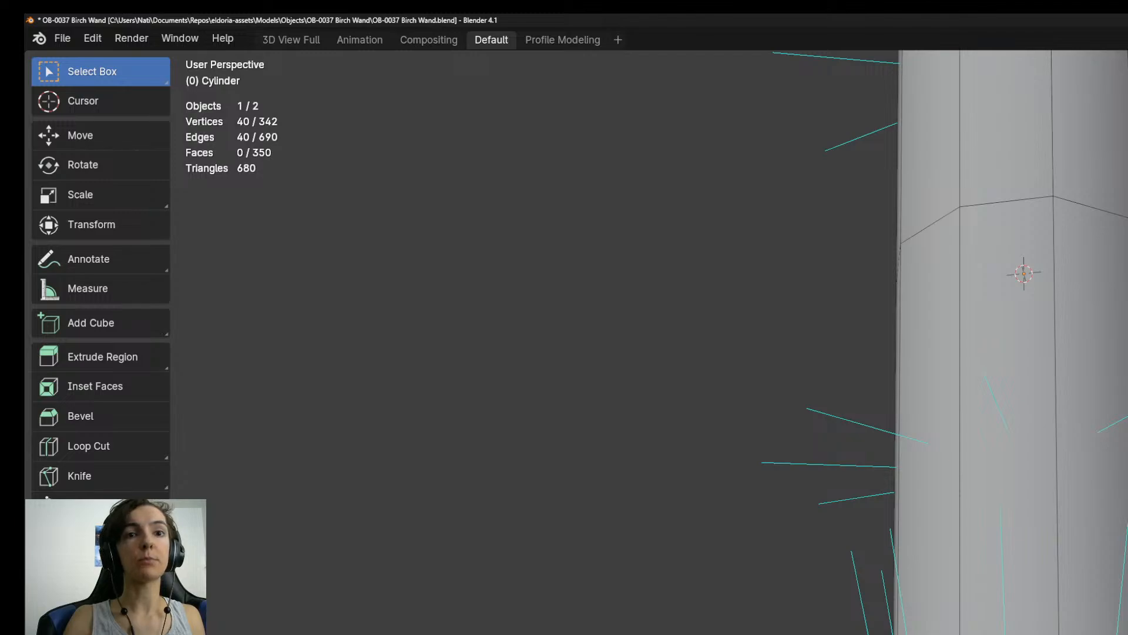
middle_drag(882, 317, 849, 350)
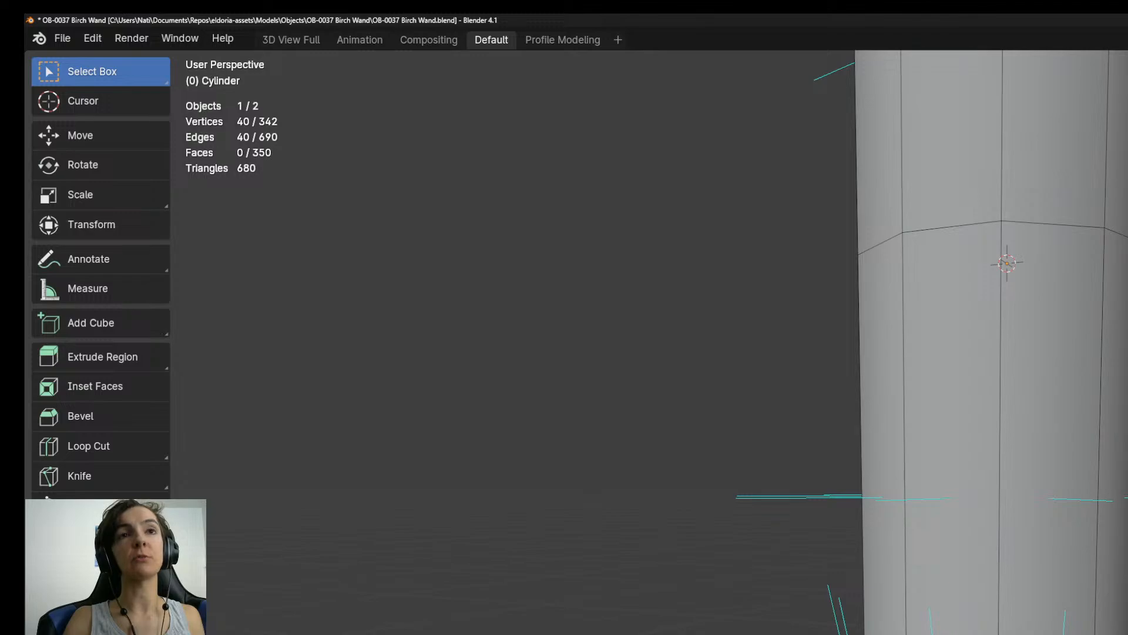
key(alt+Tab)
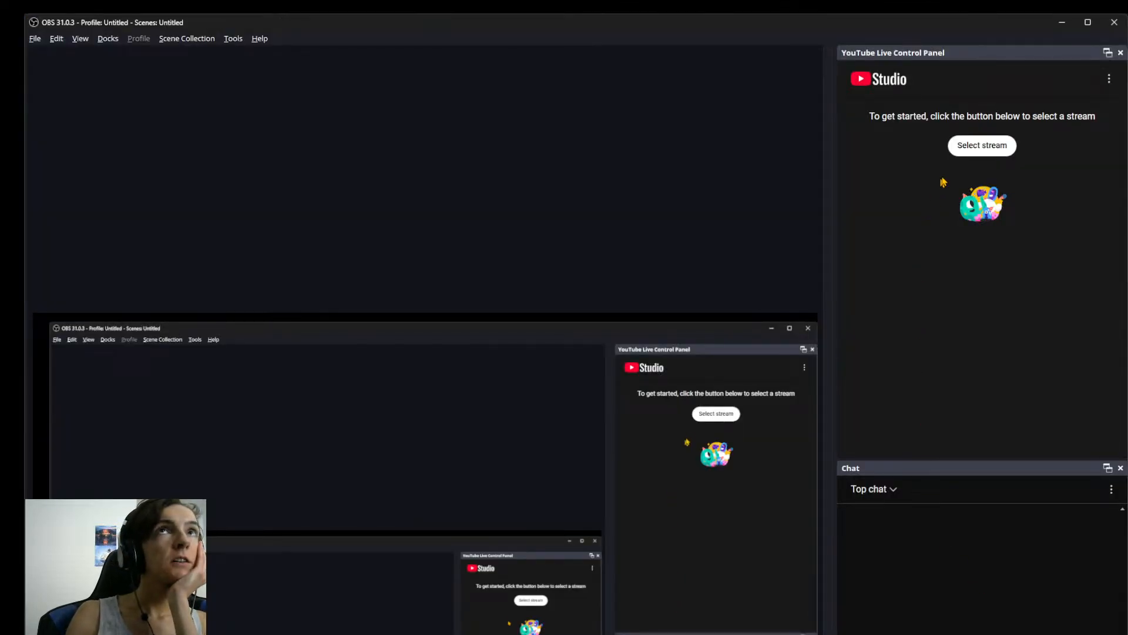
Refresh the stream list in the YouTube Live Control Panel and select the stream Eldoria: Dev Session #2.
click(975, 153)
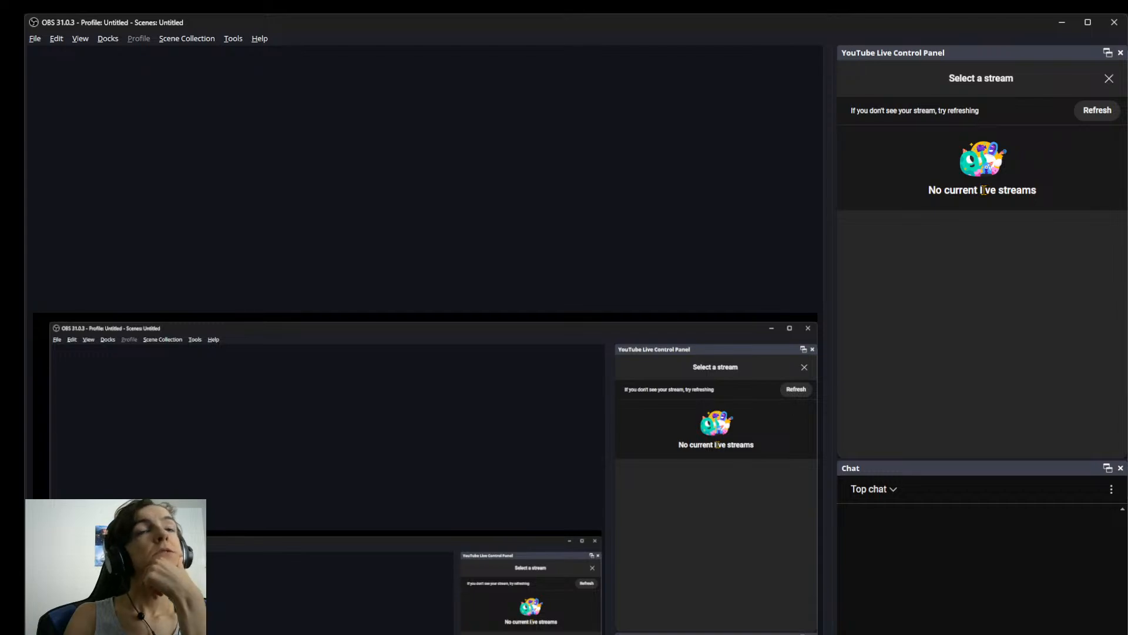
click(1107, 114)
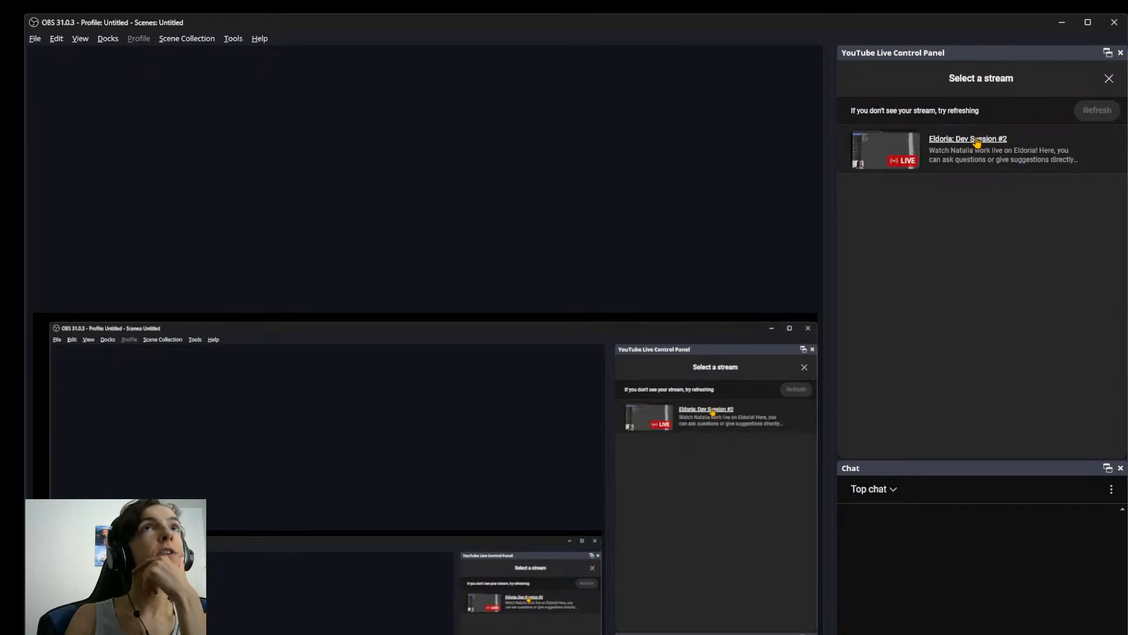
click(975, 140)
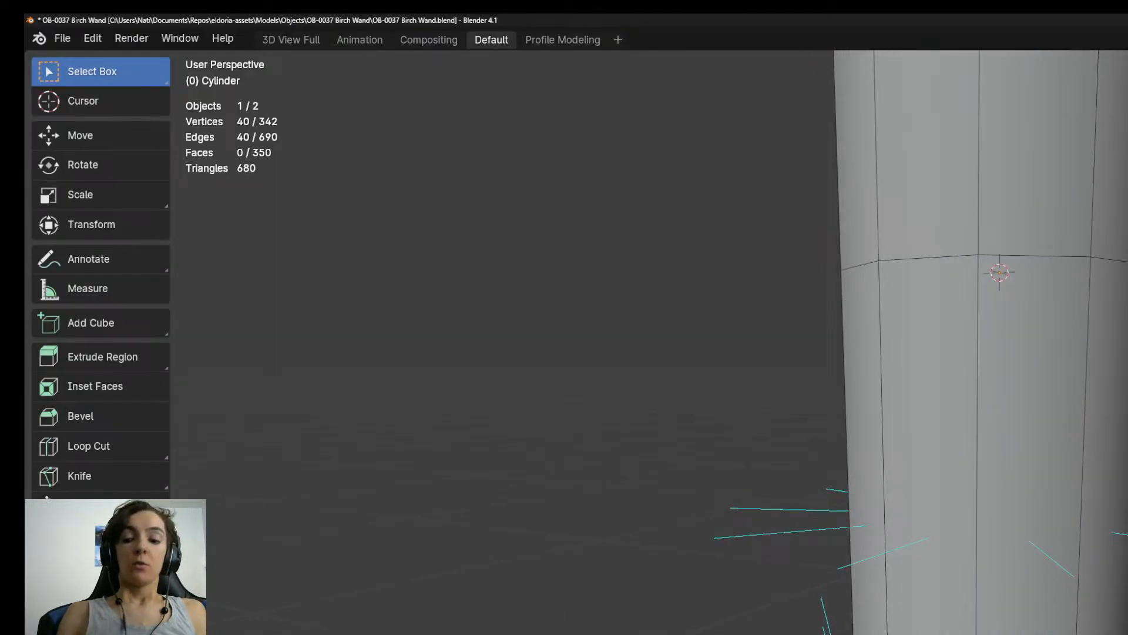
Switch back to Blender and add the four edge rings bordering the two raised bands above the handle to the selection.
key(KP_3)
scroll(961, 628, up, 1)
middle_drag(961, 628, 999, 612)
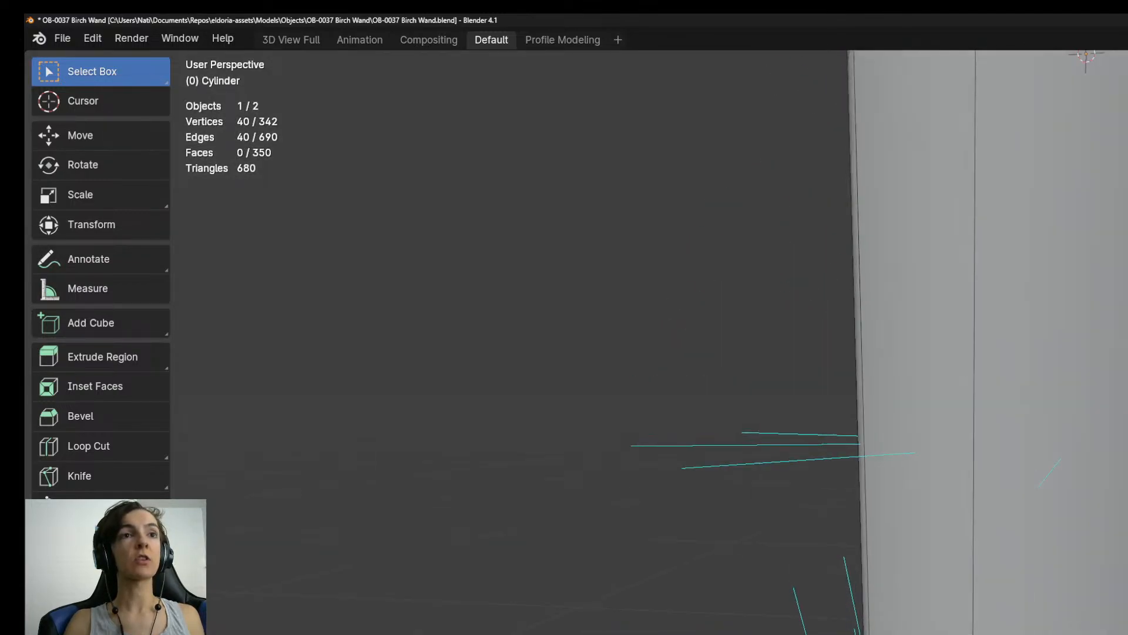
scroll(999, 528, down, 4)
shift+middle_drag(1030, 247, 1007, 418)
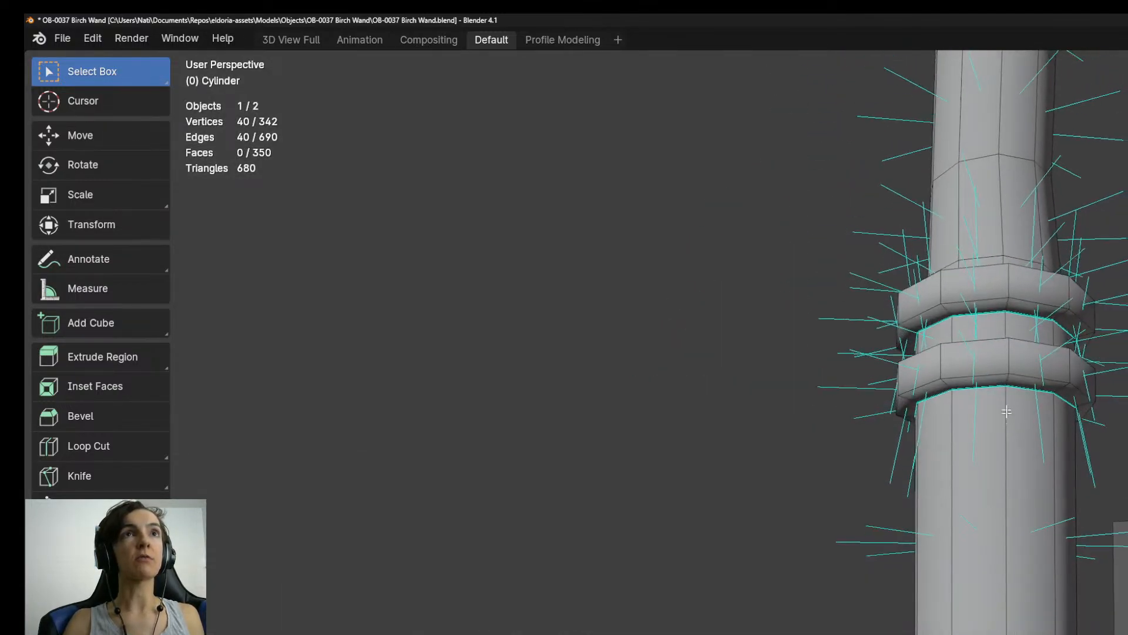
alt+shift+click(997, 384)
middle_drag(996, 361, 996, 443)
alt+shift+click(995, 482)
alt+shift+click(996, 389)
middle_drag(996, 390, 999, 351)
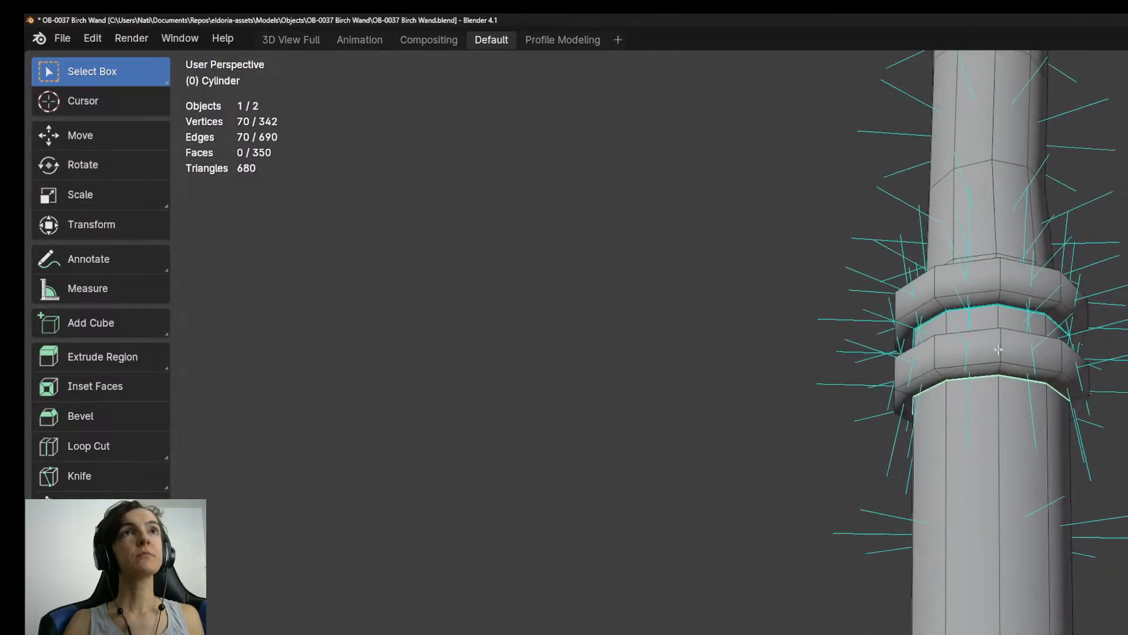
alt+shift+click(986, 307)
middle_drag(986, 307, 1022, 391)
Mark the selected edge rings around the raised bands and the lower handle as seams.
key(KP_3)
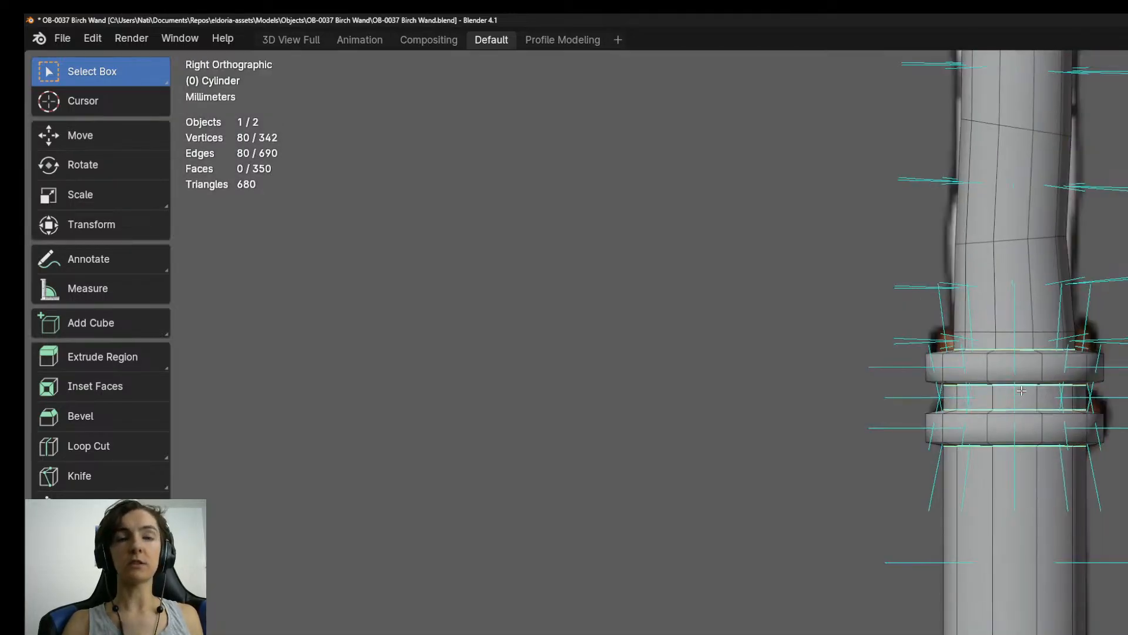
scroll(1022, 399, down, 5)
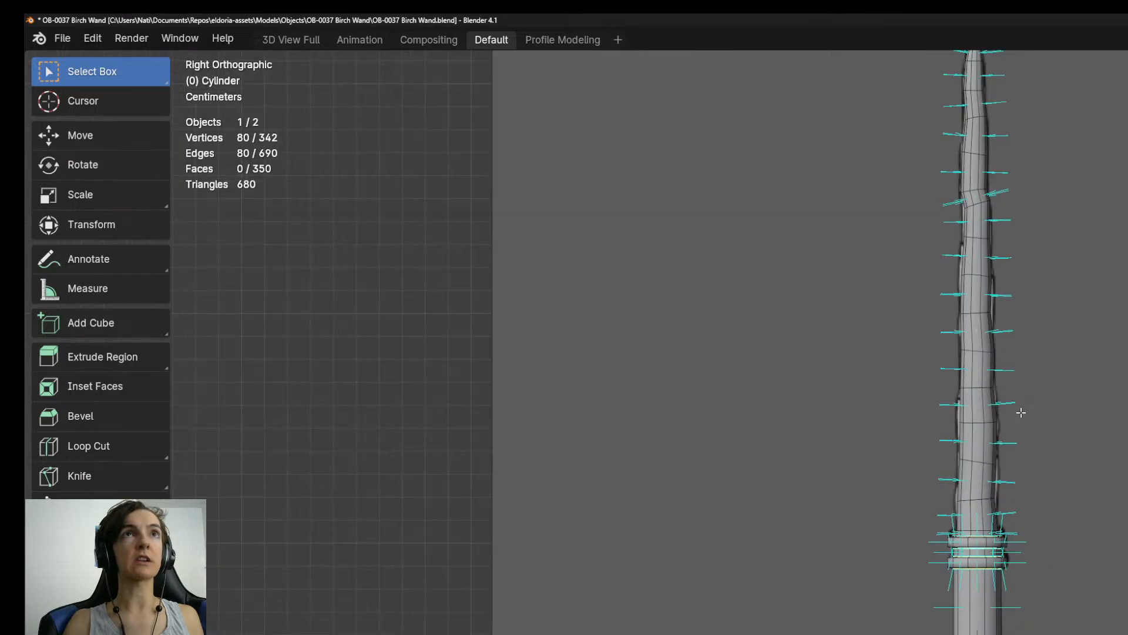
scroll(1022, 409, up, 6)
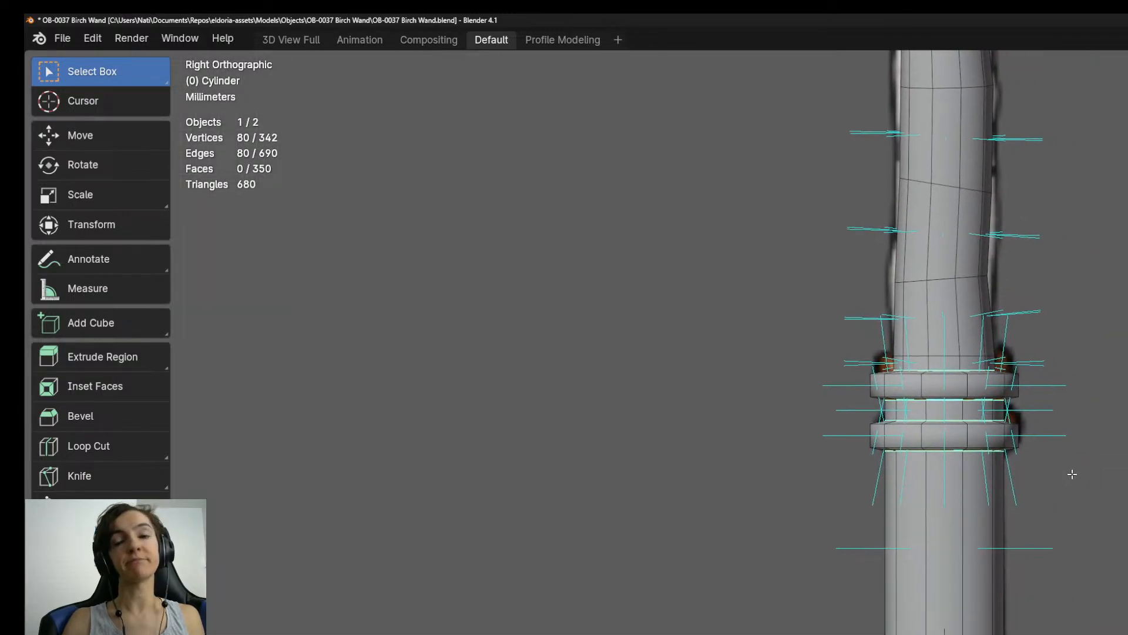
scroll(1070, 470, up, 2)
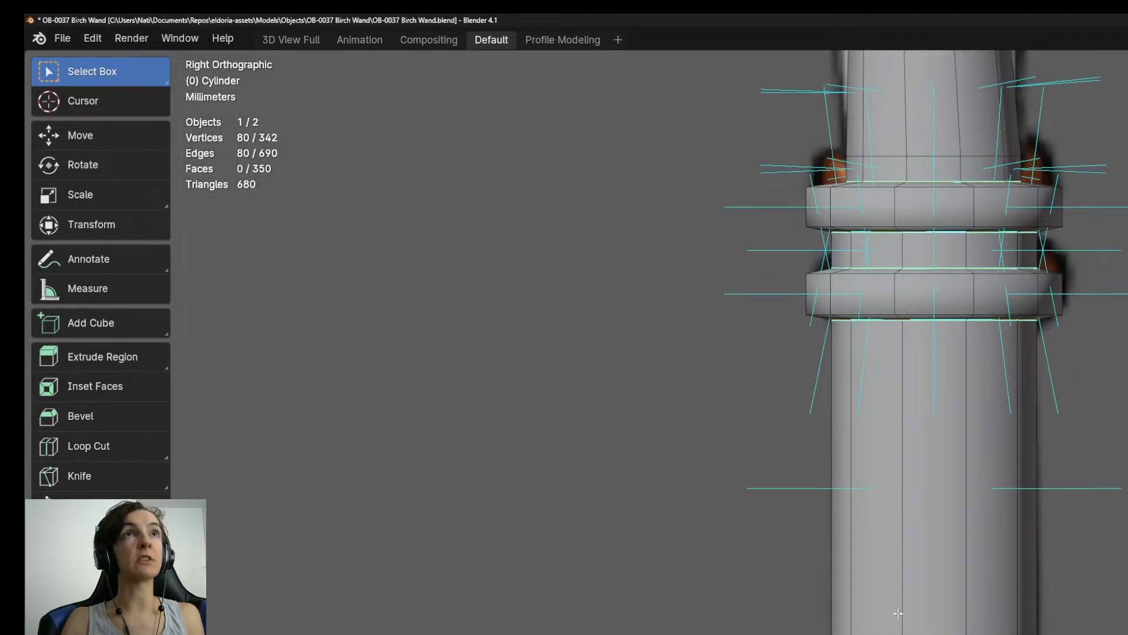
shift+middle_drag(901, 462, 1010, 507)
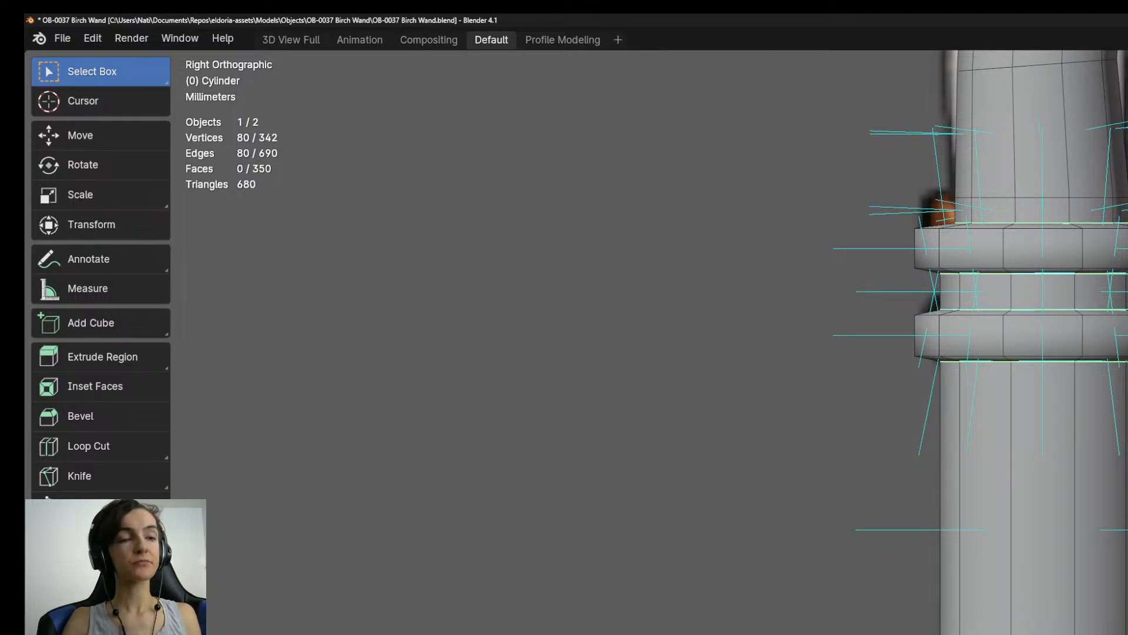
key(ctrl+e)
click(1103, 631)
Select the two opposite edge loops running lengthwise along the front and back of the wand.
middle_drag(1103, 631, 870, 632)
key(KP_1)
scroll(1119, 632, down, 7)
scroll(1121, 633, up, 5)
alt+click(1071, 529)
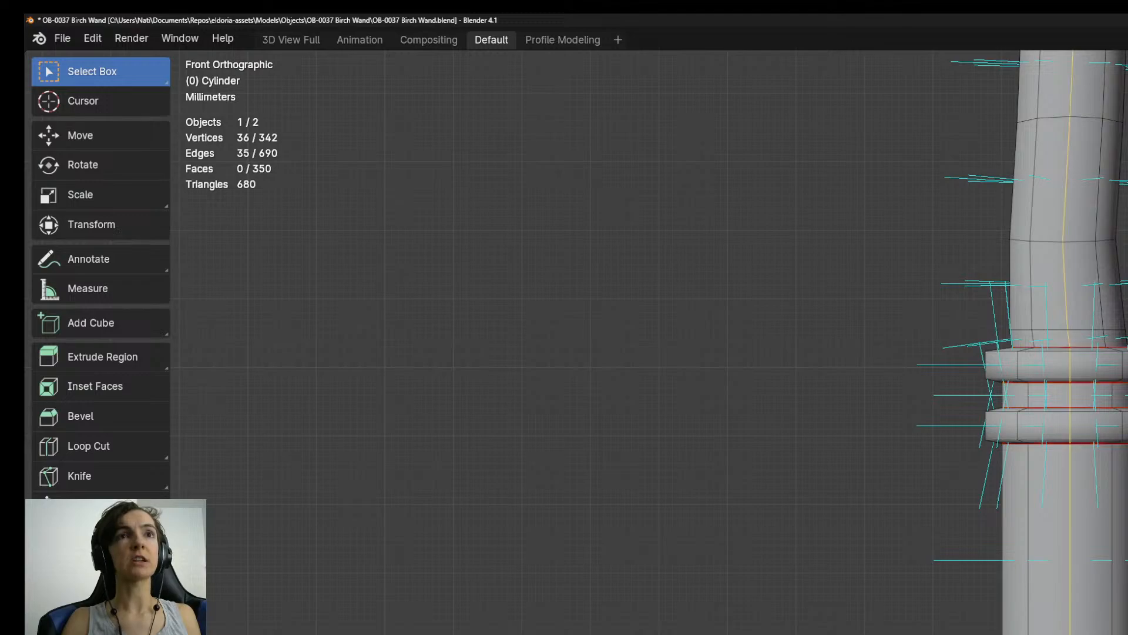
scroll(1063, 582, down, 6)
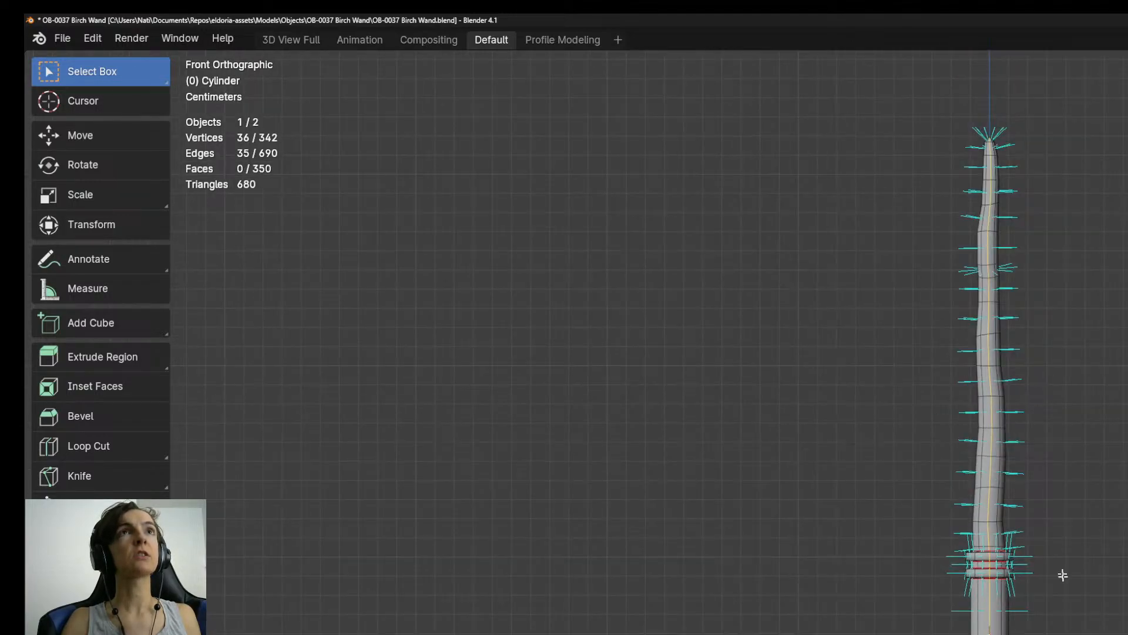
middle_drag(1057, 632, 1096, 388)
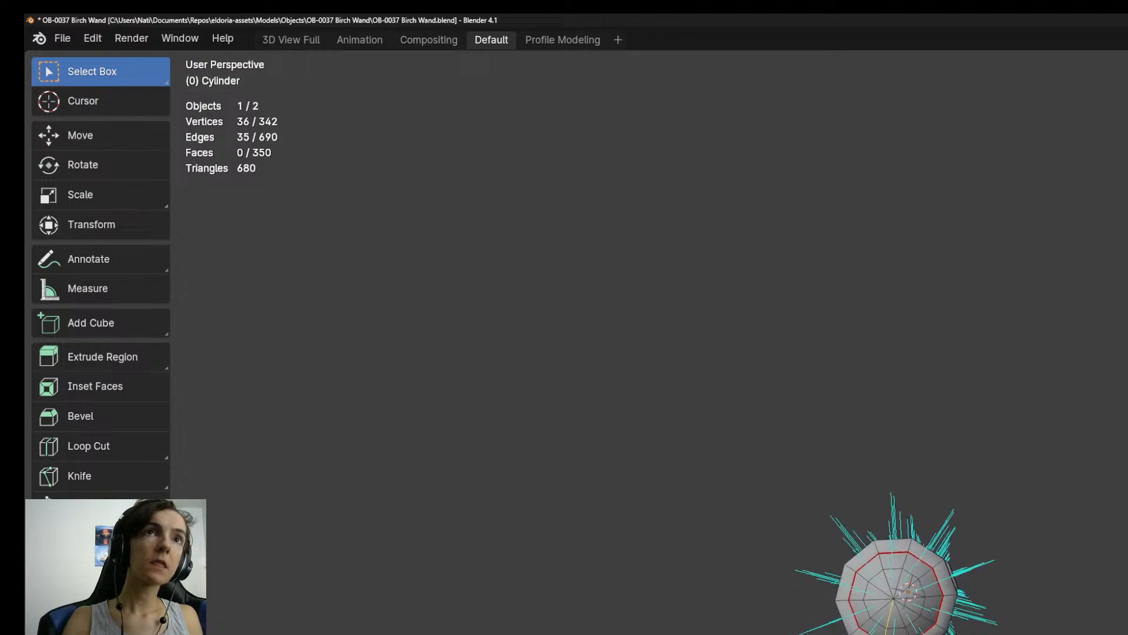
alt+shift+click(901, 580)
middle_drag(1028, 515, 1026, 634)
shift+middle_drag(924, 183, 915, 634)
middle_drag(905, 559, 896, 247)
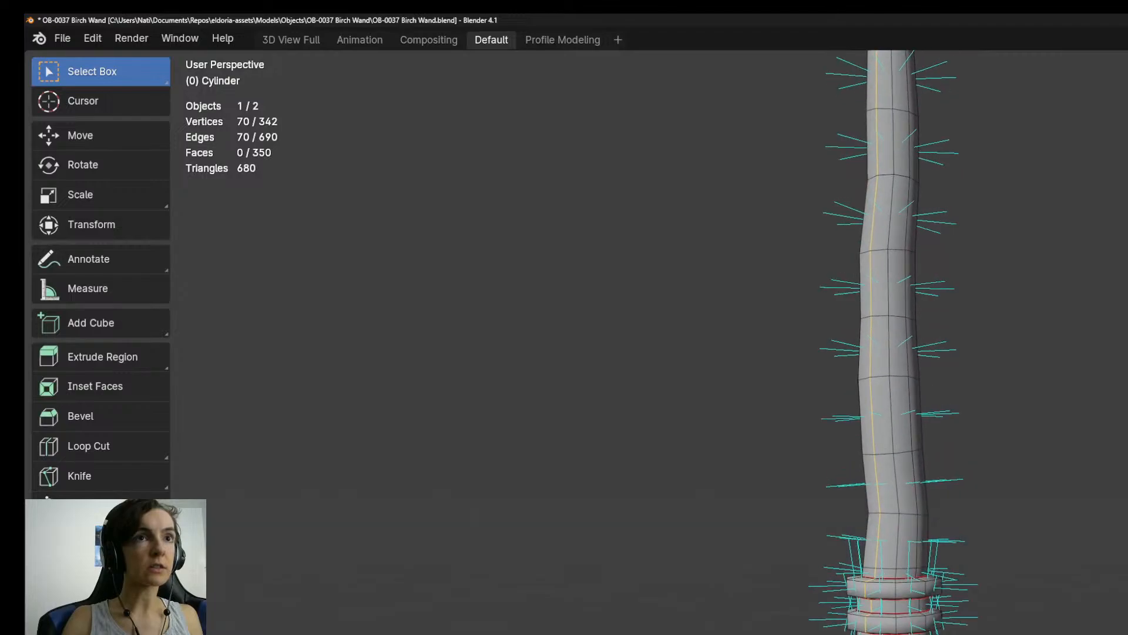
Mark the two lengthwise edge loops as seams and clear the selection.
key(ctrl+e)
key(Return)
key(alt+a)
Examine the marked seams in perspective, isolated in local view, and from the right side against the reference.
middle_drag(840, 353, 940, 377)
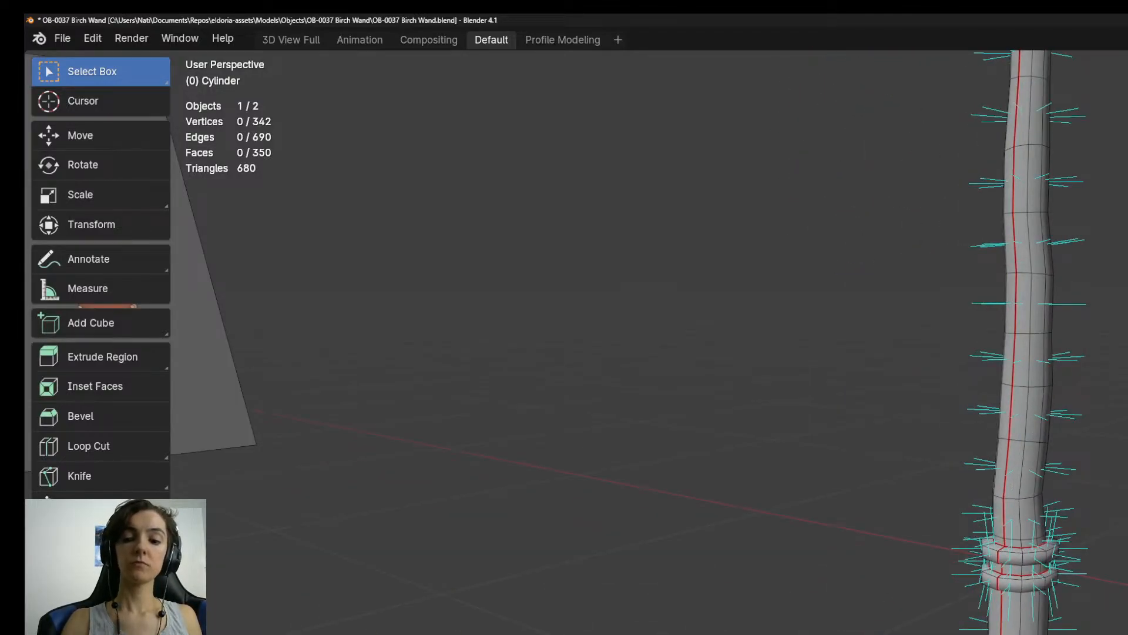
key(KP_Divide)
key(KP_3)
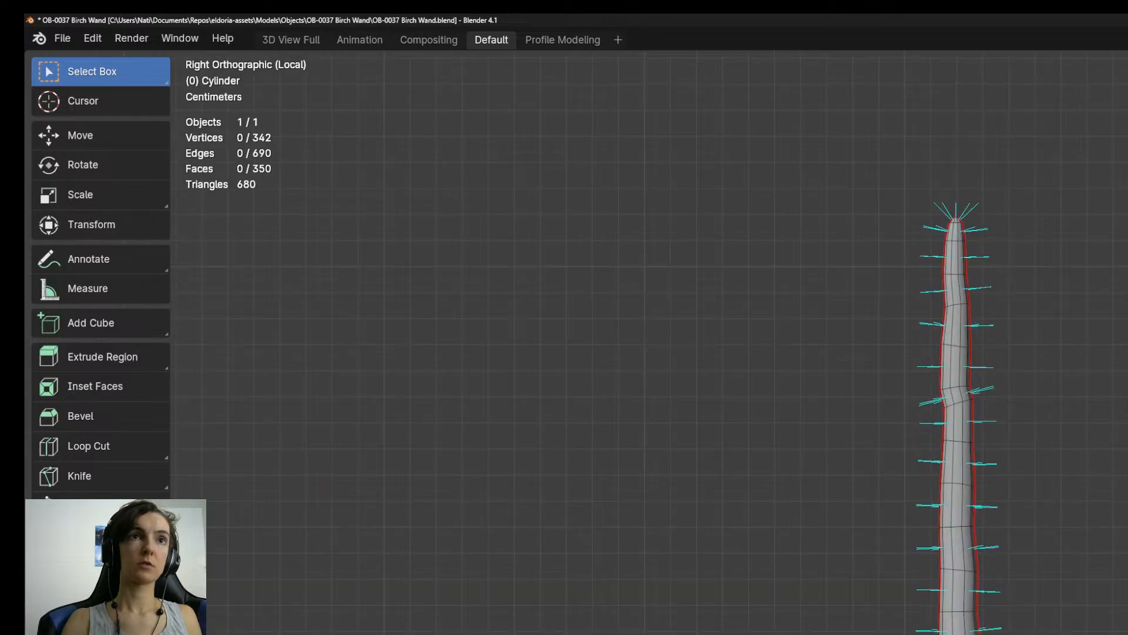
key(KP_Divide)
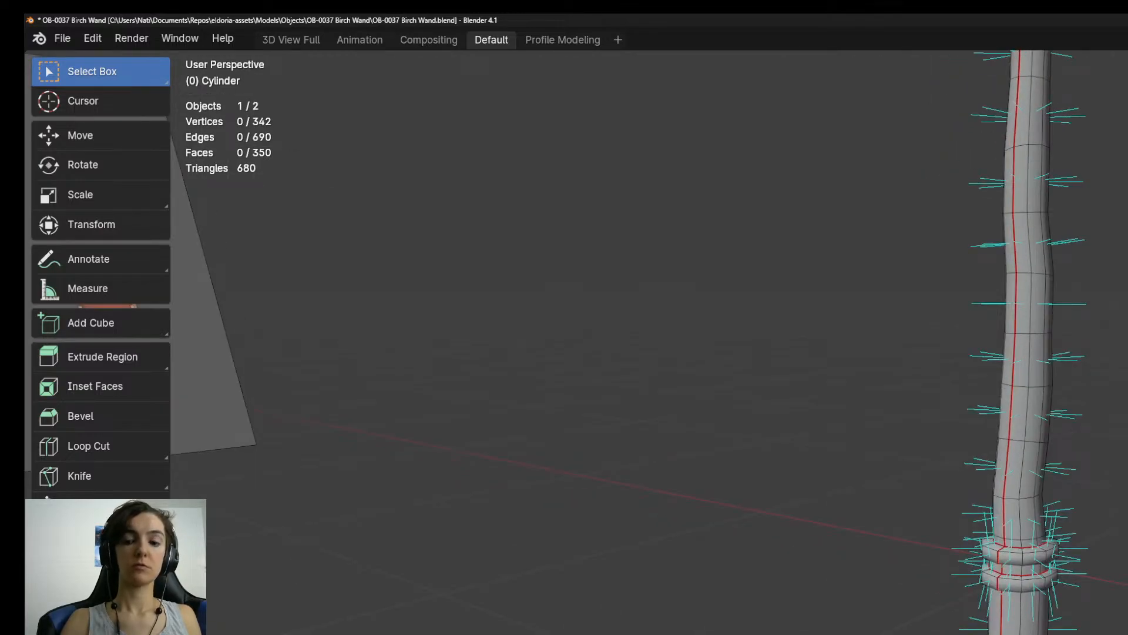
key(KP_3)
scroll(955, 620, down, 7)
Return to object mode, rename the wand object OB-0037 Birch Wand and save the file.
key(Tab)
shift+middle_drag(1127, 617, 832, 625)
scroll(959, 630, down, 3)
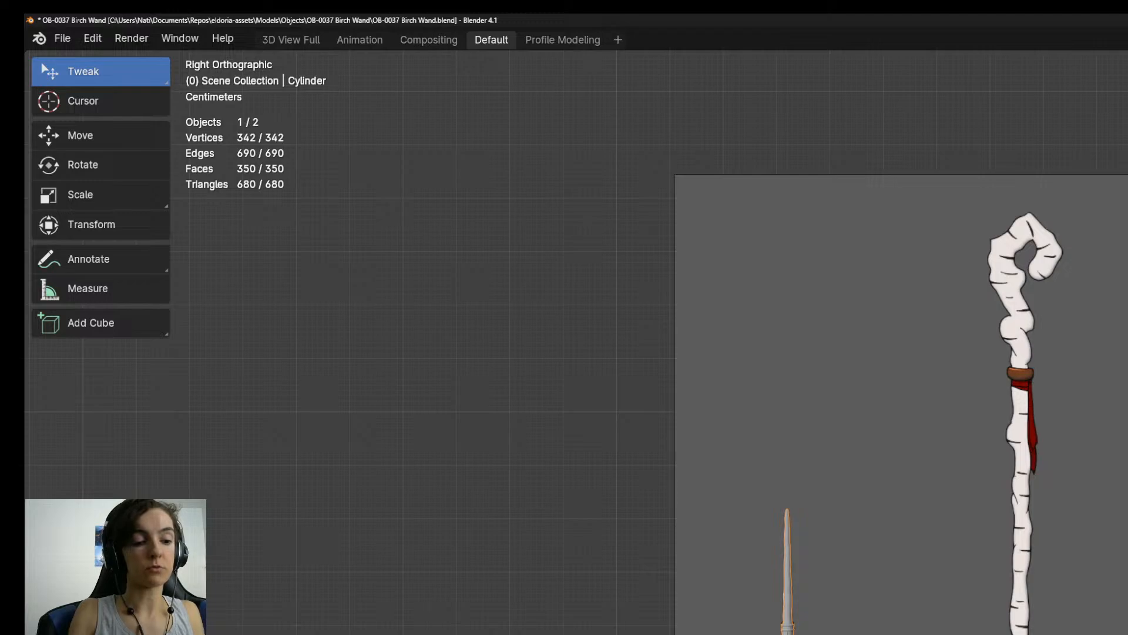
key(Return)
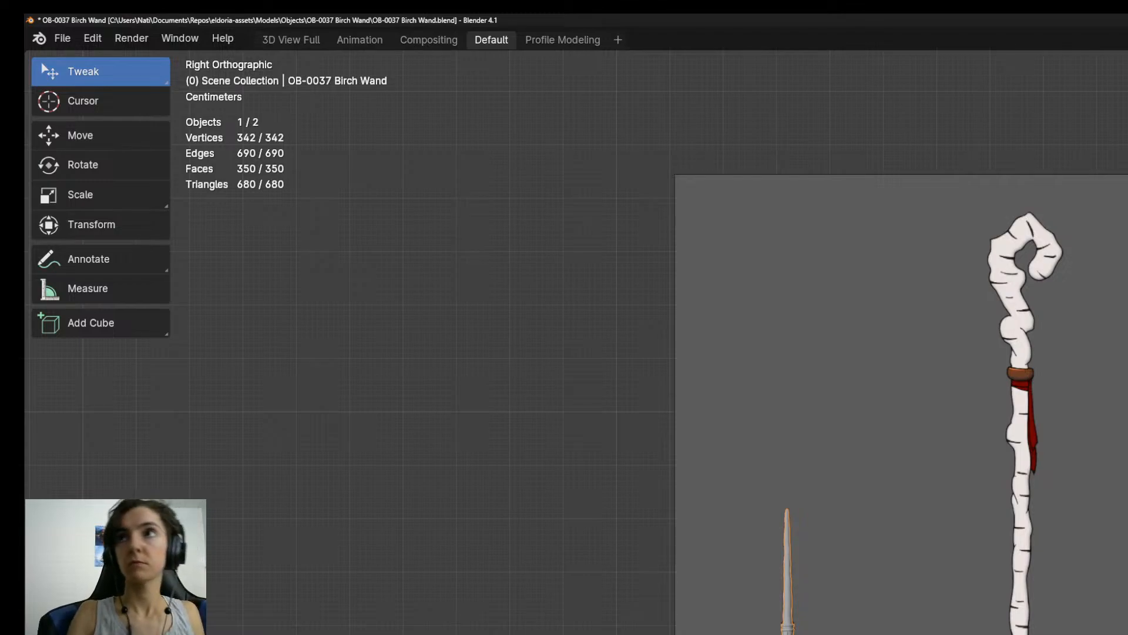
key(ctrl+s)
Start saving the file under another name and create a folder named OB-0038 Birch Staff inside the Objects folder.
key(ctrl+o)
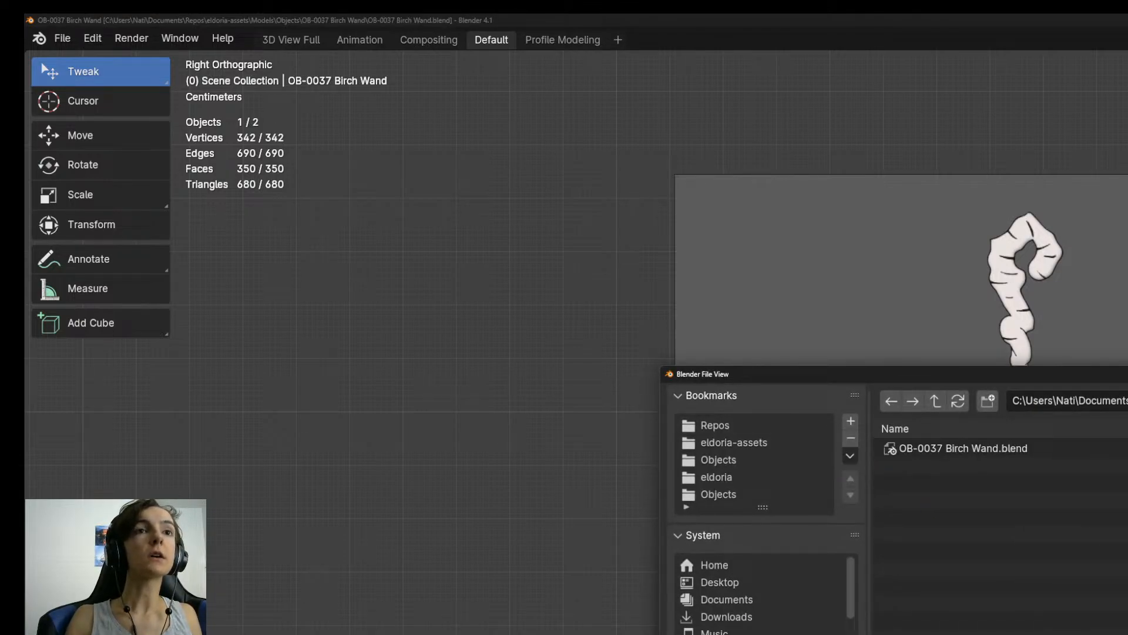
key(Escape)
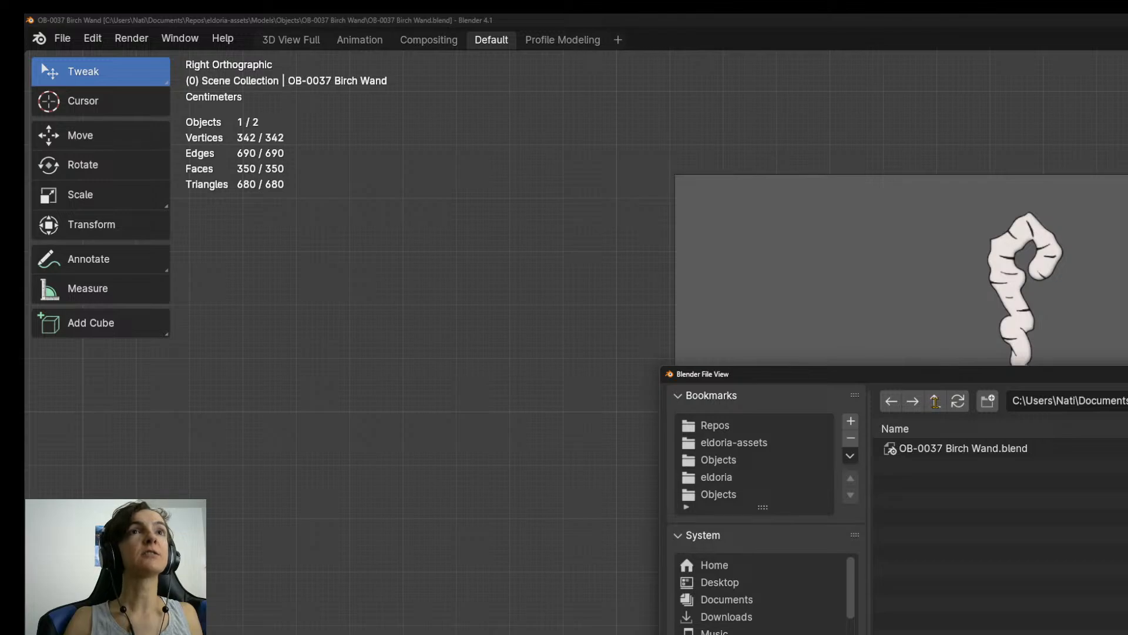
click(936, 402)
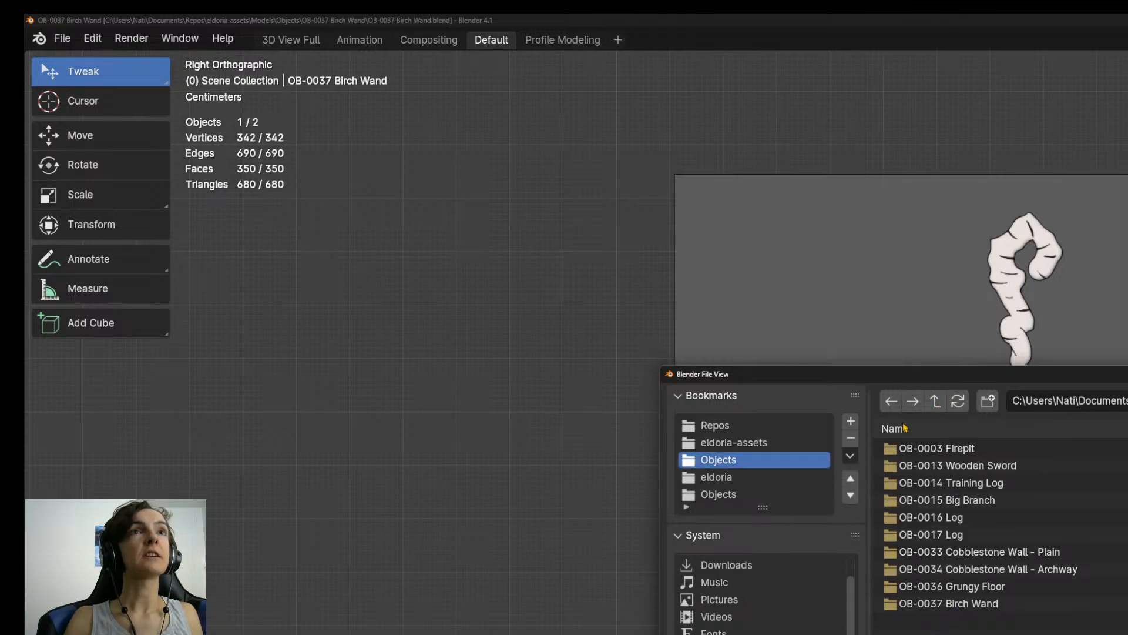
click(987, 401)
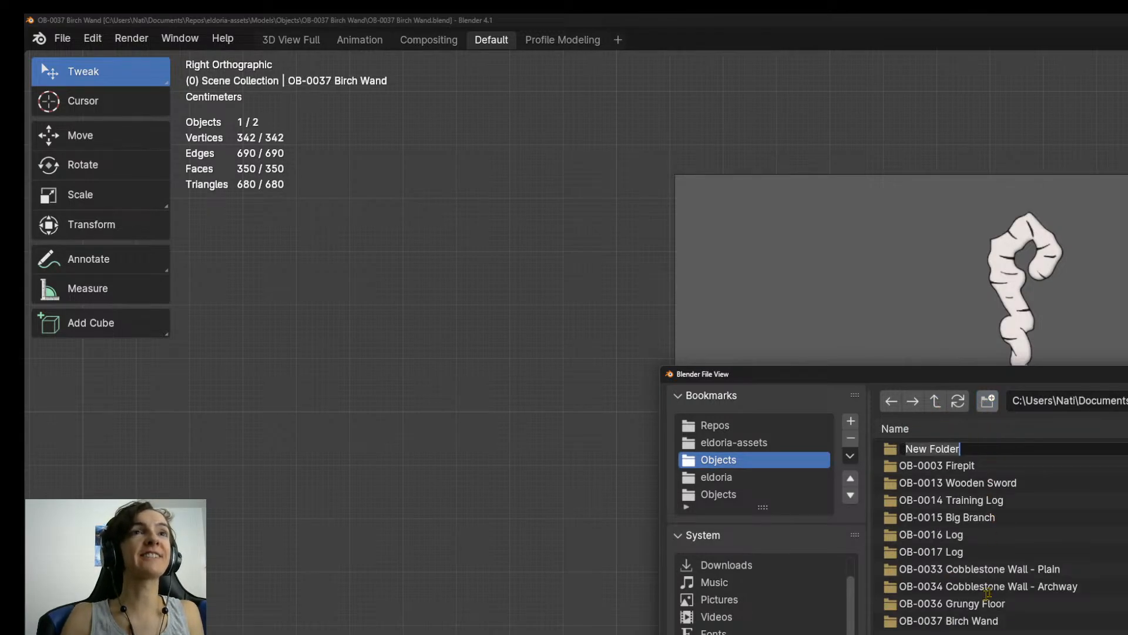
text(OB-)
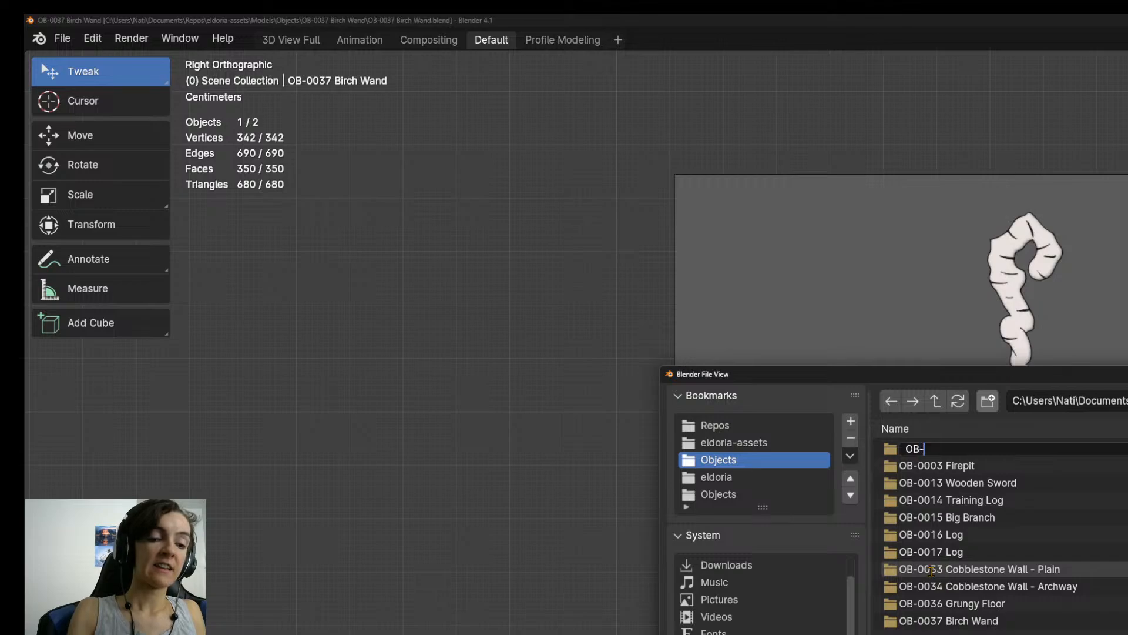
text(0038 Bior)
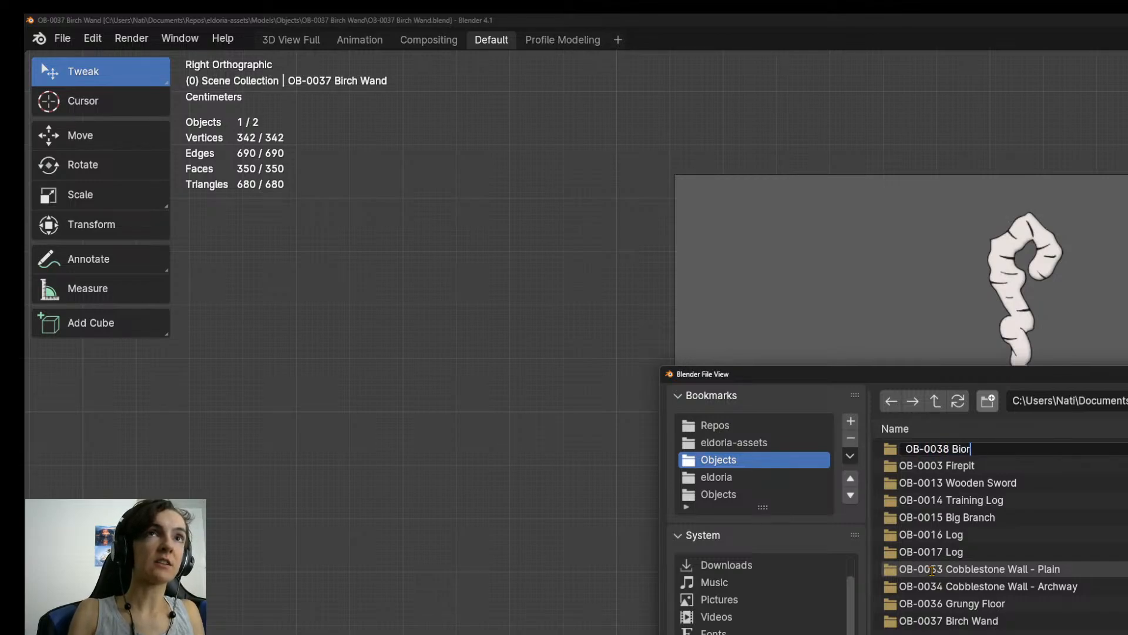
key(BackSpace)
text(rch W)
key(BackSpace)
text(Staff)
key(Return)
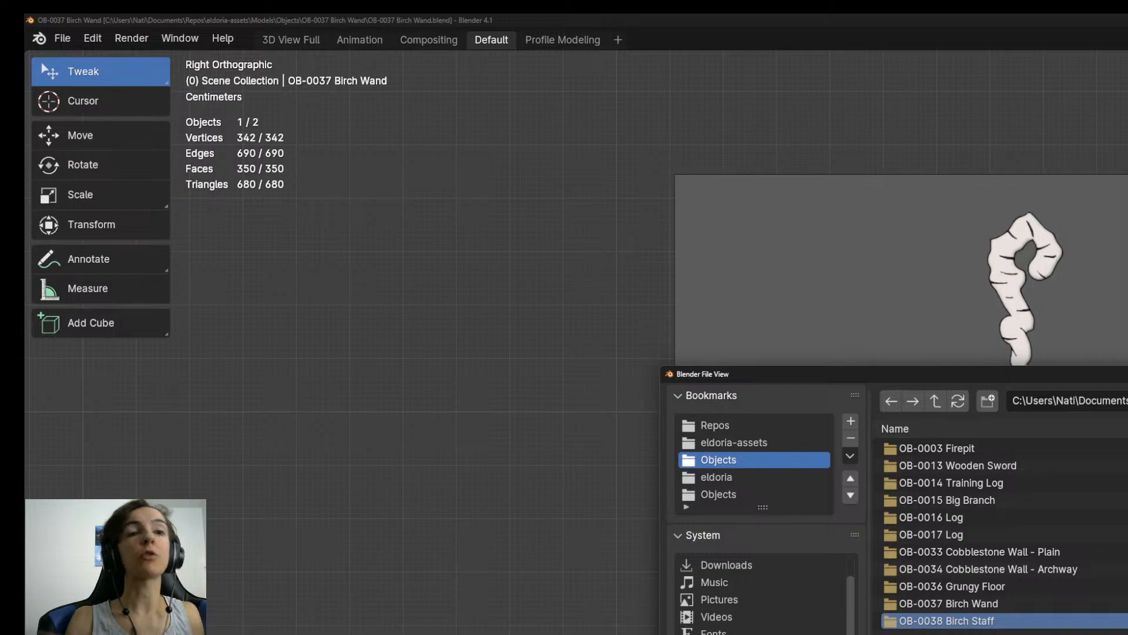
Save the file as OB-0038 Birch Staff.blend in the OB-0038 Birch Staff folder.
double_click(986, 623)
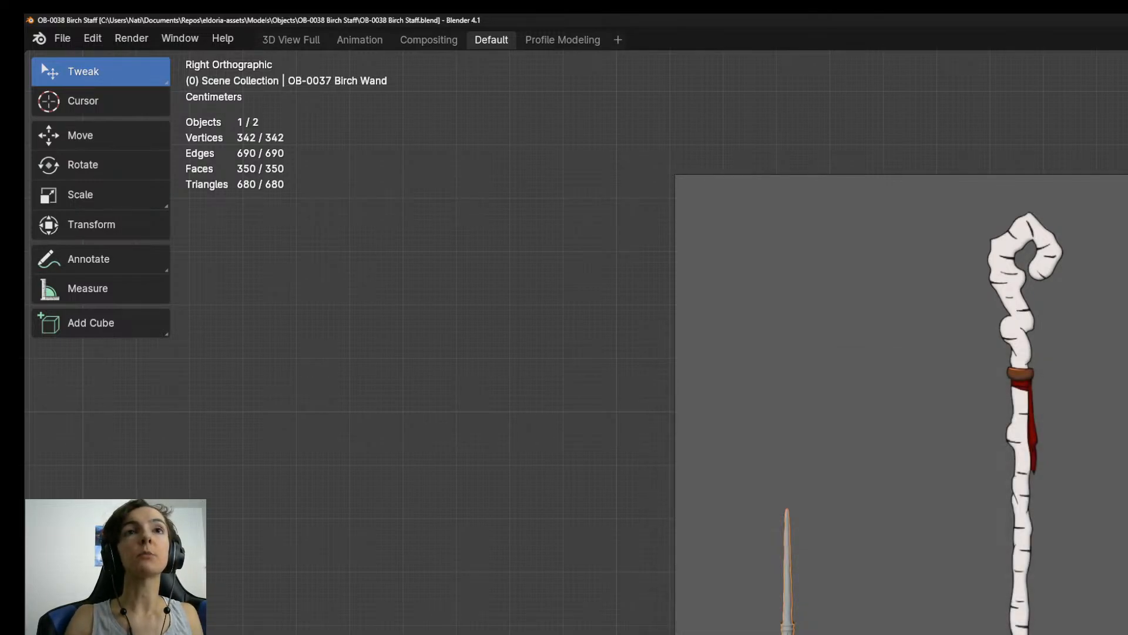
scroll(958, 631, up, 2)
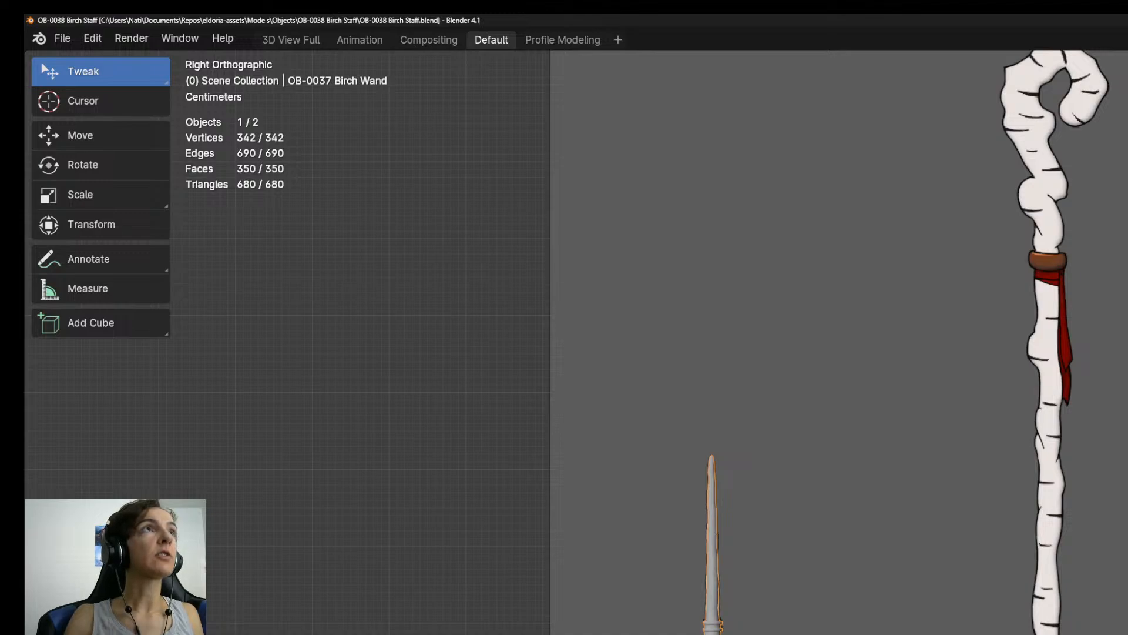
scroll(964, 628, down, 2)
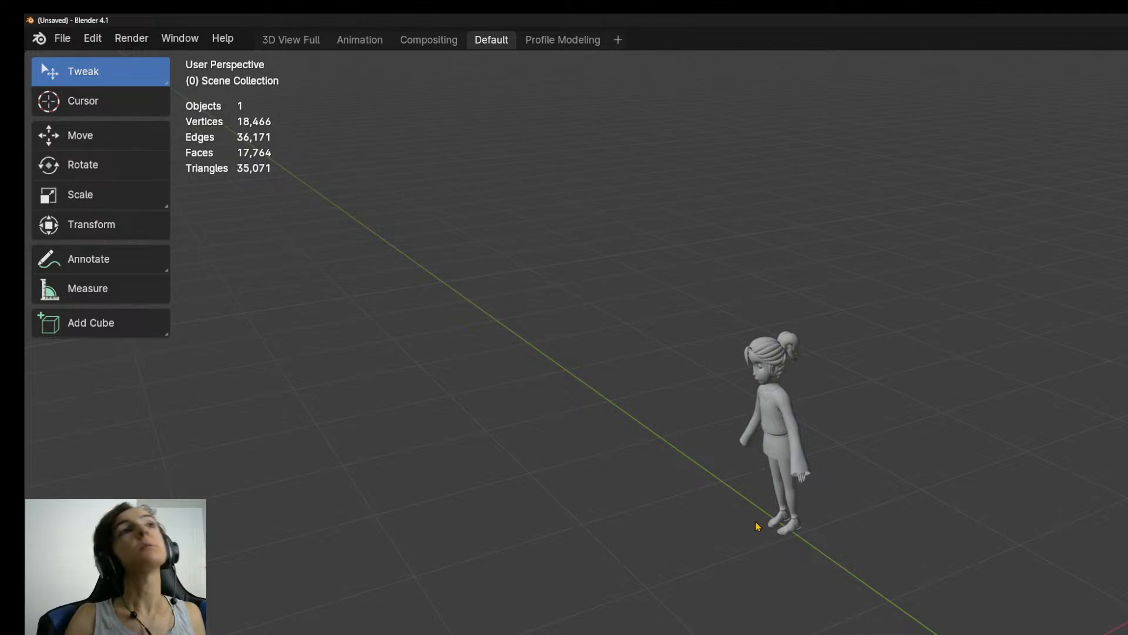
Select the Amara - Young character model and save the scene as the default startup file.
click(798, 438)
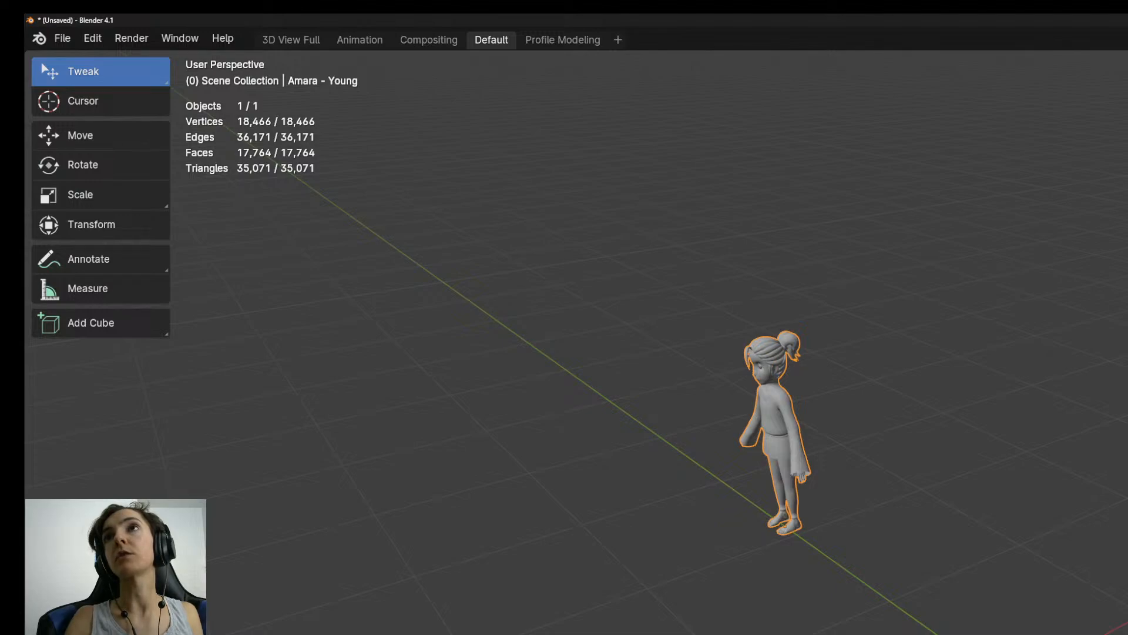
click(62, 38)
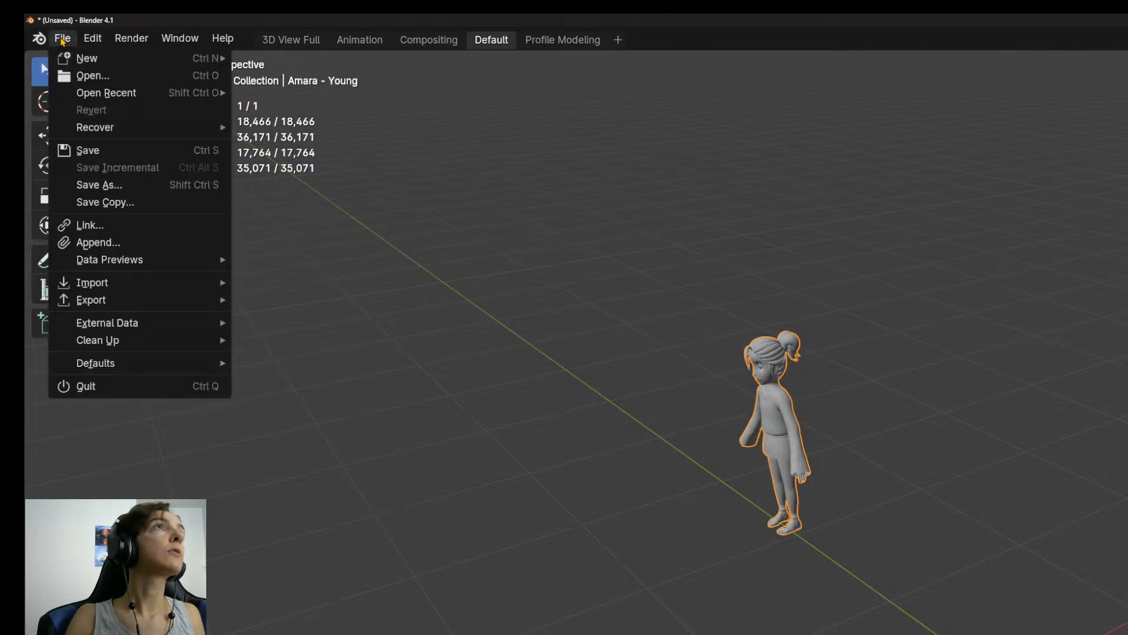
mouse_move(111, 362)
click(292, 360)
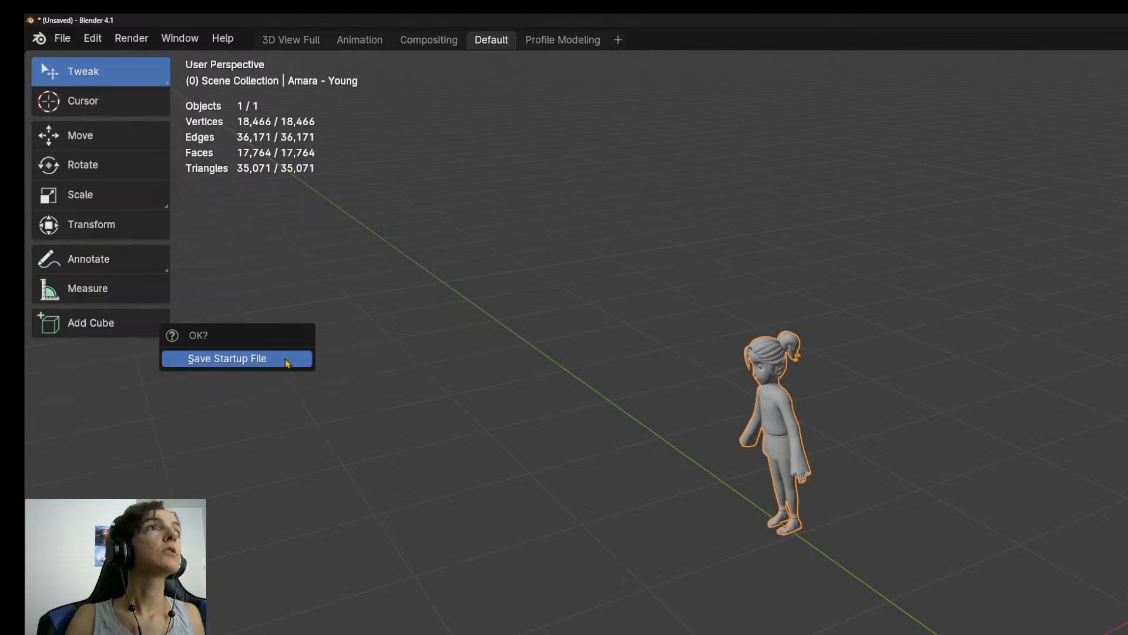
click(290, 360)
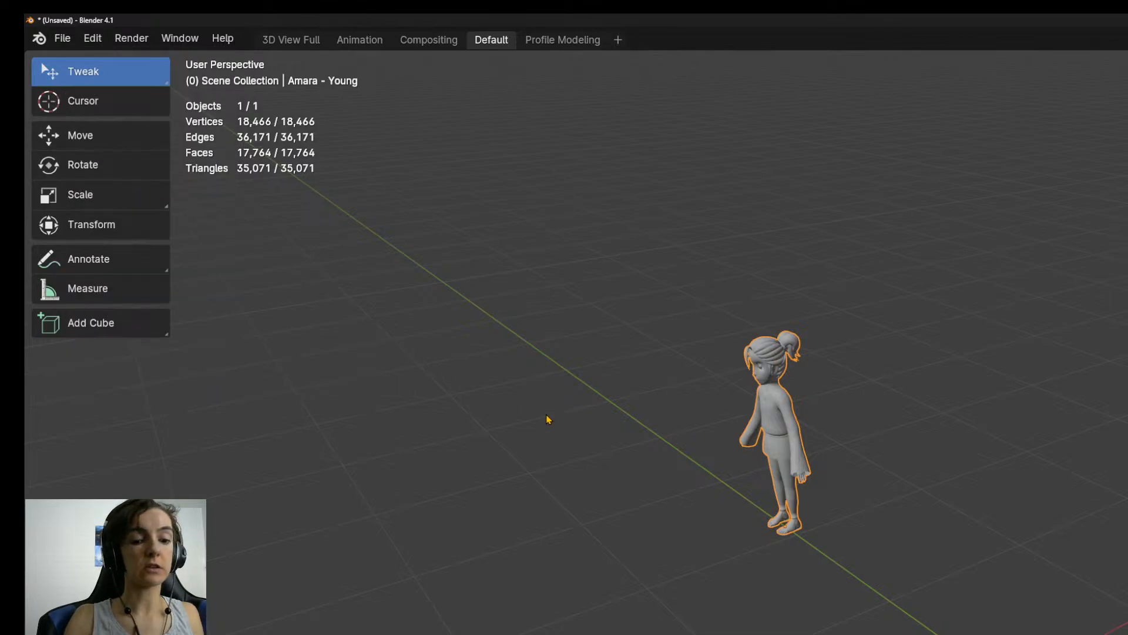
Open OB-0038 Birch Staff.blend and delete the OB-0037 Birch Wand object from it.
key(ctrl+o)
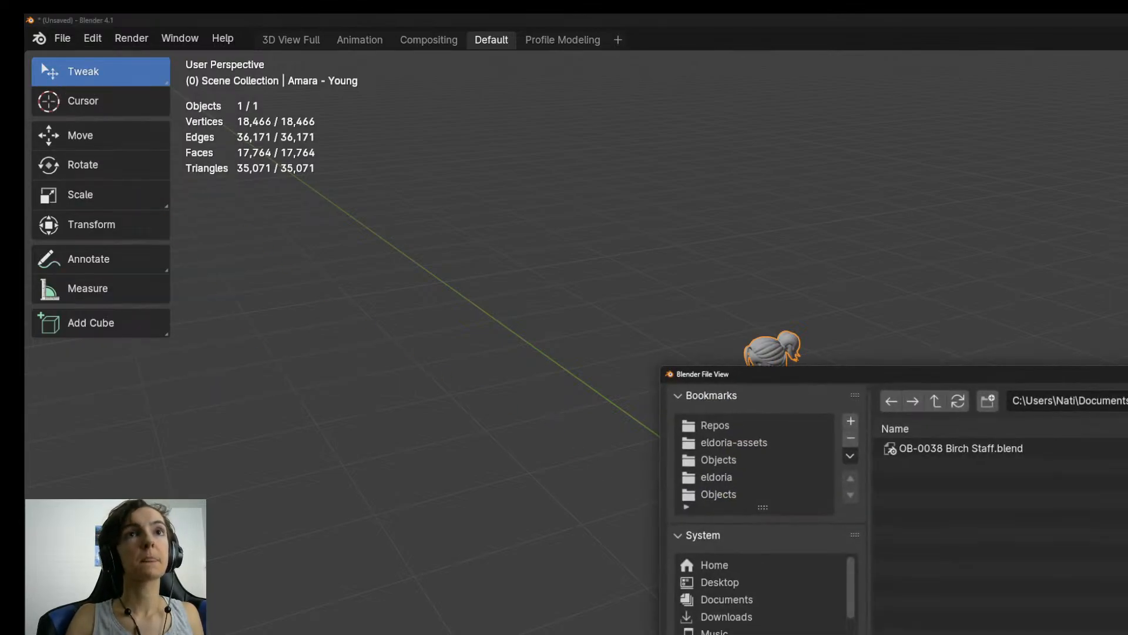
double_click(981, 450)
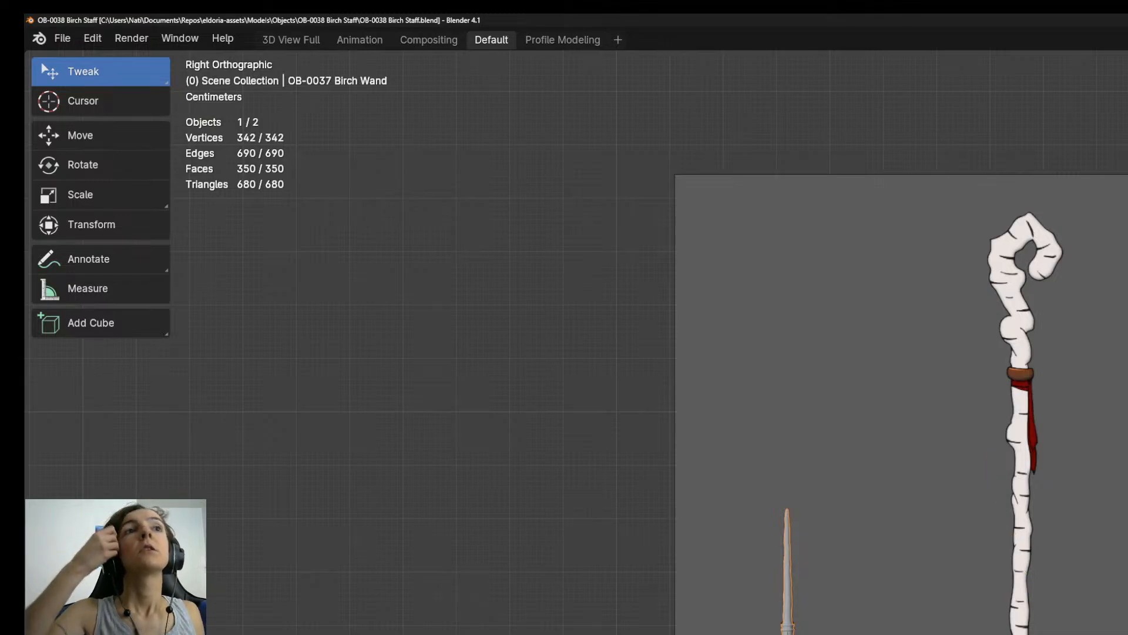
scroll(968, 632, up, 3)
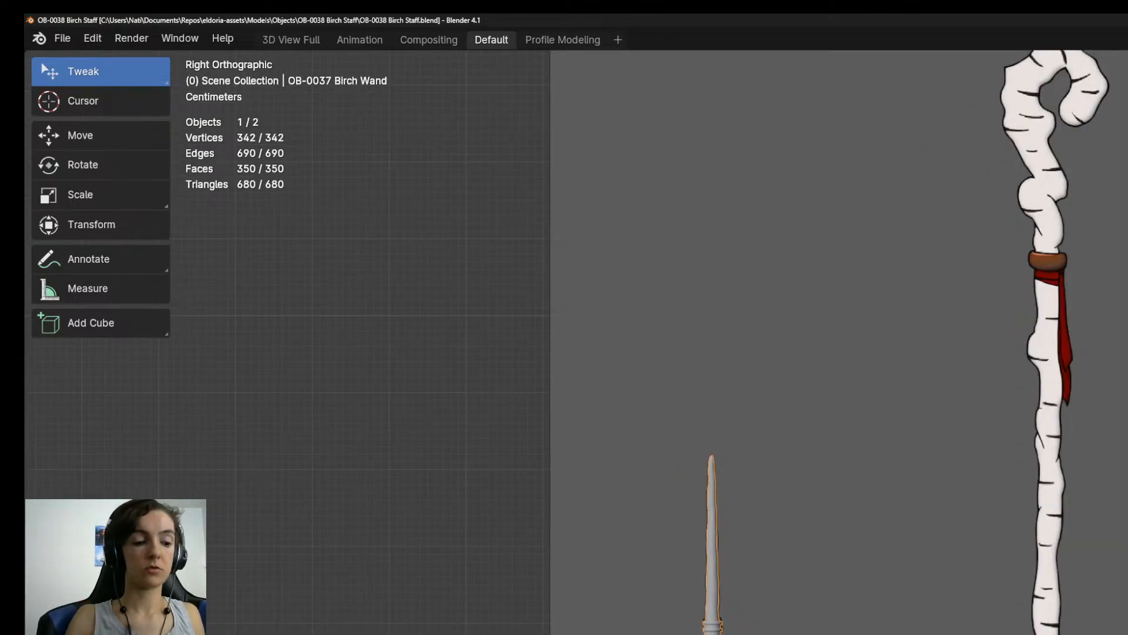
key(Delete)
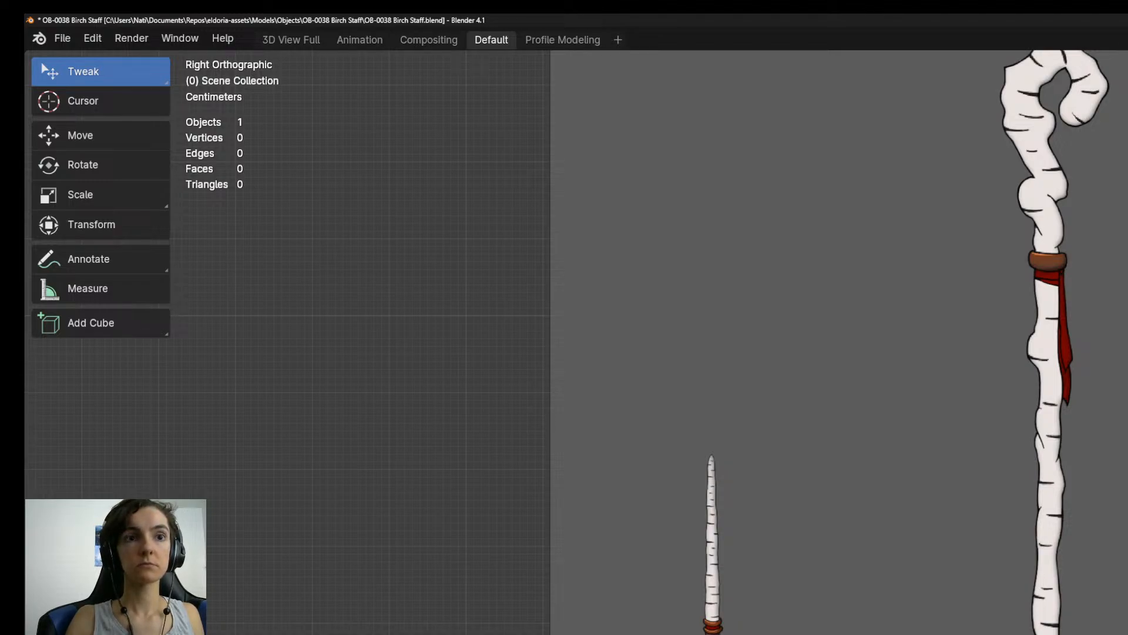
Add a 16-sided cylinder with triangle-fan caps and reduce its size to suit the staff reference.
key(shift+a)
scroll(646, 341, down, 3)
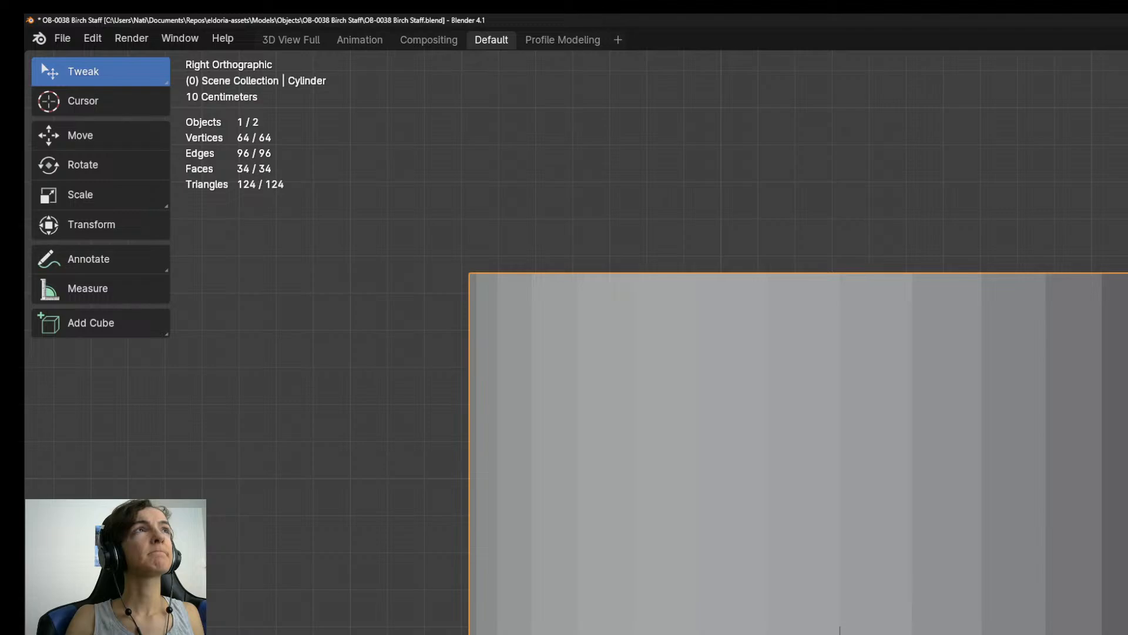
key(alt+Tab)
key(alt+Tab)
key(alt+Tab)
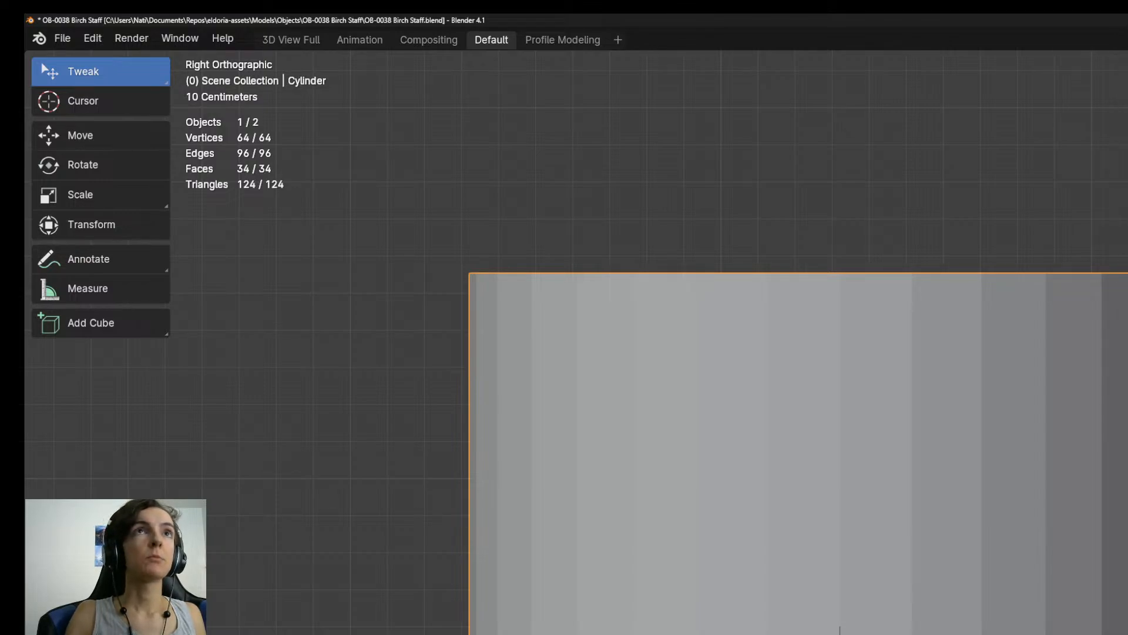
shift+middle_drag(840, 630, 1035, 632)
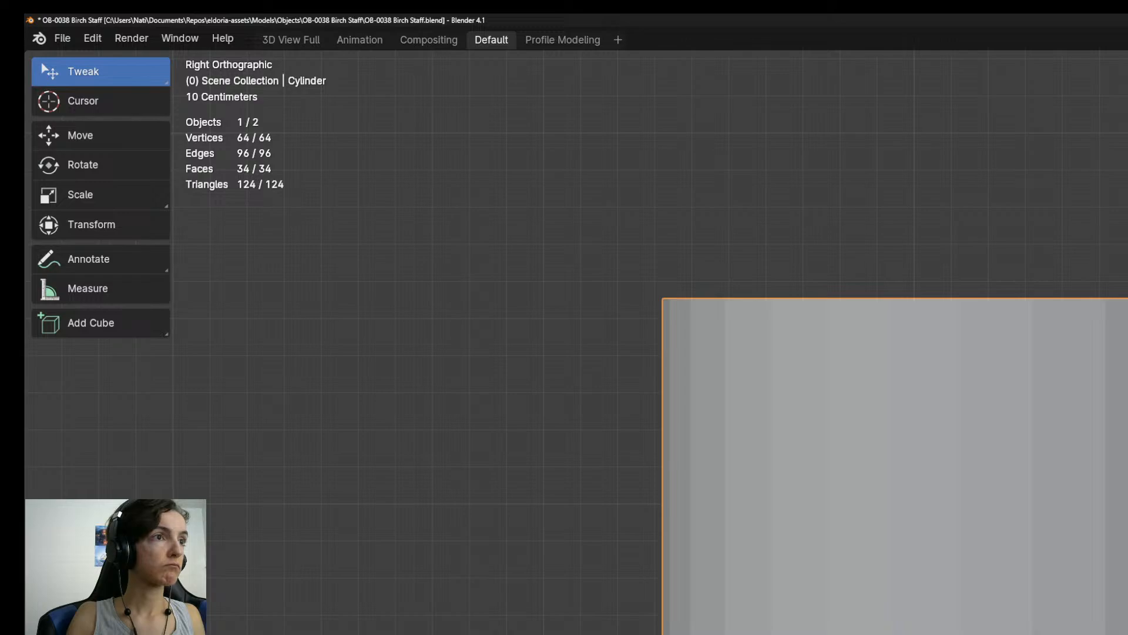
scroll(917, 470, down, 2)
shift+middle_drag(917, 470, 937, 561)
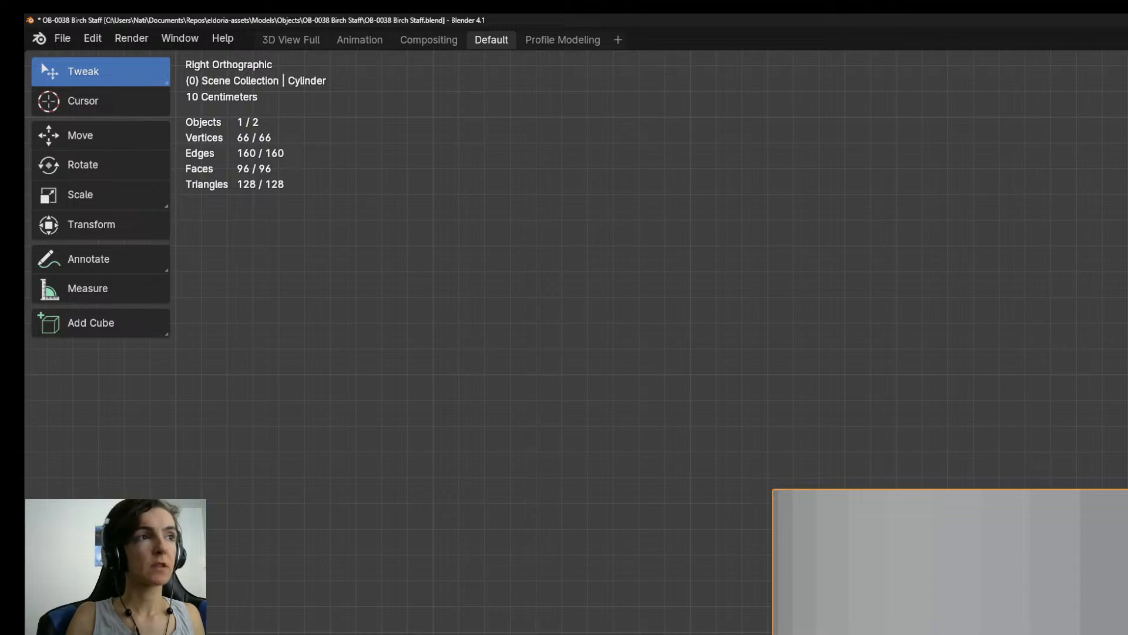
key(Return)
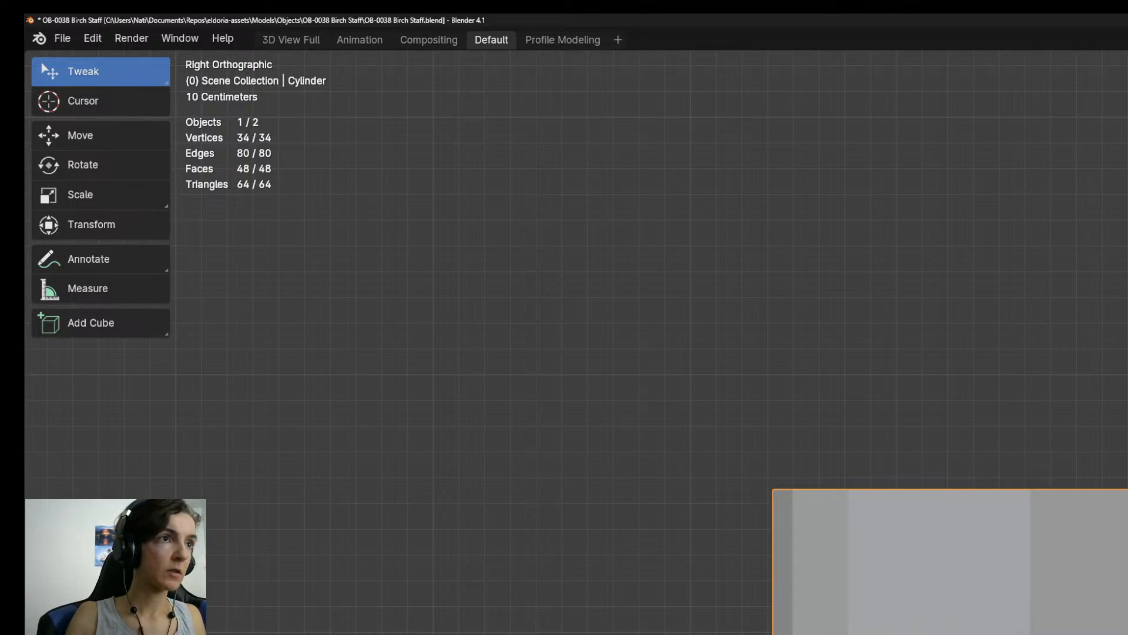
scroll(1035, 494, down, 8)
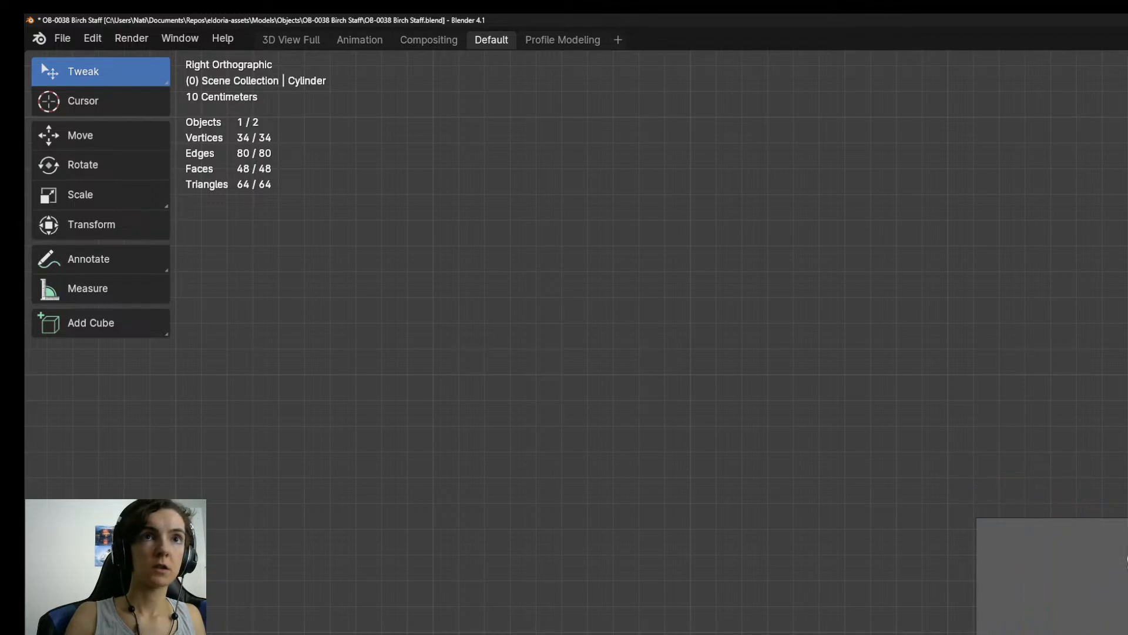
scroll(1094, 623, up, 5)
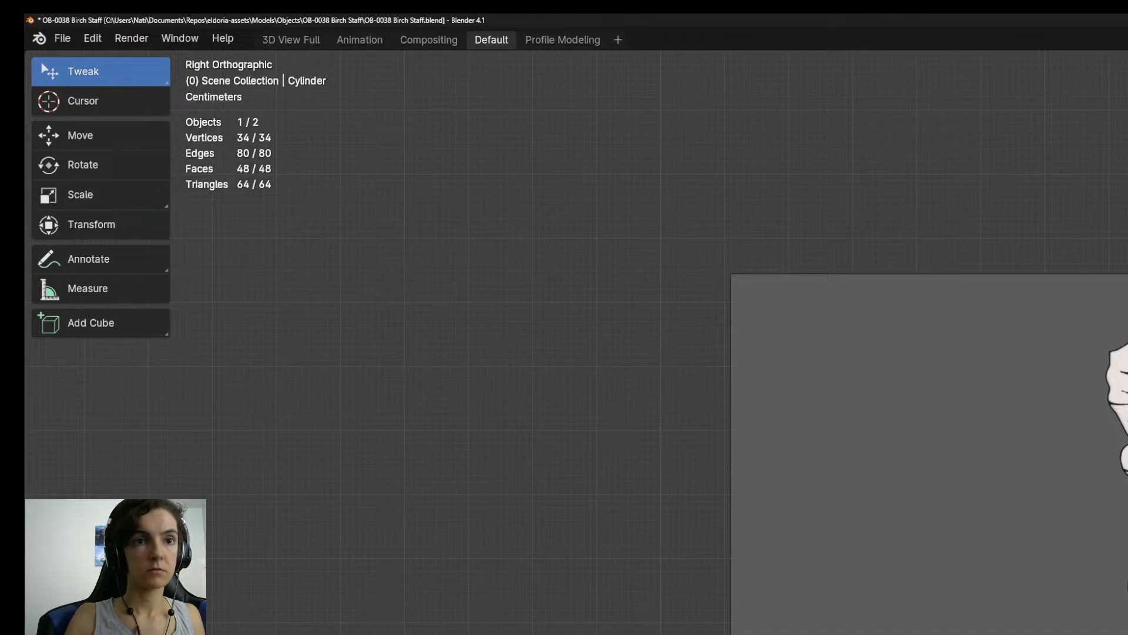
key(Tab)
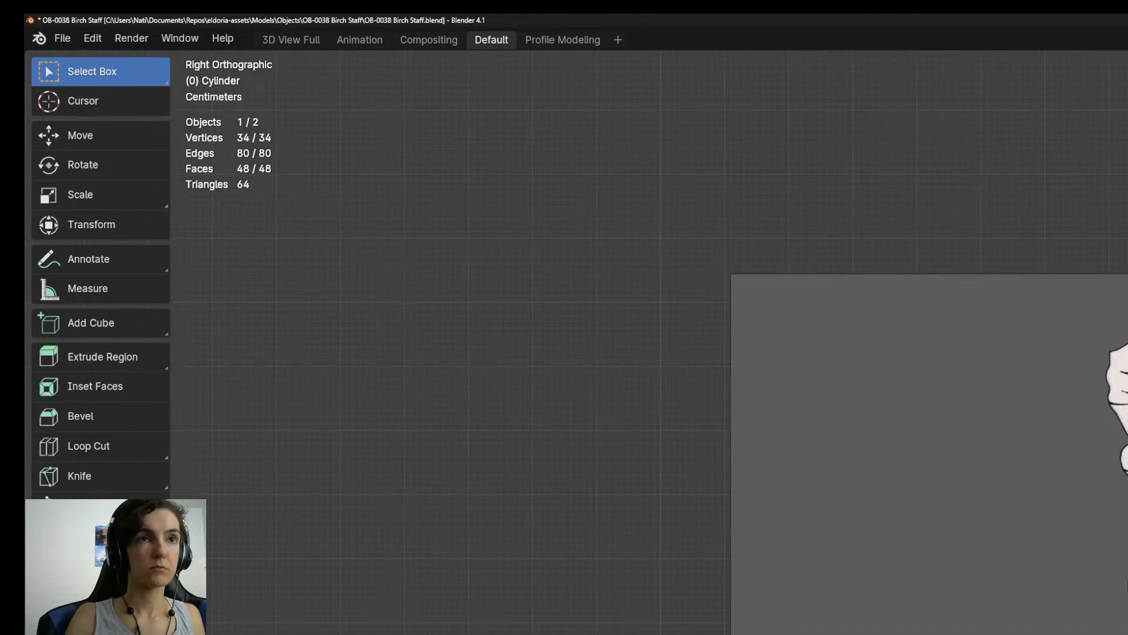
key(ctrl+f)
key(Escape)
key(Tab)
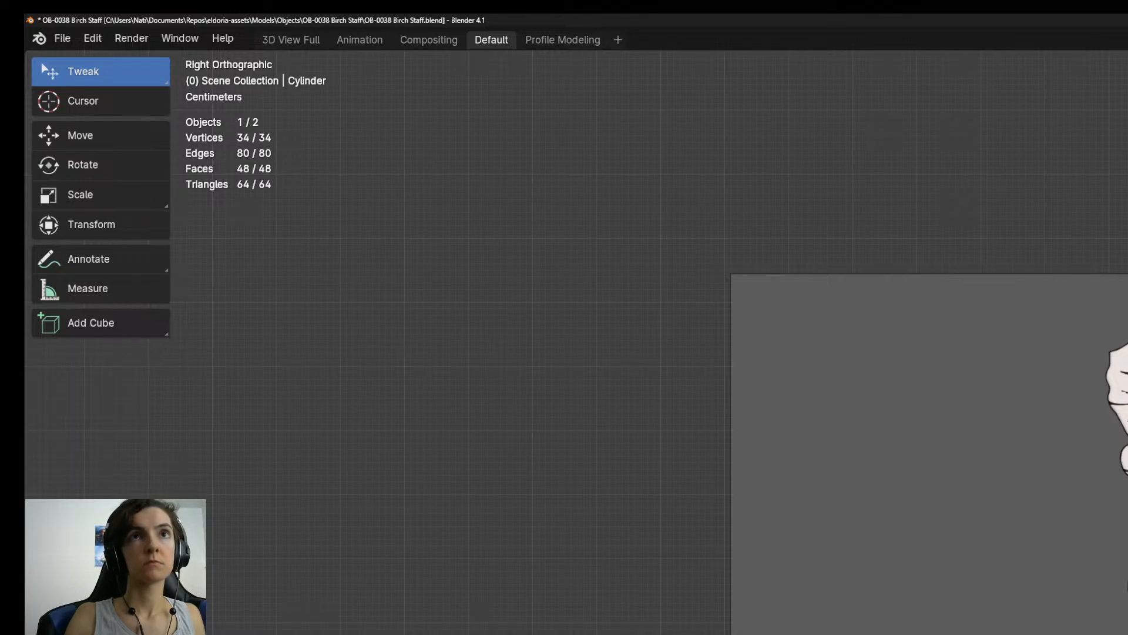
Bring the Amara - Young character model into the scene and compare its size with the staff in the reference image.
scroll(959, 632, down, 5)
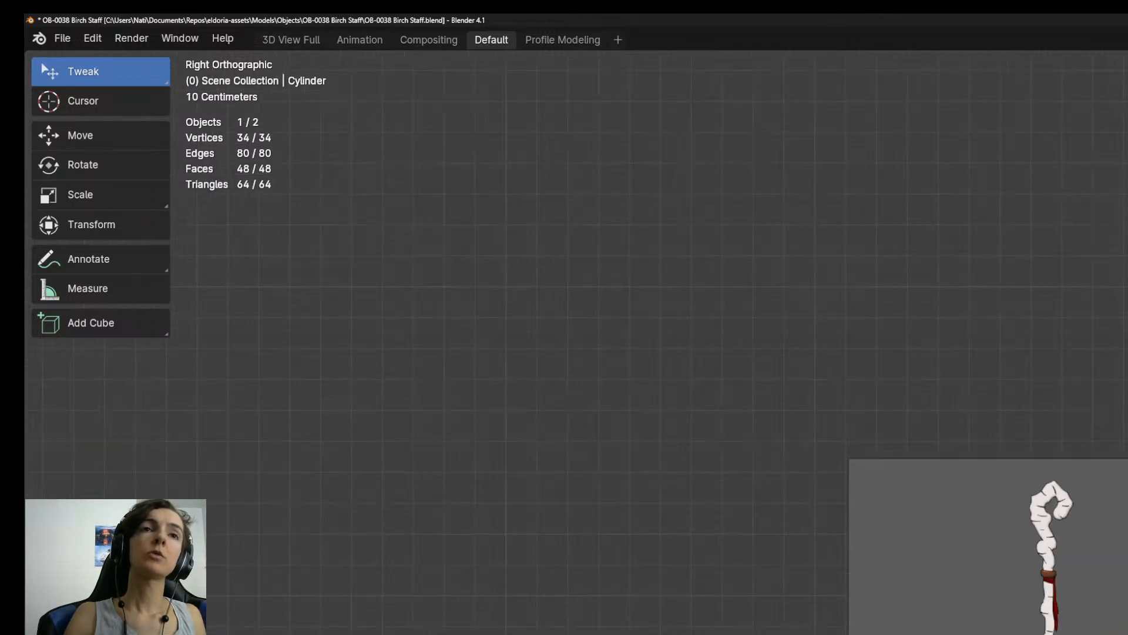
scroll(959, 632, up, 3)
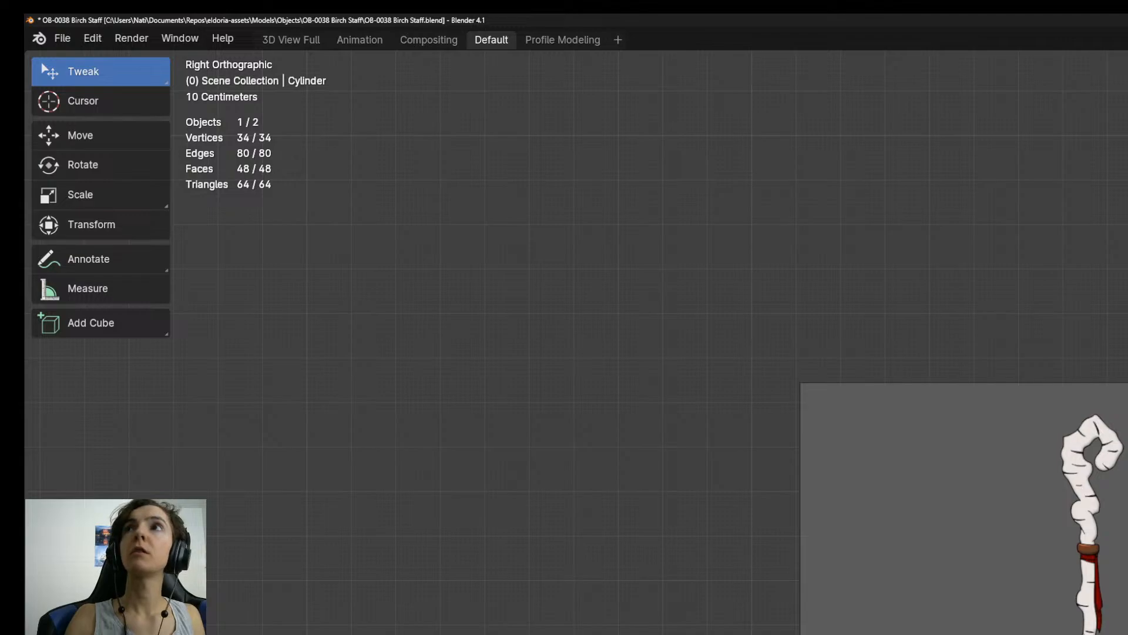
scroll(959, 631, up, 3)
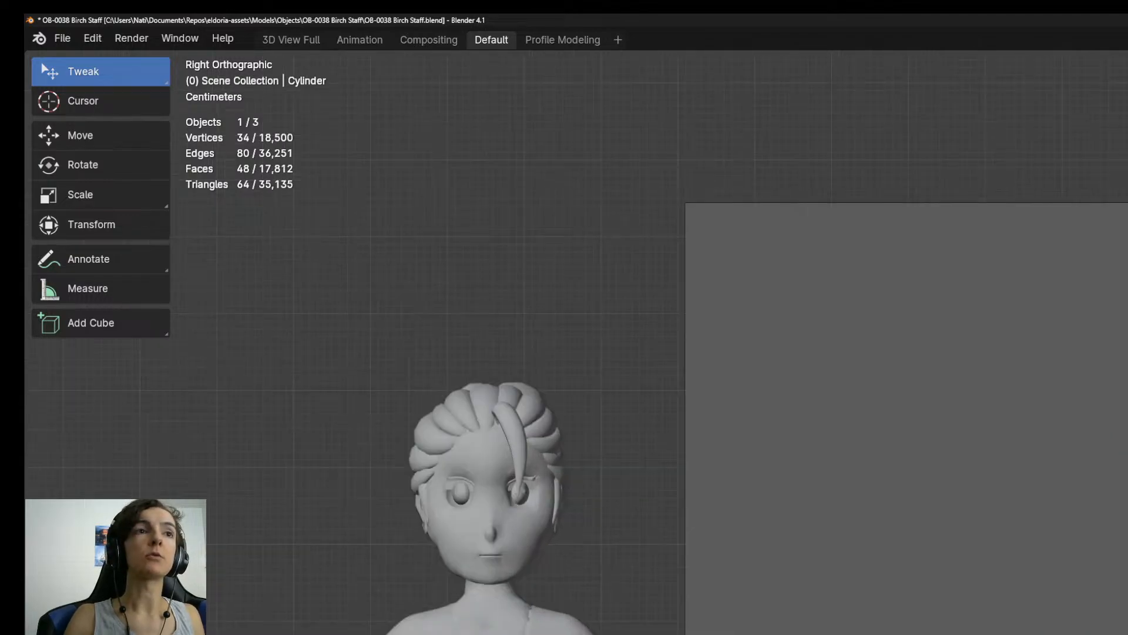
scroll(958, 630, down, 2)
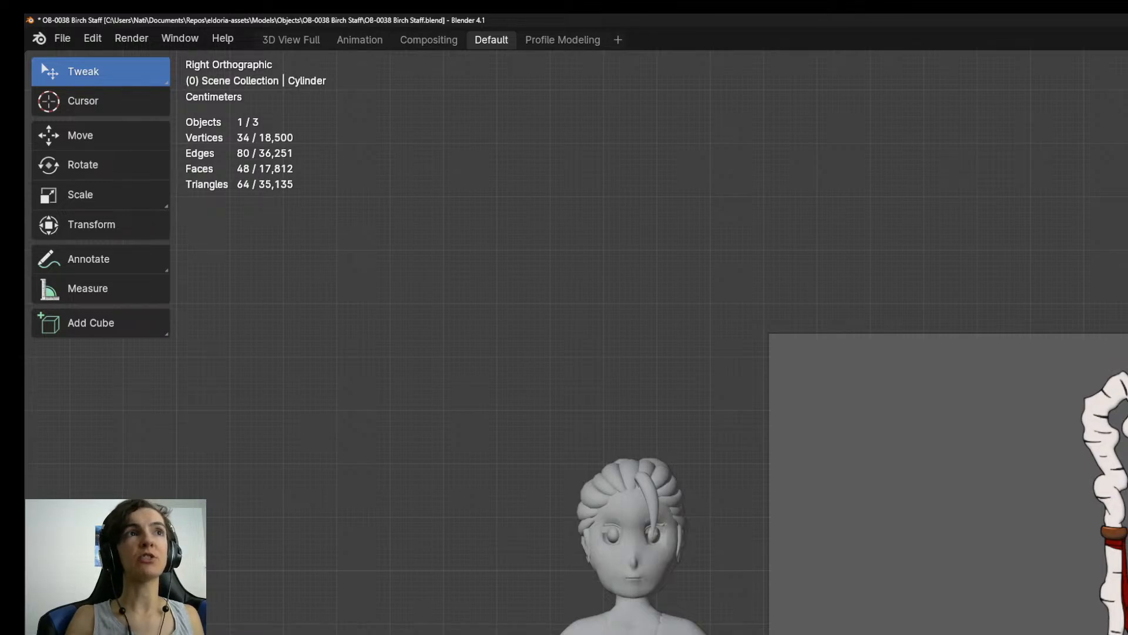
scroll(940, 608, up, 2)
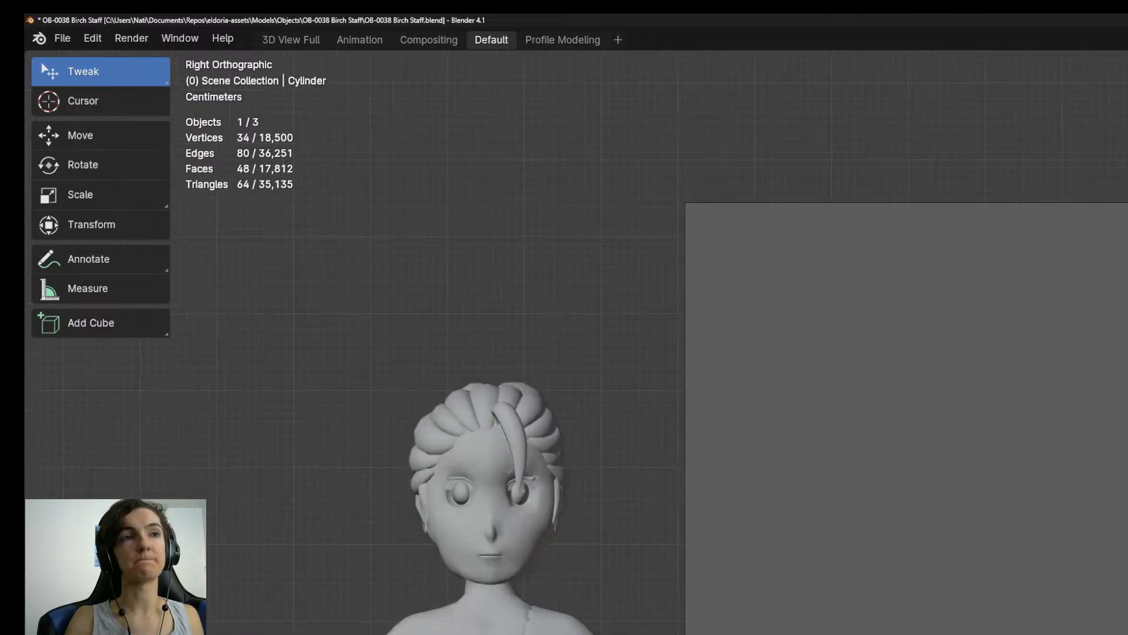
shift+middle_drag(941, 529, 824, 559)
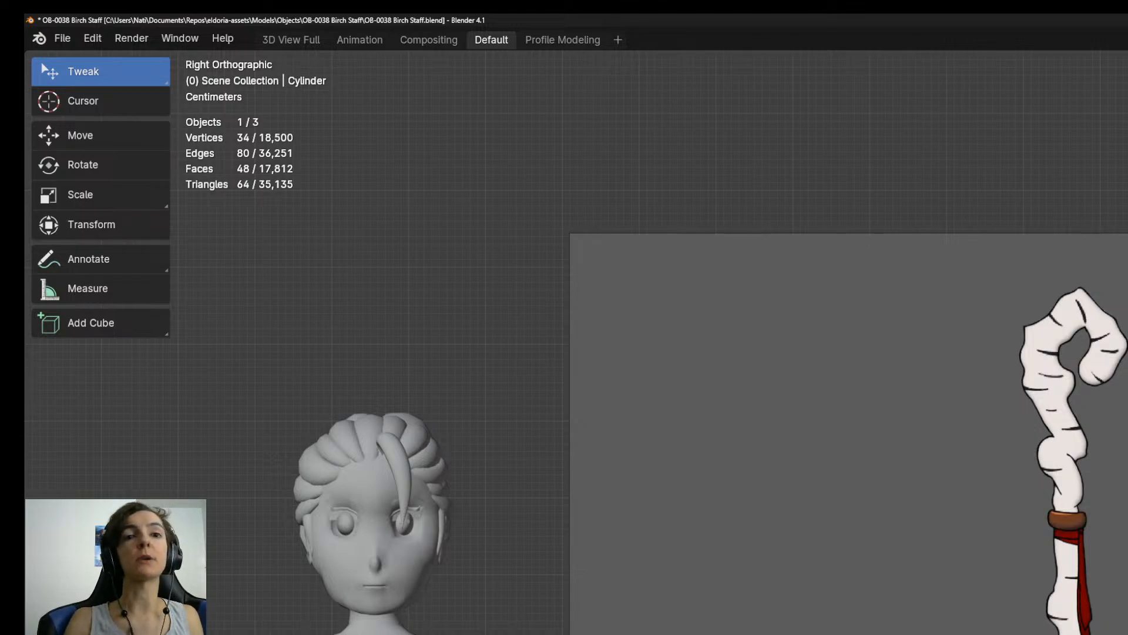
scroll(957, 630, up, 1)
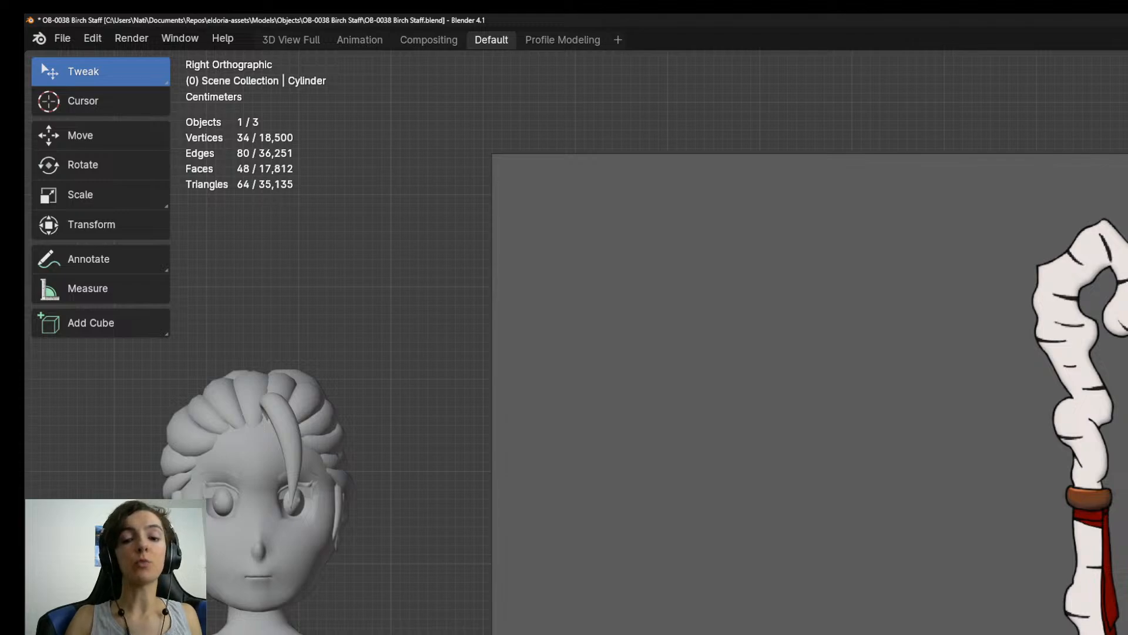
scroll(993, 632, down, 3)
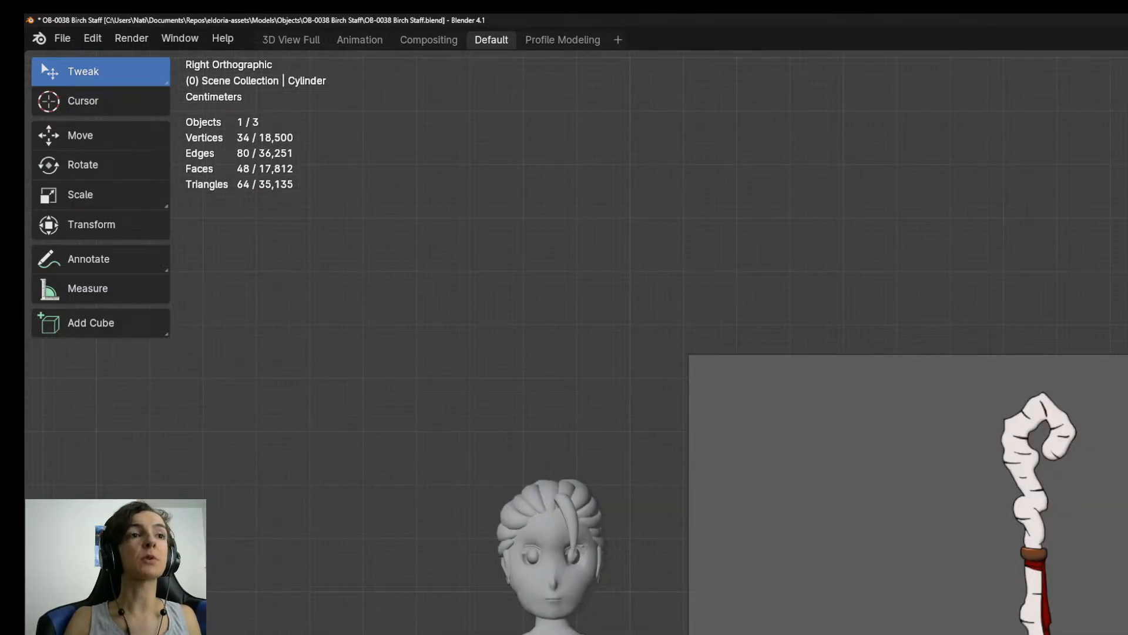
scroll(993, 632, up, 7)
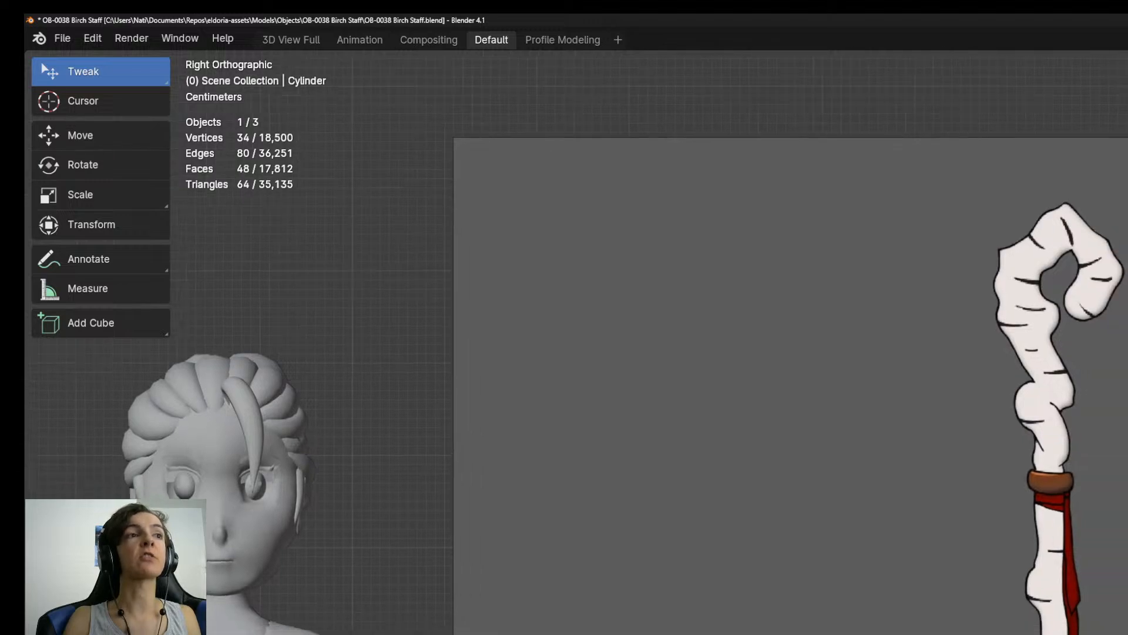
Enter edit mode on the cylinder and select its top cap by growing the selection from the centre vertex.
key(Tab)
shift+middle_drag(941, 558, 988, 578)
key(1)
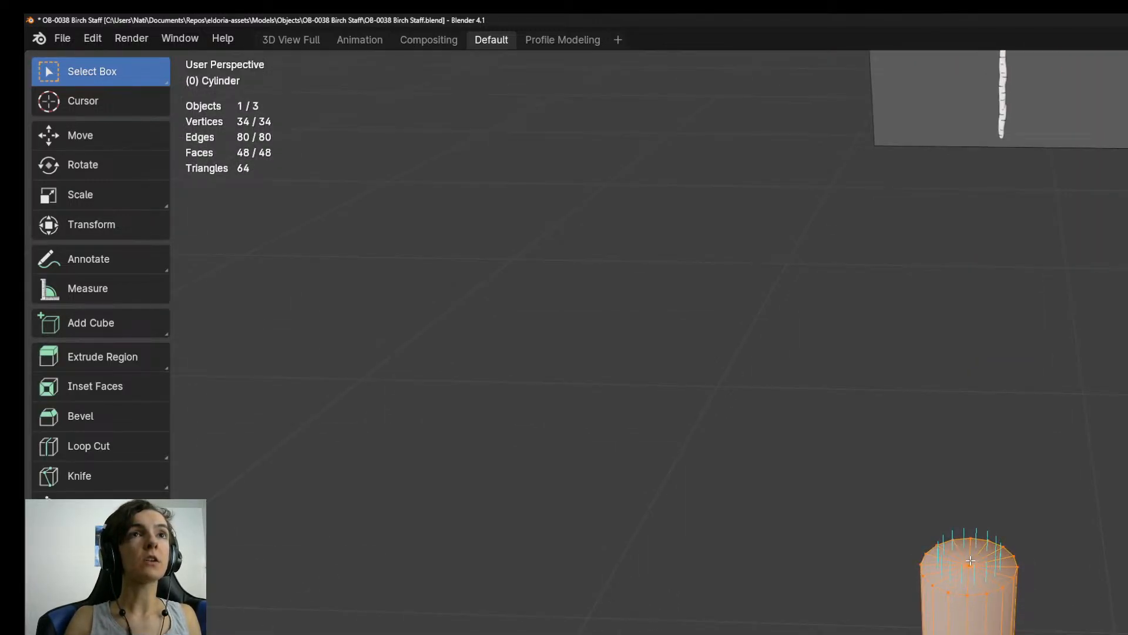
click(971, 561)
key(ctrl+KP_Add)
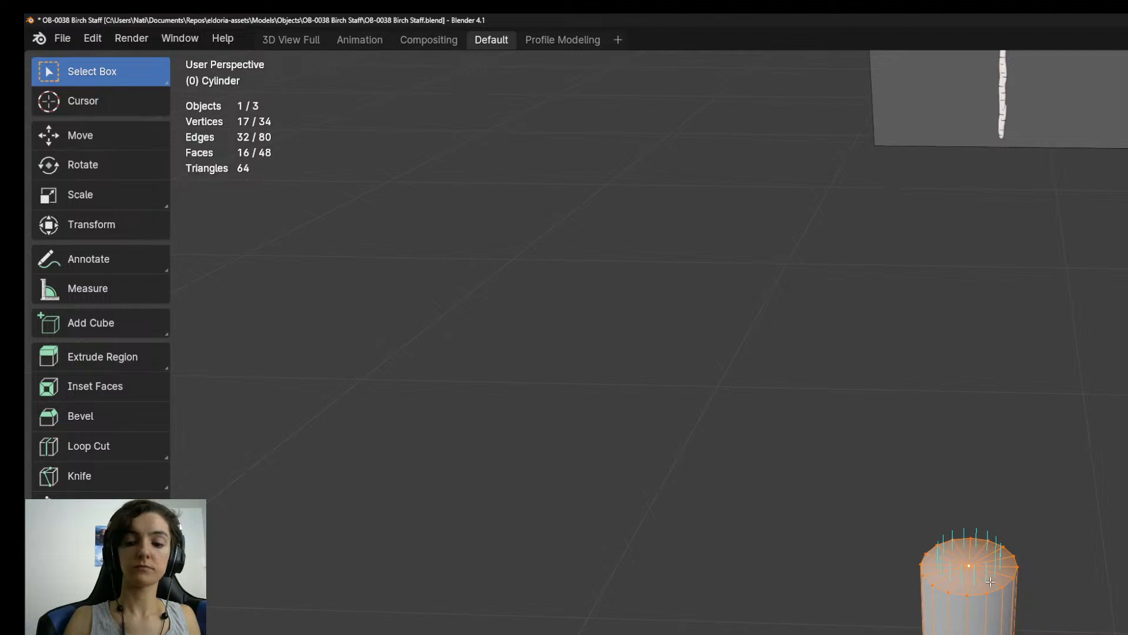
Select the cylinder's whole mesh and scale it down along the Z axis in the right view.
key(KP_3)
scroll(991, 582, down, 4)
key(a)
key(s)
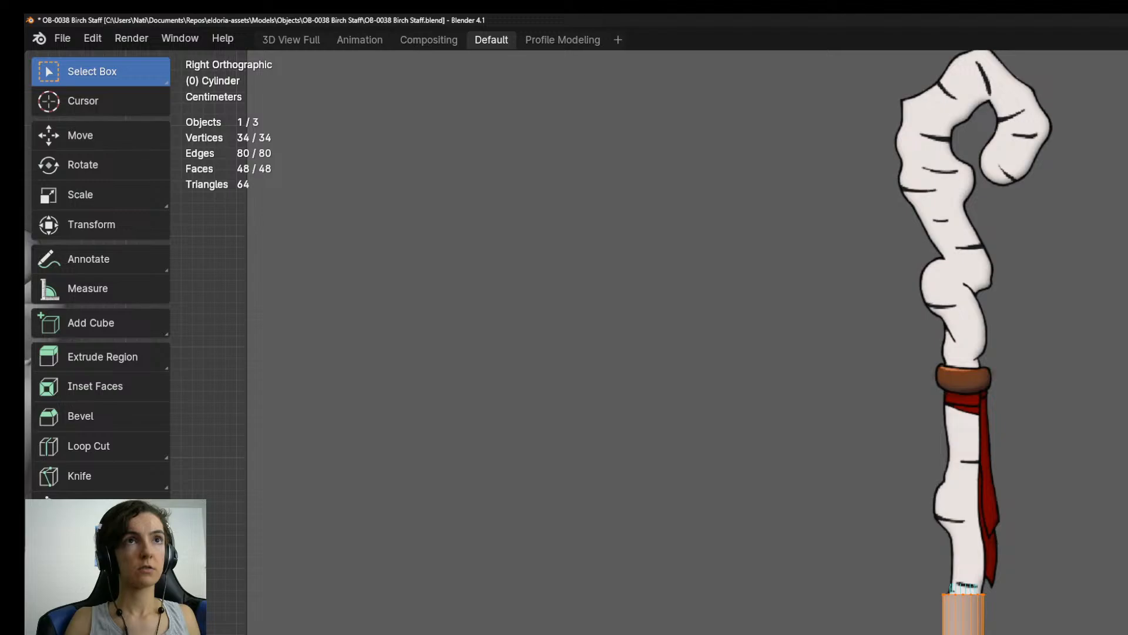
key(z)
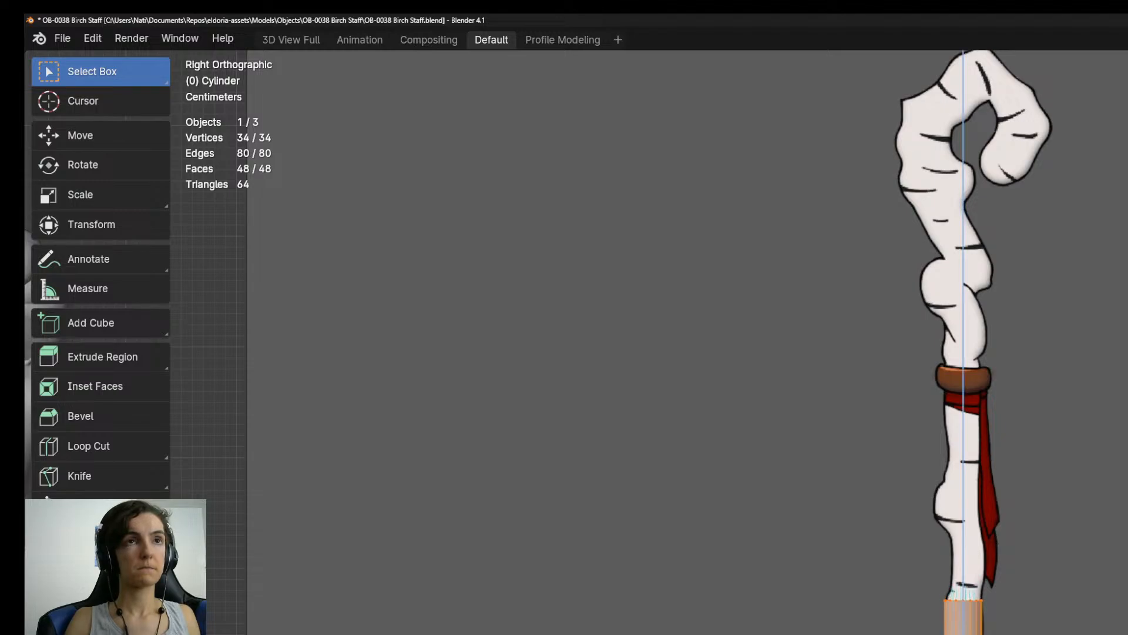
key(Return)
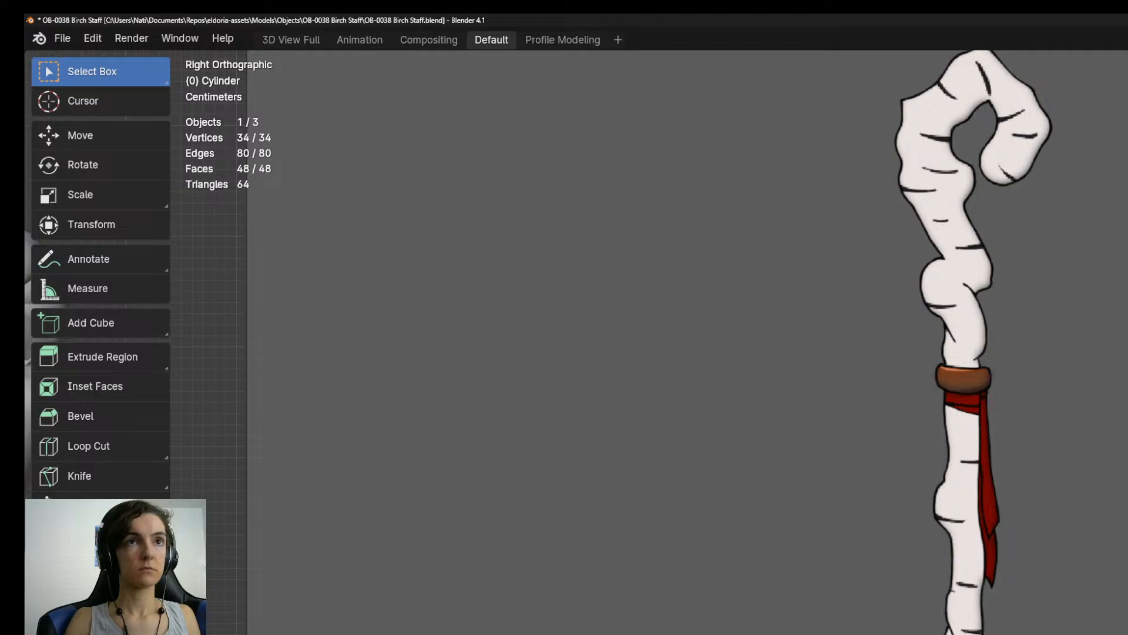
Reduce the selection to the cylinder's top cap and frame it against the staff reference in the right view.
scroll(960, 629, up, 5)
middle_drag(960, 529, 947, 579)
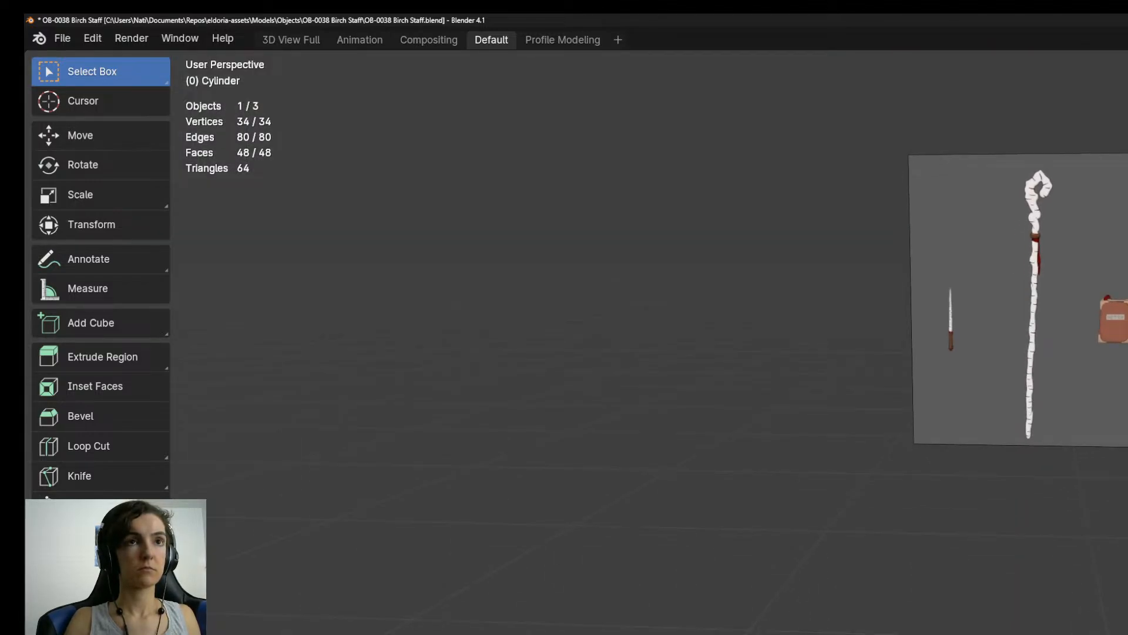
key(alt+a)
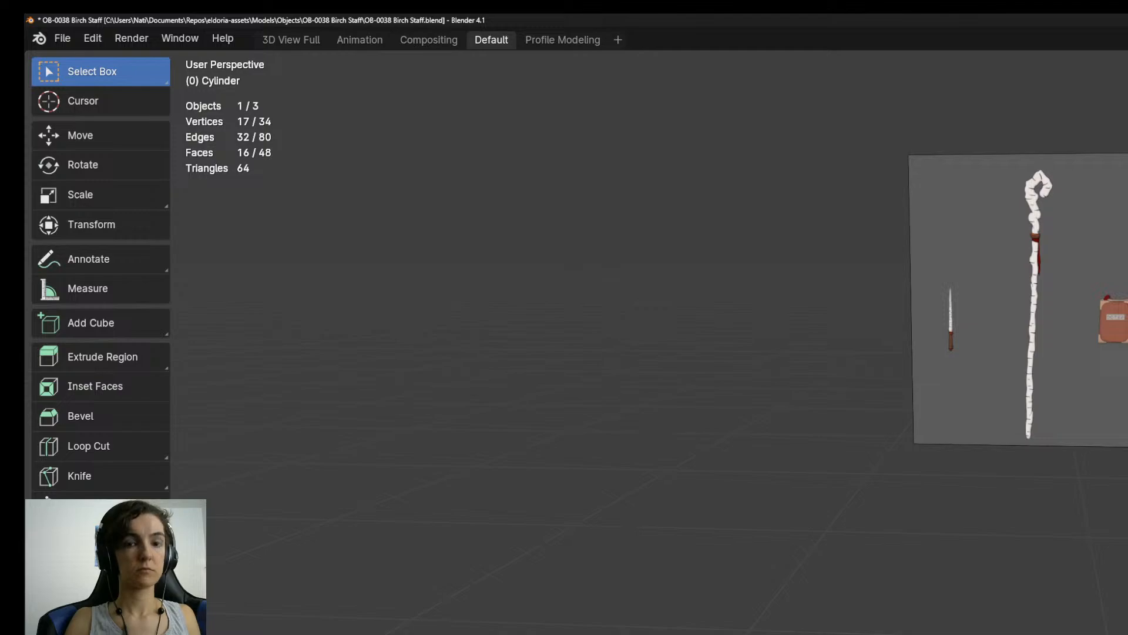
key(KP_3)
scroll(961, 623, down, 5)
shift+middle_drag(955, 611, 951, 594)
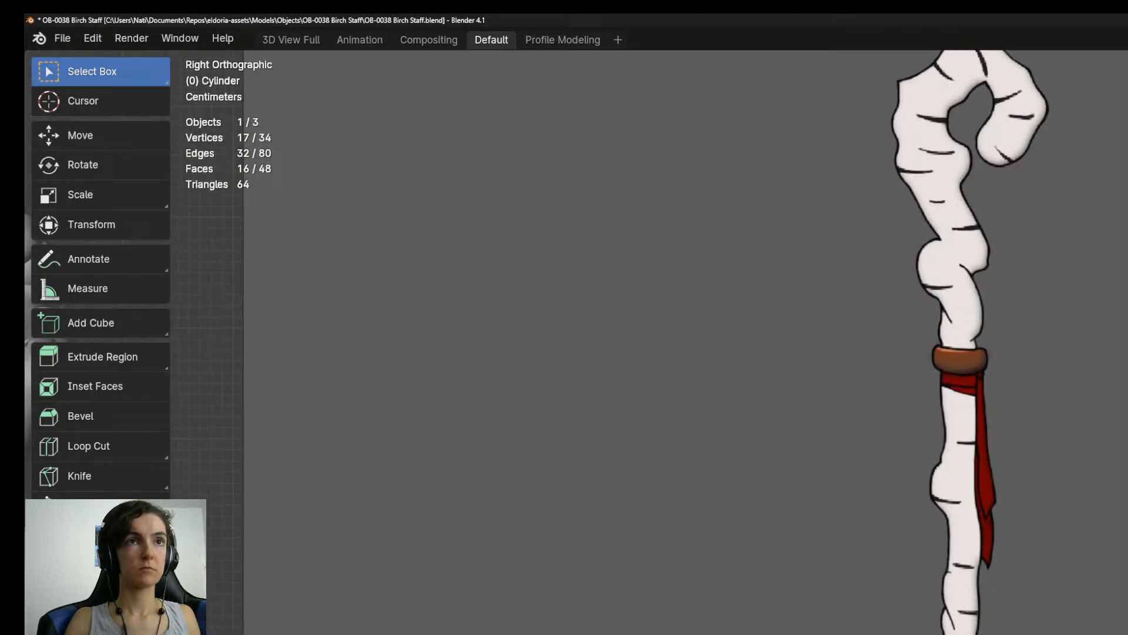
scroll(960, 622, up, 4)
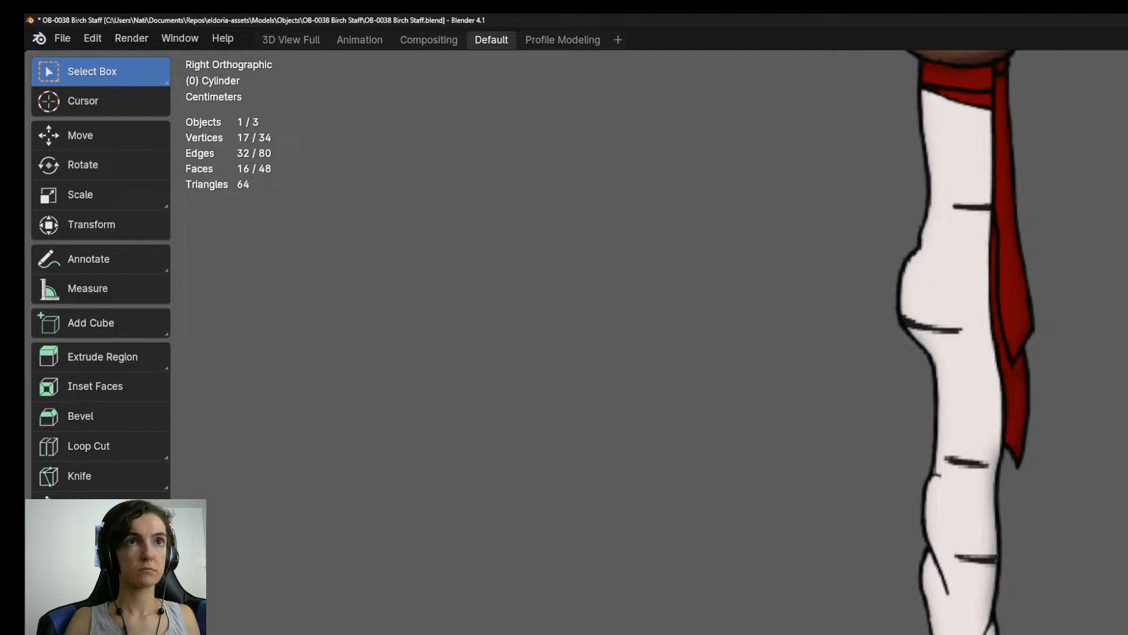
scroll(960, 623, down, 8)
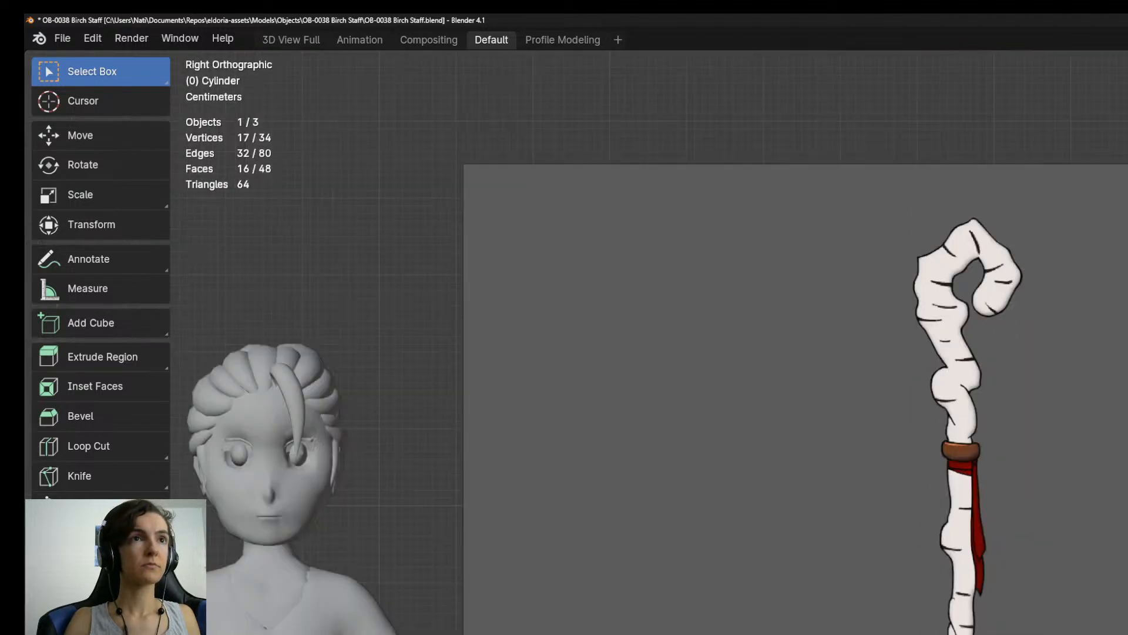
scroll(960, 623, down, 3)
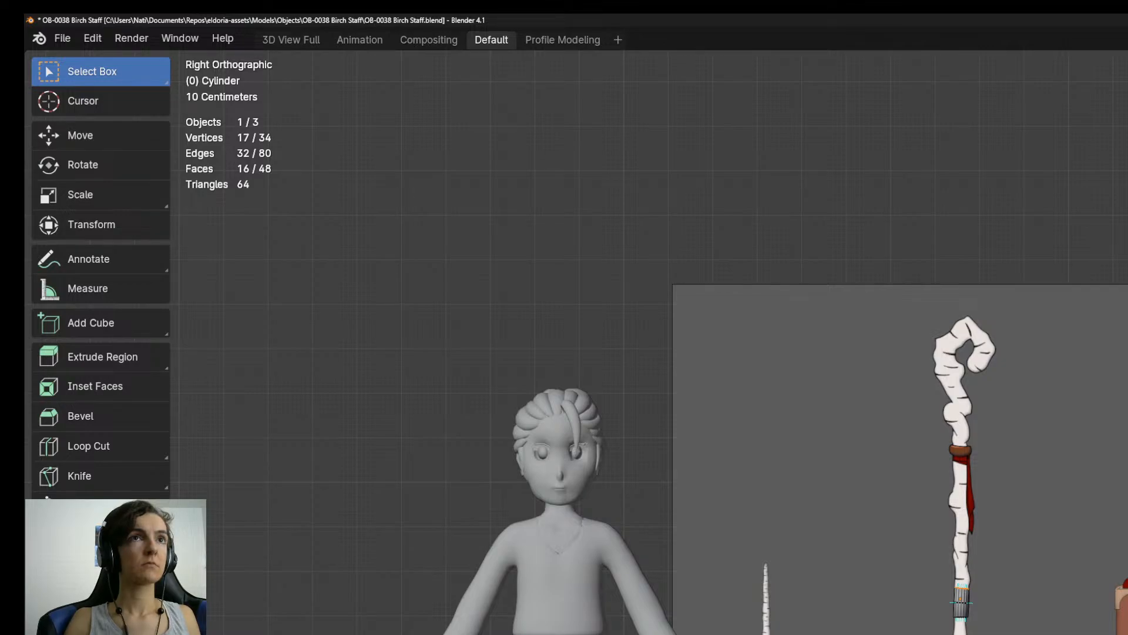
scroll(980, 632, up, 4)
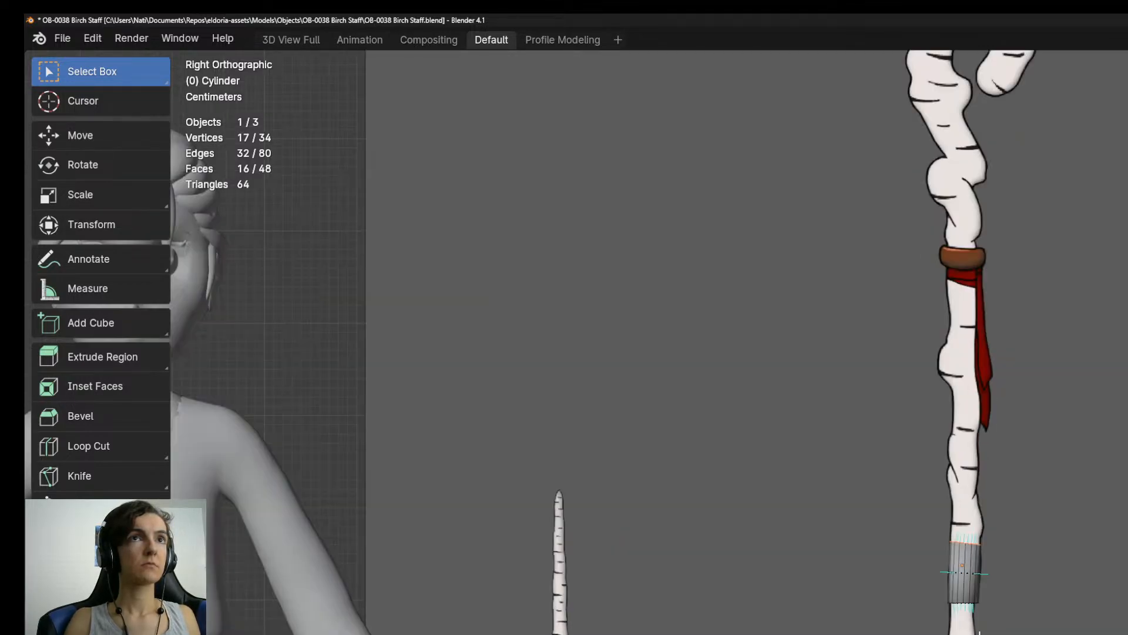
Try to move the whole cylinder slightly lower on the staff reference in object mode.
key(Tab)
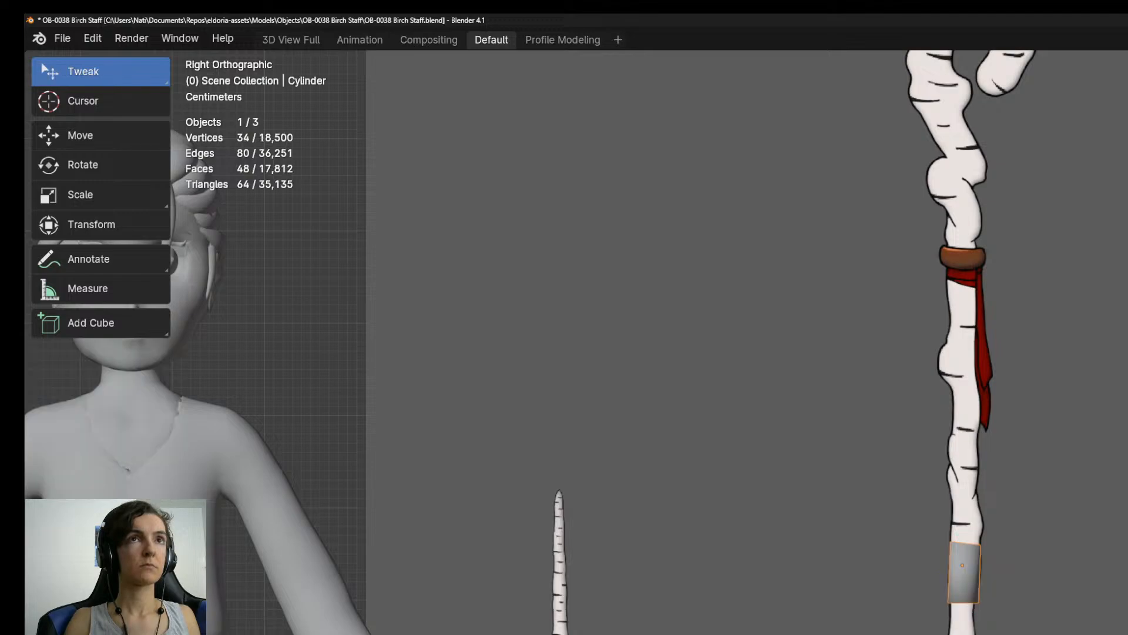
key(g)
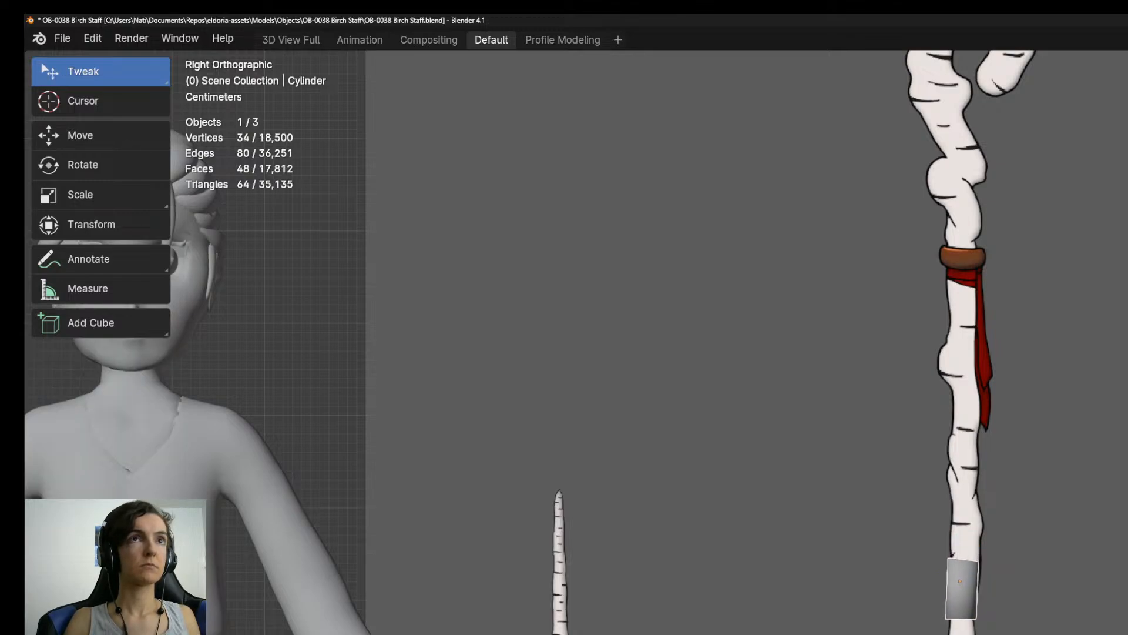
click(963, 634)
scroll(963, 634, down, 4)
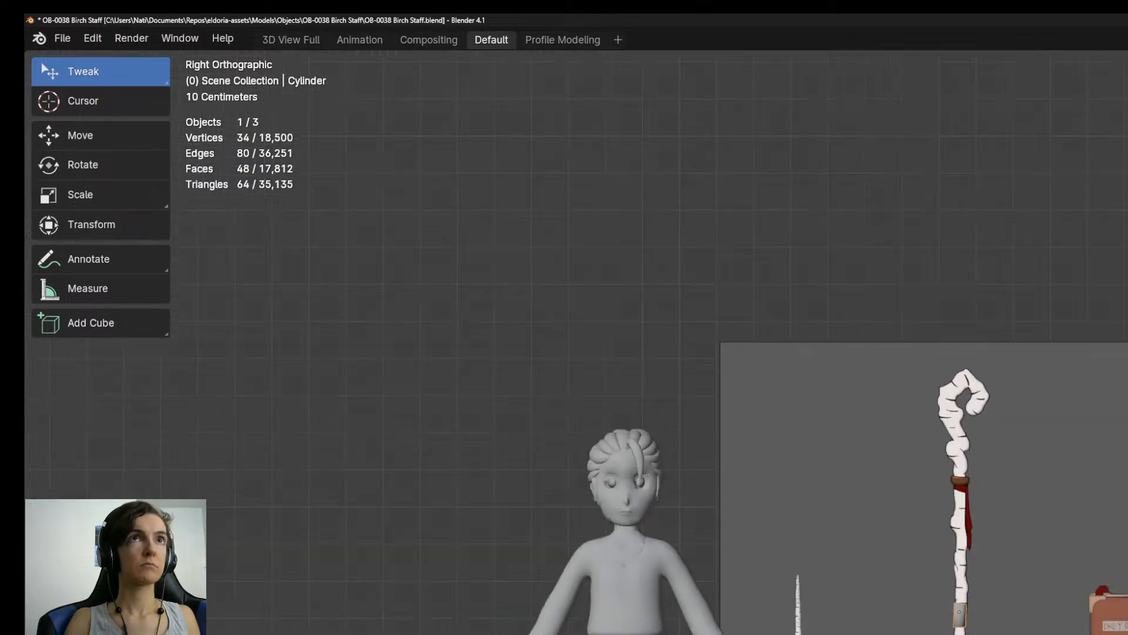
scroll(963, 634, up, 3)
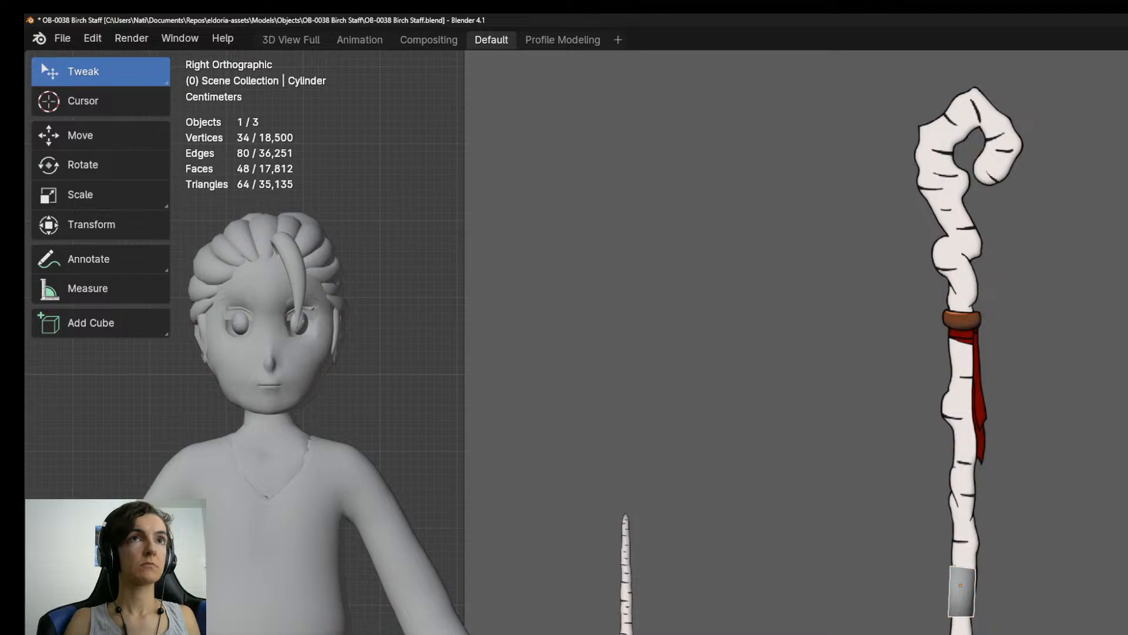
key(ctrl+z)
scroll(976, 514, up, 2)
scroll(973, 533, down, 3)
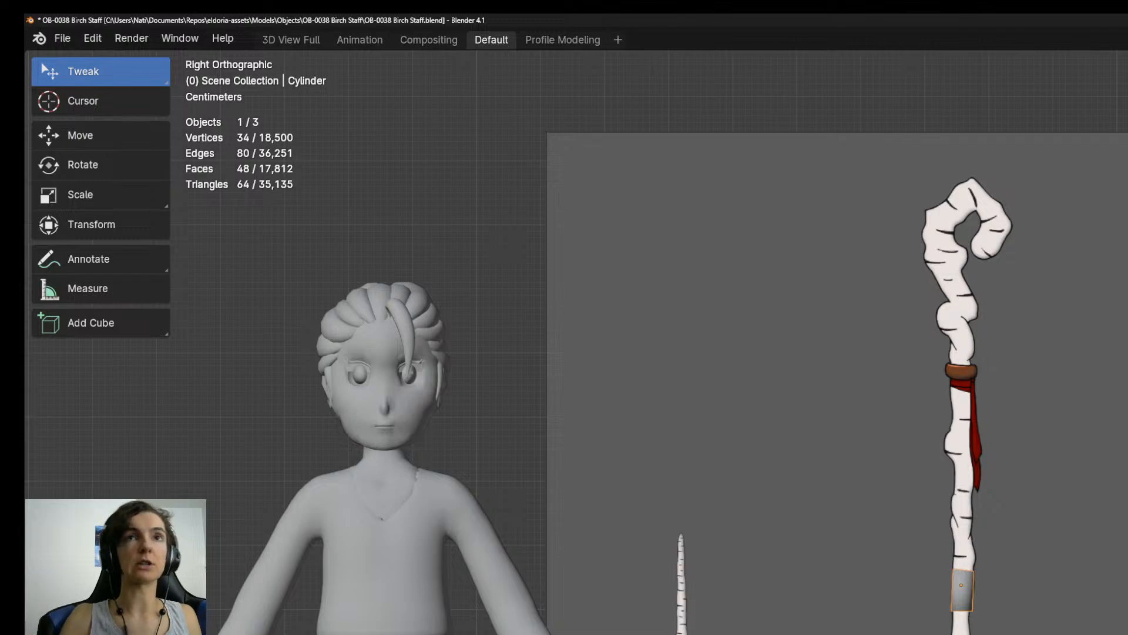
Extrude the cylinder's top cap upward in three segments, tilting the top ring to follow the staff's outline.
scroll(1104, 569, up, 6)
shift+middle_drag(1096, 417, 1089, 634)
key(Tab)
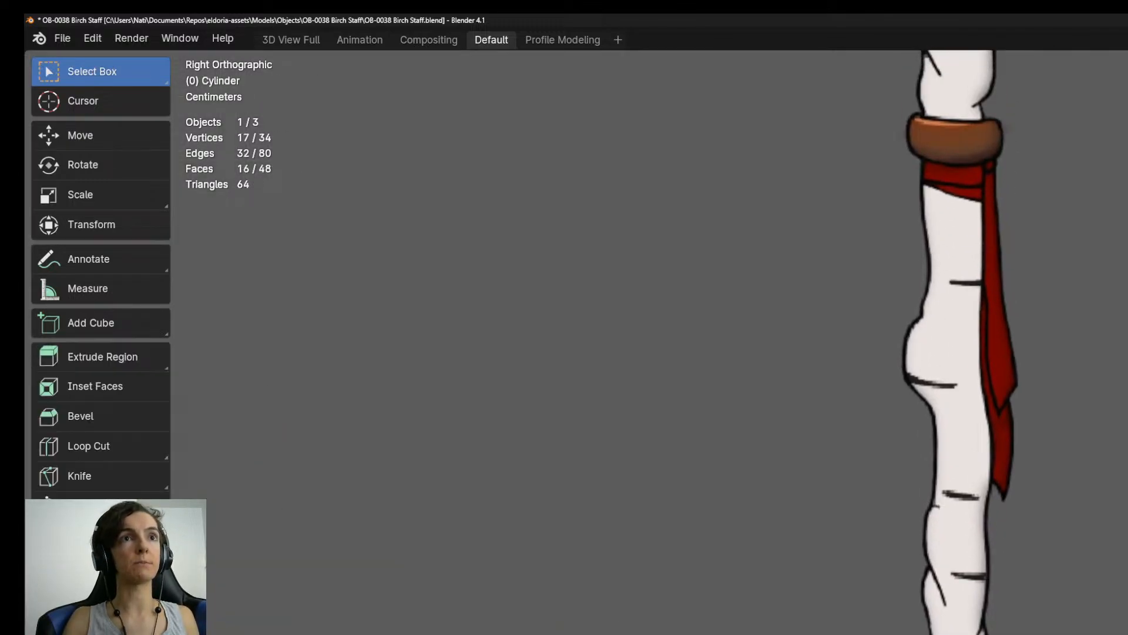
key(e)
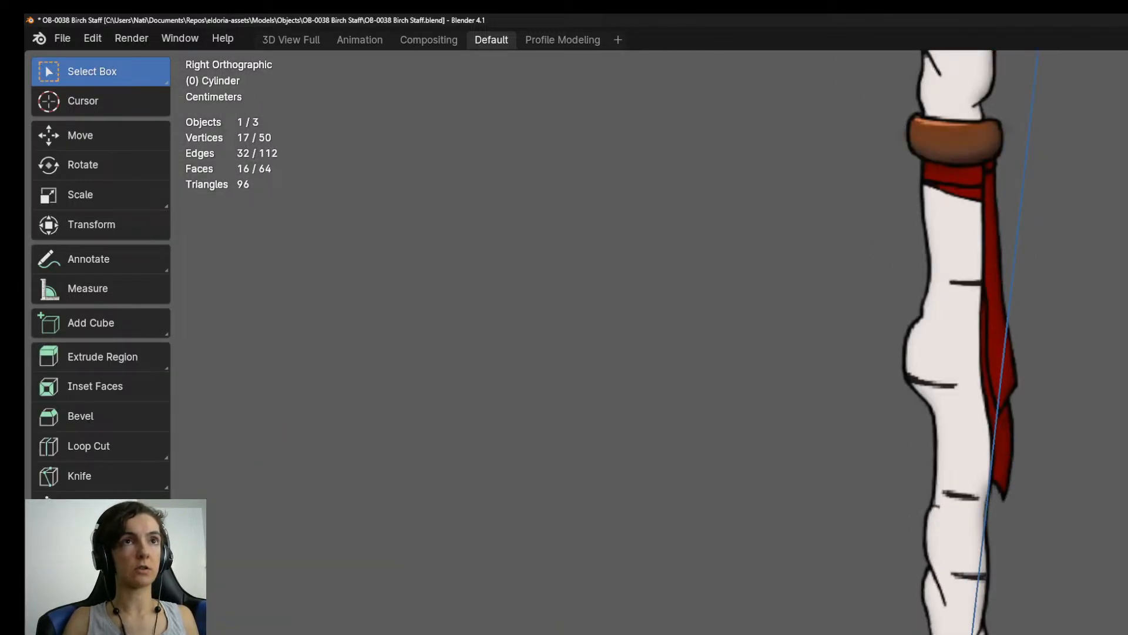
key(Return)
key(e)
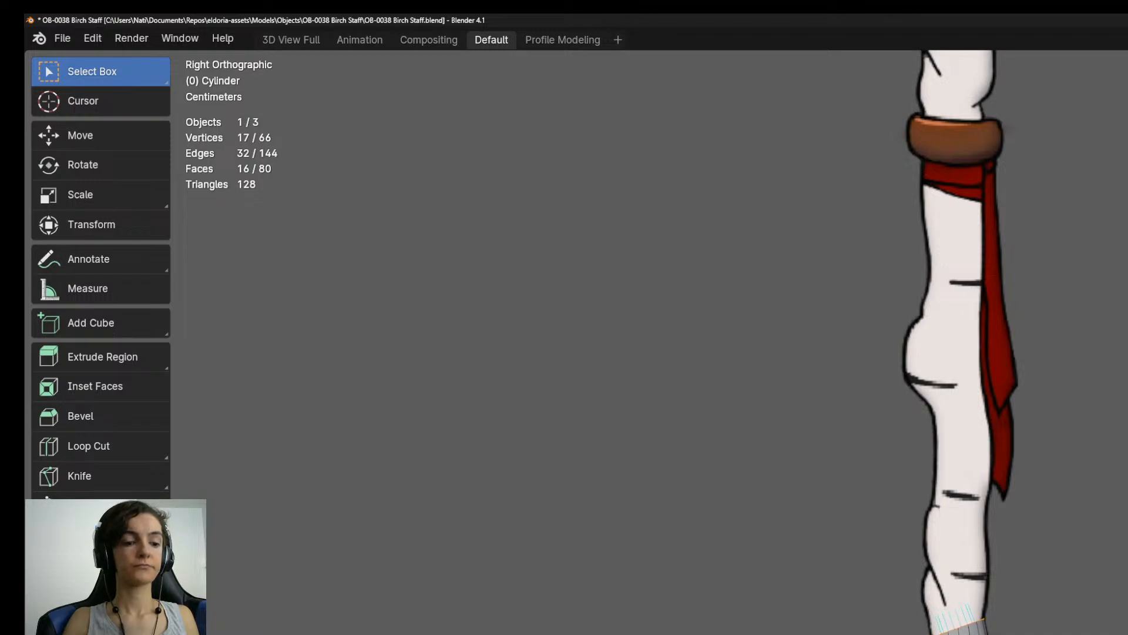
key(e)
click(976, 630)
key(r)
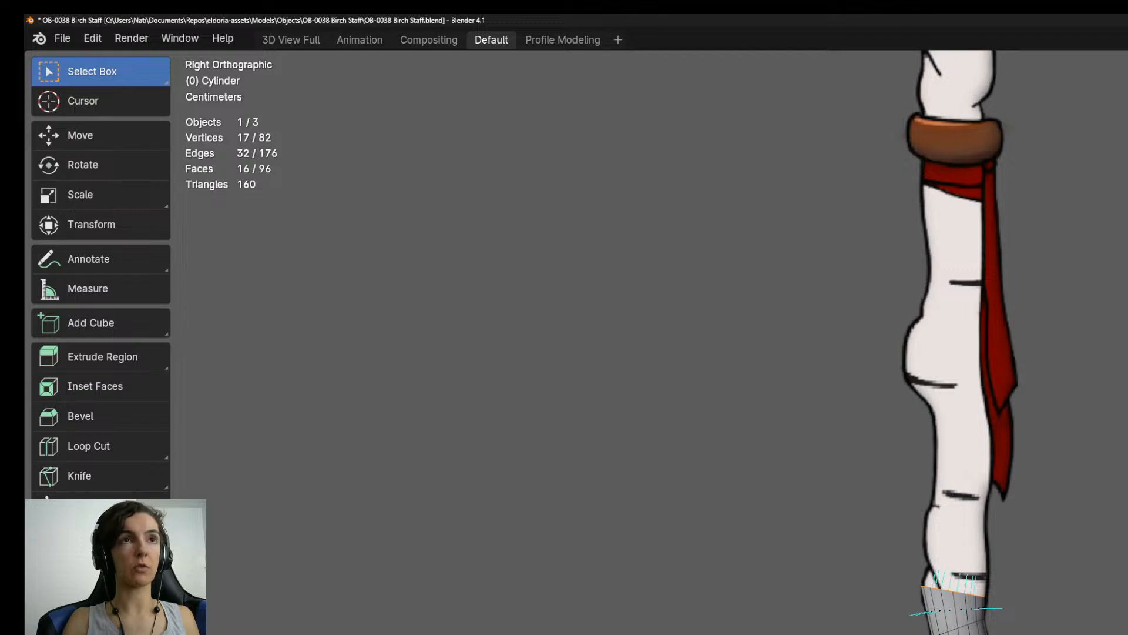
Examine the staff reference around the bulge beside the hanging red cloth to judge the next segments.
scroll(939, 498, up, 5)
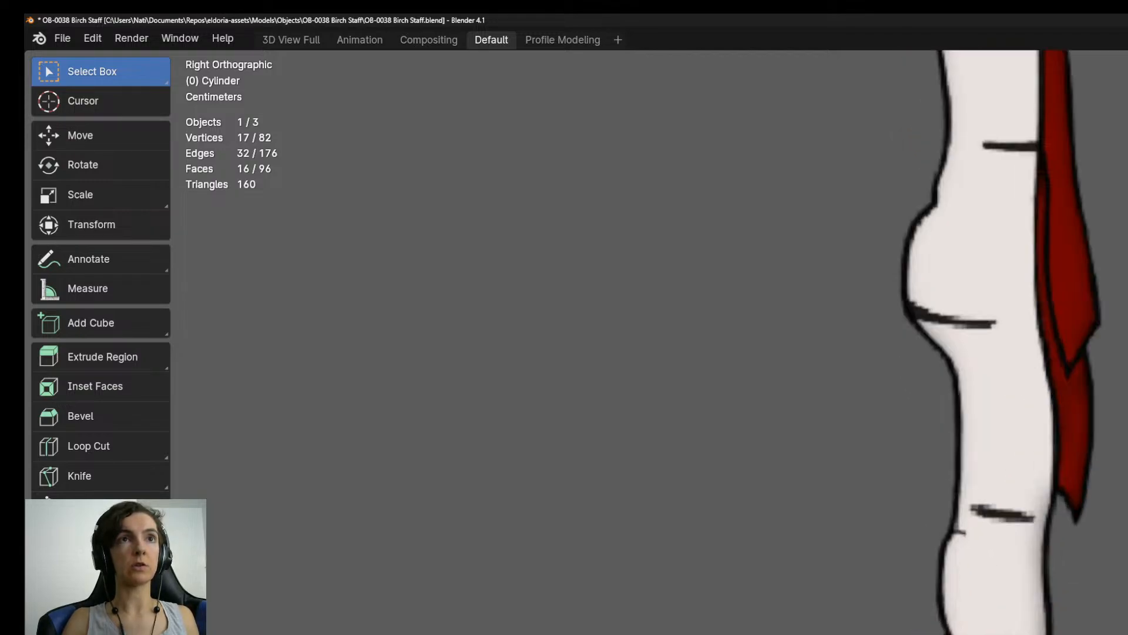
shift+middle_drag(973, 596, 958, 627)
scroll(958, 627, down, 1)
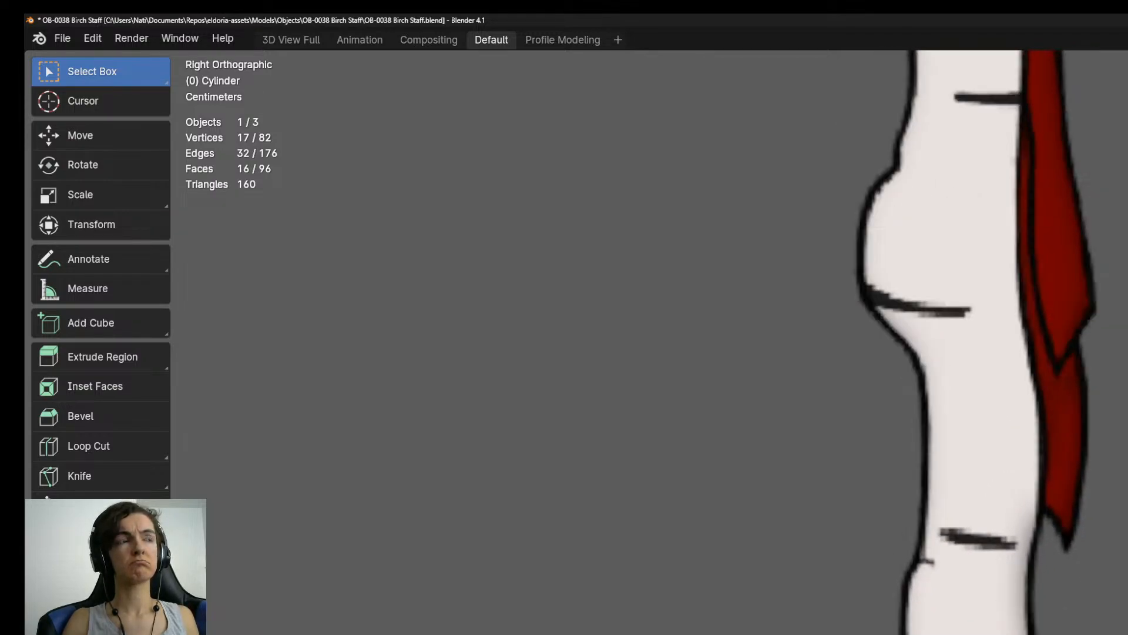
scroll(960, 632, down, 5)
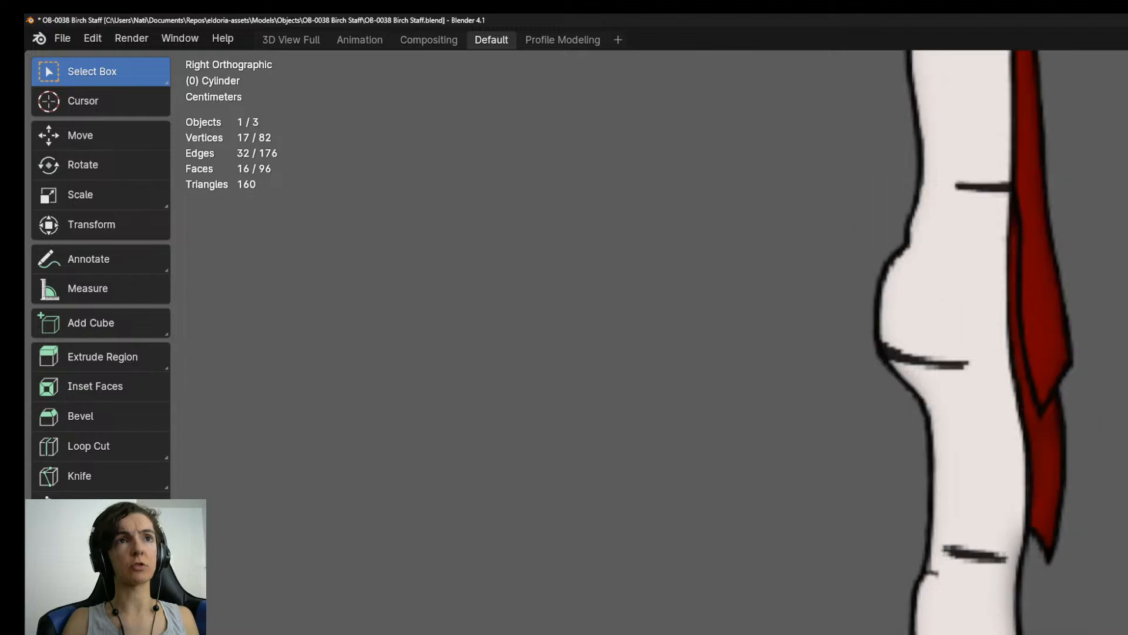
scroll(960, 633, up, 4)
scroll(960, 632, up, 1)
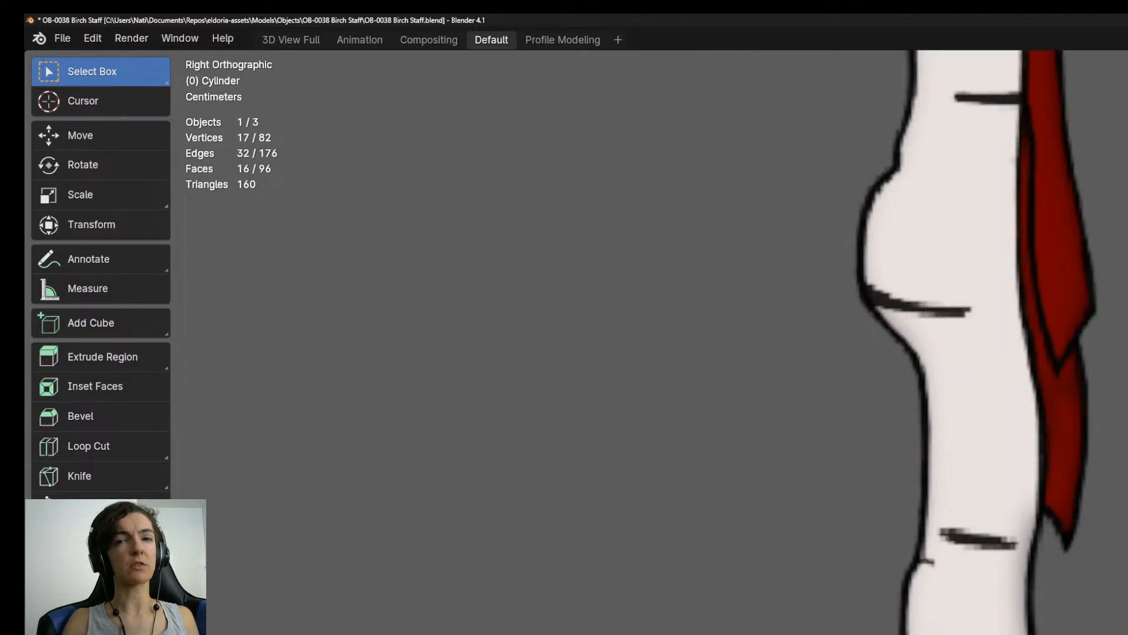
scroll(960, 633, down, 4)
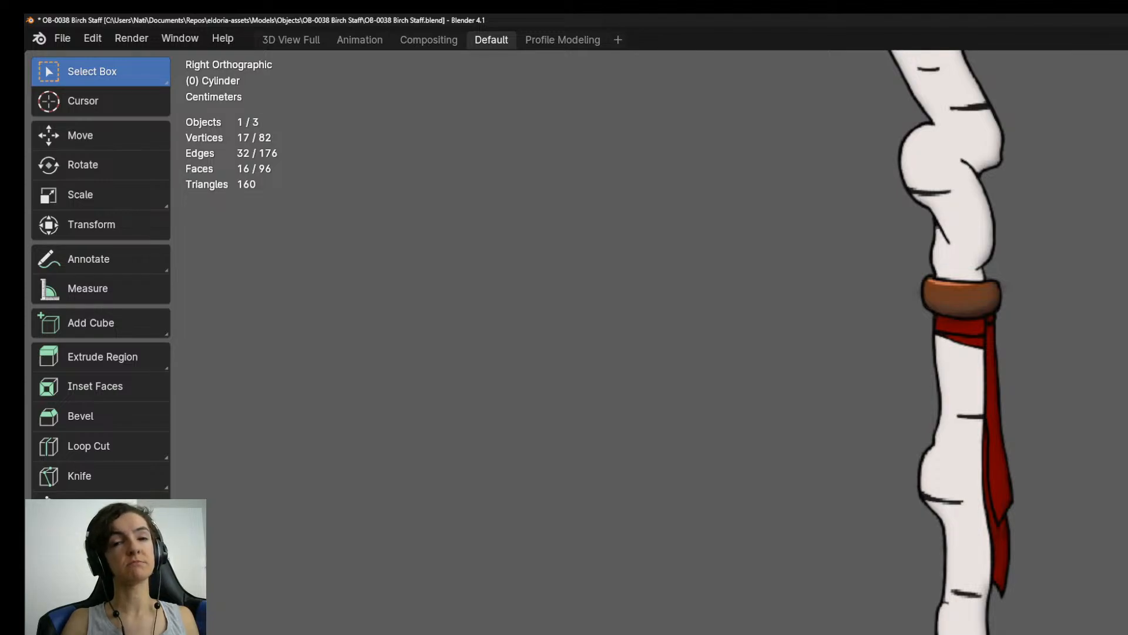
scroll(960, 633, up, 5)
scroll(959, 633, down, 2)
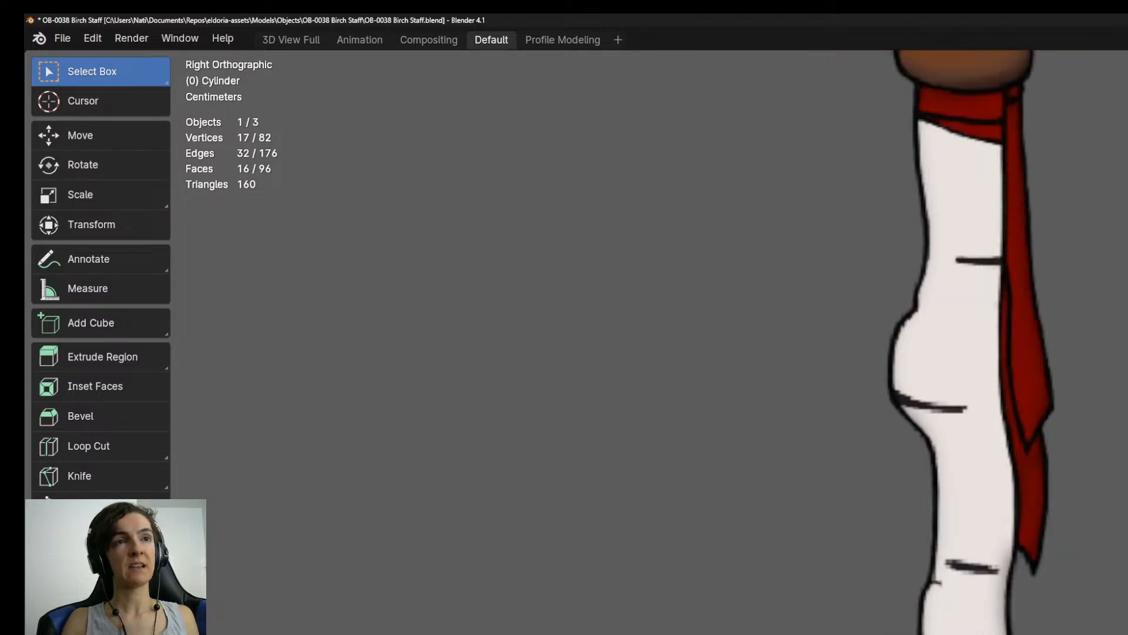
Extrude three more segments up the staff, rotating and moving the rings to match its bends below the bulge.
key(e)
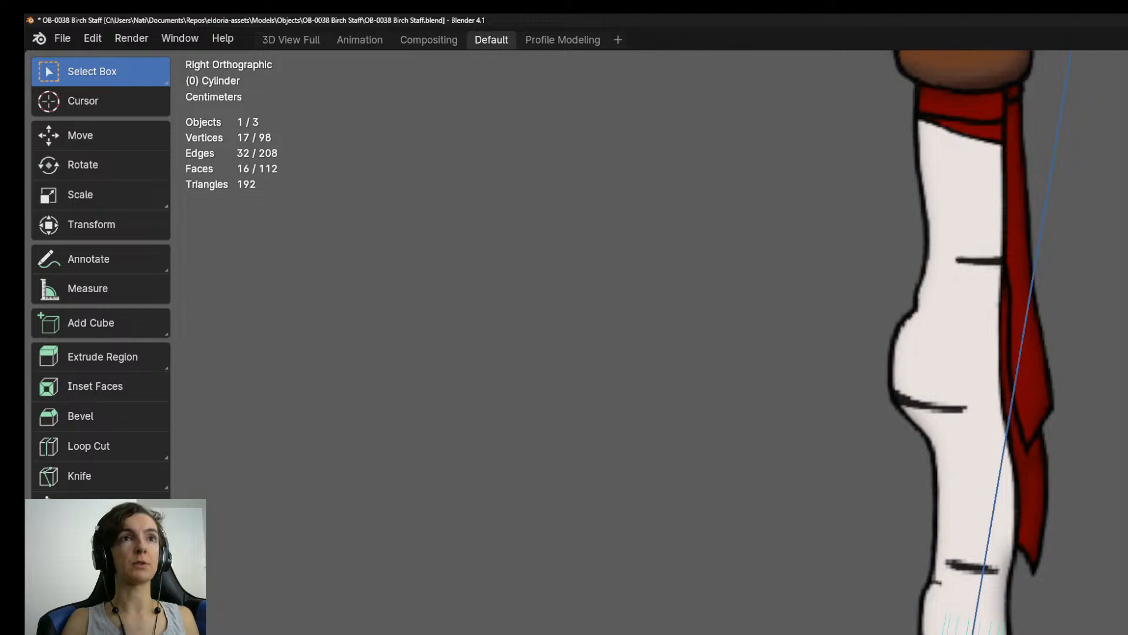
key(Return)
key(r)
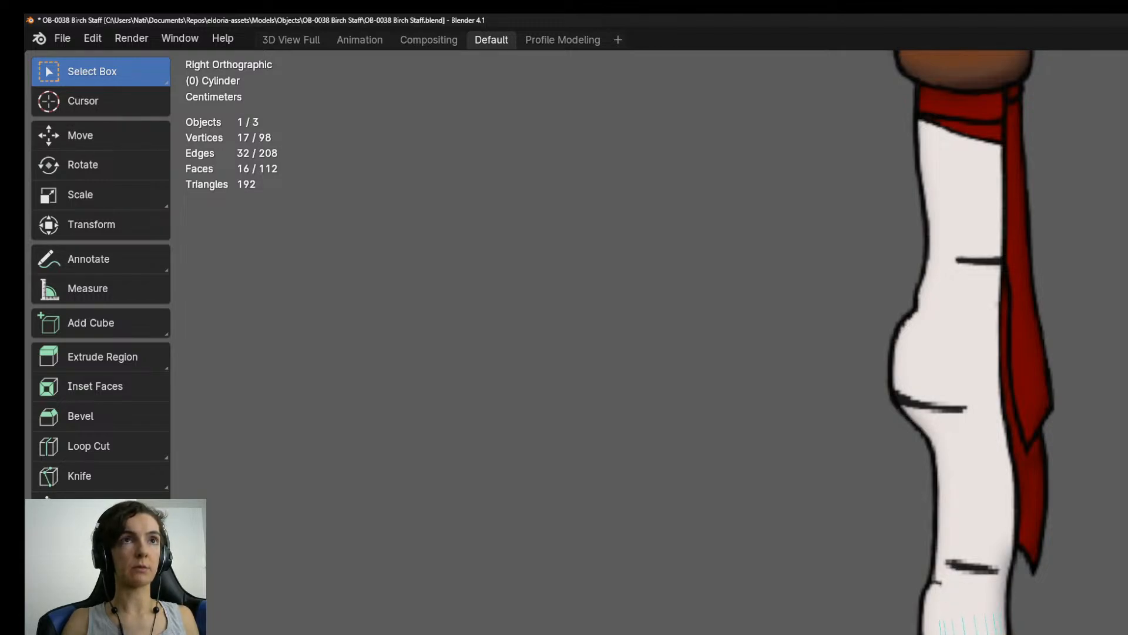
key(e)
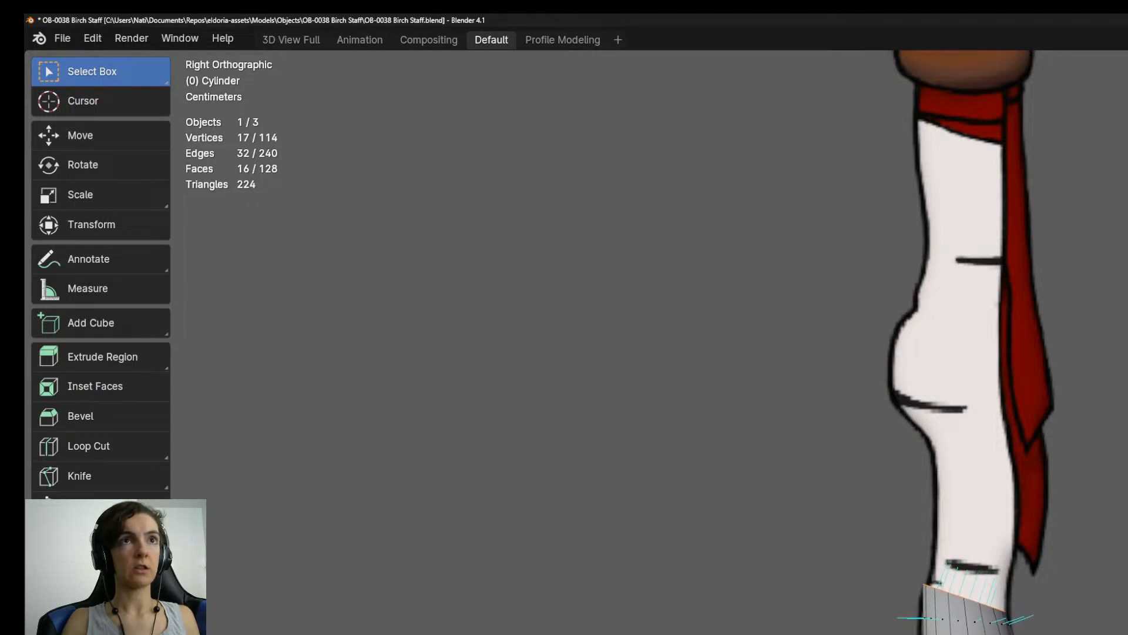
key(e)
key(Return)
key(r)
key(Return)
key(g)
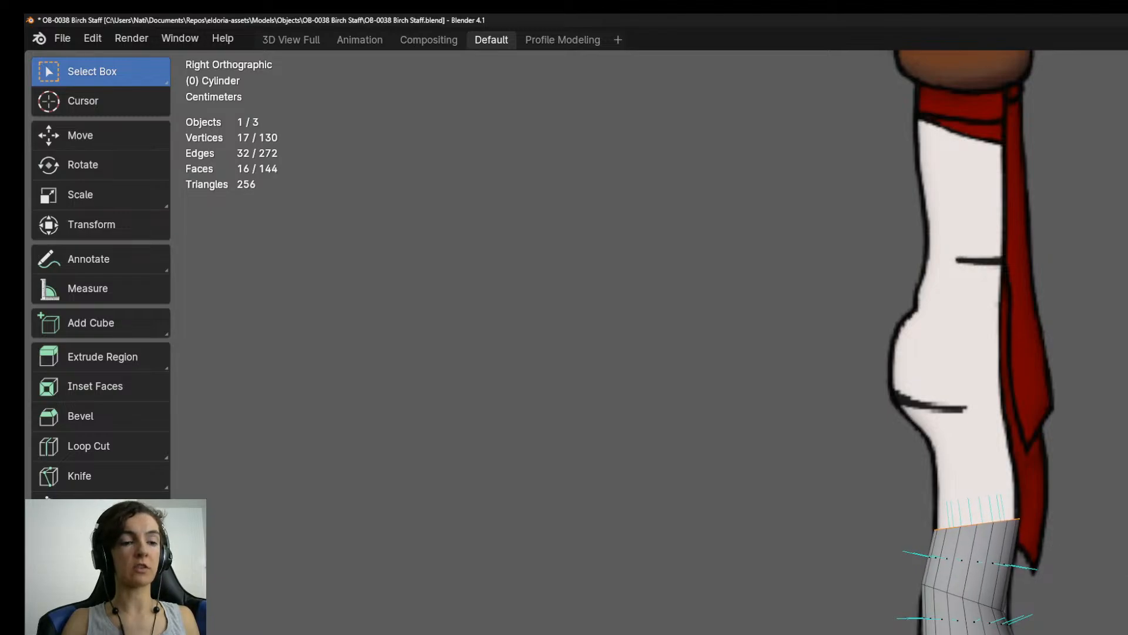
key(Return)
Extrude one segment to just below the bulge, scaling its ring down and shifting it onto the staff's outline.
key(e)
key(Return)
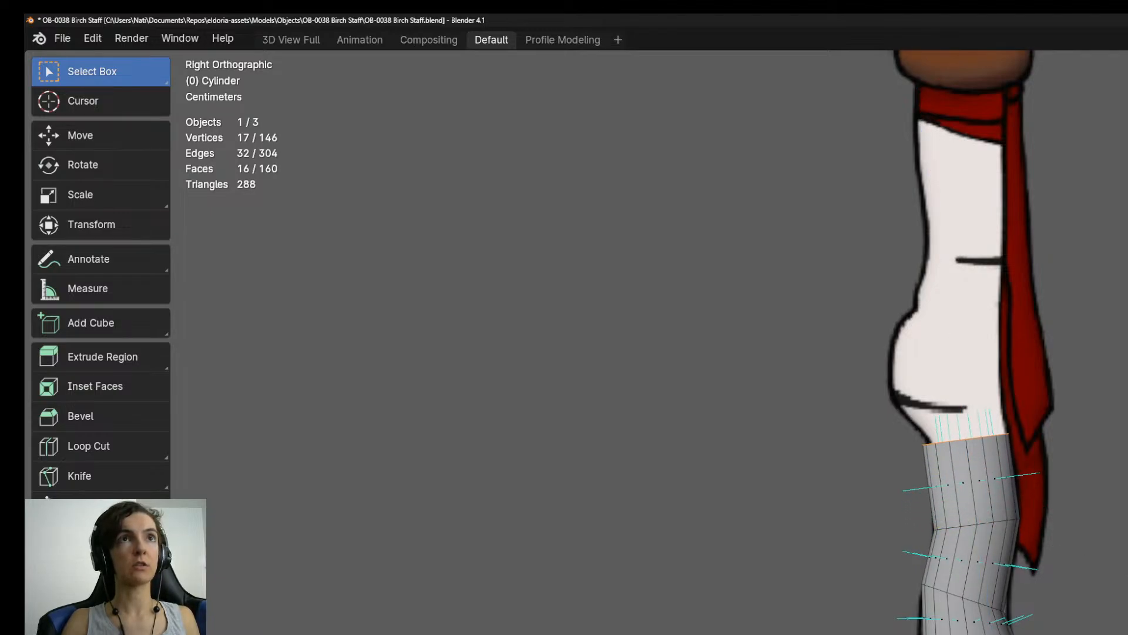
key(s)
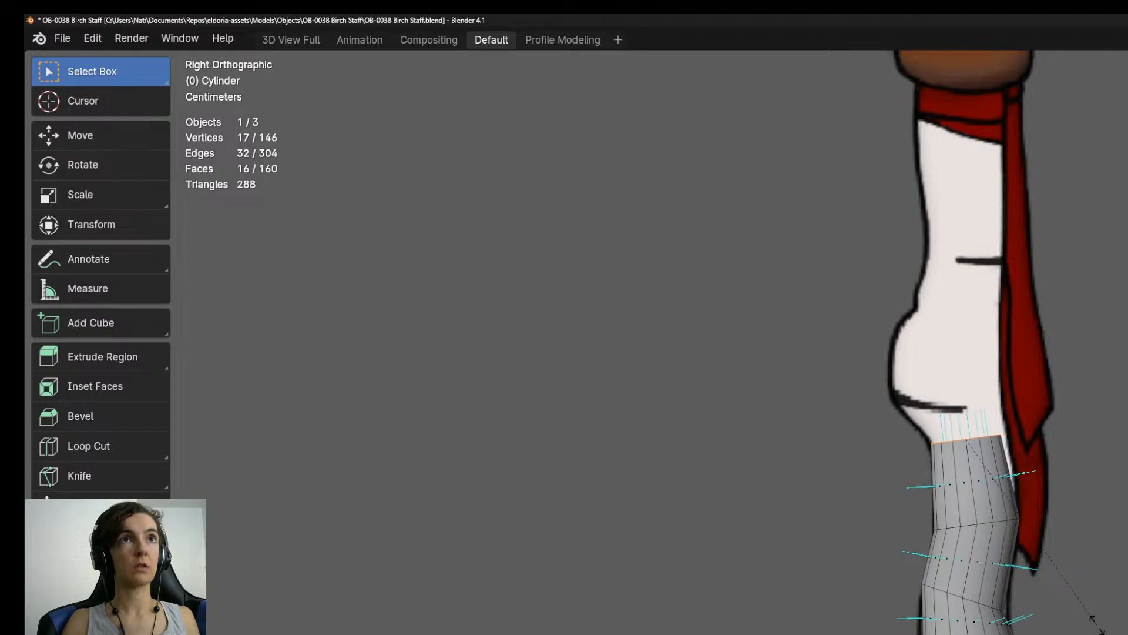
click(1111, 632)
key(g)
click(1118, 633)
Extrude three segments through the bulge, keeping the rings wide and narrowing the uppermost one to the bulge's upper outline.
shift+middle_drag(1102, 562, 1120, 634)
scroll(1120, 634, up, 4)
shift+middle_drag(1116, 531, 1117, 634)
scroll(1117, 634, down, 2)
key(e)
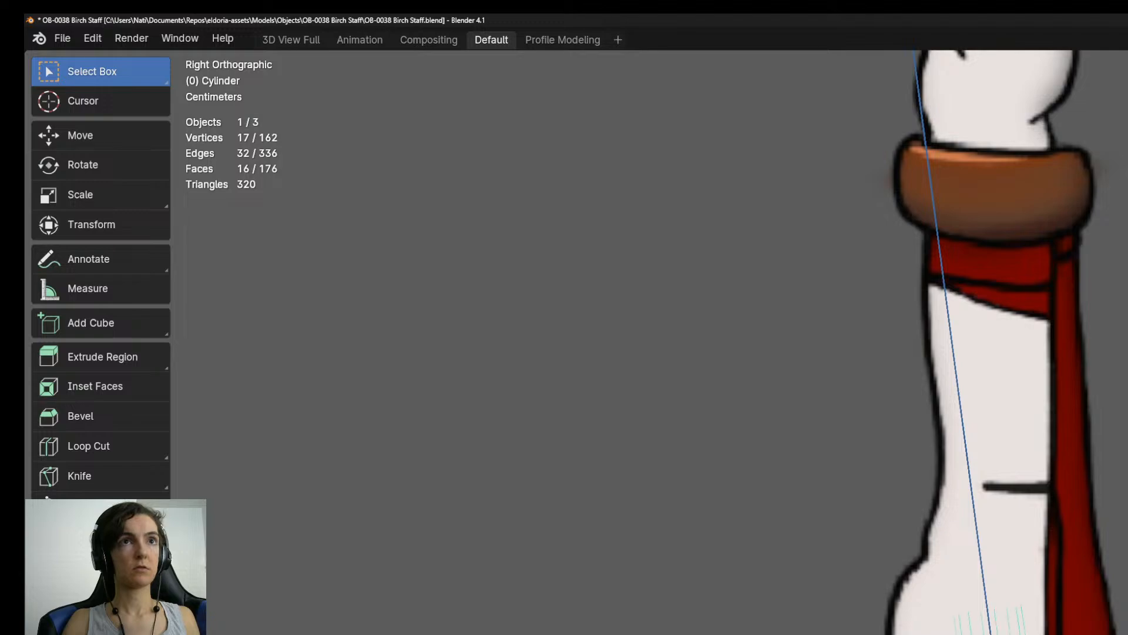
key(Escape)
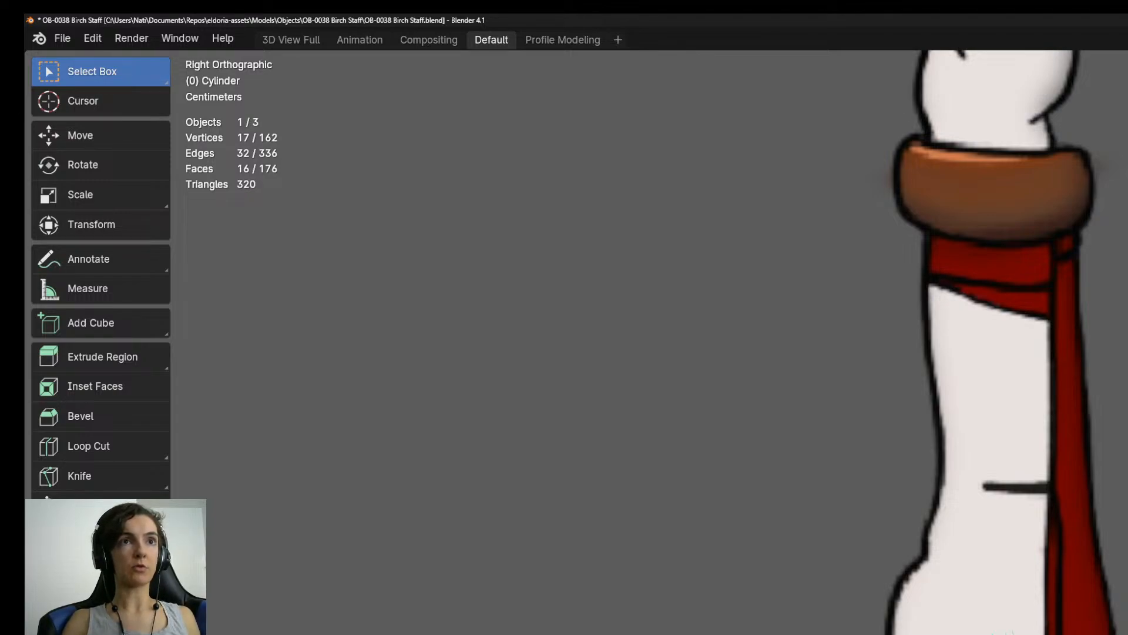
key(e)
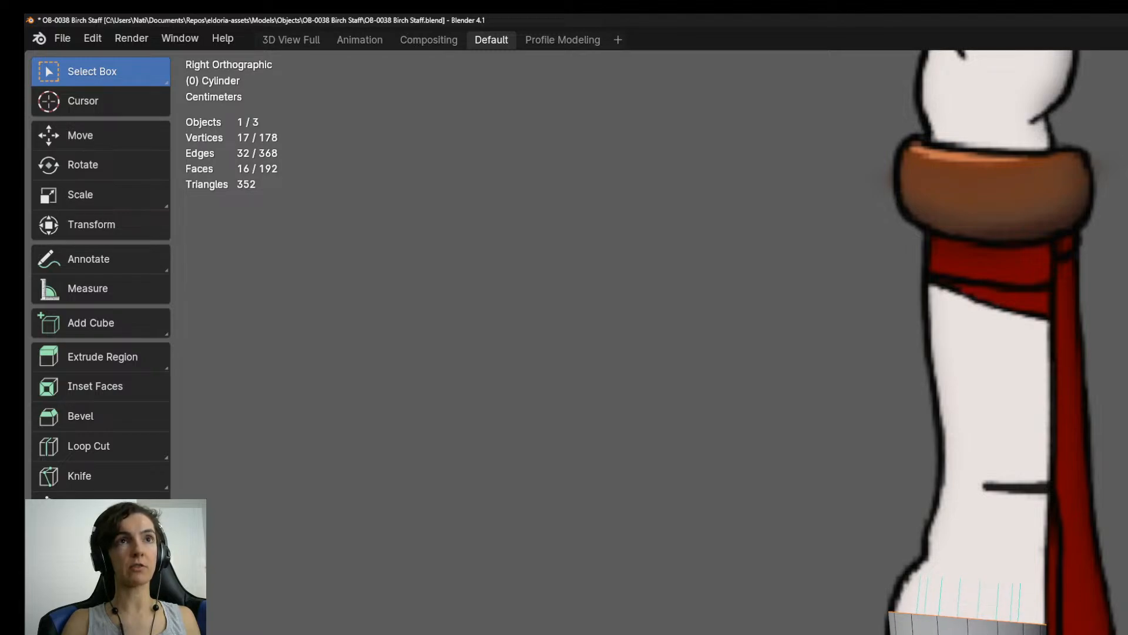
key(e)
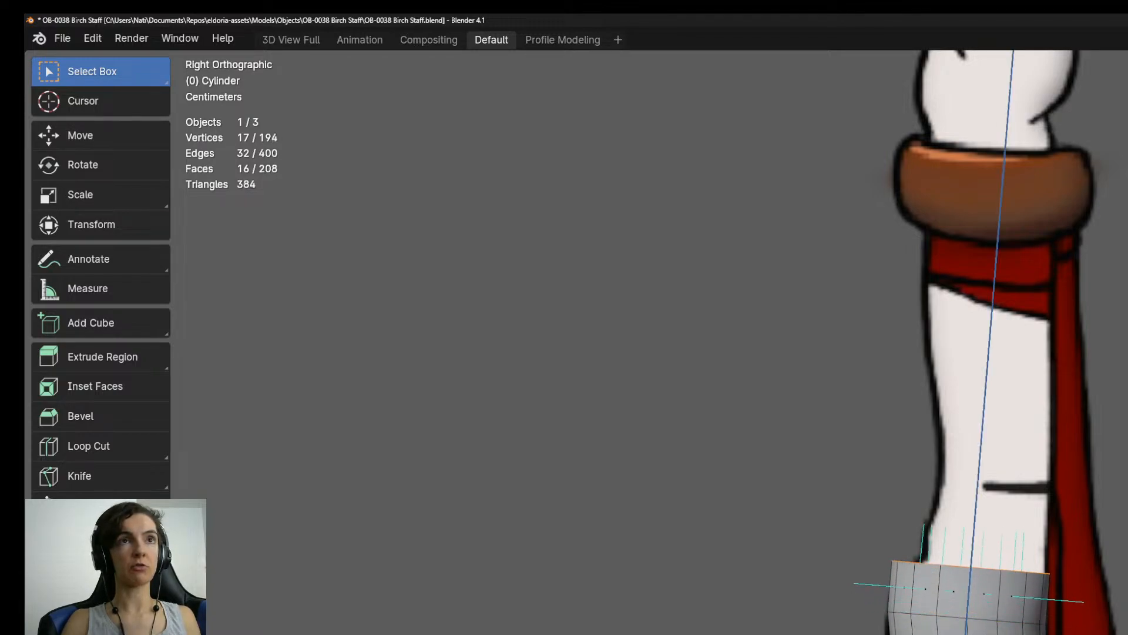
click(1059, 627)
key(s)
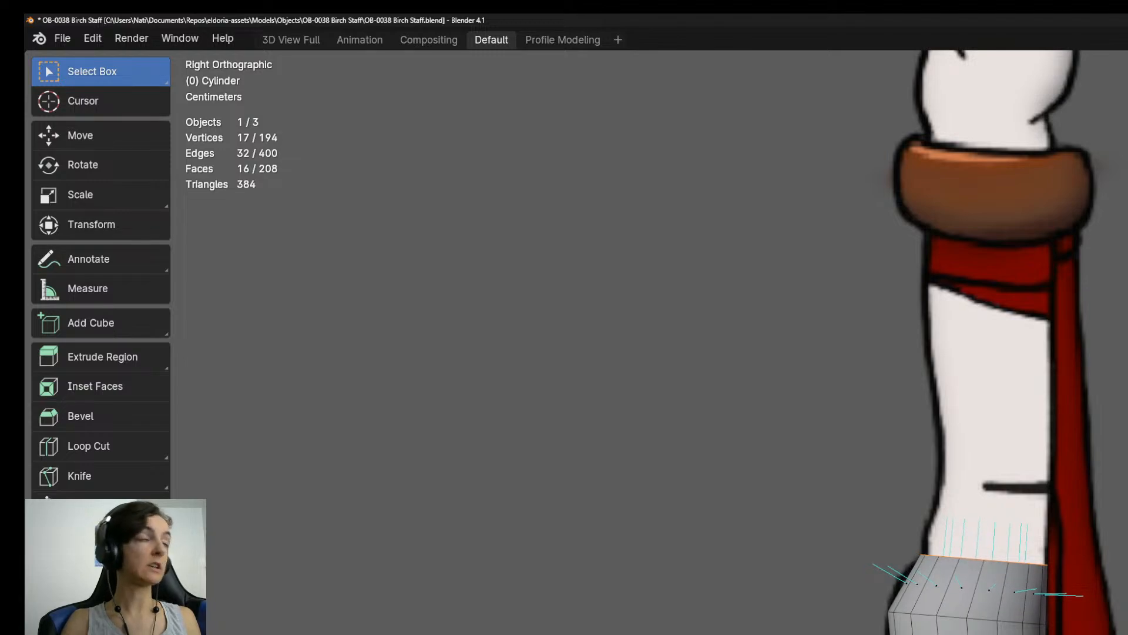
key(Return)
Extrude two segments above the bulge toward the red wrap, scaling and moving the rings to match the staff's outline.
key(e)
key(Return)
key(s)
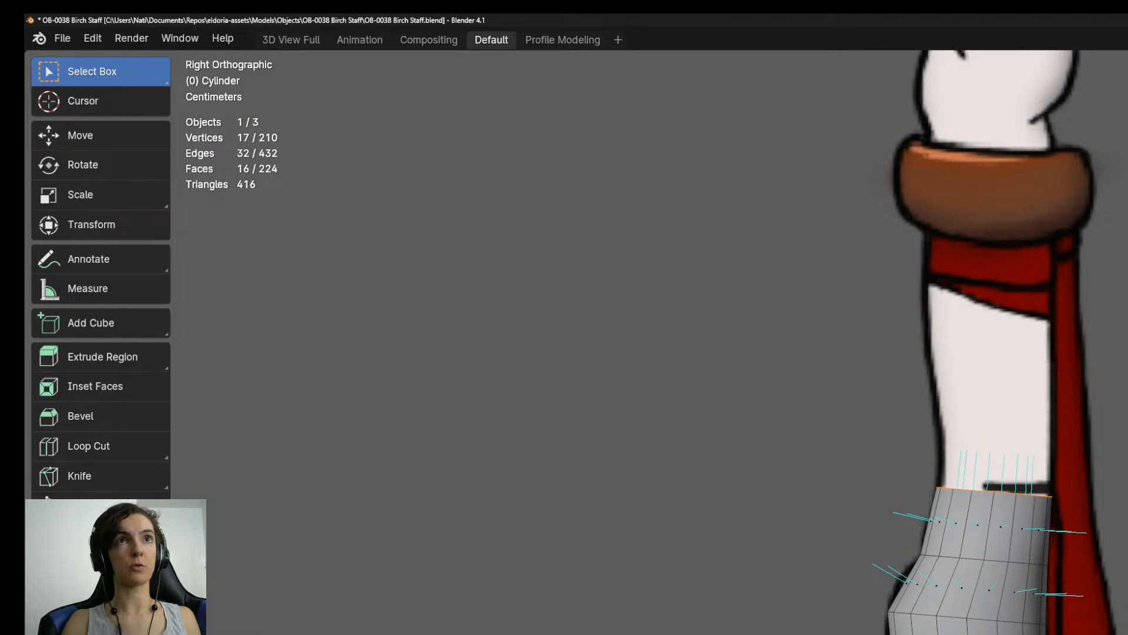
shift+middle_drag(993, 305, 997, 566)
key(e)
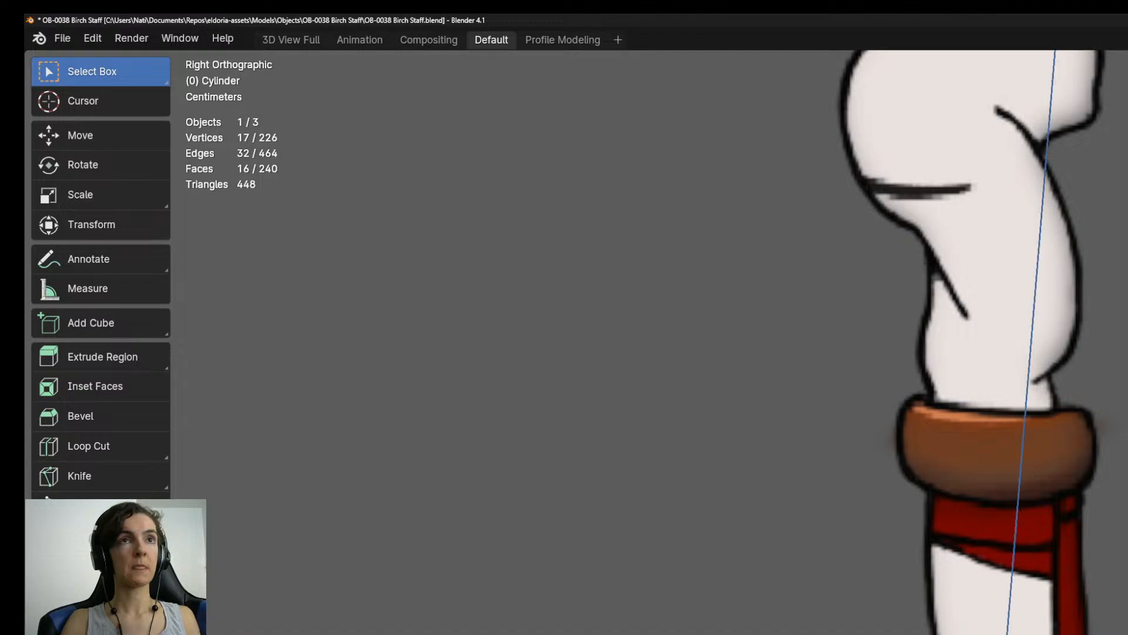
click(1008, 609)
key(g)
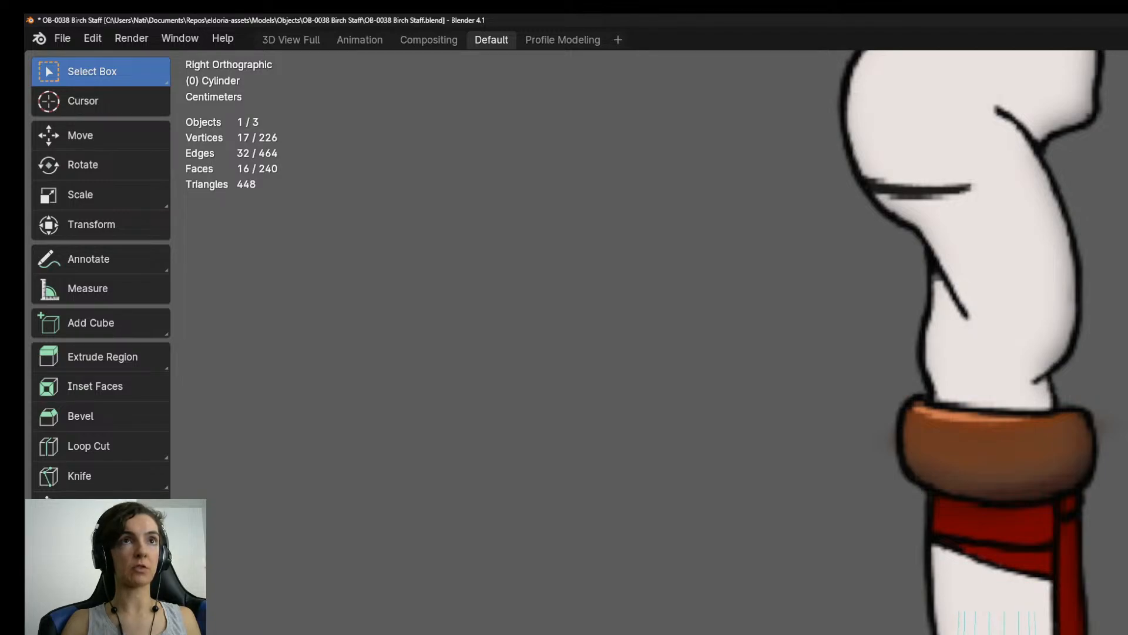
Extrude three more segments up the staff along the red-wrapped section and brown band, following the outline toward the round knob.
key(e)
click(1002, 565)
shift+middle_drag(1002, 412, 1030, 583)
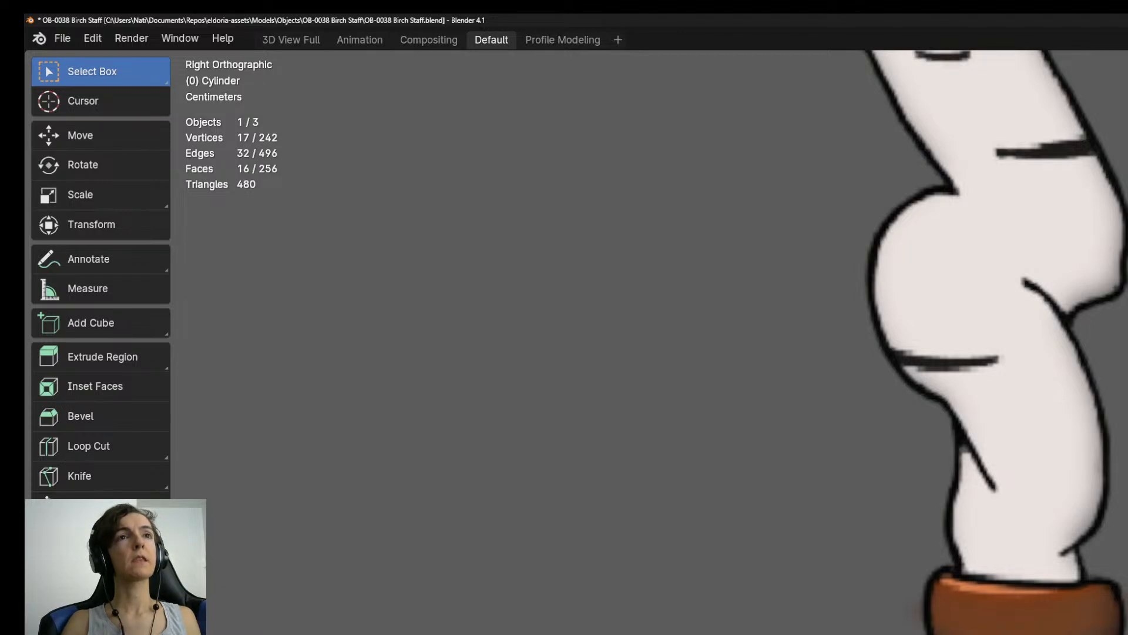
key(e)
click(1027, 470)
shift+middle_drag(1027, 471, 1030, 588)
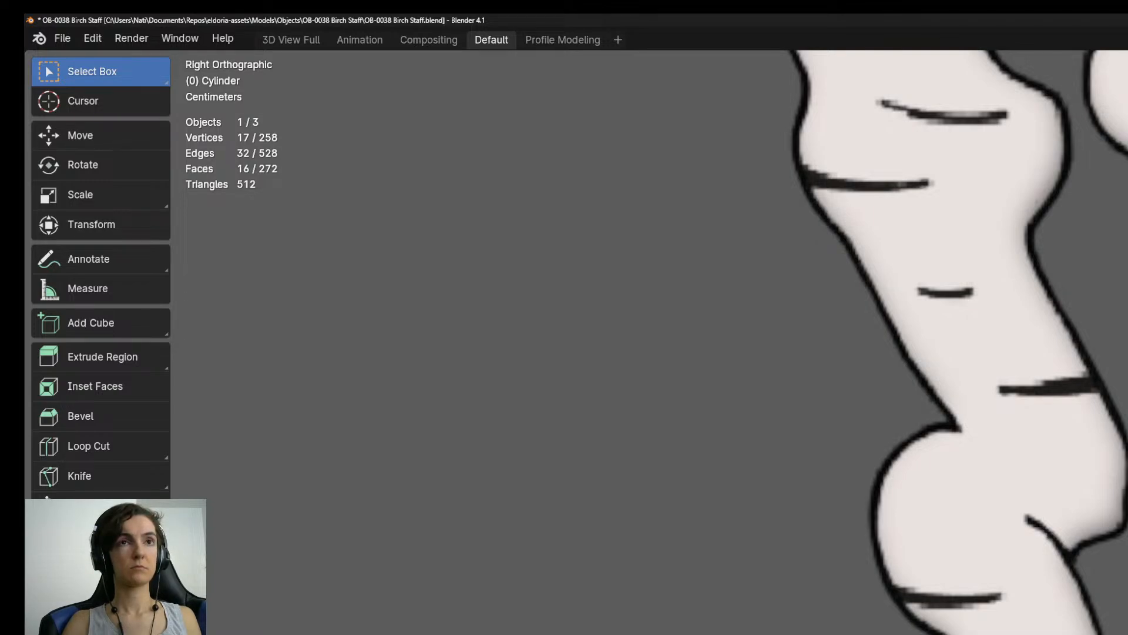
shift+middle_drag(963, 294, 981, 404)
key(e)
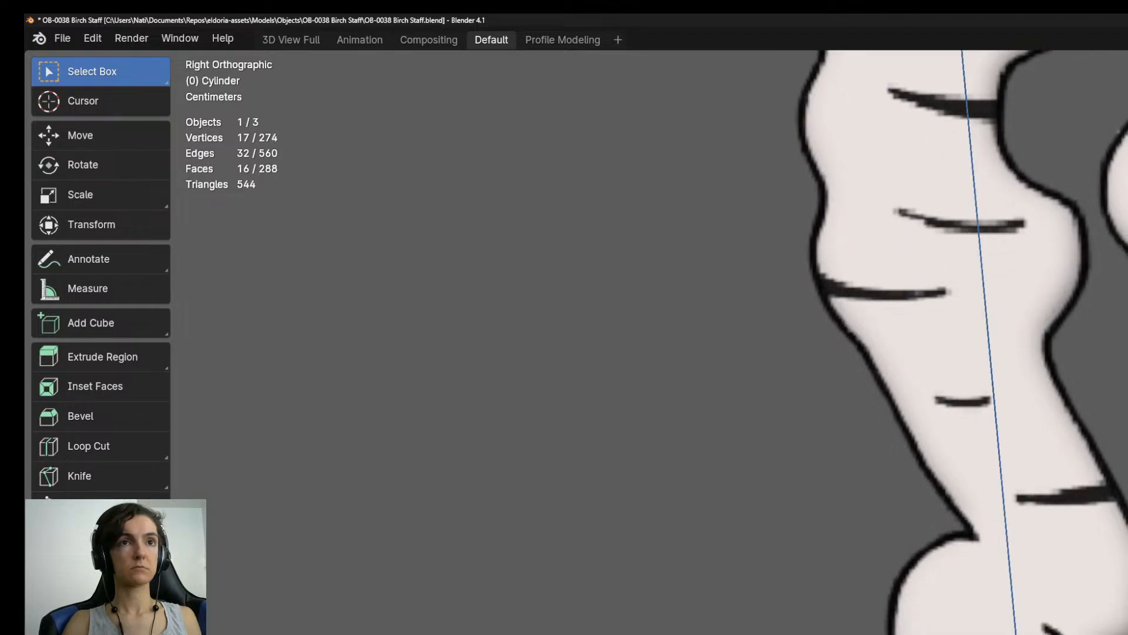
key(Return)
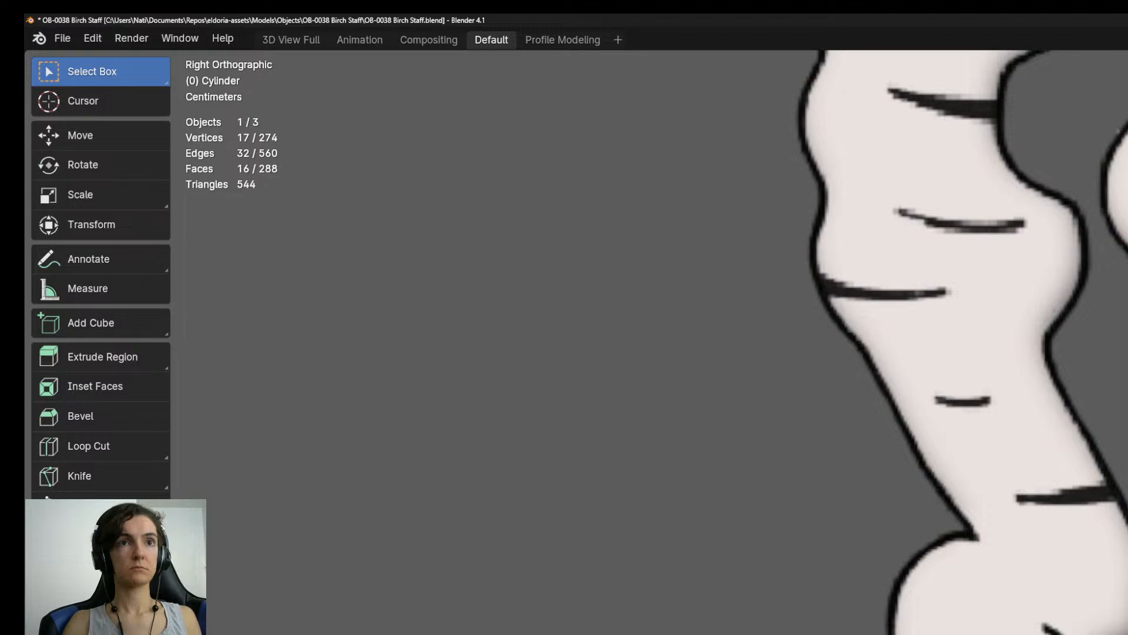
alt+shift+click(1105, 411)
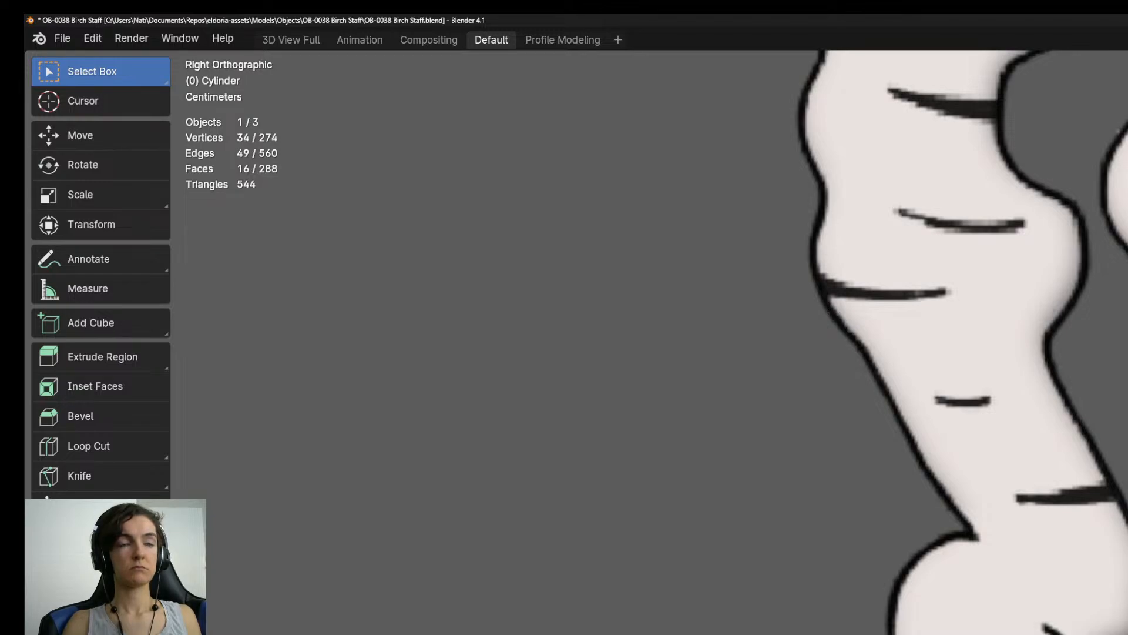
alt+click(1105, 411)
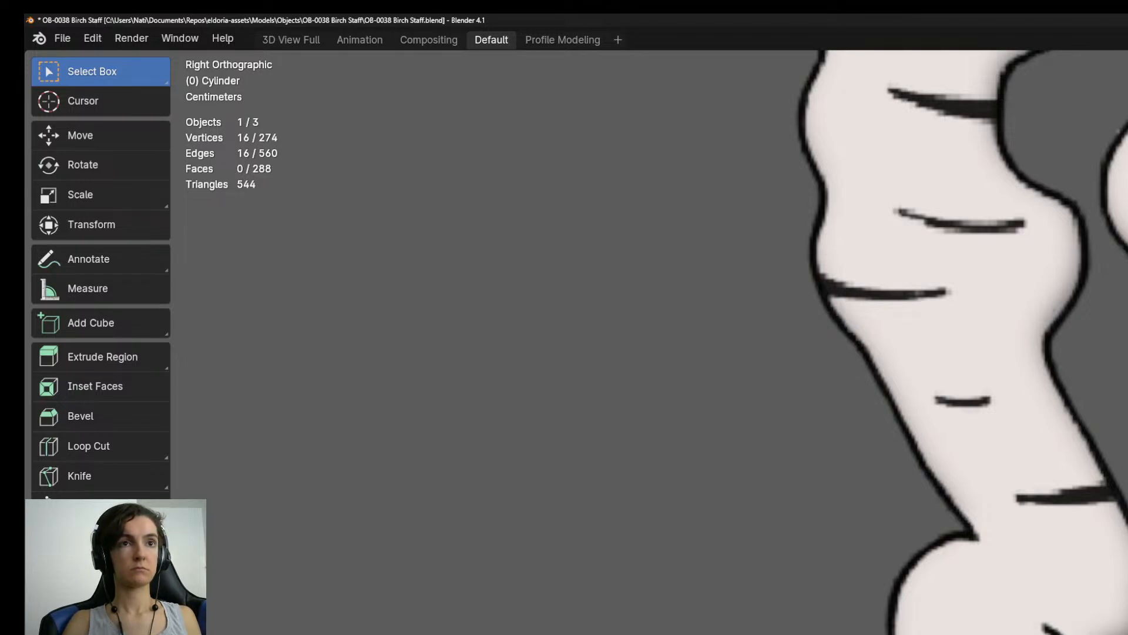
middle_drag(1105, 411, 1005, 437)
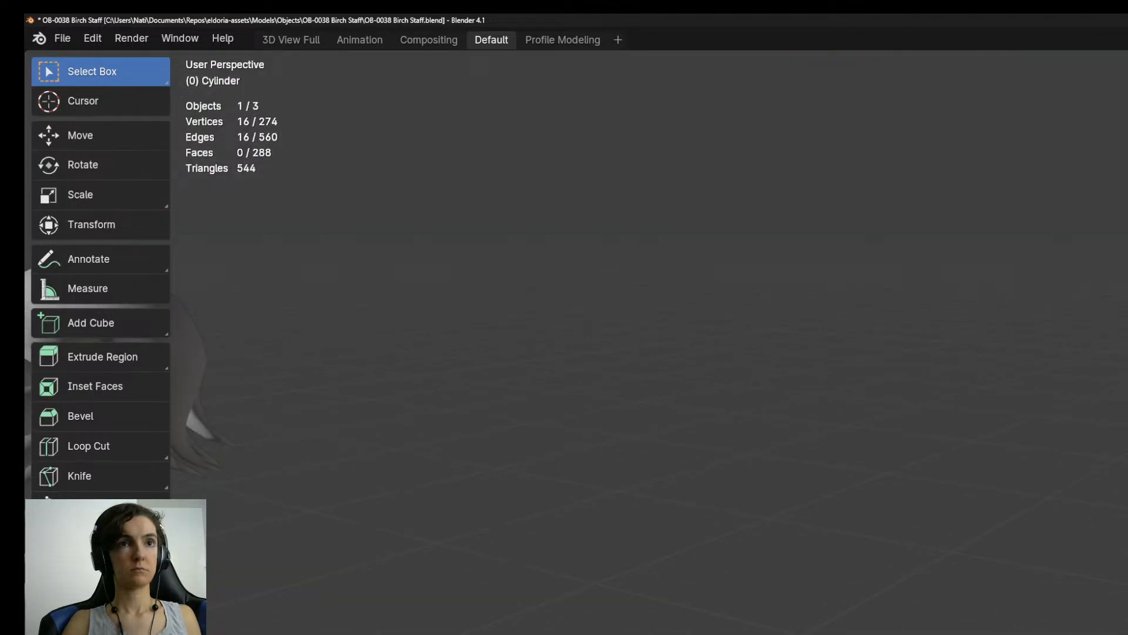
key(alt+a)
alt+click(1105, 412)
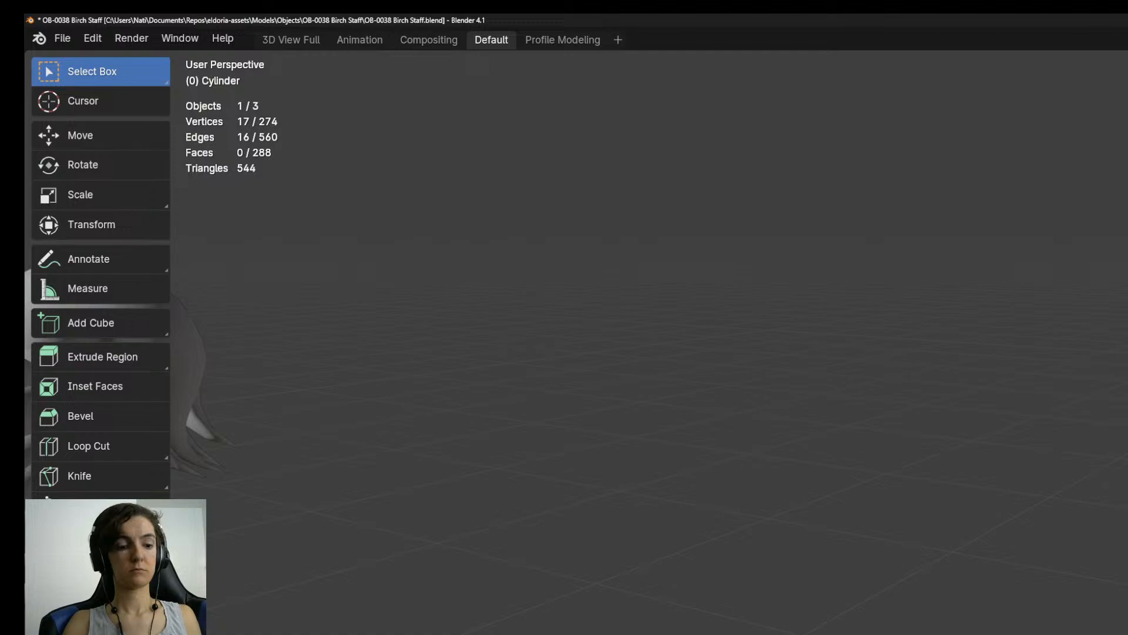
key(alt+a)
key(ctrl+z)
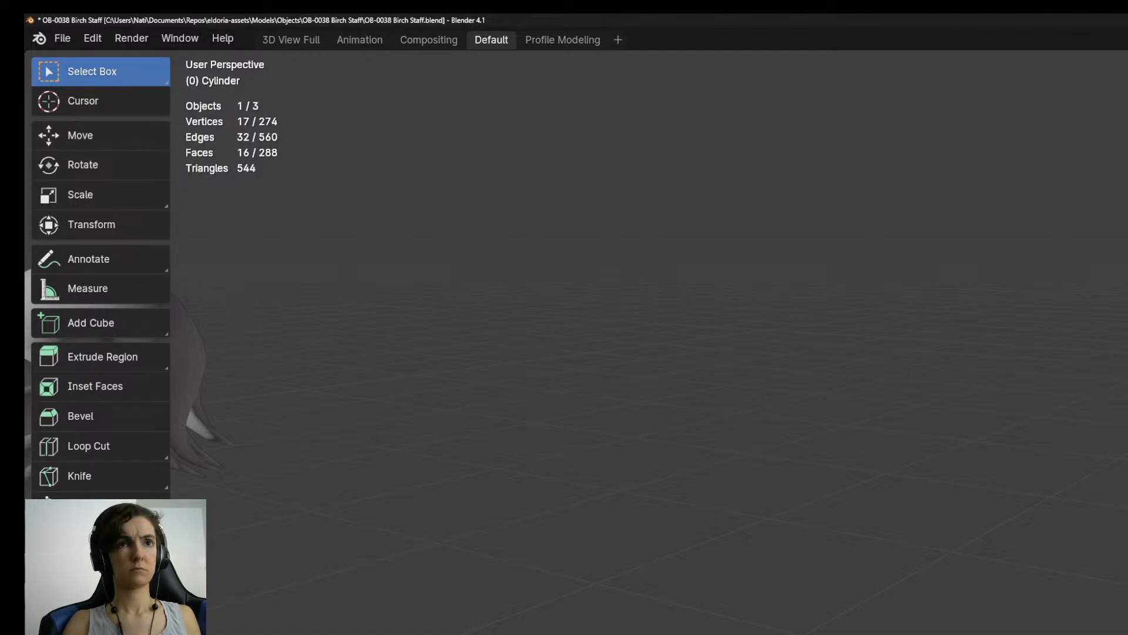
Return to the right orthographic view and extrude three segments up the staff into the lower part of the round knob.
key(KP_3)
scroll(958, 353, down, 1)
shift+middle_drag(958, 352, 953, 312)
scroll(953, 312, up, 2)
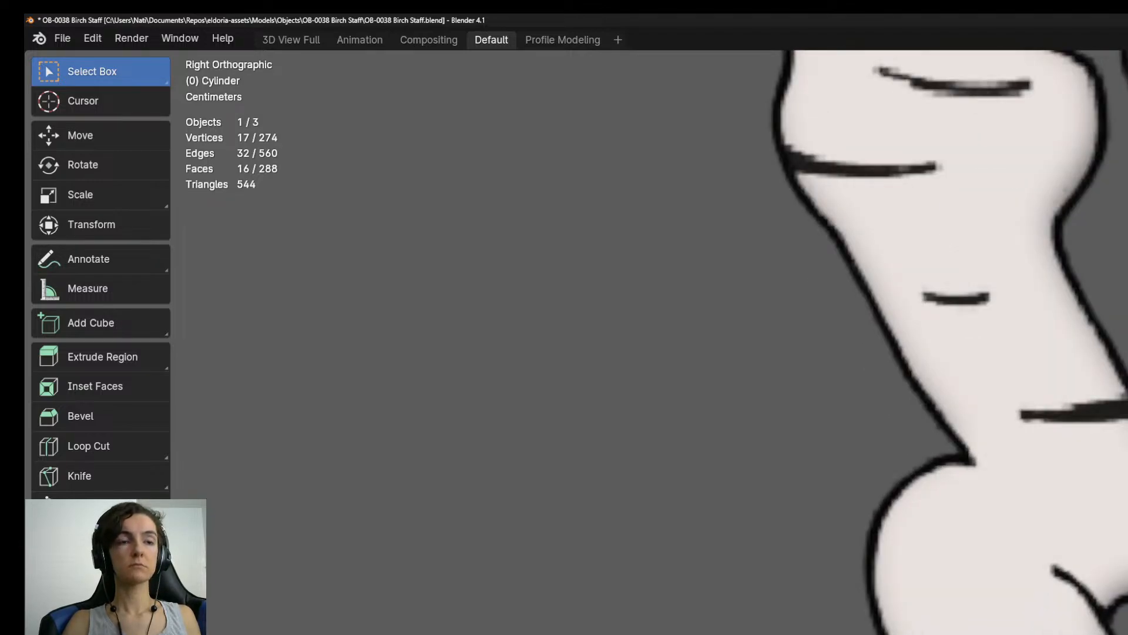
key(e)
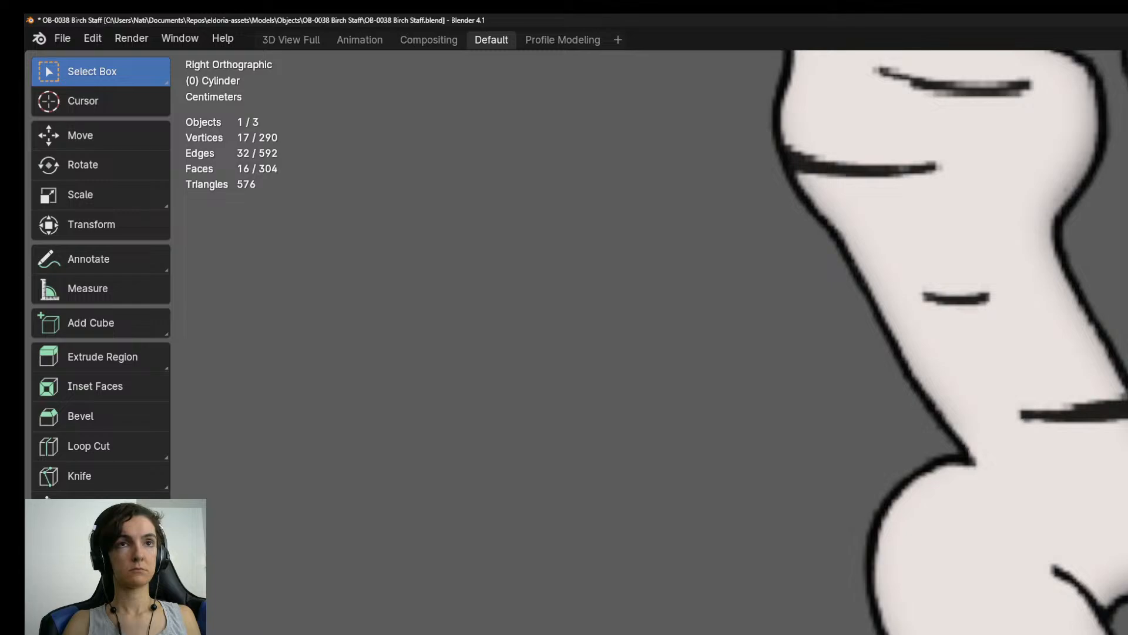
key(e)
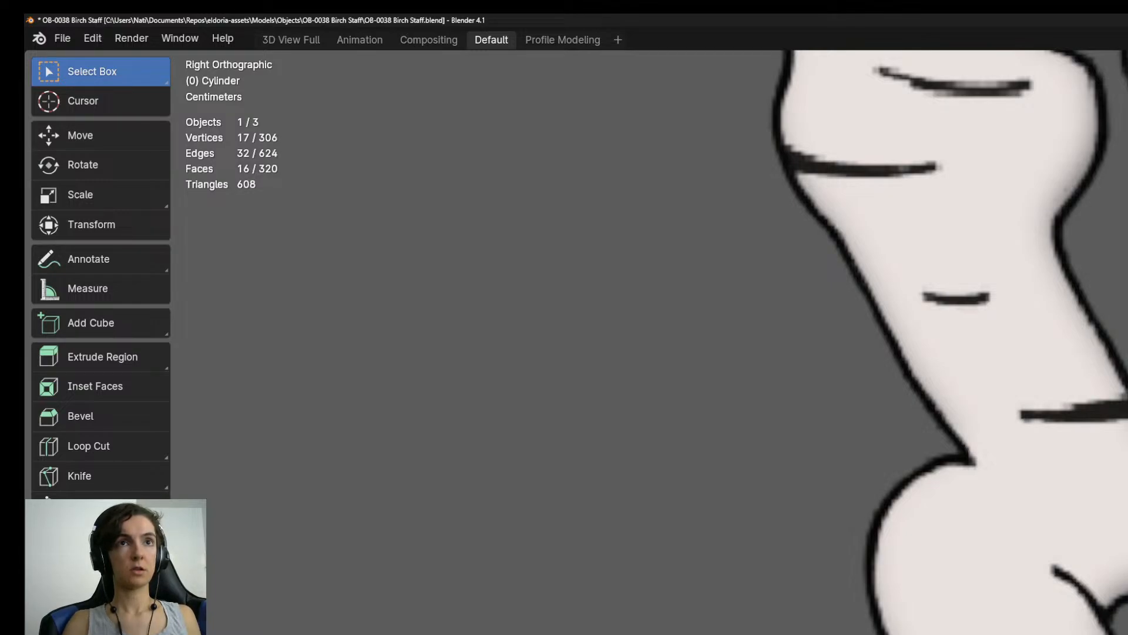
key(ctrl+z)
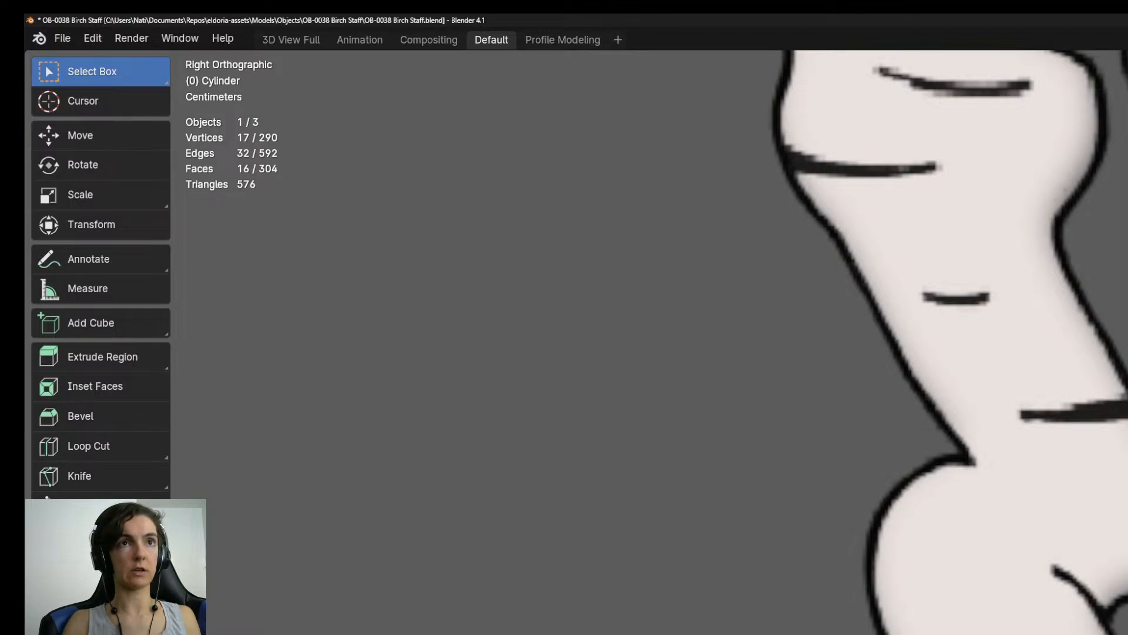
key(e)
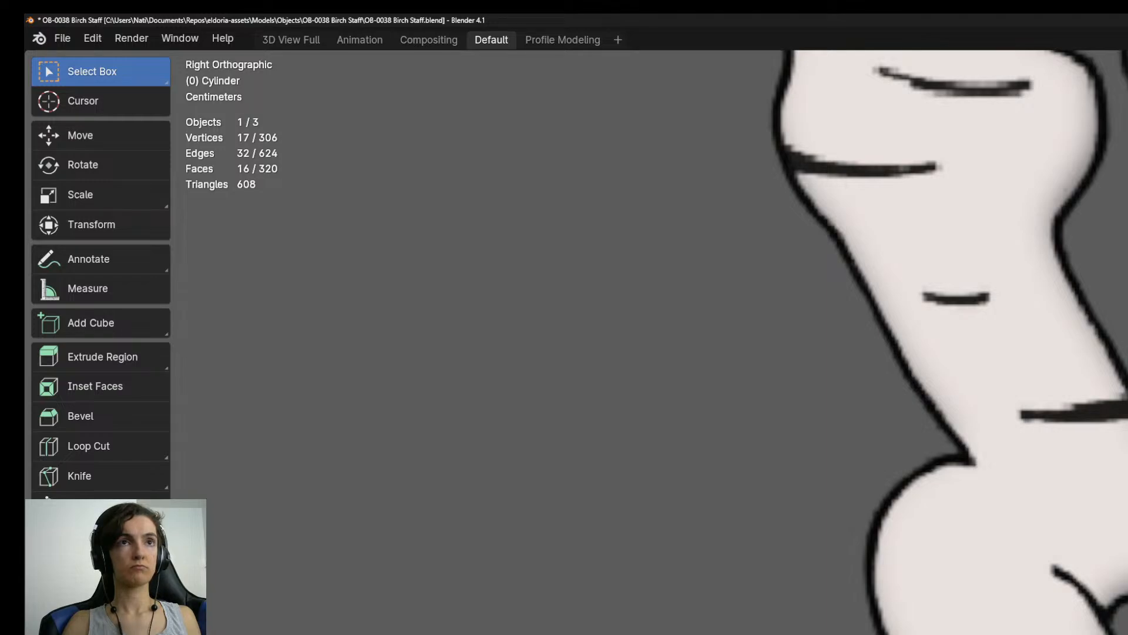
key(e)
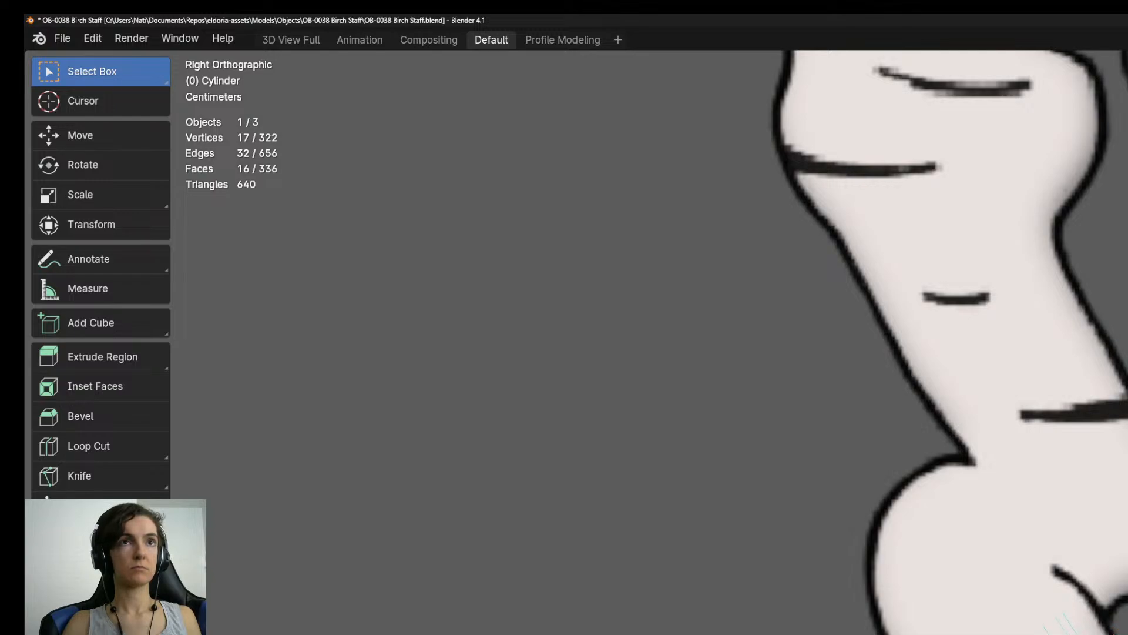
Extrude two more segments through the round knob, keeping the rings on its outline.
shift+middle_drag(957, 298, 1039, 464)
key(e)
key(Return)
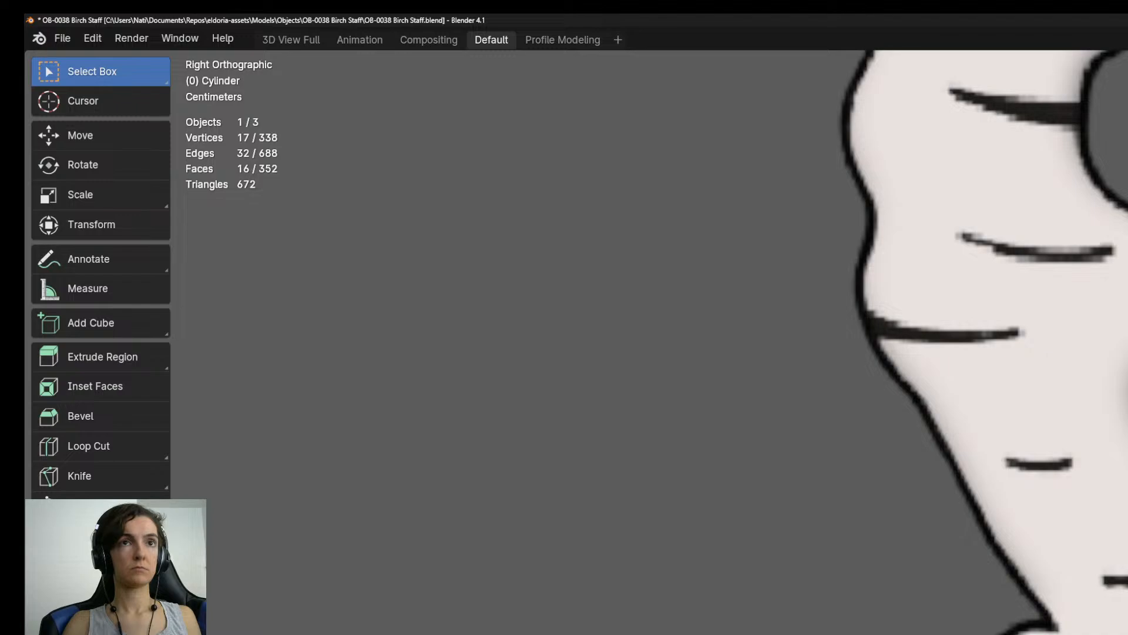
key(e)
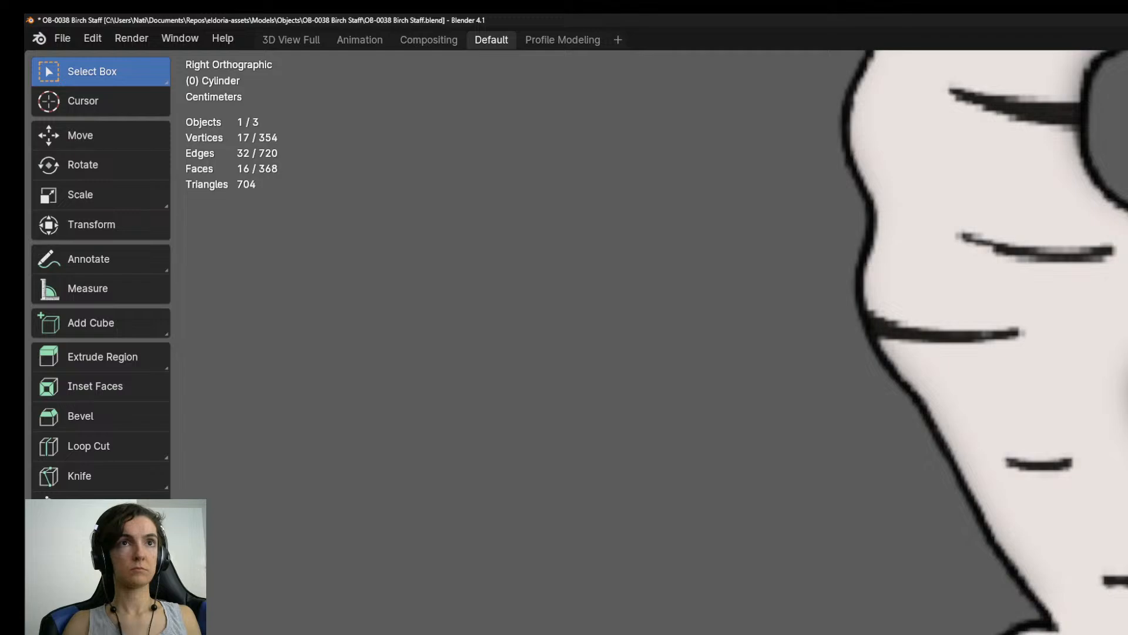
key(e)
key(Return)
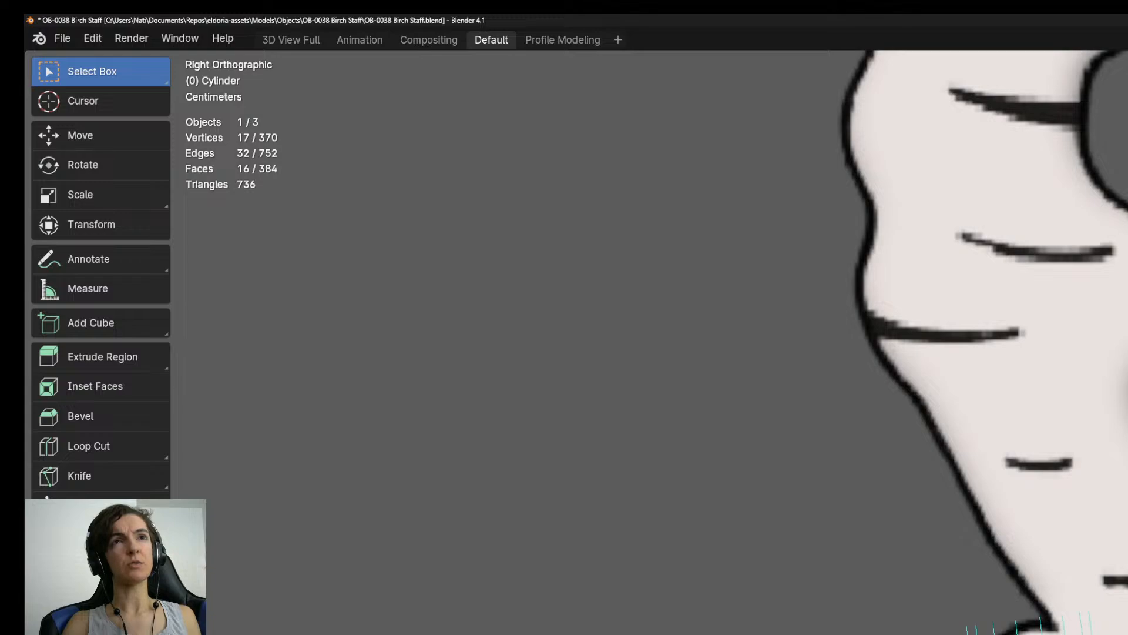
scroll(959, 629, down, 5)
scroll(959, 629, up, 3)
scroll(959, 628, down, 5)
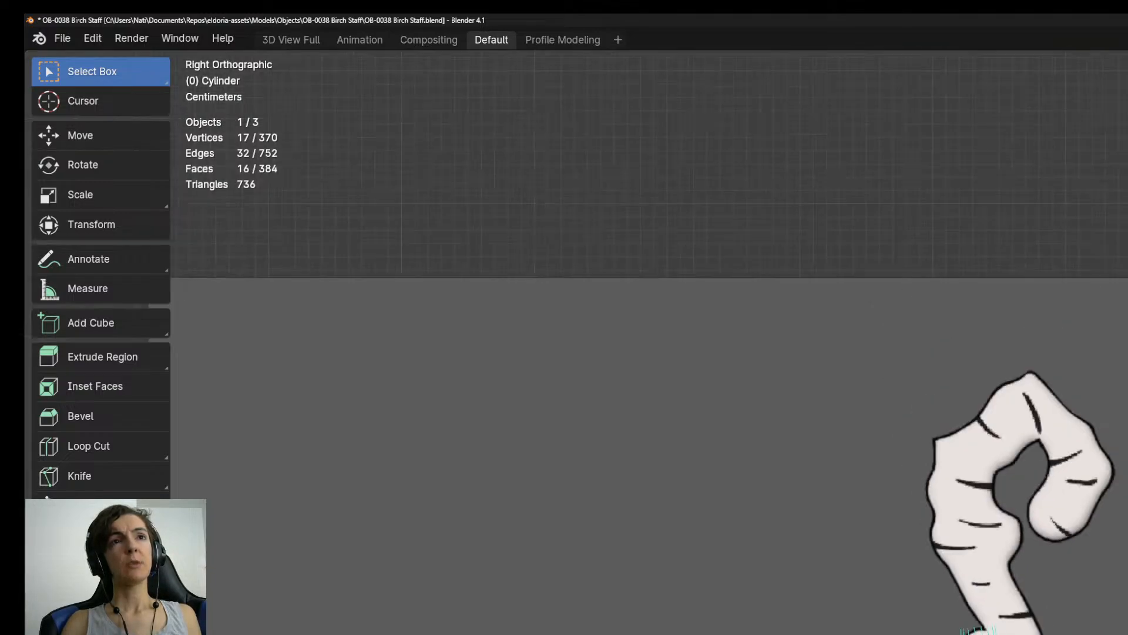
scroll(967, 630, down, 4)
scroll(967, 629, up, 8)
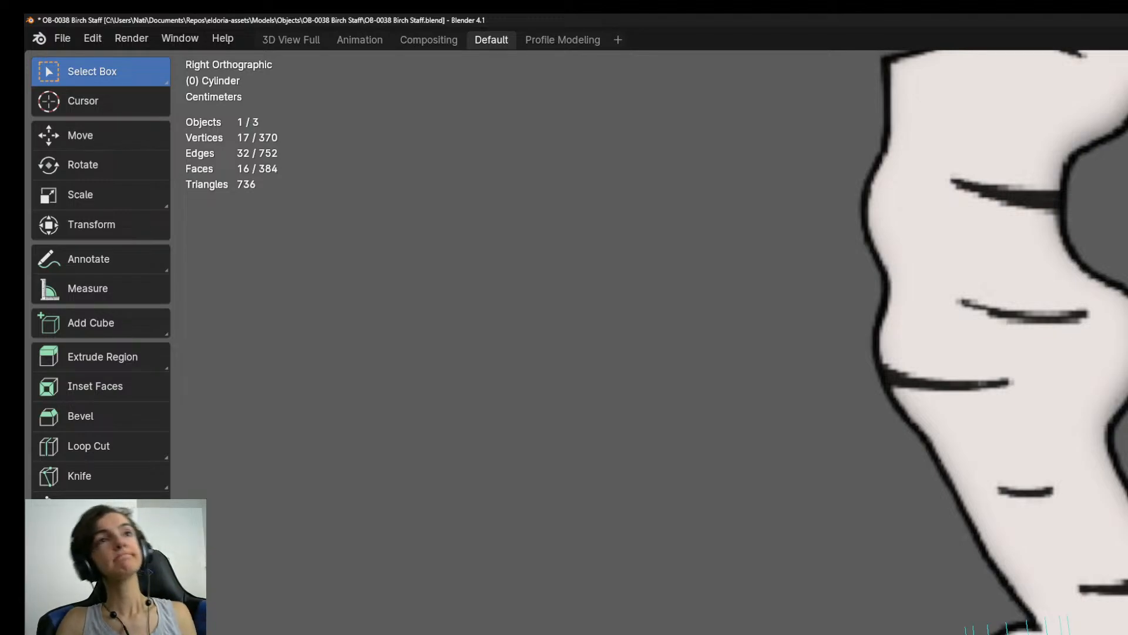
key(ctrl+z)
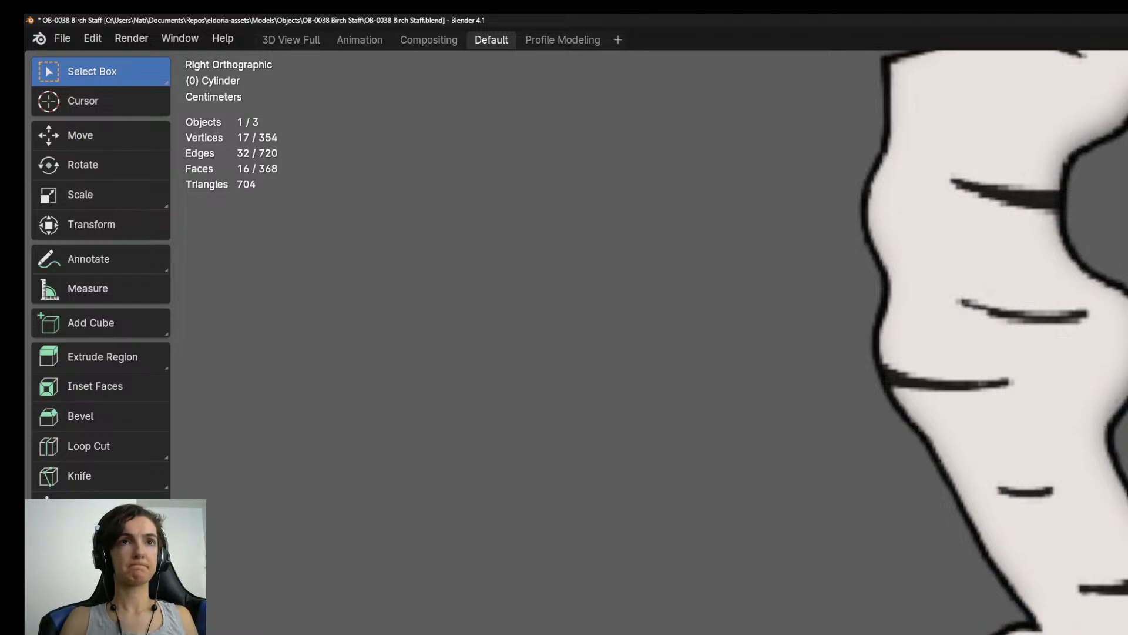
key(ctrl+z)
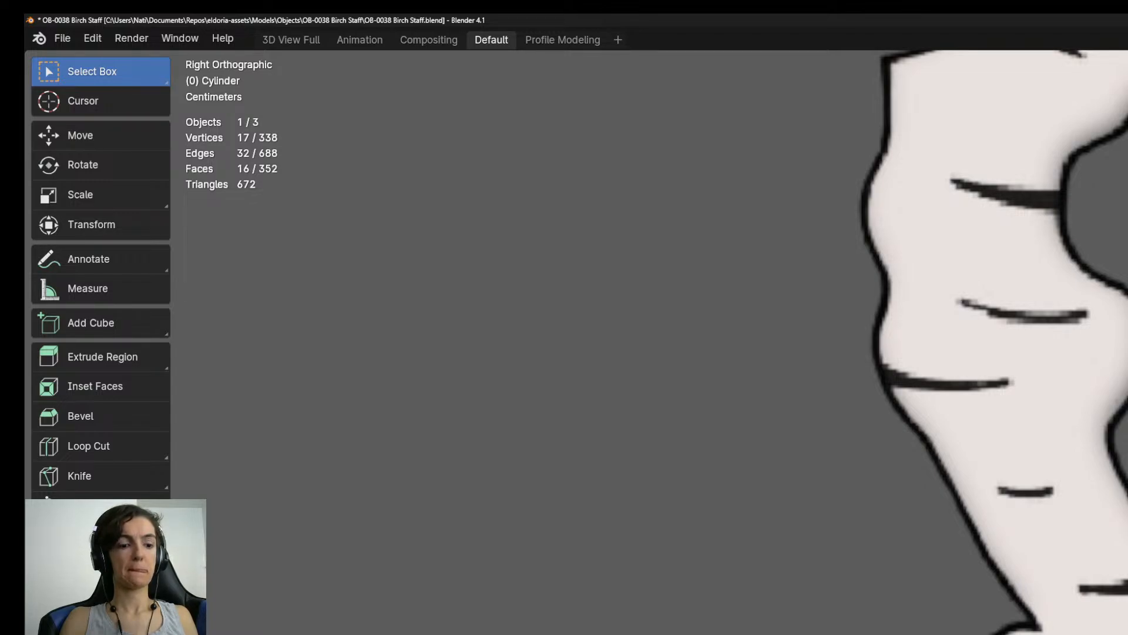
key(ctrl+shift+z)
key(Escape)
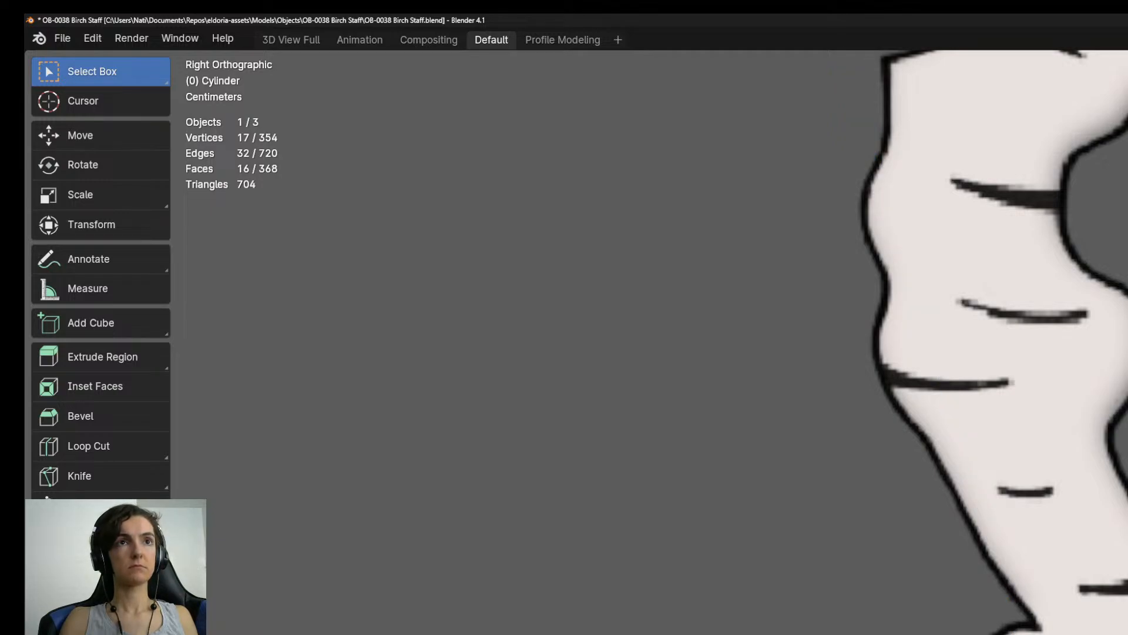
Extrude one segment at the top of the round knob and move its ring toward the crease where the staff leans.
key(e)
key(Escape)
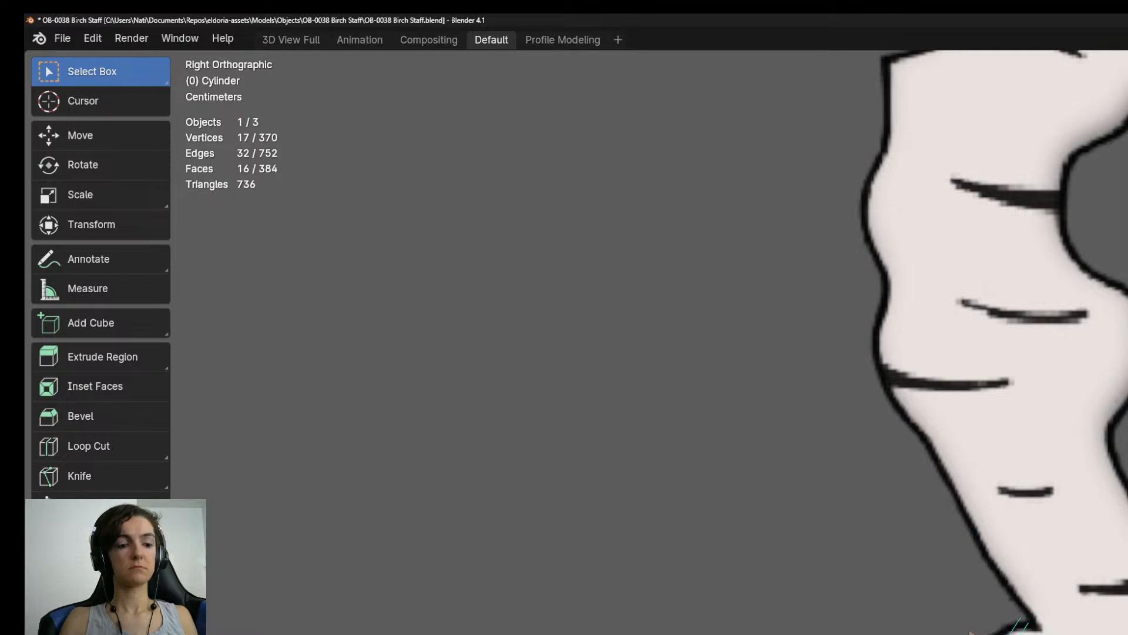
key(ctrl+x)
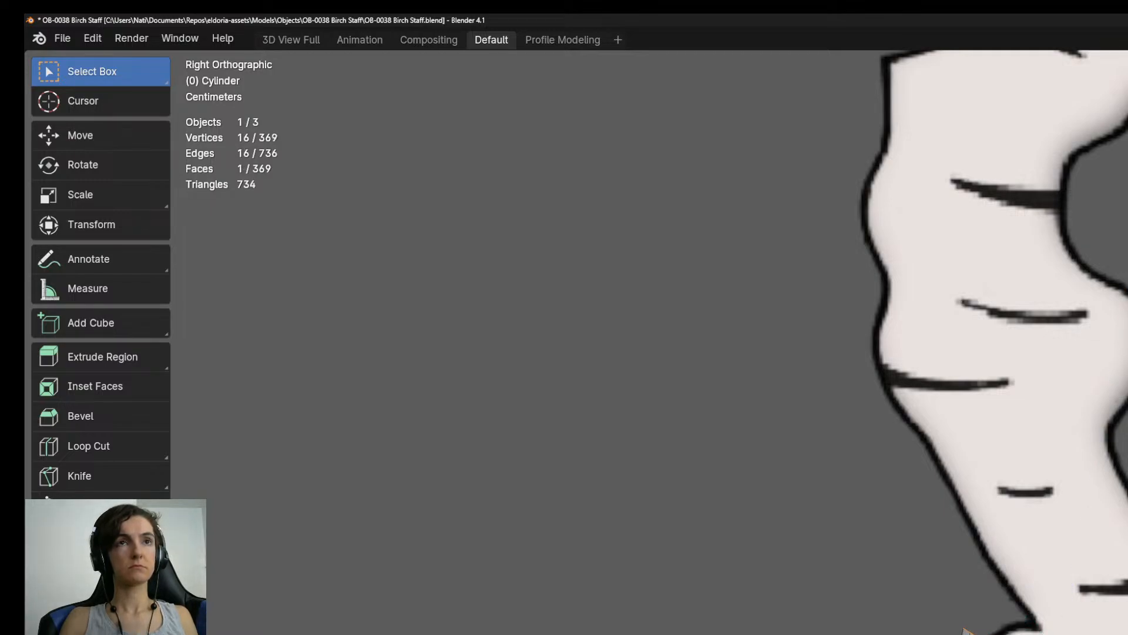
key(ctrl+z)
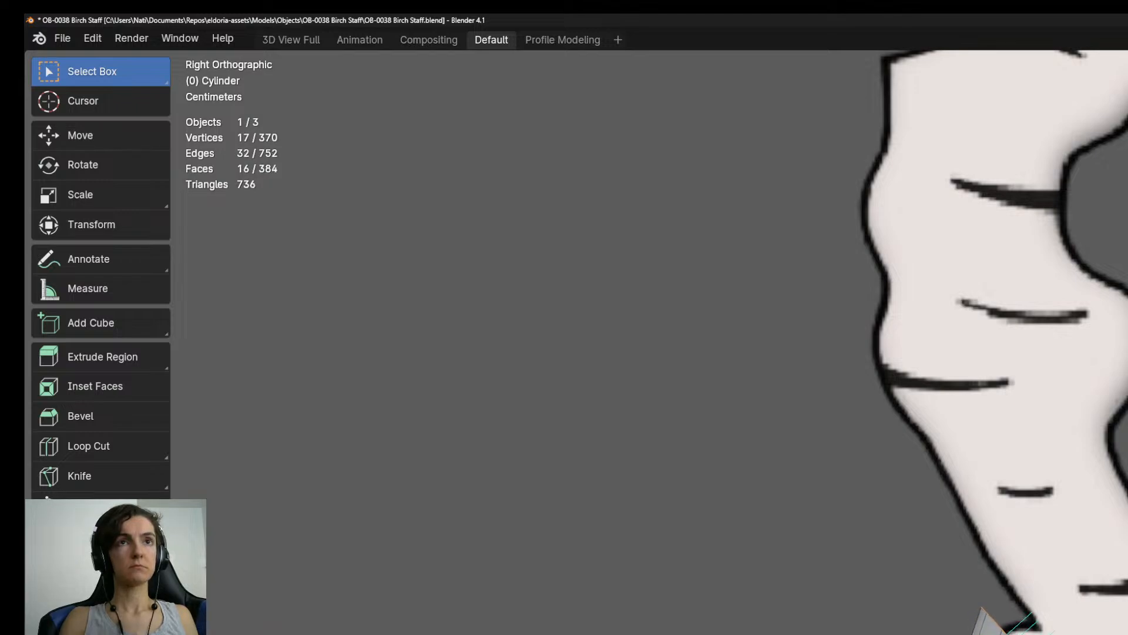
key(g)
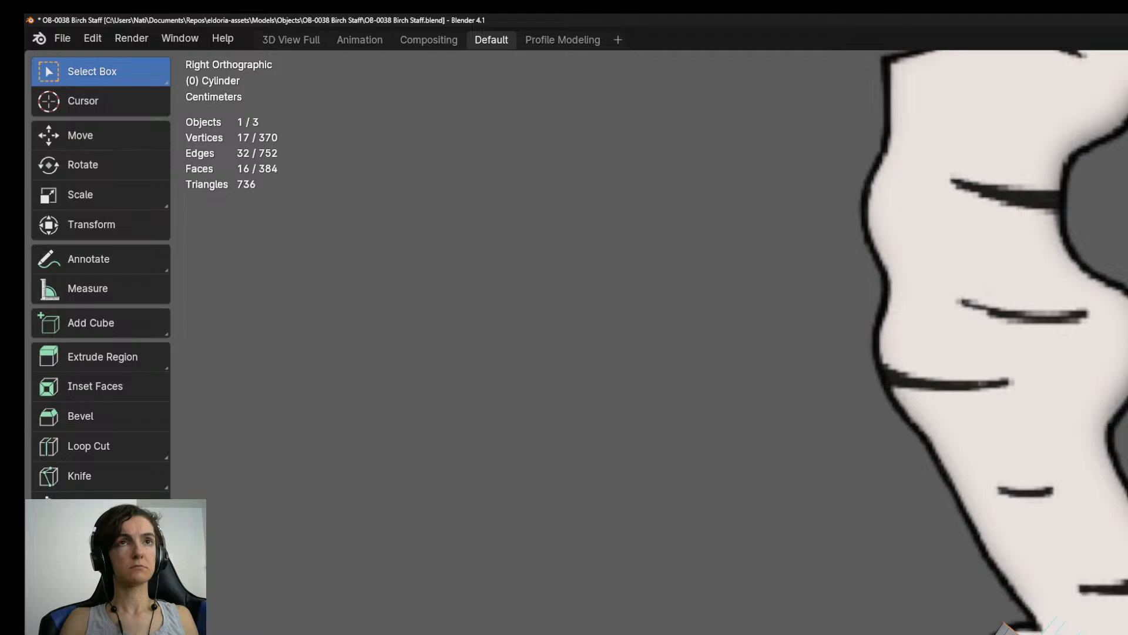
Extrude four segments from the crease above the knob, fanning the rings around it and continuing up the slanted section.
key(e)
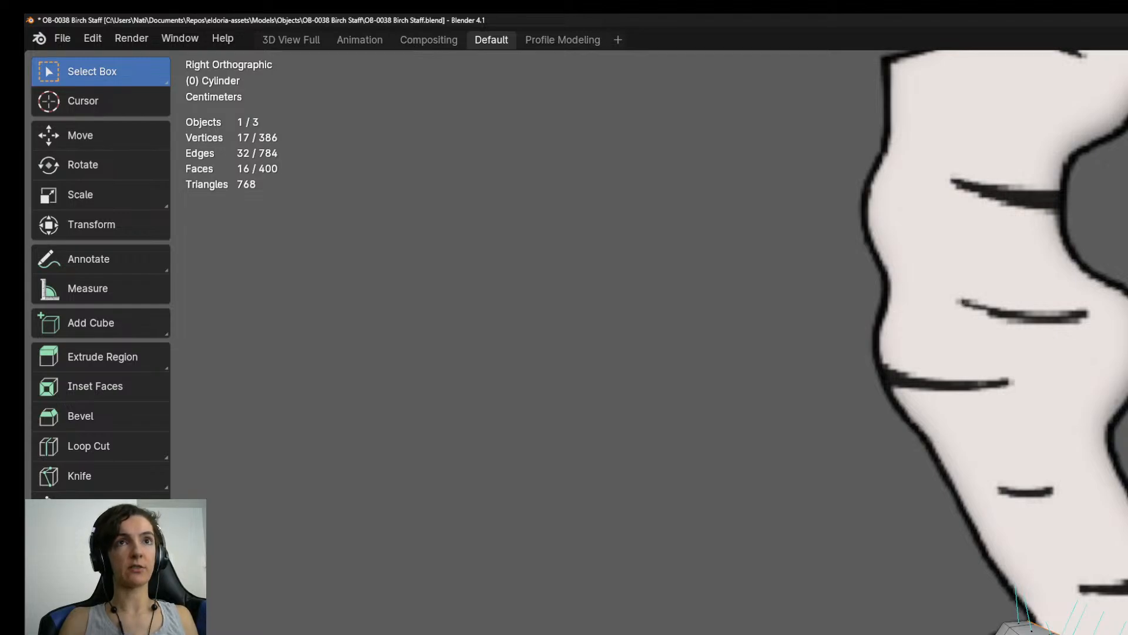
key(e)
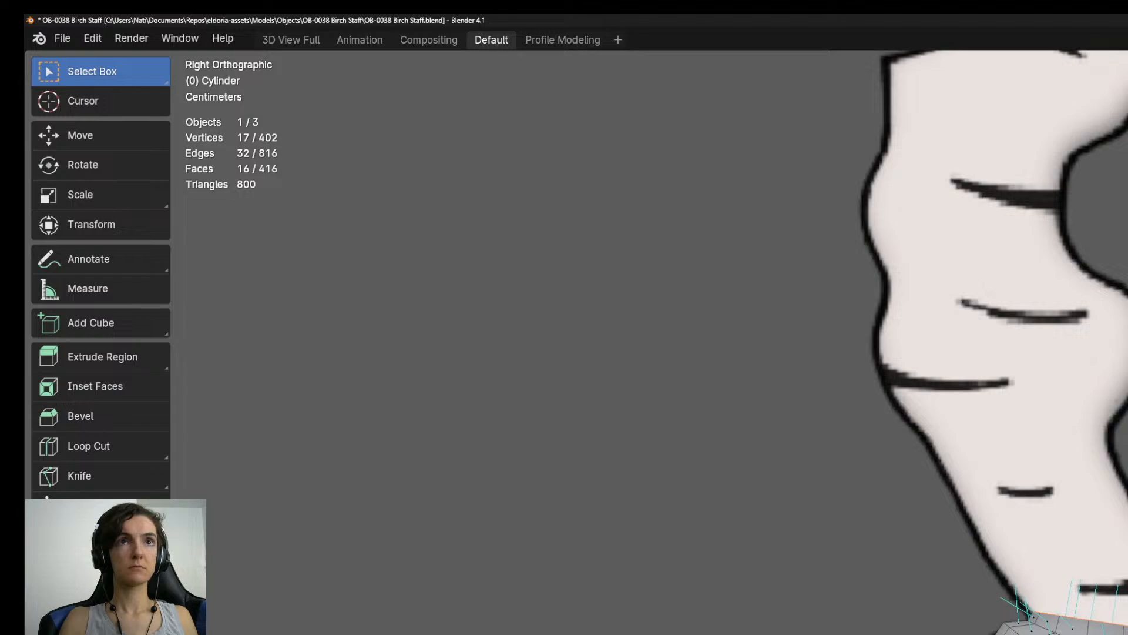
key(e)
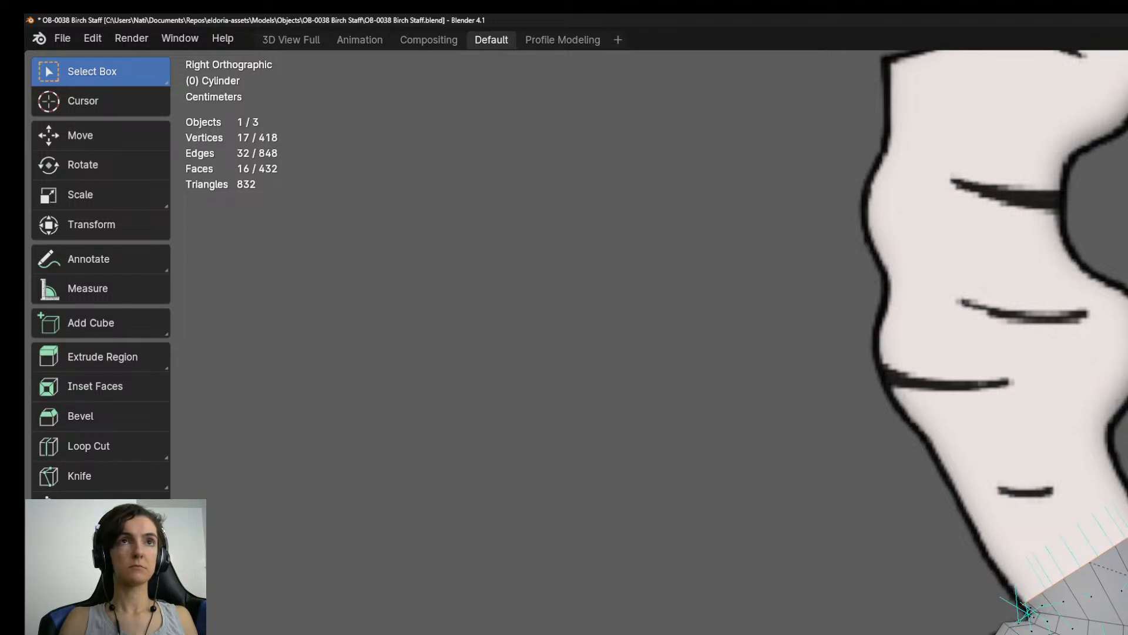
shift+middle_drag(999, 352, 1084, 556)
key(e)
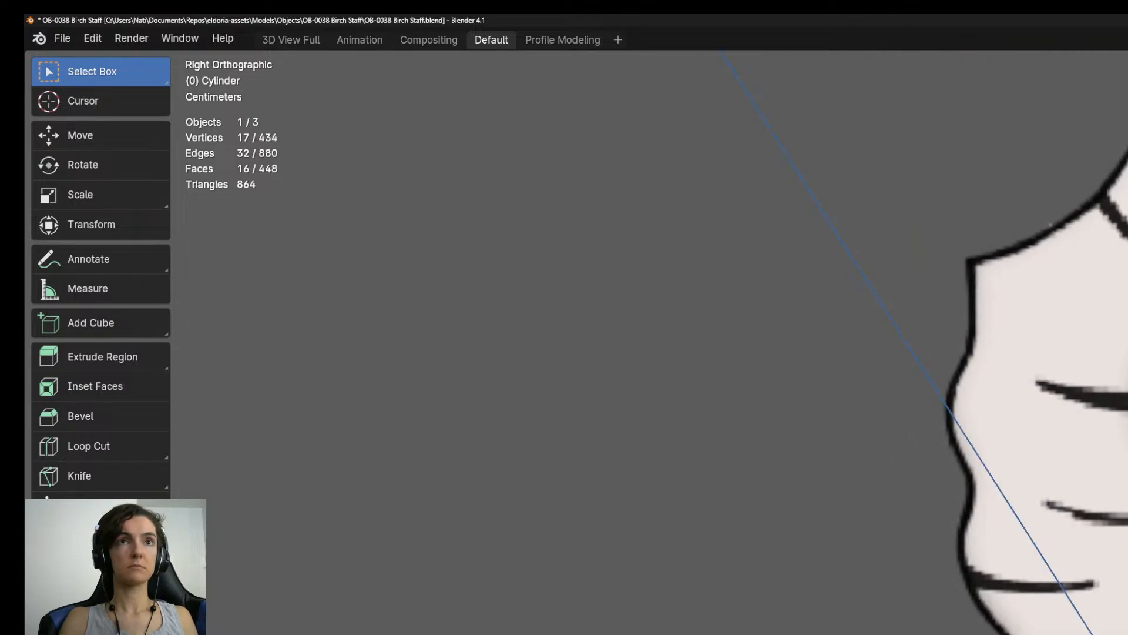
key(Return)
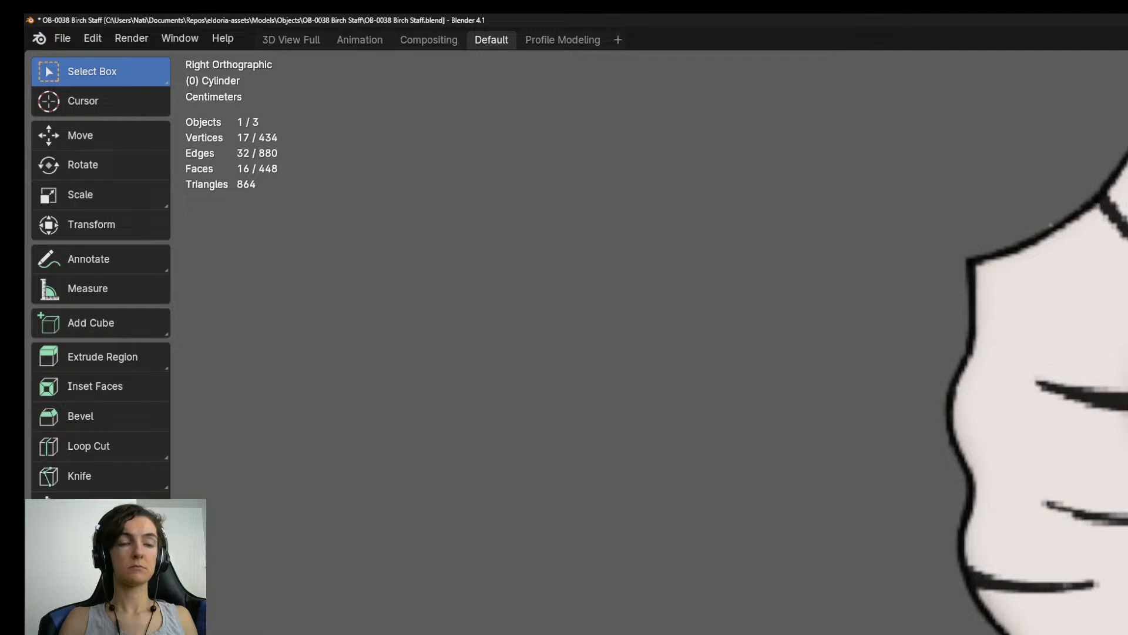
Extrude two more segments up the slanted section of the staff, following the reference outline.
key(e)
key(Return)
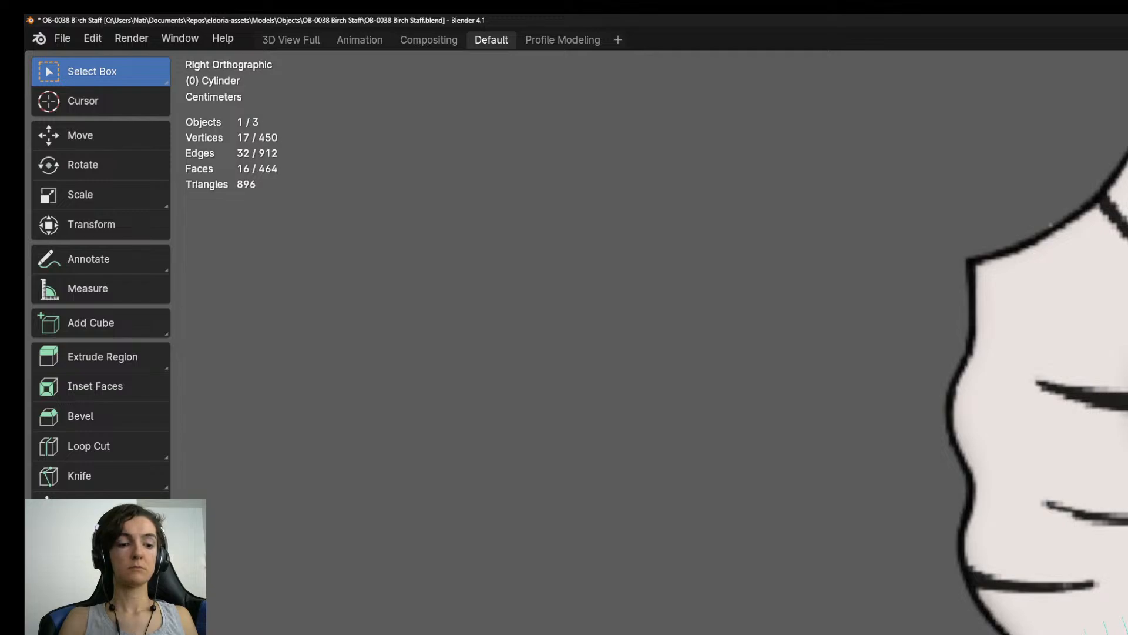
shift+middle_drag(1034, 352, 1029, 451)
key(e)
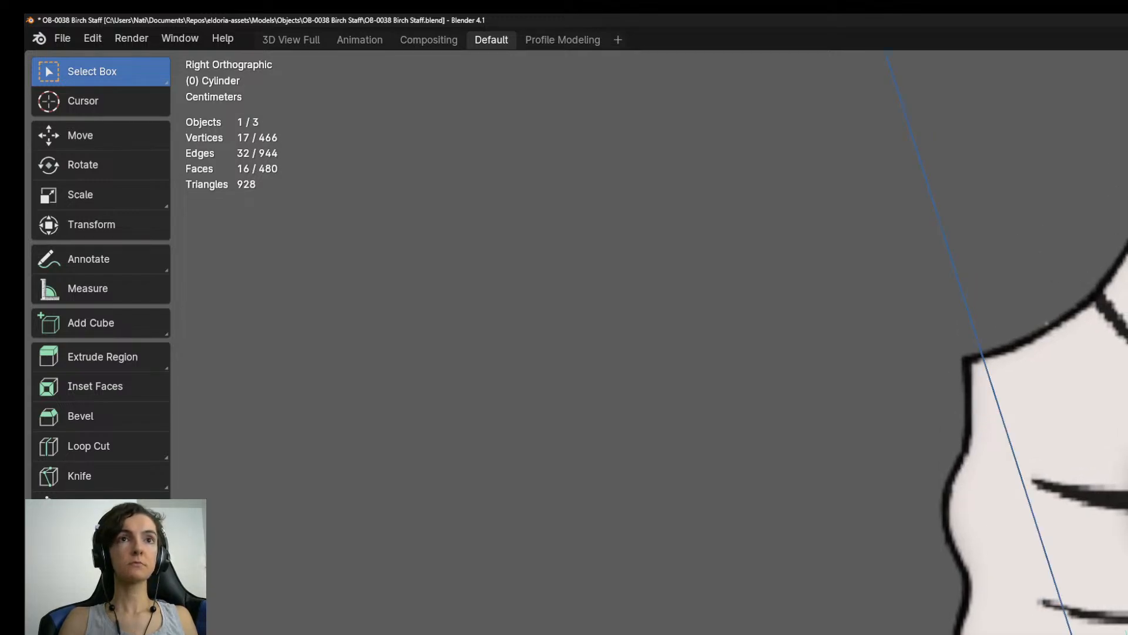
key(Return)
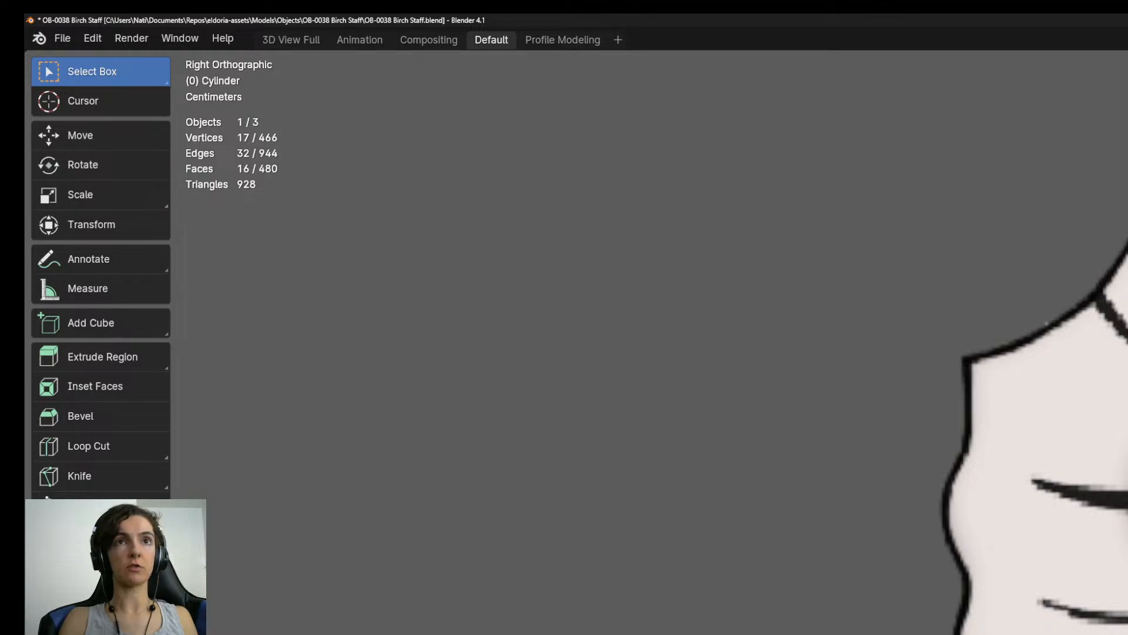
Extrude three further segments from the staff's end ring, continuing along the reference toward the hooked top.
shift+middle_drag(1046, 376, 1047, 460)
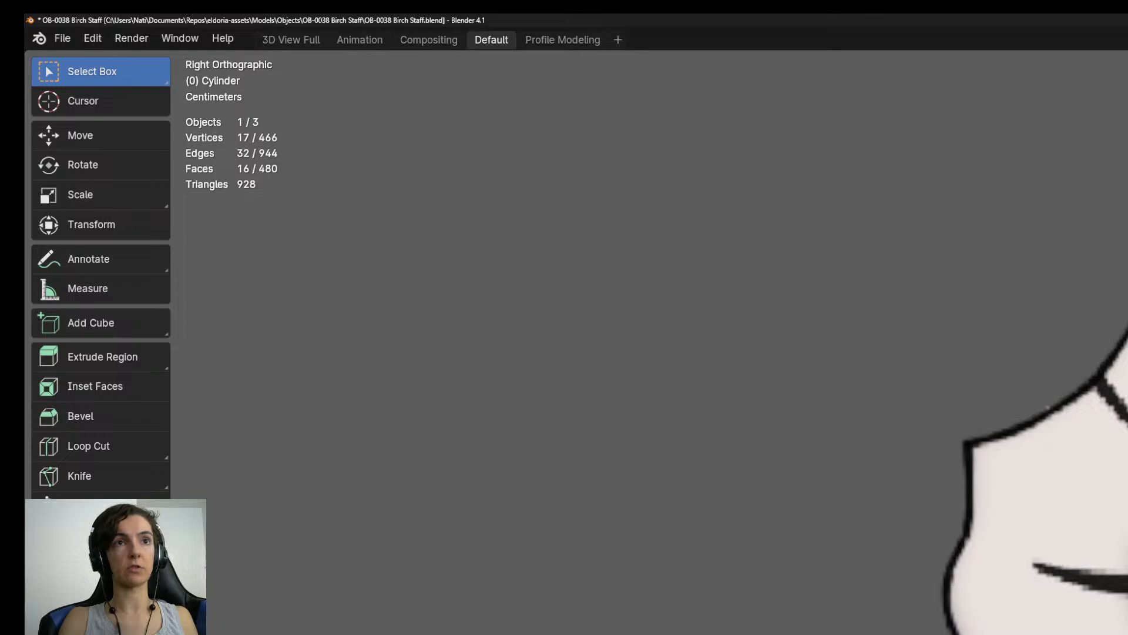
key(e)
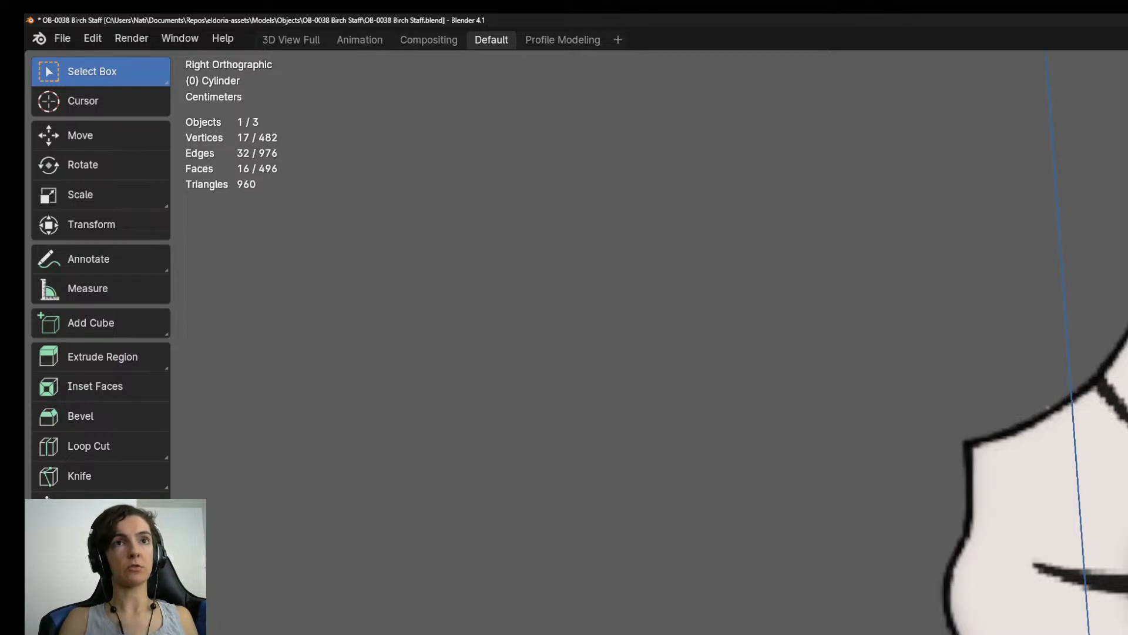
key(Return)
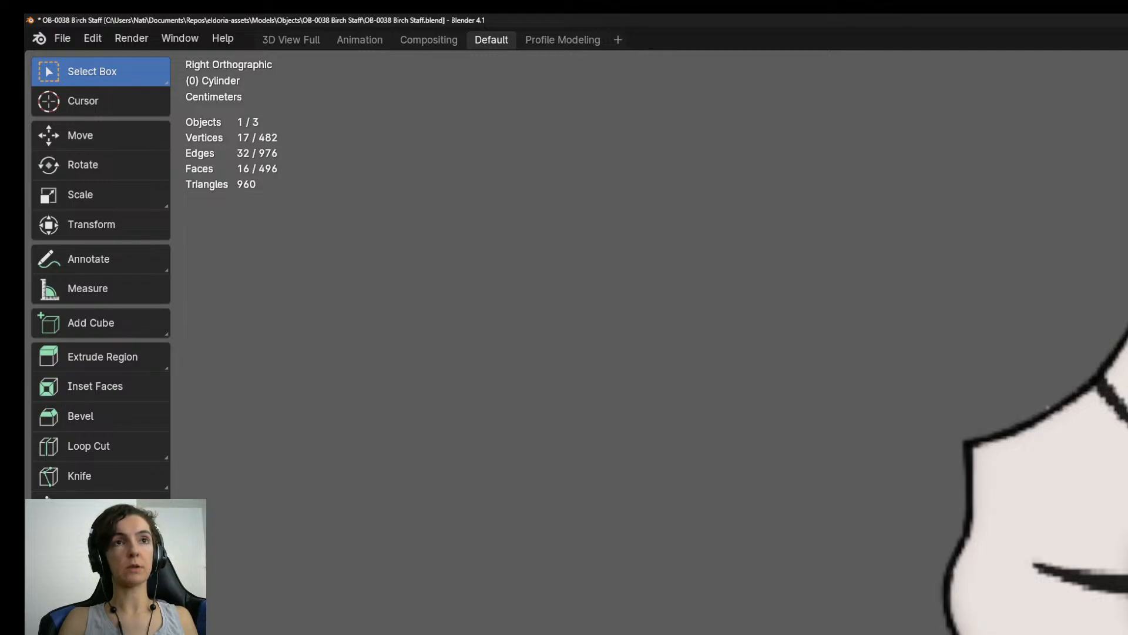
key(e)
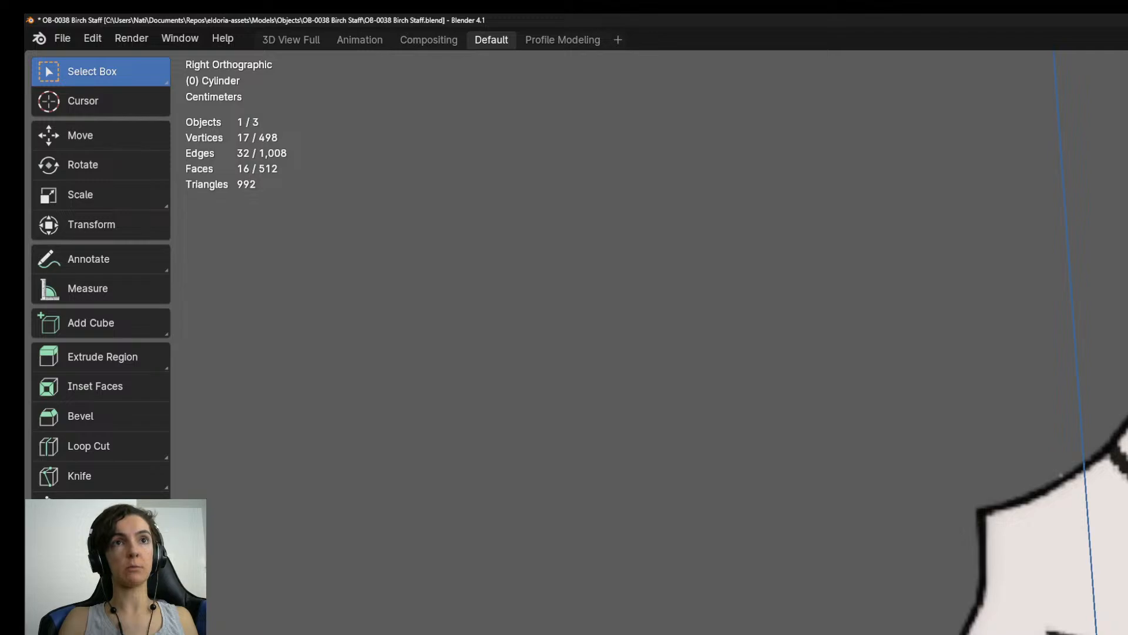
key(Return)
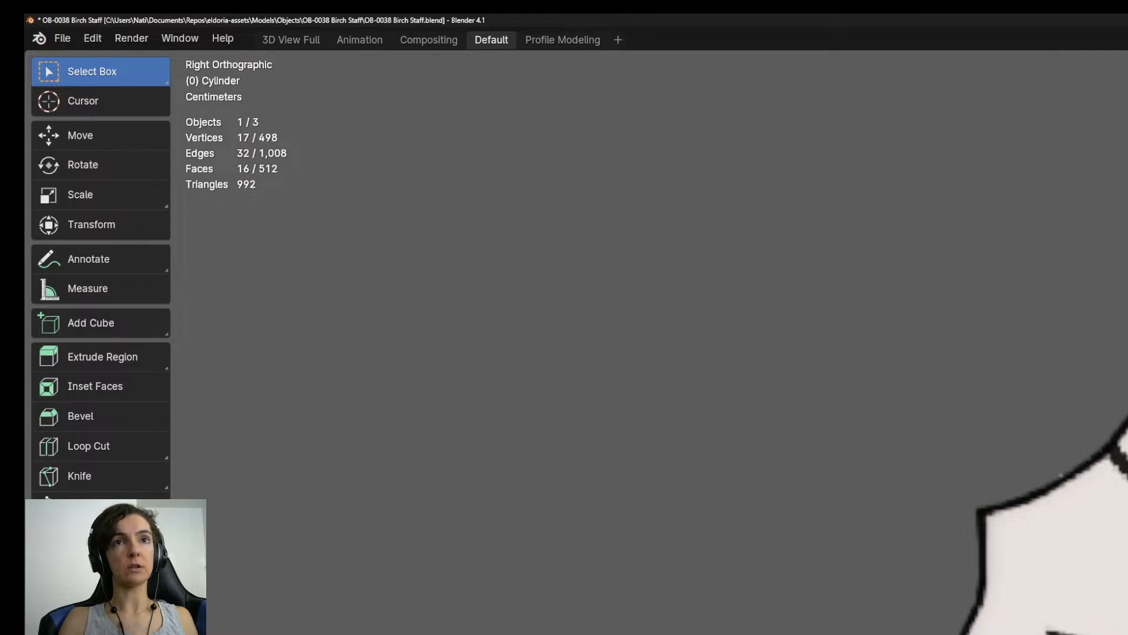
shift+middle_drag(646, 341, 660, 418)
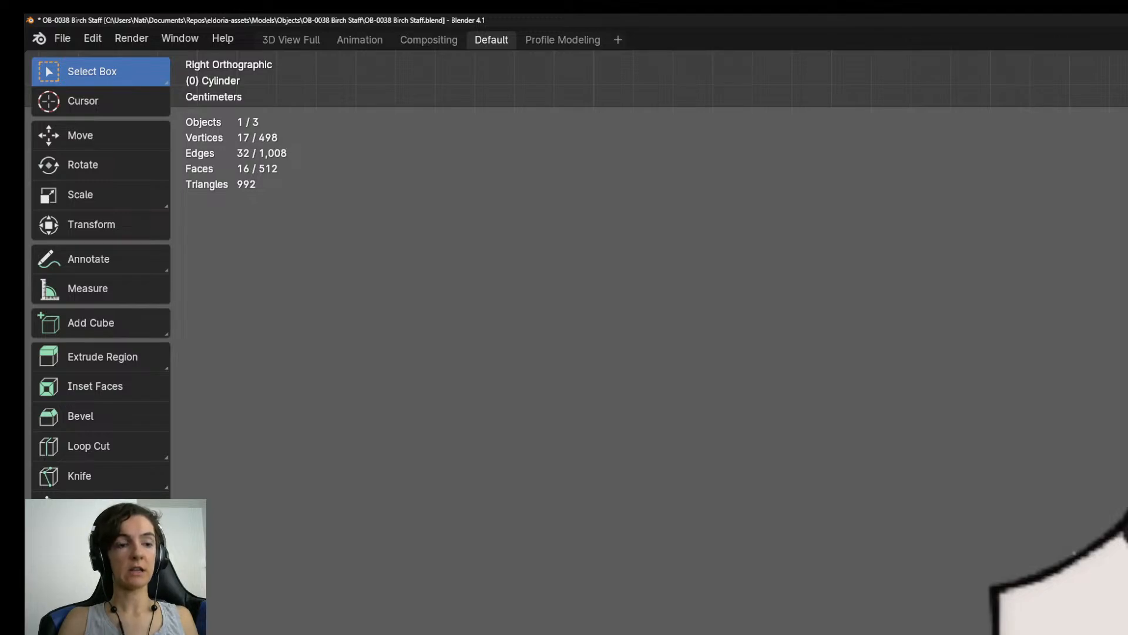
key(e)
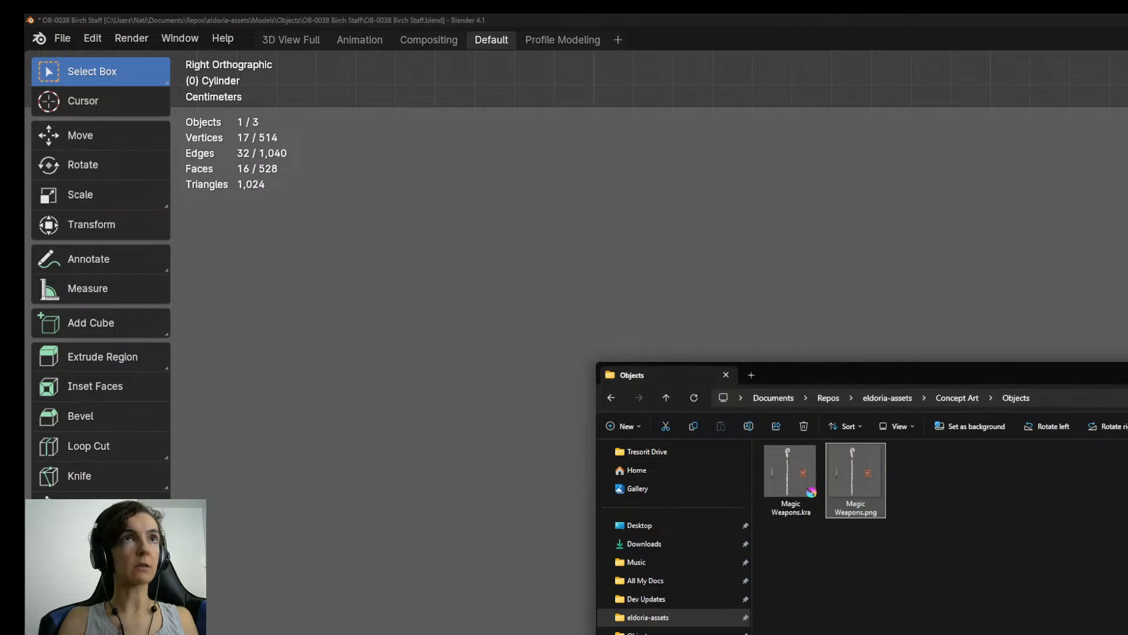
Open Dungeon Props 1.png from the Concept Art folder's Dungeon subfolder to examine the artwork, and return to Blender.
click(947, 398)
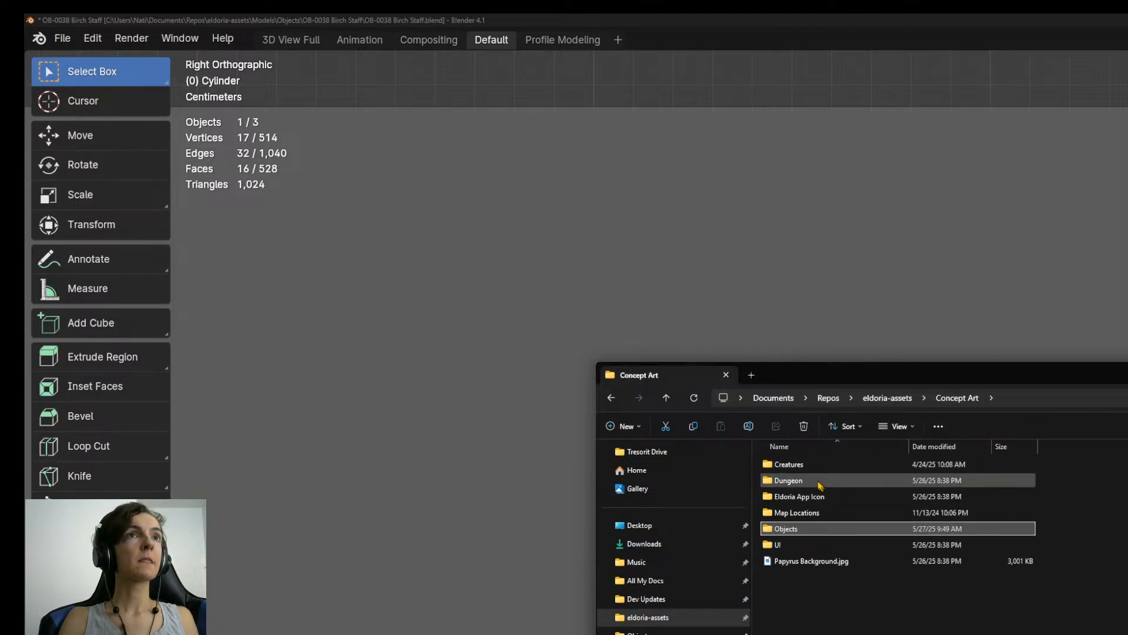
double_click(814, 479)
double_click(792, 484)
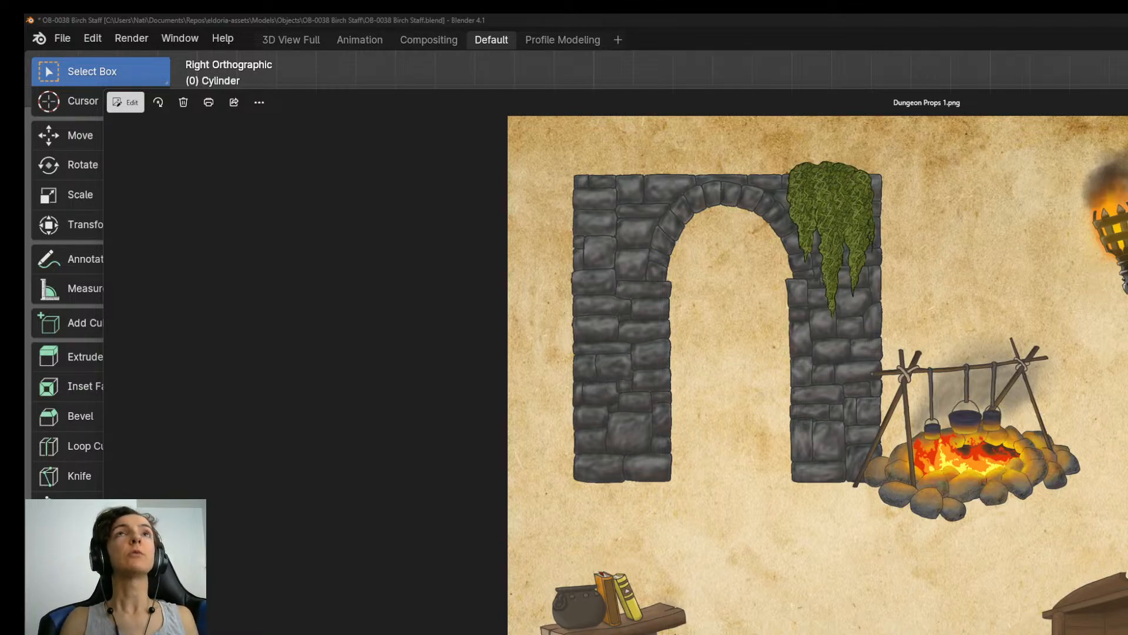
key(alt+Tab)
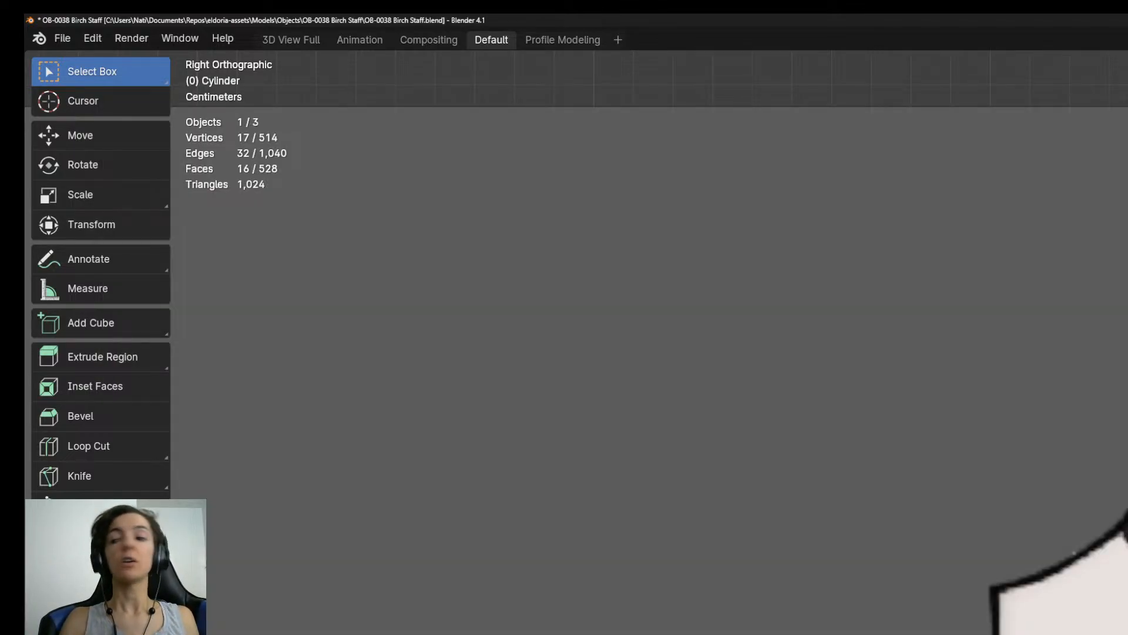
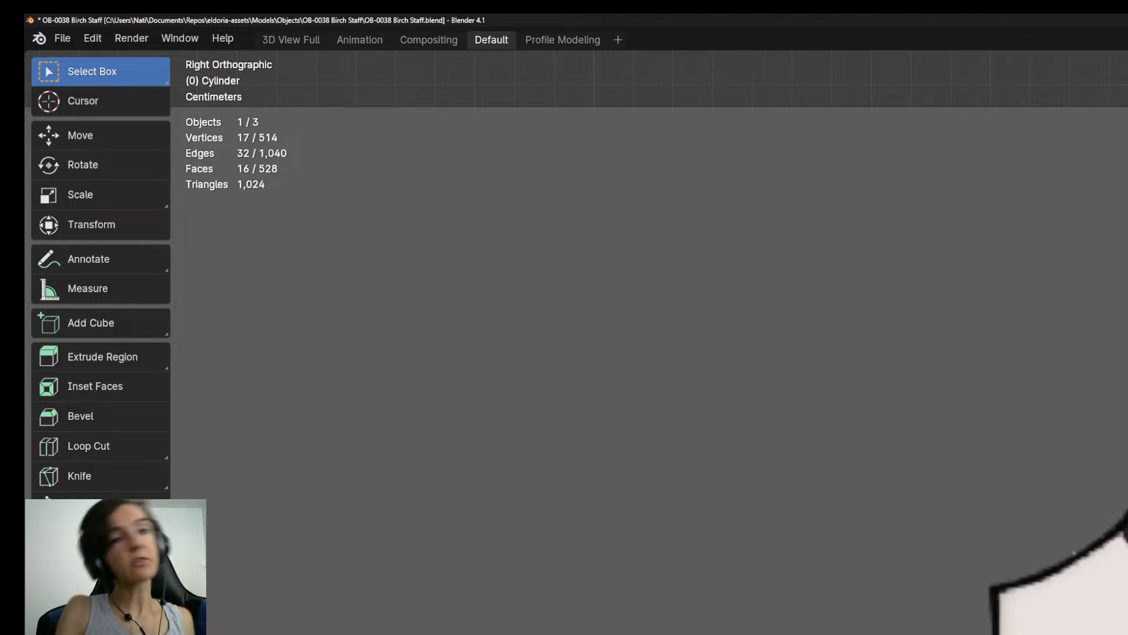
Extrude three segments from the staff's end ring, rotating the rings to follow the reference outline toward the hooked top.
mouse_move(1058, 470)
shift+middle_down()
mouse_move(1058, 424)
mouse_move(1043, 458)
shift+middle_up()
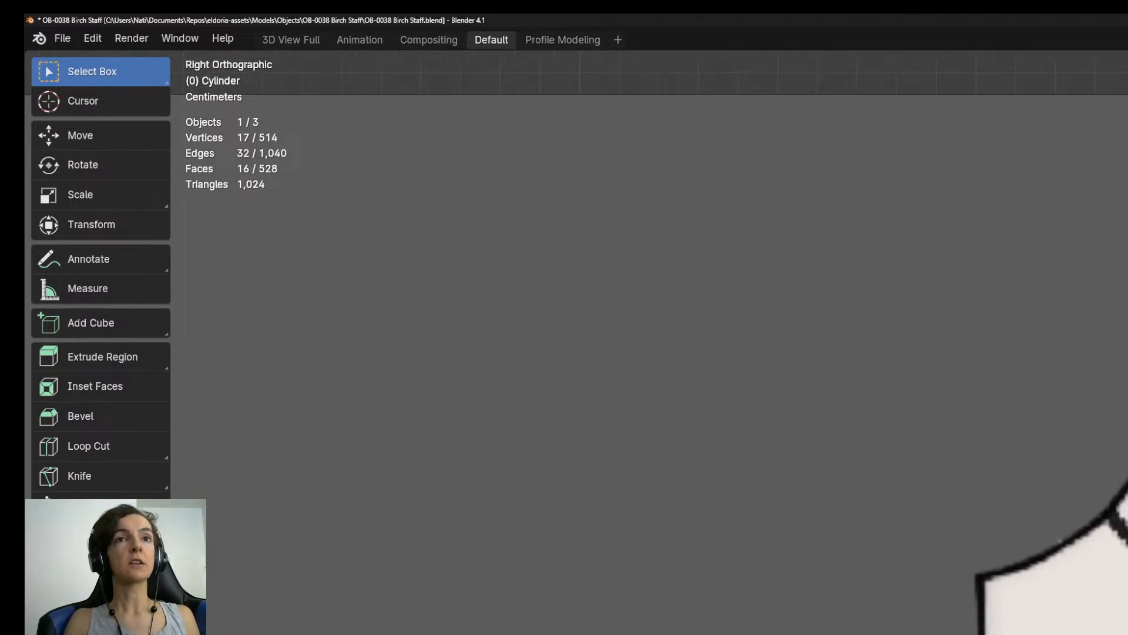
scroll(1058, 529, up, 1)
shift+middle_drag(1058, 529, 1022, 473)
key(e)
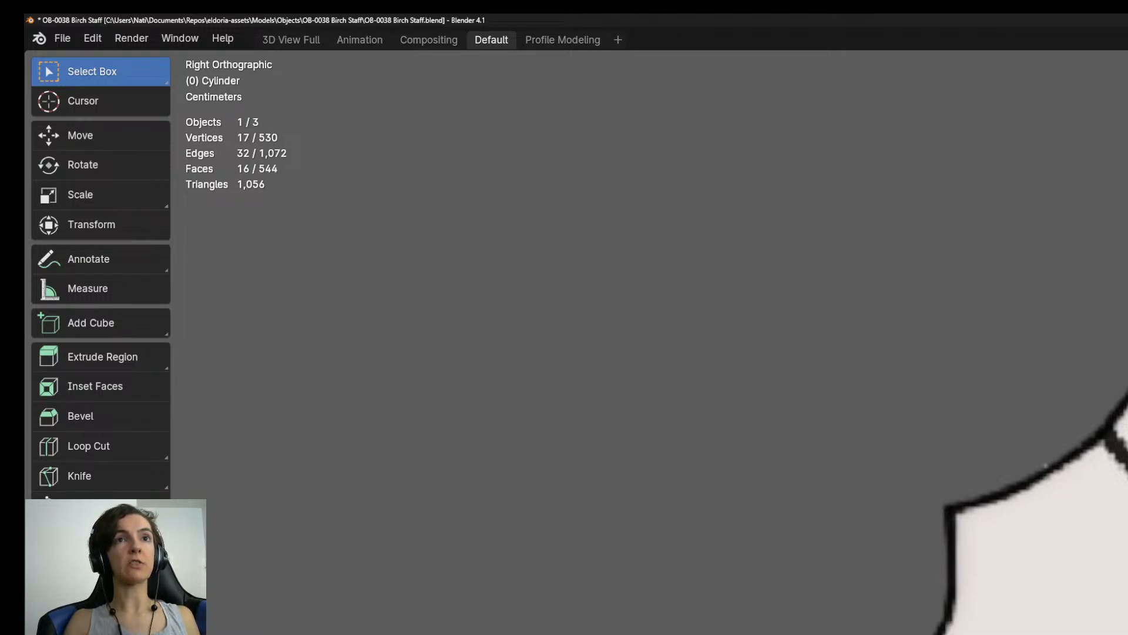
key(e)
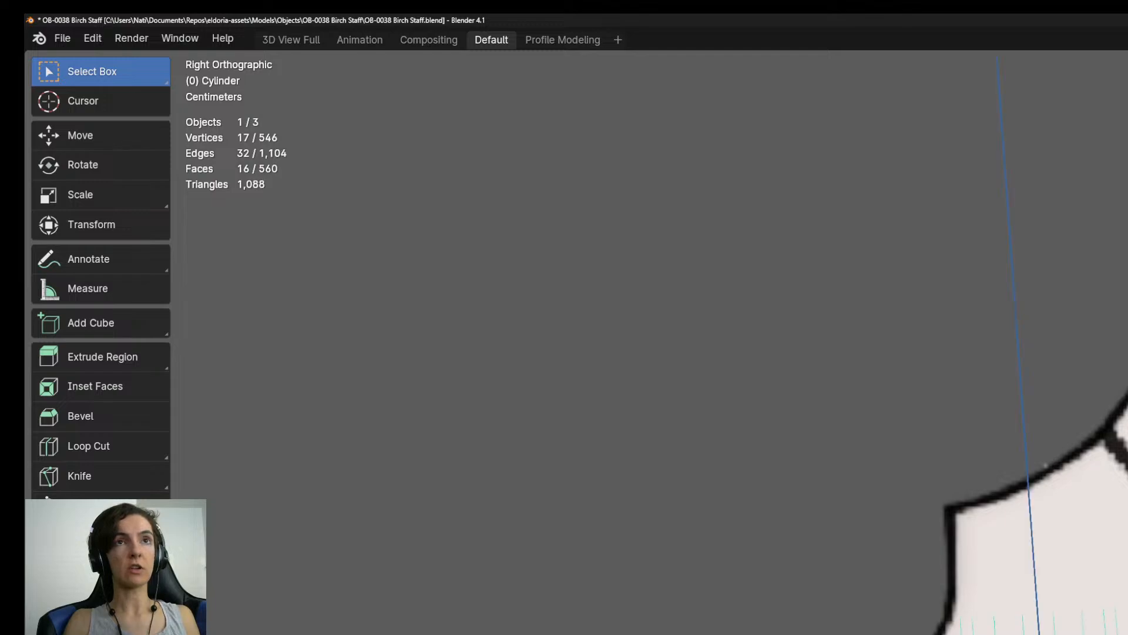
key(Return)
key(r)
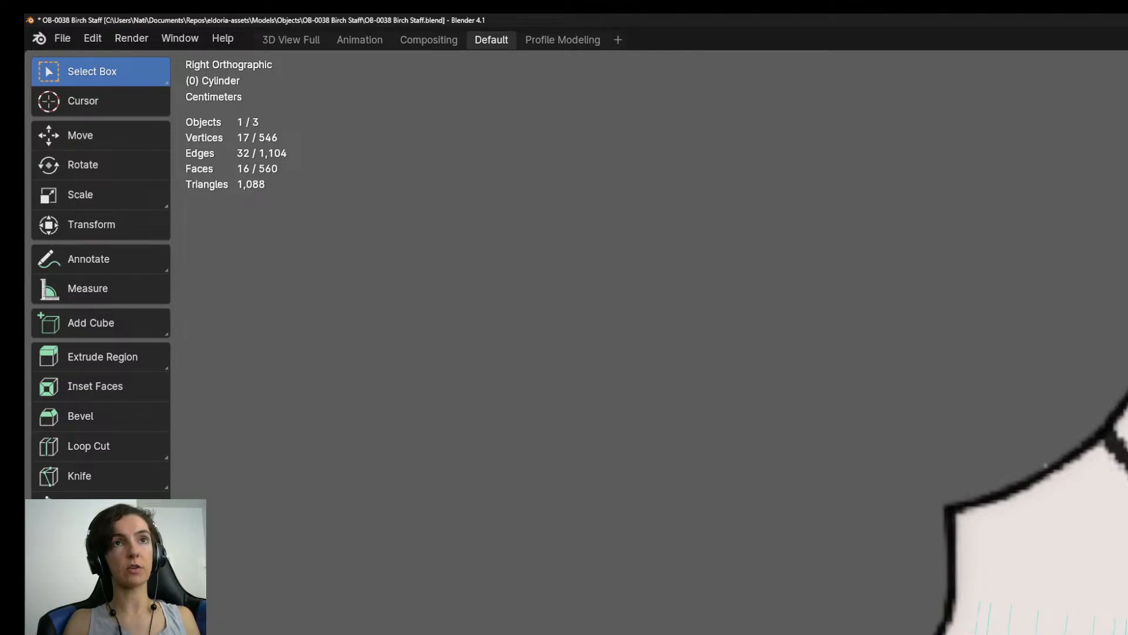
key(e)
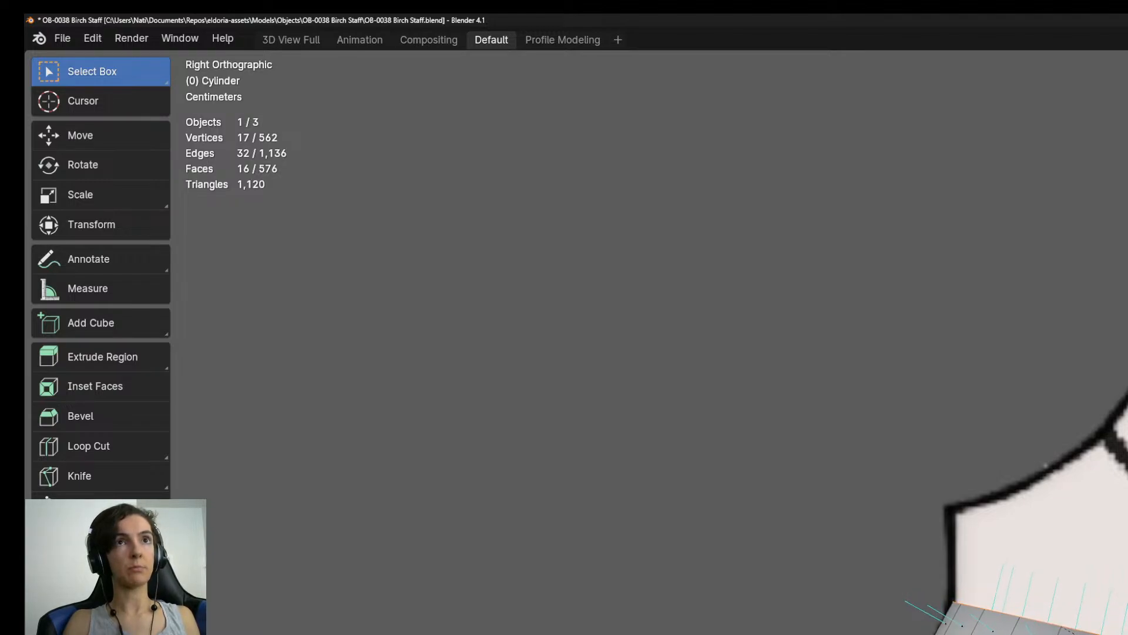
Extrude four more segments along the curved outline, bringing the end ring up to the start of the hook's rounded shoulder.
shift+middle_drag(1105, 446, 1114, 603)
key(e)
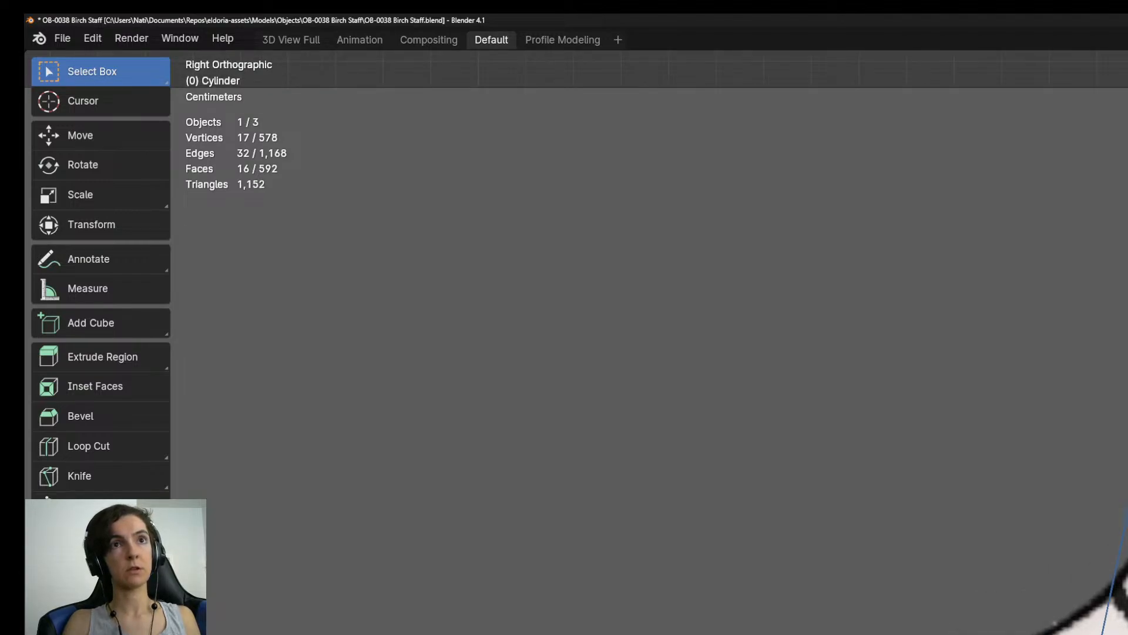
key(Return)
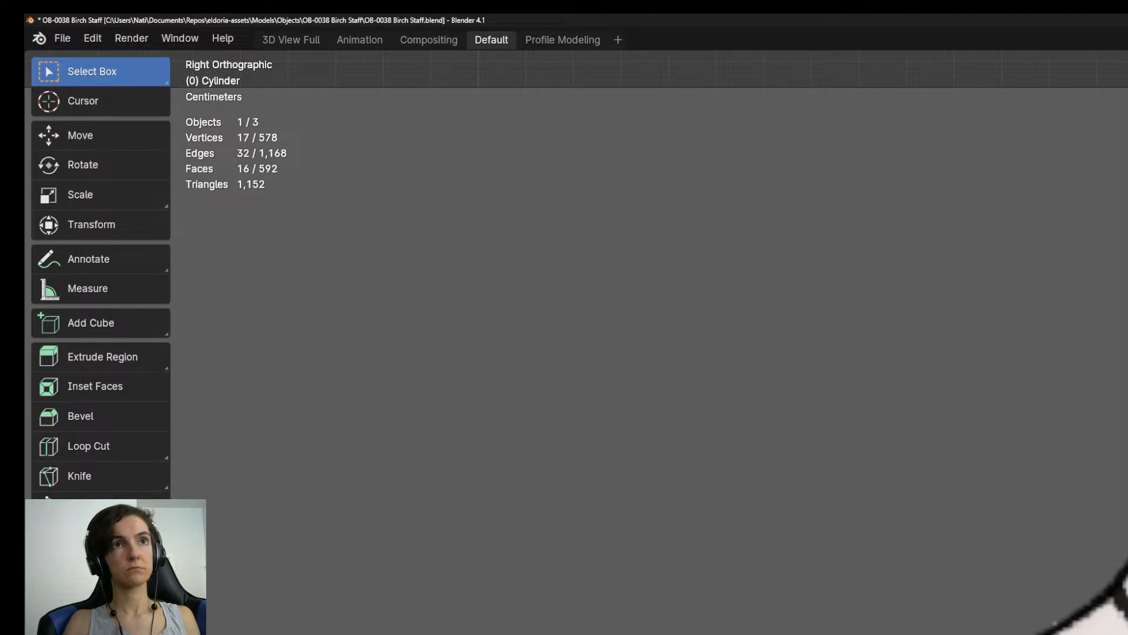
key(e)
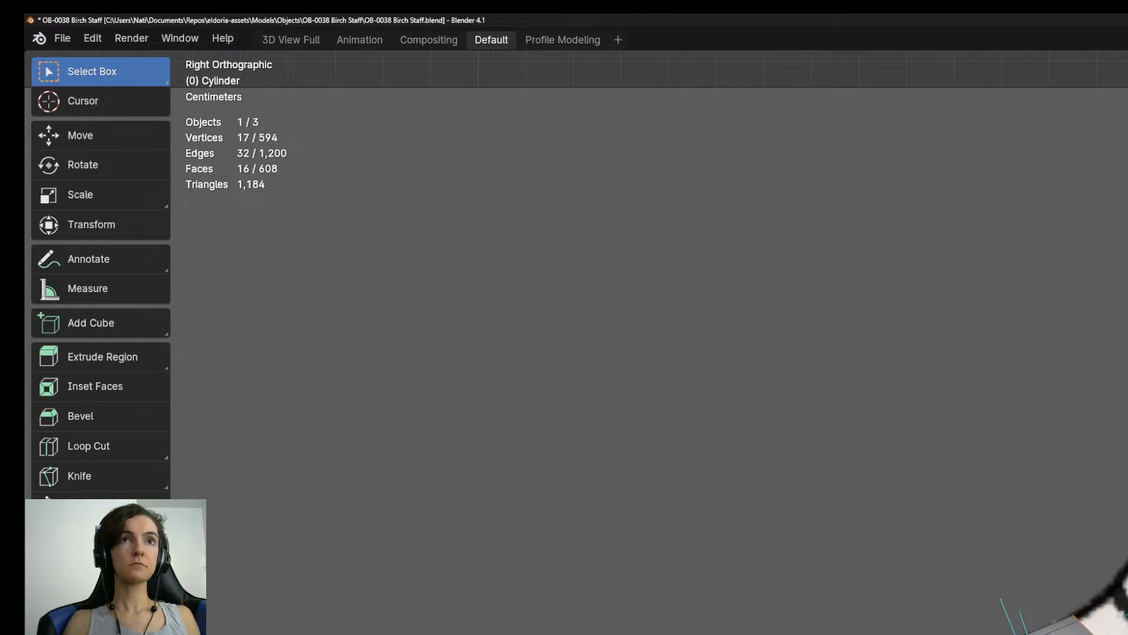
key(e)
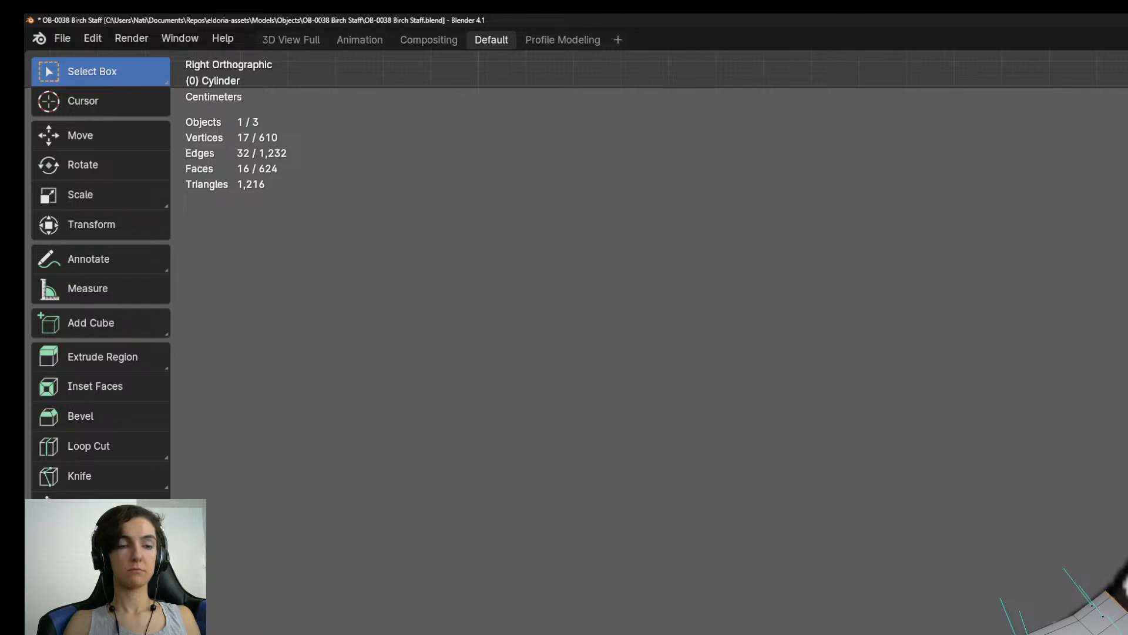
key(e)
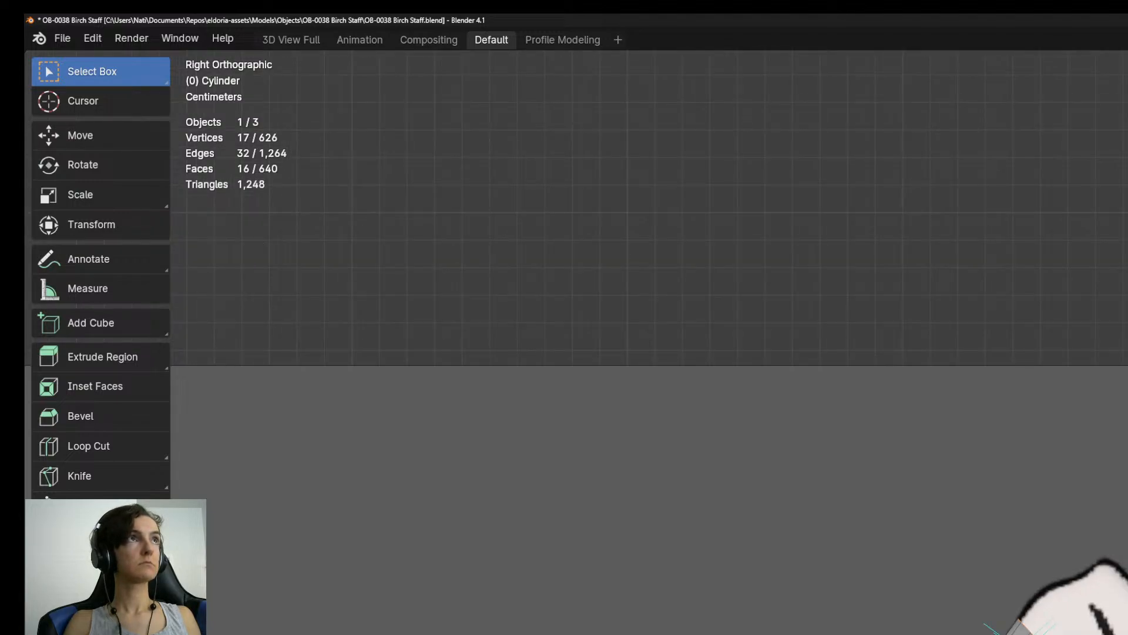
Extrude two segments around the hook's upper shoulder and rotate the end ring to match the outline just before the pointed crest.
scroll(963, 623, up, 5)
shift+middle_drag(999, 623, 785, 585)
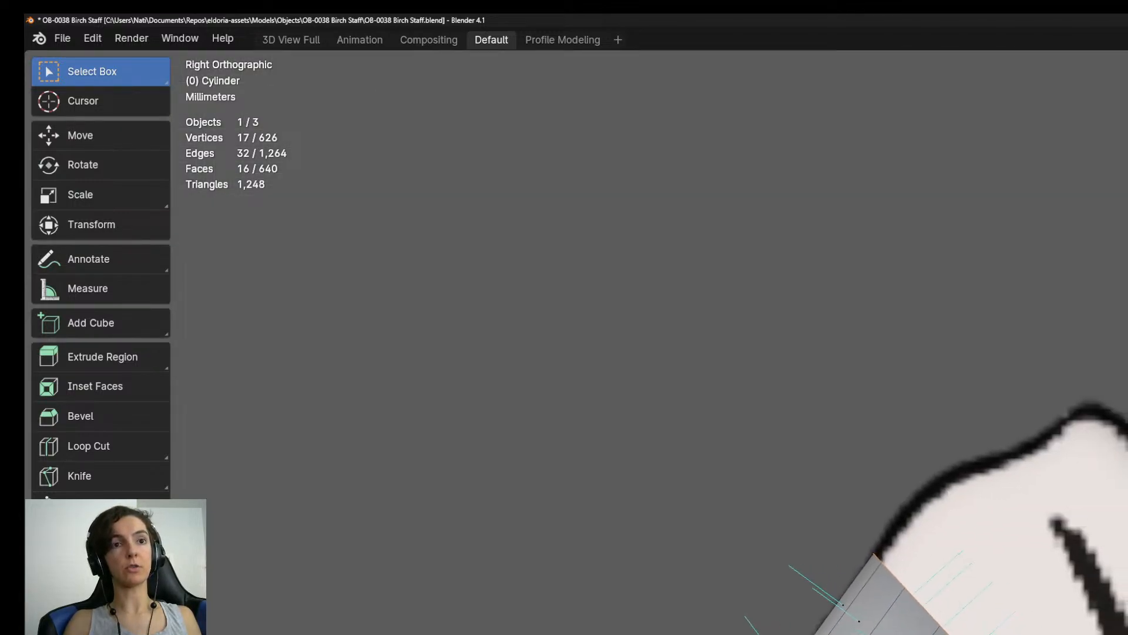
scroll(964, 623, down, 6)
scroll(964, 623, down, 6)
shift+middle_drag(964, 611, 995, 621)
scroll(975, 623, up, 9)
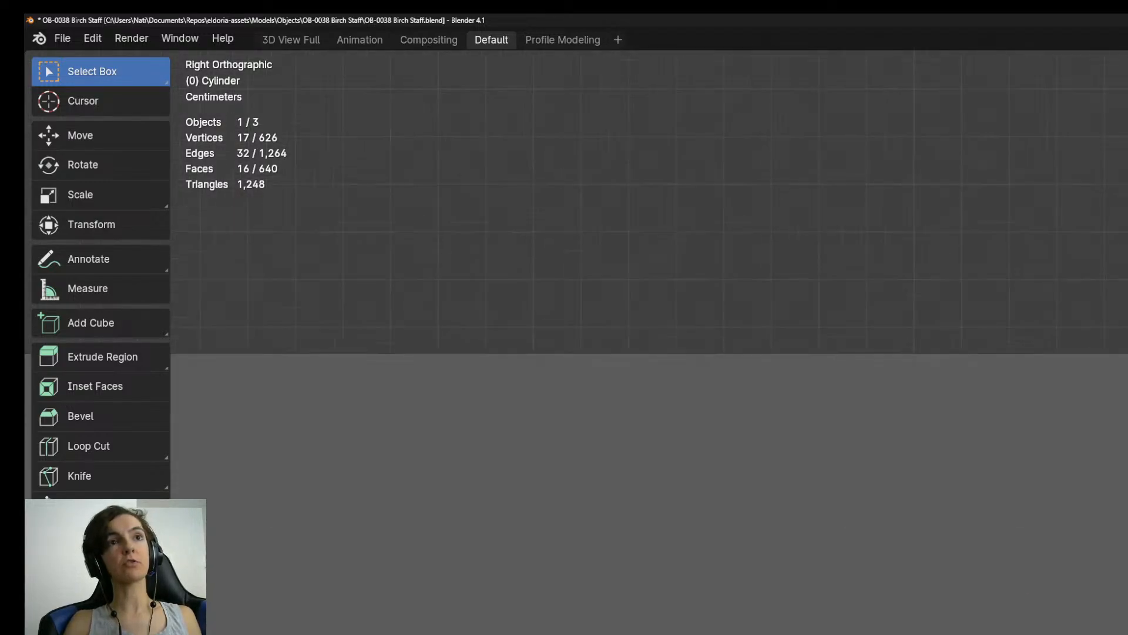
scroll(976, 623, up, 2)
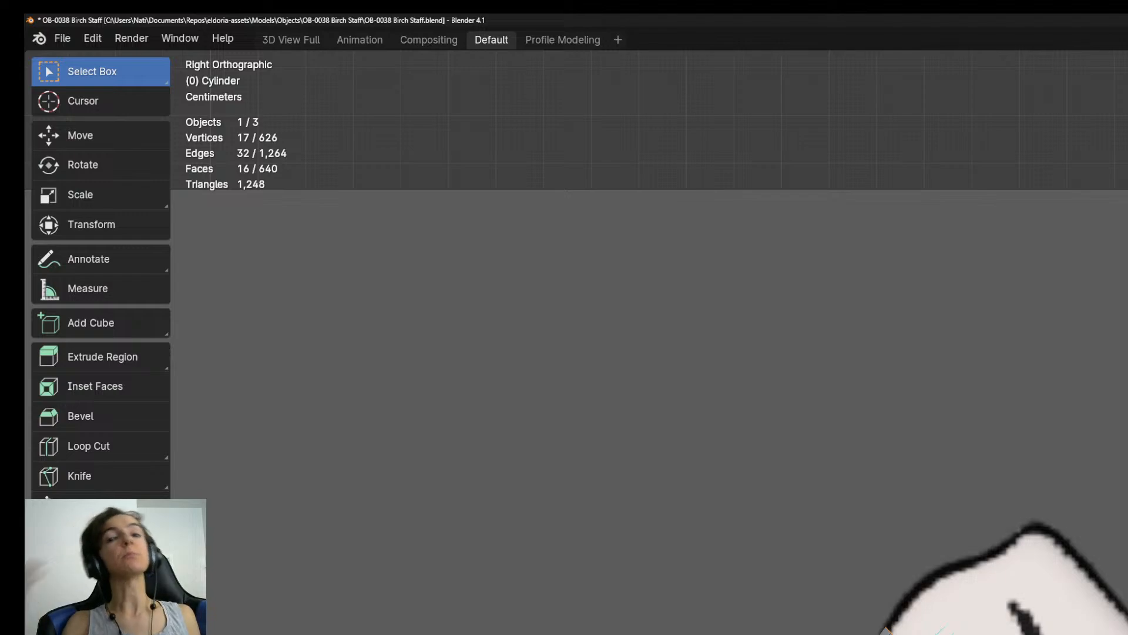
scroll(976, 623, up, 3)
shift+middle_drag(976, 623, 983, 580)
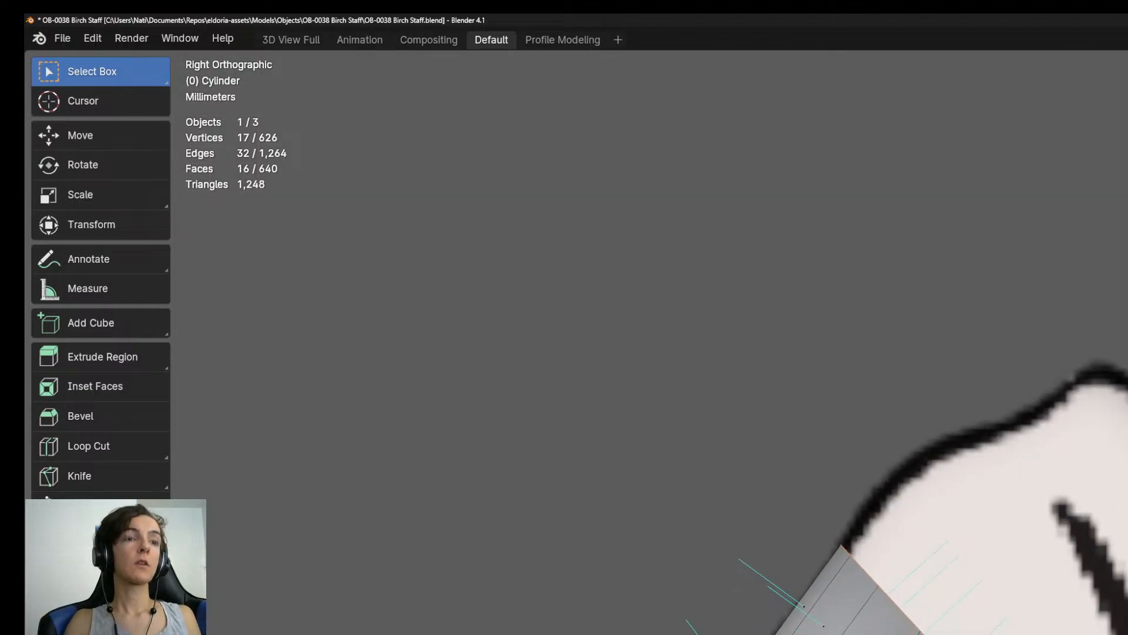
key(e)
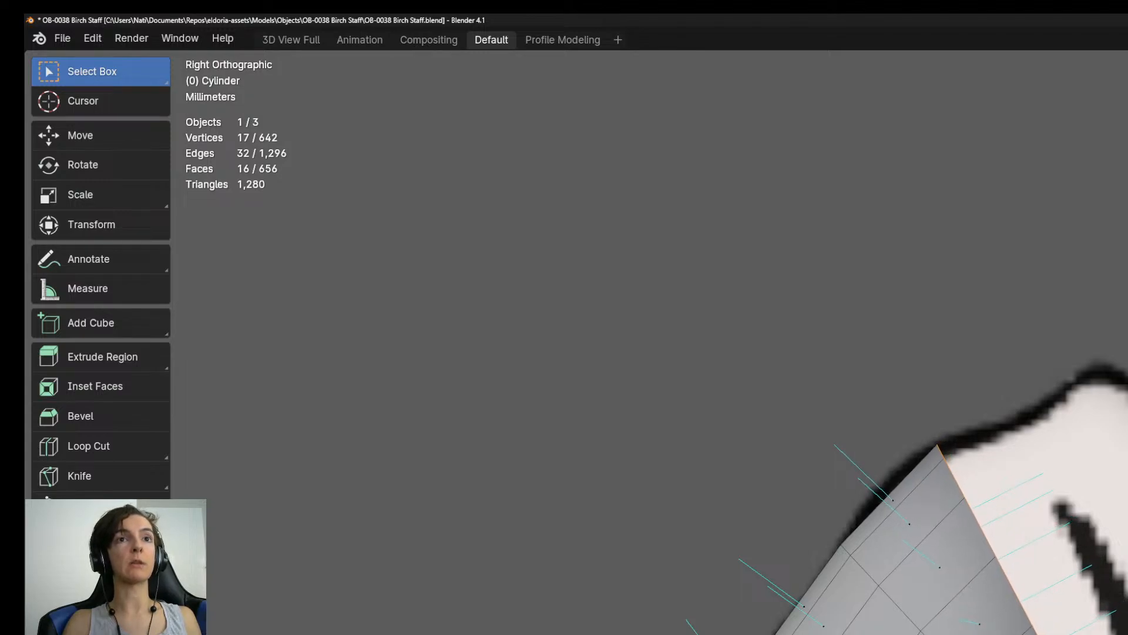
shift+middle_drag(937, 445, 862, 436)
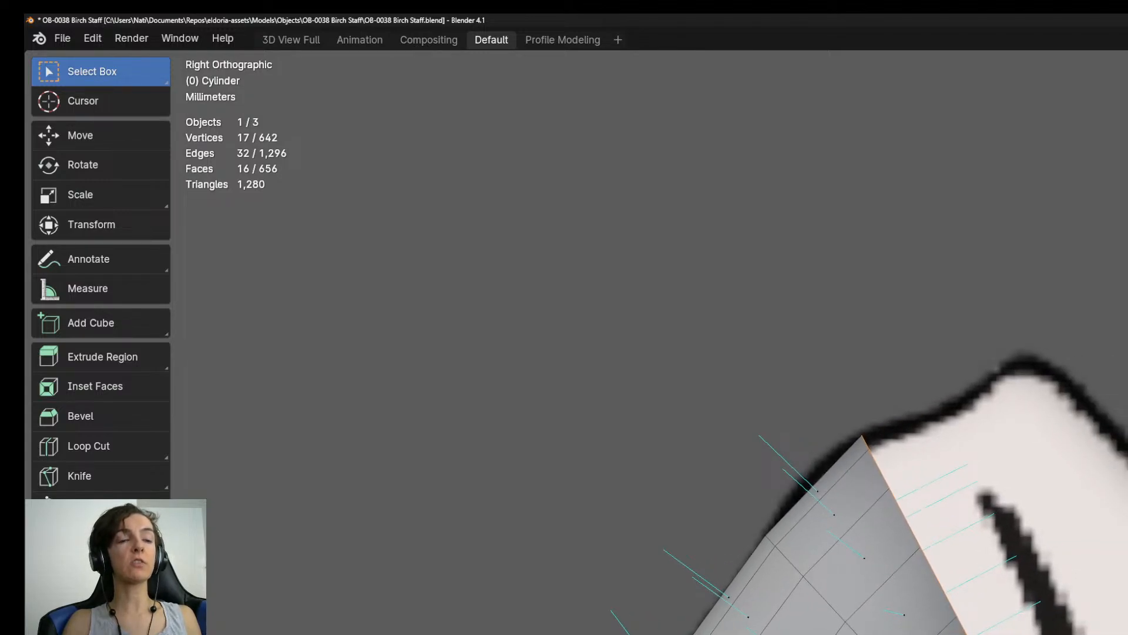
key(e)
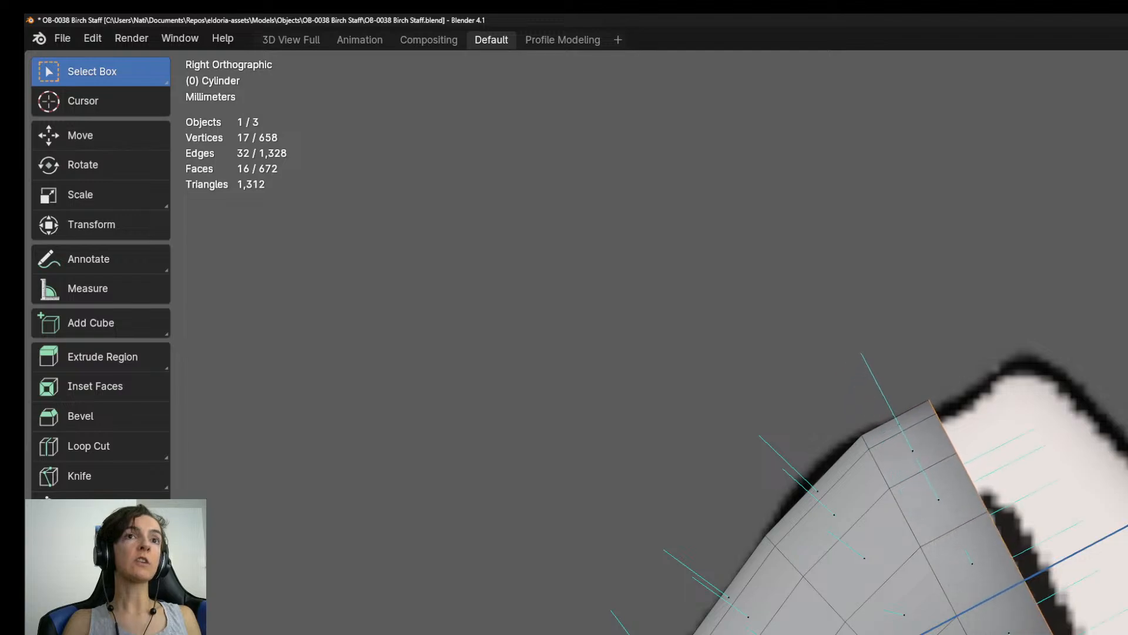
key(r)
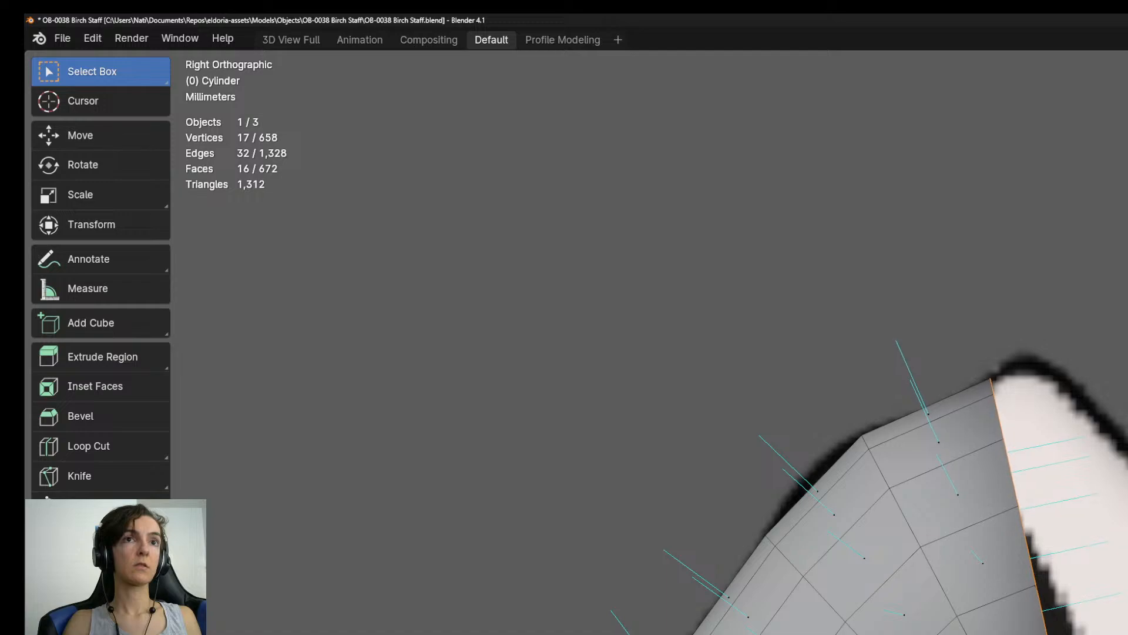
Re-angle the ring before the crest, extrude three segments over the crest and down its far side, and save the file.
key(e)
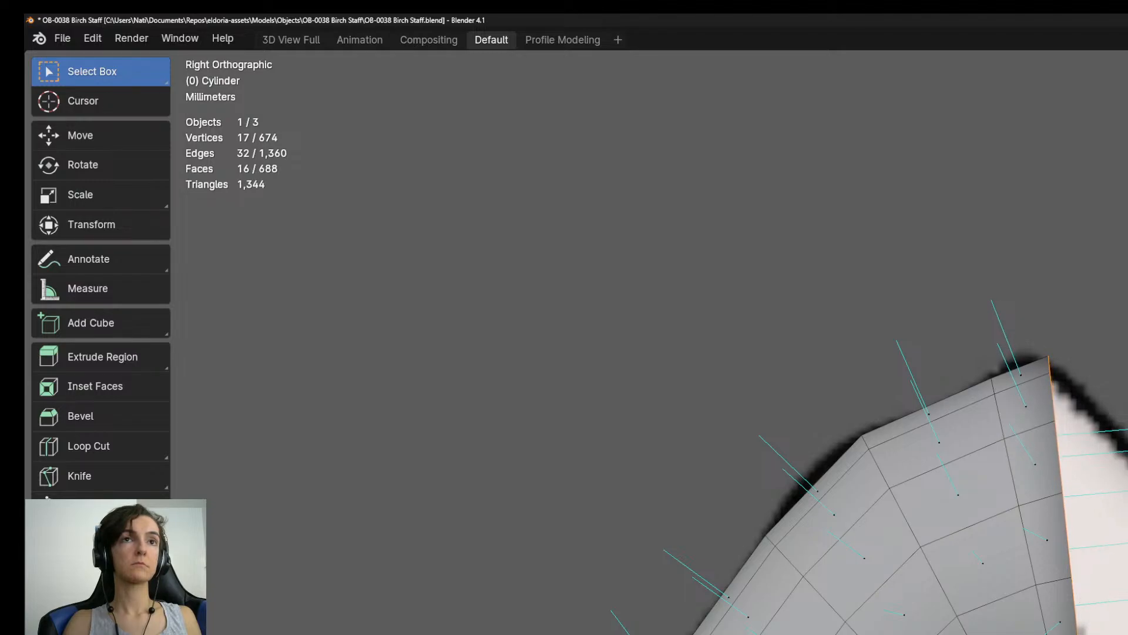
key(ctrl+z)
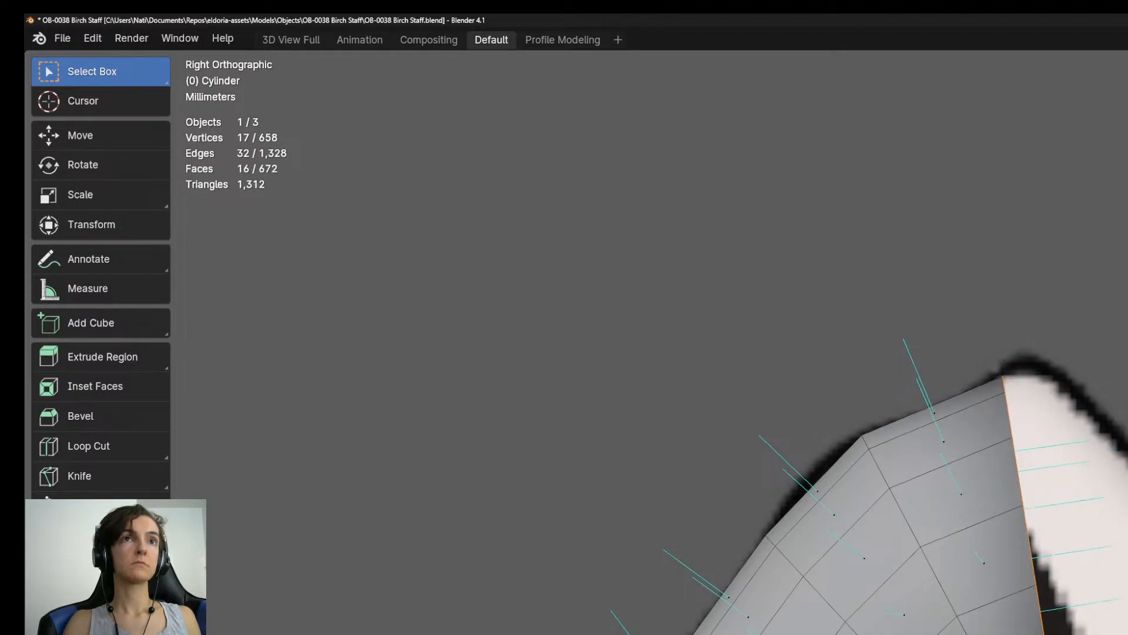
key(r)
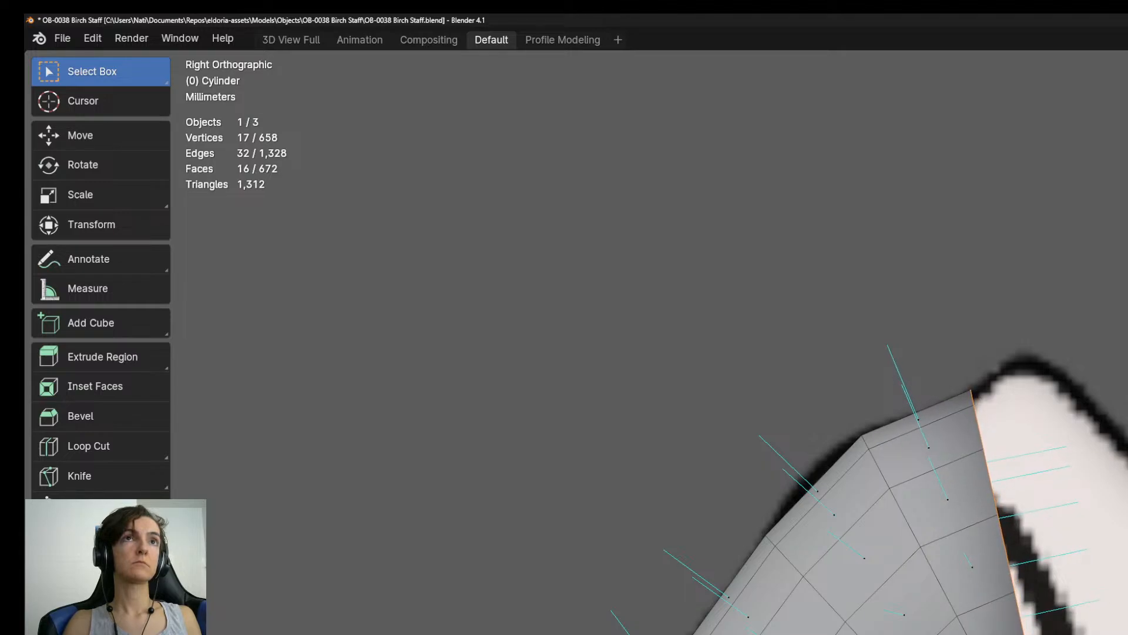
key(e)
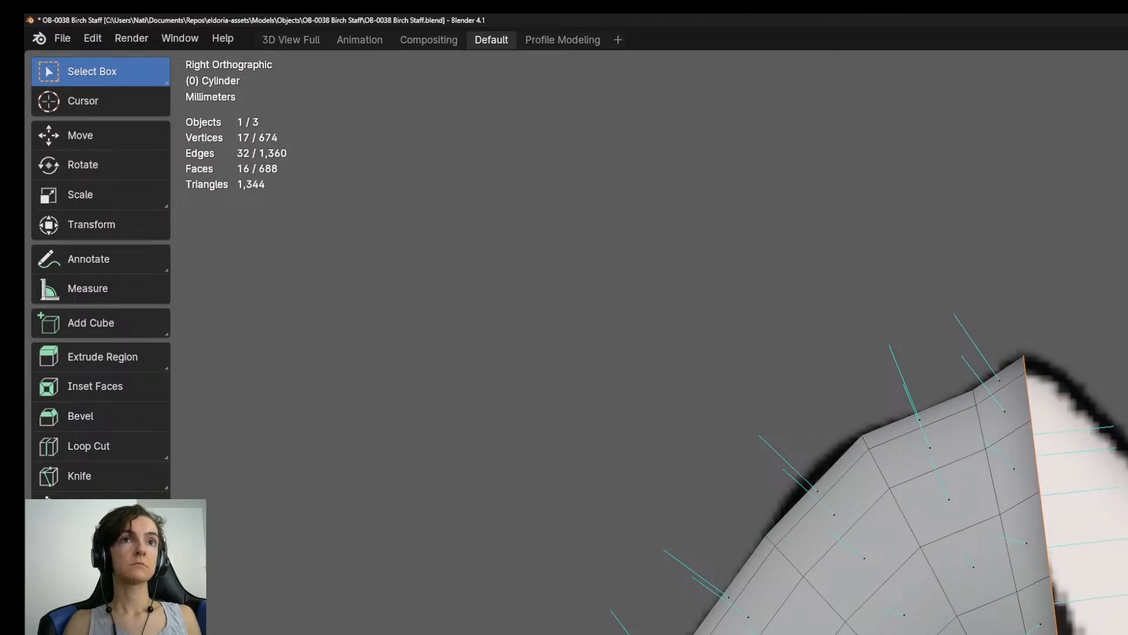
key(e)
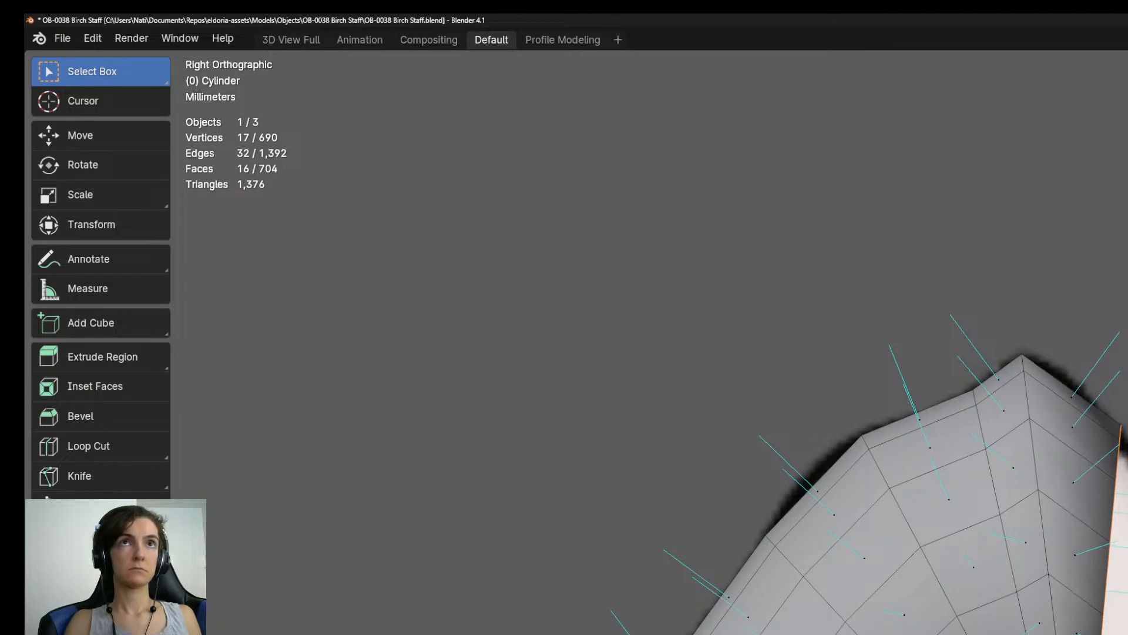
key(e)
key(Escape)
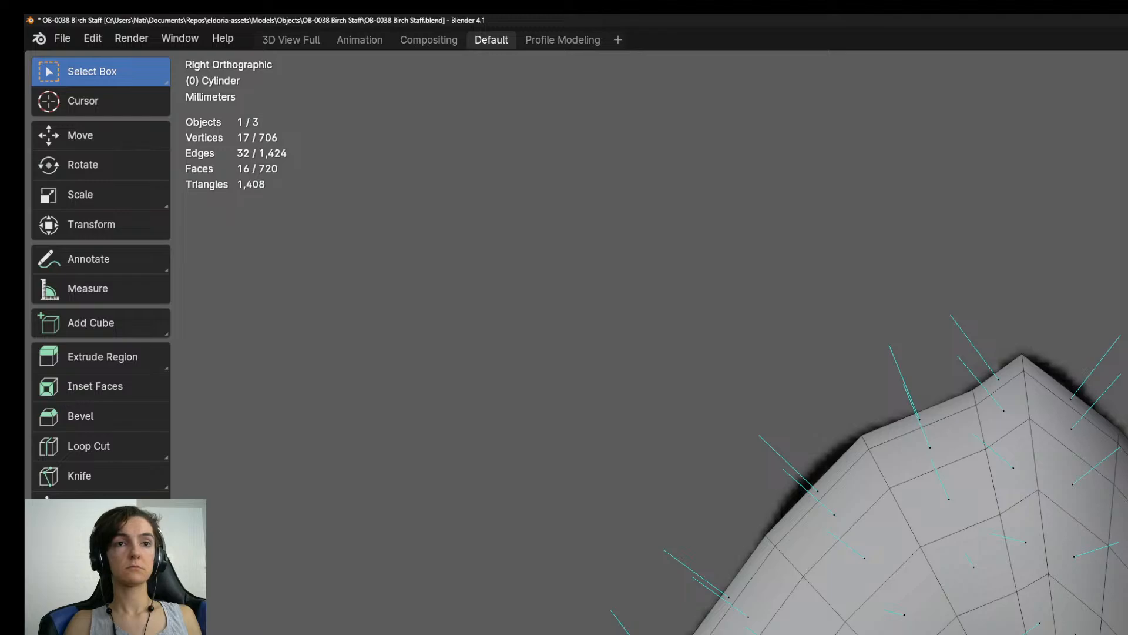
shift+middle_drag(782, 505, 676, 264)
key(ctrl+s)
Extrude two segments down the far side of the crest, rotating each end ring to follow the hook's bend.
scroll(667, 342, up, 1)
shift+middle_drag(667, 342, 628, 444)
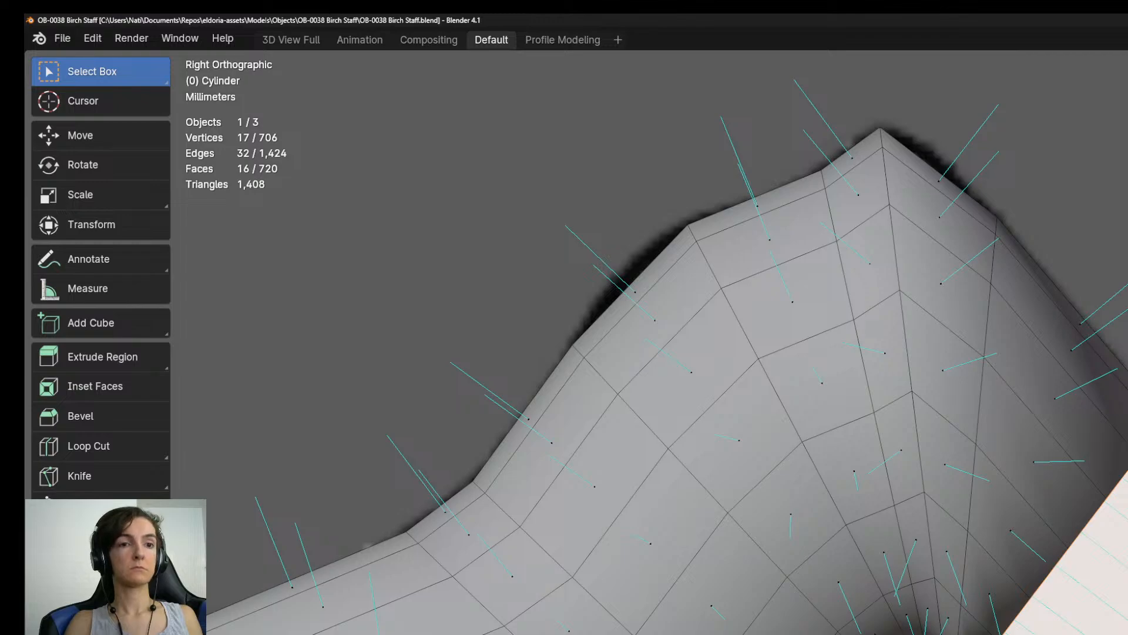
key(e)
key(Return)
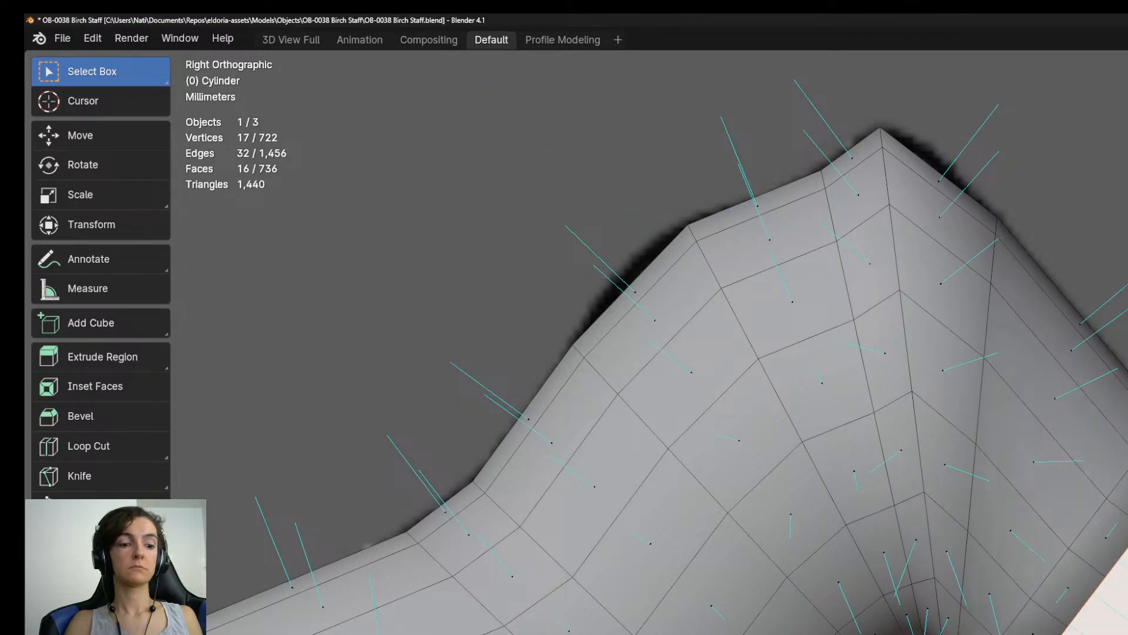
key(r)
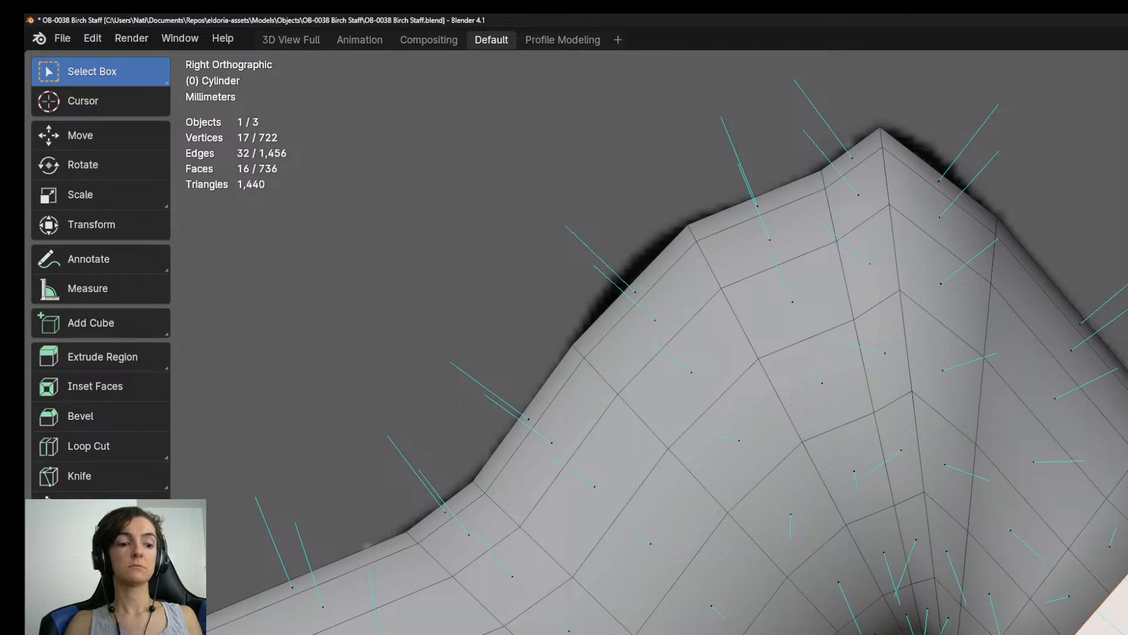
shift+middle_drag(646, 353, 539, 245)
key(e)
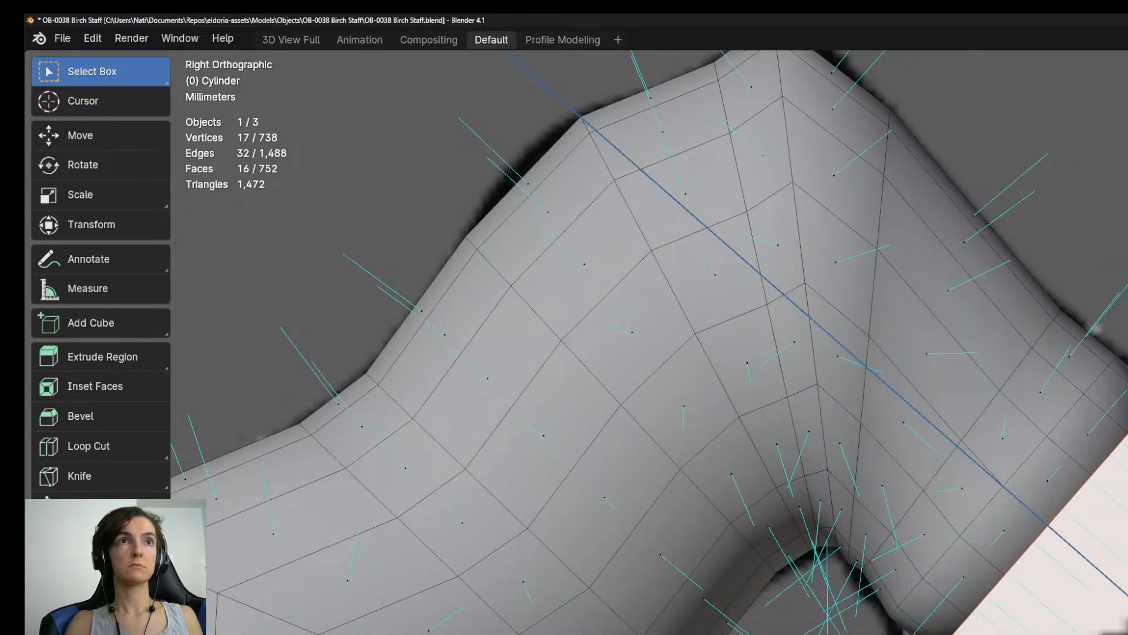
key(Return)
key(r)
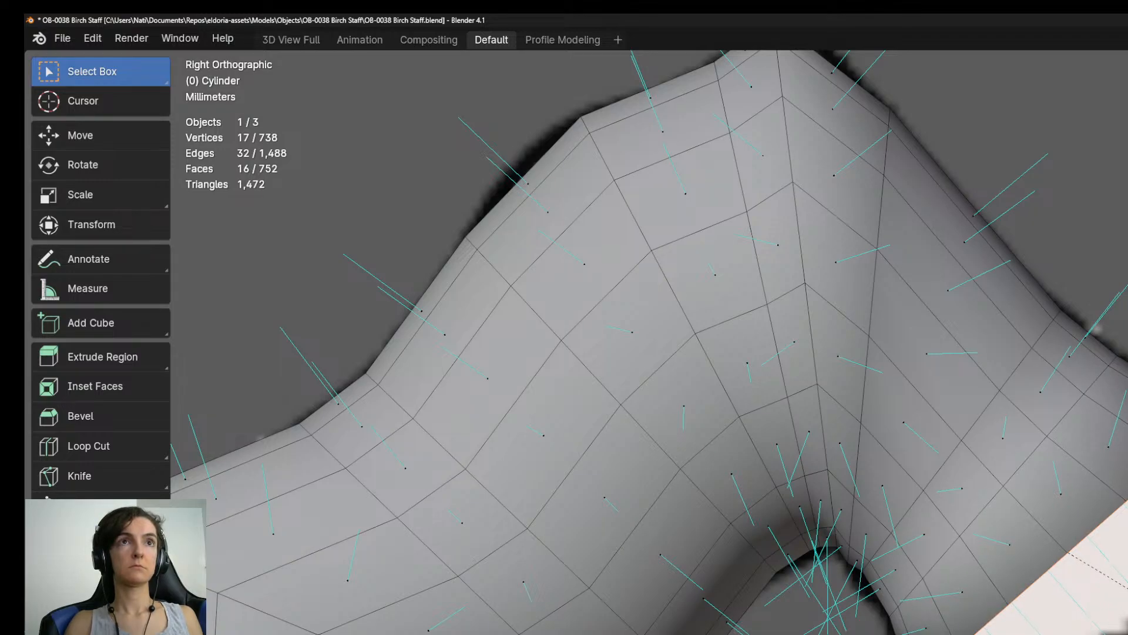
shift+middle_drag(940, 471, 906, 378)
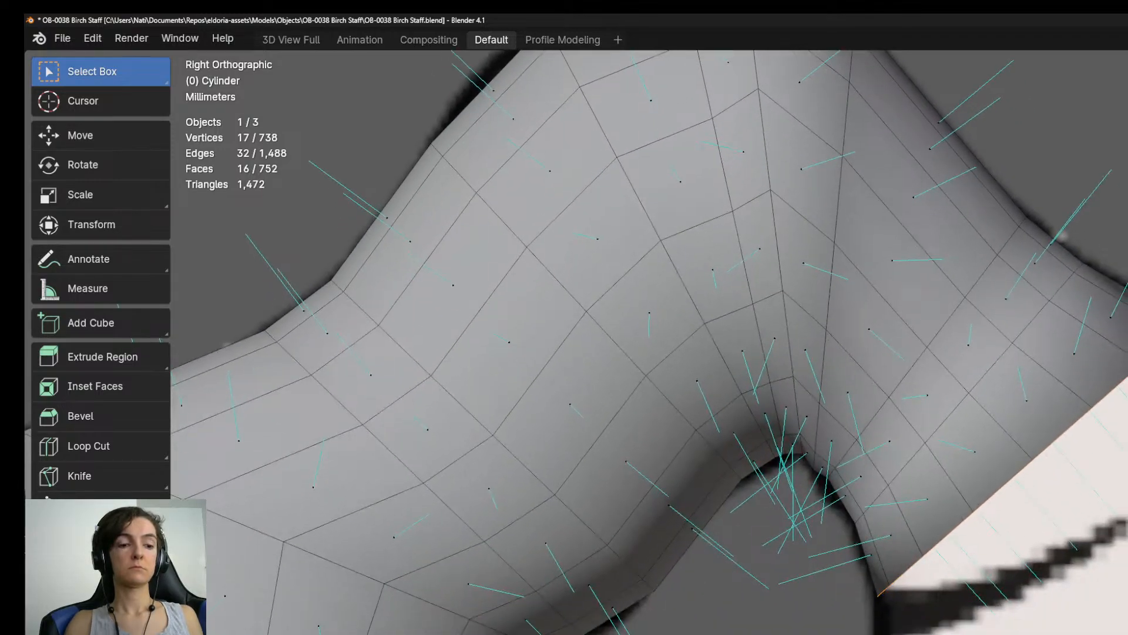
Extrude one segment around the inner bend of the hook, and rotate, scale and move its end ring to fit the outline.
key(e)
click(1034, 553)
key(r)
click(1125, 567)
key(s)
click(1125, 570)
key(g)
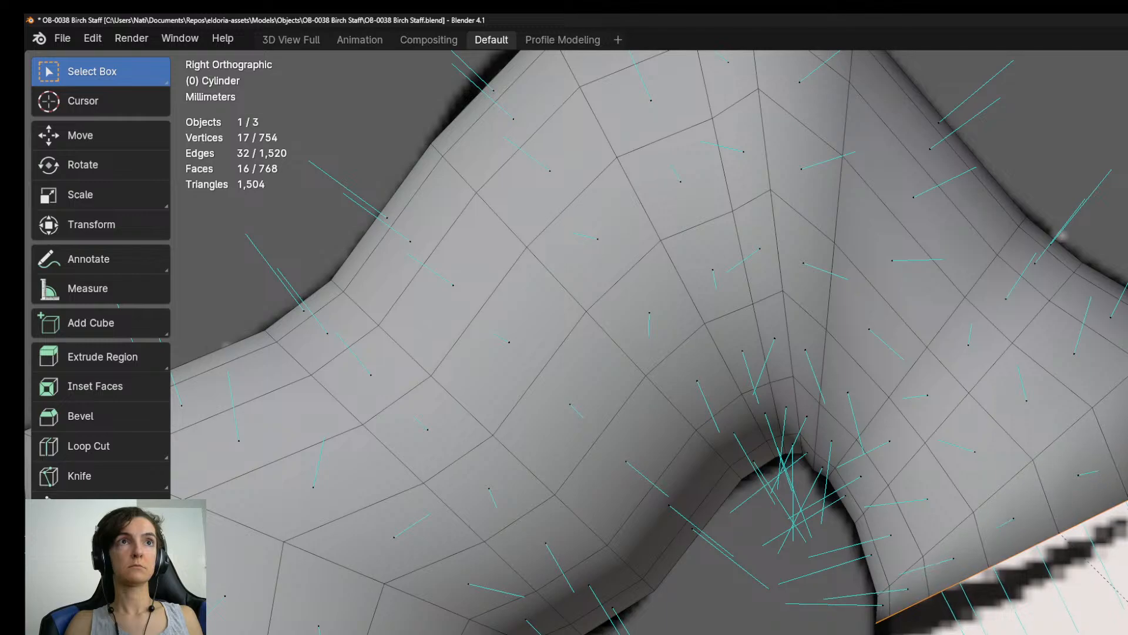
Extrude two further segments downward from the hook's end ring, continuing along the reference past the inner bend.
key(e)
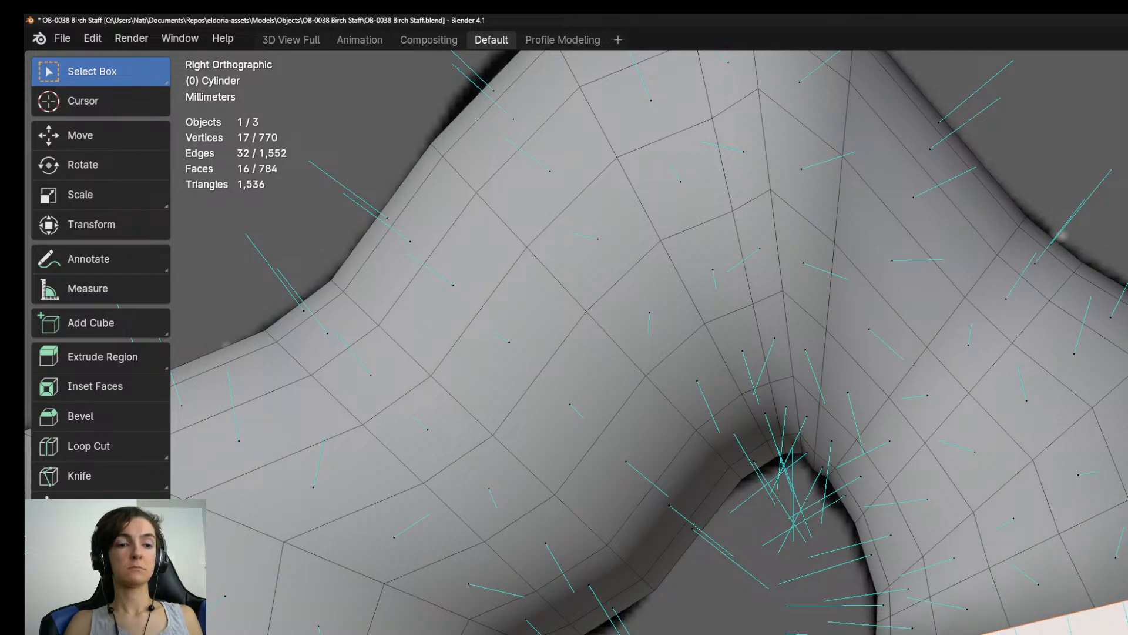
key(e)
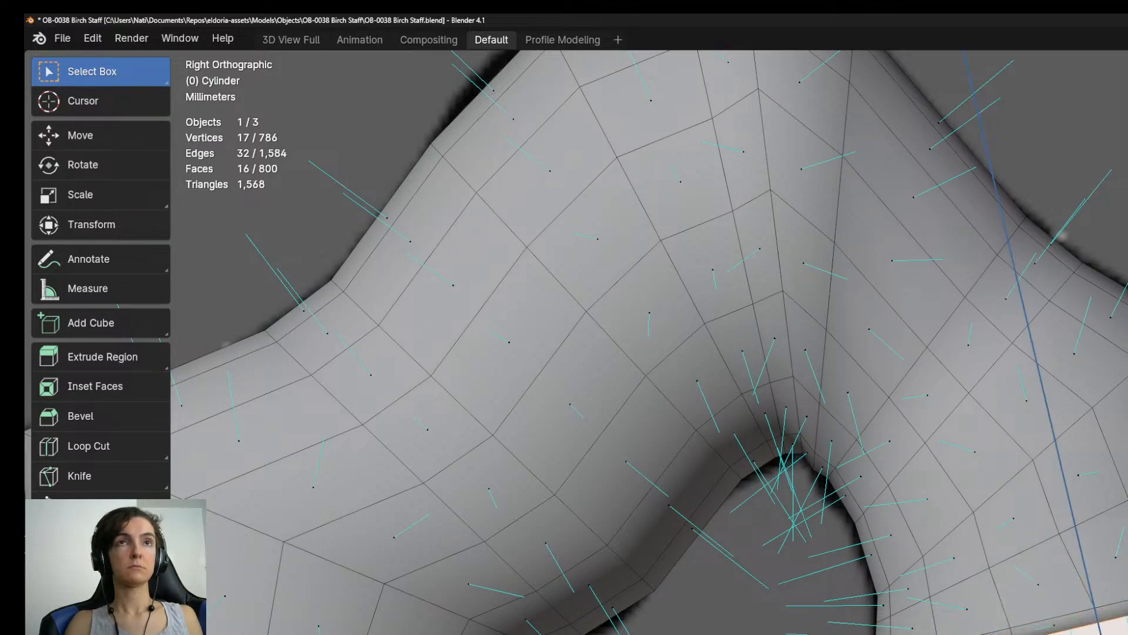
key(Return)
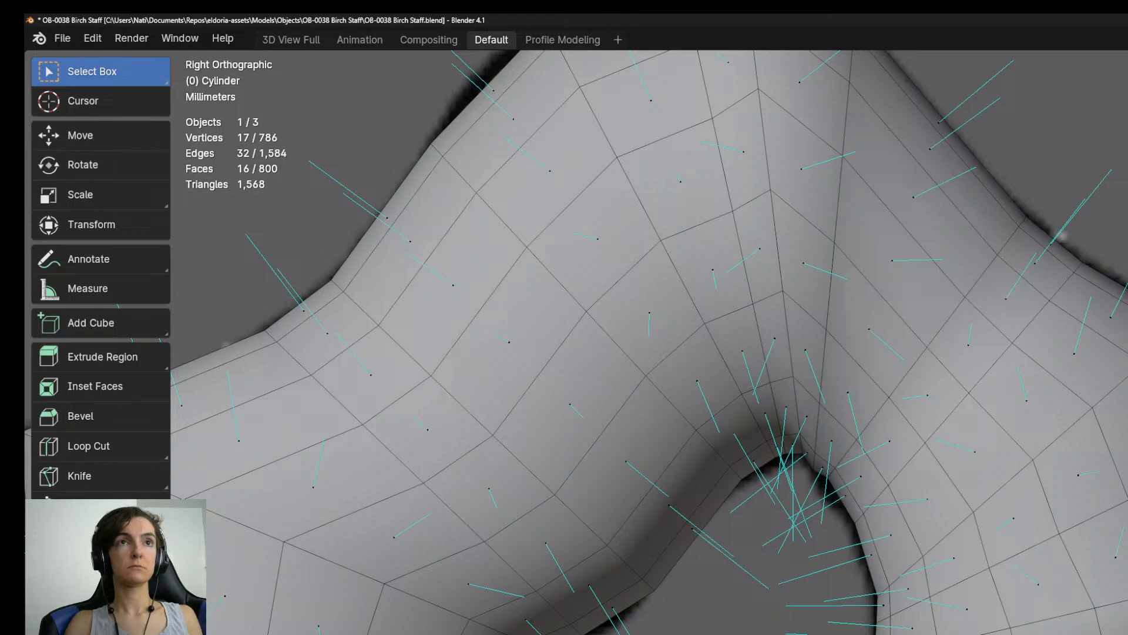
shift+middle_drag(646, 353, 709, 349)
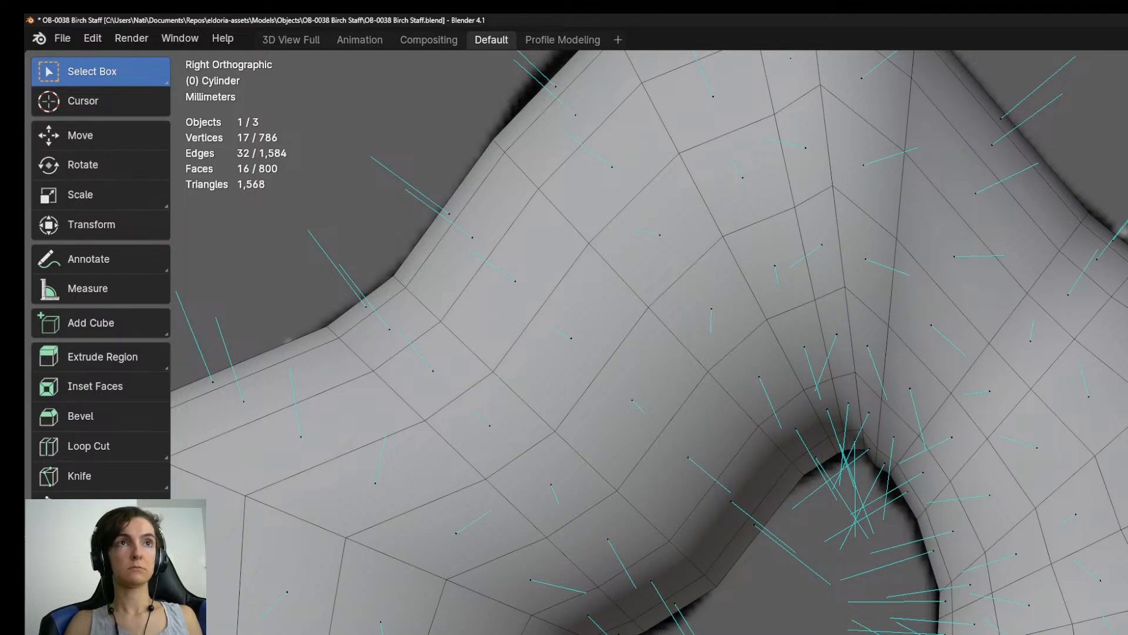
Extrude four segments down from the hook's end ring, angling each end ring to follow the reference's inward curve.
shift+middle_drag(647, 352, 675, 229)
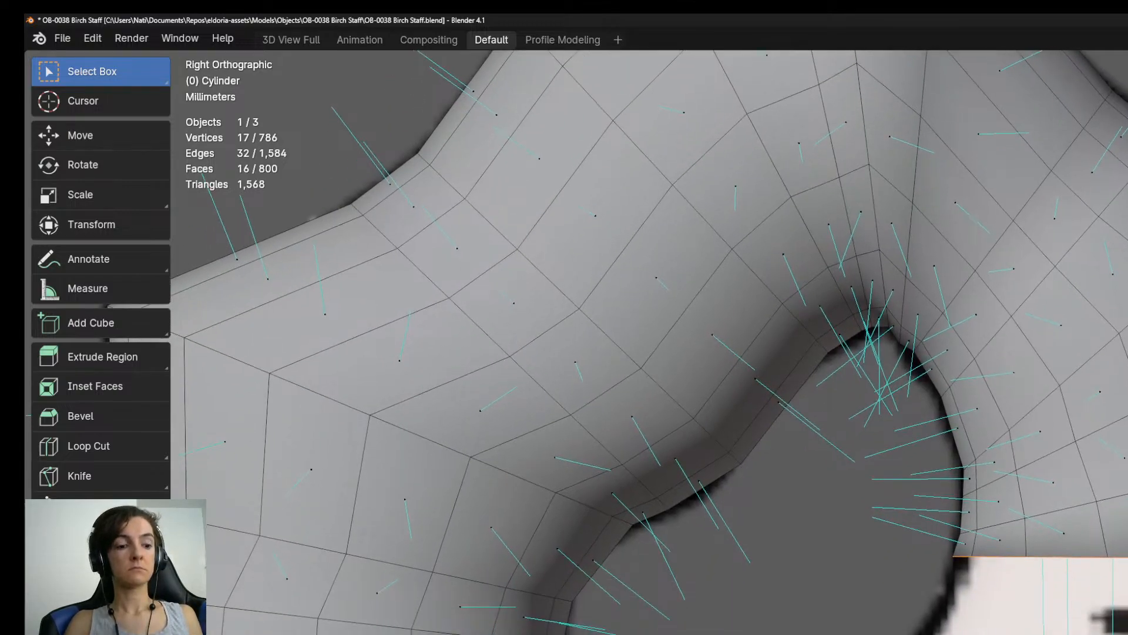
key(e)
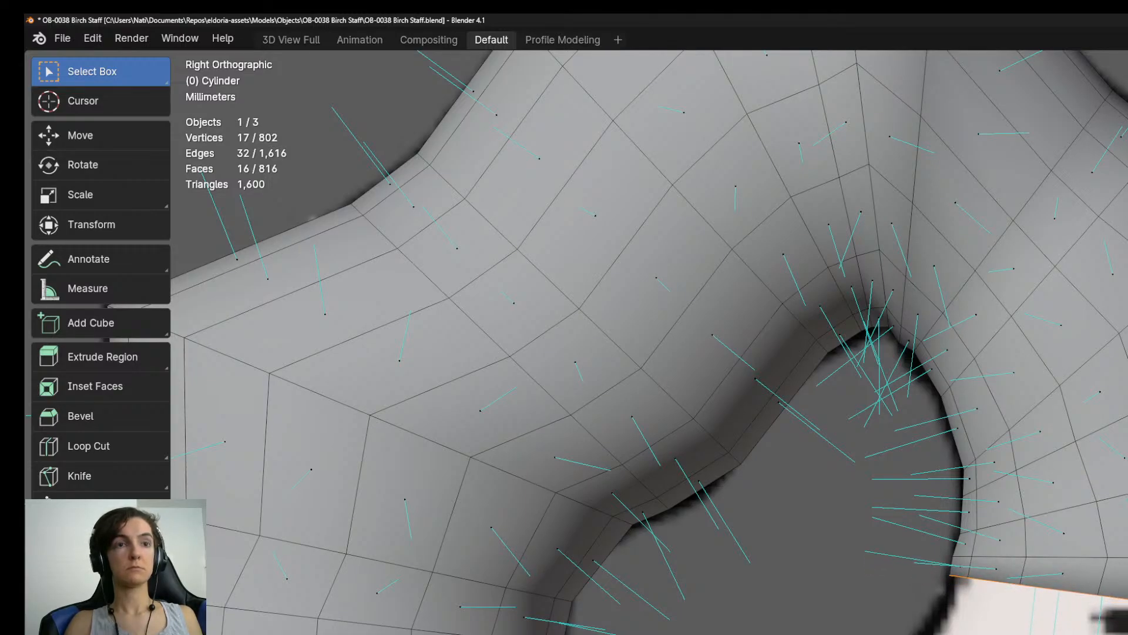
key(e)
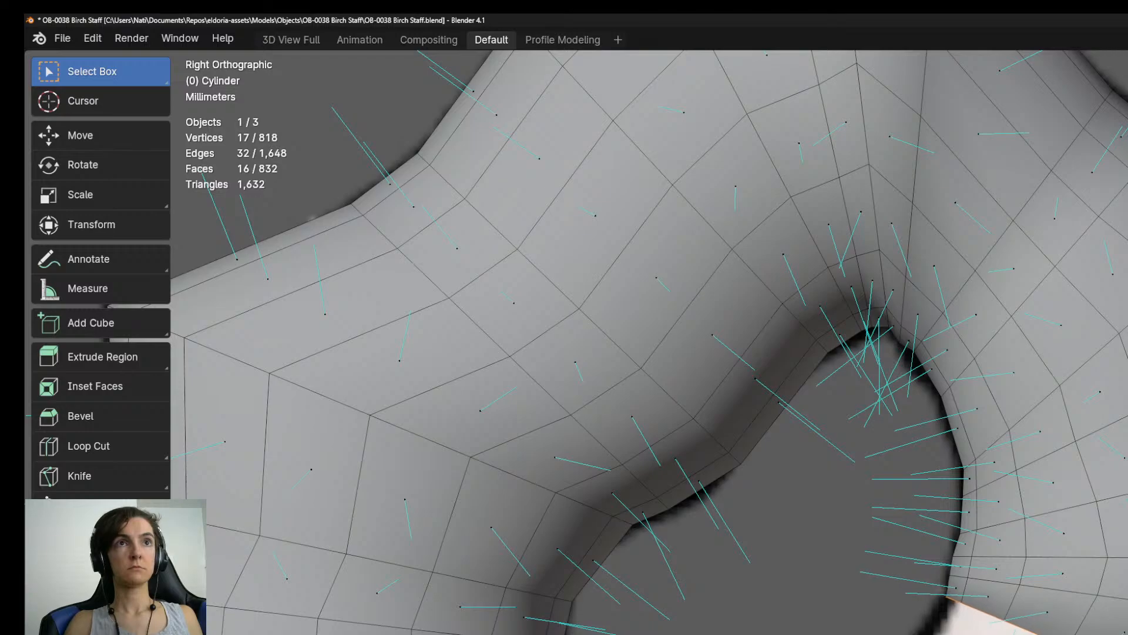
shift+middle_drag(849, 634, 910, 527)
key(e)
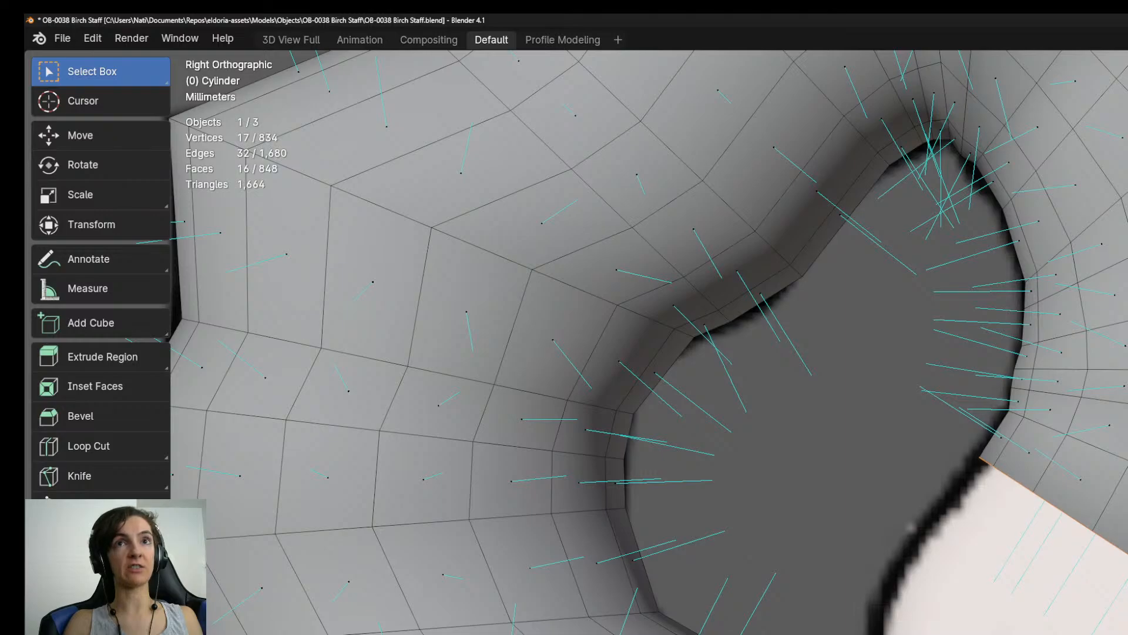
shift+middle_drag(646, 353, 653, 338)
key(e)
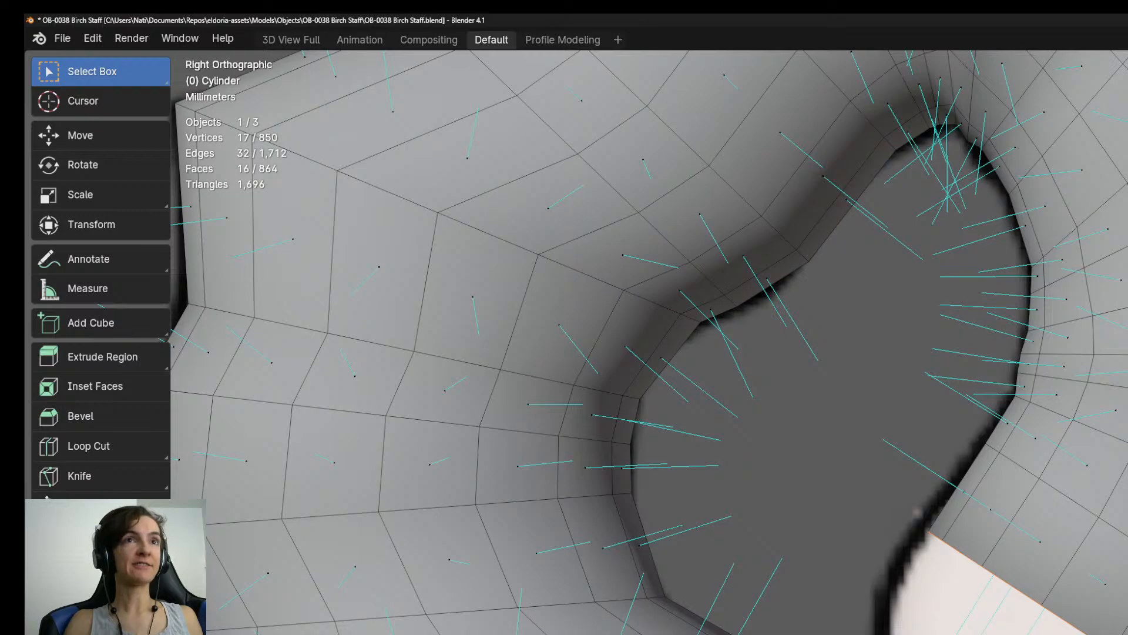
shift+middle_drag(646, 329, 643, 362)
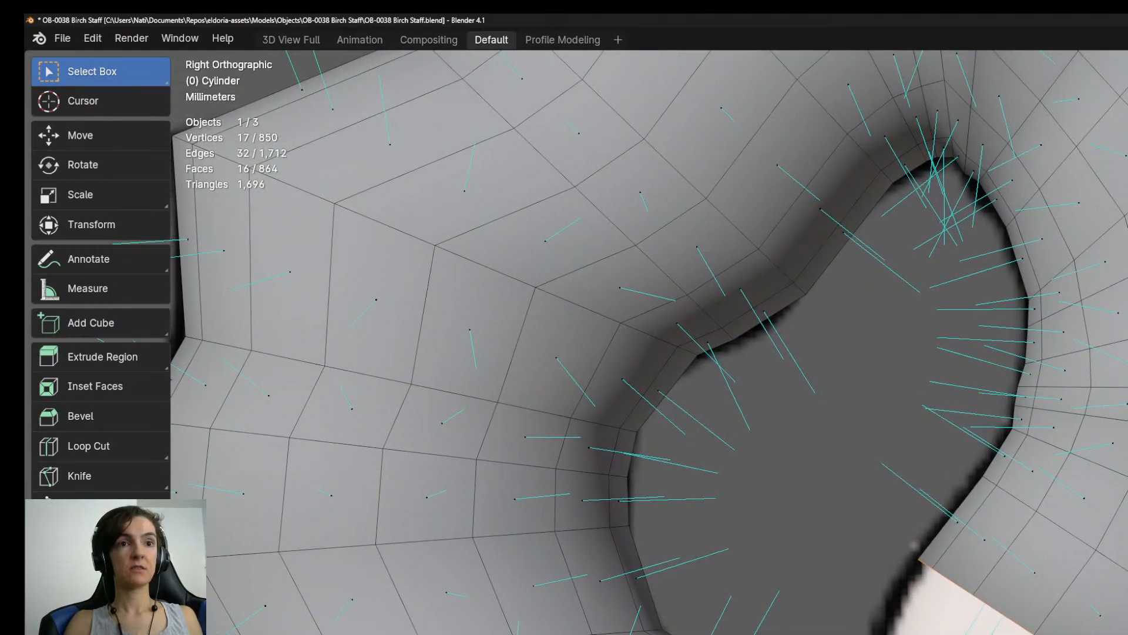
key(alt+Tab)
key(alt+Tab)
key(alt+Tab)
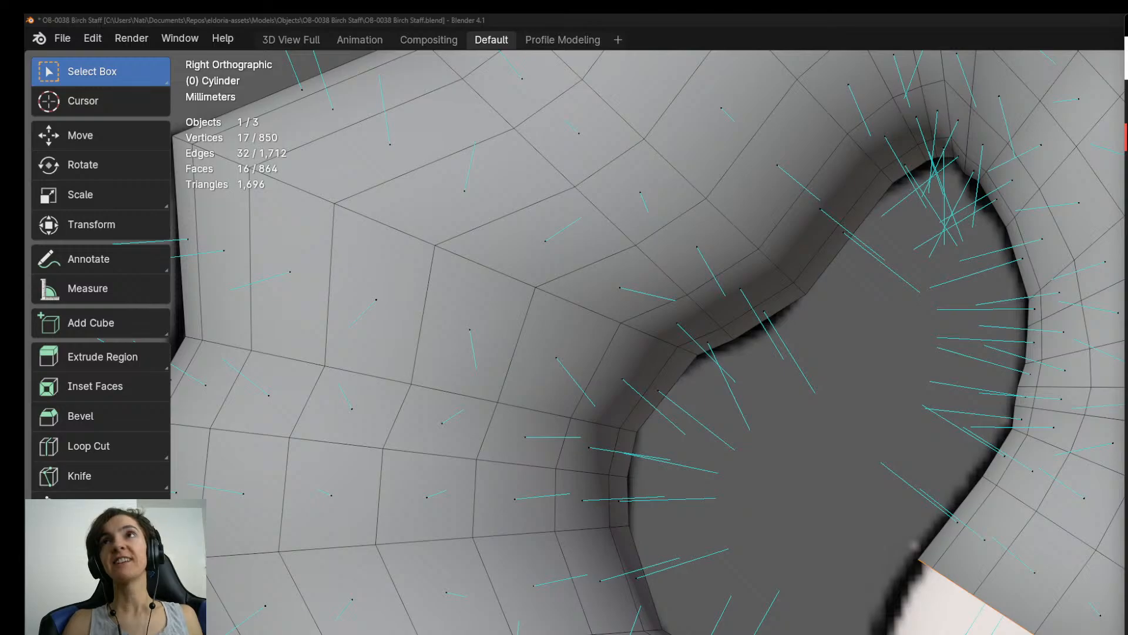
key(alt+Tab)
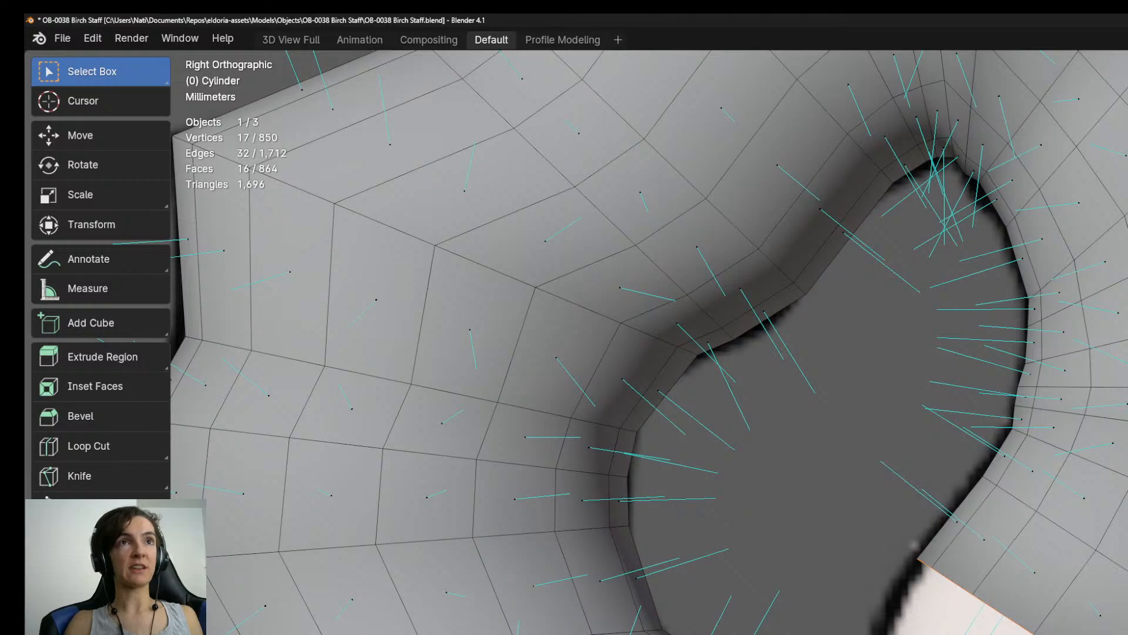
Extrude four more segments to the end of the hook, shaping its rounded tip.
key(e)
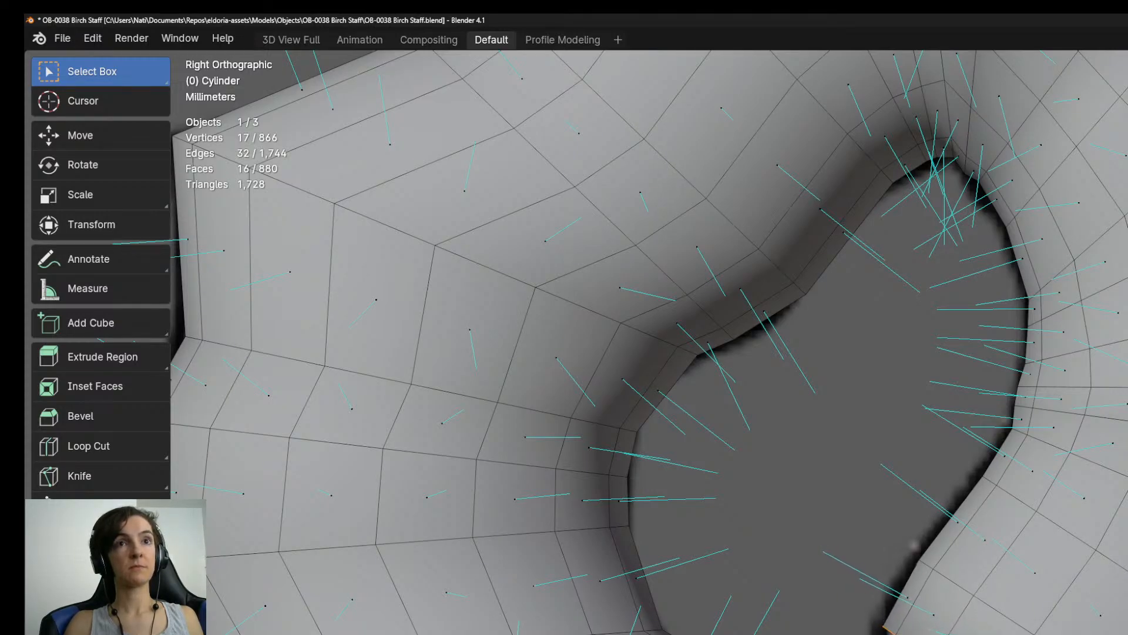
key(ctrl+z)
key(ctrl+shift+z)
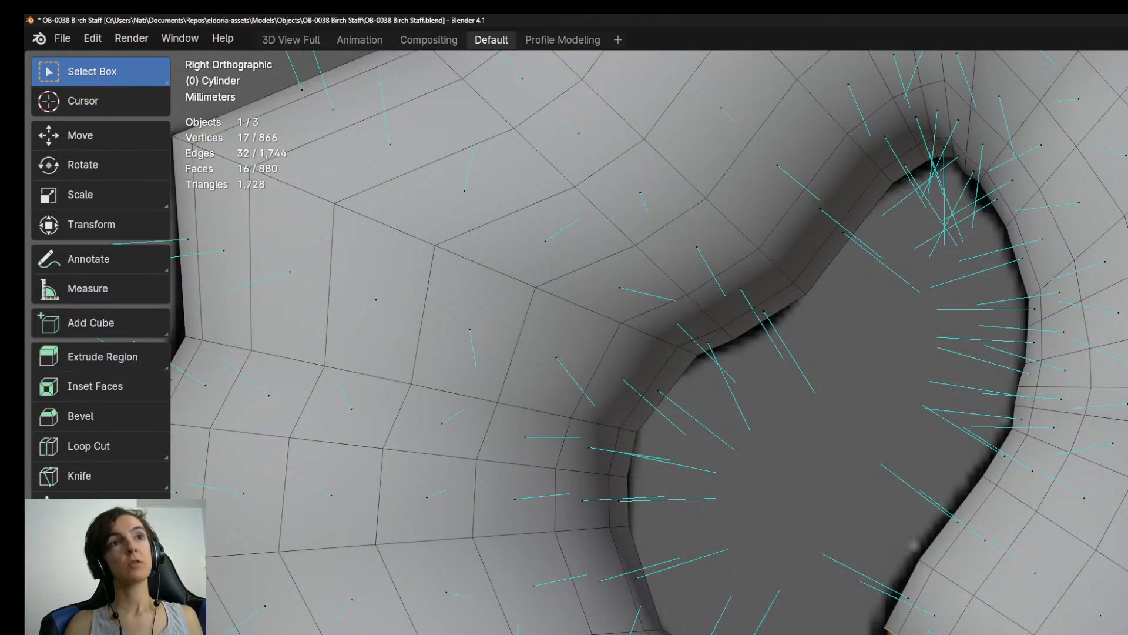
key(e)
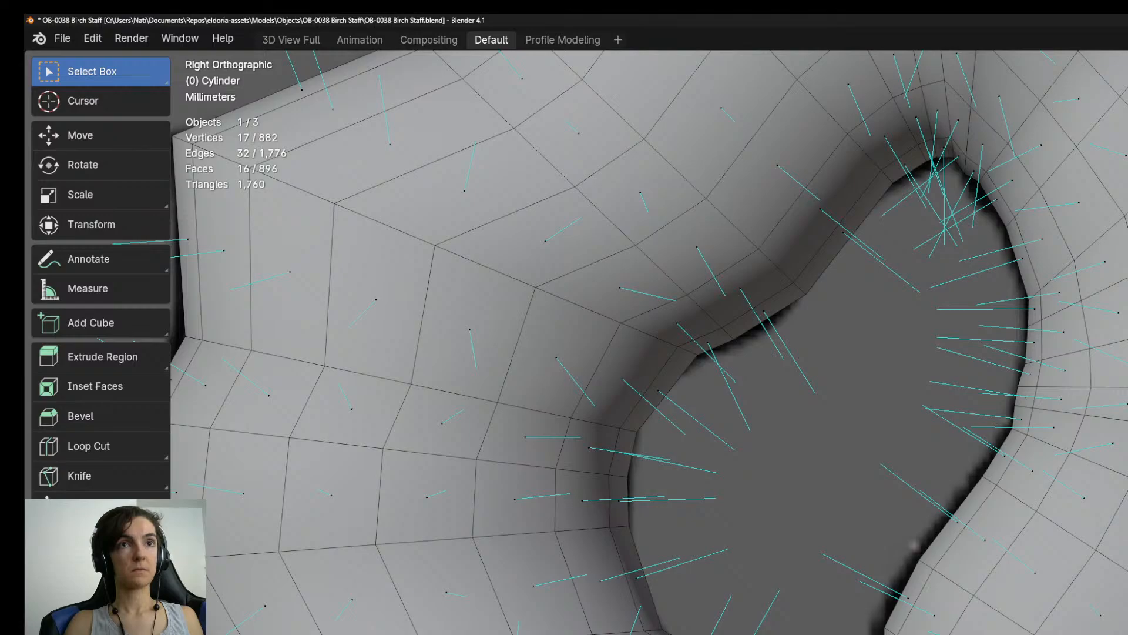
key(e)
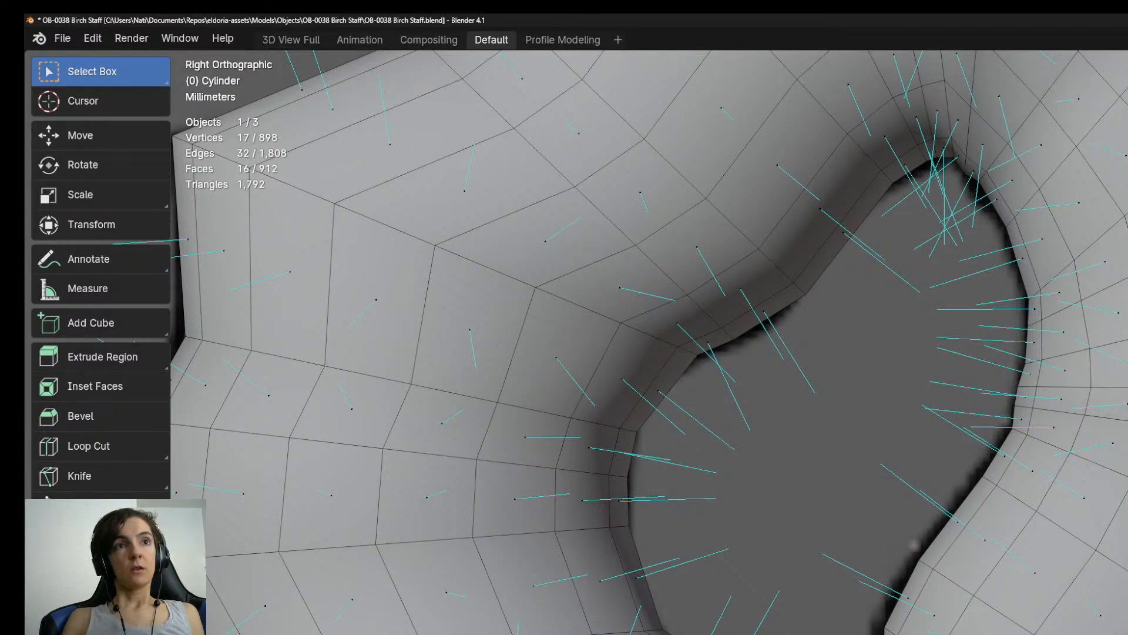
key(e)
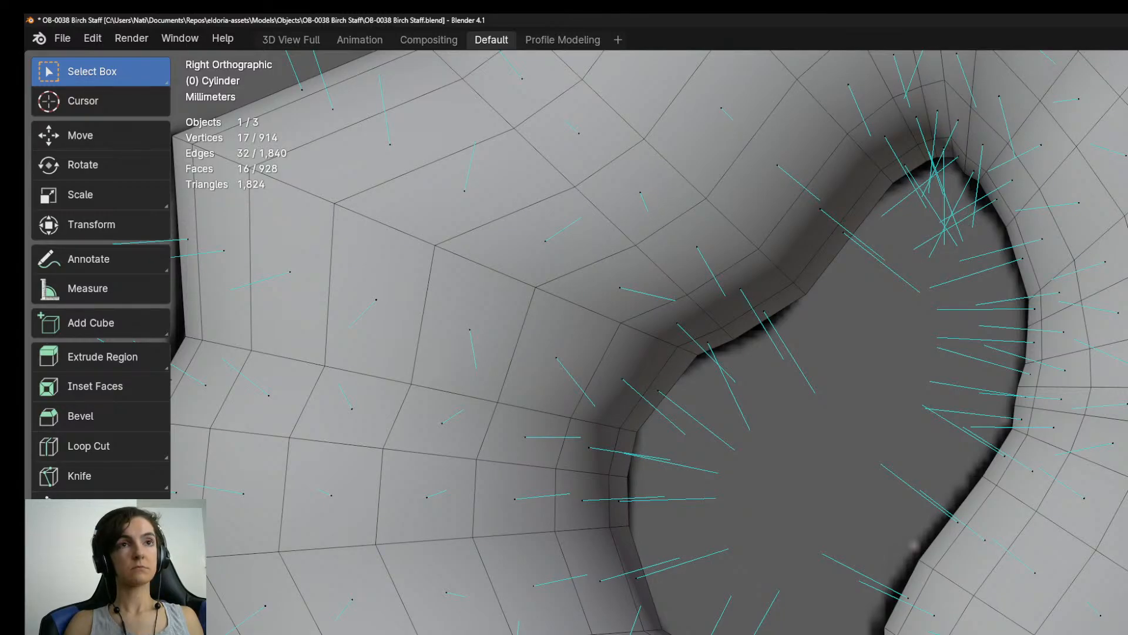
Select a single vertex on the hook, leave mesh editing and examine the hook's shape from several angles.
middle_drag(914, 545, 1010, 470)
key(1)
click(1011, 470)
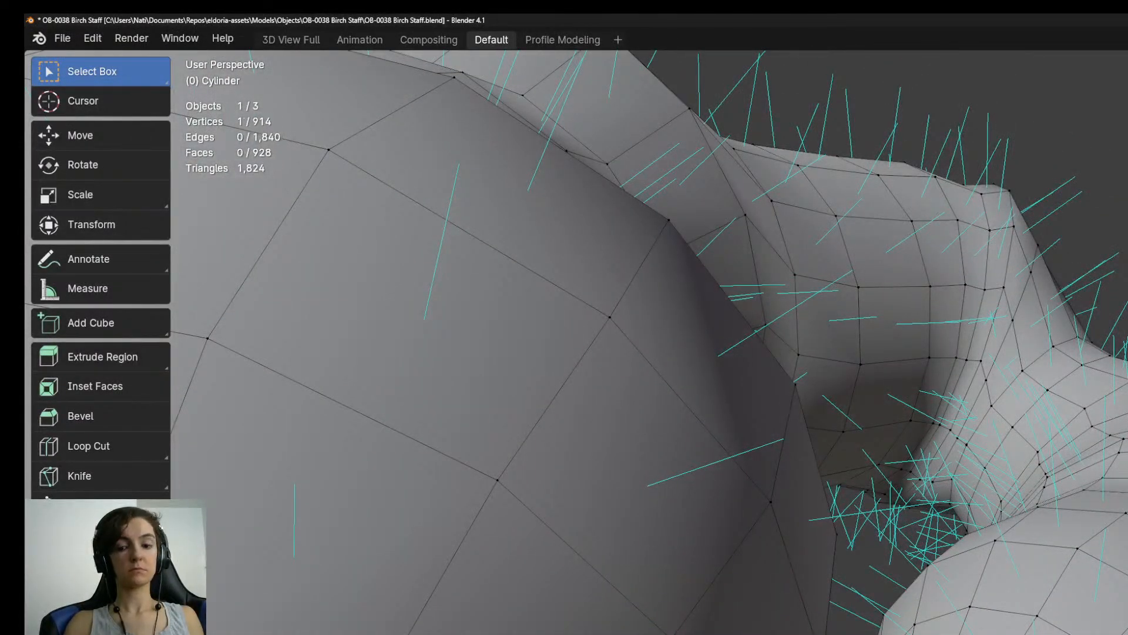
key(KP_3)
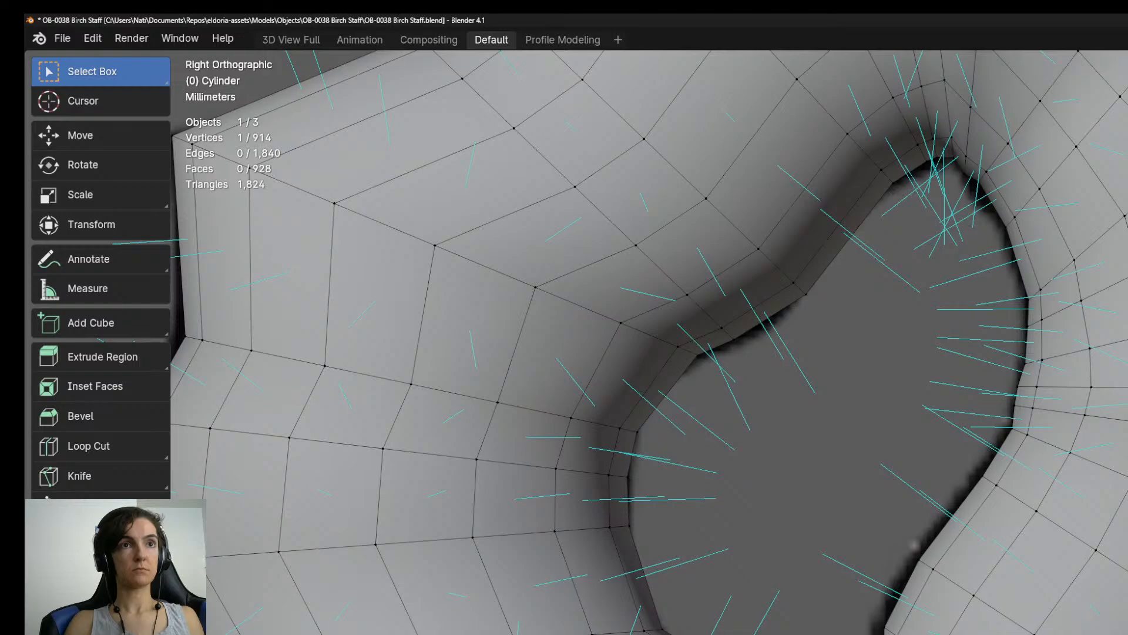
scroll(914, 545, down, 7)
middle_drag(914, 545, 507, 577)
key(Tab)
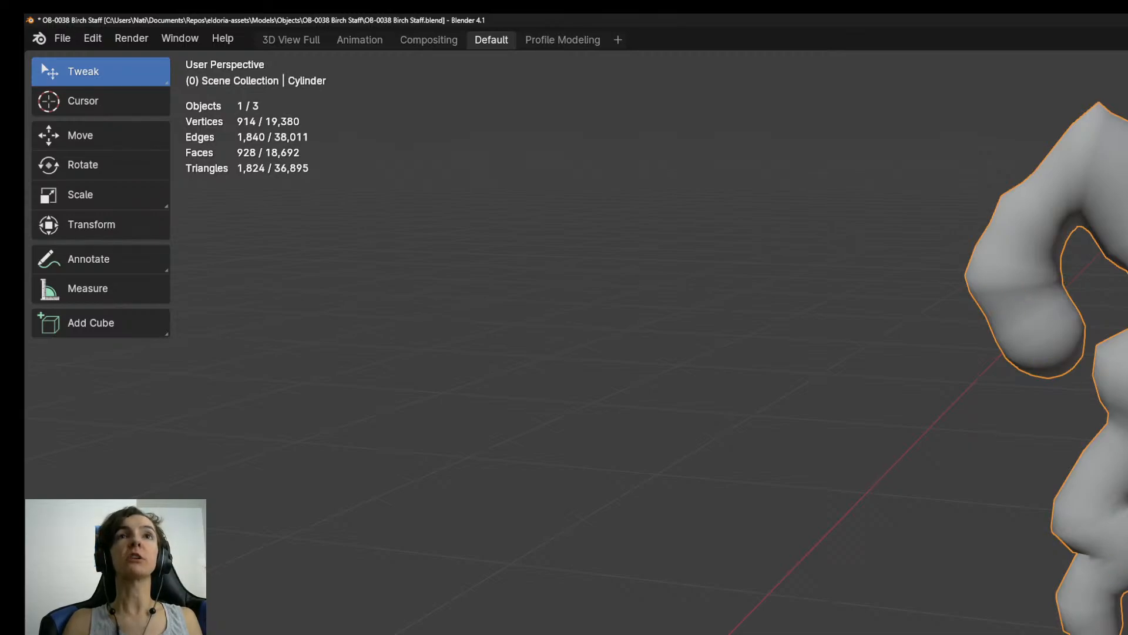
middle_drag(1042, 456, 1126, 460)
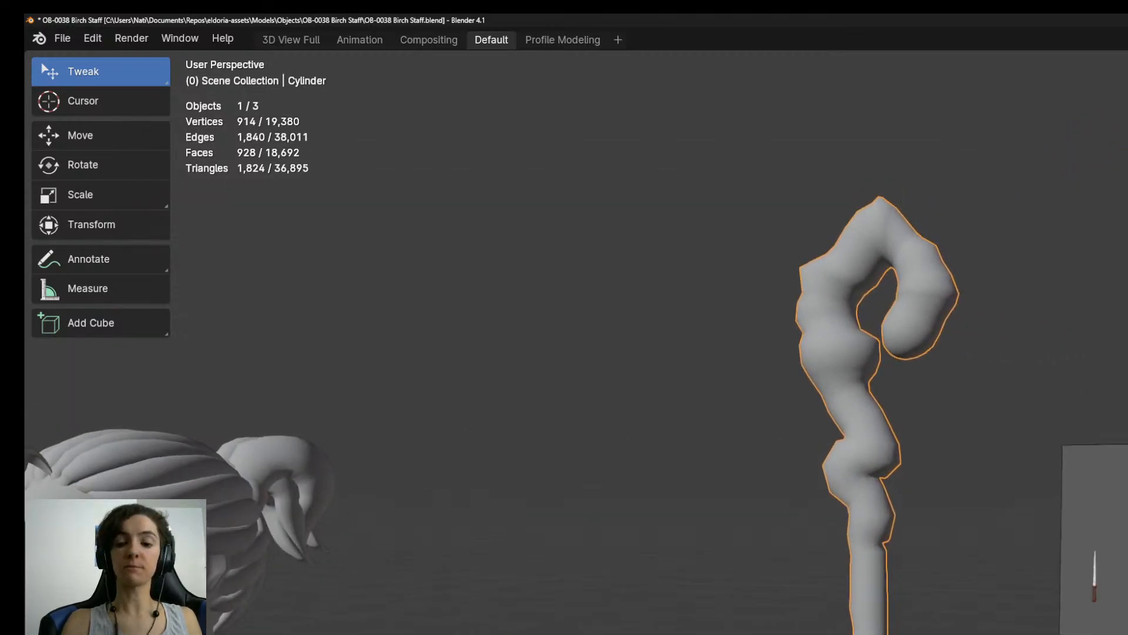
Select the end cap at the staff's bottom in Edit Mode and move it up along Z to fit the reference.
key(KP_3)
shift+middle_drag(959, 634, 1017, 305)
scroll(934, 632, up, 4)
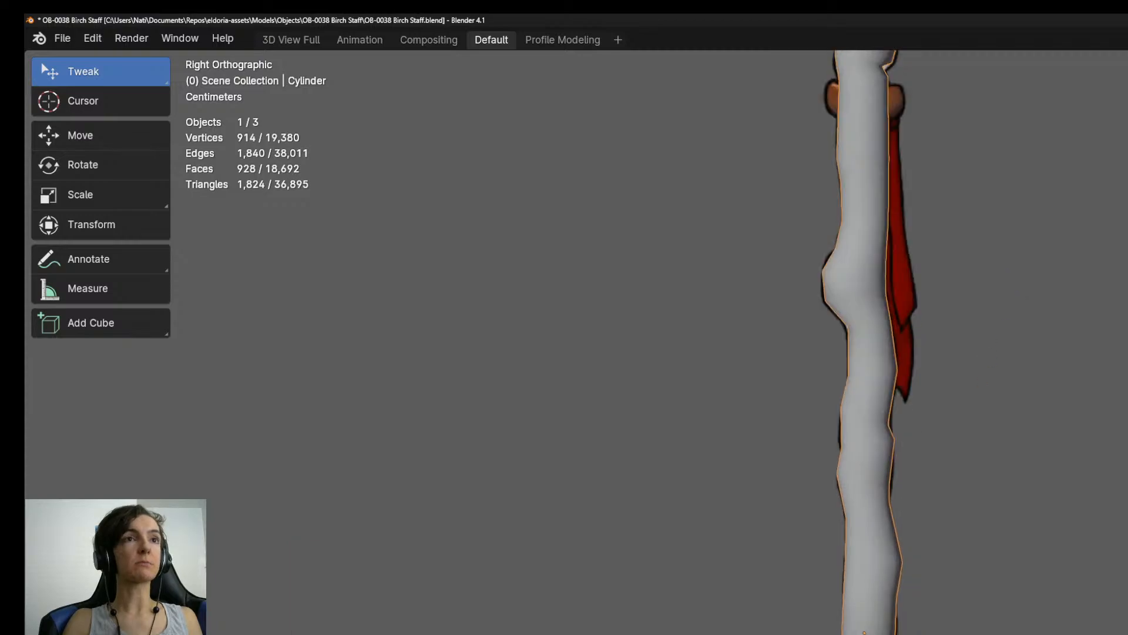
shift+middle_drag(828, 634, 963, 539)
key(Tab)
scroll(935, 576, up, 6)
middle_drag(919, 592, 936, 469)
key(ctrl+KP_Add)
key(KP_3)
scroll(905, 341, down, 3)
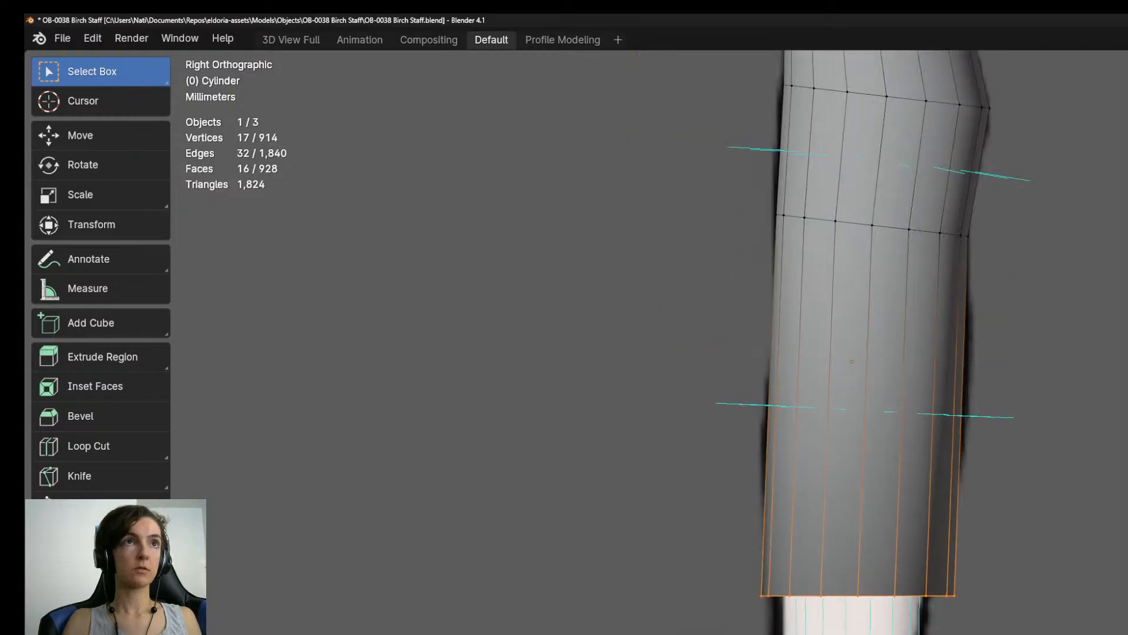
scroll(969, 571, up, 3)
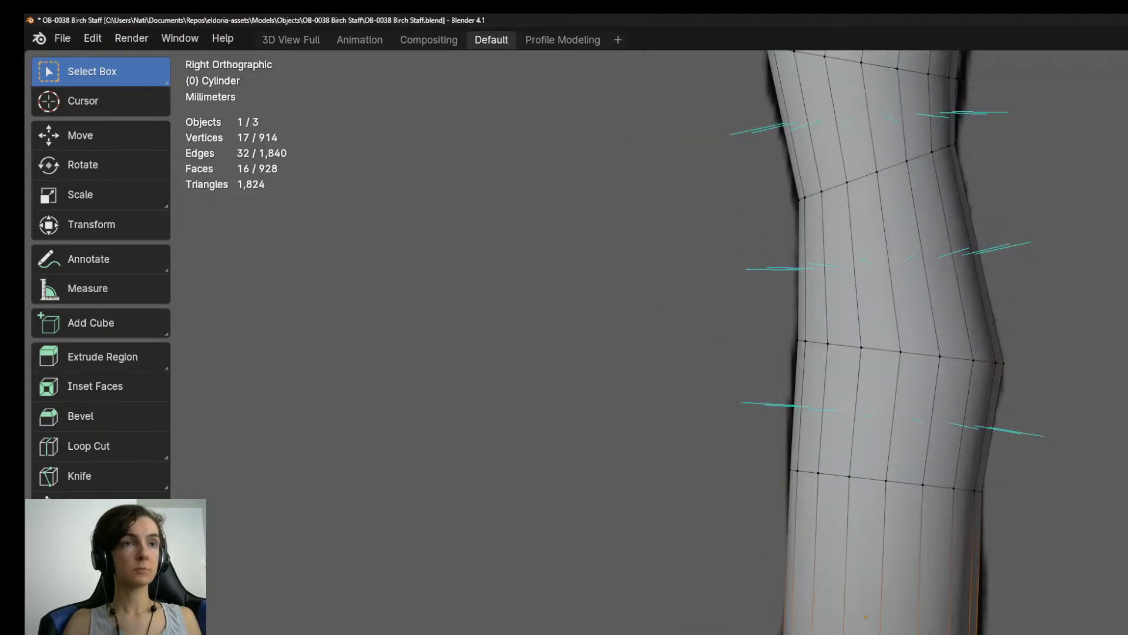
key(g)
key(z)
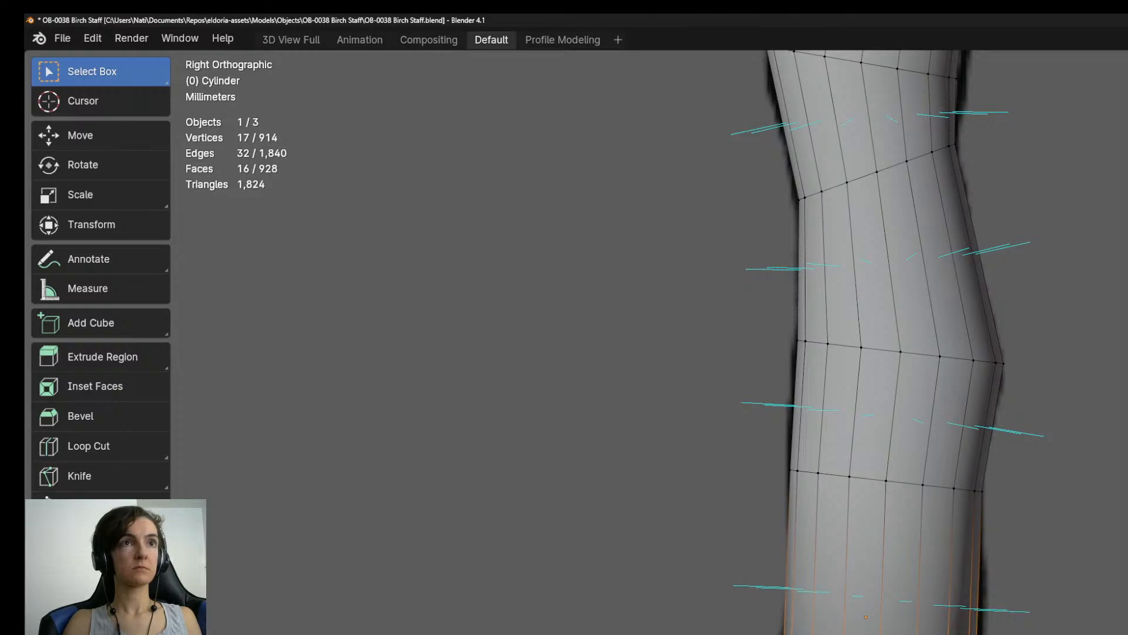
Extrude one segment down from the staff's bottom cap, and narrow and level its end ring to fit the outline.
shift+middle_drag(979, 634, 1006, 609)
key(e)
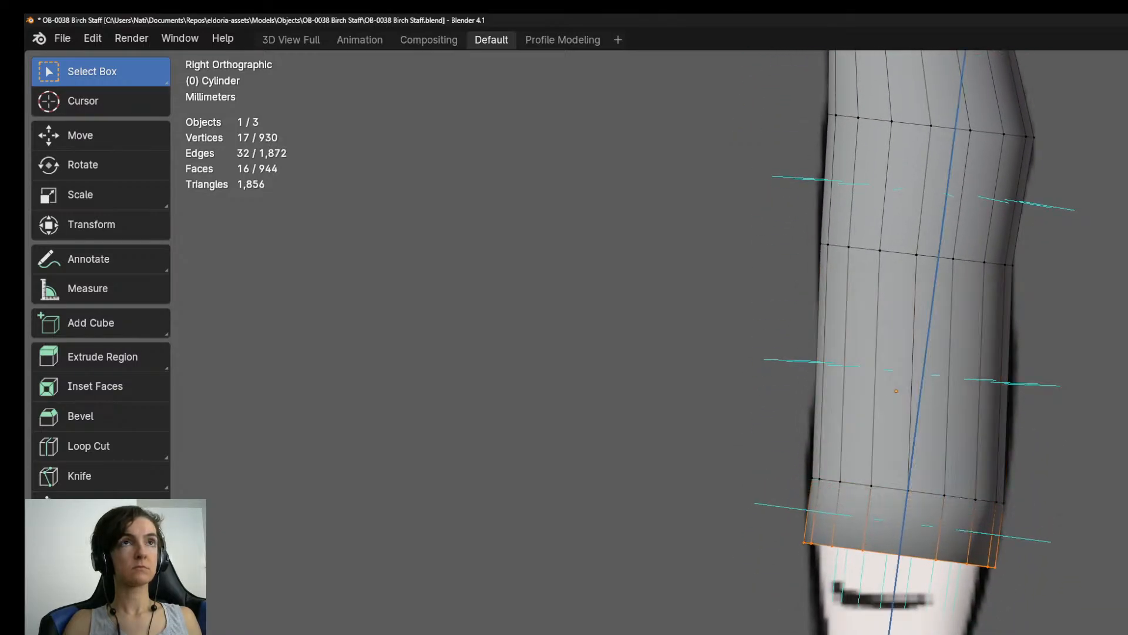
key(Return)
key(r)
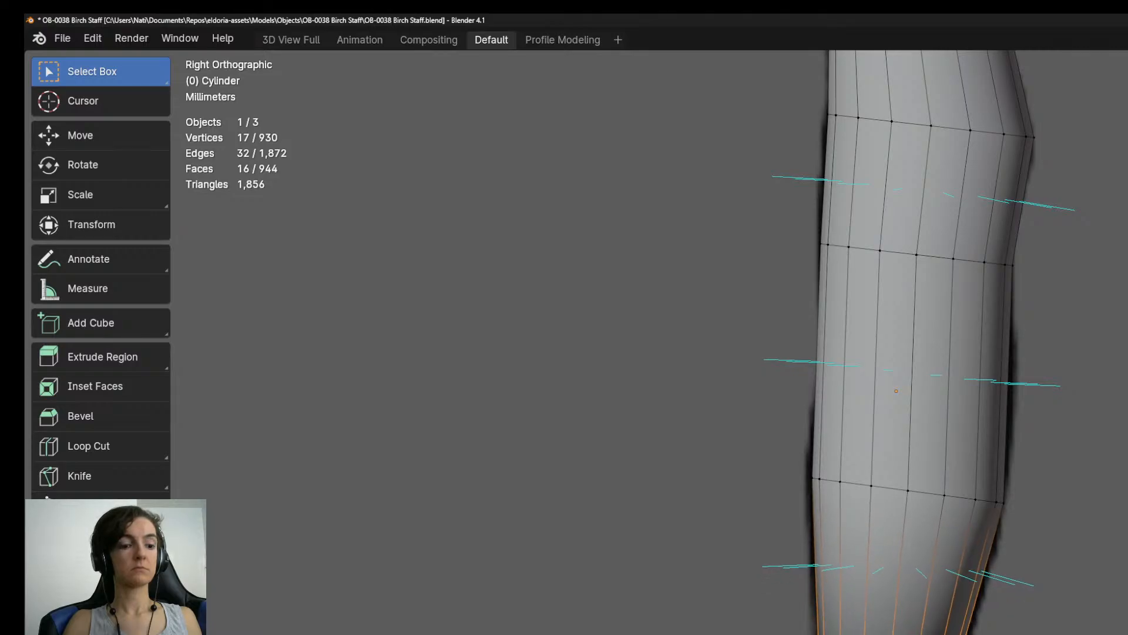
key(3)
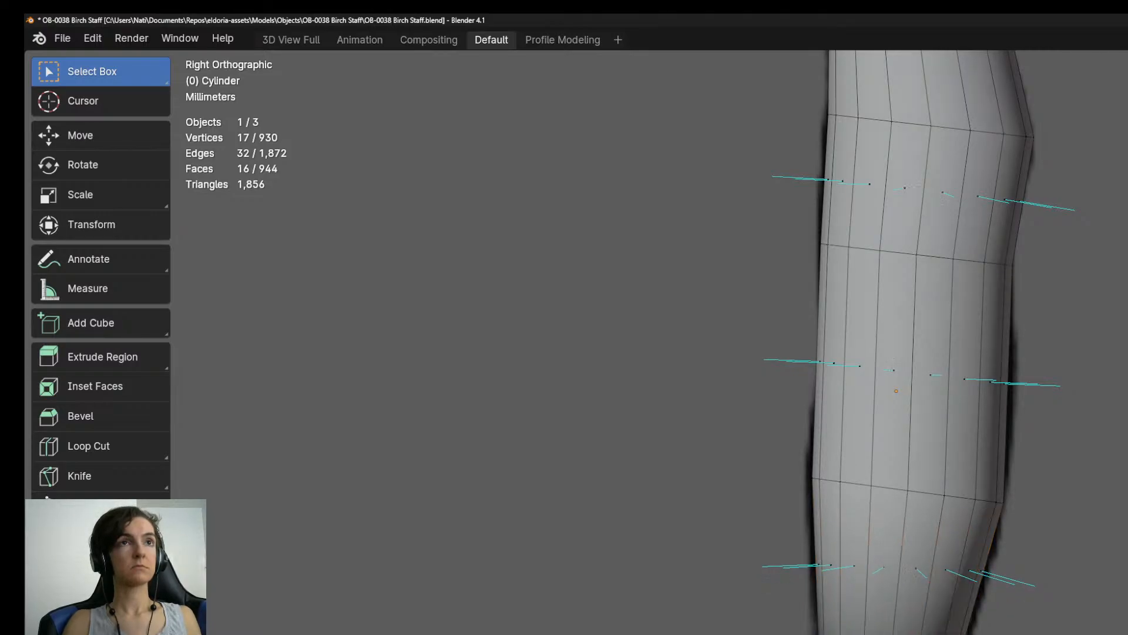
key(r)
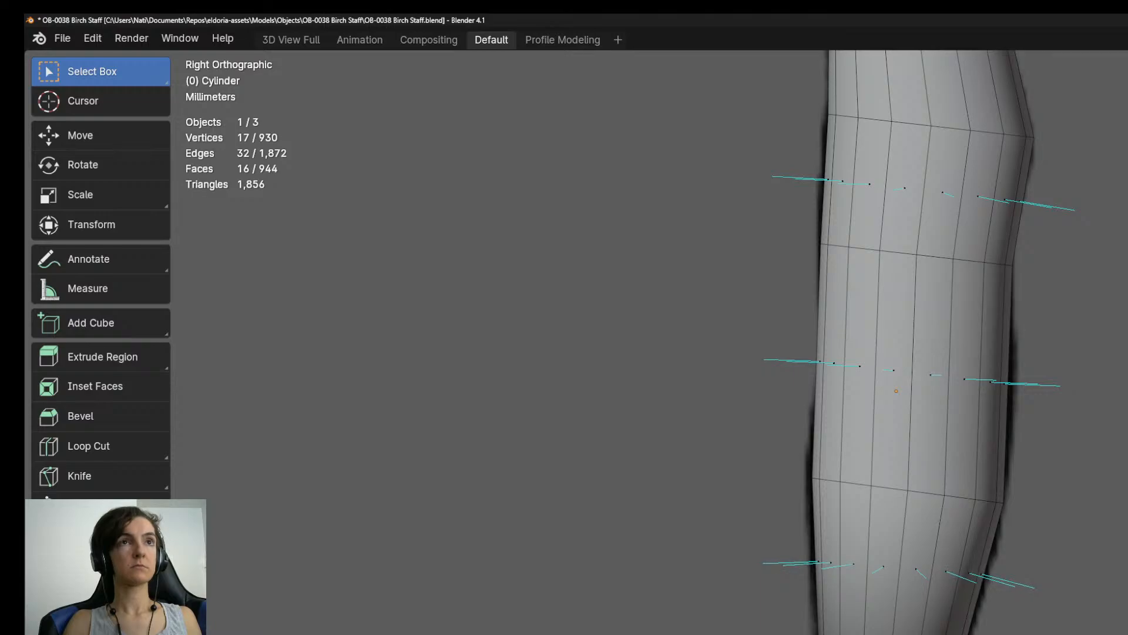
Extrude a further straight segment down the lower shaft, lengthen it and widen its end ring to match the reference.
key(e)
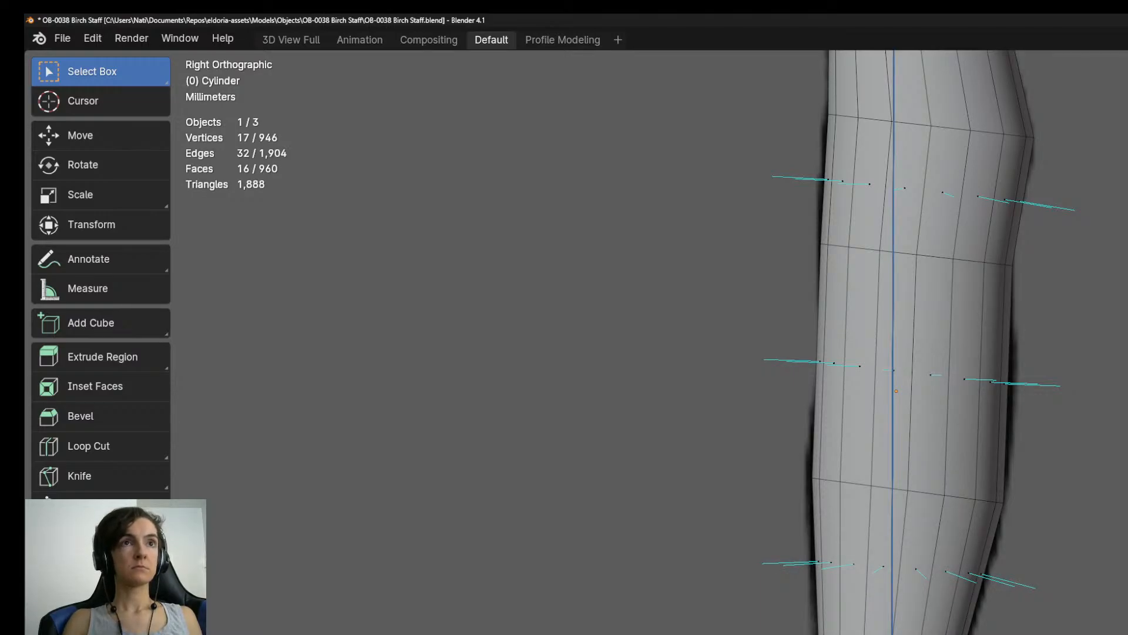
click(1052, 634)
shift+middle_drag(1053, 634, 1068, 539)
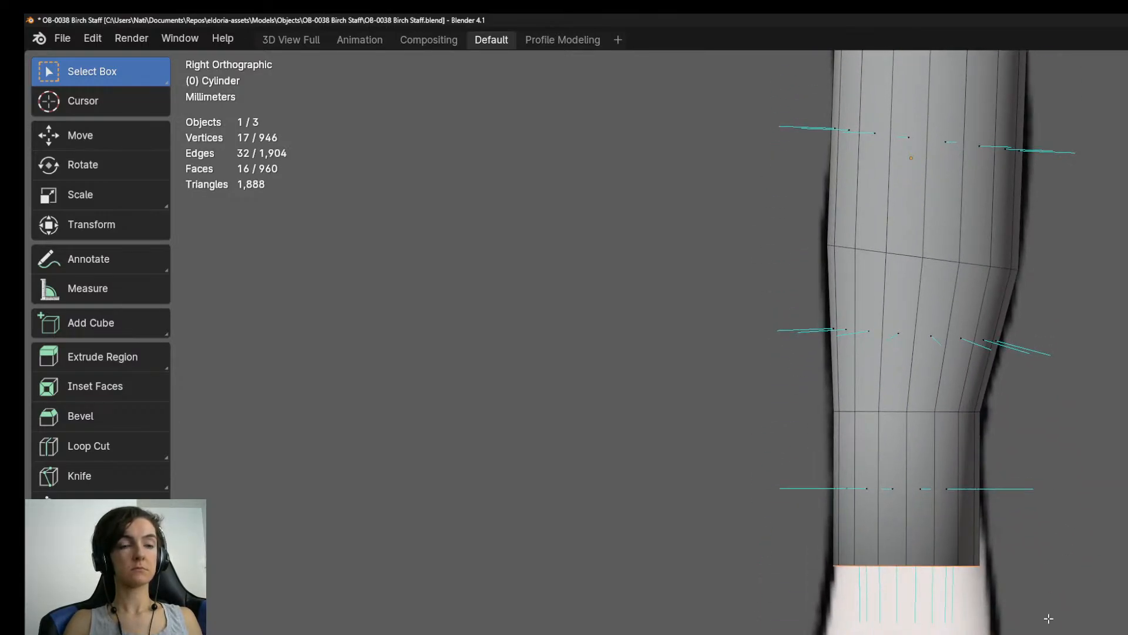
key(g)
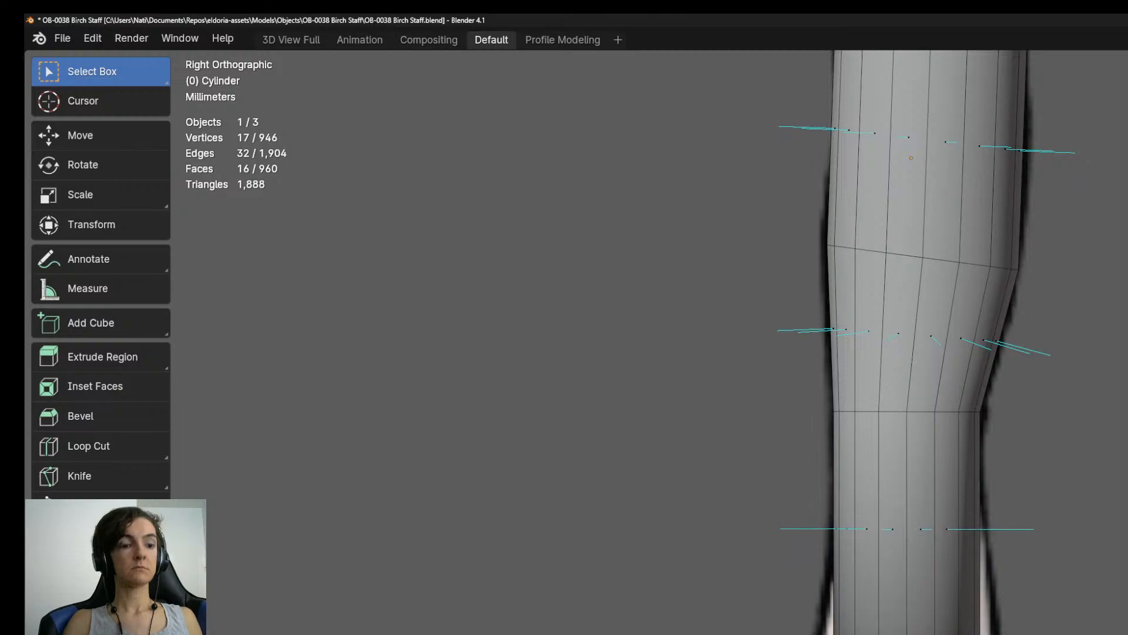
key(s)
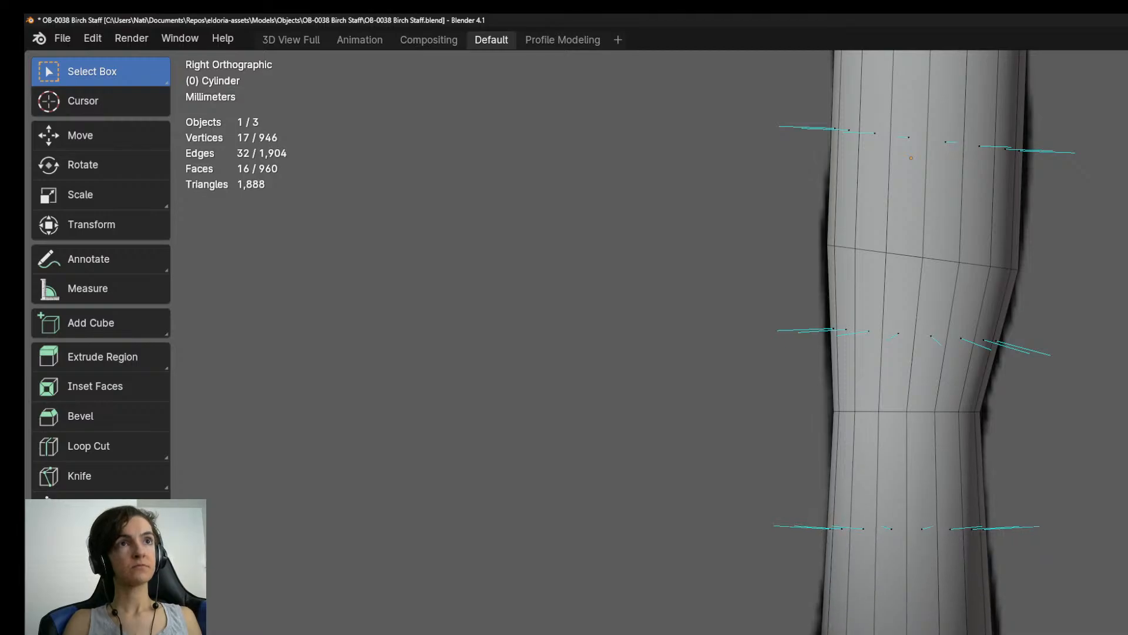
Extrude a flaring segment below it and enlarge its end ring to the outline's widest point.
shift+middle_drag(1062, 634, 1072, 547)
key(e)
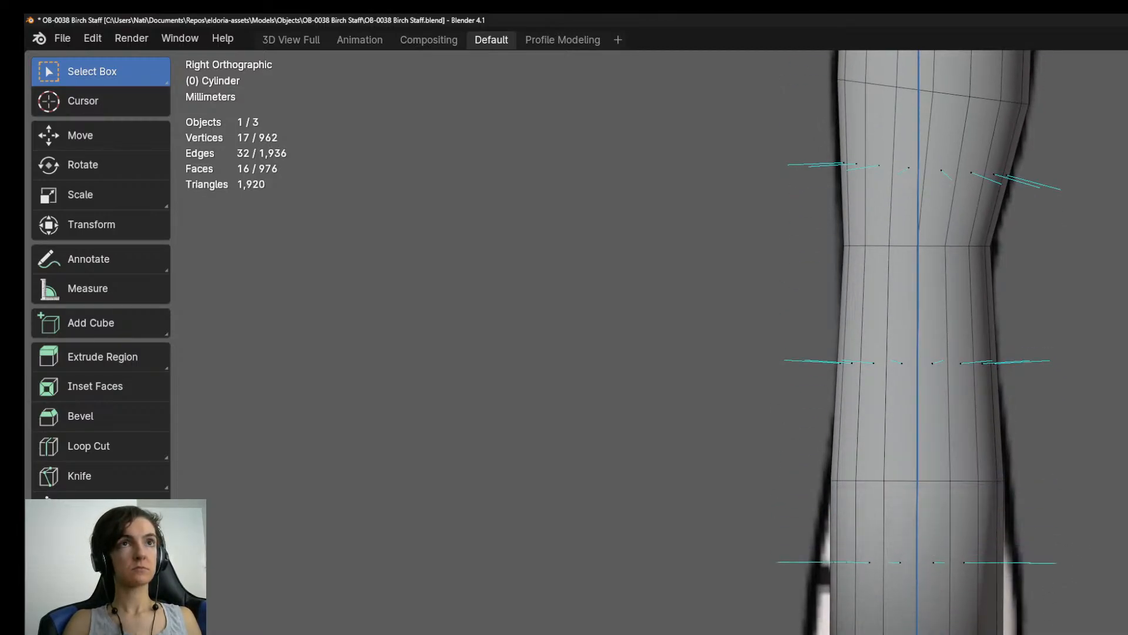
key(Return)
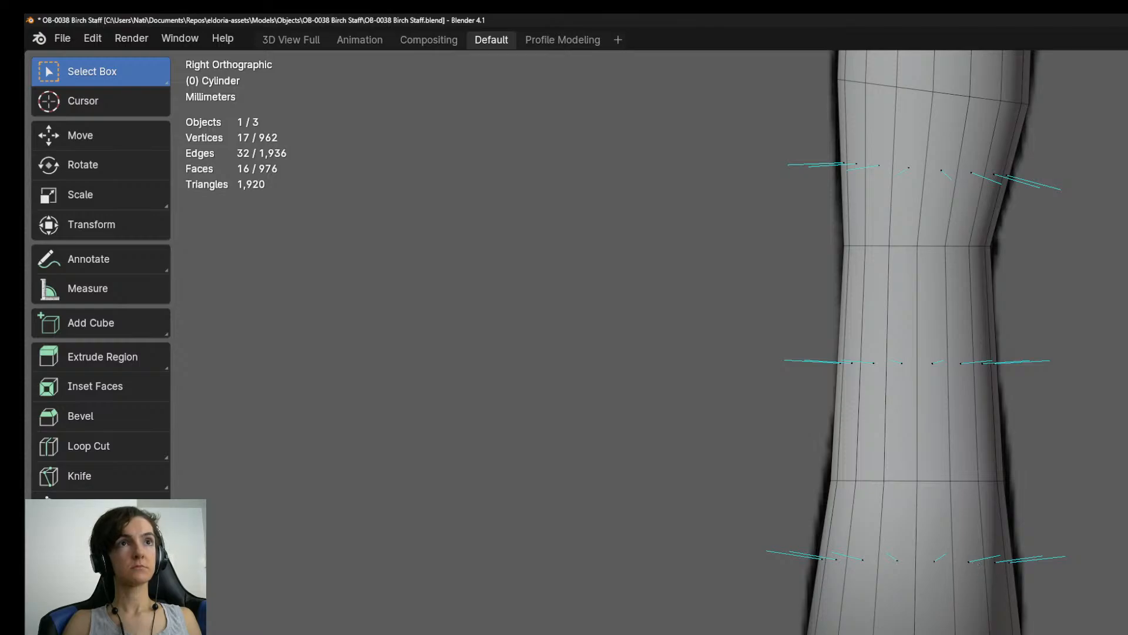
Extrude two segments below the bulge, slightly tilting and narrowing their end rings along the reference.
key(e)
key(Escape)
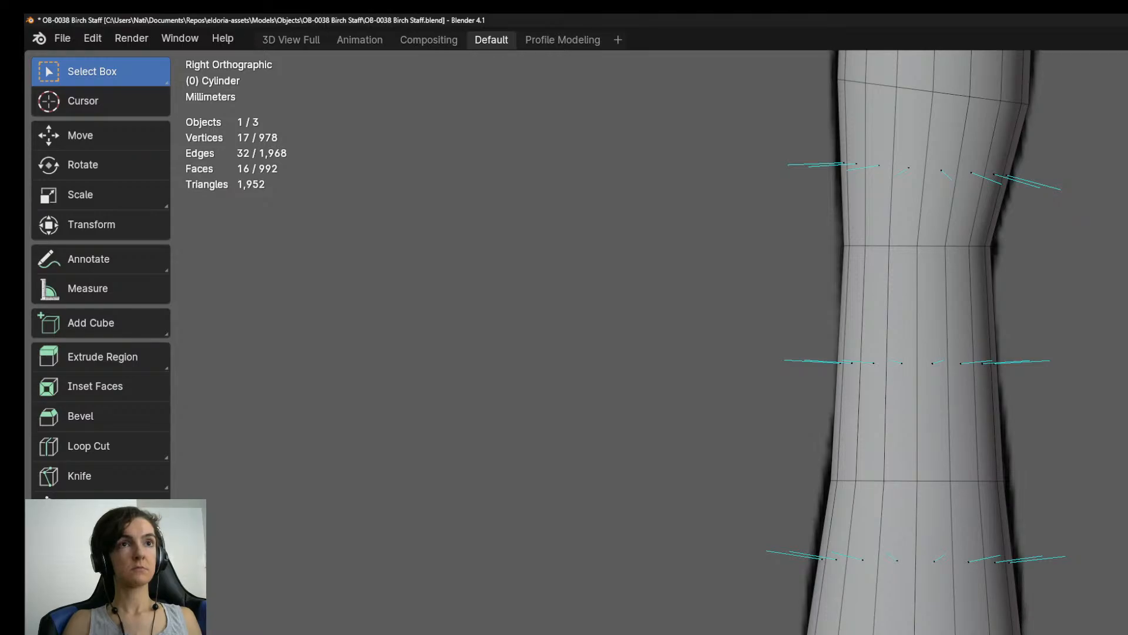
key(e)
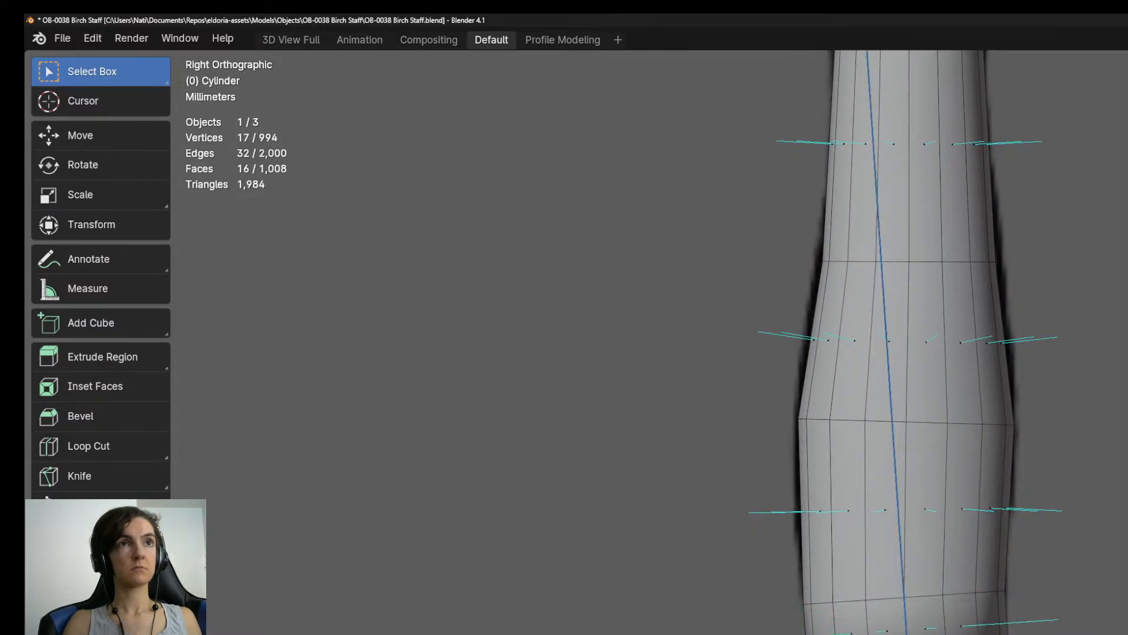
key(Return)
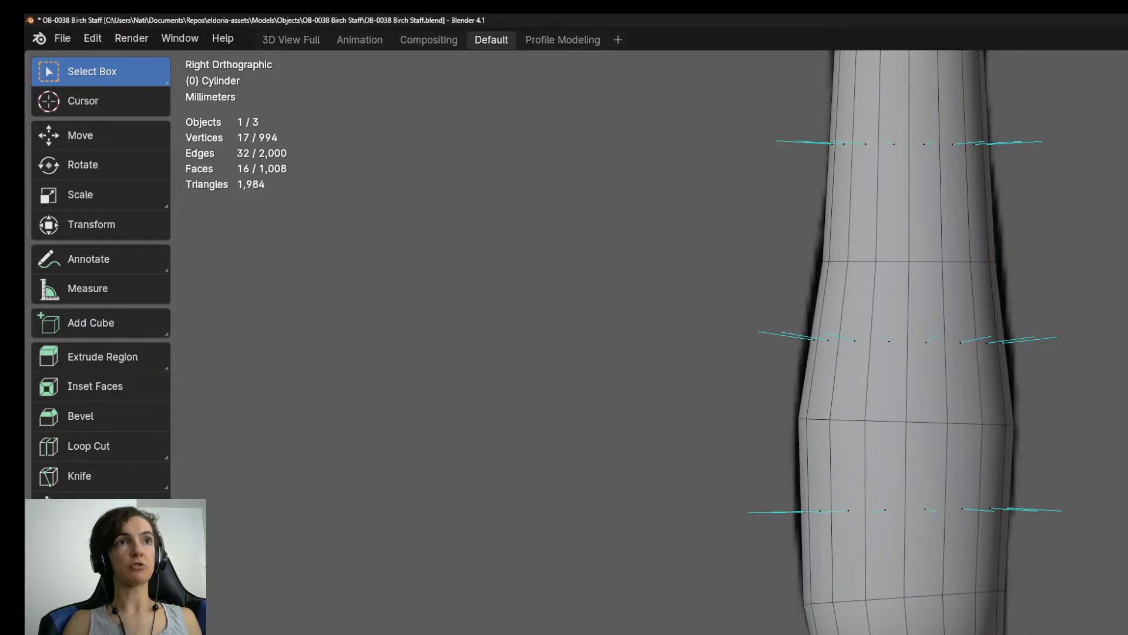
shift+middle_drag(1057, 634, 1062, 612)
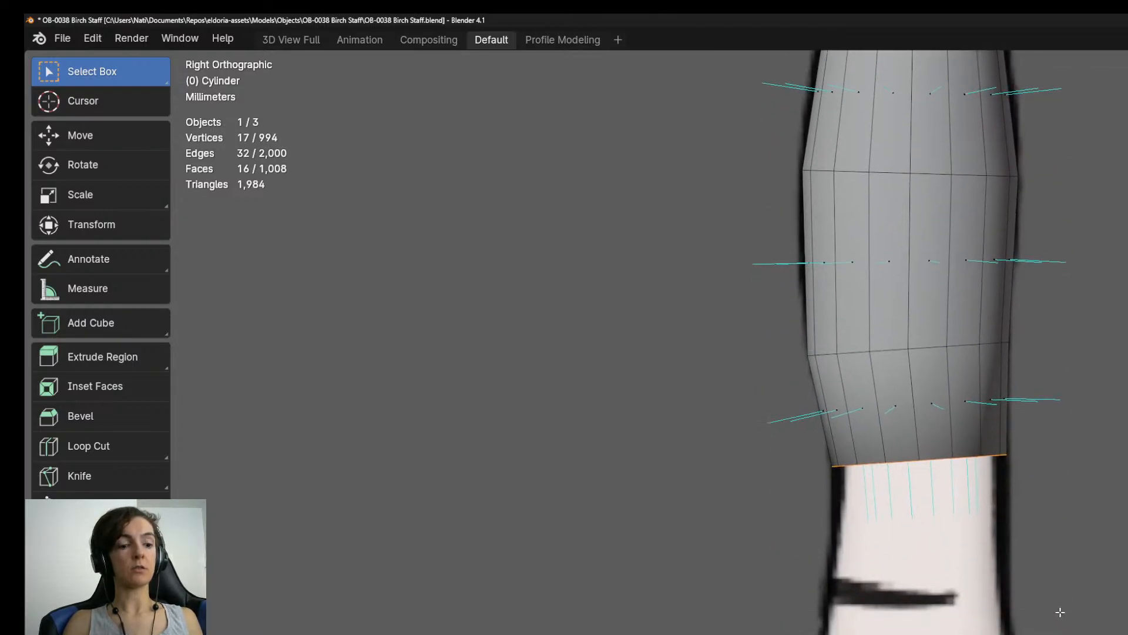
Extrude one segment down from the staff's end cap, level its end ring and fit it to the outline just below the dark bark mark.
key(e)
key(Return)
key(r)
key(Return)
key(g)
key(Return)
key(s)
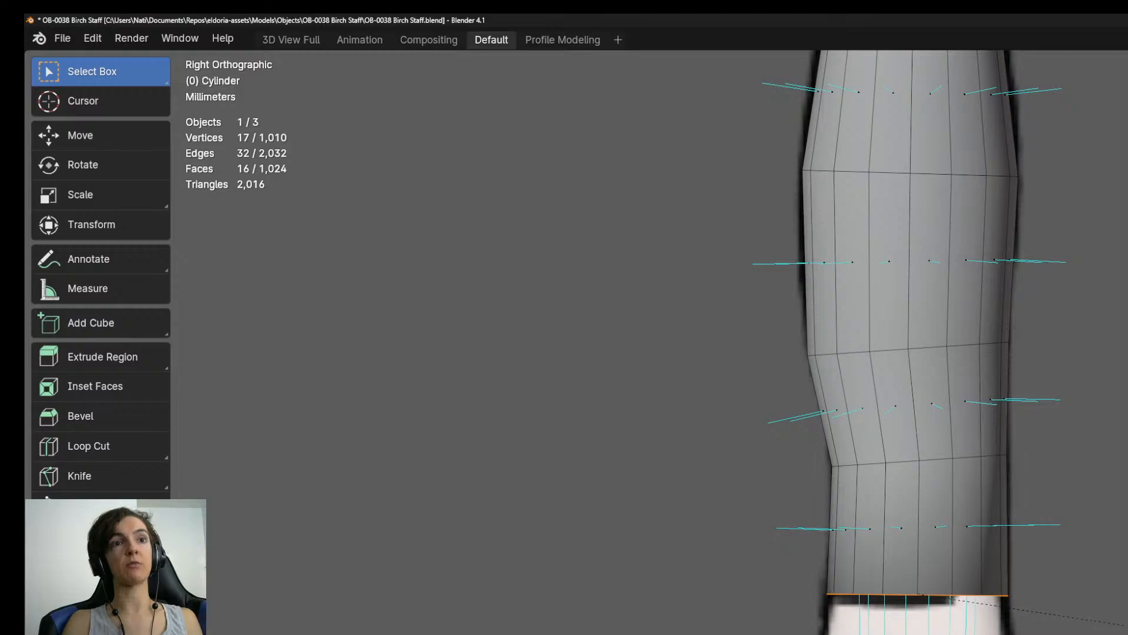
key(g)
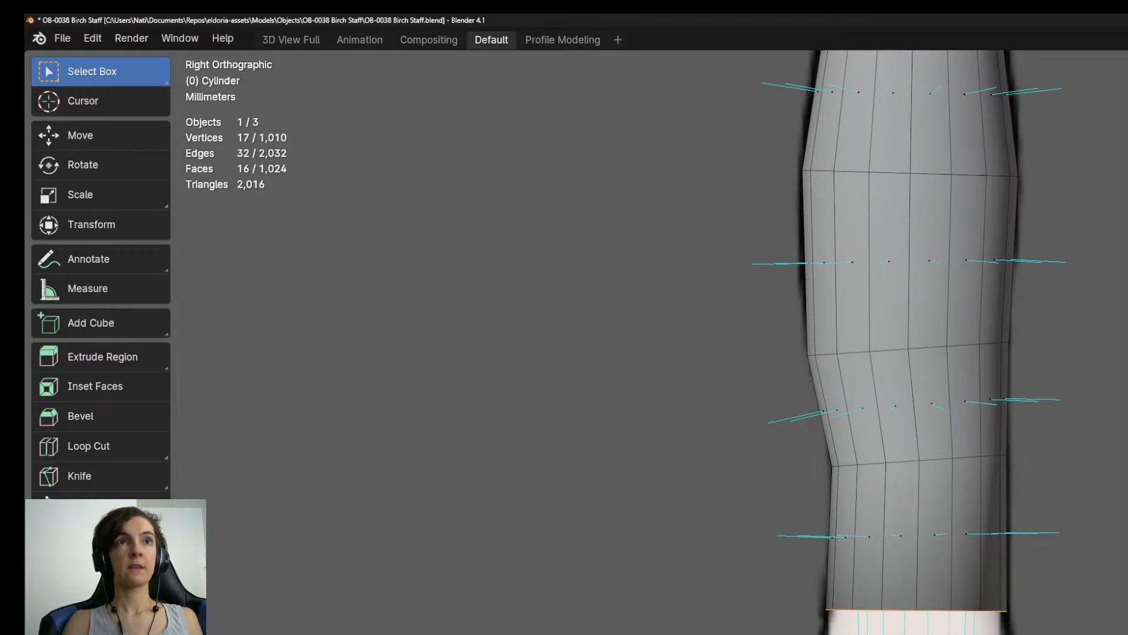
key(Return)
Extrude a flaring segment below it and widen its end ring to the start of the next bulge.
shift+middle_drag(905, 352, 890, 424)
key(e)
key(Return)
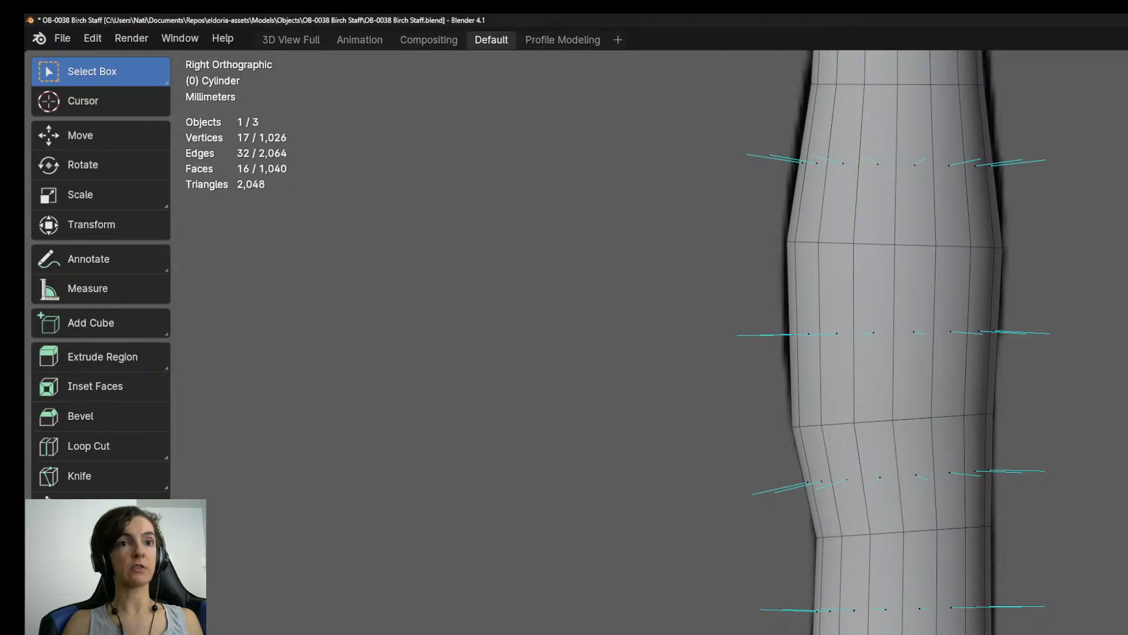
Extrude a short segment below the flare, tilting, shifting and scaling its end ring to follow the bulge.
key(e)
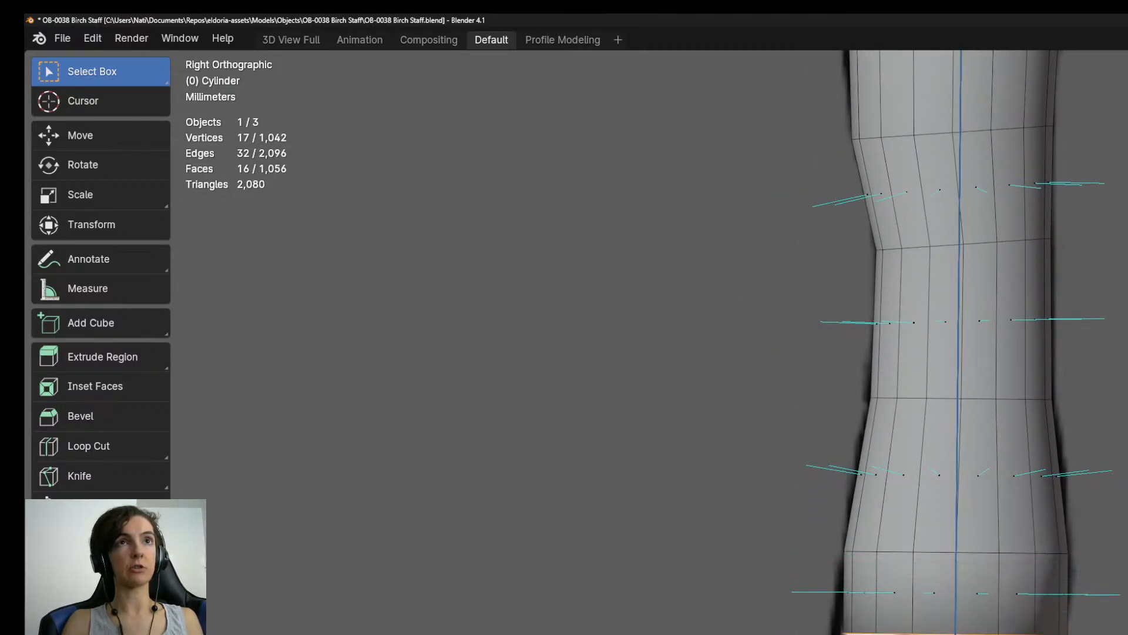
key(Return)
key(r)
key(Return)
key(g)
key(Return)
key(s)
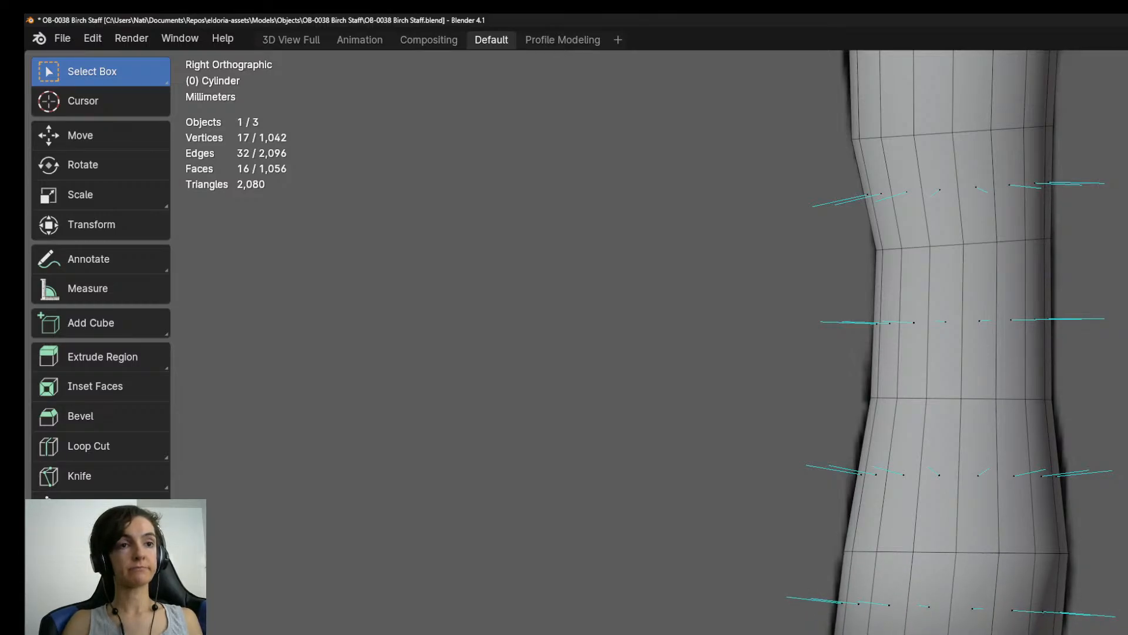
Extrude the segment beneath the bulge, narrow its end ring sharply on the right side of the outline and level it.
shift+middle_drag(964, 441, 986, 318)
key(e)
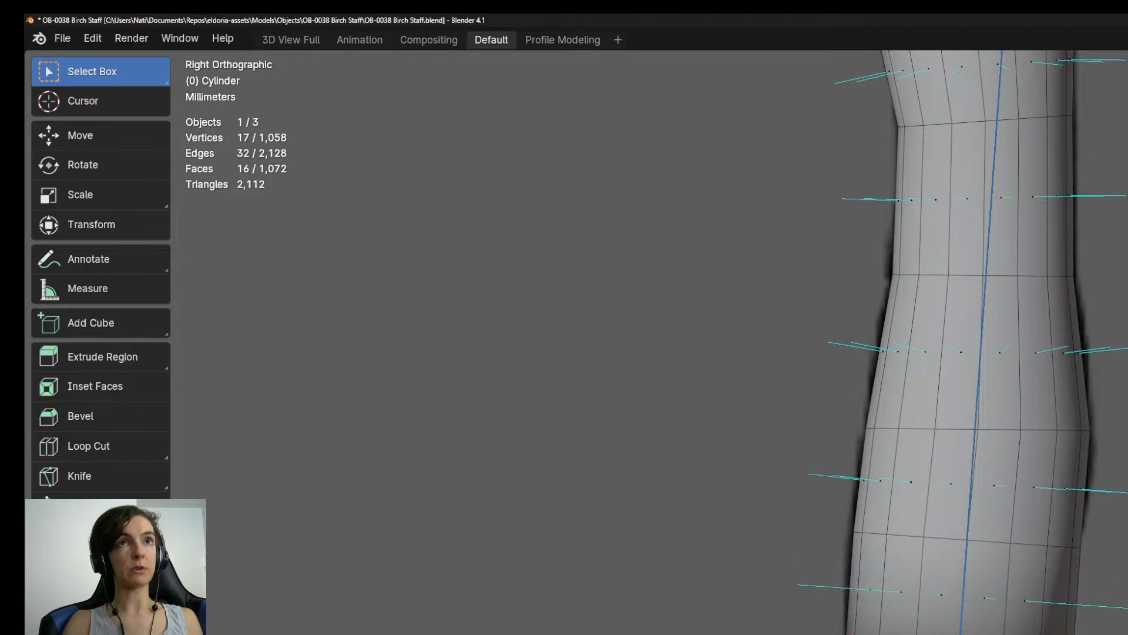
key(Return)
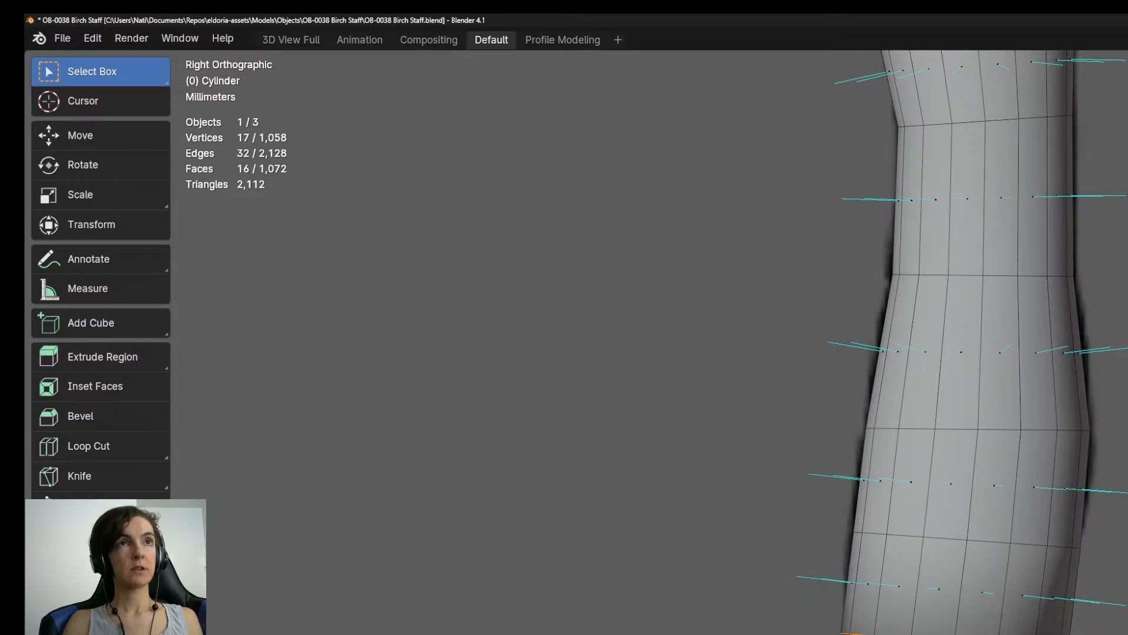
key(Return)
key(s)
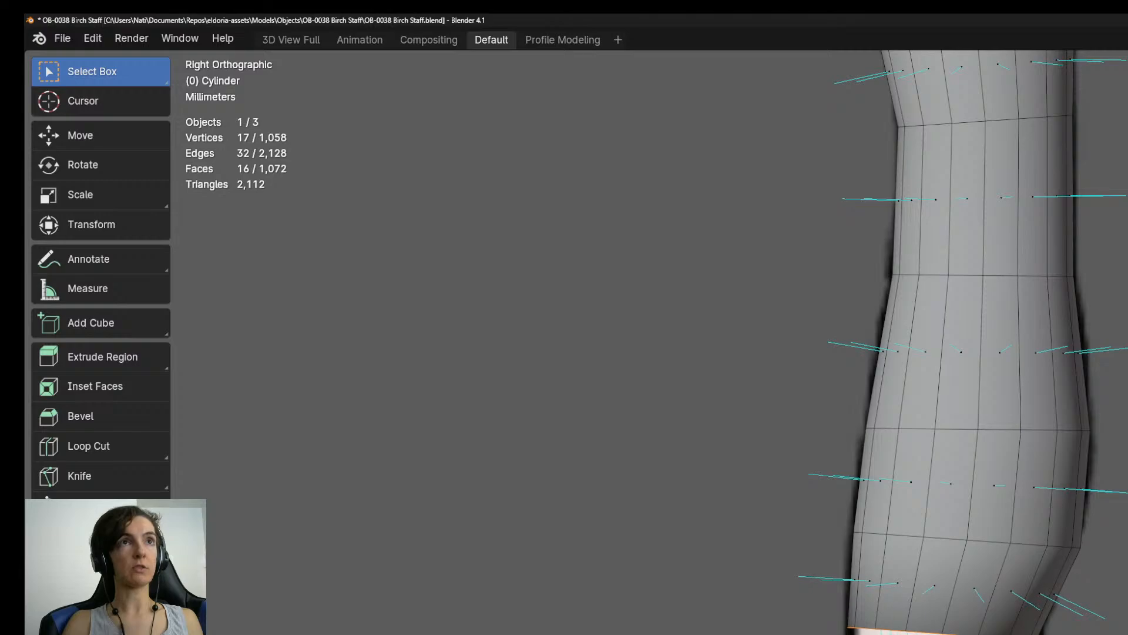
shift+middle_drag(1088, 629, 1089, 583)
key(r)
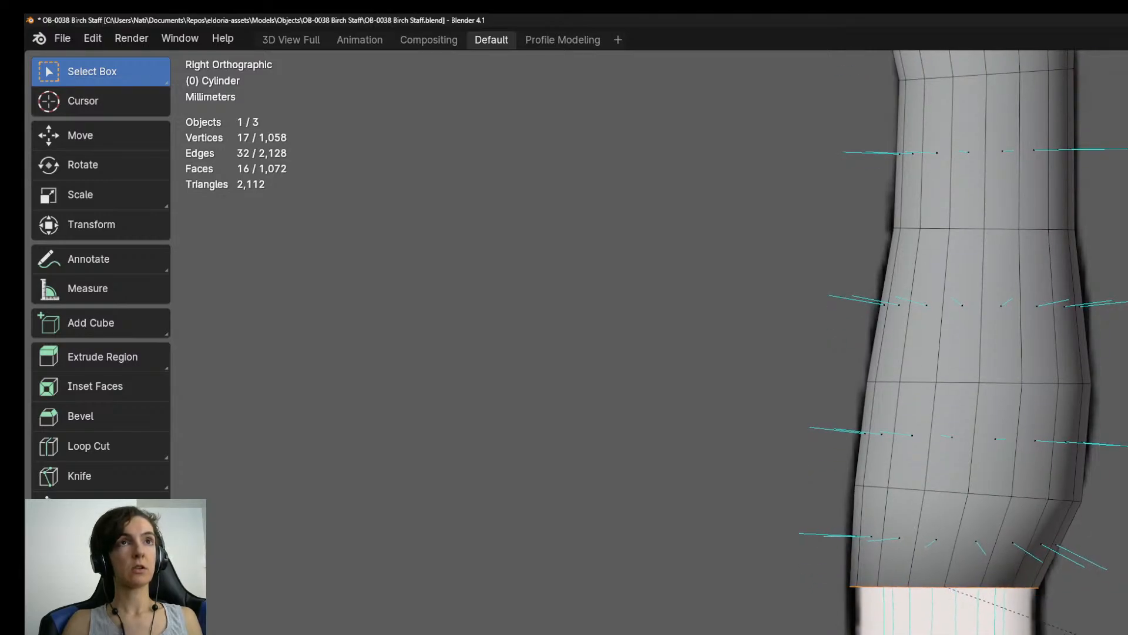
Extrude a level segment straight down from the narrowed ring, then slightly narrow and shift its end ring to the outline.
shift+middle_drag(999, 576, 993, 473)
key(e)
key(z)
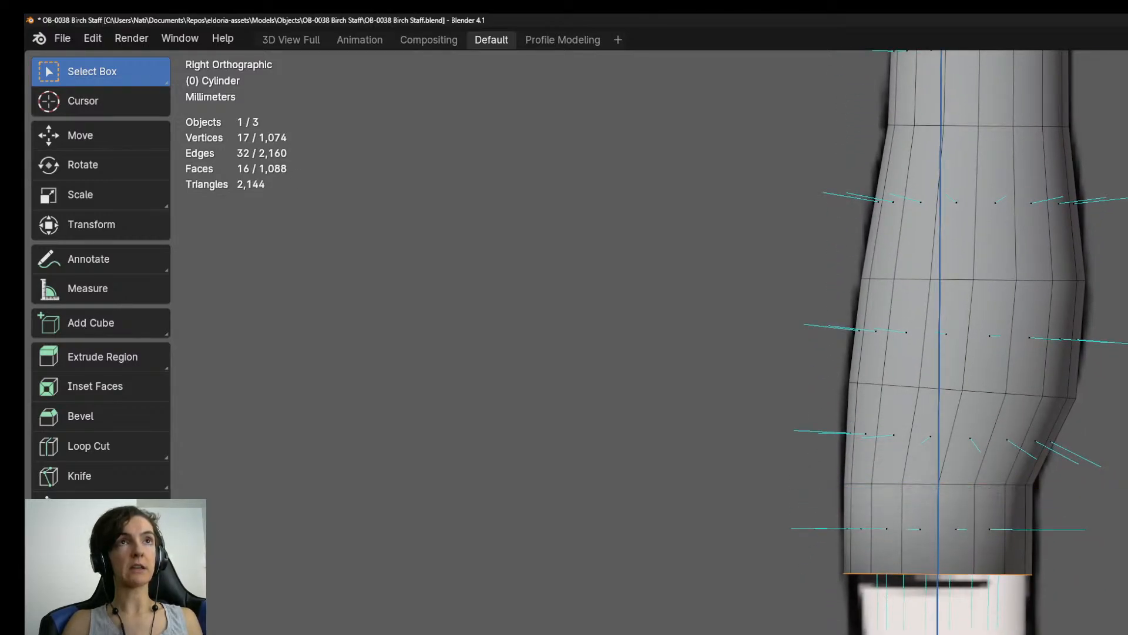
key(s)
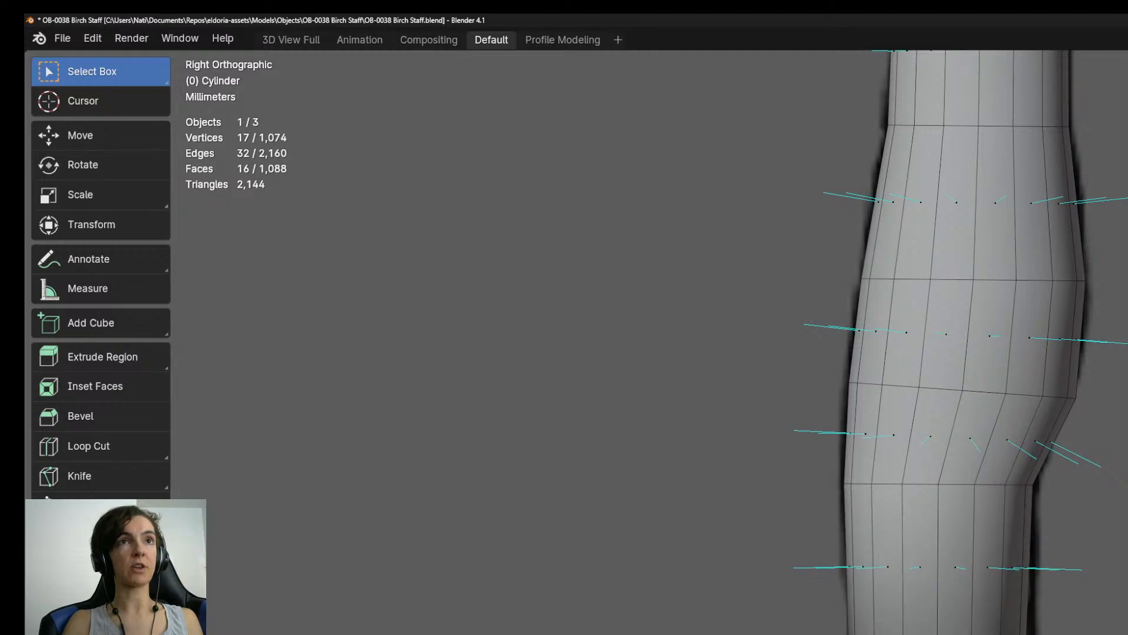
key(g)
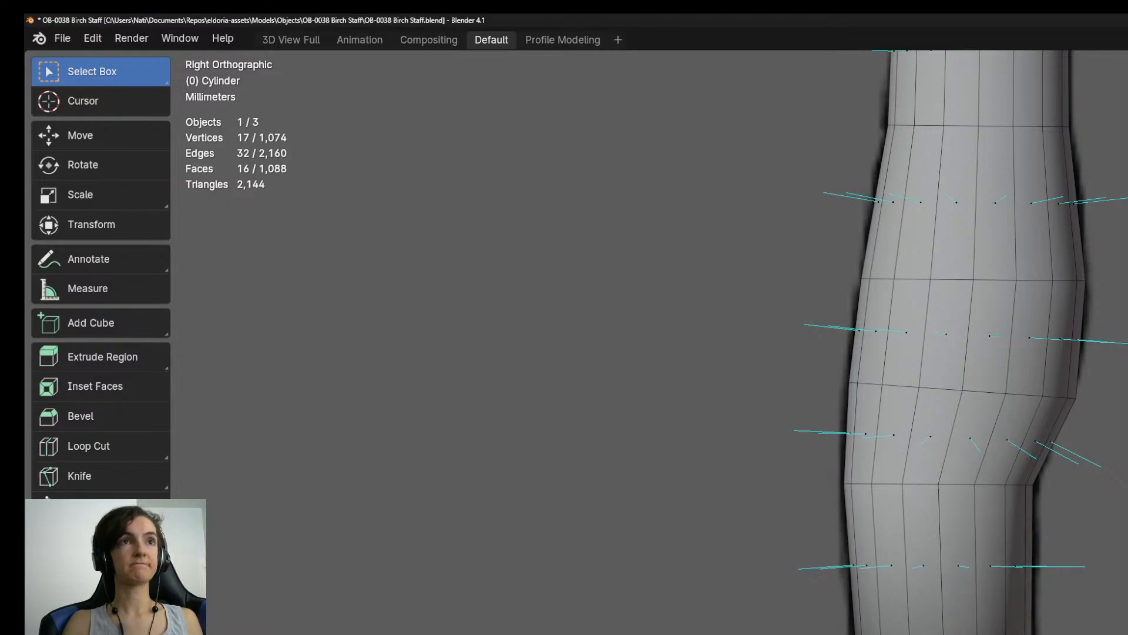
Extrude a long straight segment further down the shaft and narrow its end ring to the reference's thinnest part.
shift+middle_drag(993, 473, 995, 364)
key(e)
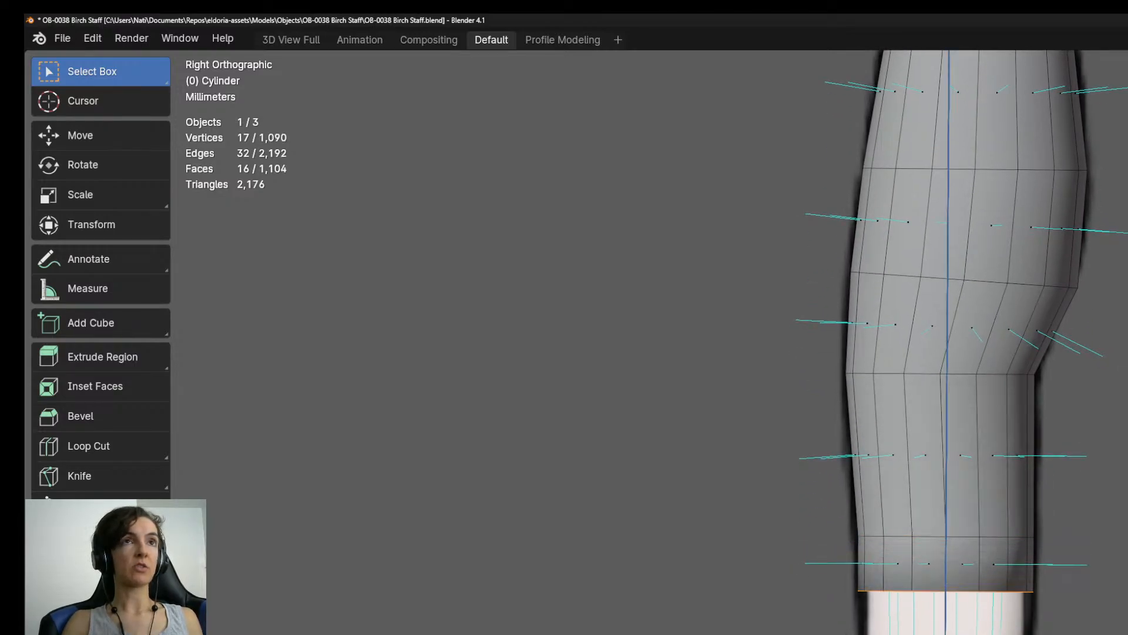
click(996, 551)
key(s)
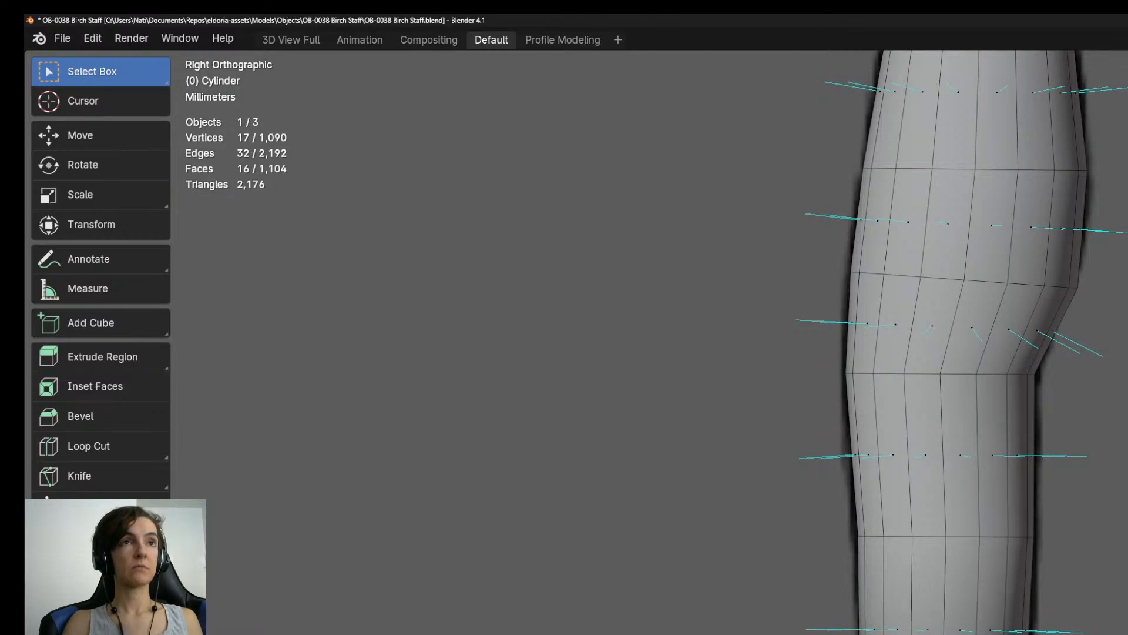
Extrude another long segment below the thin part and shift its level end ring toward the left edge of the outline.
shift+middle_drag(1029, 541, 1024, 378)
key(e)
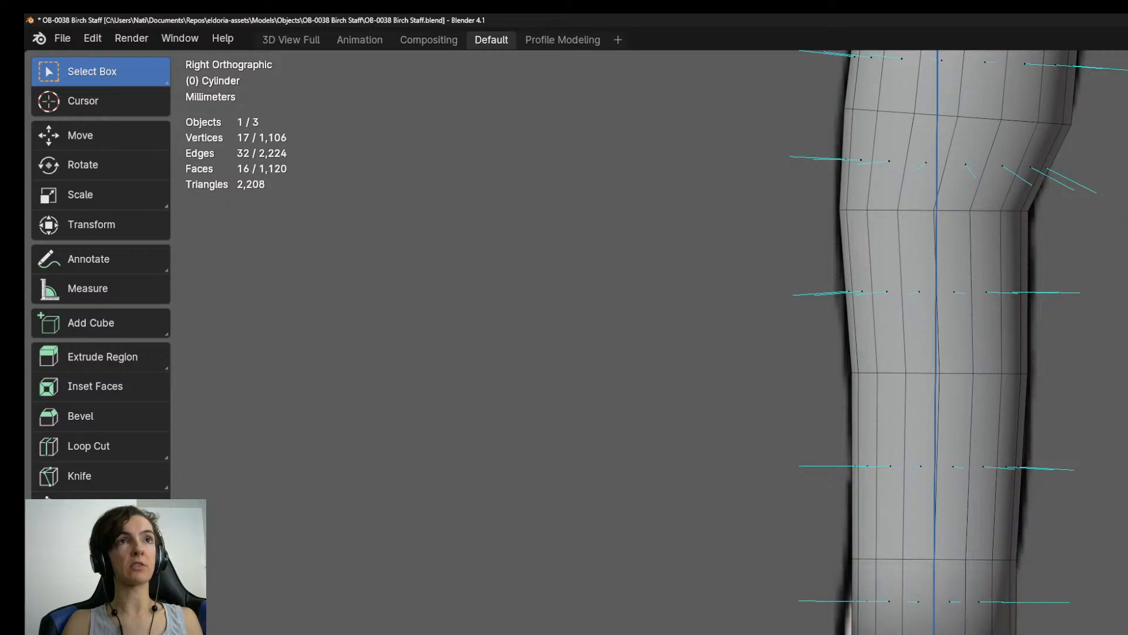
key(Return)
key(g)
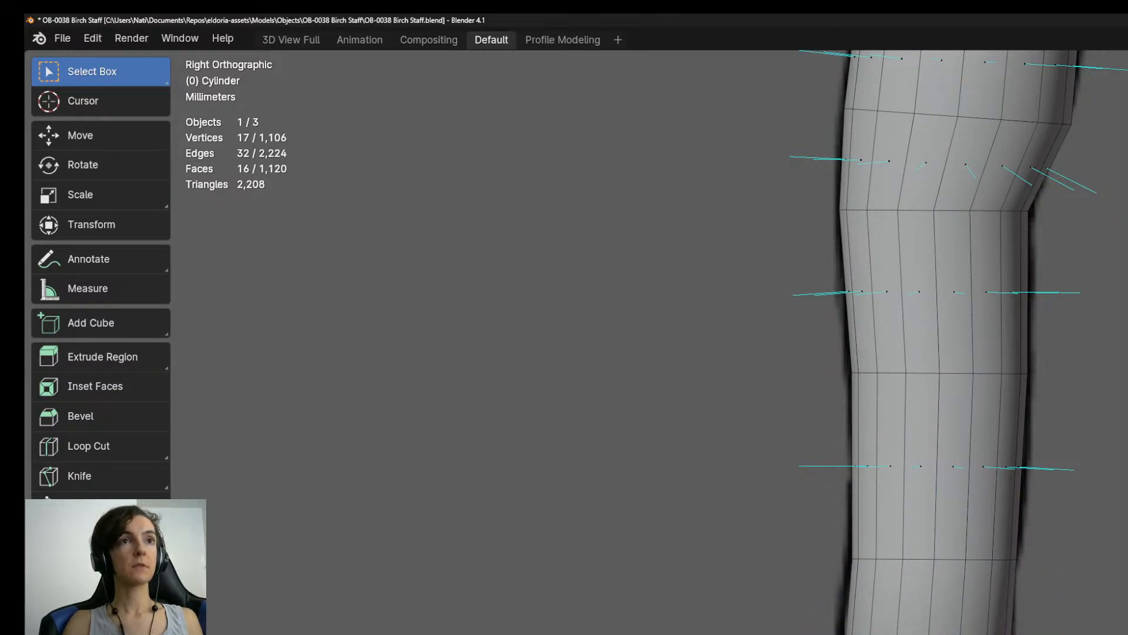
Extrude a widening segment below it, with its end ring enlarged and tilted up on the right to begin the bend.
shift+middle_drag(999, 528, 998, 258)
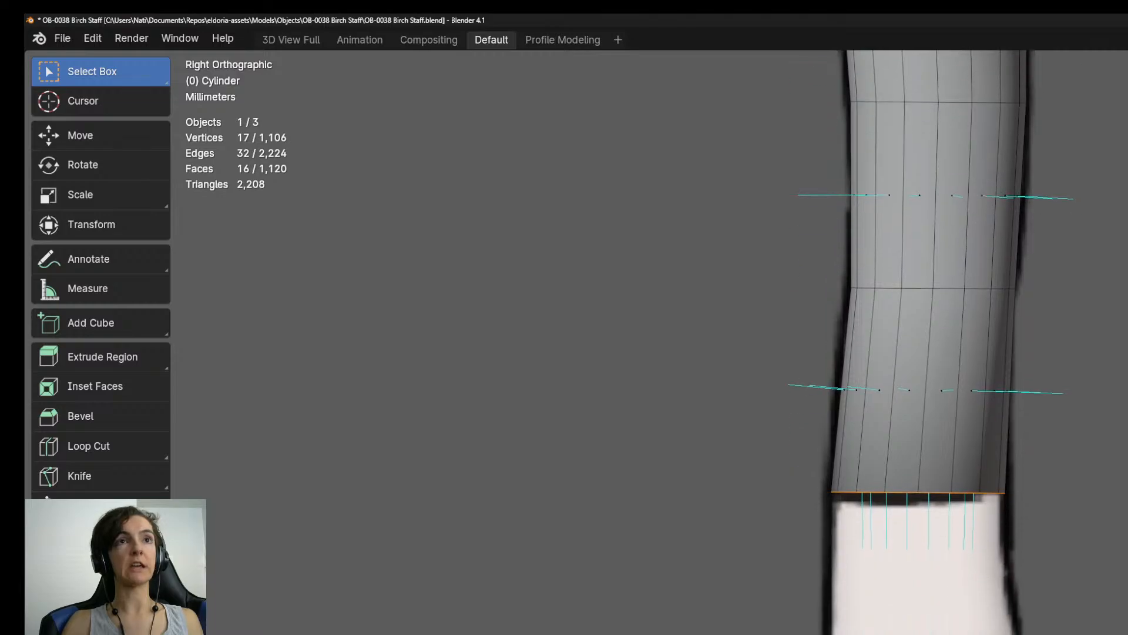
key(e)
key(Return)
key(g)
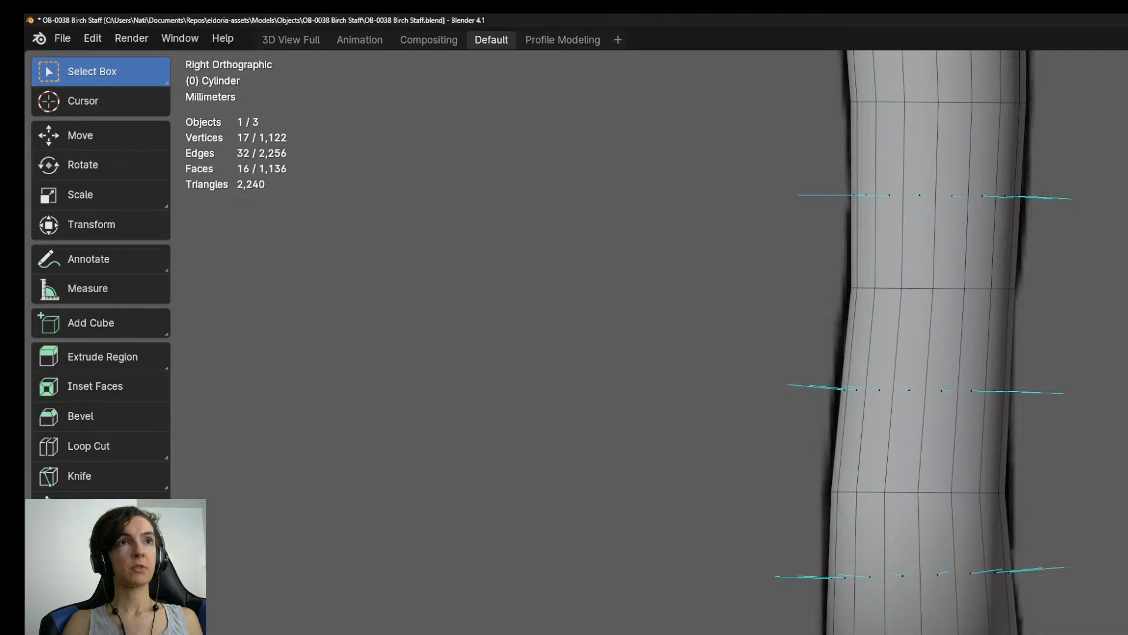
Extrude a segment along the bend, shift its tilted end ring right and enlarge it to match the outline's width.
shift+middle_drag(928, 517, 916, 250)
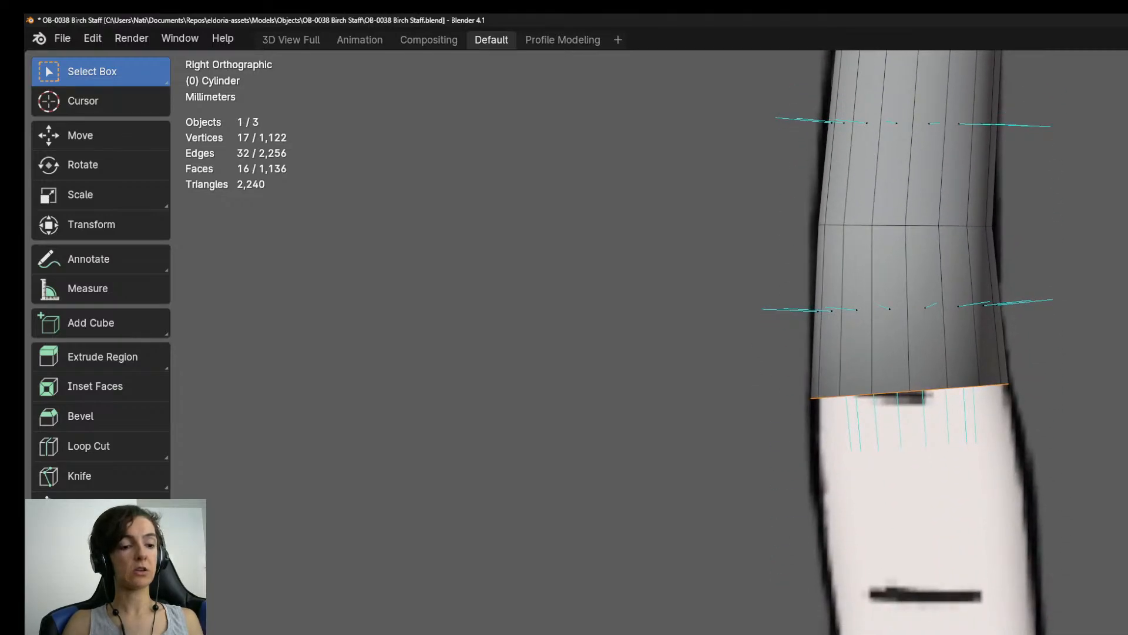
key(e)
key(Return)
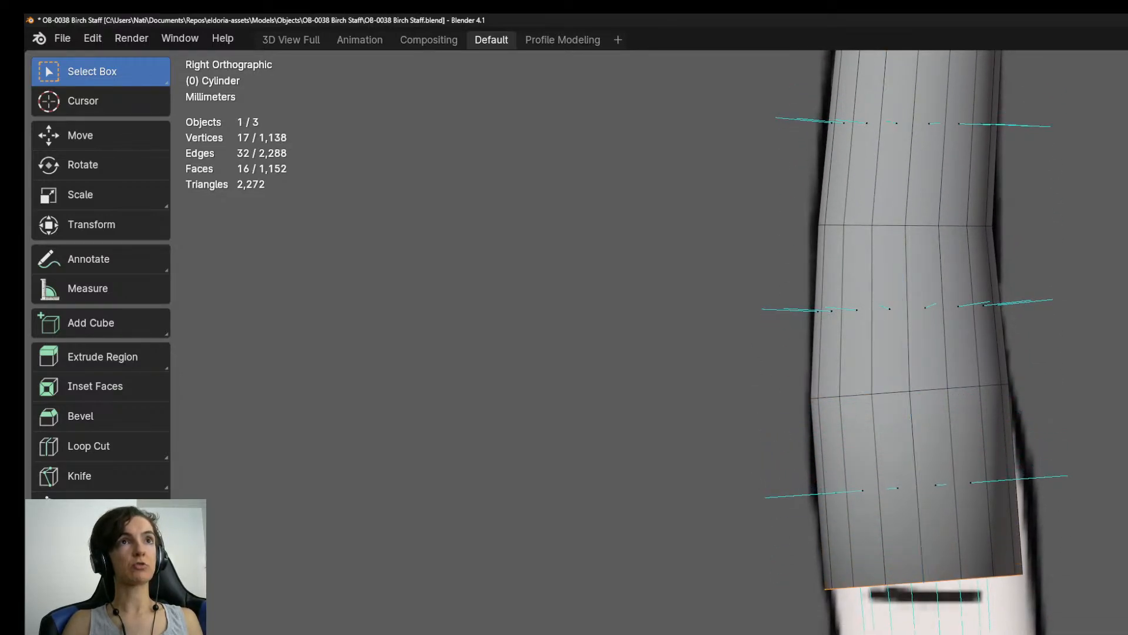
key(g)
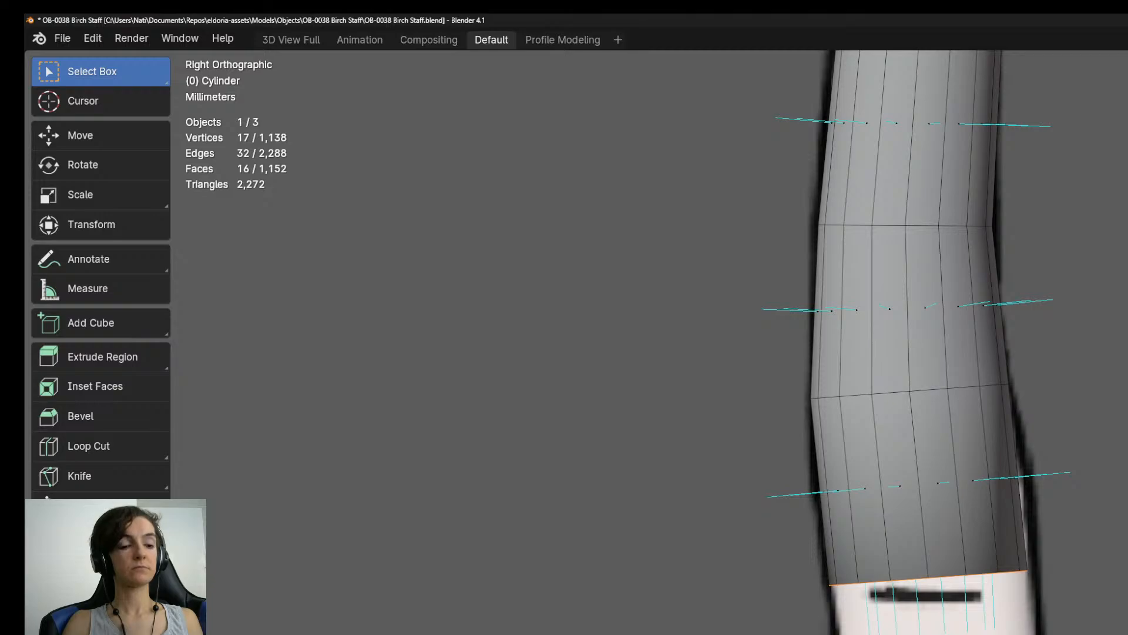
key(s)
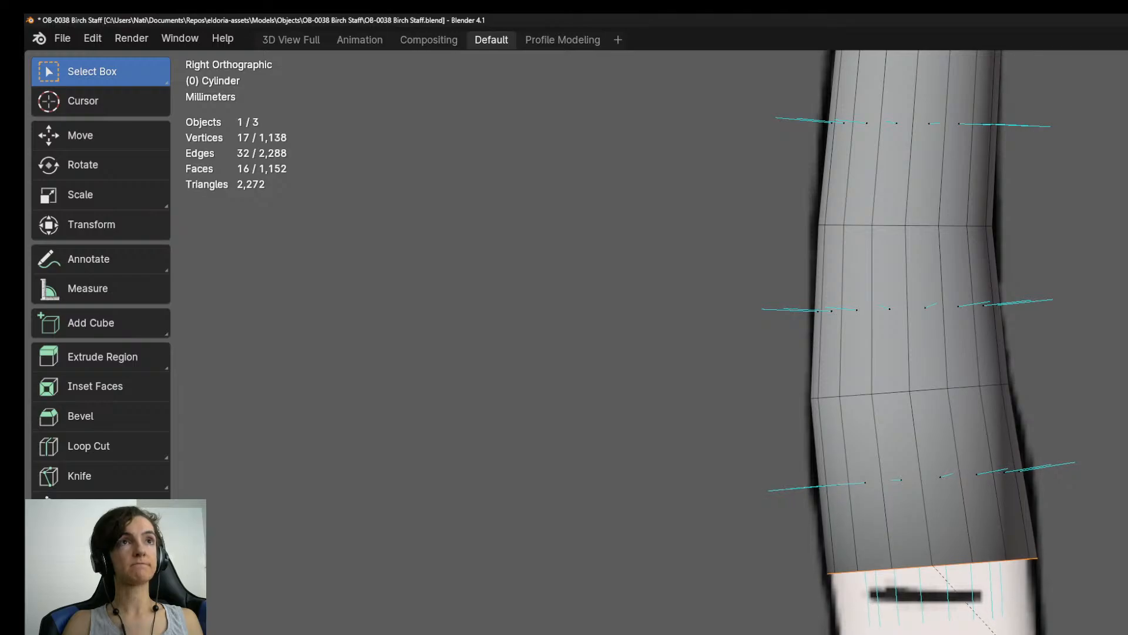
Extrude a segment past the bend, tilt its end ring down on the right, and move and widen it to the outline.
shift+middle_drag(964, 505, 958, 387)
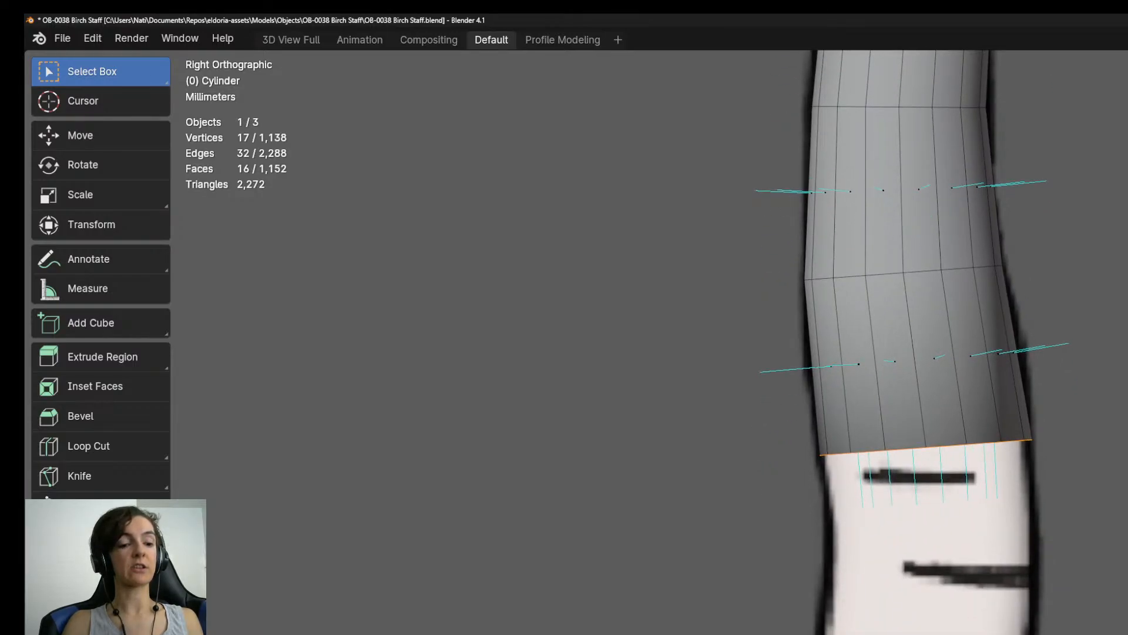
key(e)
key(Return)
key(r)
key(Return)
key(g)
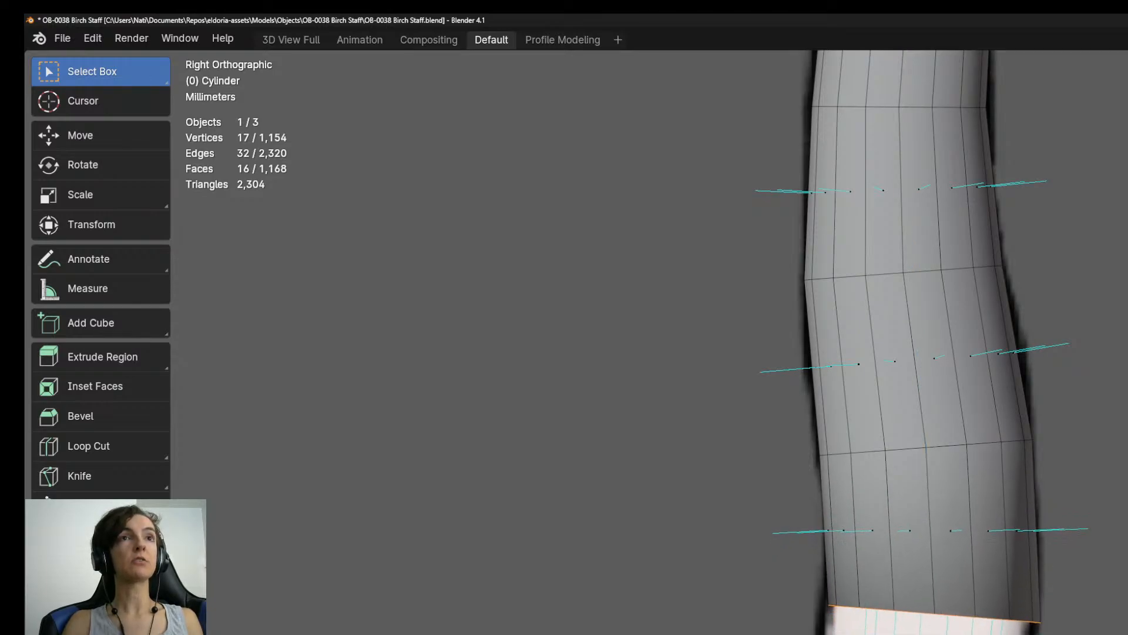
key(Return)
key(s)
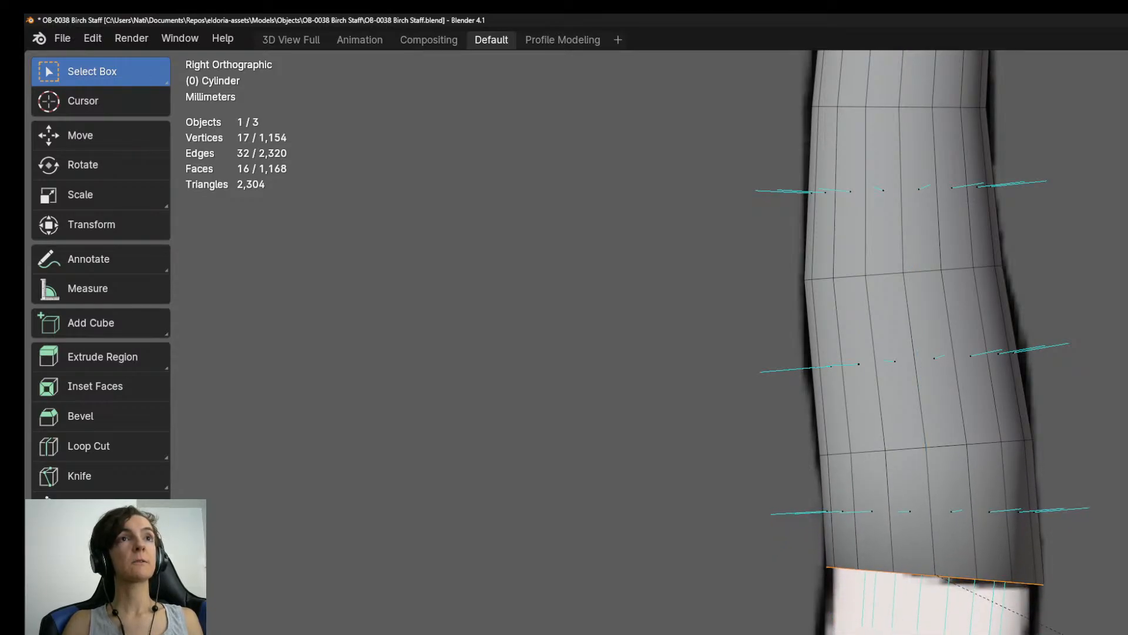
Extrude a short segment curving back left, slightly narrow its end ring and tilt it further down on the right.
shift+middle_drag(935, 470, 936, 384)
key(e)
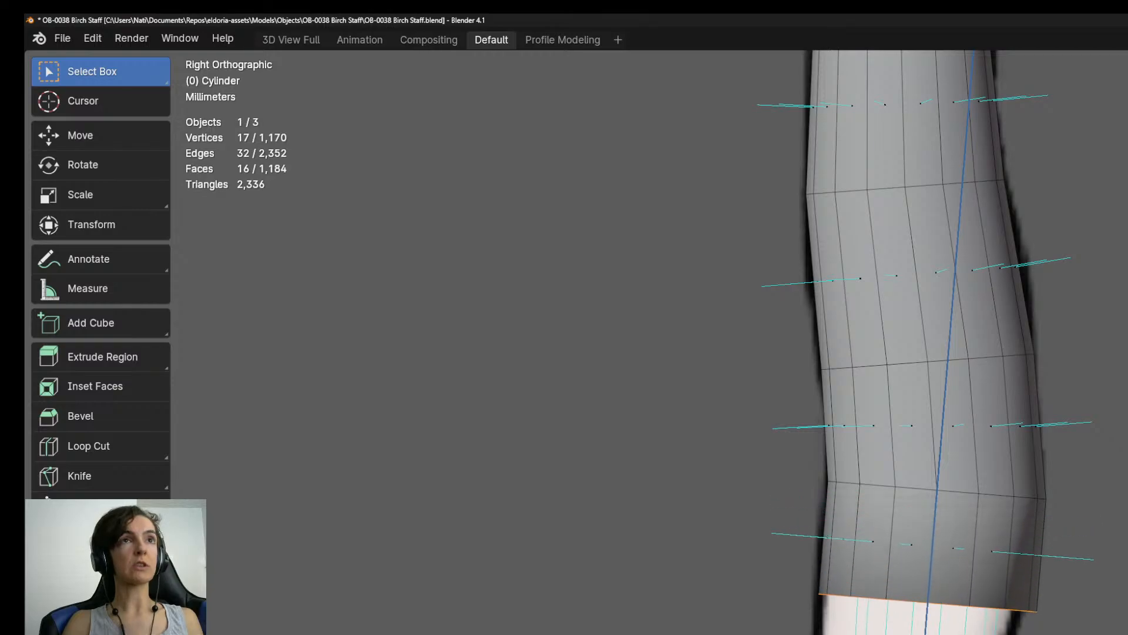
key(Return)
key(s)
key(Return)
key(g)
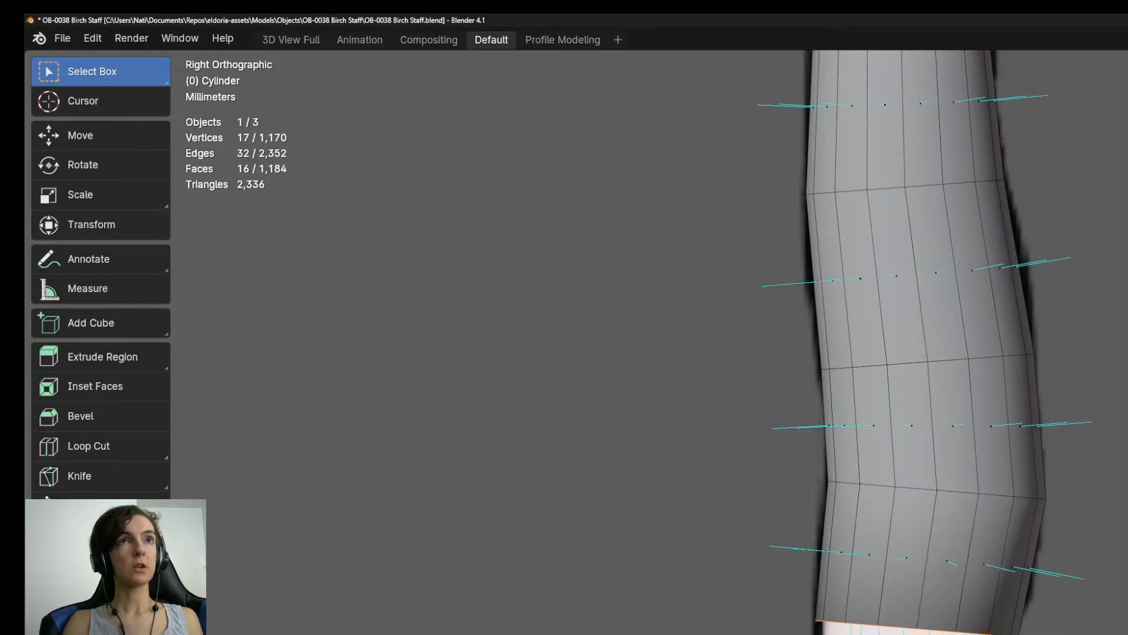
shift+middle_drag(934, 470, 951, 364)
key(r)
key(Return)
key(g)
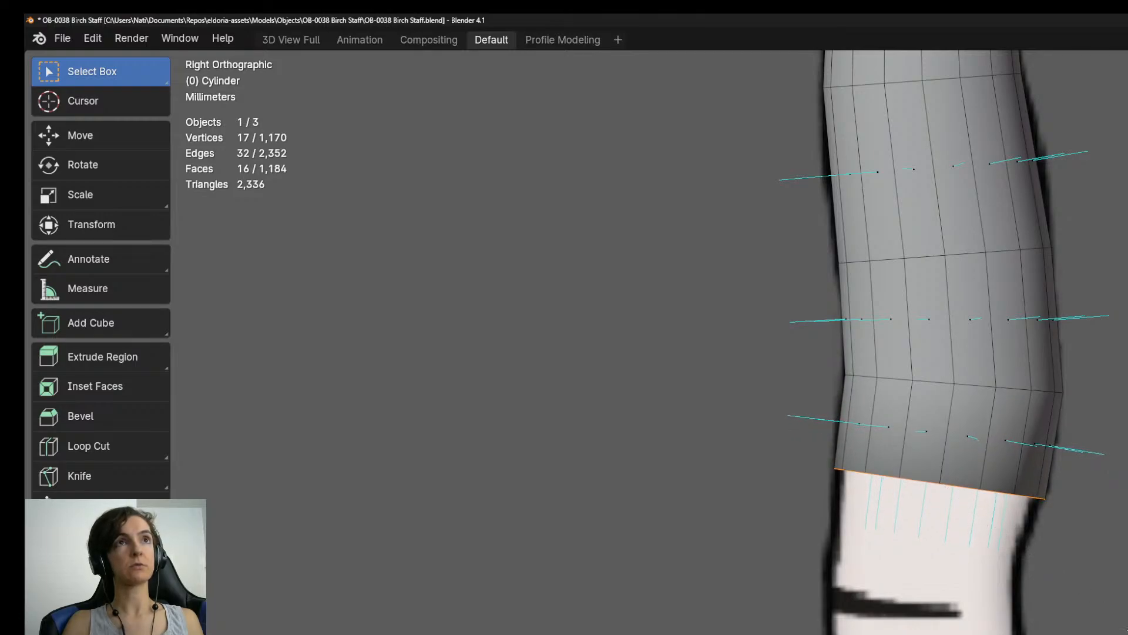
key(Return)
Extrude a short tapering segment below it, narrow its end ring and position it inside the reference outline.
key(e)
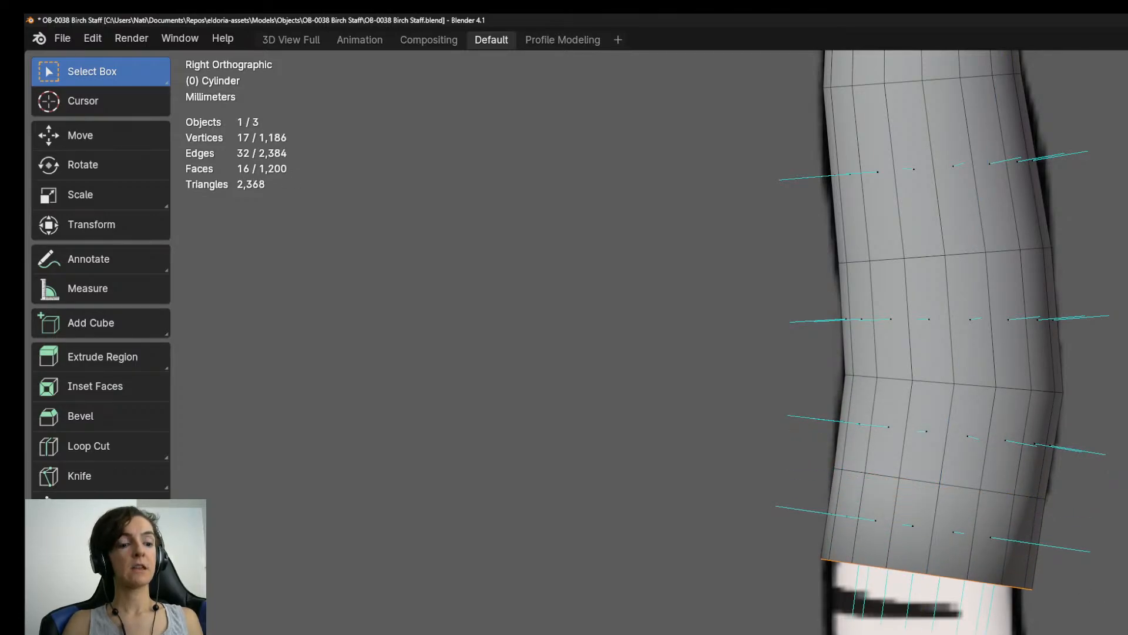
key(s)
key(Return)
key(g)
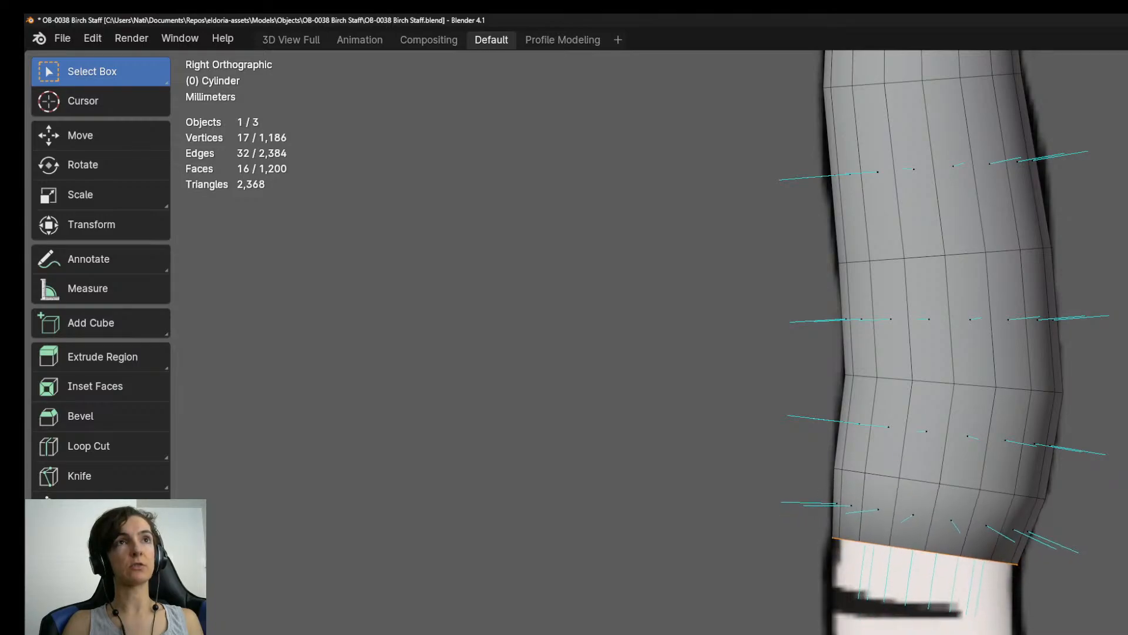
Extrude a short segment below the taper, tilt its end ring up on the right, and position and slightly enlarge it.
shift+middle_drag(1104, 634, 1103, 616)
key(e)
key(Return)
key(r)
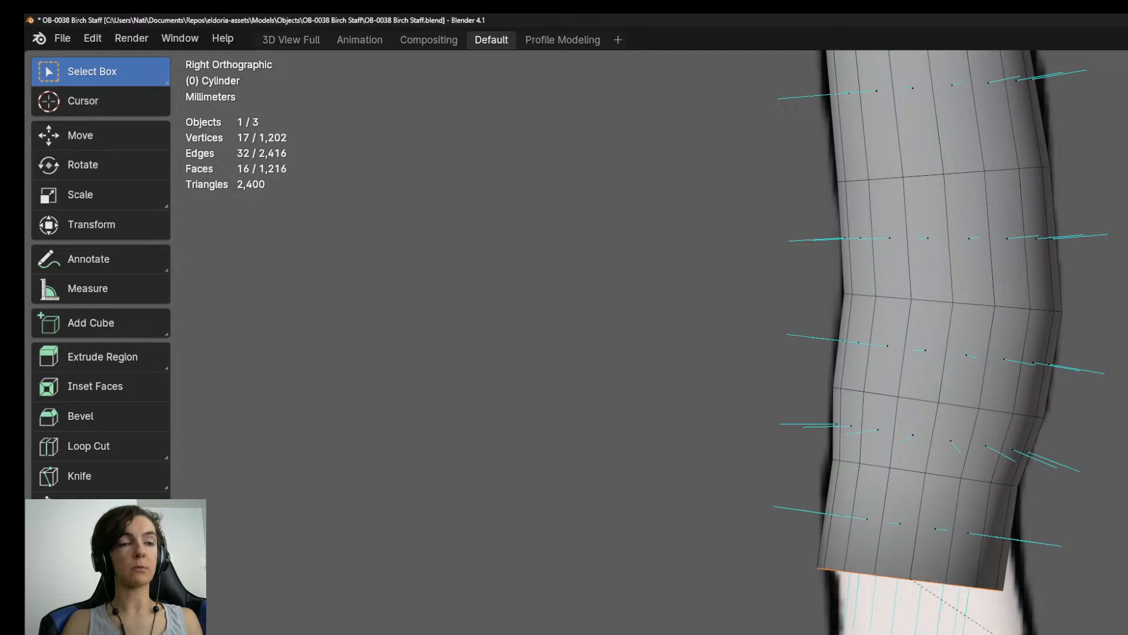
key(Return)
key(g)
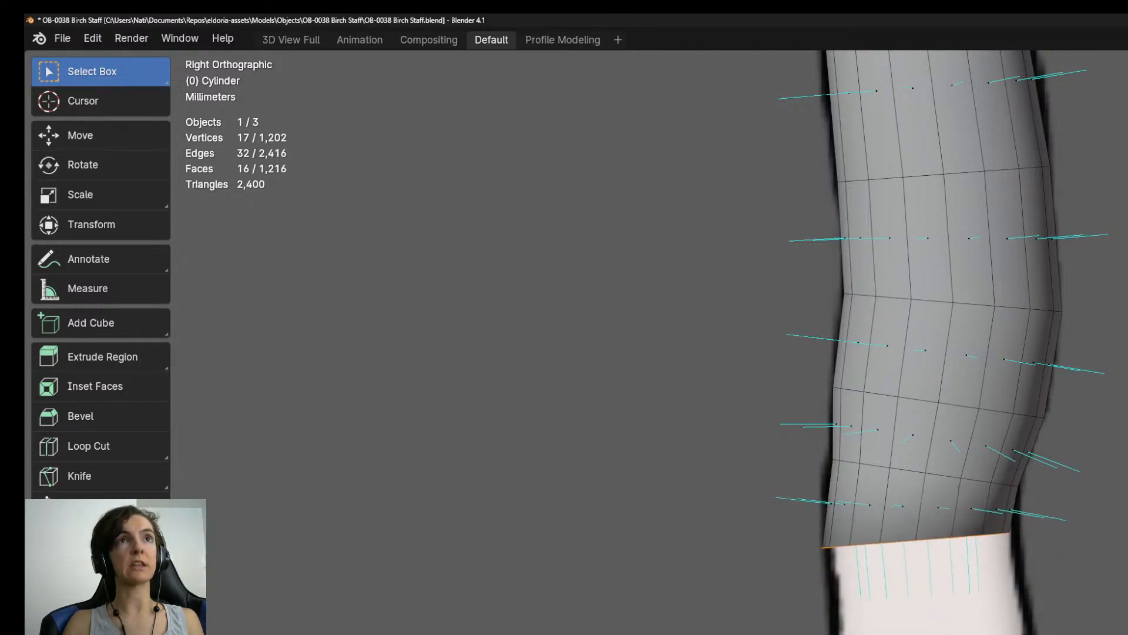
key(s)
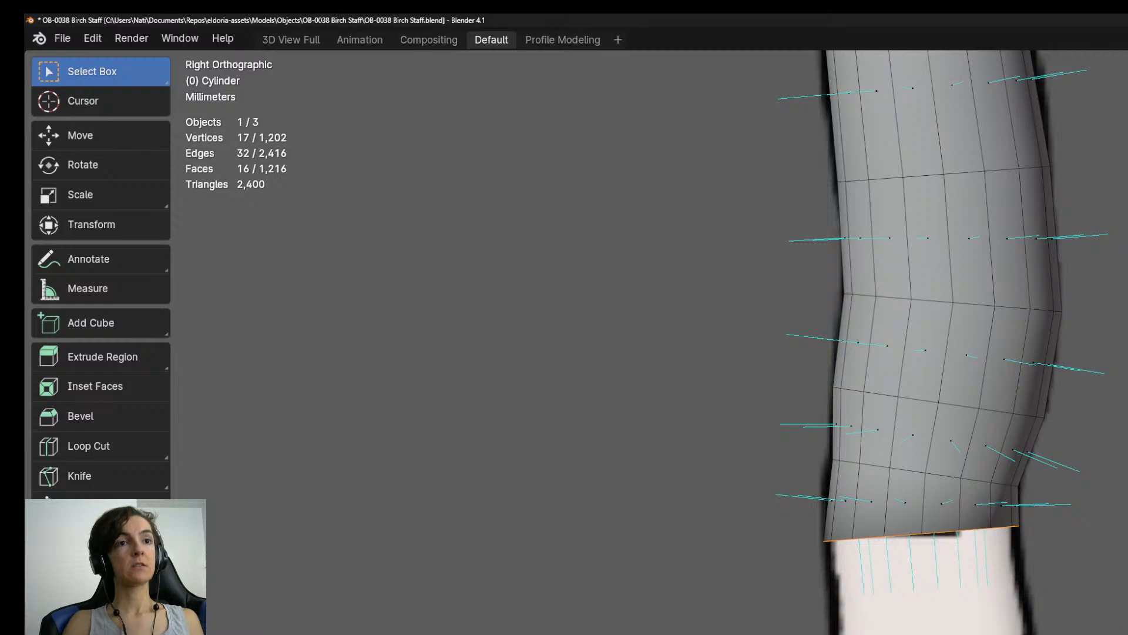
Extrude a longer segment angled slightly right along the shaft and widen its end ring to the reference outline.
shift+middle_drag(937, 428, 935, 315)
key(e)
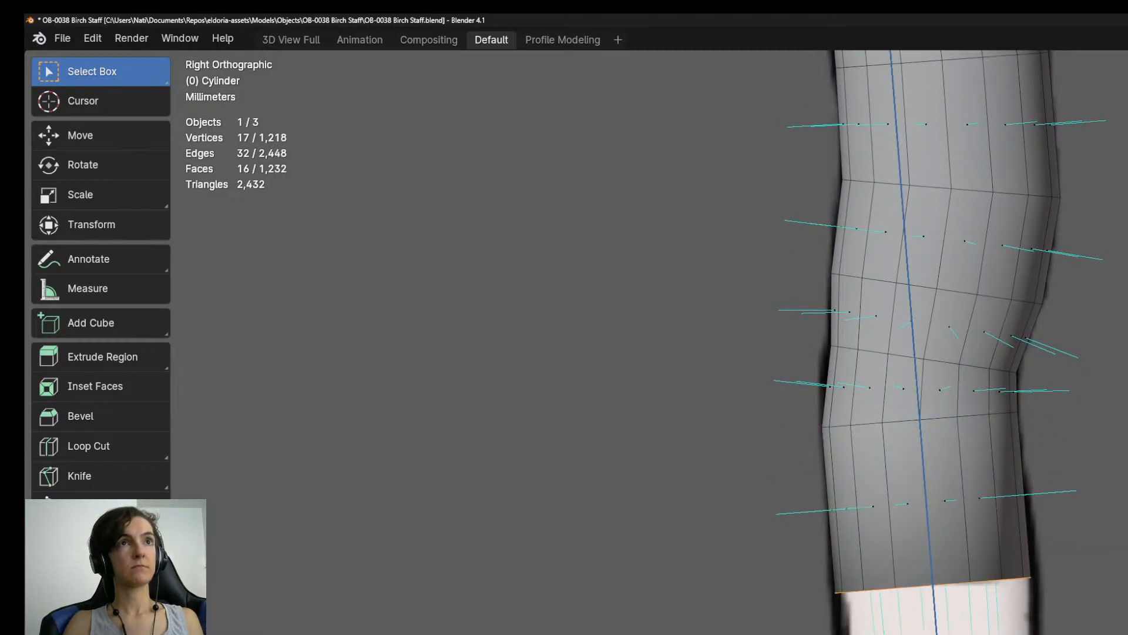
key(s)
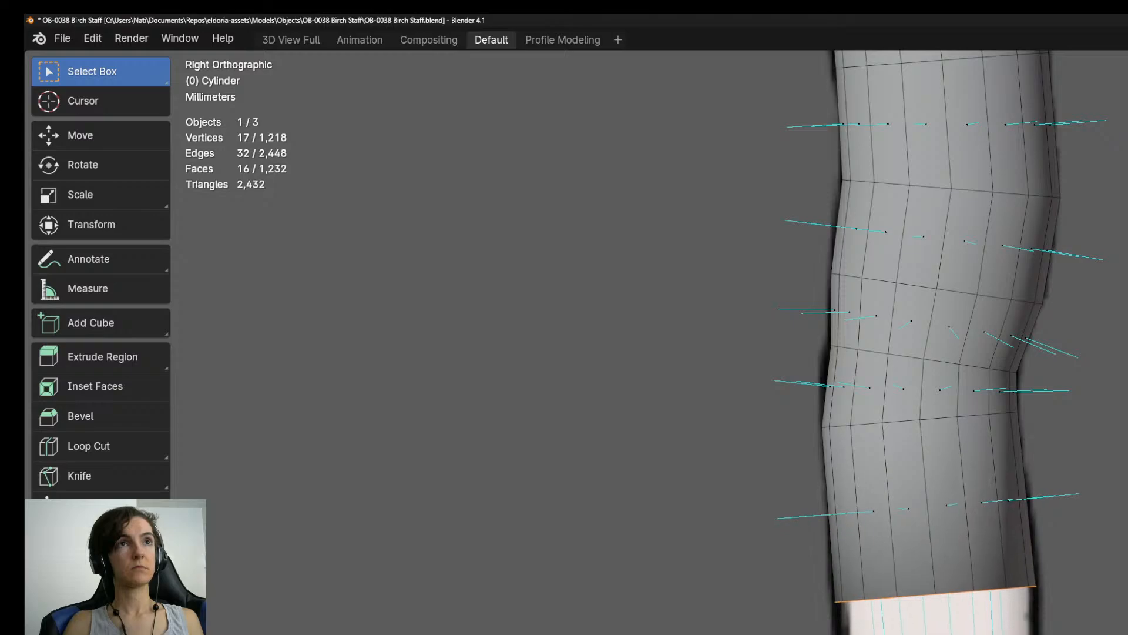
Extrude the next segment down the shaft, tilt its end ring, then narrow it and position it on the reference outline.
click(984, 634)
shift+middle_drag(984, 633, 976, 466)
key(e)
click(991, 634)
key(r)
click(999, 634)
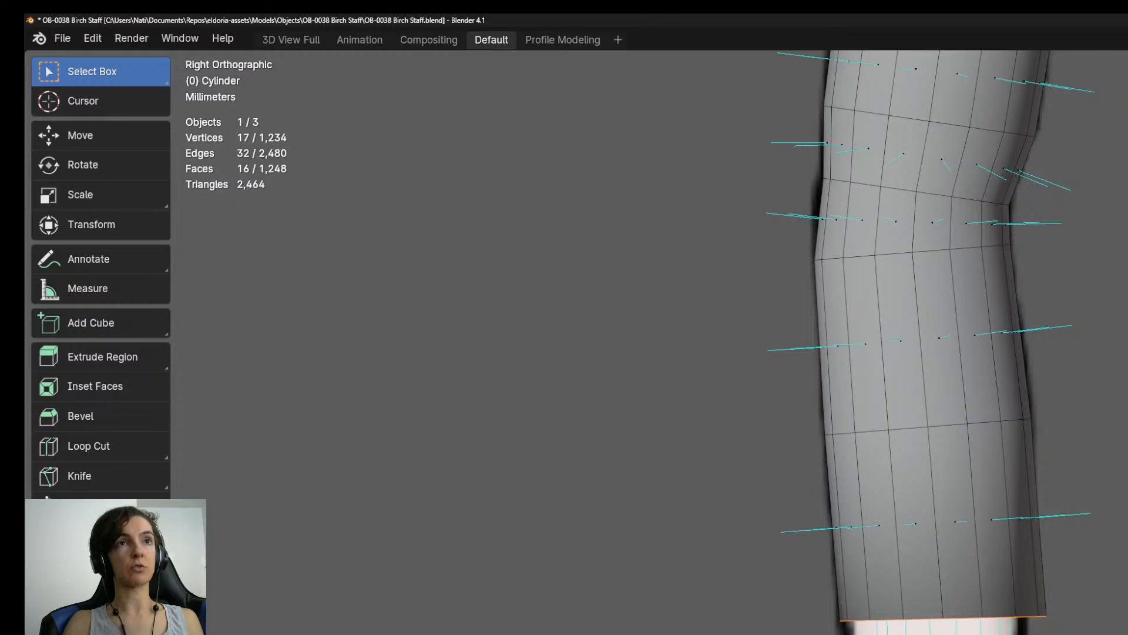
key(s)
click(993, 634)
key(g)
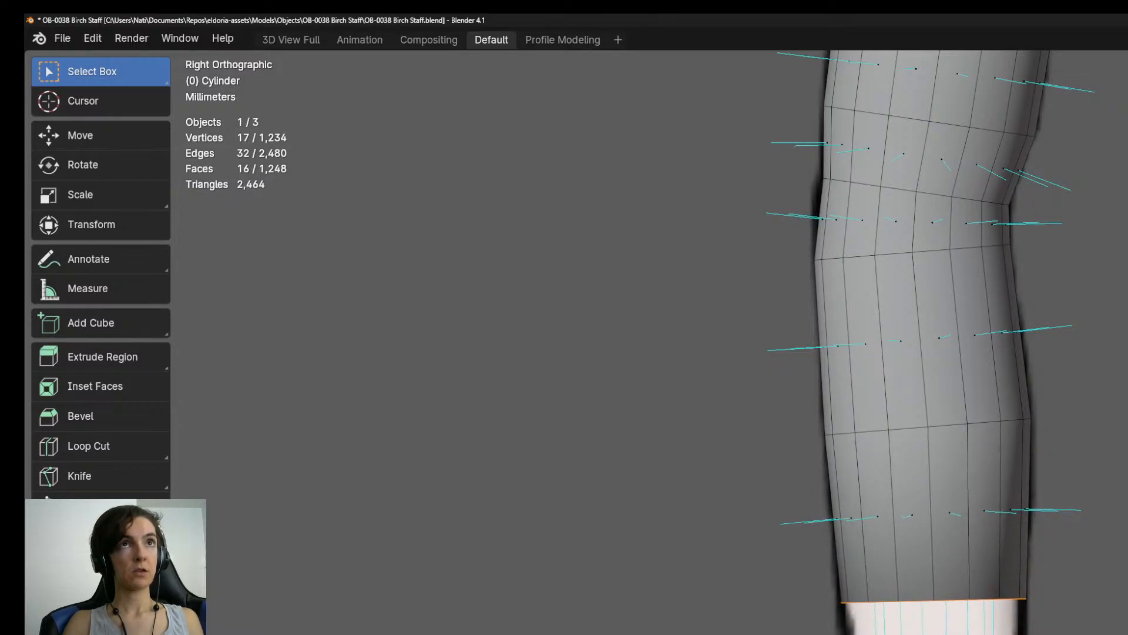
shift+middle_drag(964, 529, 934, 370)
scroll(958, 628, down, 2)
scroll(958, 629, up, 3)
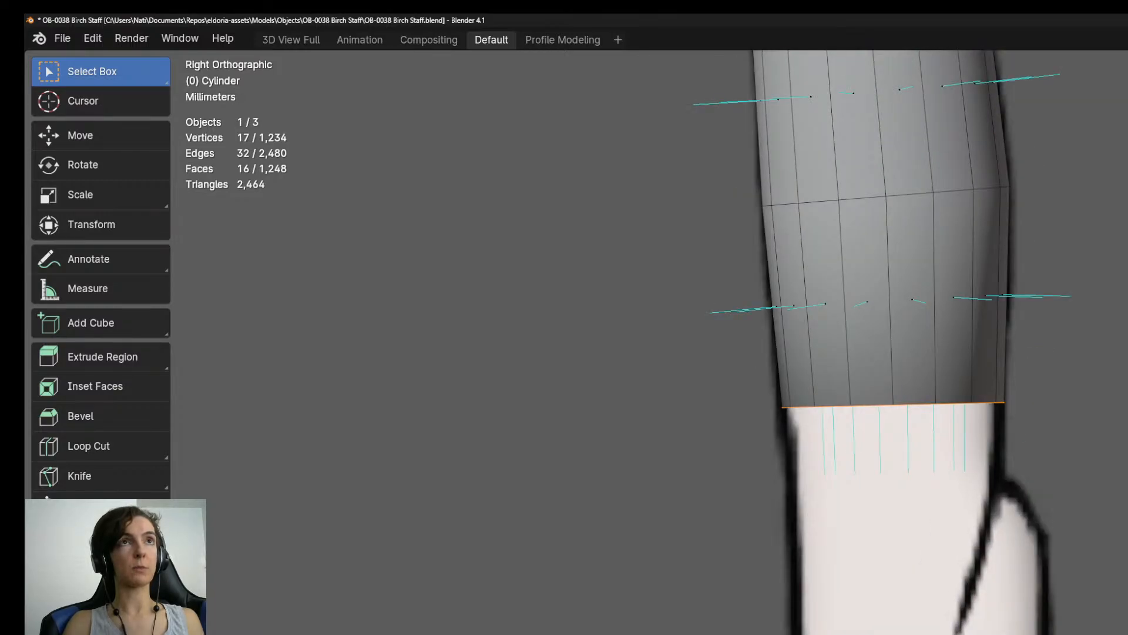
key(e)
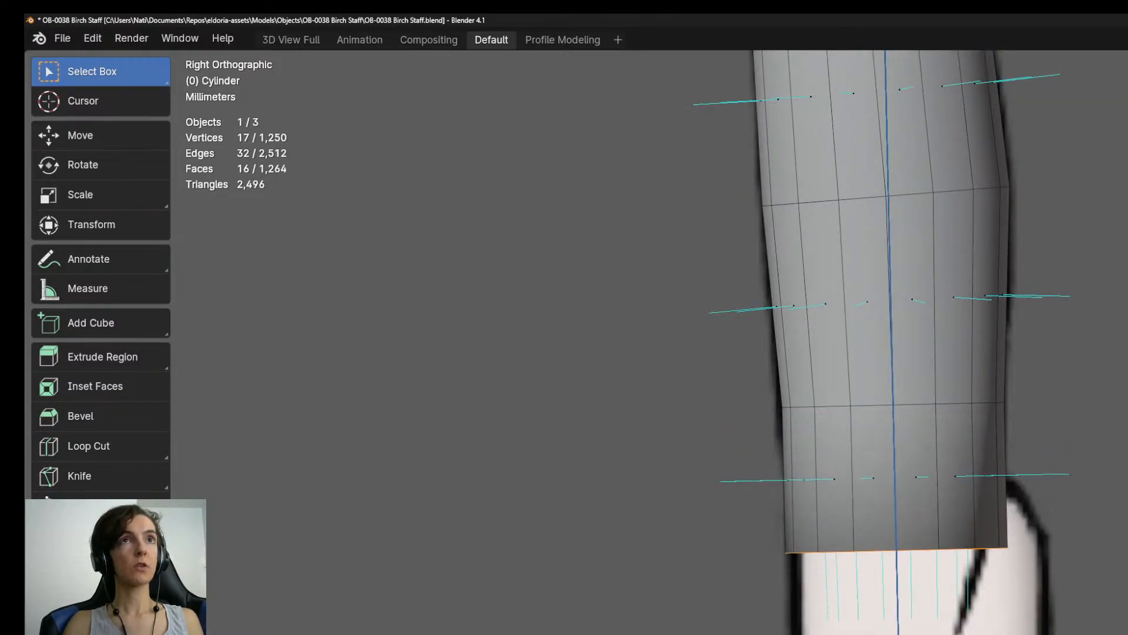
key(Return)
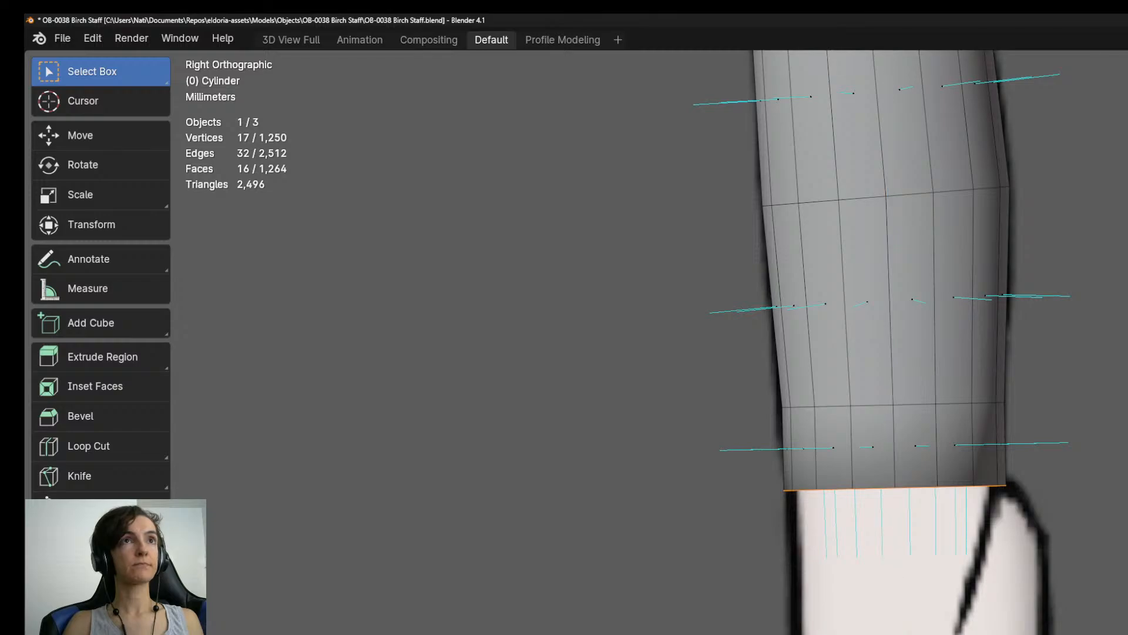
key(e)
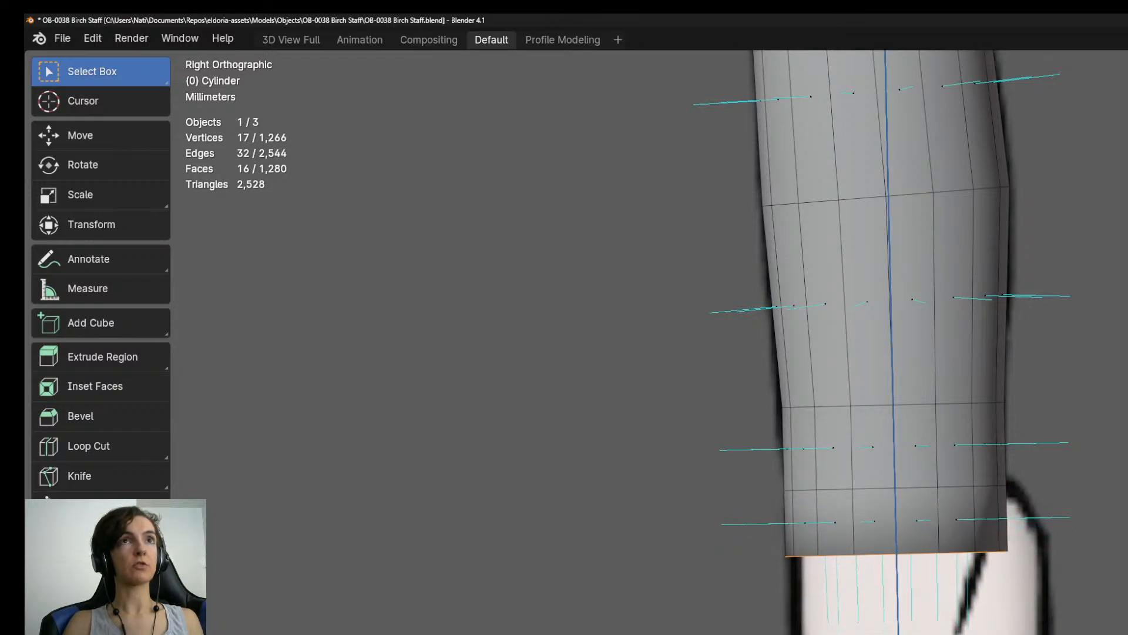
key(Escape)
key(ctrl+z)
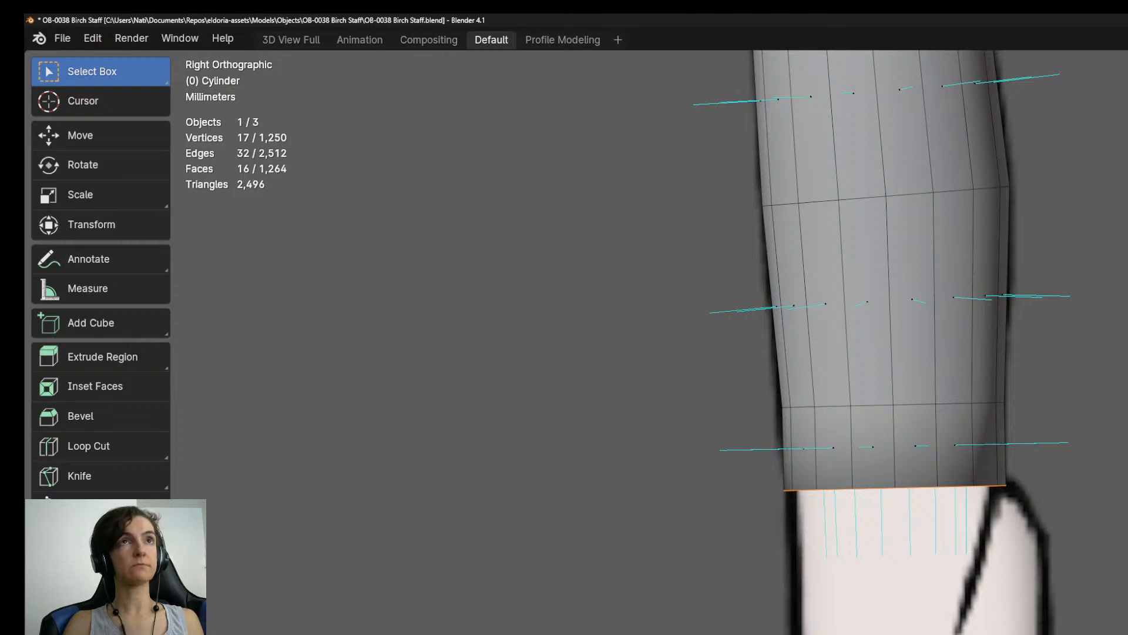
key(ctrl+z)
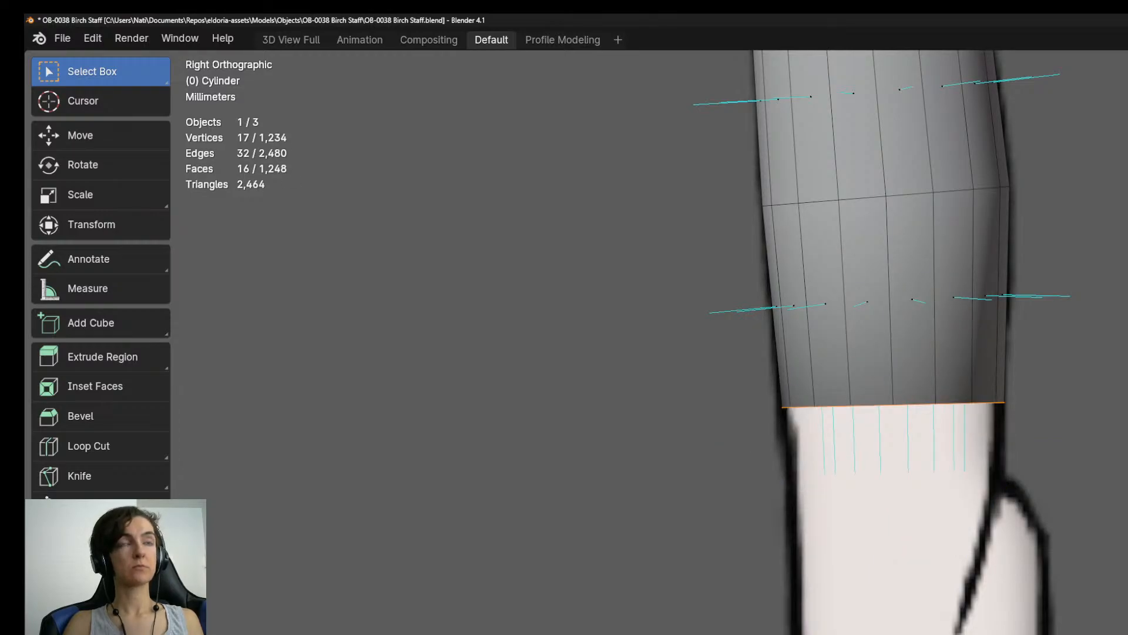
Lower the end ring to the start of the bulge, then extrude a short segment flaring right to the reference outline.
key(ctrl+z)
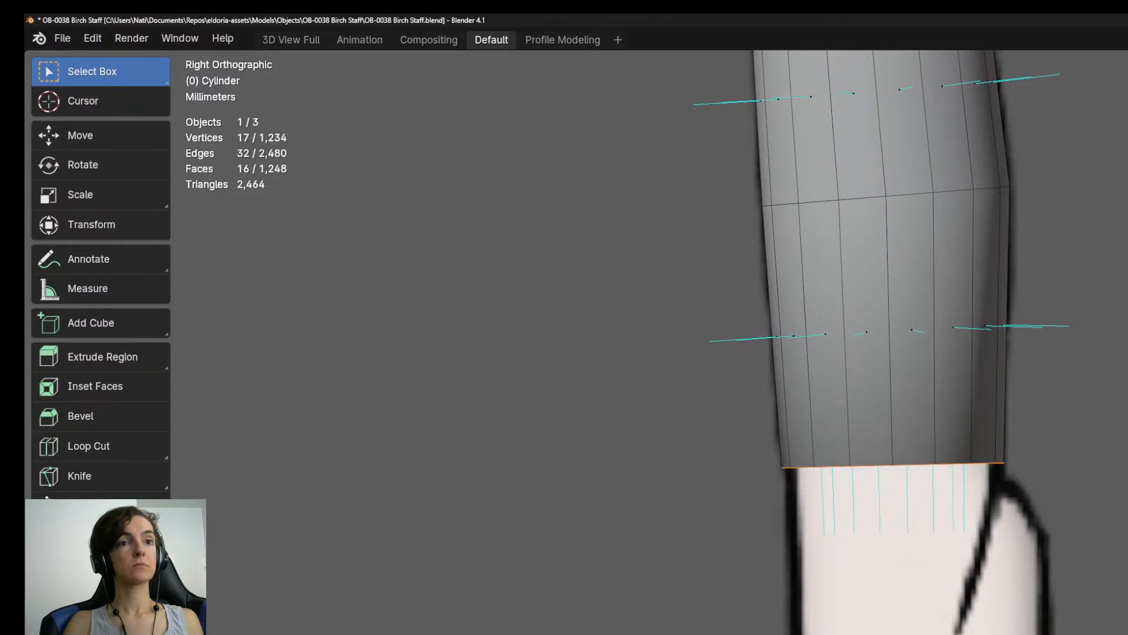
key(e)
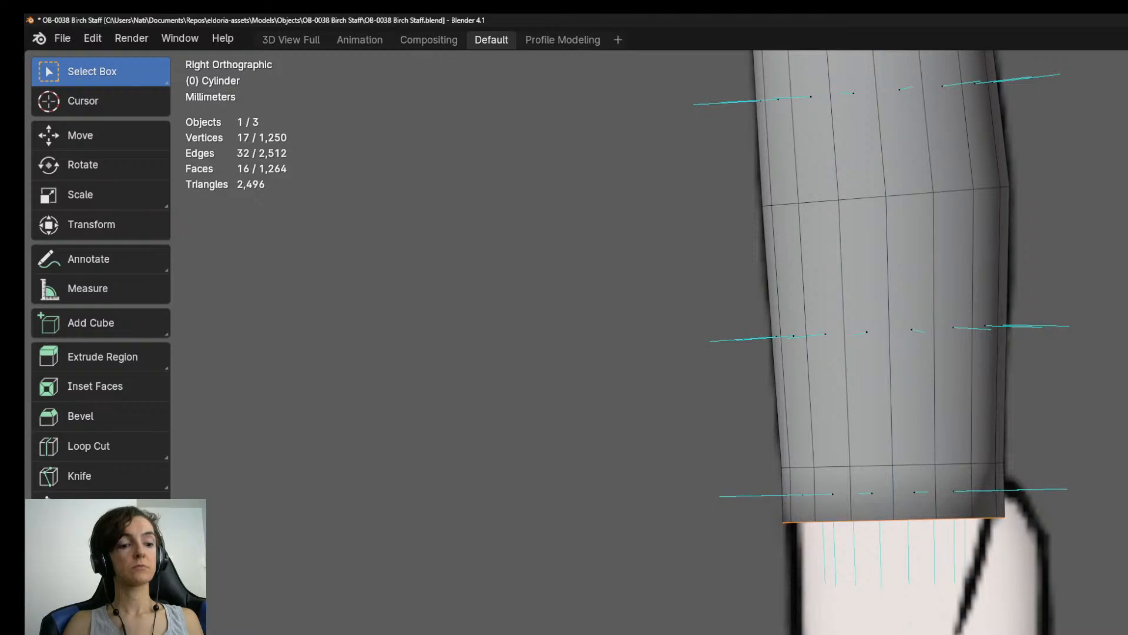
key(s)
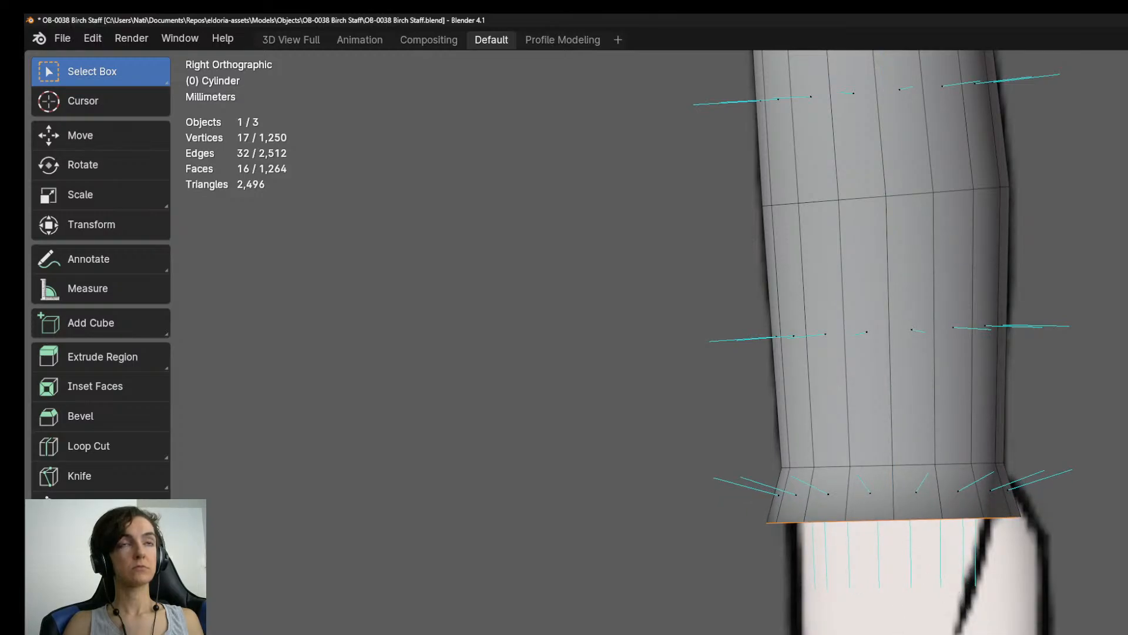
key(g)
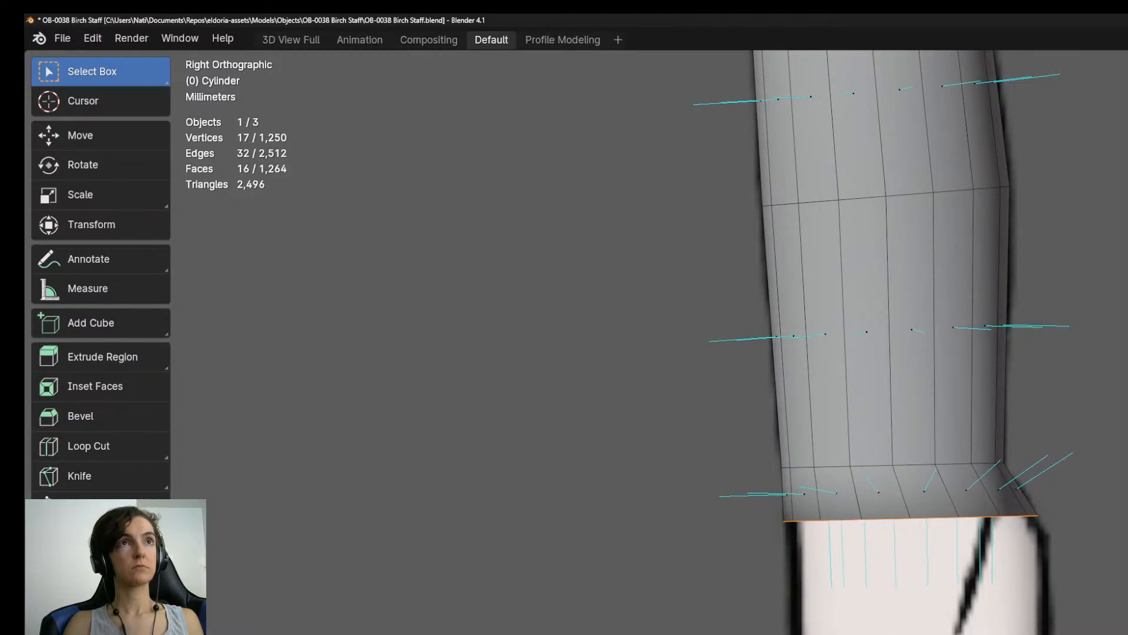
Extrude two segments down through the bulge, tilting the second end ring slightly down on the right.
key(e)
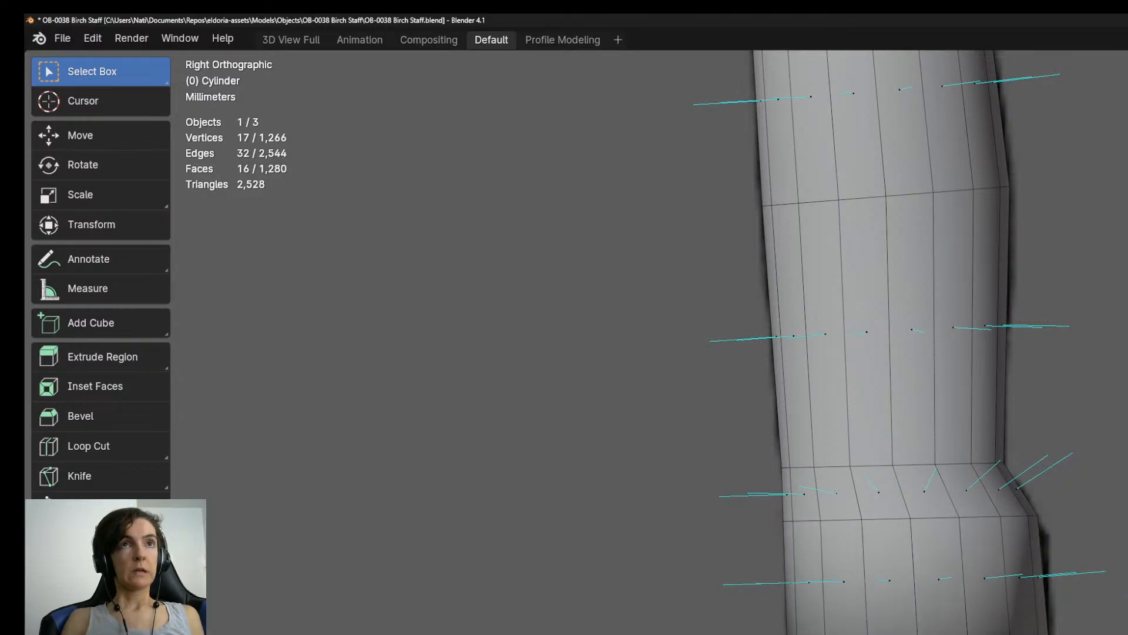
shift+middle_drag(905, 518, 904, 395)
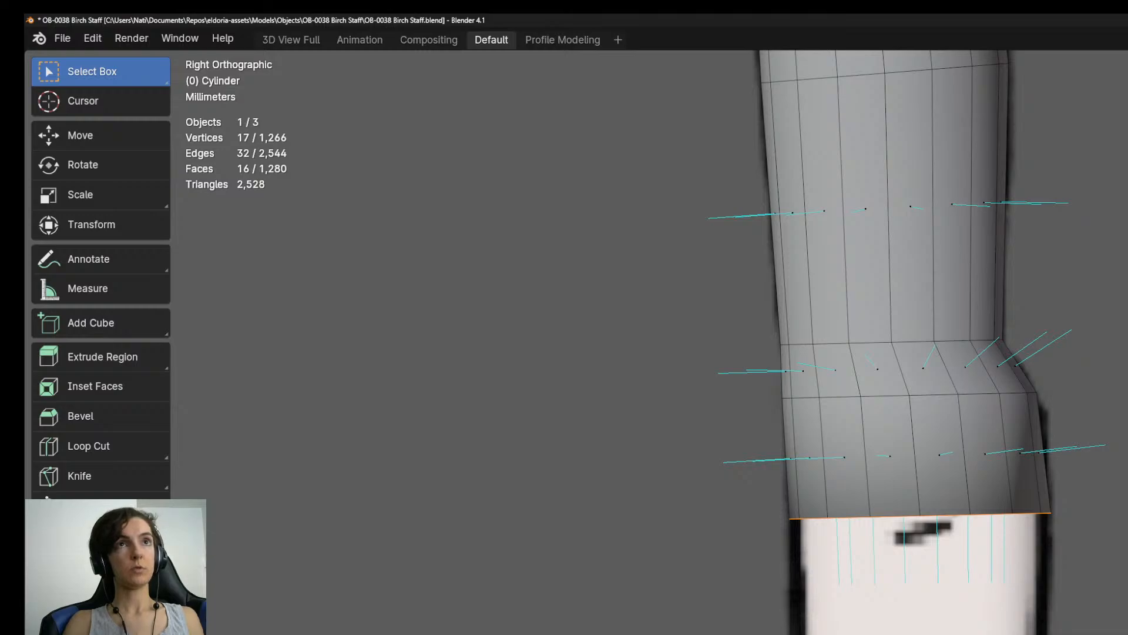
key(e)
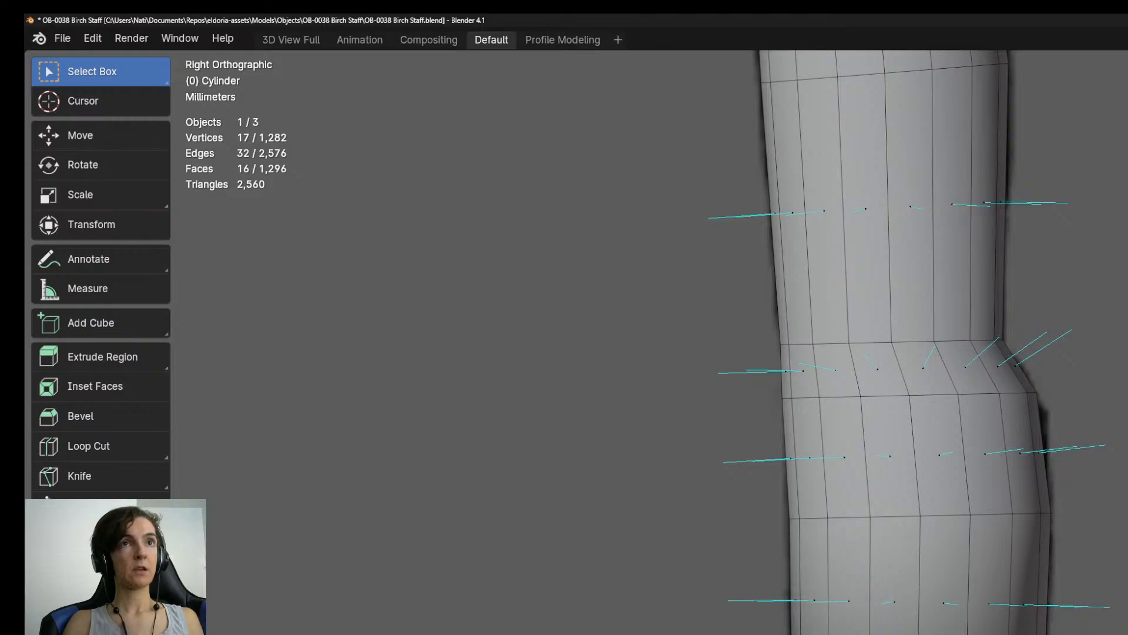
Extrude a segment angled left below the bulge, then rotate, reposition and slightly narrow its end ring to fit the outline.
shift+middle_drag(917, 506, 902, 306)
key(e)
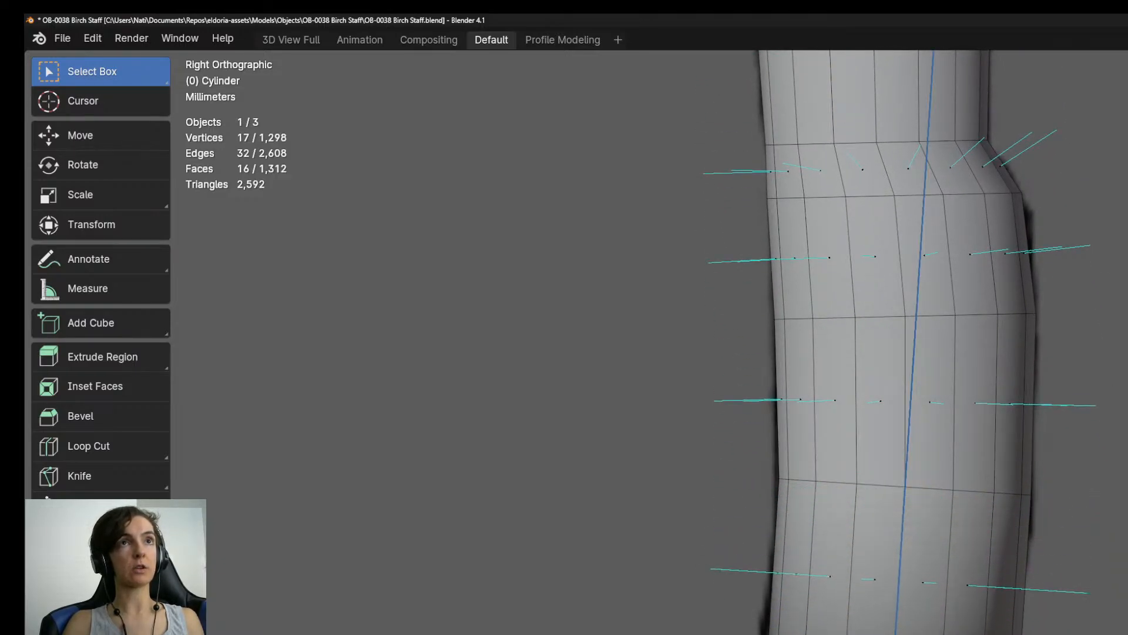
key(r)
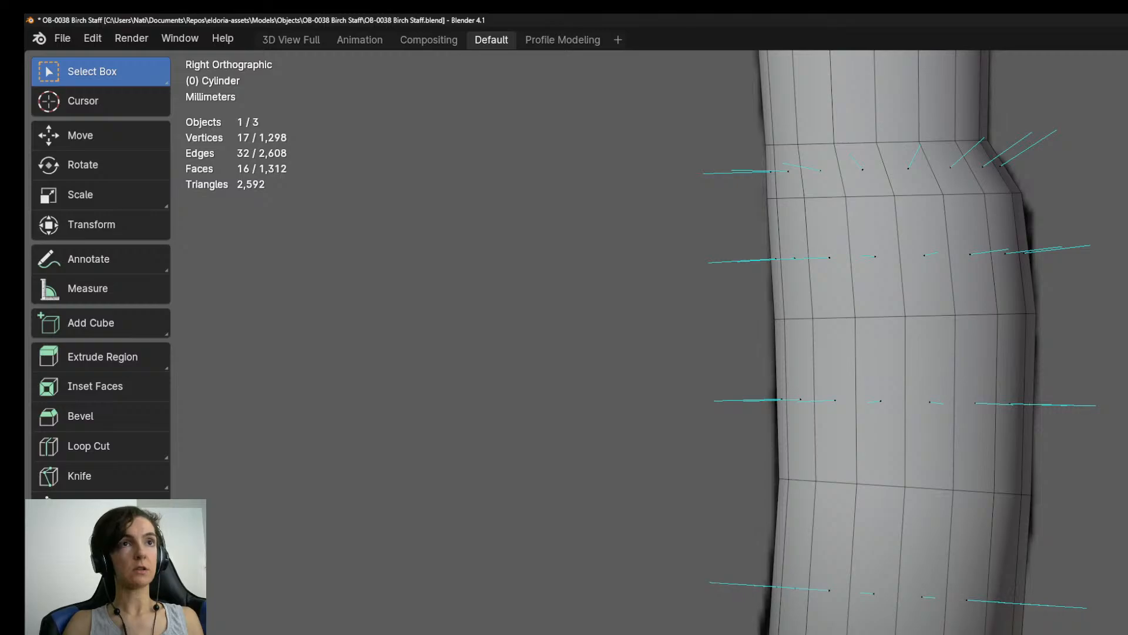
key(g)
key(s)
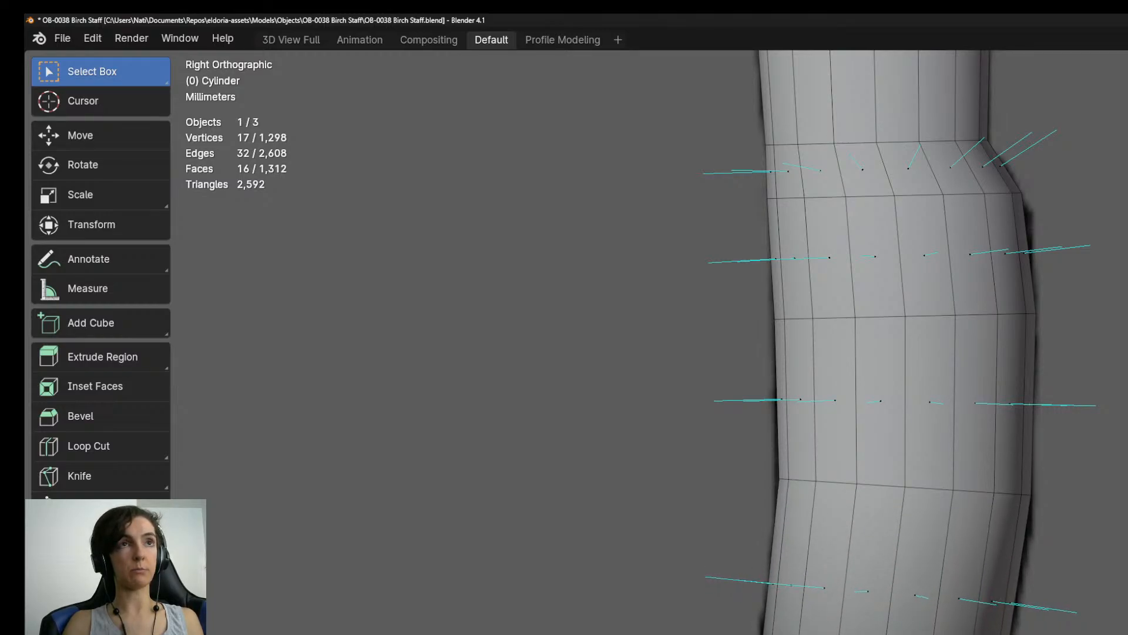
Extrude another segment below it and adjust its end ring so the narrowing shaft runs straight down along its left side.
shift+middle_drag(900, 412, 894, 232)
key(e)
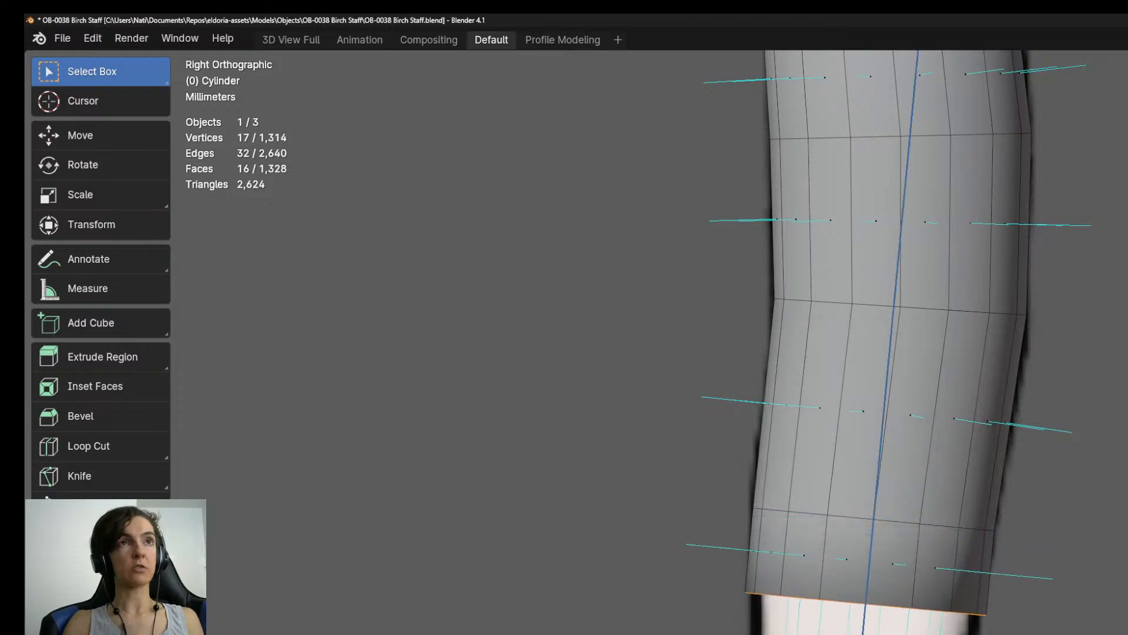
click(865, 464)
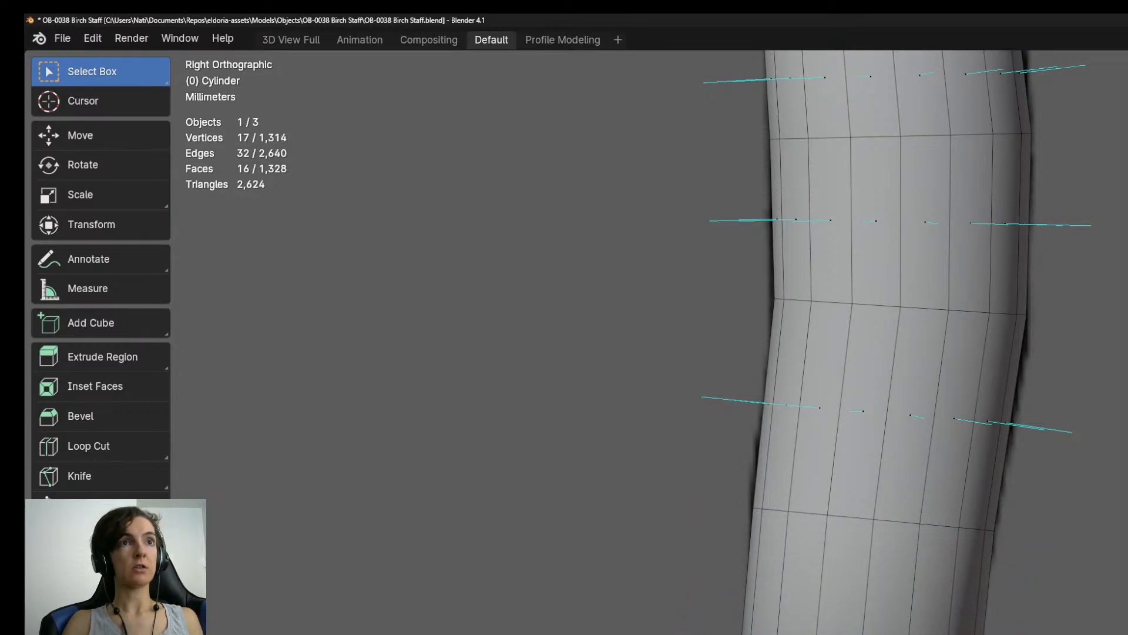
key(g)
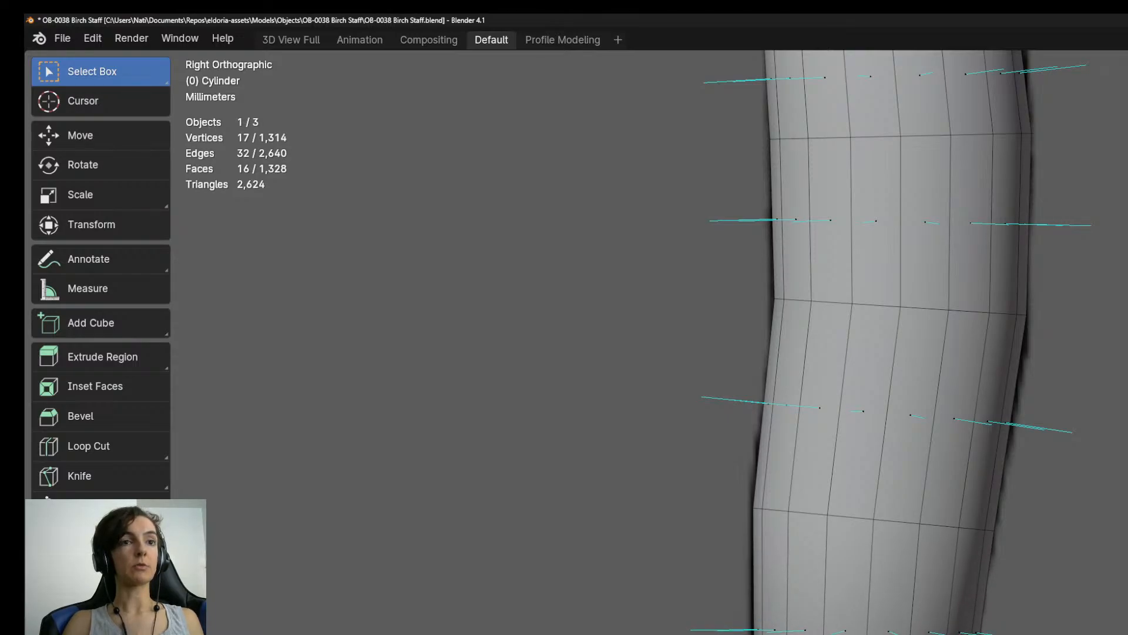
Extrude further segments down the narrowing shaft, following the reference outline toward the staff's lower end.
shift+middle_drag(870, 470, 858, 317)
key(e)
key(Return)
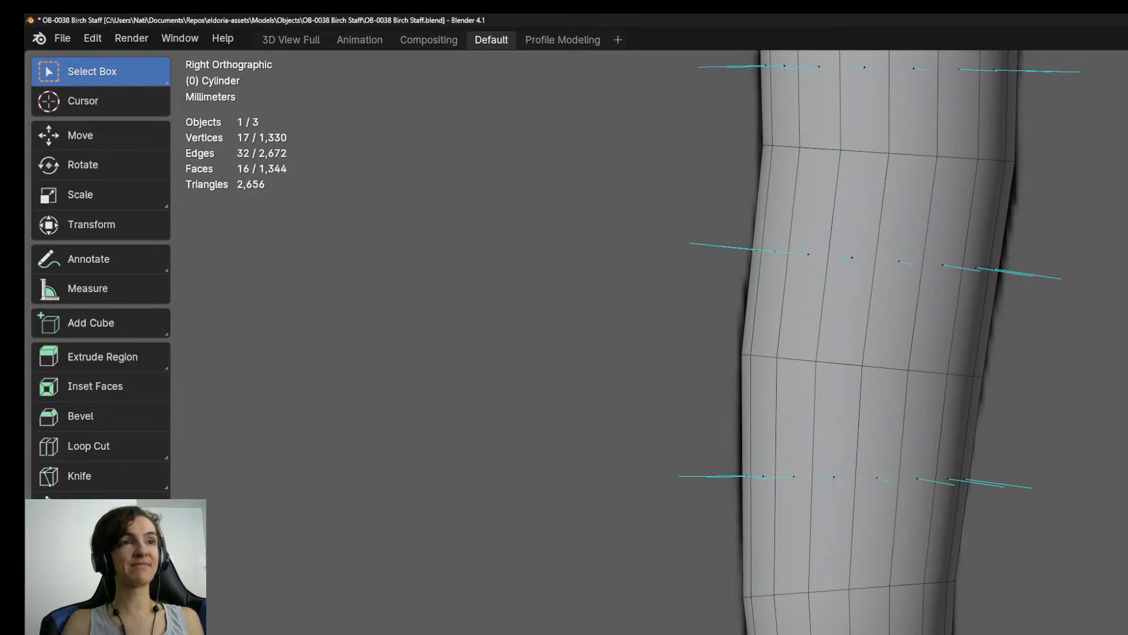
key(e)
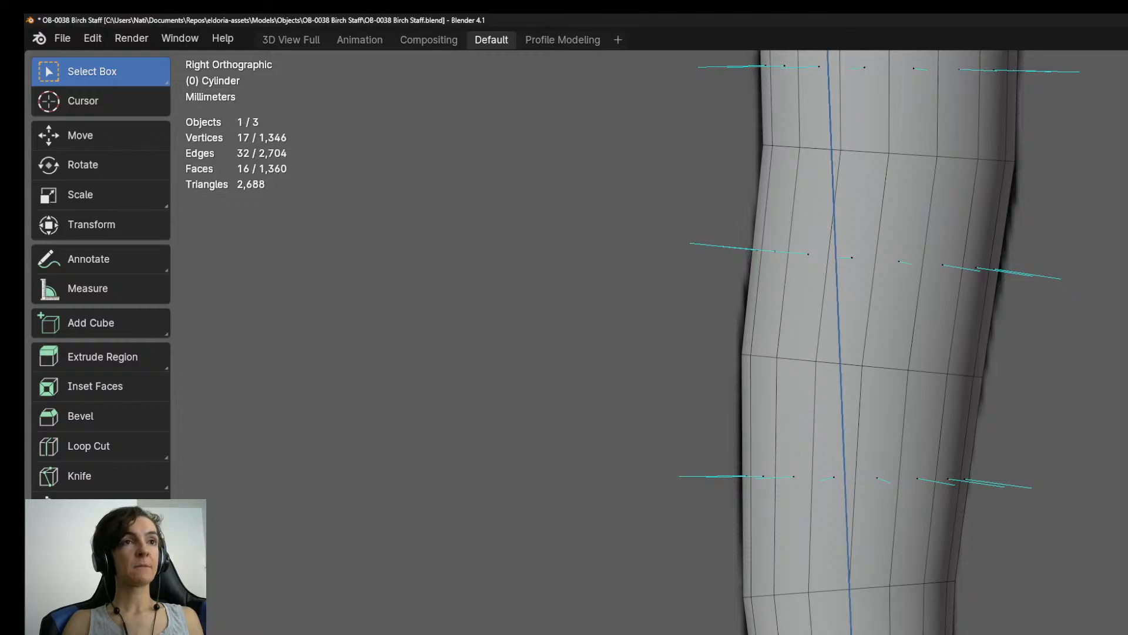
key(Return)
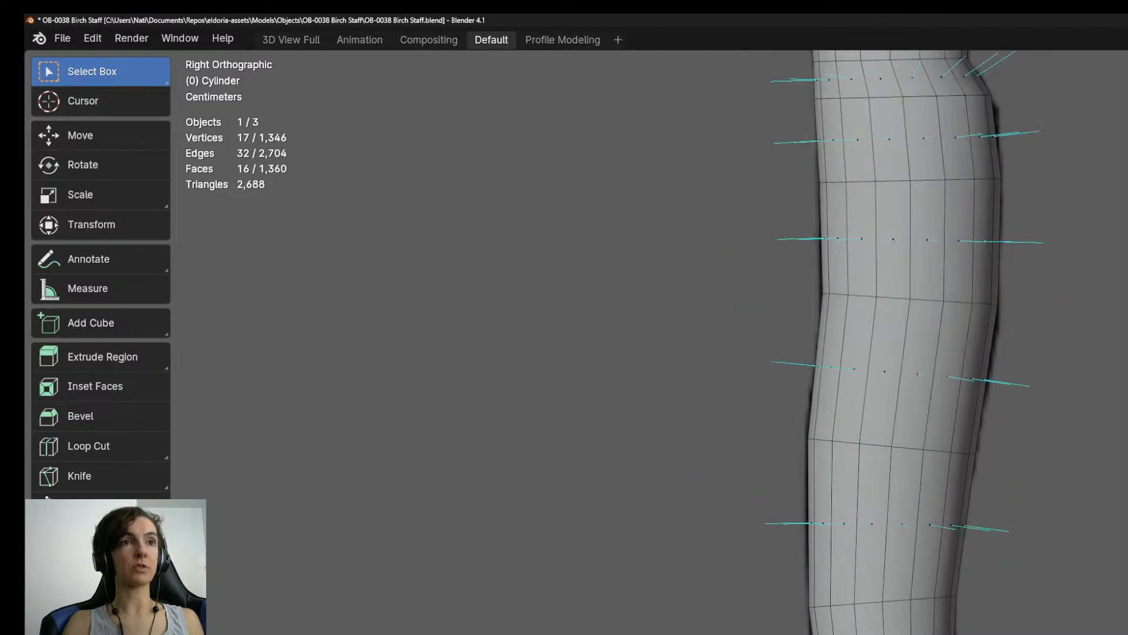
key(Return)
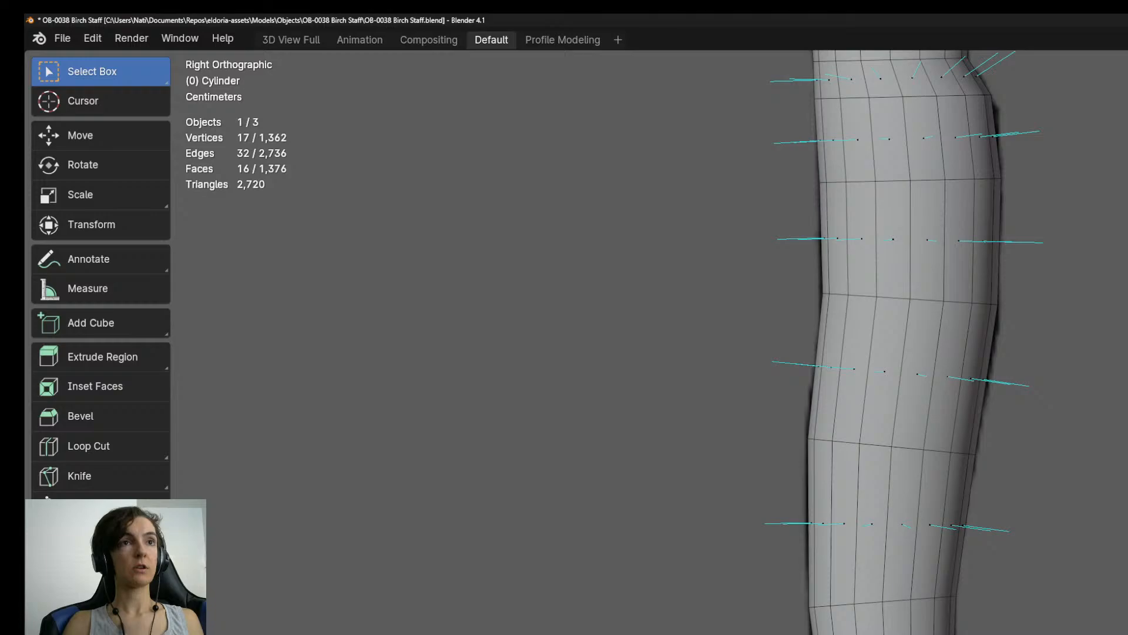
Examine the extruded staff mesh along its full length and from several angles.
middle_drag(646, 412, 638, 288)
click(941, 632)
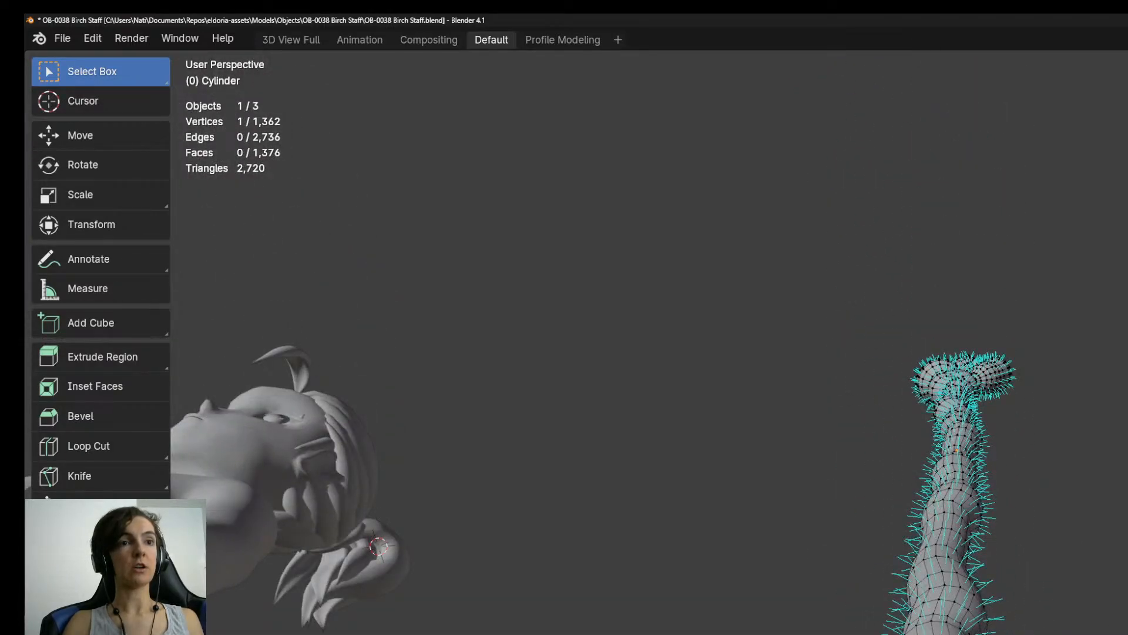
key(KP_3)
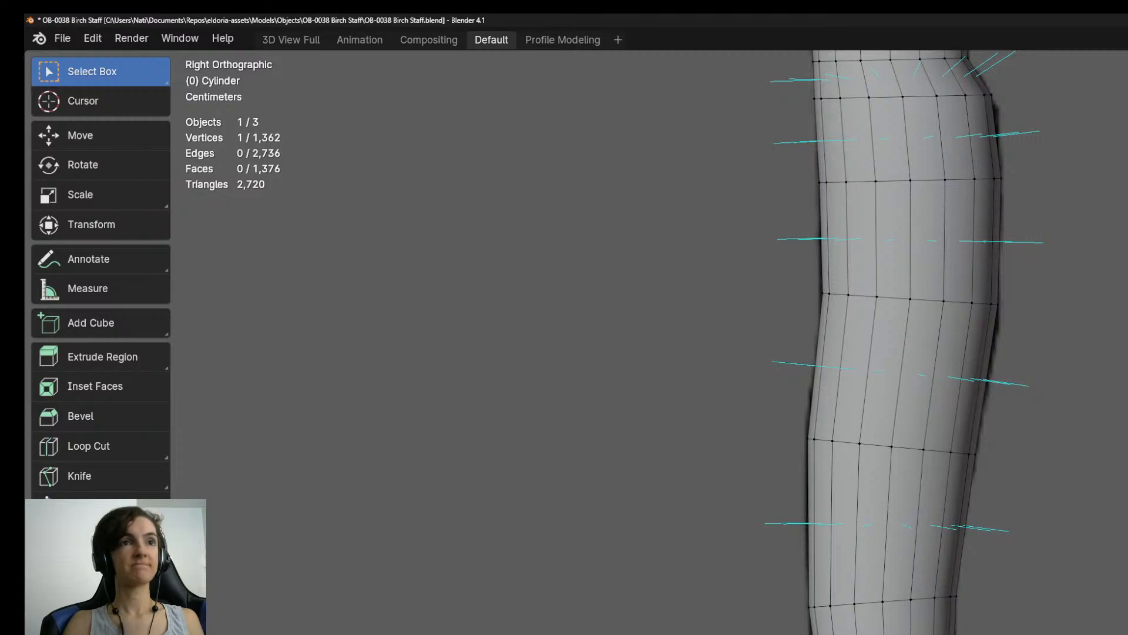
scroll(1033, 618, down, 3)
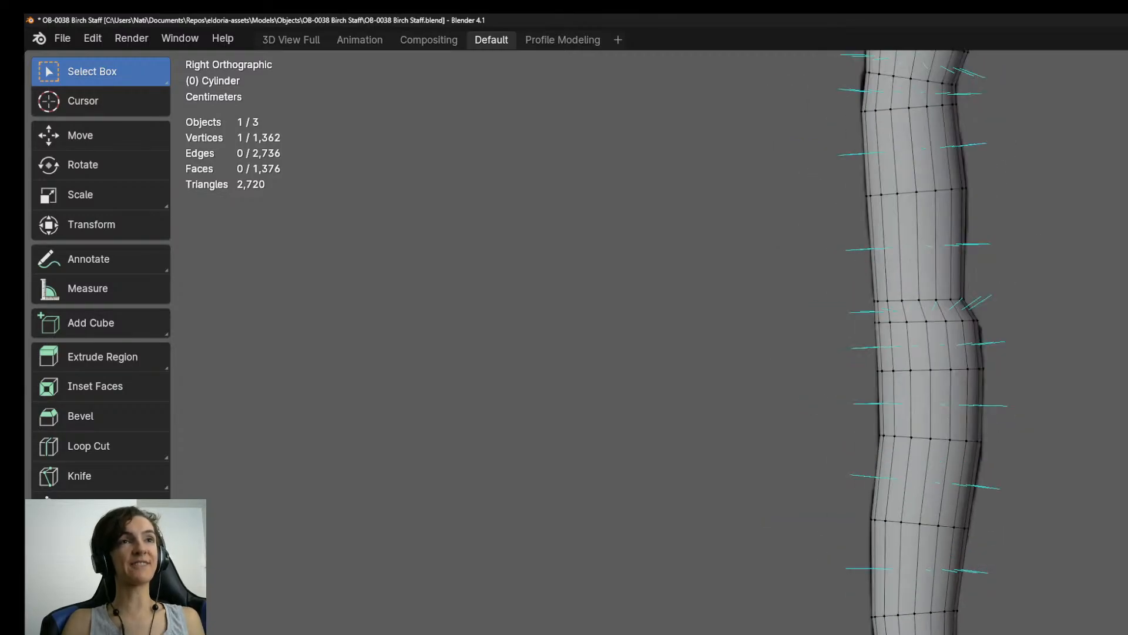
scroll(881, 353, down, 4)
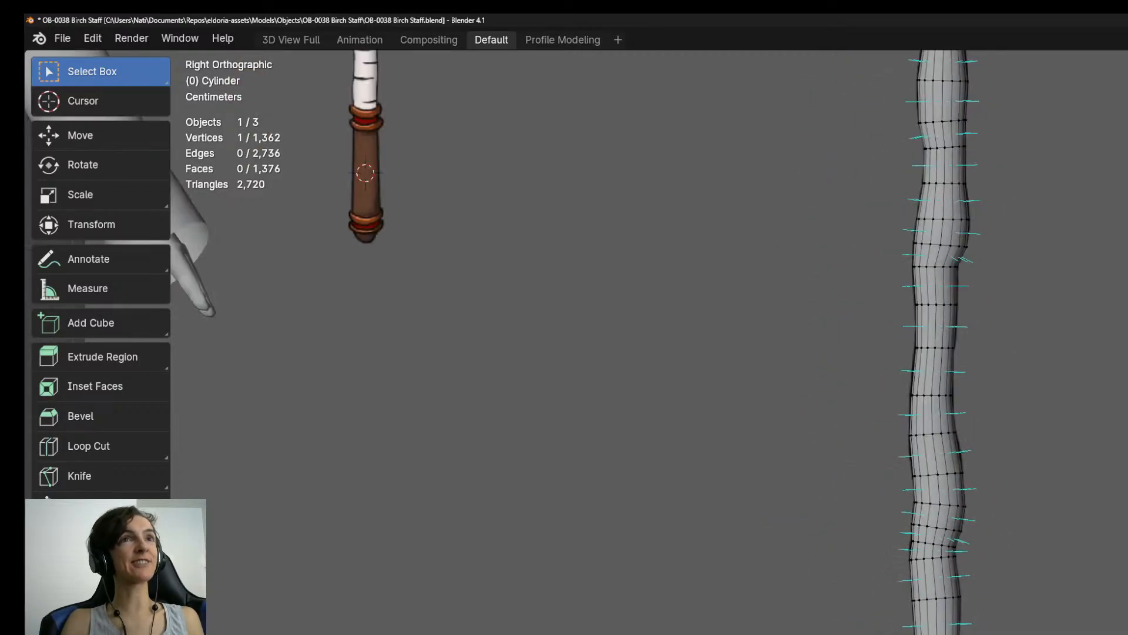
middle_drag(882, 353, 981, 365)
scroll(882, 352, down, 4)
shift+middle_drag(882, 353, 929, 555)
shift+middle_drag(928, 411, 928, 503)
middle_drag(929, 502, 1000, 496)
key(KP_3)
Return the staff to Object Mode, compare its shape with the concept art, and save the file.
key(Tab)
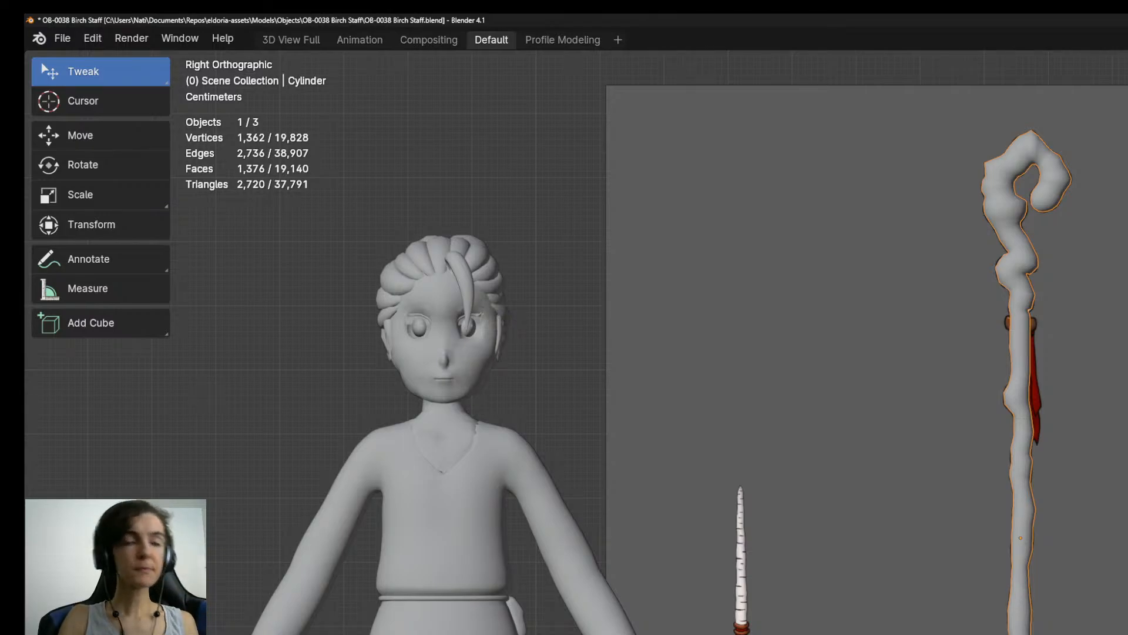
scroll(1113, 578, up, 3)
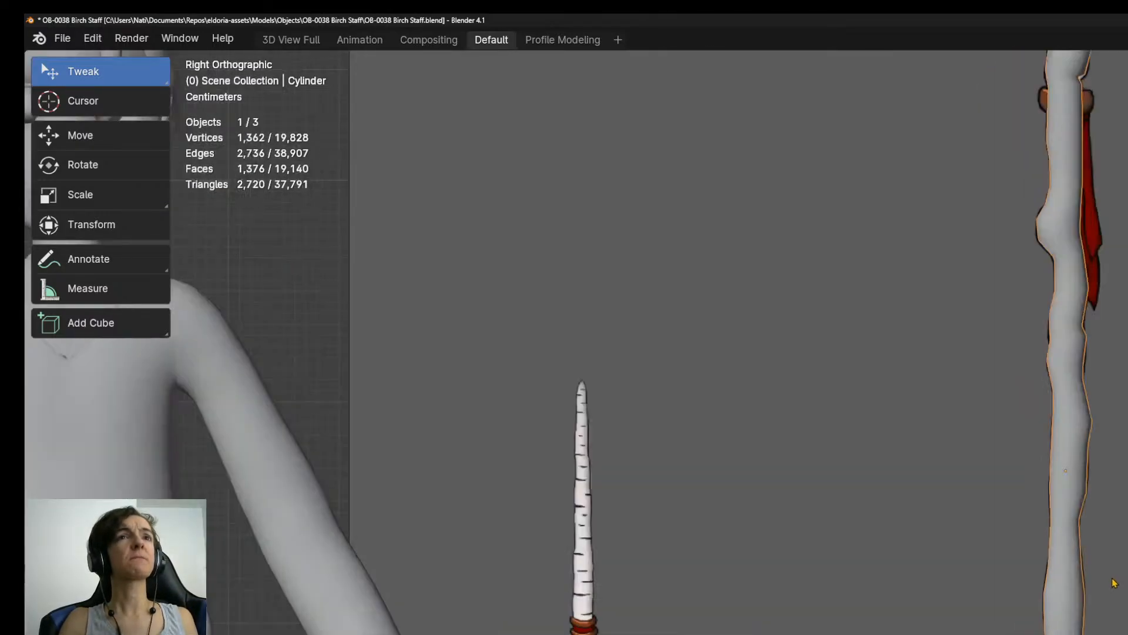
shift+middle_drag(1127, 608, 1122, 376)
scroll(1117, 473, down, 6)
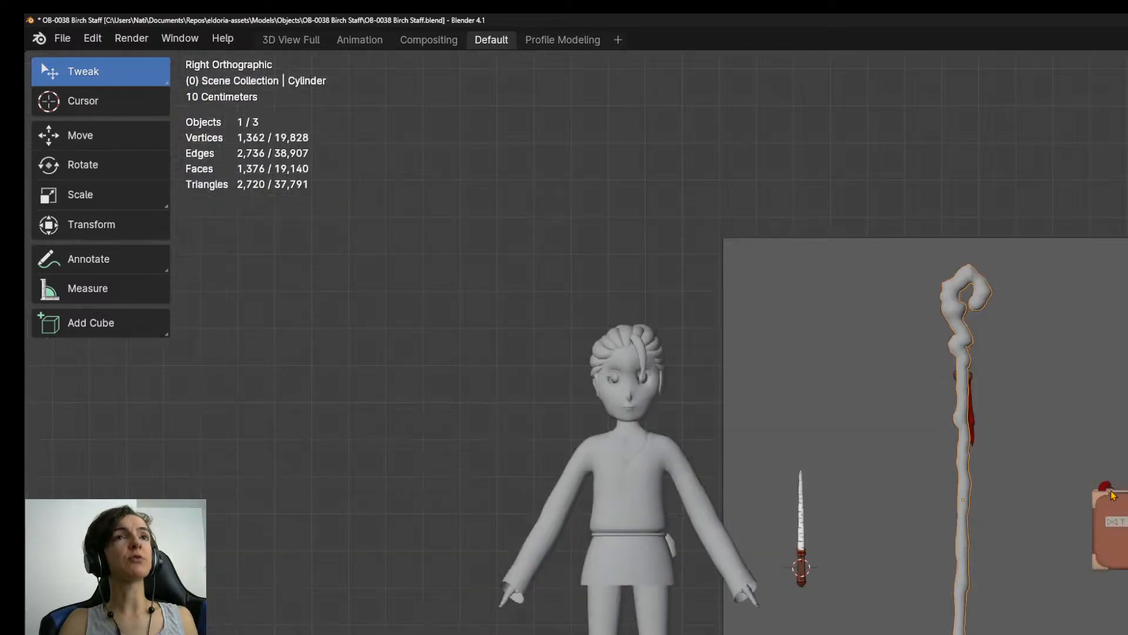
shift+middle_drag(1111, 487, 1087, 576)
scroll(1084, 576, up, 1)
scroll(1085, 576, up, 2)
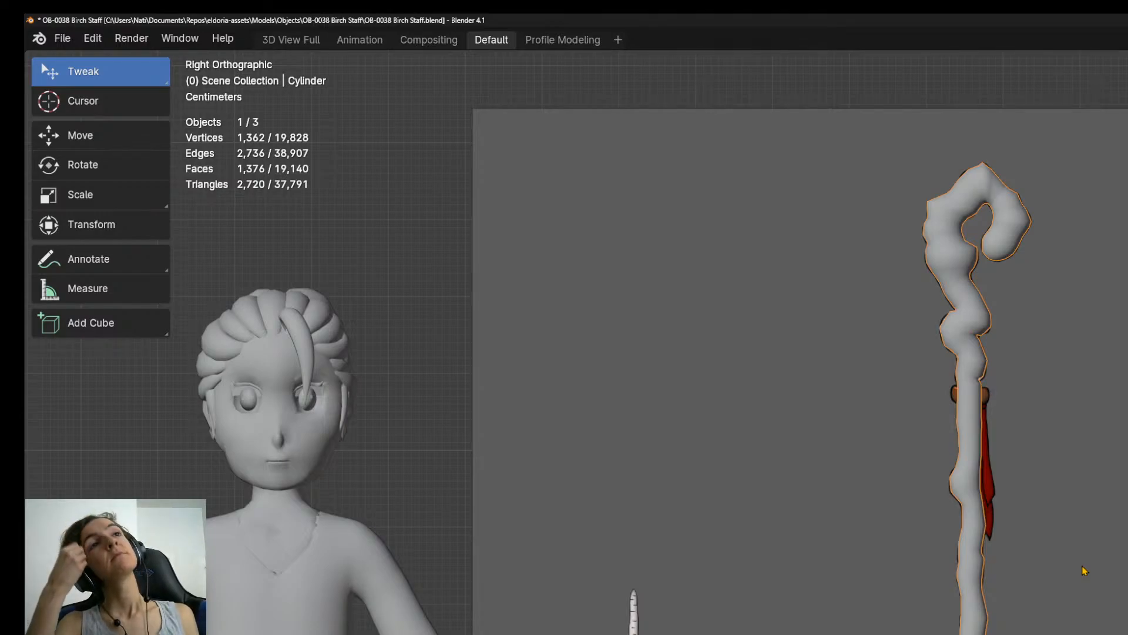
scroll(1079, 563, down, 3)
scroll(1078, 560, up, 3)
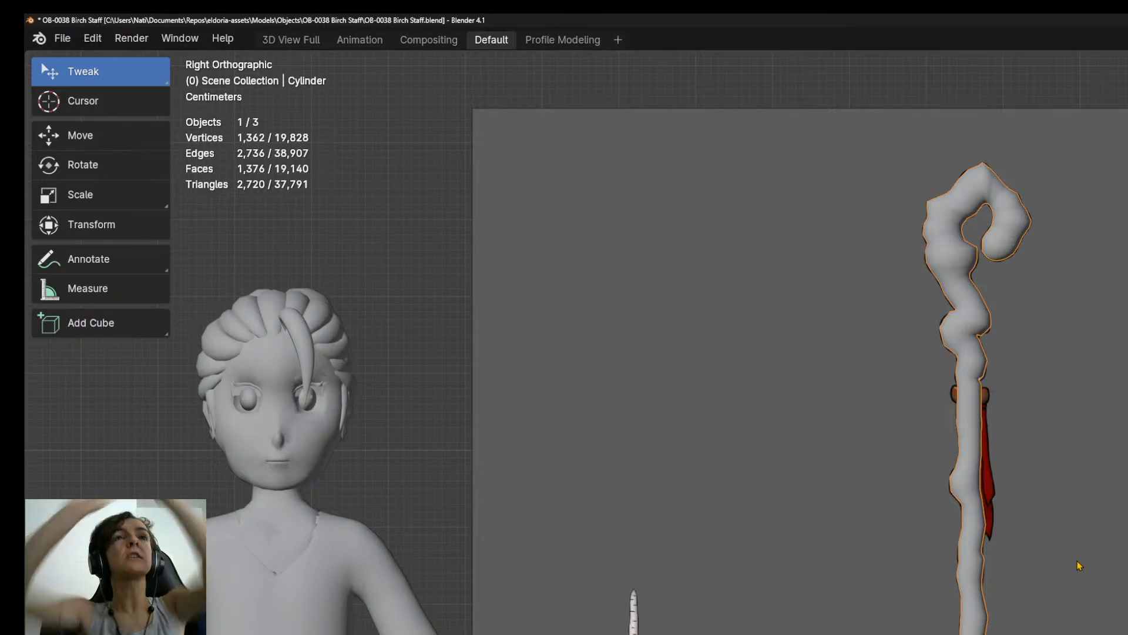
key(ctrl+s)
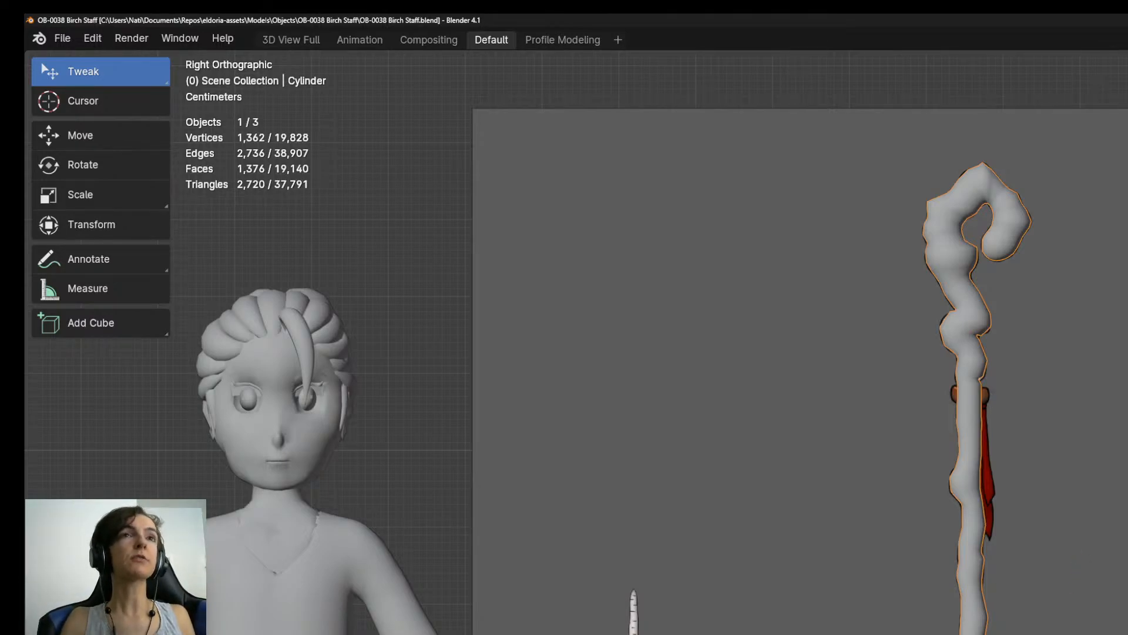
Isolate the staff in Local View and open its mesh in Edit Mode from the front orthographic view.
shift+middle_drag(966, 356, 963, 297)
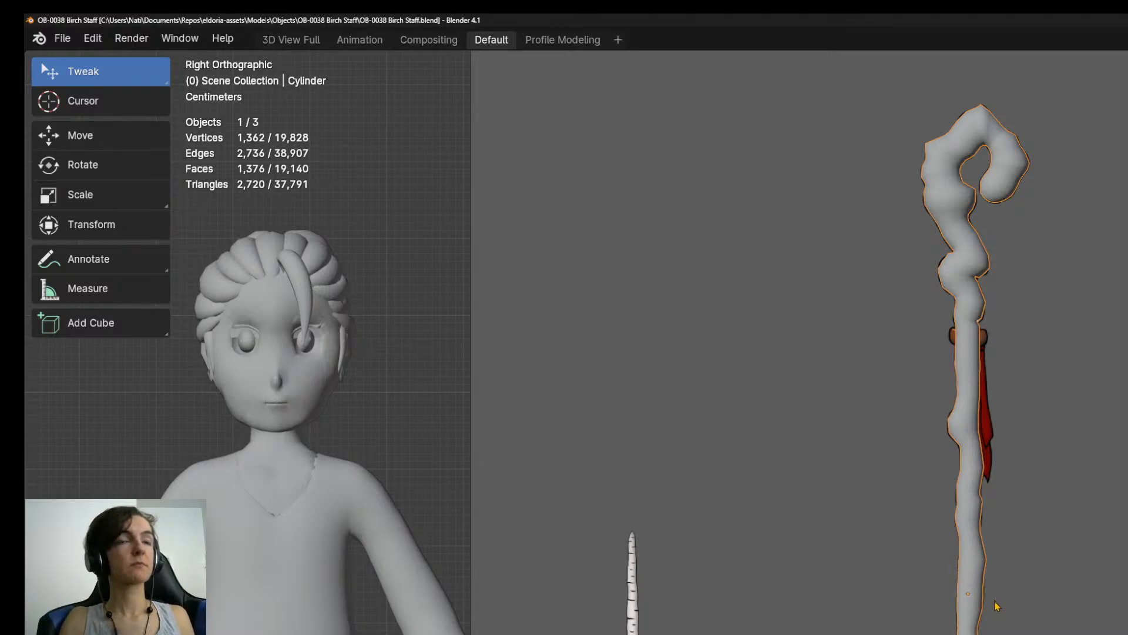
shift+middle_drag(706, 423, 535, 329)
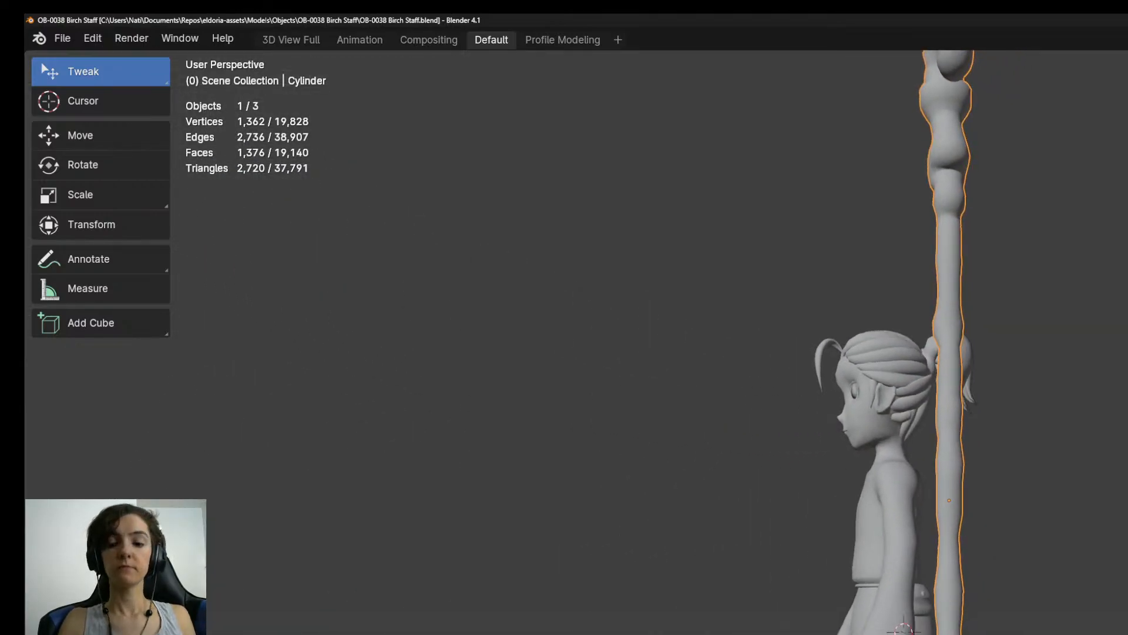
key(KP_Divide)
key(KP_3)
key(KP_1)
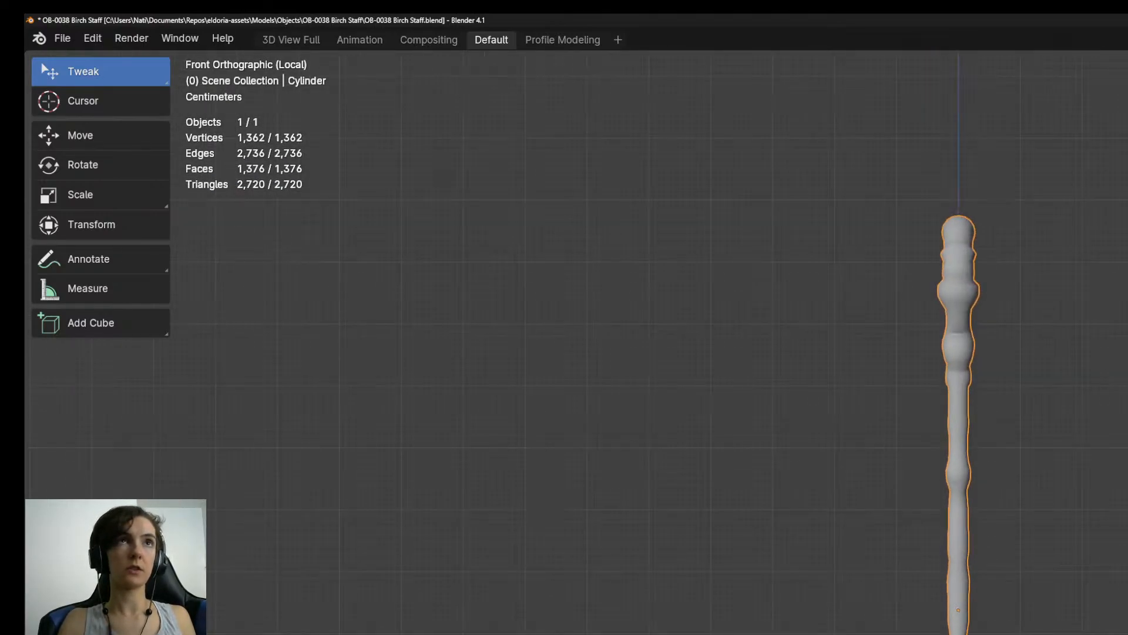
scroll(959, 342, up, 3)
shift+middle_drag(1023, 634, 1030, 531)
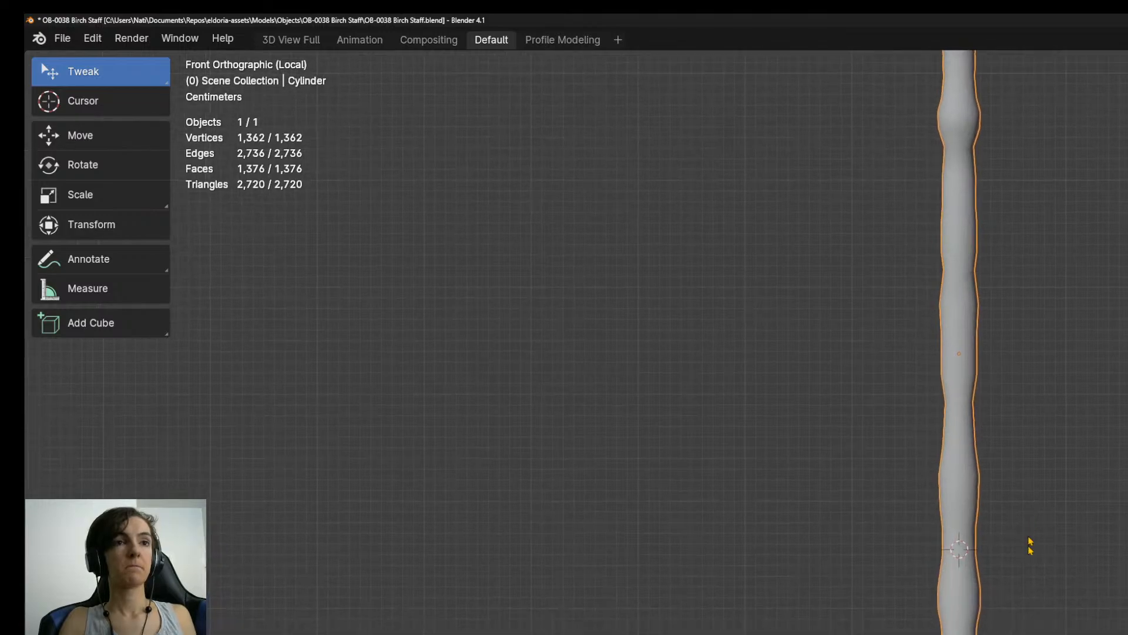
key(Tab)
scroll(954, 342, up, 3)
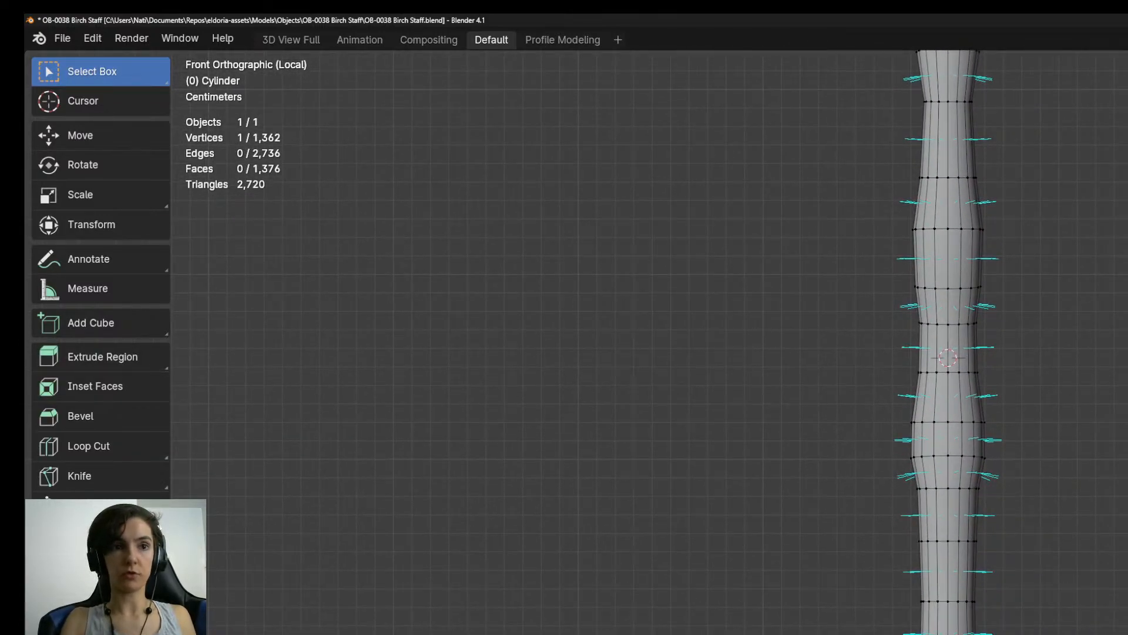
Select an edge ring on the lower shaft and shift it slightly sideways with proportional editing to break up the straight line.
scroll(943, 353, up, 3)
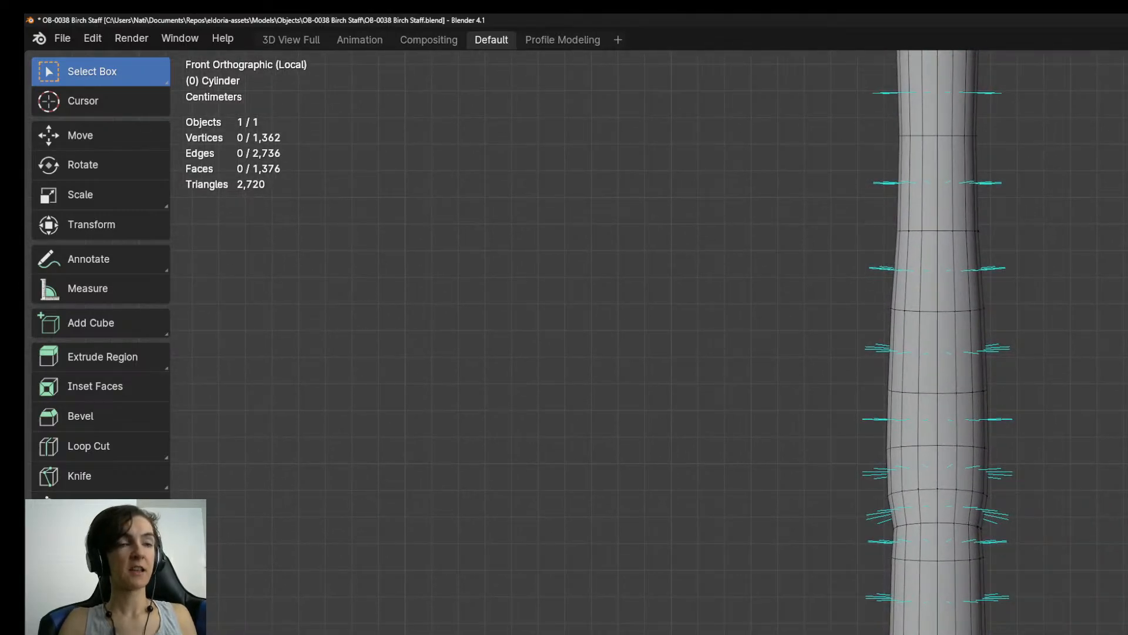
alt+click(959, 631)
scroll(959, 631, down, 2)
scroll(962, 257, up, 1)
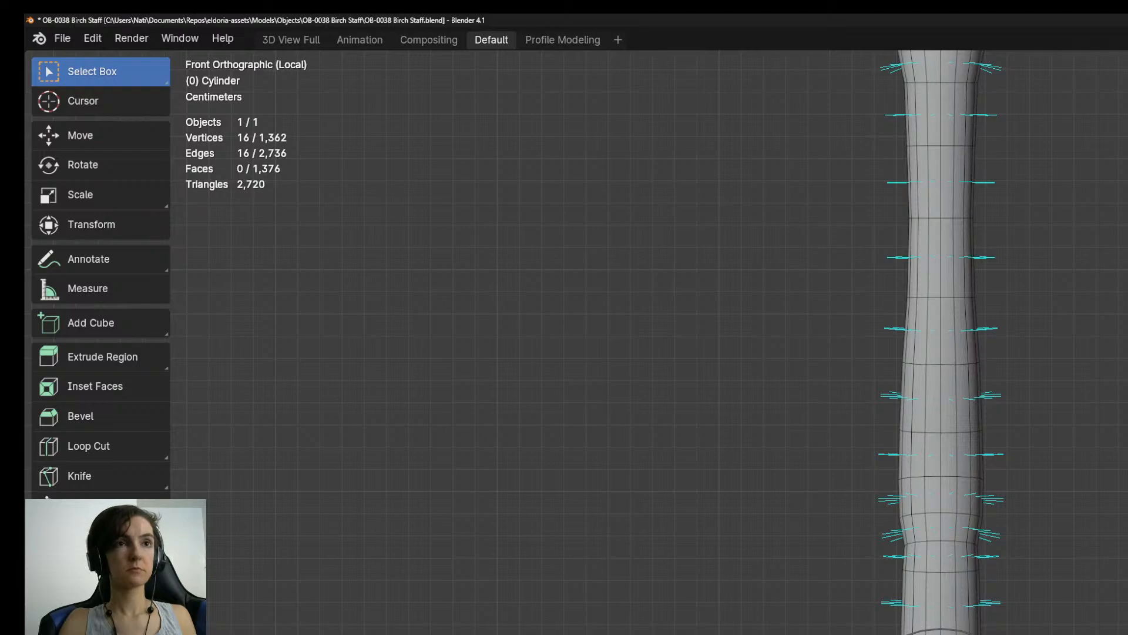
key(g)
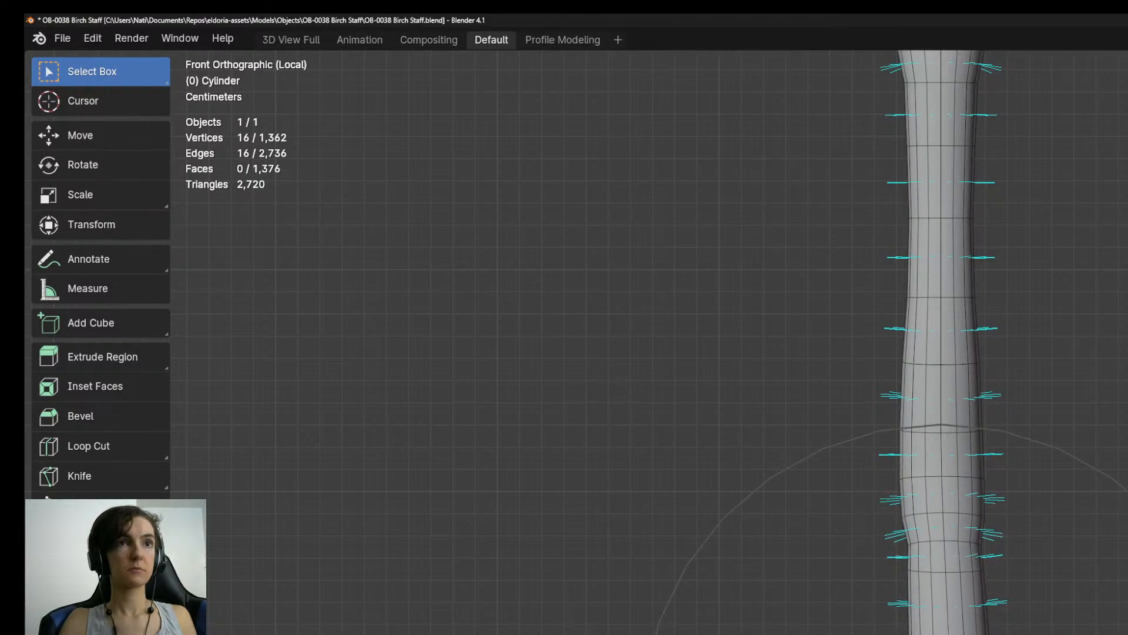
click(941, 246)
Shift two further edge rings higher up the shaft sideways with proportional editing, one after the other.
shift+middle_drag(942, 247, 949, 549)
shift+middle_drag(948, 227, 941, 404)
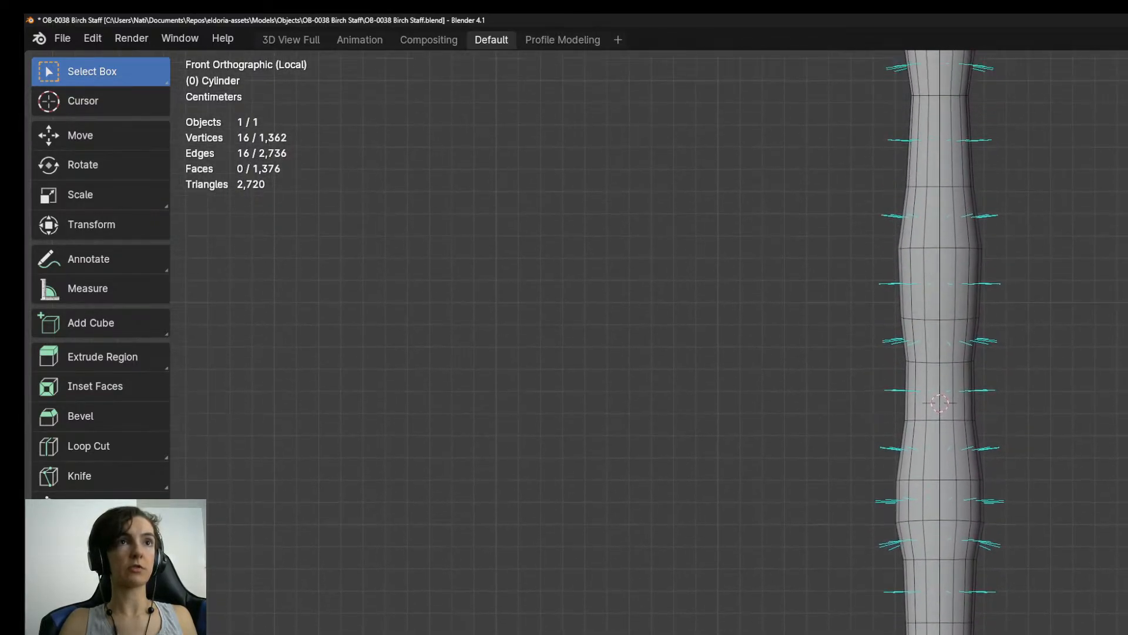
key(g)
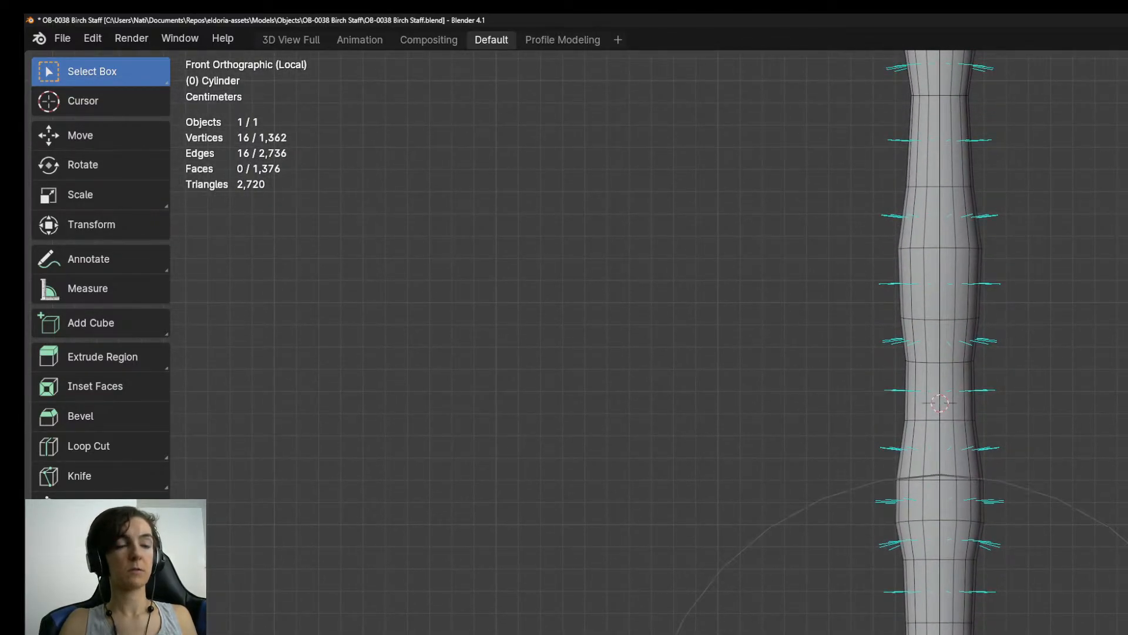
click(941, 135)
shift+middle_drag(940, 135, 937, 604)
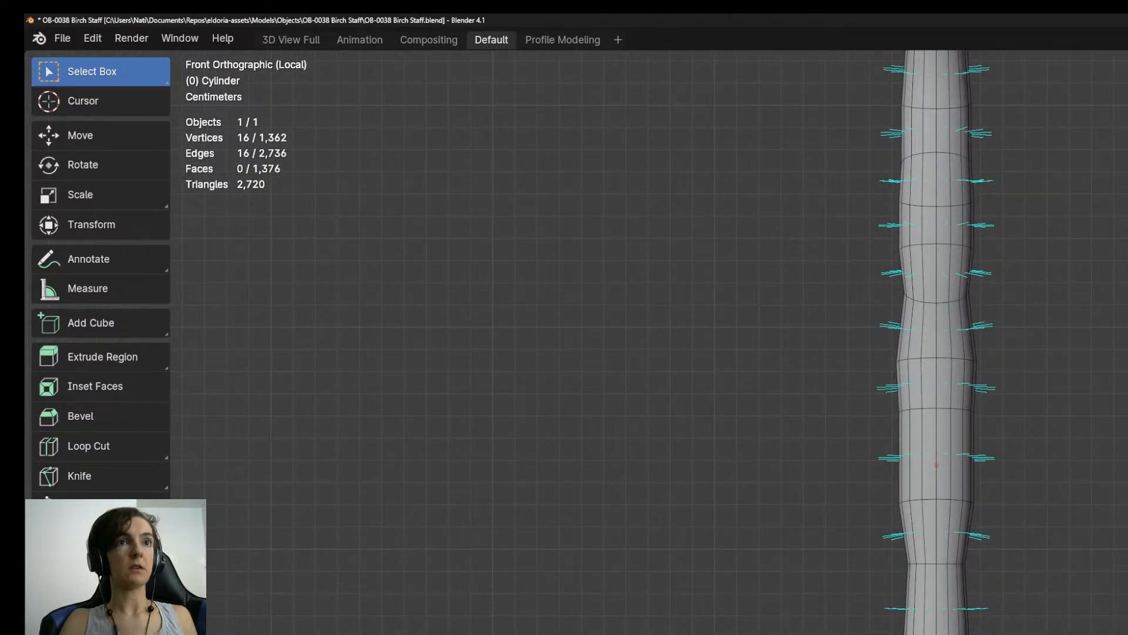
key(g)
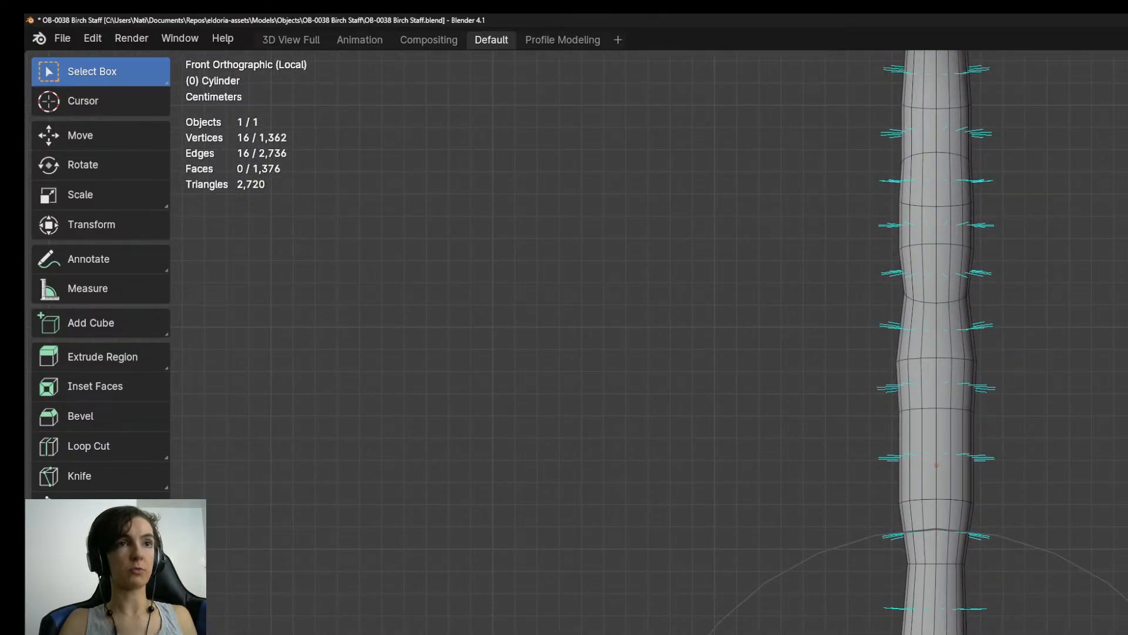
key(Return)
Offset the edge rings around the shaft's knot below the head sideways, and return the staff to Object Mode.
shift+middle_drag(941, 176, 937, 561)
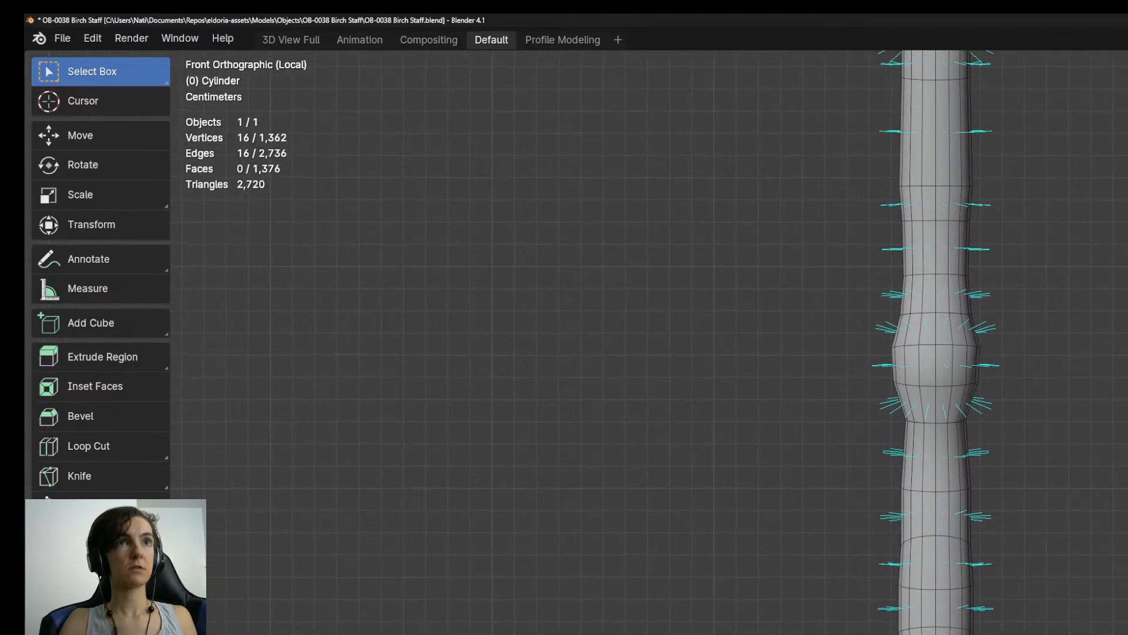
shift+middle_drag(940, 235, 939, 429)
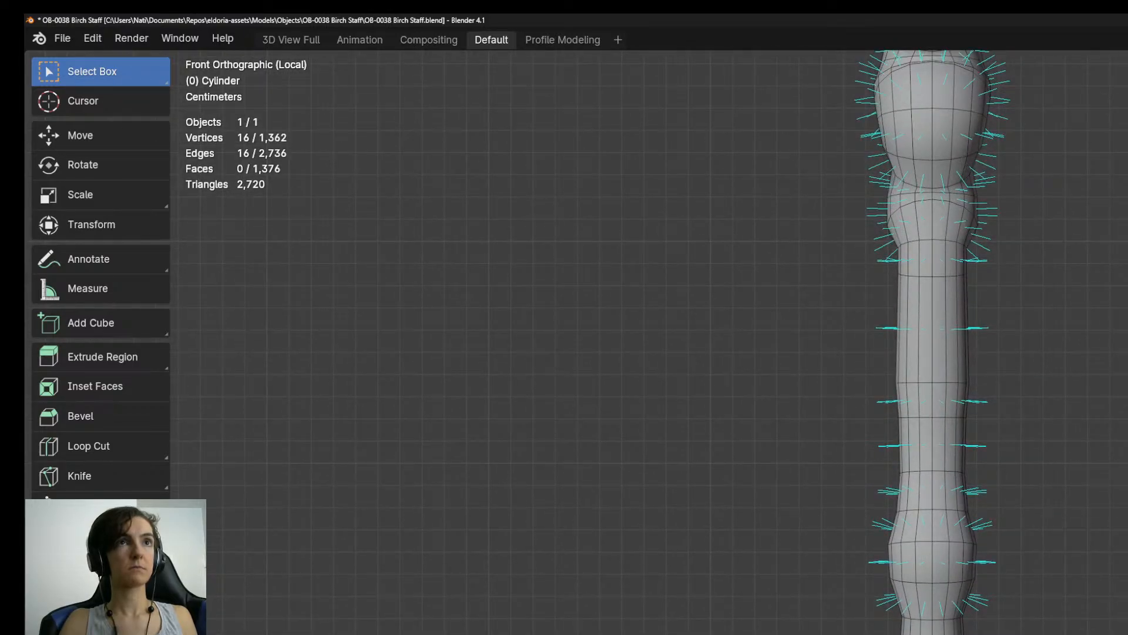
alt+shift+click(944, 583)
key(g)
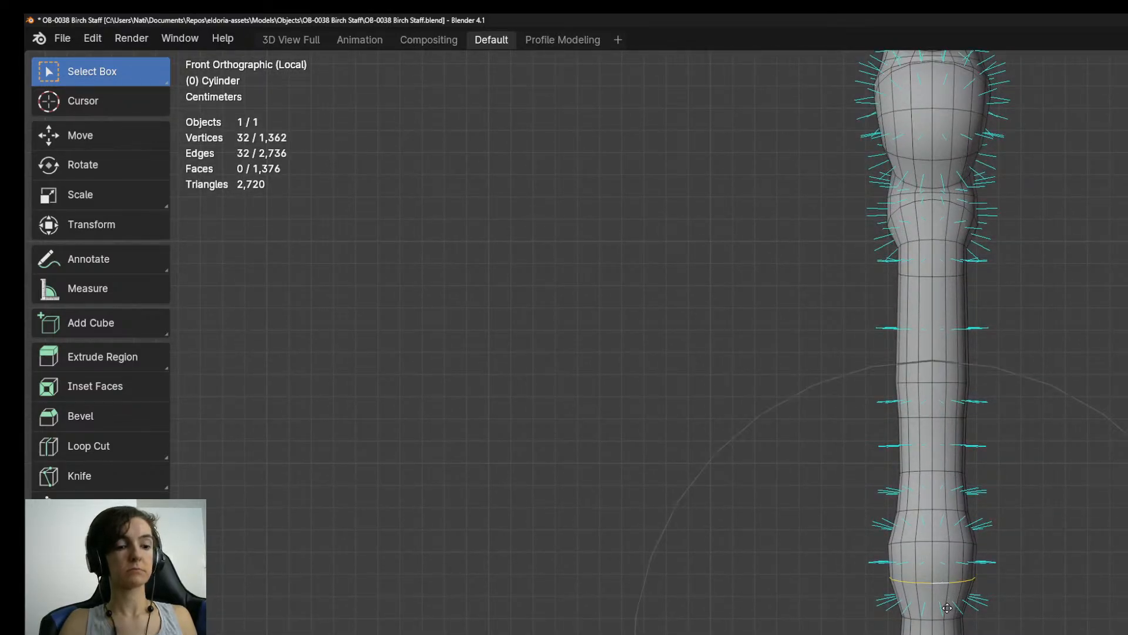
click(957, 610)
key(Tab)
scroll(958, 611, down, 2)
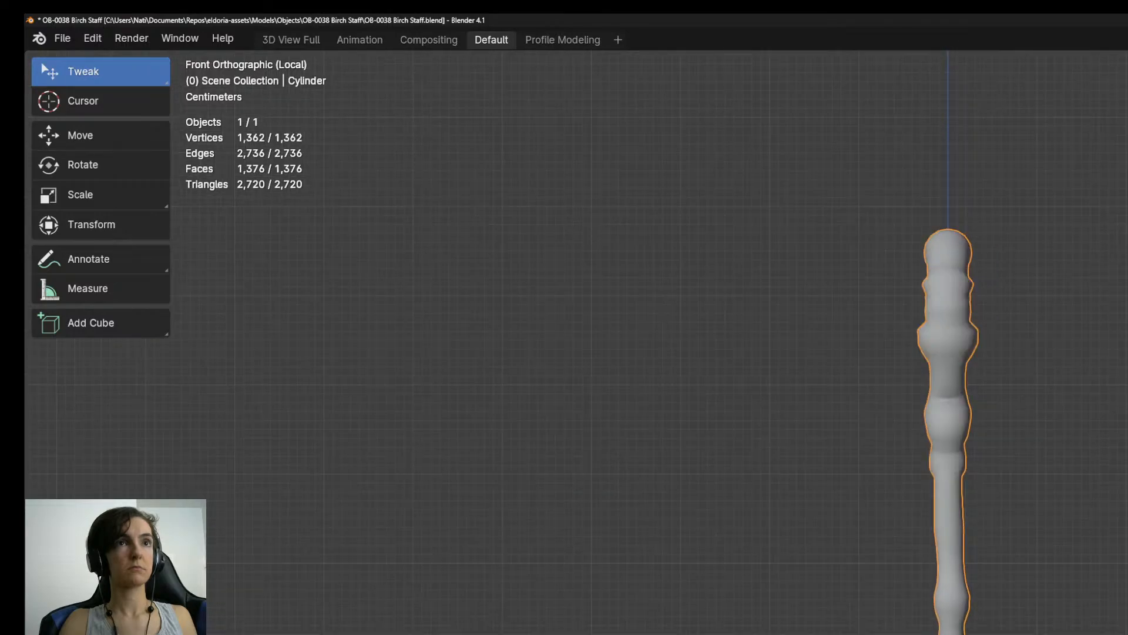
Reopen the mesh in Edit Mode and offset an edge ring below the head's widest bulge sideways with proportional editing.
scroll(958, 587, up, 3)
scroll(961, 605, up, 3)
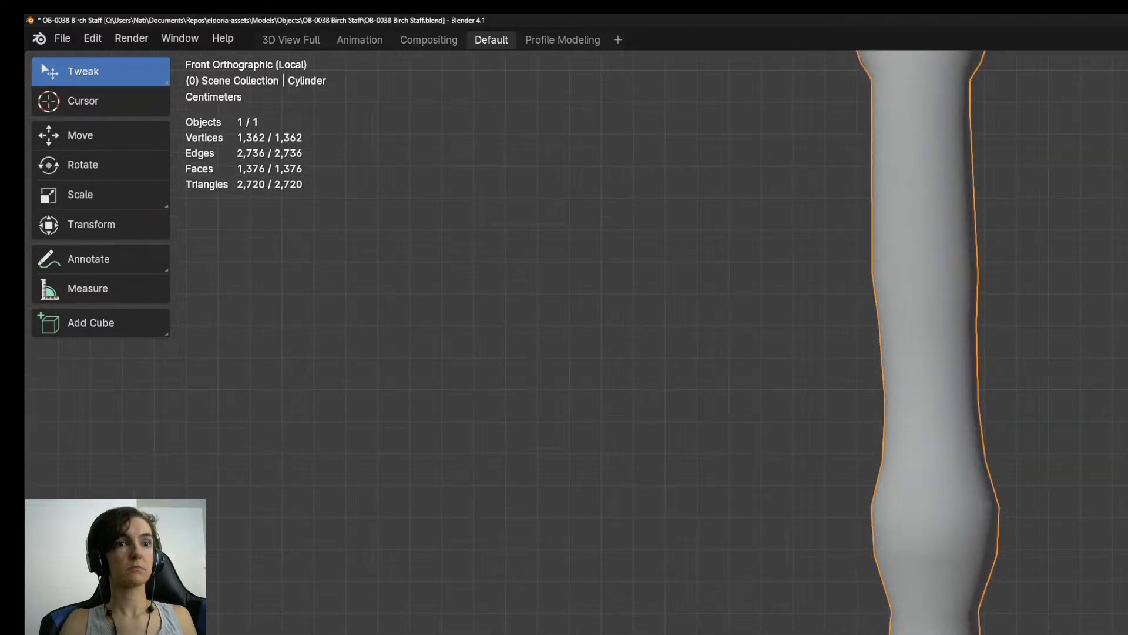
shift+middle_drag(958, 218, 964, 623)
scroll(961, 606, down, 2)
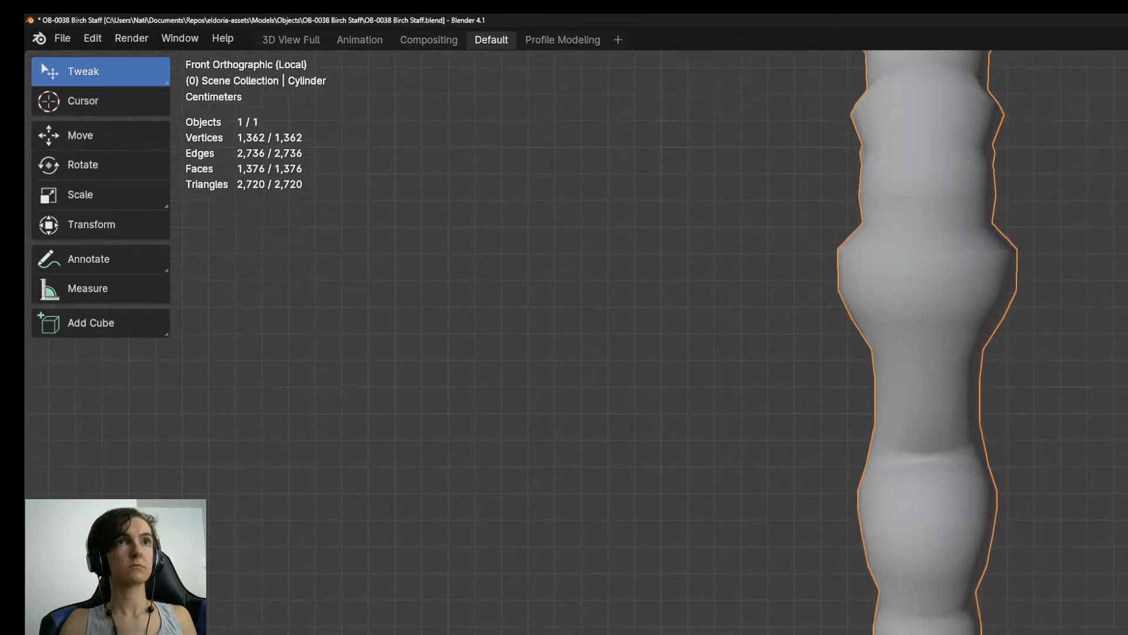
key(Tab)
scroll(934, 529, down, 4)
scroll(955, 623, up, 1)
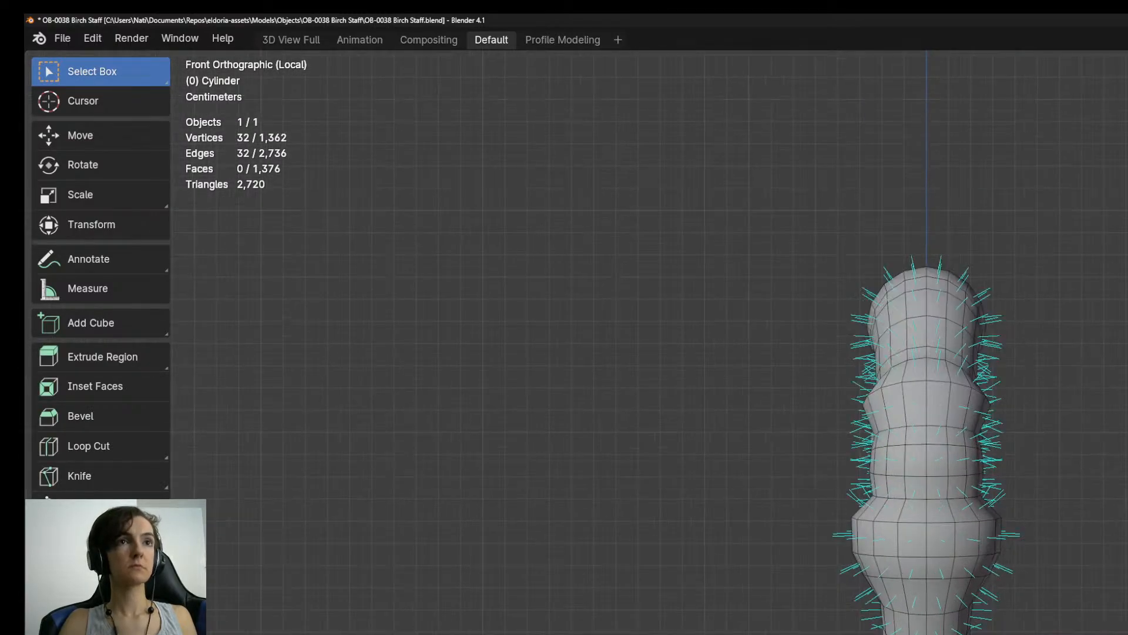
alt+click(941, 632)
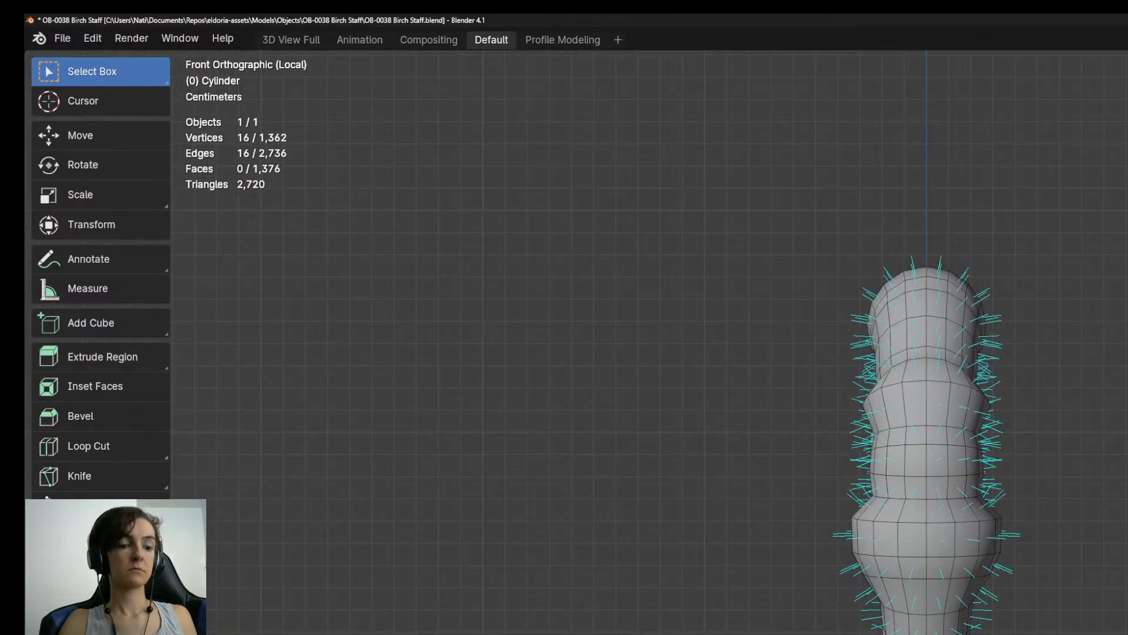
key(g)
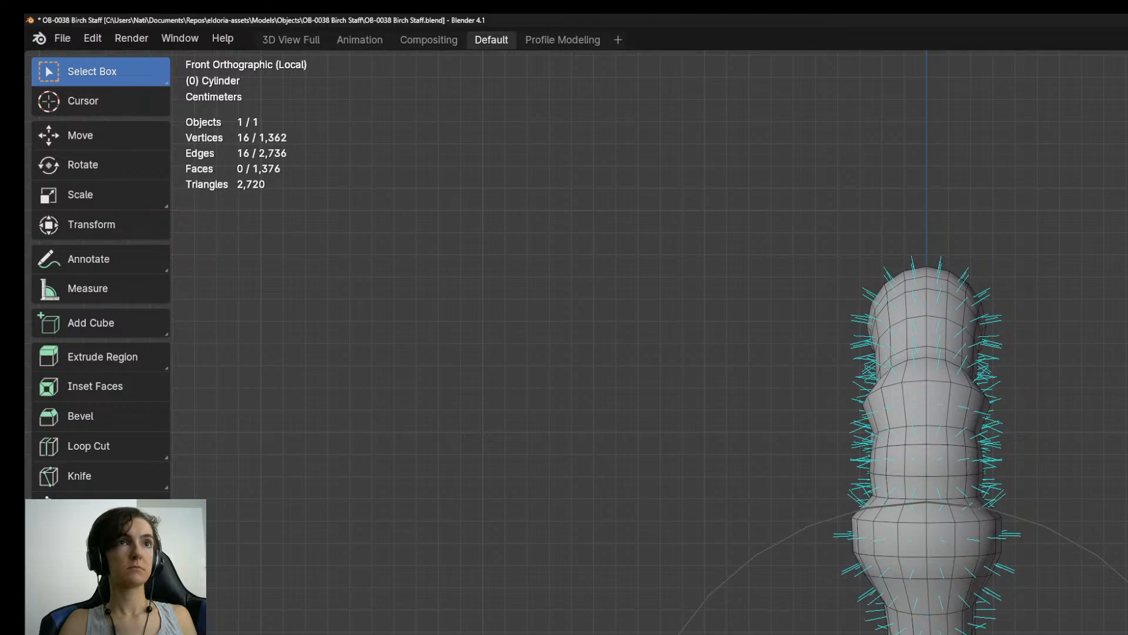
click(959, 631)
Shift another ring of the staff's head slightly sideways so the top of the crook leans off centre.
scroll(959, 631, down, 7)
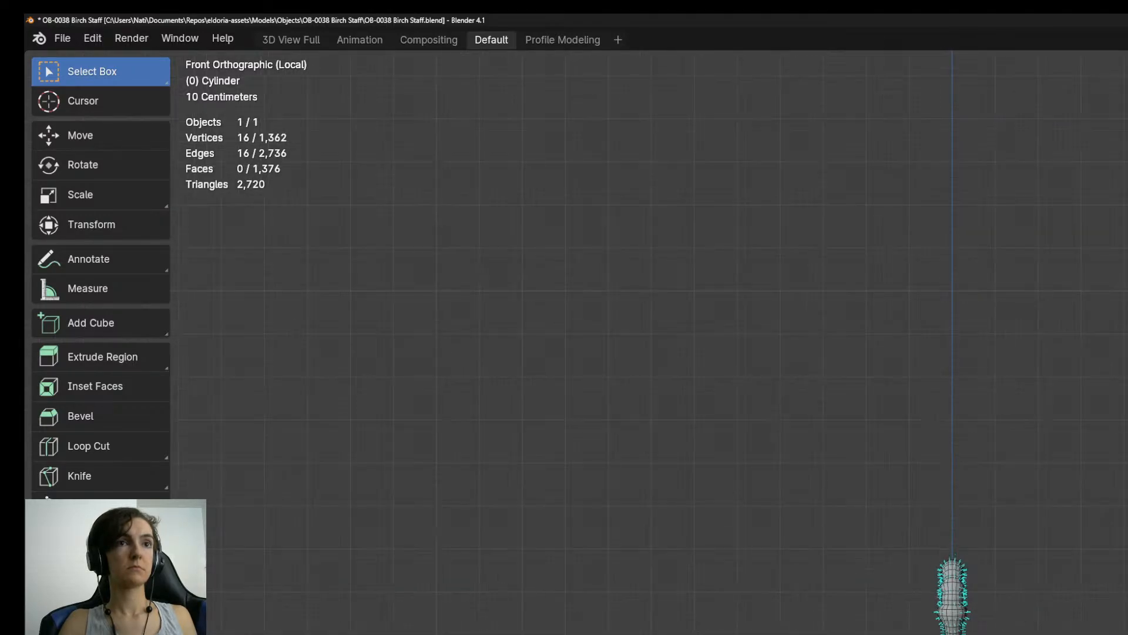
scroll(959, 594, up, 6)
shift+middle_drag(960, 538, 960, 632)
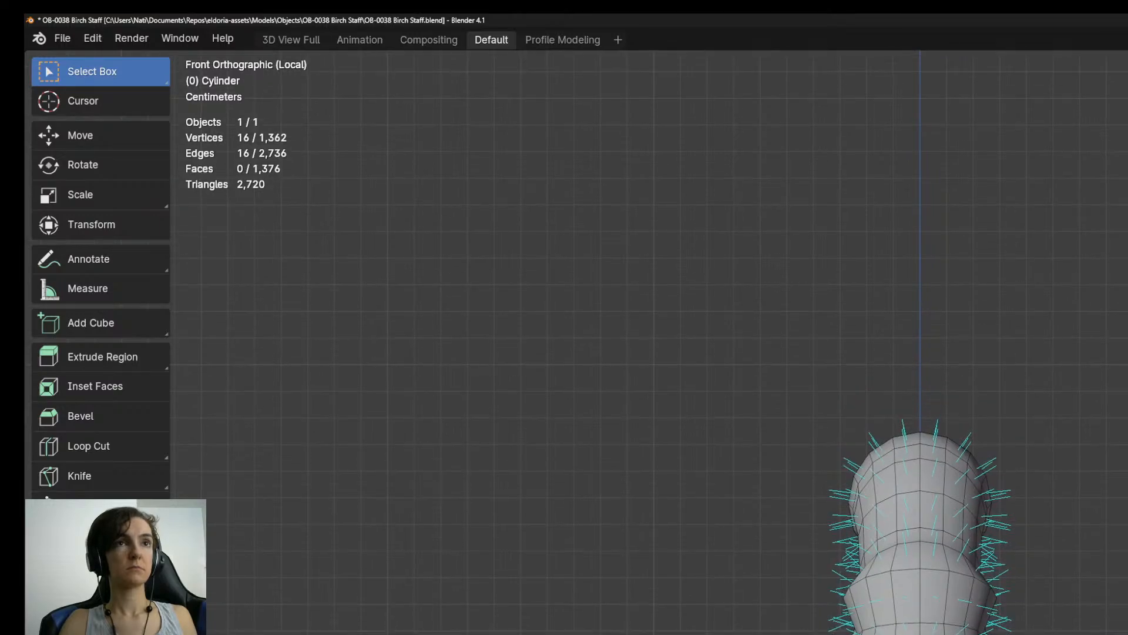
key(g)
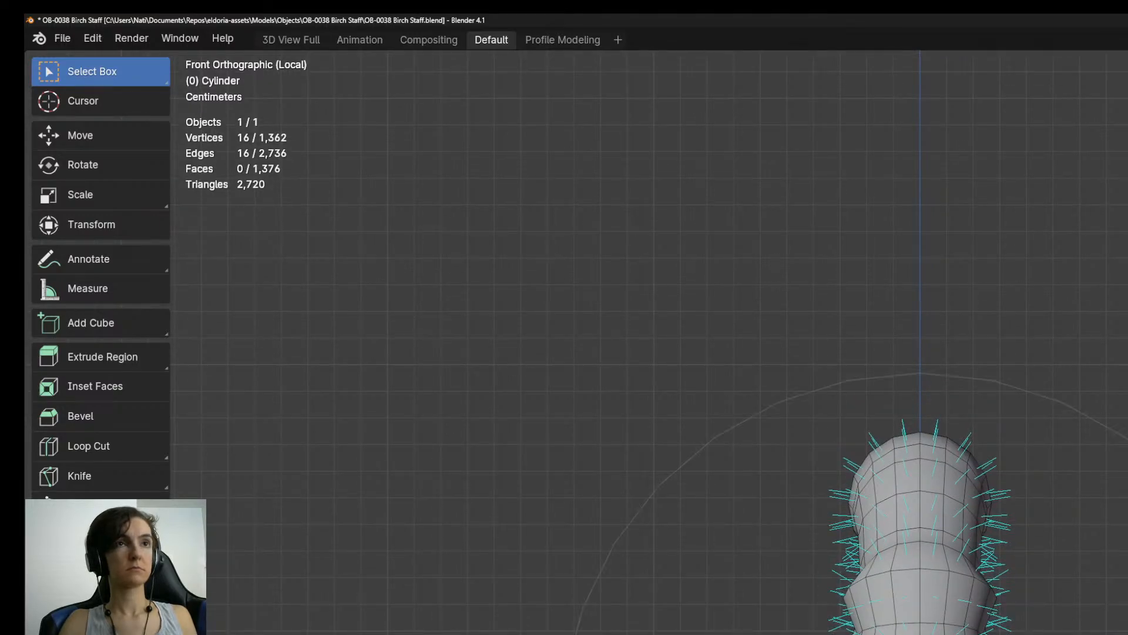
key(Return)
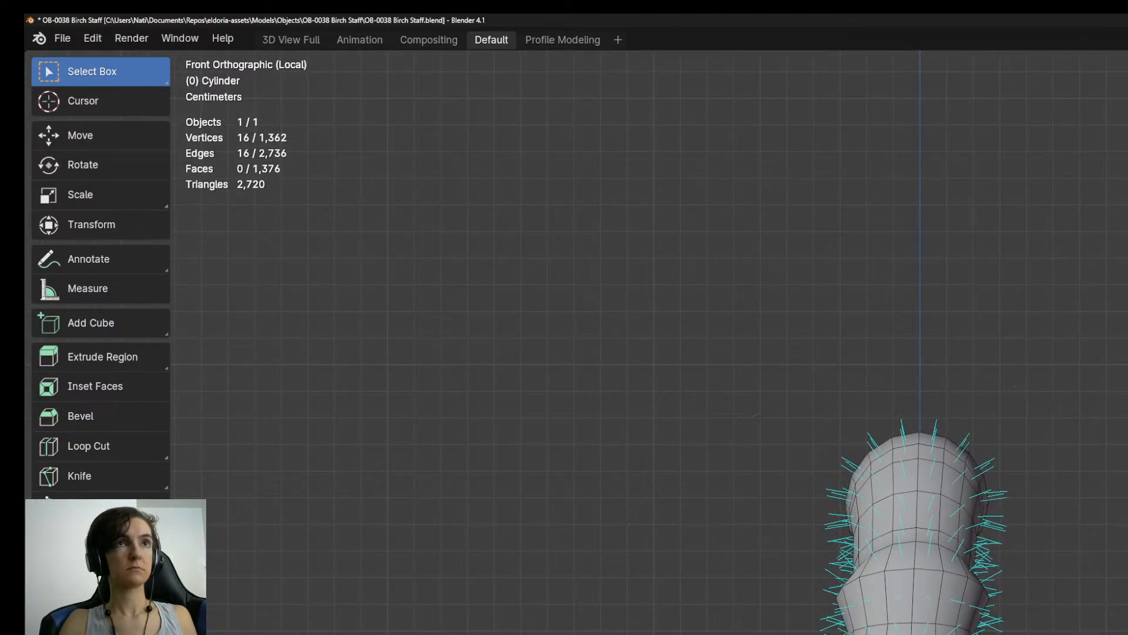
Offset the crook of the staff sideways from the back orthographic view, using a smaller proportional editing radius.
middle_drag(941, 517, 999, 547)
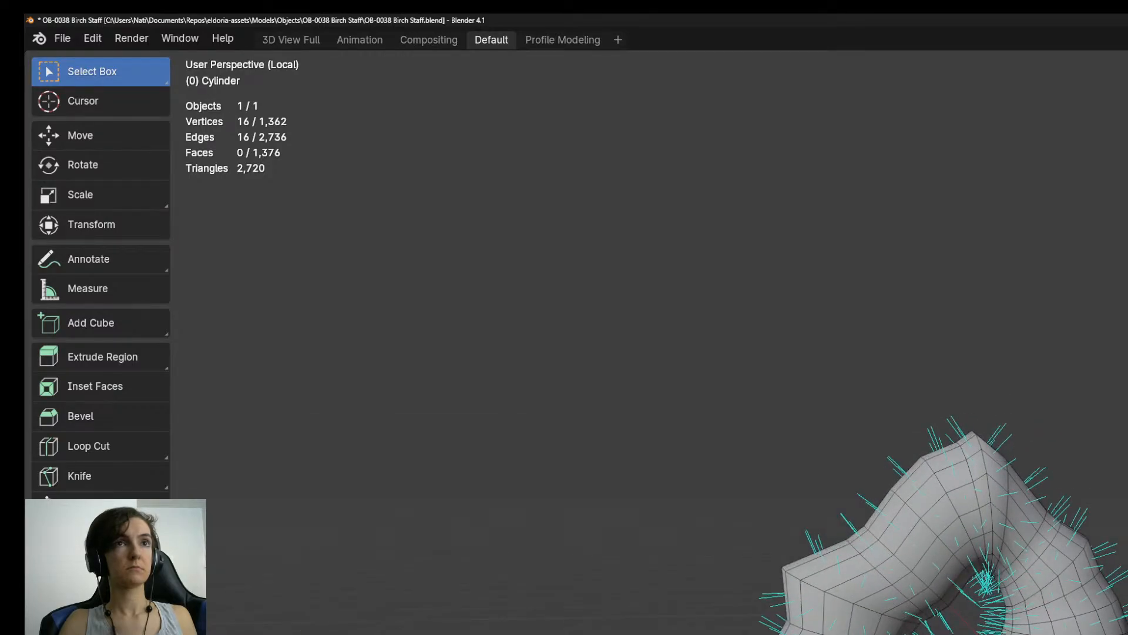
key(KP_3)
key(KP_1)
key(ctrl+KP_1)
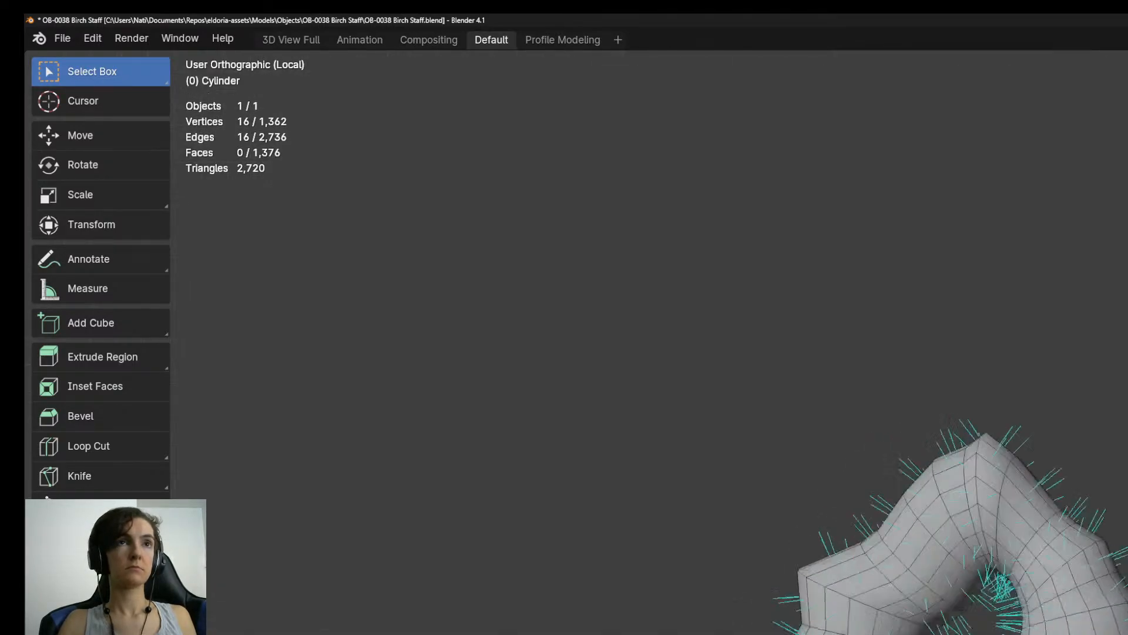
key(g)
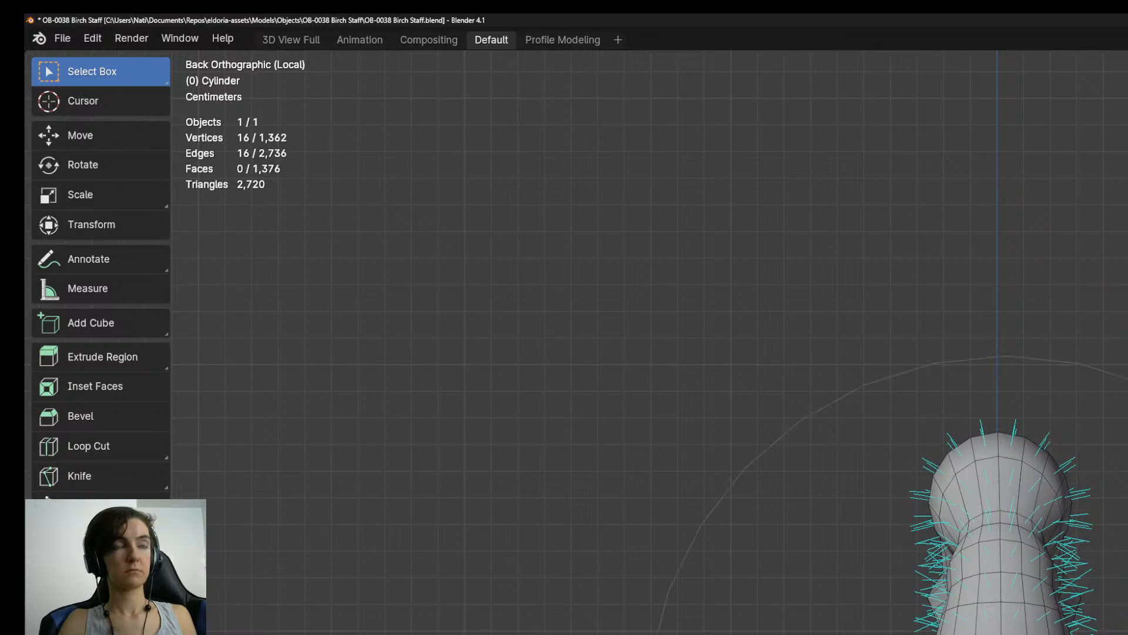
scroll(1002, 564, up, 6)
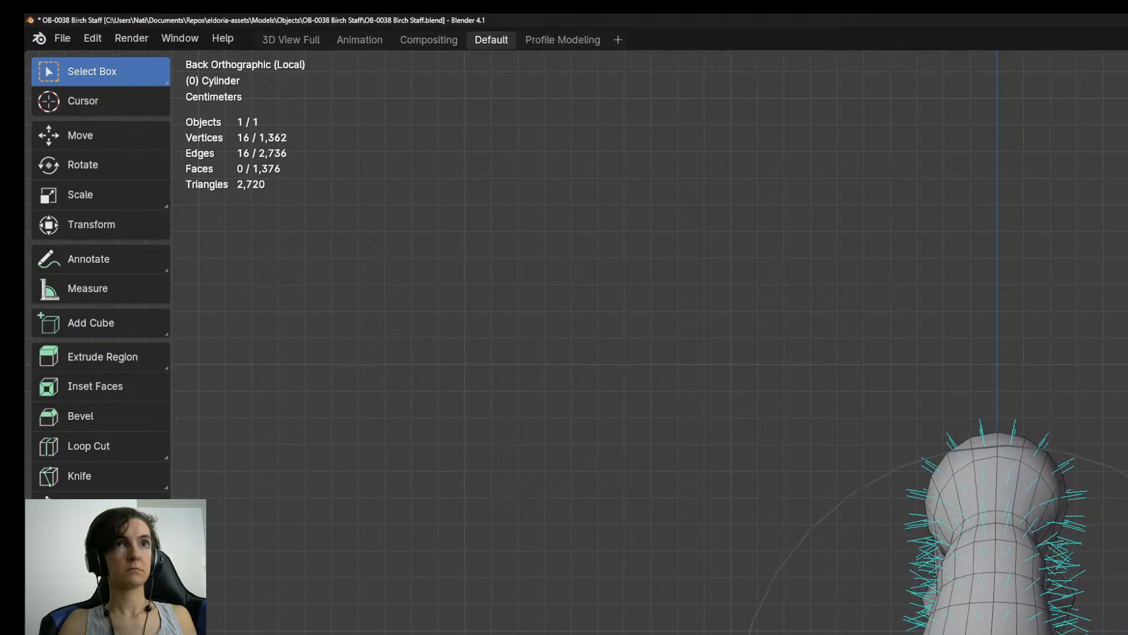
click(999, 588)
Examine the bent staff in Object Mode from several angles and frame it from the front.
scroll(964, 617, down, 3)
middle_drag(964, 617, 1082, 628)
key(Tab)
middle_drag(881, 565, 1081, 488)
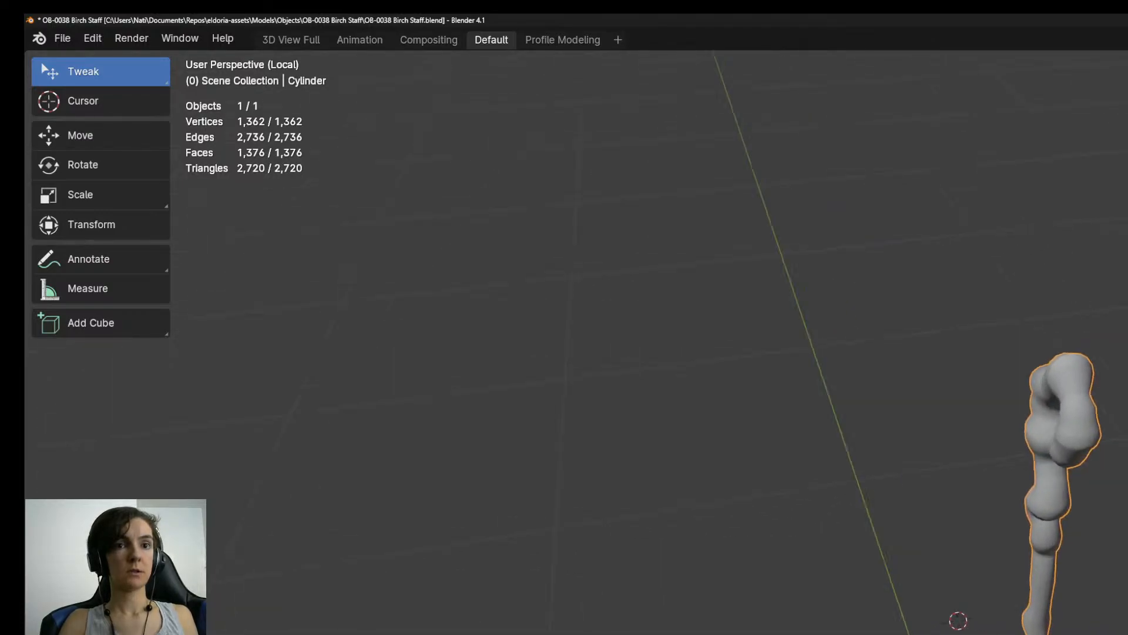
key(KP_3)
key(KP_1)
key(KP_Decimal)
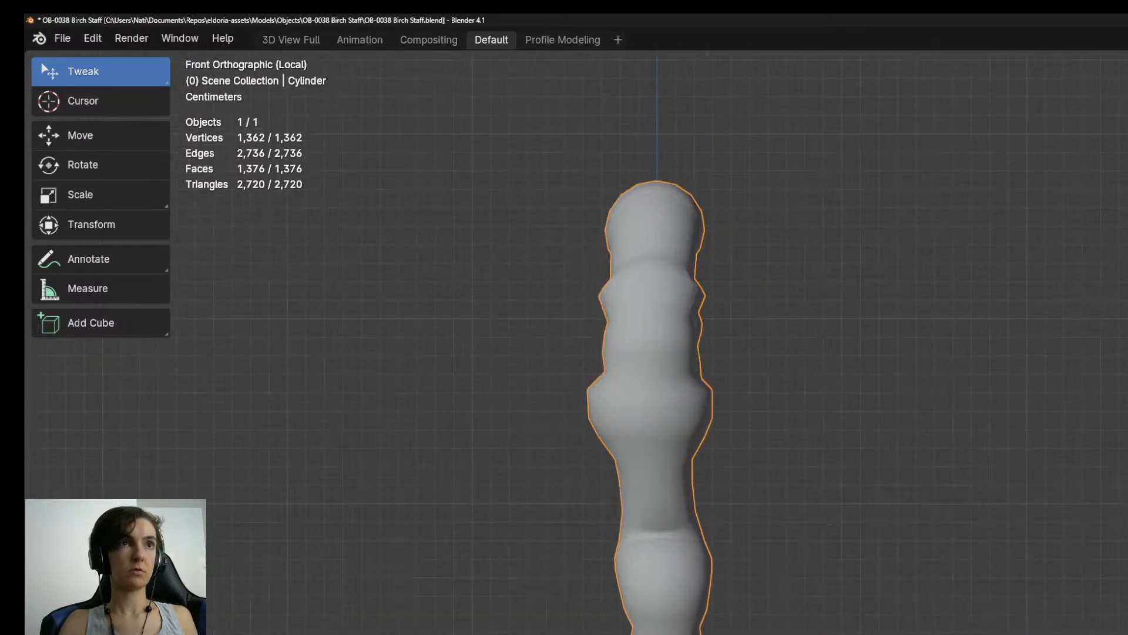
Reopen the staff's mesh in Edit Mode and nudge an edge ring on the lower shaft sideways with proportional editing.
key(Tab)
scroll(1040, 406, down, 4)
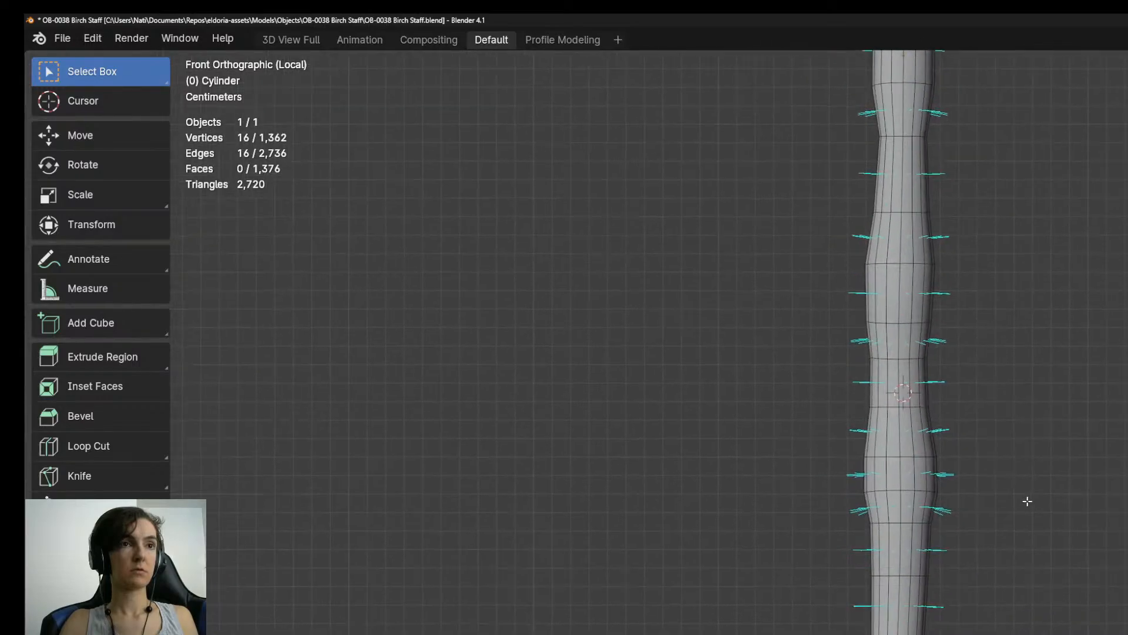
shift+middle_drag(994, 634, 993, 549)
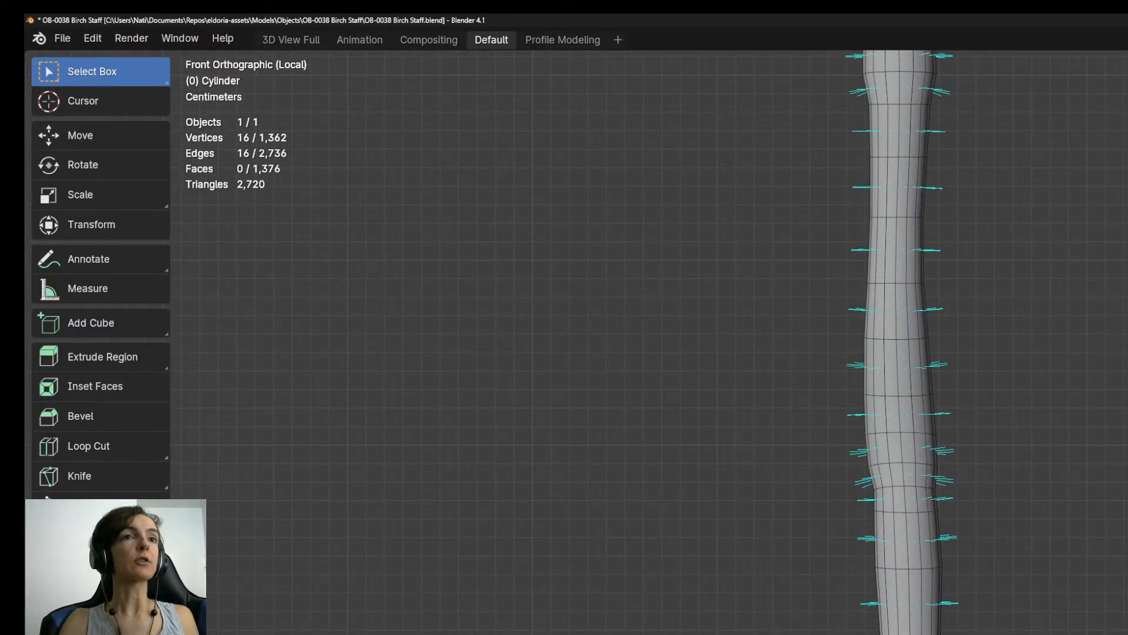
scroll(999, 552, up, 2)
scroll(950, 629, up, 3)
shift+middle_drag(890, 599, 960, 634)
scroll(960, 626, up, 1)
scroll(960, 626, down, 1)
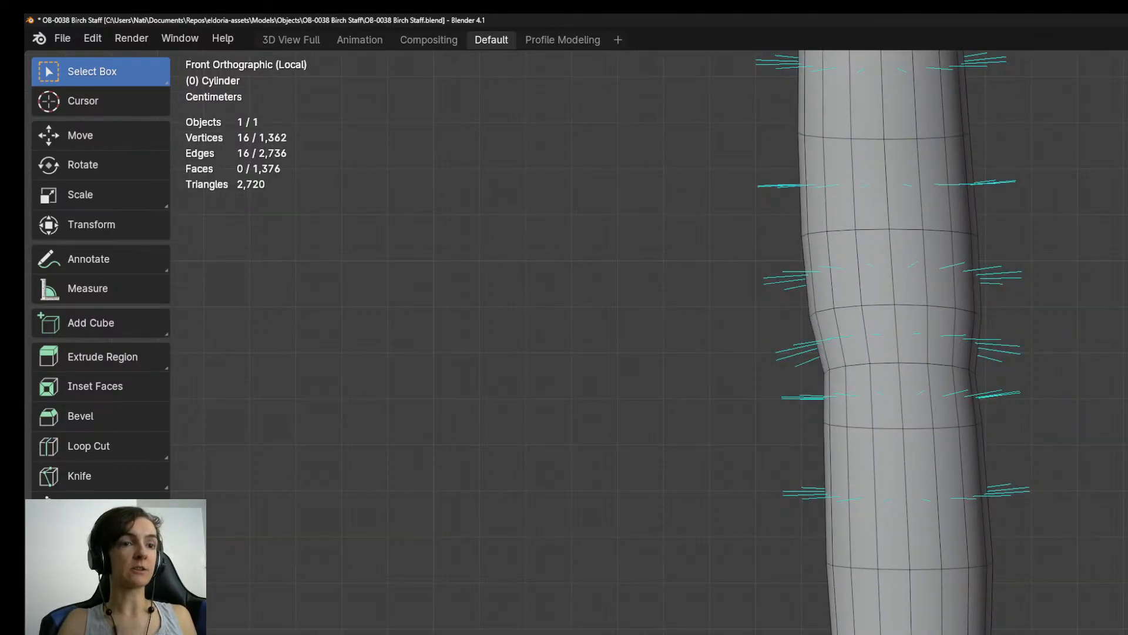
key(g)
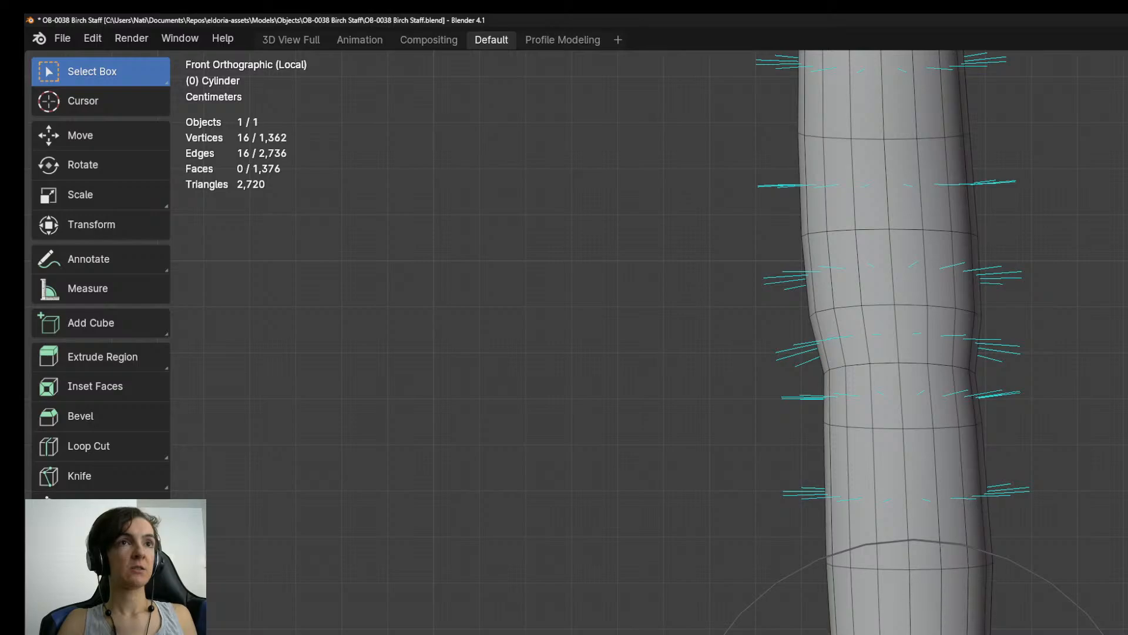
click(960, 630)
scroll(960, 630, down, 5)
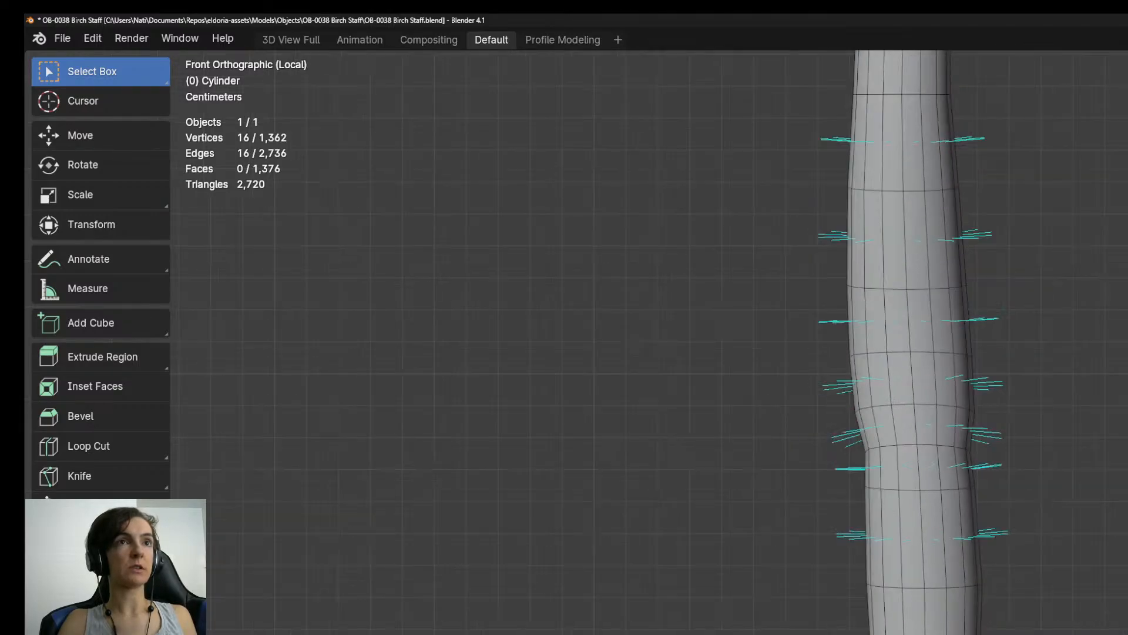
Offset another edge ring further along the lower shaft sideways with proportional editing.
scroll(952, 490, up, 5)
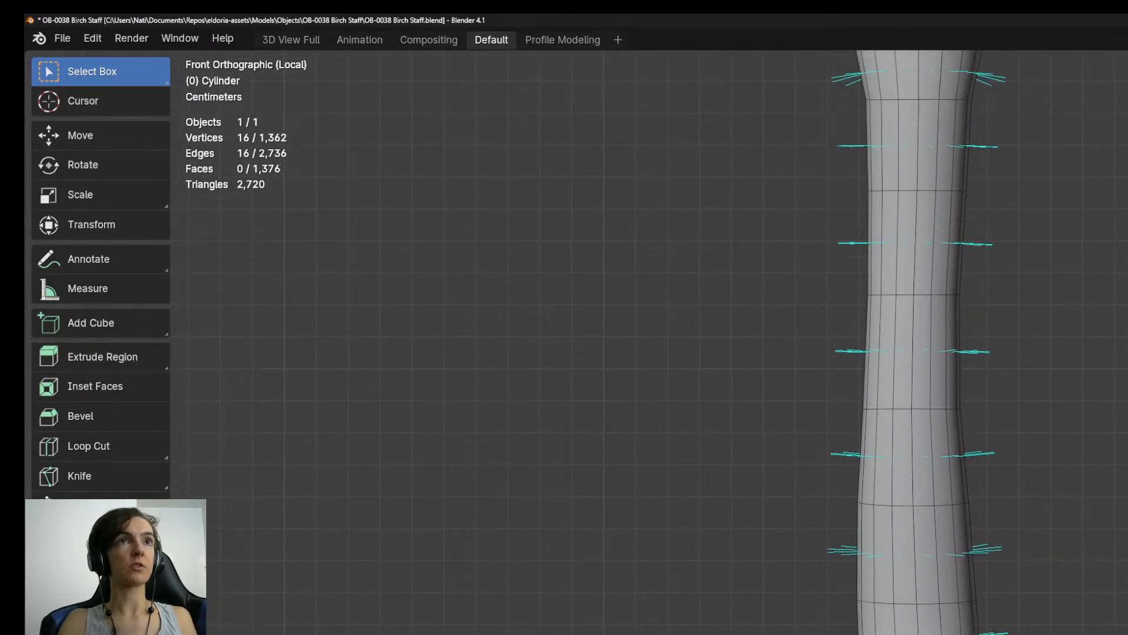
key(g)
click(959, 632)
shift+middle_drag(991, 472, 1011, 634)
shift+middle_drag(957, 549, 957, 634)
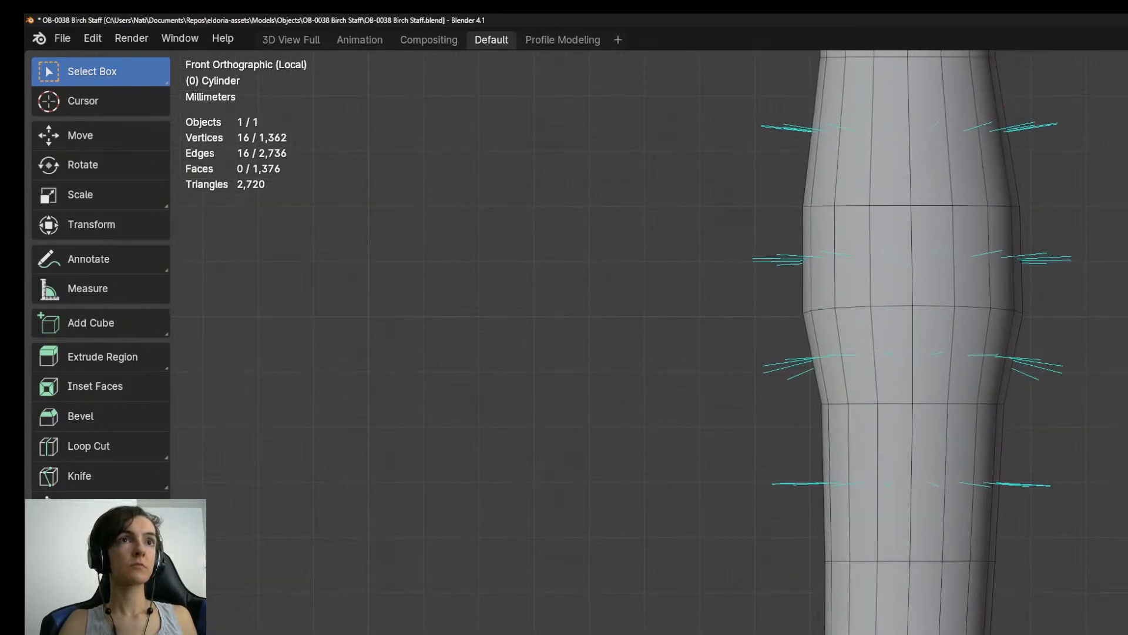
key(g)
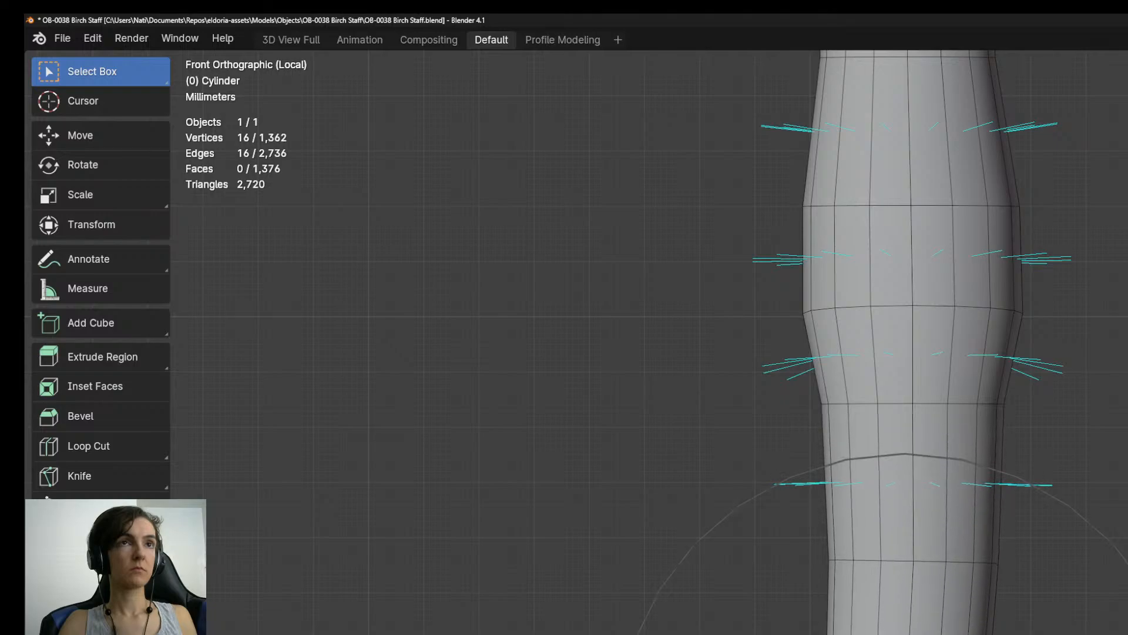
key(Escape)
shift+middle_drag(1037, 304, 1030, 634)
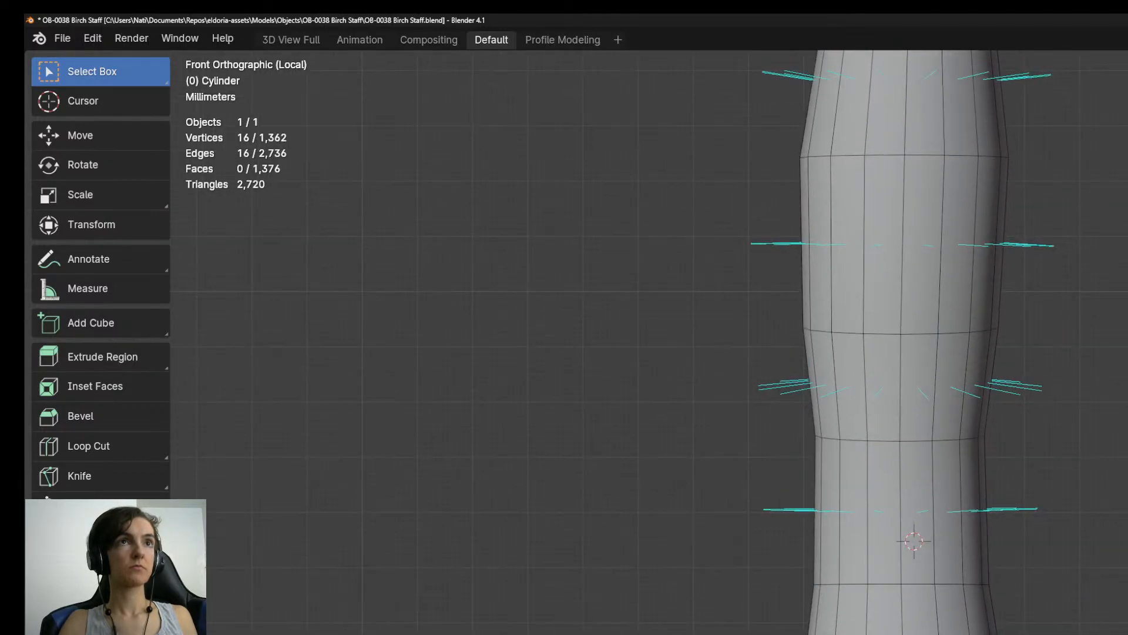
key(g)
key(Escape)
Move an edge ring near the middle of the shaft, just below the object origin, with proportional editing.
shift+middle_drag(941, 88, 933, 620)
shift+middle_drag(934, 329, 929, 590)
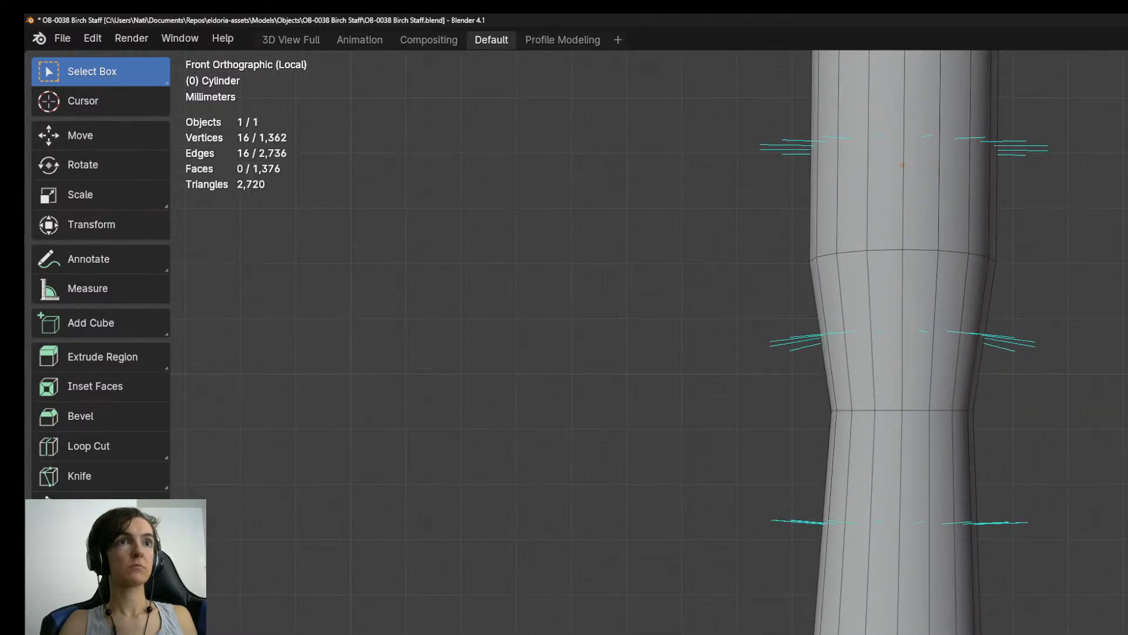
key(g)
key(Return)
Tilt the edge ring at the lower side of the bulge on the upper shaft by rotating it with proportional editing.
scroll(958, 629, down, 12)
scroll(958, 629, up, 8)
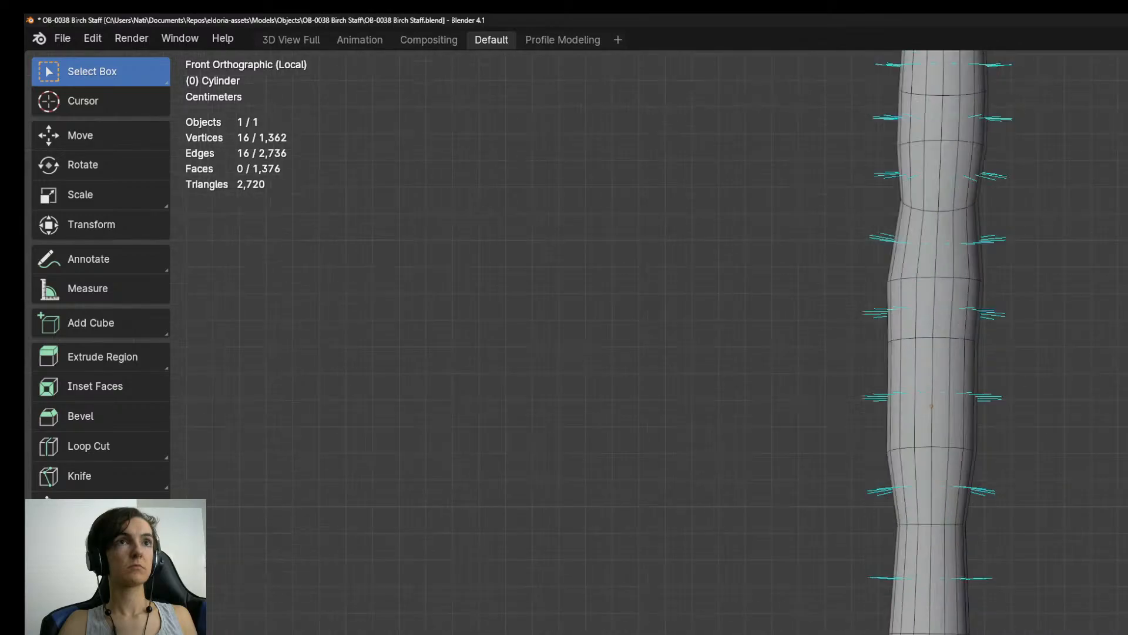
scroll(985, 633, up, 1)
shift+middle_drag(995, 545, 997, 634)
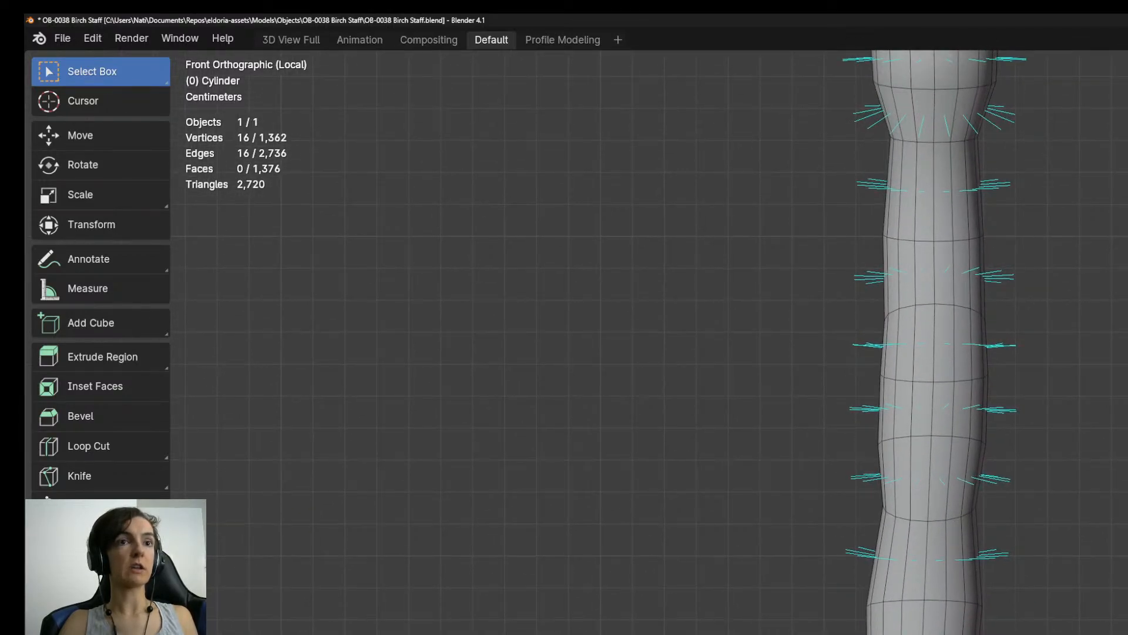
scroll(964, 632, up, 2)
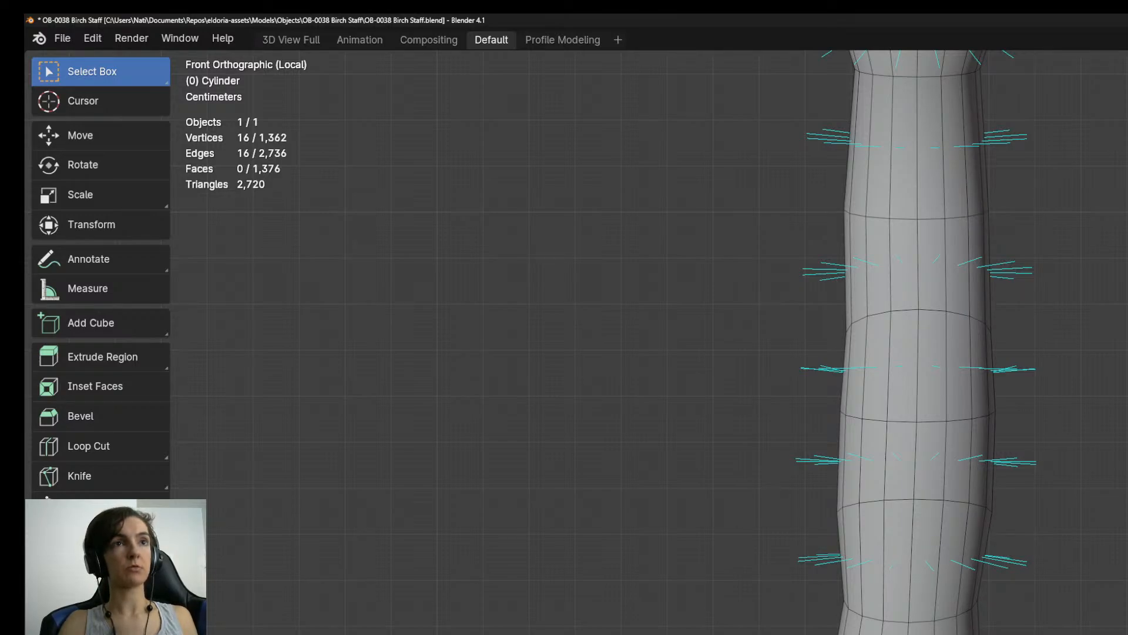
shift+scroll(1089, 605, down, 6)
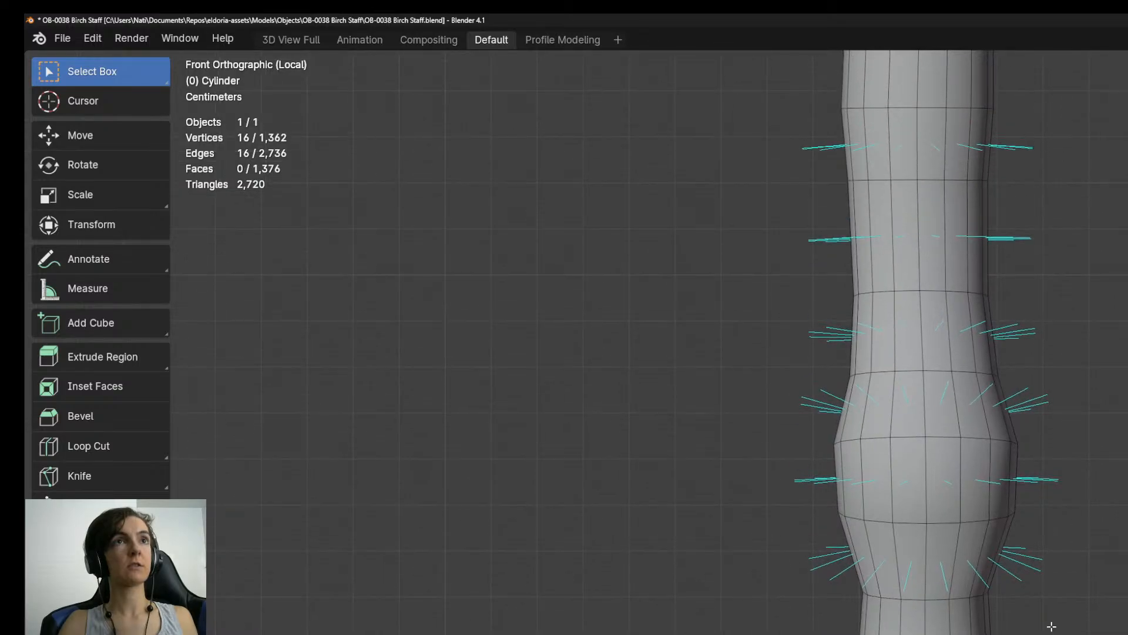
key(ctrl+r)
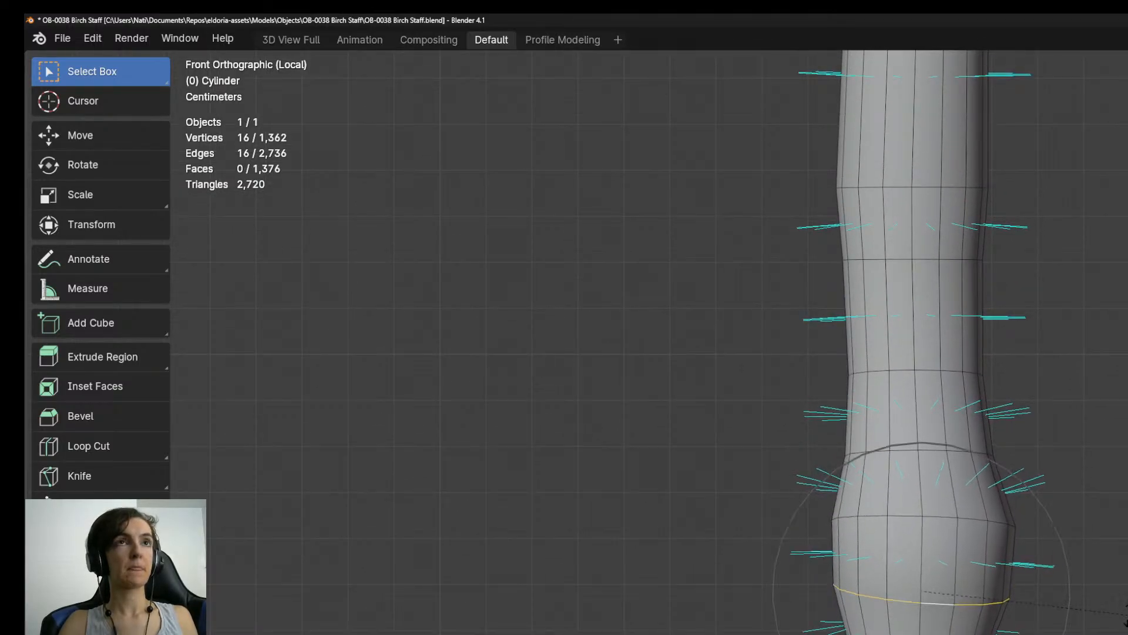
Rotate and slightly shift an edge ring on the straight shaft section beneath the head with proportional editing.
shift+scroll(1105, 489, down, 5)
shift+scroll(958, 341, up, 2)
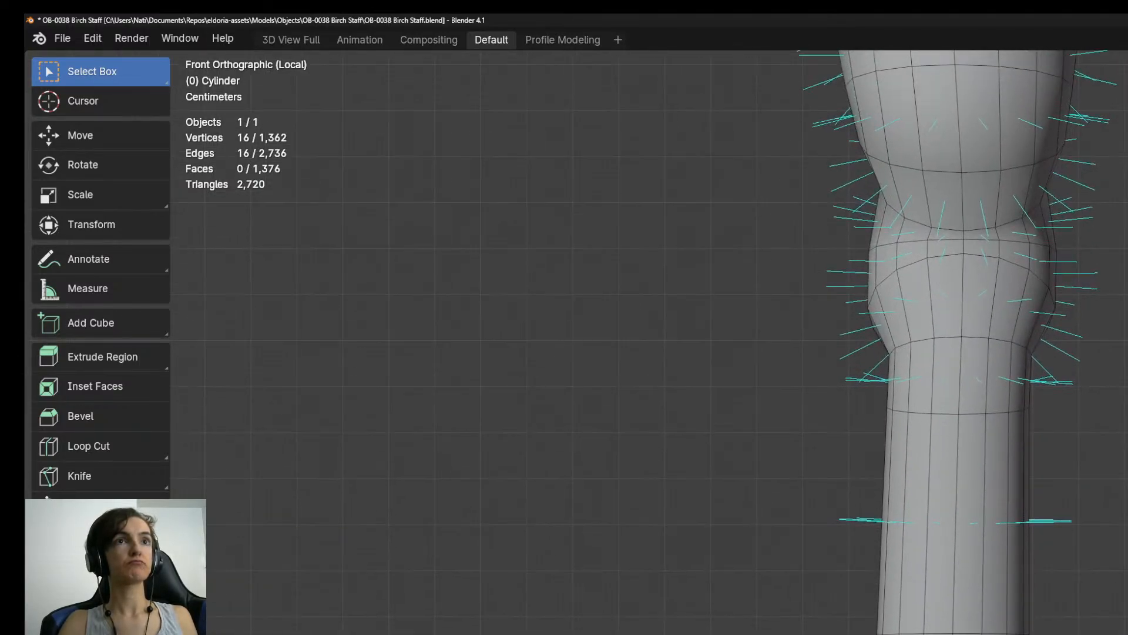
key(r)
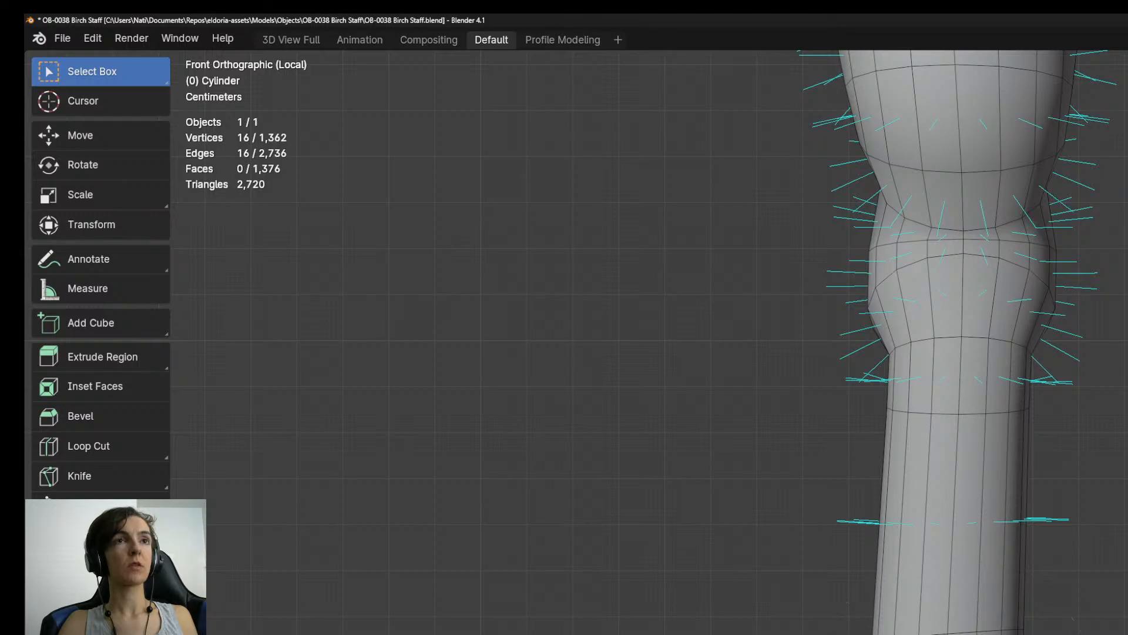
key(g)
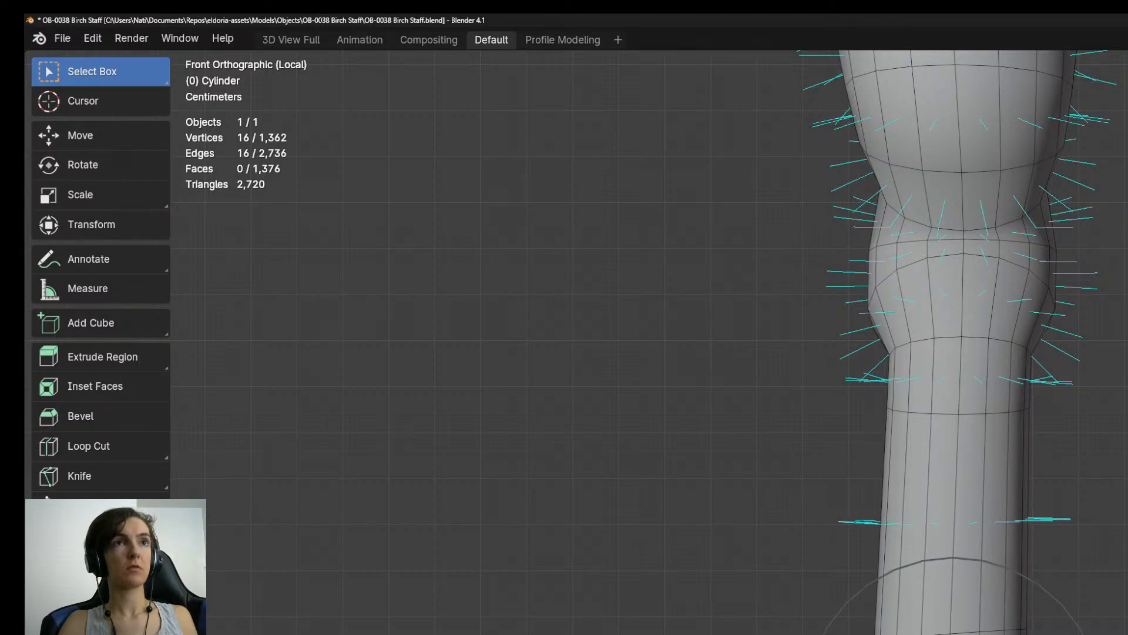
Tilt an edge ring in the rounded section below the head's narrow neck using proportional editing.
shift+scroll(1078, 501, up, 8)
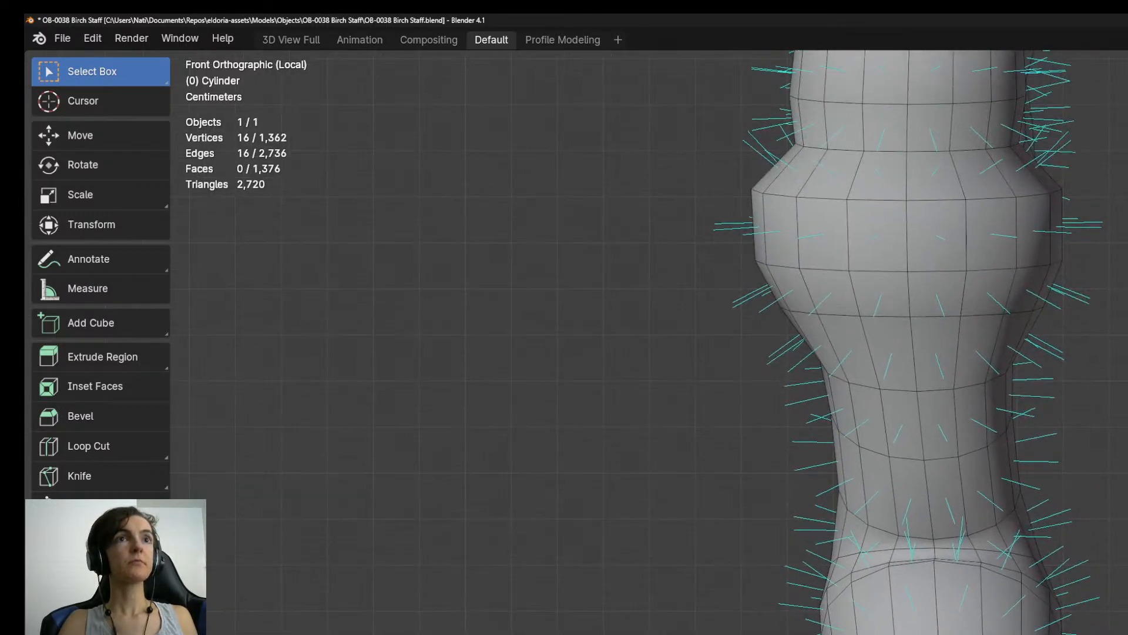
key(r)
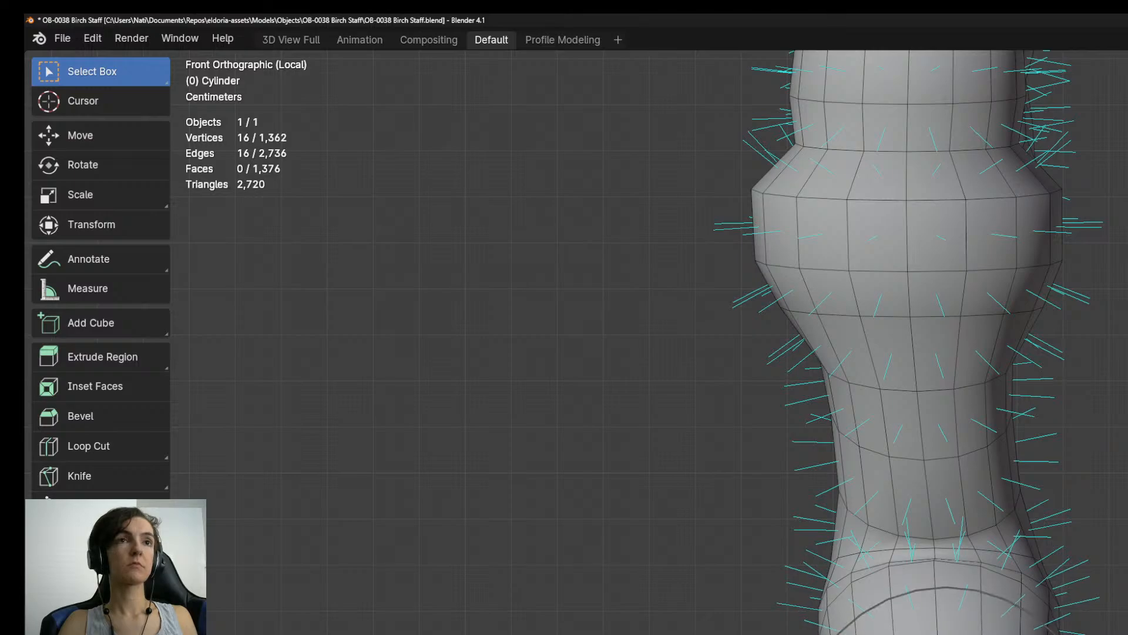
click(906, 235)
Tilt two edge rings of the head's widest bulge, one at its lower taper and one at its upper edge.
shift+middle_drag(906, 235, 899, 528)
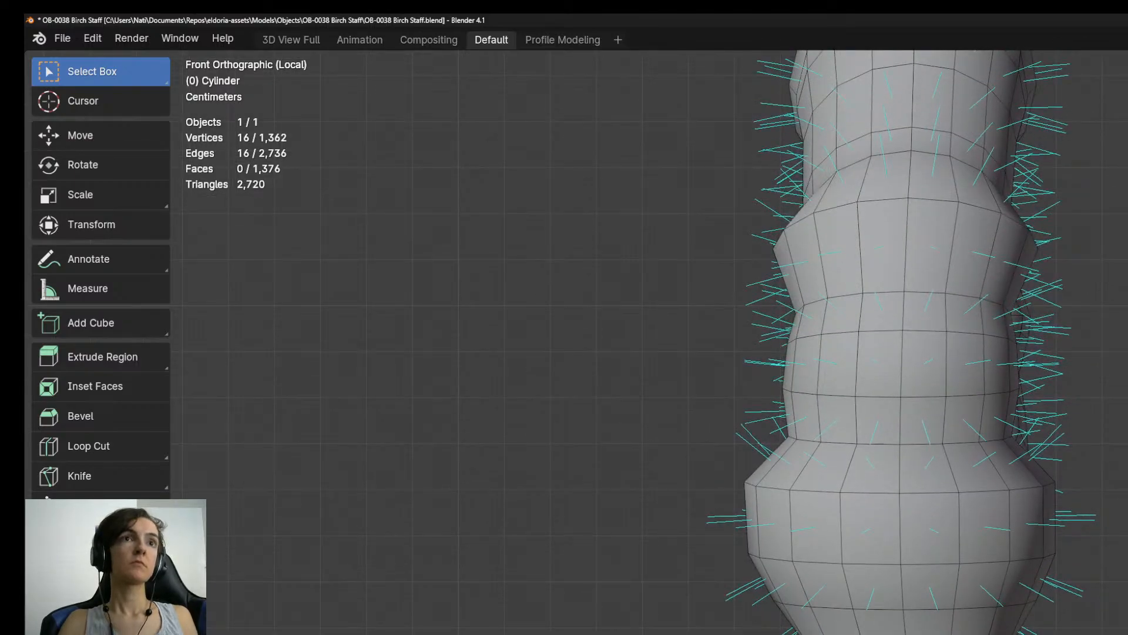
alt+click(936, 603)
key(r)
click(1006, 541)
alt+click(939, 495)
key(r)
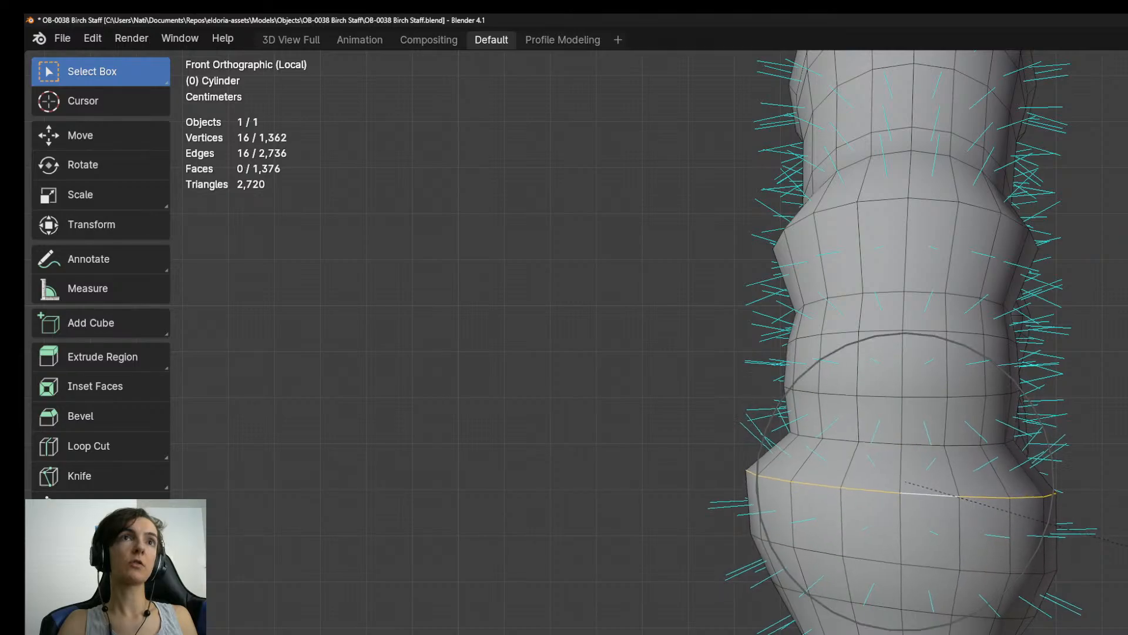
click(1058, 529)
Rotate an edge ring near the top of the crook slightly with proportional editing.
shift+middle_drag(993, 140, 1028, 586)
alt+click(973, 578)
key(r)
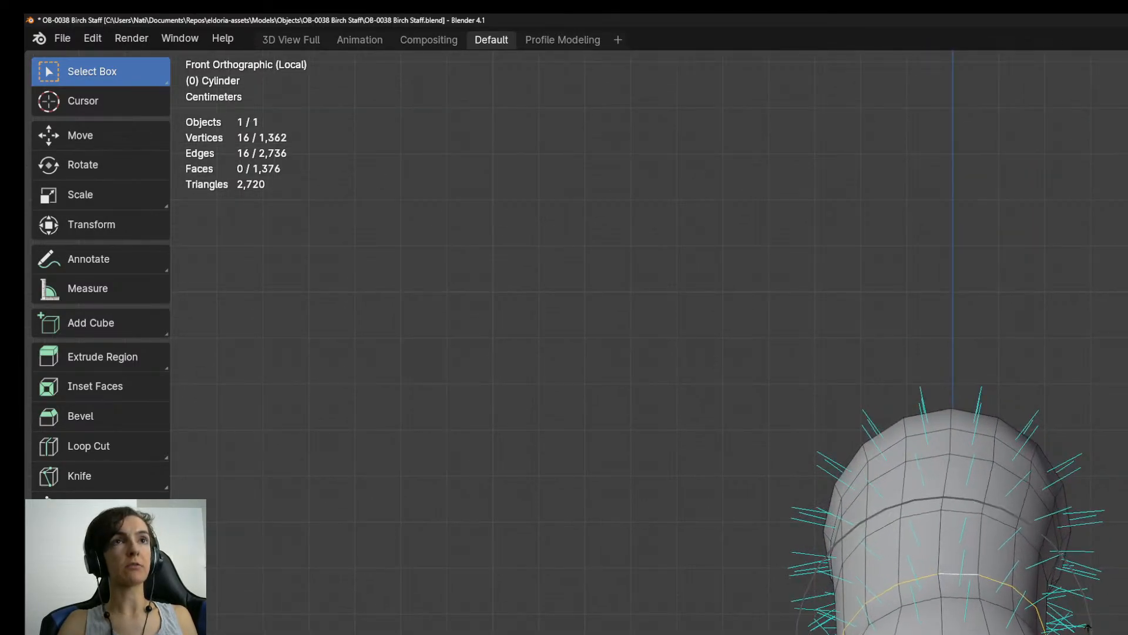
click(1088, 626)
Examine the crook from the back and in perspective, then return to Object Mode and view the whole head.
scroll(1127, 605, down, 3)
middle_drag(1127, 605, 878, 623)
key(KP_1)
key(ctrl+KP_1)
scroll(1057, 634, up, 3)
shift+middle_drag(1067, 634, 977, 534)
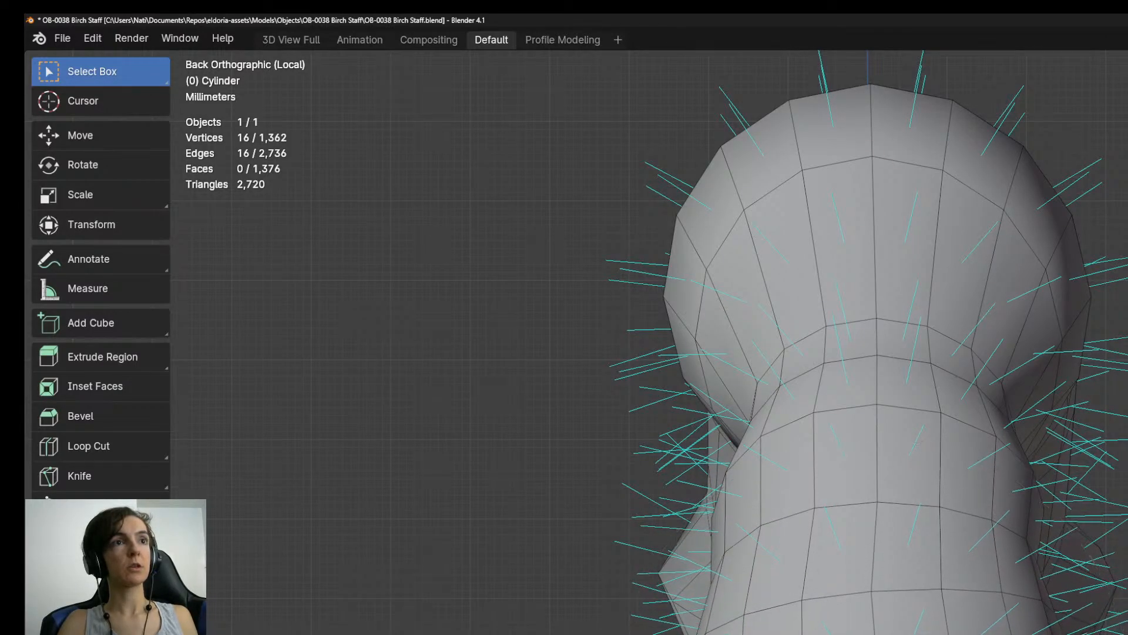
scroll(963, 634, down, 8)
scroll(960, 626, down, 4)
middle_drag(960, 626, 835, 623)
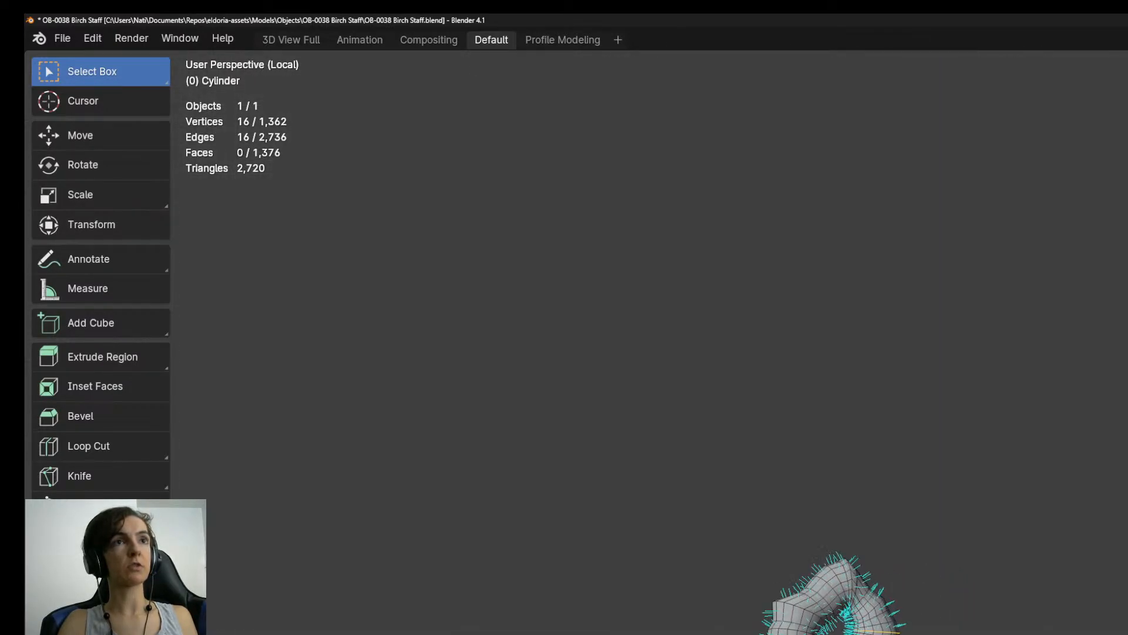
key(Tab)
shift+middle_drag(999, 632, 1013, 378)
middle_drag(1061, 511, 966, 497)
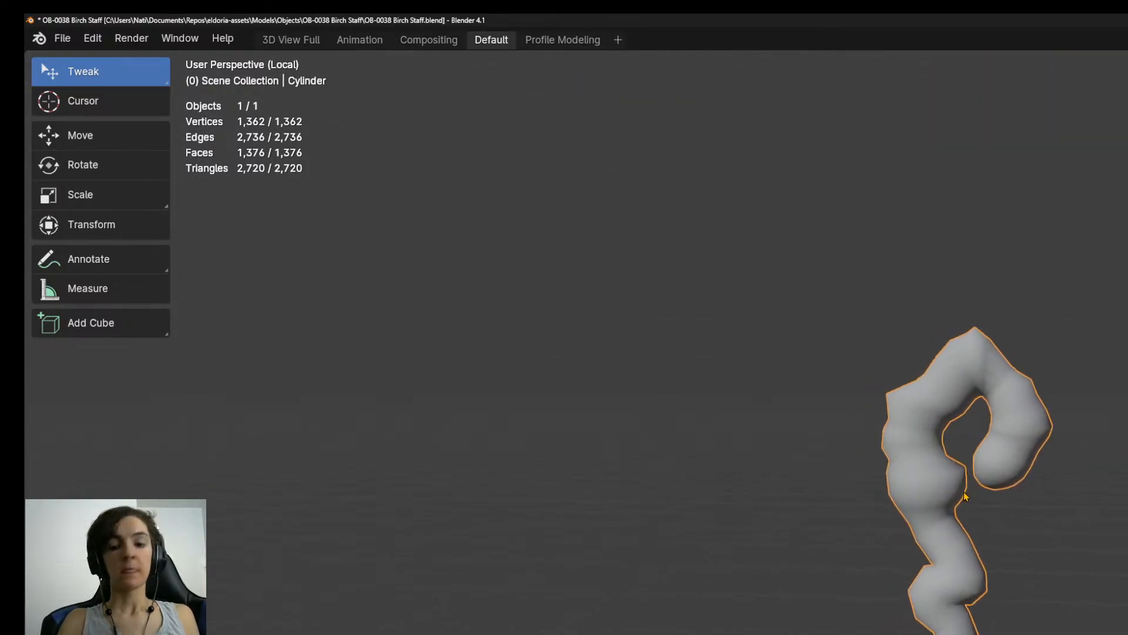
Switch the staff to Sculpt Mode and choose the Smooth brush.
key(ctrl+Tab)
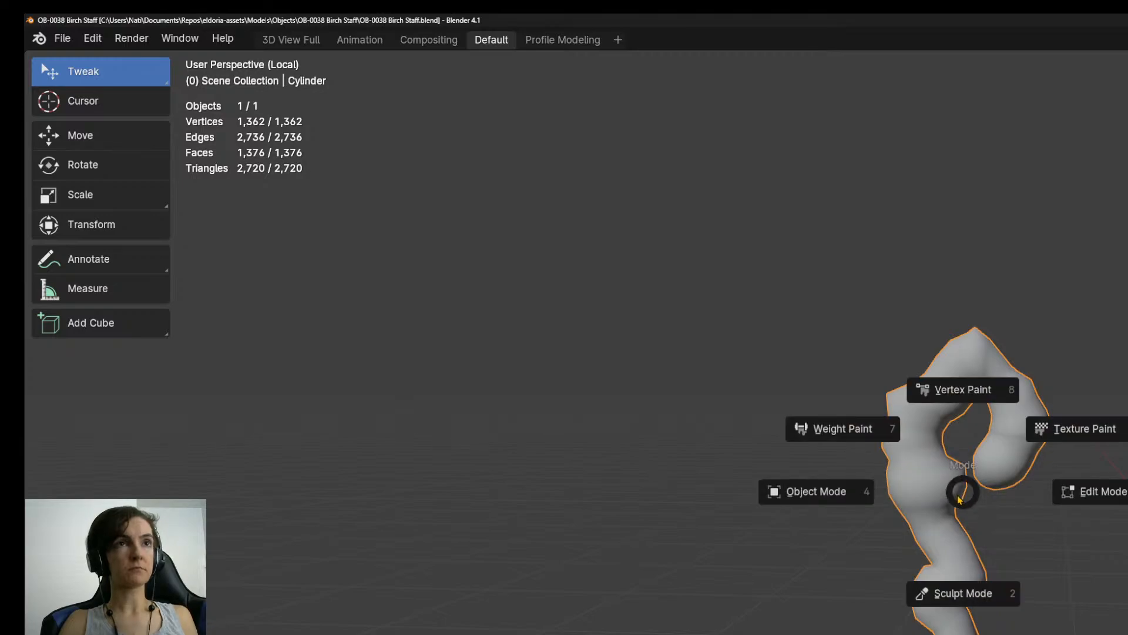
click(956, 589)
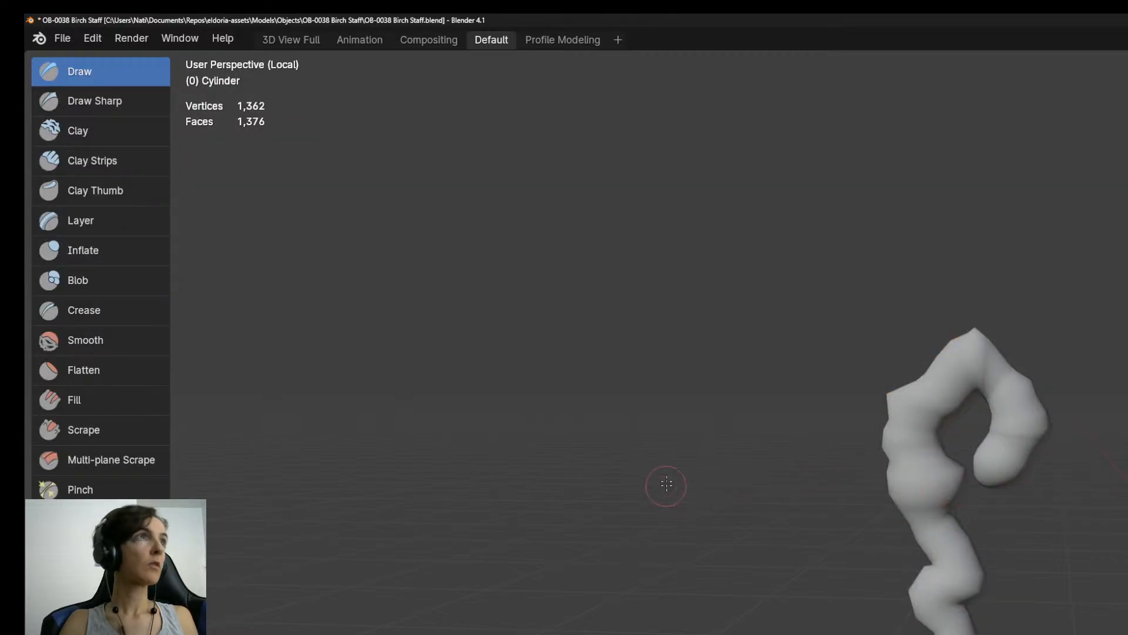
click(88, 341)
Examine the pointed peak and inner curve of the staff's crook up close from several angles.
scroll(1017, 438, up, 3)
shift+middle_drag(1031, 418, 1029, 634)
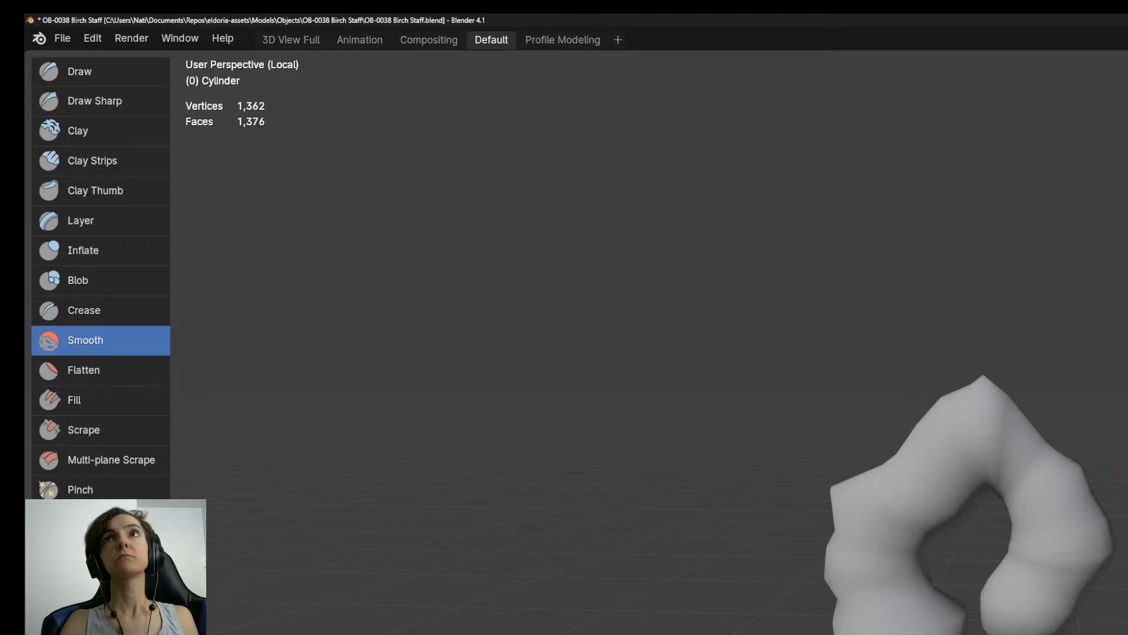
middle_drag(1069, 556, 990, 456)
scroll(1011, 458, up, 4)
shift+middle_drag(1010, 238, 1010, 488)
scroll(1012, 485, down, 3)
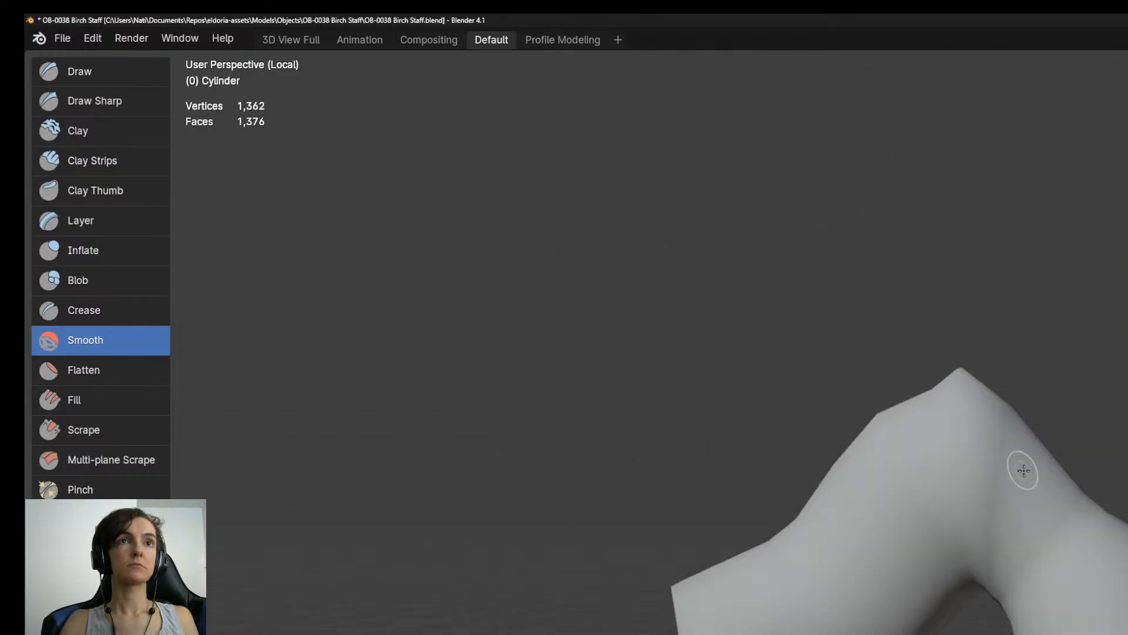
shift+middle_drag(1127, 634, 1125, 581)
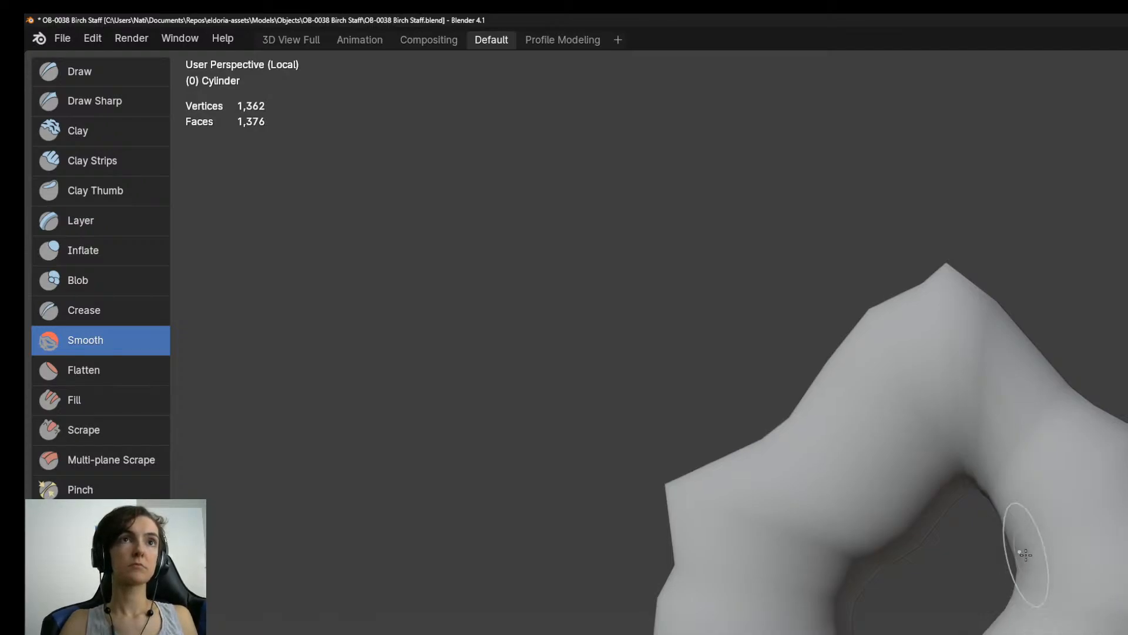
scroll(1104, 605, up, 2)
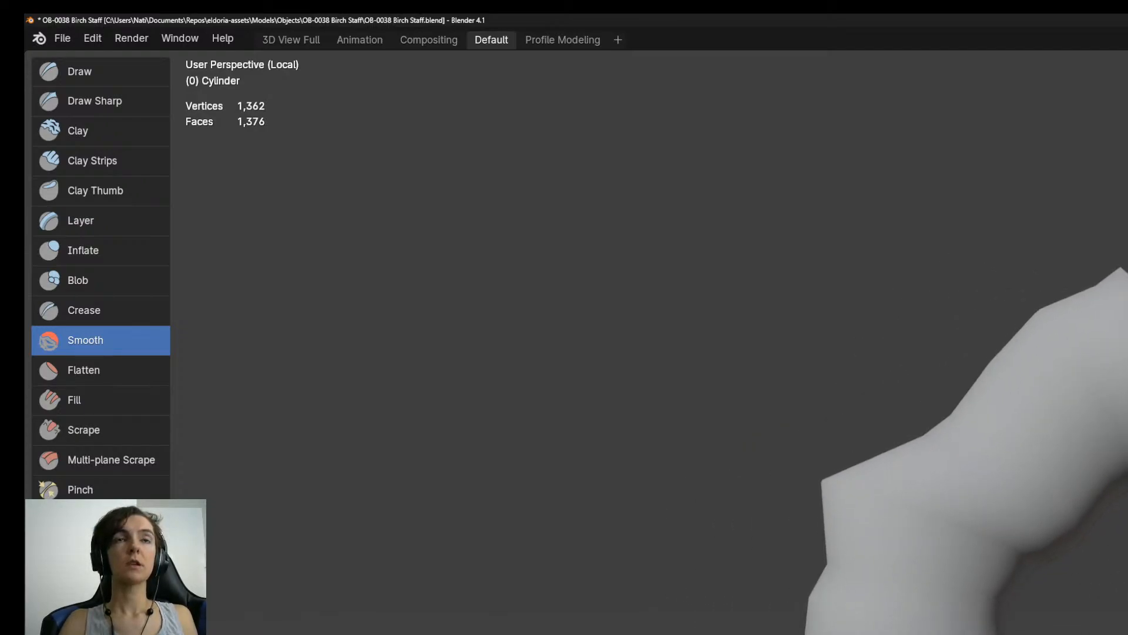
shift+middle_drag(1011, 576, 1113, 612)
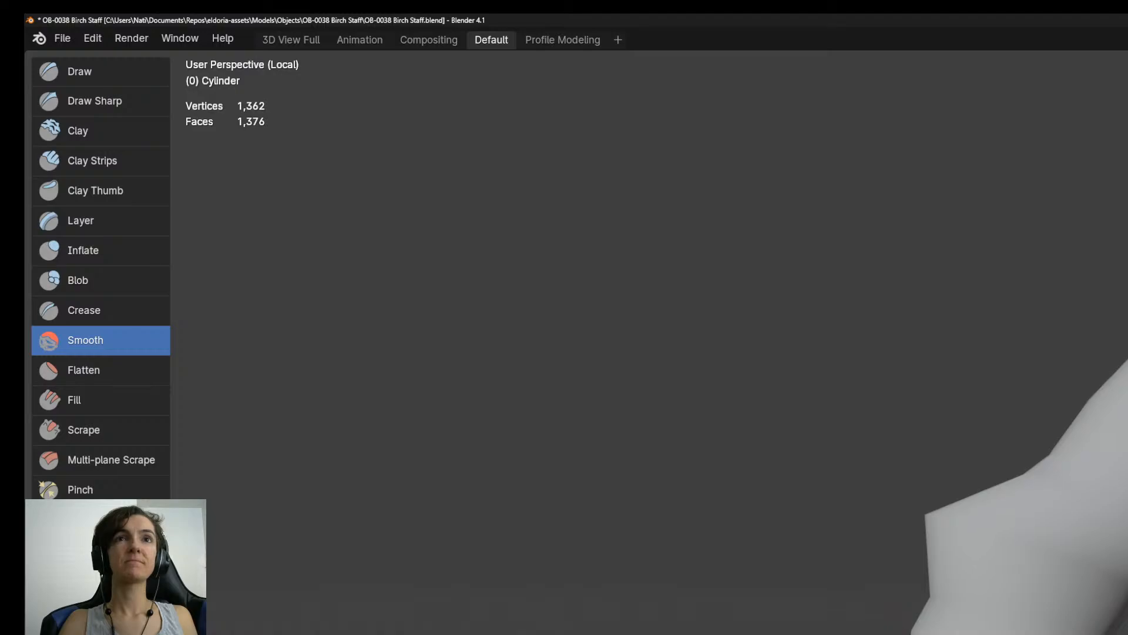
middle_drag(1087, 529, 882, 514)
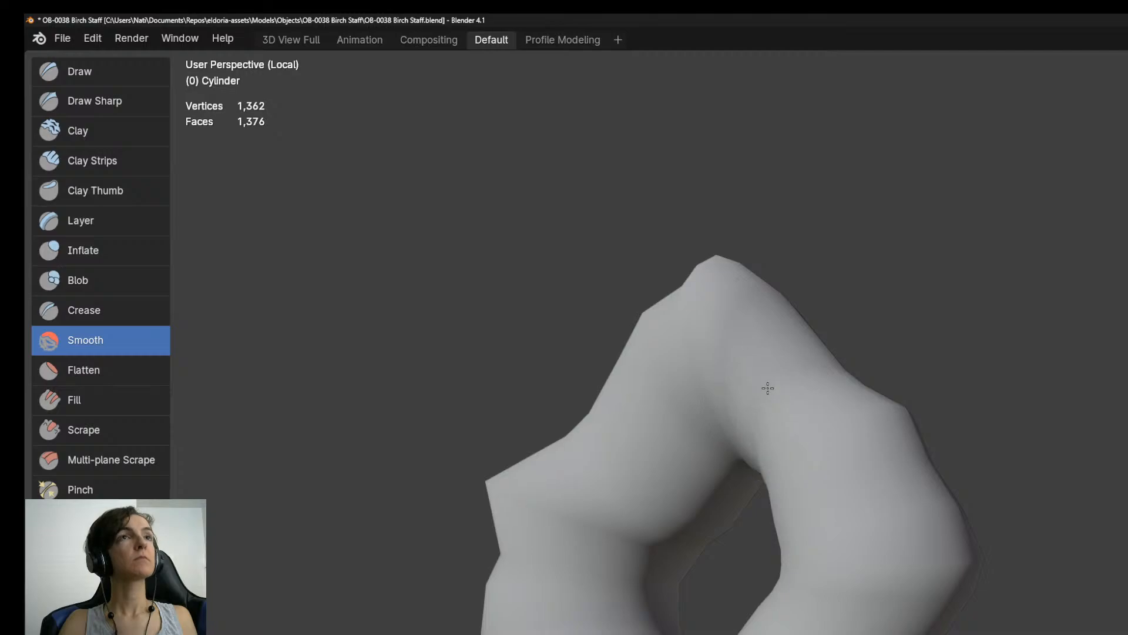
scroll(847, 430, up, 4)
scroll(846, 430, down, 5)
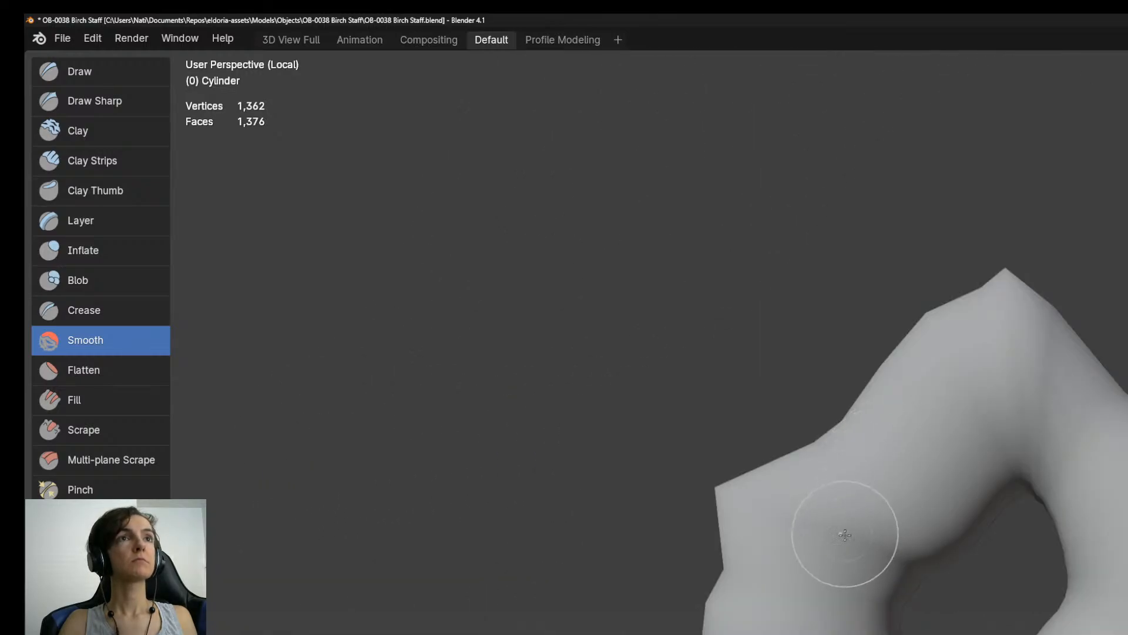
Examine the crook from the opposite side and check the staff beside the character by briefly leaving local view.
shift+middle_drag(997, 334, 1003, 574)
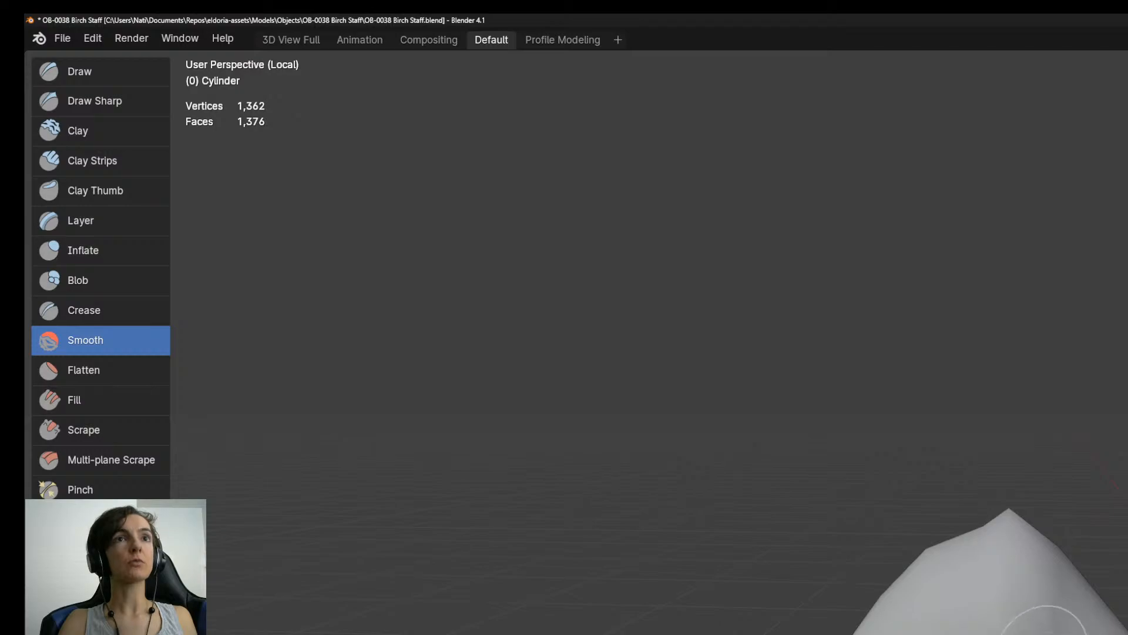
mouse_move(1049, 633)
mouse_down()
mouse_move(1038, 606)
mouse_move(1048, 610)
mouse_up()
mouse_move(1087, 633)
middle_down()
mouse_move(1126, 605)
mouse_move(976, 633)
mouse_move(1076, 611)
middle_up()
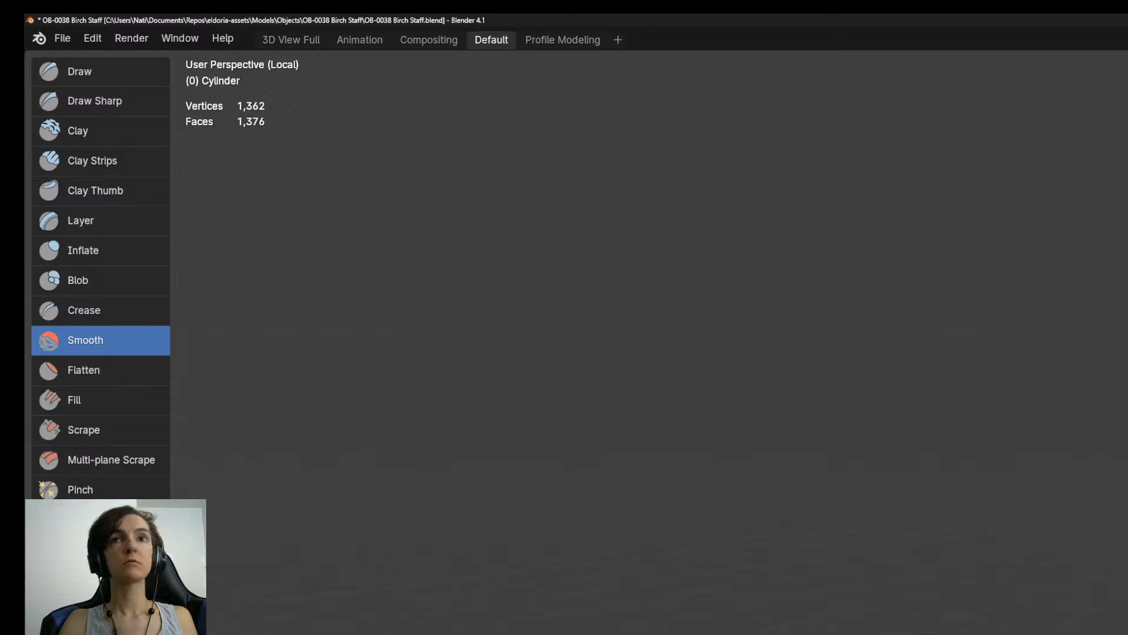
mouse_move(1076, 529)
middle_down()
mouse_move(1080, 411)
mouse_move(1058, 82)
middle_up()
mouse_move(1078, 527)
middle_down()
mouse_move(1073, 562)
mouse_move(1075, 498)
middle_up()
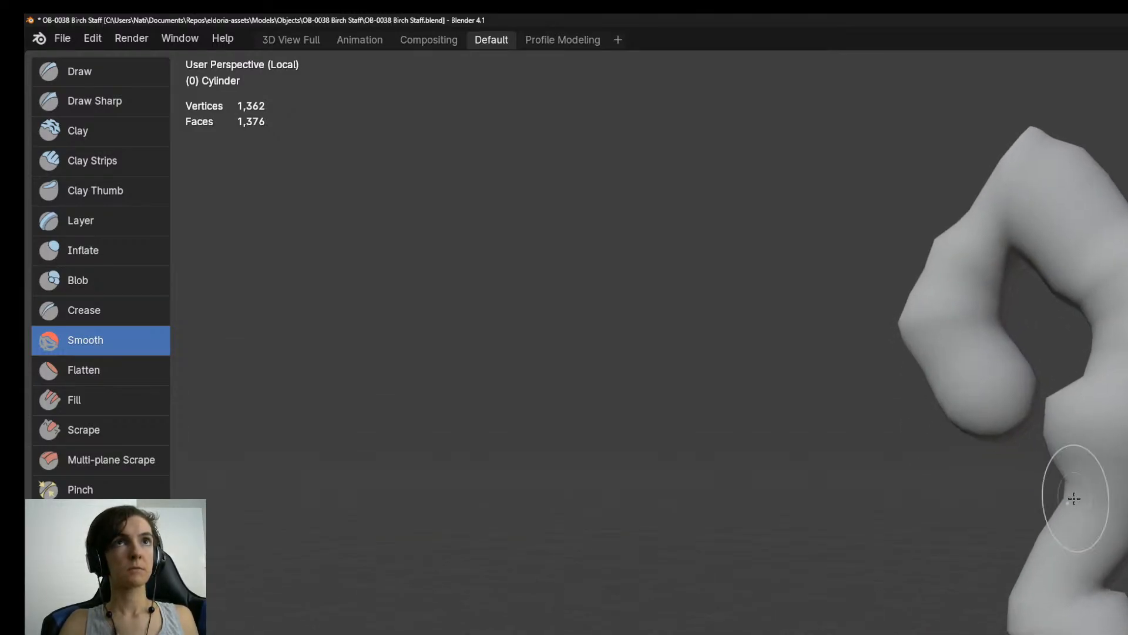
click(1073, 512)
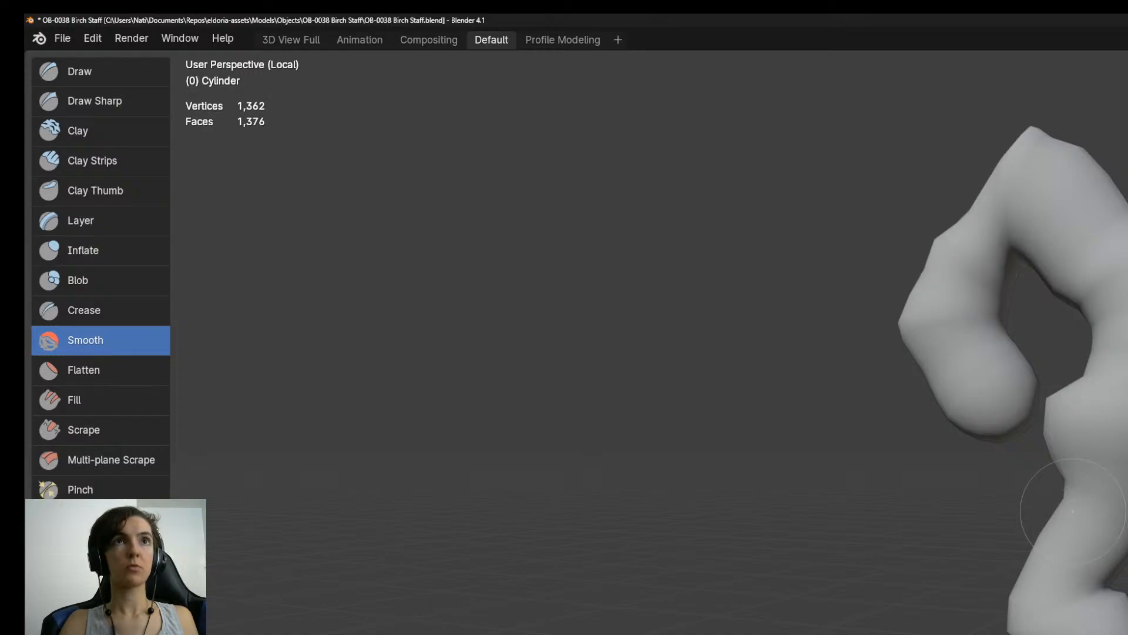
shift+middle_drag(890, 489, 864, 550)
key(KP_Divide)
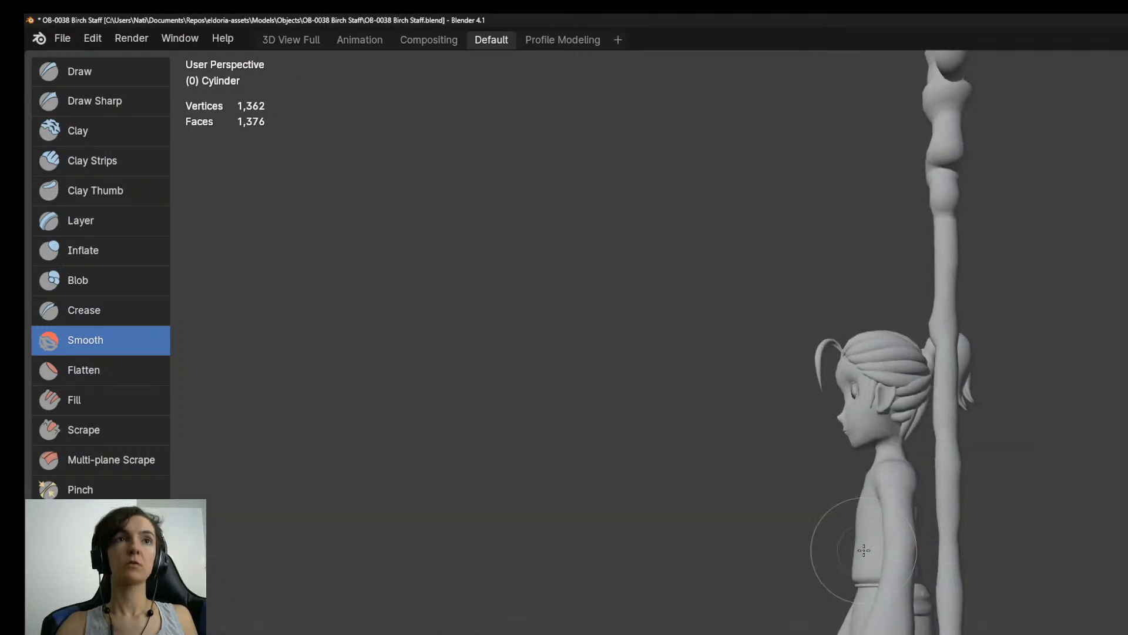
key(KP_Divide)
key(KP_Decimal)
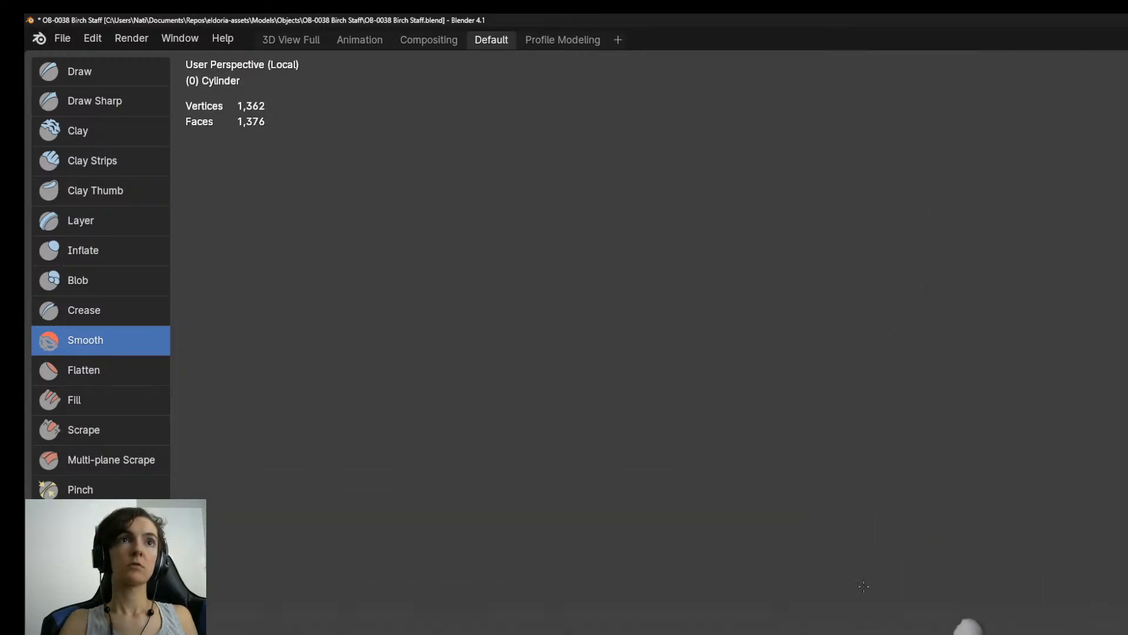
scroll(941, 623, up, 4)
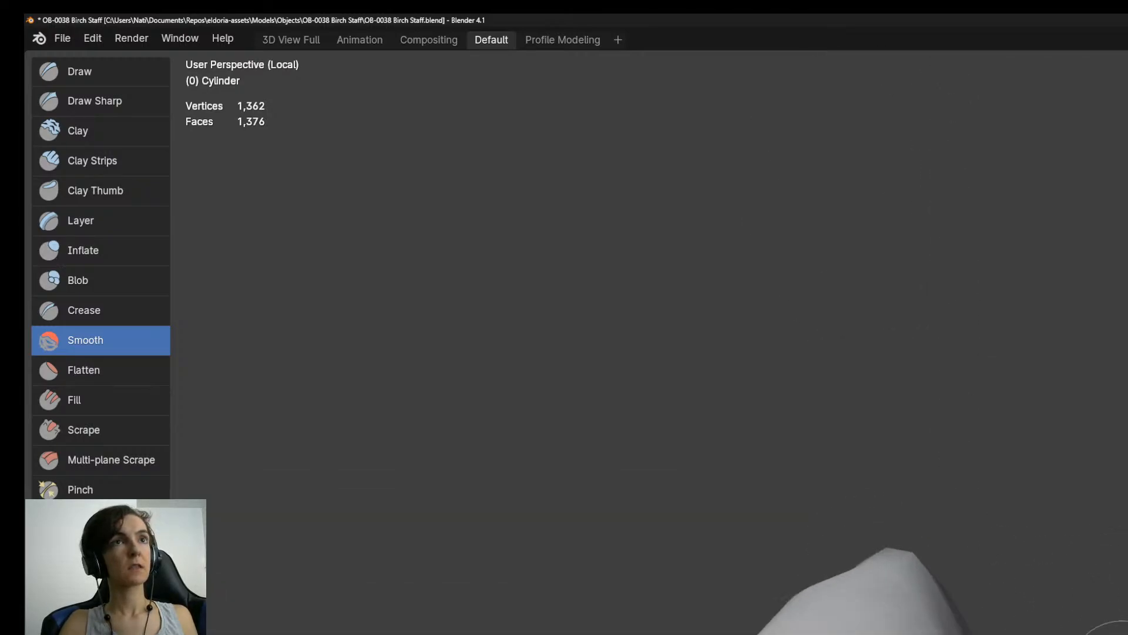
Round off the pointed peak of the crook with the Smooth brush, checking its silhouette in the right orthographic view.
middle_drag(1114, 633, 1127, 633)
middle_drag(1046, 611, 1023, 617)
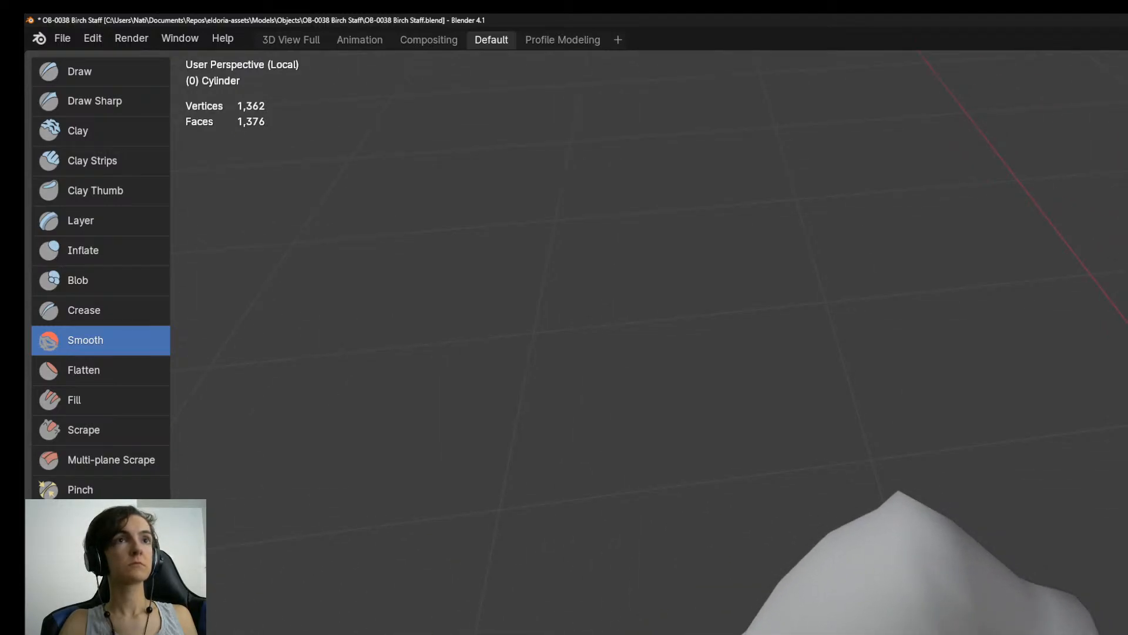
mouse_move(911, 605)
middle_down()
mouse_move(940, 633)
mouse_move(1063, 594)
mouse_move(993, 585)
middle_up()
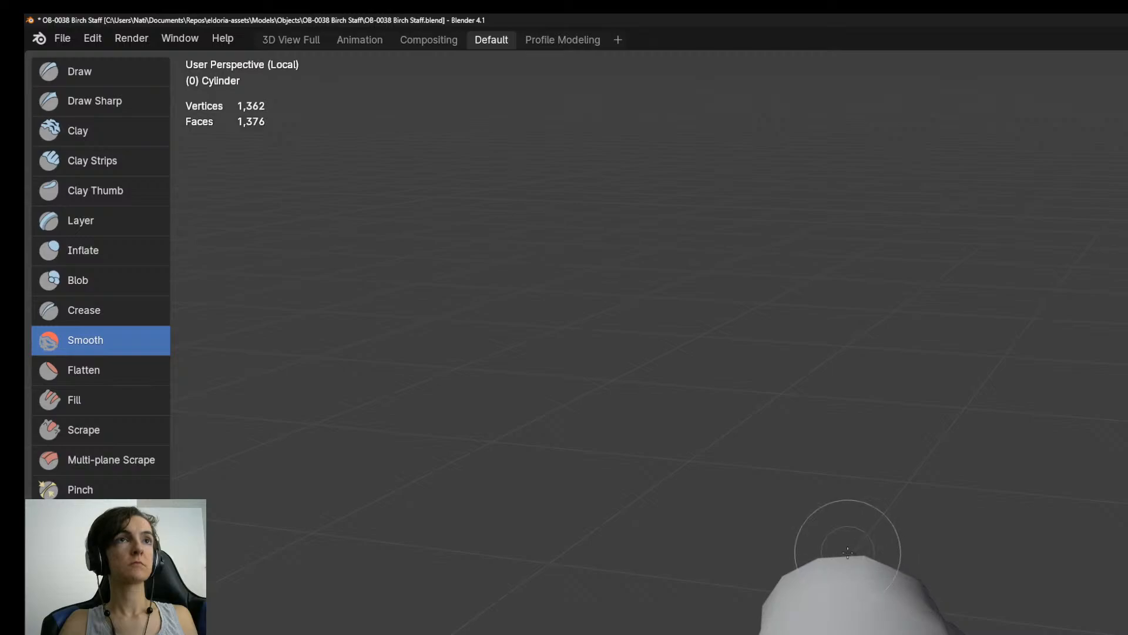
drag(856, 557, 865, 562)
mouse_move(977, 611)
middle_down()
mouse_move(1064, 634)
mouse_move(975, 633)
middle_up()
key(KP_3)
scroll(952, 628, down, 6)
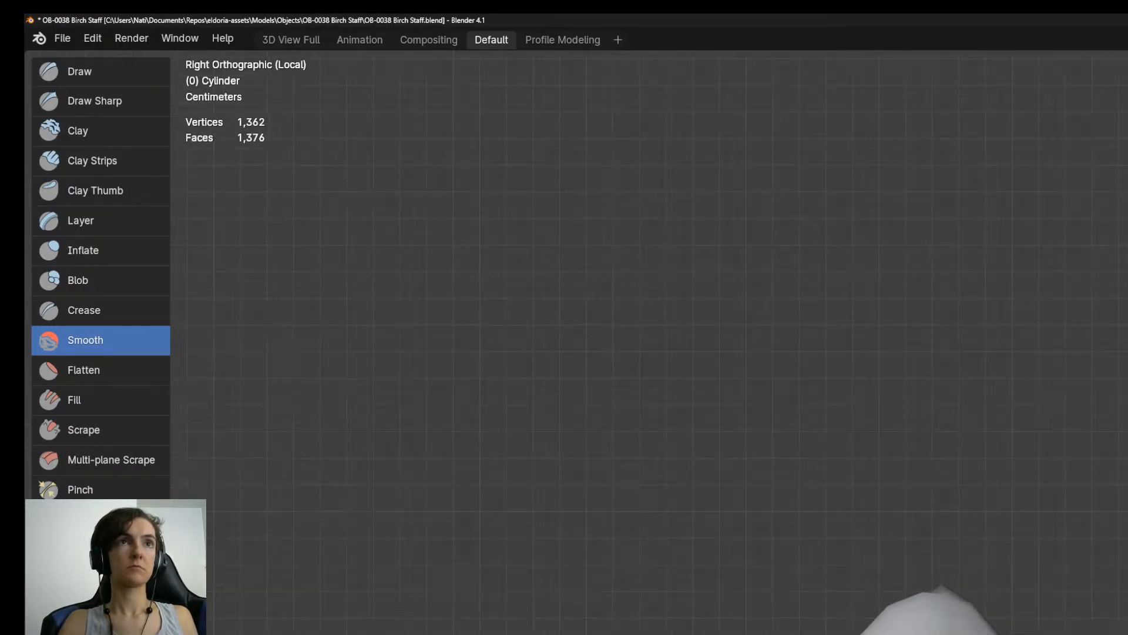
scroll(953, 623, up, 5)
mouse_move(952, 623)
middle_down()
mouse_move(935, 566)
mouse_move(998, 632)
mouse_move(1063, 630)
mouse_move(1105, 588)
mouse_move(1113, 599)
middle_up()
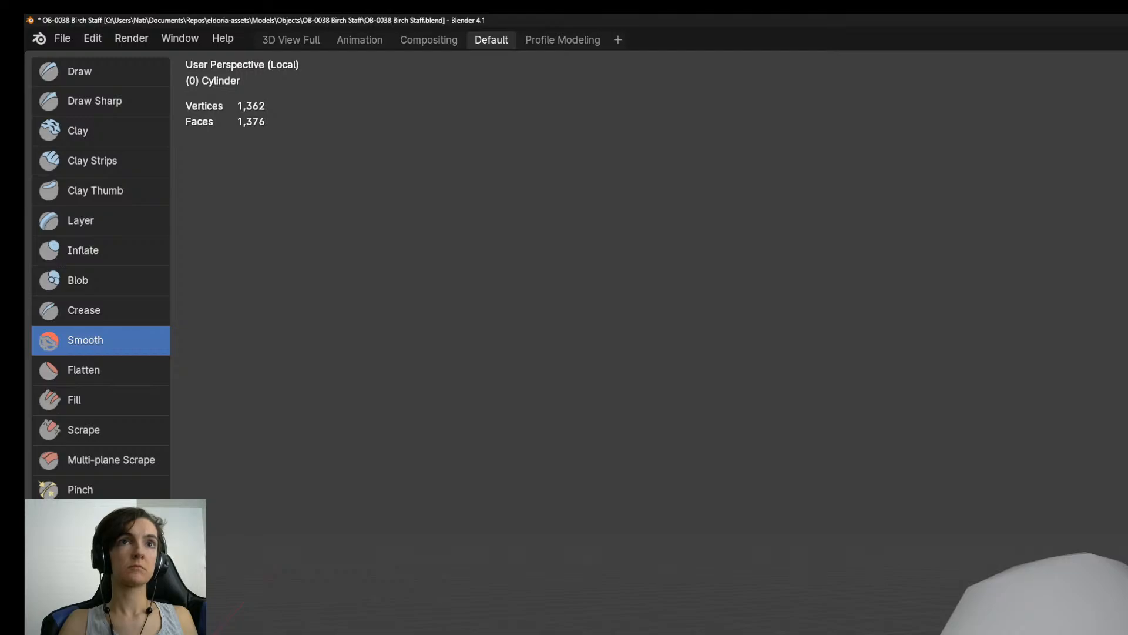
middle_drag(1088, 611, 917, 600)
scroll(958, 605, down, 6)
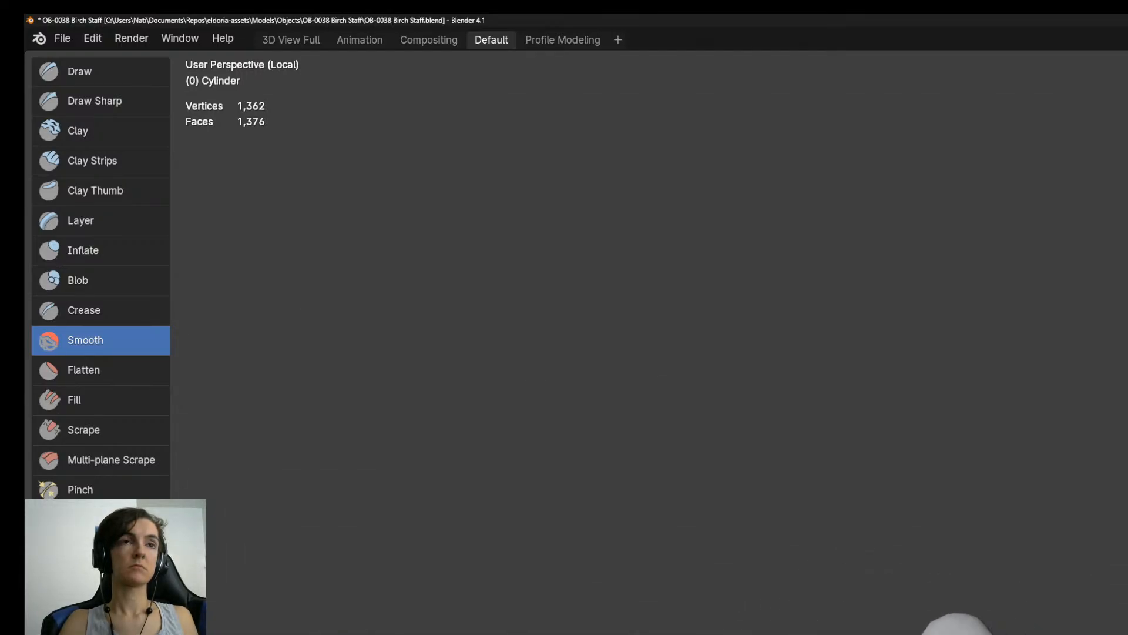
key(KP_3)
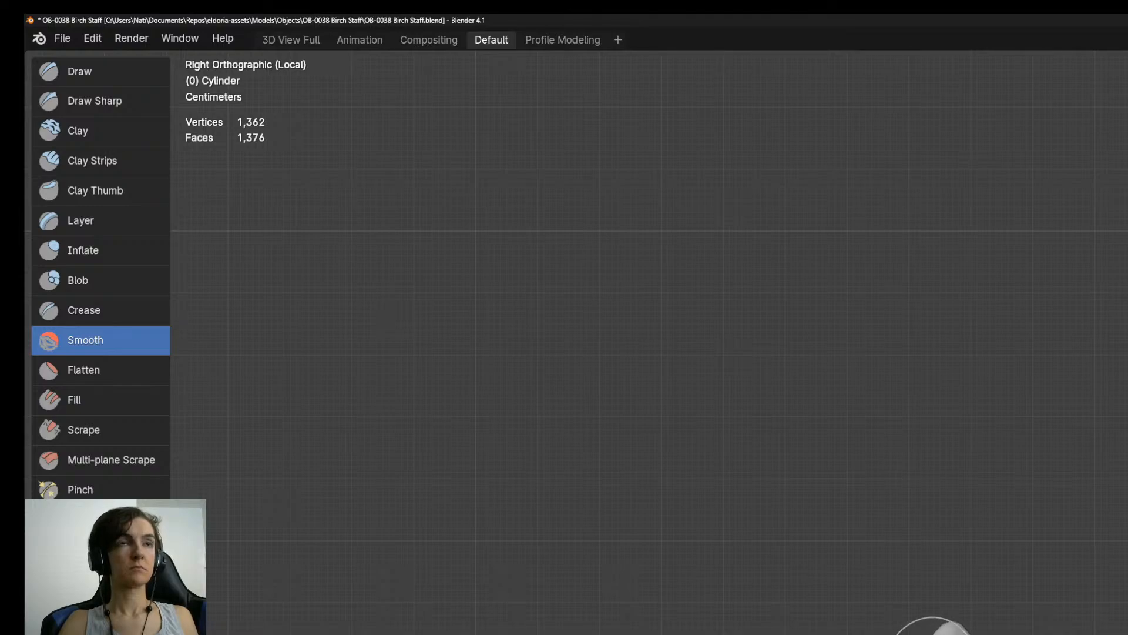
scroll(958, 622, down, 2)
scroll(958, 611, up, 4)
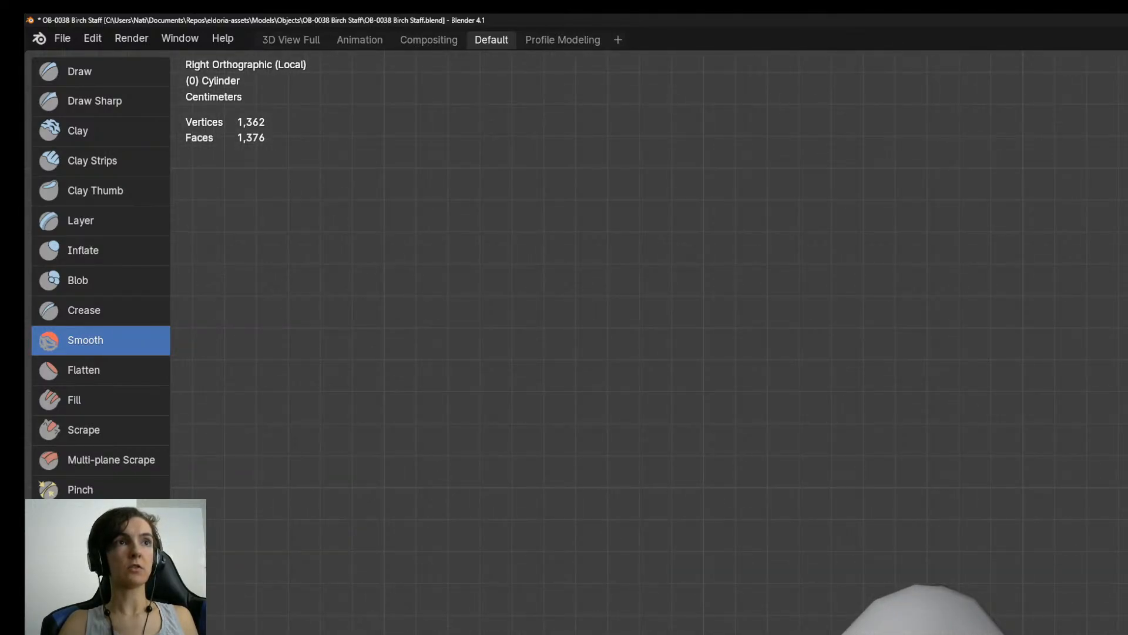
Inspect the crook's rounded peak and hooked end from all around.
shift+middle_drag(881, 631, 901, 307)
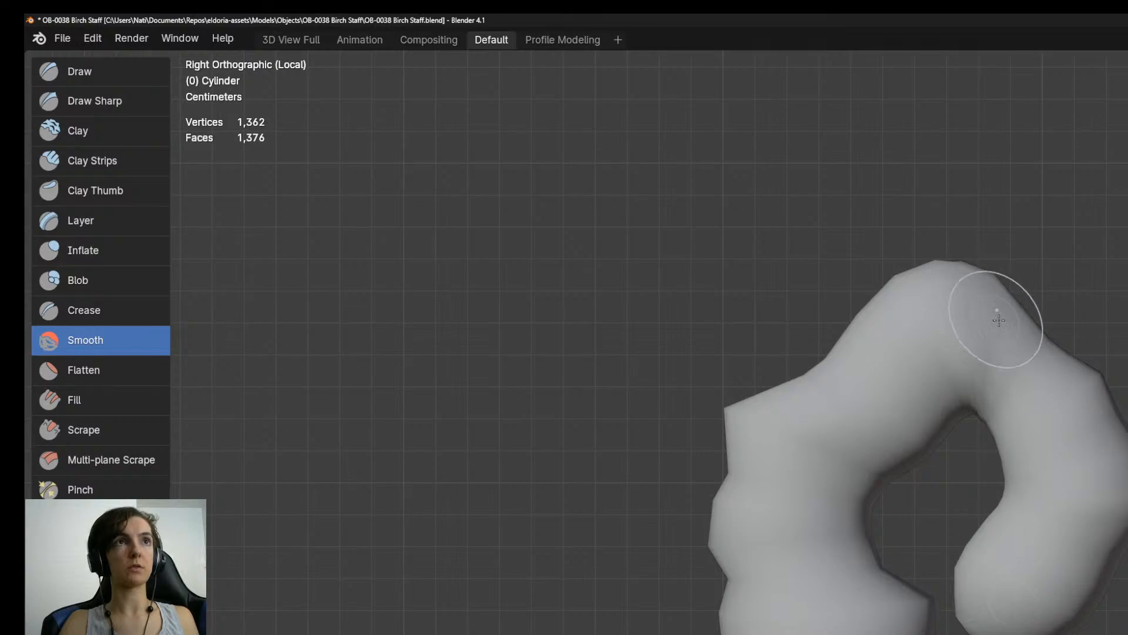
middle_drag(705, 541, 794, 571)
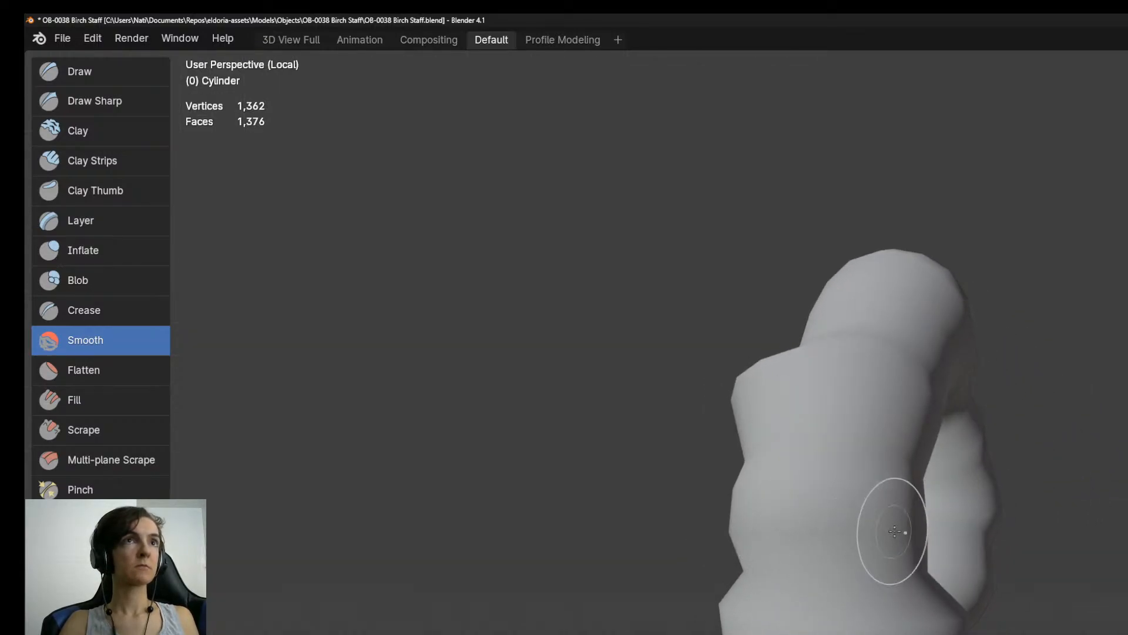
mouse_move(933, 598)
middle_down()
mouse_move(823, 603)
mouse_move(880, 611)
mouse_move(1058, 558)
mouse_move(882, 508)
mouse_move(770, 499)
mouse_move(1122, 587)
middle_up()
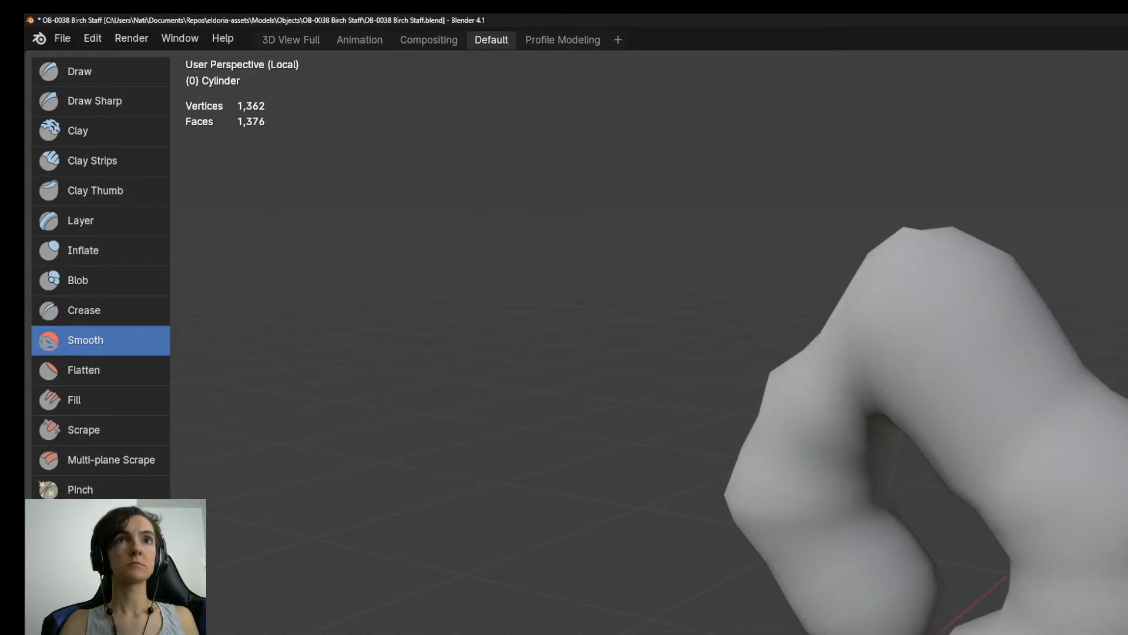
mouse_move(1091, 629)
middle_down()
mouse_move(826, 557)
mouse_move(811, 605)
mouse_move(772, 474)
mouse_move(887, 529)
mouse_move(1067, 564)
middle_up()
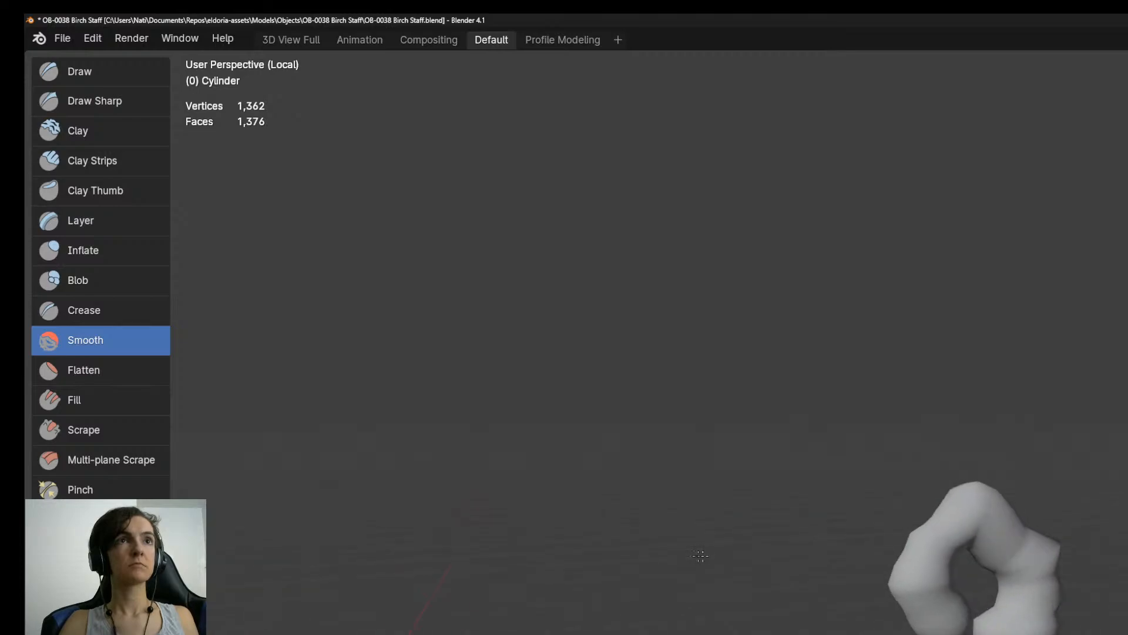
middle_drag(533, 576, 484, 570)
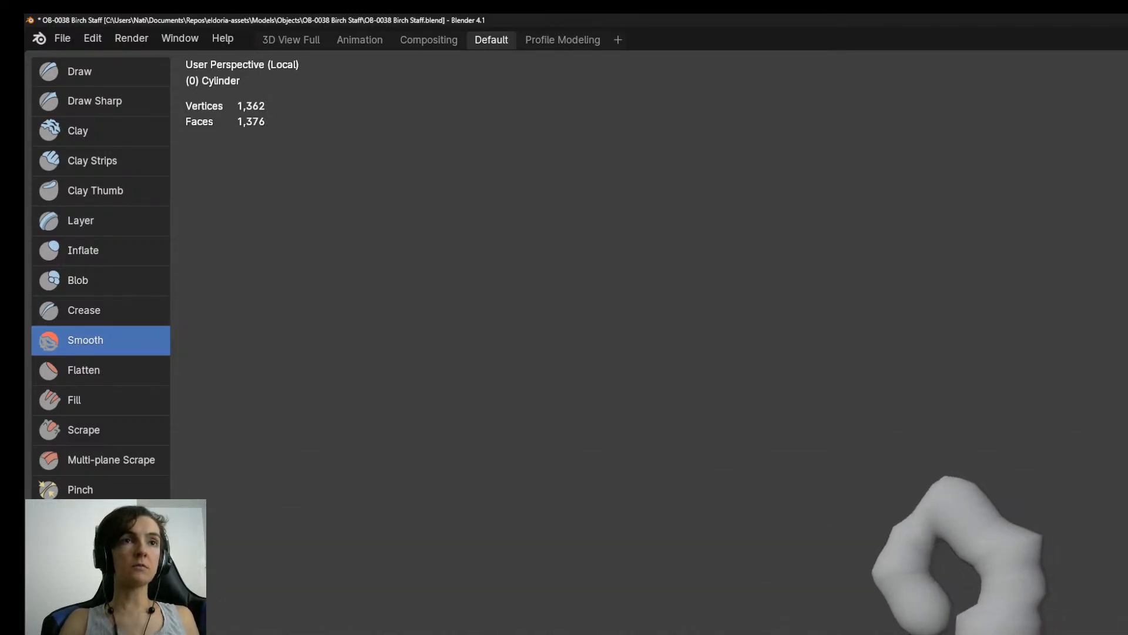
middle_drag(989, 590, 741, 557)
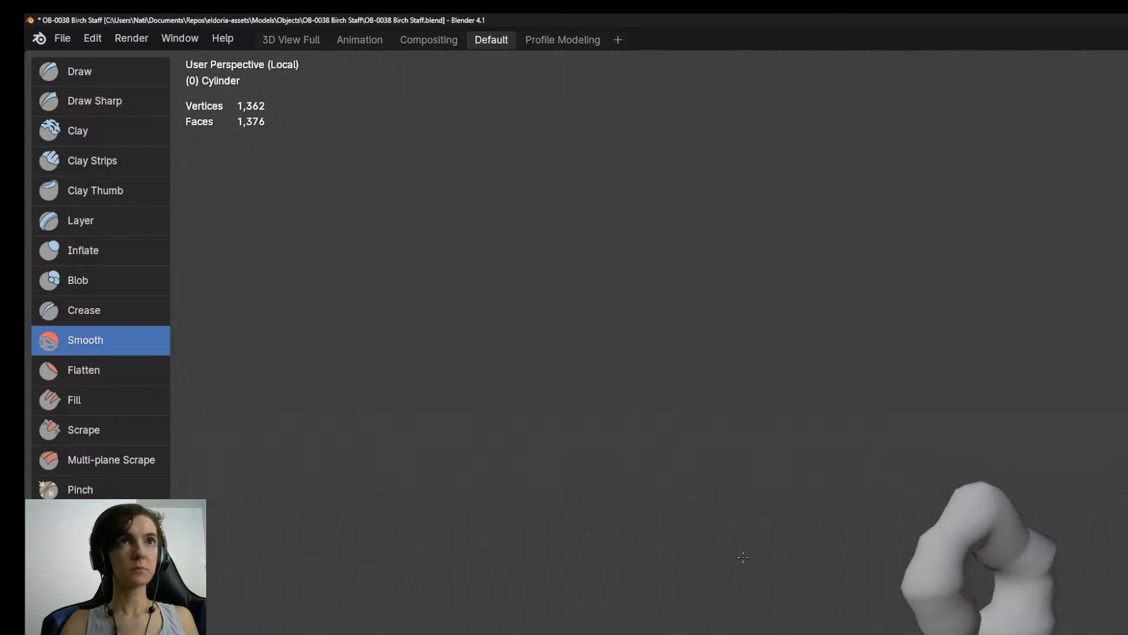
mouse_move(1004, 524)
middle_down()
mouse_move(1070, 474)
mouse_move(938, 495)
middle_up()
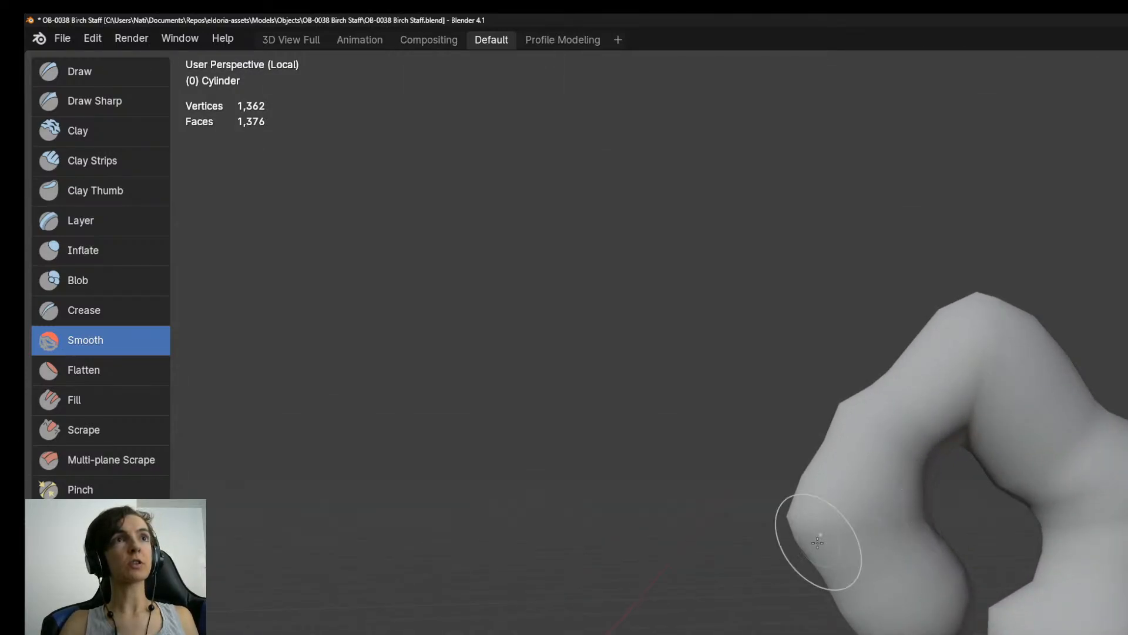
Inspect the bulges and zigzag bends beneath the crook from both sides.
mouse_move(937, 423)
middle_down()
mouse_move(1019, 425)
mouse_move(1108, 537)
middle_up()
mouse_move(1077, 580)
middle_down()
mouse_move(1108, 327)
mouse_move(1107, 349)
mouse_move(1085, 335)
middle_up()
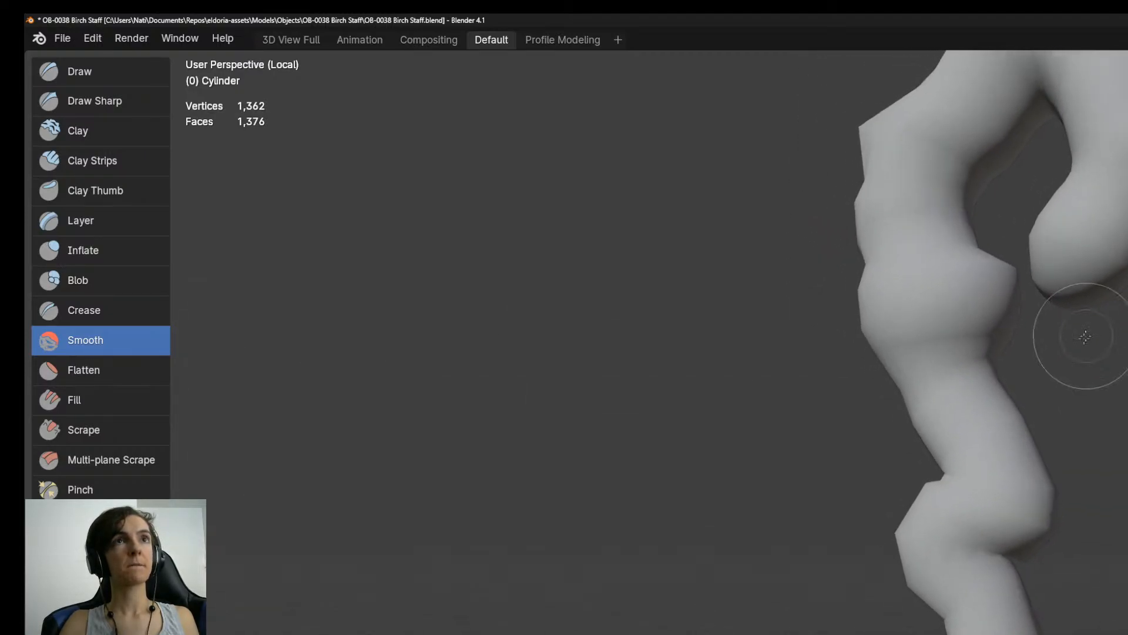
scroll(1026, 467, up, 2)
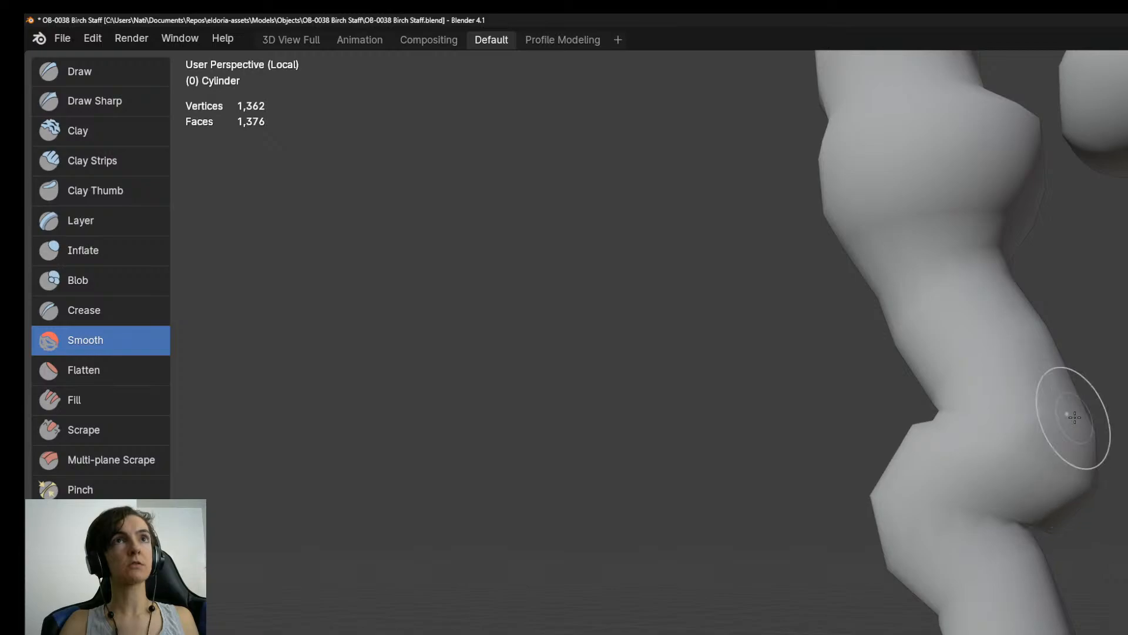
middle_drag(1077, 428, 784, 405)
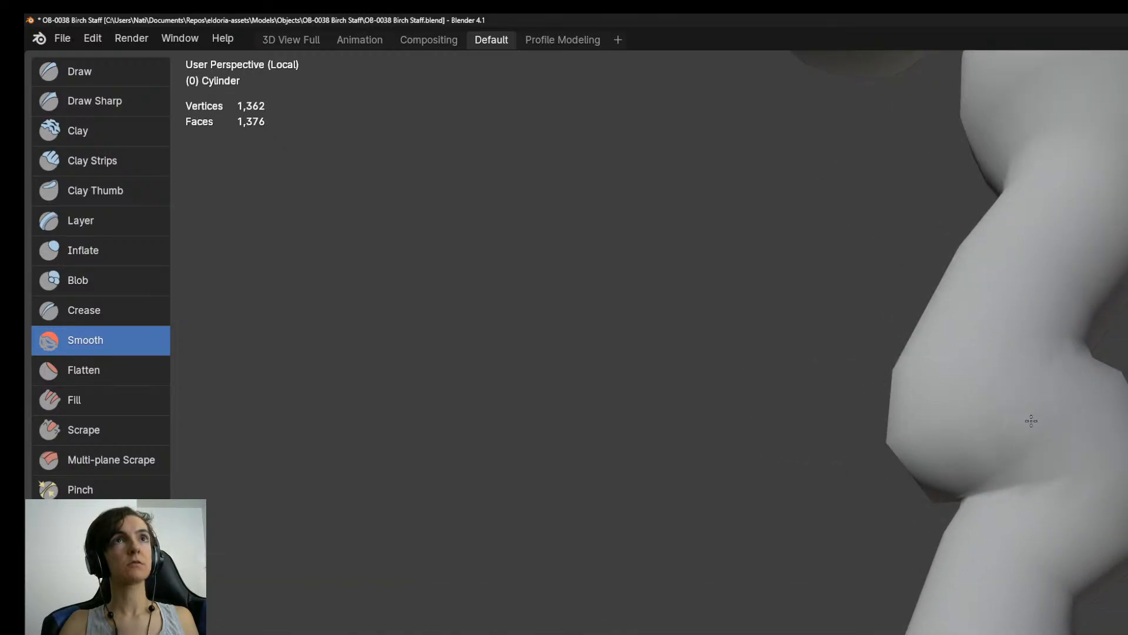
scroll(1067, 530, down, 2)
middle_drag(1068, 530, 1127, 376)
scroll(1127, 367, down, 4)
shift+middle_drag(1072, 622, 1067, 482)
scroll(1047, 498, down, 6)
View the staff from the right in Material Preview shading and return to Solid shading.
key(KP_3)
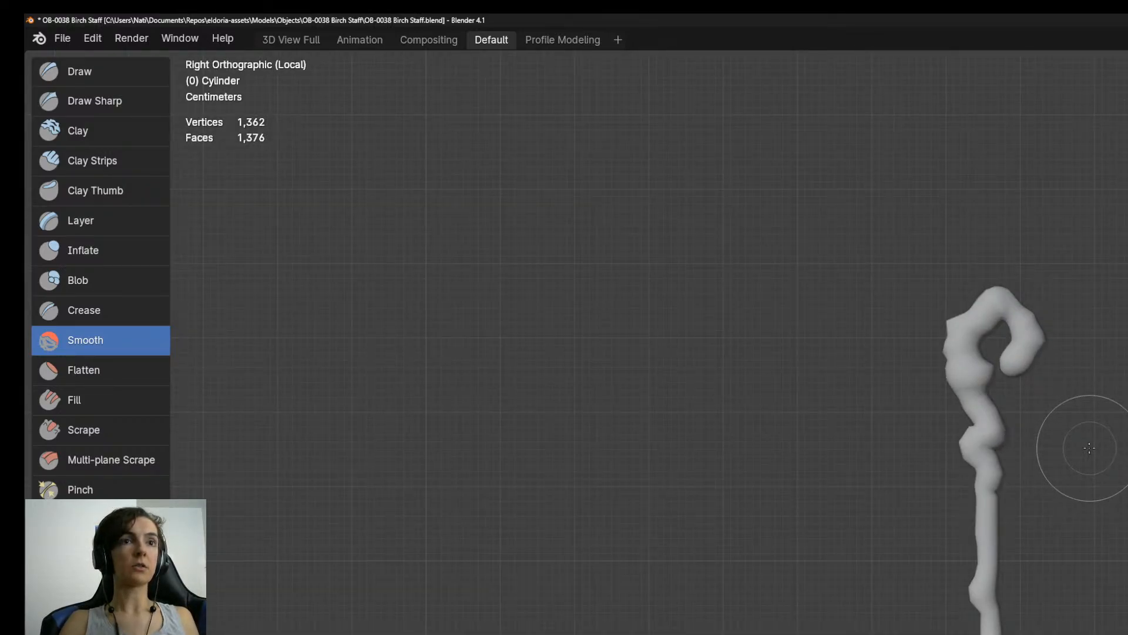
scroll(1088, 449, down, 5)
scroll(1086, 450, up, 4)
key(z)
click(960, 450)
key(z)
click(967, 470)
key(z)
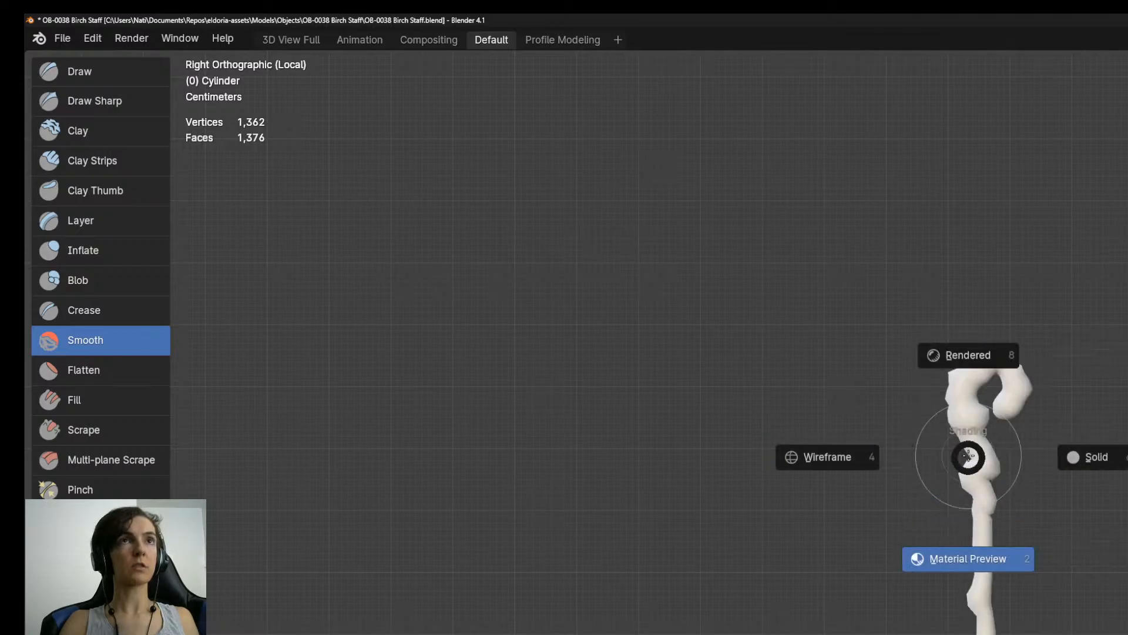
click(1086, 456)
Return the staff to Object Mode and exit local view to show it with the character and concept art.
key(ctrl+Tab)
click(990, 438)
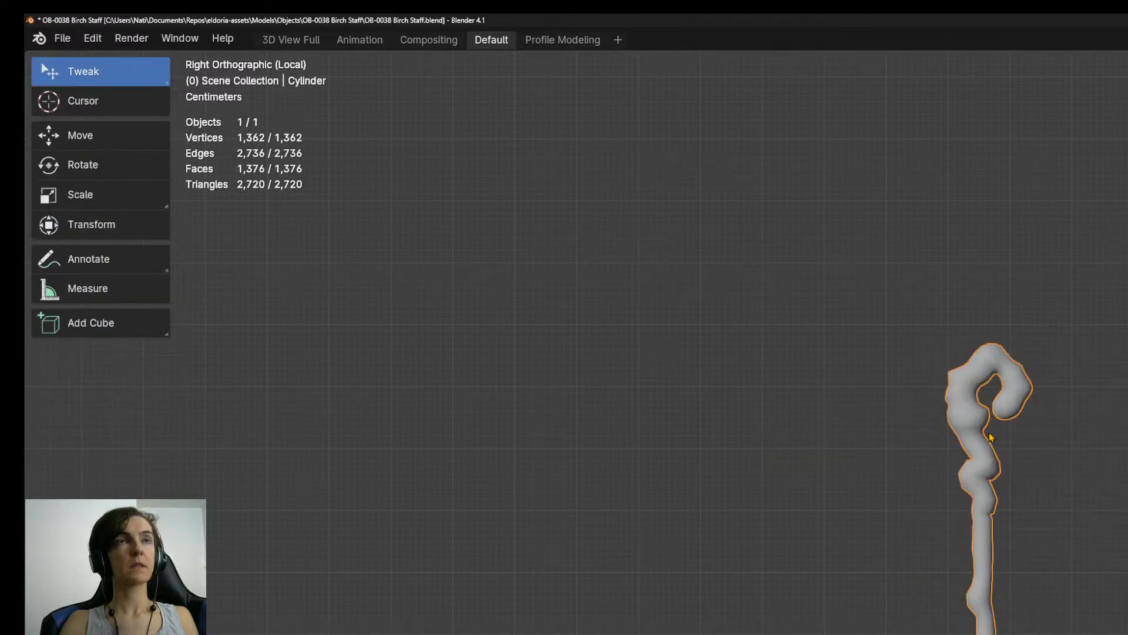
key(KP_Divide)
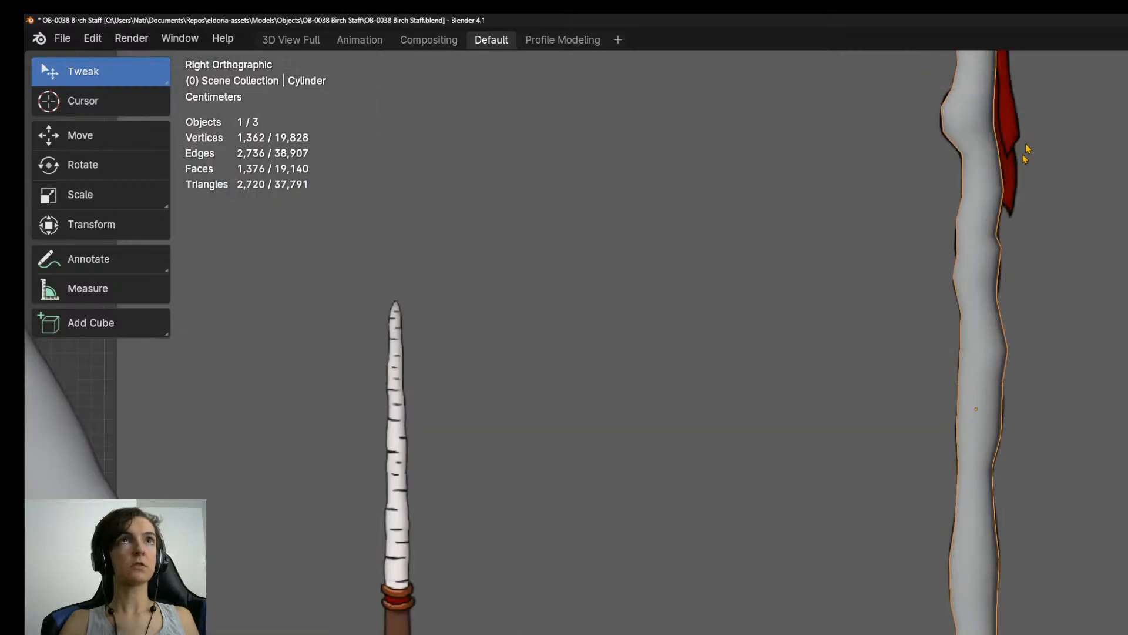
In Edit Mode, add an edge loop around the shaft at the lower edge of the reference's brown collar.
shift+middle_drag(1026, 152, 958, 549)
scroll(957, 547, up, 8)
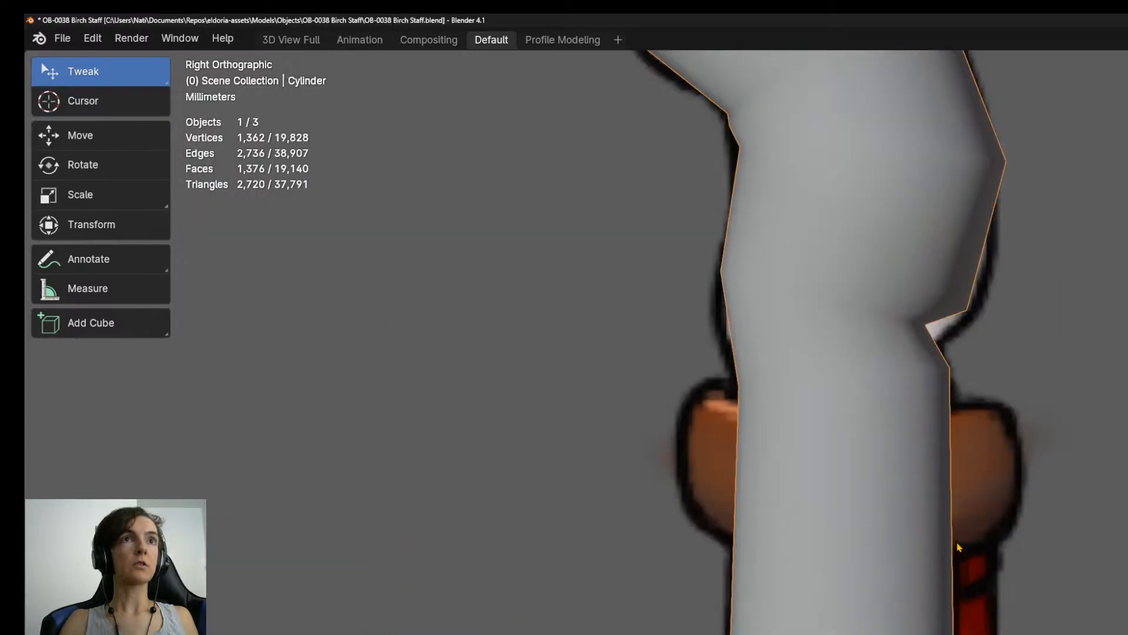
key(Tab)
shift+middle_drag(890, 437, 969, 504)
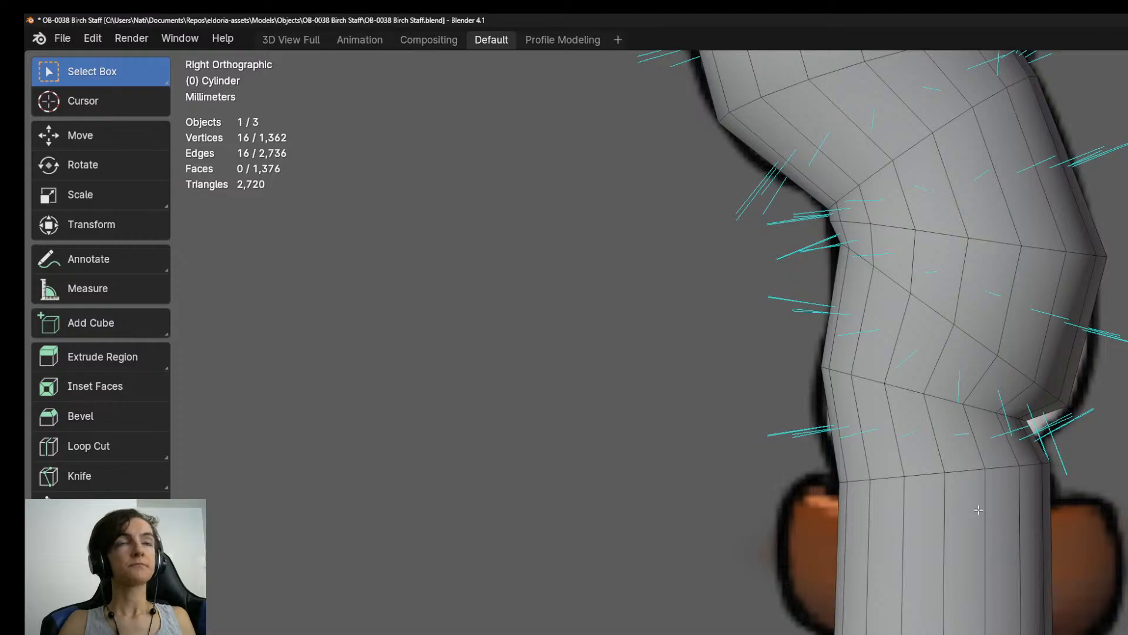
key(e)
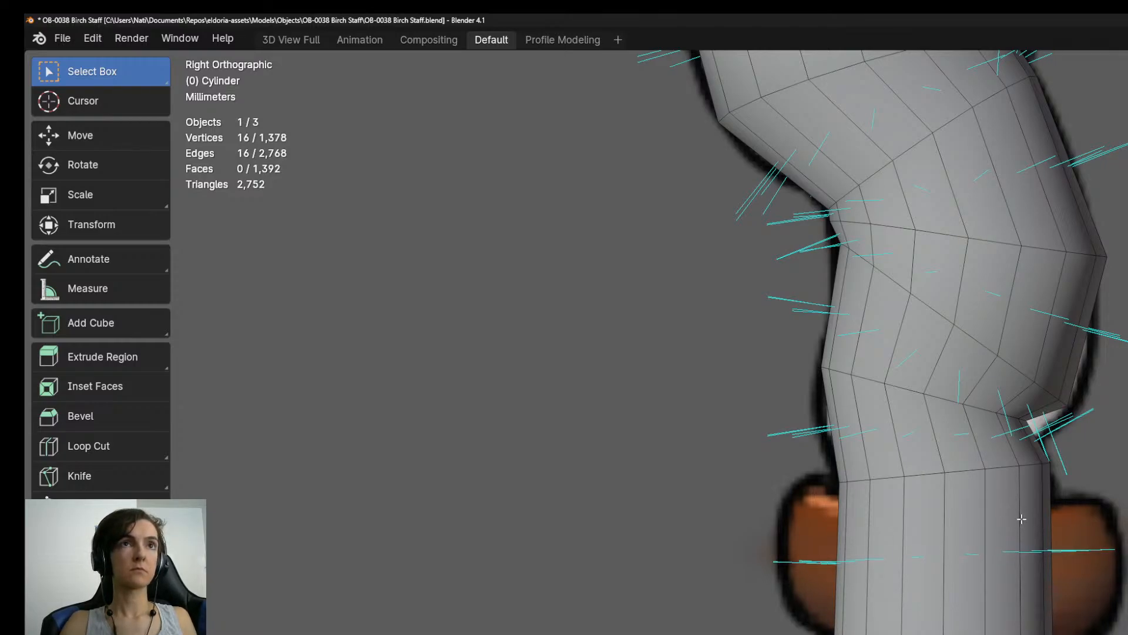
key(s)
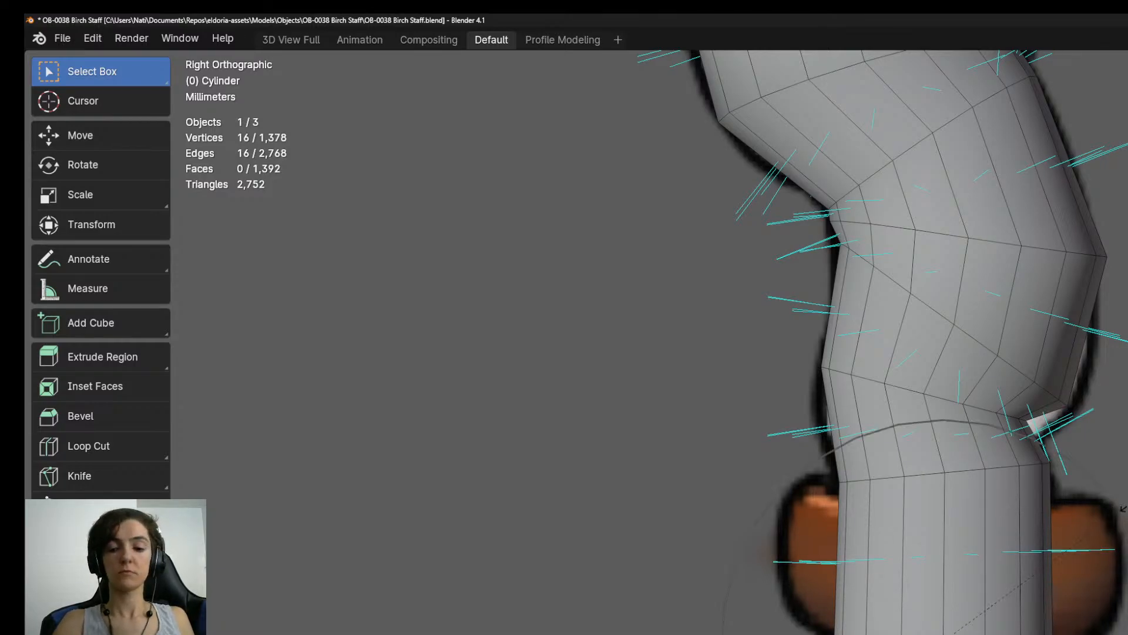
click(1125, 505)
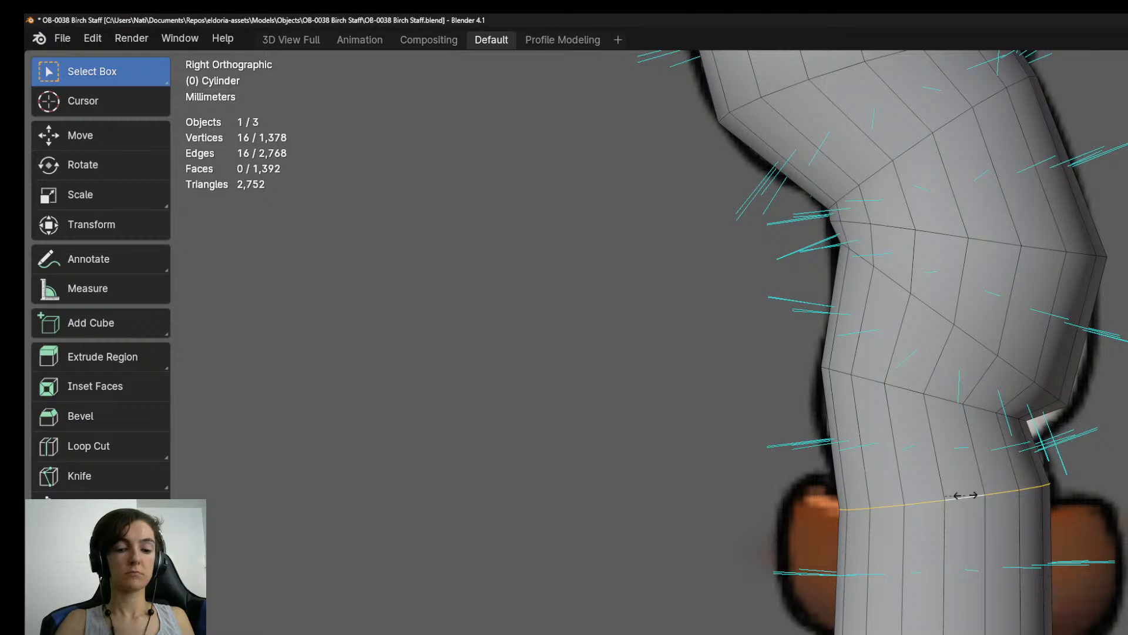
Slide the edge loop beneath the zigzag bends down to the collar's upper edge and flatten it to scale 0 along Z.
key(s)
key(z)
key(0)
key(g)
key(g)
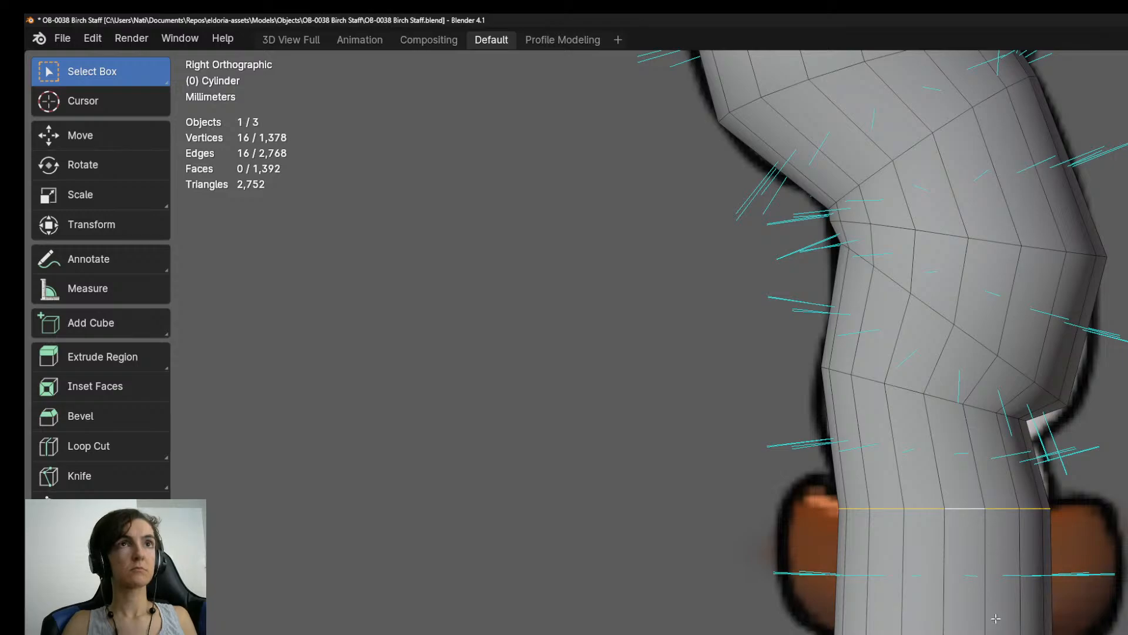
Widen the flattened edge loop at the collar's upper edge slightly to match the reference shaft.
key(3)
alt+click(983, 577)
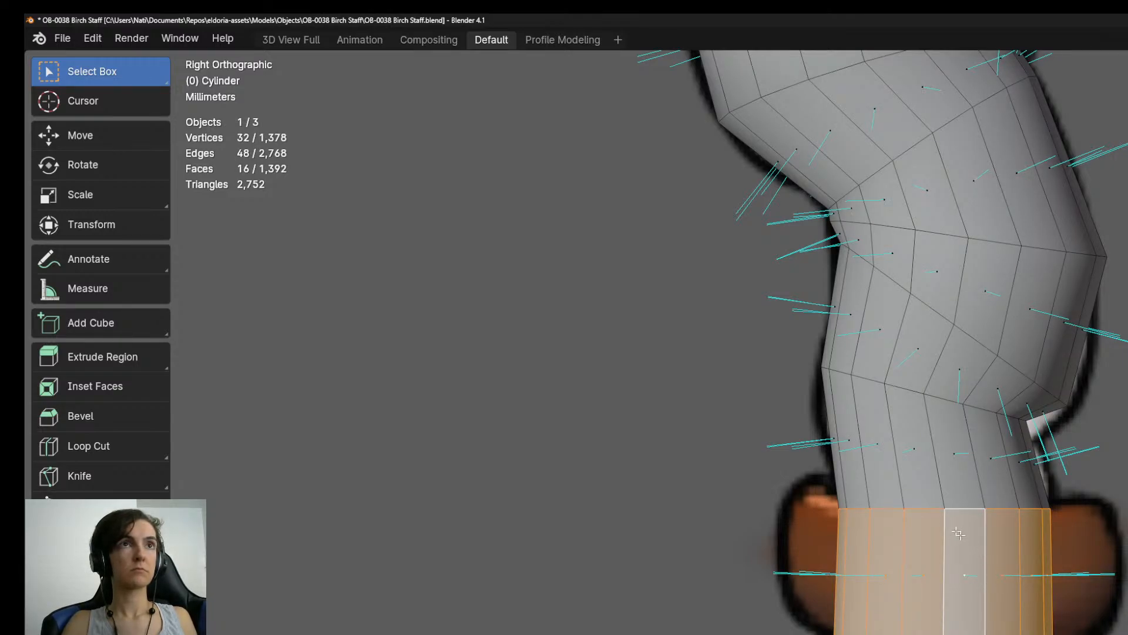
alt+click(929, 507)
key(2)
alt+click(930, 509)
key(g)
key(g)
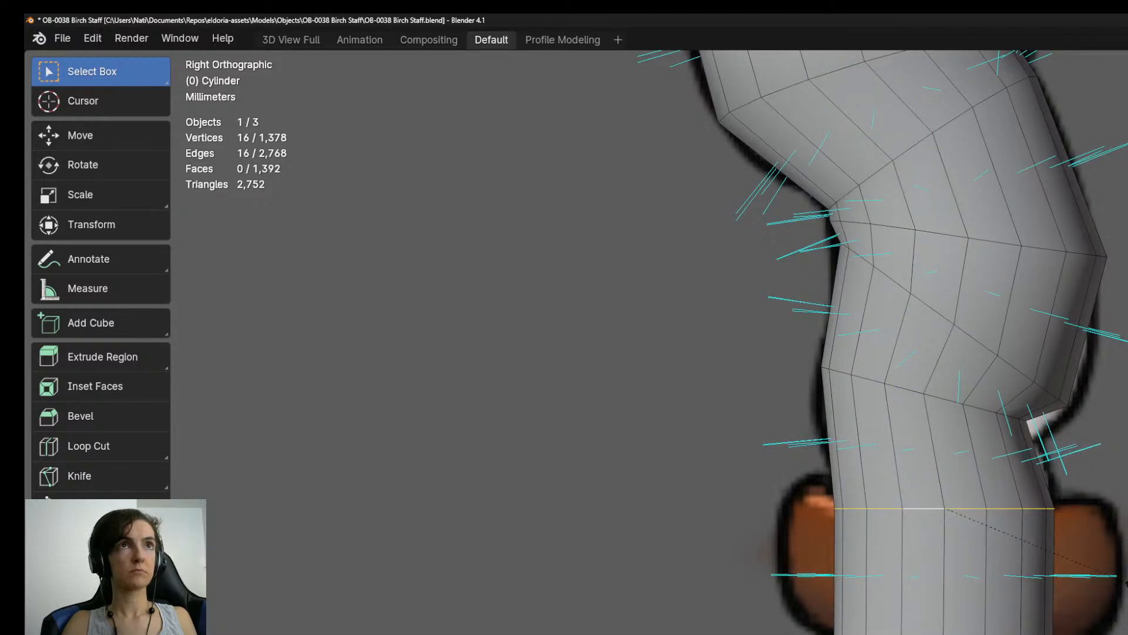
Extrude the face ring at the collar and push it outward along its normals to the reference collar's width.
key(3)
alt+click(993, 576)
key(e)
key(Escape)
key(alt+s)
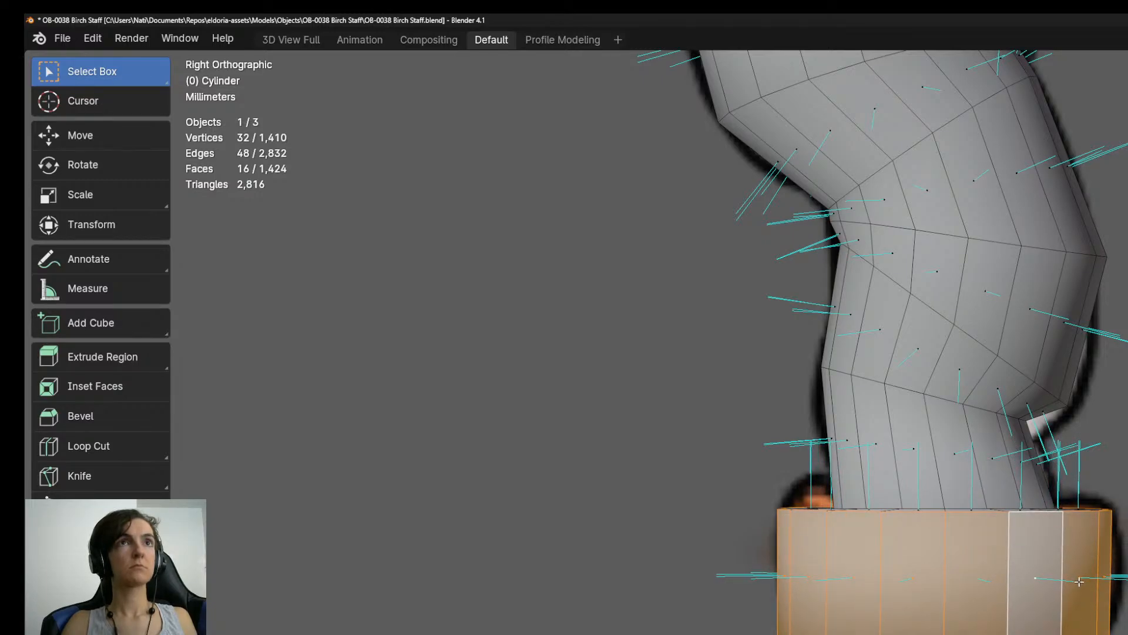
Shrink the collar's outer face ring along Z and round its side with a widened central edge loop.
key(g)
key(z)
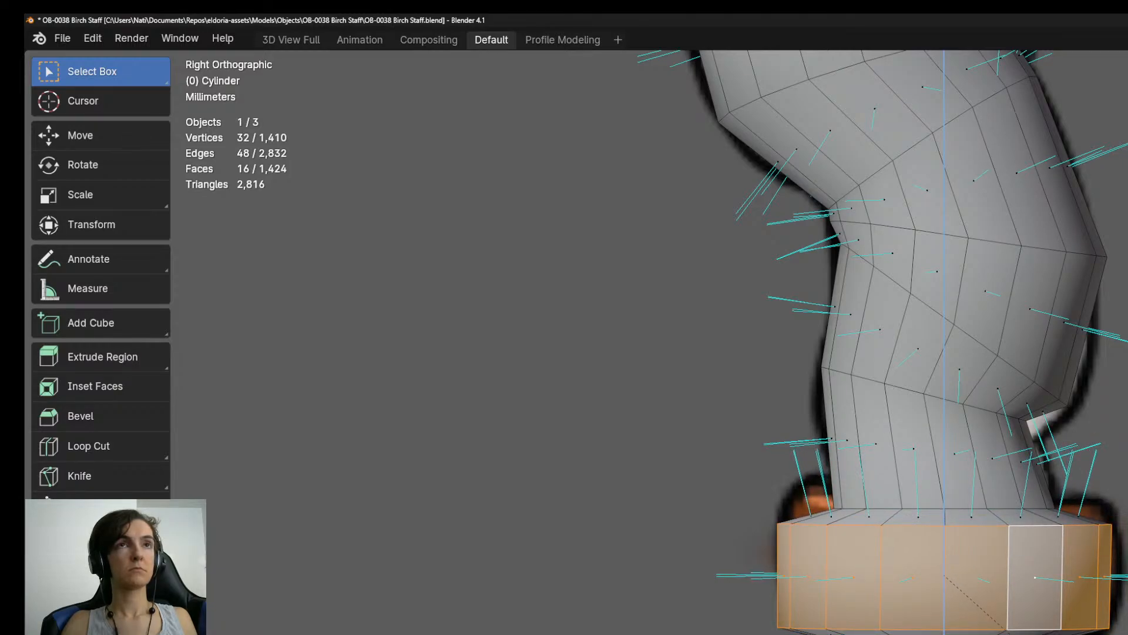
key(ctrl+r)
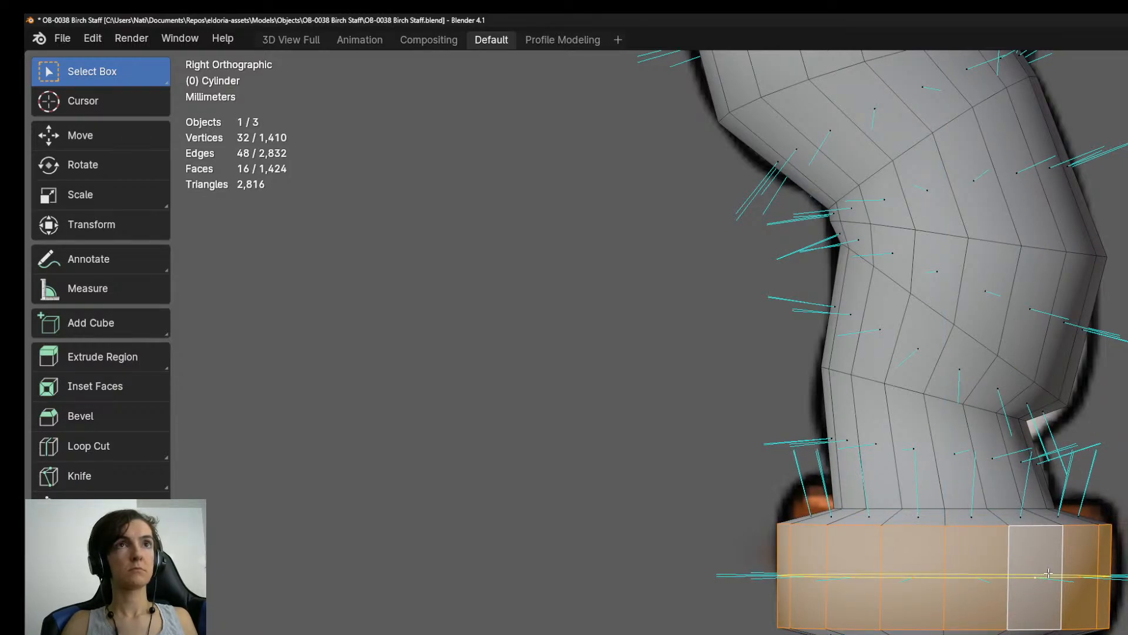
click(1046, 577)
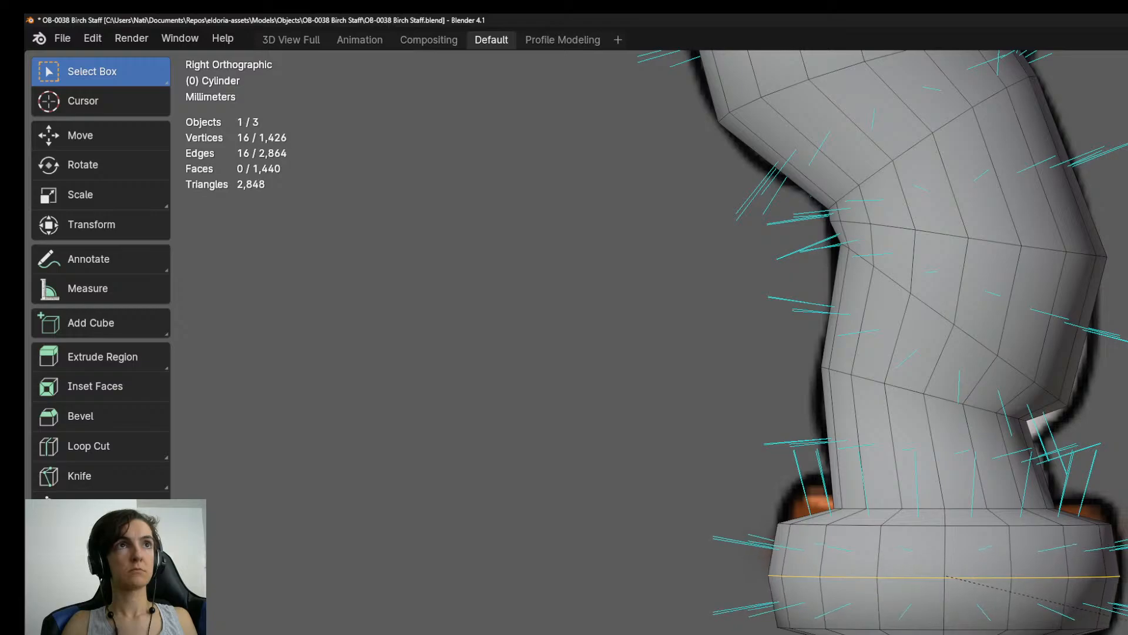
Mark the edge loops where the shaft meets the collar above and below as seams.
shift+middle_drag(941, 329, 968, 437)
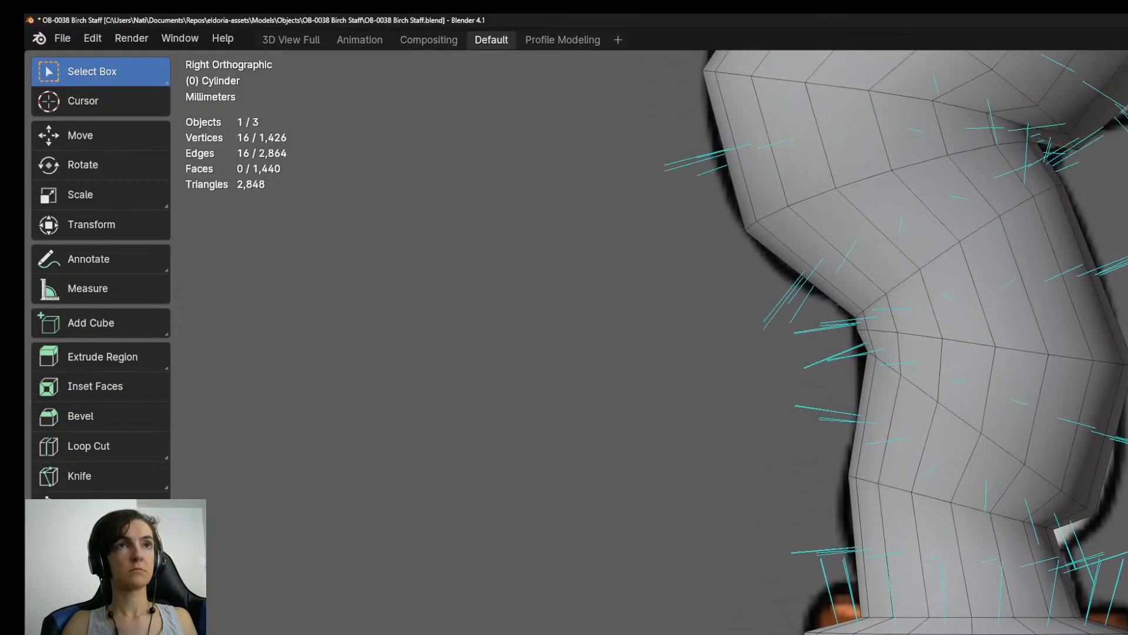
middle_drag(1006, 613, 981, 576)
key(ctrl+e)
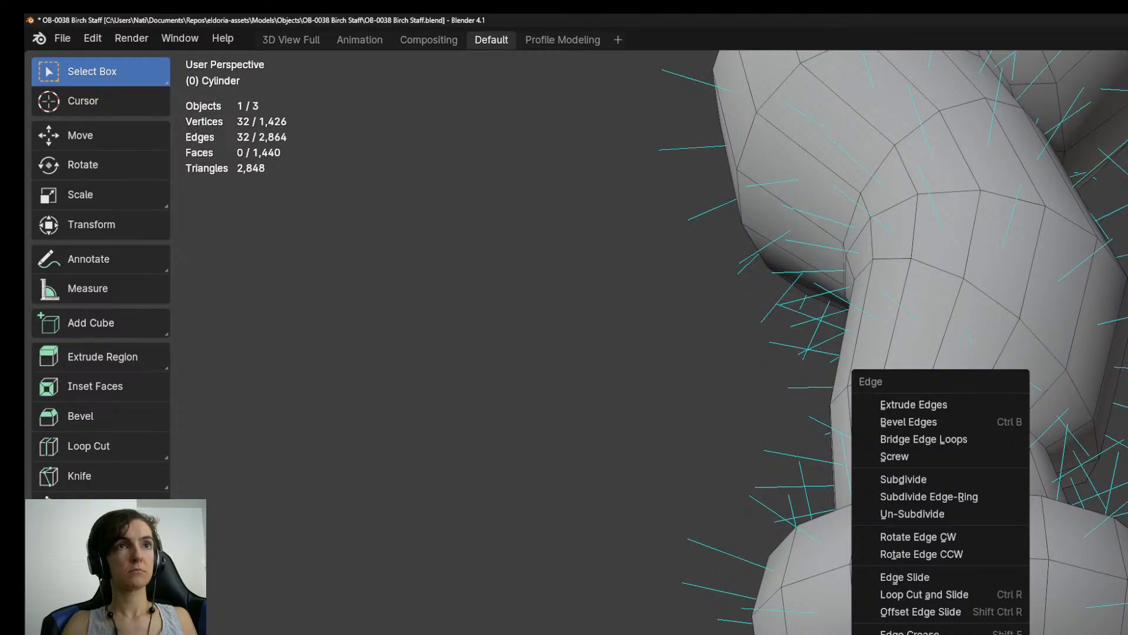
key(Escape)
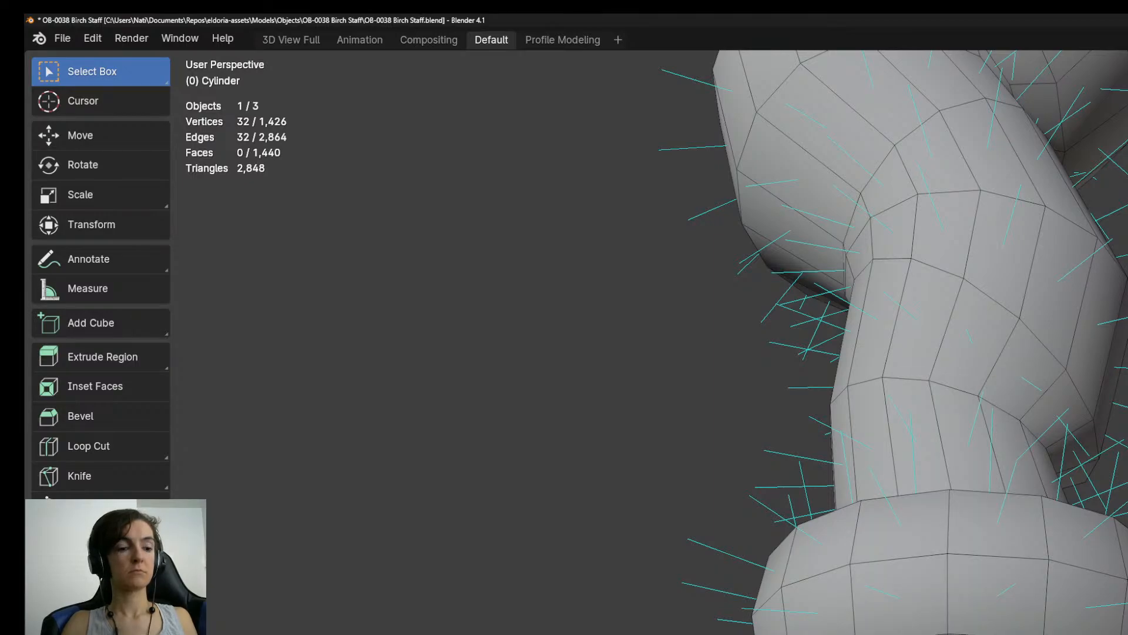
key(ctrl+e)
key(Escape)
scroll(928, 353, down, 3)
middle_drag(929, 353, 975, 341)
key(KP_3)
scroll(964, 353, down, 4)
scroll(964, 352, up, 6)
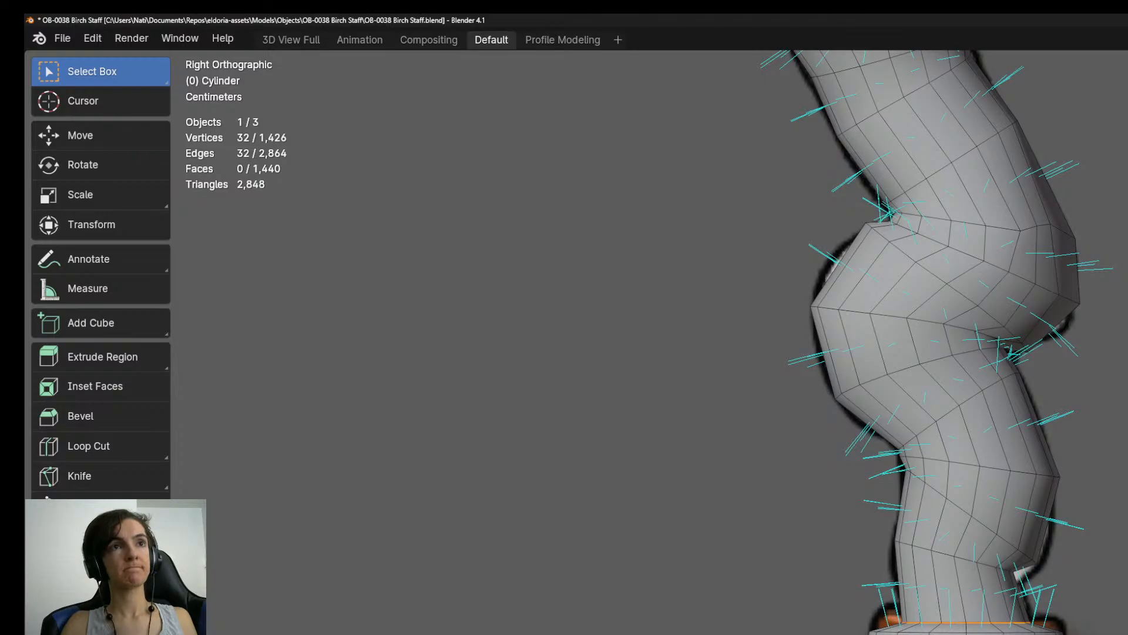
scroll(941, 341, up, 3)
Duplicate the ring of shaft faces directly beneath the collar in place.
key(3)
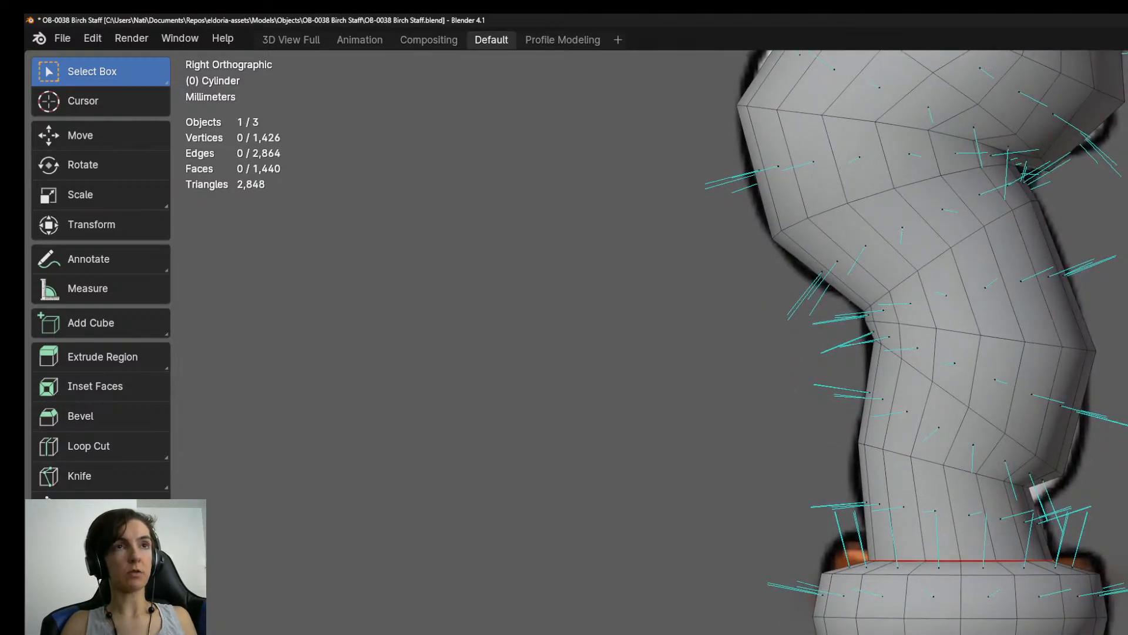
alt+click(961, 634)
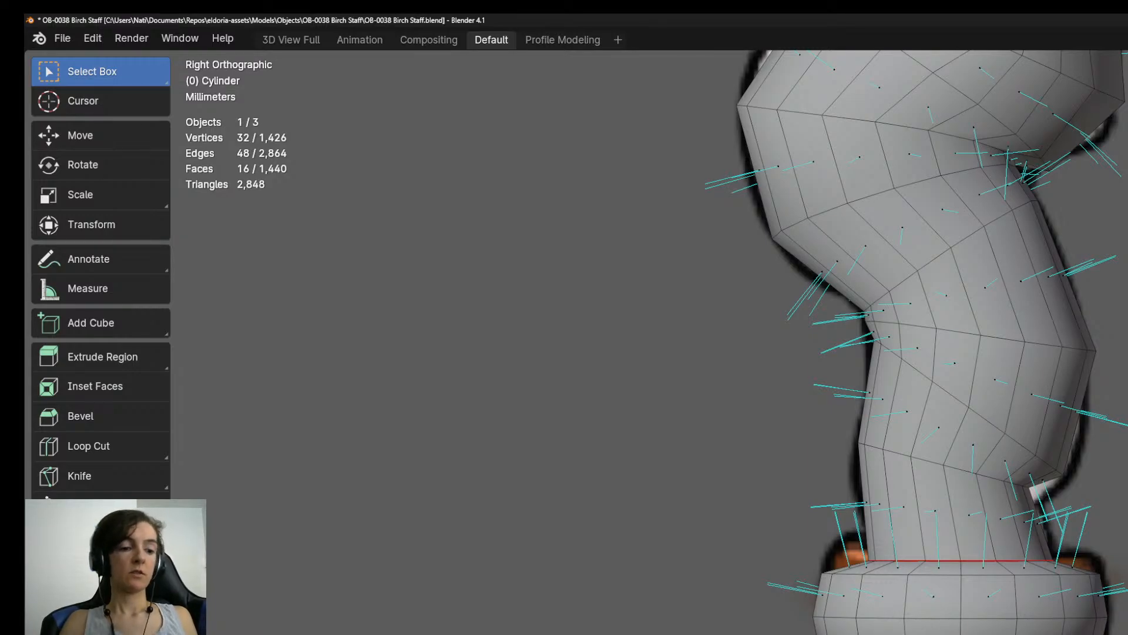
key(shift+d)
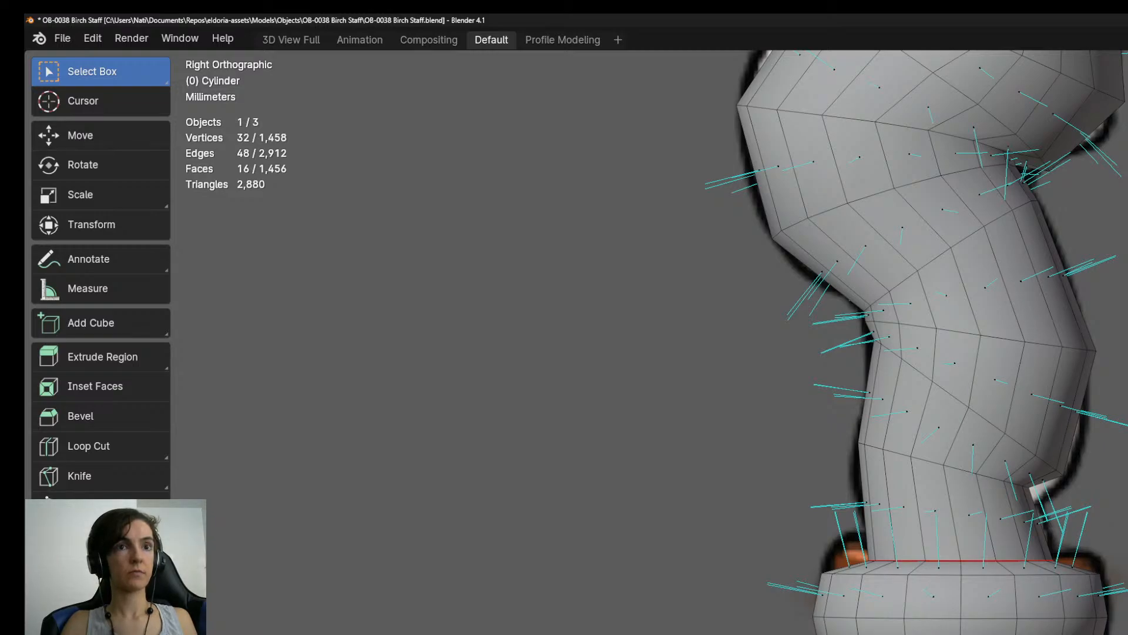
shift+middle_drag(917, 376, 896, 276)
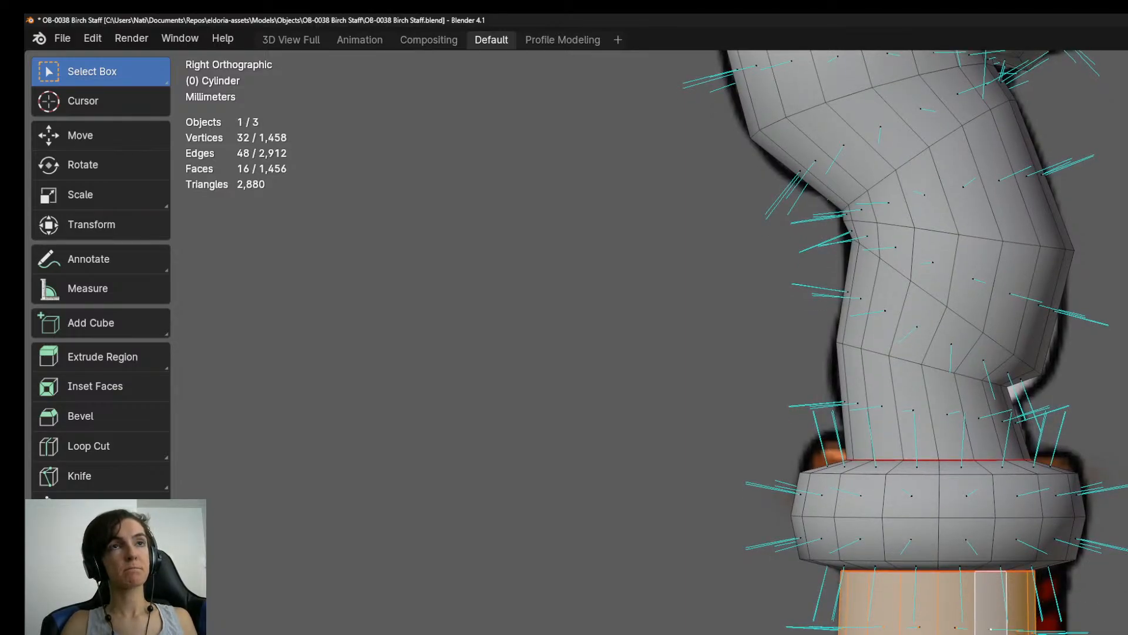
scroll(940, 341, down, 3)
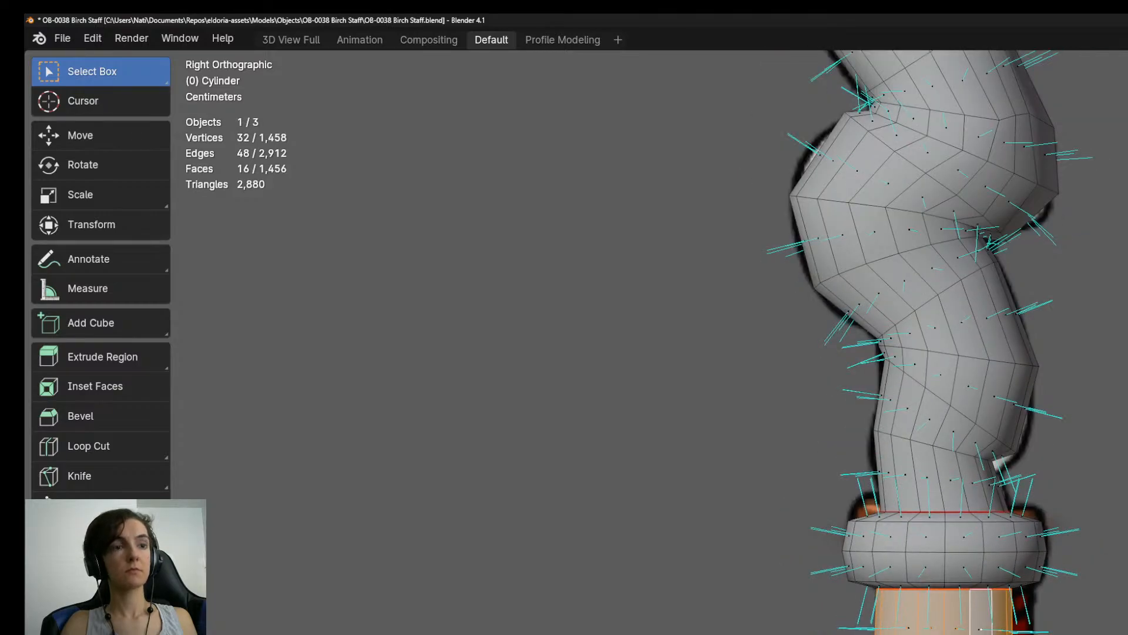
Add a cube to the staff's mesh and bring it into view with the character and concept art.
click(1064, 633)
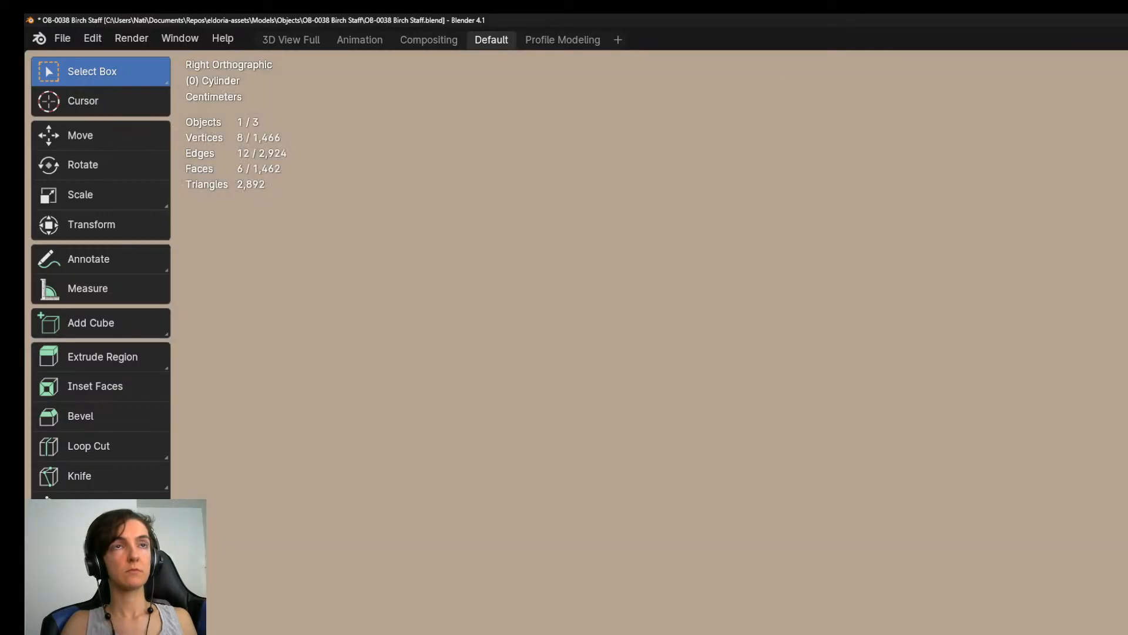
scroll(650, 341, down, 10)
scroll(916, 529, down, 5)
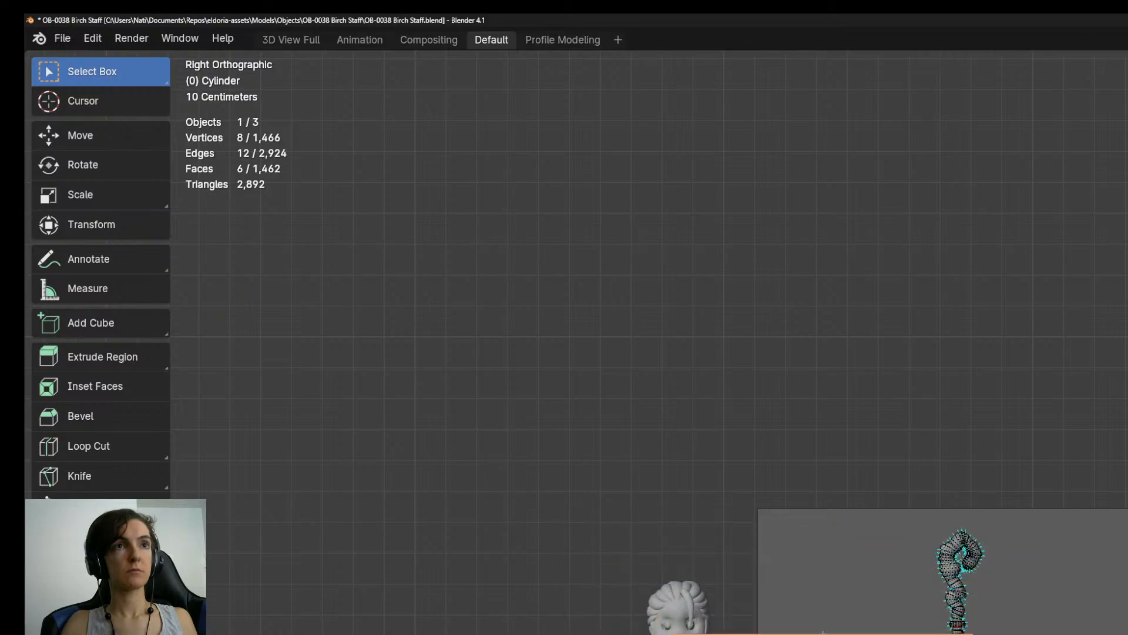
Close the Dungeon Props 1.png image viewer and switch to the YouTube Studio live streaming page in Brave.
key(alt+Tab)
key(alt+Tab)
key(alt+Tab)
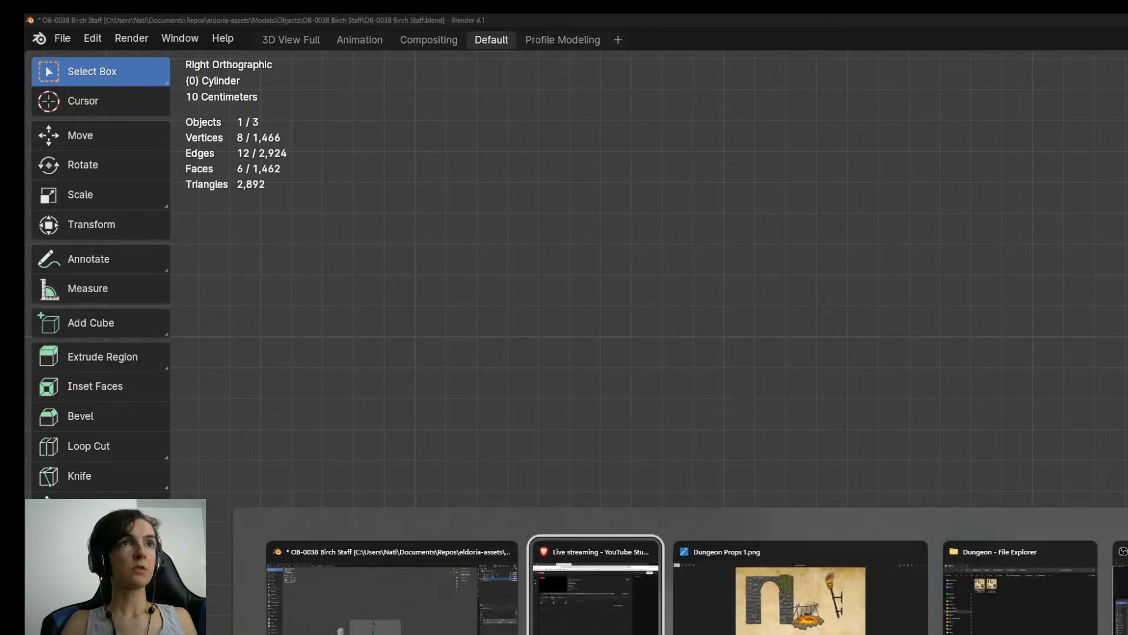
key(alt+shift+Tab)
key(alt+F4)
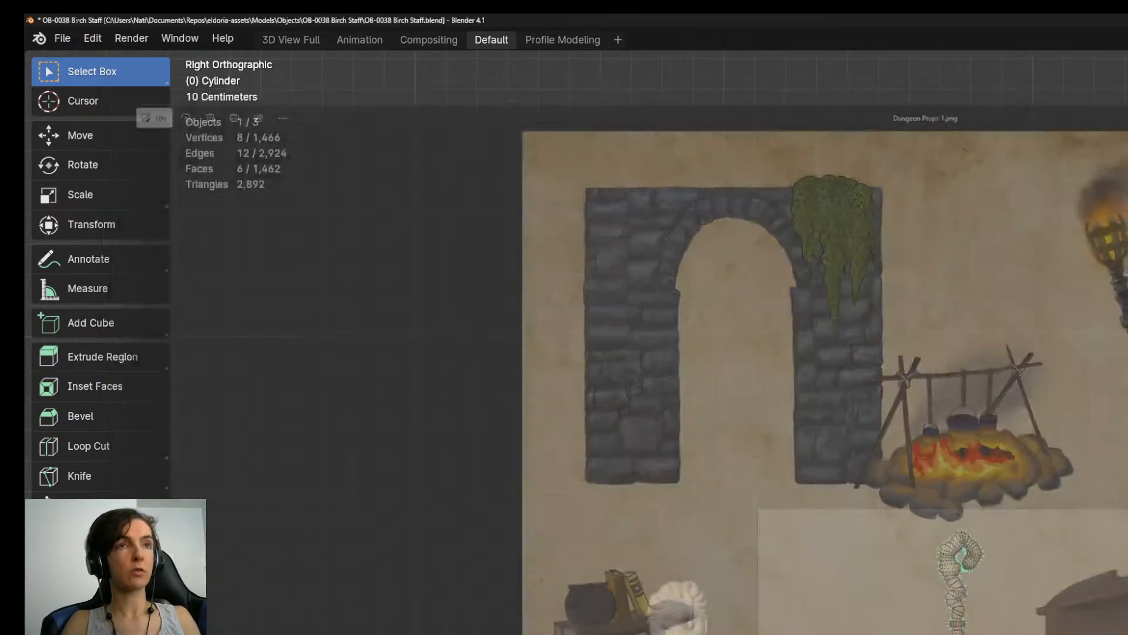
key(alt+Tab)
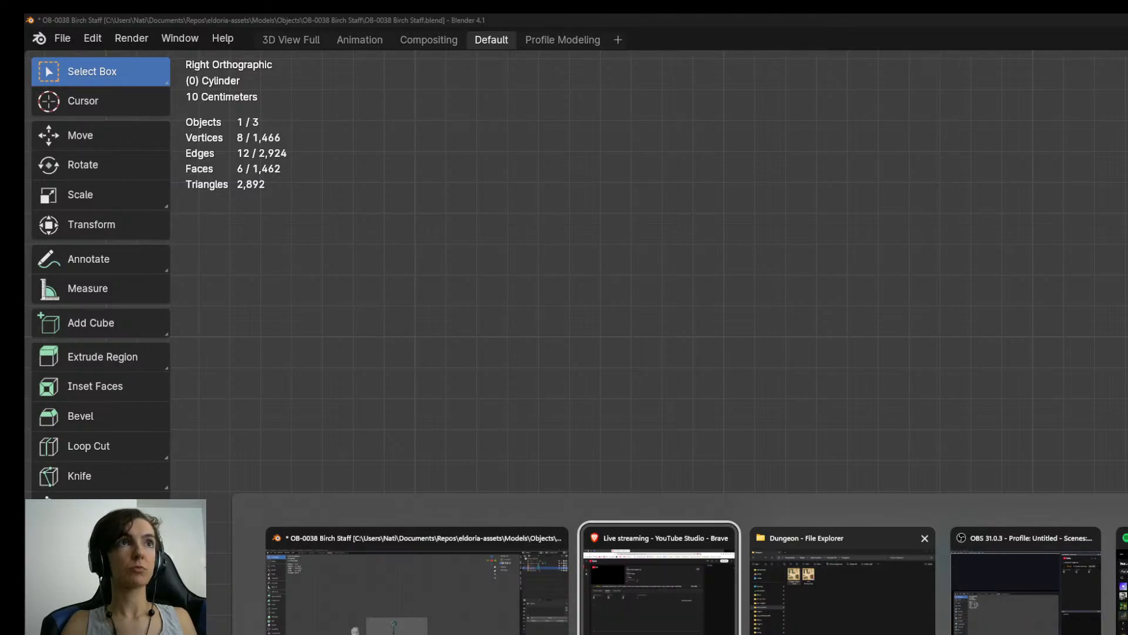
click(659, 590)
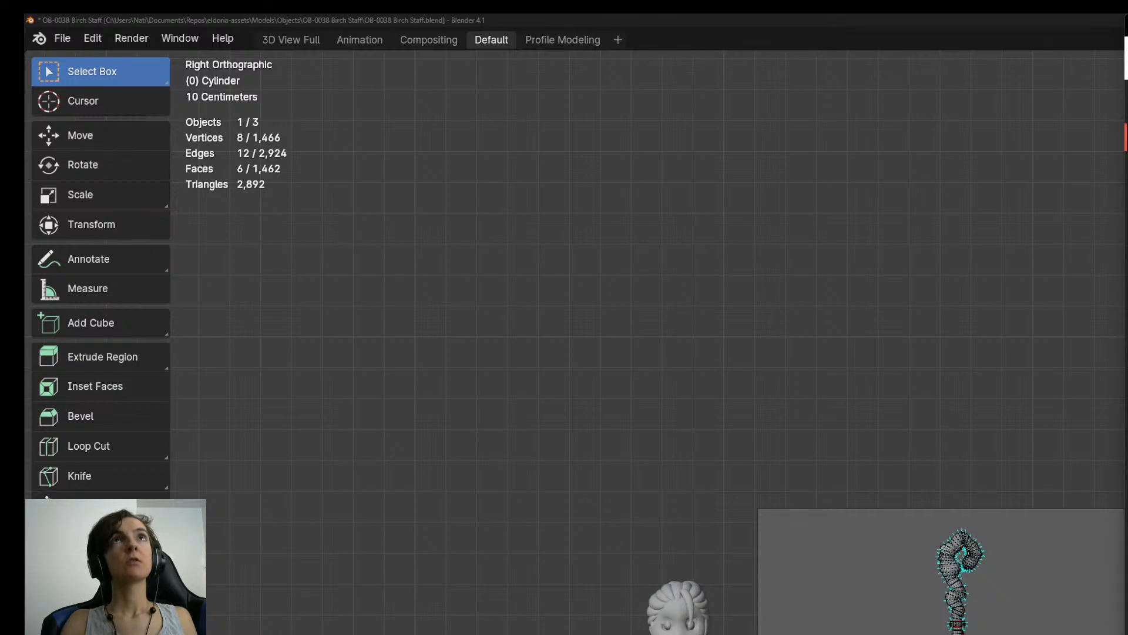
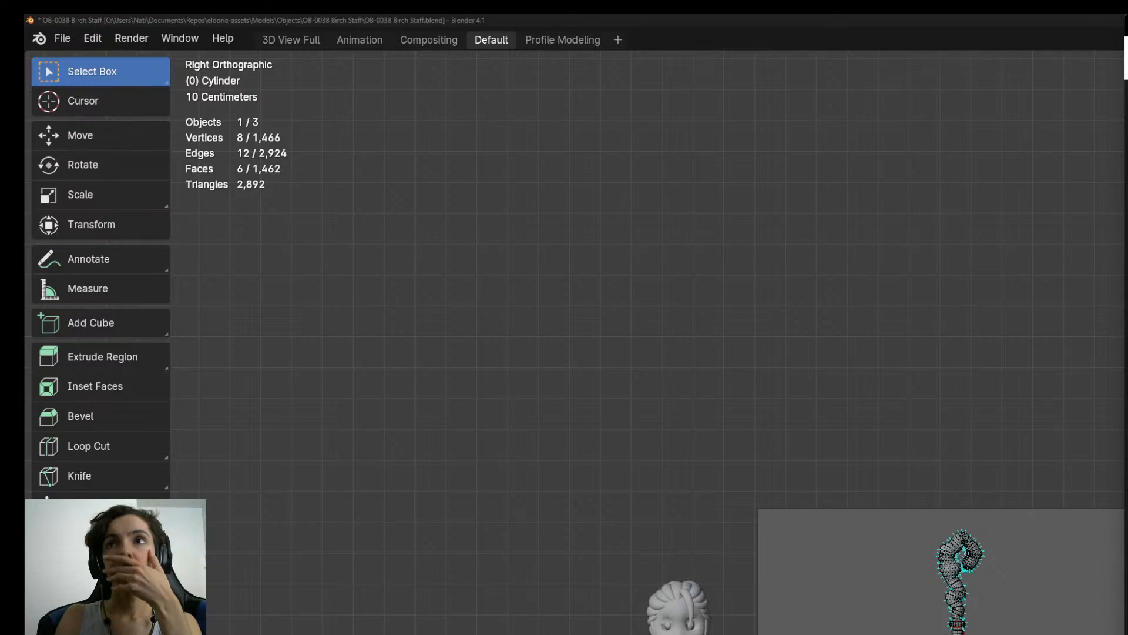
Return to Blender and examine the upper birch shaft in the concept art next to the character.
click(1026, 17)
scroll(958, 630, up, 7)
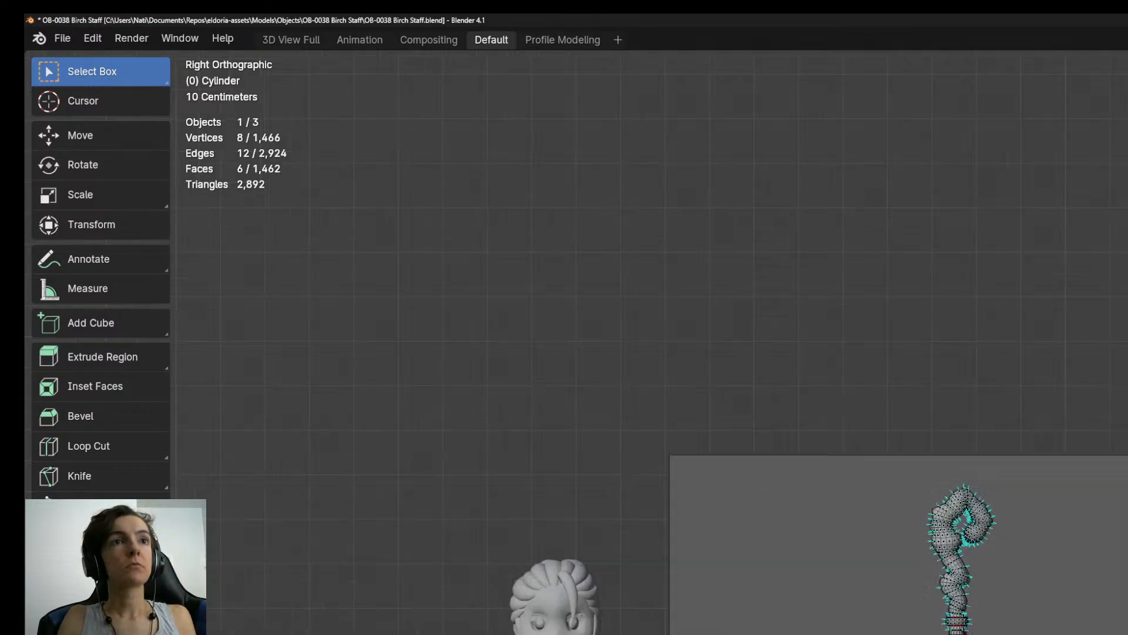
scroll(958, 626, up, 3)
scroll(1029, 623, down, 8)
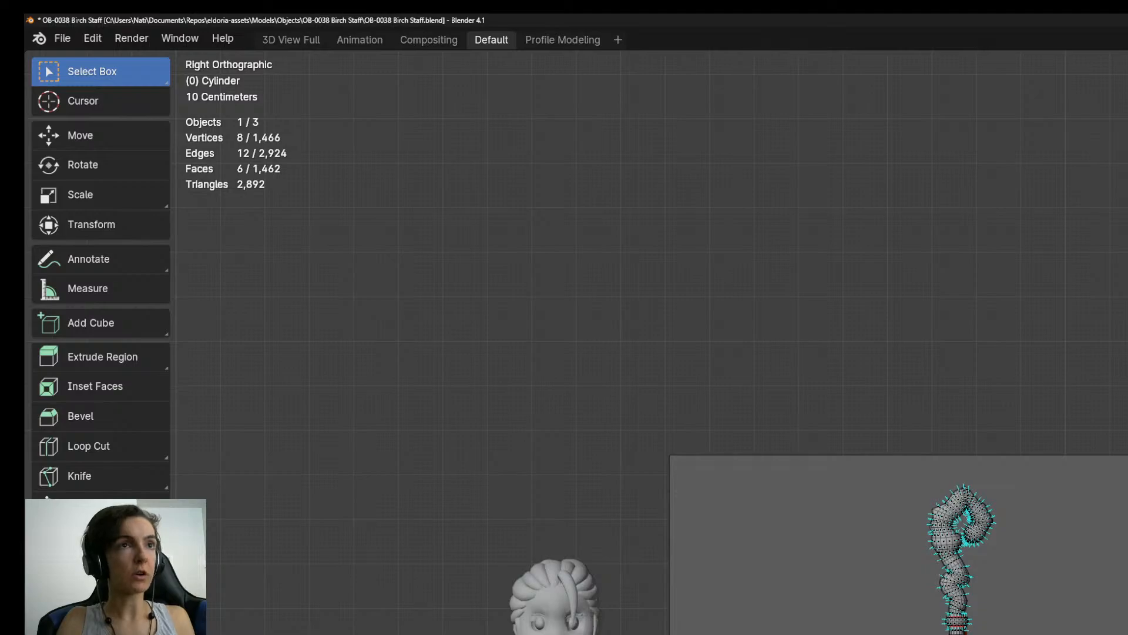
scroll(955, 626, up, 5)
shift+middle_drag(735, 618, 1102, 250)
scroll(958, 629, up, 3)
scroll(960, 617, up, 1)
shift+middle_drag(852, 529, 959, 365)
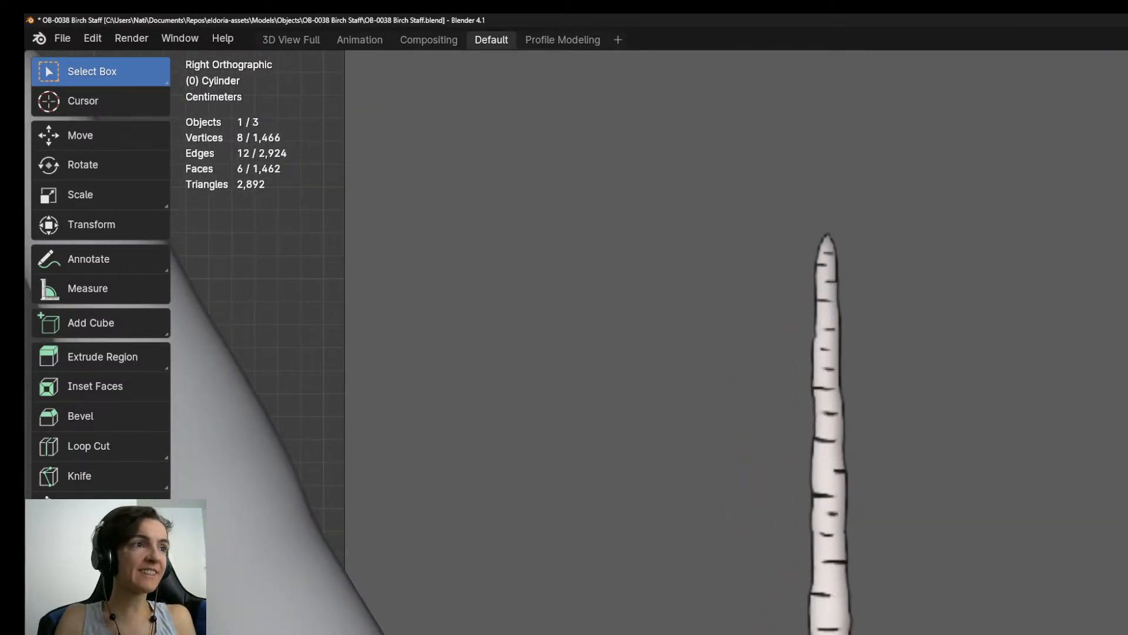
scroll(958, 628, down, 6)
scroll(958, 629, up, 2)
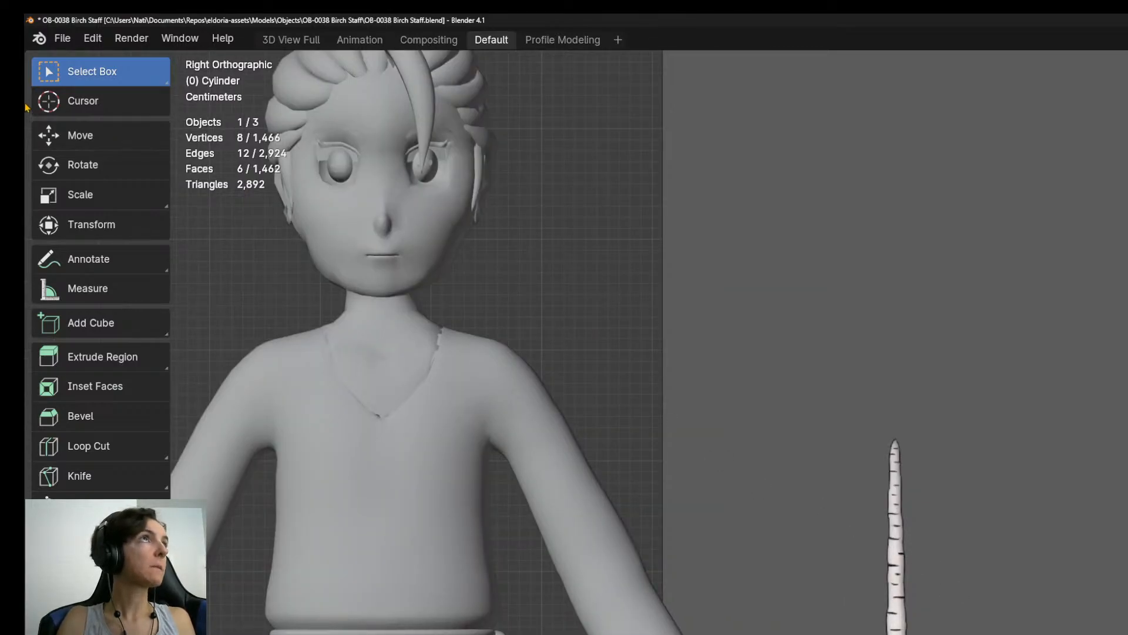
Open the keymap preferences and search the shortcuts for "sub".
click(63, 39)
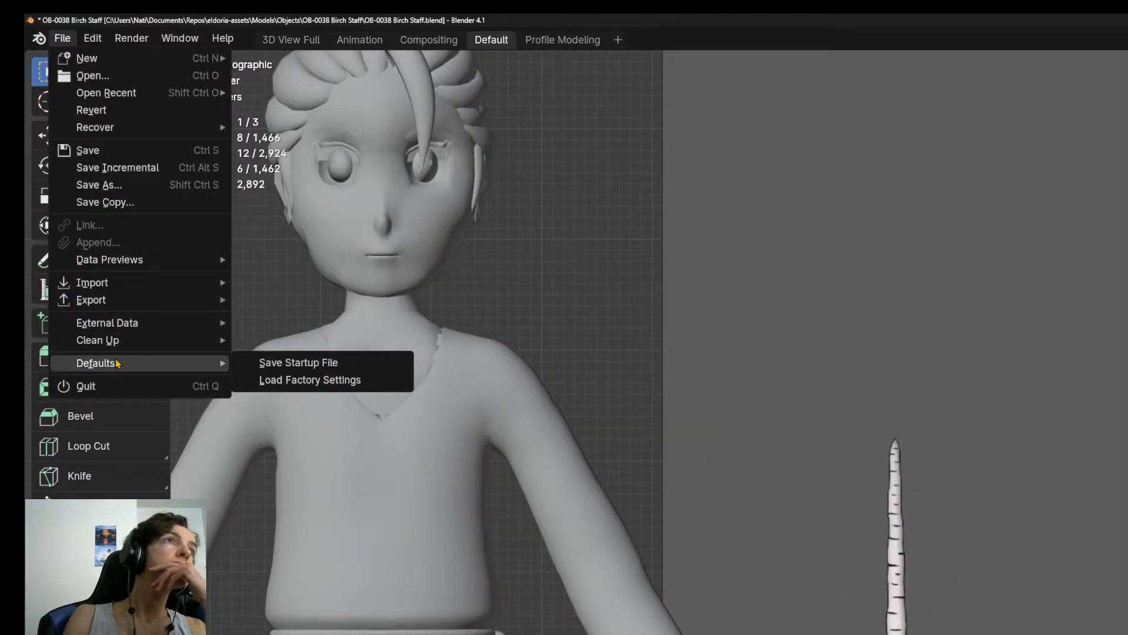
click(93, 40)
click(153, 259)
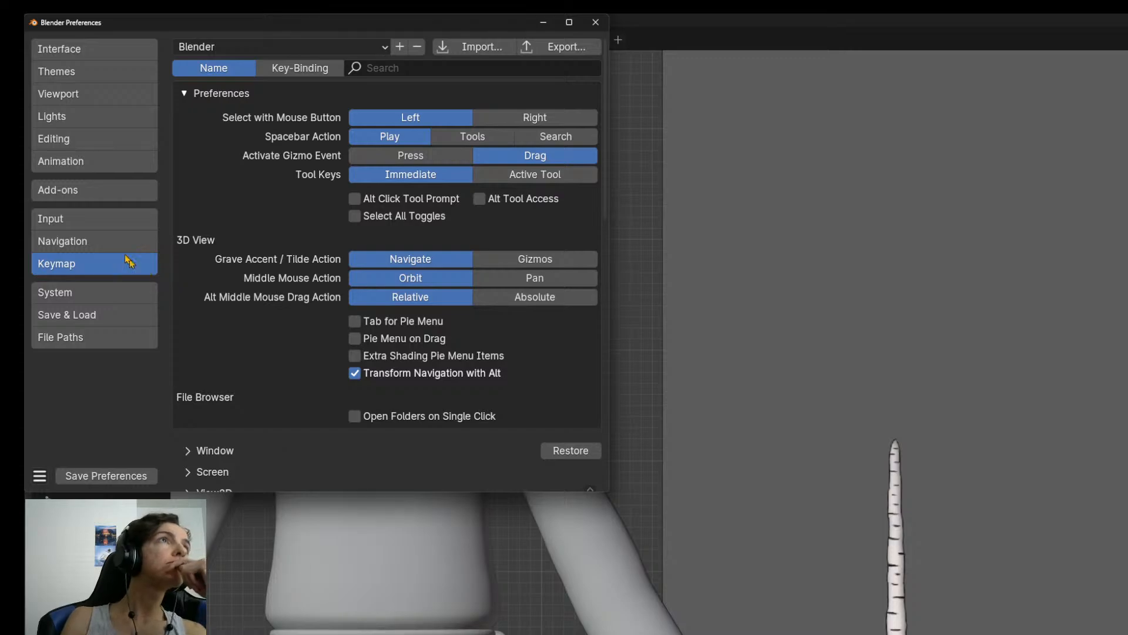
click(426, 67)
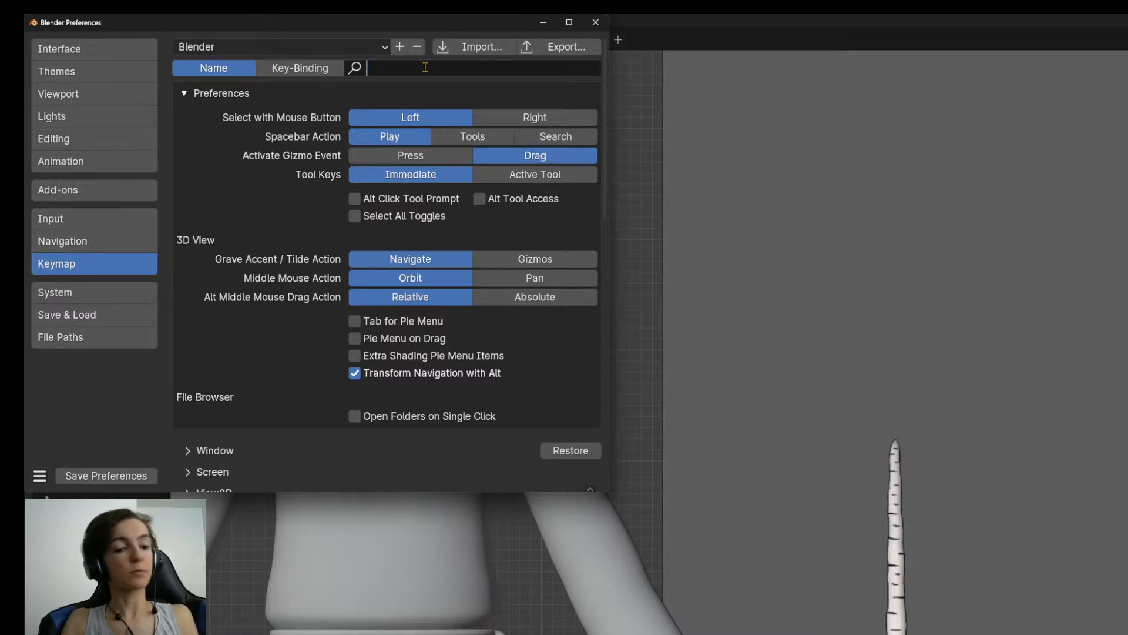
text(sub)
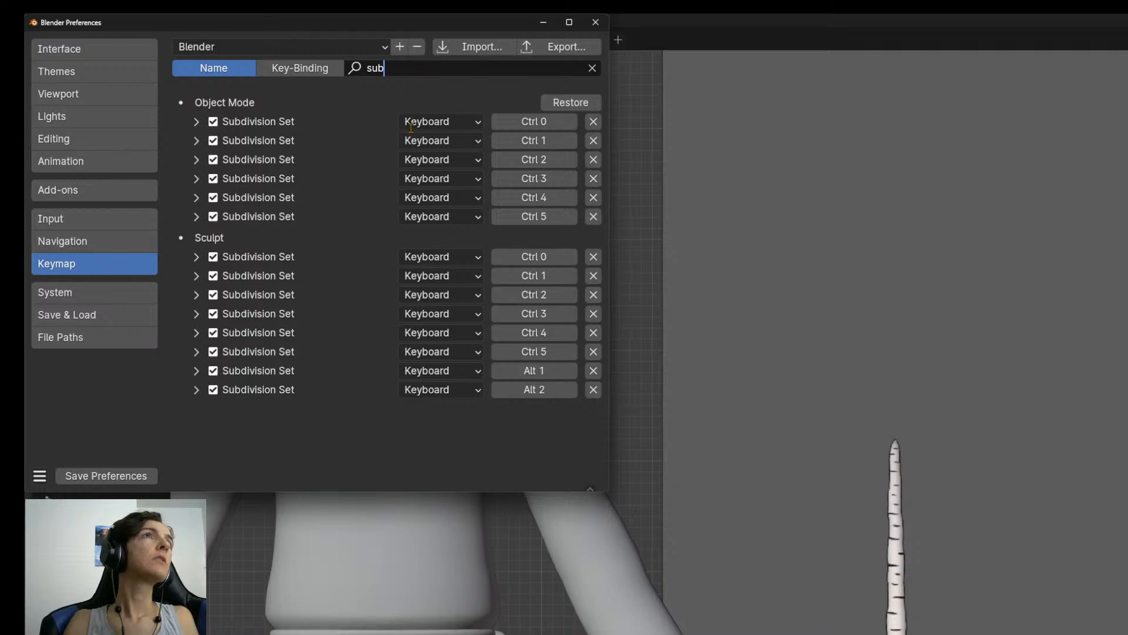
Check the details of the first Object Mode Subdivision Set shortcut and close the preferences.
click(196, 122)
click(197, 121)
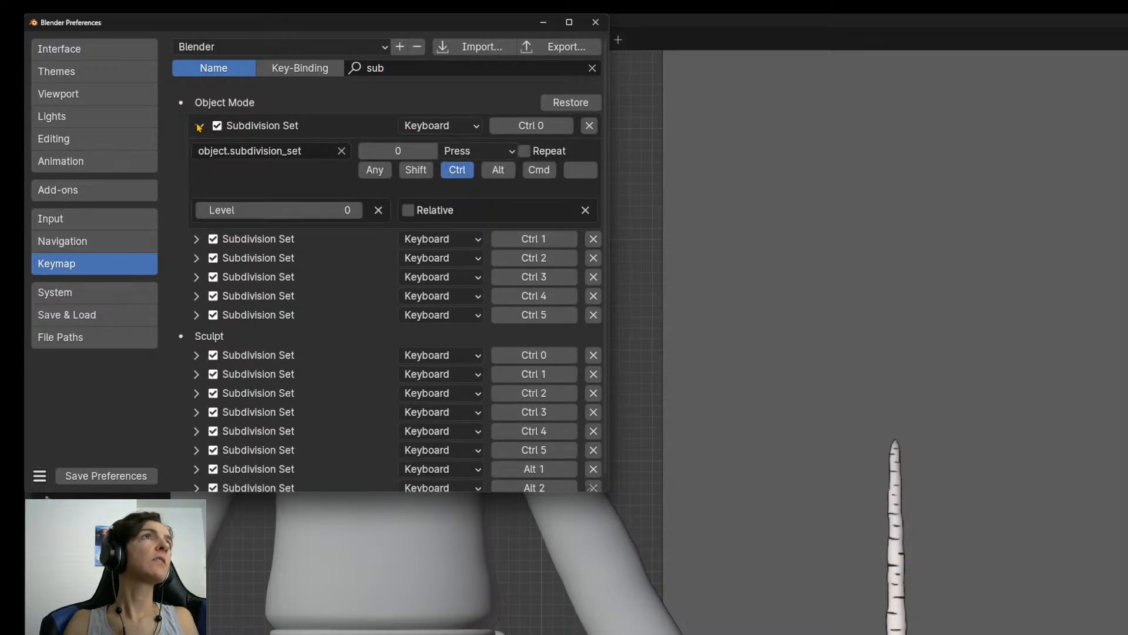
click(198, 126)
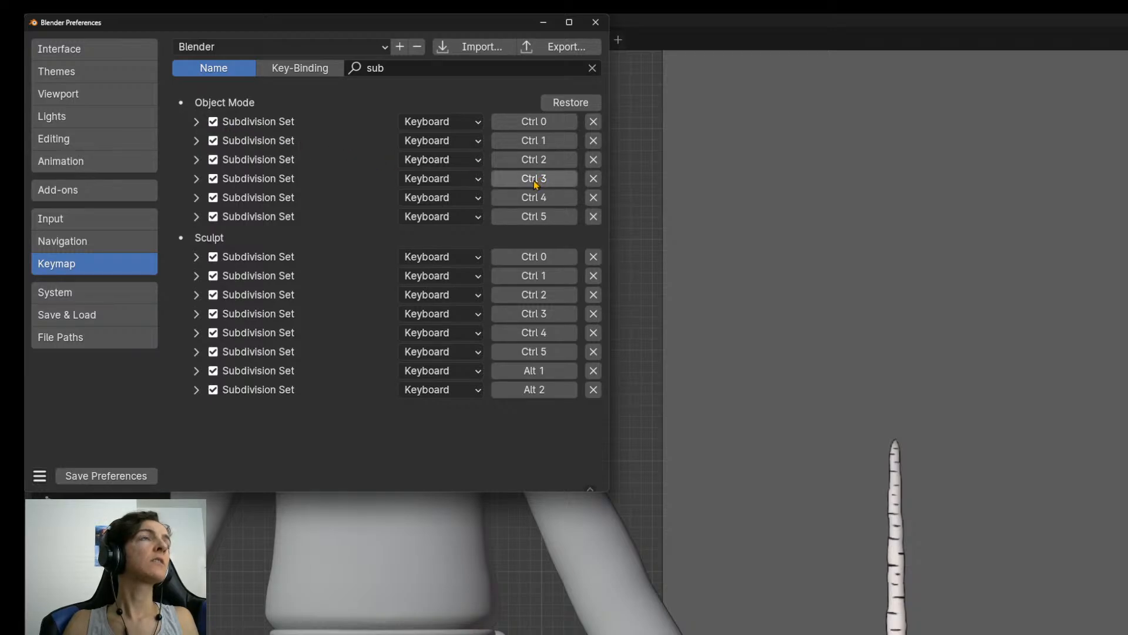
click(596, 24)
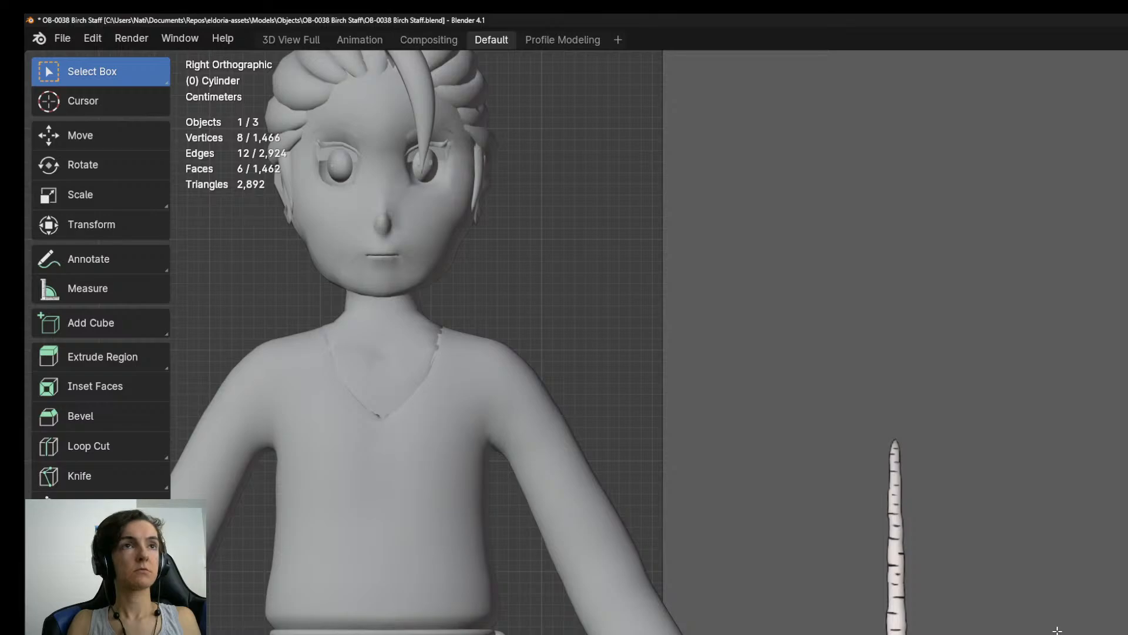
key(ctrl+z)
key(ctrl+shift+z)
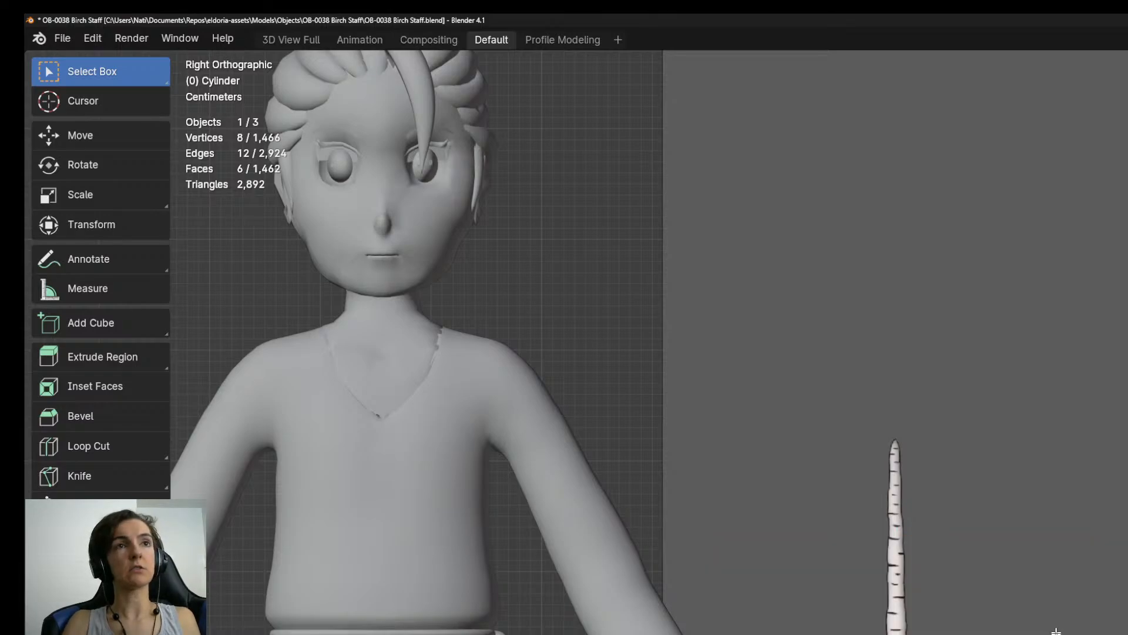
scroll(957, 629, up, 5)
shift+middle_drag(957, 629, 1032, 524)
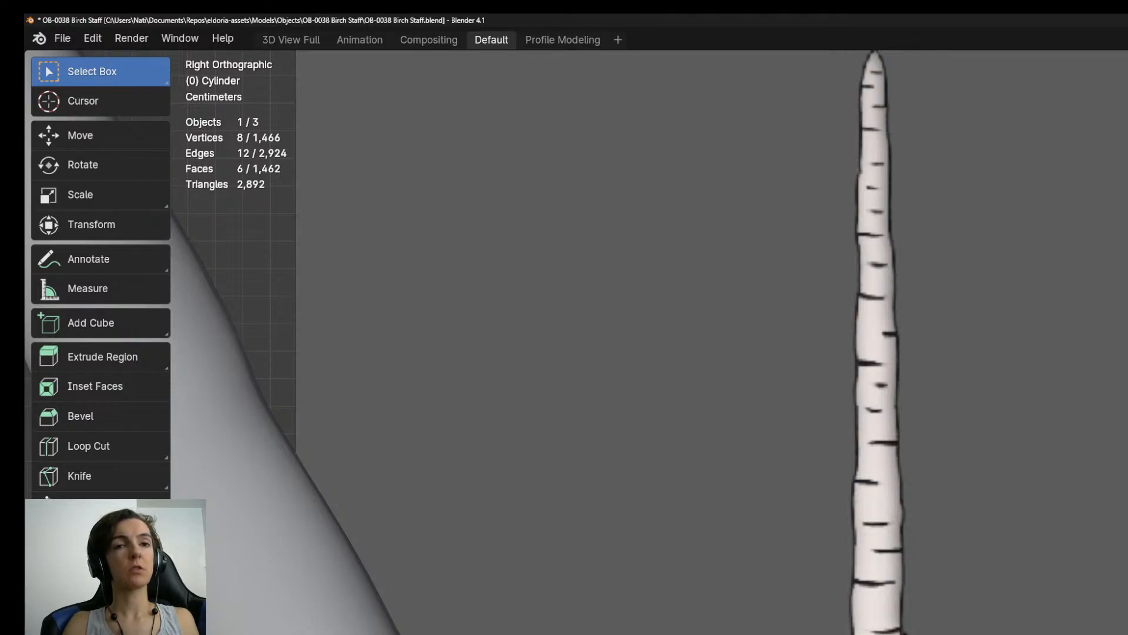
Consult the Youtube Livestreaming page in Brave and switch back to Blender.
key(alt+Tab)
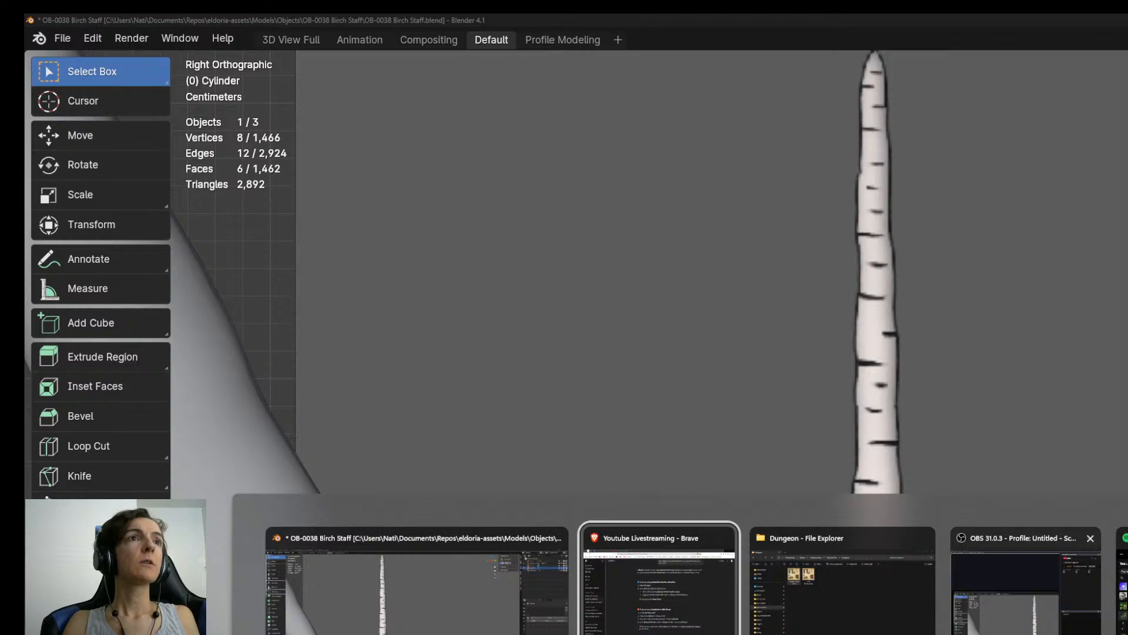
key(Escape)
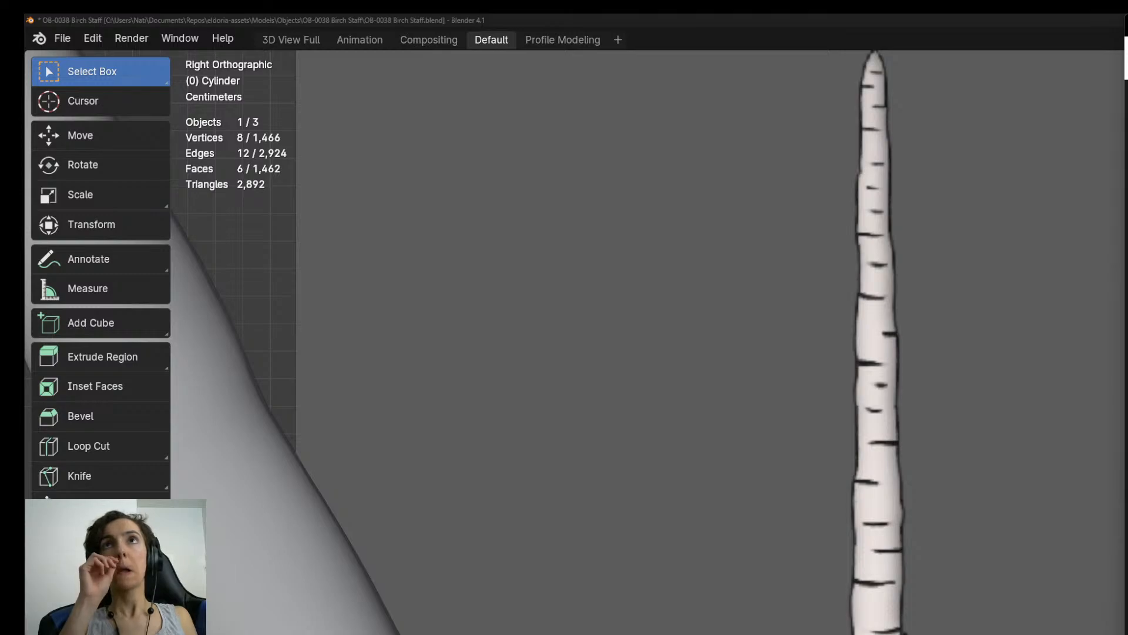
key(alt+Tab)
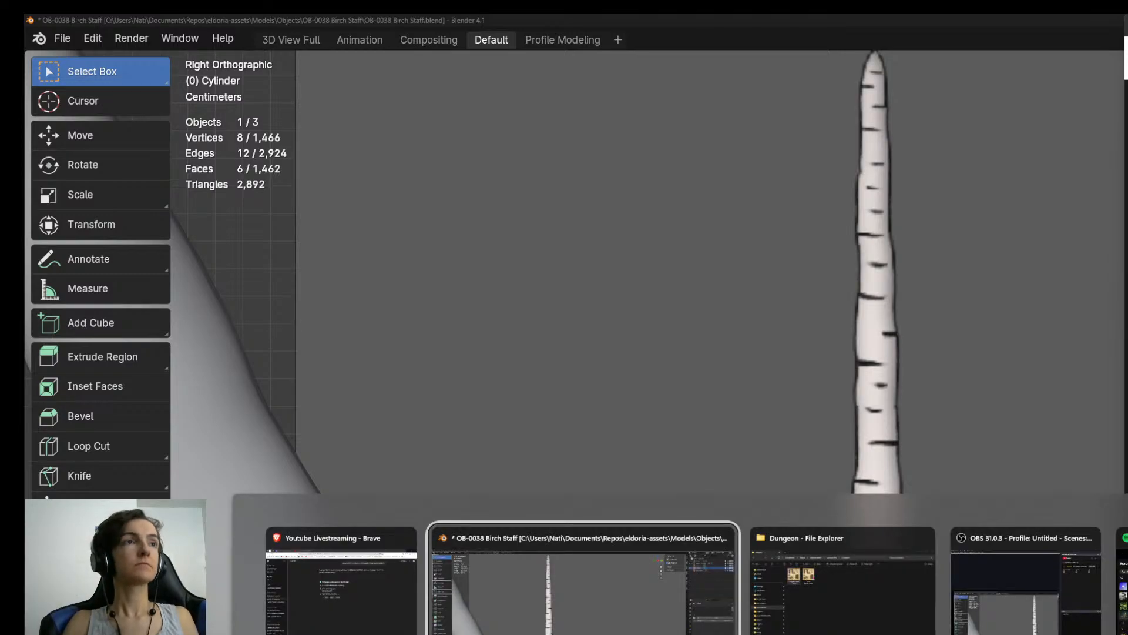
Reopen the keymap preferences, search the shortcuts for "mesh.sub" and clear the search.
click(62, 37)
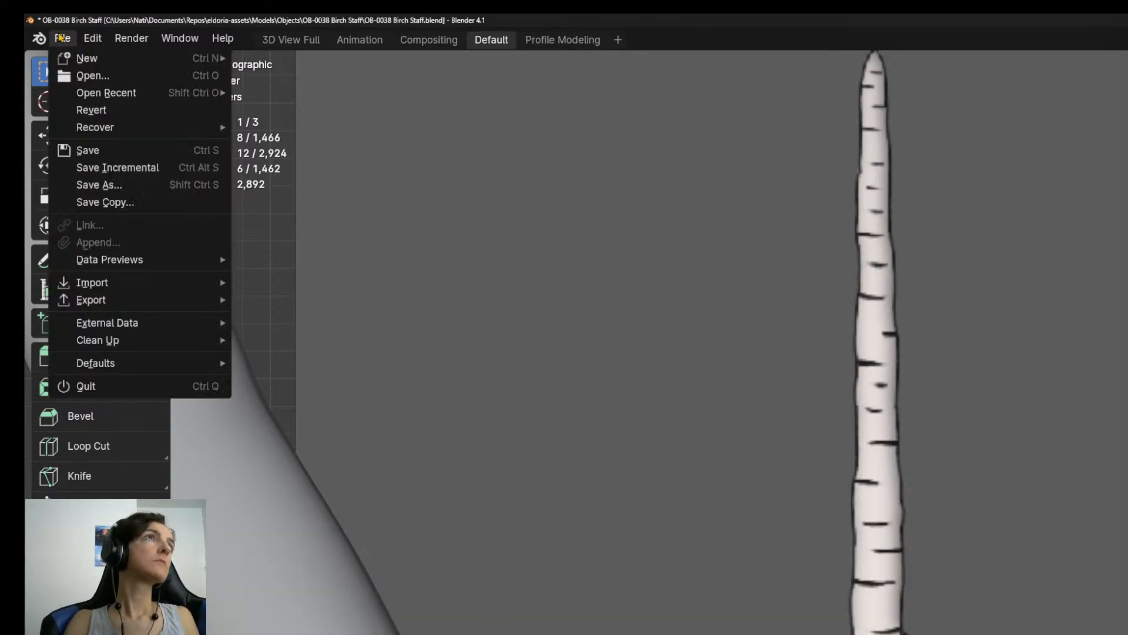
click(92, 38)
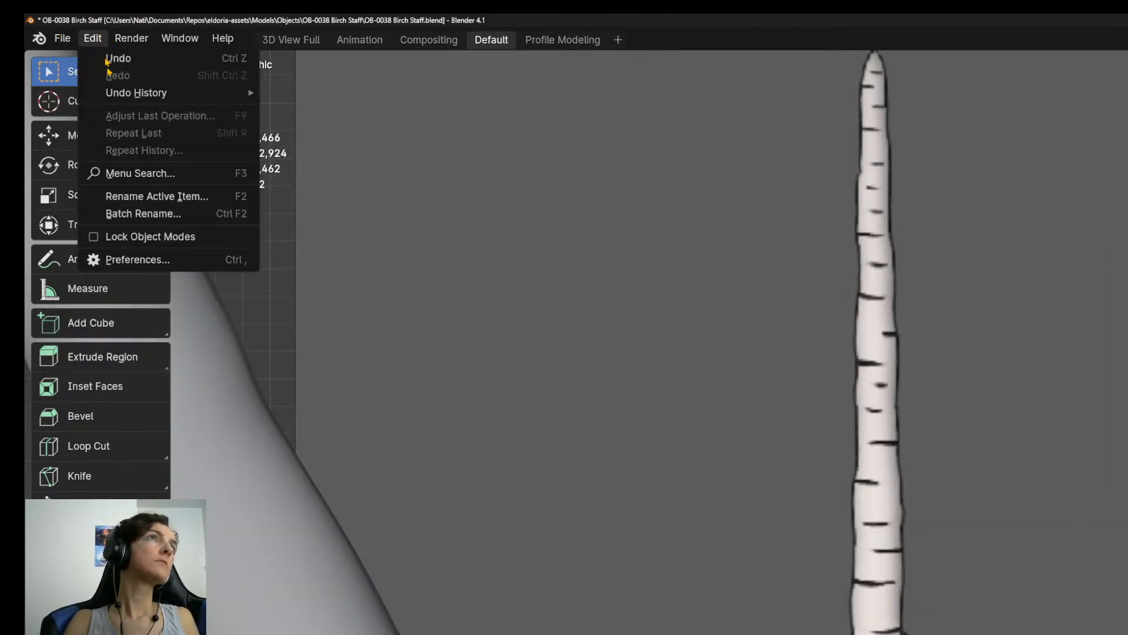
click(138, 260)
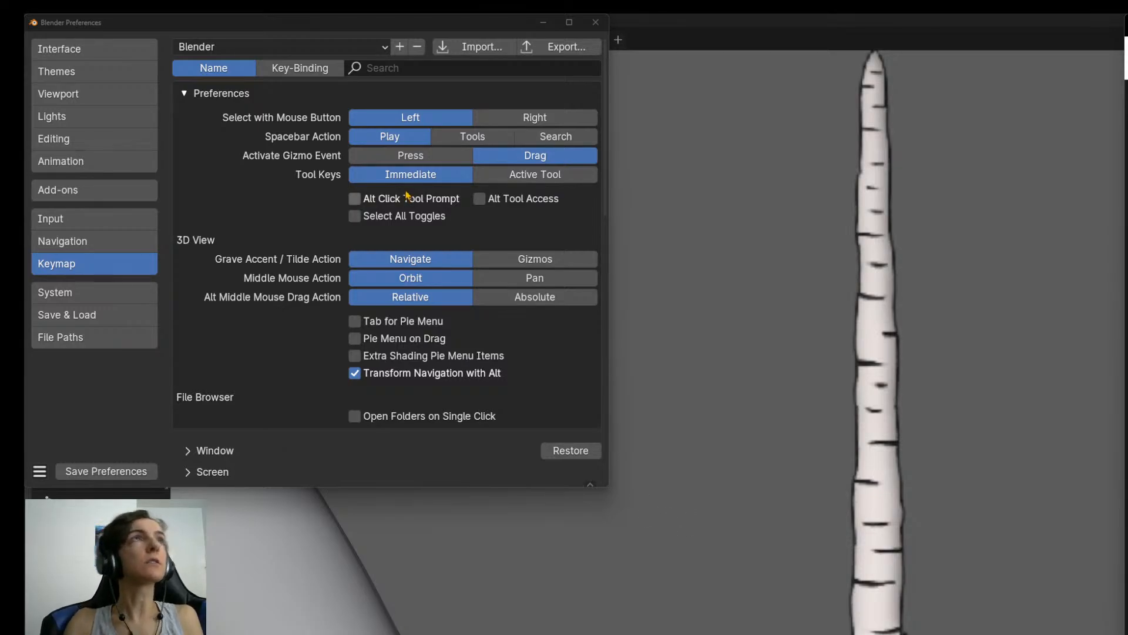
click(444, 70)
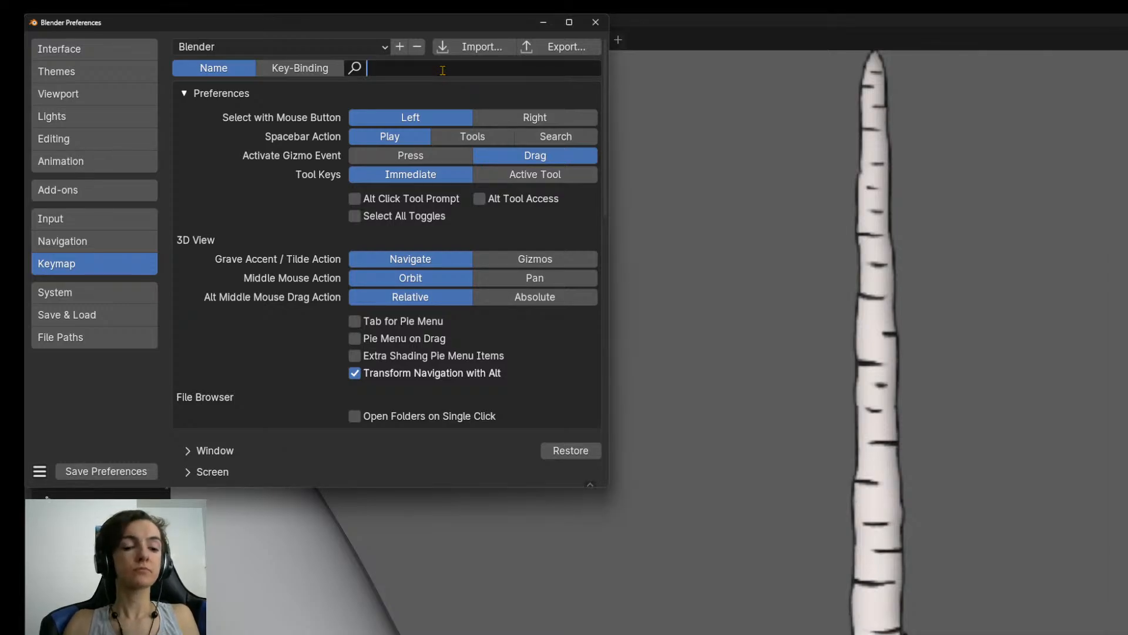
text(mesh.sub)
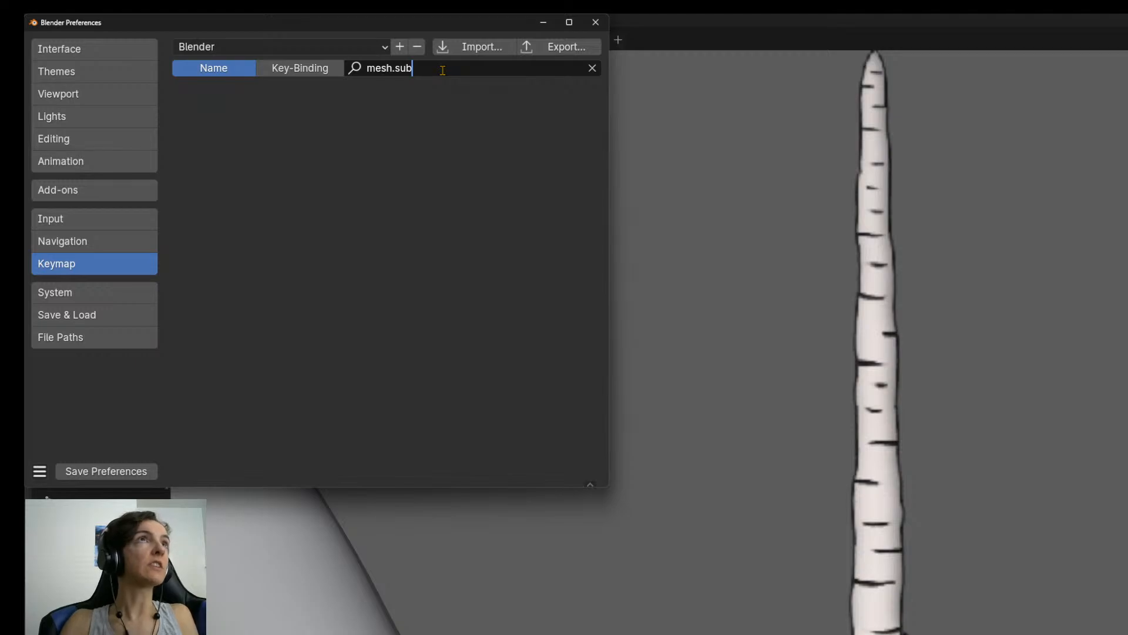
key(BackSpace)
key(BackSpace)
key(BackSpace)
key(BackSpace)
key(BackSpace)
key(BackSpace)
key(BackSpace)
key(BackSpace)
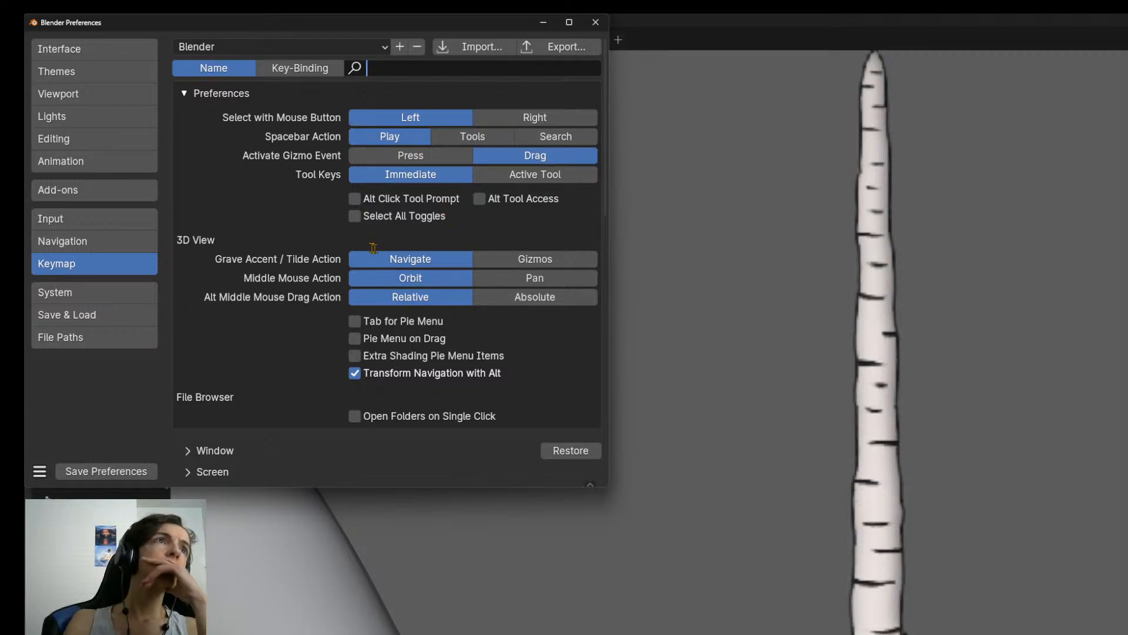
Look through the keymap's categories, from Window down to Mesh Filter Modal Map, for mesh-related shortcuts.
click(299, 73)
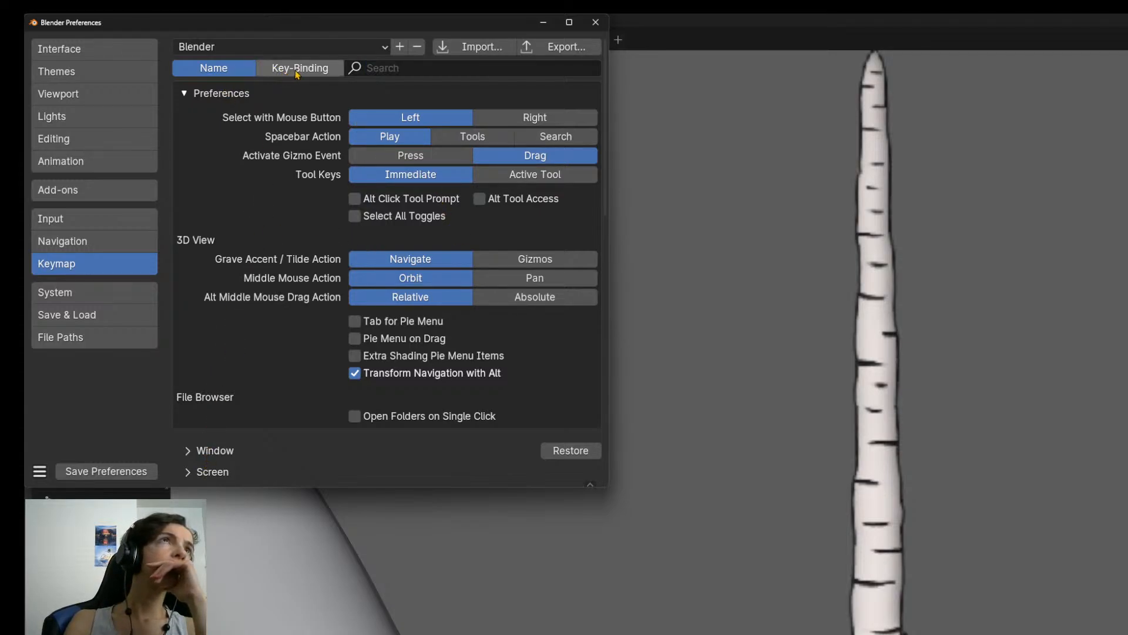
click(301, 76)
click(223, 73)
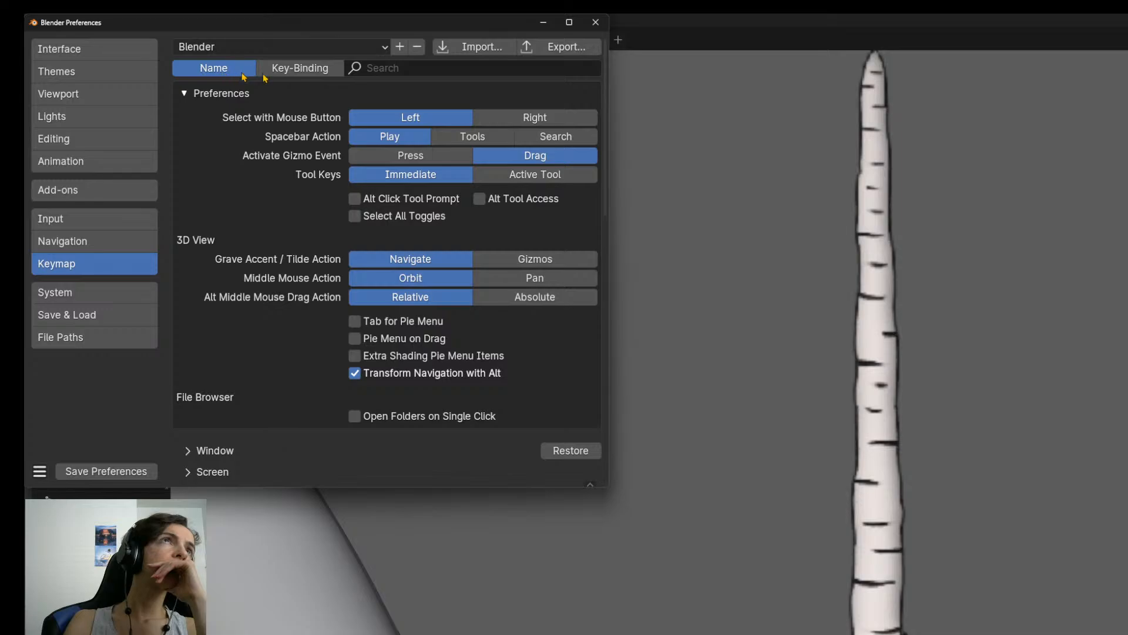
scroll(345, 361, down, 8)
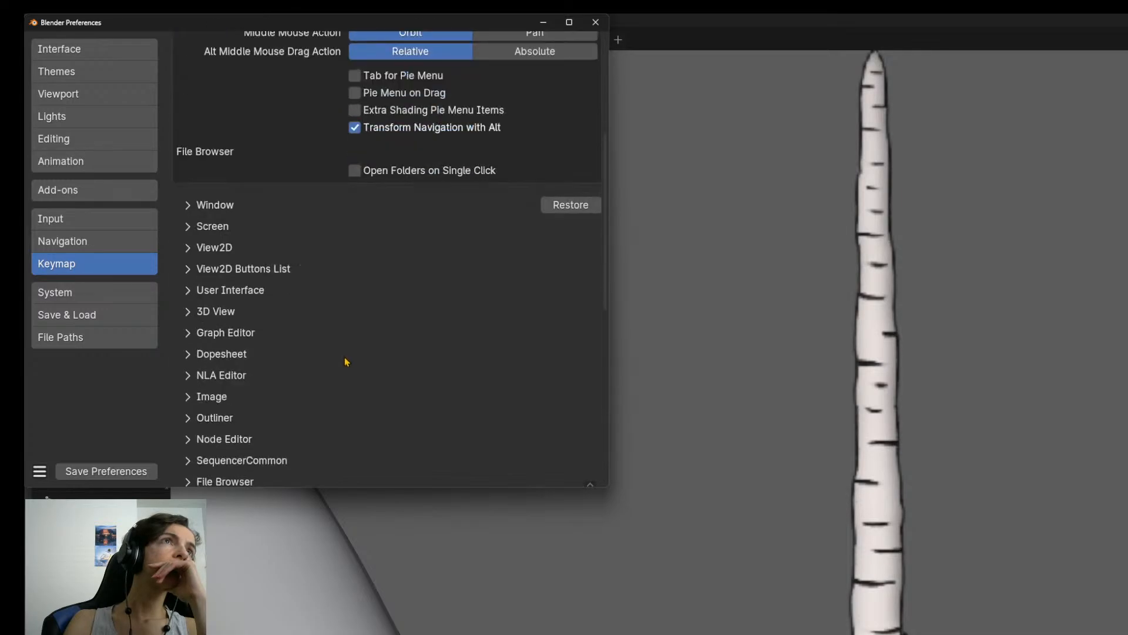
scroll(345, 361, down, 5)
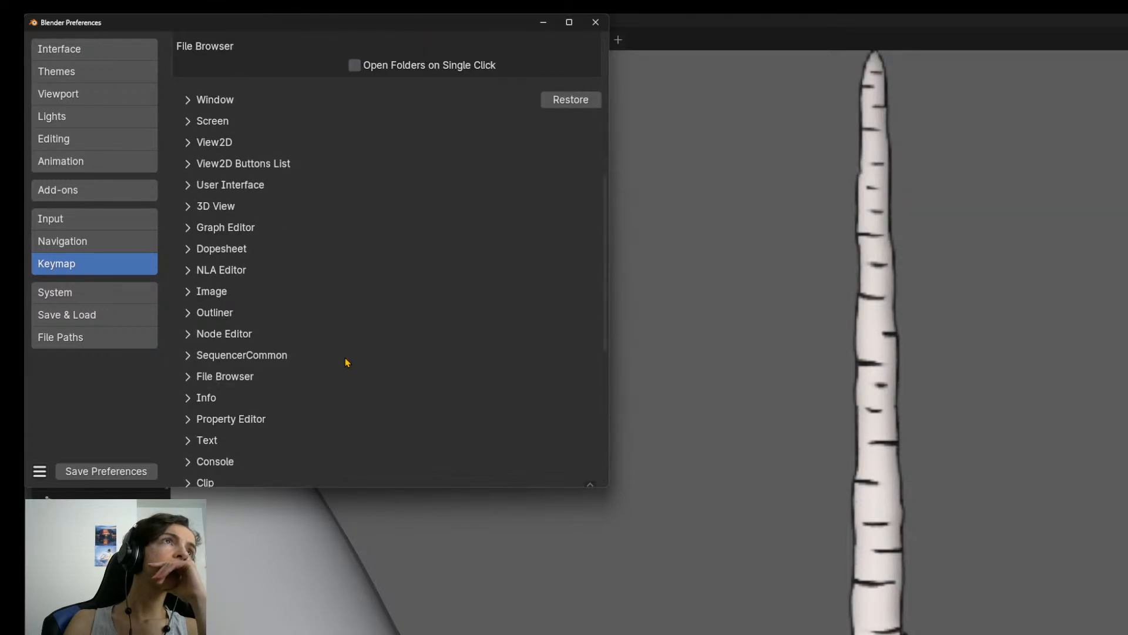
scroll(346, 360, down, 14)
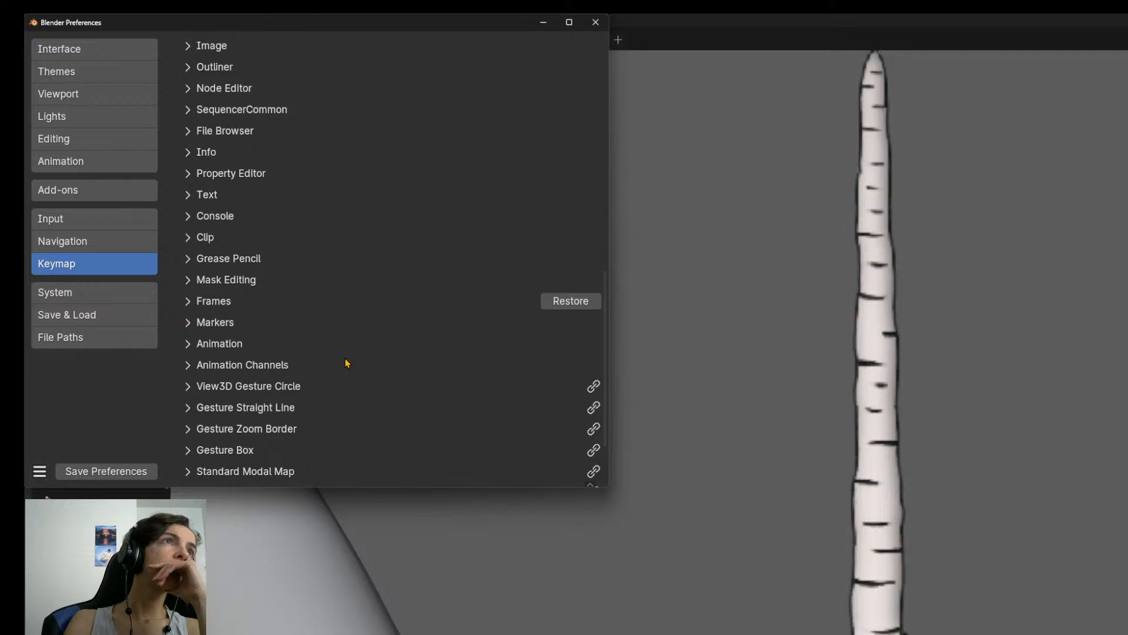
scroll(344, 357, down, 1)
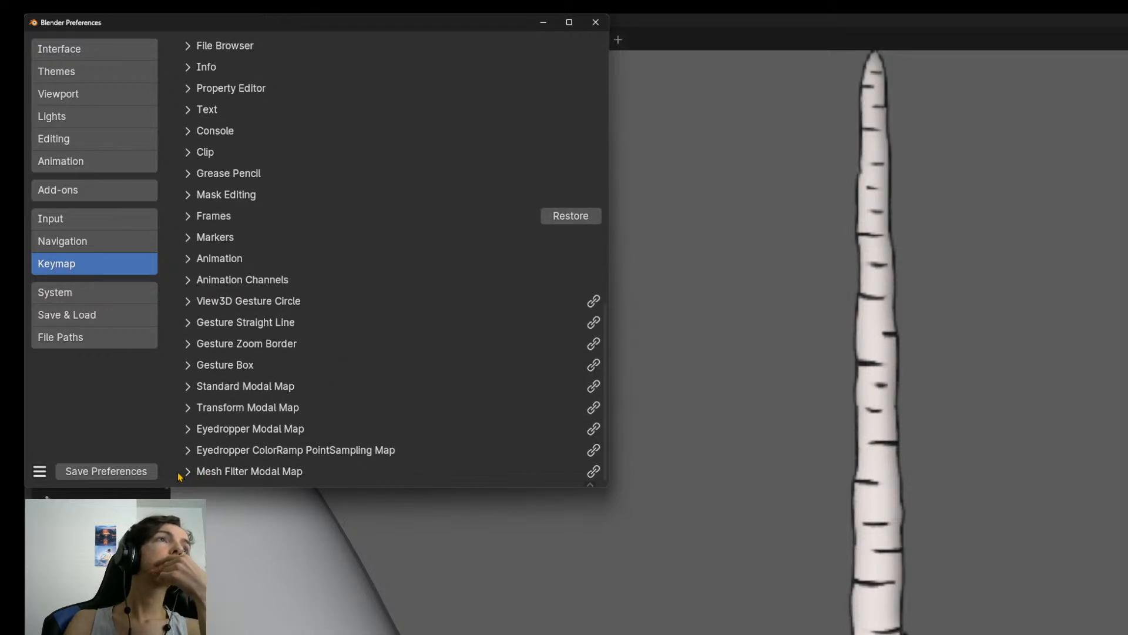
scroll(303, 438, up, 17)
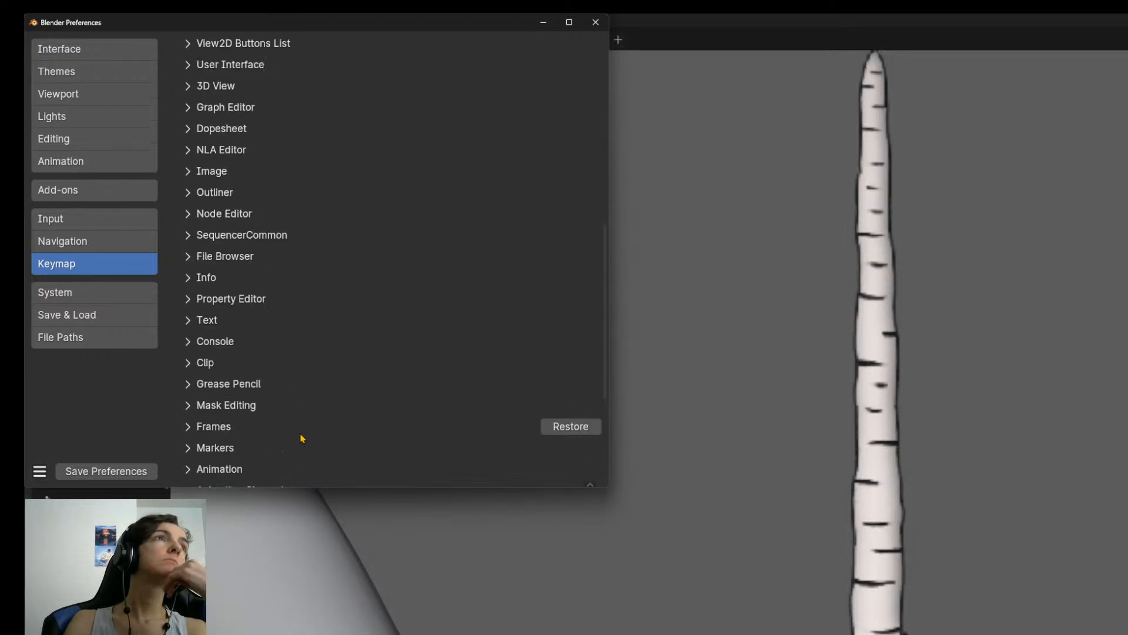
scroll(303, 439, up, 15)
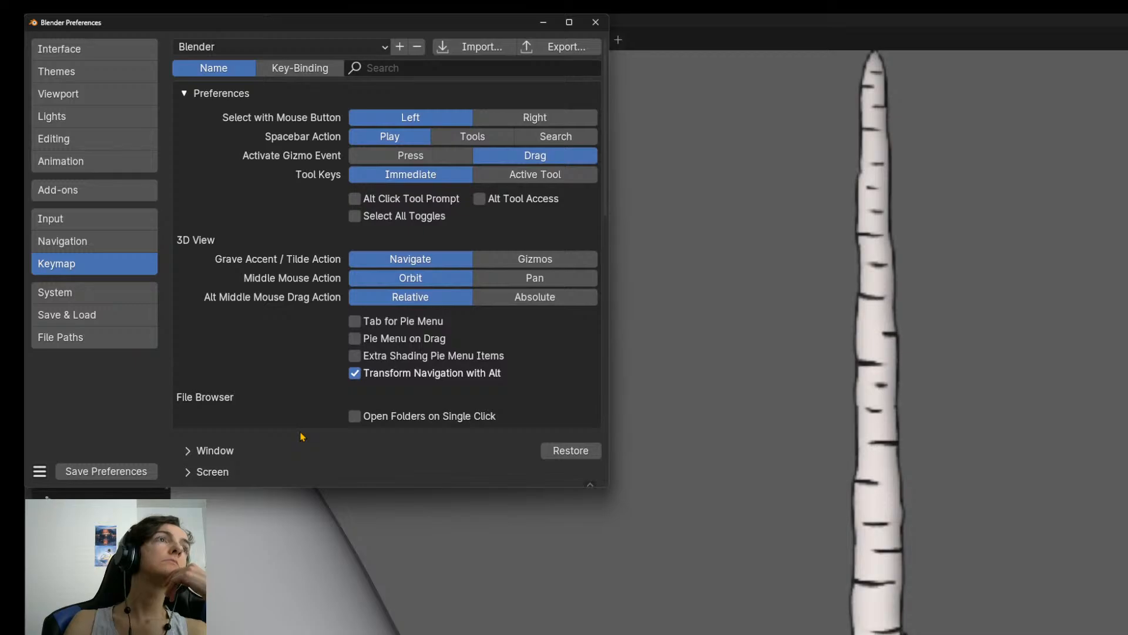
Search the keymap for "mesh", trying the key-binding filter before filtering by name.
click(310, 71)
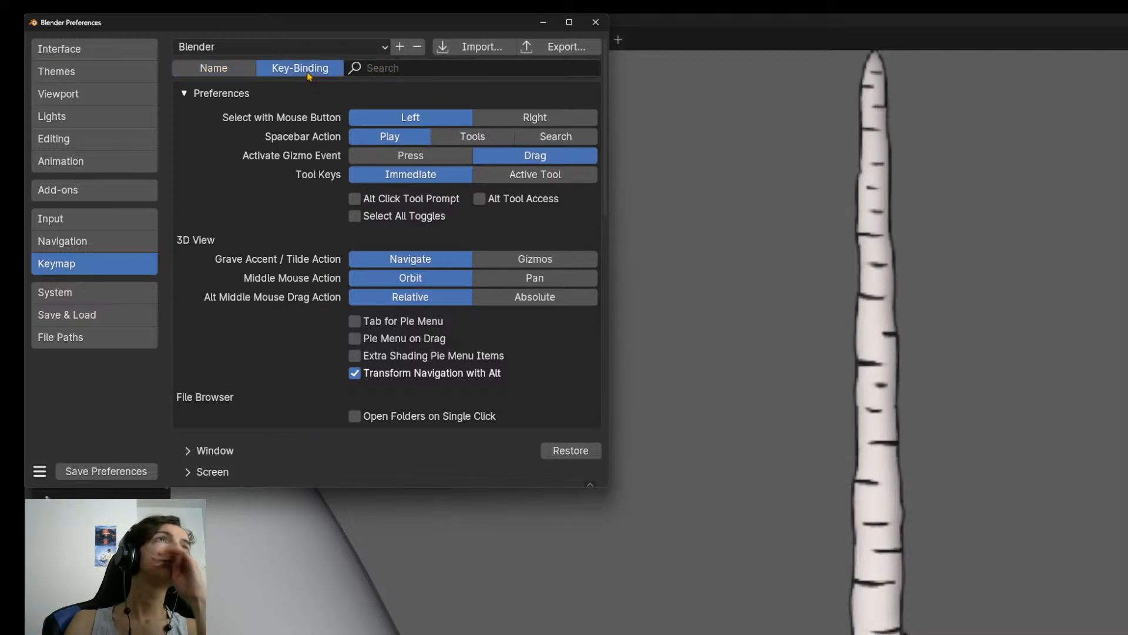
key(alt+Tab)
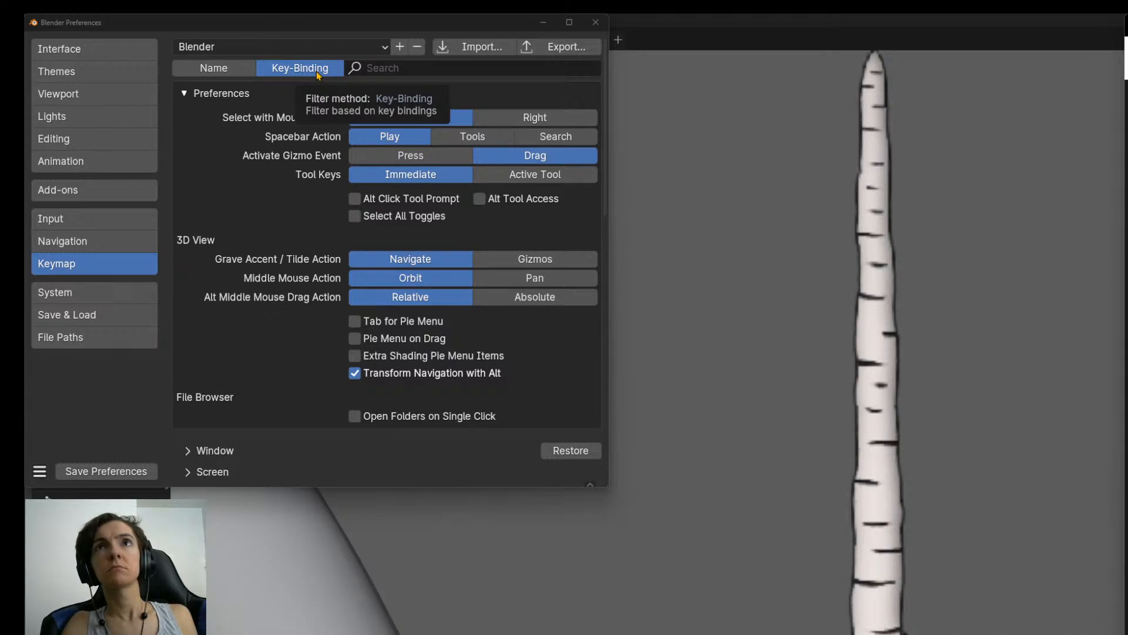
click(397, 66)
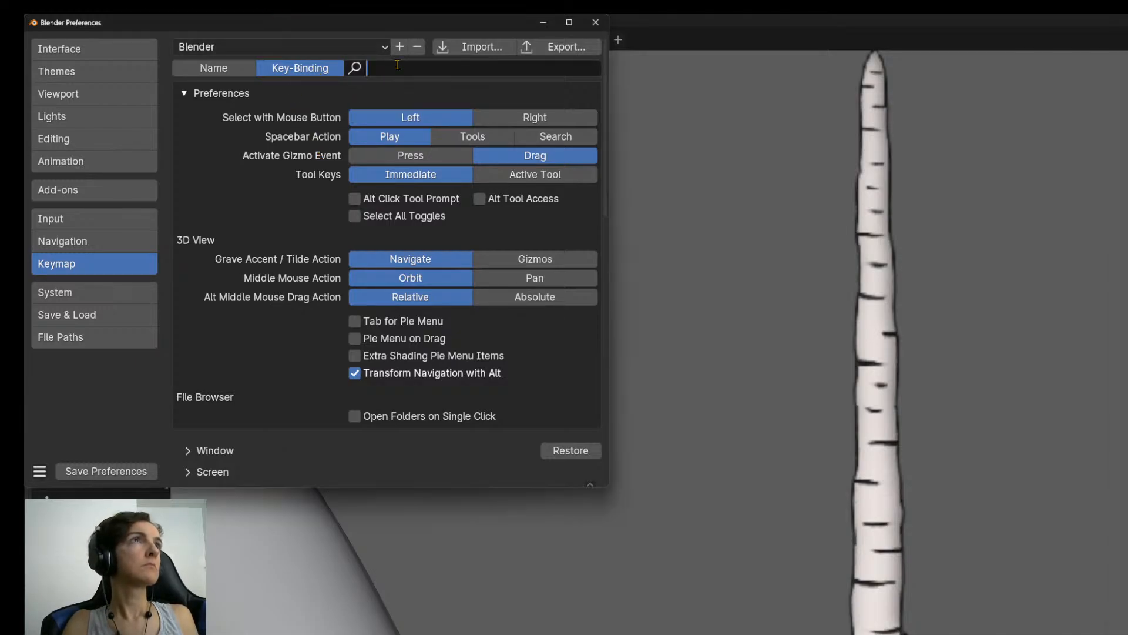
text(mesh)
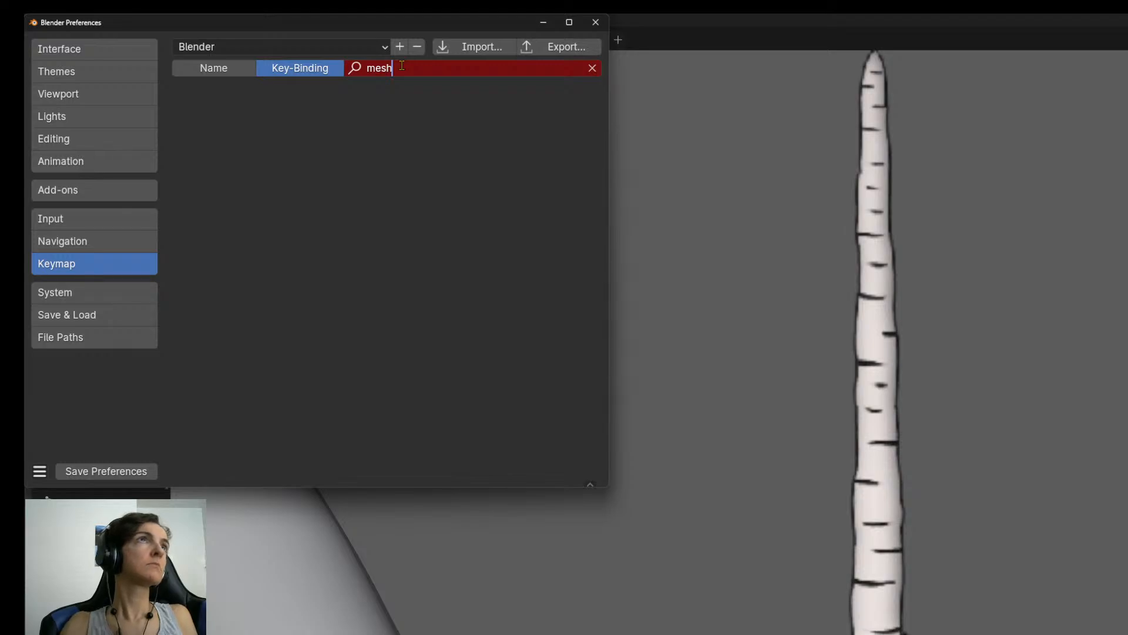
click(221, 71)
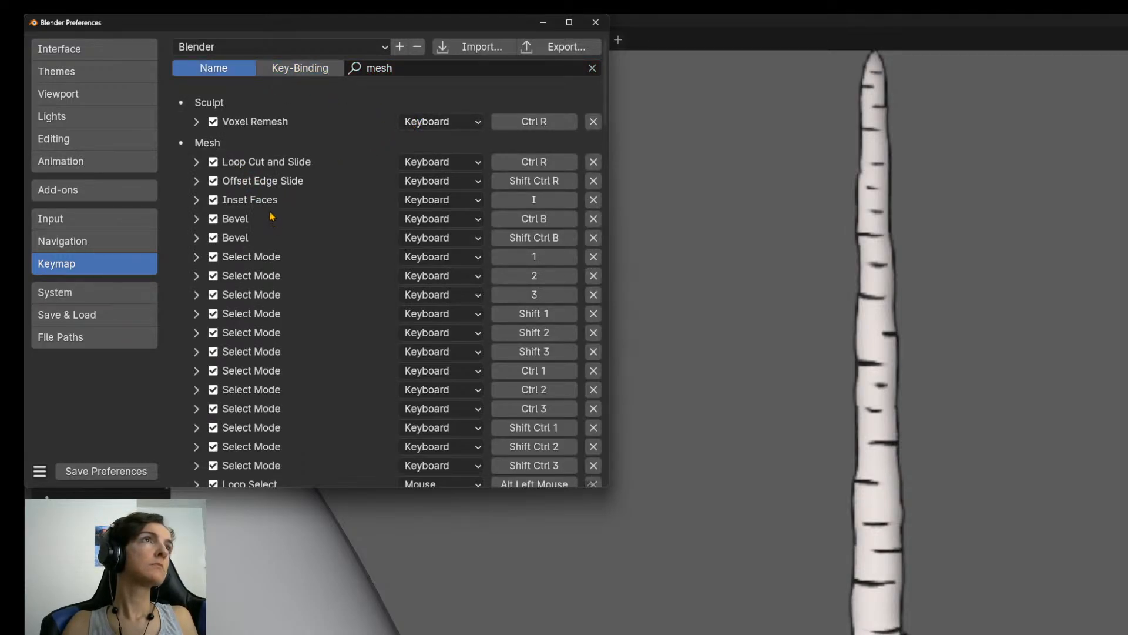
Look through the mesh shortcuts in the filtered keymap and expand the Mesh menu entry.
scroll(272, 217, down, 20)
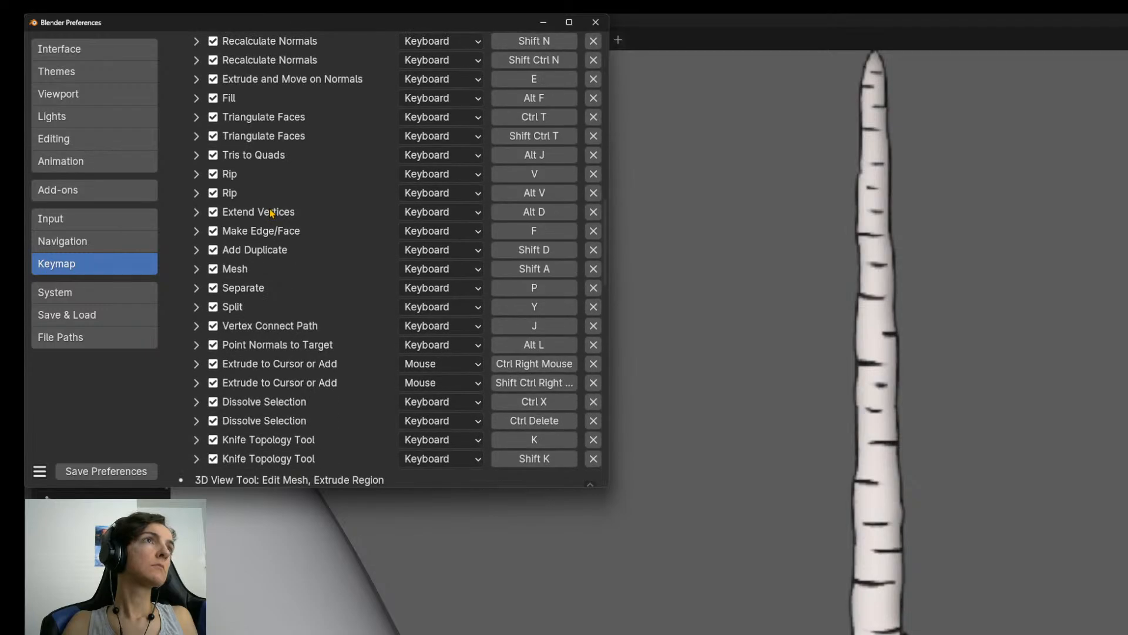
scroll(272, 214, down, 6)
scroll(225, 359, up, 7)
click(196, 271)
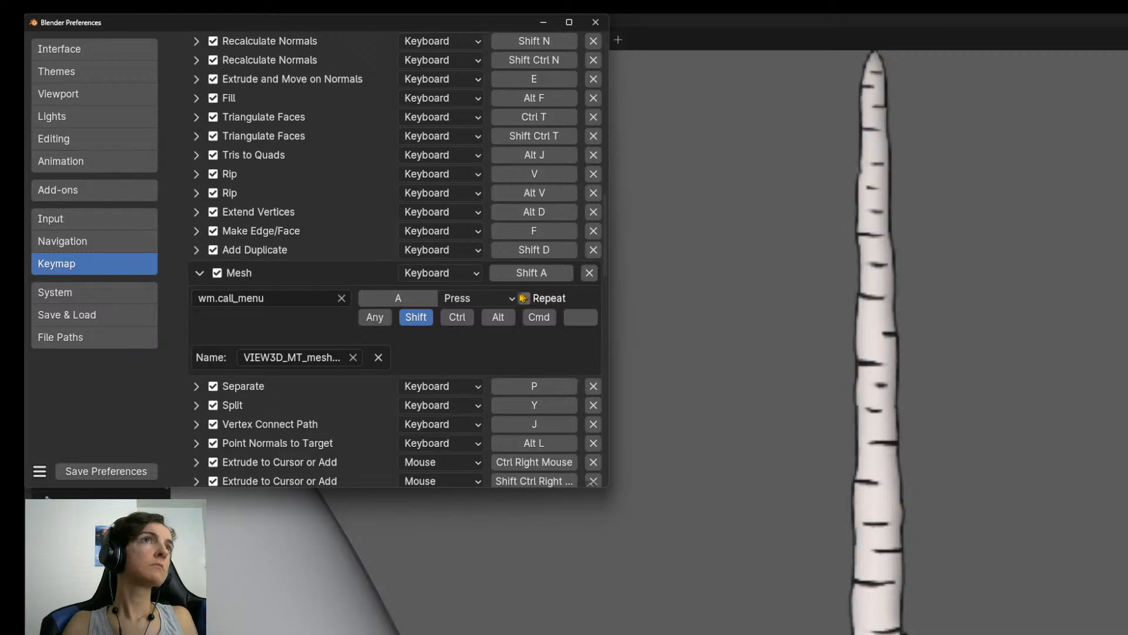
scroll(303, 336, up, 15)
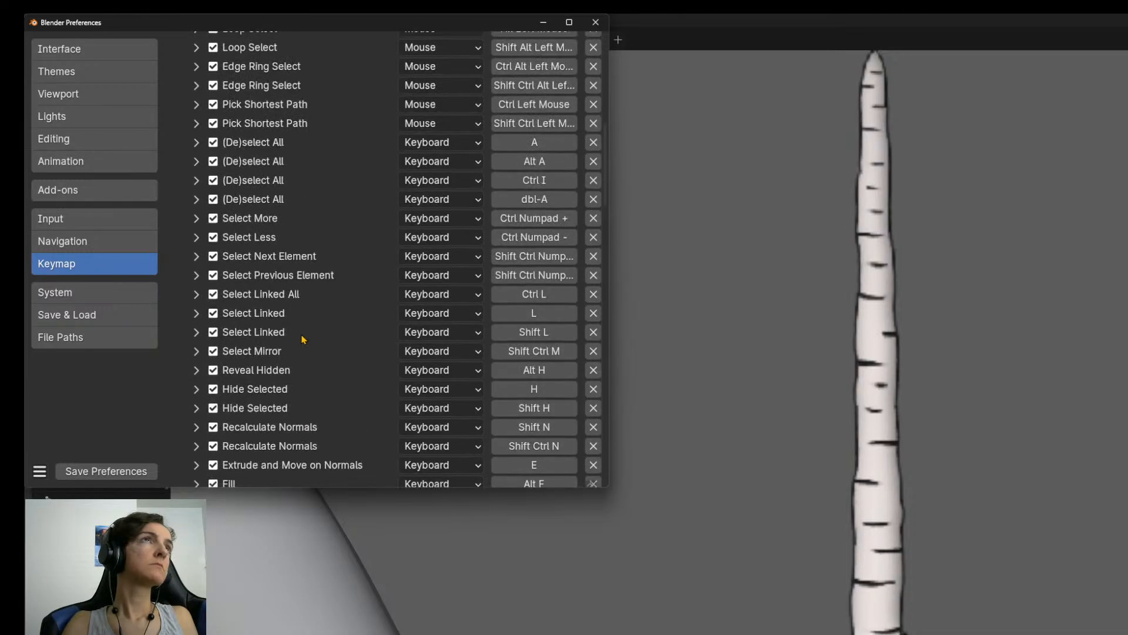
scroll(303, 336, up, 5)
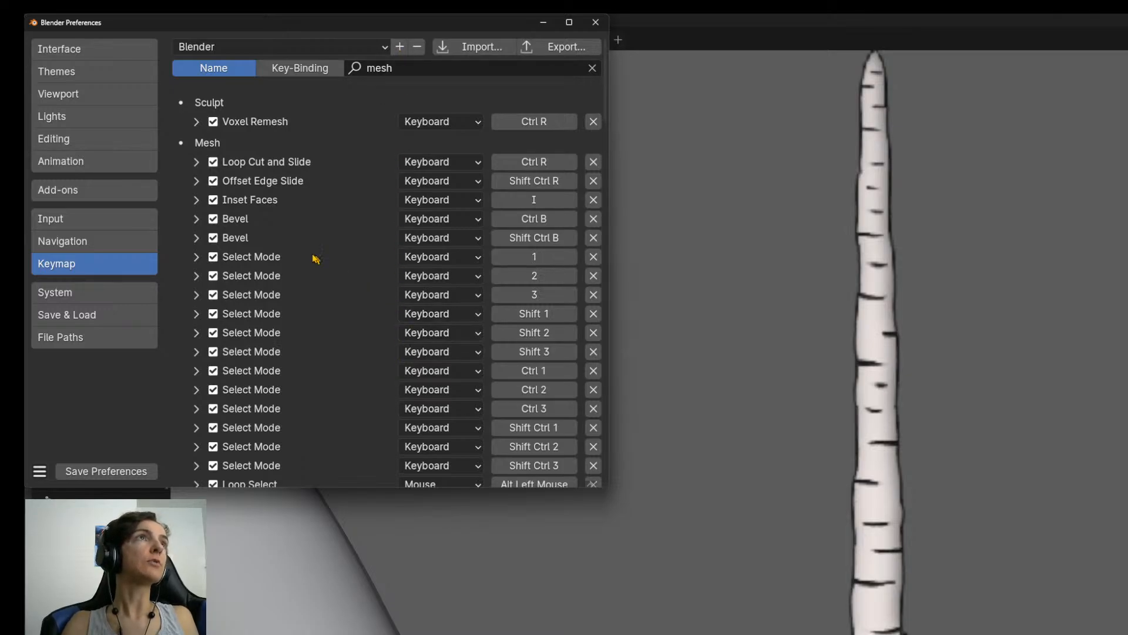
Examine the Mesh menu entry's key assignment and check which keymap presets are available.
scroll(303, 217, down, 5)
scroll(303, 216, down, 15)
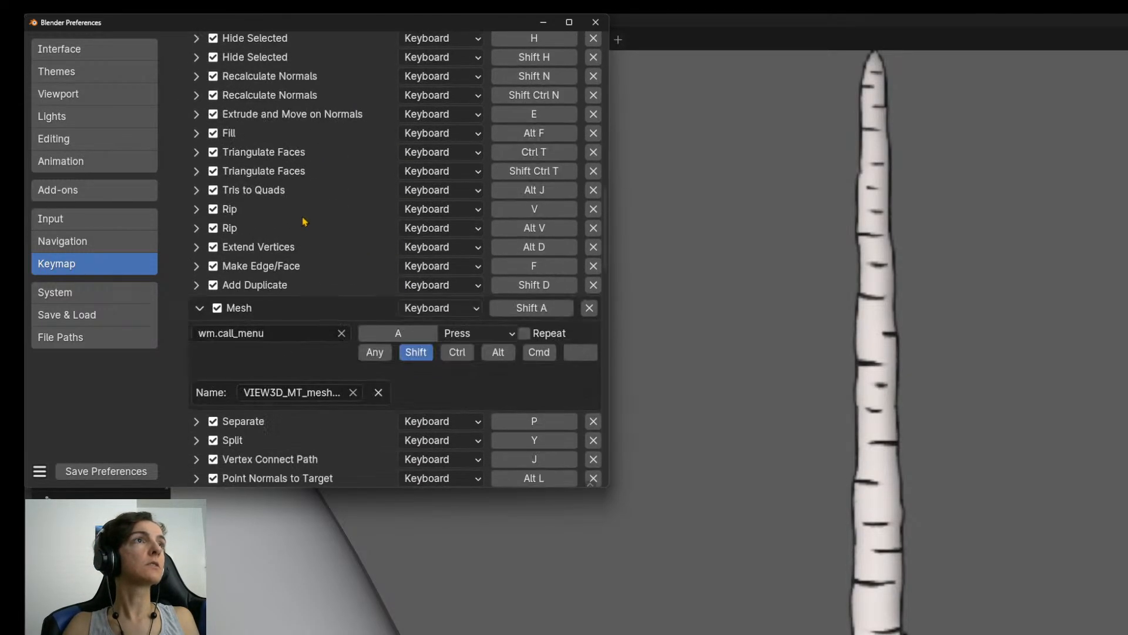
scroll(303, 217, up, 3)
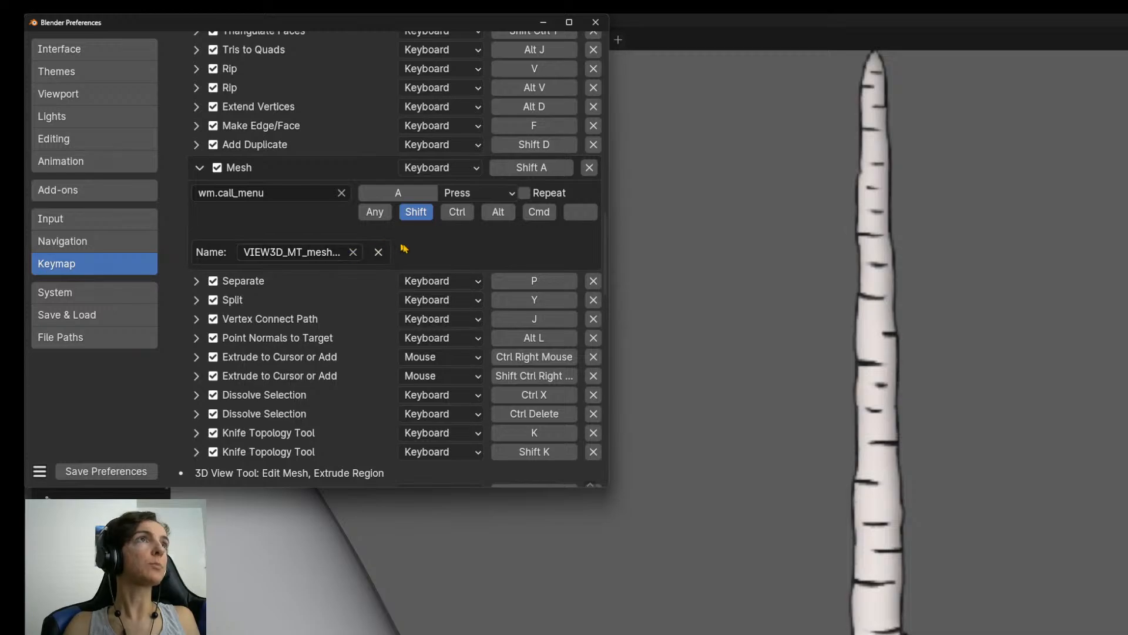
scroll(487, 282, up, 6)
scroll(468, 264, up, 12)
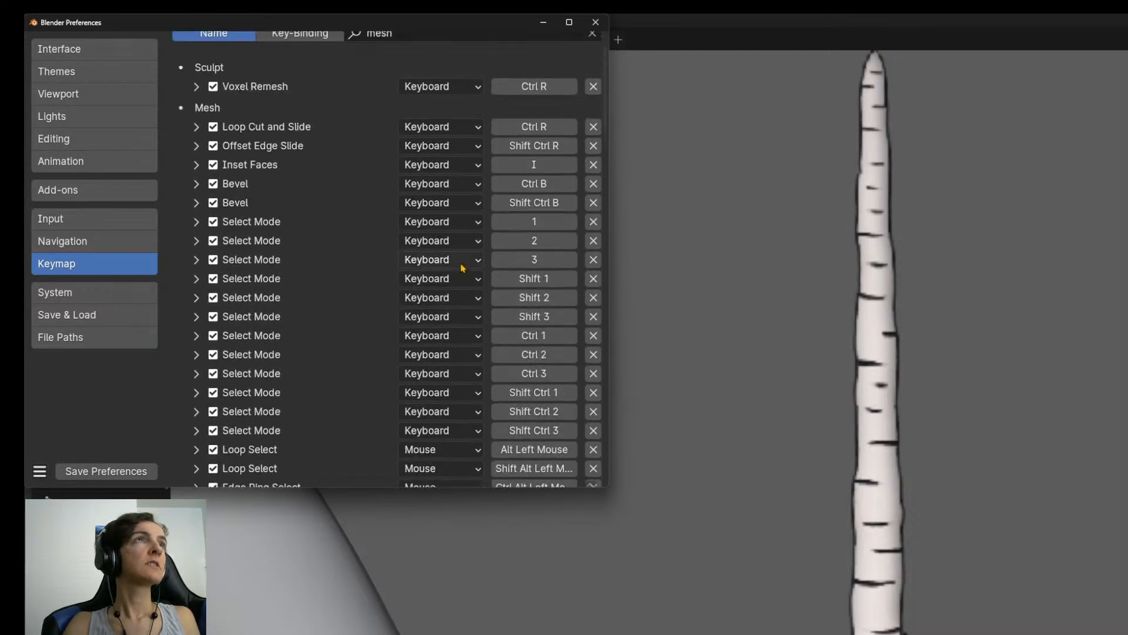
click(380, 51)
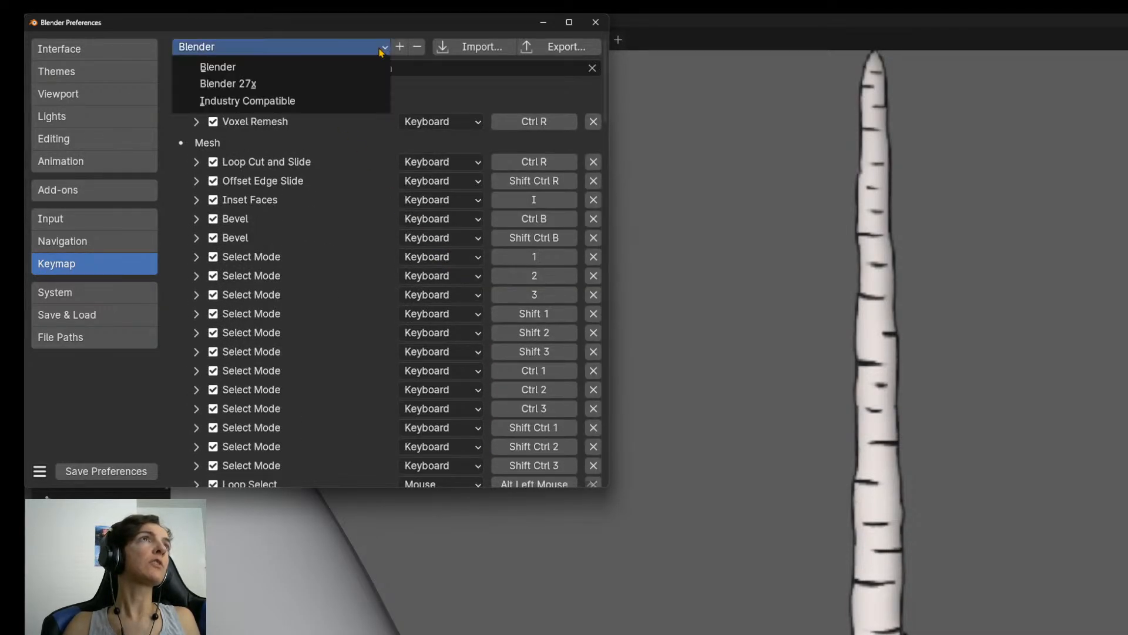
click(380, 52)
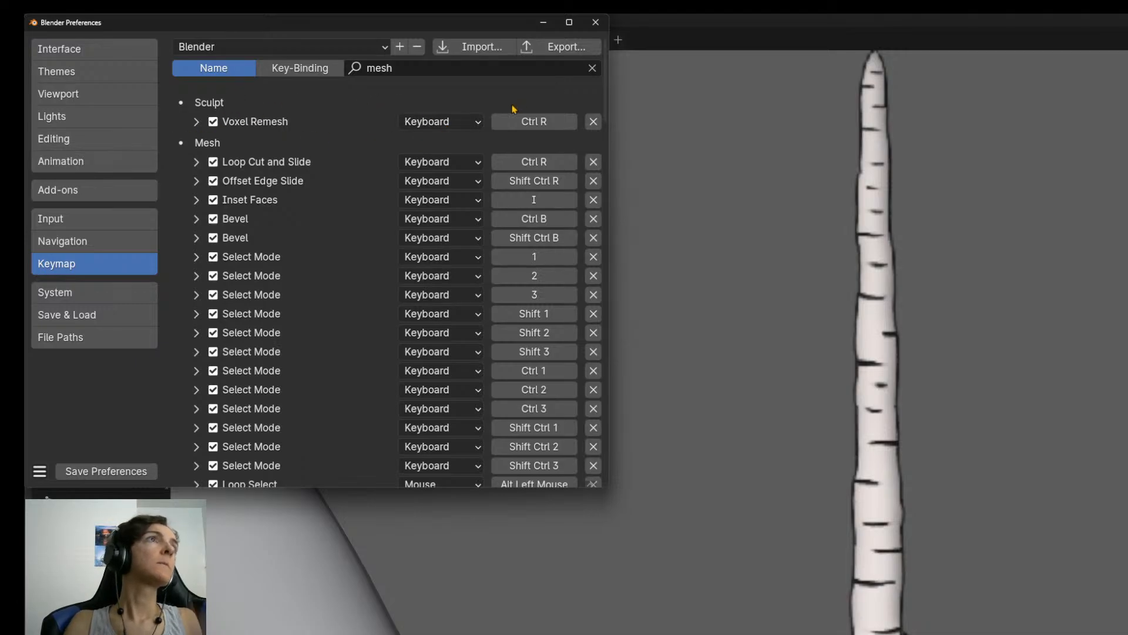
Look through the whole filtered list, from the Mesh section to the Spin Duplicates tool, for a subdivide shortcut.
scroll(407, 382, down, 10)
scroll(407, 375, down, 18)
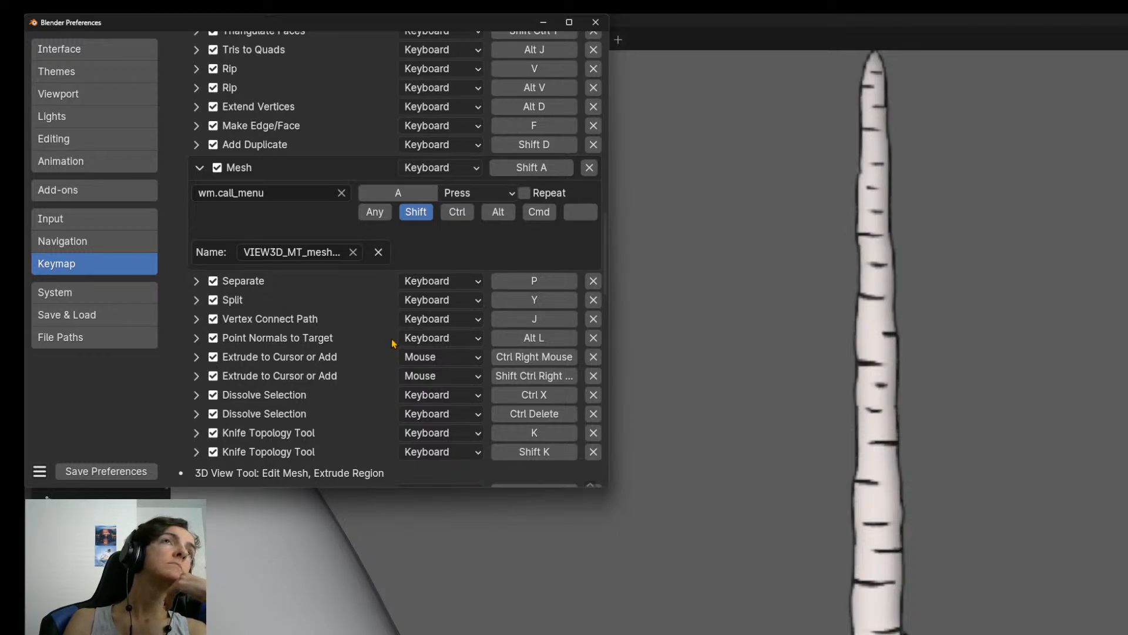
scroll(393, 343, down, 20)
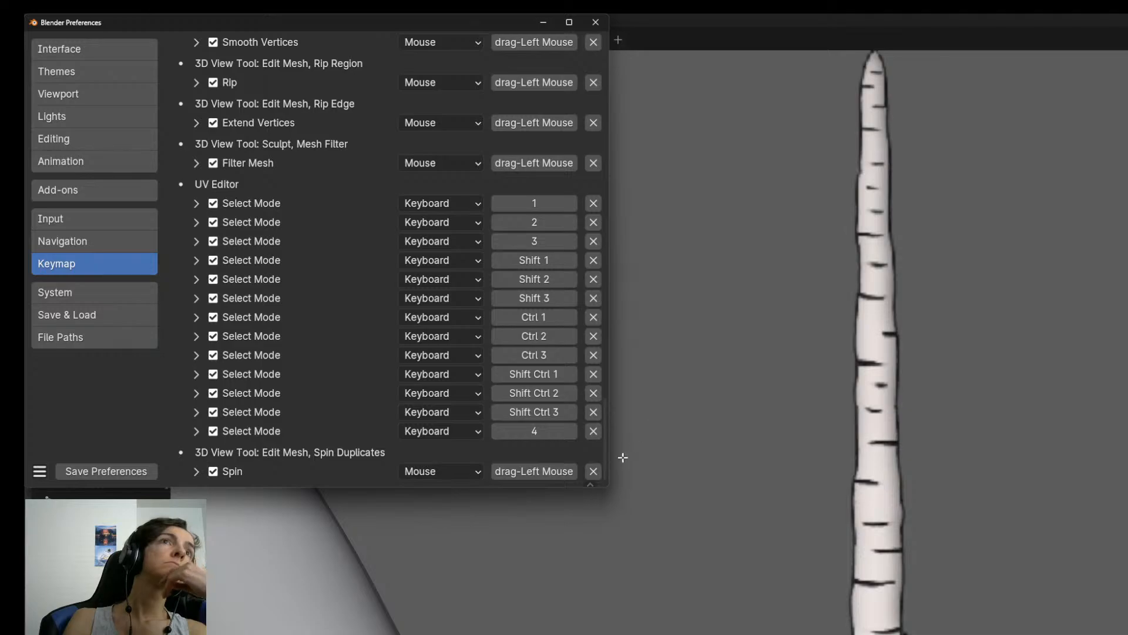
drag(608, 459, 620, 111)
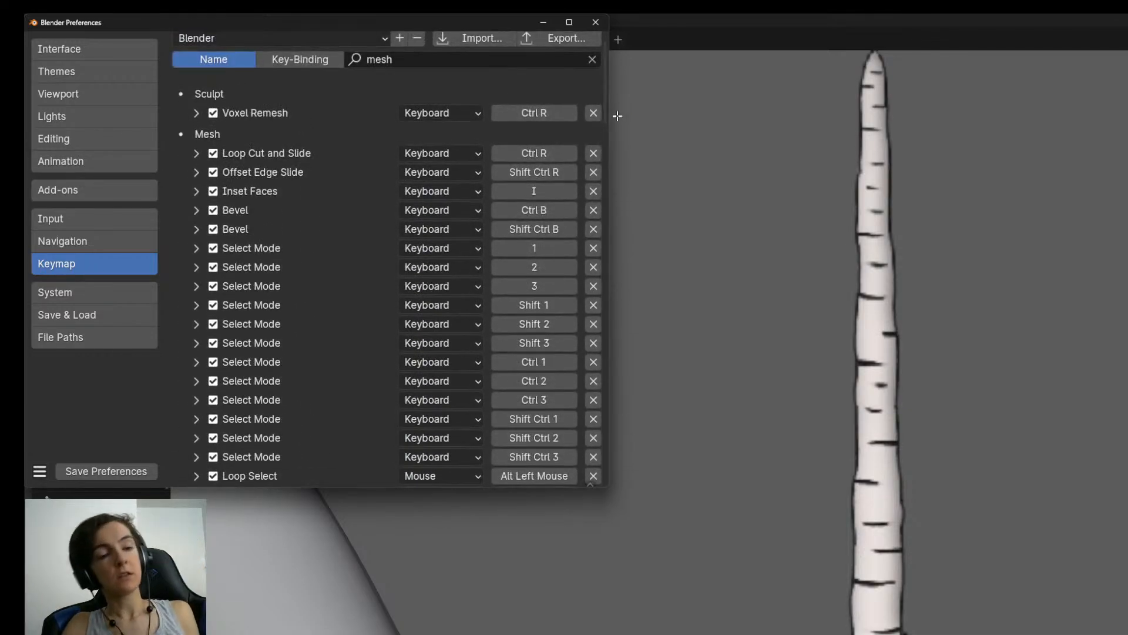
key(alt+Tab)
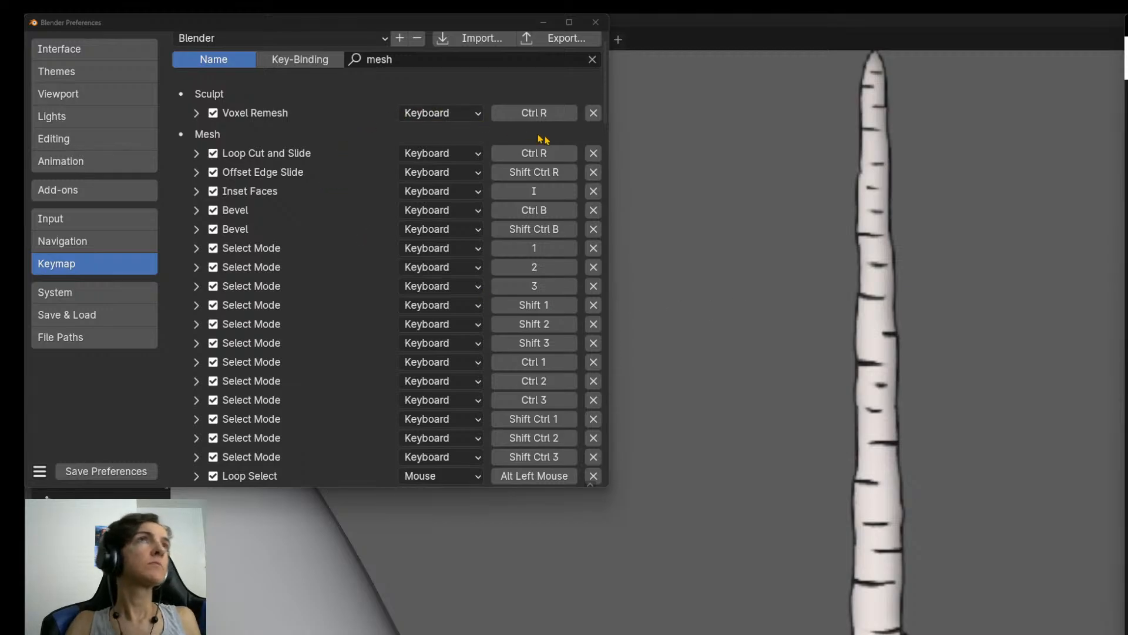
Check the operator choices for the Mesh menu shortcut, keeping wm.call_menu.
mouse_move(604, 110)
mouse_down()
mouse_move(583, 232)
mouse_move(580, 96)
mouse_move(555, 224)
mouse_move(556, 117)
mouse_move(531, 294)
mouse_move(546, 253)
mouse_up()
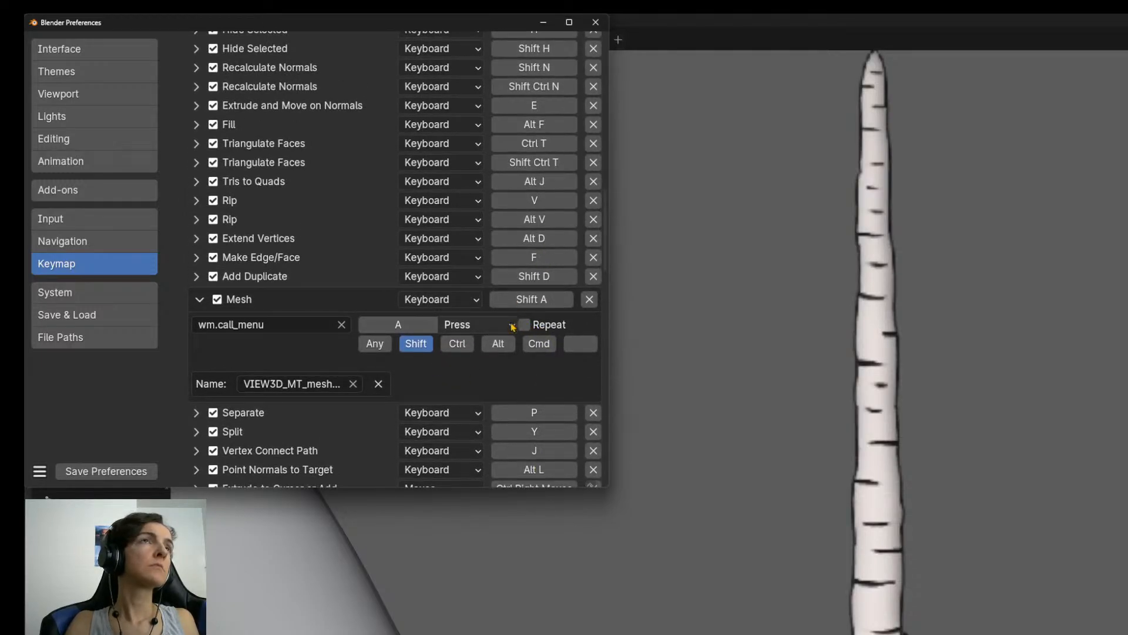
click(275, 327)
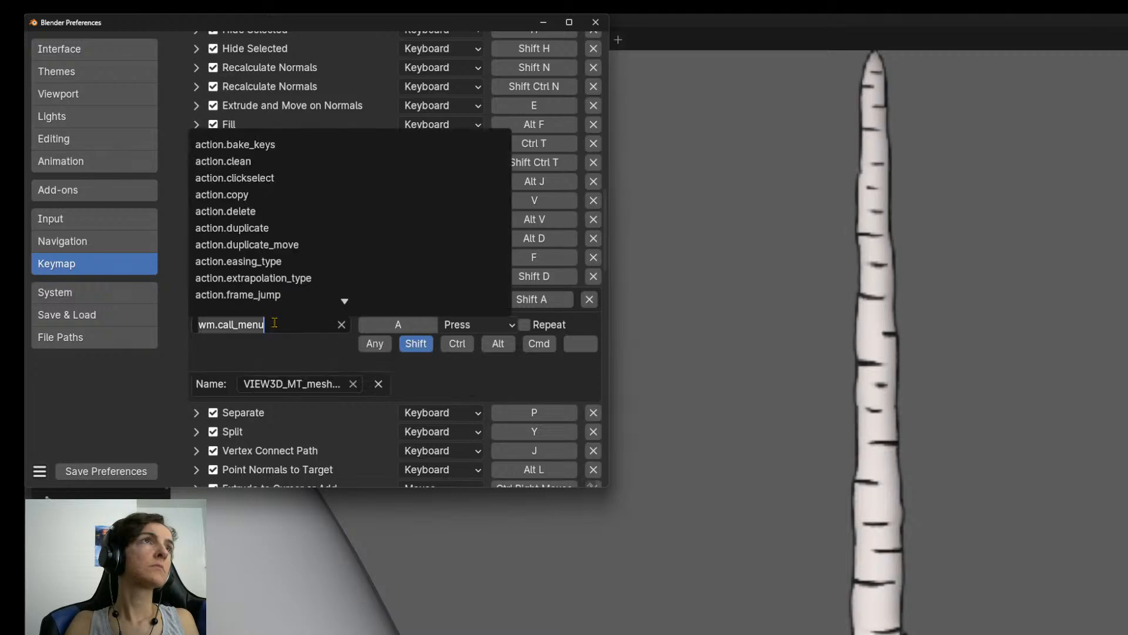
click(322, 339)
click(304, 328)
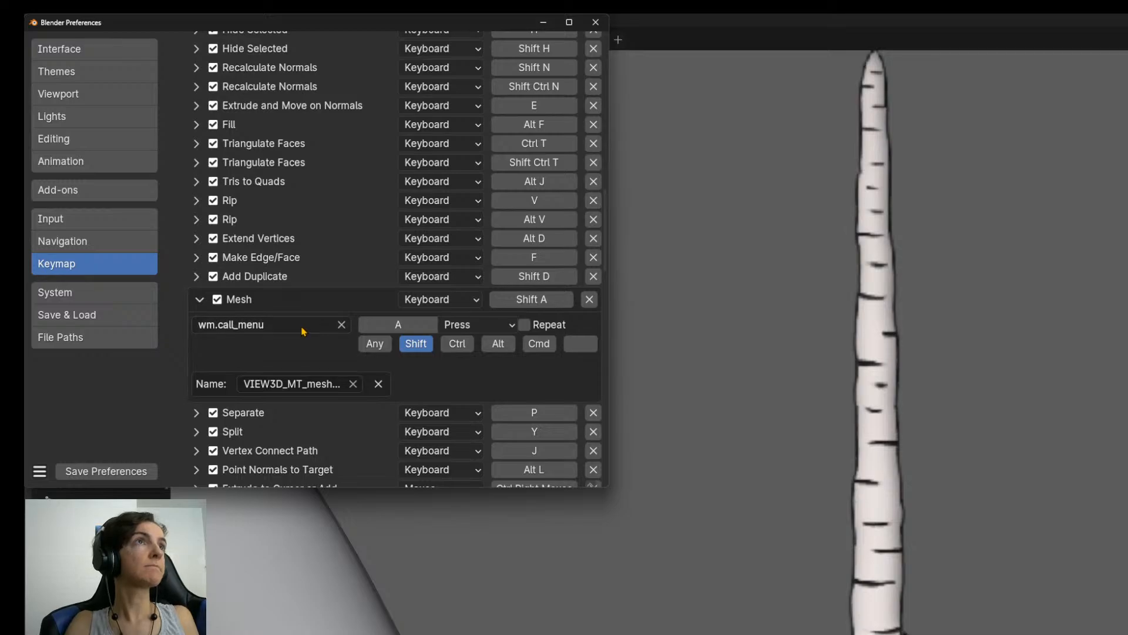
key(Escape)
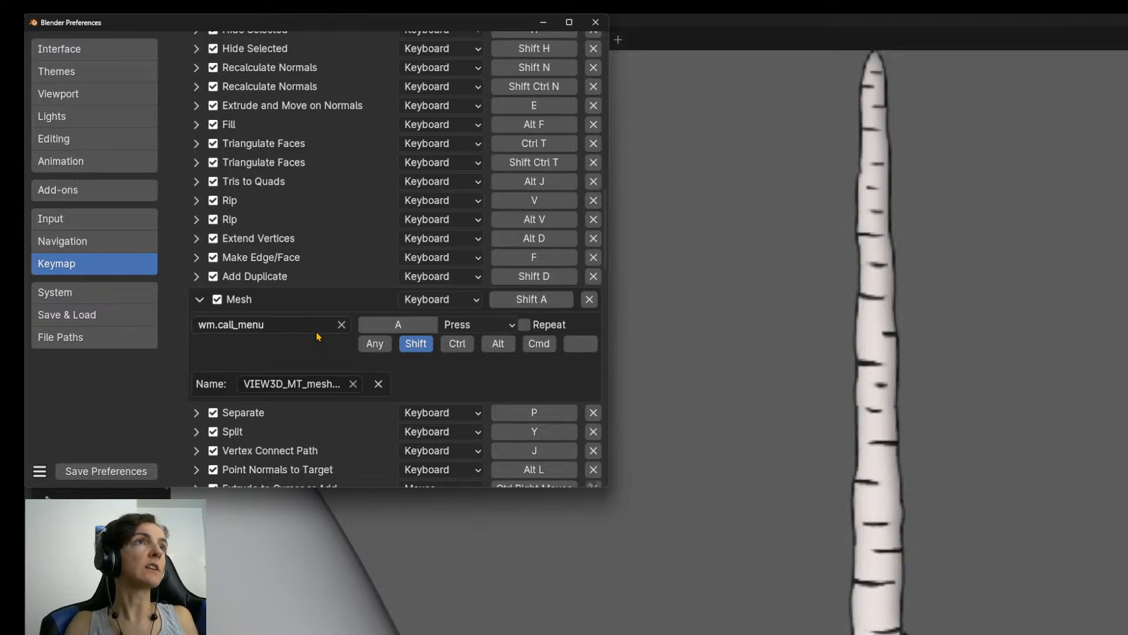
Look through the shortcuts below the Mesh menu entry, down to the UV Editor section.
scroll(290, 299, down, 5)
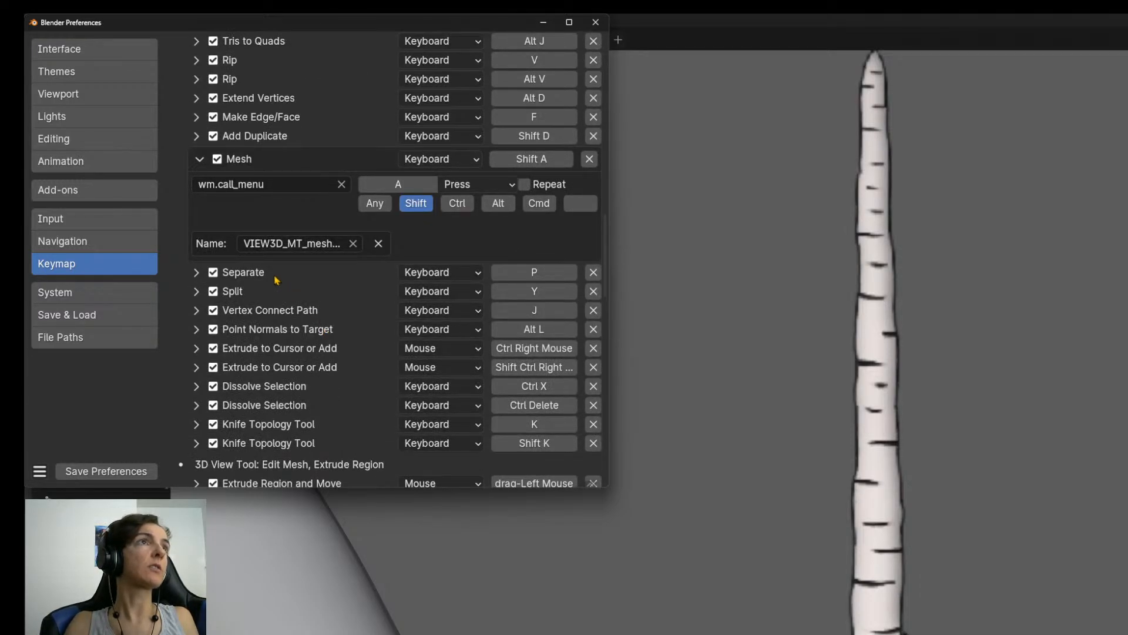
scroll(273, 286, down, 3)
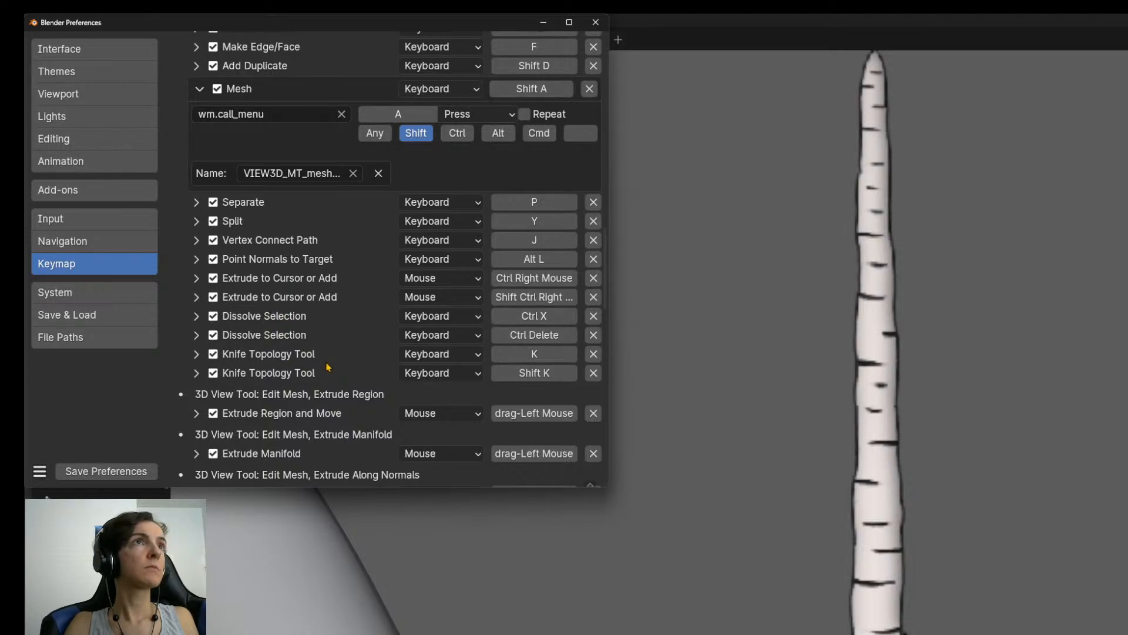
scroll(329, 364, down, 20)
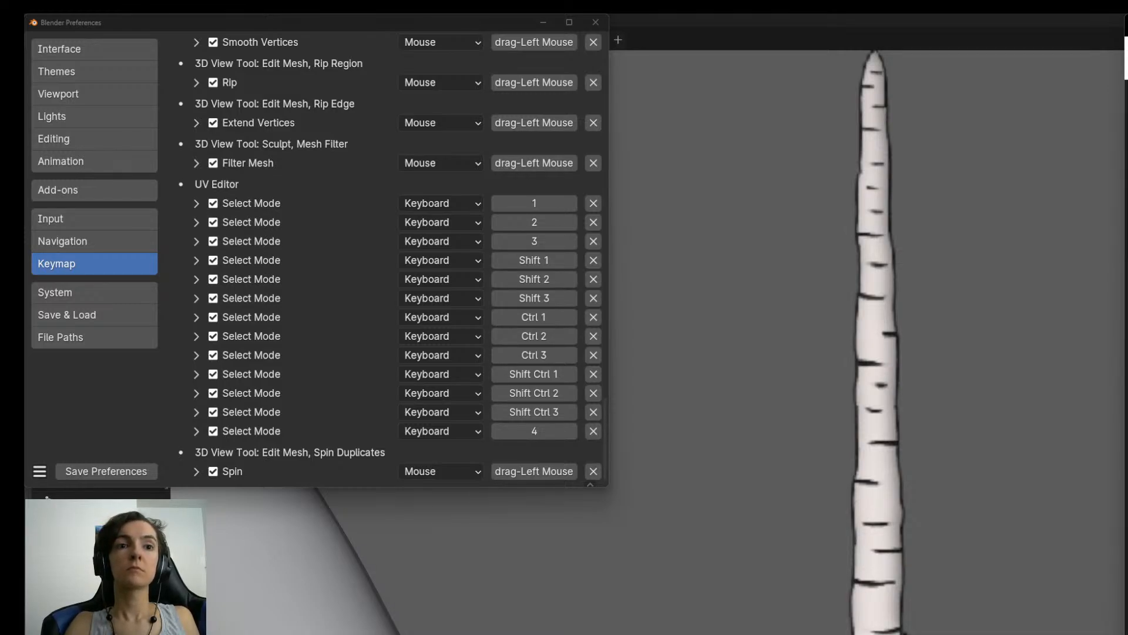
Switch to OBS, close the Application Audio Capture properties and minimize OBS to return to Blender.
key(alt+Tab)
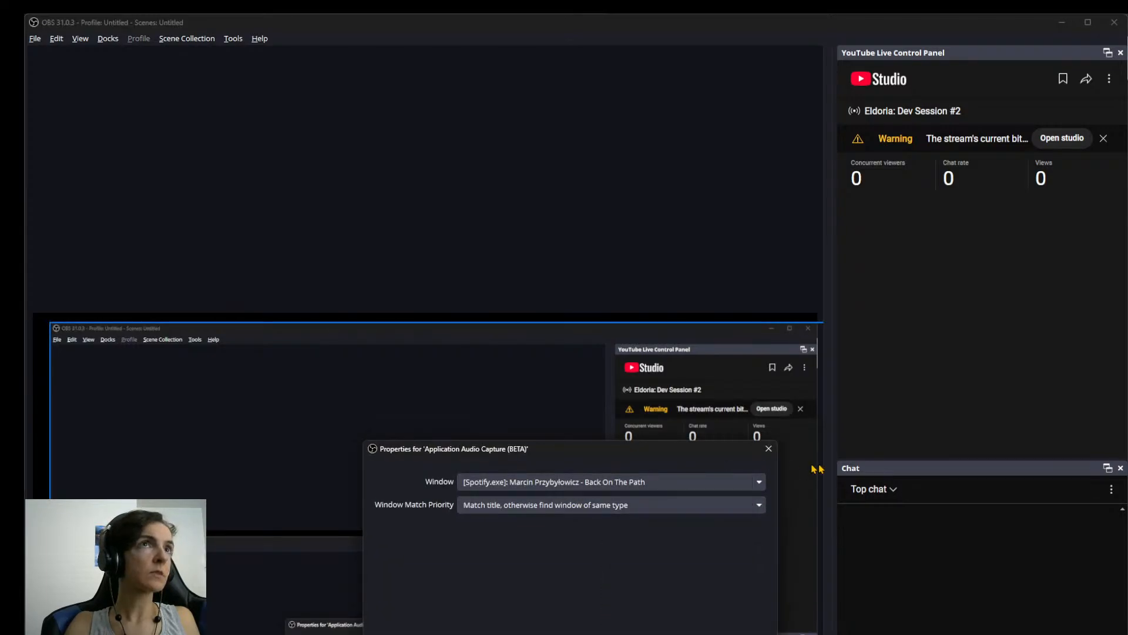
click(768, 448)
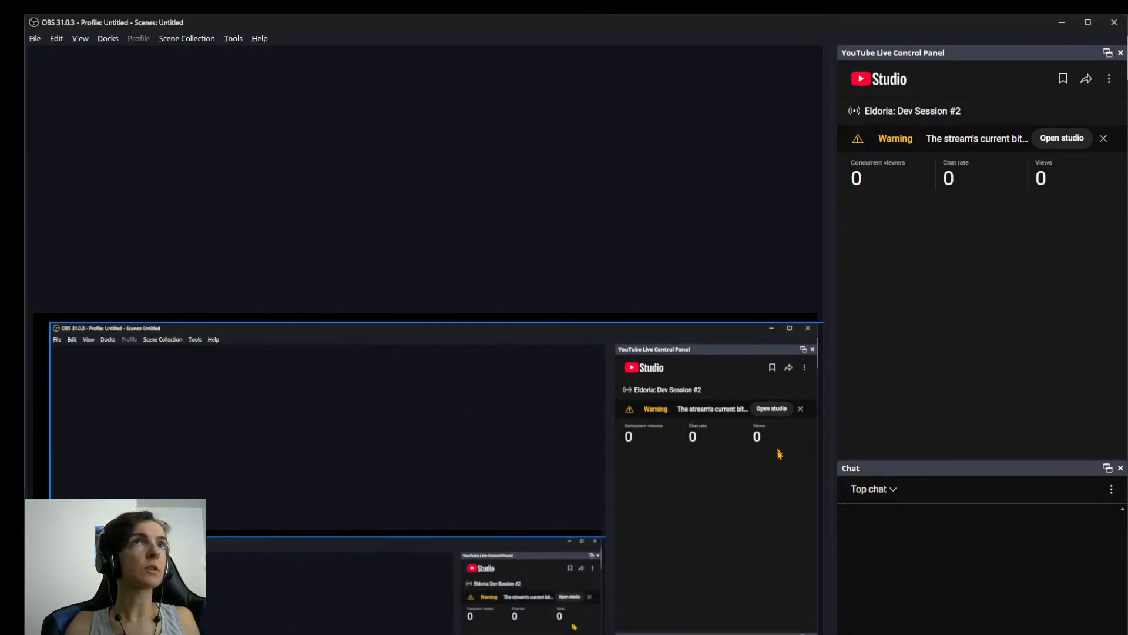
click(1062, 22)
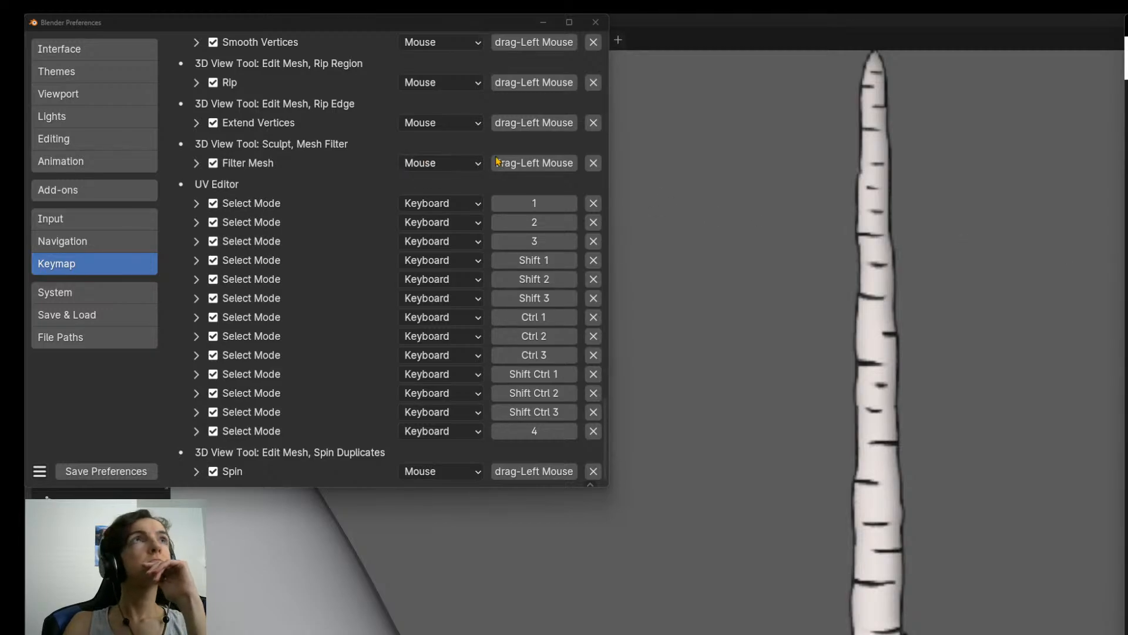
Clear the "mesh" search from the keymap and collapse its Preferences section.
scroll(596, 191, up, 6)
mouse_move(608, 404)
mouse_down()
mouse_move(622, 300)
mouse_move(611, 38)
mouse_up()
click(589, 69)
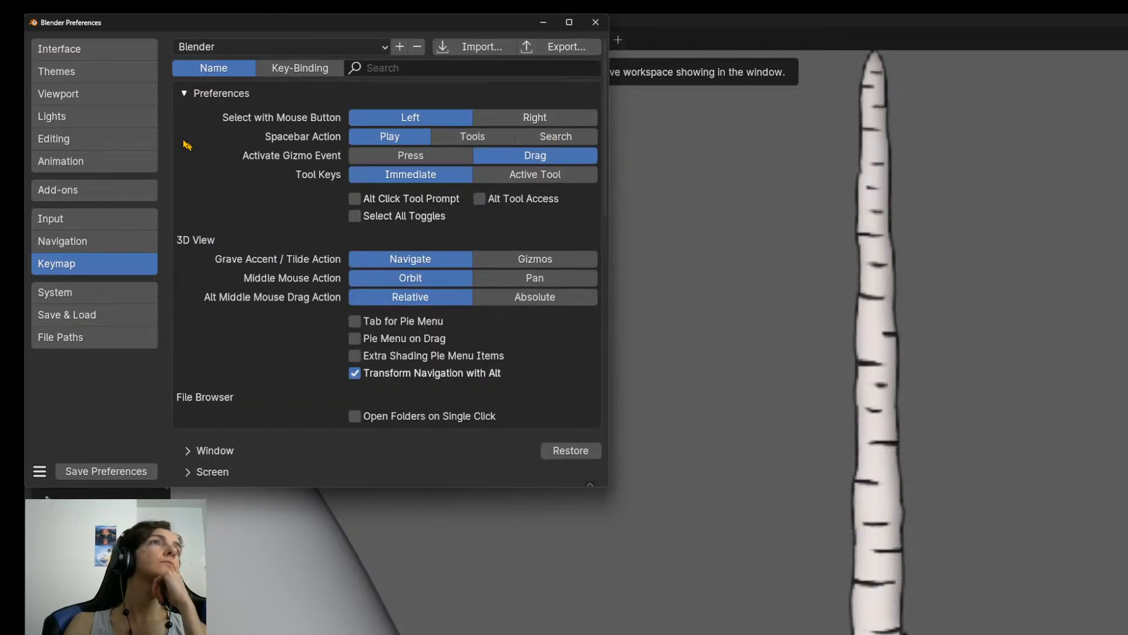
click(186, 94)
Look through the unfiltered keymap categories and examine the shortcuts in Mesh Filter Modal Map.
scroll(501, 298, down, 10)
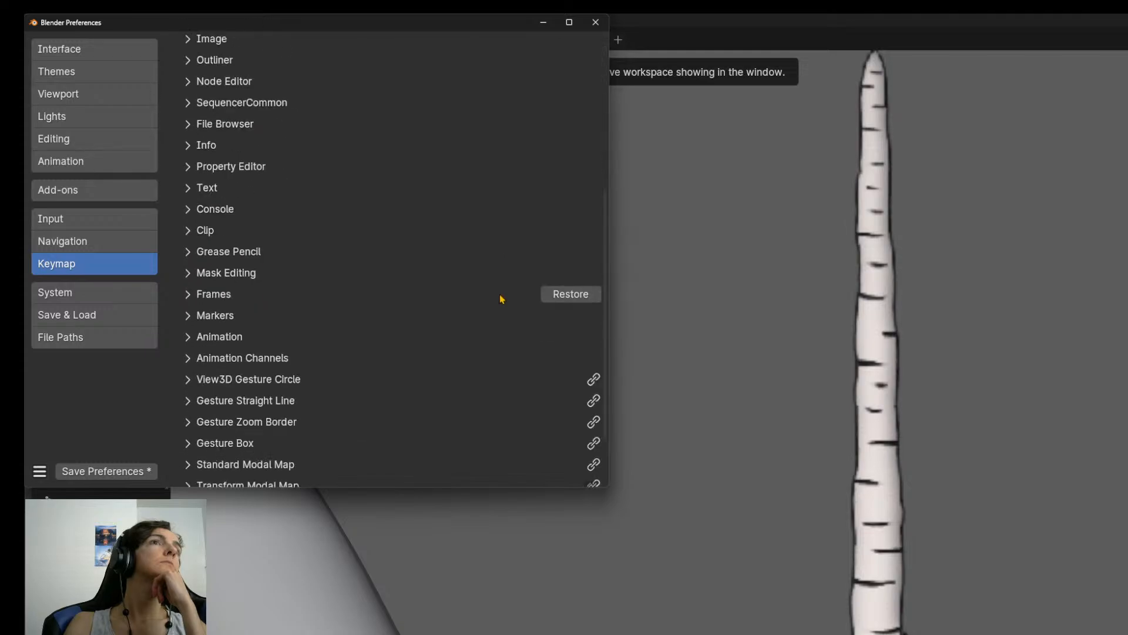
scroll(500, 298, down, 3)
scroll(500, 299, up, 13)
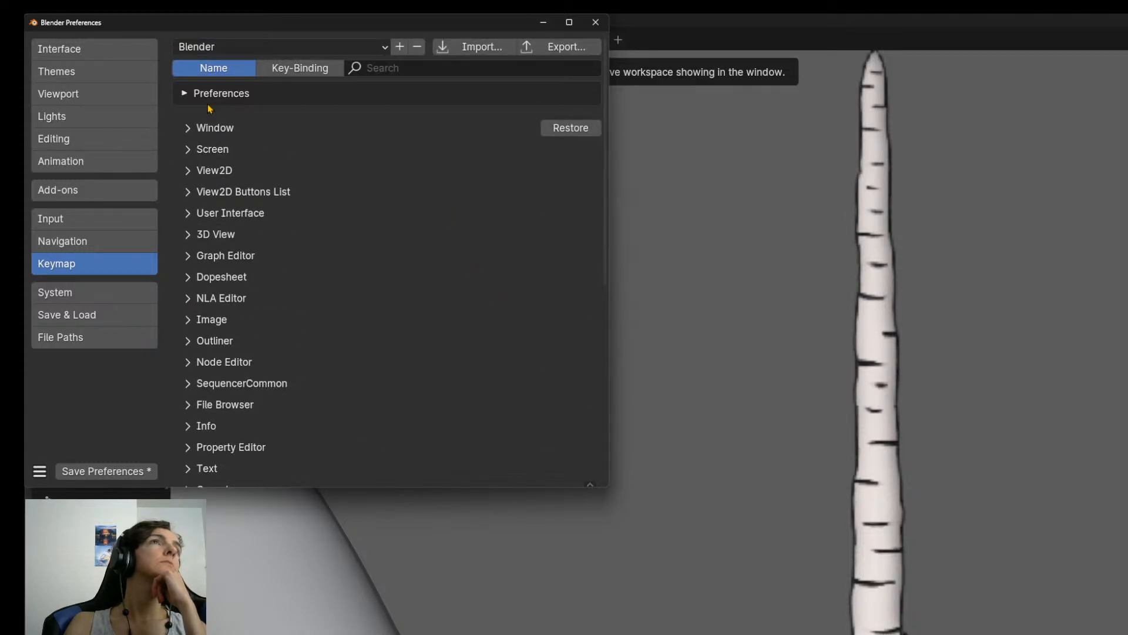
scroll(223, 380, down, 2)
scroll(223, 380, down, 13)
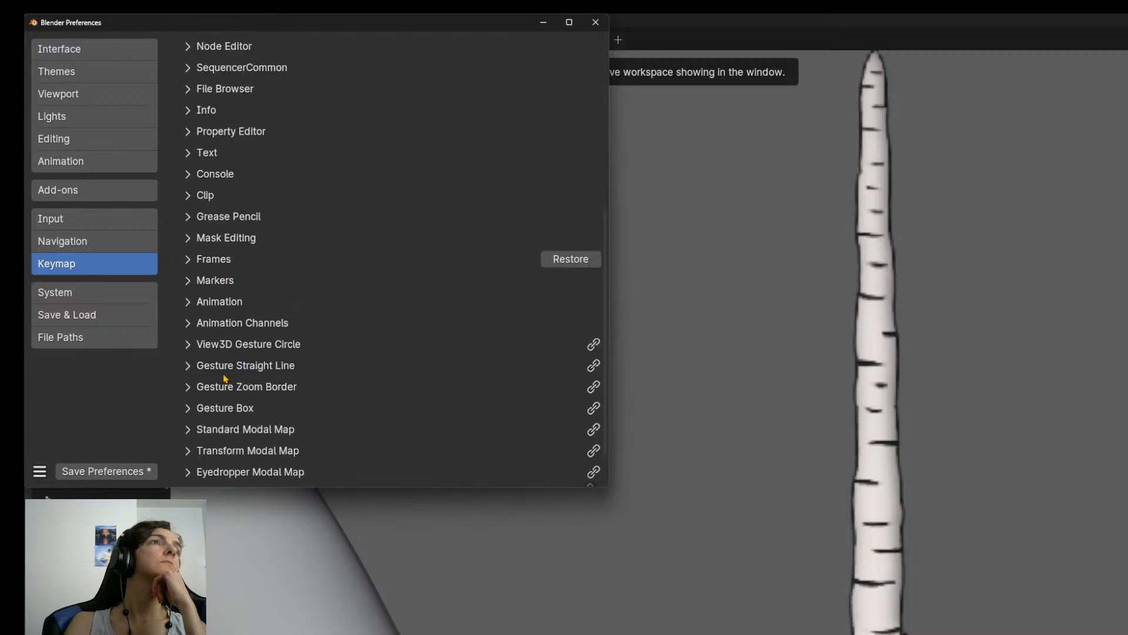
scroll(227, 378, down, 2)
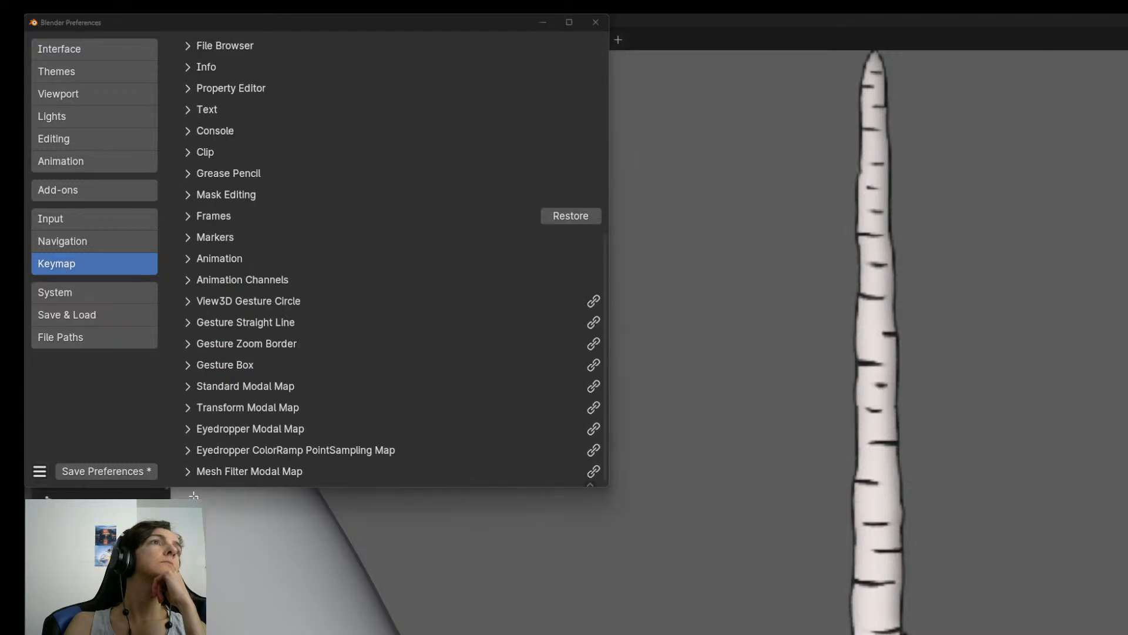
click(187, 471)
scroll(222, 416, down, 5)
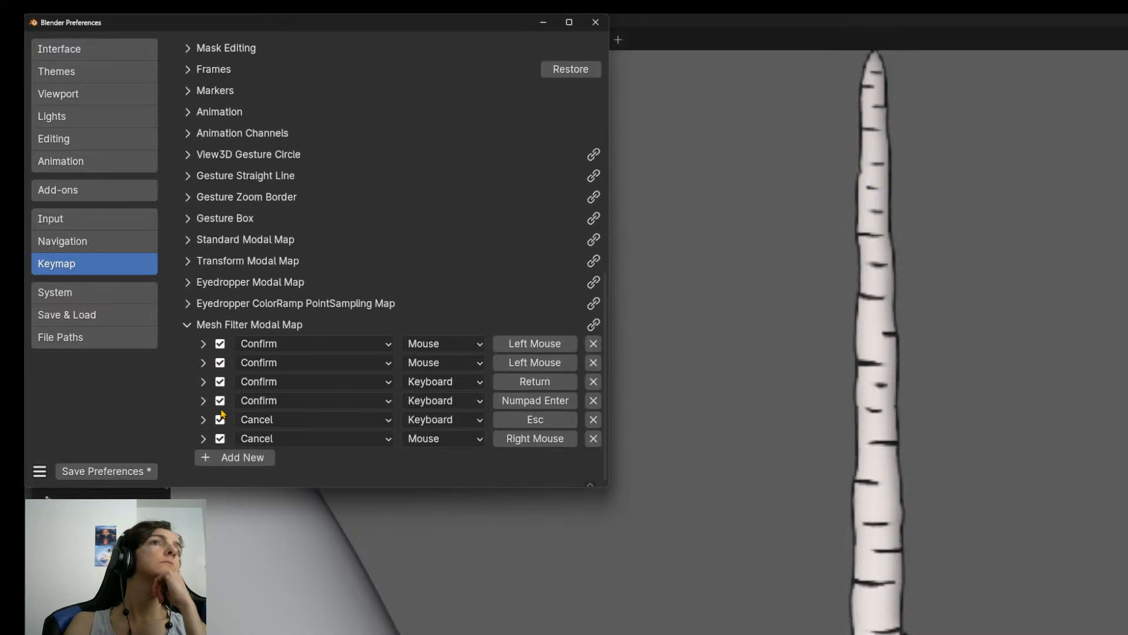
click(185, 329)
scroll(283, 321, up, 12)
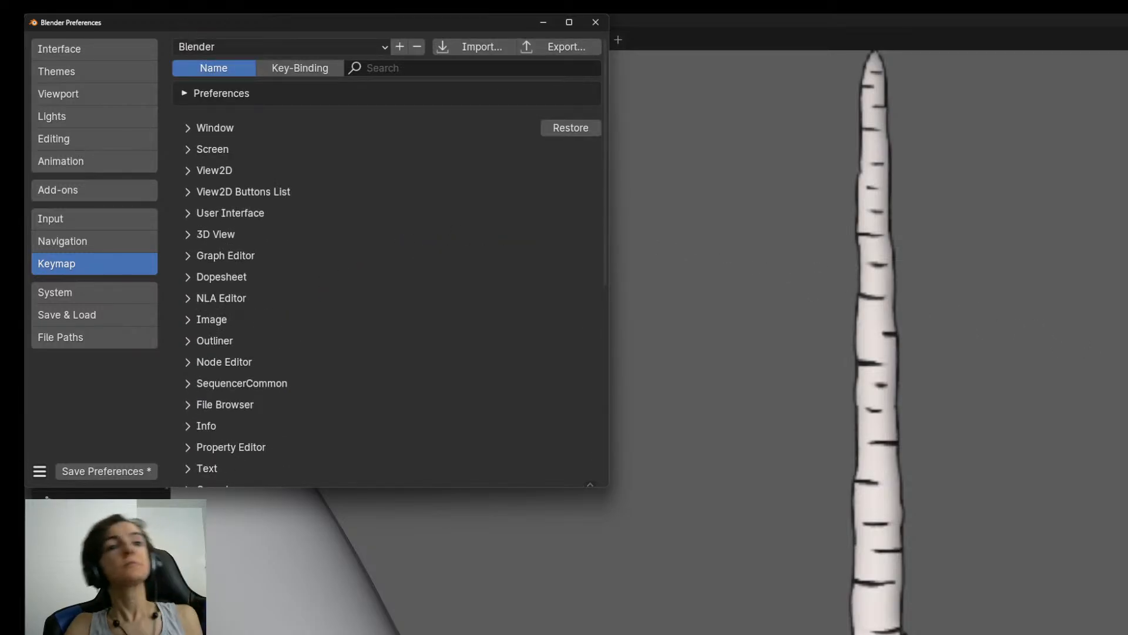
Open the add-on preferences, search the add-ons for "python toolt" and clear the search.
key(alt+Tab)
key(Tab)
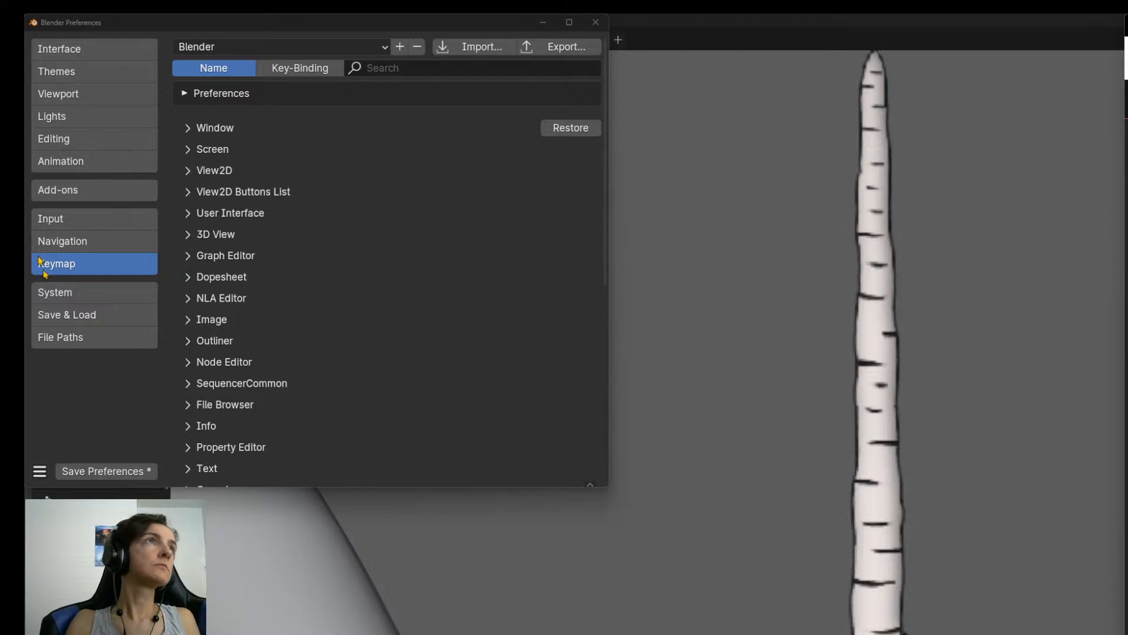
click(94, 191)
click(520, 70)
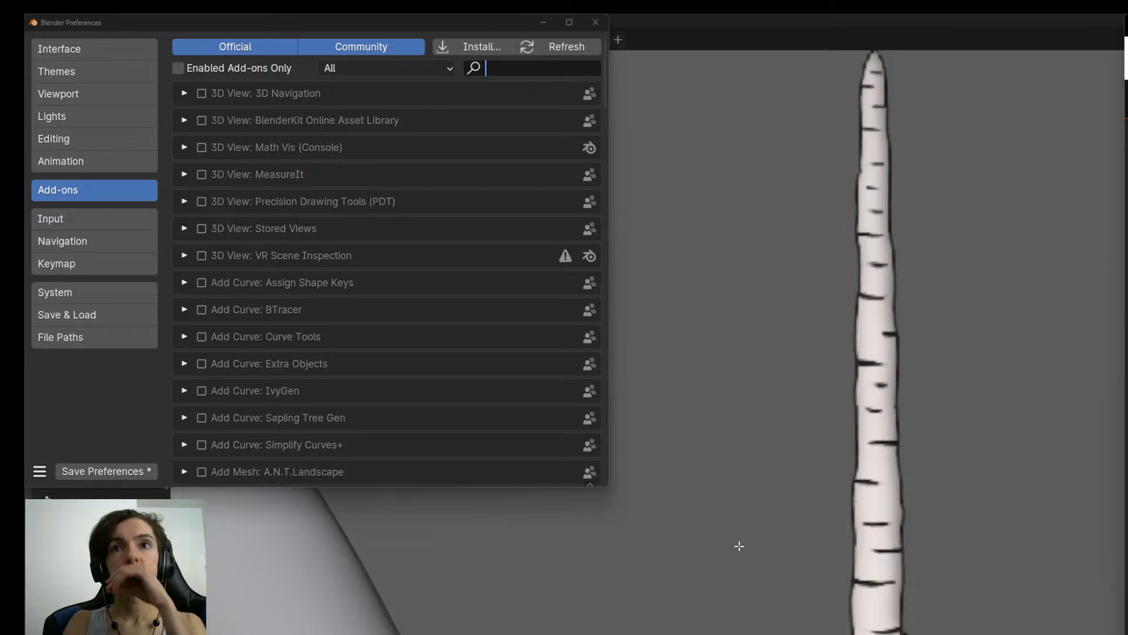
click(525, 68)
text(python toolt)
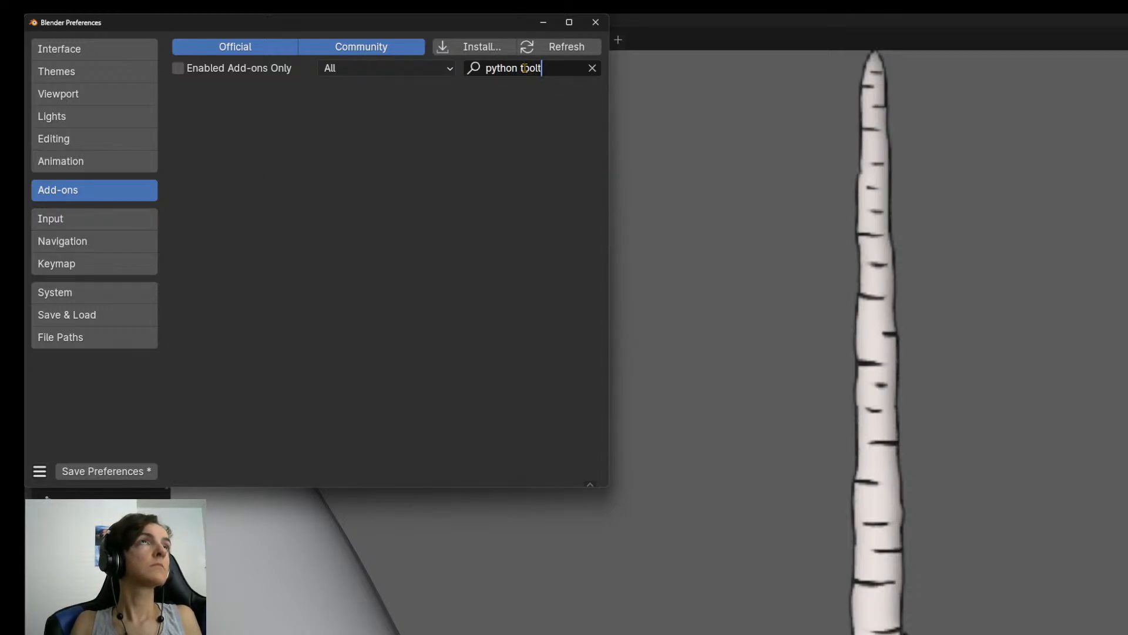
key(ctrl+BackSpace)
key(ctrl+BackSpace)
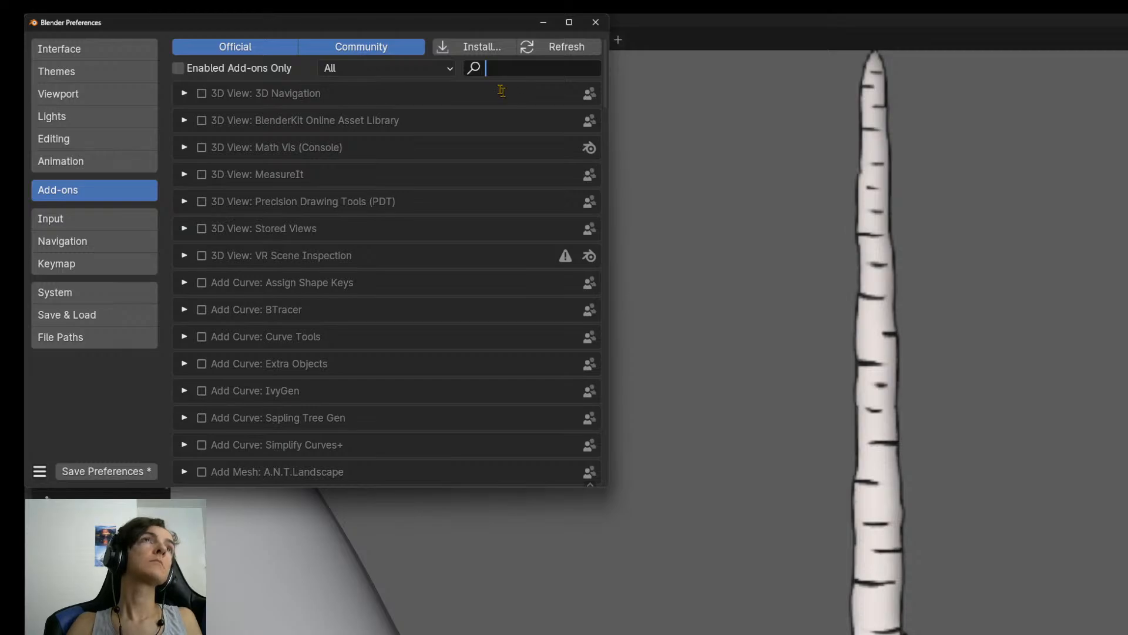
click(484, 54)
click(483, 54)
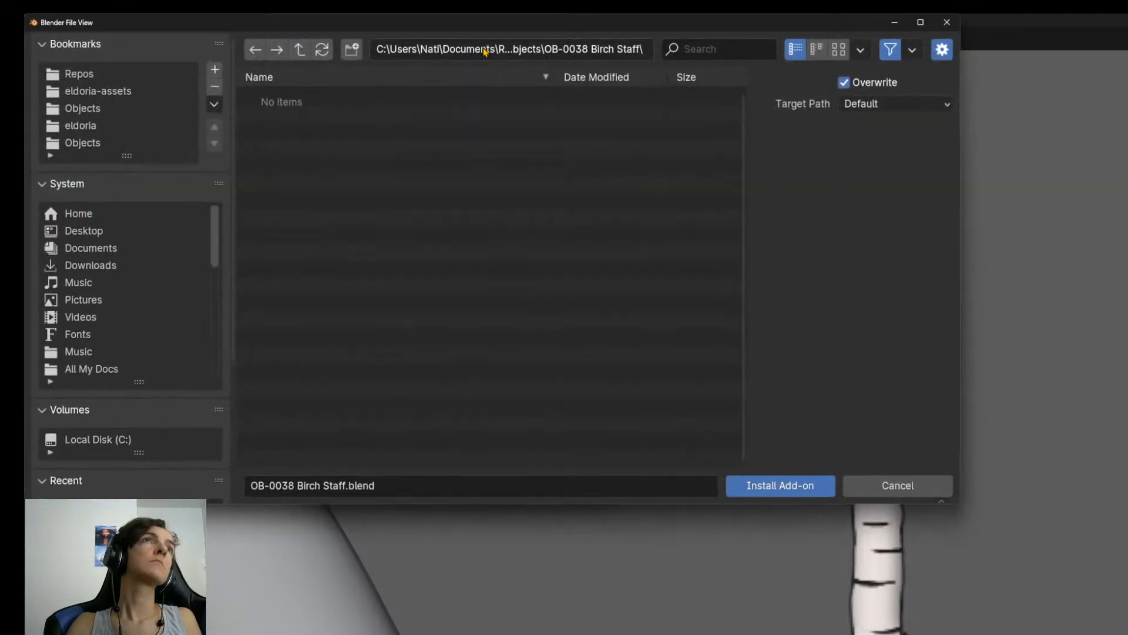
click(908, 488)
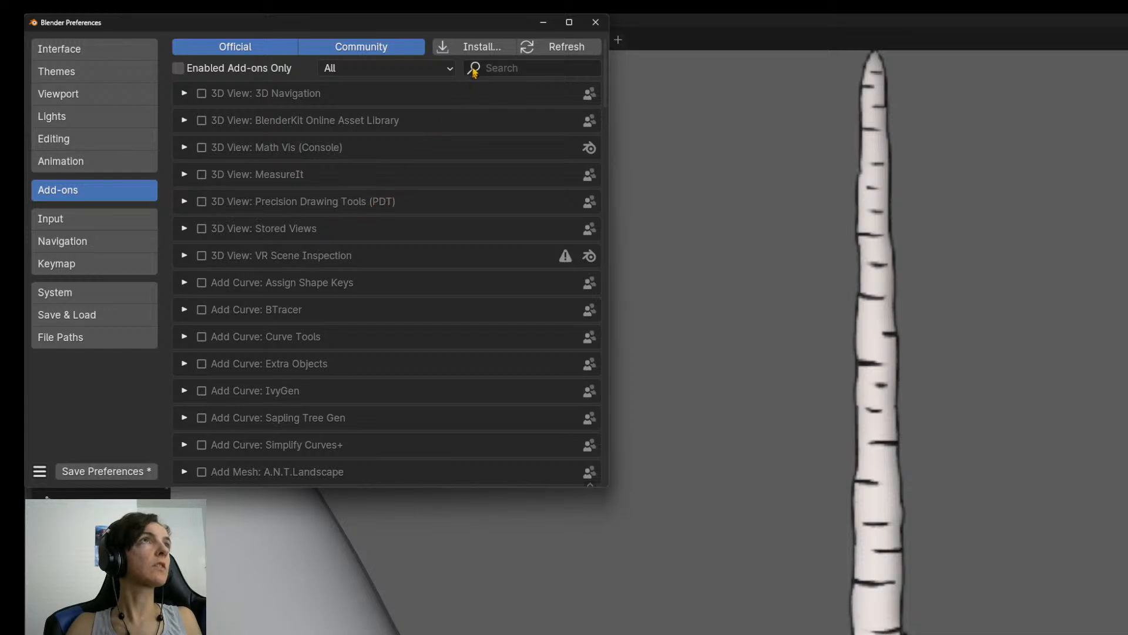
Search the add-ons for "interfac" and check the matches with and without the enabled-only filter.
click(517, 70)
text(interfac)
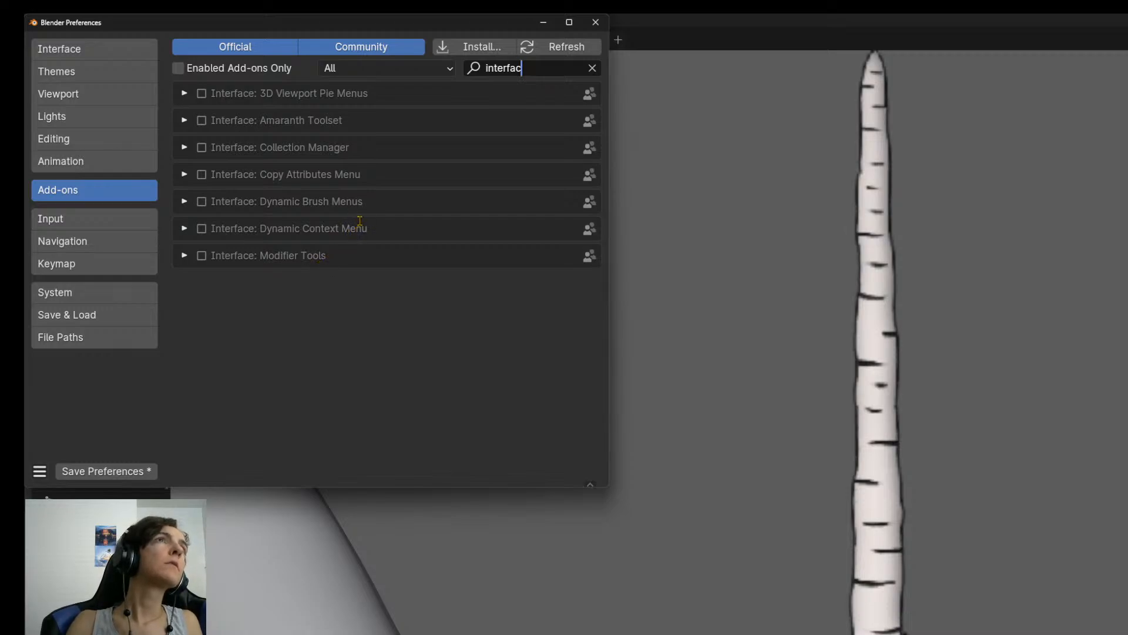
click(179, 68)
click(184, 70)
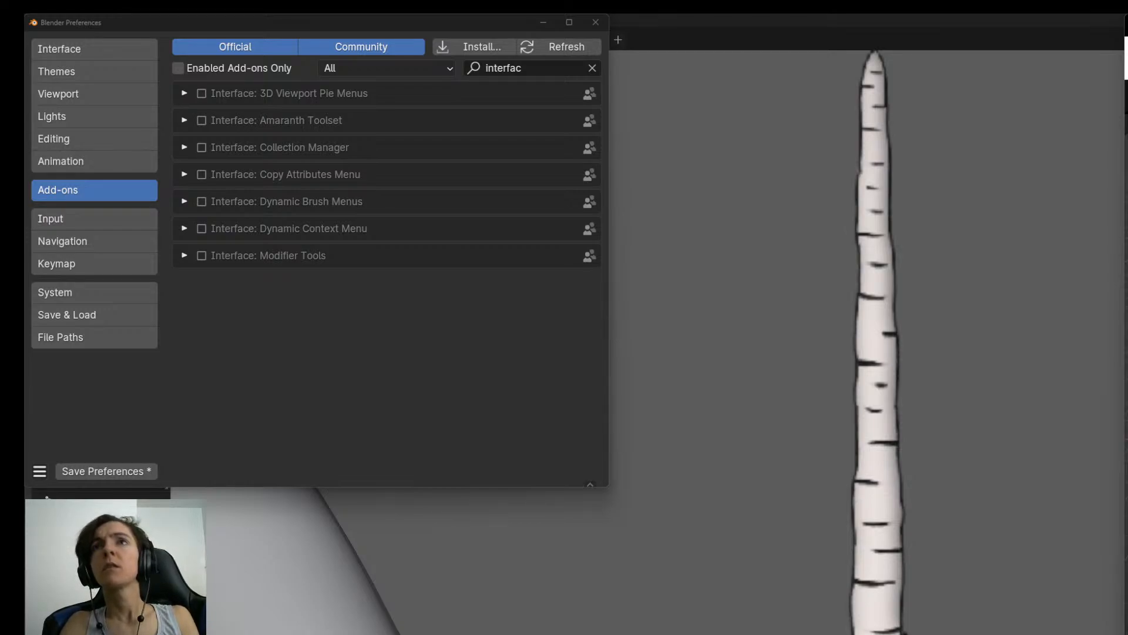
click(300, 327)
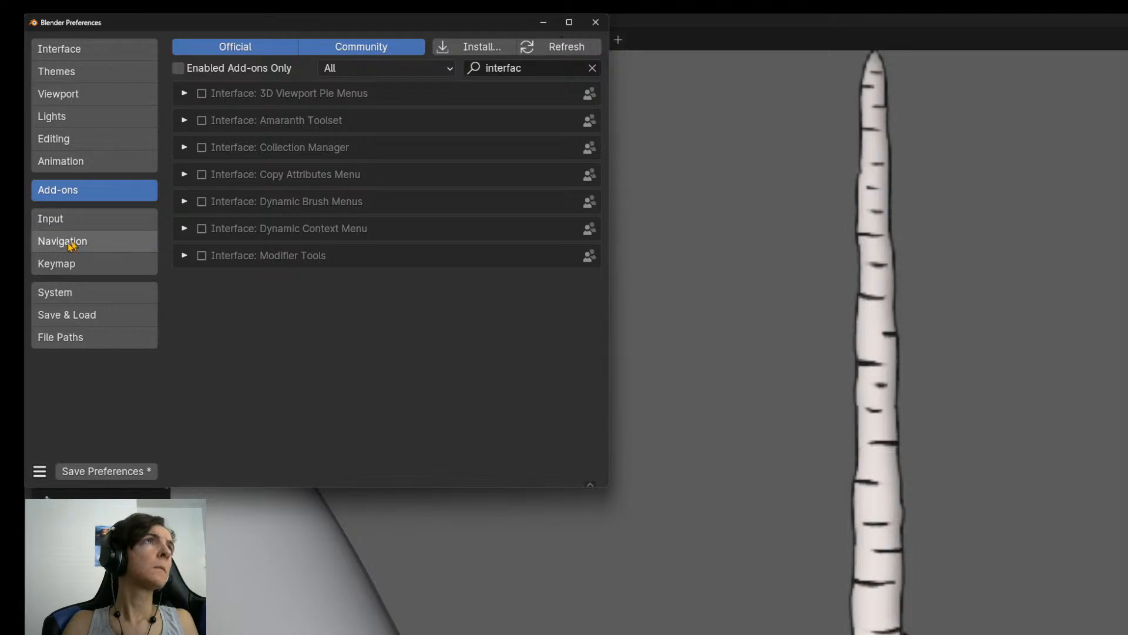
Return to the keymap preferences and examine the main categories and the subcategories under 3D View.
click(78, 264)
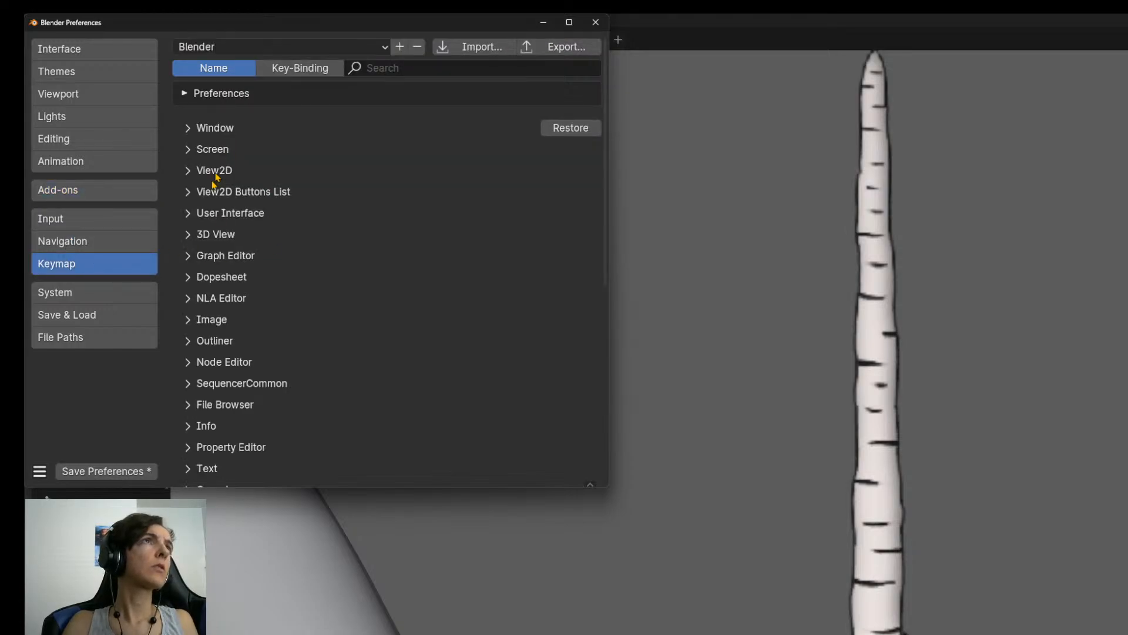
scroll(217, 317, down, 10)
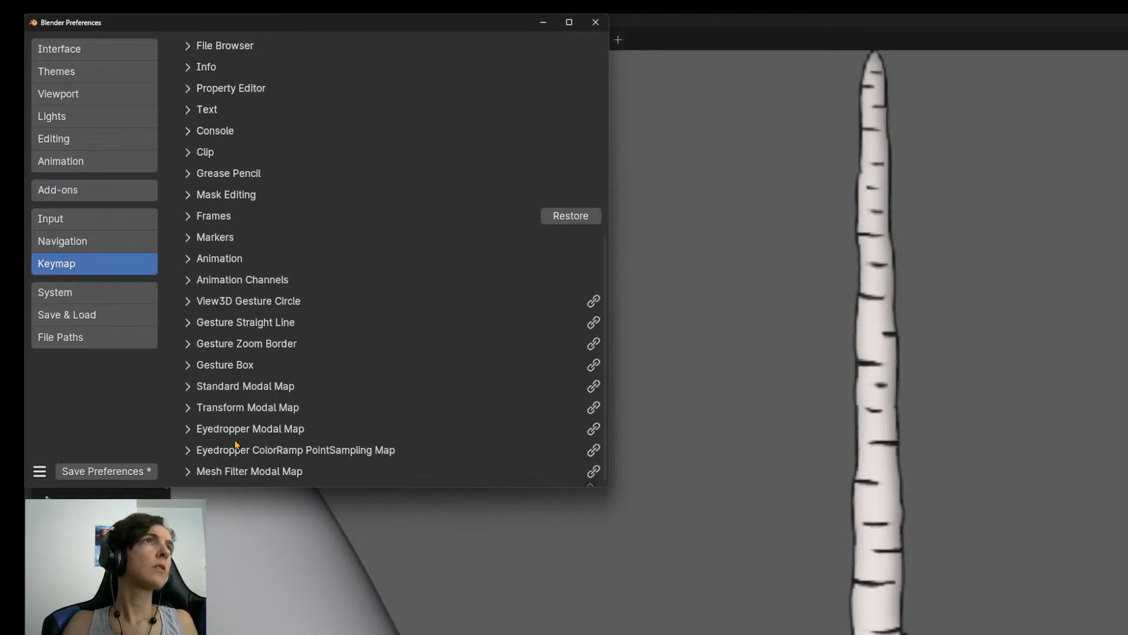
scroll(237, 445, up, 10)
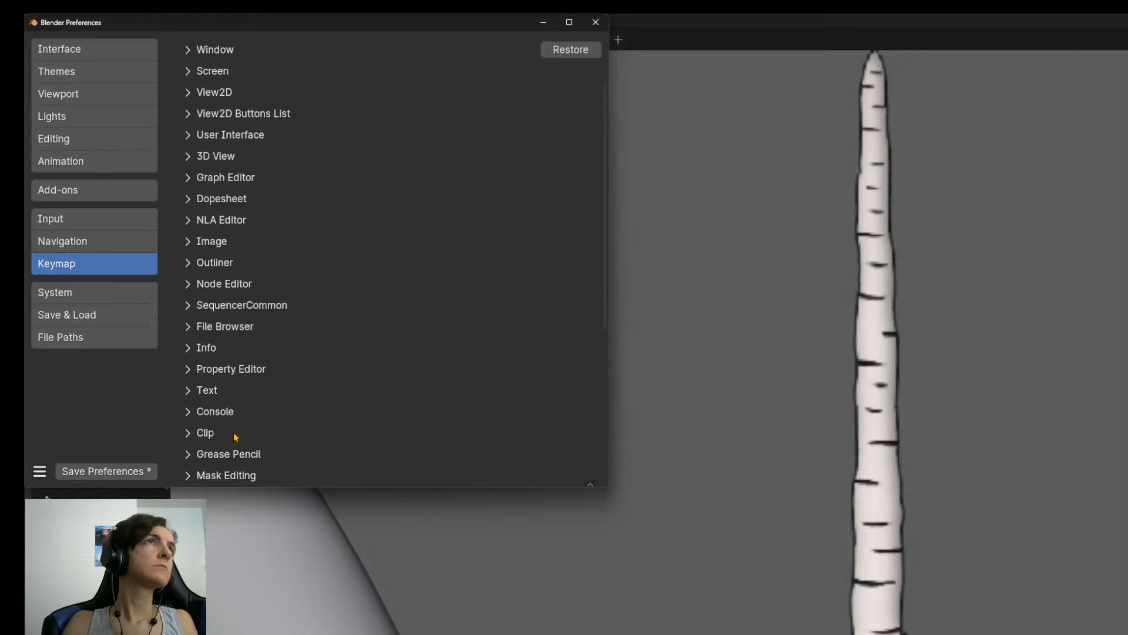
scroll(236, 437, up, 4)
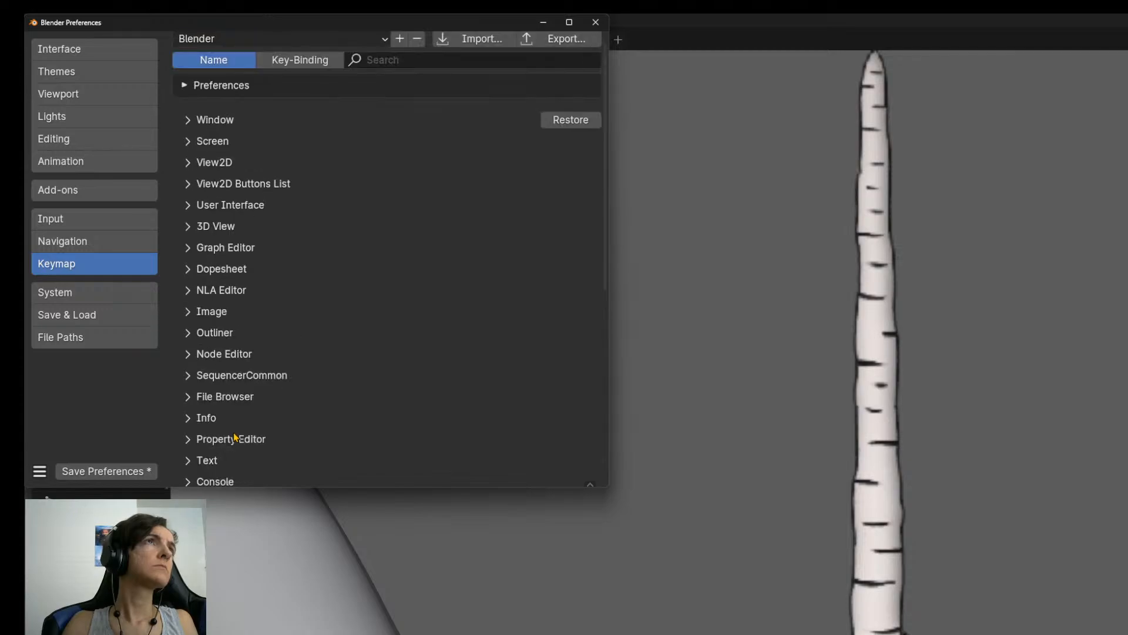
click(188, 227)
scroll(266, 301, down, 15)
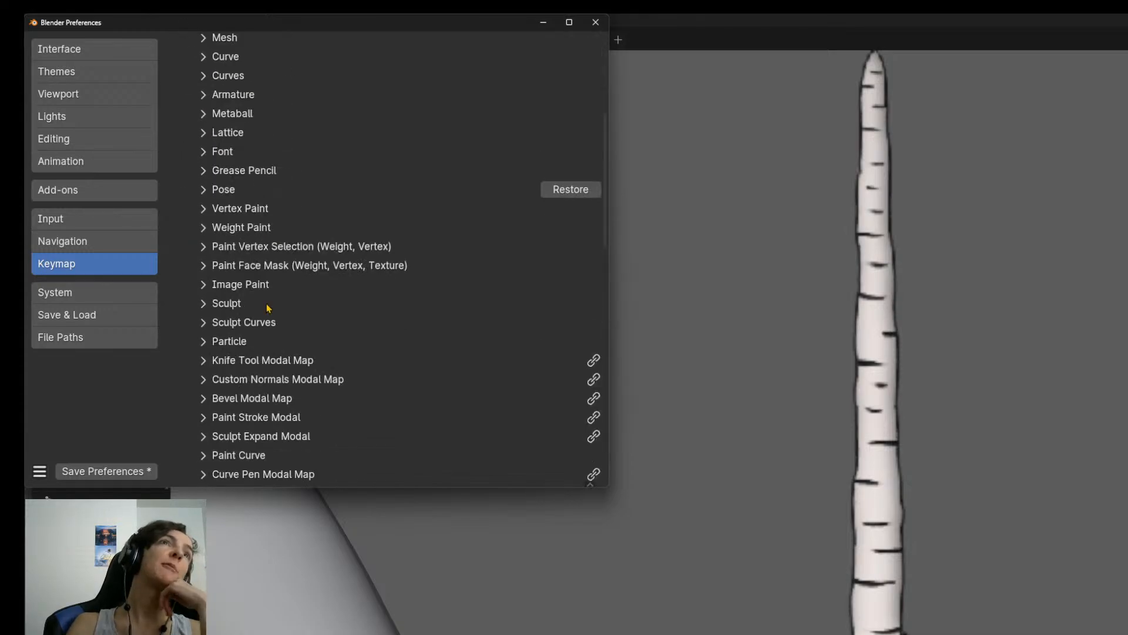
scroll(270, 315, down, 2)
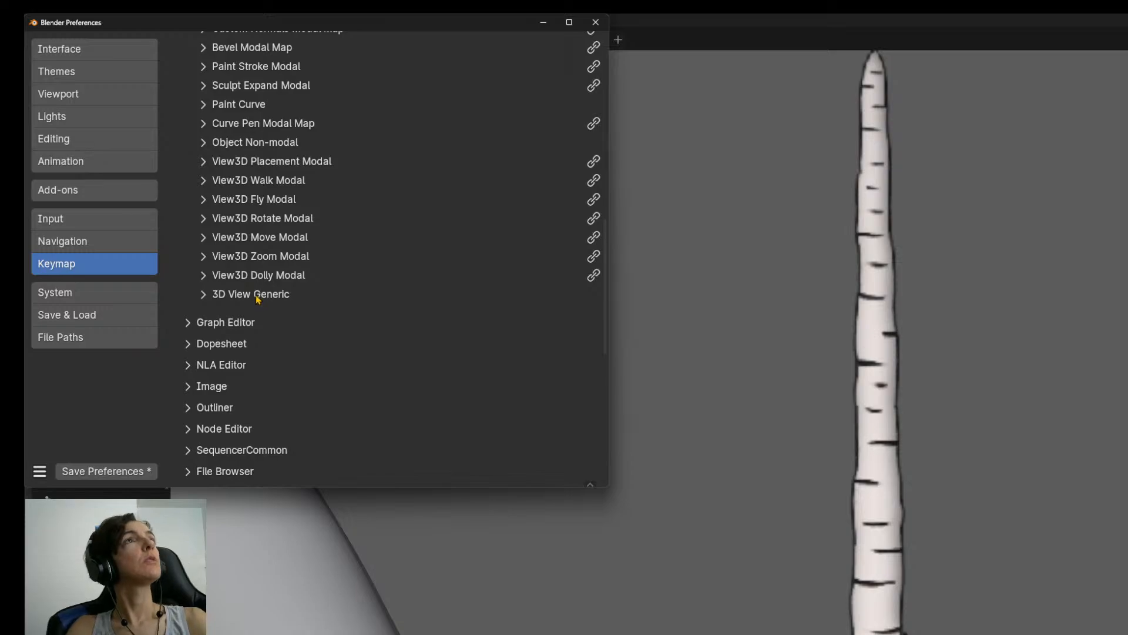
scroll(267, 318, up, 18)
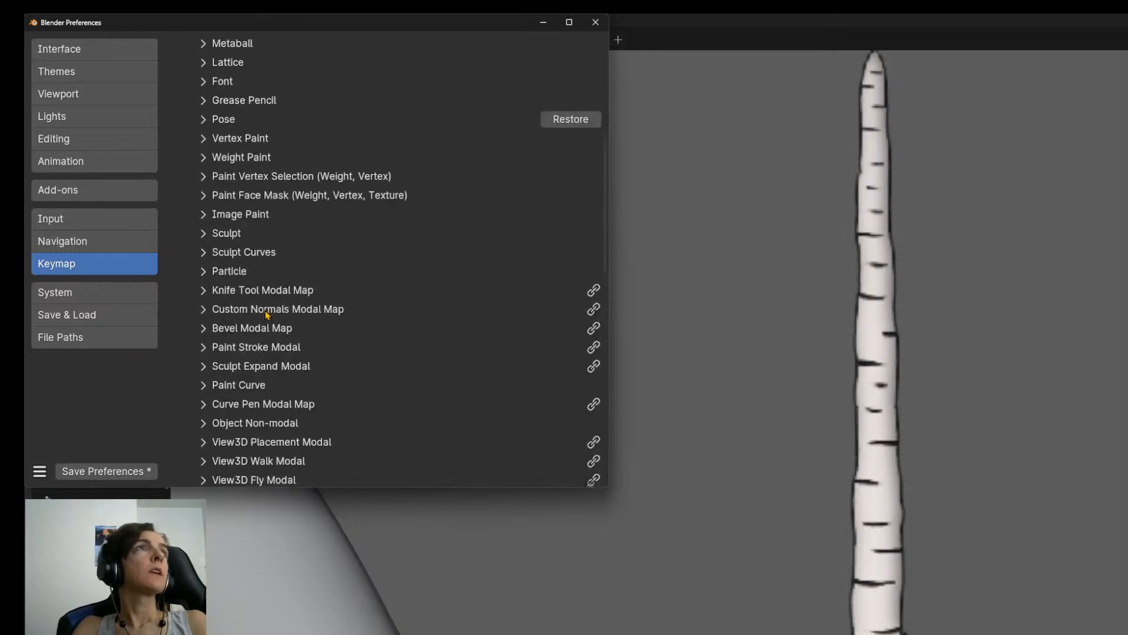
scroll(267, 317, up, 3)
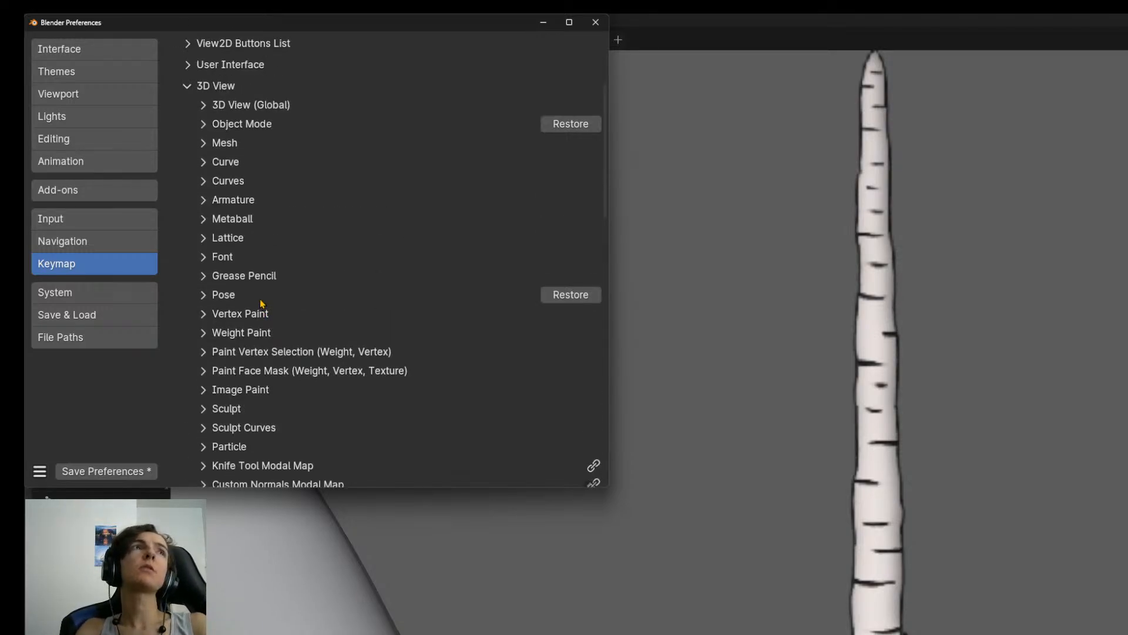
Examine the Mesh keymap under 3D View, including the Mesh (Global) shortcuts, and collapse the Mesh add-menu entry.
click(203, 143)
scroll(404, 257, down, 20)
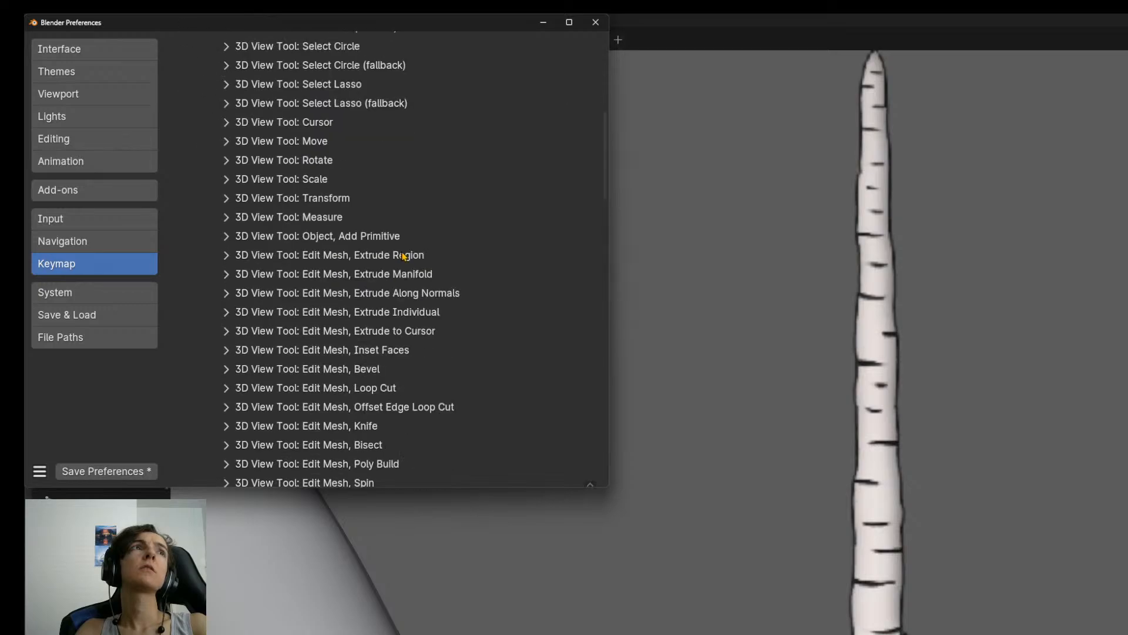
scroll(405, 257, down, 3)
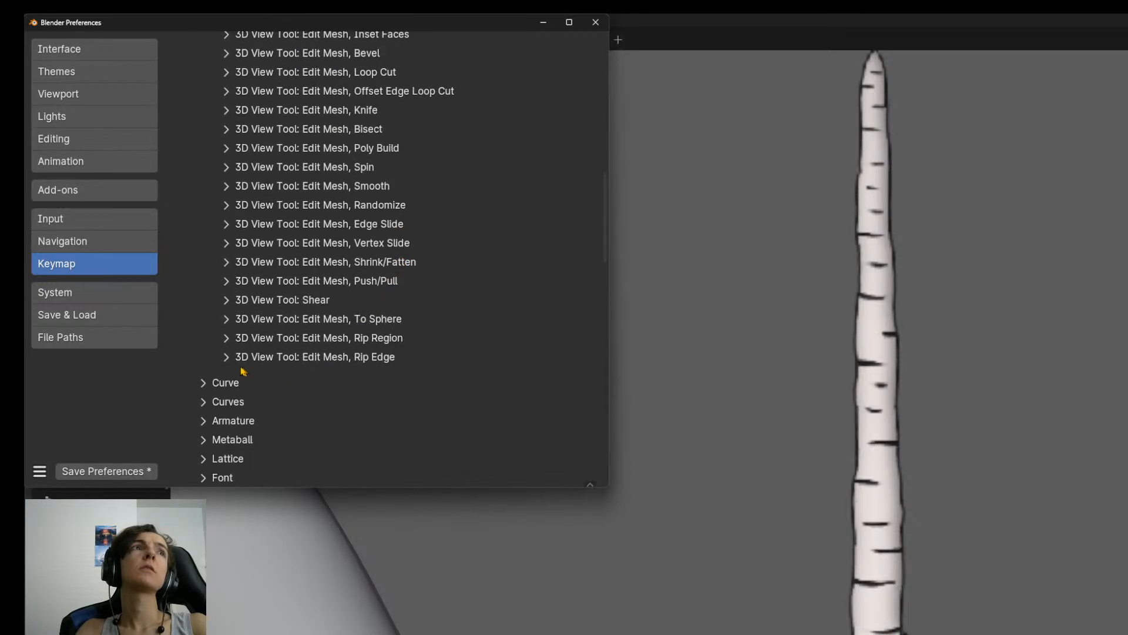
scroll(249, 360, up, 20)
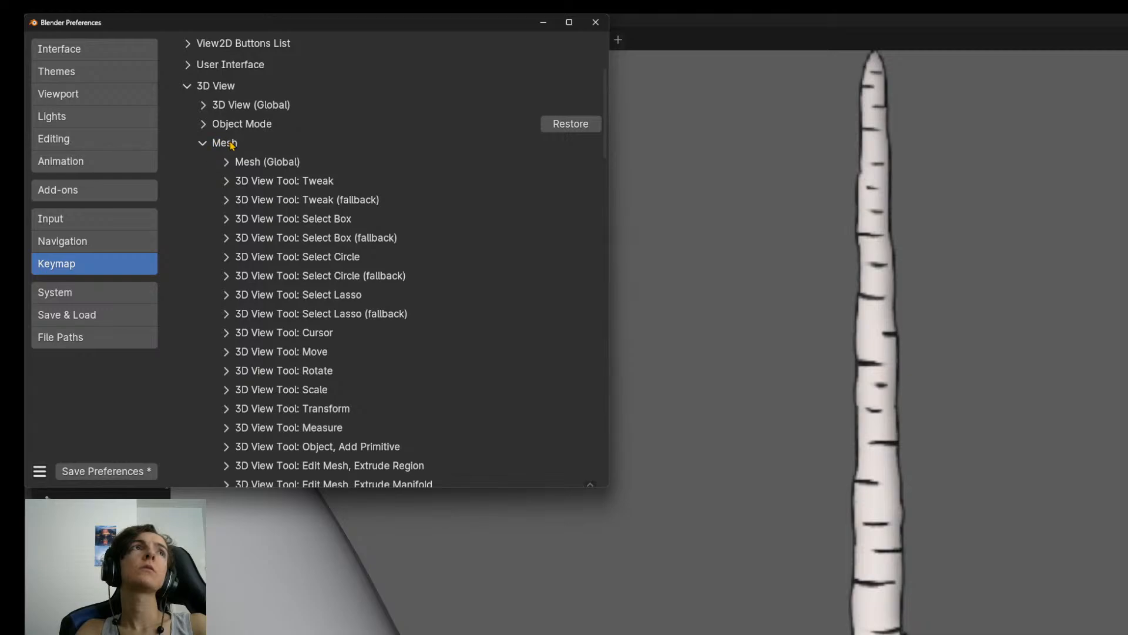
click(227, 164)
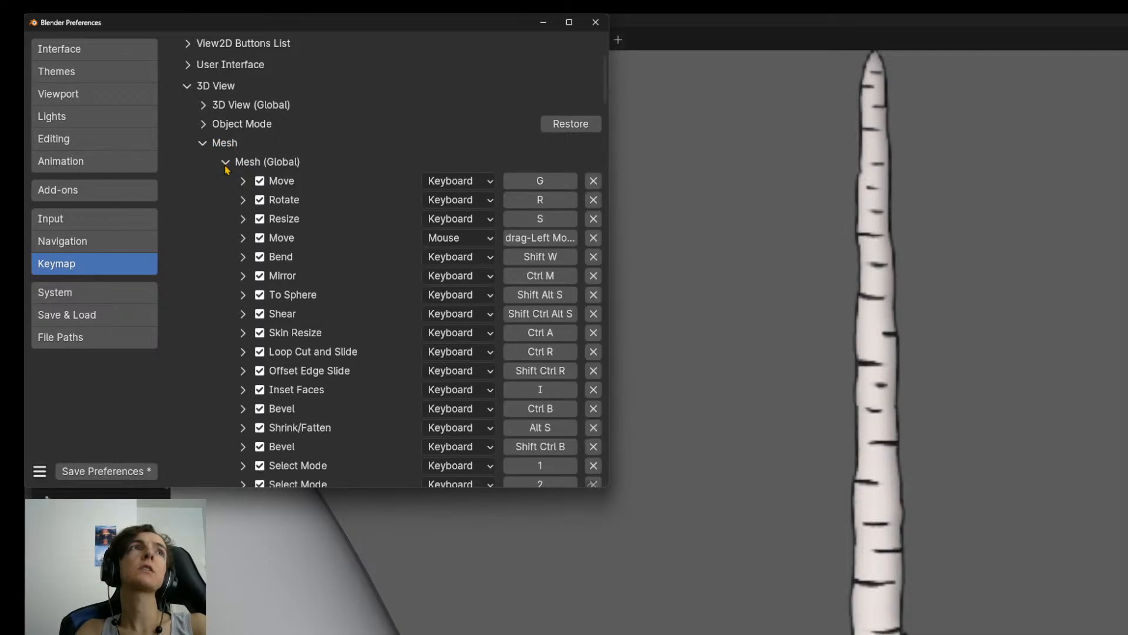
scroll(361, 312, down, 10)
scroll(360, 314, down, 20)
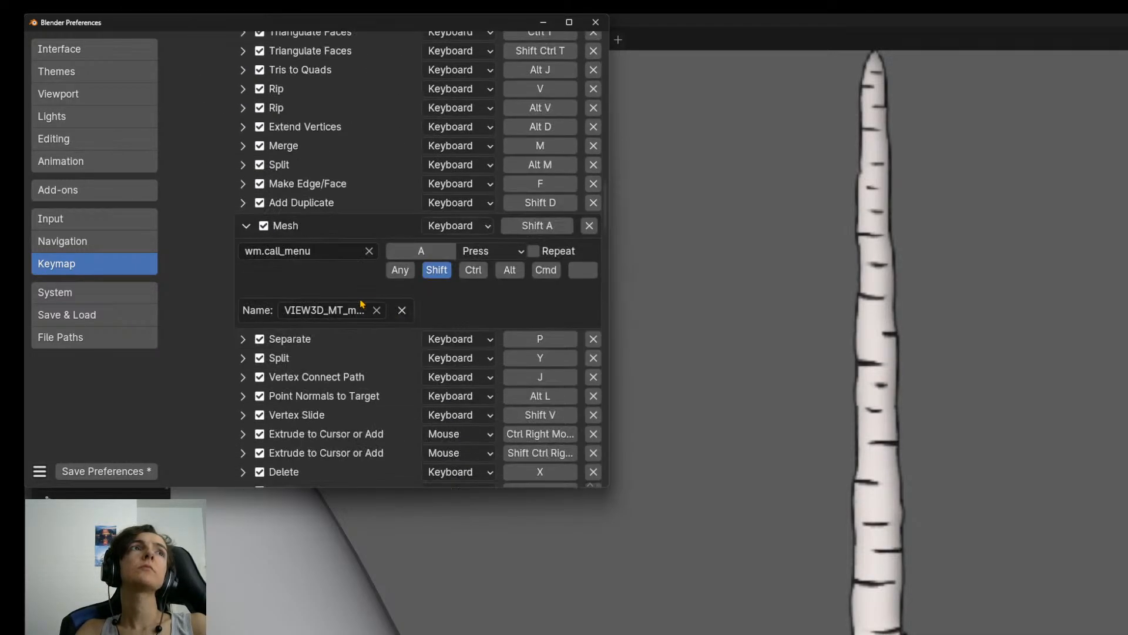
click(247, 227)
scroll(330, 332, down, 17)
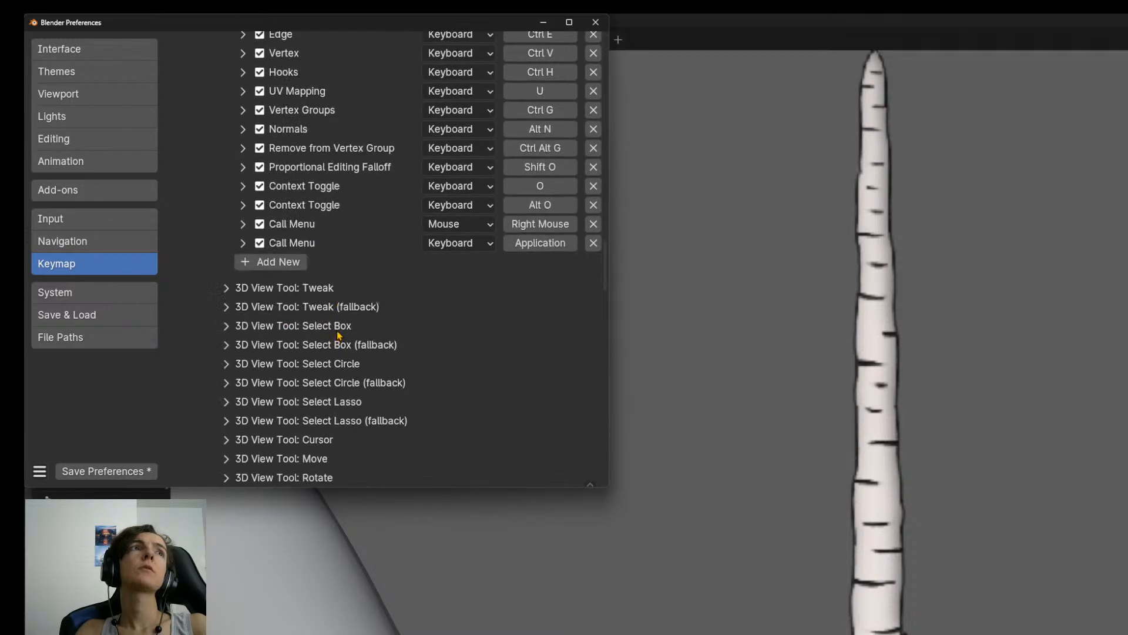
scroll(300, 328, up, 1)
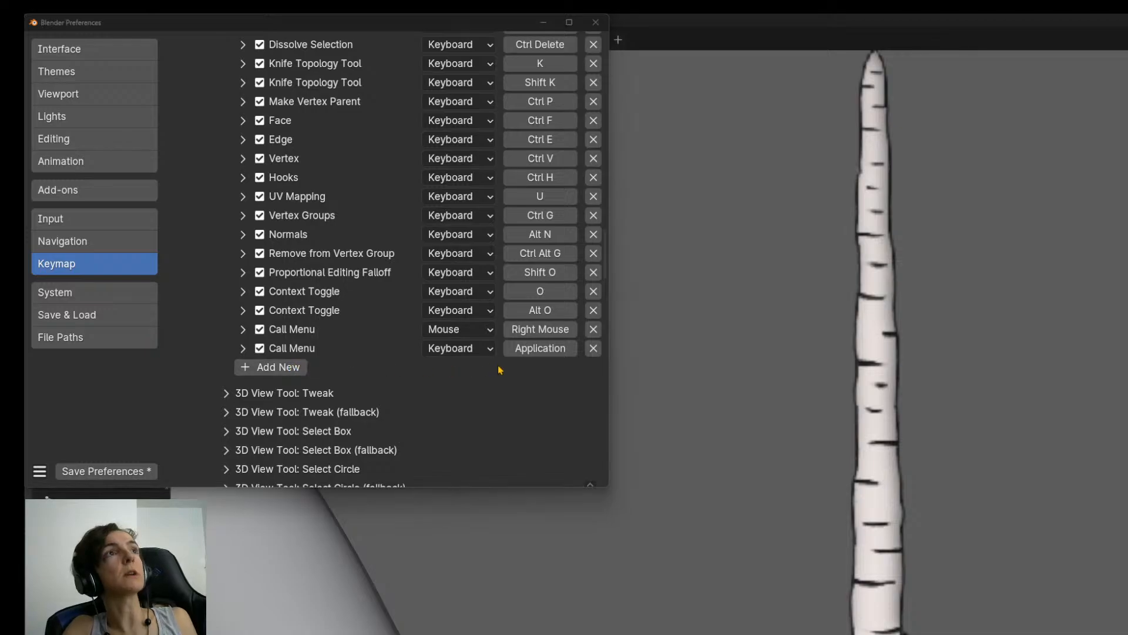
Bring the Preferences window back to a small floating size over the main modelling window.
key(alt+Tab)
key(alt+shift+Tab)
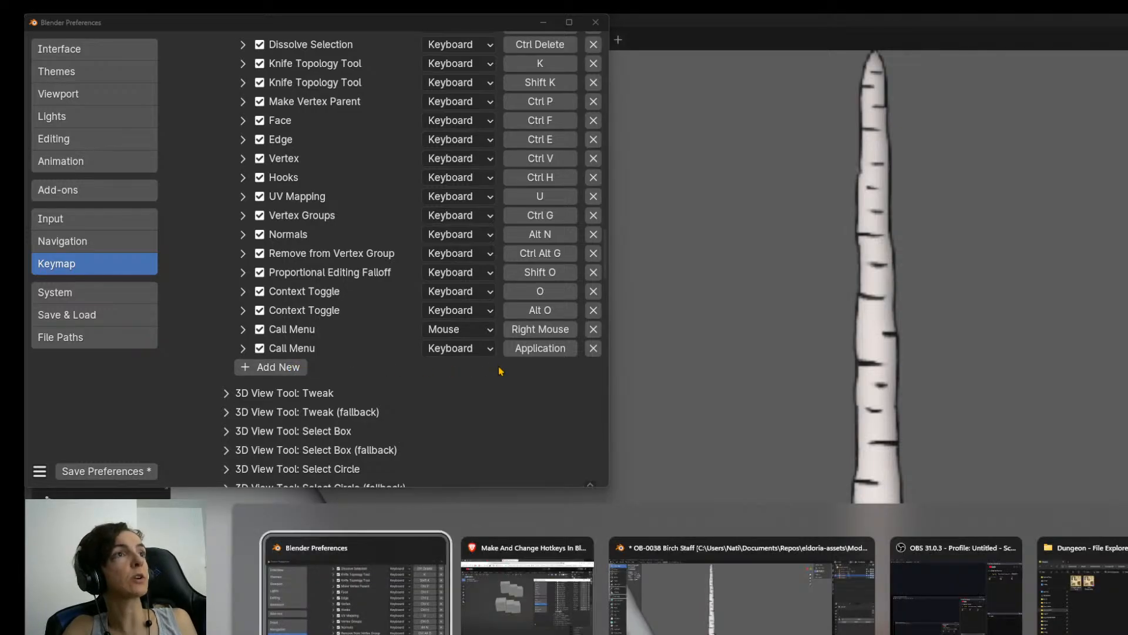
key(alt+Tab)
key(alt+Tab)
key(super+Up)
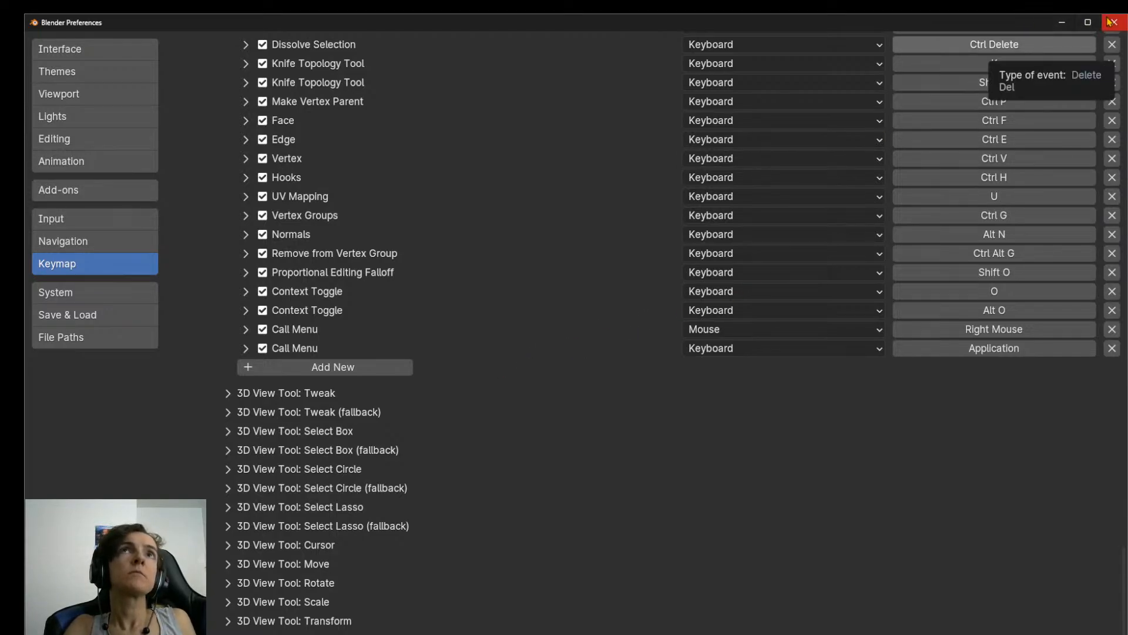
drag(988, 26, 748, 183)
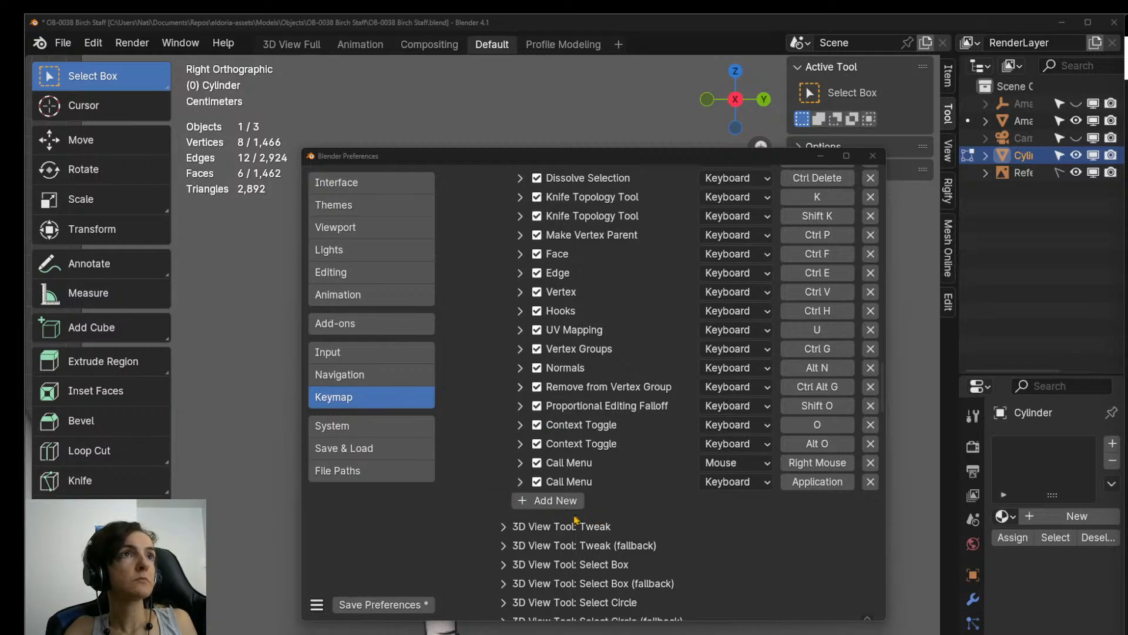
Add a Mesh (Global) keymap entry for mesh.subdivide and assign it the shortcut Shift R.
click(559, 502)
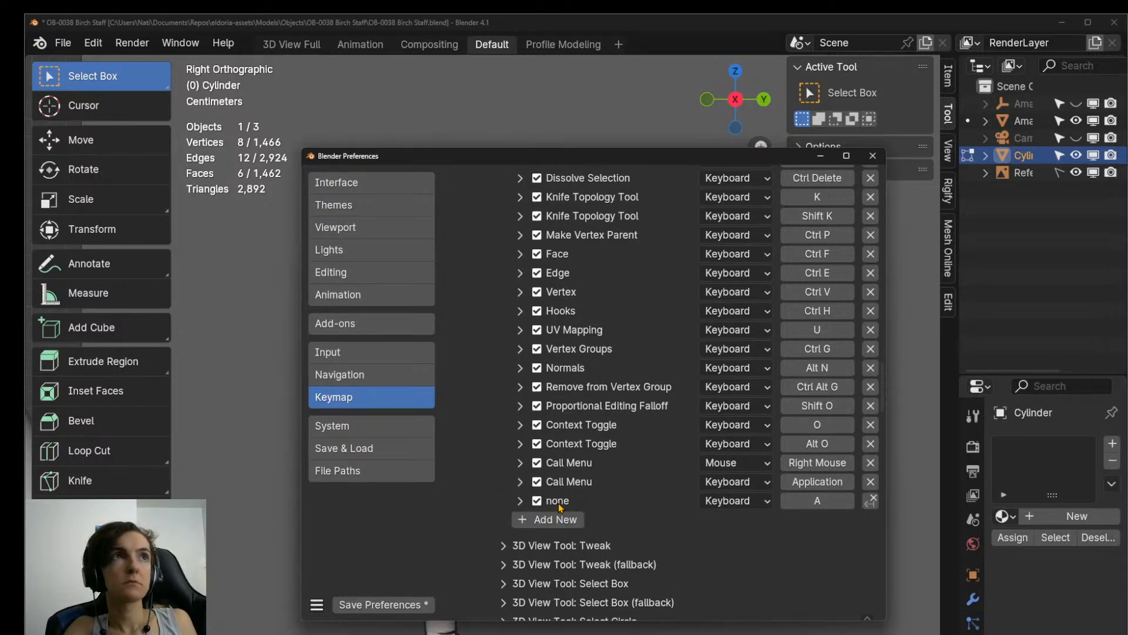
click(520, 501)
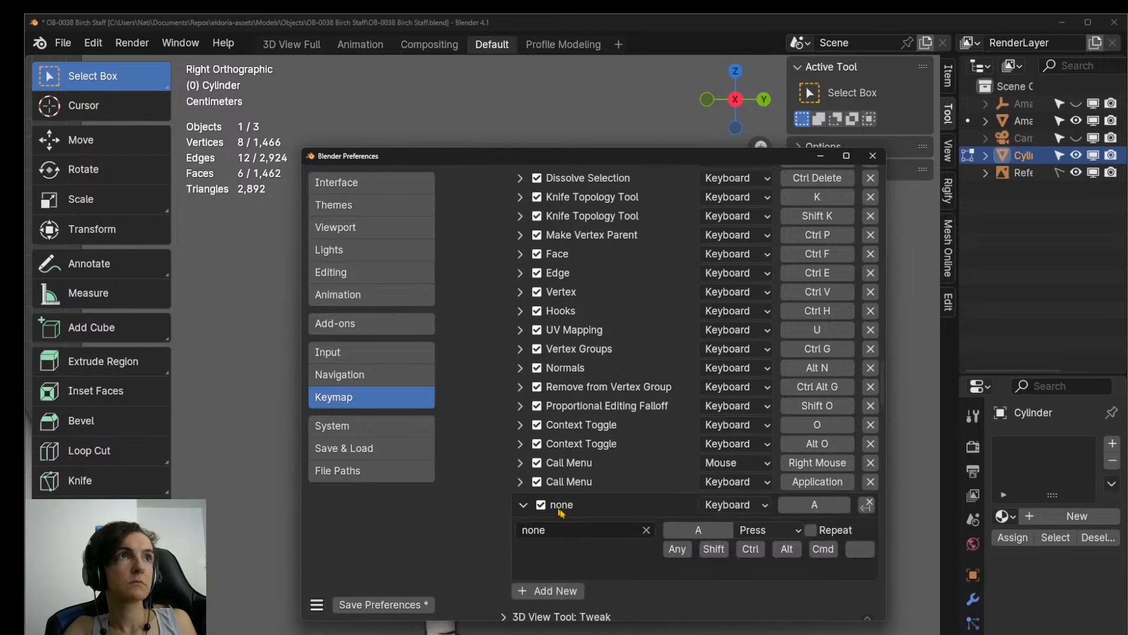
click(573, 529)
text(mesh.sub)
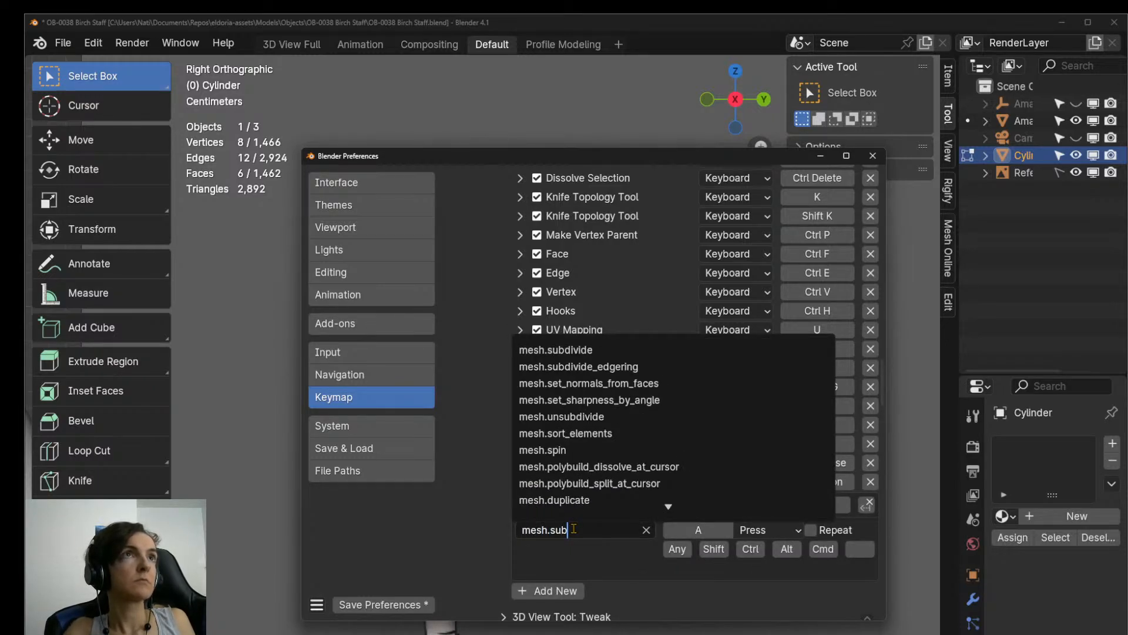
click(602, 349)
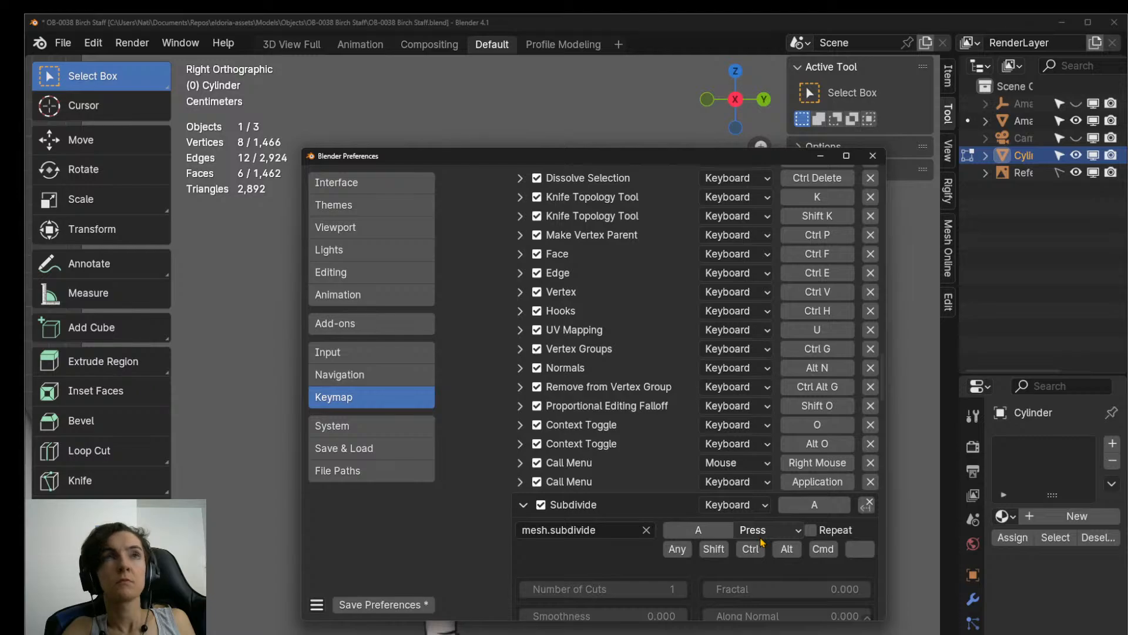
click(820, 505)
key(shift+r)
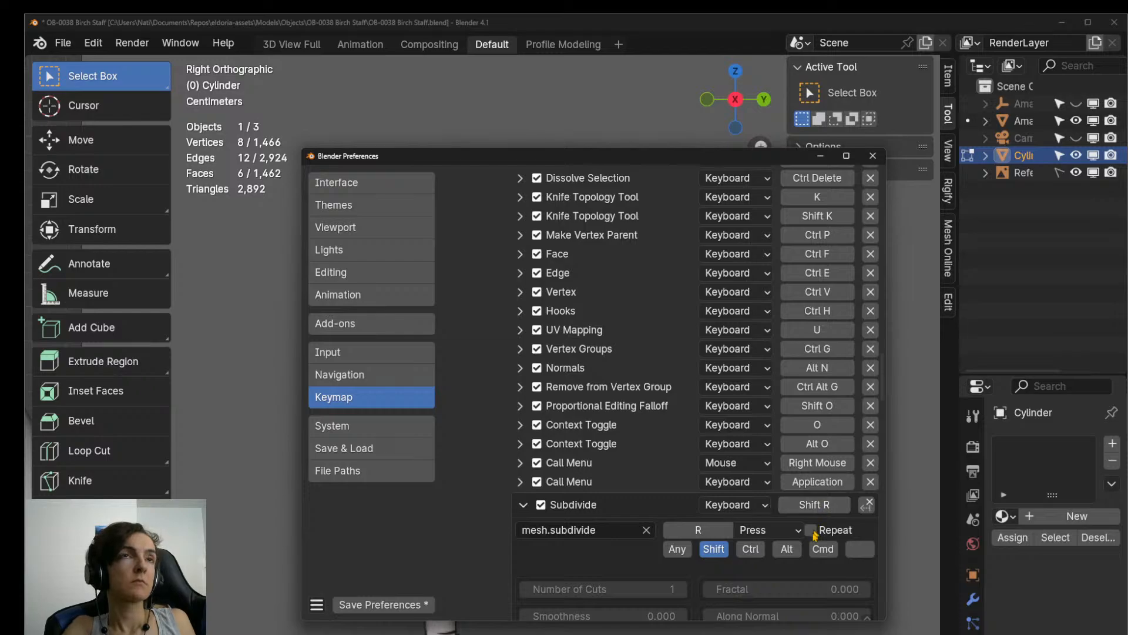
Check the options of the new Subdivide entry, save the preferences and close the Preferences window.
scroll(721, 570, down, 2)
scroll(722, 570, down, 4)
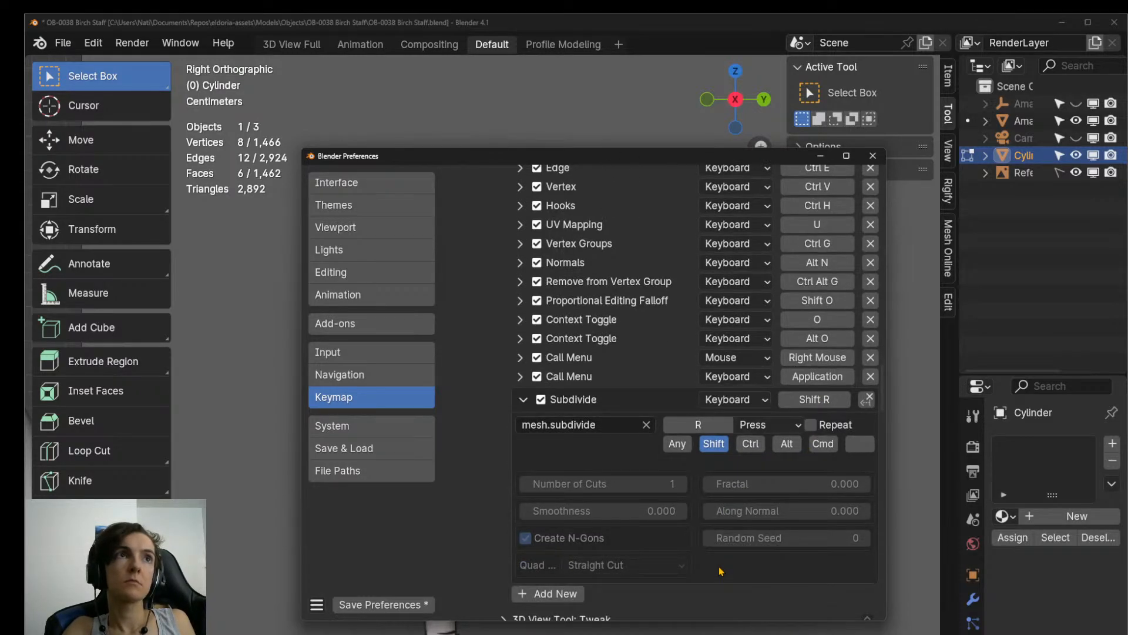
click(425, 606)
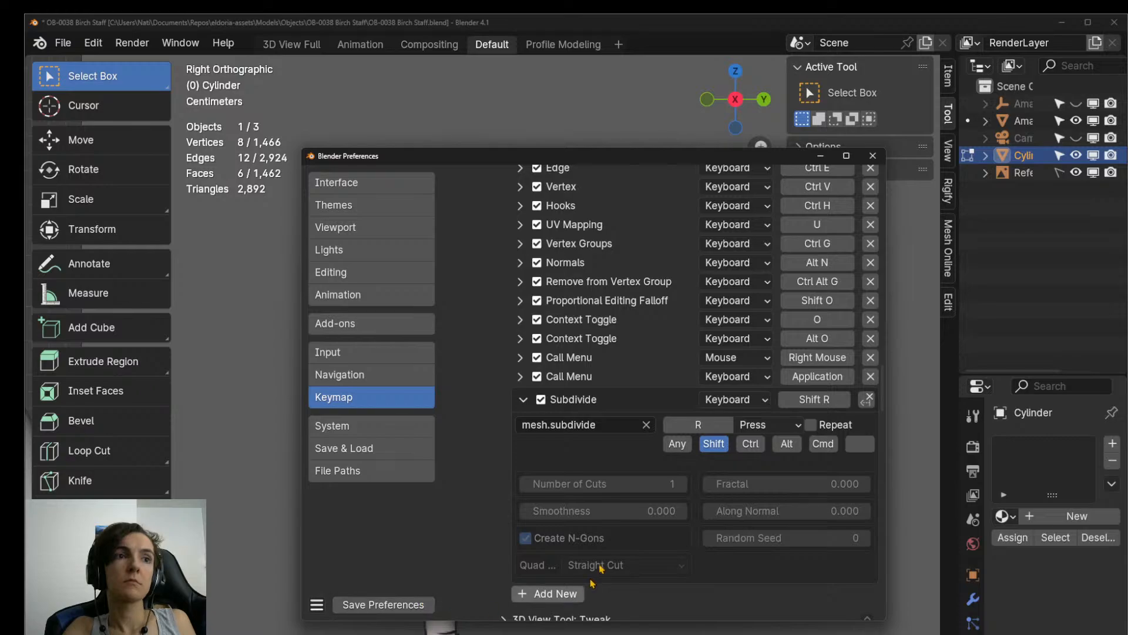
click(873, 156)
Subdivide the selected block of the Cylinder mesh once and frame it in the right orthographic view.
middle_drag(672, 516, 637, 615)
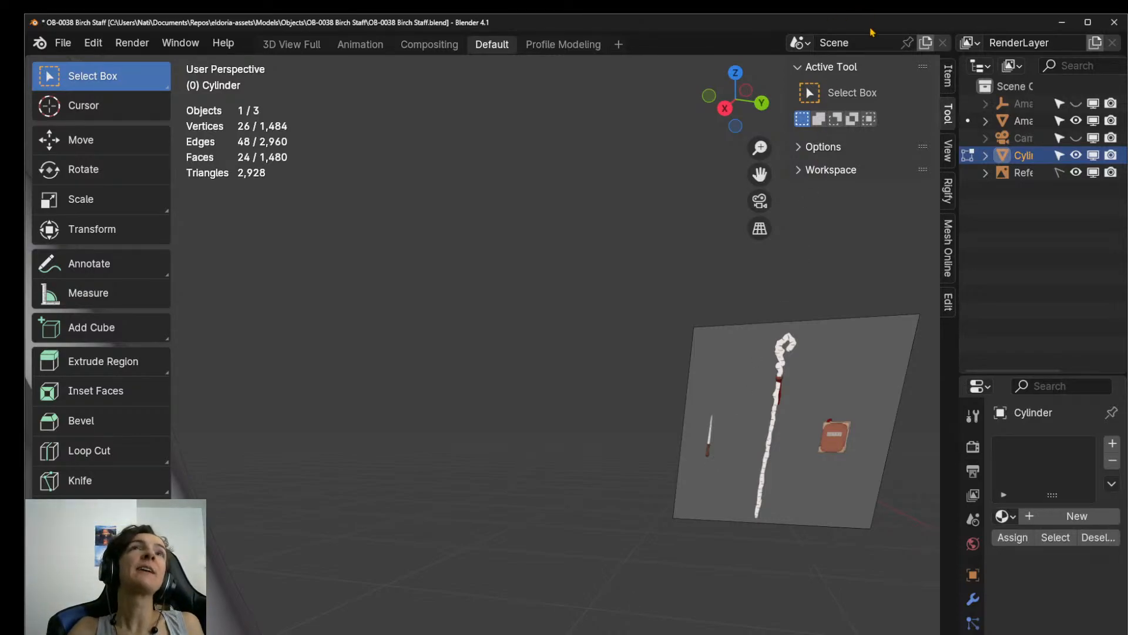
double_click(923, 27)
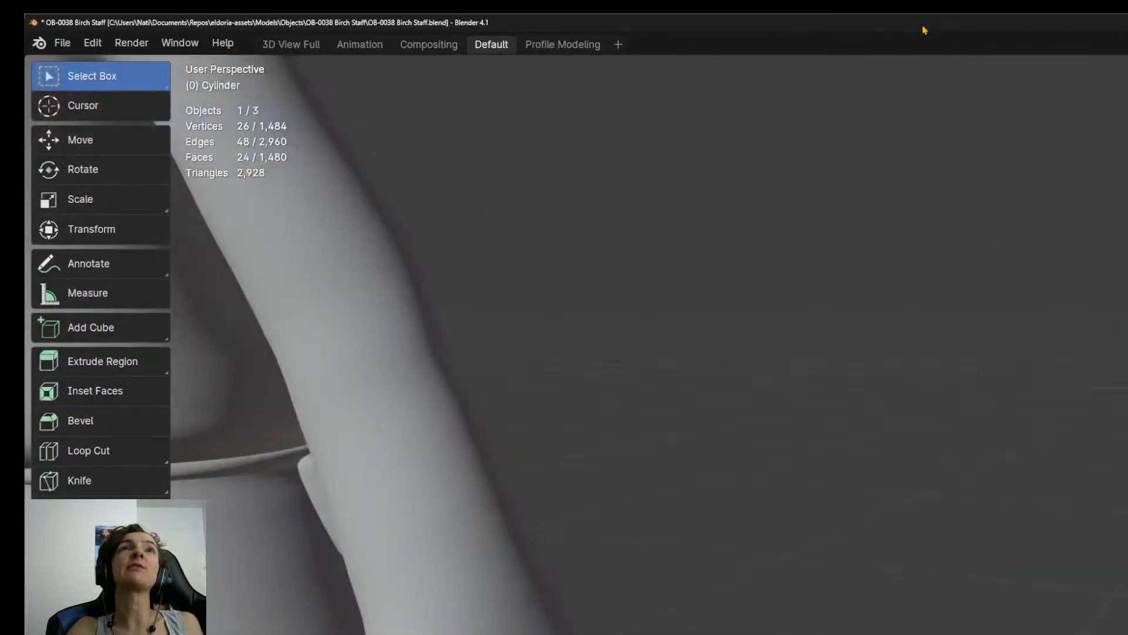
key(KP_3)
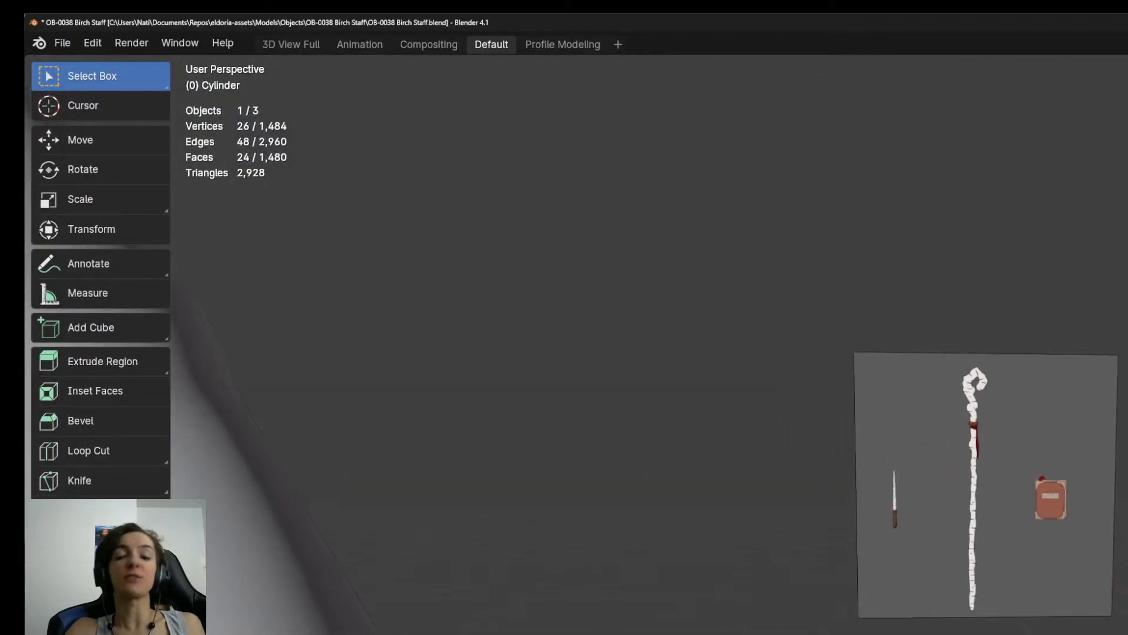
scroll(957, 629, down, 7)
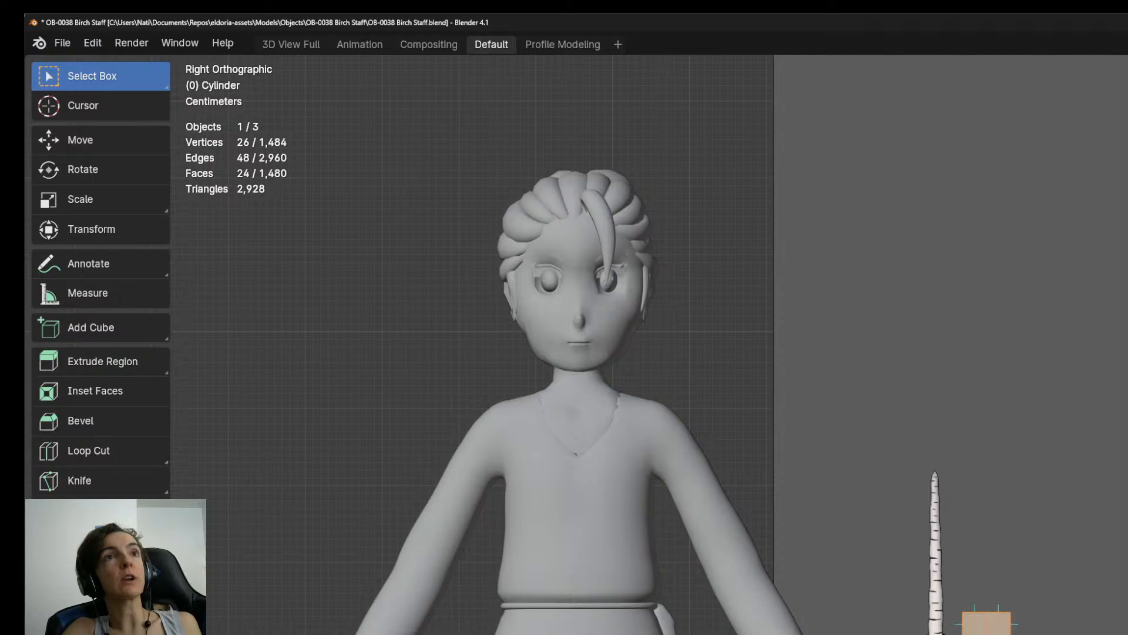
key(KP_Decimal)
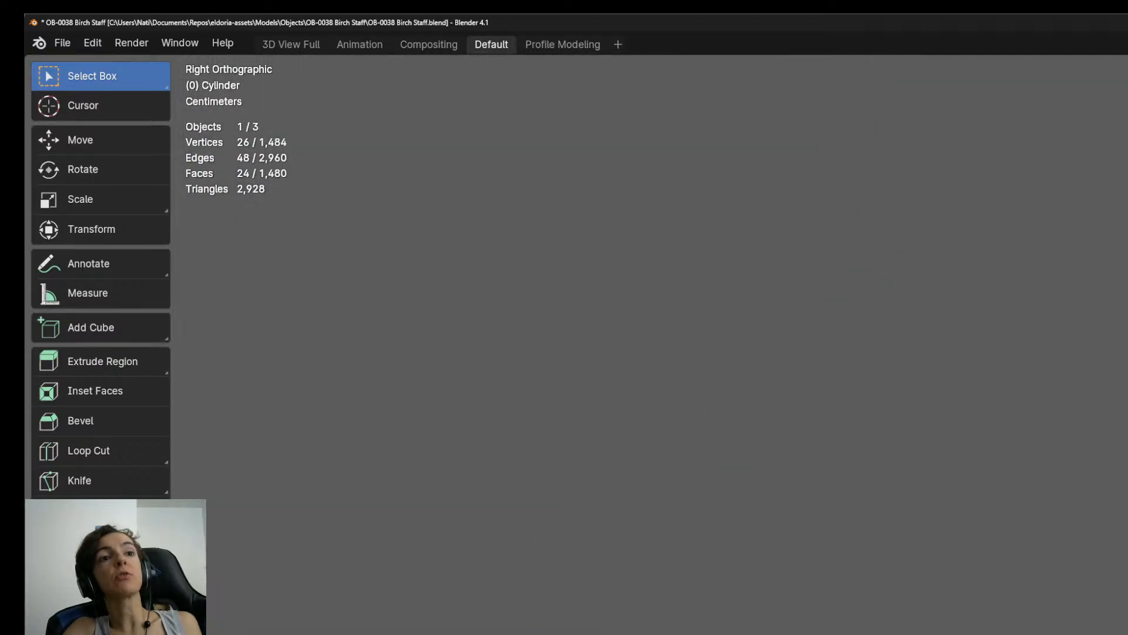
Try to scale the eight corner vertices of the subdivided block beside the staff in the right orthographic view.
shift+middle_drag(1123, 594, 726, 601)
scroll(975, 607, up, 2)
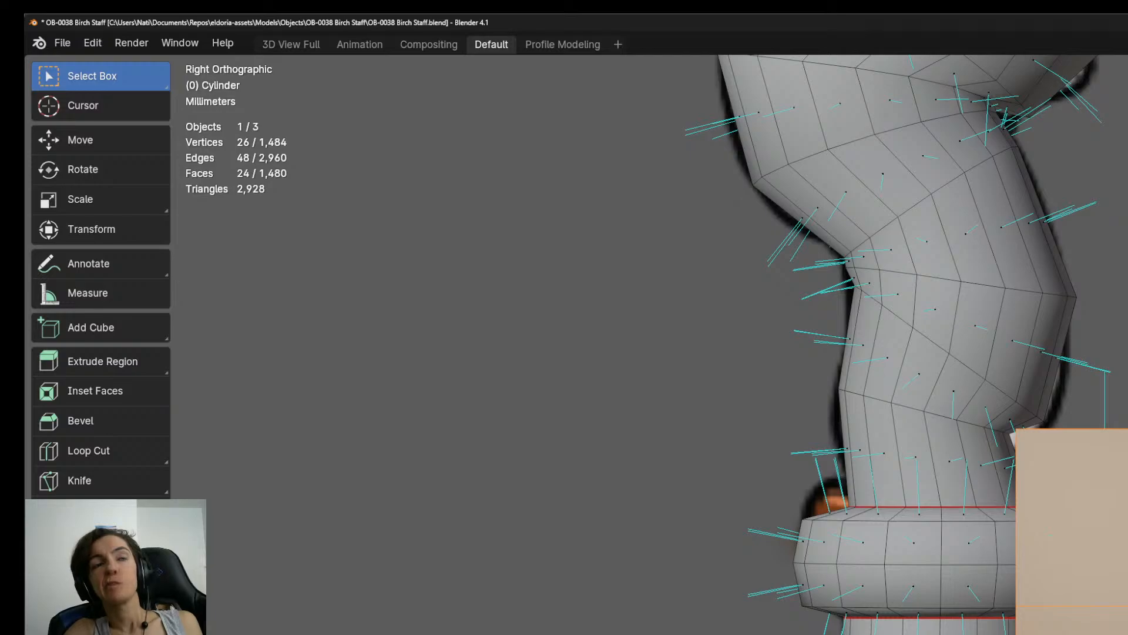
middle_drag(823, 353, 764, 362)
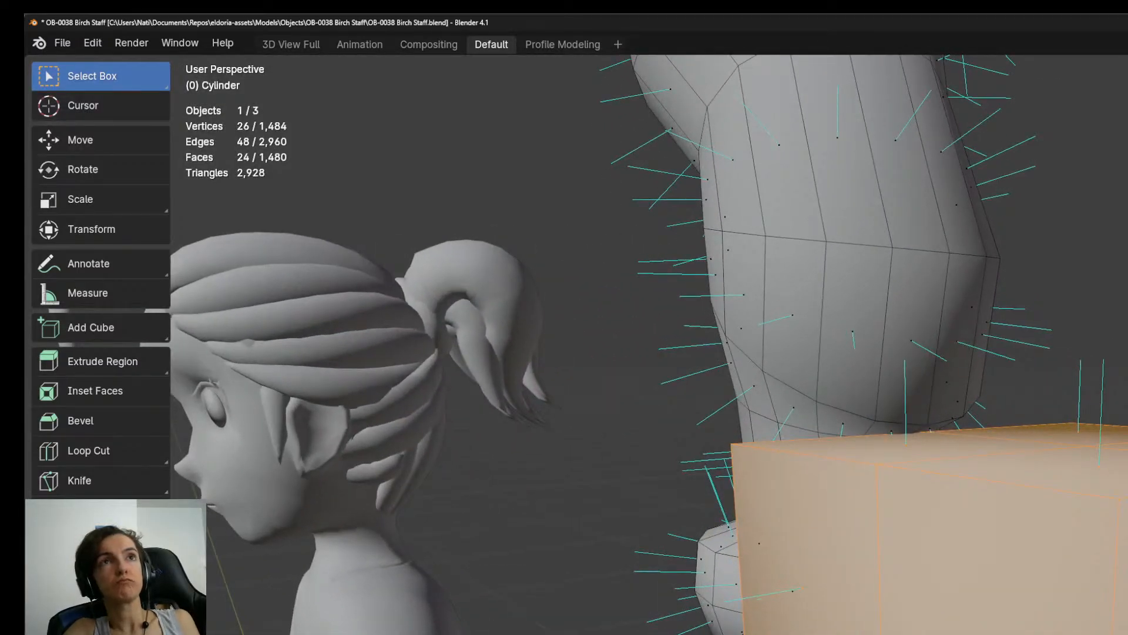
middle_drag(1113, 487, 1058, 470)
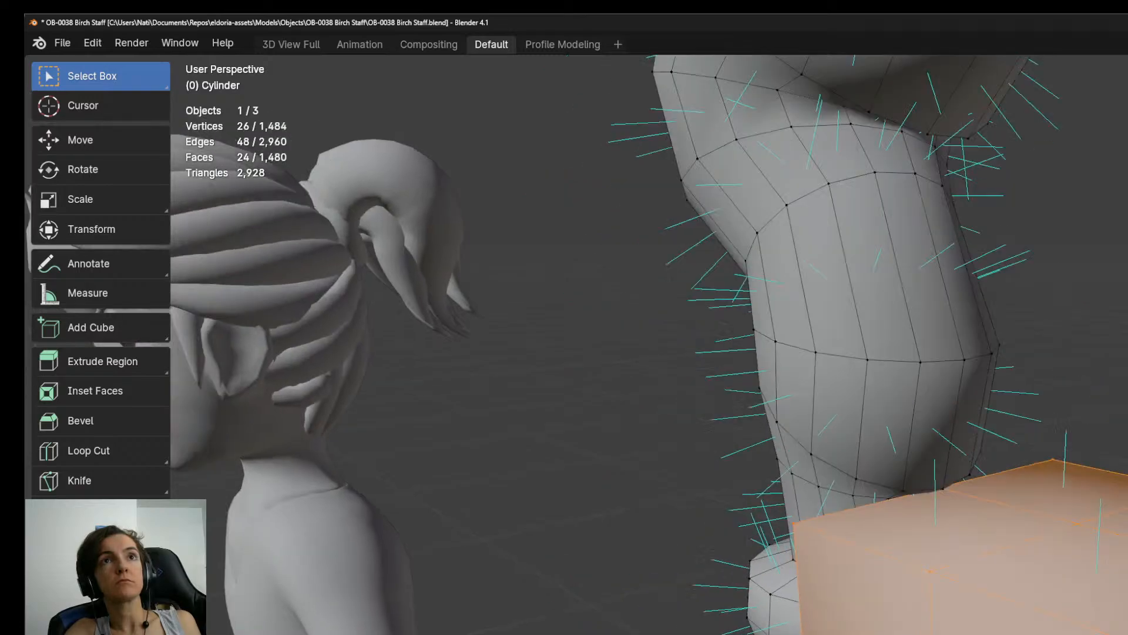
click(1052, 459)
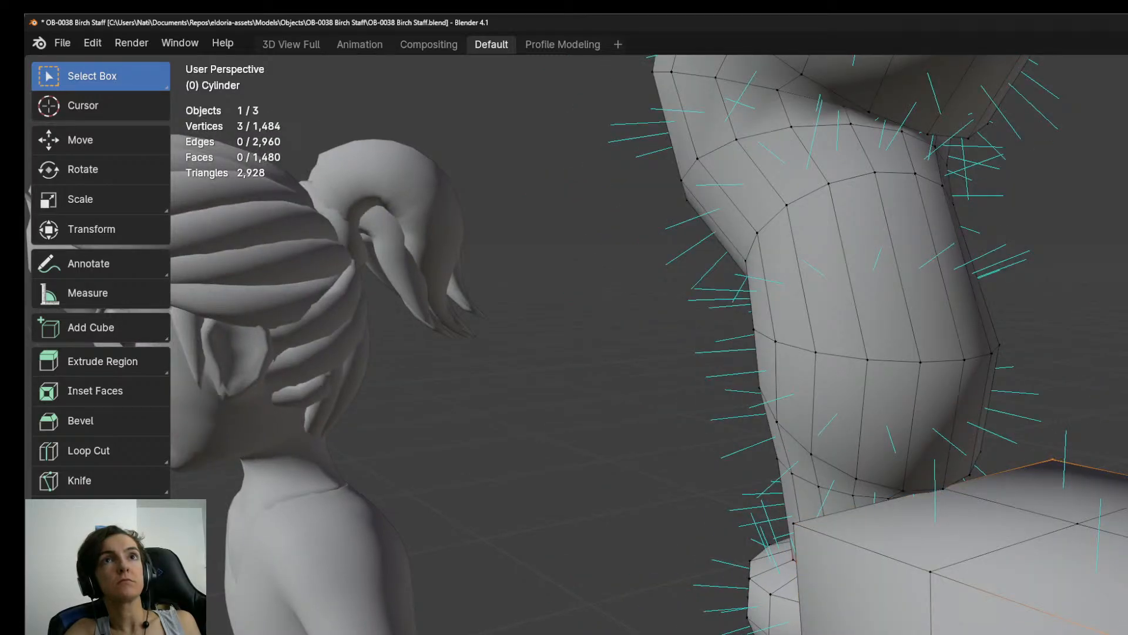
shift+click(811, 534)
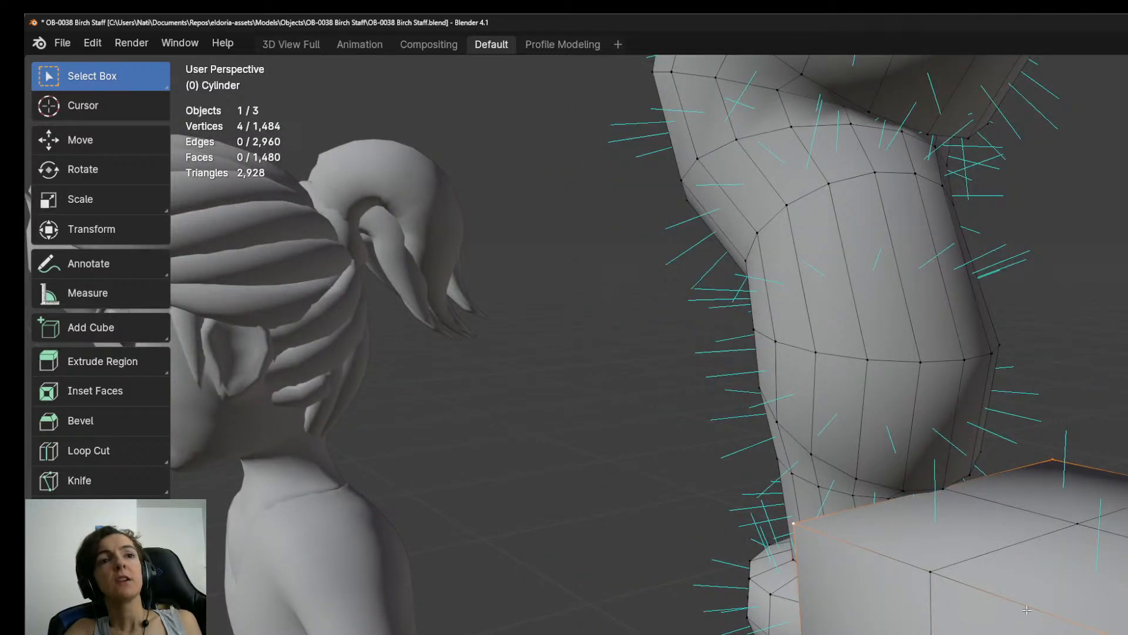
key(Tab)
key(Tab)
middle_drag(1005, 611, 1100, 528)
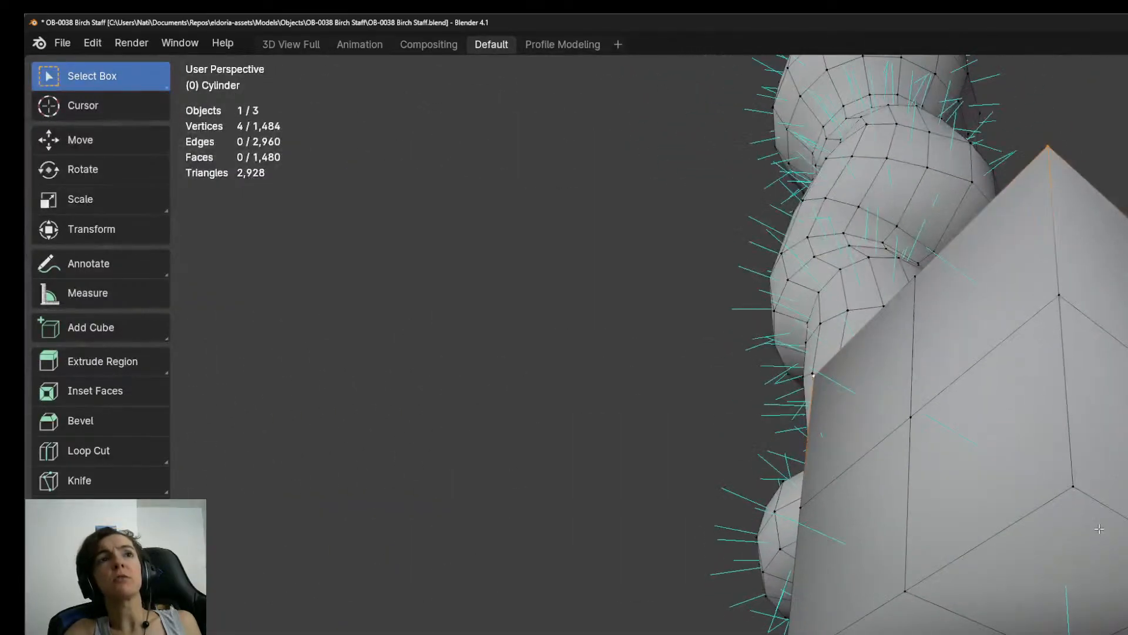
shift+click(1078, 493)
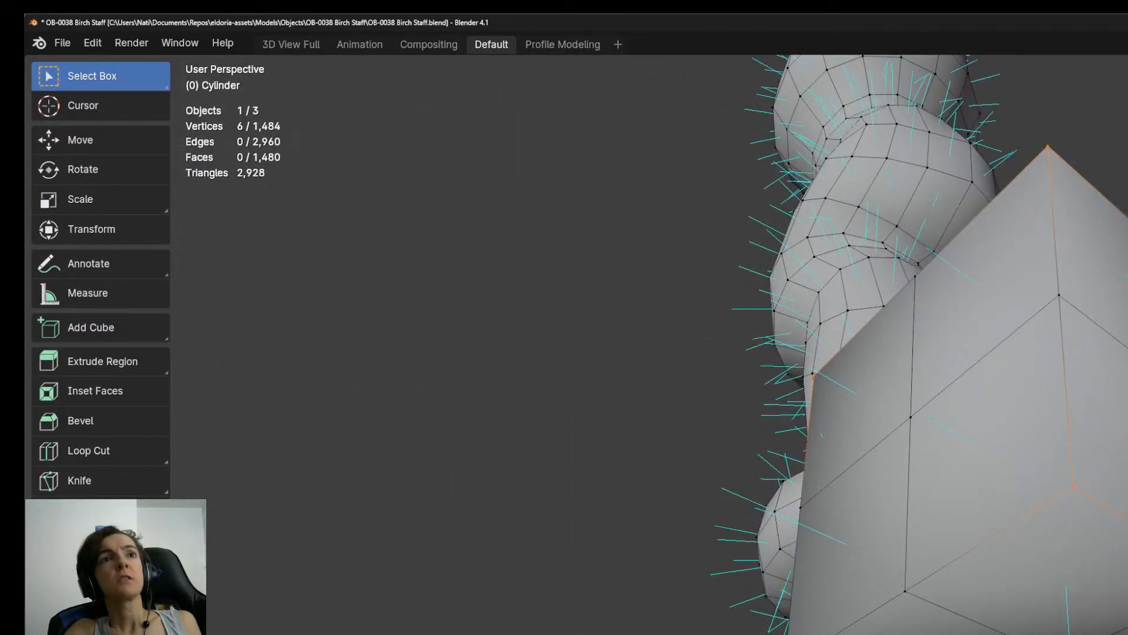
shift+click(788, 632)
middle_drag(788, 632, 849, 634)
key(KP_3)
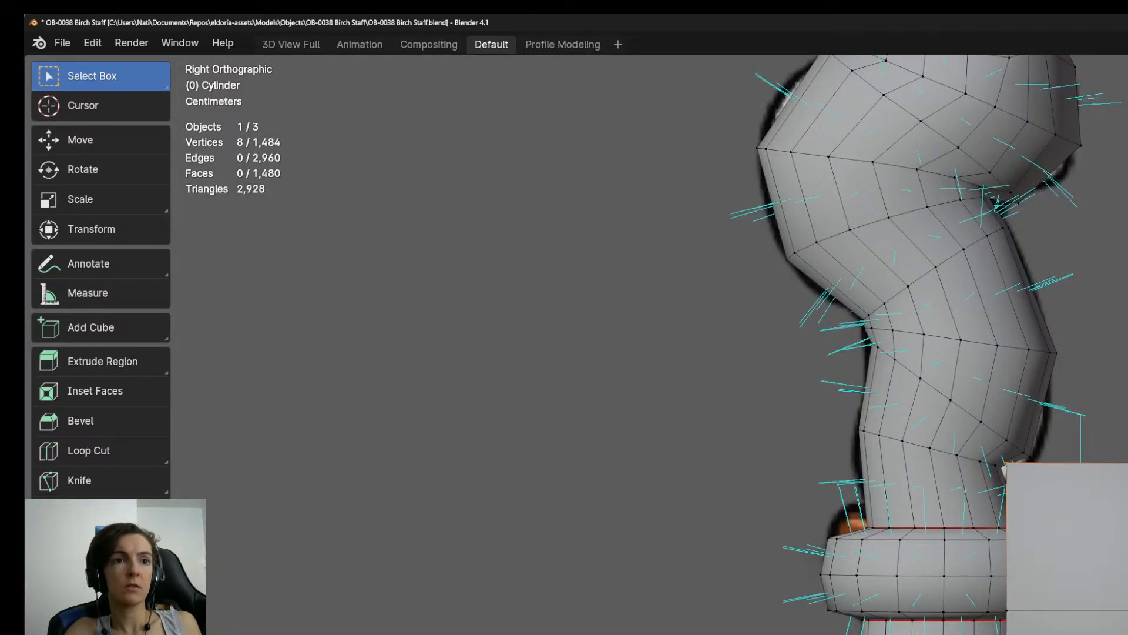
key(s)
key(ctrl+z)
Select all the outer border edges of the subdivided block and scale them inward to start rounding it.
middle_drag(846, 352, 764, 438)
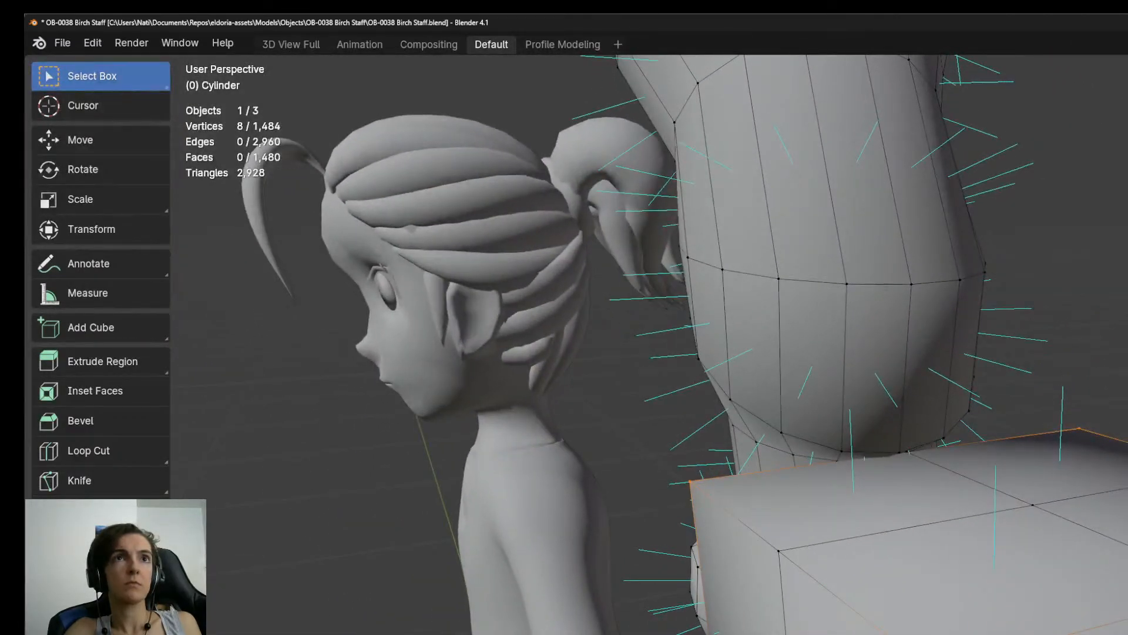
shift+click(810, 606)
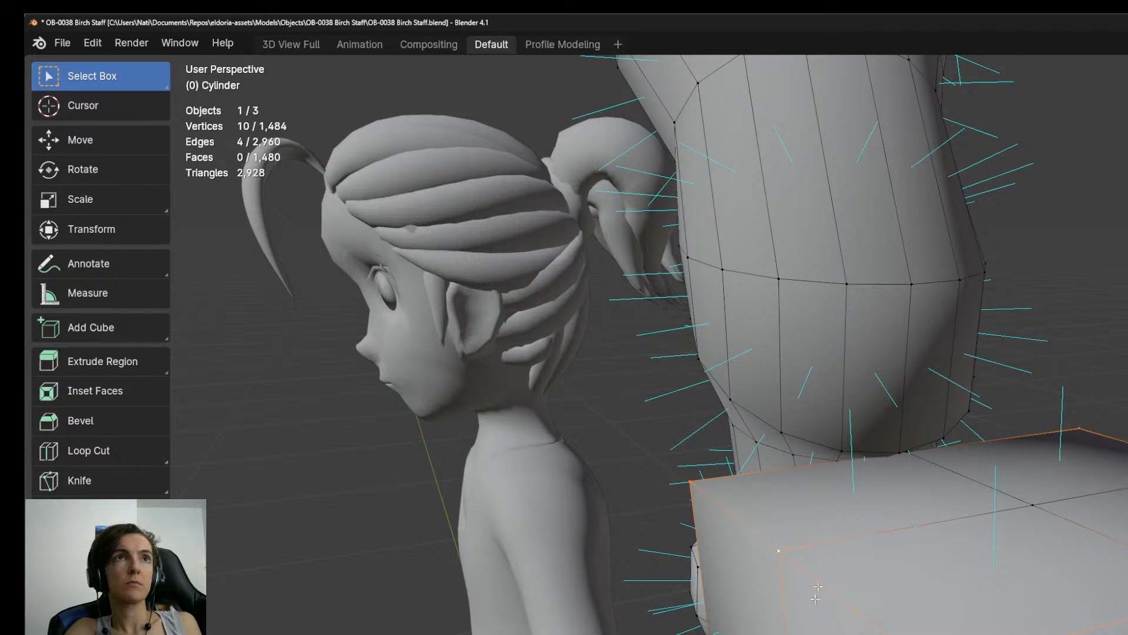
shift+click(909, 456)
alt+shift+click(1086, 492)
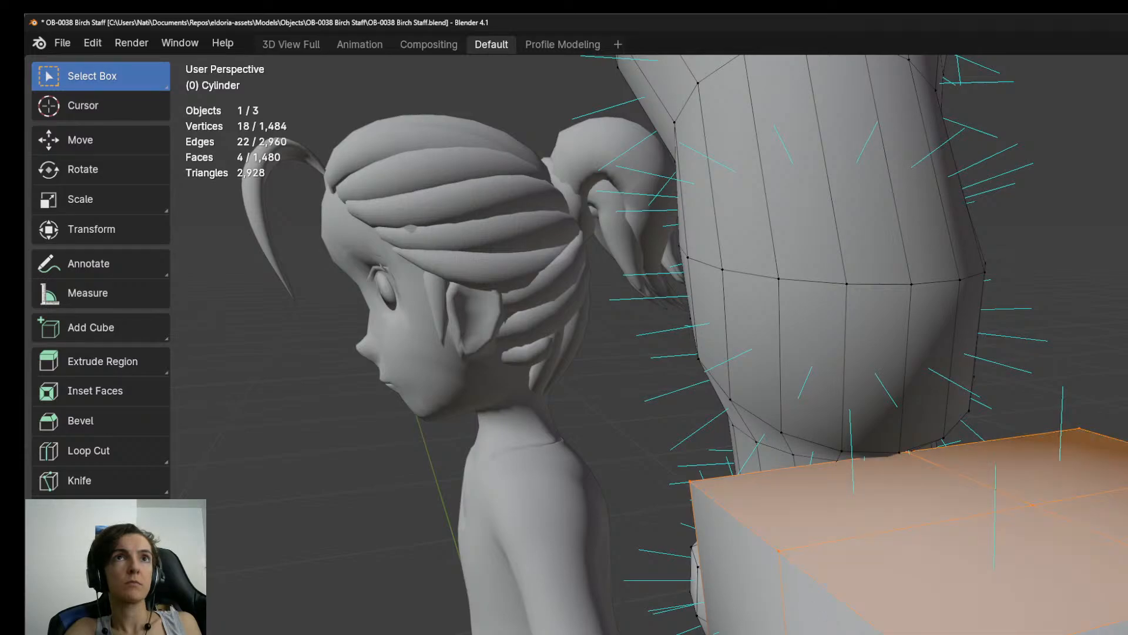
shift+click(1057, 521)
middle_drag(1081, 582, 1108, 562)
alt+click(1112, 455)
alt+shift+click(1125, 464)
middle_drag(1126, 464, 1118, 541)
alt+shift+click(1120, 437)
alt+shift+click(1022, 439)
middle_drag(1087, 629, 1058, 464)
alt+shift+click(1039, 629)
middle_drag(1046, 631, 1053, 512)
alt+shift+click(1062, 481)
alt+shift+click(1116, 517)
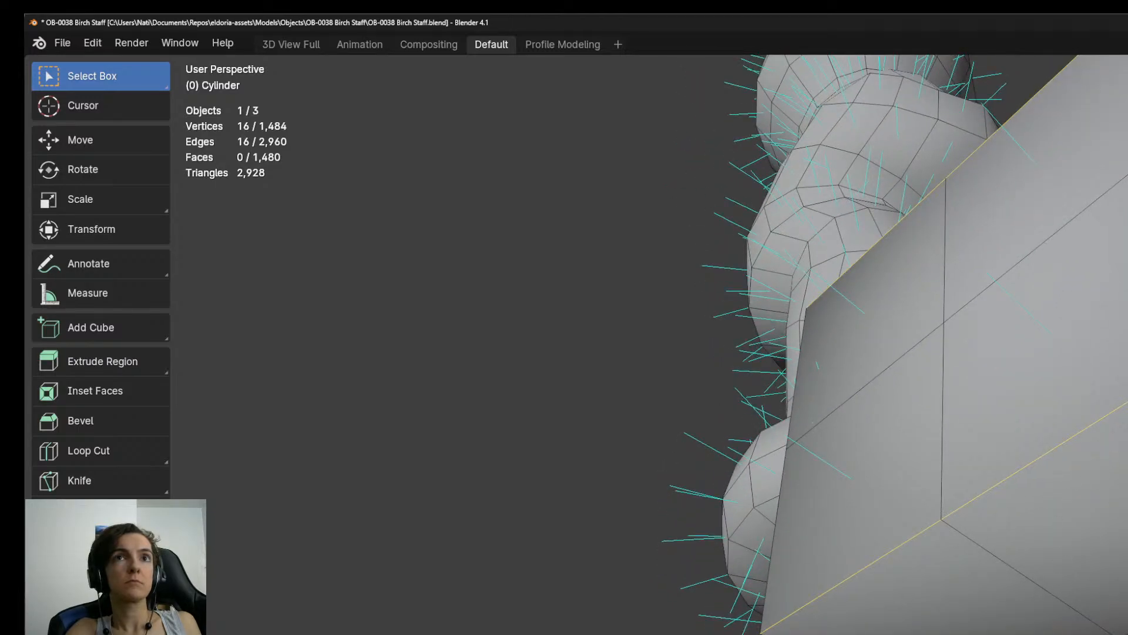
middle_drag(995, 559, 1122, 614)
alt+shift+click(1117, 395)
middle_drag(949, 594, 1120, 565)
alt+shift+click(919, 621)
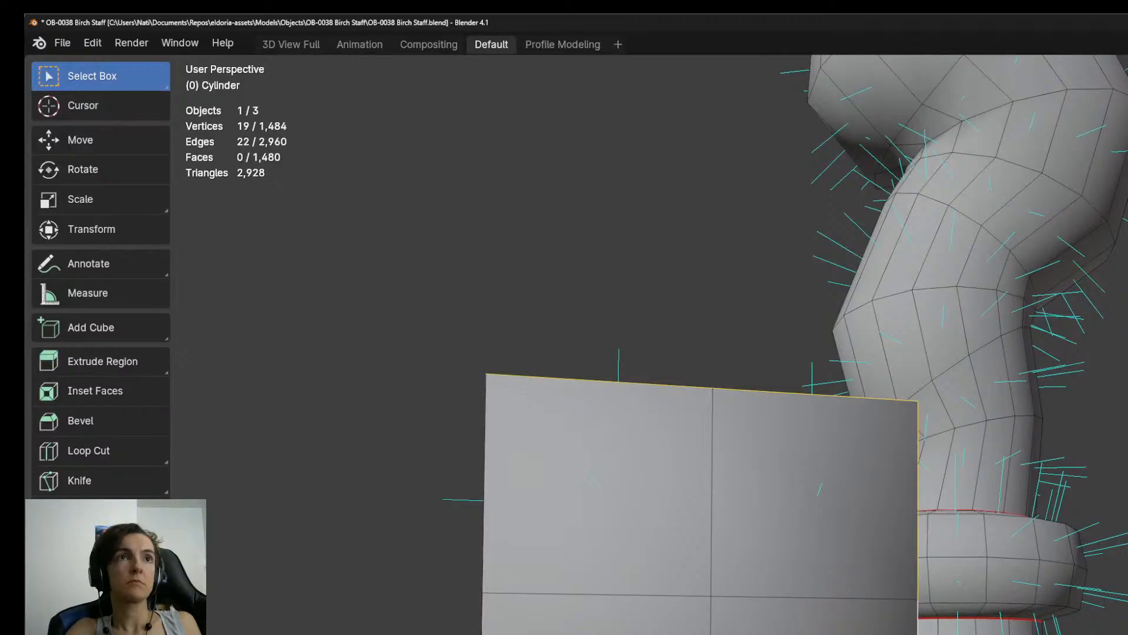
alt+shift+click(484, 546)
key(KP_3)
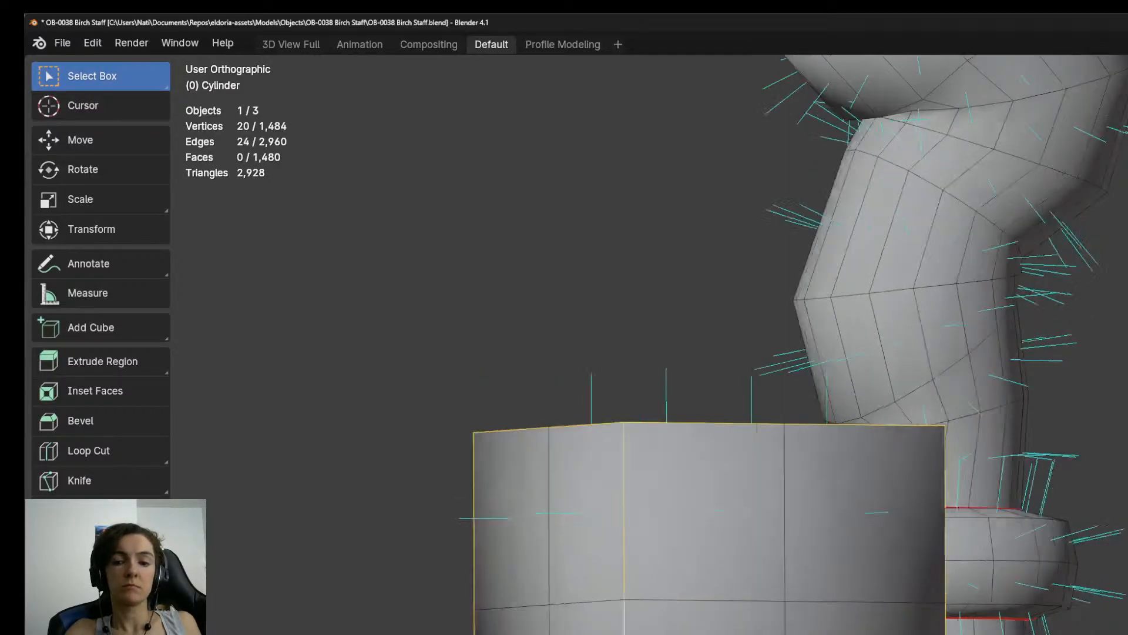
key(s)
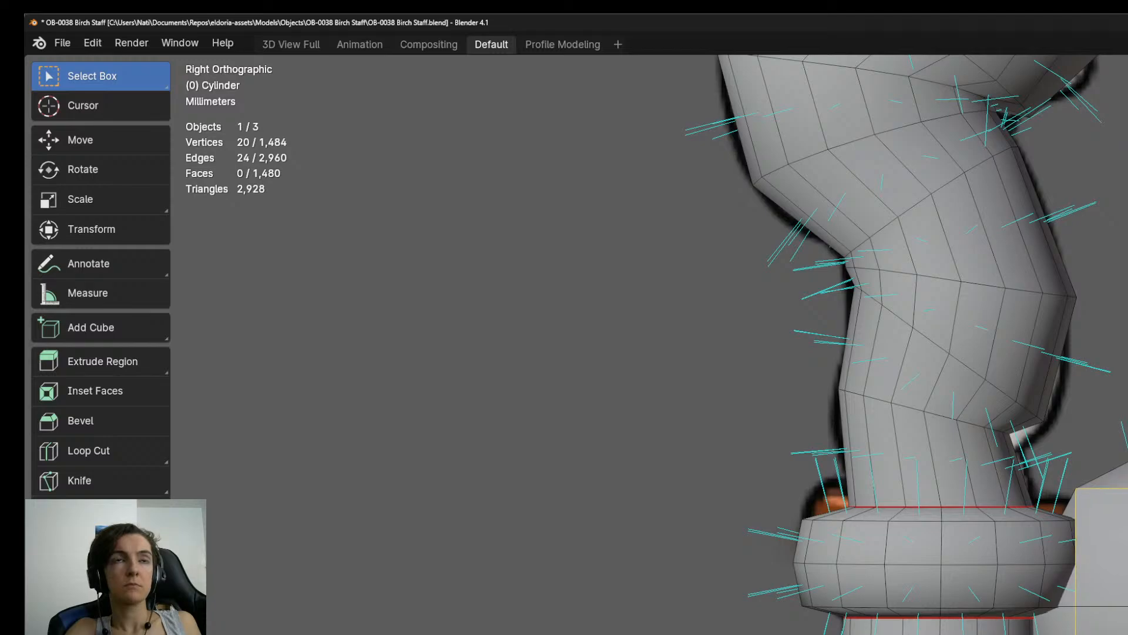
Select the block's eight corner vertices and scale them inward to shape it into a rounded bead.
middle_drag(764, 352, 682, 408)
key(1)
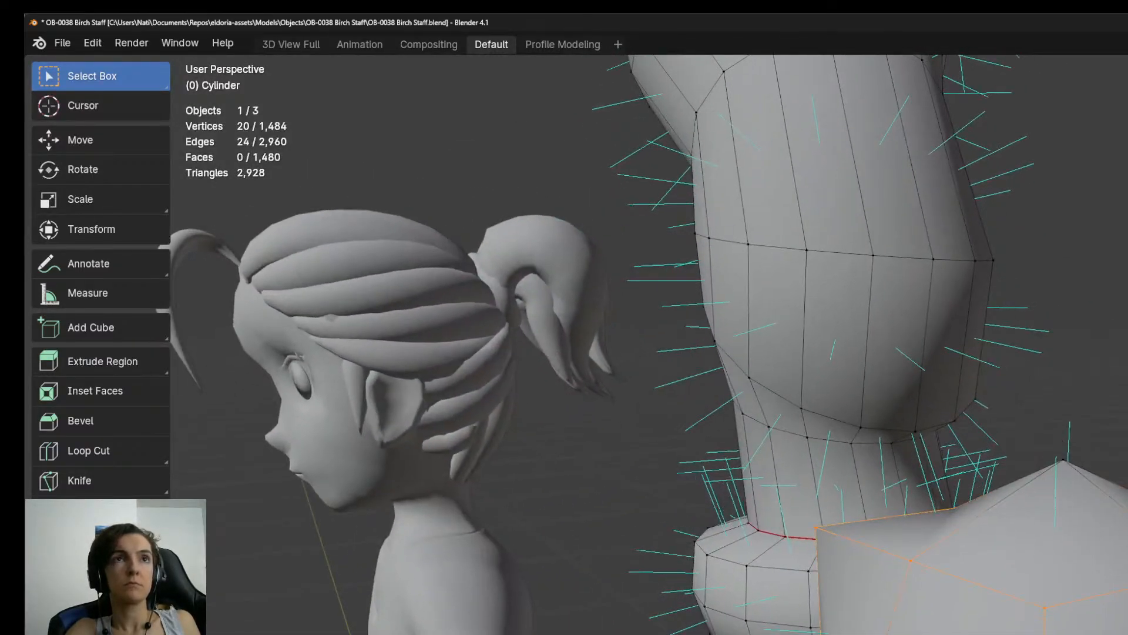
click(1043, 613)
shift+click(826, 535)
middle_drag(826, 535, 995, 604)
shift+click(978, 561)
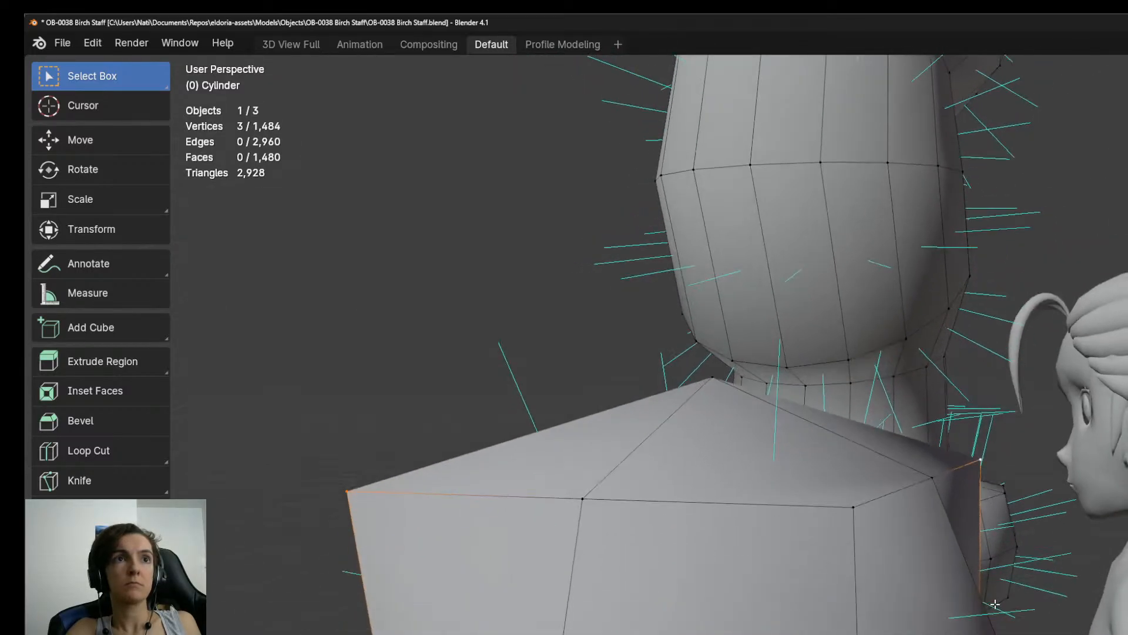
shift+click(853, 507)
middle_drag(854, 509, 986, 589)
shift+click(1011, 591)
shift+click(471, 607)
middle_drag(470, 607, 804, 495)
shift+click(890, 466)
shift+click(1055, 634)
key(KP_3)
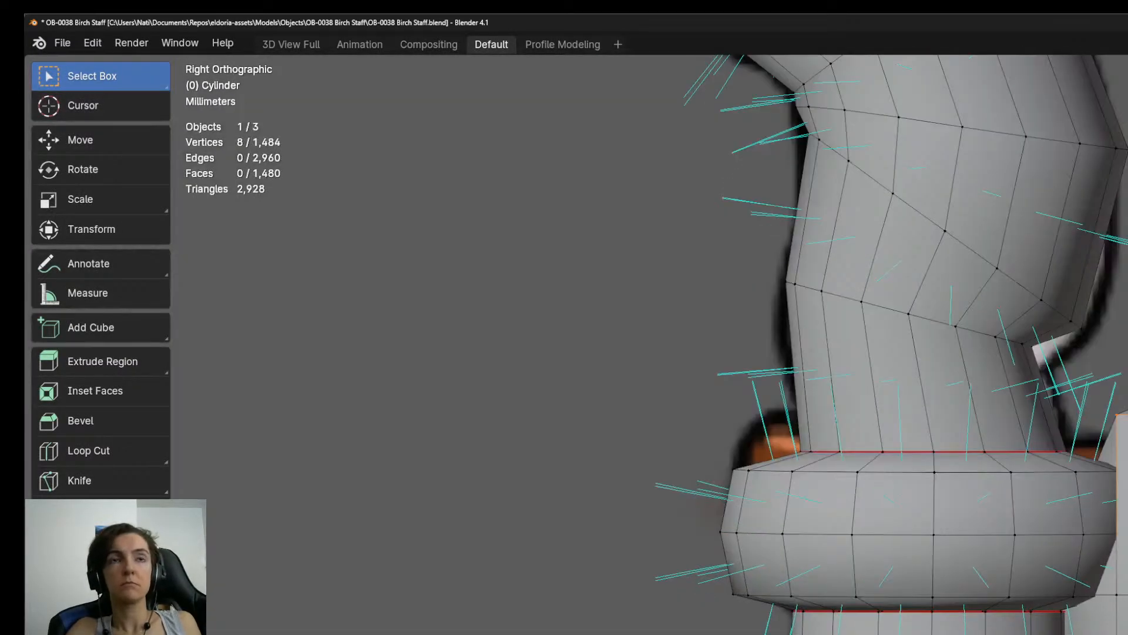
key(s)
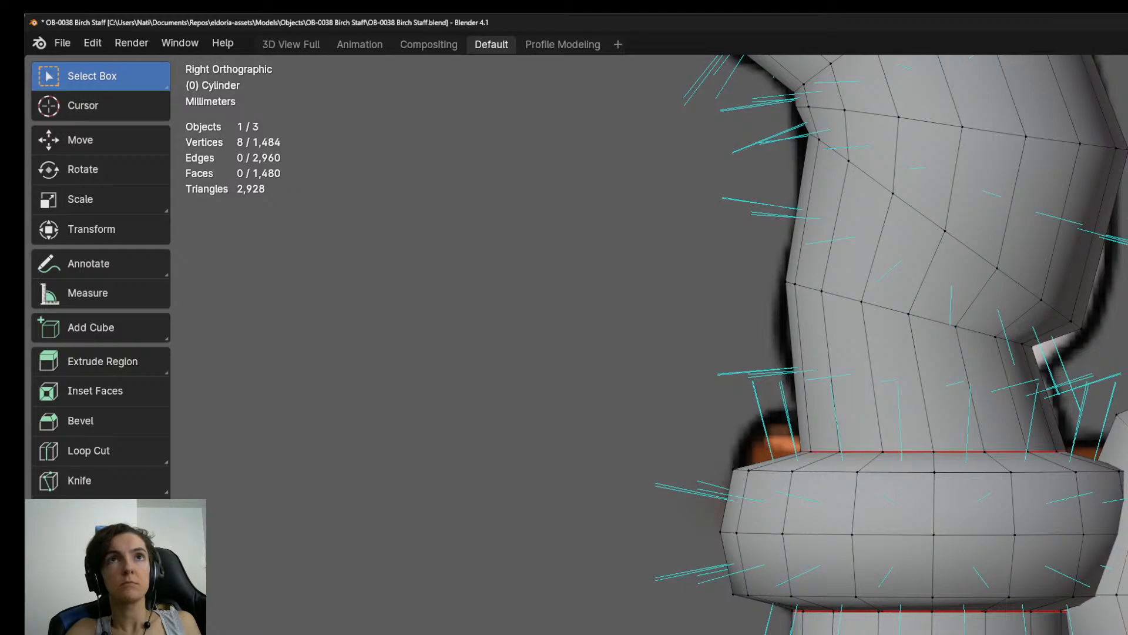
Select the whole linked bead and scale it down to a small size relative to the staff's collar.
scroll(954, 622, down, 4)
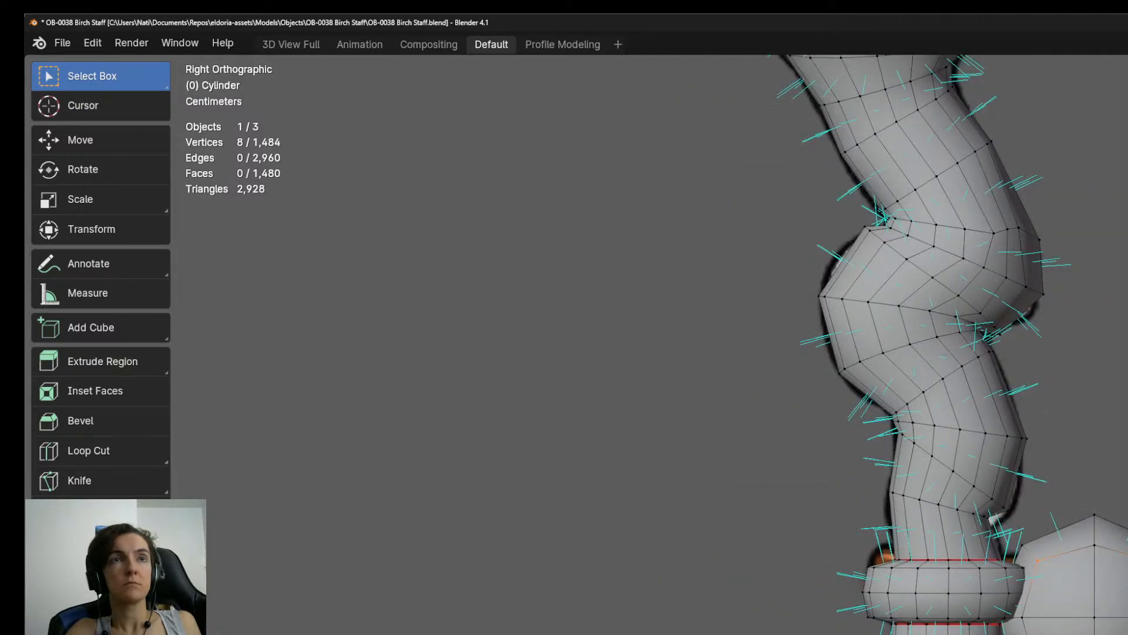
key(l)
key(s)
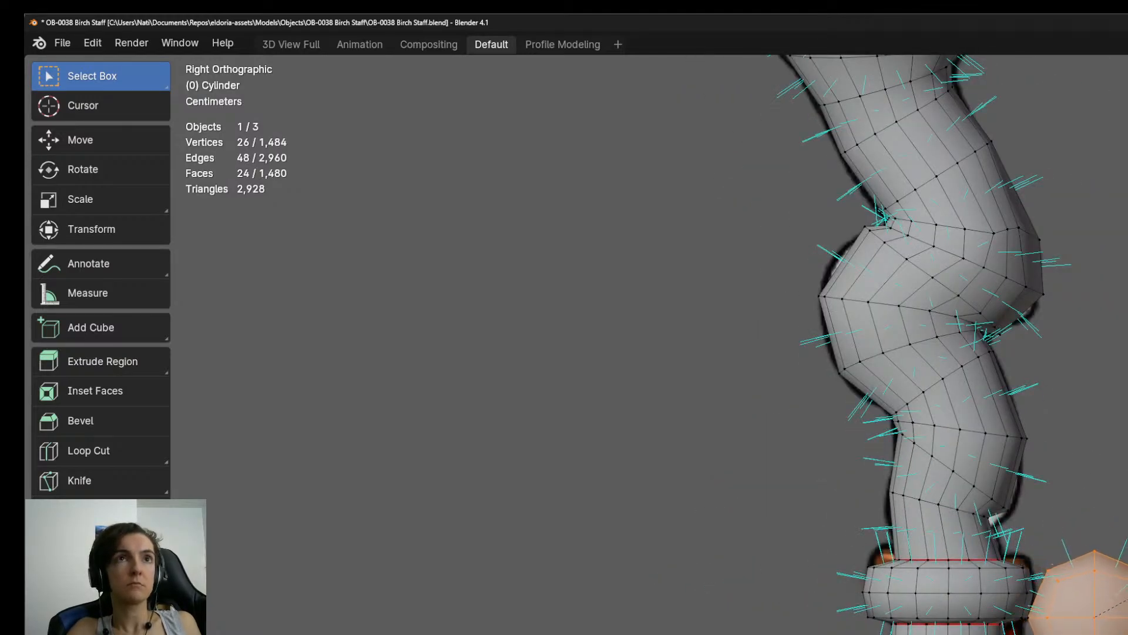
click(1116, 600)
shift+middle_drag(1118, 594, 793, 634)
key(s)
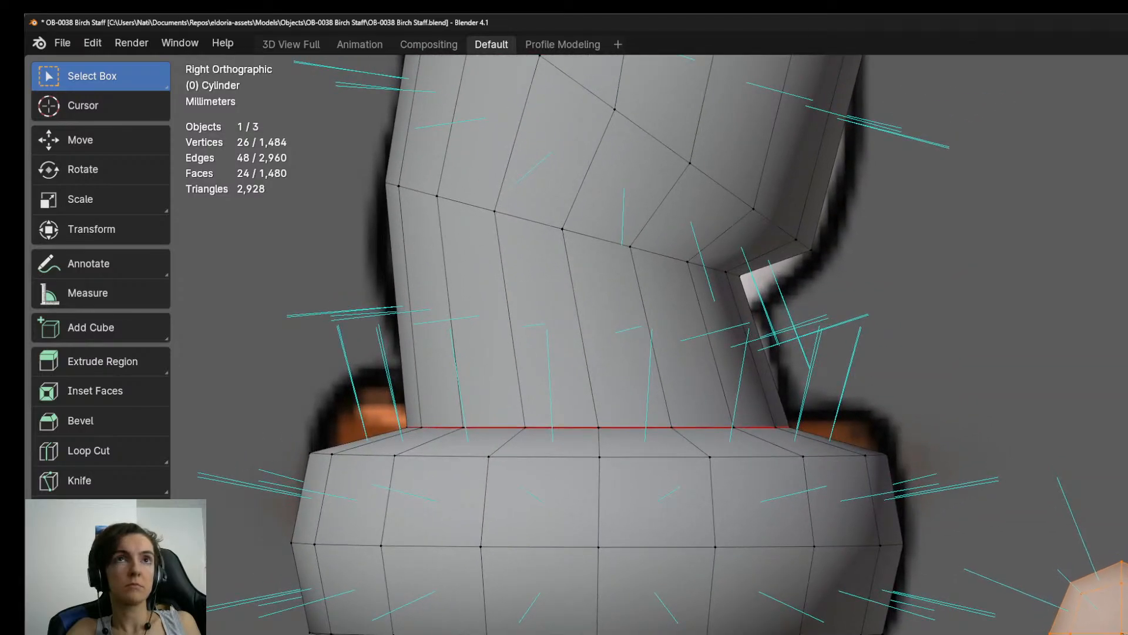
click(1121, 588)
middle_drag(1096, 588, 805, 588)
Move the small bead downward beside the collar in the right orthographic view.
key(2)
middle_drag(765, 418, 786, 415)
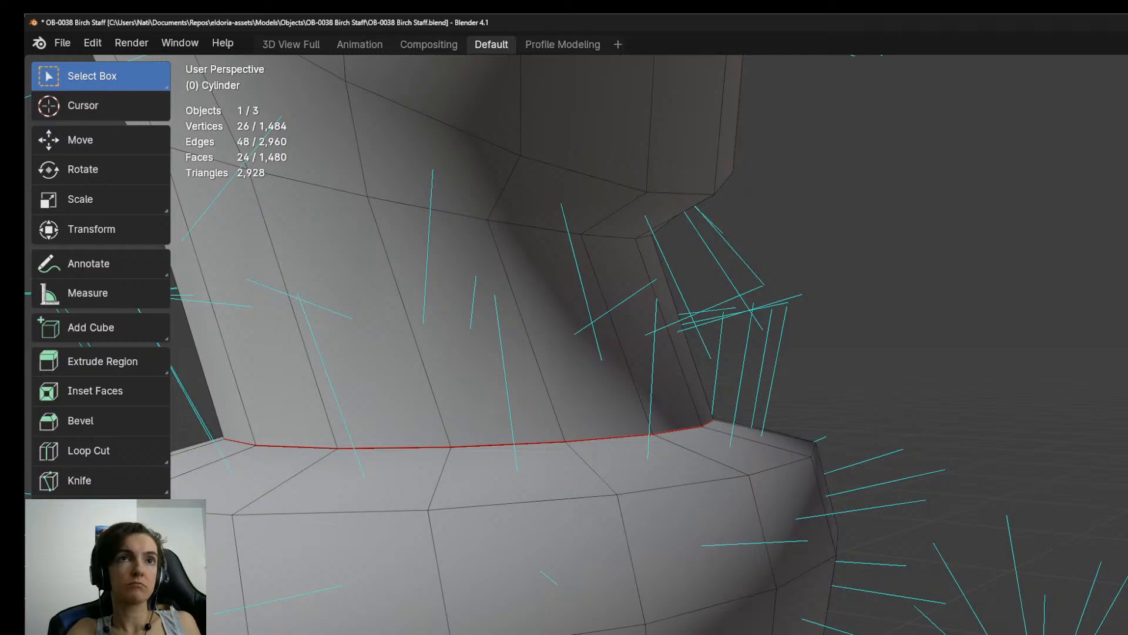
middle_drag(1026, 630, 1040, 594)
key(u)
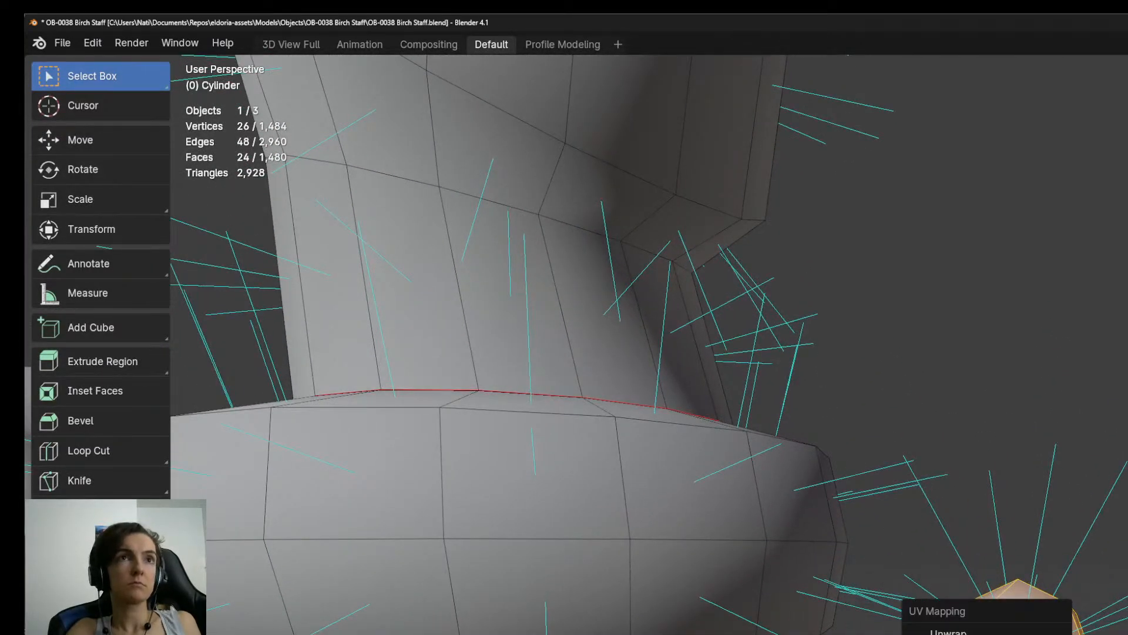
click(1038, 632)
middle_drag(1038, 630, 1049, 601)
key(KP_3)
key(g)
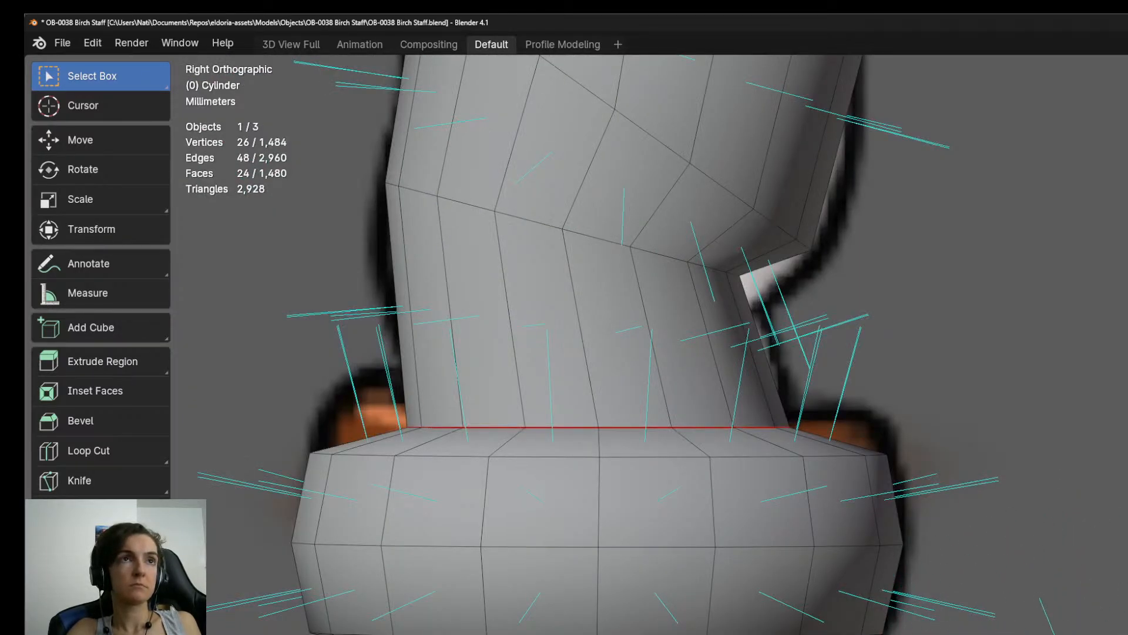
Delete the four faces on the side of the bead that faces the staff.
middle_drag(1114, 593, 1070, 553)
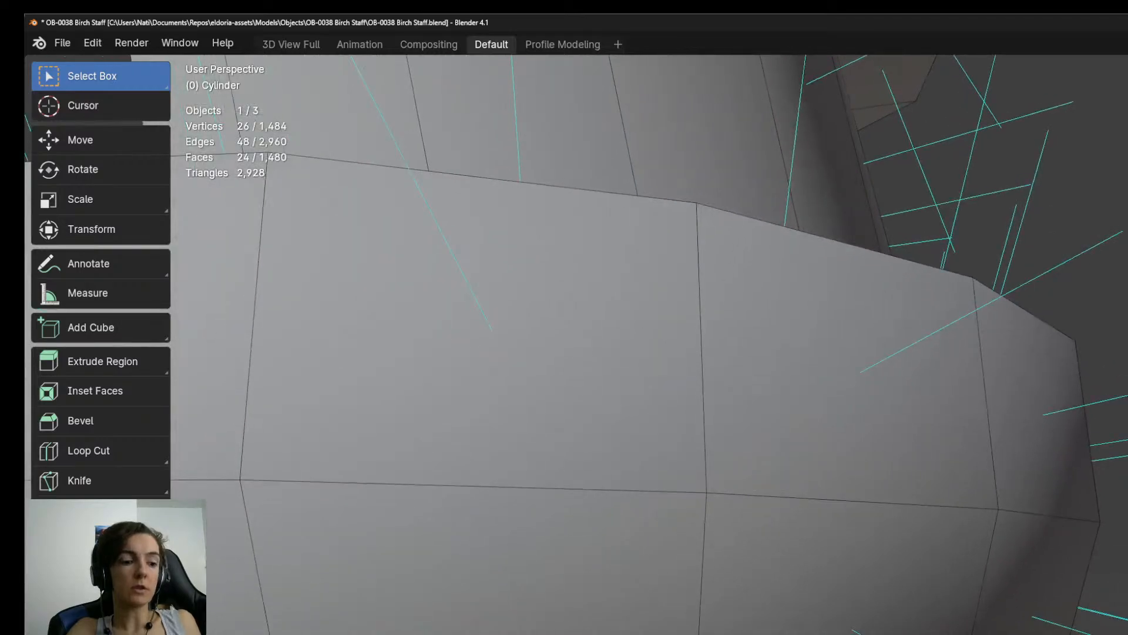
click(1116, 587)
ctrl+shift+click(1116, 588)
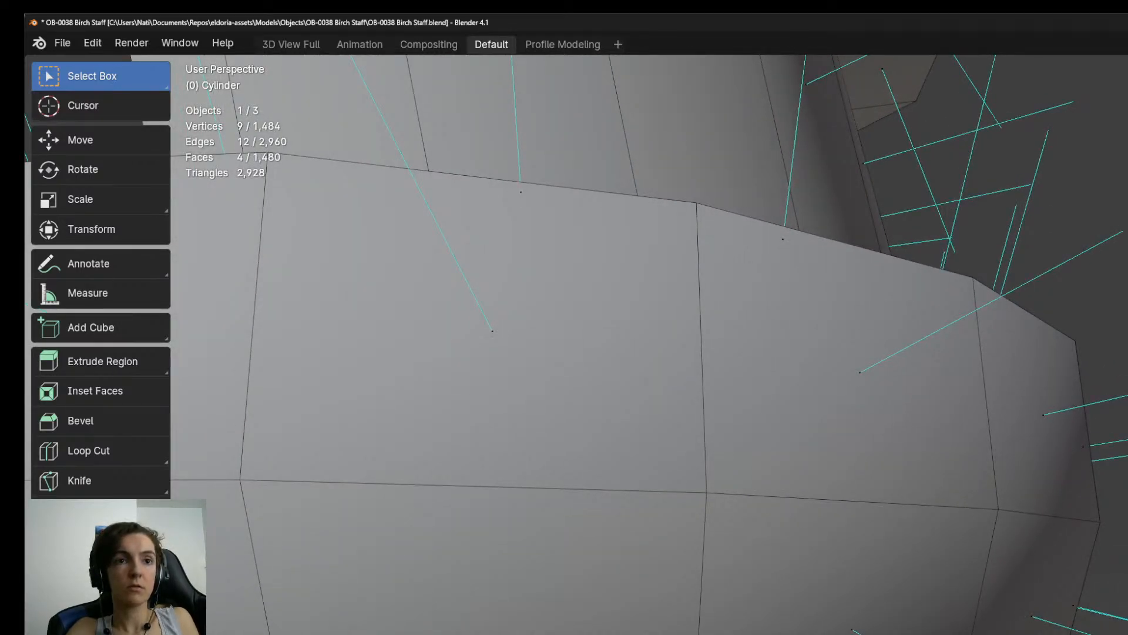
key(x)
key(f)
Select the linked open bead and place it against the shaft just beneath the collar, above the red strap in the concept art.
middle_drag(1058, 529, 952, 529)
key(KP_3)
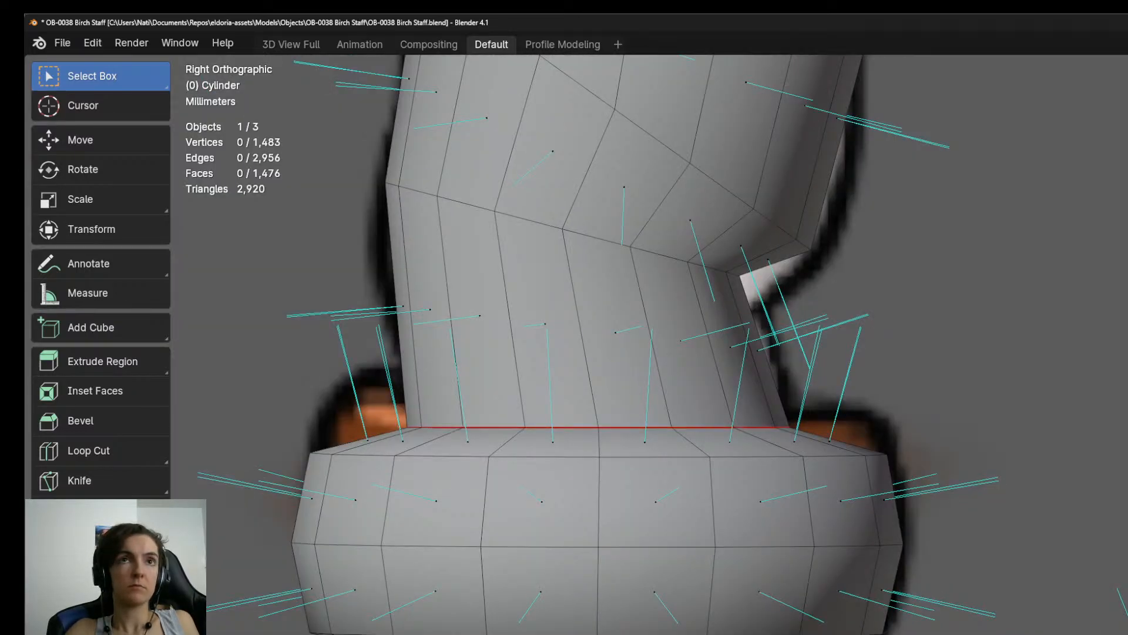
click(1117, 588)
key(ctrl+l)
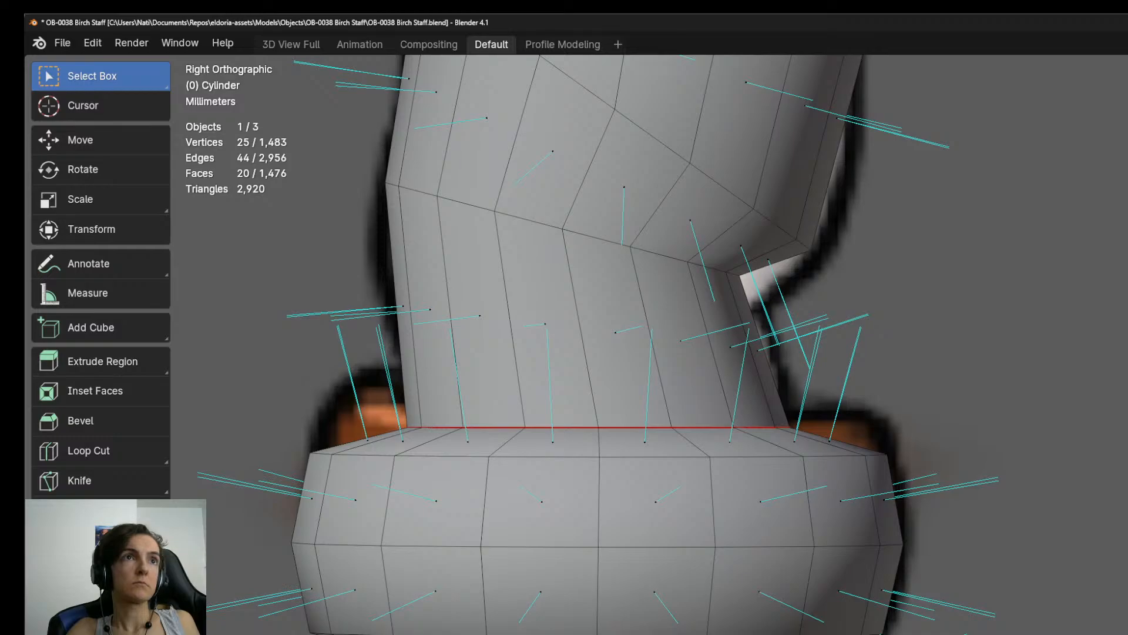
scroll(919, 532, down, 6)
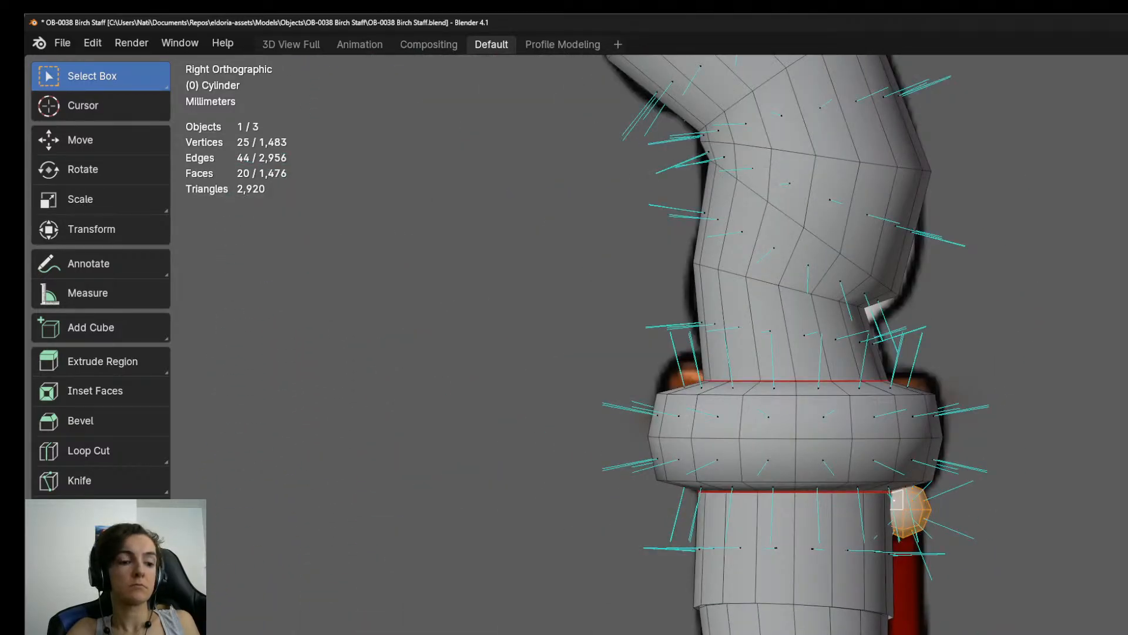
scroll(955, 629, down, 3)
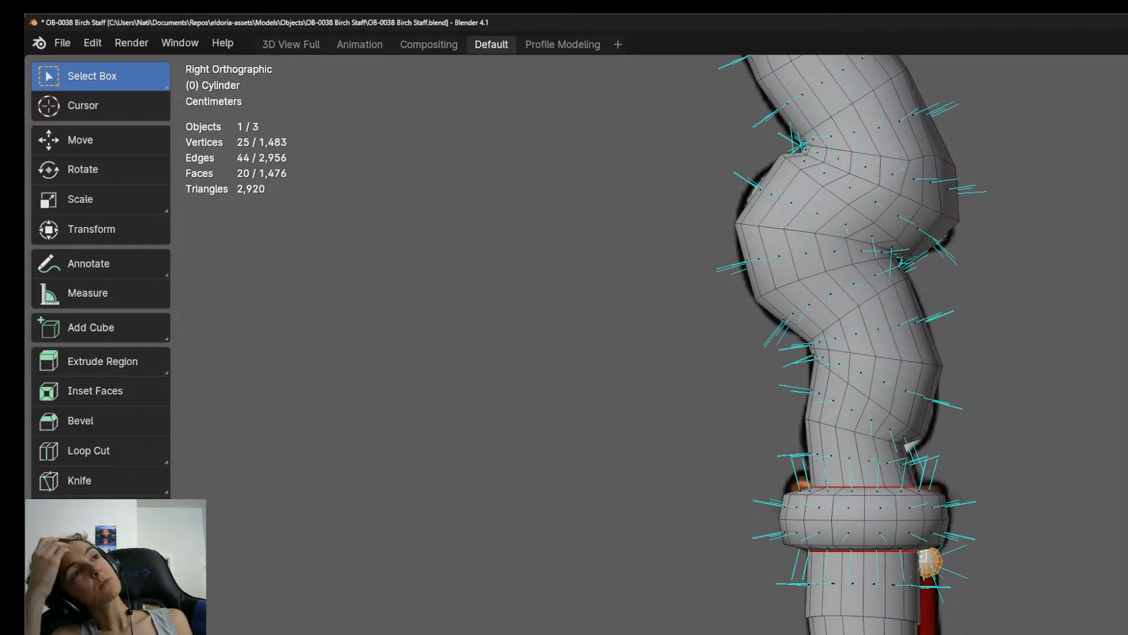
Extrude the open lower edge loop of the shaft section below the collar and scale it inward.
scroll(846, 585, up, 8)
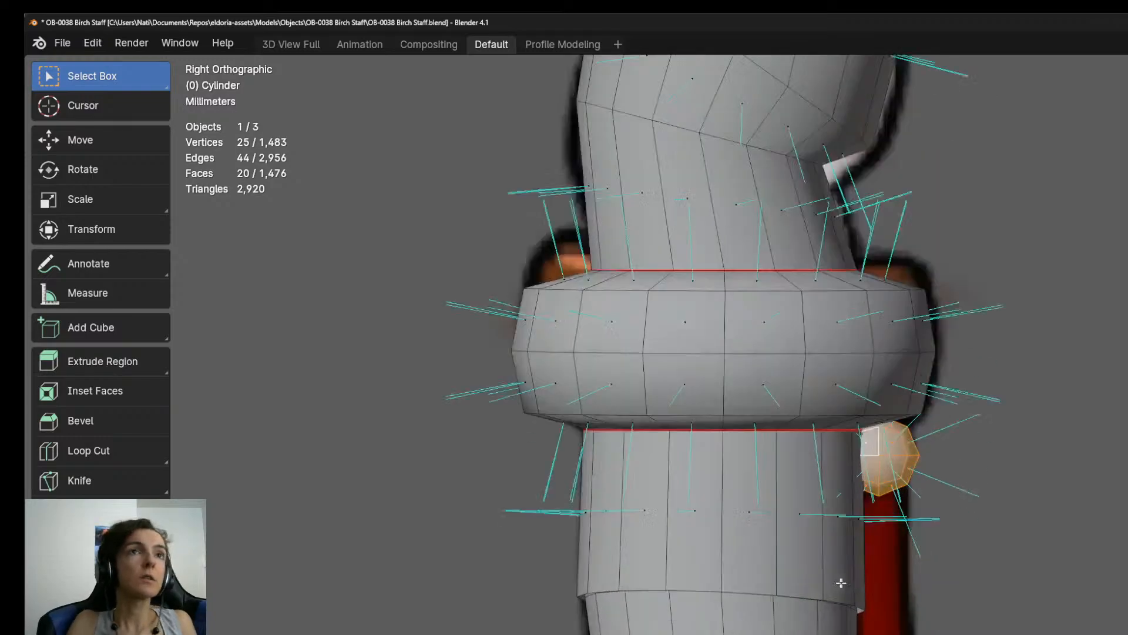
middle_drag(738, 617, 763, 570)
scroll(764, 570, down, 8)
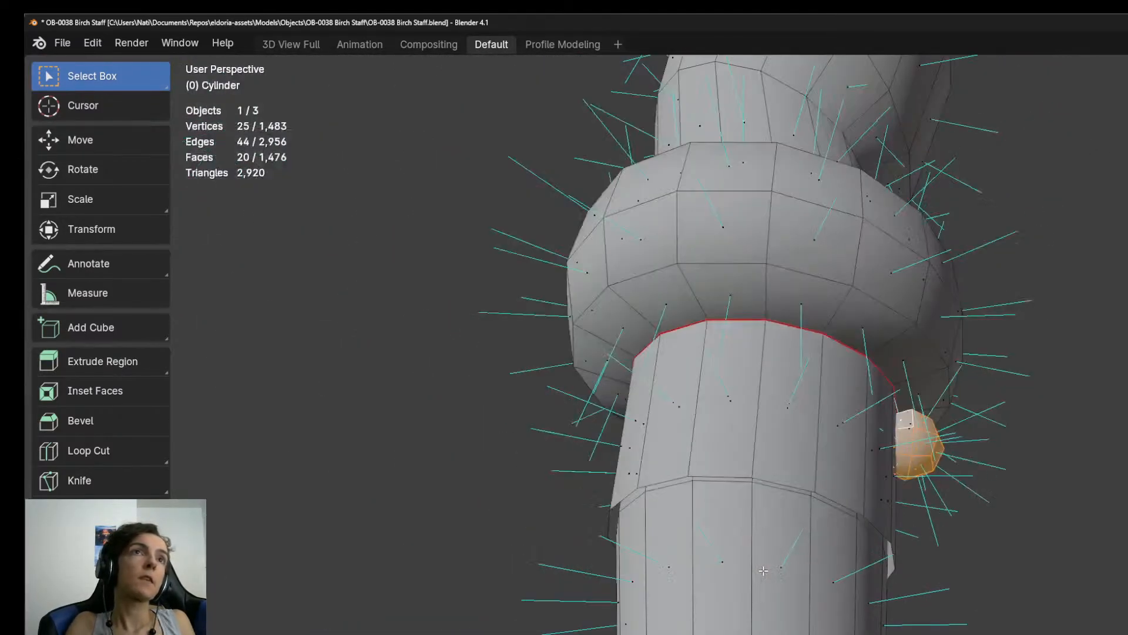
alt+click(838, 501)
middle_drag(838, 503, 814, 532)
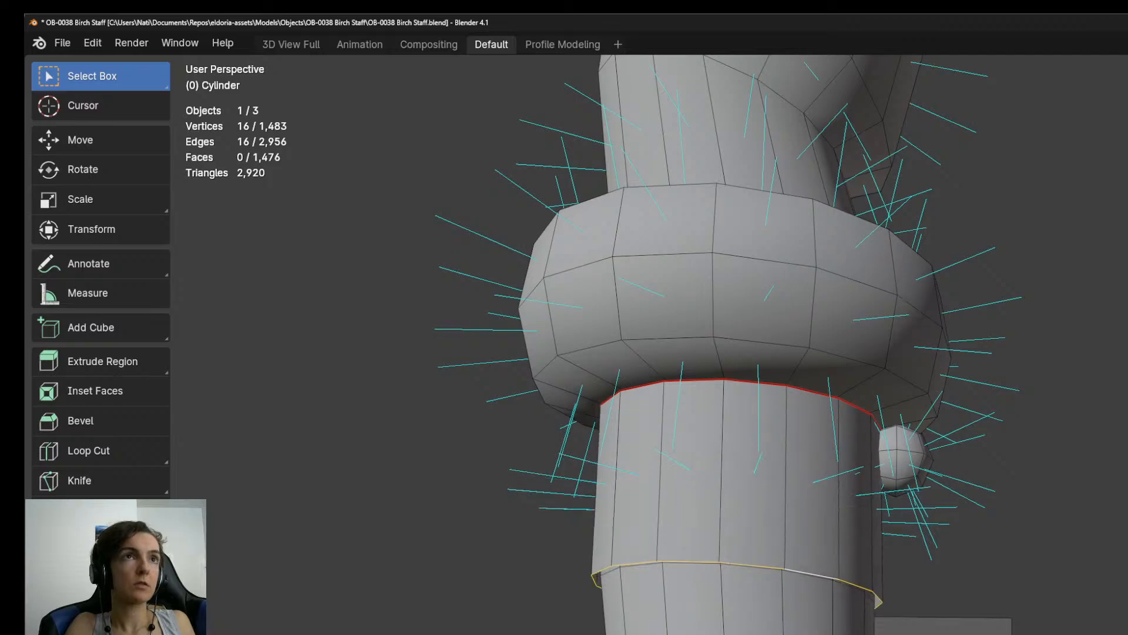
click(818, 634)
key(e)
key(s)
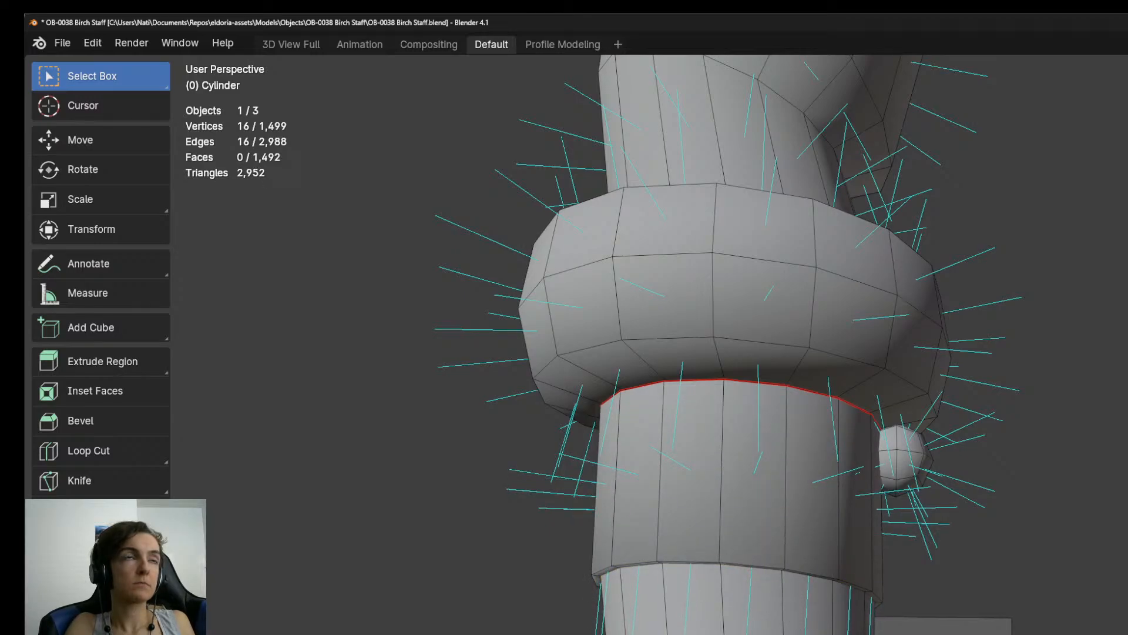
Mark the lower rim edge loop of the shaft section beneath the collar as a seam.
middle_drag(874, 584, 823, 523)
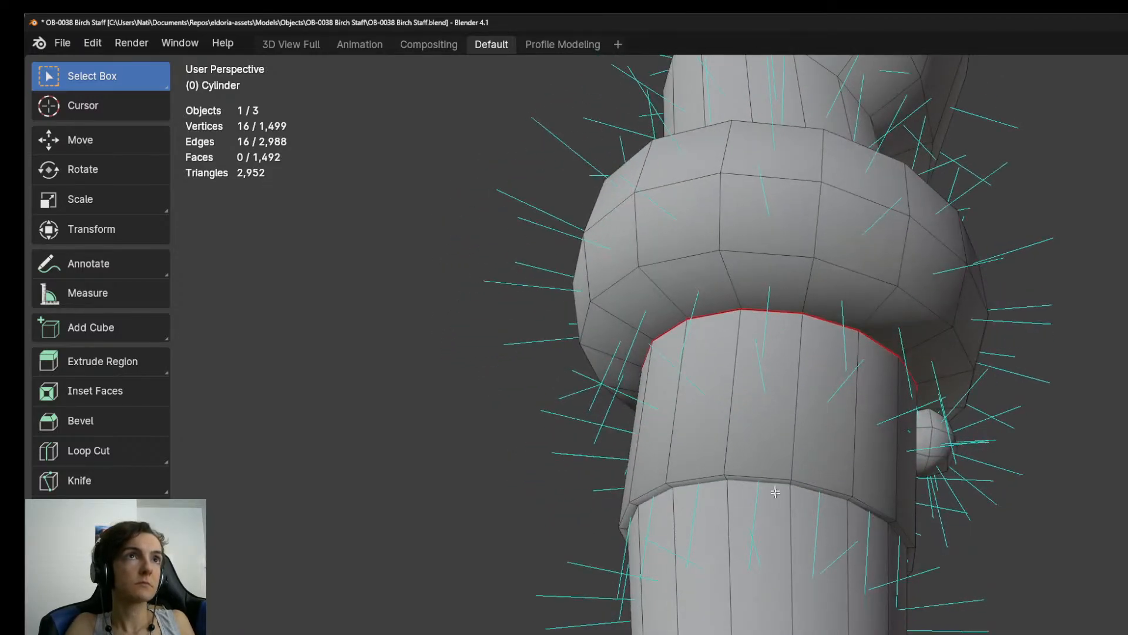
alt+click(768, 474)
key(ctrl+e)
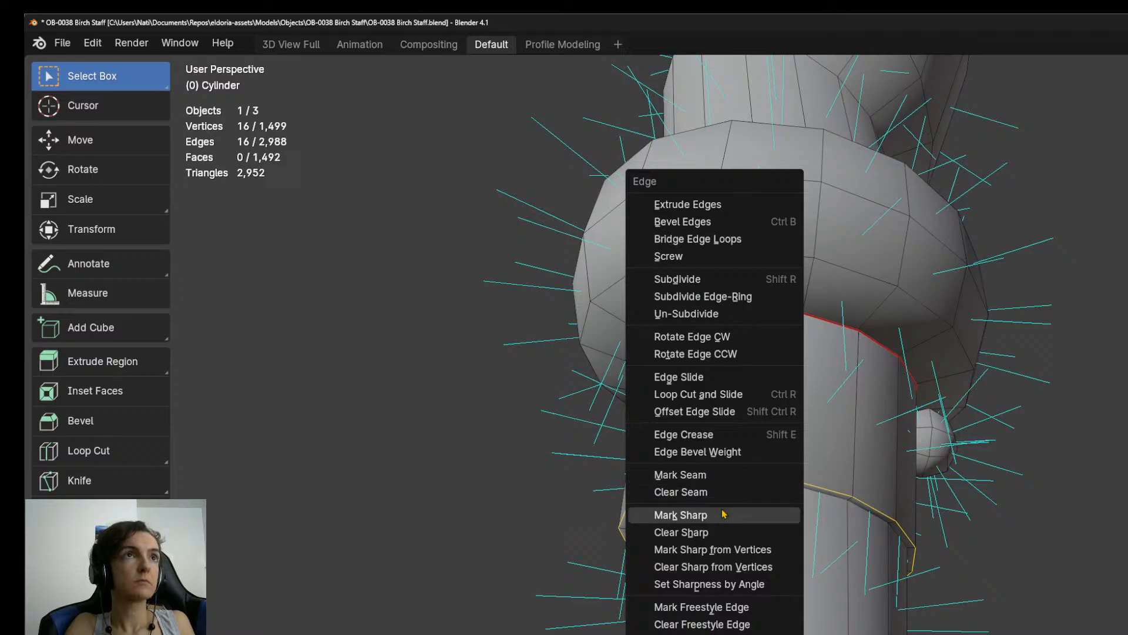
click(703, 476)
Select the lengthwise edge line along the staff on the bead side, including the shaft section below the collar.
middle_drag(851, 474, 1052, 550)
alt+click(857, 584)
scroll(964, 546, down, 5)
middle_drag(941, 555, 831, 623)
scroll(974, 565, up, 2)
alt+shift+click(980, 513)
scroll(831, 623, down, 2)
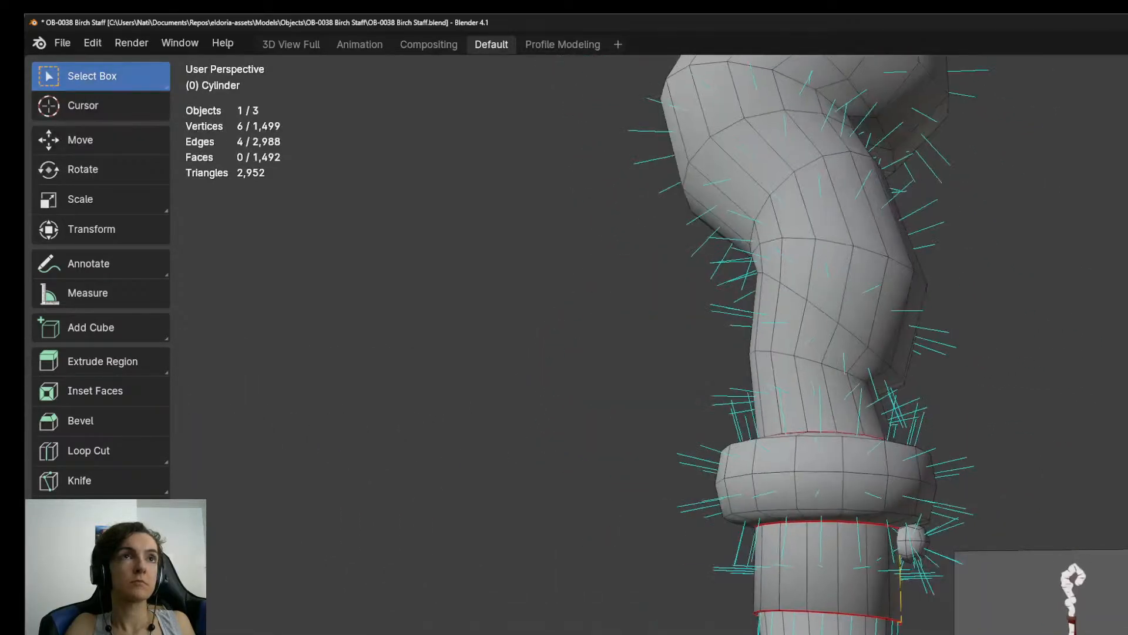
scroll(940, 564, down, 2)
middle_drag(941, 565, 841, 564)
scroll(917, 529, up, 2)
alt+shift+click(875, 294)
shift+middle_drag(912, 634, 949, 563)
scroll(952, 411, down, 8)
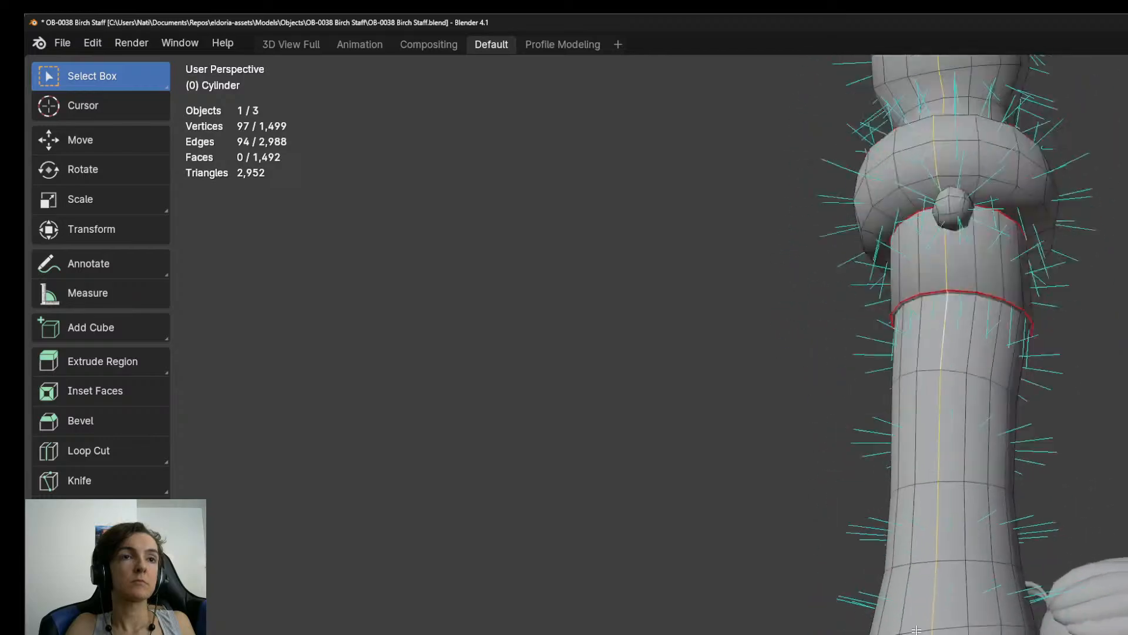
middle_drag(941, 411, 911, 461)
scroll(952, 470, up, 11)
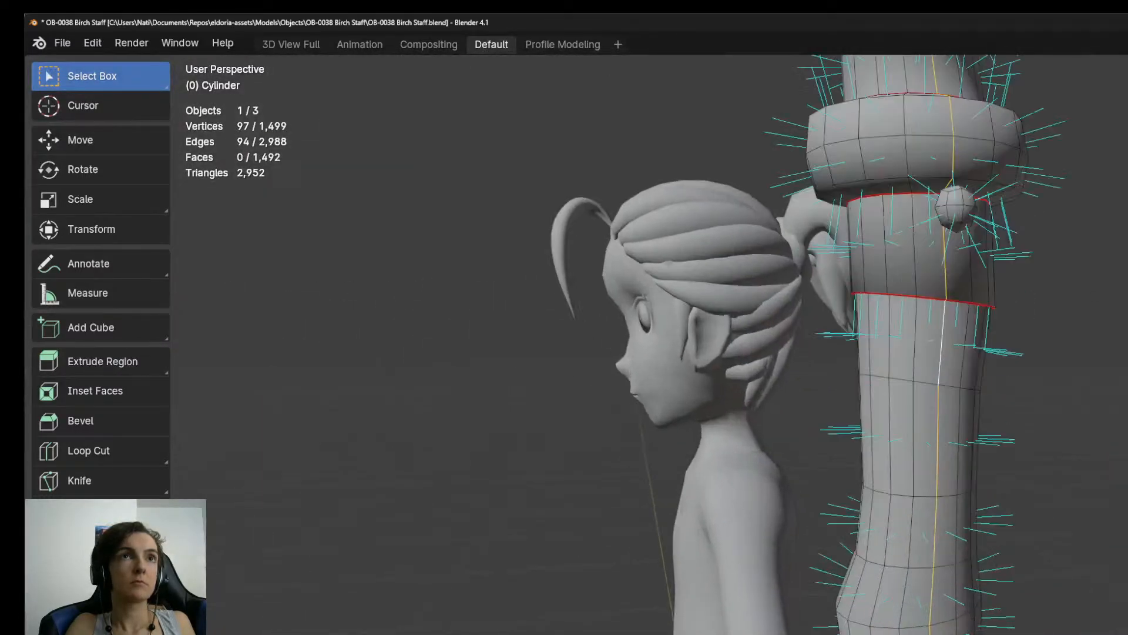
Compare the selected line in the front wireframe view and add another lengthwise edge line of the staff to the selection.
scroll(952, 470, down, 1)
key(KP_3)
key(KP_1)
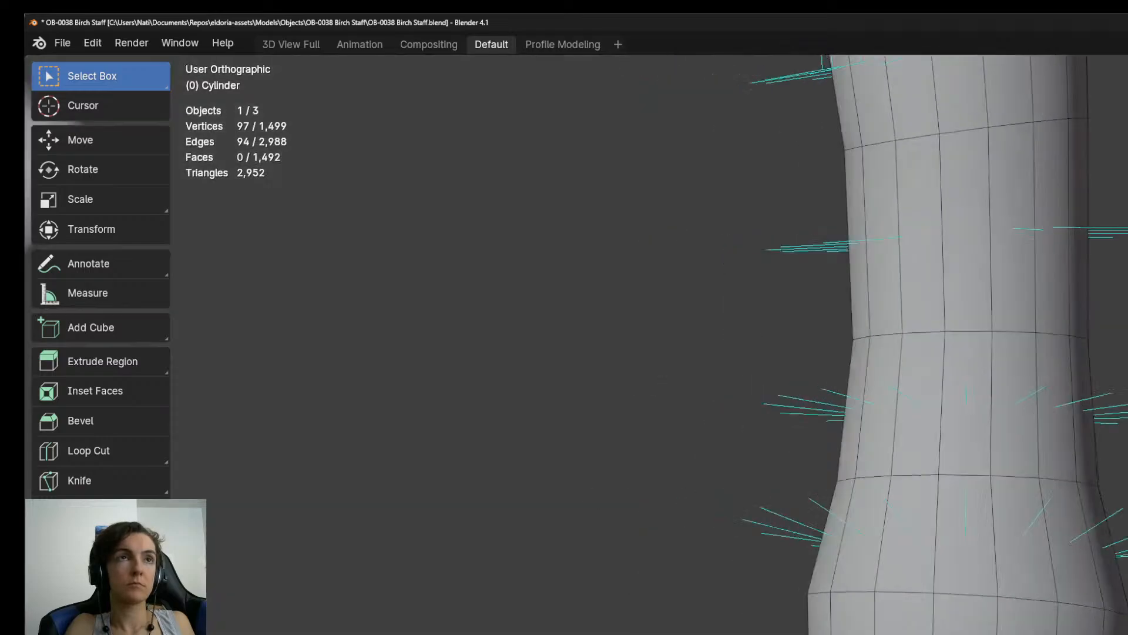
key(shift+z)
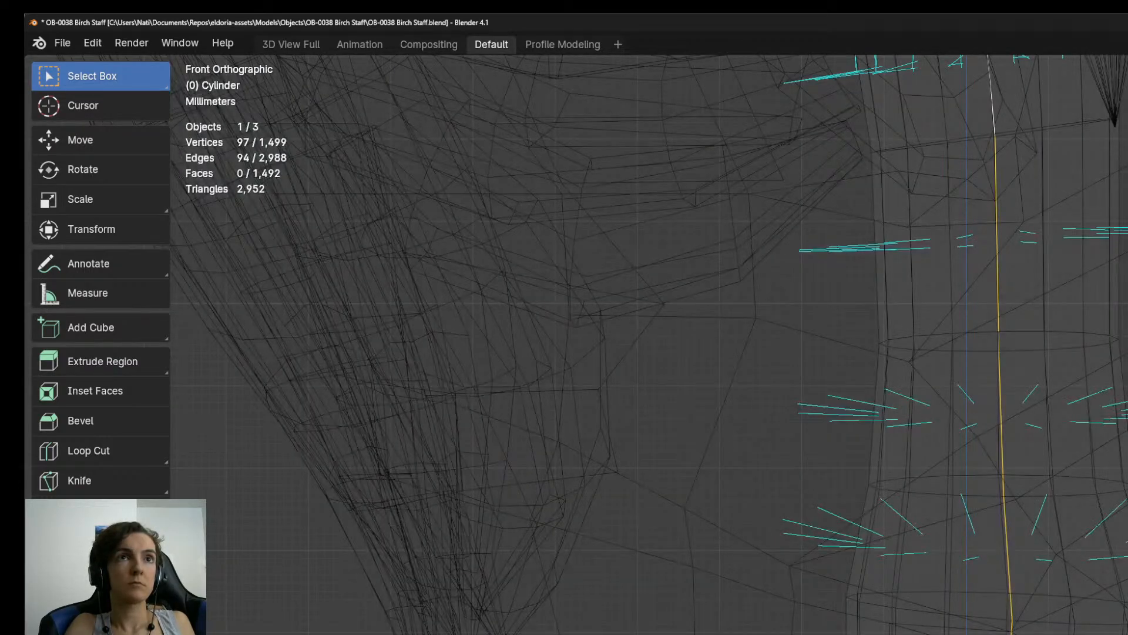
middle_drag(952, 470, 955, 432)
alt+shift+click(1051, 599)
key(KP_3)
key(KP_1)
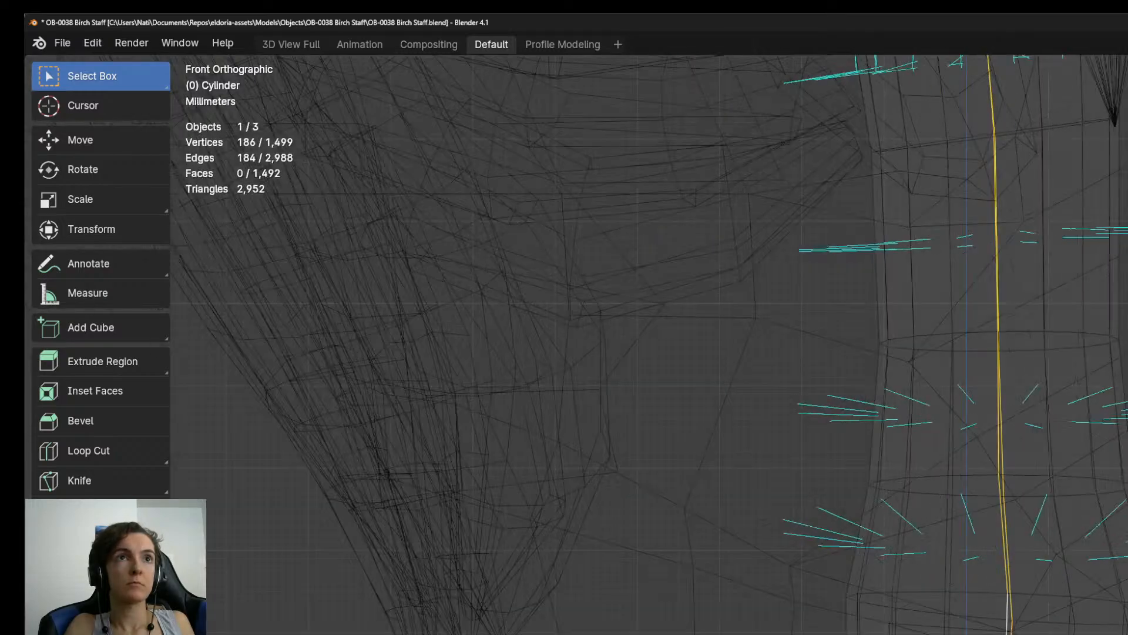
scroll(952, 470, down, 10)
key(z)
Extend the lengthwise edge selection with the edges around the rounded end of the crook.
mouse_move(952, 470)
middle_down()
mouse_move(1011, 482)
mouse_move(940, 629)
mouse_move(925, 494)
mouse_move(924, 551)
mouse_move(963, 634)
mouse_move(976, 611)
mouse_move(975, 634)
mouse_move(1087, 634)
mouse_move(1046, 634)
mouse_move(1102, 538)
middle_up()
scroll(1000, 632, down, 10)
scroll(1056, 626, up, 4)
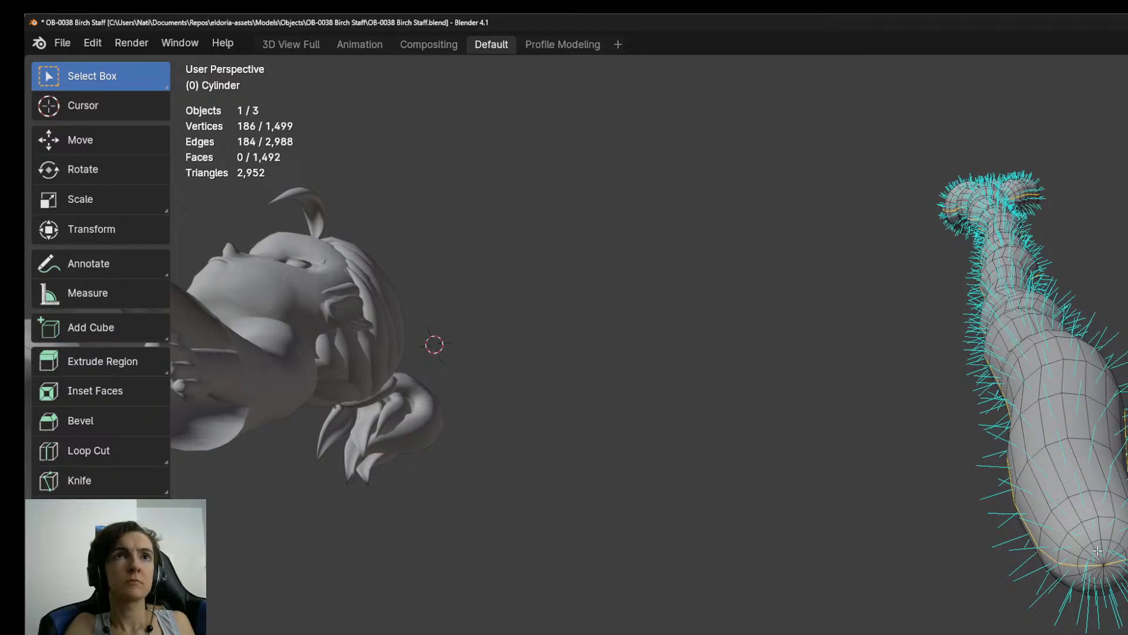
alt+shift+click(1106, 516)
middle_drag(1107, 516, 1099, 634)
scroll(1099, 634, up, 4)
middle_drag(1088, 573, 1016, 586)
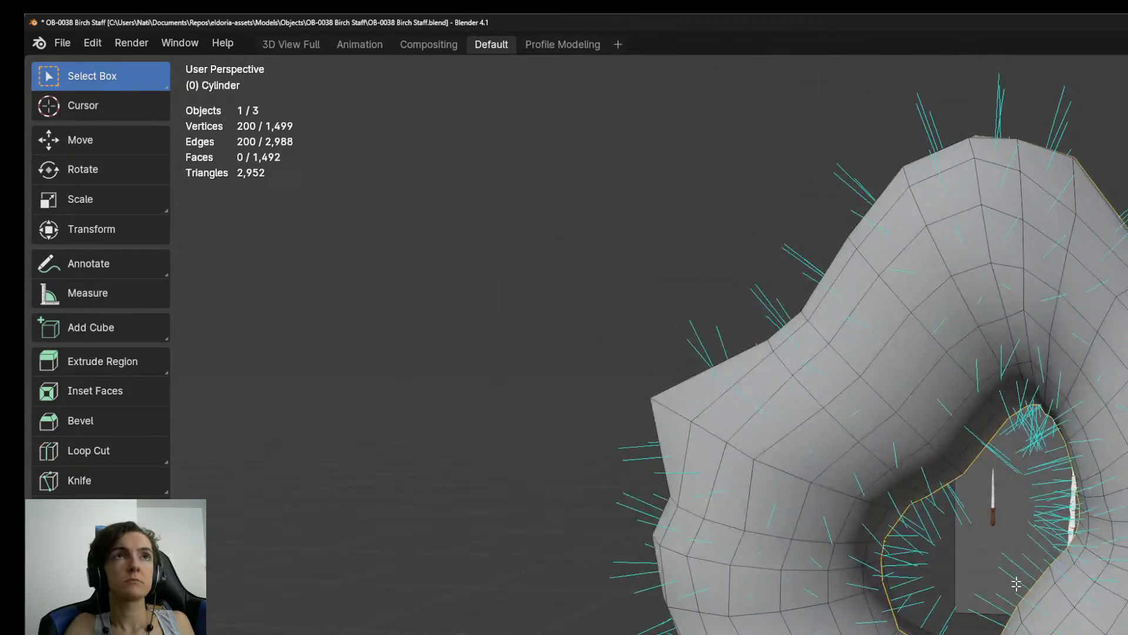
middle_drag(1009, 526, 995, 475)
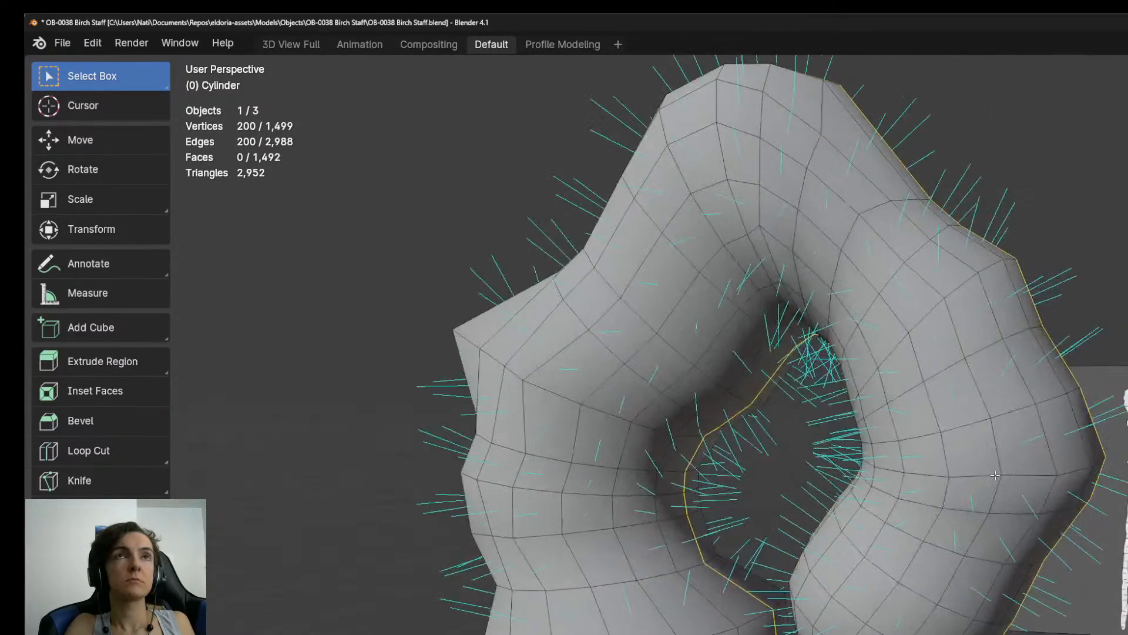
Mark the selected lengthwise edges of the staff as a seam, clear the selection and save the file.
scroll(995, 475, down, 5)
key(ctrl+e)
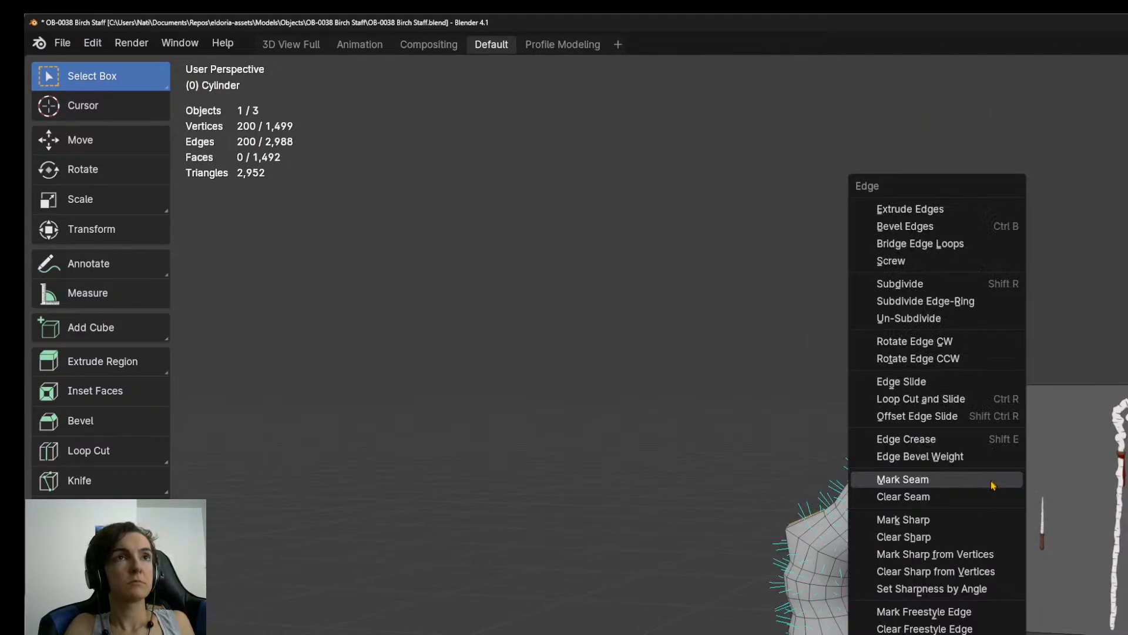
click(993, 486)
key(alt+a)
scroll(1095, 565, up, 5)
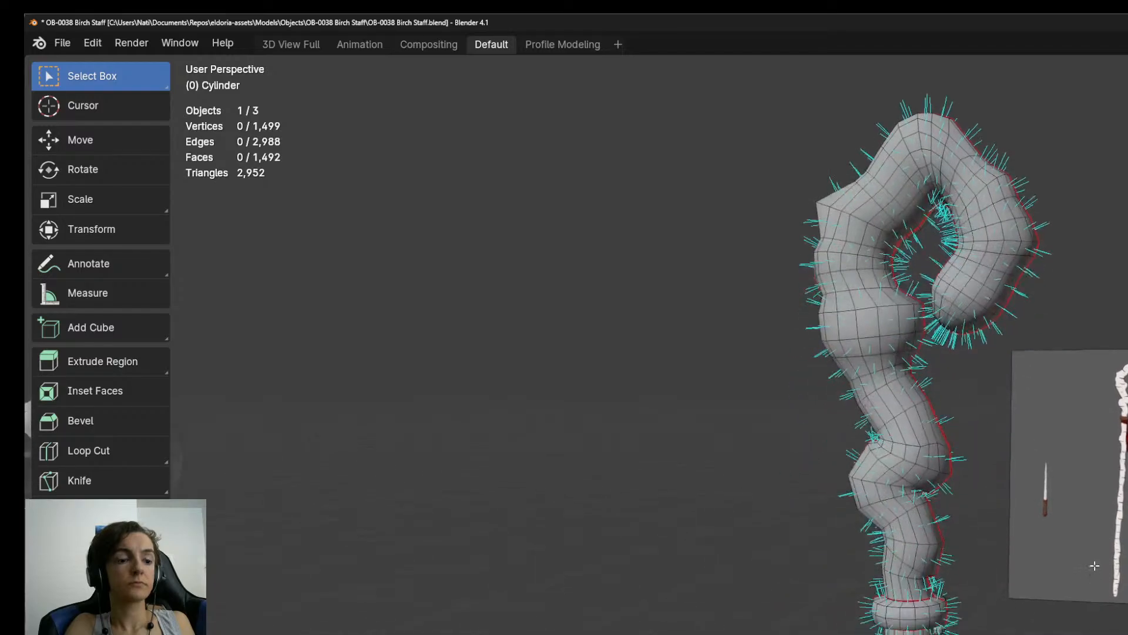
key(ctrl+s)
Add a plane to the staff mesh in the right orthographic view for the red strap.
middle_drag(1094, 565, 991, 497)
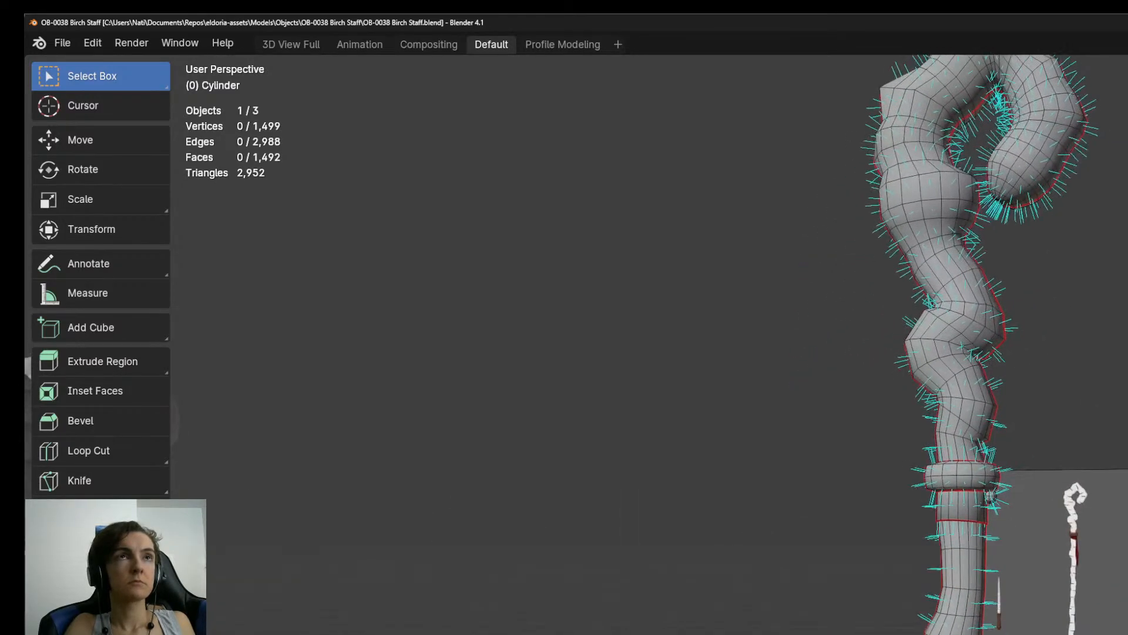
key(KP_3)
scroll(1116, 446, up, 6)
shift+middle_drag(1126, 446, 1008, 609)
scroll(1008, 608, up, 1)
scroll(1009, 609, up, 3)
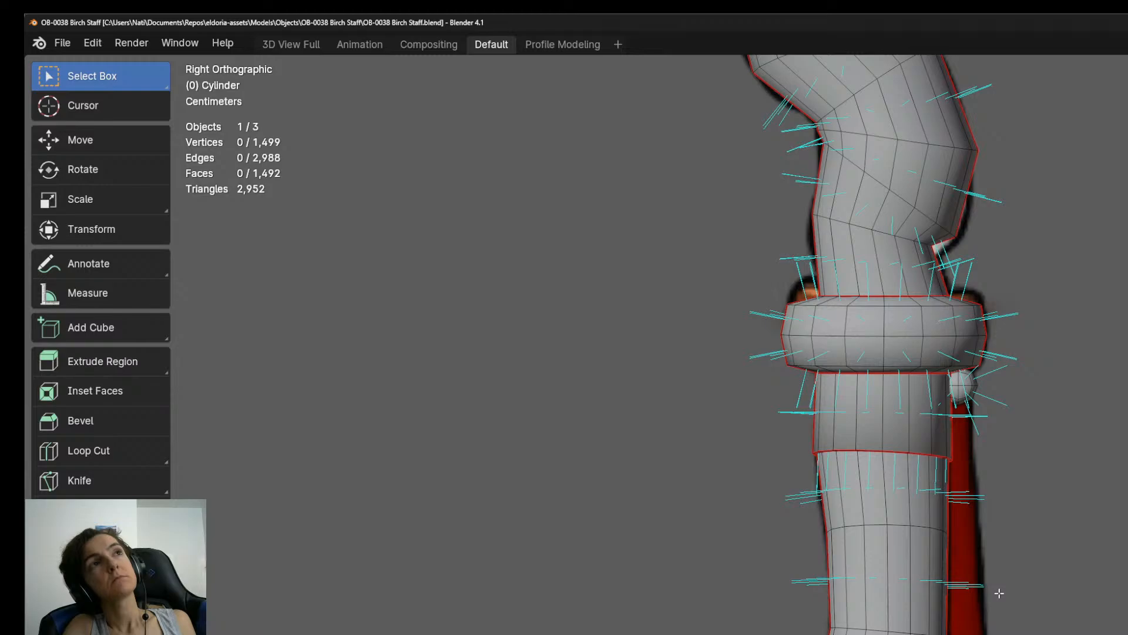
scroll(1000, 593, down, 3)
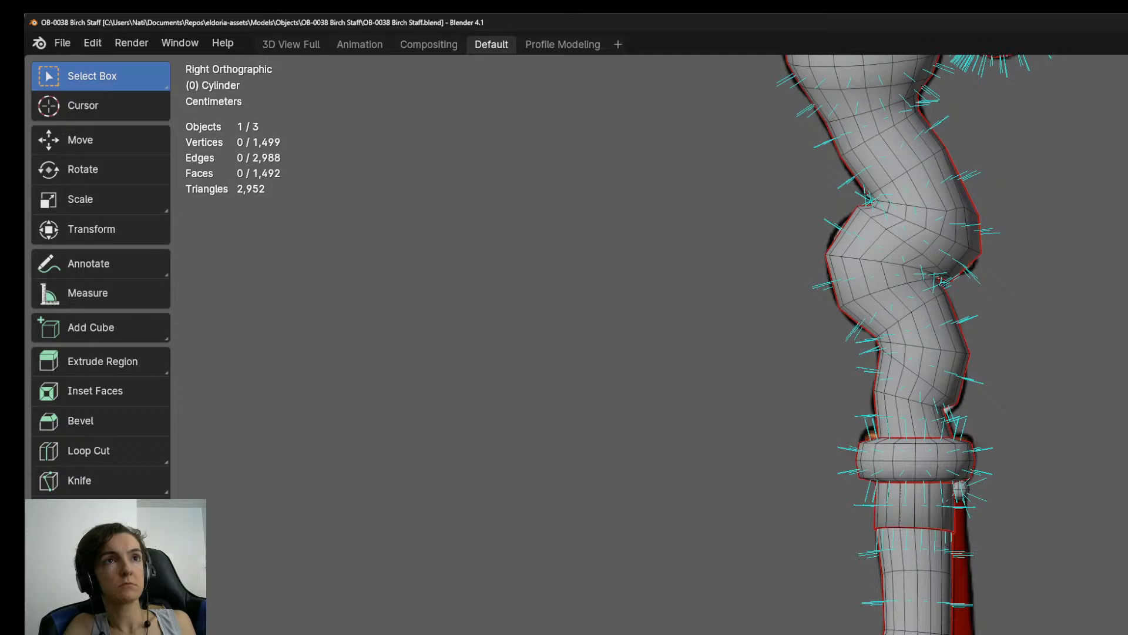
key(shift+a)
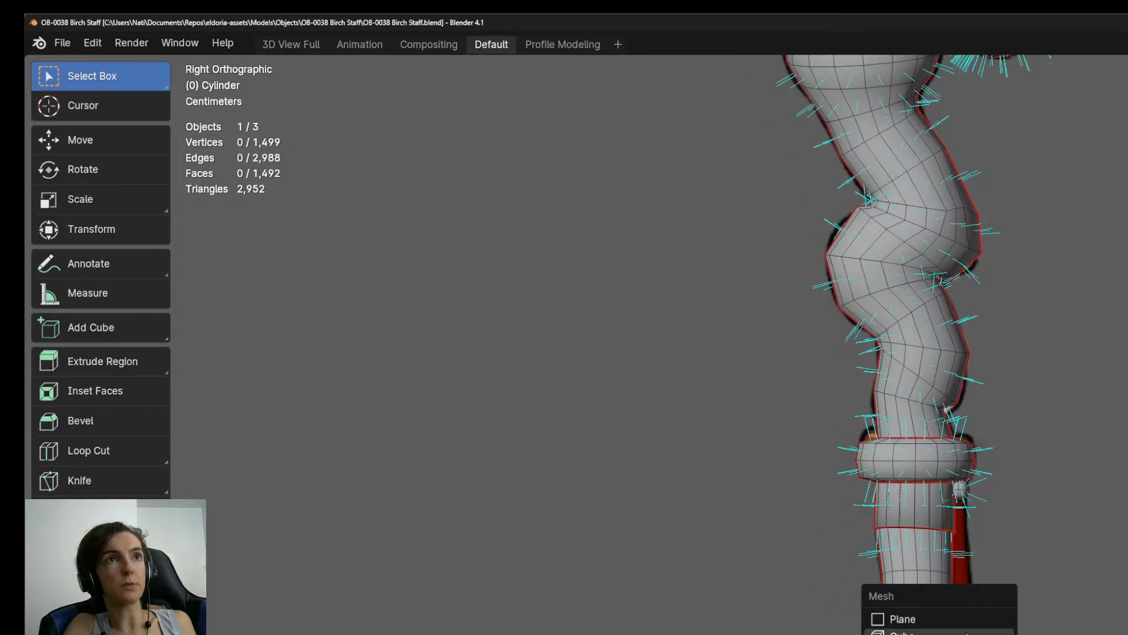
click(939, 622)
Turn the new plane to face the right view and scale it down beside the staff.
scroll(939, 623, down, 6)
scroll(935, 615, up, 3)
scroll(936, 615, down, 4)
scroll(936, 615, up, 3)
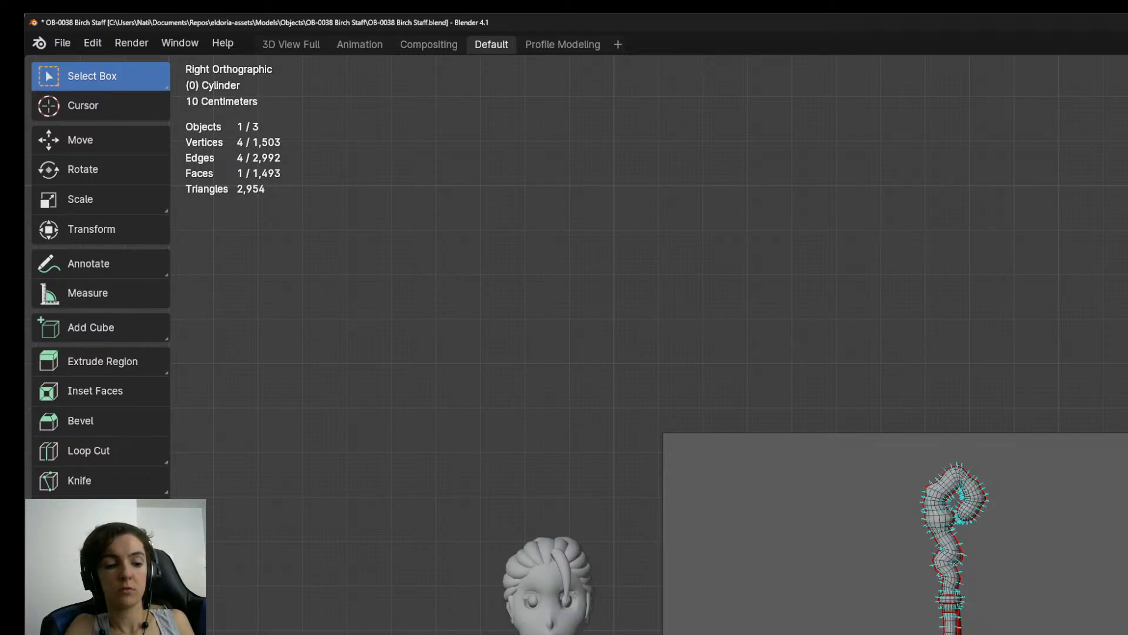
key(ctrl+z)
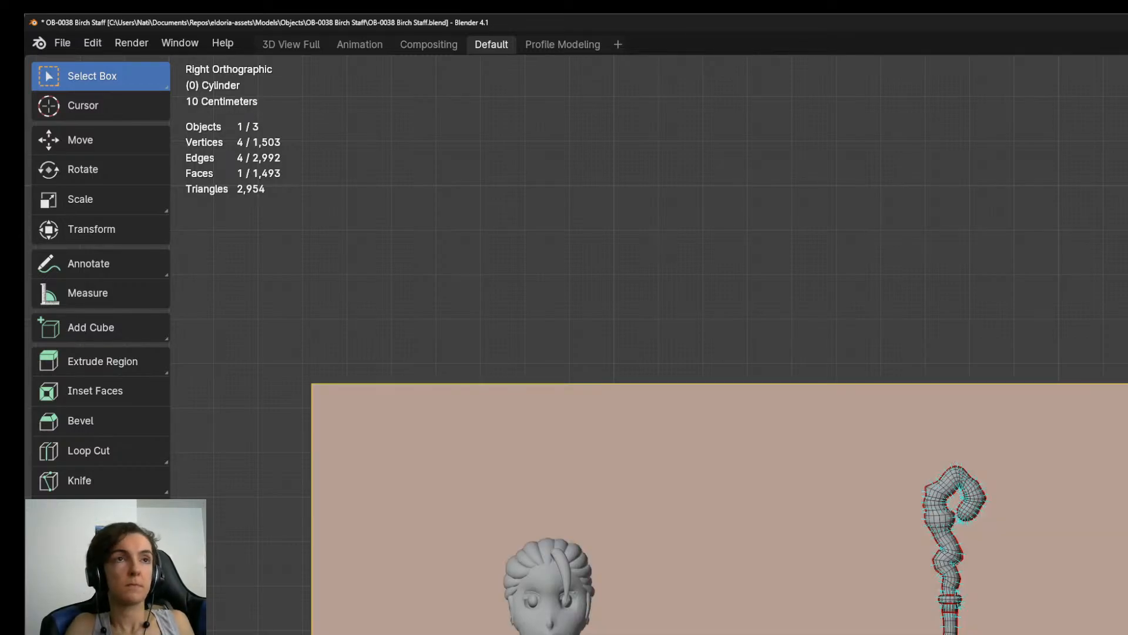
scroll(957, 629, down, 3)
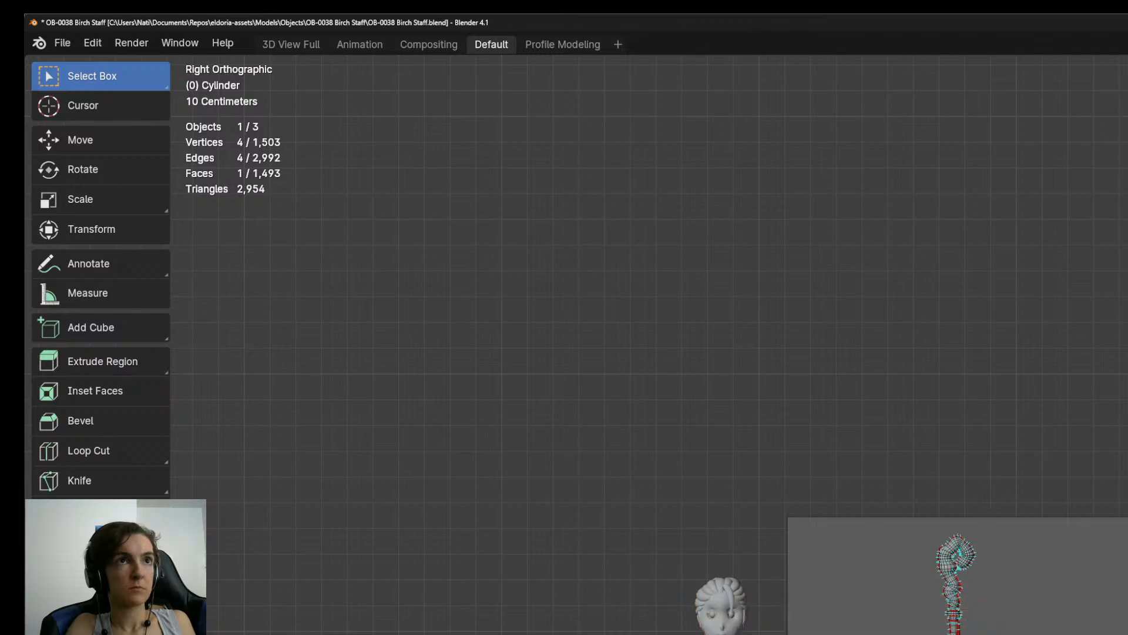
scroll(957, 629, up, 5)
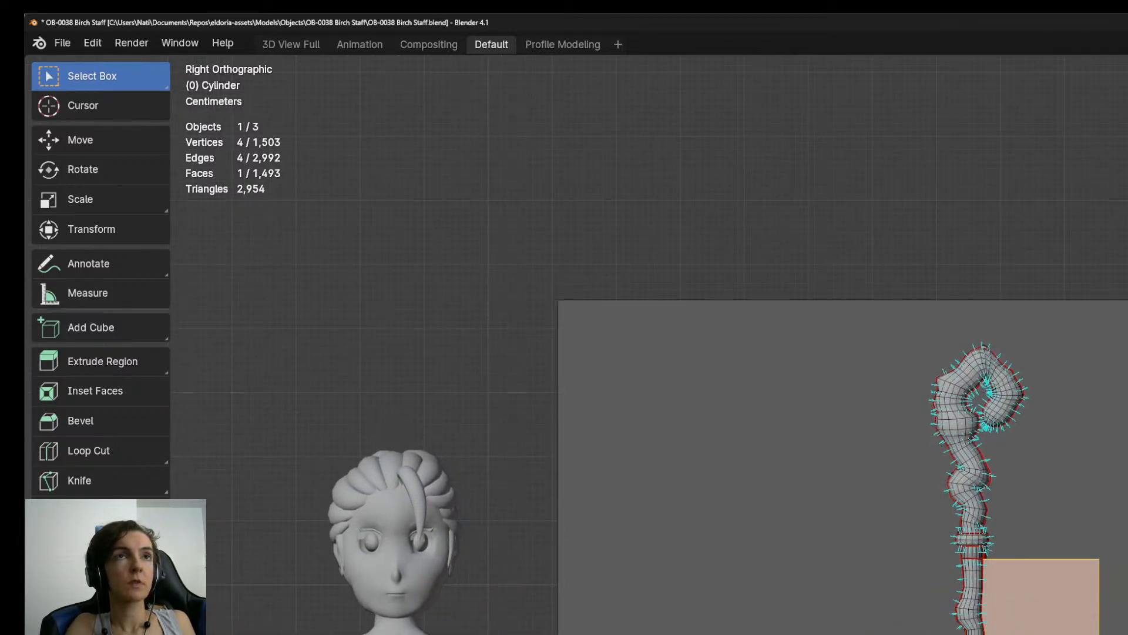
Scale the plane down further and place it beside the red strap in the concept art.
scroll(957, 628, up, 5)
shift+middle_drag(1046, 375, 959, 511)
key(g)
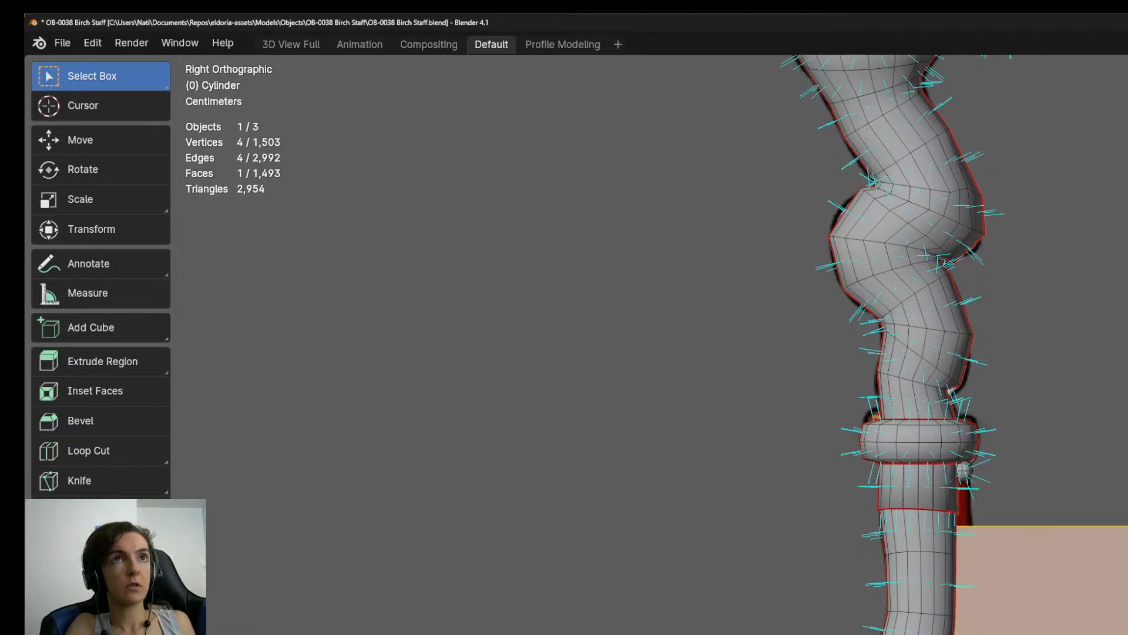
key(y)
key(Return)
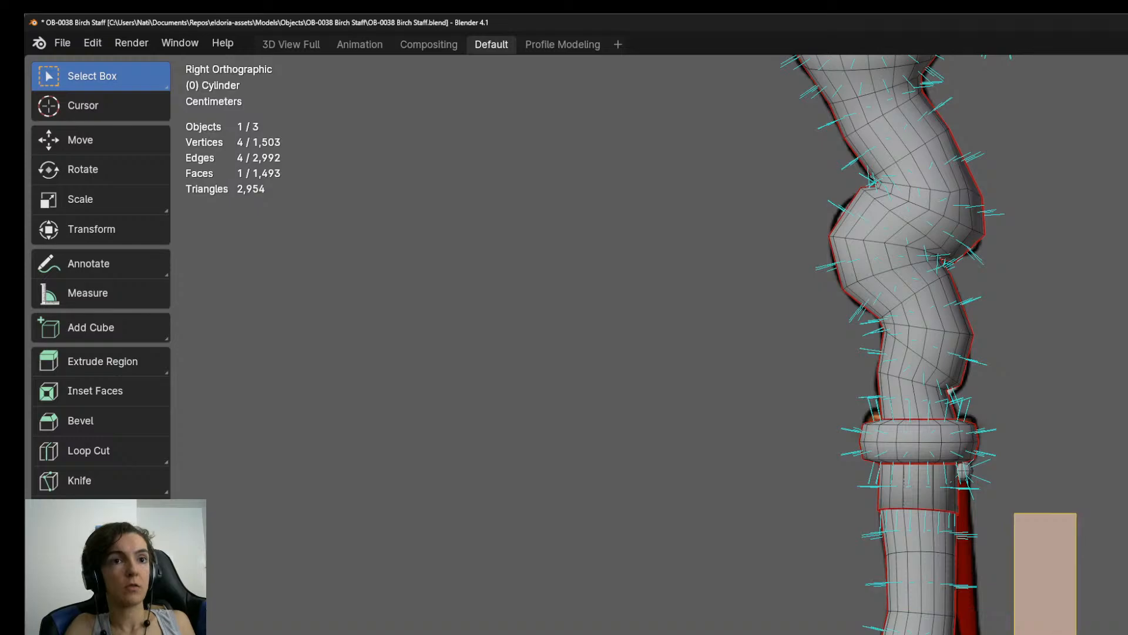
Shrink the plane a little more and place it against the shaft just beneath the bead, over the red strap.
scroll(1038, 522, up, 5)
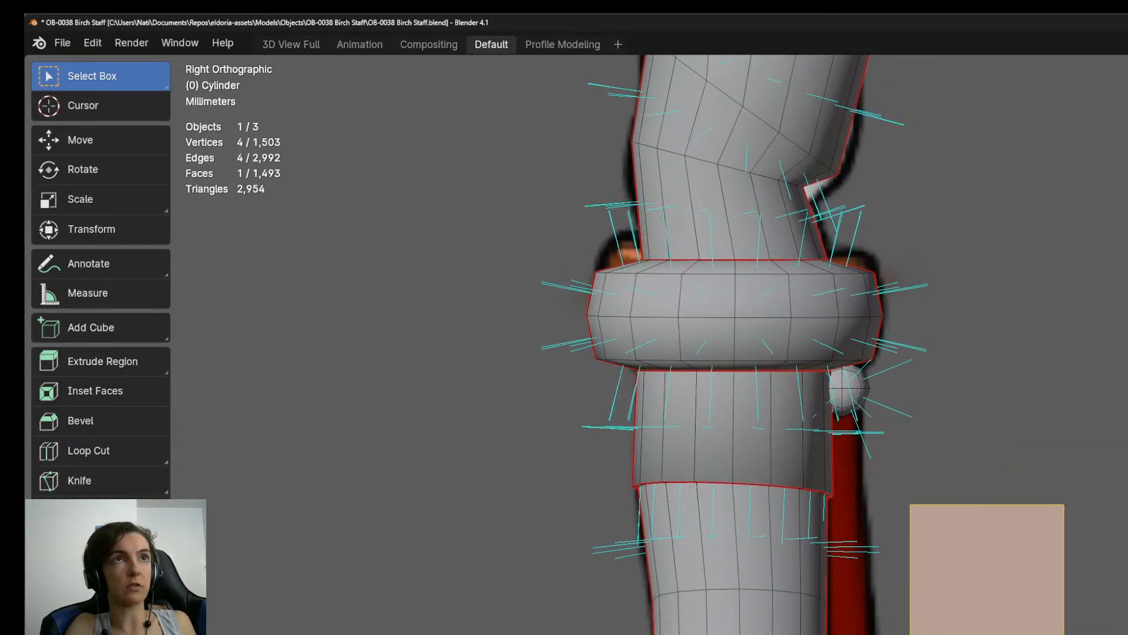
key(g)
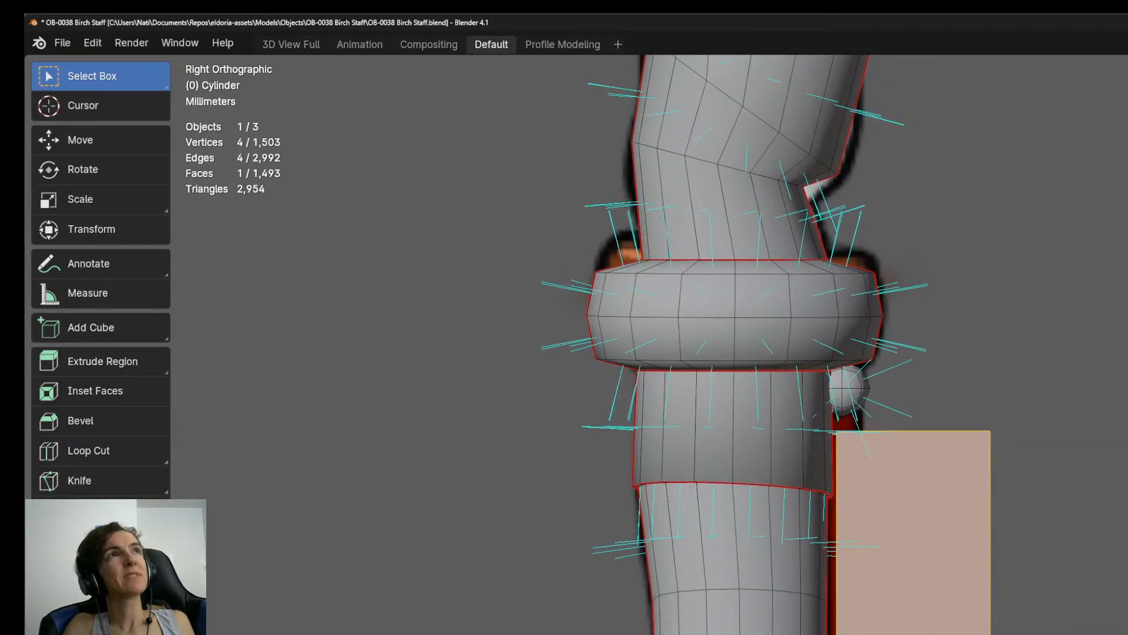
scroll(964, 632, down, 3)
scroll(964, 632, up, 5)
shift+middle_drag(964, 573, 1087, 633)
key(s)
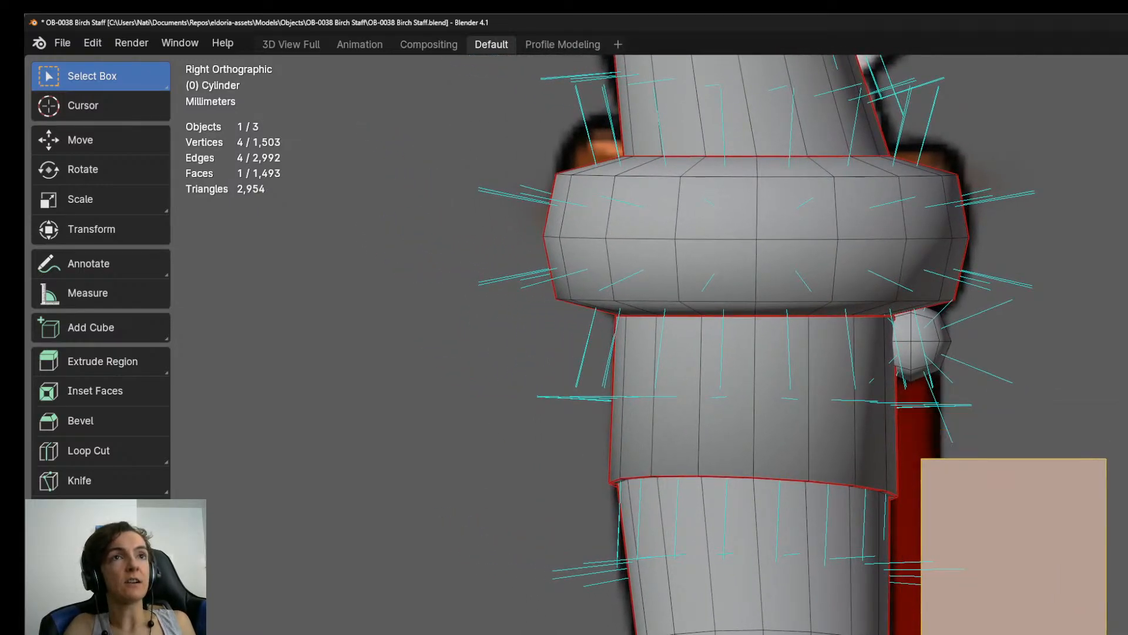
key(g)
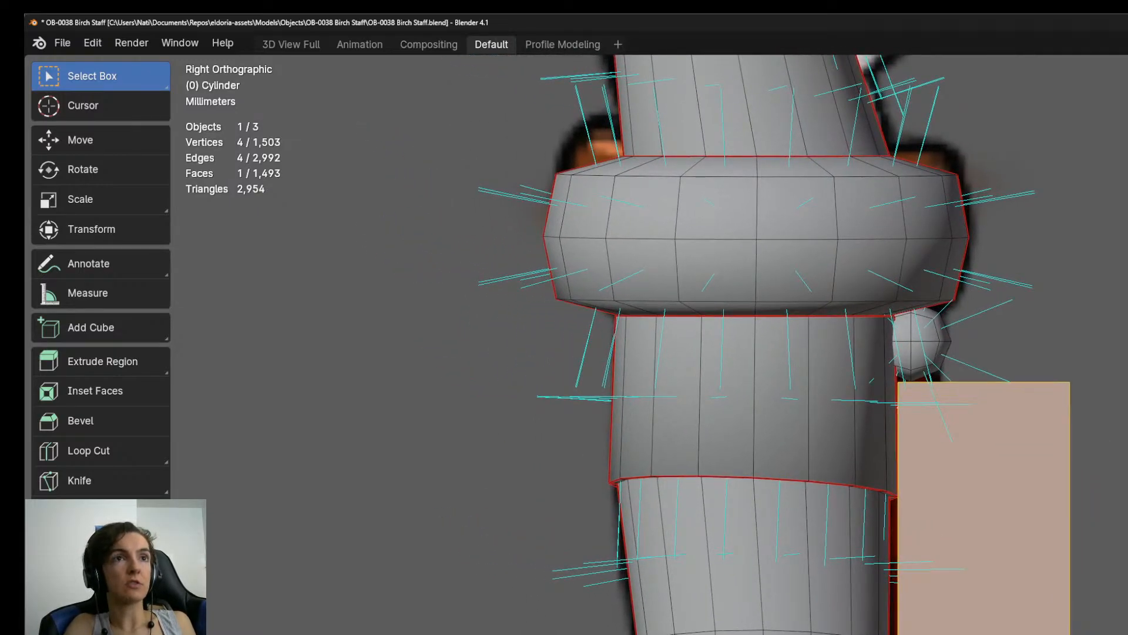
scroll(811, 587, down, 6)
scroll(811, 588, up, 4)
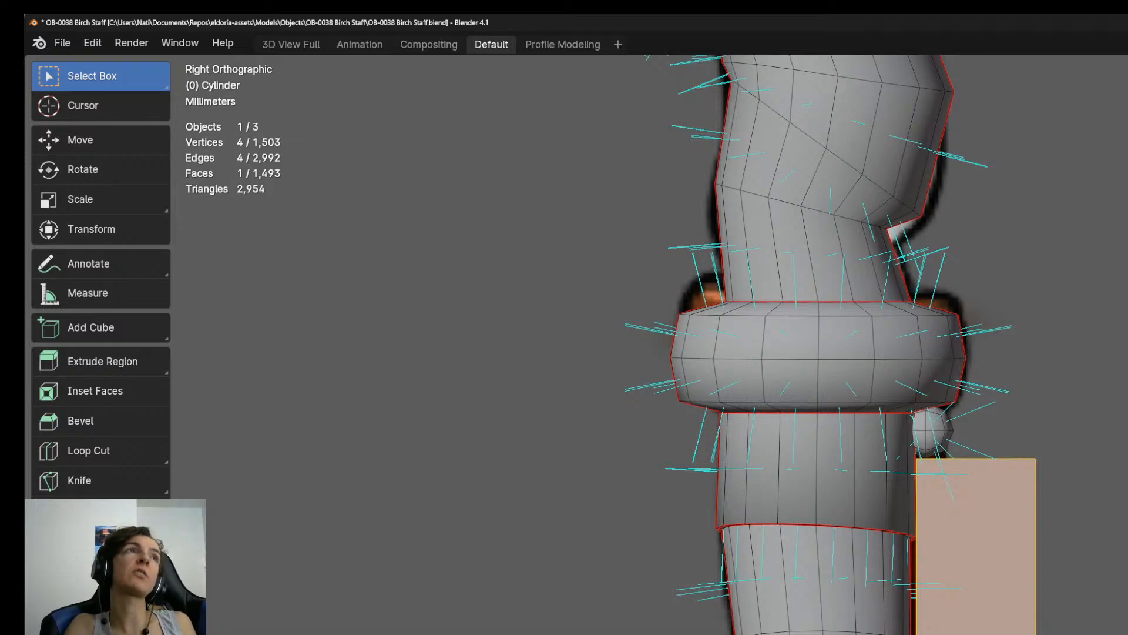
scroll(952, 617, up, 3)
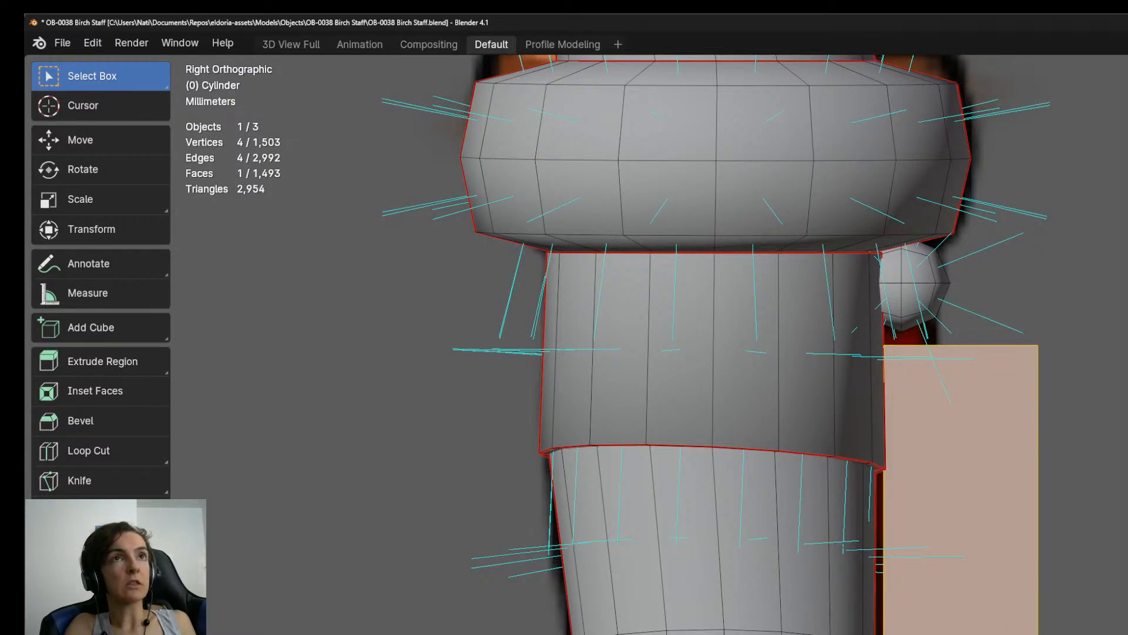
Move the plane's two upper corner vertices up beneath the bead to match the top width of the strap.
key(1)
click(1038, 347)
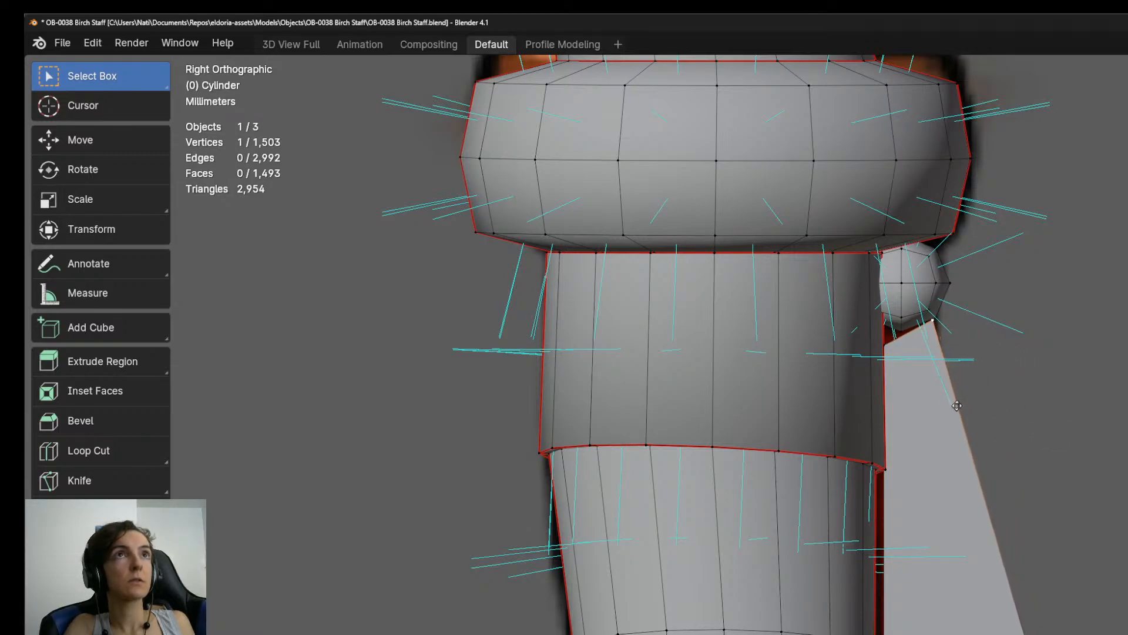
click(890, 351)
key(g)
click(902, 353)
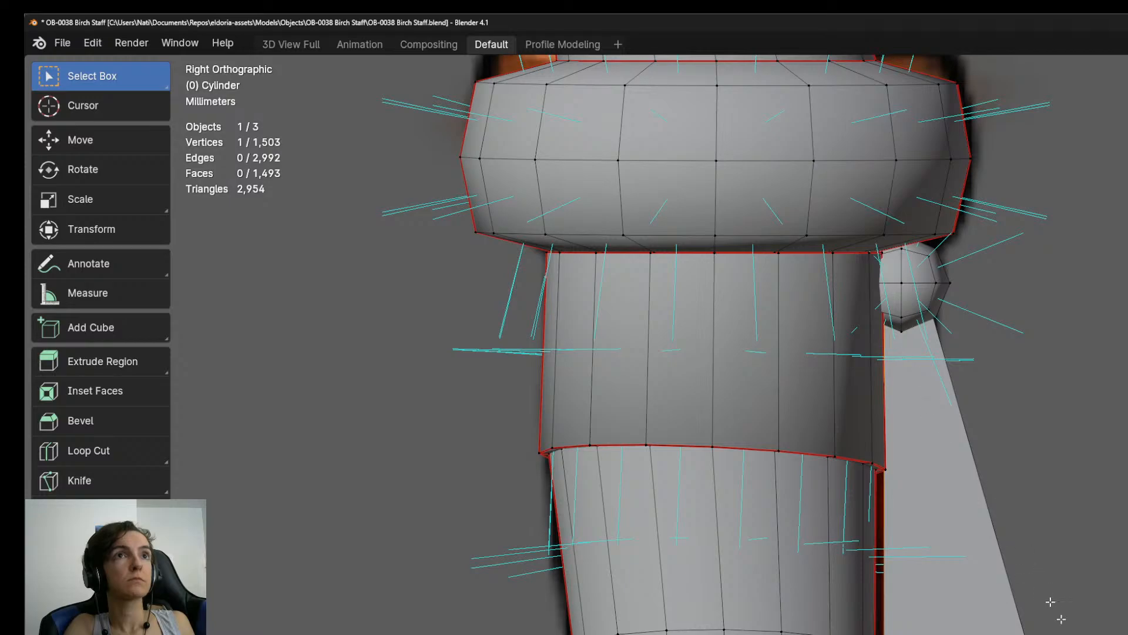
Move the plane's two lower corner vertices up onto the strap's edges to form a short rectangular face.
key(g)
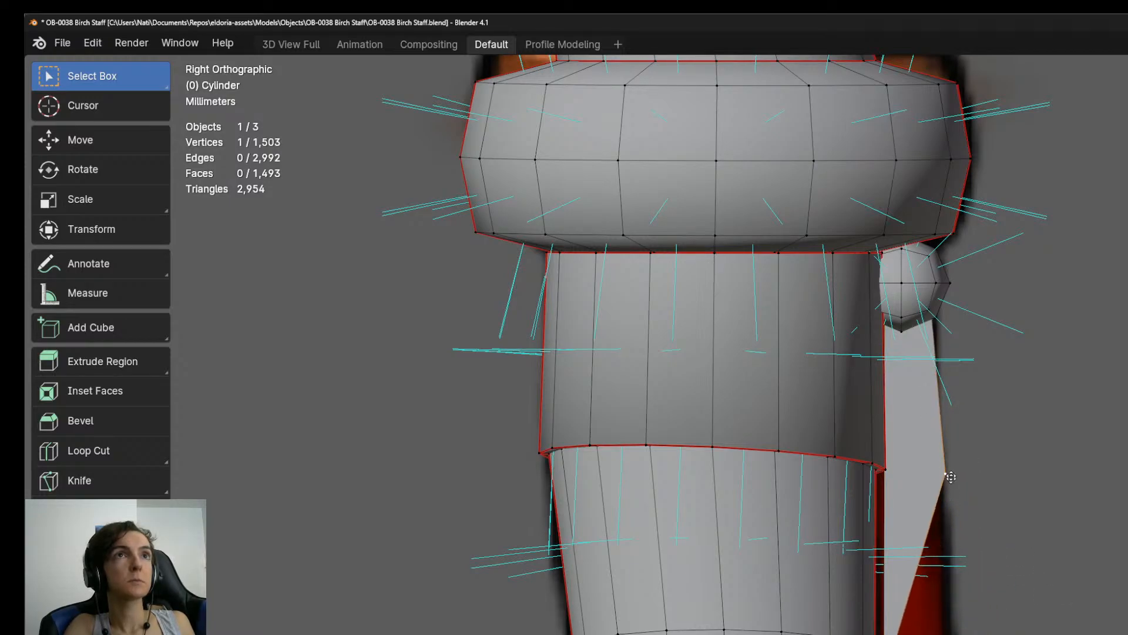
click(945, 392)
click(895, 634)
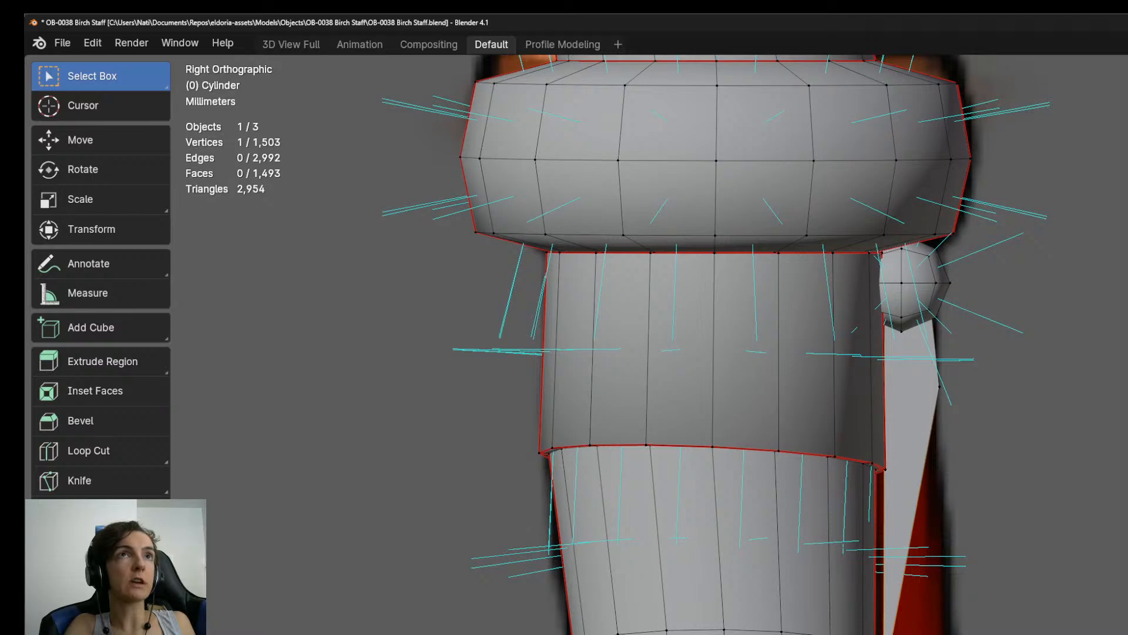
key(g)
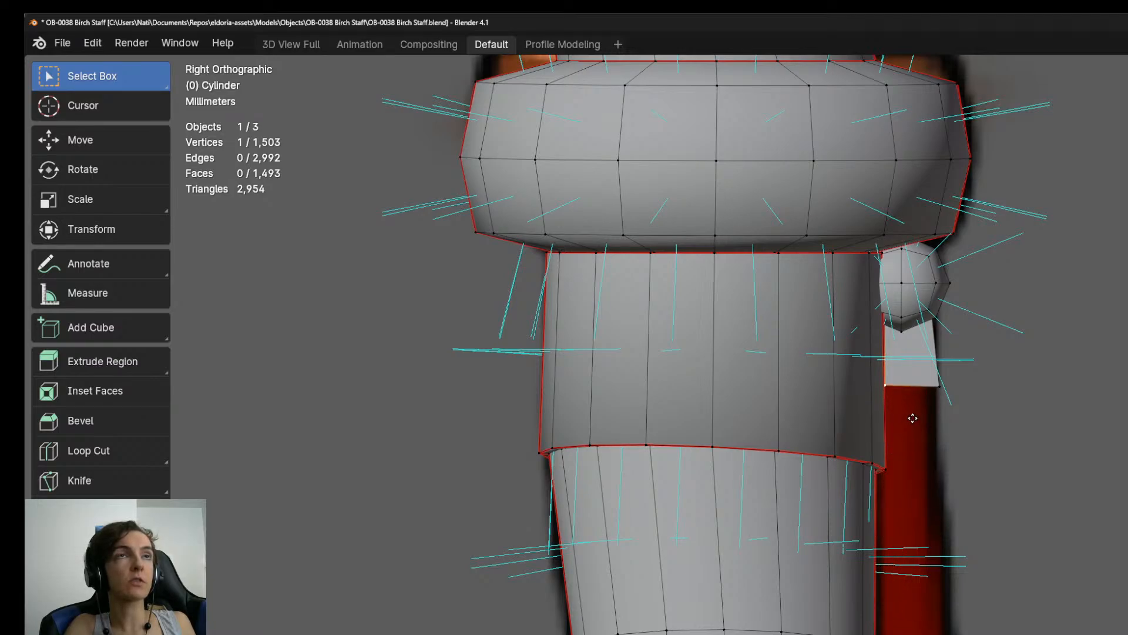
click(913, 419)
Extrude the strap face's lower edge downward along the red strap to just below the shaft section's rim.
shift+click(930, 390)
key(e)
click(939, 516)
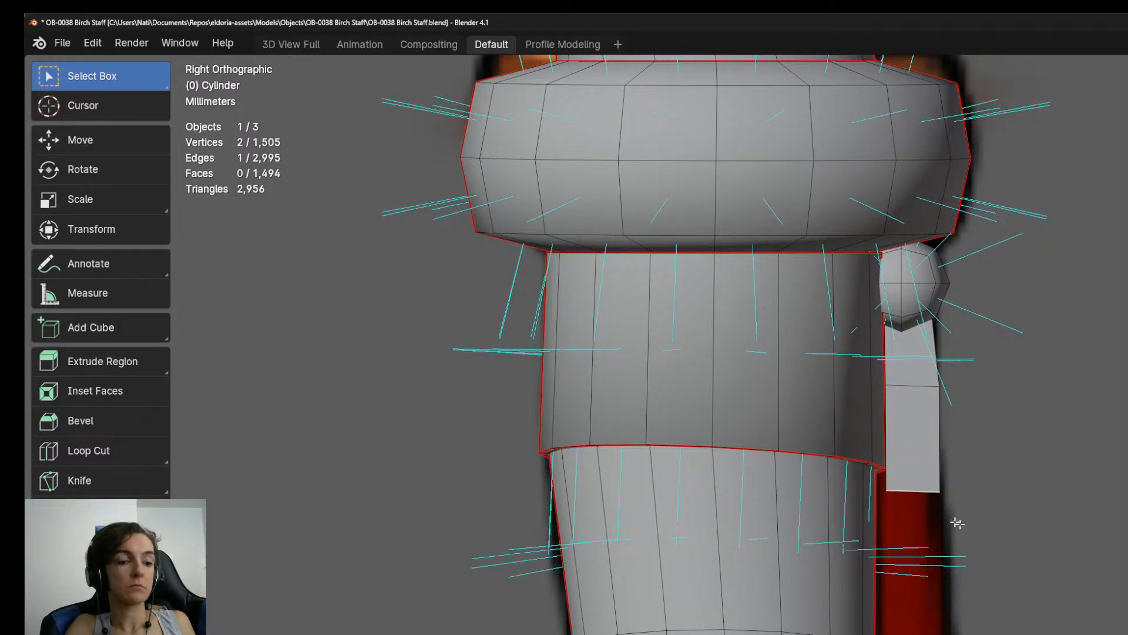
Widen the strap's lower edge and move it to match the red strap's width just below the shaft section's rim.
key(s)
click(1008, 526)
key(g)
click(1001, 514)
shift+middle_drag(975, 547, 975, 406)
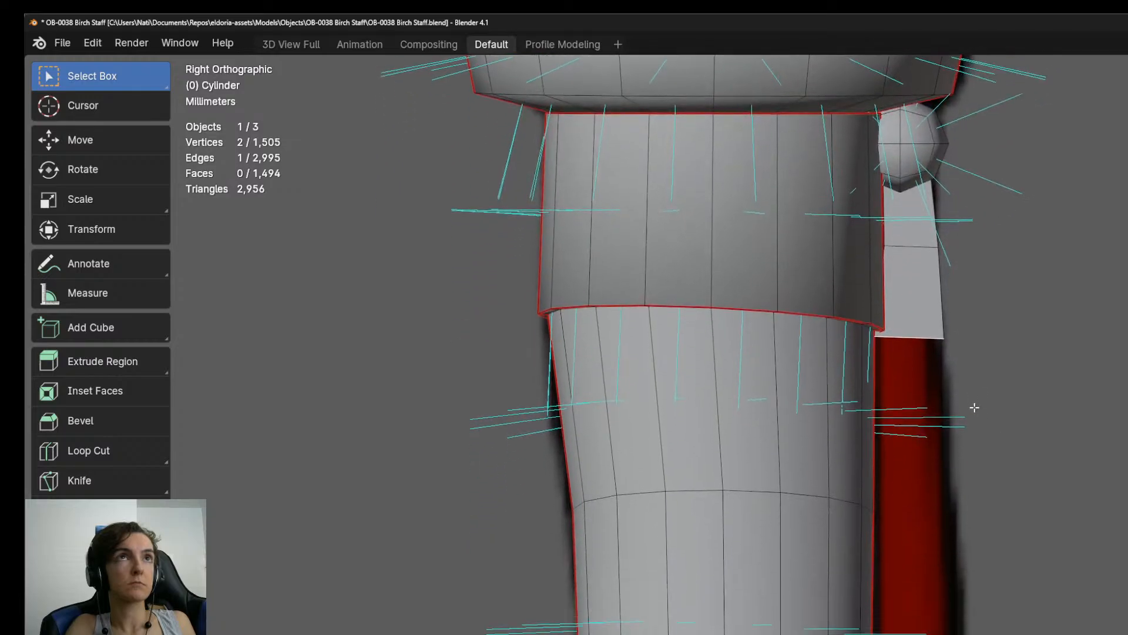
key(g)
key(z)
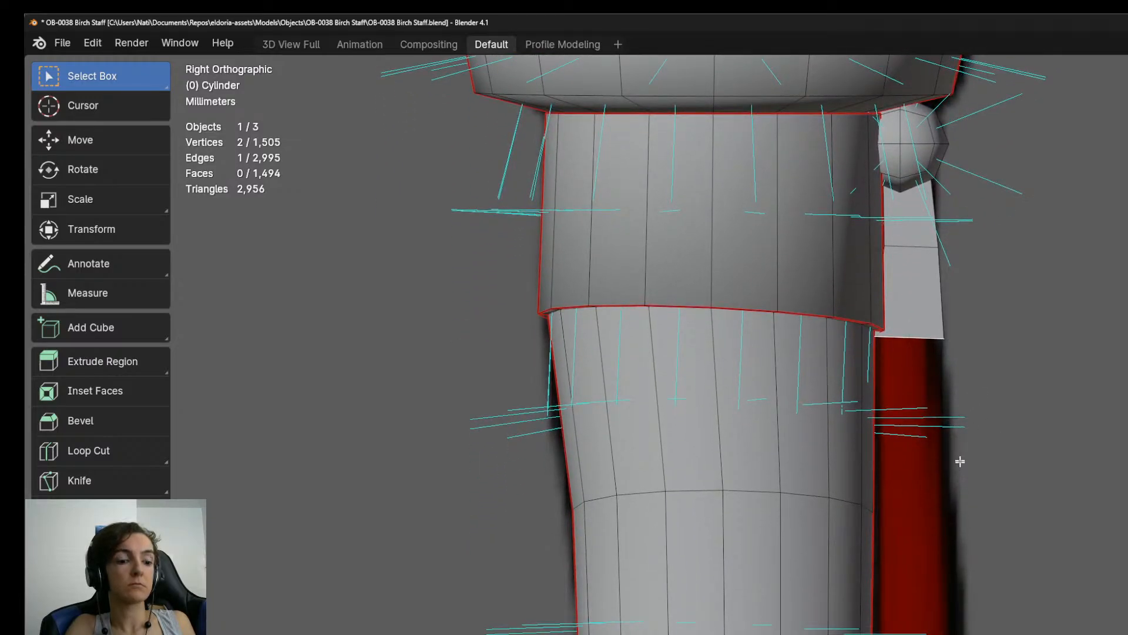
click(961, 420)
Extrude two more segments down the red strap, scaling and moving the first one's lower edge to follow the strap's widening outline.
key(e)
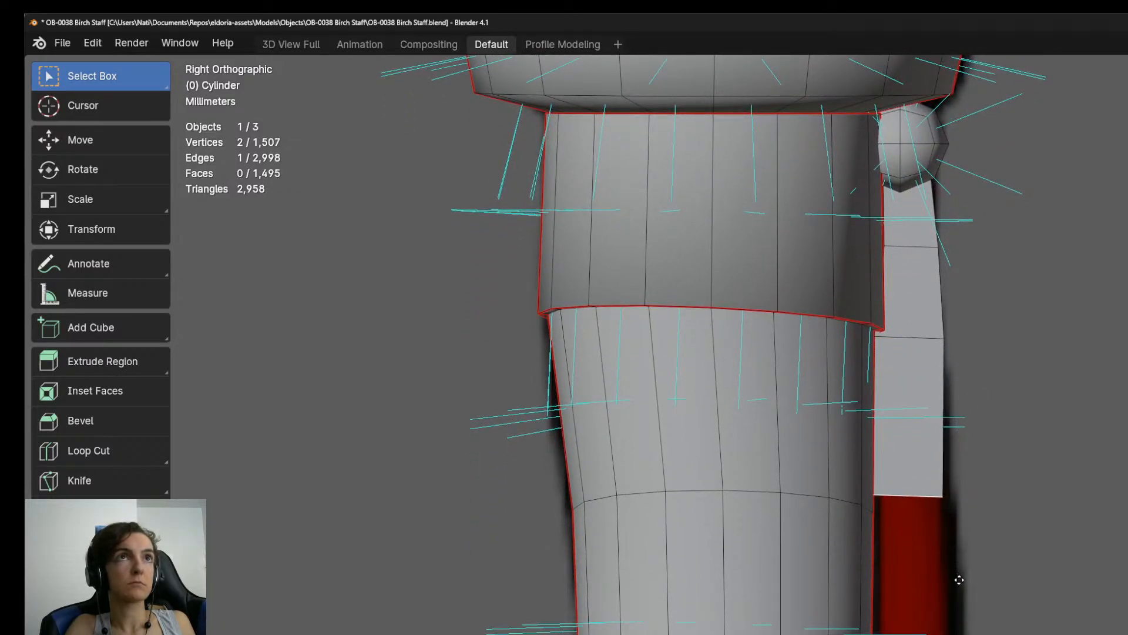
click(962, 573)
key(s)
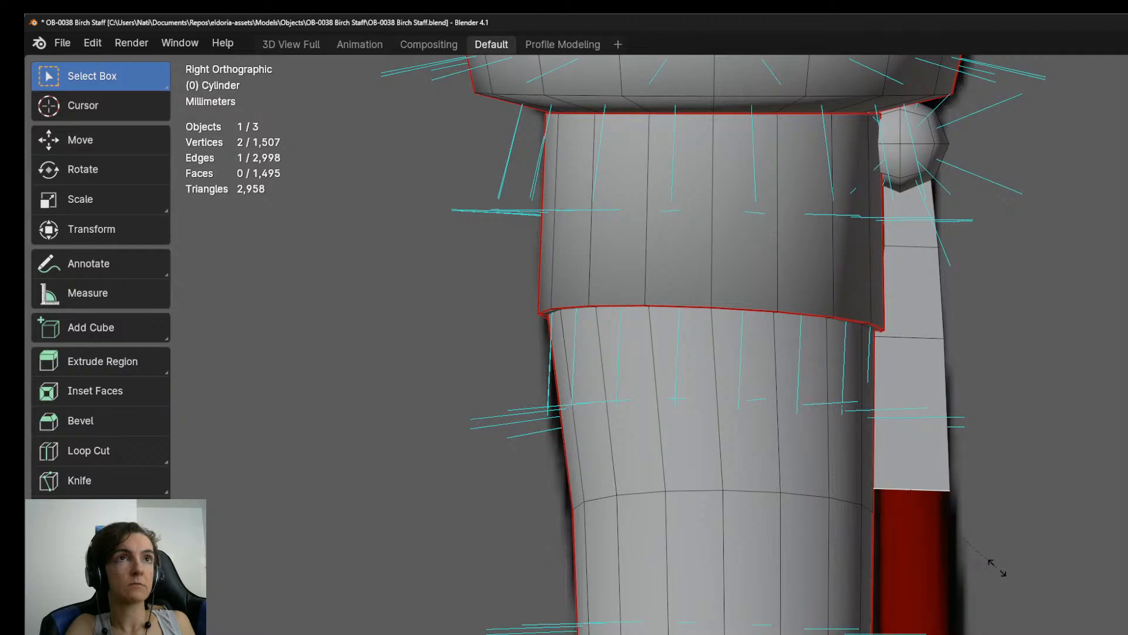
click(1005, 563)
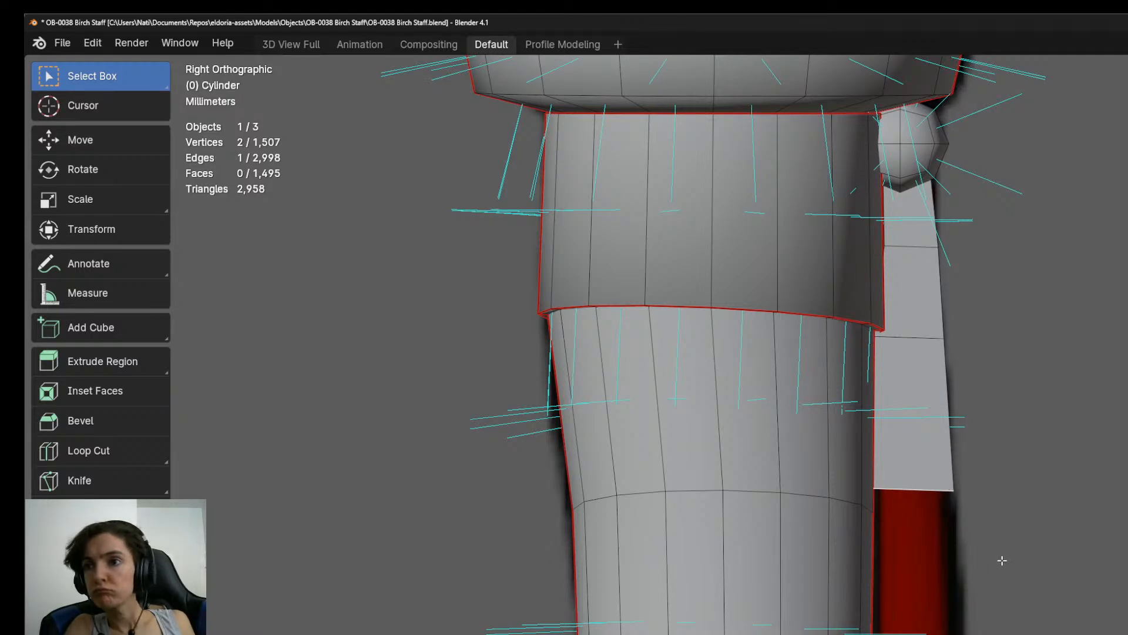
key(g)
click(1008, 561)
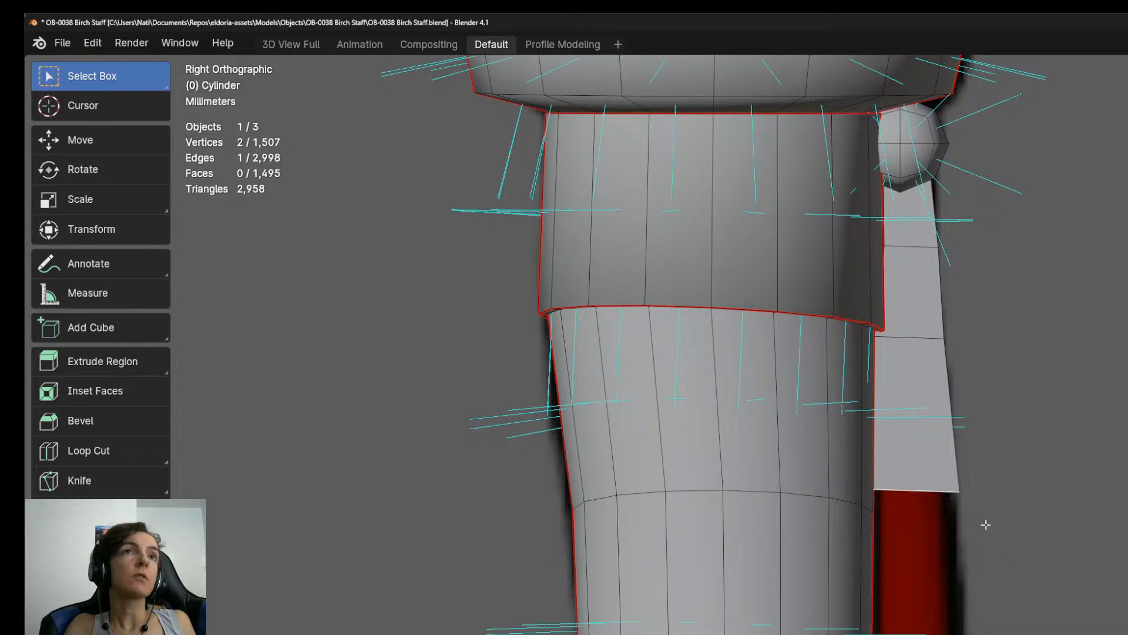
key(e)
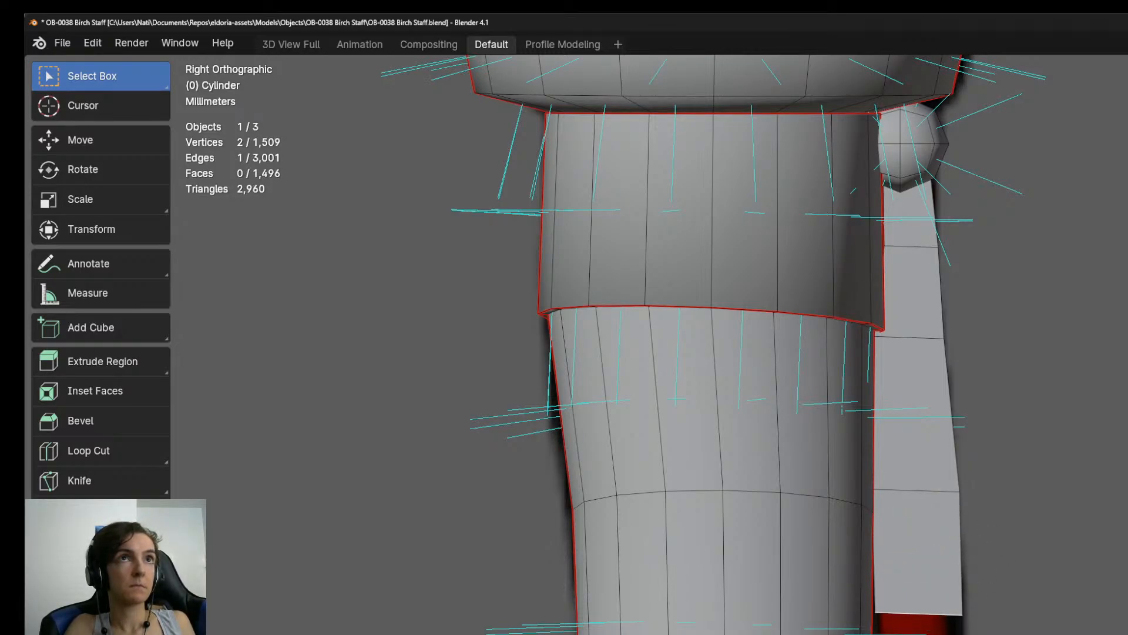
click(954, 569)
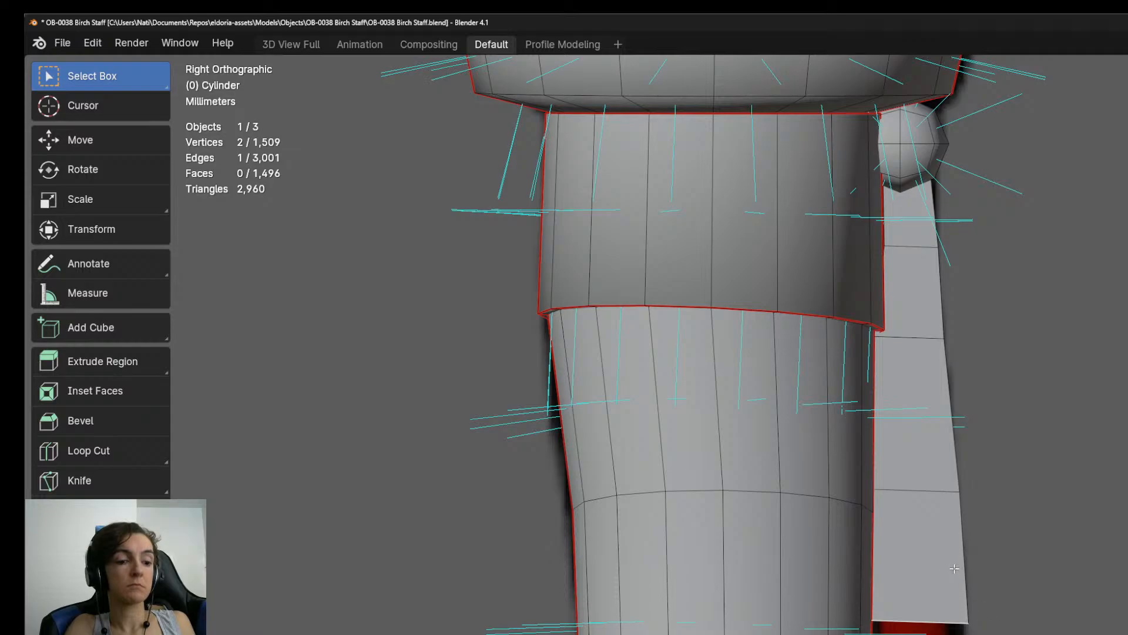
Add a centred horizontal loop cut to each of the strap's three lowest faces.
key(ctrl+r)
click(949, 541)
right_click(951, 536)
key(ctrl+r)
click(938, 418)
right_click(936, 410)
key(ctrl+r)
click(933, 305)
right_click(934, 311)
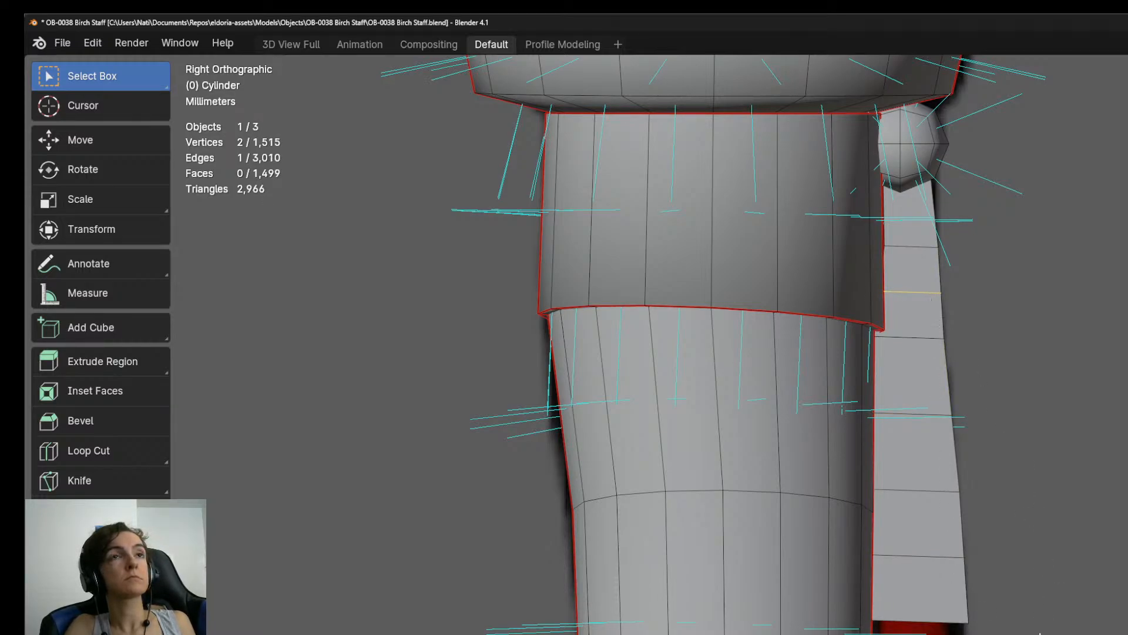
Slide the two horizontal edges near the shaft section's rim slightly downward along the strap to even out their spacing.
click(912, 338)
key(g)
key(g)
click(1037, 413)
click(912, 294)
Extrude the strap's bottom edge downward by one longer segment, following the red strap's outline.
shift+middle_drag(990, 571, 991, 438)
click(937, 497)
key(e)
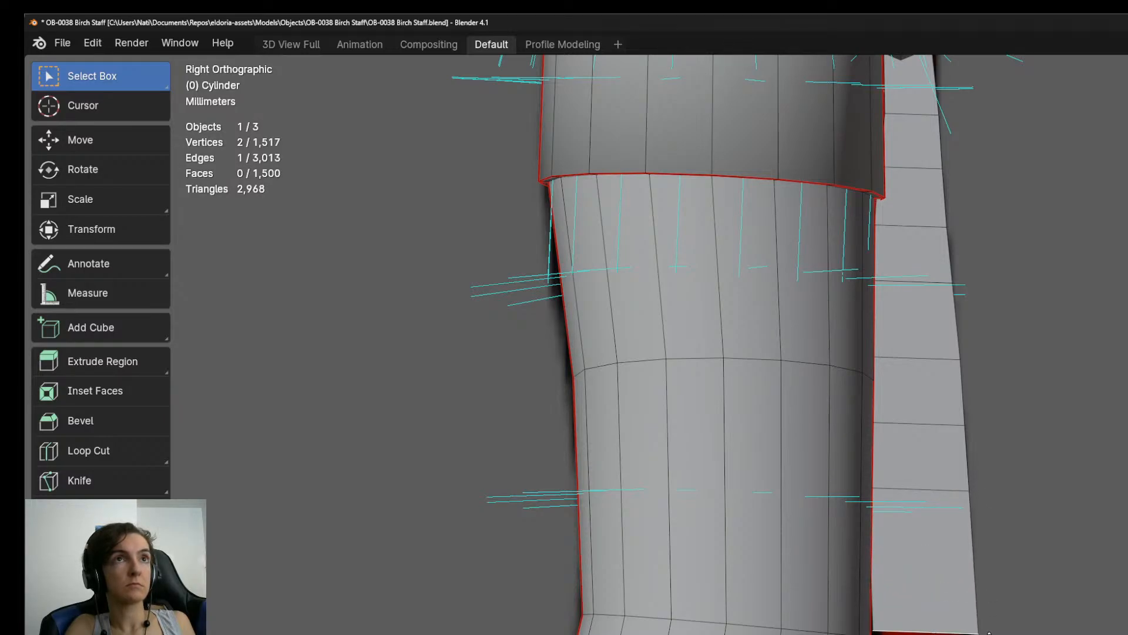
click(987, 618)
Extrude the strap's lower end by two more segments in the right orthographic view.
scroll(986, 616, down, 6)
key(ctrl+space)
key(ctrl+space)
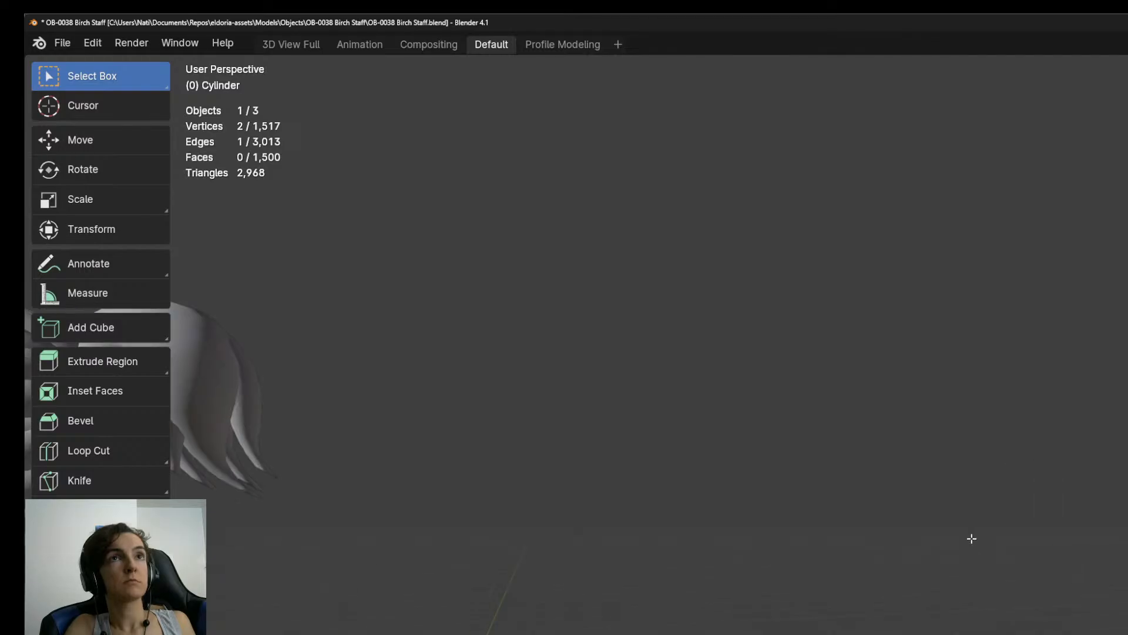
key(KP_Decimal)
scroll(972, 536, down, 12)
middle_drag(977, 529, 1039, 492)
key(KP_3)
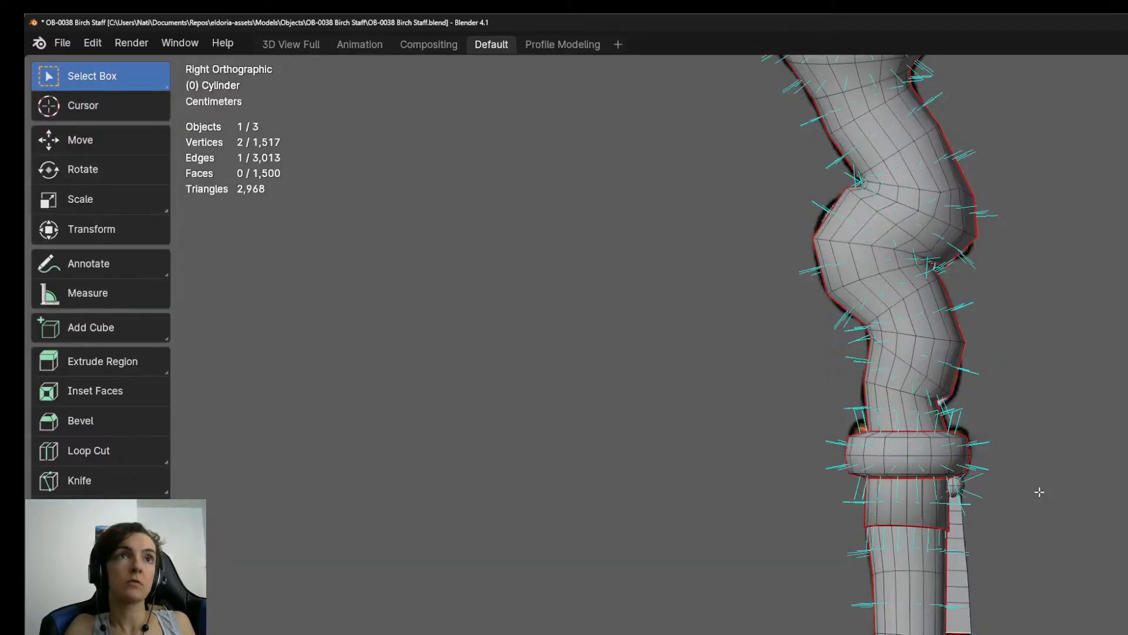
scroll(1044, 499, up, 4)
scroll(1025, 511, up, 3)
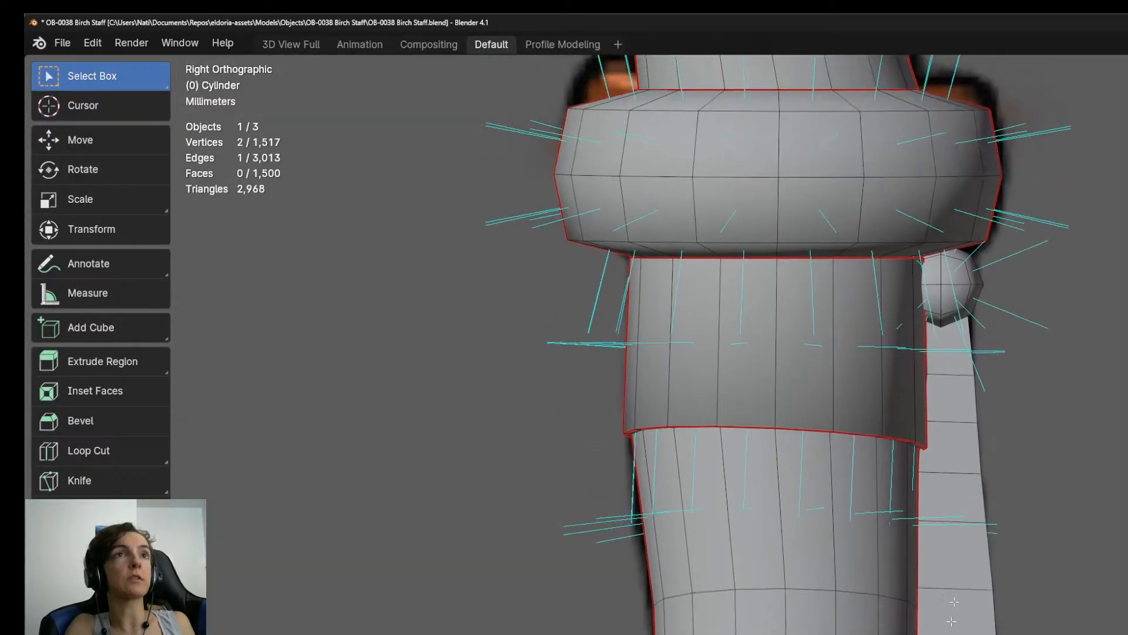
shift+middle_drag(1044, 634, 1058, 539)
key(e)
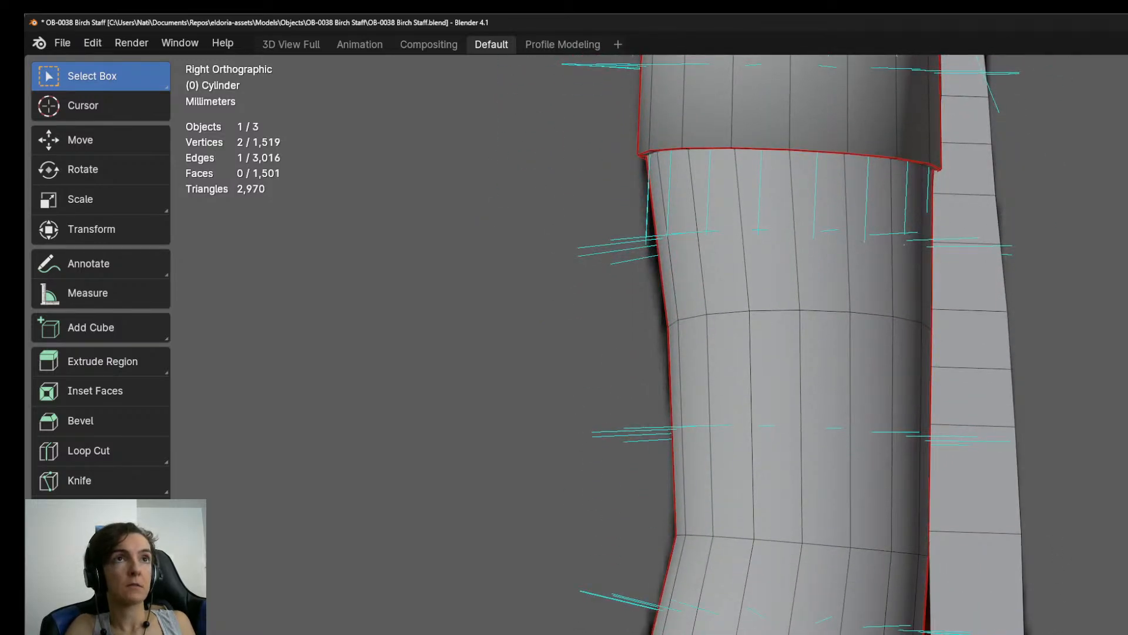
key(e)
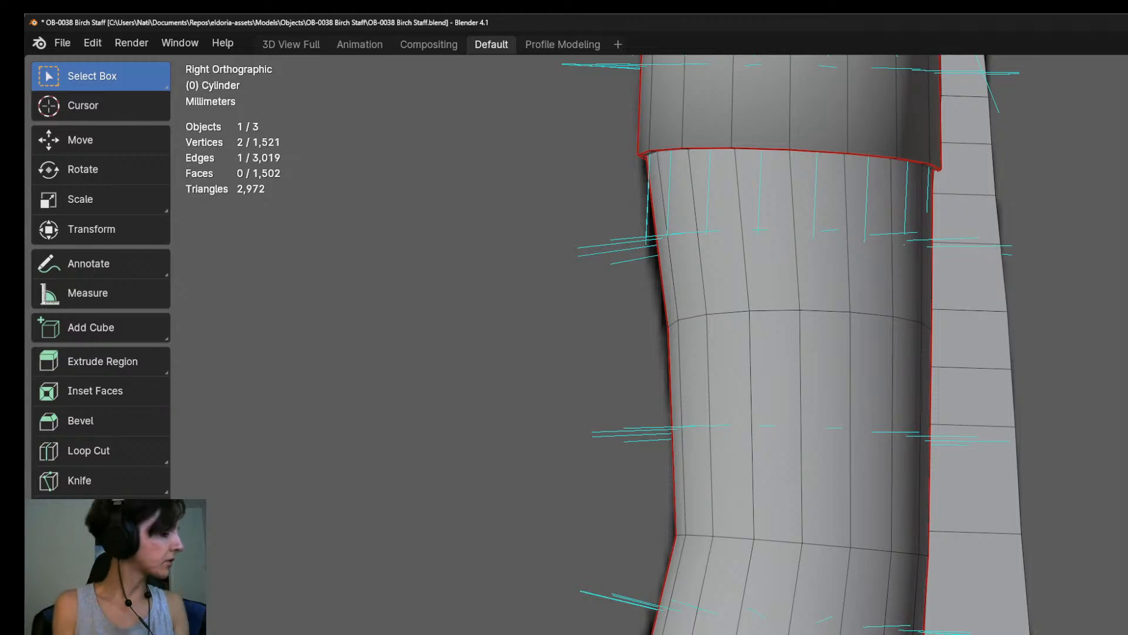
Switch to OBS to check the live stream's control panel and return to the Blender model.
key(alt+Tab)
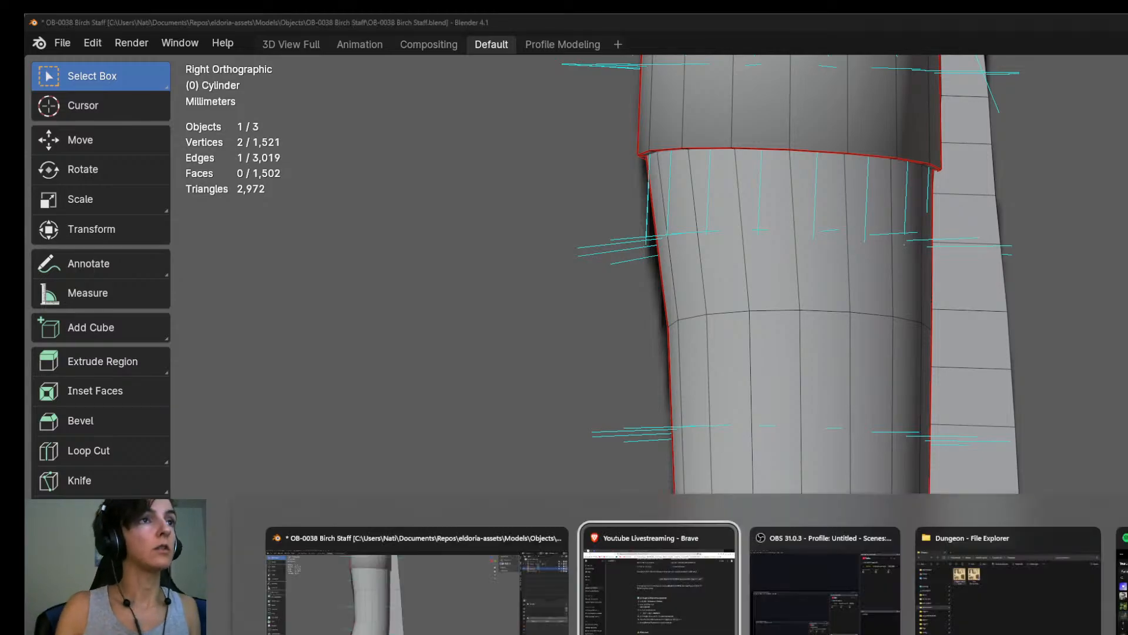
key(alt+Tab)
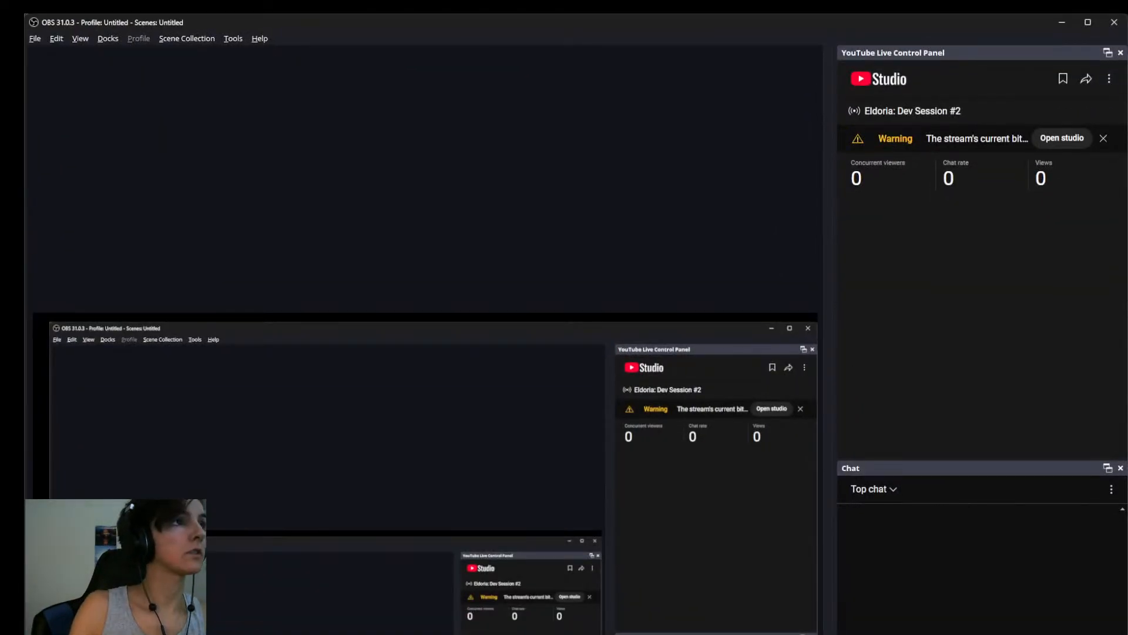
key(alt+Tab)
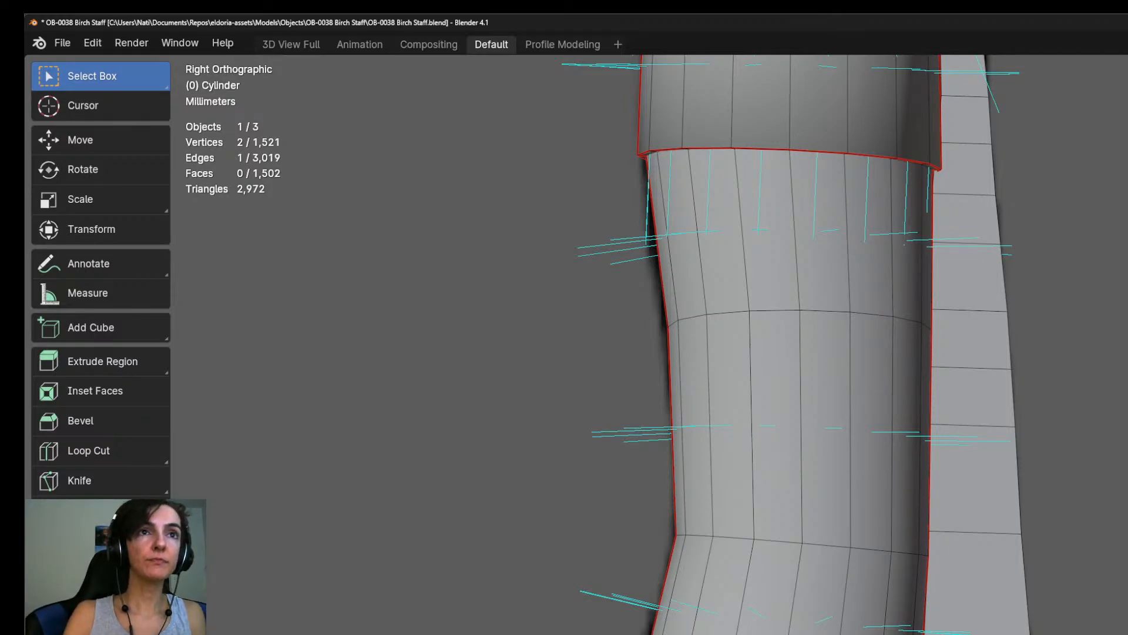
Extrude the strap's lower edge seven more times to continue it down past the bend in the shaft.
scroll(797, 344, down, 4)
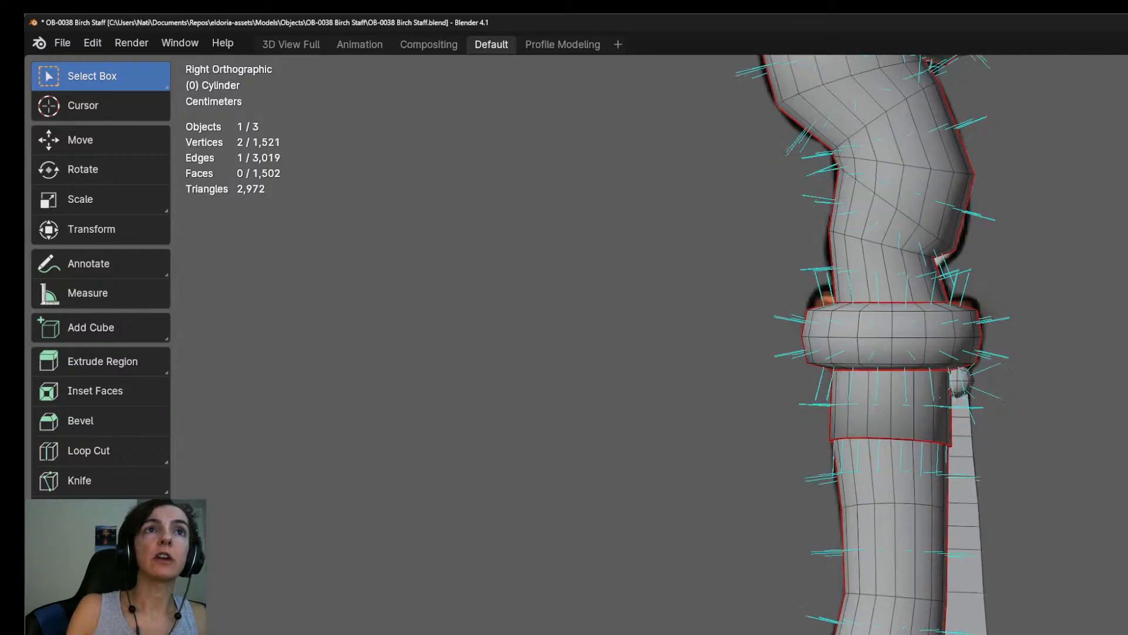
scroll(843, 344, up, 5)
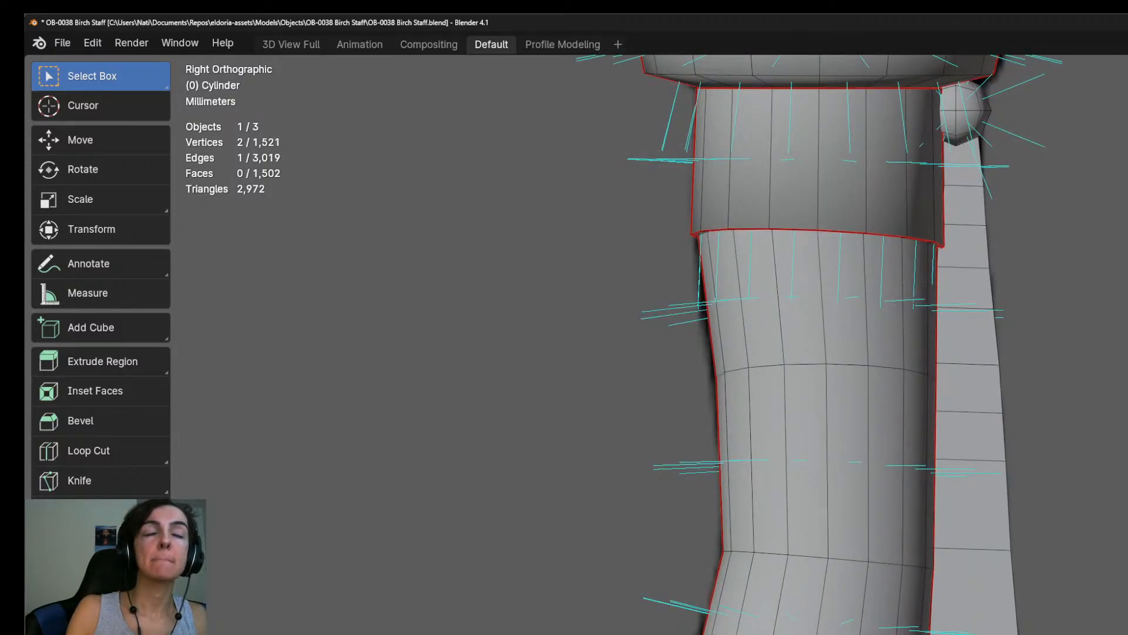
key(e)
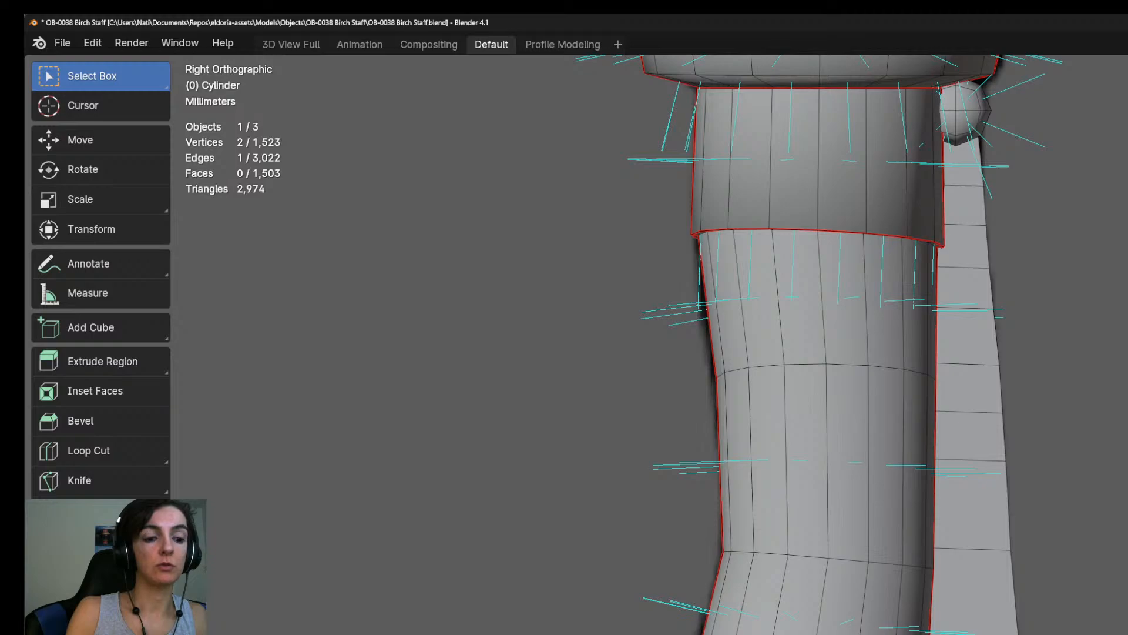
shift+middle_drag(823, 446, 821, 246)
key(e)
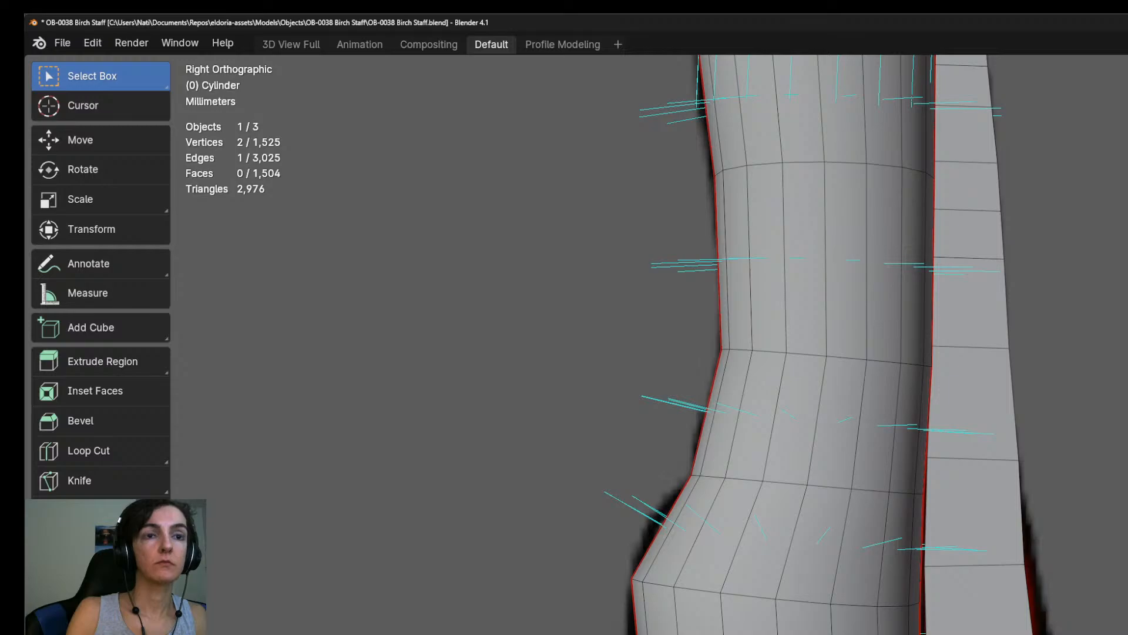
key(e)
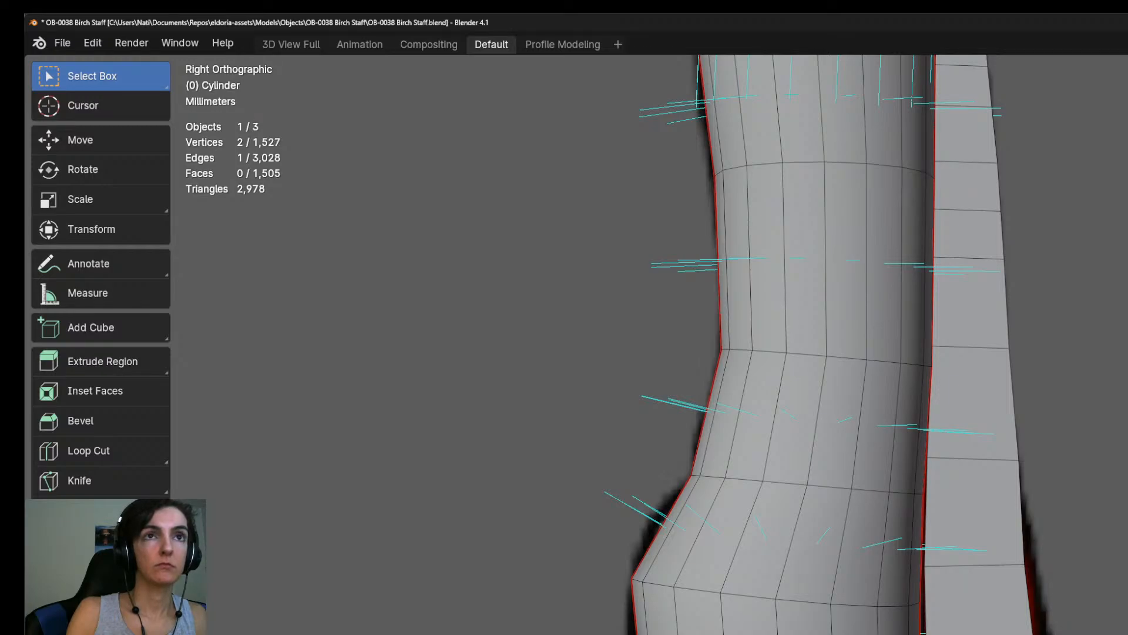
key(e)
key(e)
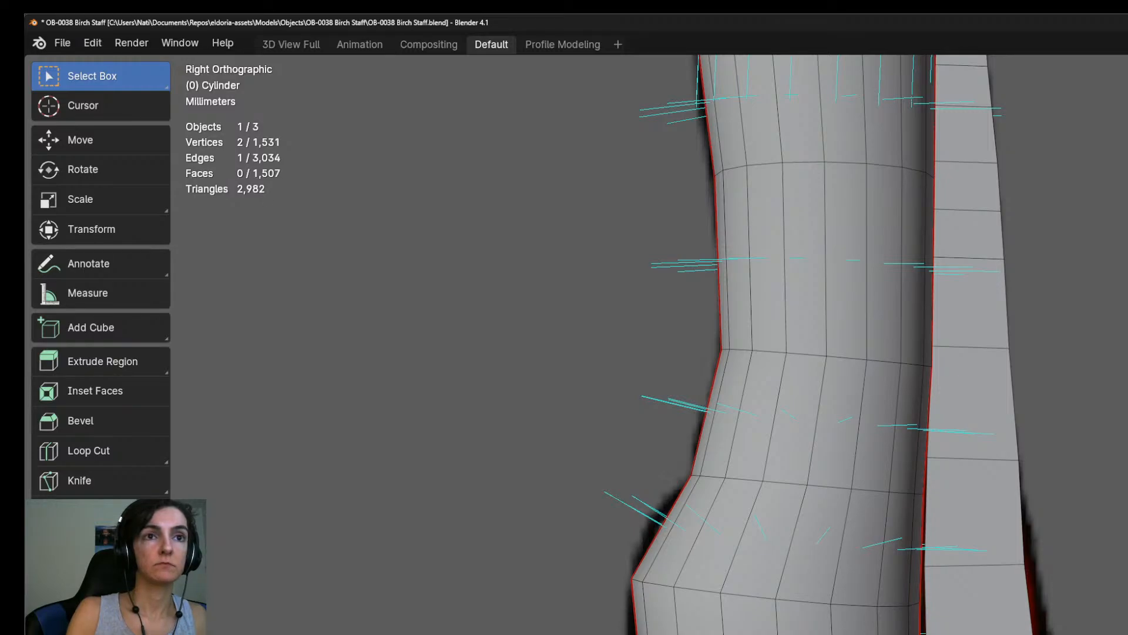
key(e)
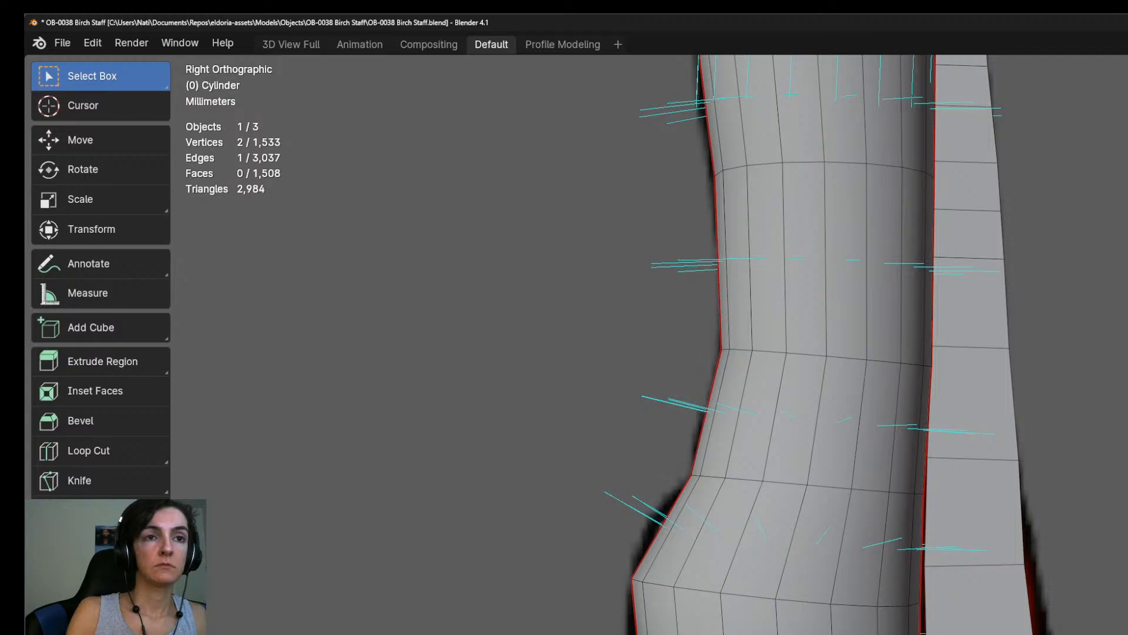
scroll(952, 376, down, 3)
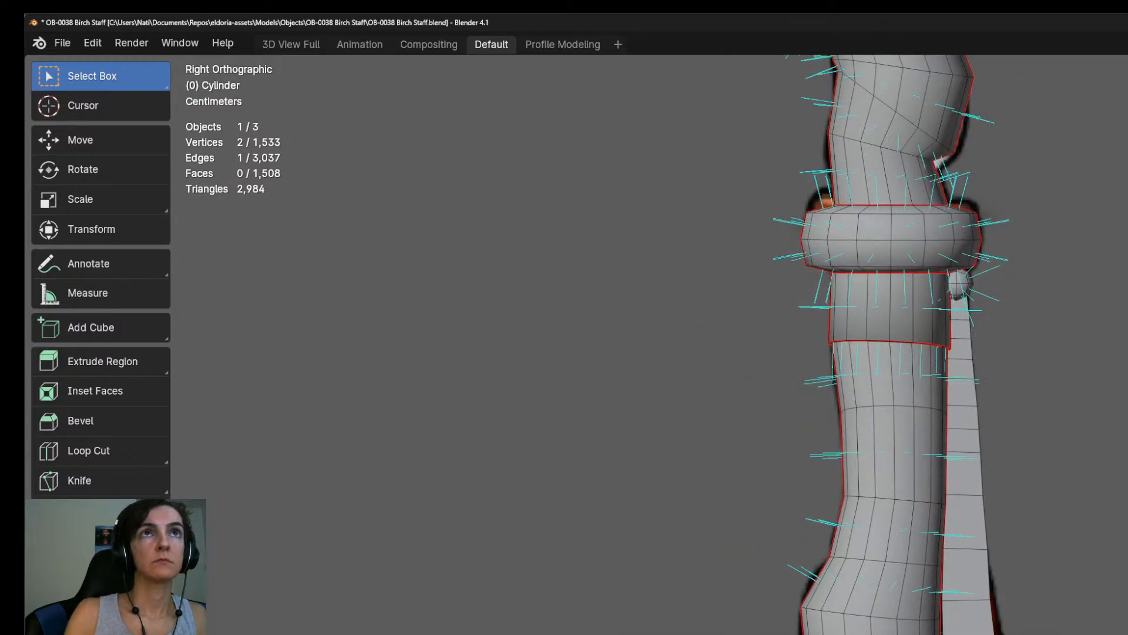
key(e)
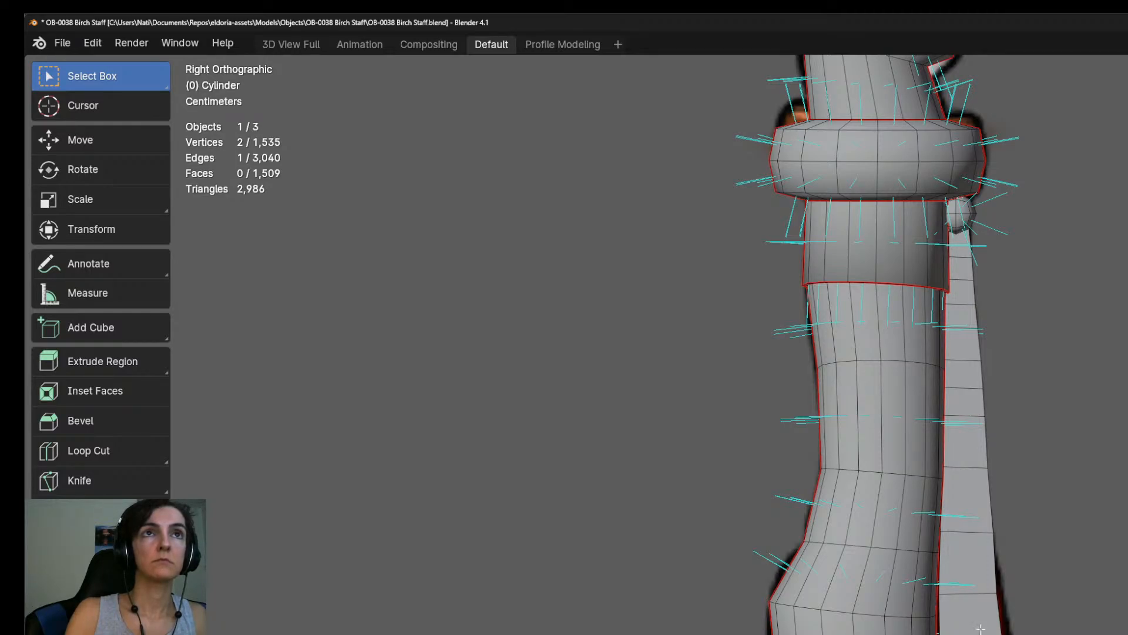
Slide the strap's horizontal edges beside the shaft's bend along its length to space the segments more evenly.
click(972, 598)
click(975, 529)
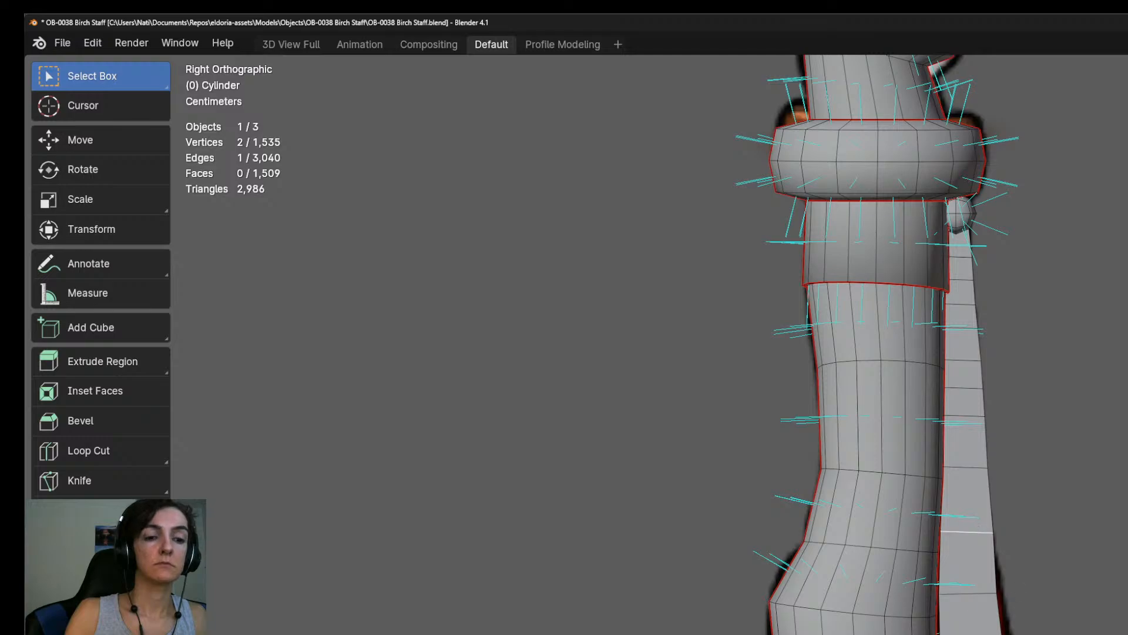
click(972, 595)
key(g)
key(g)
click(971, 634)
key(g)
key(g)
click(971, 629)
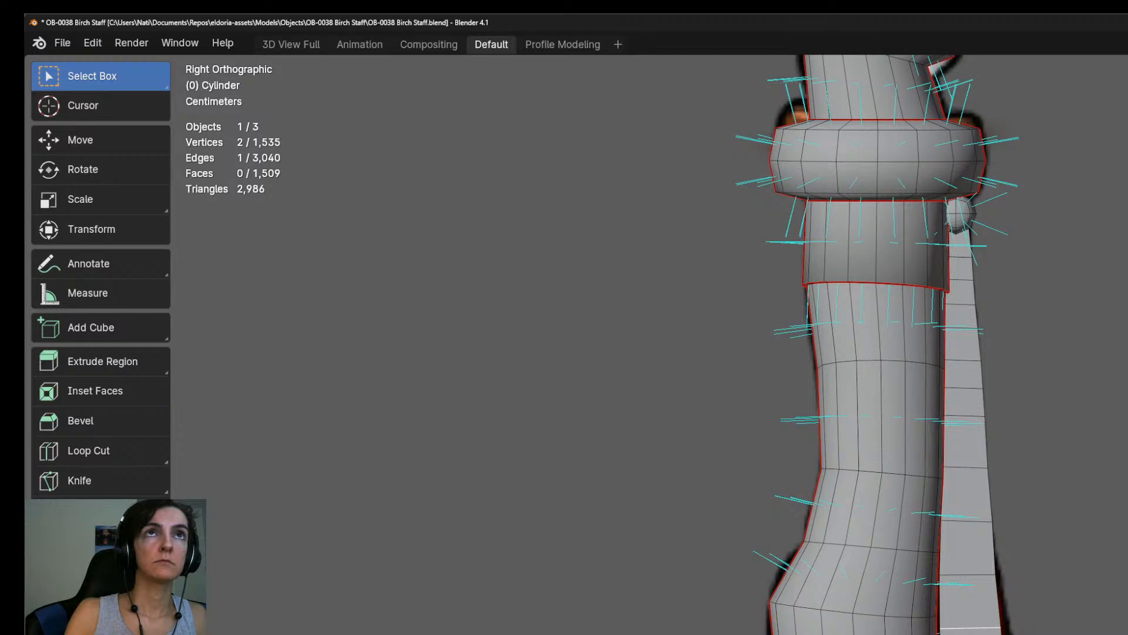
Add two evenly spaced lengthwise loop cuts along the whole strap.
key(ctrl+r)
scroll(969, 614, up, 1)
click(968, 613)
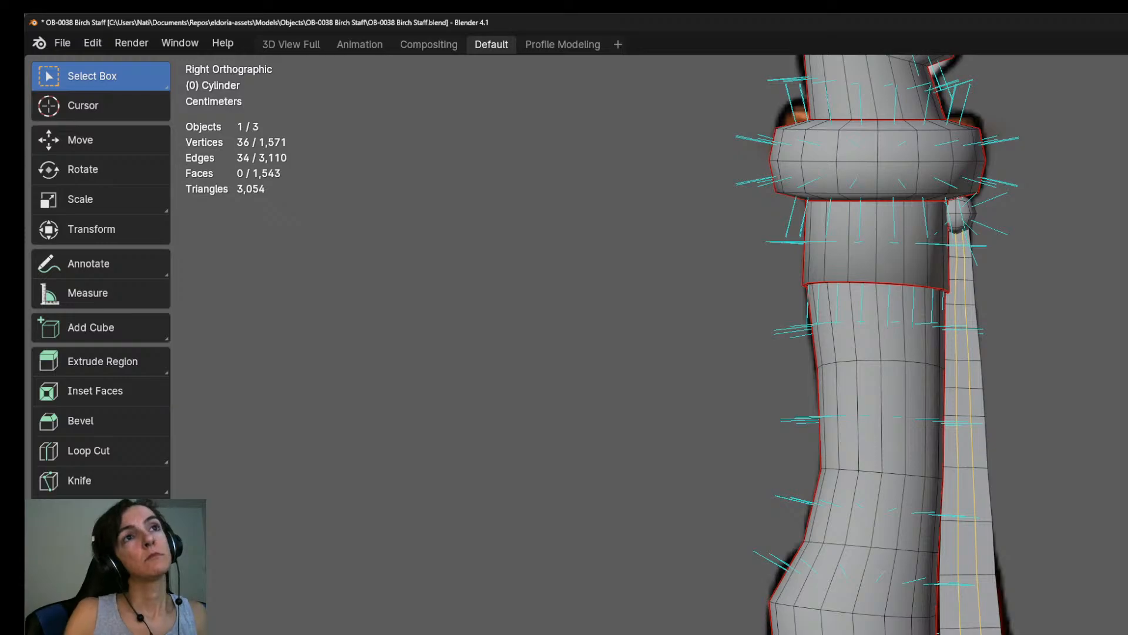
Duplicate the whole linked strap, place the copy outward beside the original, and clear the selection in face mode.
scroll(1093, 606, down, 2)
middle_drag(1105, 606, 1035, 588)
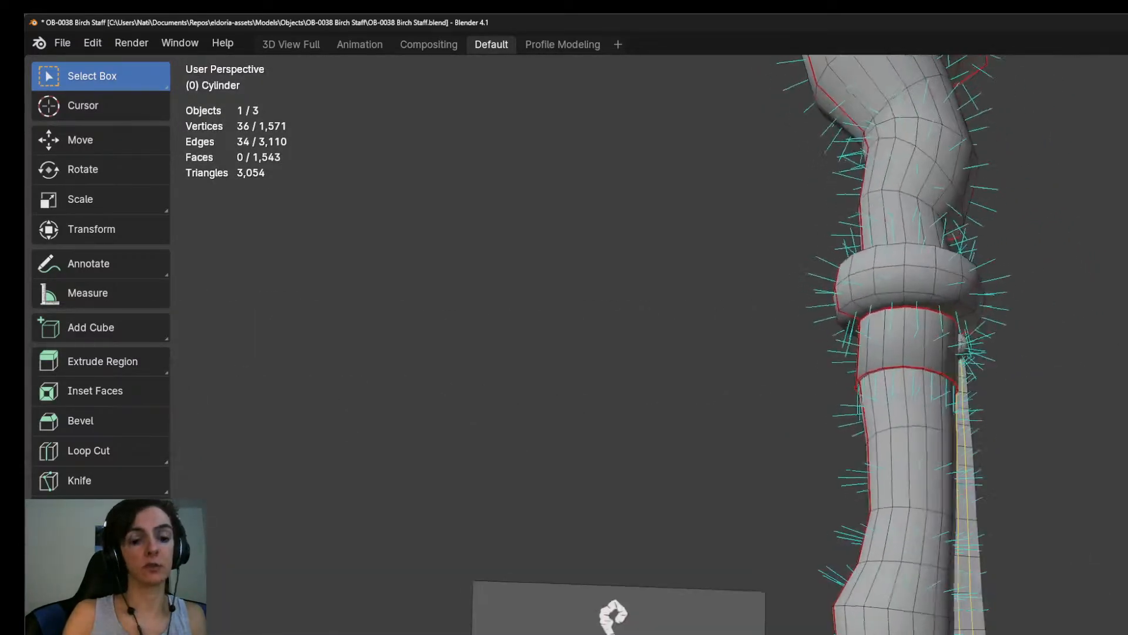
key(ctrl+l)
key(KP_3)
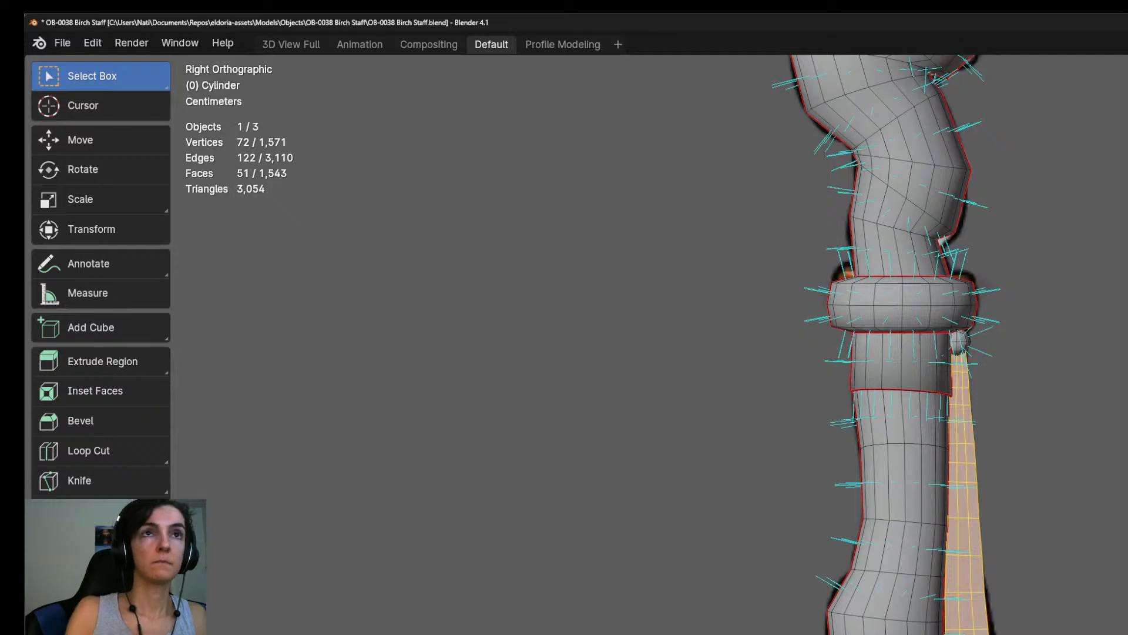
key(shift+d)
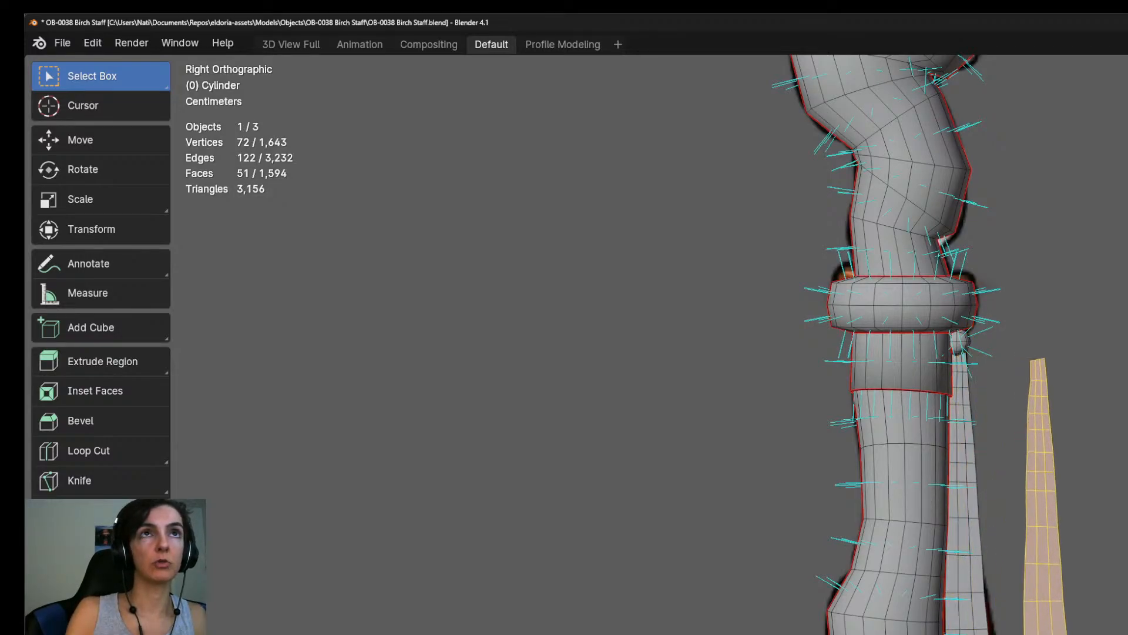
scroll(958, 612, up, 2)
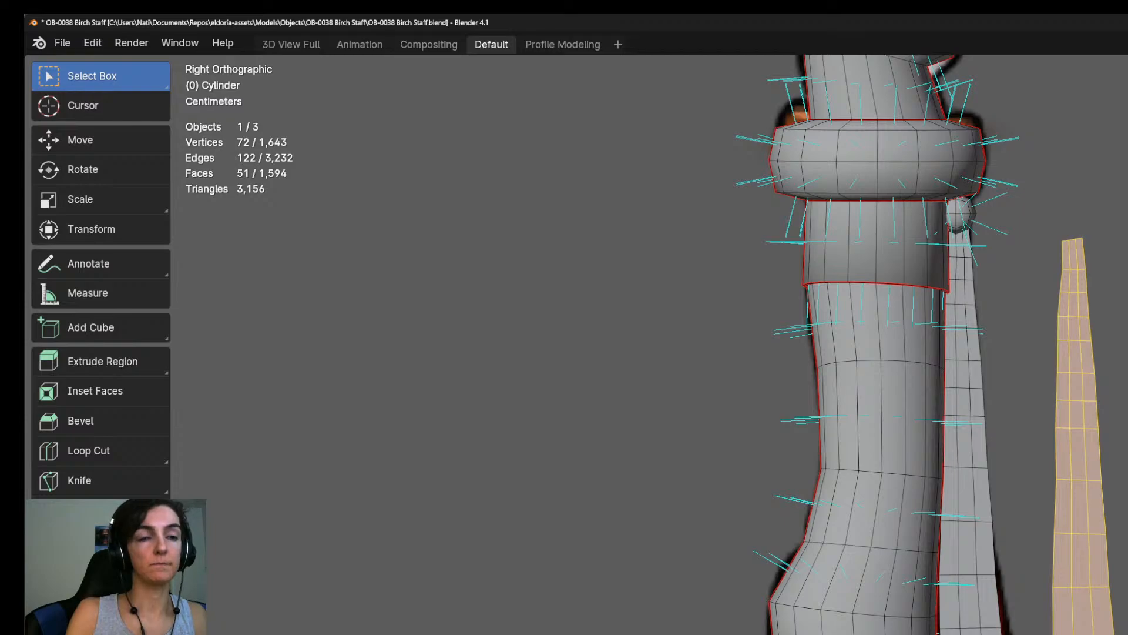
key(3)
key(alt+a)
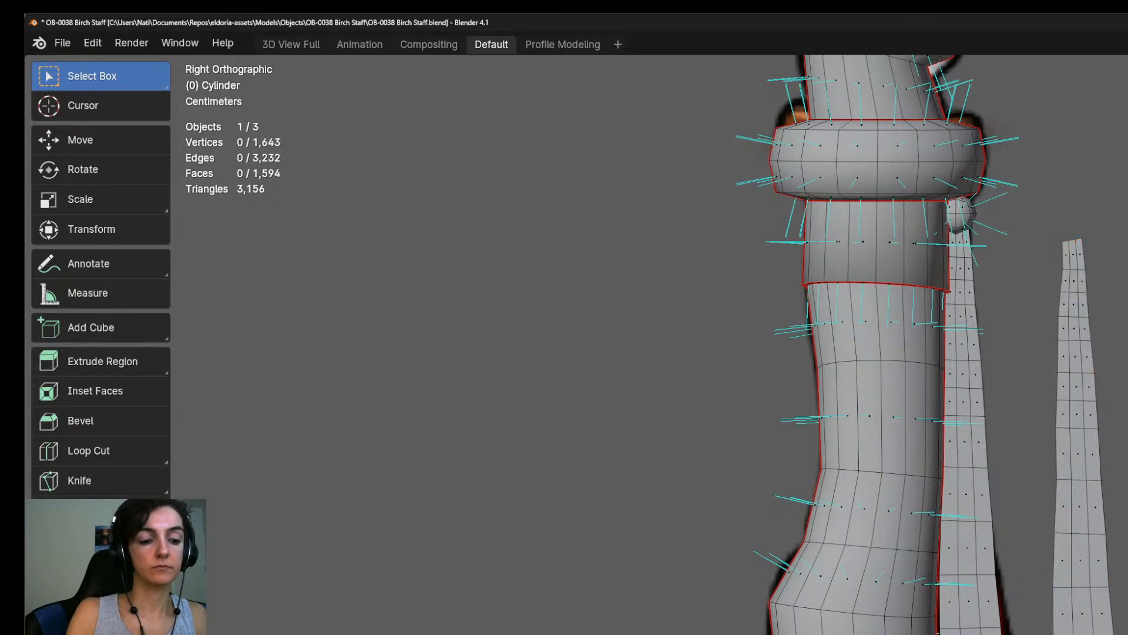
Delete the duplicate strap's lower faces, growing the selection from its middle column, to shorten the copy.
alt+click(1082, 634)
key(ctrl+KP_Add)
key(ctrl+KP_Add)
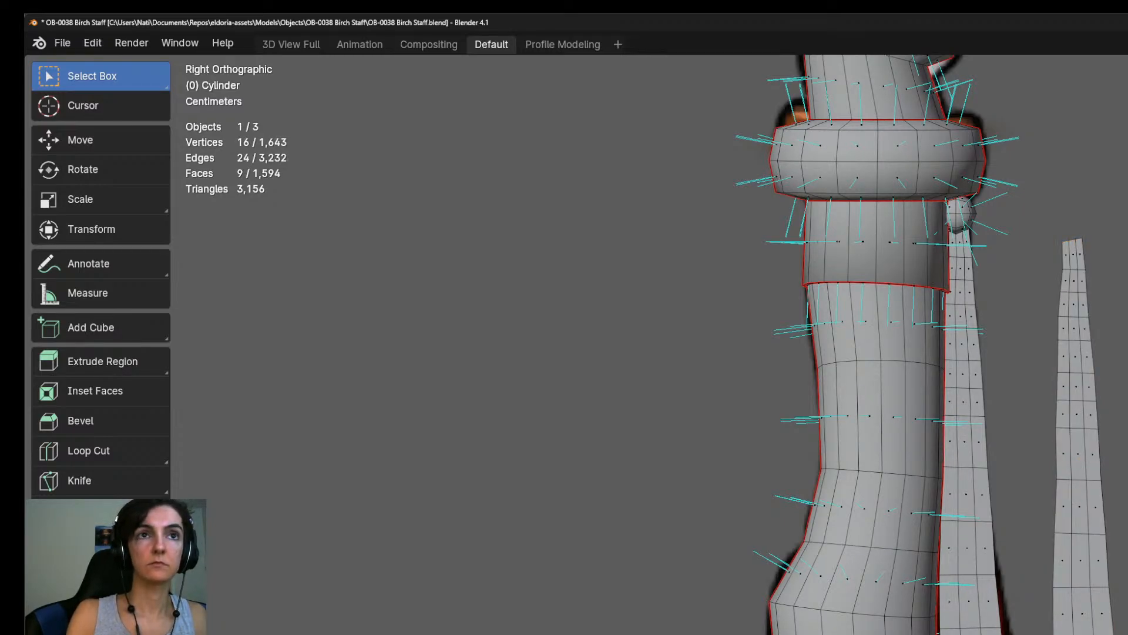
key(ctrl+KP_Add)
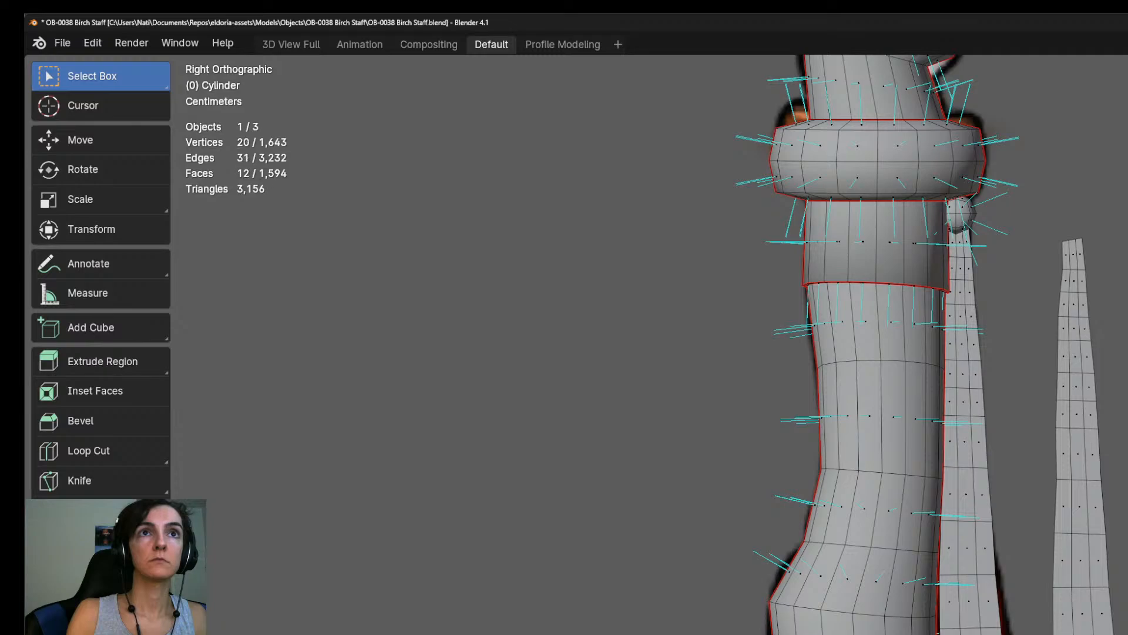
key(ctrl+KP_Add)
key(x)
key(f)
Select the whole shortened strap copy and place it over the original strap beneath the bead.
click(1079, 607)
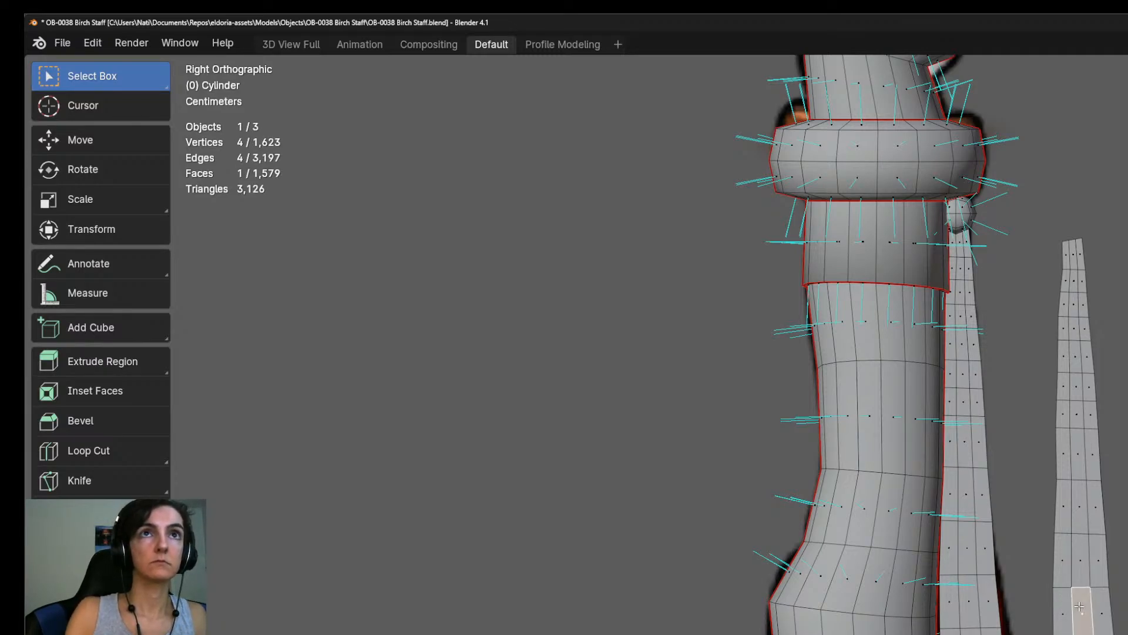
key(ctrl+l)
key(g)
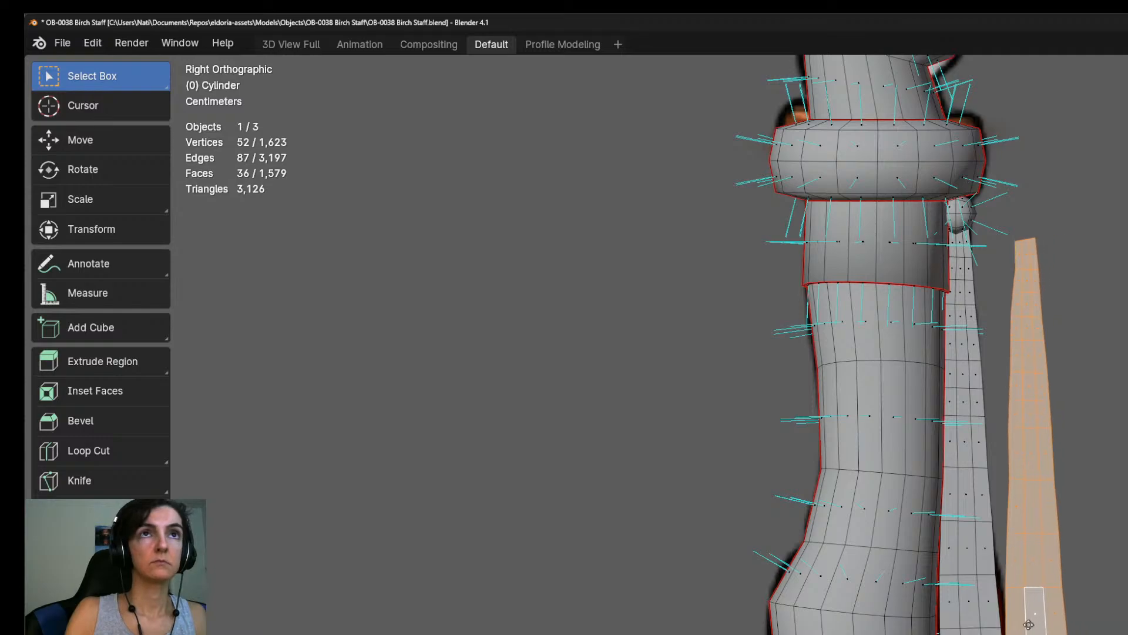
click(964, 616)
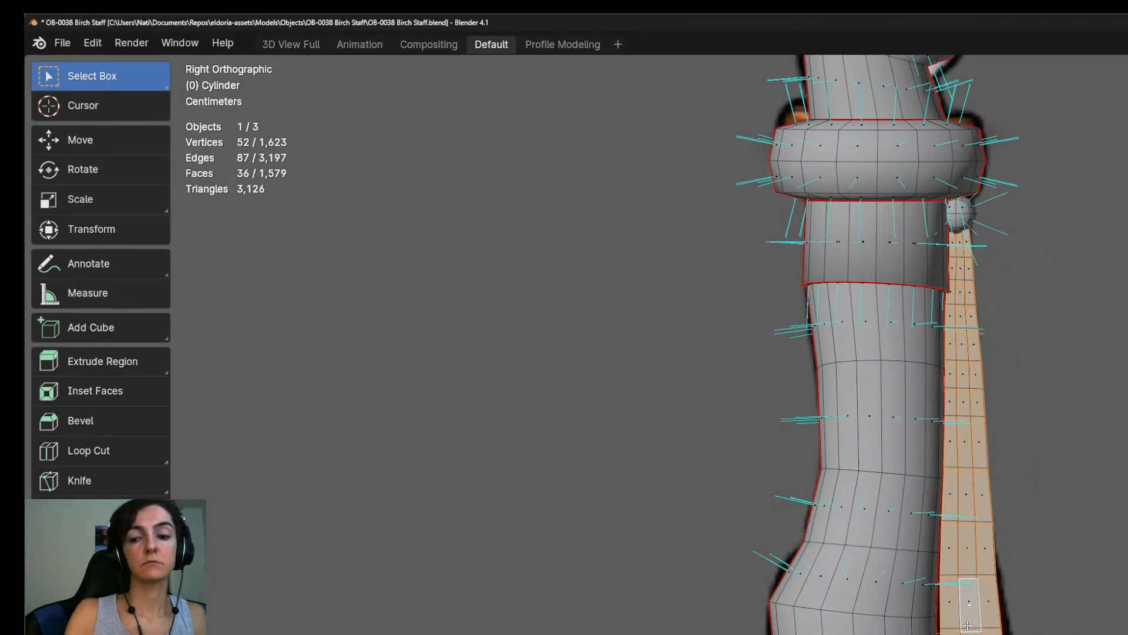
From the back view, move the shortened strap slightly along X so it lies just in front of the original strap.
key(KP_1)
key(ctrl+KP_1)
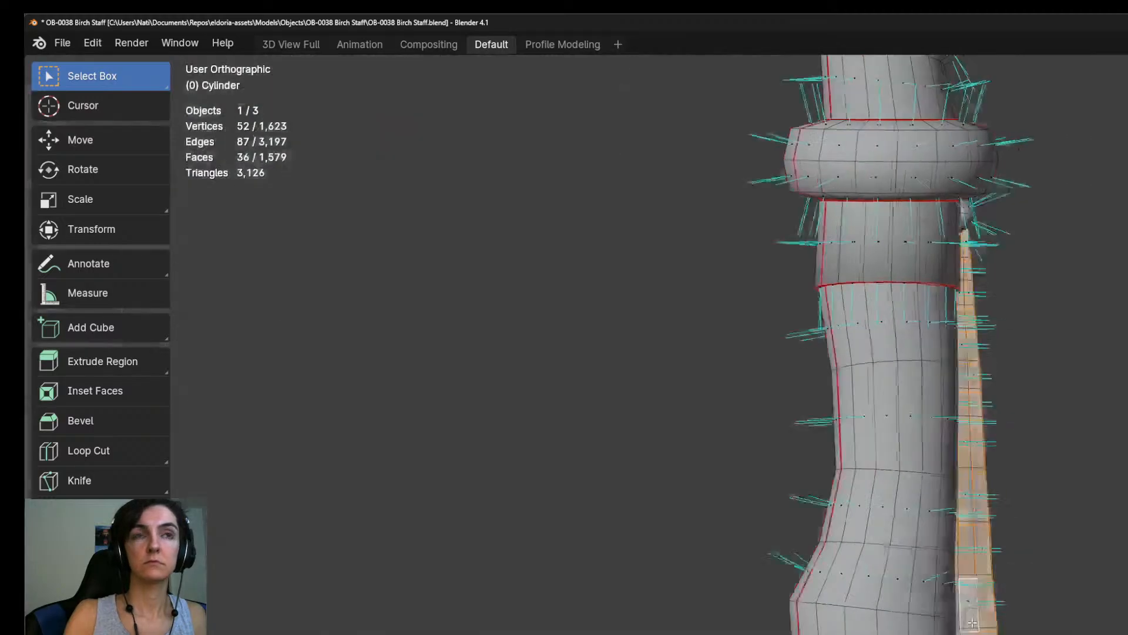
key(g)
key(x)
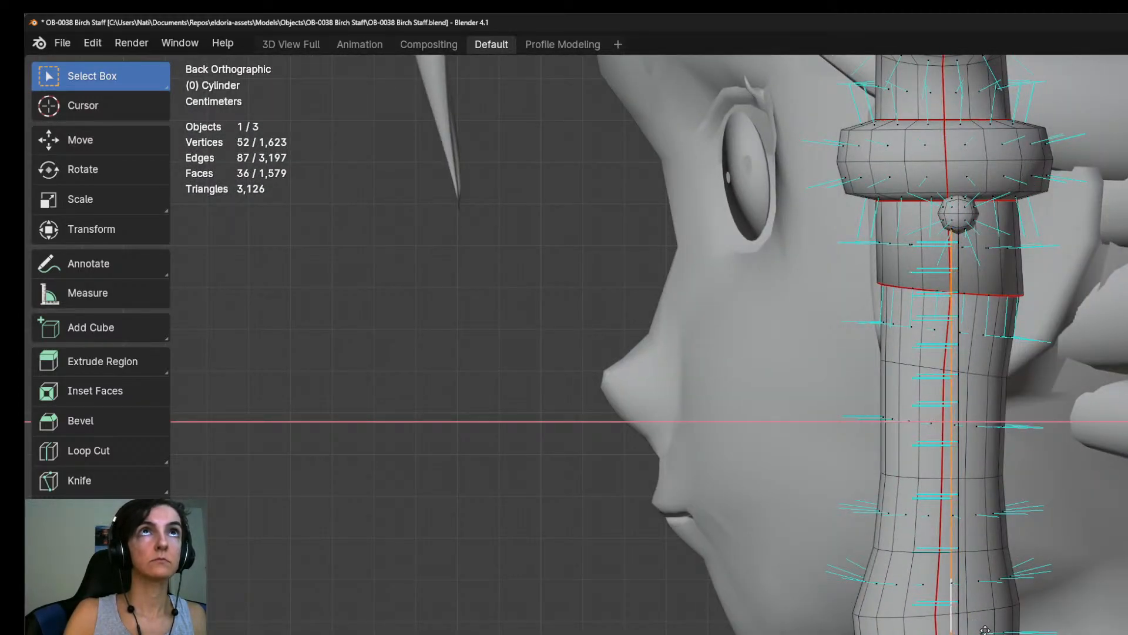
click(986, 630)
Select both straps in full and shift them together along X to centre them beneath the bead.
middle_drag(975, 611, 876, 506)
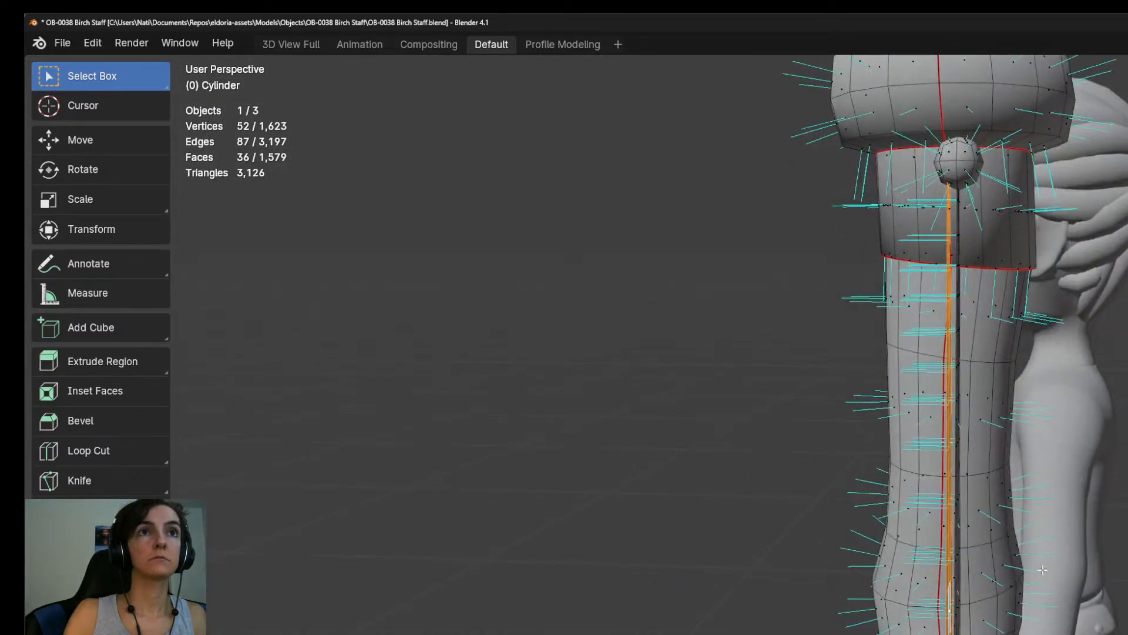
middle_drag(1042, 569, 958, 588)
shift+click(953, 632)
key(ctrl+l)
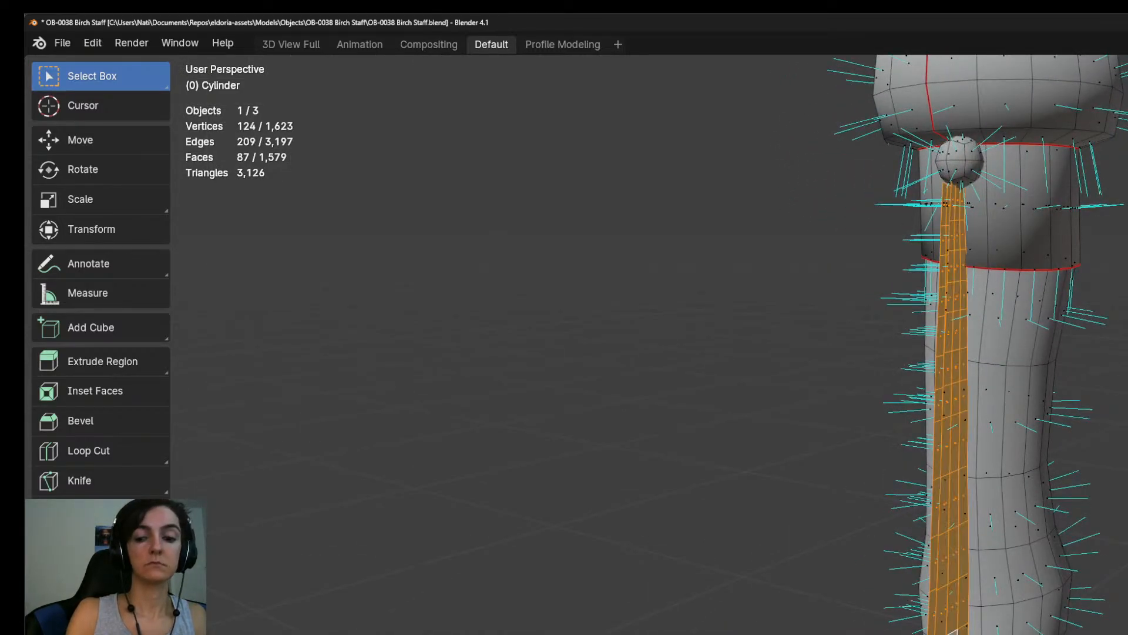
key(KP_1)
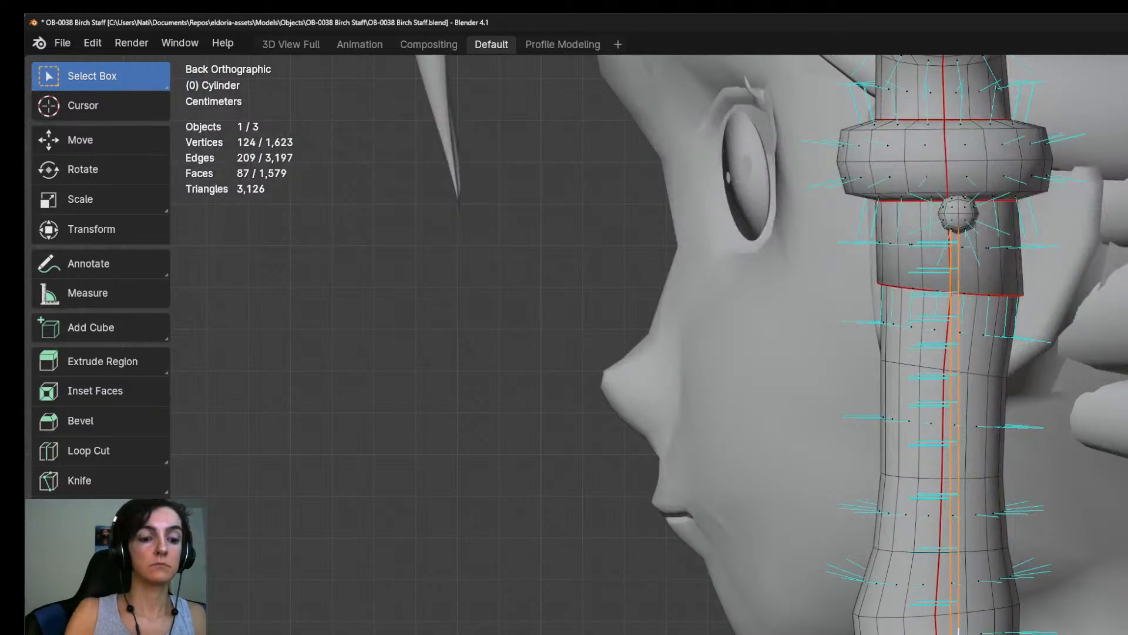
key(g)
key(x)
key(Return)
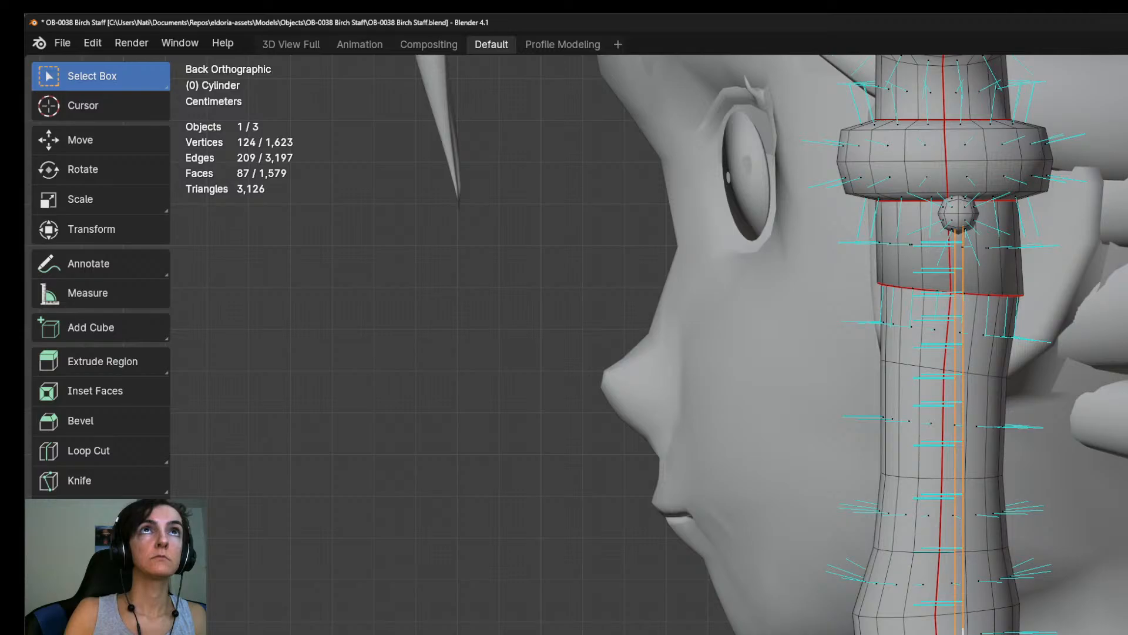
Select the short strap's crosswise edges beside the shaft's lower bend and widen them along Y.
middle_drag(963, 633, 1058, 559)
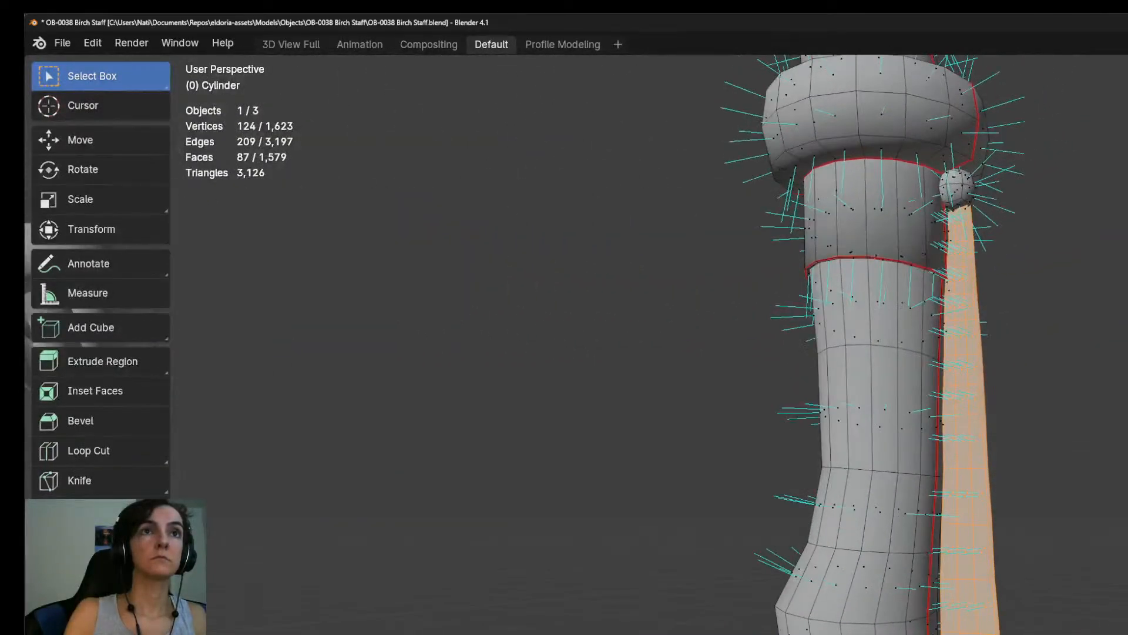
scroll(1046, 558, up, 5)
key(2)
alt+click(976, 632)
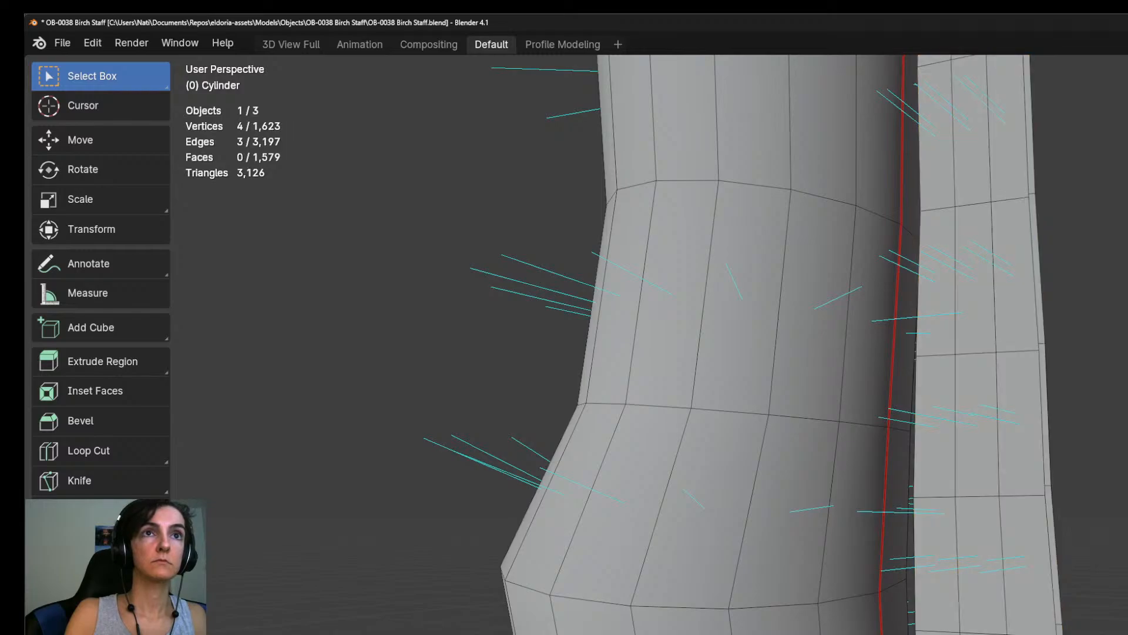
key(KP_3)
scroll(957, 632, down, 5)
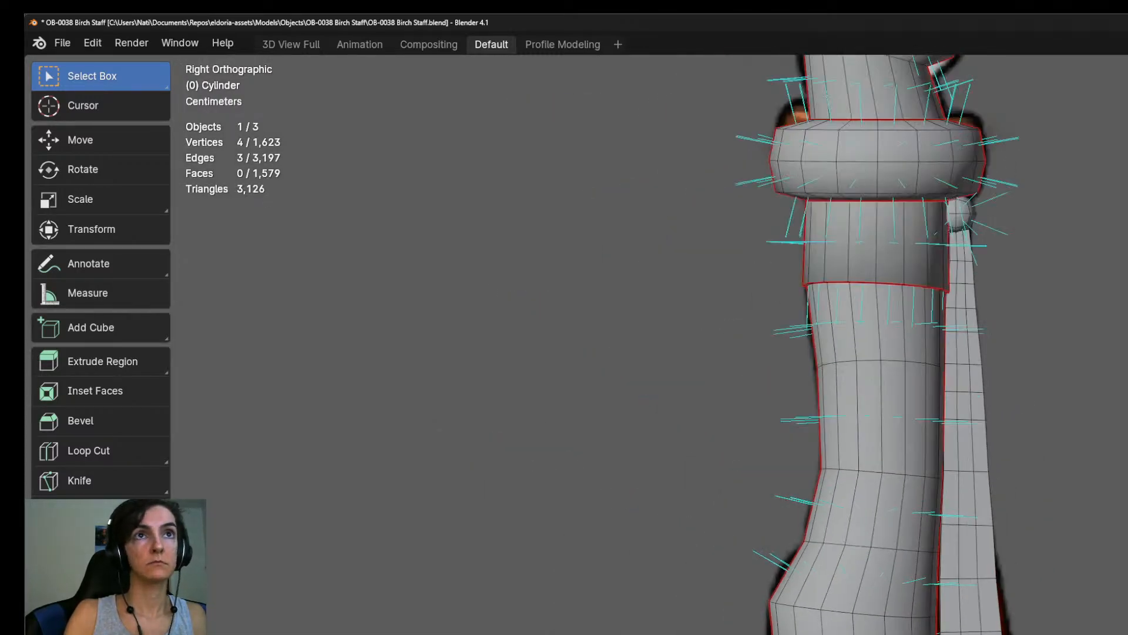
scroll(957, 632, up, 4)
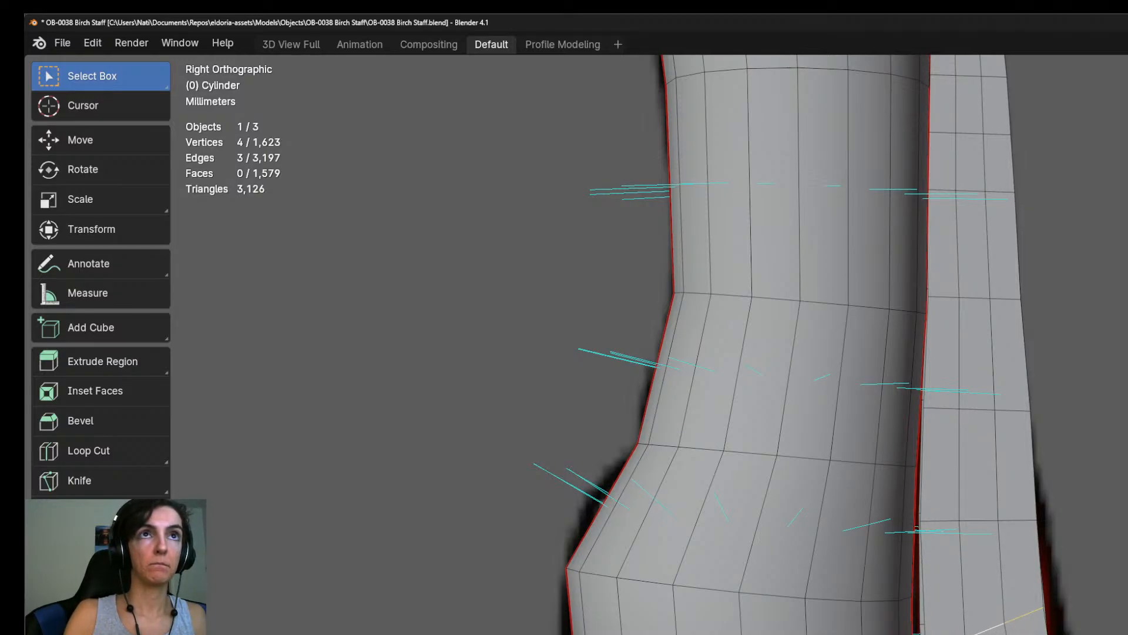
key(s)
key(y)
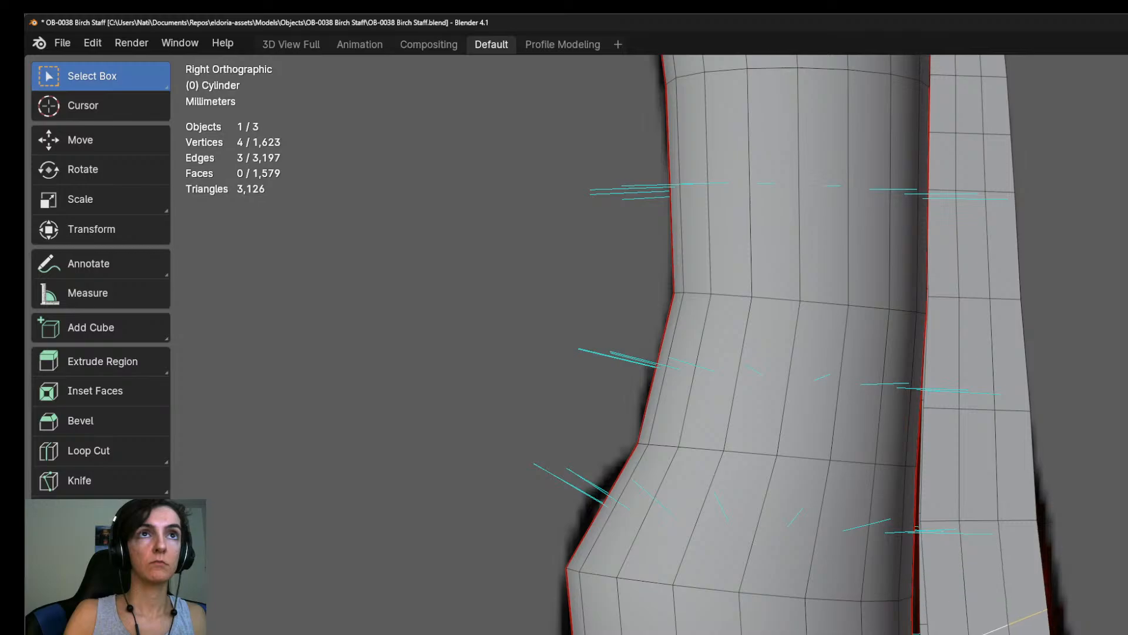
alt+click(1026, 634)
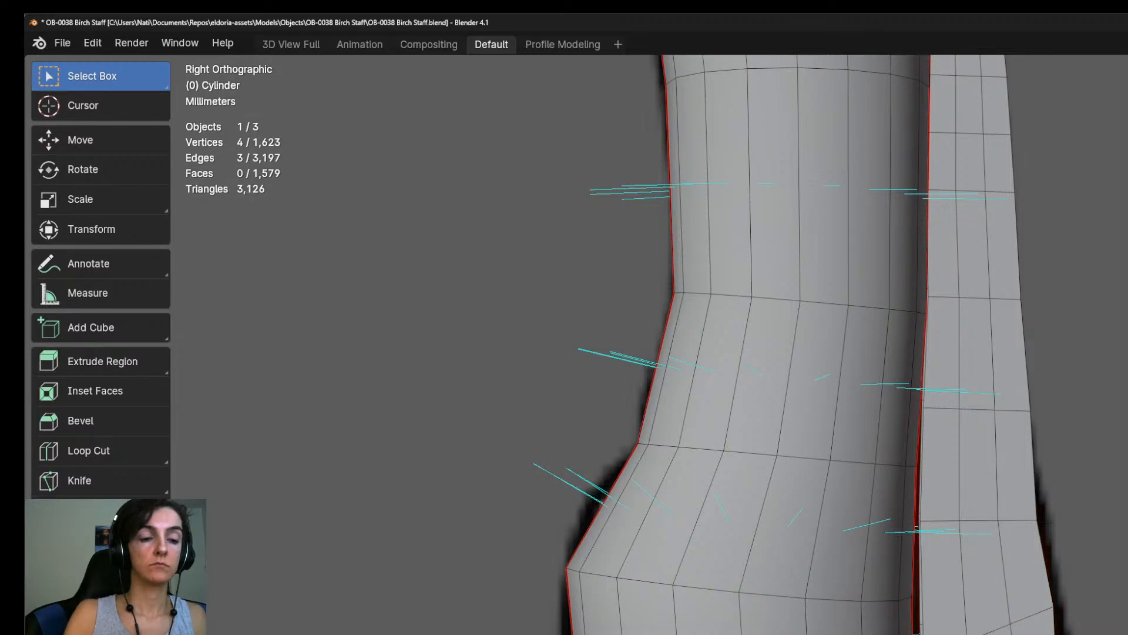
key(s)
key(y)
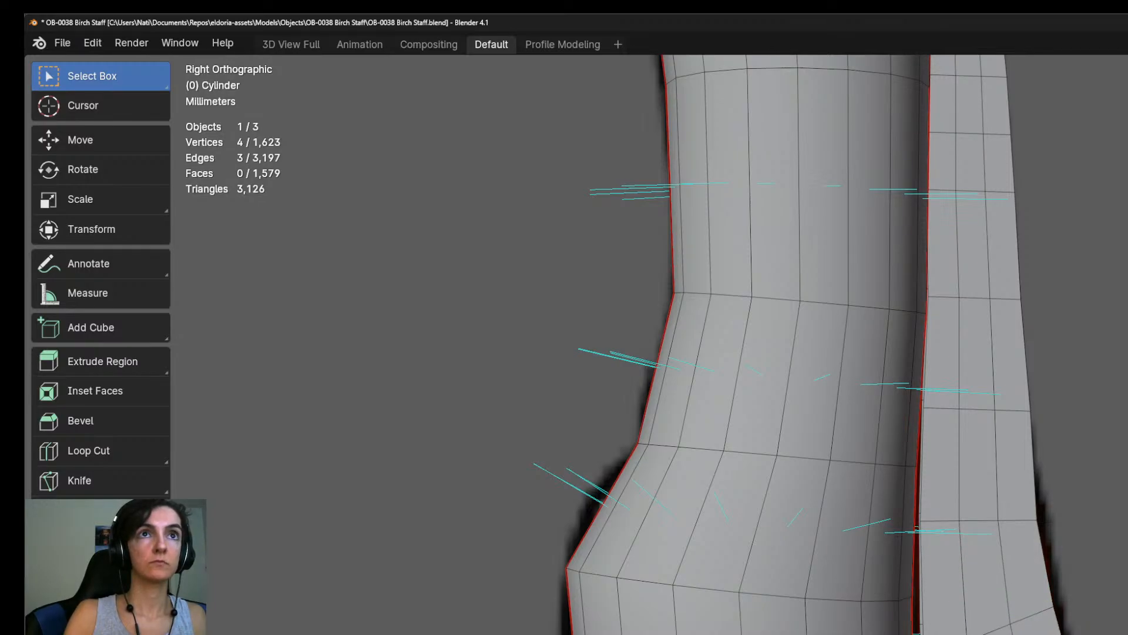
shift+middle_drag(1018, 585, 1011, 634)
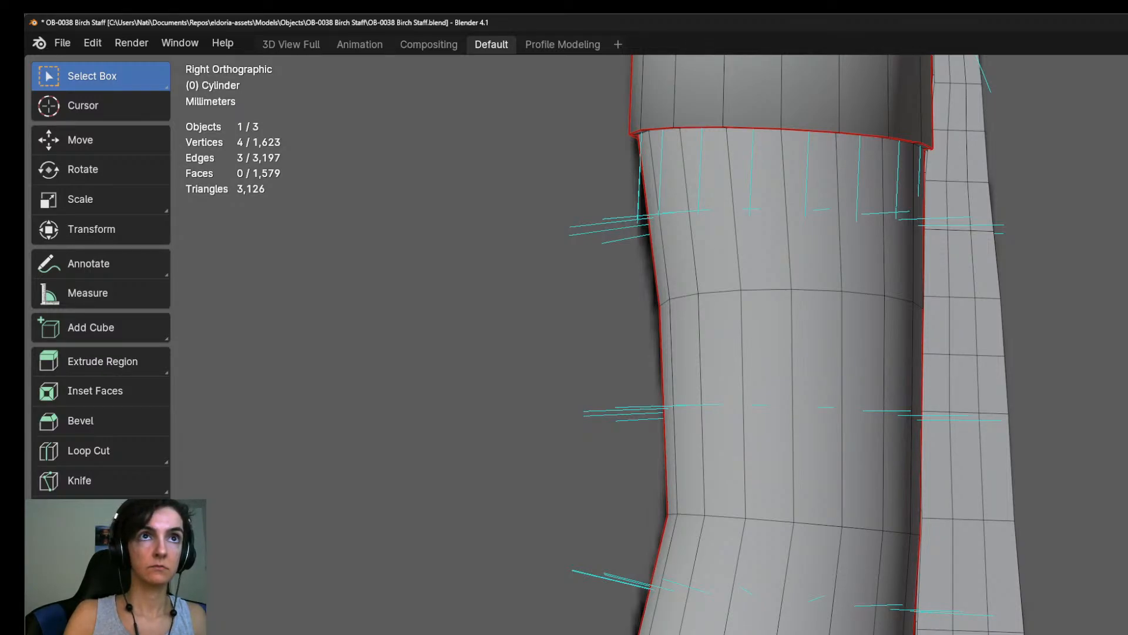
Work up the short strap's crosswise edge rows beside the shaft's straighter section, adjusting each slightly outward.
click(961, 617)
shift+click(973, 629)
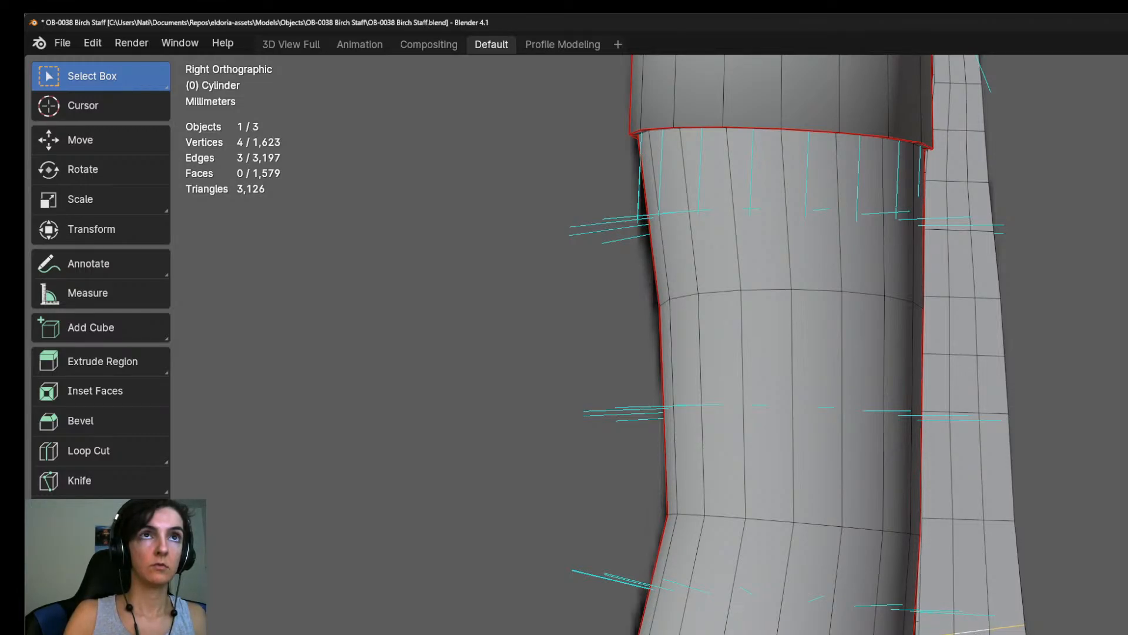
shift+middle_drag(823, 353, 813, 596)
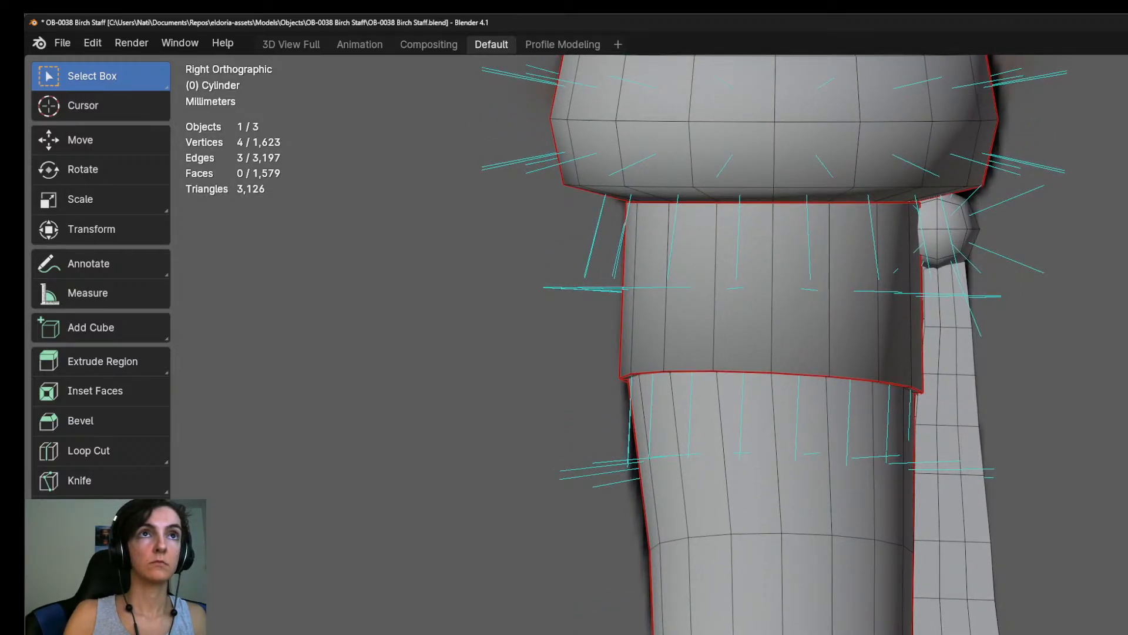
key(ctrl+r)
alt+click(957, 633)
key(ctrl+r)
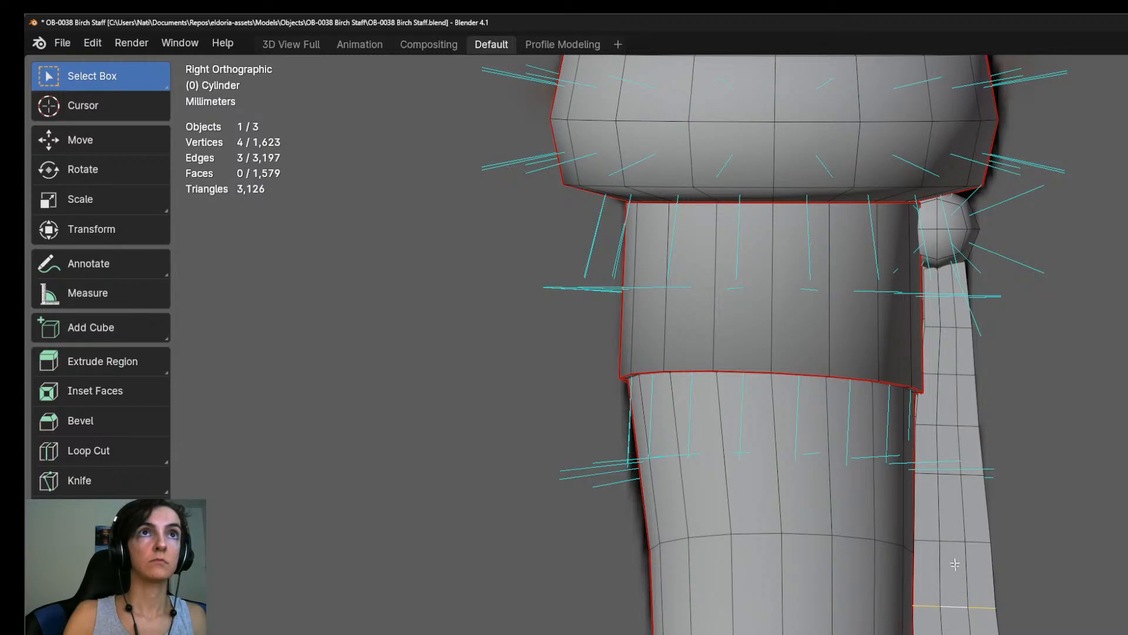
click(980, 611)
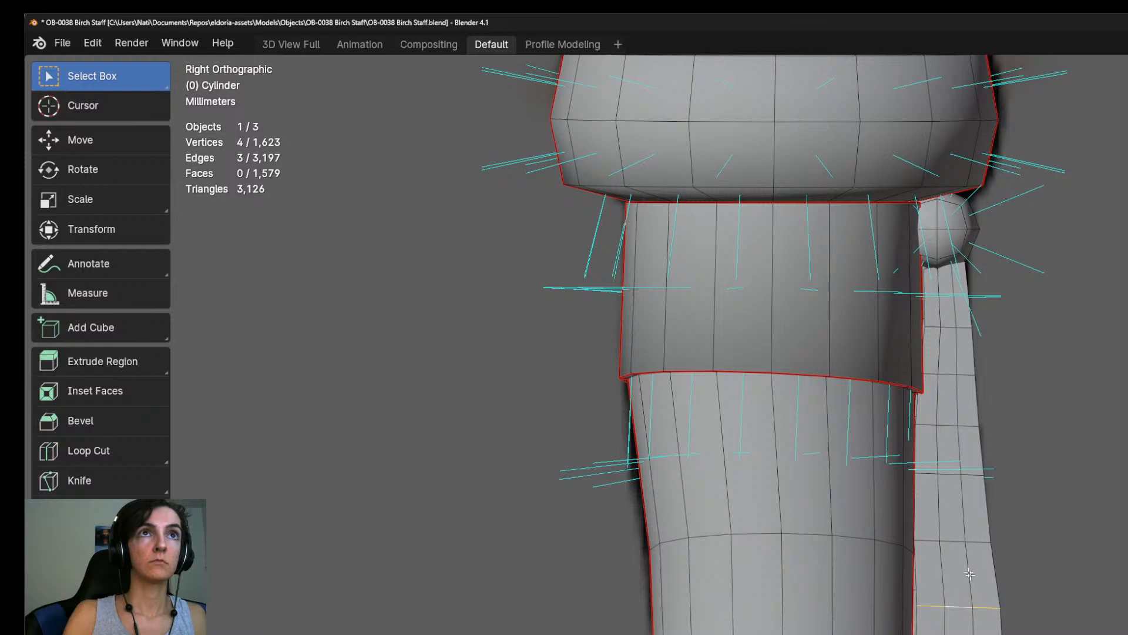
Move the short strap's remaining crosswise edge rows up toward the bead slightly outward to smooth its outer contour.
alt+click(951, 540)
key(g)
click(974, 563)
shift+middle_drag(968, 531, 964, 634)
alt+shift+click(947, 601)
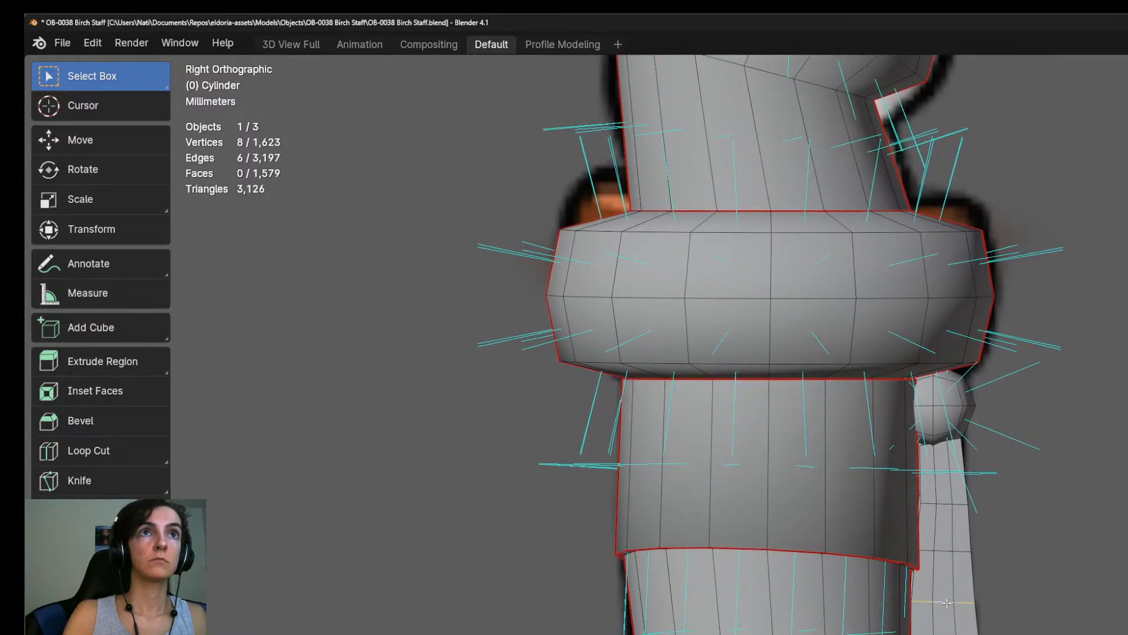
alt+click(940, 546)
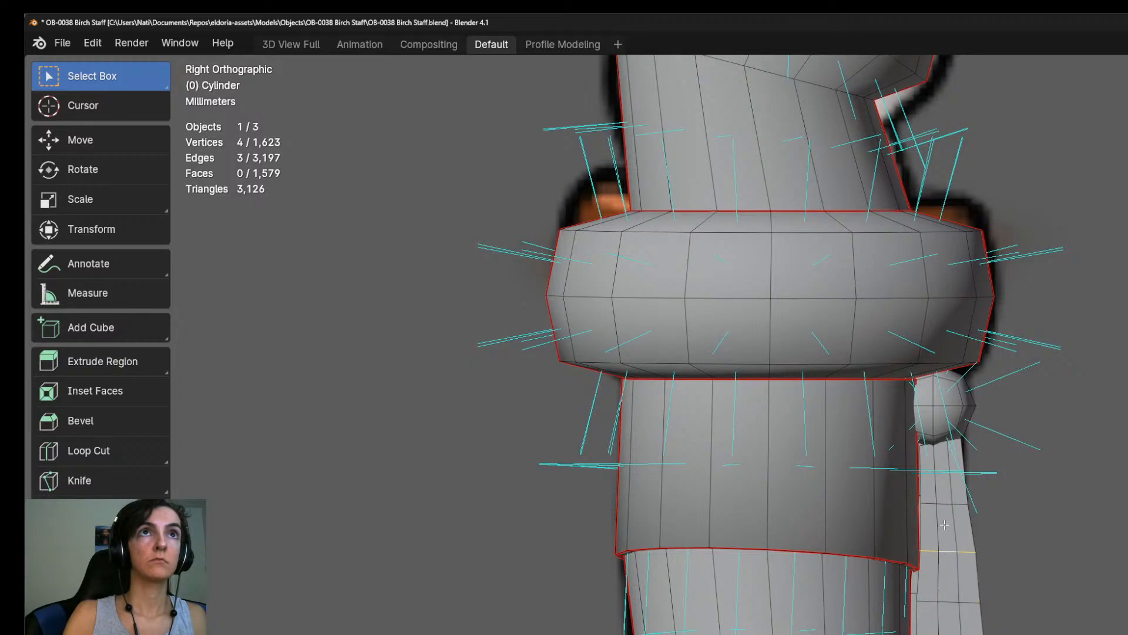
alt+click(946, 503)
Switch to wireframe shading and select the top edges of both straps in the right view.
middle_drag(1008, 514, 867, 567)
scroll(952, 390, up, 6)
shift+middle_drag(952, 390, 876, 594)
mouse_move(862, 501)
middle_down()
mouse_move(962, 525)
mouse_move(859, 529)
mouse_move(880, 461)
middle_up()
key(z)
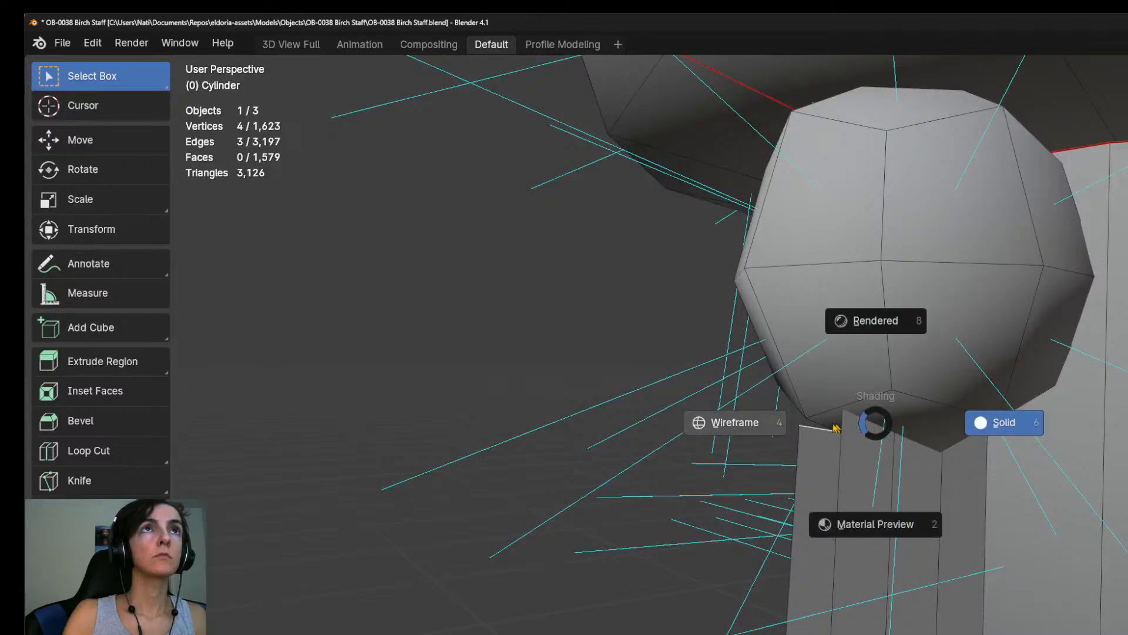
click(767, 431)
mouse_move(887, 414)
middle_down()
mouse_move(841, 443)
mouse_move(978, 462)
mouse_move(1125, 459)
middle_up()
alt+shift+click(848, 437)
key(KP_3)
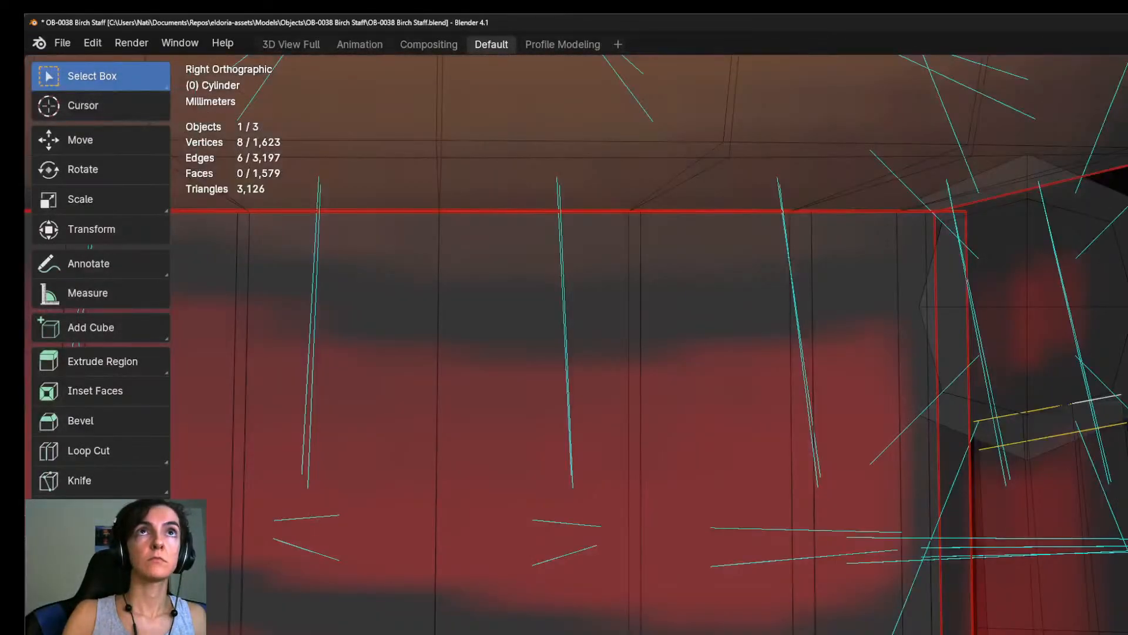
Scale both straps' top edges narrower, move them up inside the bead, and return to solid display.
key(s)
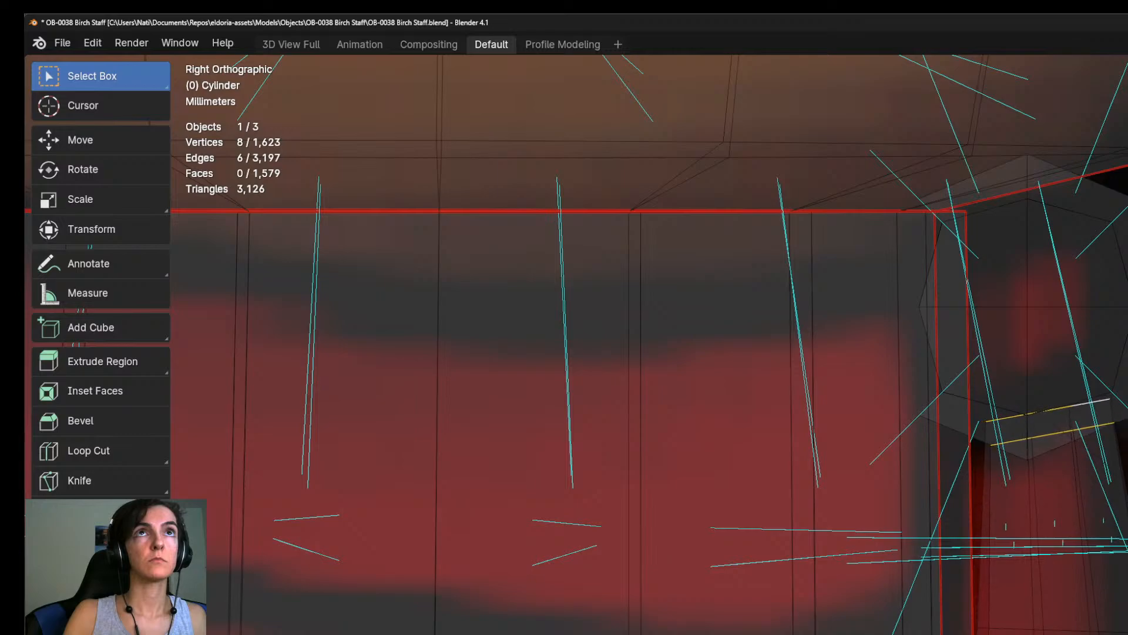
key(ctrl+z)
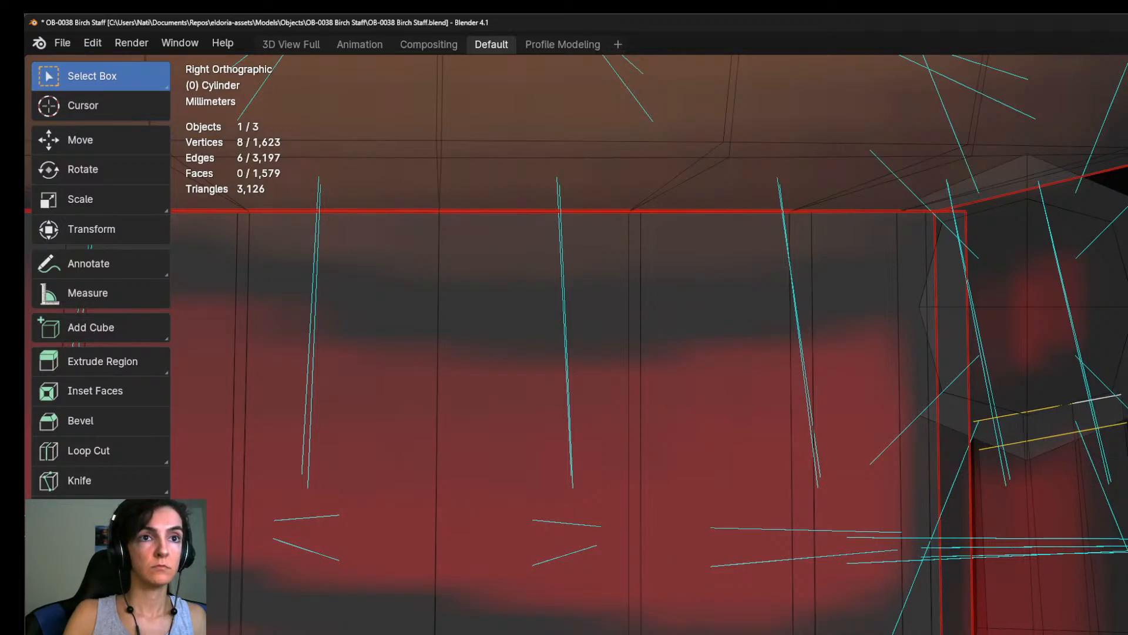
key(s)
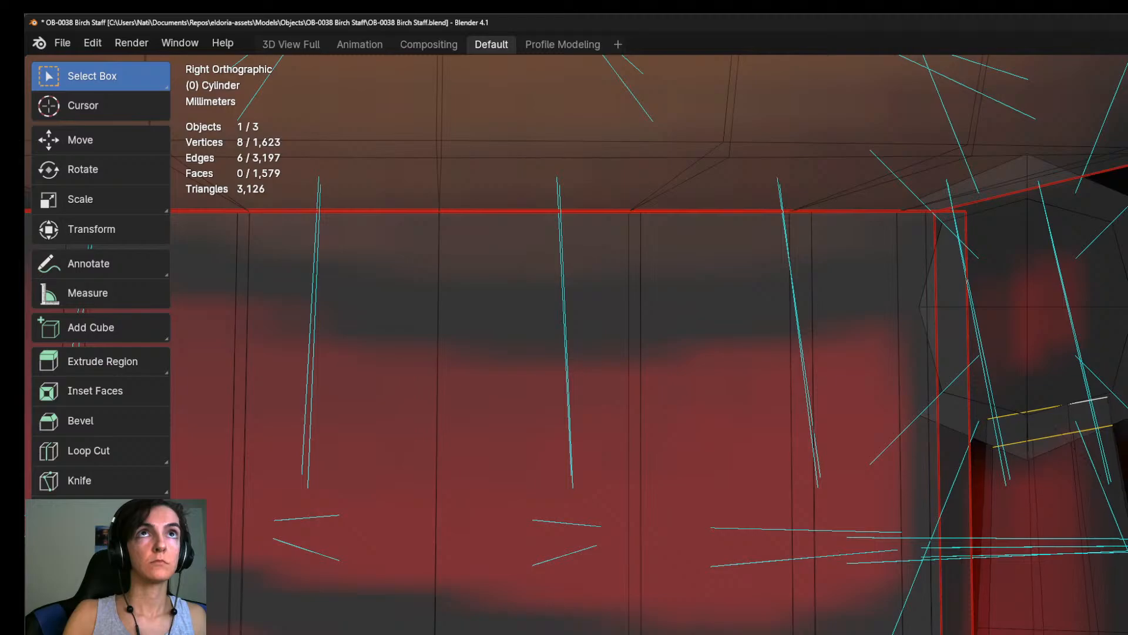
key(g)
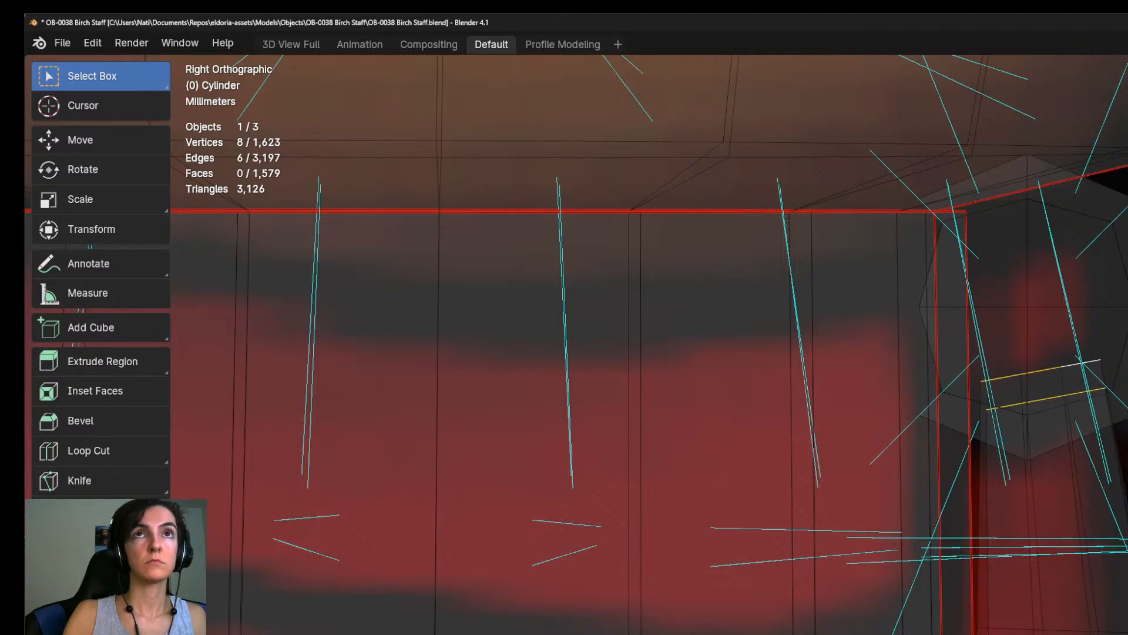
key(alt+z)
mouse_move(940, 382)
middle_down()
mouse_move(882, 329)
mouse_move(764, 318)
mouse_move(717, 353)
middle_up()
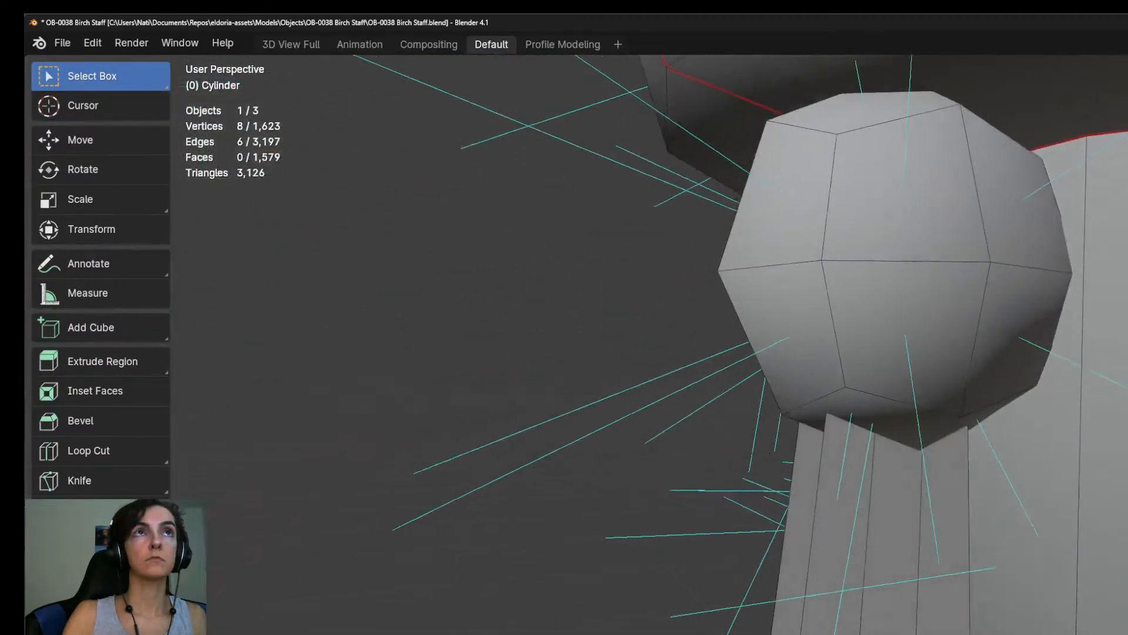
Select all linked geometry of both straps hanging beneath the collar's bead.
scroll(717, 352, down, 6)
scroll(940, 353, down, 8)
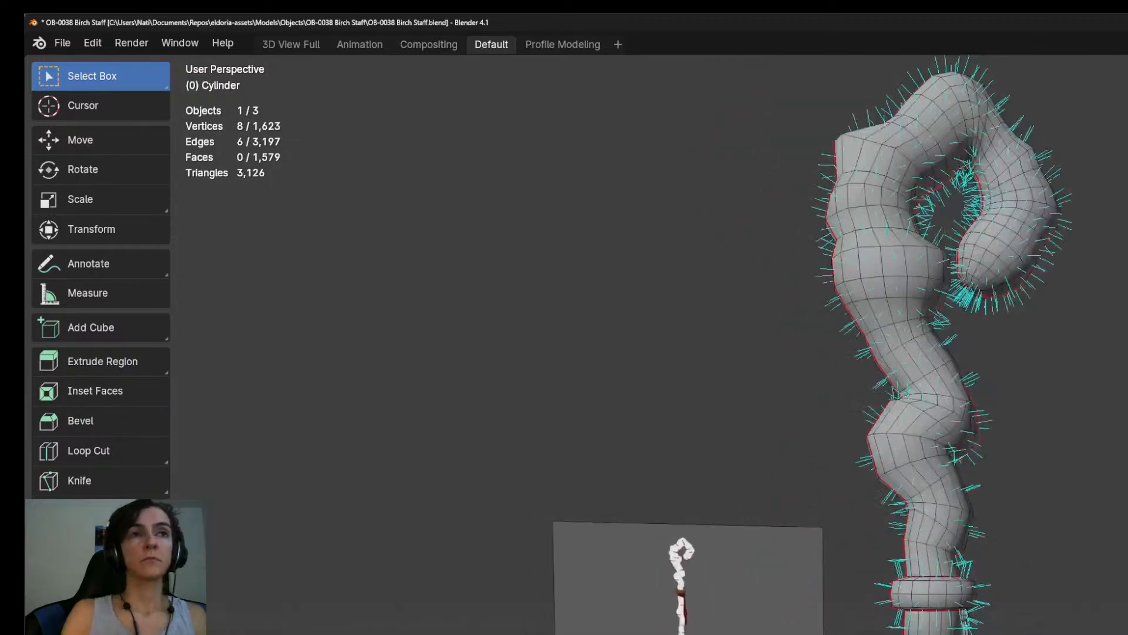
middle_drag(940, 353, 811, 340)
scroll(941, 352, up, 8)
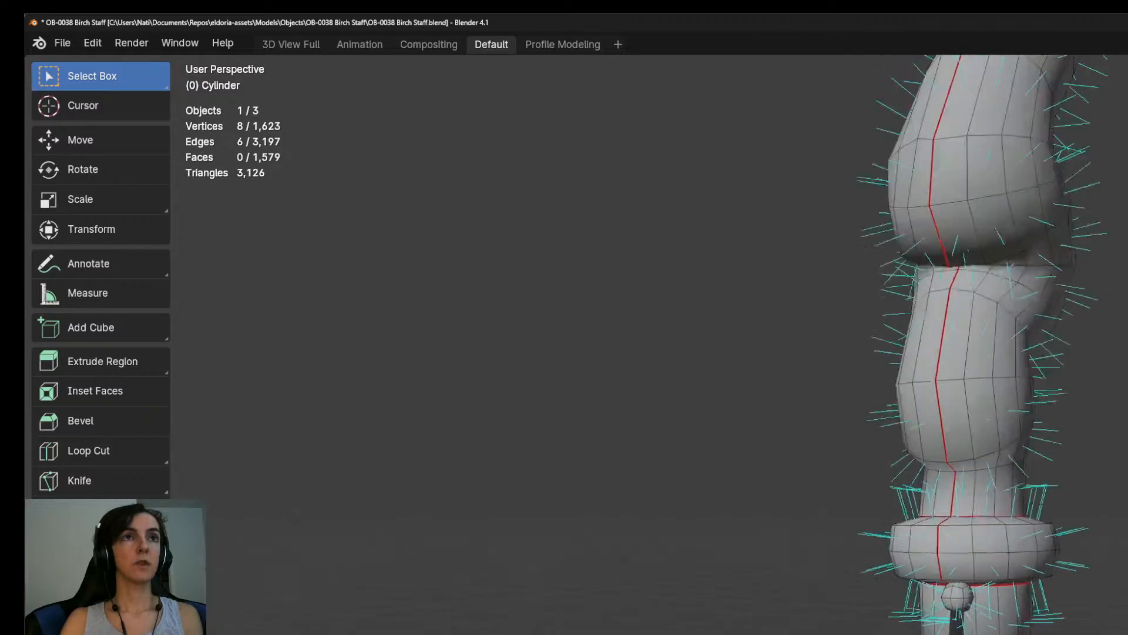
mouse_move(881, 353)
middle_down()
mouse_move(1022, 342)
mouse_move(888, 354)
middle_up()
key(l)
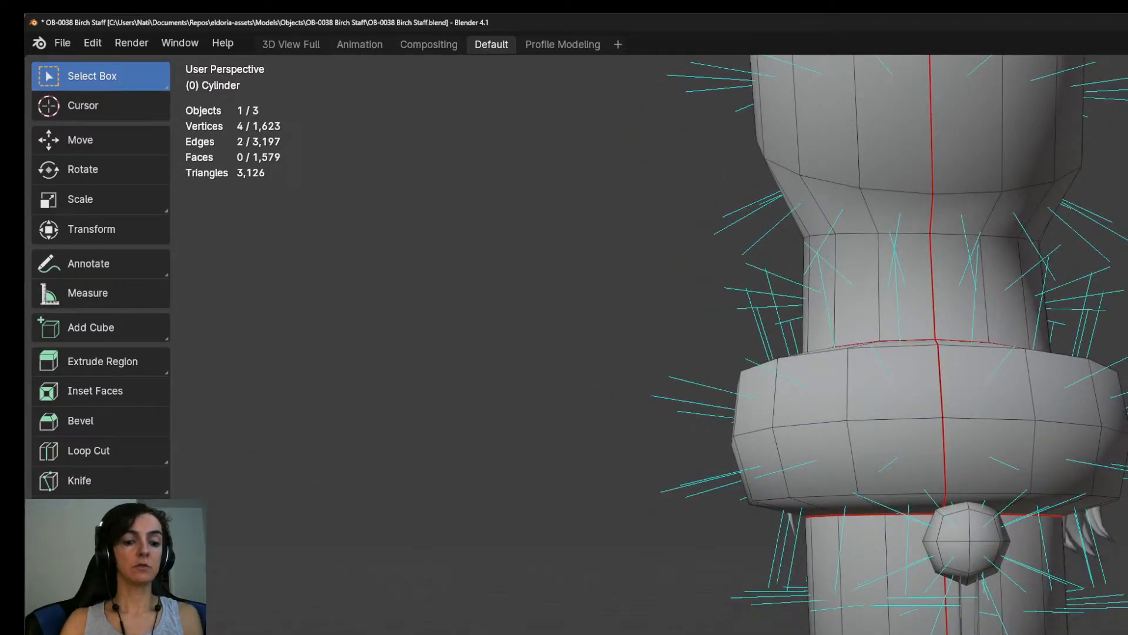
key(l)
key(ctrl+z)
middle_drag(888, 354, 946, 349)
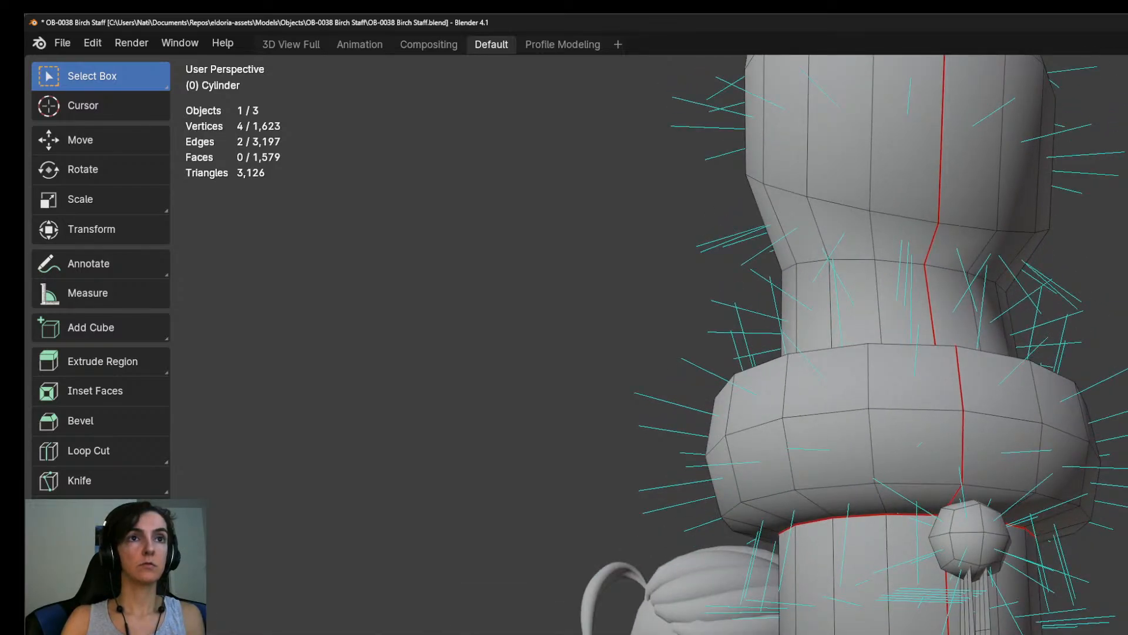
key(l)
scroll(916, 353, down, 2)
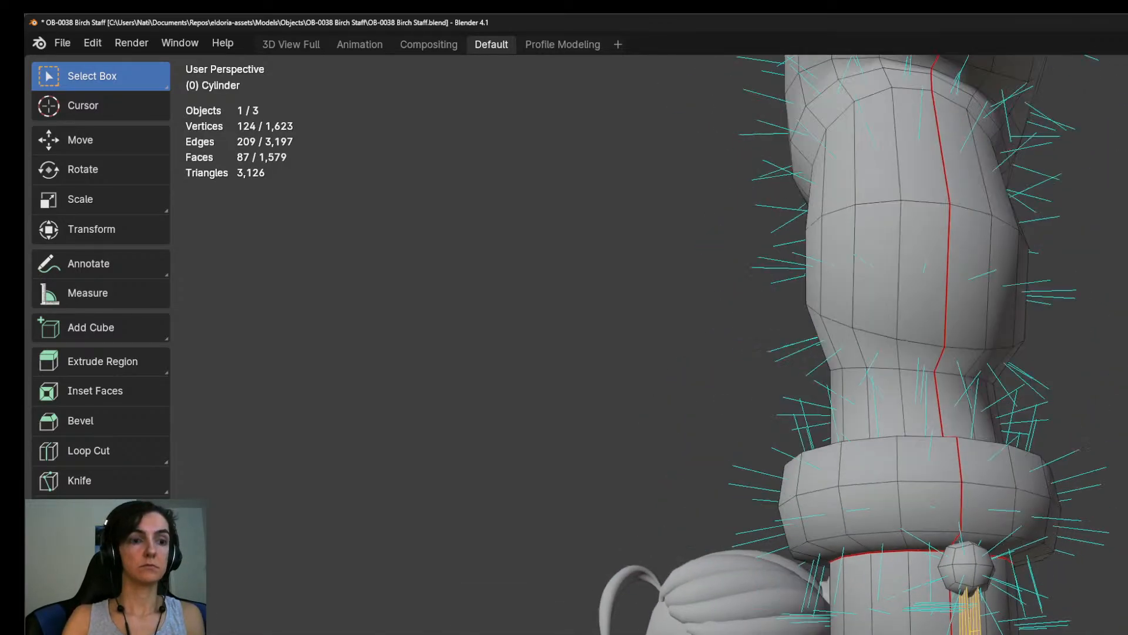
middle_drag(917, 353, 940, 351)
key(g)
key(z)
key(Escape)
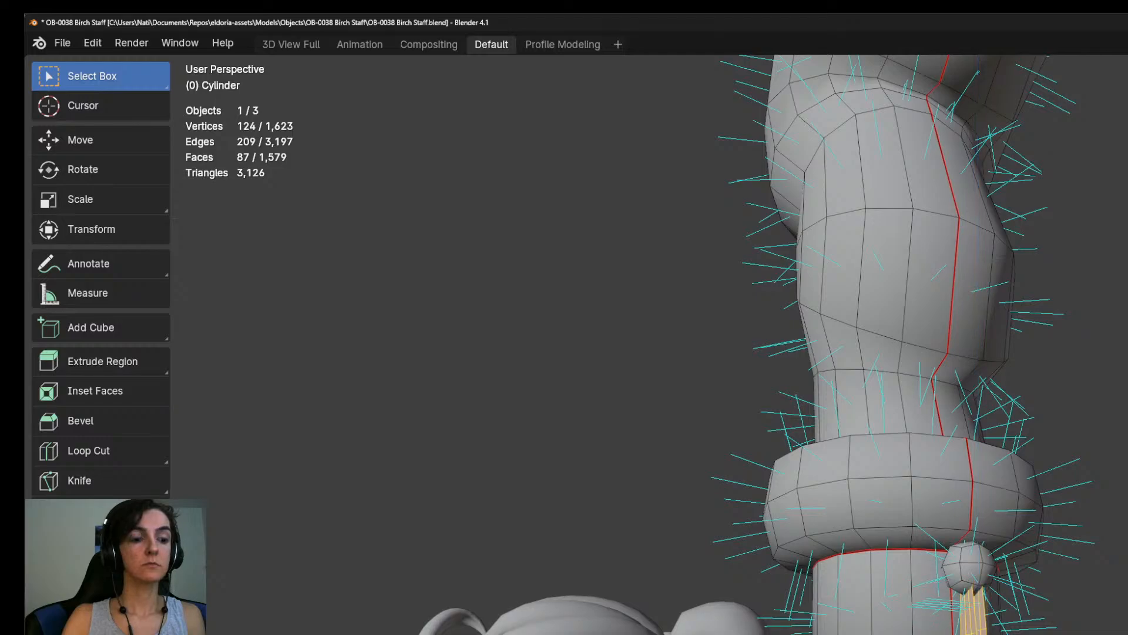
key(g)
key(z)
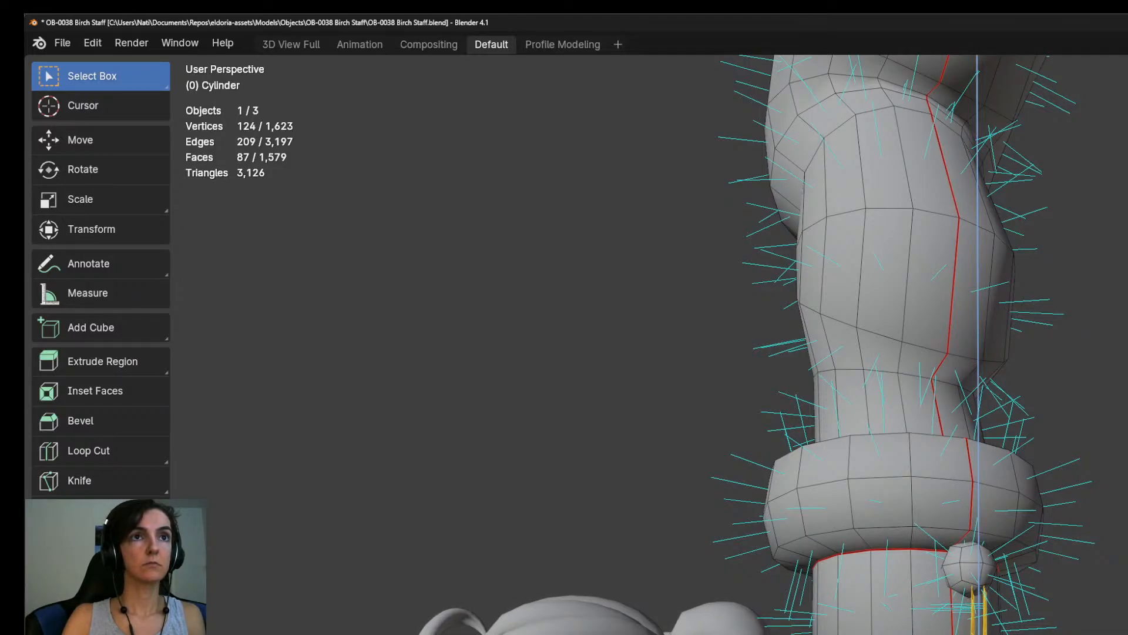
key(Escape)
Examine how both straps fit beside the shaft, comparing them with the concept art in the right view.
middle_drag(647, 353, 676, 359)
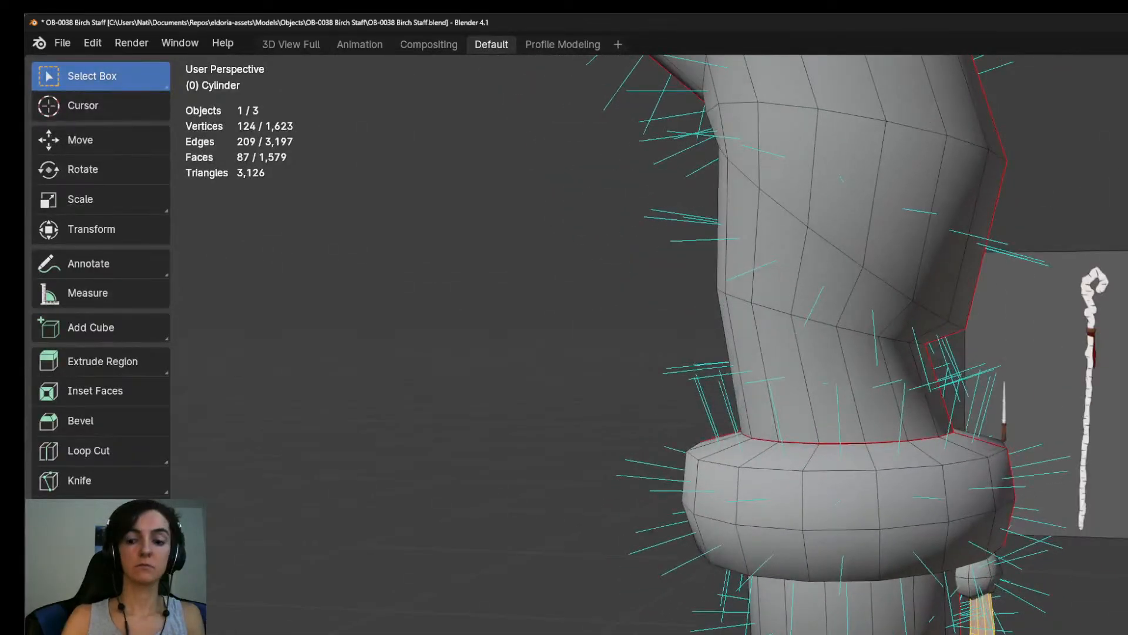
key(KP_3)
shift+middle_drag(822, 411, 829, 302)
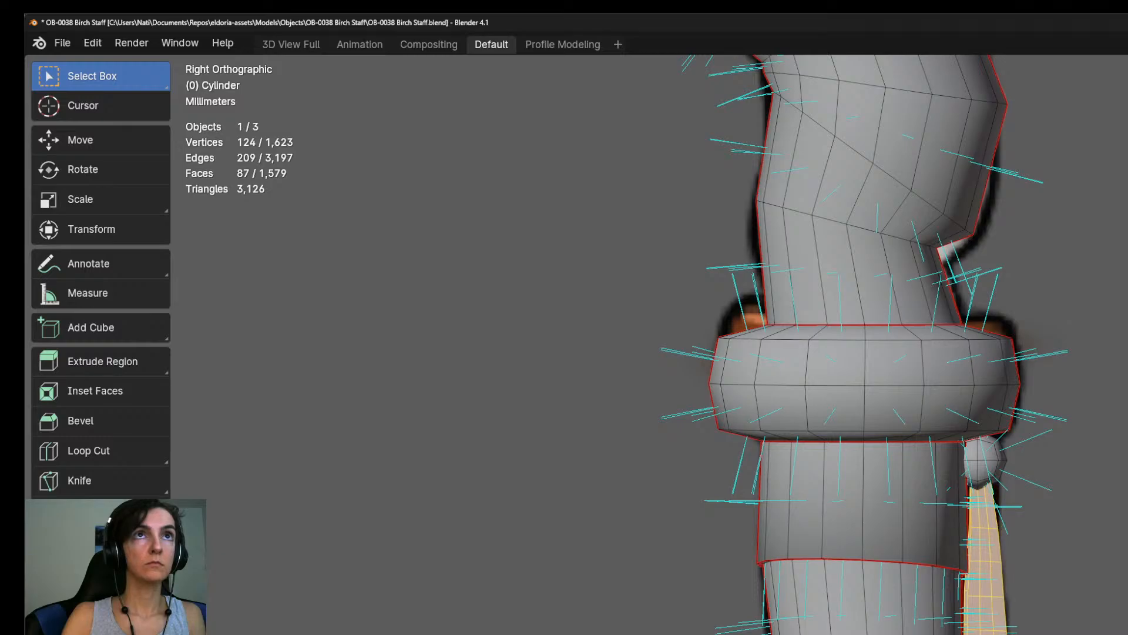
middle_drag(823, 329, 747, 329)
shift+middle_drag(746, 388, 828, 141)
middle_drag(829, 235, 908, 132)
middle_drag(891, 364, 858, 324)
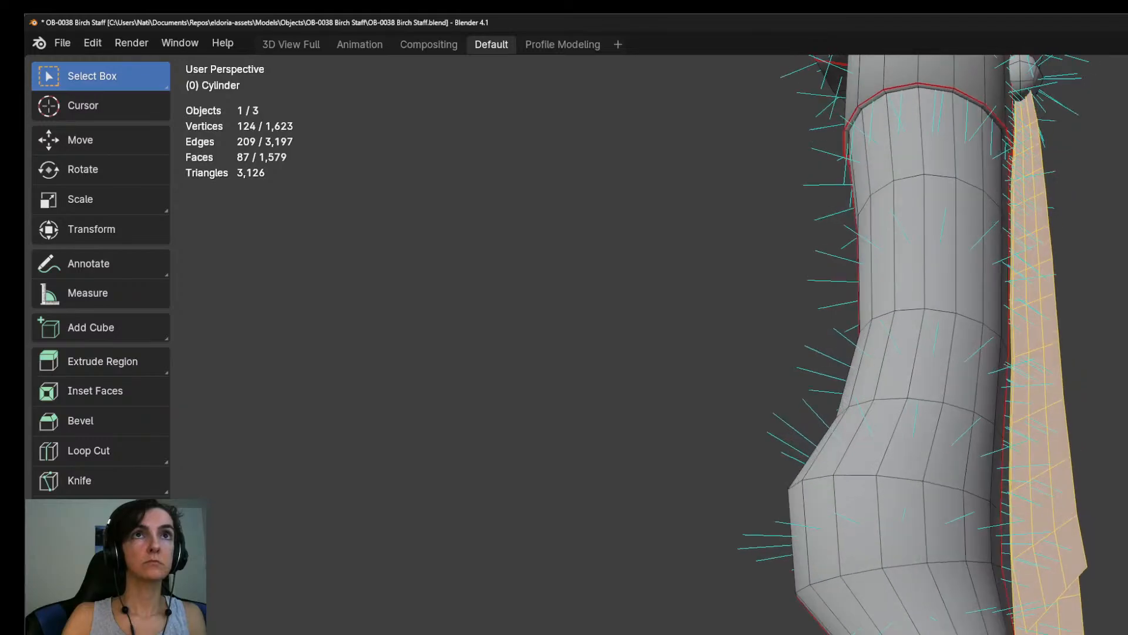
Select four connected vertices along the long strap's side edge, just below the short strap's tip.
scroll(858, 323, up, 1)
click(1100, 579)
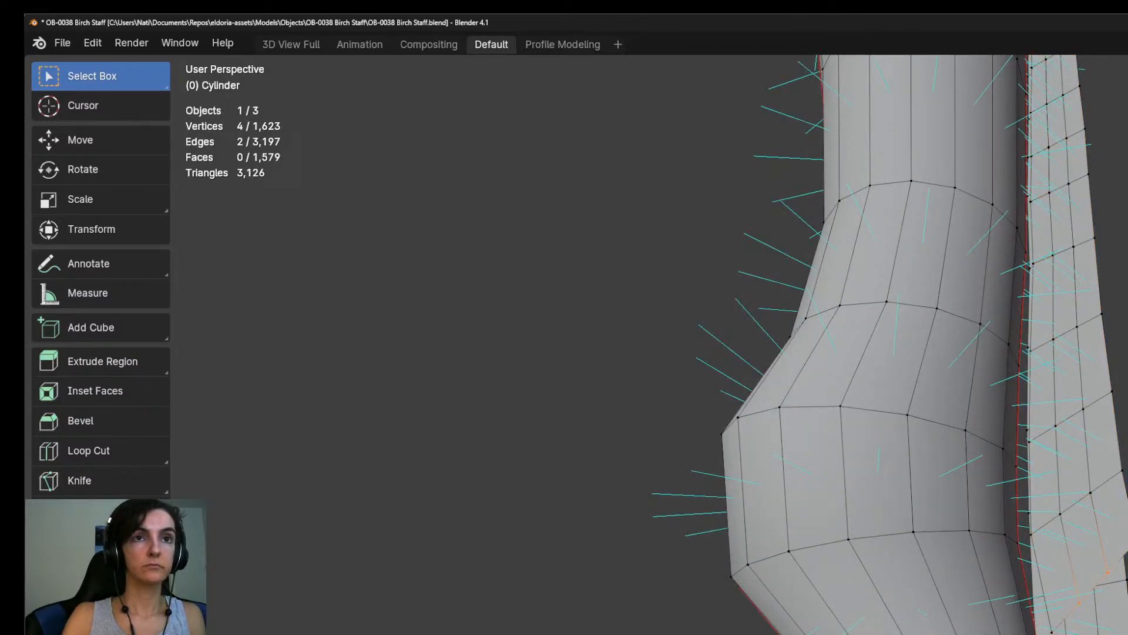
shift+middle_drag(881, 264, 885, 497)
middle_drag(884, 411, 747, 406)
shift+middle_drag(940, 471, 852, 264)
middle_drag(940, 353, 670, 351)
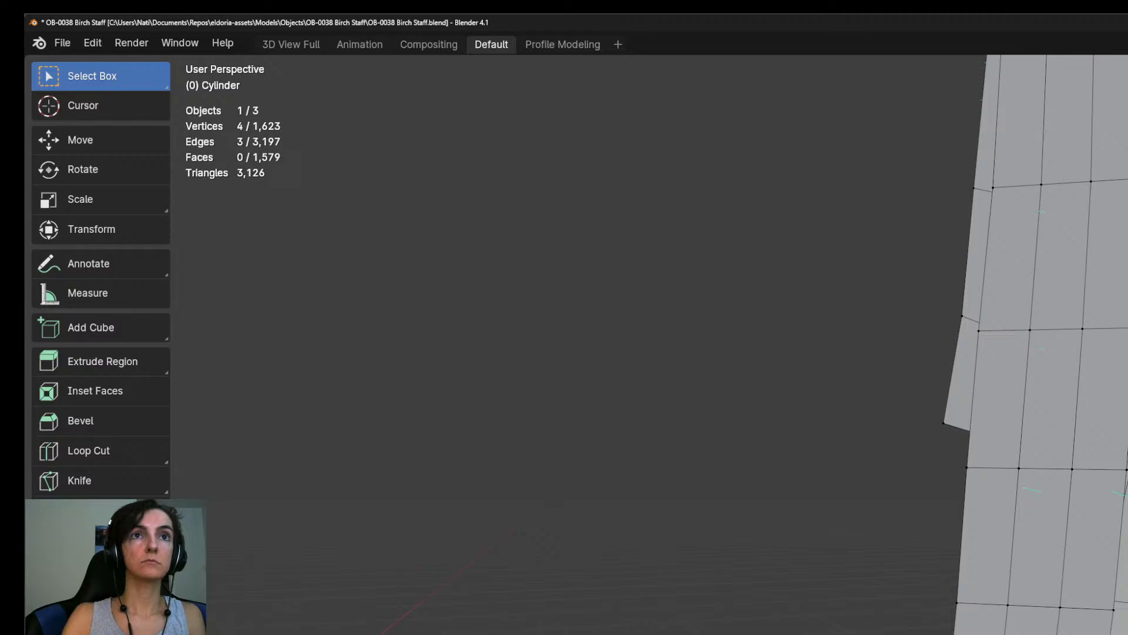
middle_drag(823, 294, 796, 450)
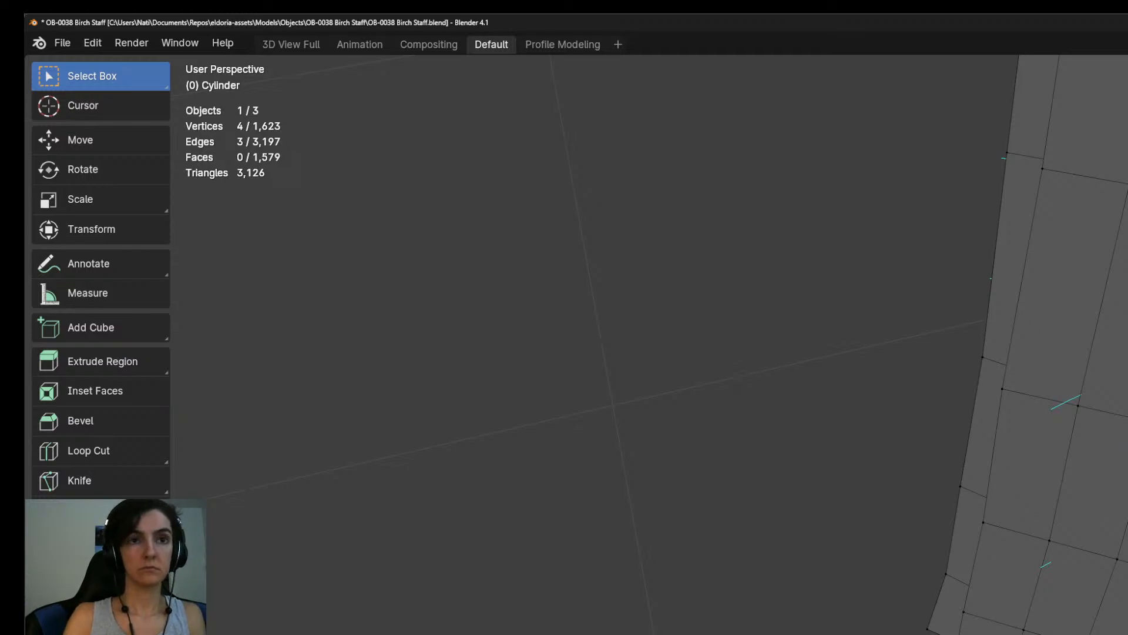
key(g)
key(x)
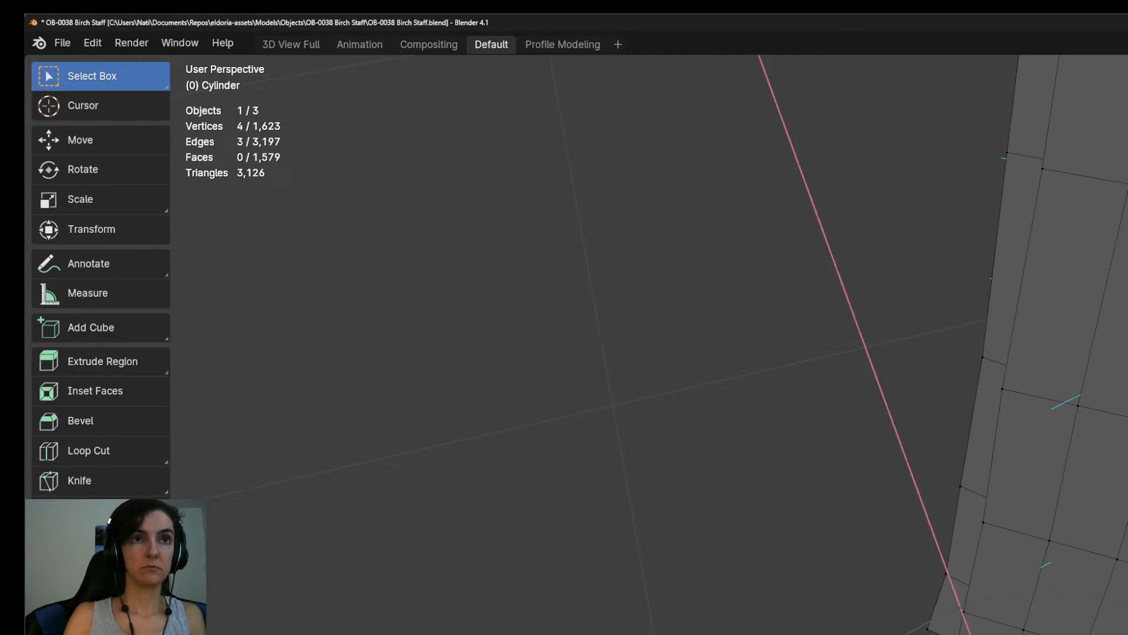
key(Escape)
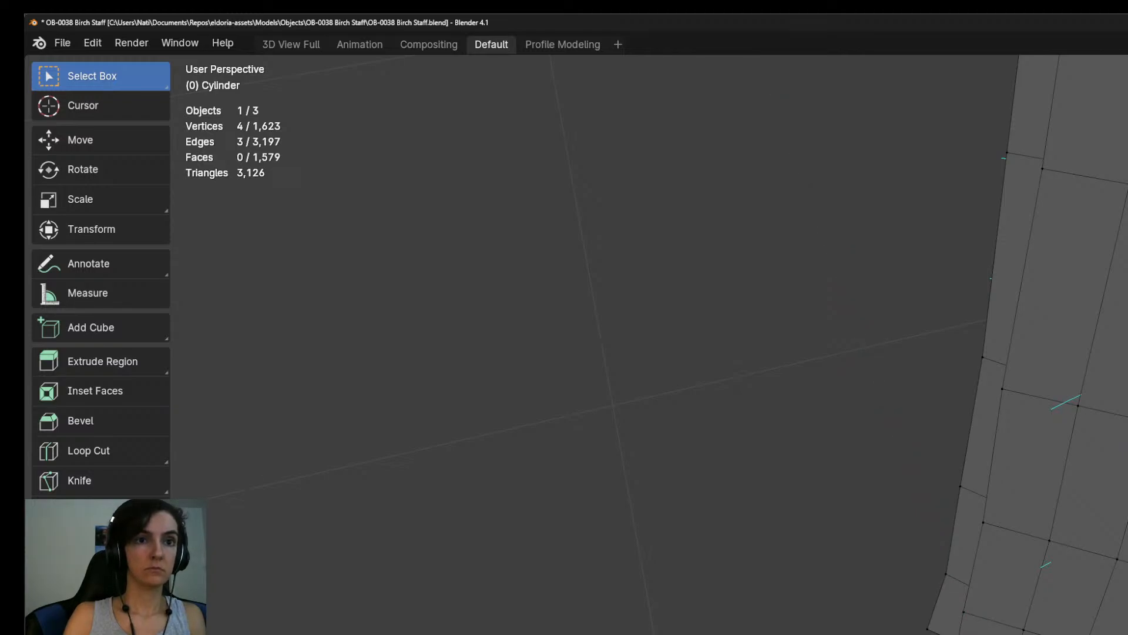
Move the long strap's four selected side vertices along X and Y to reshape its edge.
mouse_move(999, 329)
middle_down()
mouse_move(964, 347)
mouse_move(999, 323)
mouse_move(1008, 338)
middle_up()
key(g)
key(x)
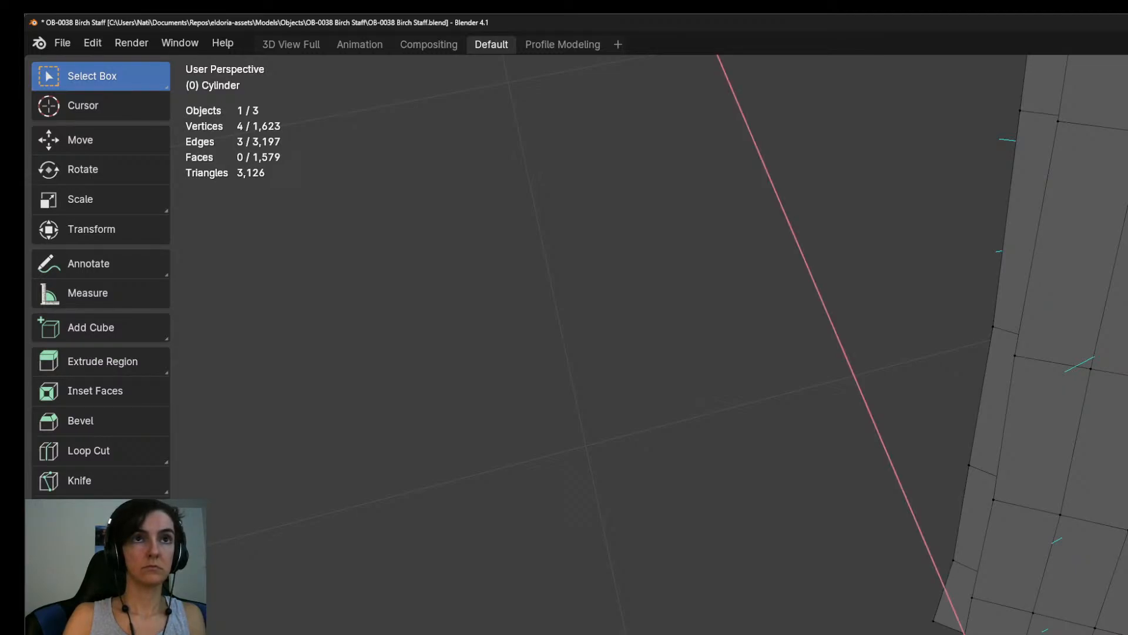
key(Return)
middle_drag(734, 382, 634, 288)
scroll(735, 382, up, 3)
shift+middle_drag(735, 471, 731, 296)
key(g)
key(y)
key(Return)
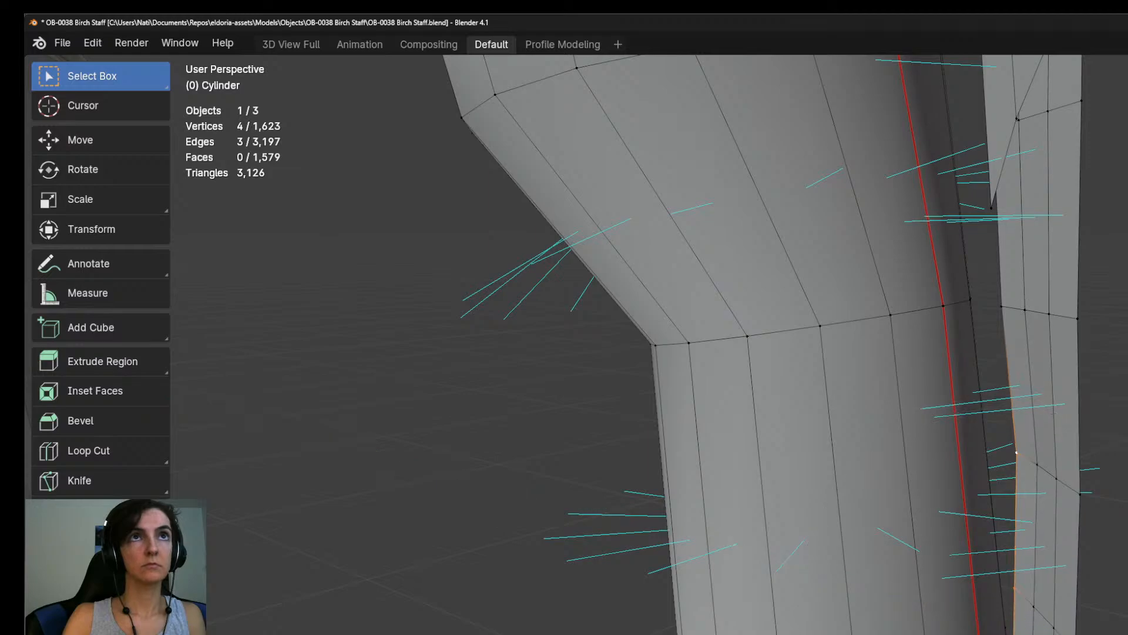
Select the linked strap geometry, apply smooth shading to its faces, and return to Object Mode.
scroll(735, 382, down, 6)
key(Tab)
middle_drag(1052, 626, 1098, 559)
key(Tab)
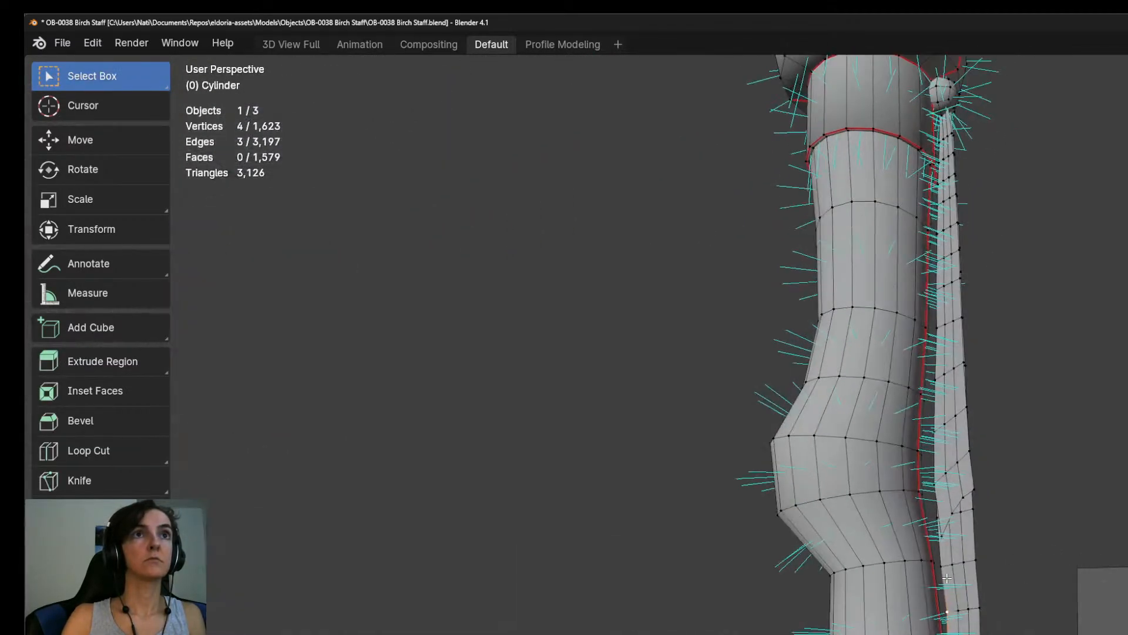
key(l)
key(ctrl+f)
click(956, 464)
key(Tab)
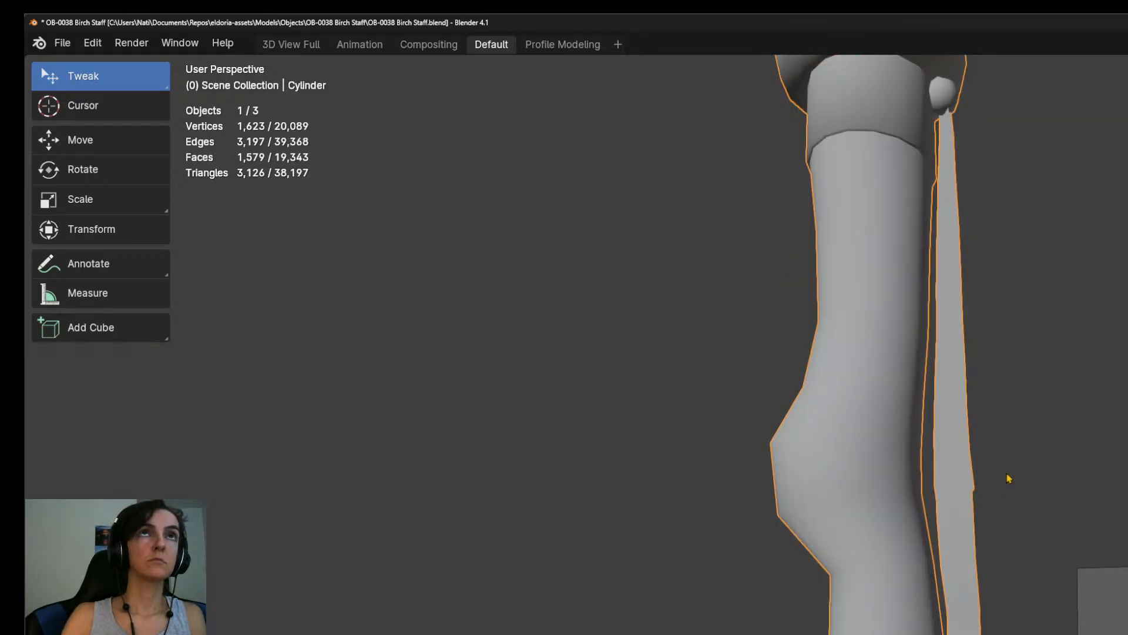
Inspect the shaded straps and their attachment at the bead from several angles in Object Mode.
middle_drag(1007, 443, 982, 632)
middle_drag(982, 588, 985, 632)
scroll(985, 632, down, 7)
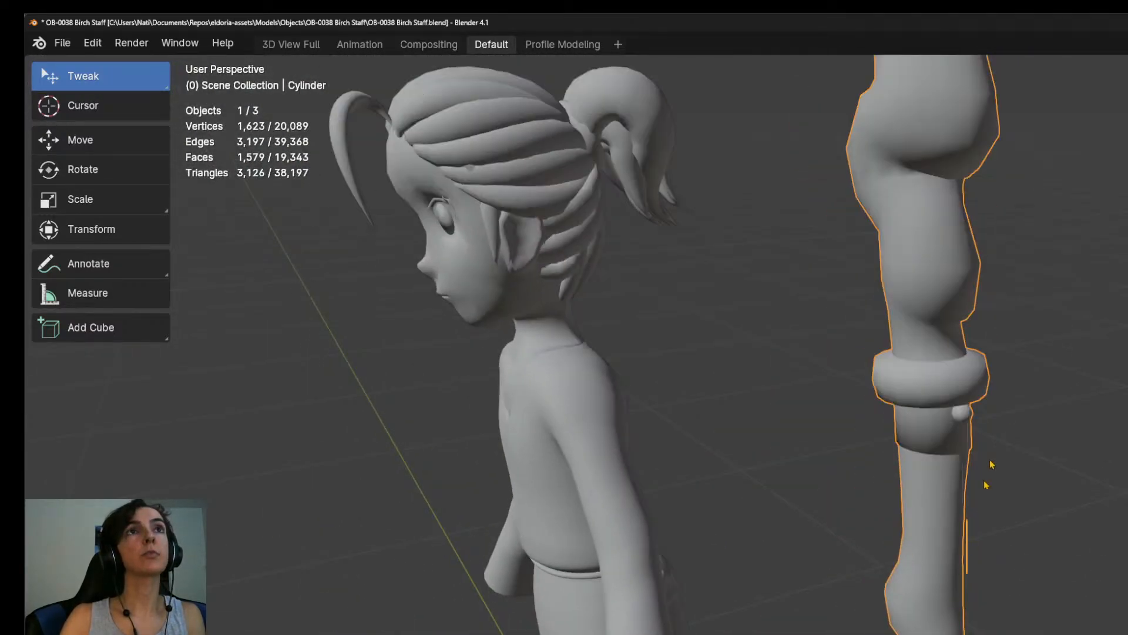
scroll(986, 485, up, 4)
shift+middle_drag(1025, 351, 963, 615)
mouse_move(964, 614)
middle_down()
mouse_move(953, 602)
mouse_move(970, 570)
mouse_move(956, 597)
mouse_move(899, 624)
middle_up()
Select the top edges of both straps inside the bead using wireframe shading, and return to solid display.
key(Tab)
scroll(813, 408, up, 3)
shift+middle_drag(831, 458, 864, 516)
key(z)
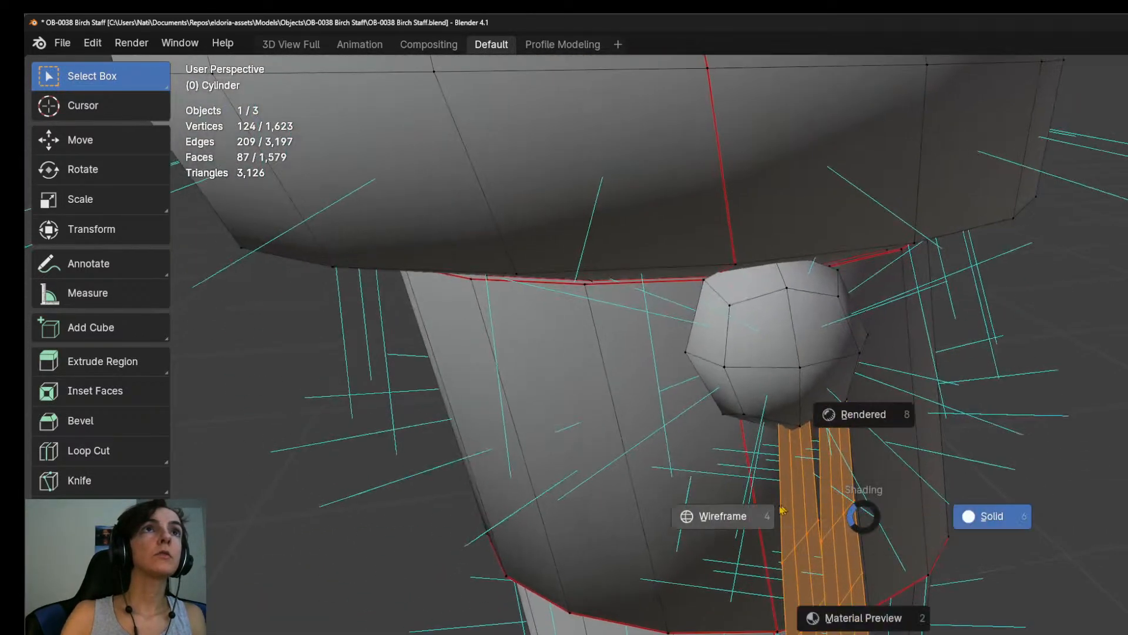
click(770, 510)
mouse_move(771, 499)
middle_down()
mouse_move(758, 464)
mouse_move(736, 455)
middle_up()
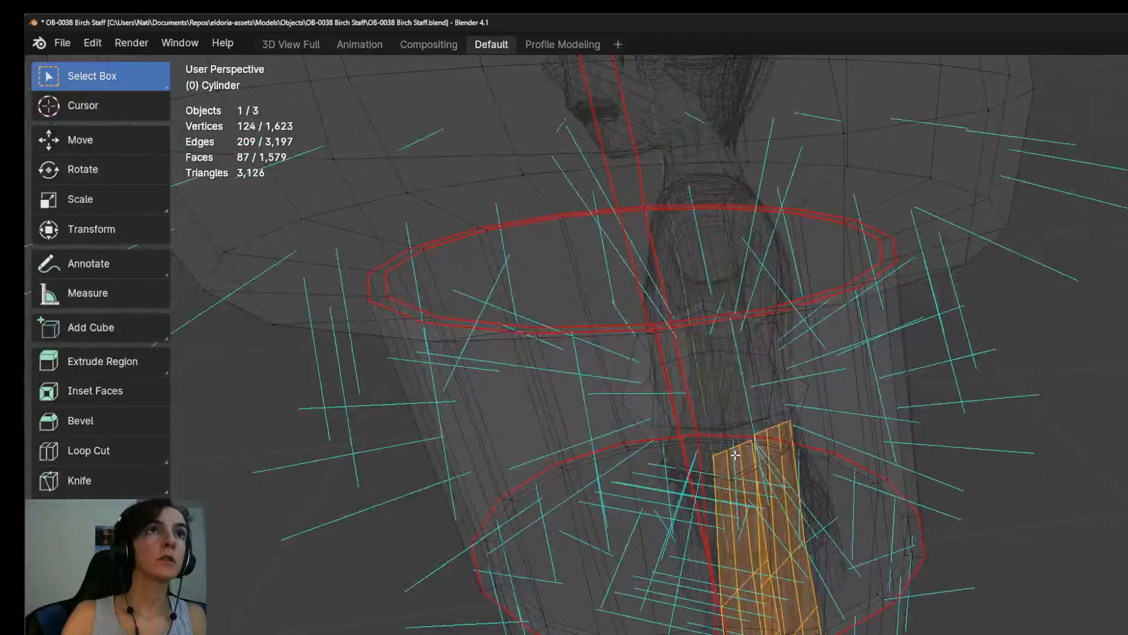
alt+click(735, 447)
alt+shift+click(806, 486)
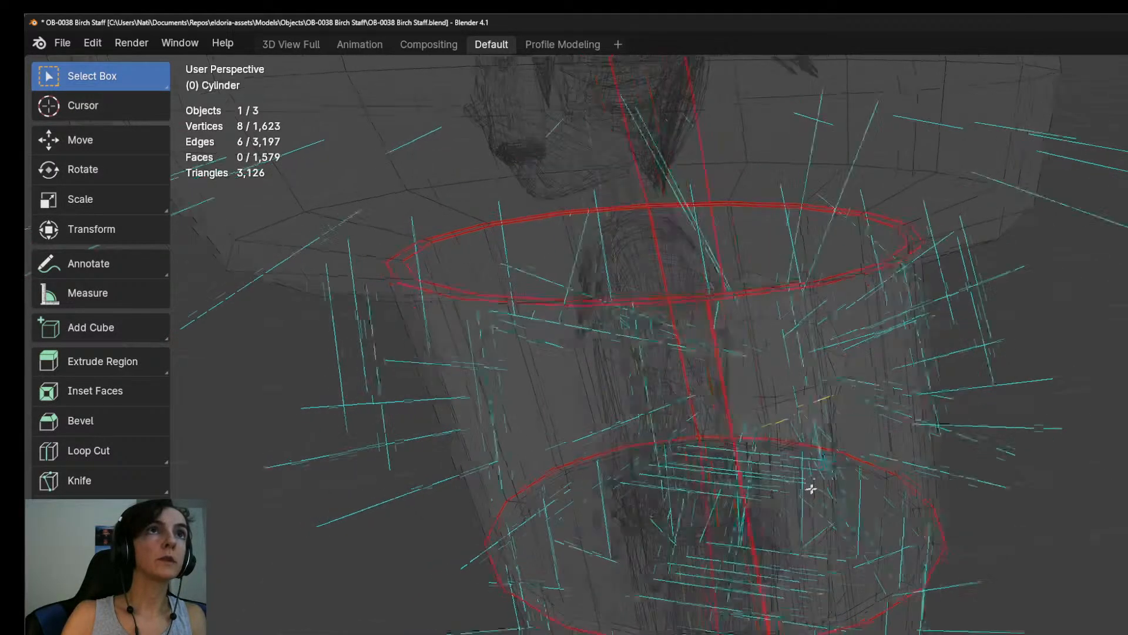
middle_drag(805, 486, 881, 479)
key(z)
click(988, 474)
mouse_move(987, 474)
middle_down()
mouse_move(967, 499)
mouse_move(965, 536)
mouse_move(979, 505)
middle_up()
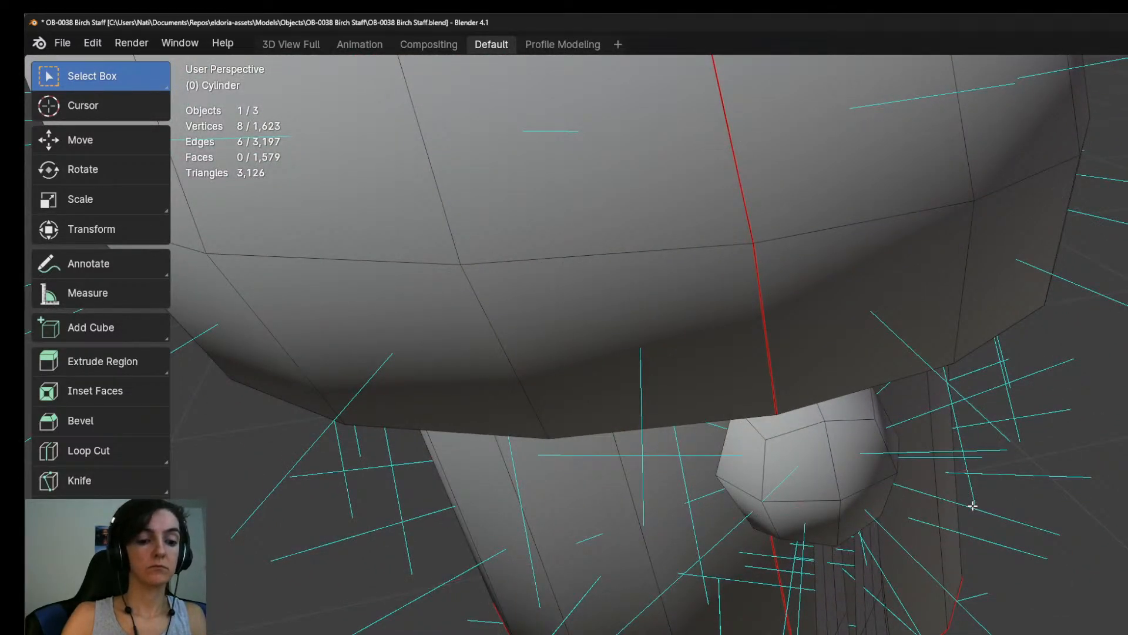
Rotate the top edges of both straps slightly around the X axis beneath the bead.
key(r)
key(x)
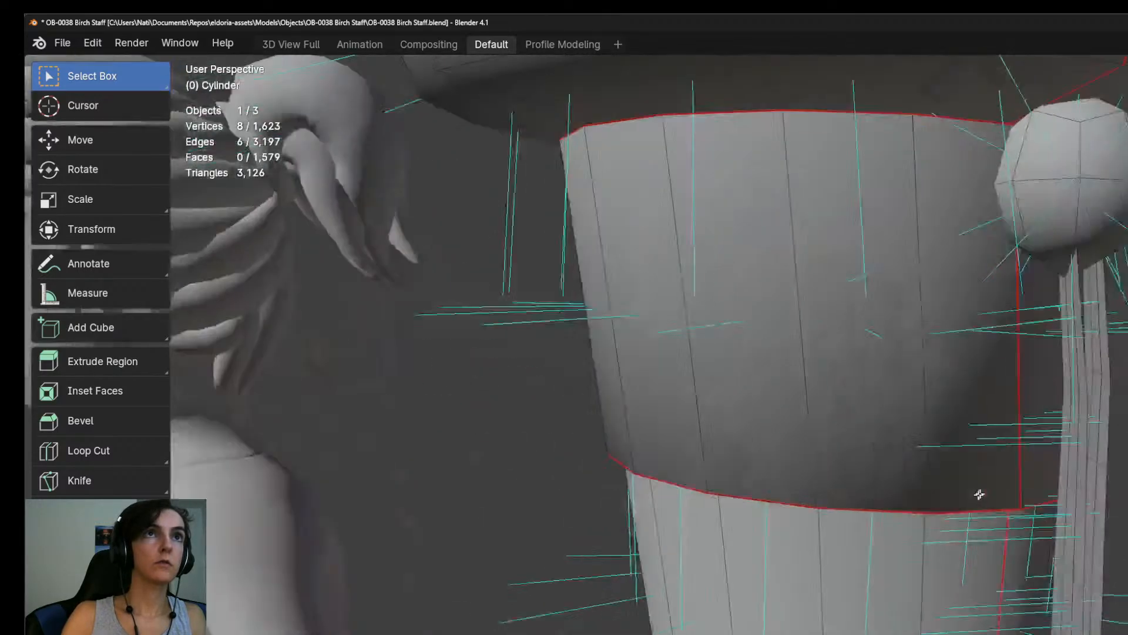
middle_drag(979, 495, 1019, 497)
Check the whole staff from a distance, return to Object Mode, and save the file.
scroll(1020, 497, down, 5)
scroll(1020, 497, down, 4)
middle_drag(999, 617, 995, 184)
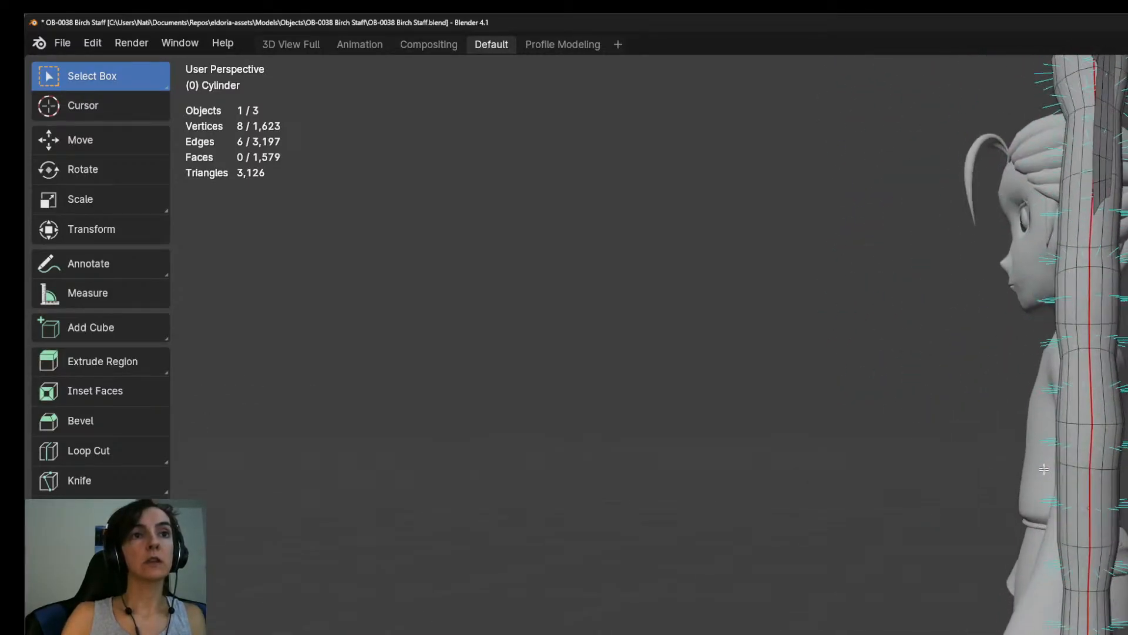
scroll(1026, 537, down, 6)
middle_drag(1026, 537, 977, 564)
scroll(974, 562, up, 4)
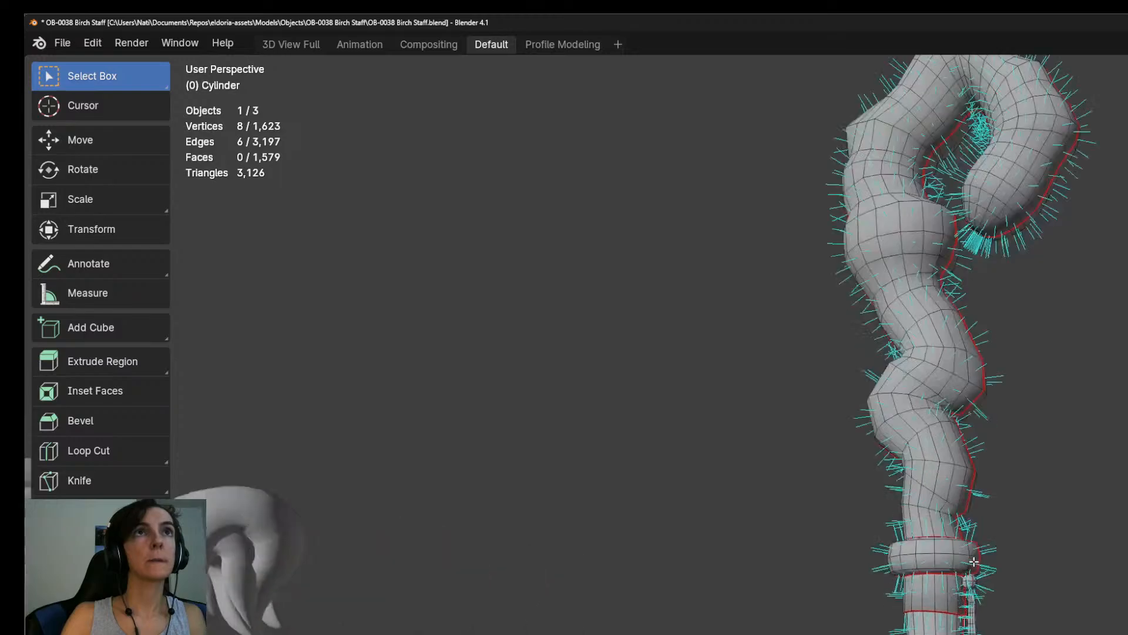
shift+middle_drag(952, 504, 1022, 623)
key(Tab)
key(ctrl+s)
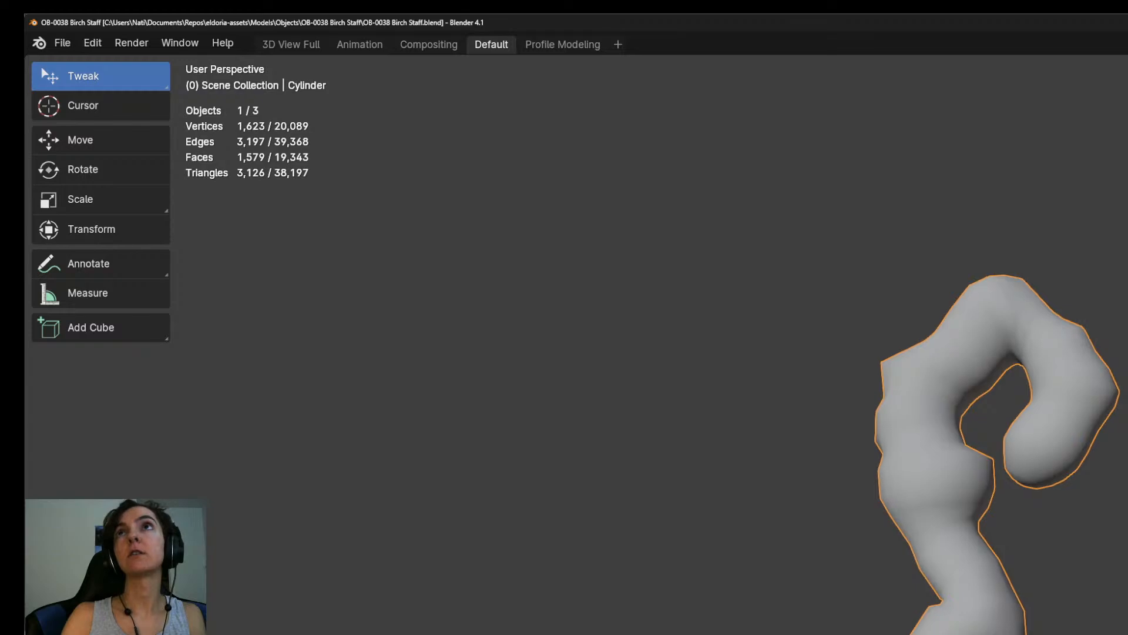
middle_drag(1022, 623, 1022, 609)
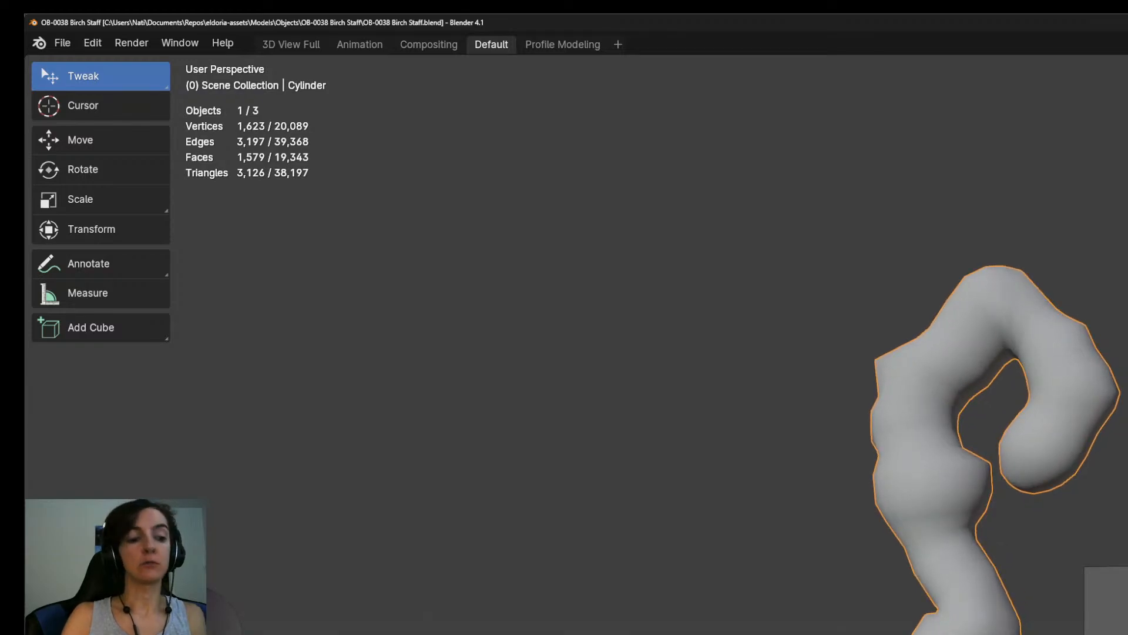
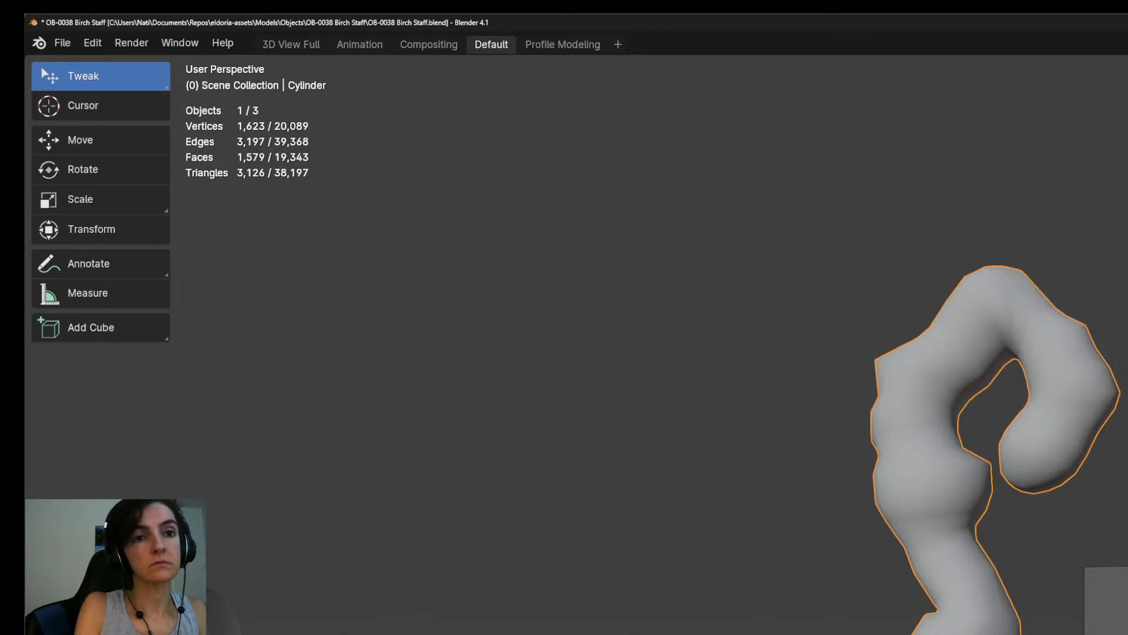
Rename the selected staff object to OB-0038 Birch Staff and compare it with the reference image in right orthographic view.
key(Return)
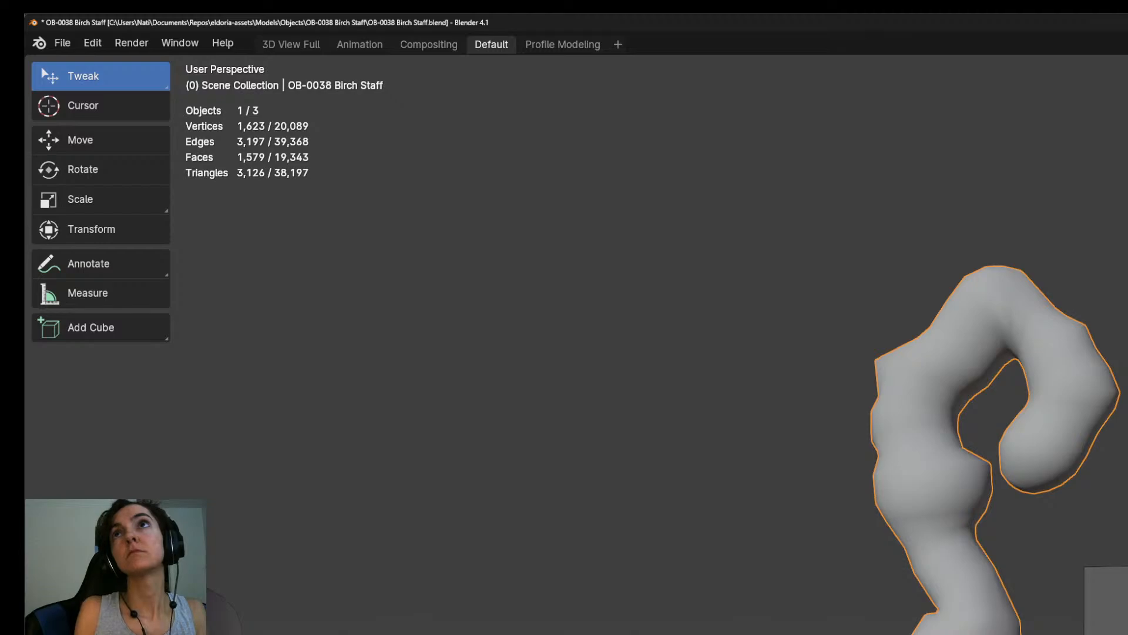
scroll(958, 449, down, 3)
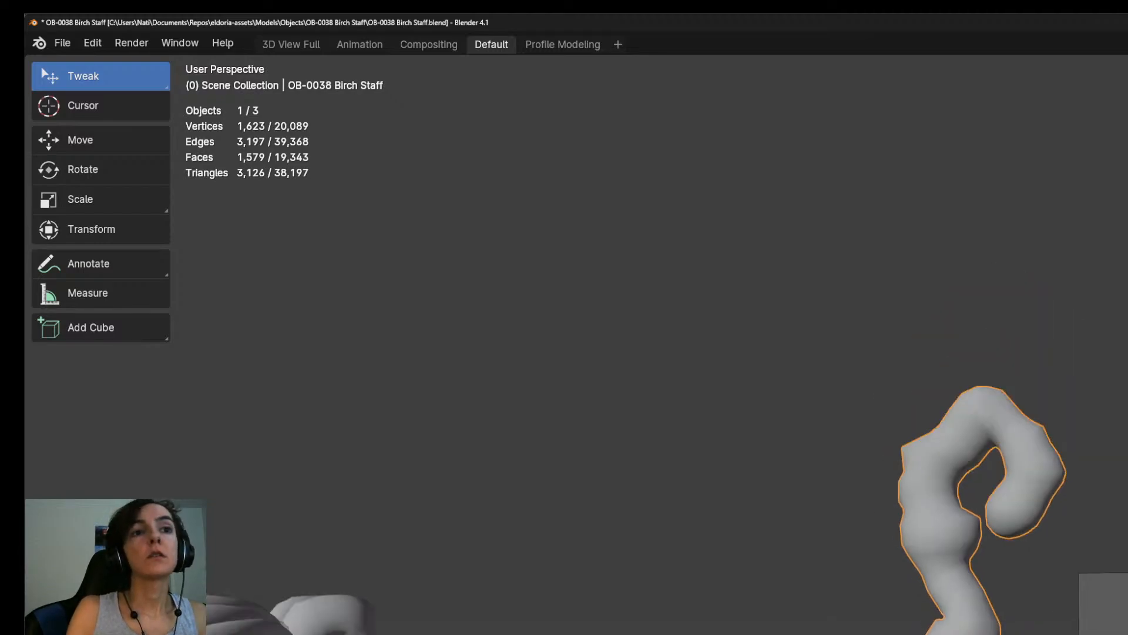
shift+middle_drag(987, 500, 996, 330)
key(KP_3)
scroll(958, 588, down, 5)
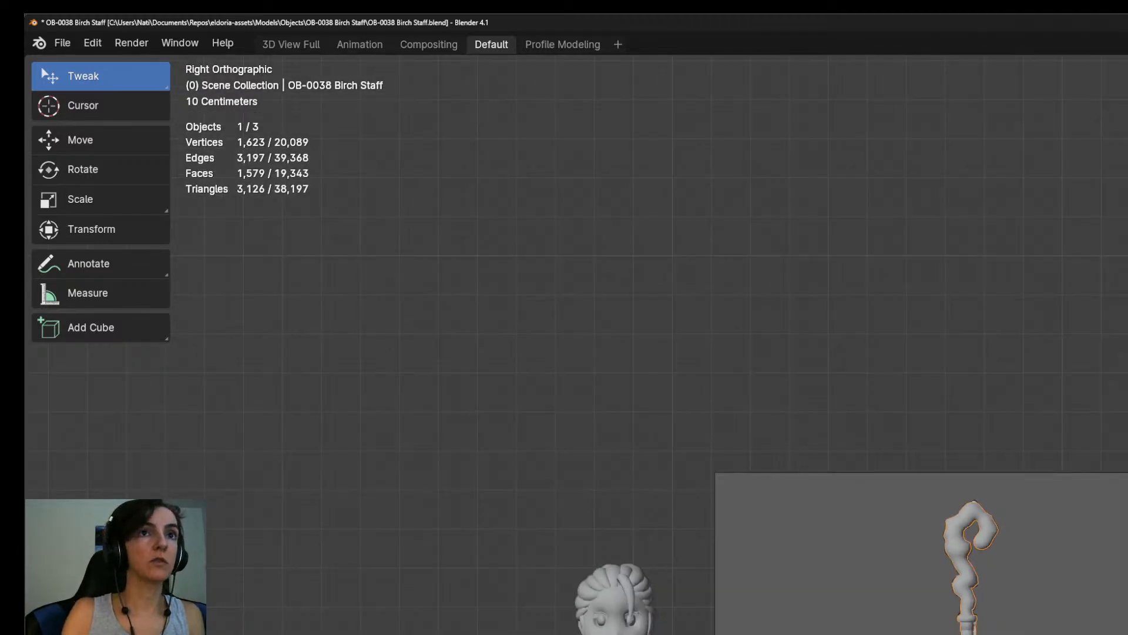
scroll(1104, 624, up, 2)
scroll(1103, 624, down, 1)
scroll(1111, 614, up, 5)
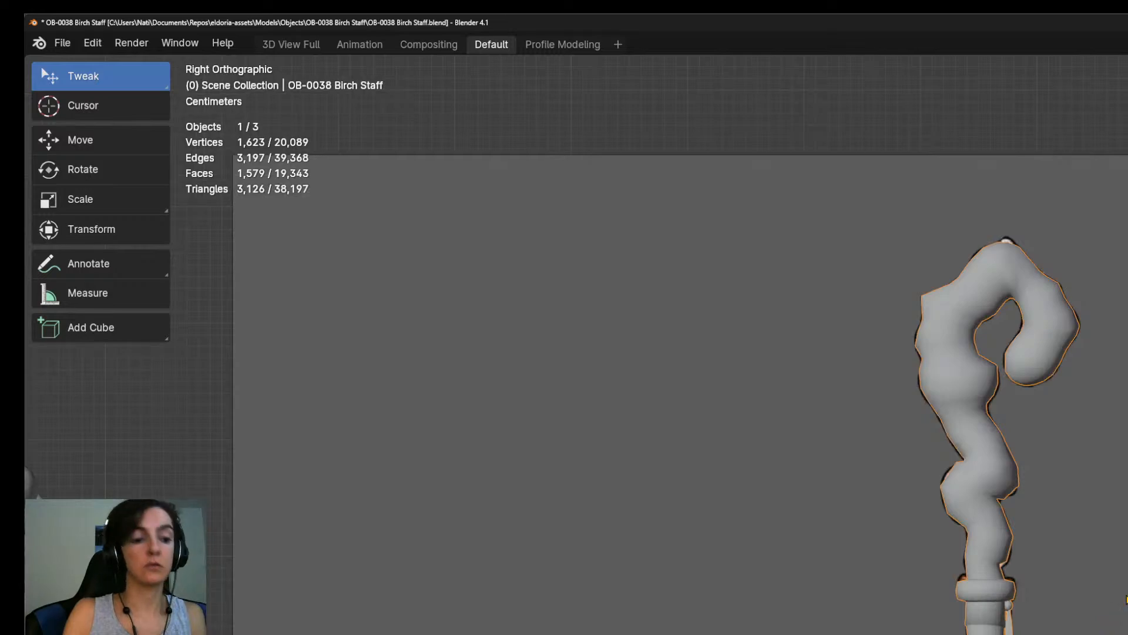
Apply the Birch Staff object's transform and check its alignment against the reference image.
key(ctrl+a)
click(1075, 612)
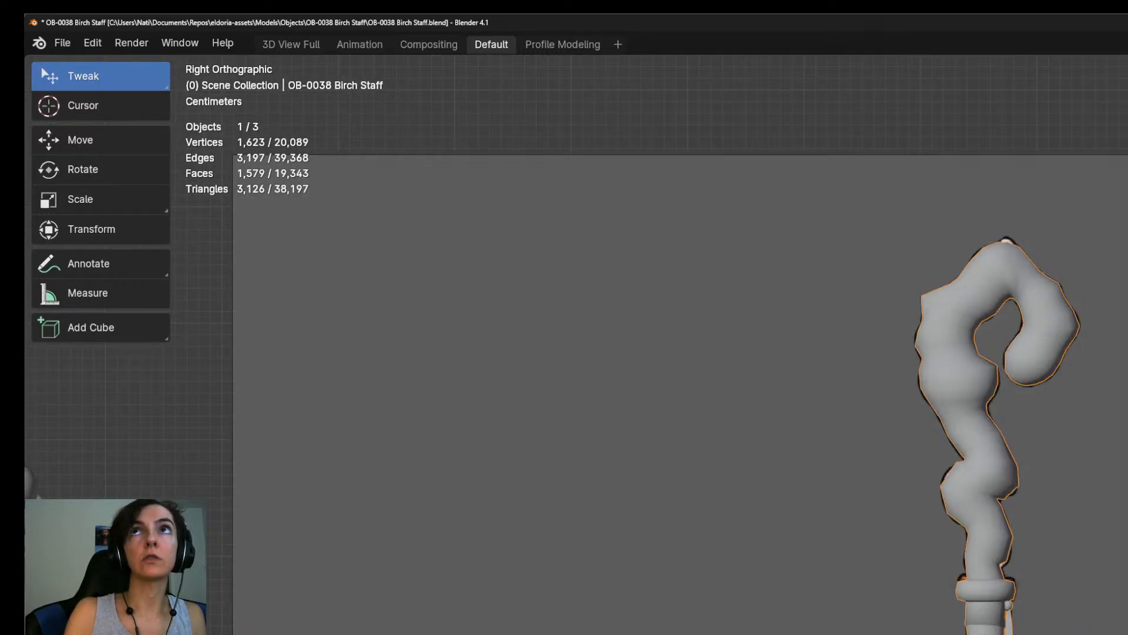
key(g)
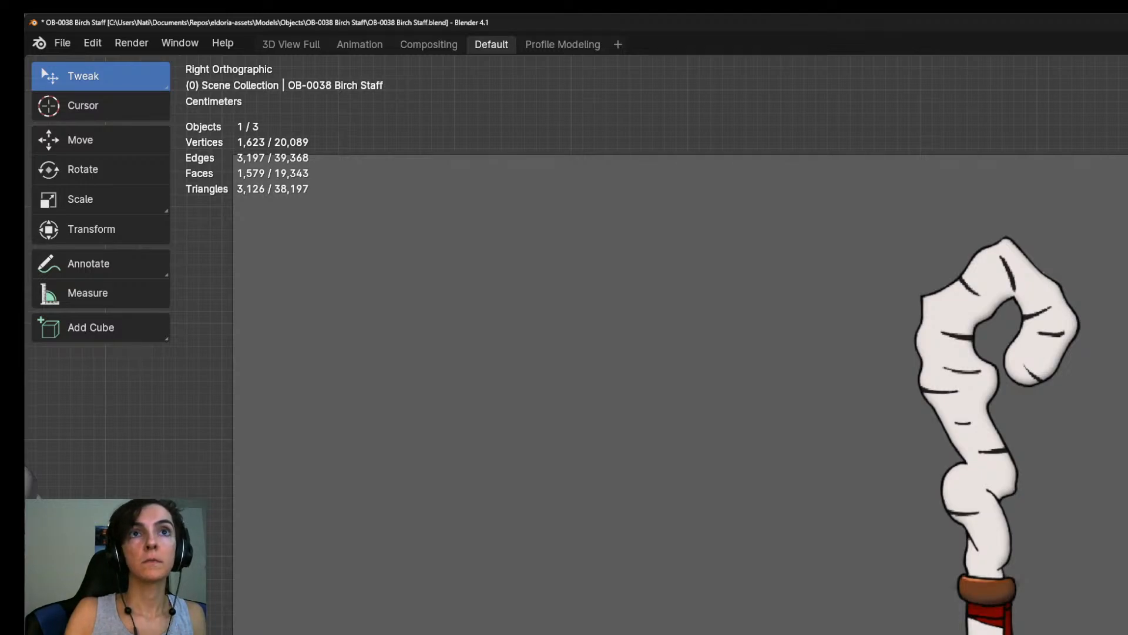
key(Escape)
scroll(958, 623, down, 3)
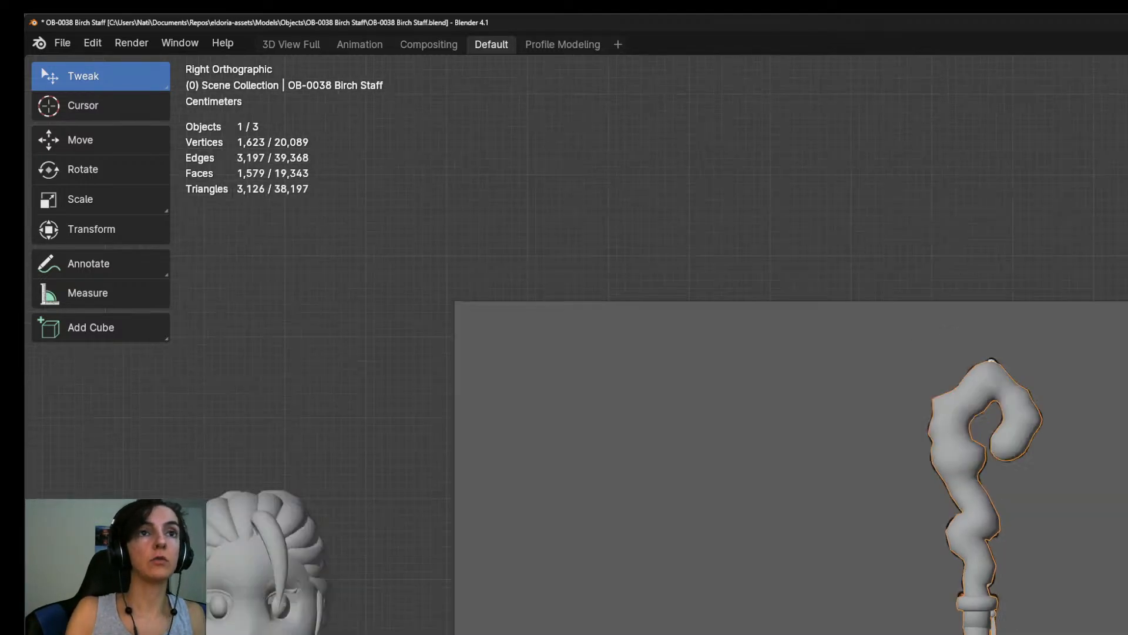
Save the Birch Staff file and open OB-0037 Birch Wand.blend from its own folder.
key(ctrl+s)
key(ctrl+o)
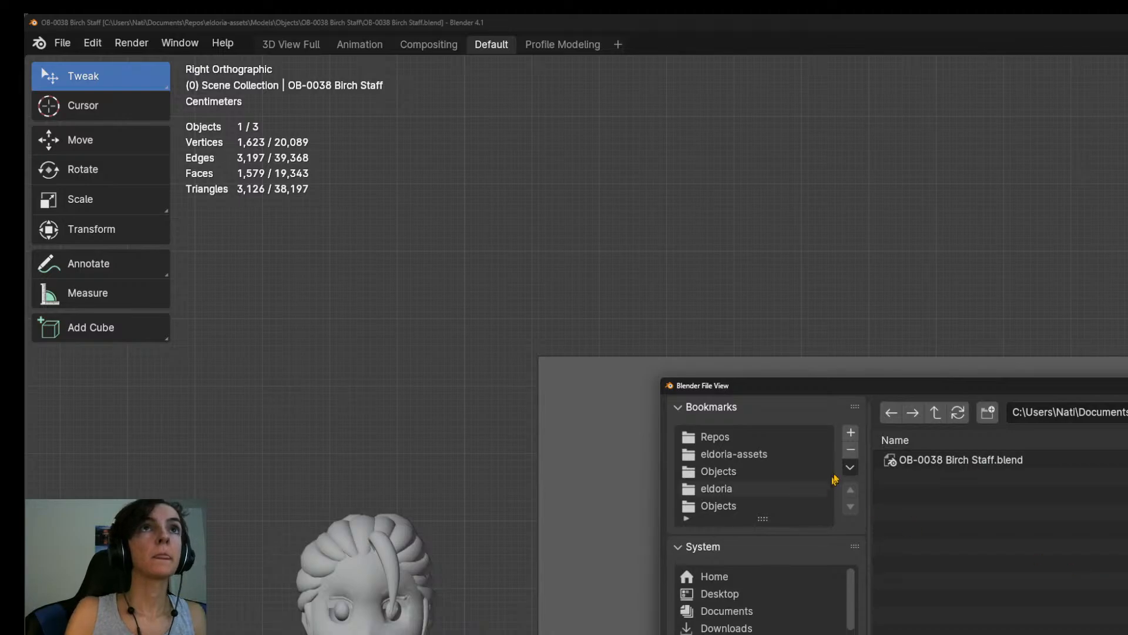
click(935, 412)
double_click(969, 613)
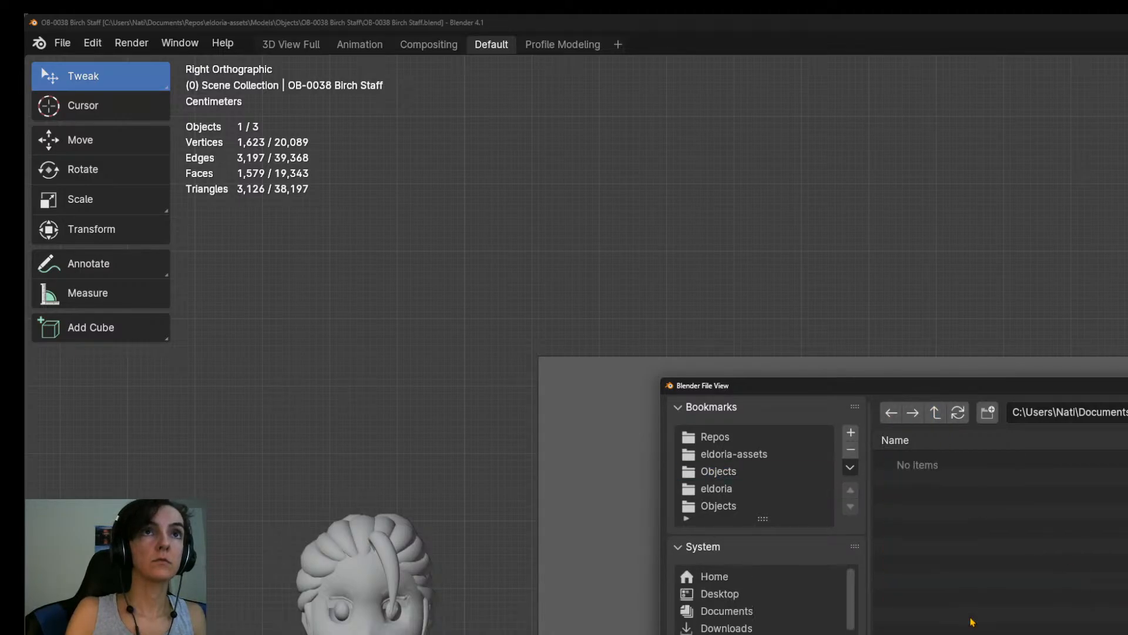
double_click(988, 465)
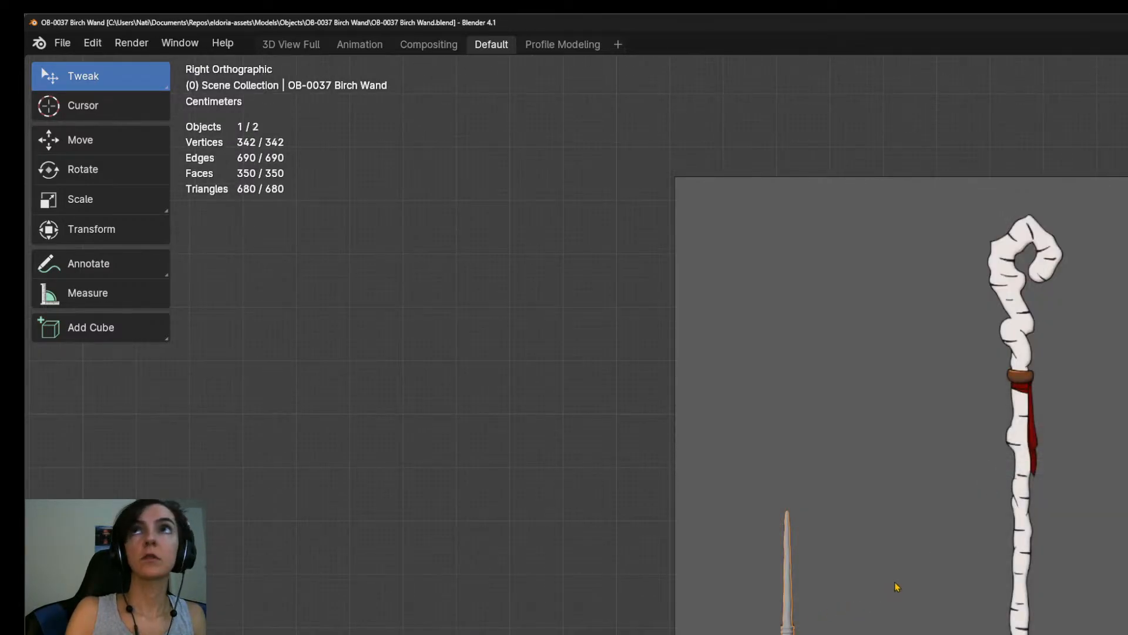
Rotate the Birch Wand object 90° about the X axis and apply its transform.
text(rx90)
key(Return)
key(ctrl+a)
click(898, 582)
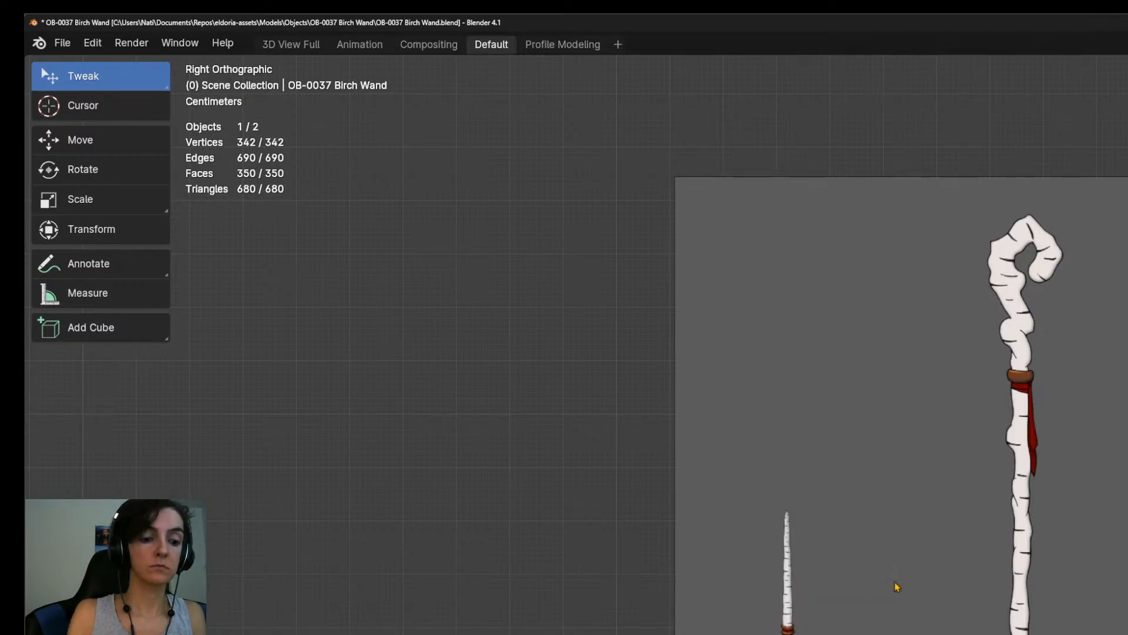
Save the Birch Wand file and open OB-0038 Birch Staff.blend.
scroll(888, 600, up, 2)
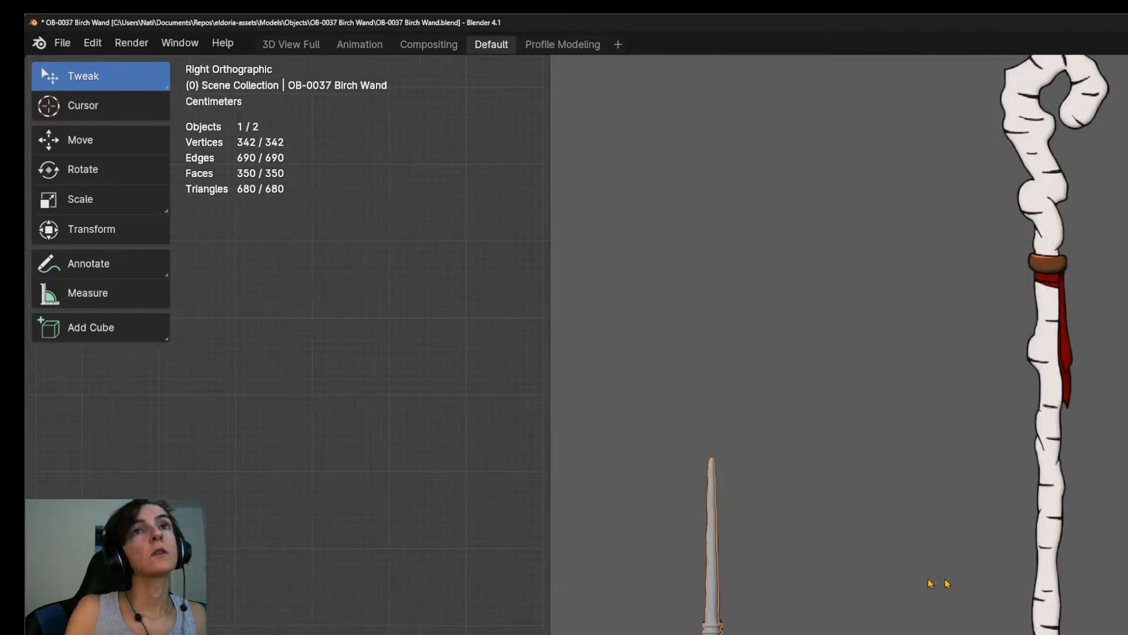
shift+middle_drag(922, 582, 1043, 600)
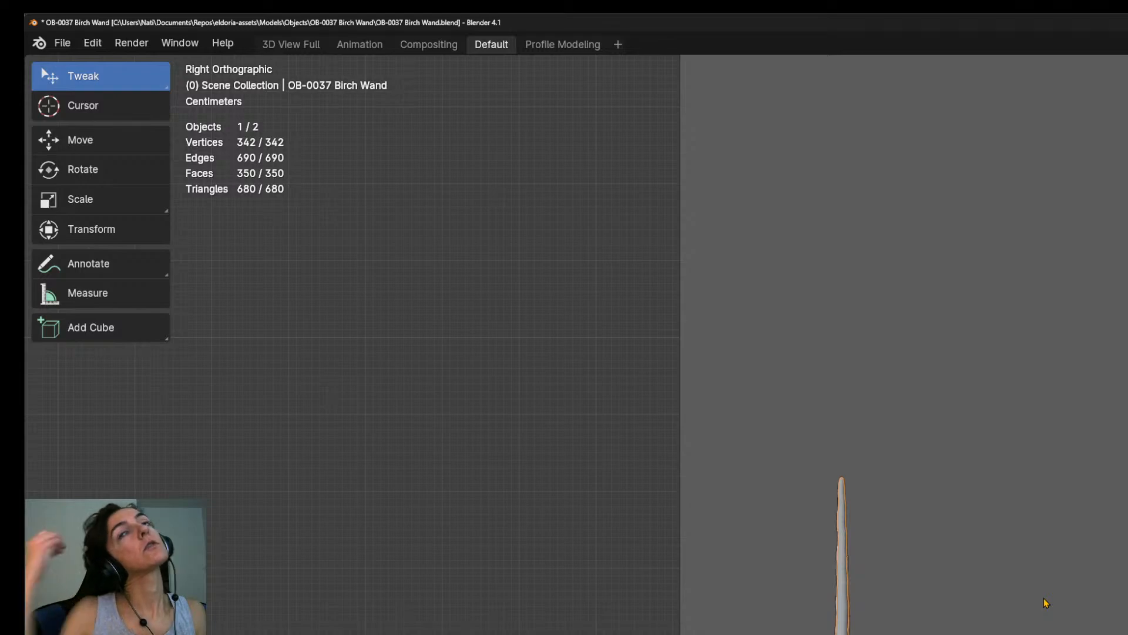
key(ctrl+s)
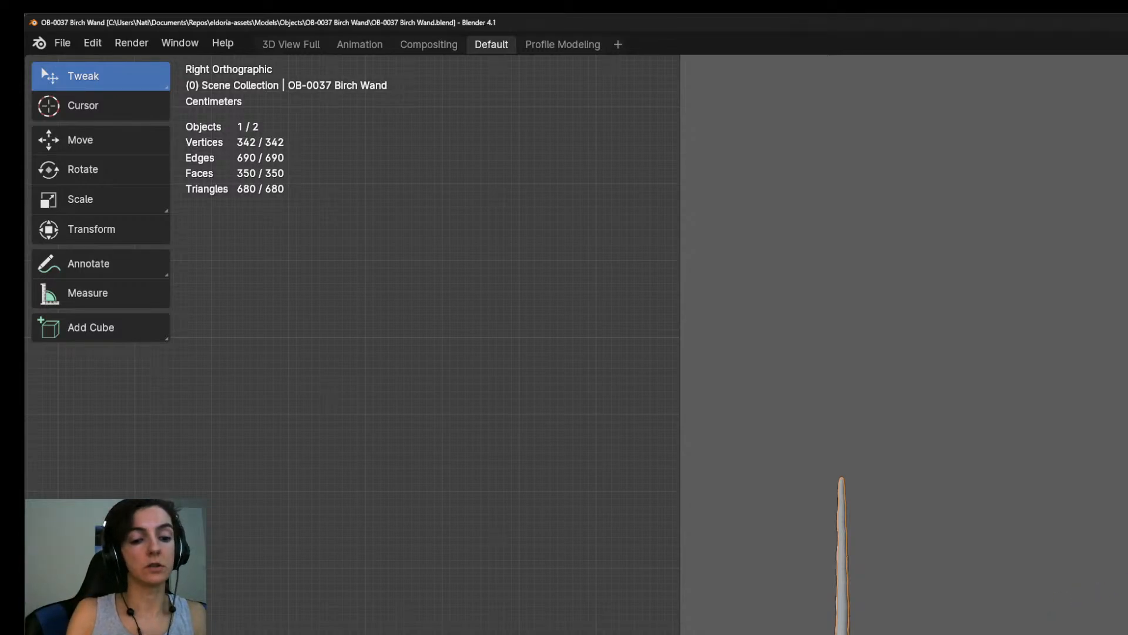
key(ctrl+shift+s)
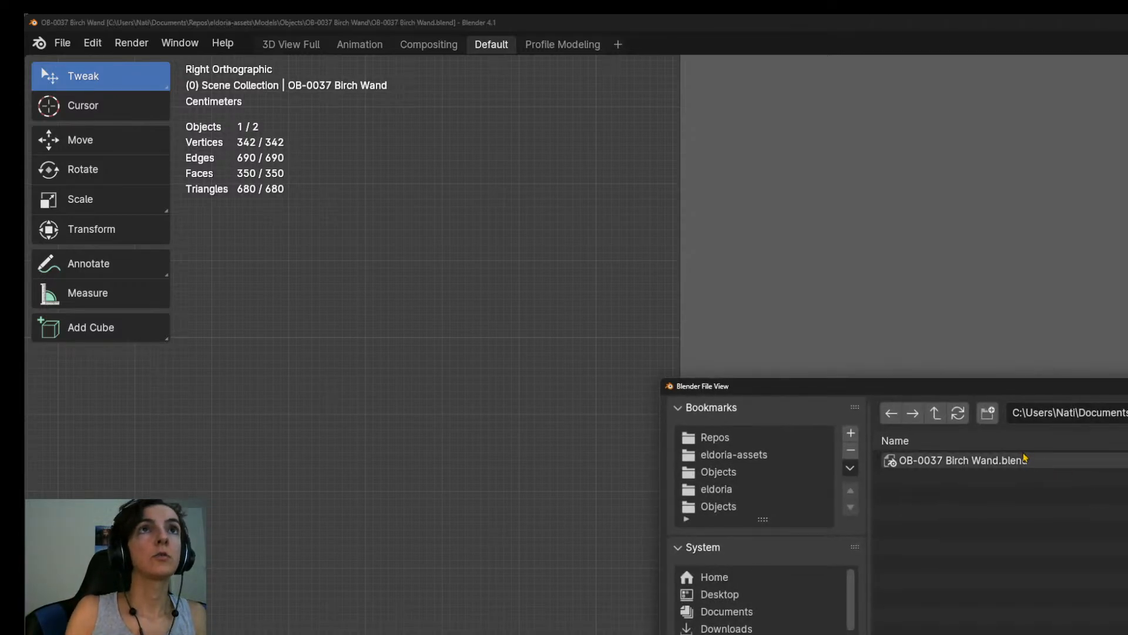
click(935, 412)
double_click(990, 632)
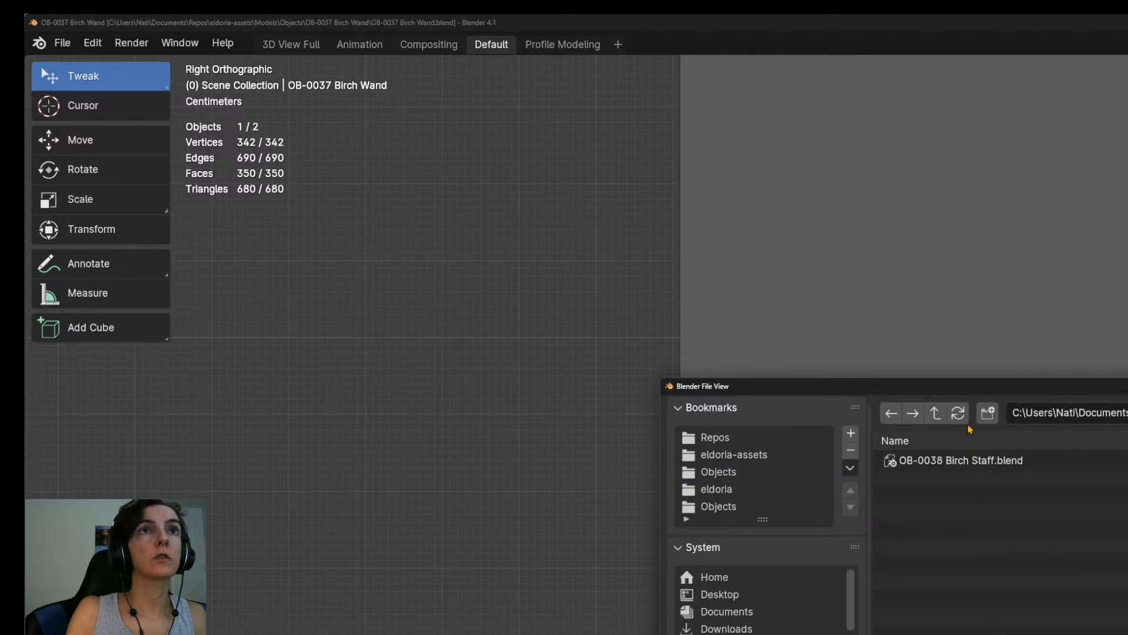
double_click(975, 461)
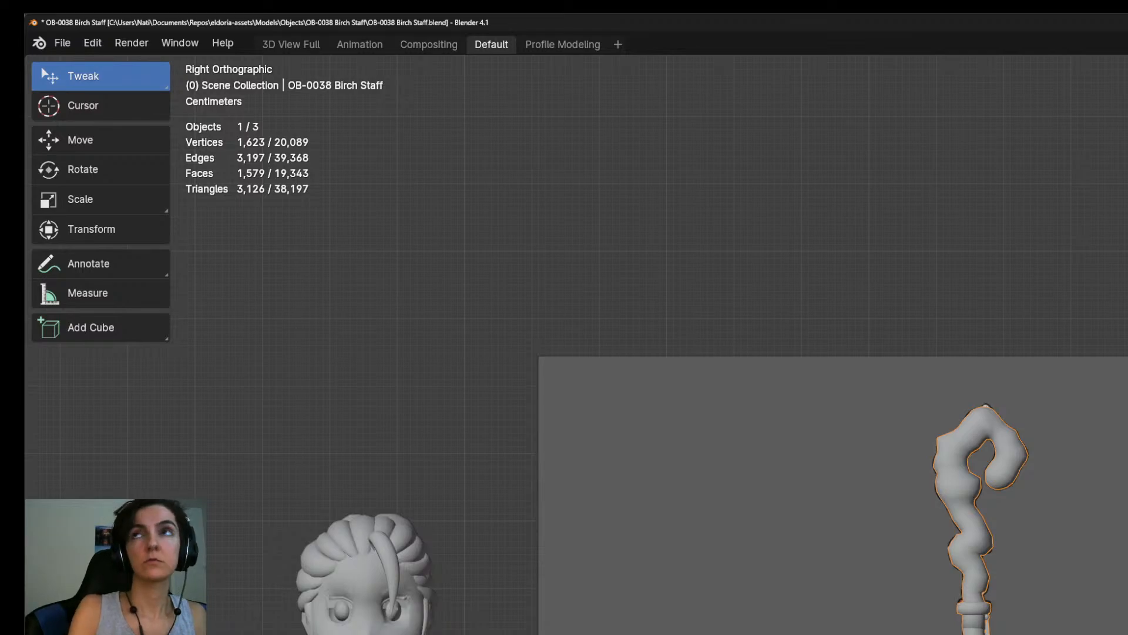
Save the Birch Staff file and reopen OB-0037 Birch Wand.blend.
key(ctrl+s)
key(ctrl+o)
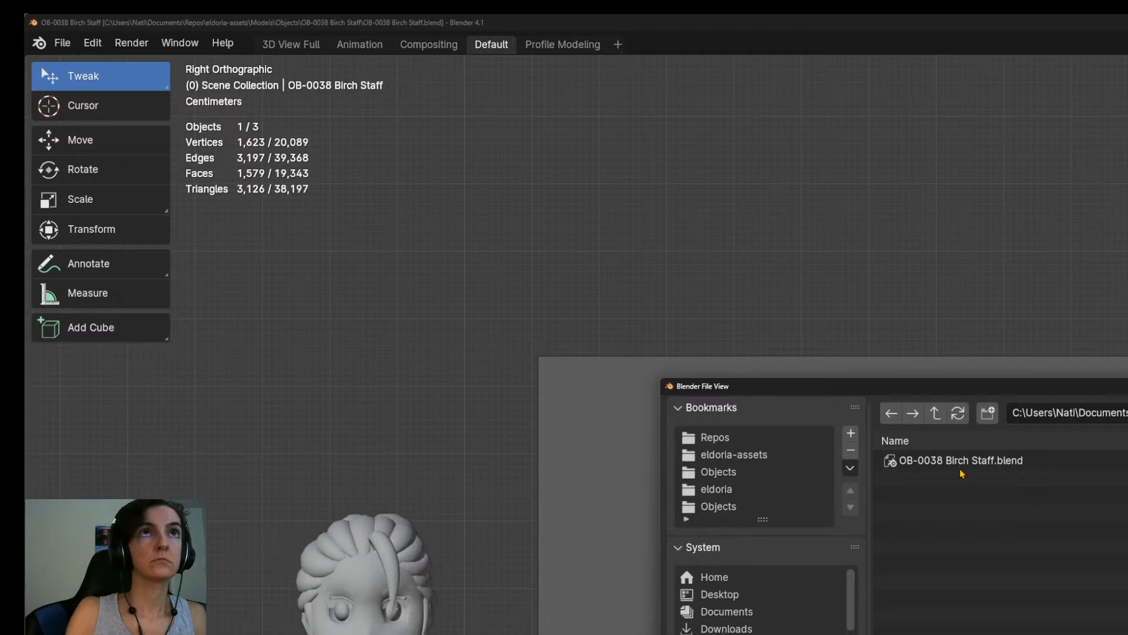
click(935, 412)
double_click(940, 616)
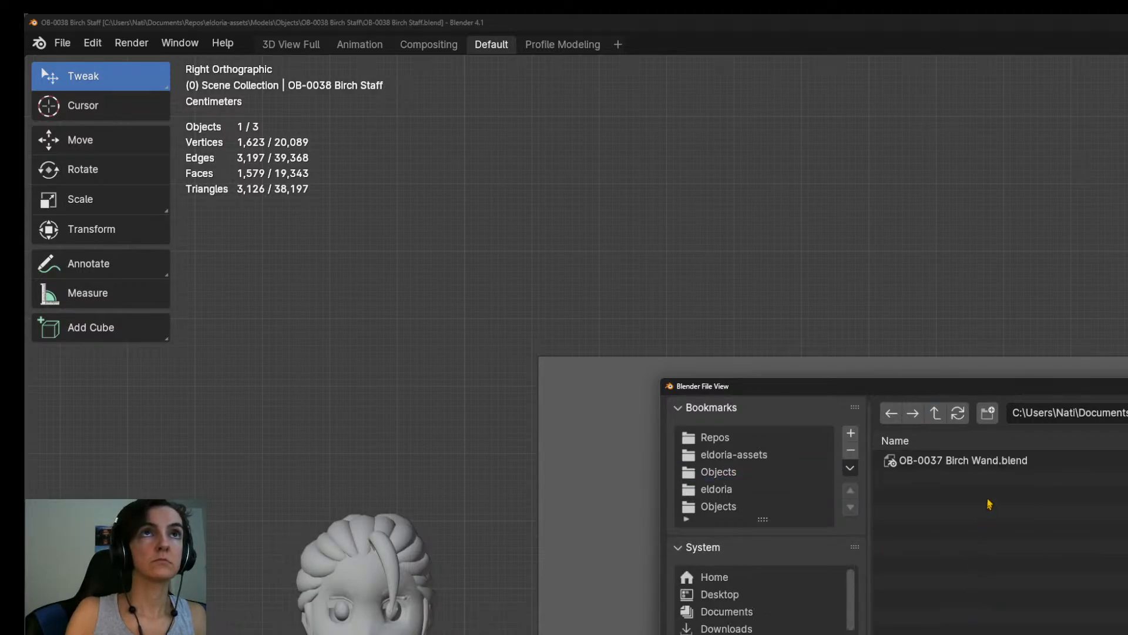
double_click(1021, 473)
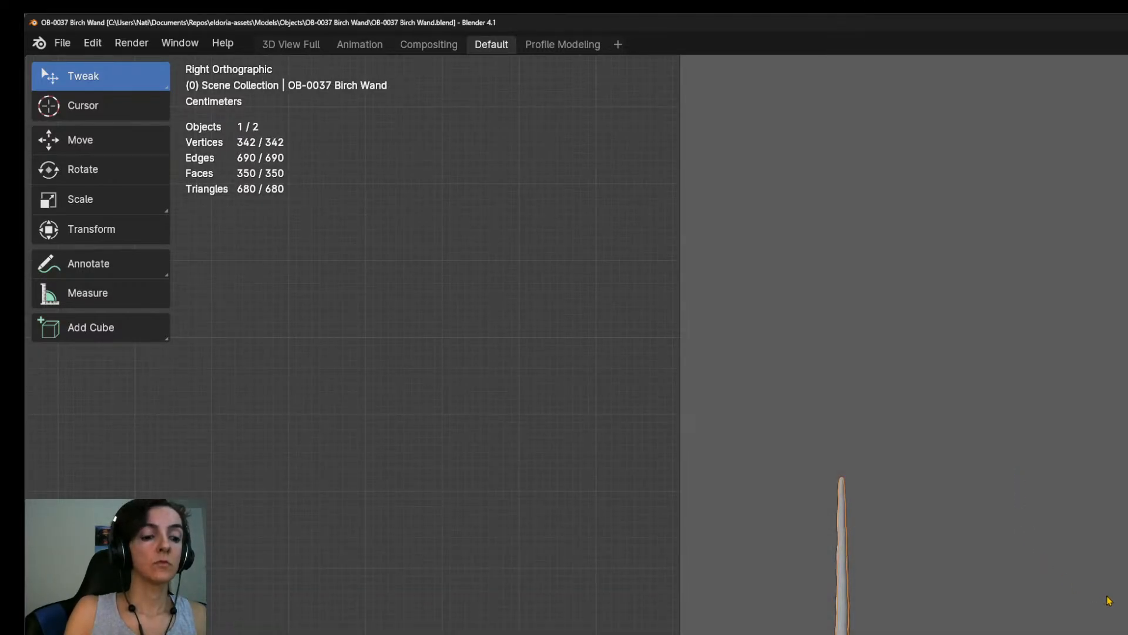
Bring up Blender's file browser and look through the eldoria repository folder in File Explorer before returning to Blender.
key(ctrl+o)
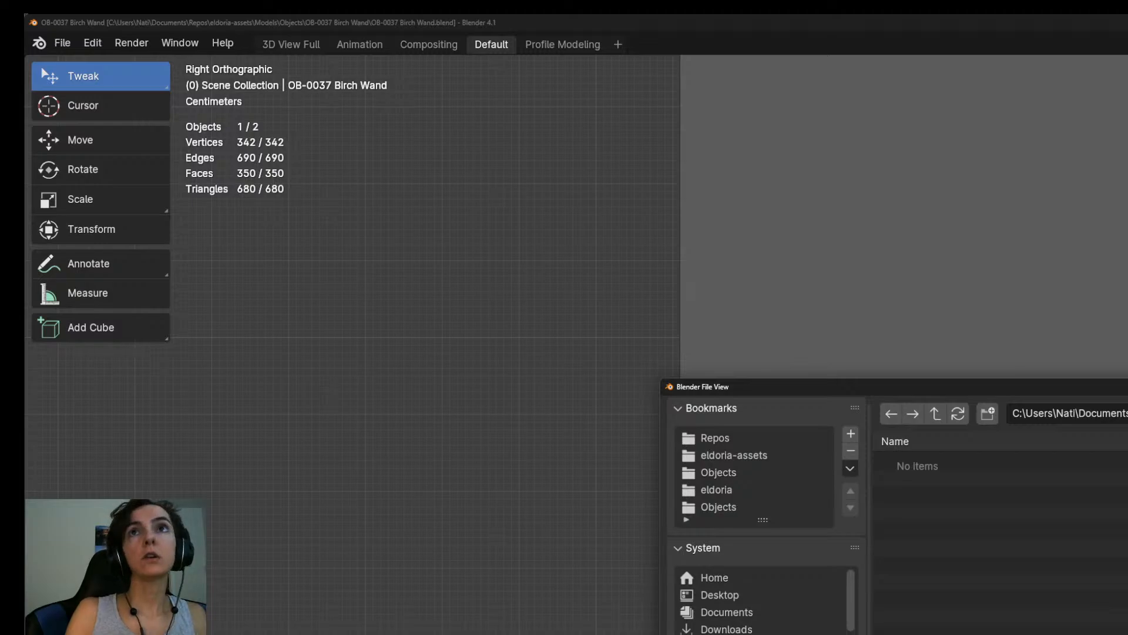
key(alt+Tab)
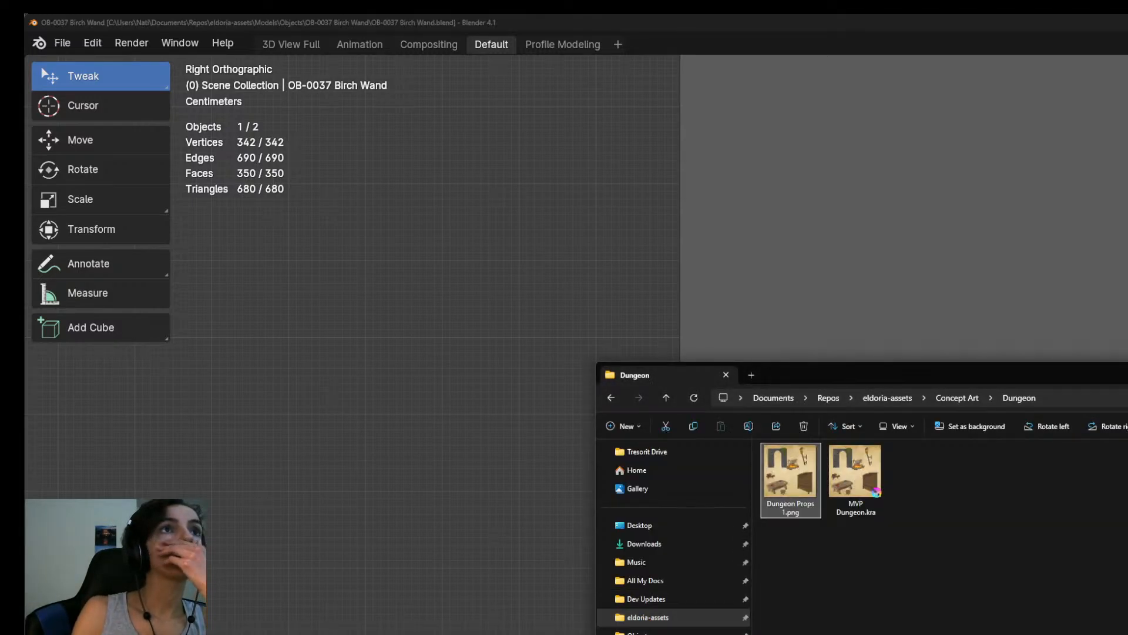
click(647, 617)
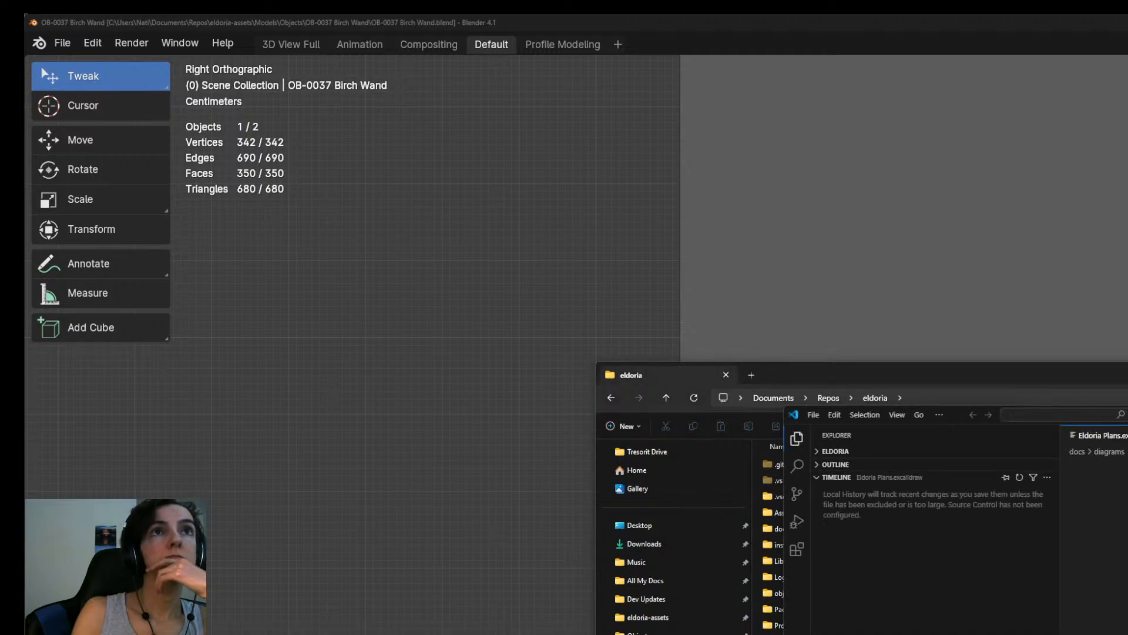
key(alt+Tab)
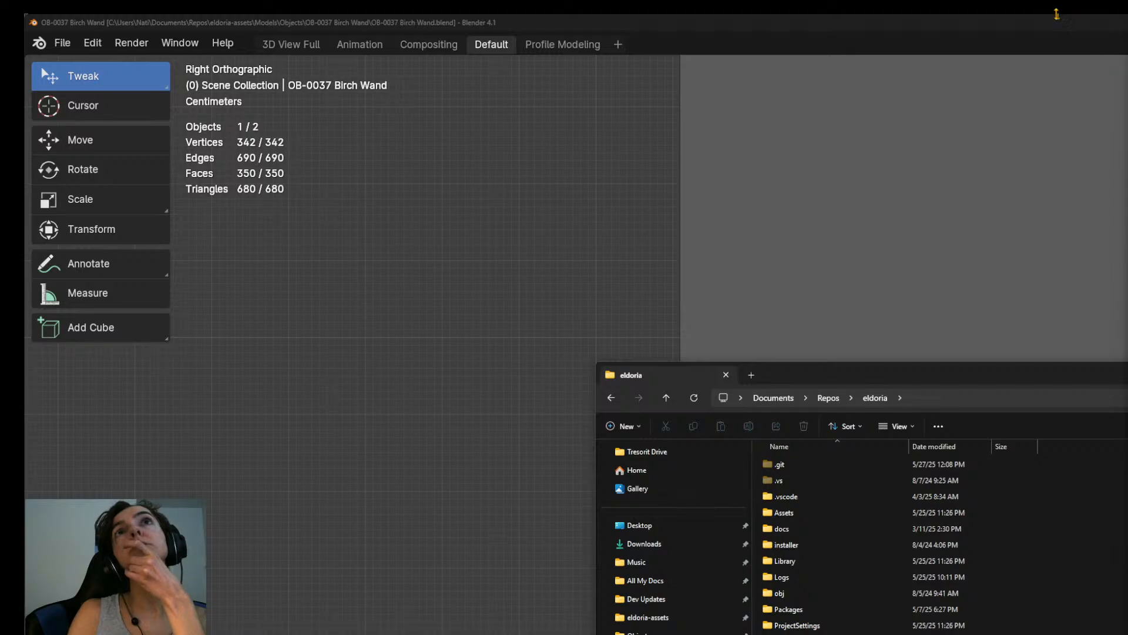
click(1021, 14)
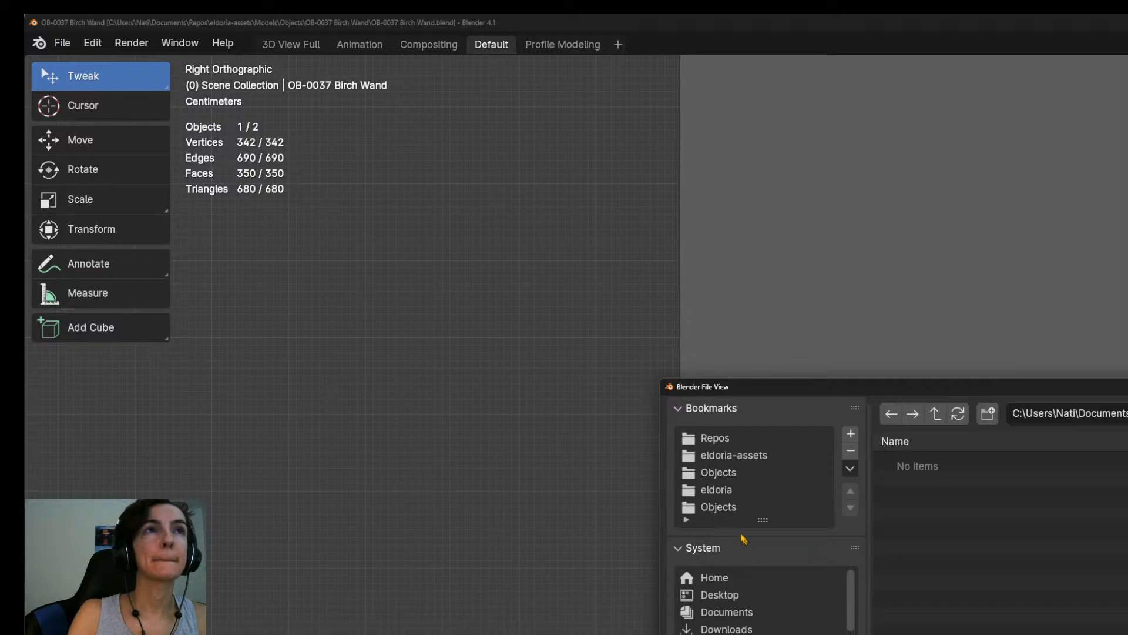
Create a new folder named OB-0037 Birch Wand in the bookmarked Objects folder.
click(725, 508)
scroll(957, 533, down, 8)
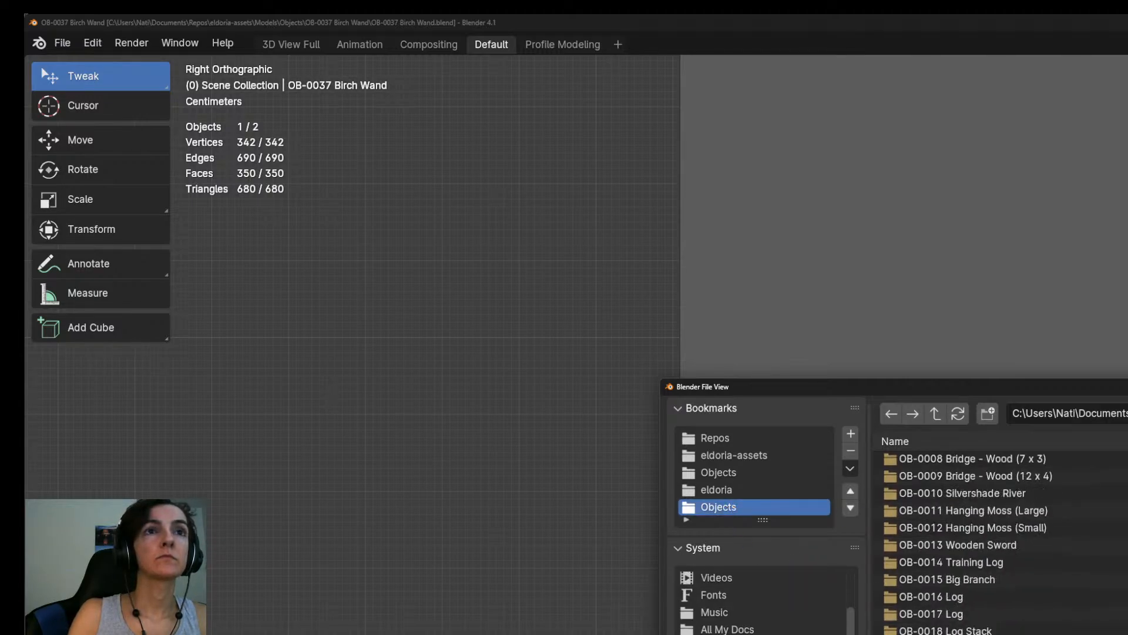
click(988, 414)
text(OB-)
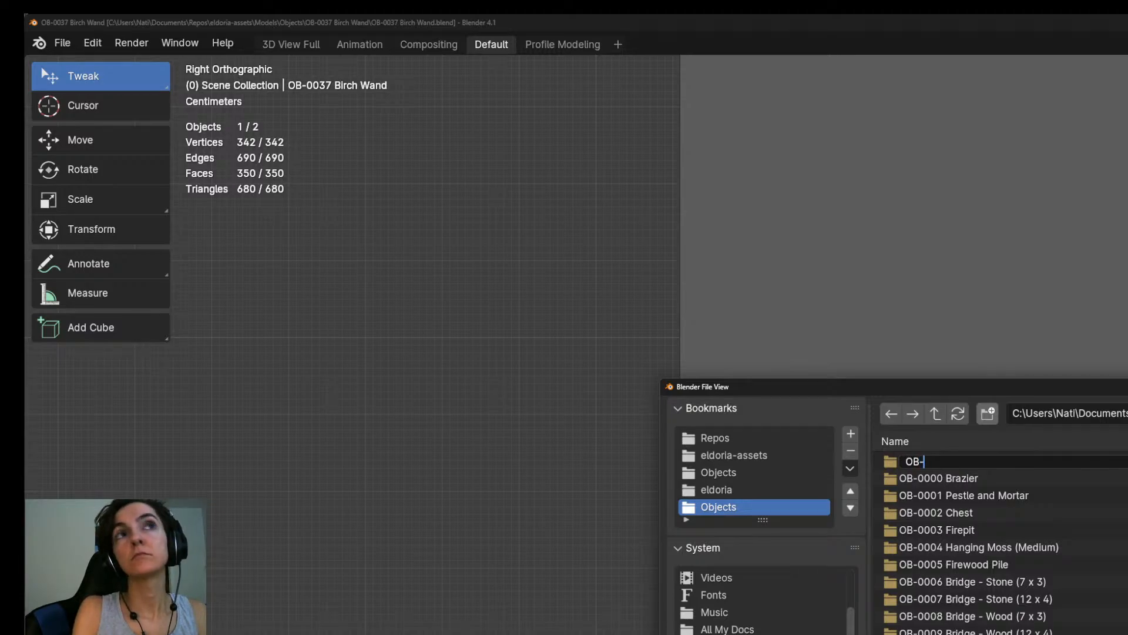
text(0037 )
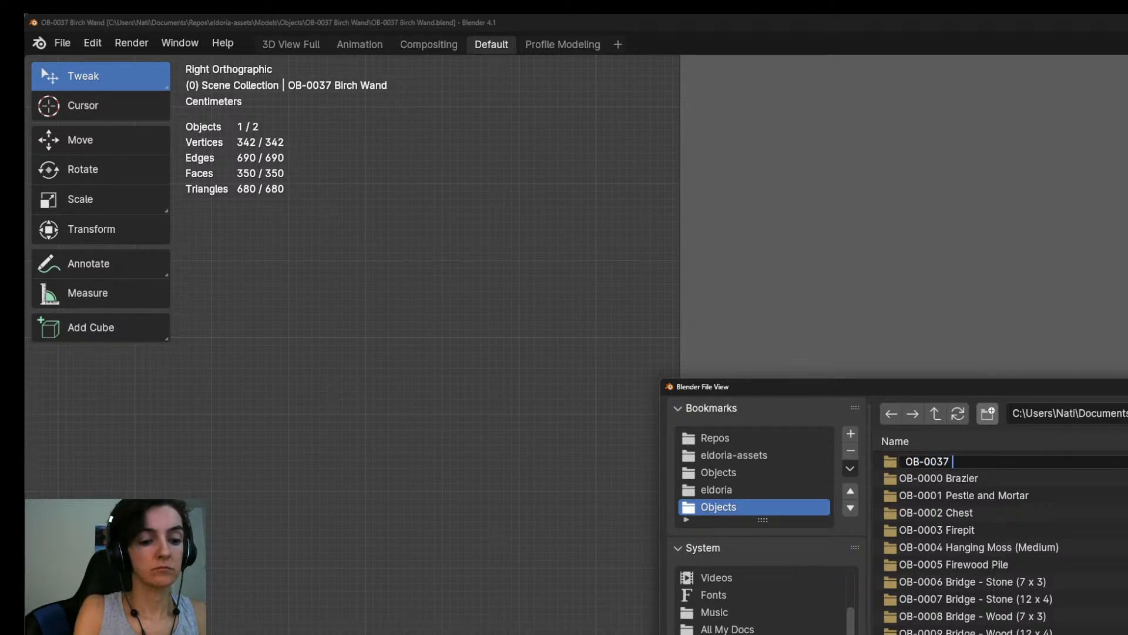
text(Birch Wand)
key(Return)
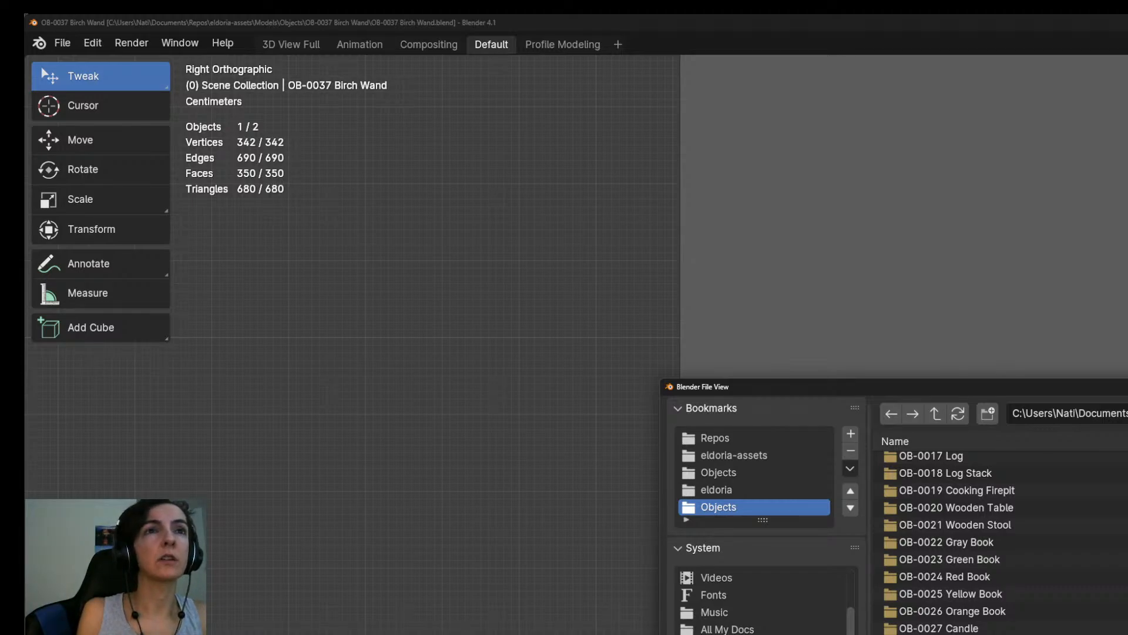
Switch to File Explorer and open the Objects folder under eldoria-assets Models.
key(alt+Tab)
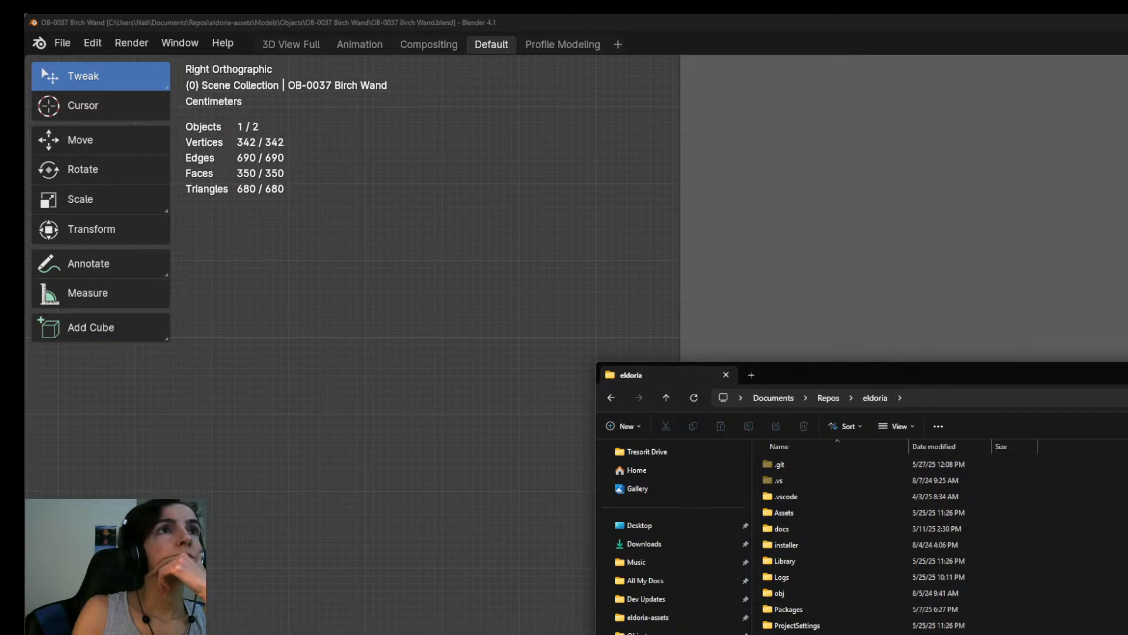
click(669, 618)
click(652, 632)
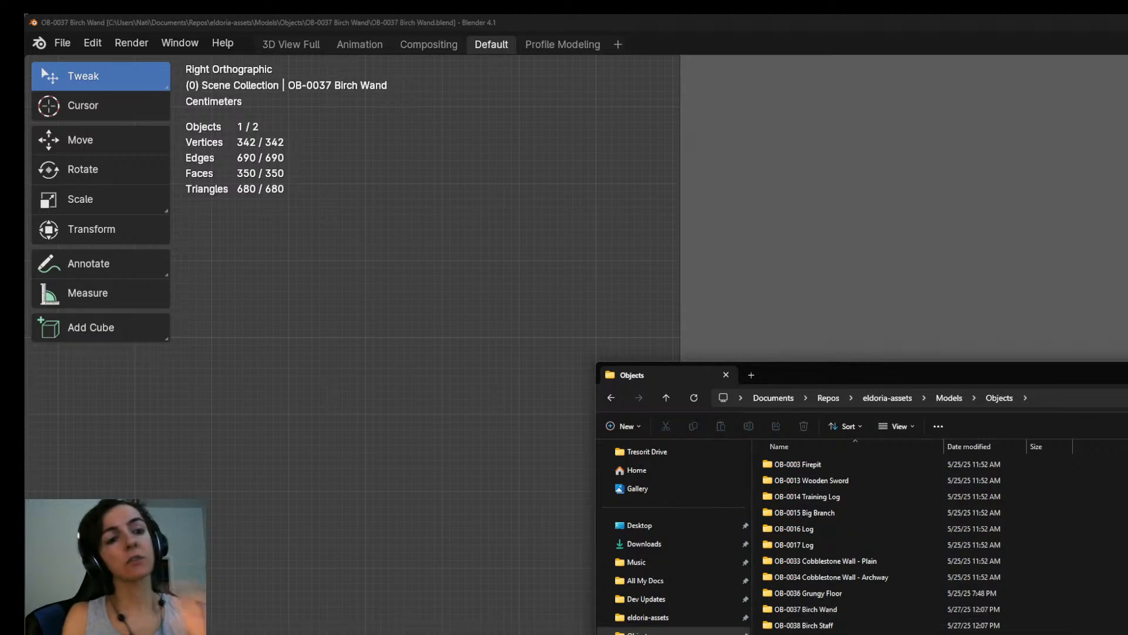
click(804, 634)
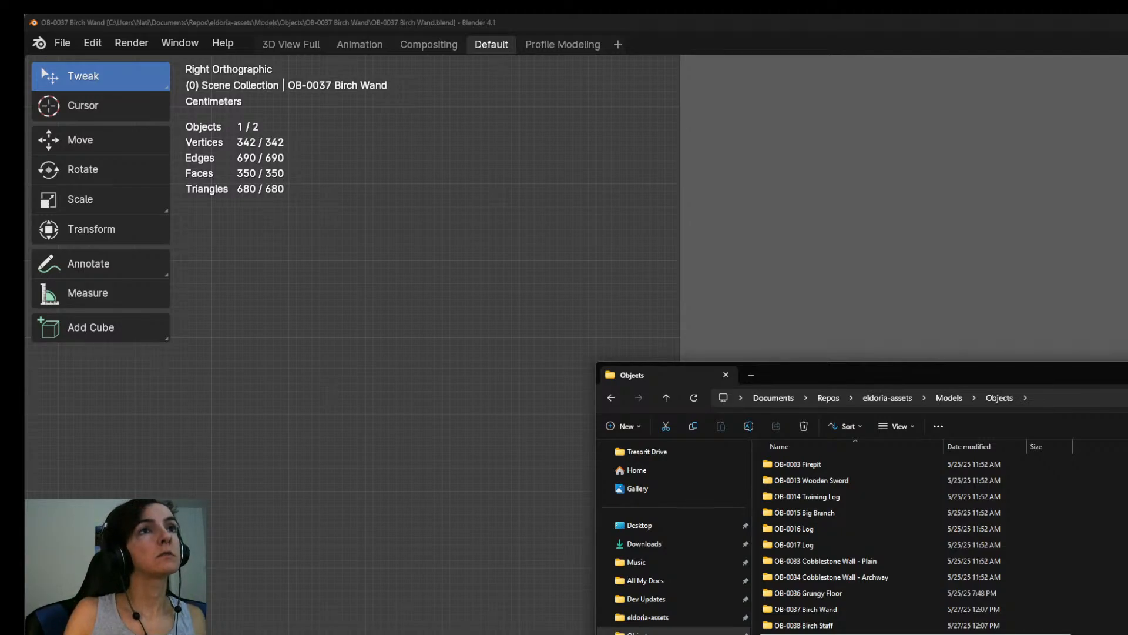
Rename the OB-0037 Birch Wand folder to OB-0038 Birch Wand in the eldoria-assets Objects folder.
click(817, 611)
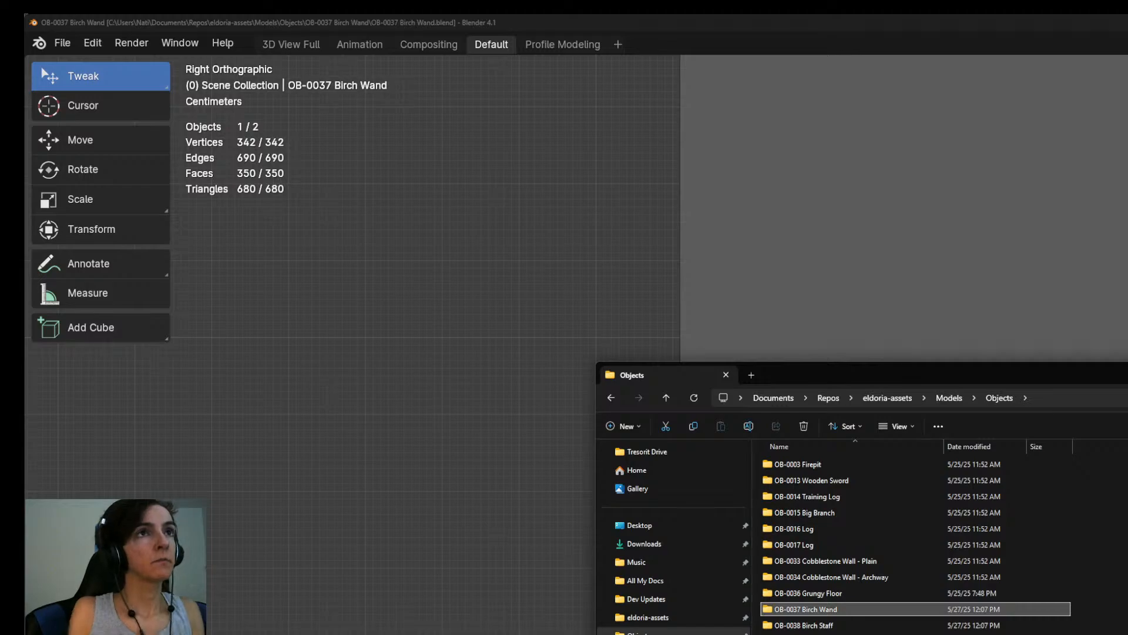
key(F2)
key(Home)
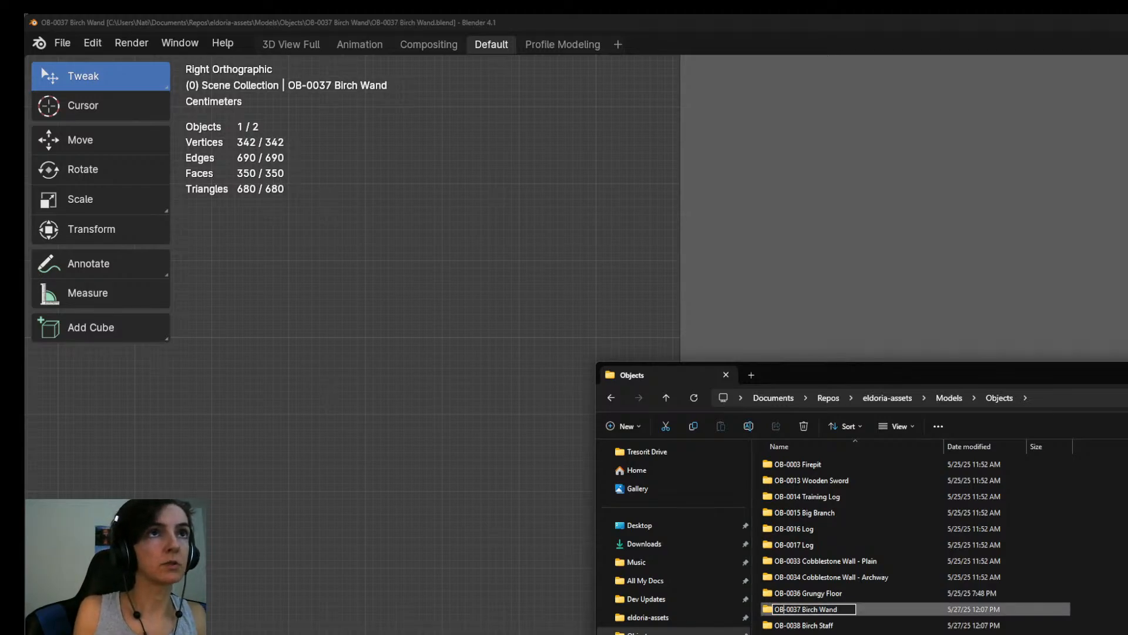
key(Delete)
text(8)
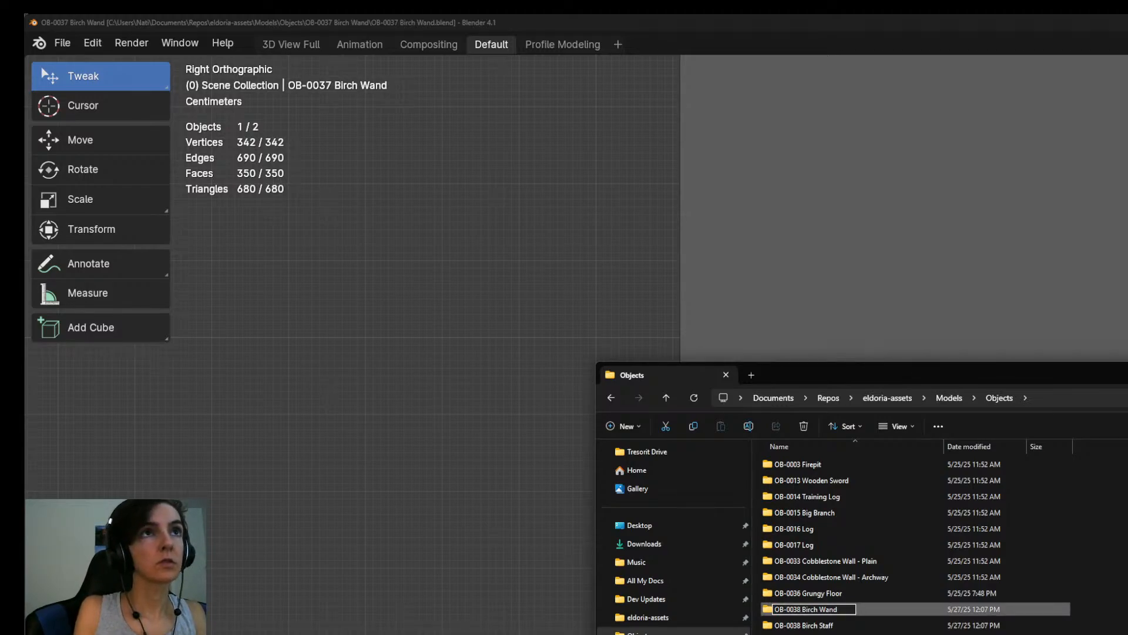
key(Return)
Rename the Birch Staff folder to OB-0039 Birch Staff.
key(Down)
key(F2)
key(ctrl+Left)
key(ctrl+Left)
key(Left)
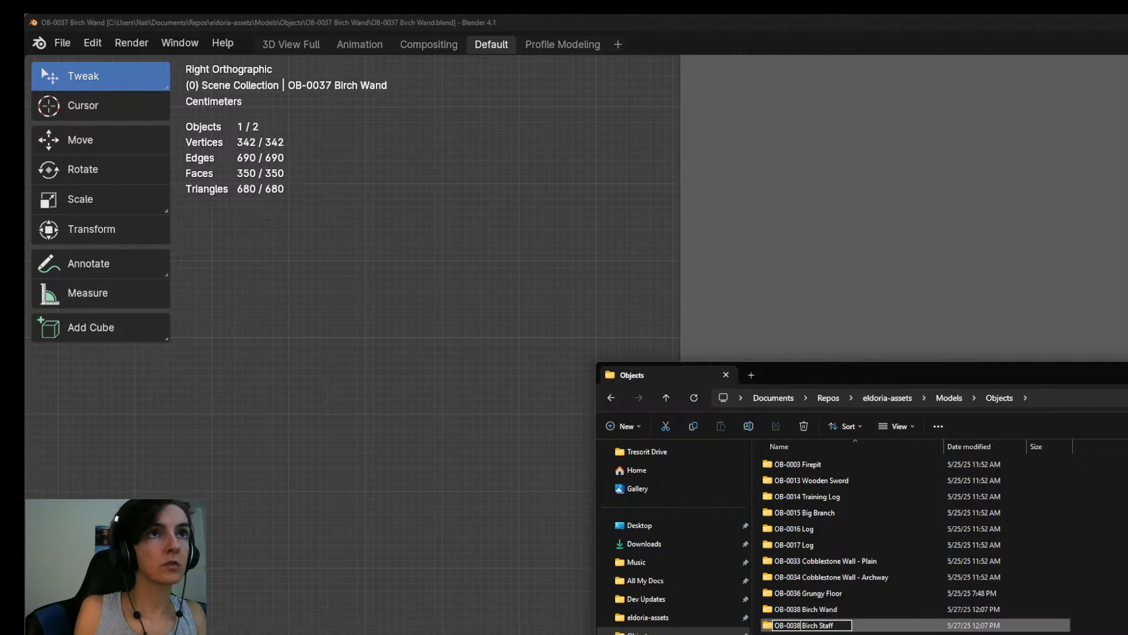
key(BackSpace)
text(9)
key(Return)
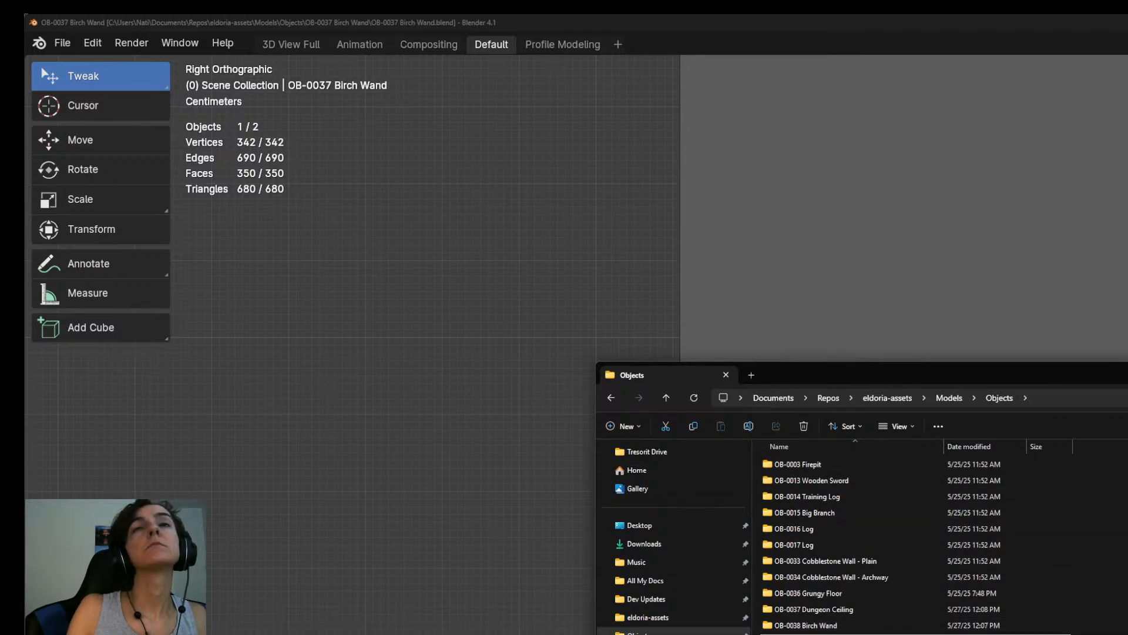
Open the Birch Staff .blend file from the OB-0039 Birch Staff folder, then return to the Birch Wand Blender window and dismiss its file browser.
double_click(956, 628)
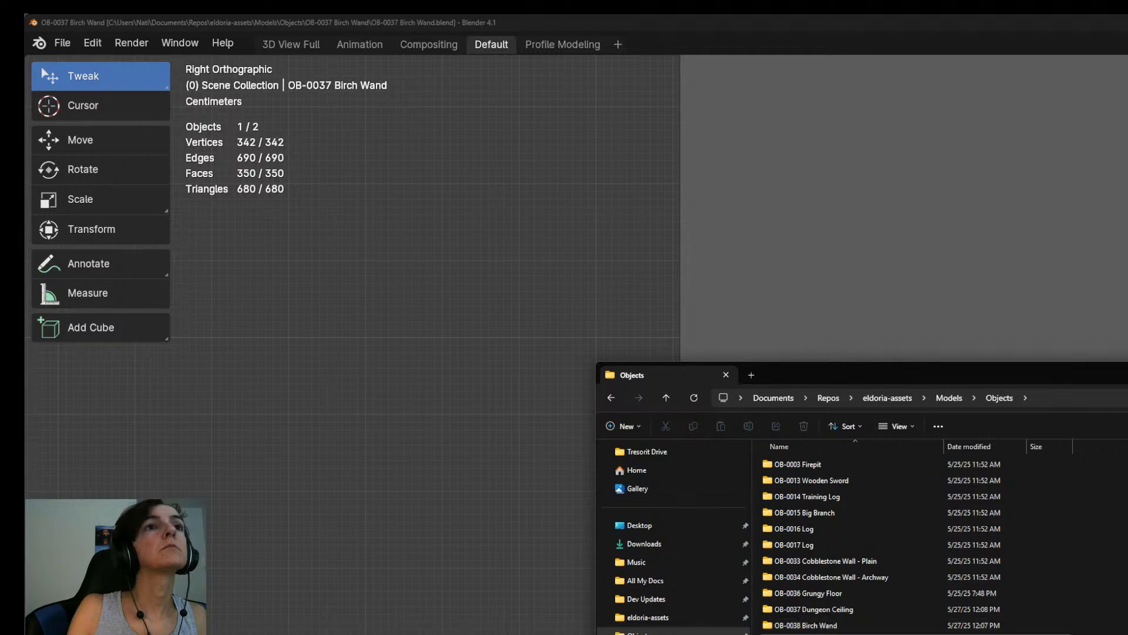
double_click(822, 466)
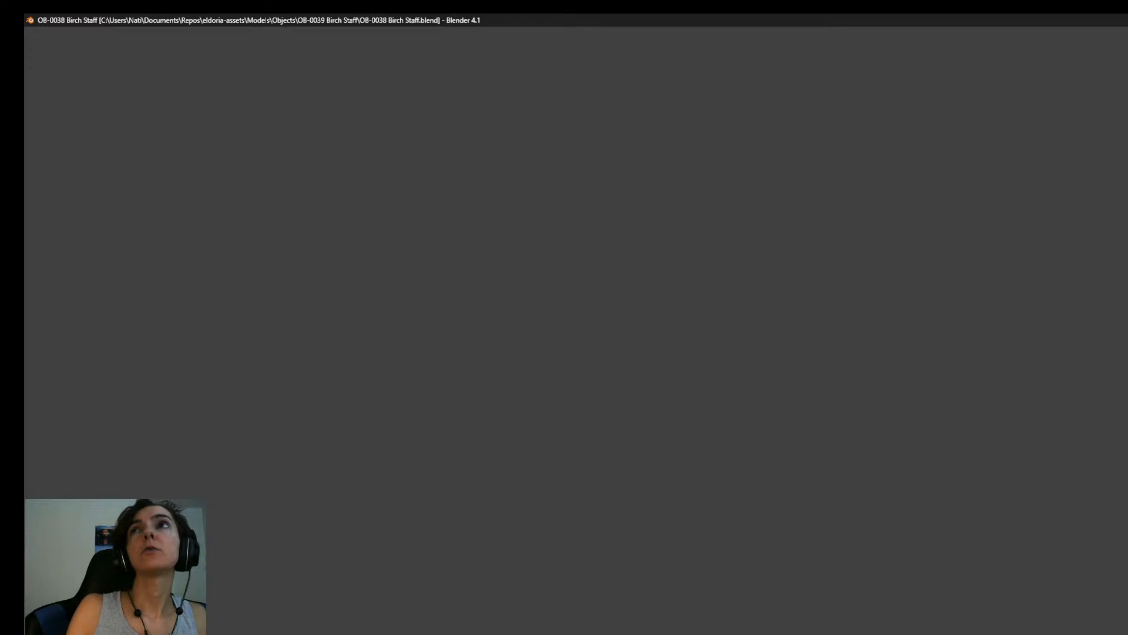
key(alt+Tab)
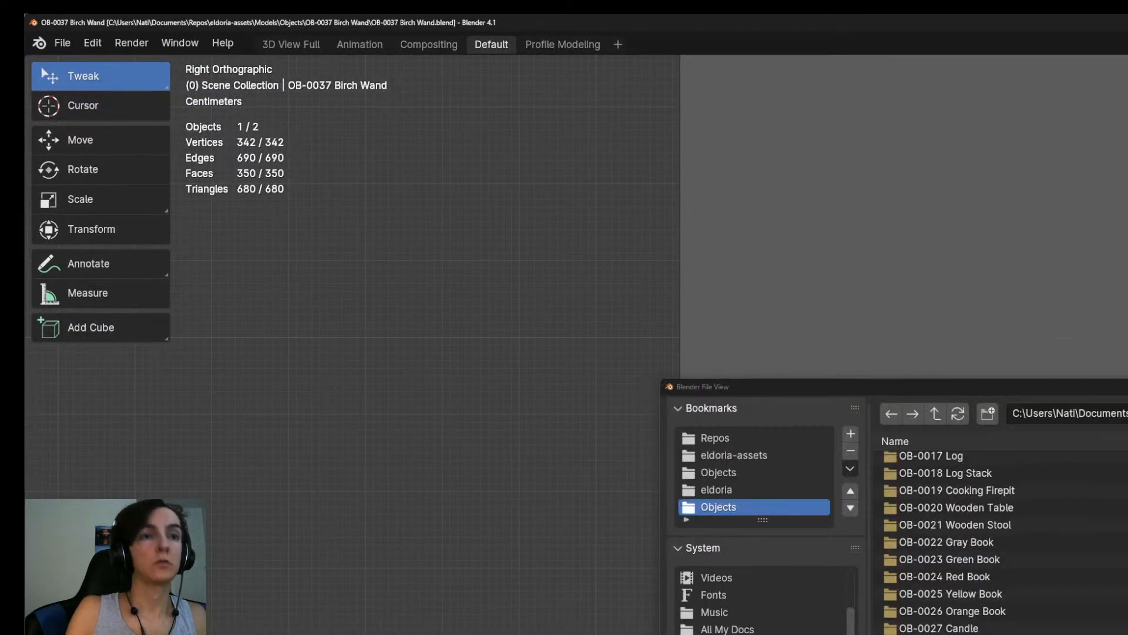
key(Escape)
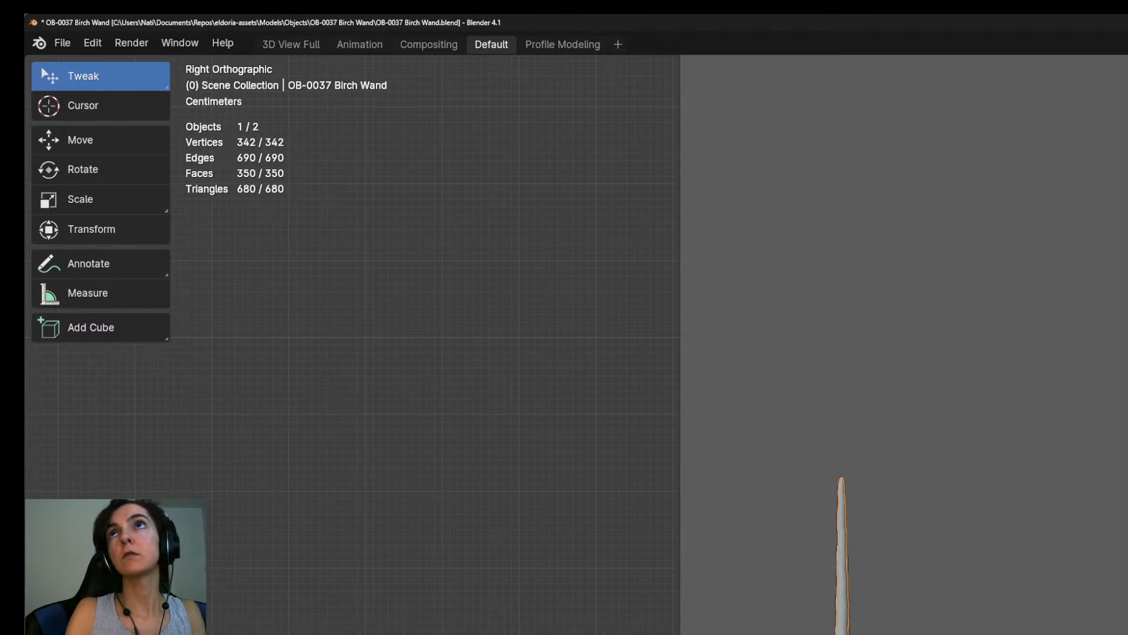
Rename the wand object to OB-0038 Birch Wand and save the file as OB-0038 Birch Wand.blend in the OB-0038 Birch Wand folder.
key(Return)
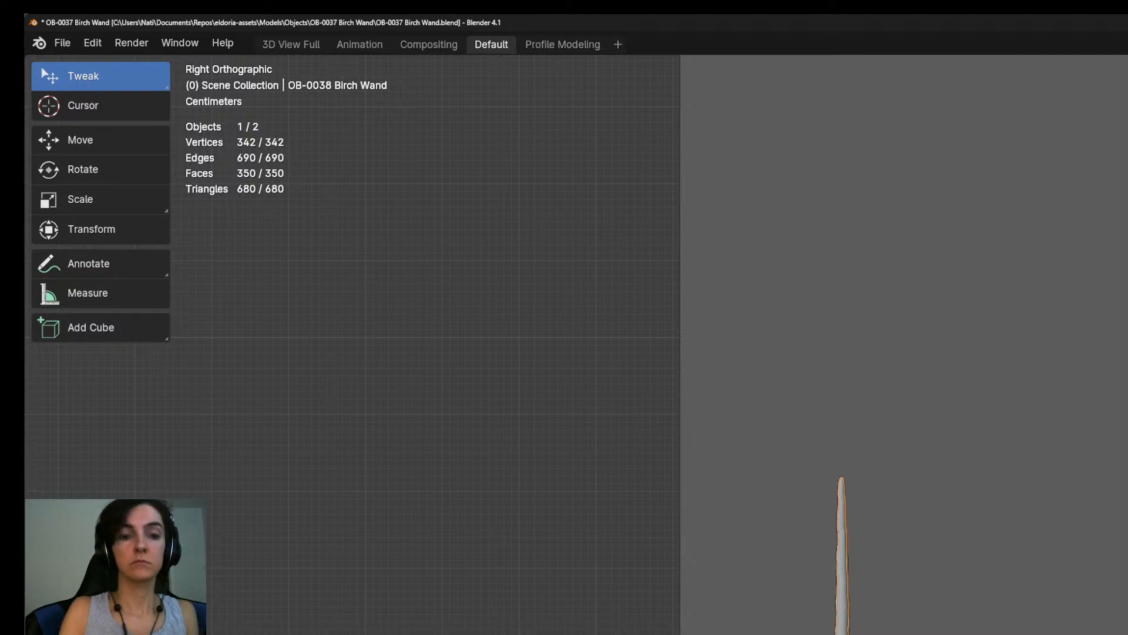
key(ctrl+s)
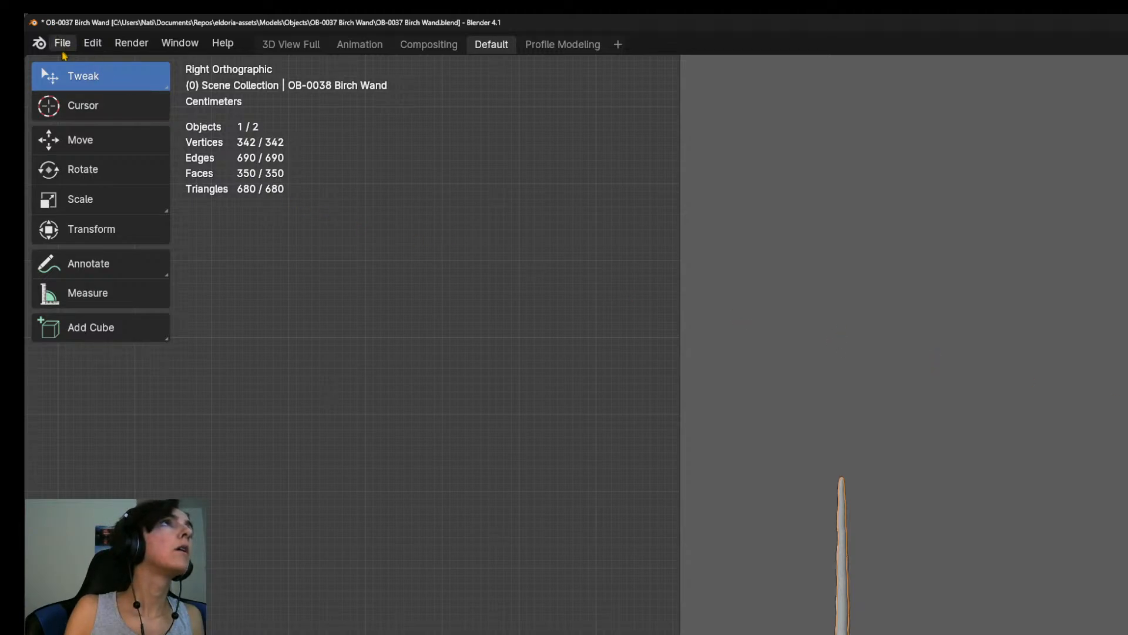
click(62, 43)
click(98, 189)
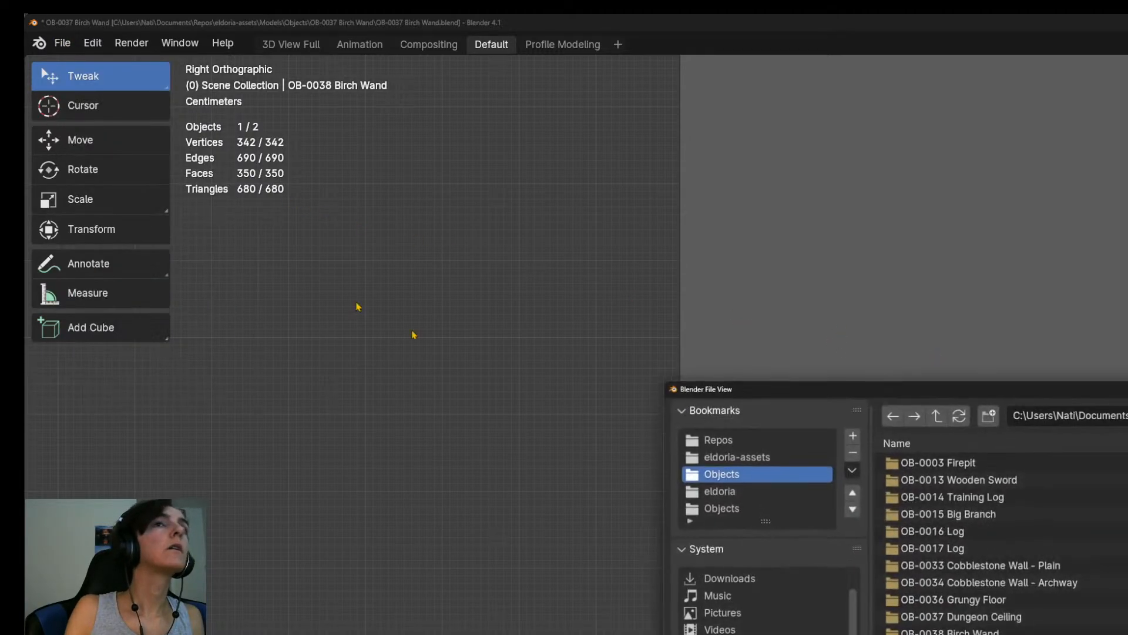
double_click(935, 633)
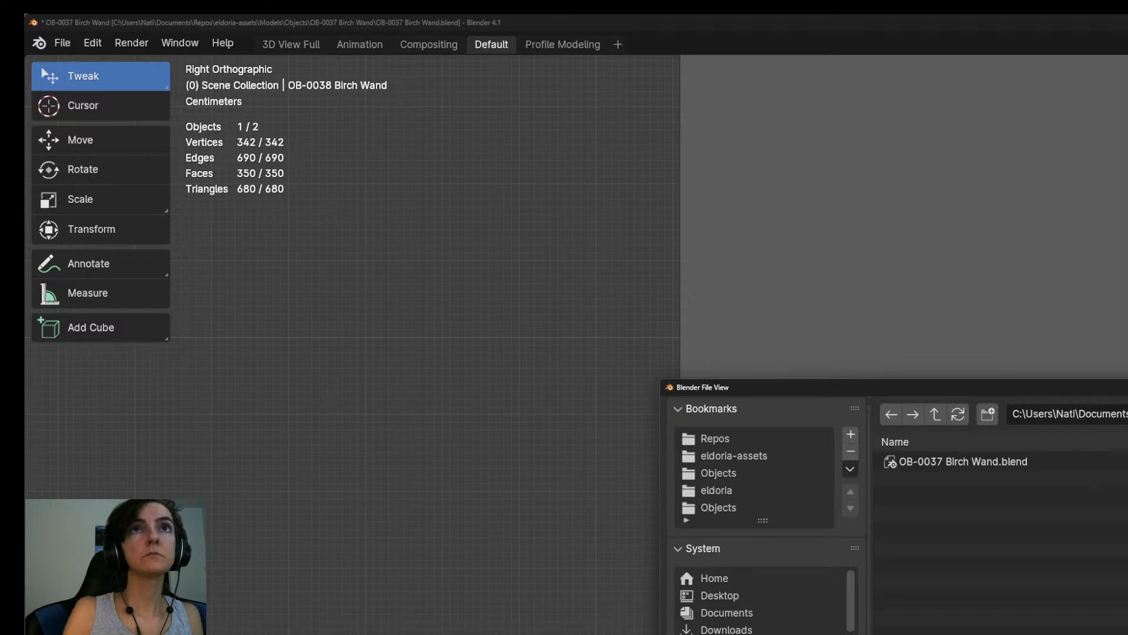
key(Return)
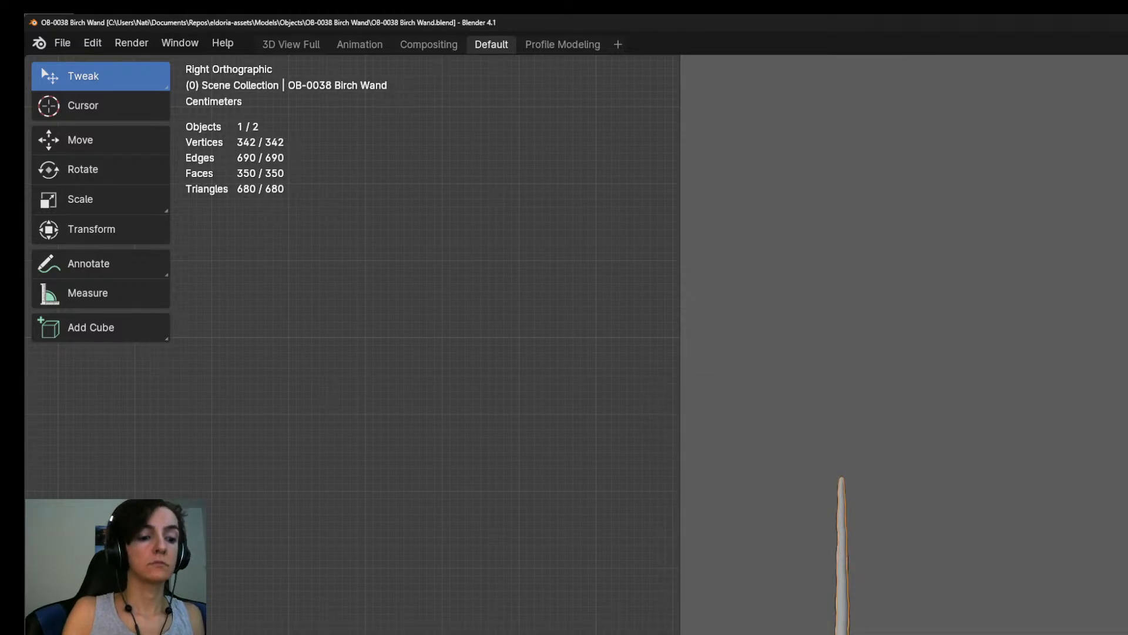
Rename the staff file to OB-0039 Birch Staff.blend in File Explorer and save the Birch Staff scene in Blender.
key(alt+Tab)
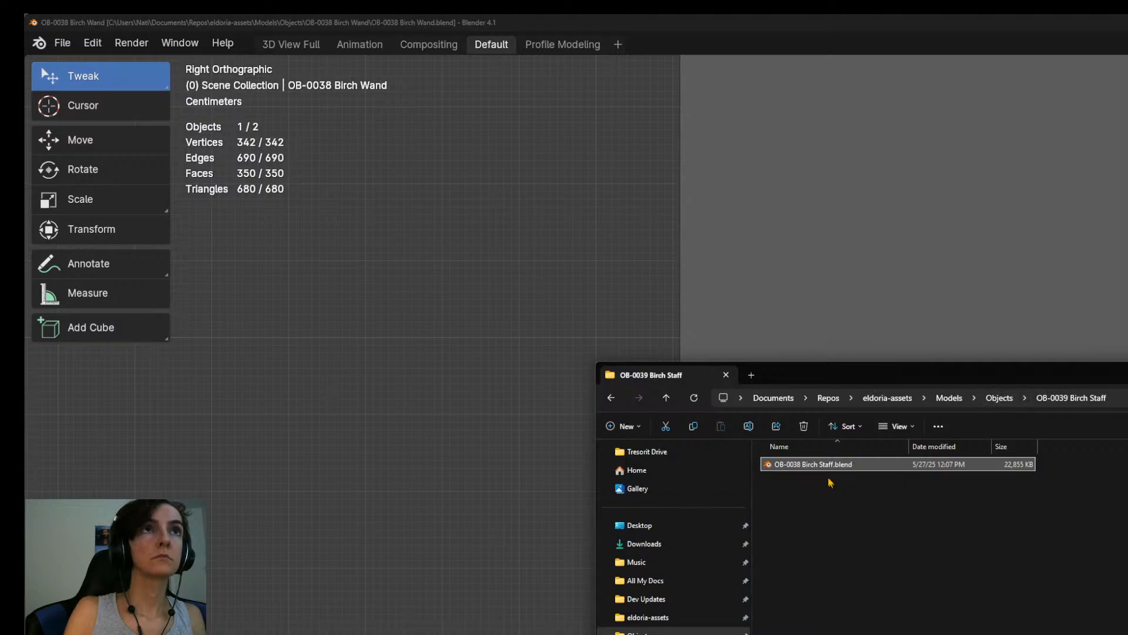
key(F2)
click(796, 465)
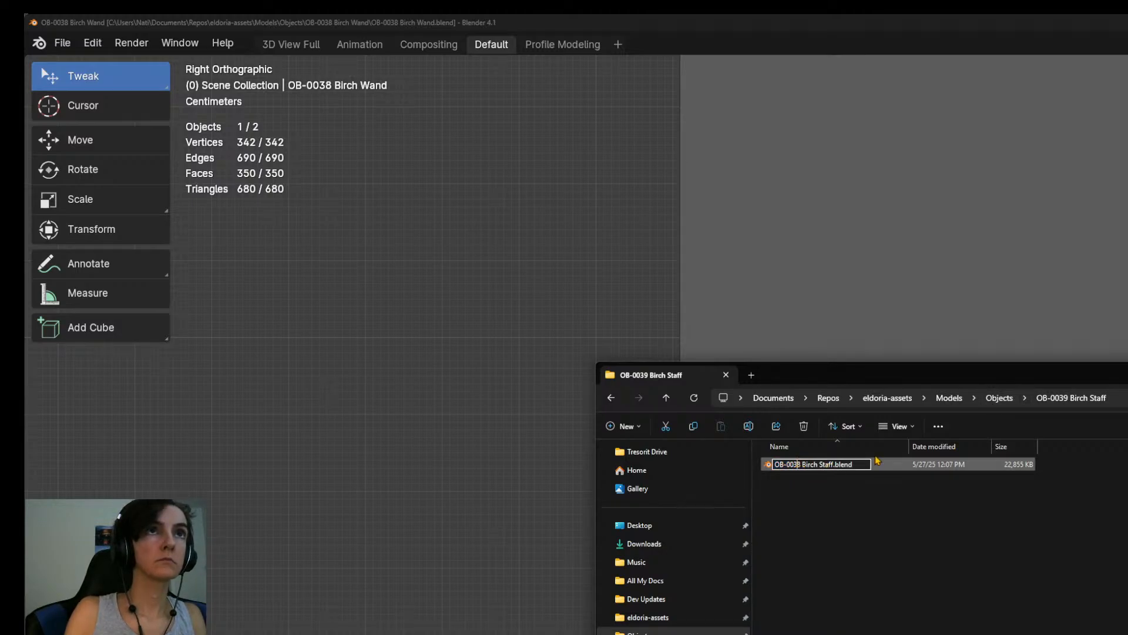
text(9)
key(Return)
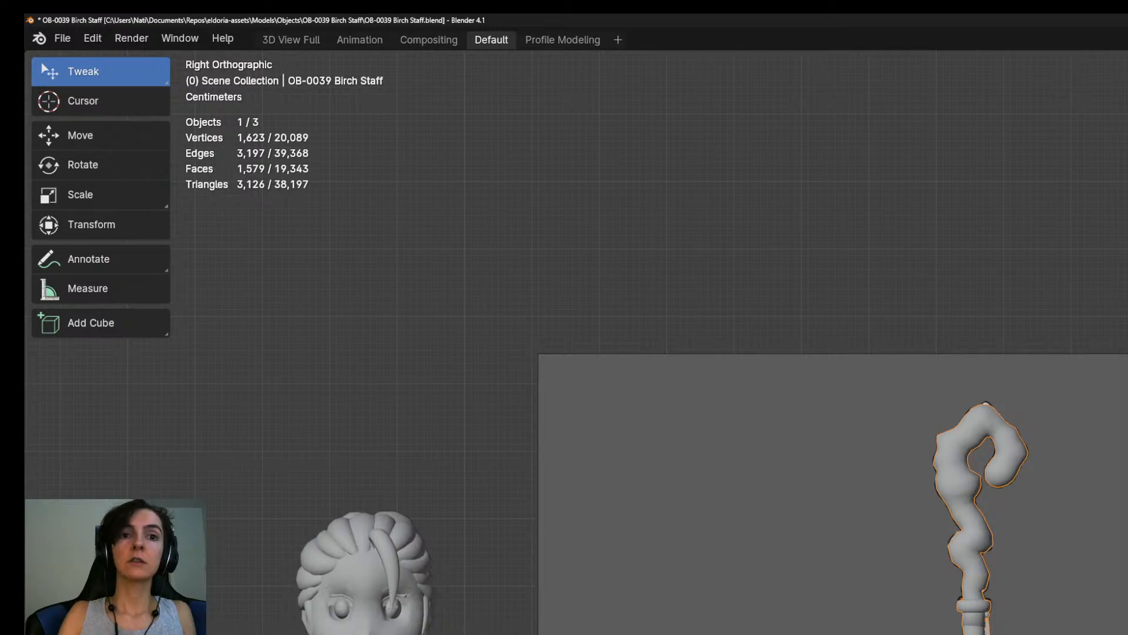
key(ctrl+s)
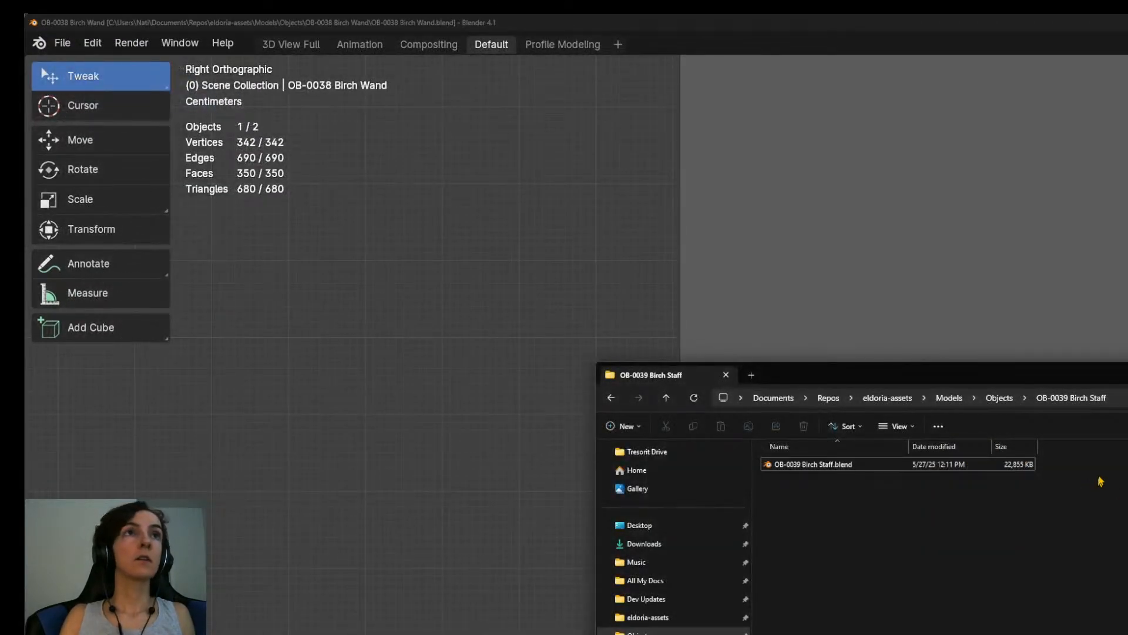
Look into the OB-0038 Birch Wand folder in File Explorer and return to the Birch Wand Blender window.
click(999, 398)
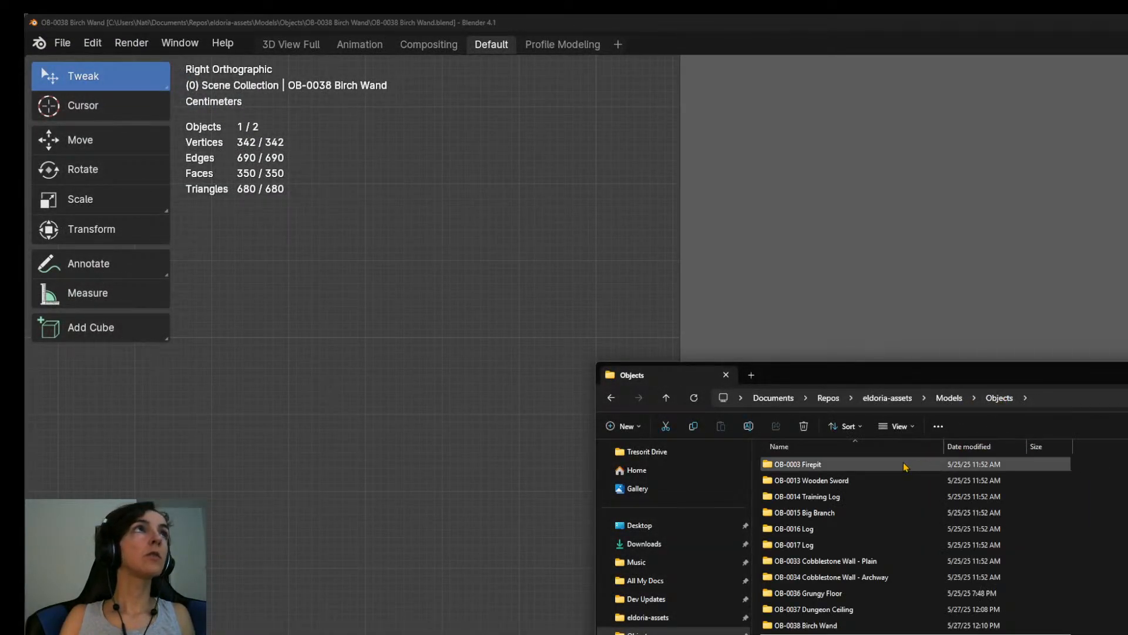
double_click(824, 625)
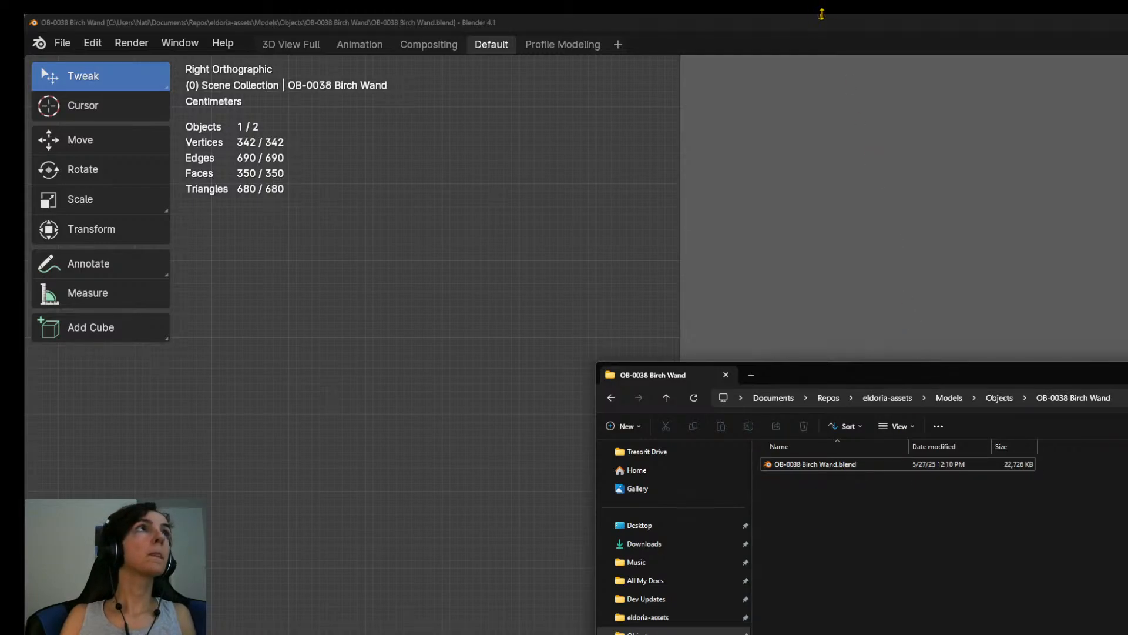
click(818, 16)
Export the Birch Wand model into its own folder within the second bookmarked Objects folder and save the Blender file.
key(ctrl+shift+s)
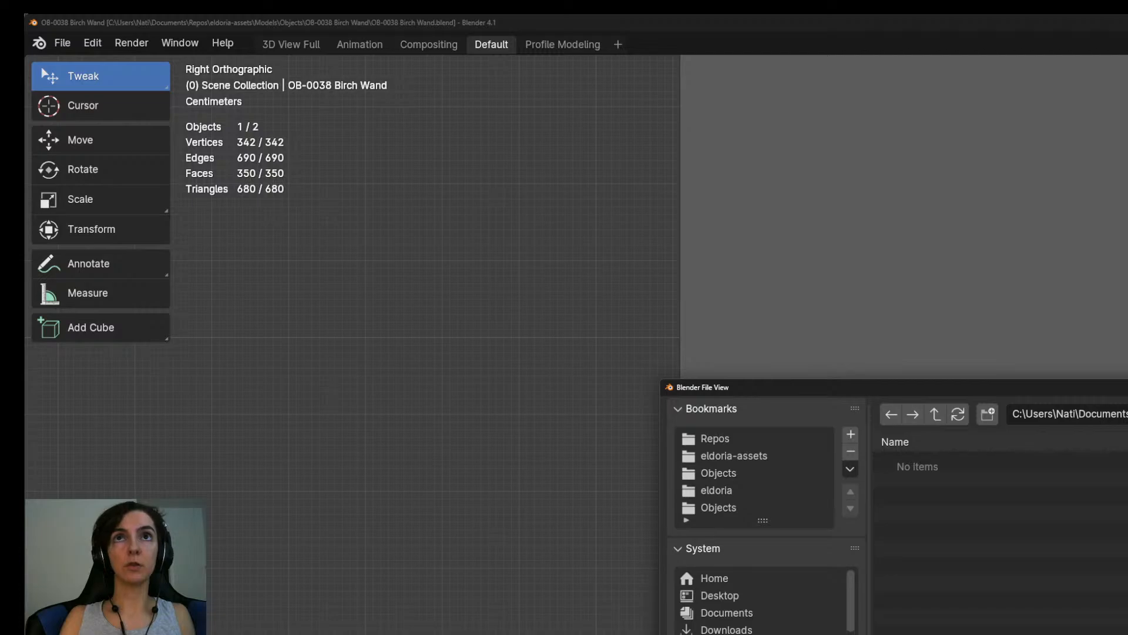
click(743, 509)
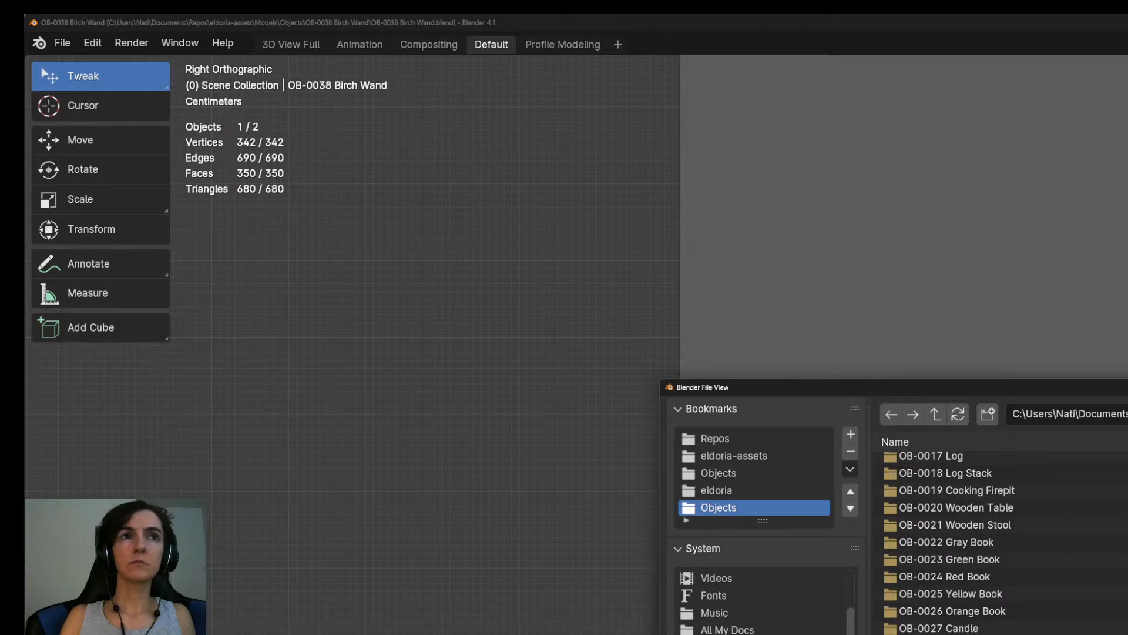
right_click(935, 599)
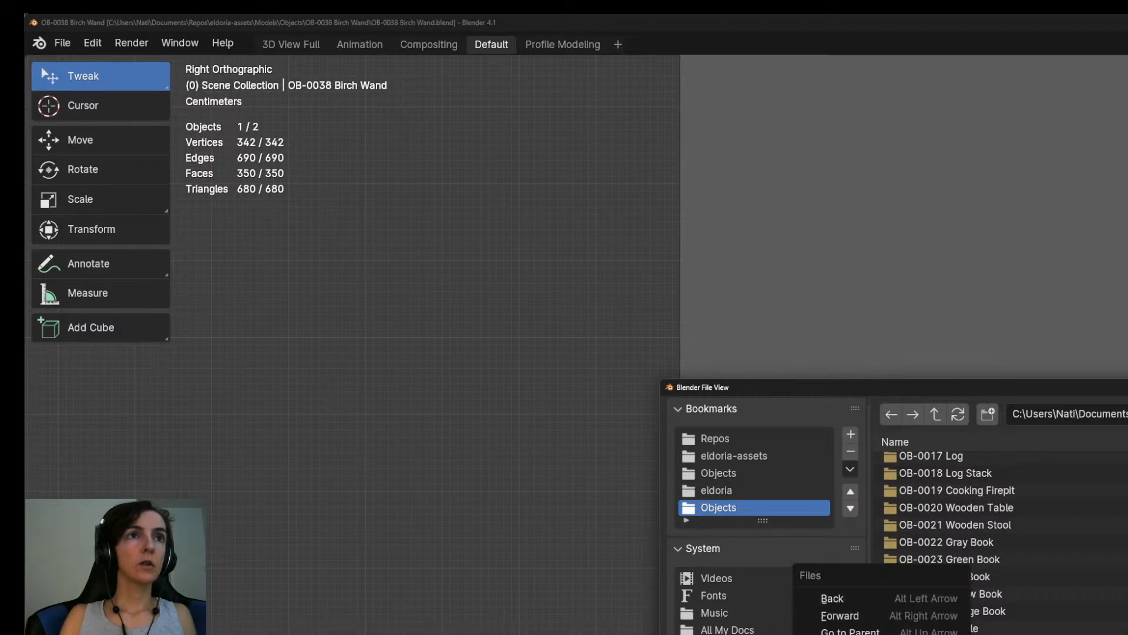
key(Escape)
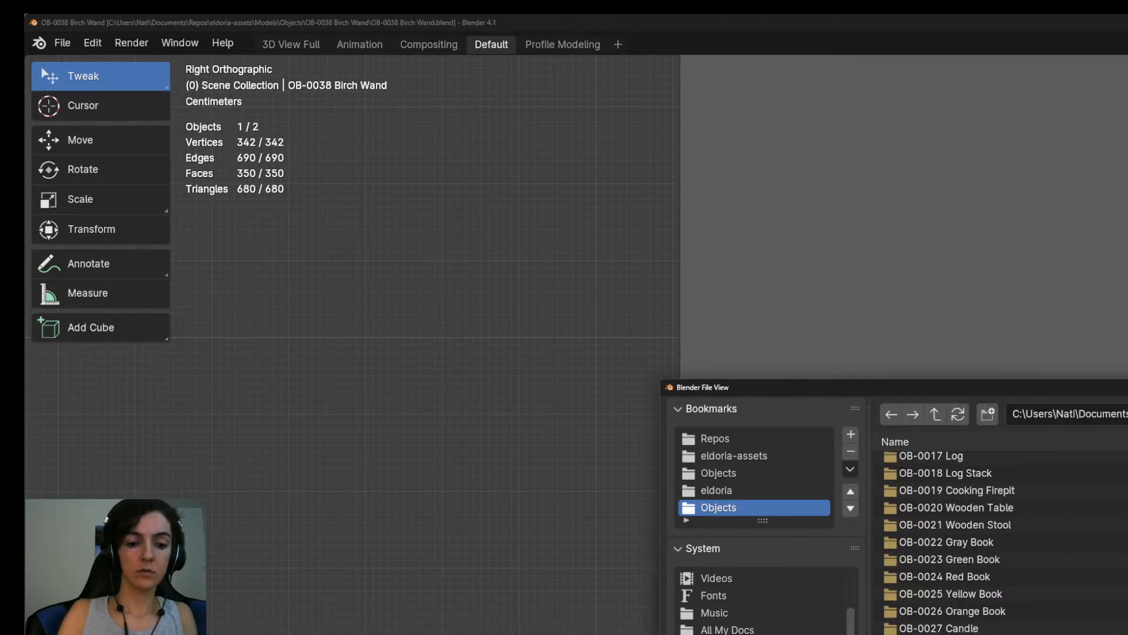
key(Return)
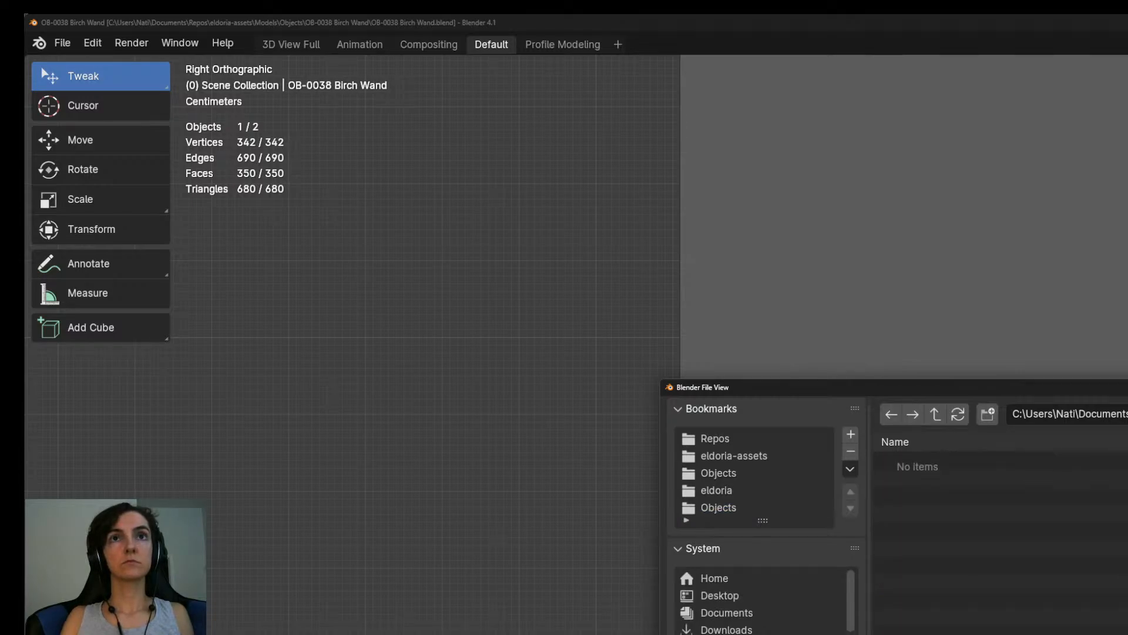
key(Return)
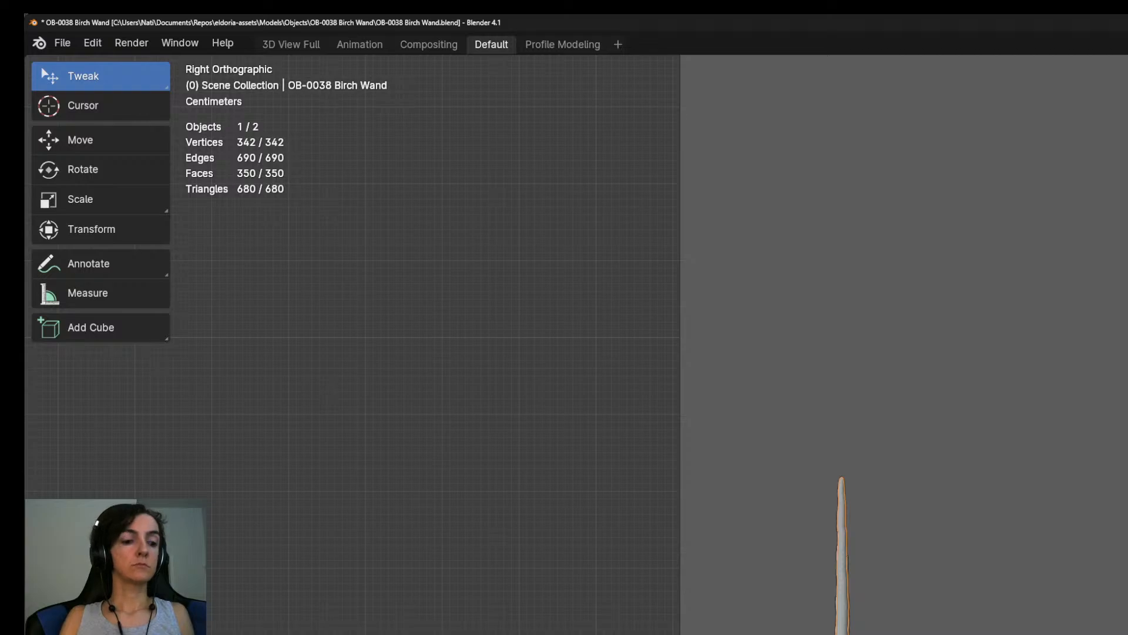
key(ctrl+s)
Open OB-0039 Birch Staff.blend from the OB-0039 Birch Staff folder in the eldoria-assets Objects directory.
key(ctrl+o)
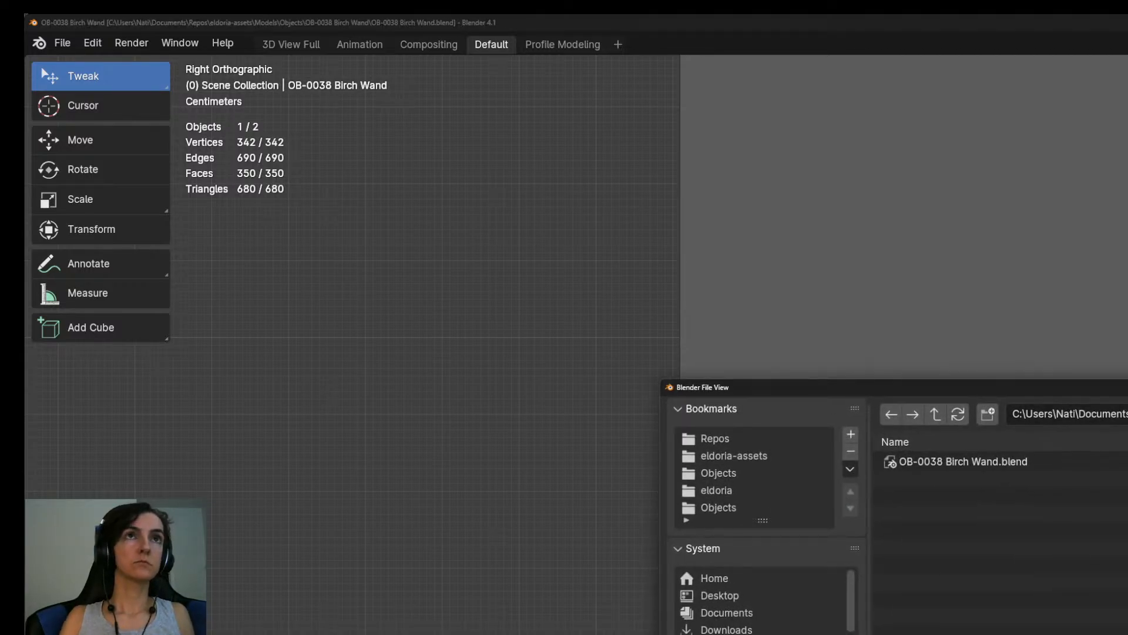
click(936, 415)
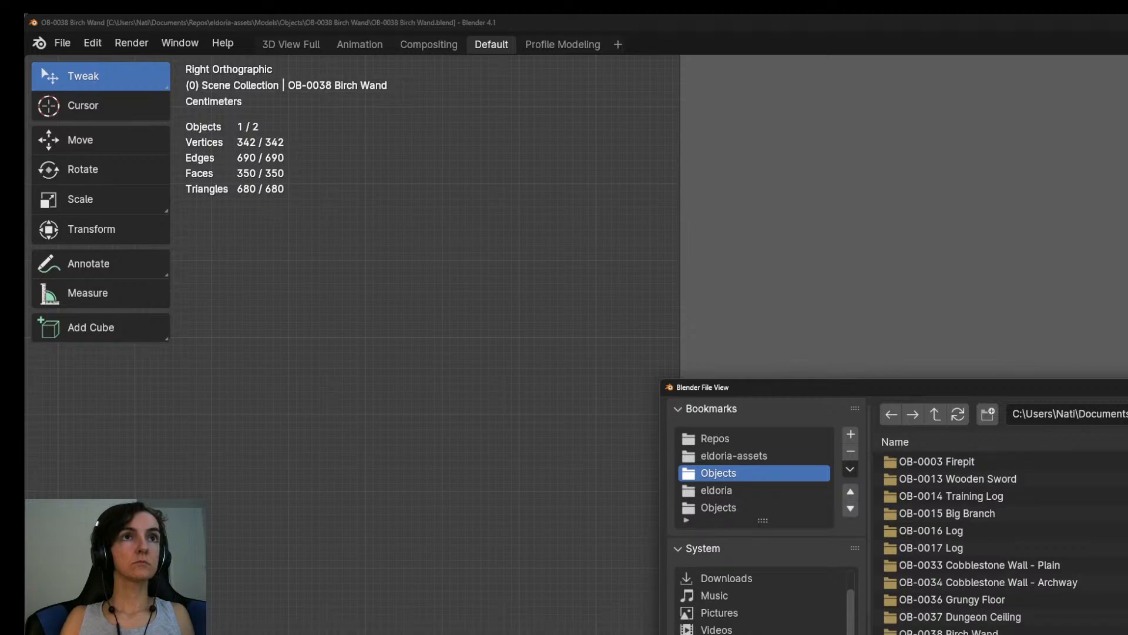
double_click(959, 634)
double_click(959, 463)
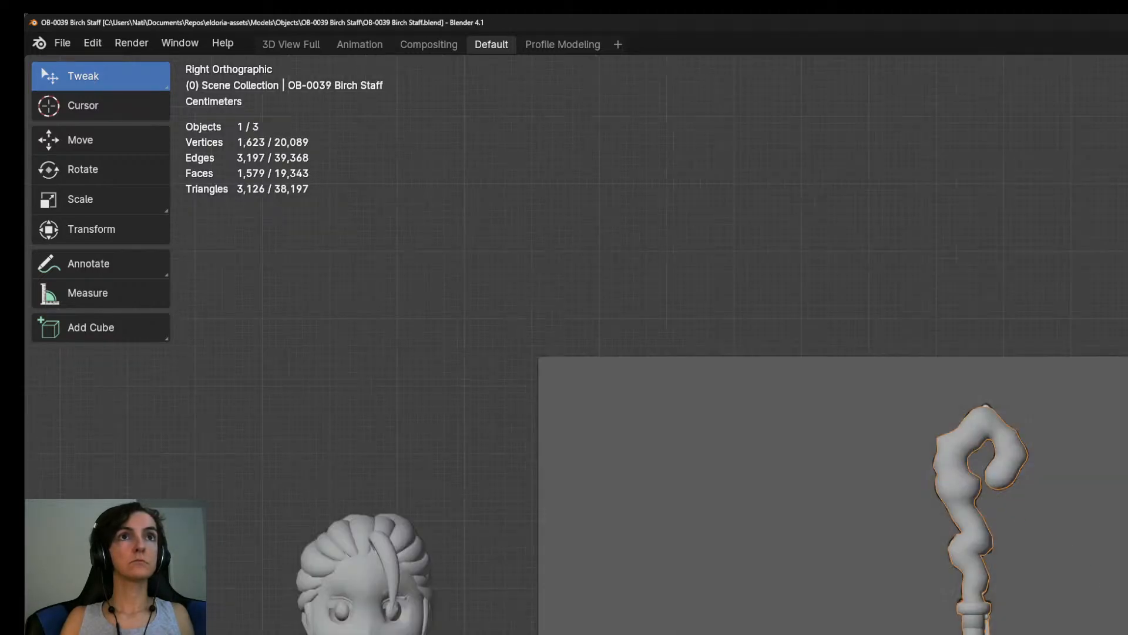
Create a folder named OB-0039 Birch Staff in the second bookmarked Objects folder and enter it.
key(ctrl+o)
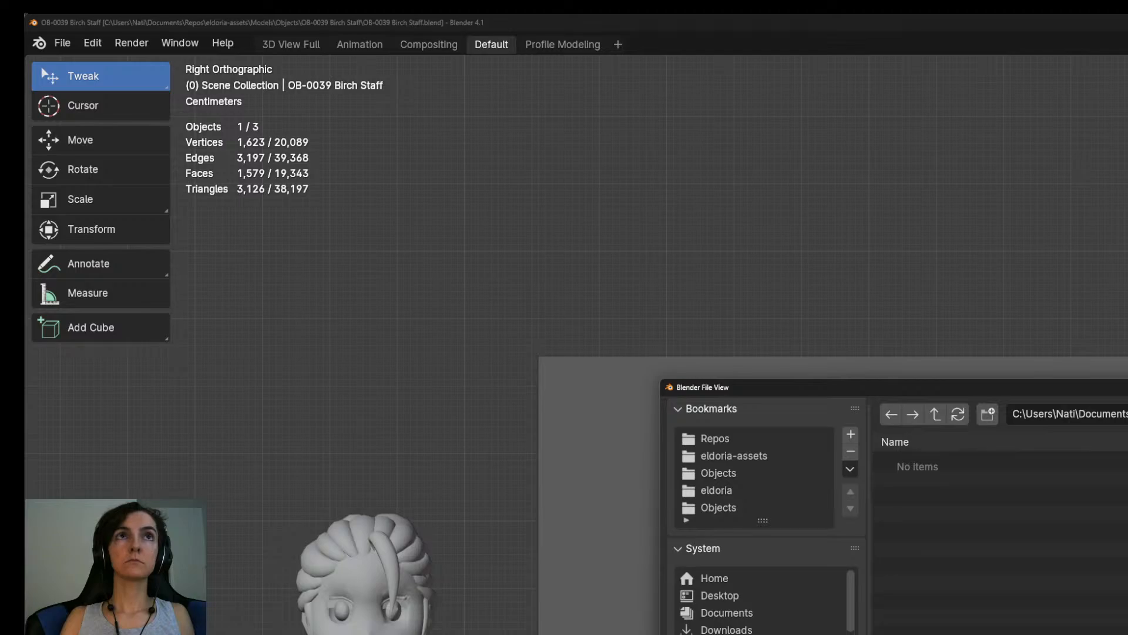
click(729, 507)
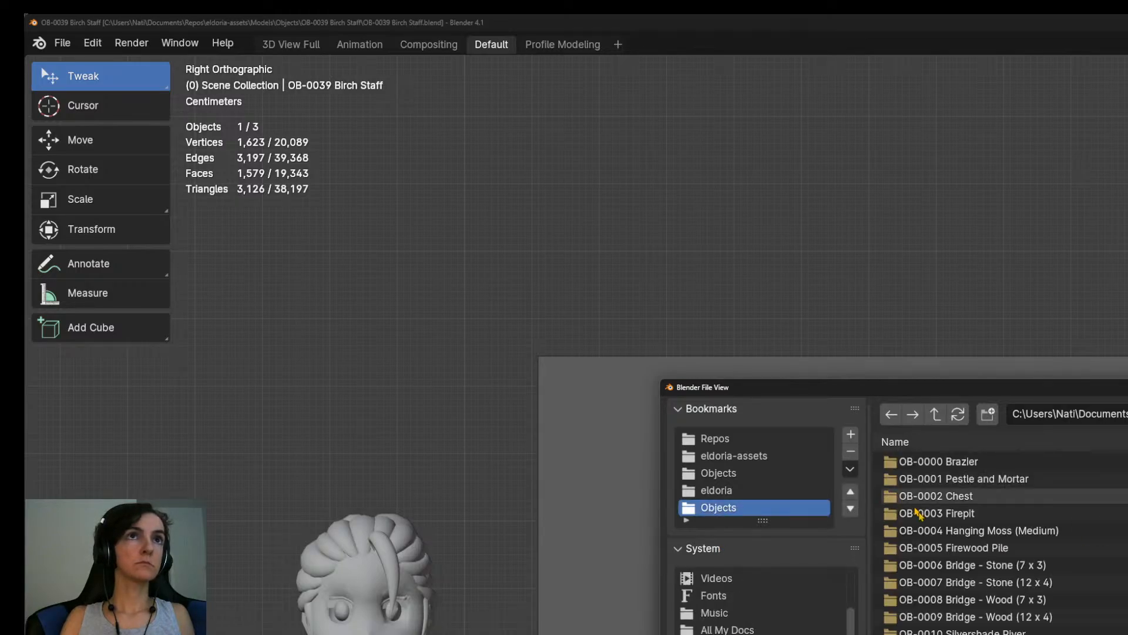
click(987, 414)
text(OB)
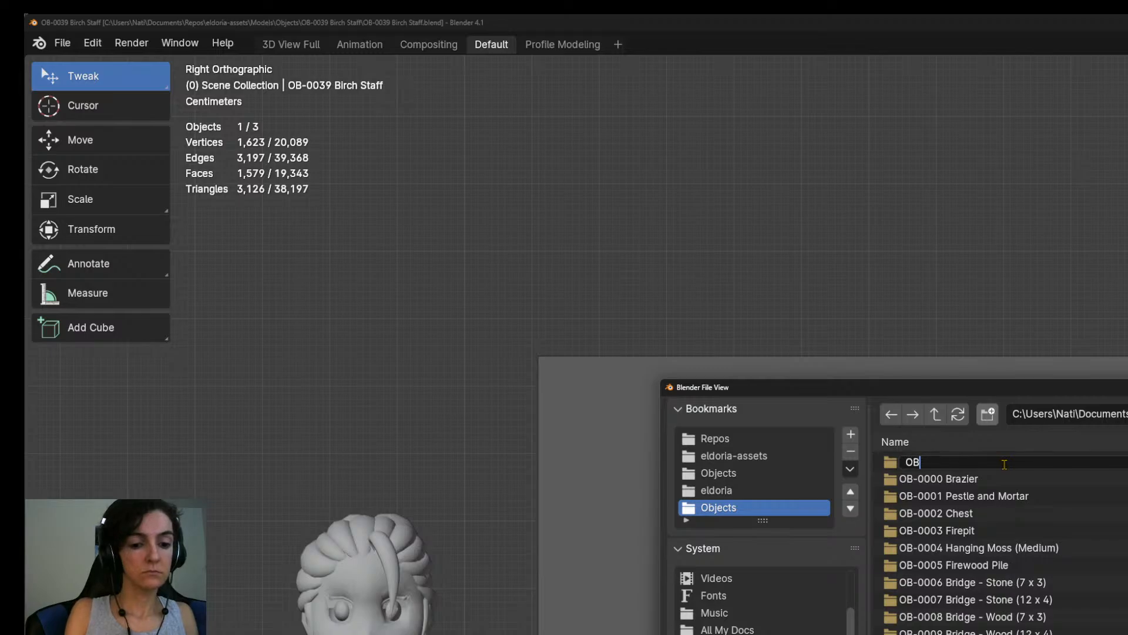
text(-0039 Birch Staff)
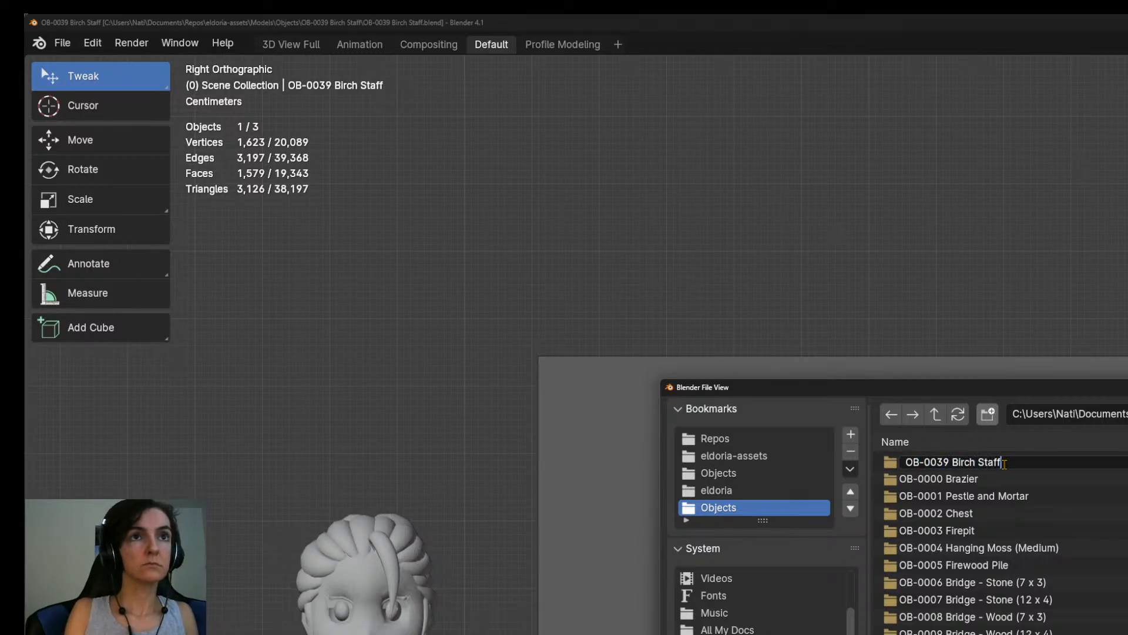
key(Return)
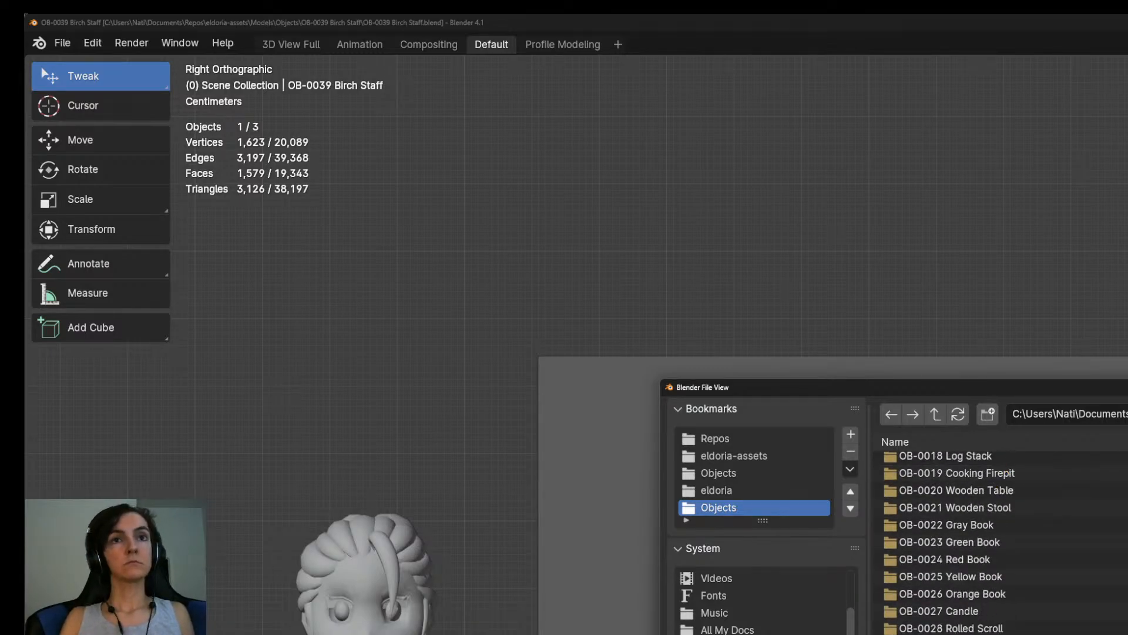
key(Return)
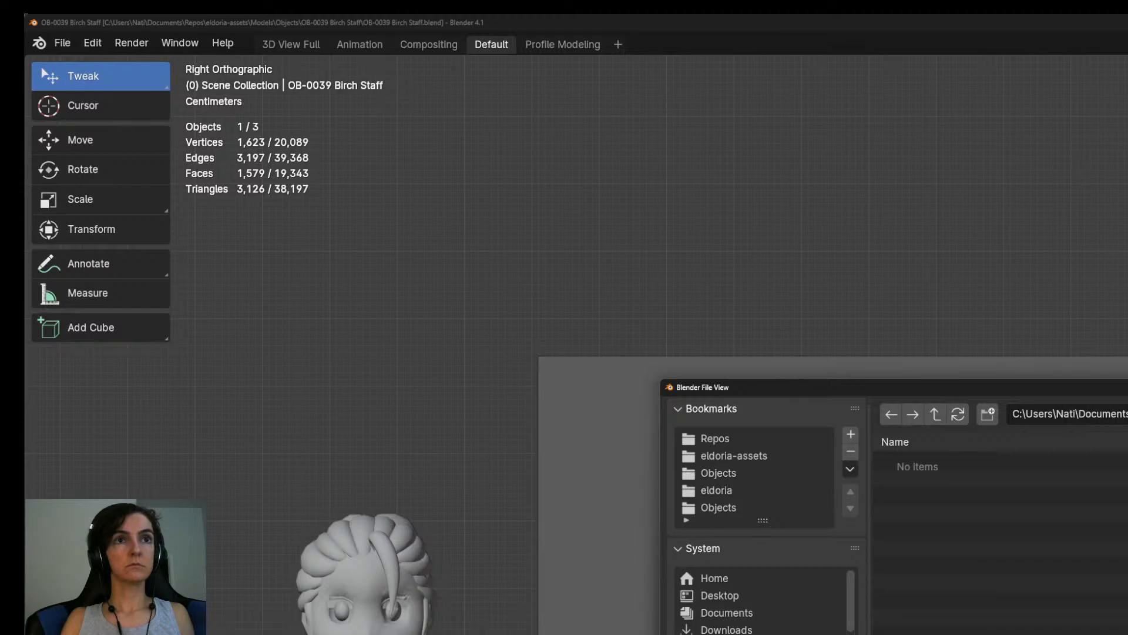
Export the Birch Staff model into the new OB-0039 Birch Staff folder and quit Blender.
key(Return)
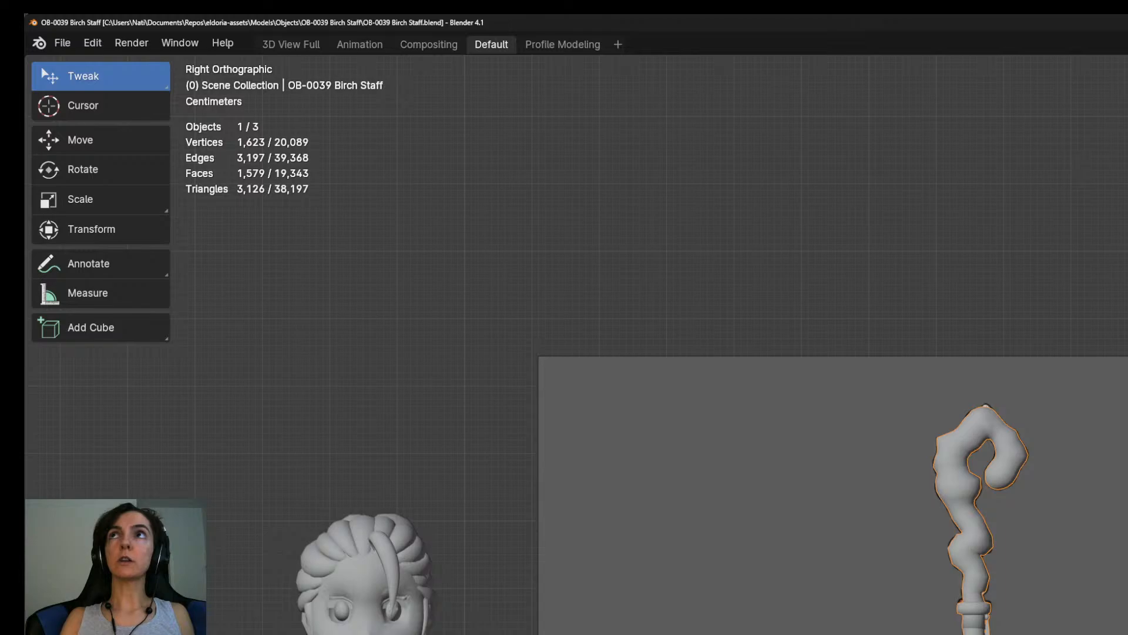
key(ctrl+q)
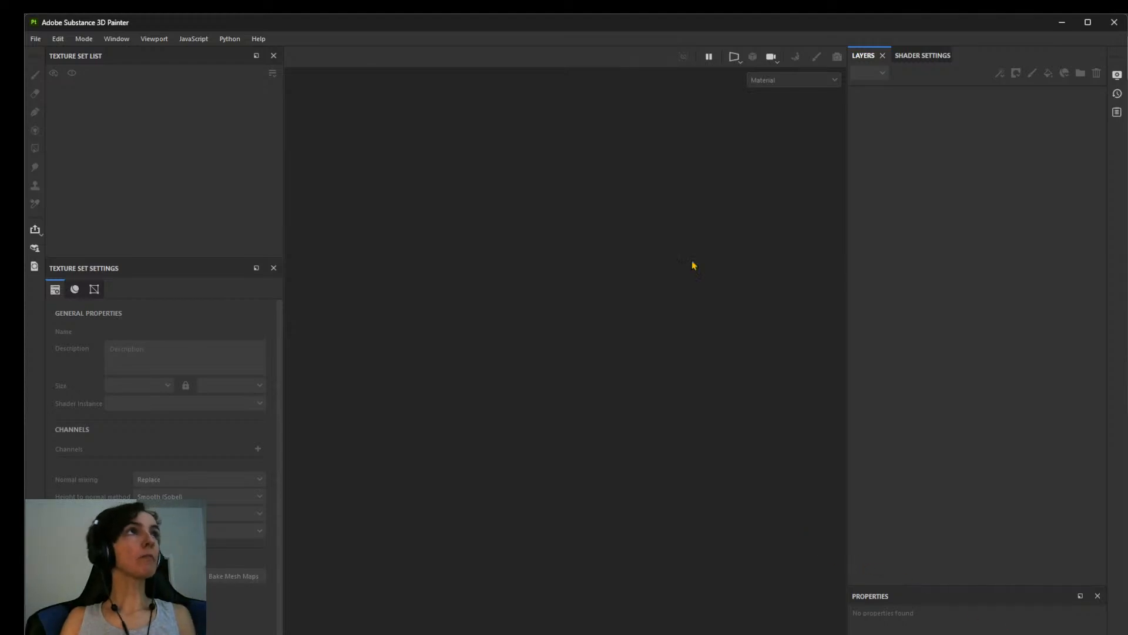
key(ctrl+o)
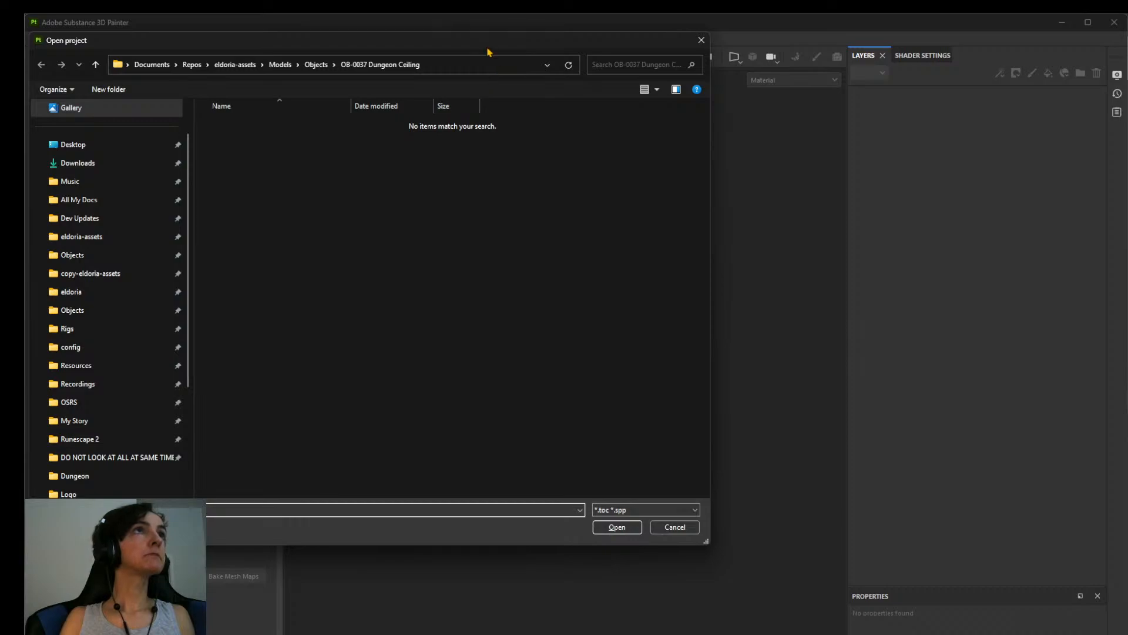
drag(487, 51, 1127, 378)
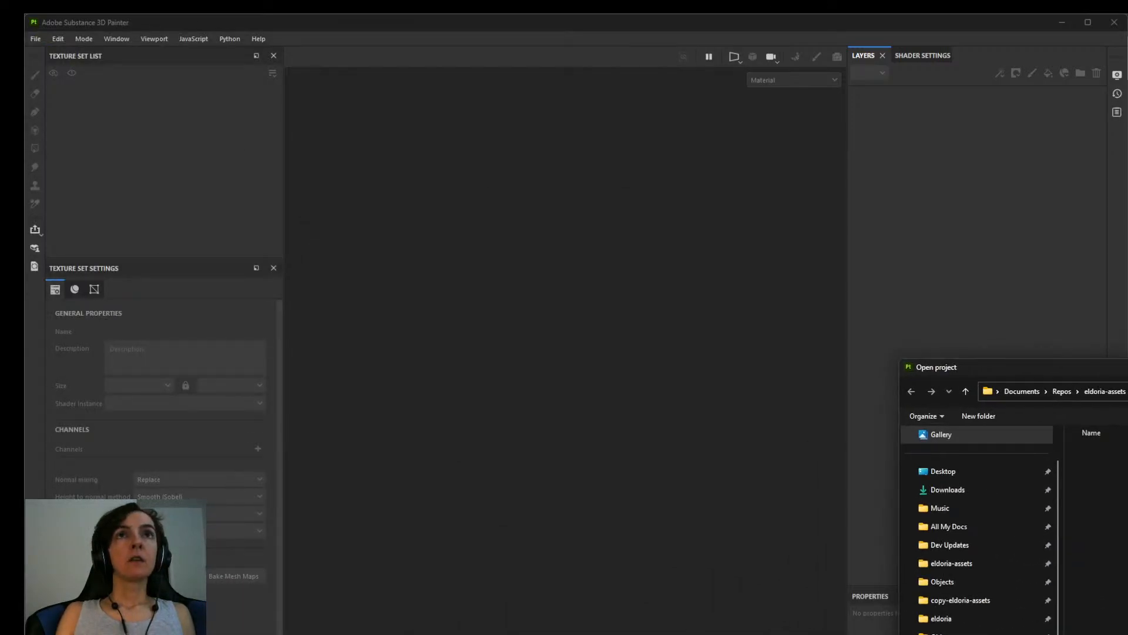
double_click(1116, 612)
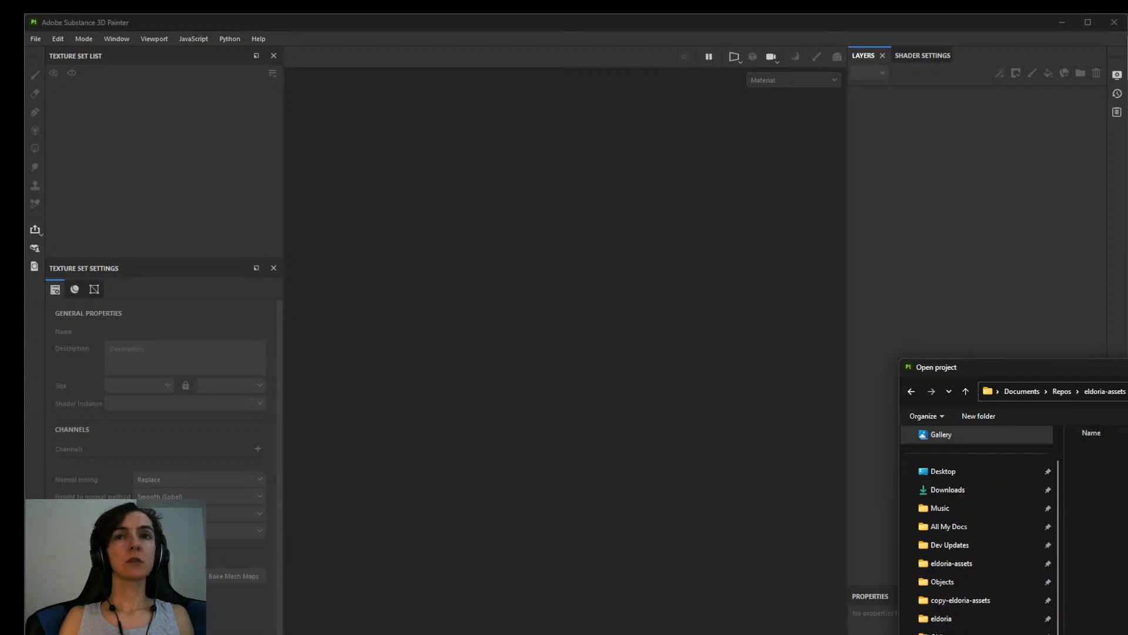
key(Escape)
Create a Substance 3D Painter project from OB-0038 Birch Wand.fbx with a document resolution of 1024.
key(ctrl+n)
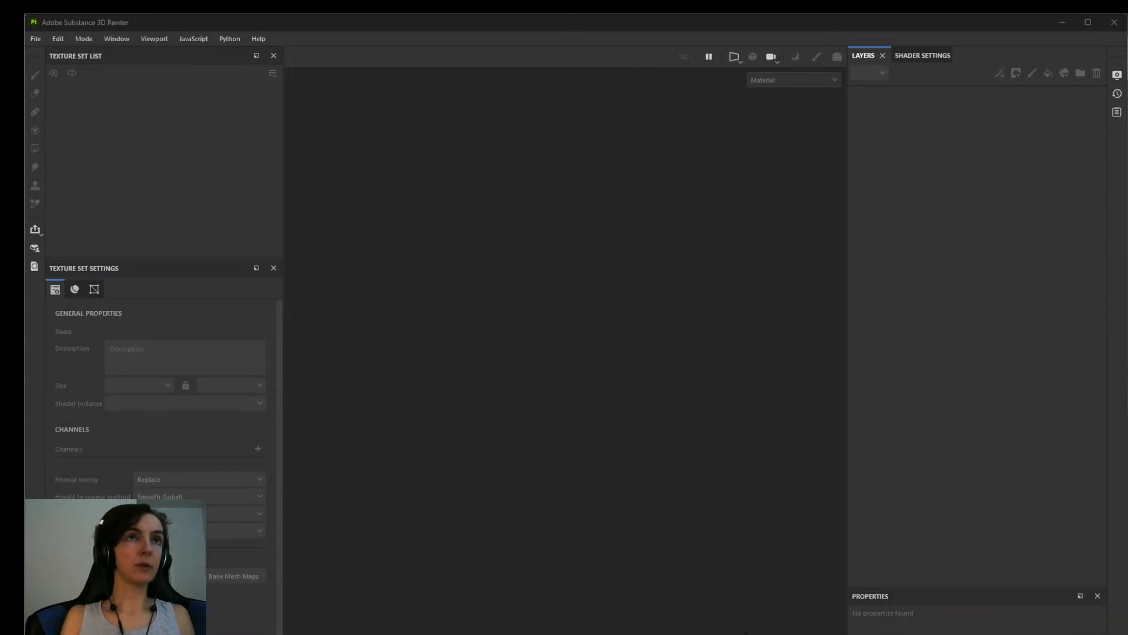
click(704, 495)
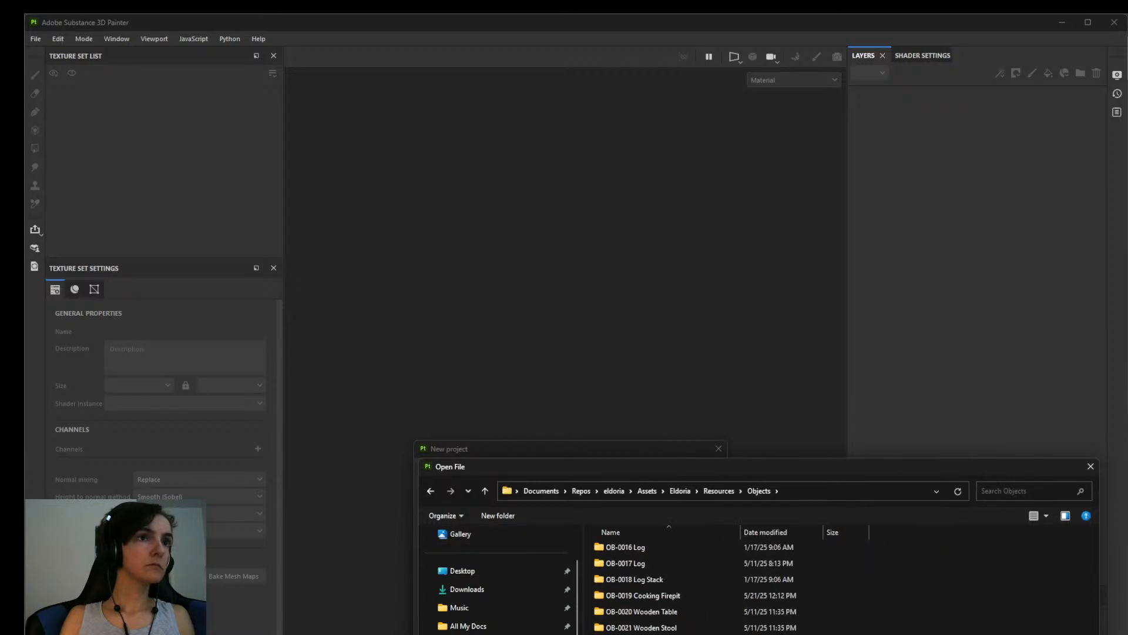
double_click(673, 548)
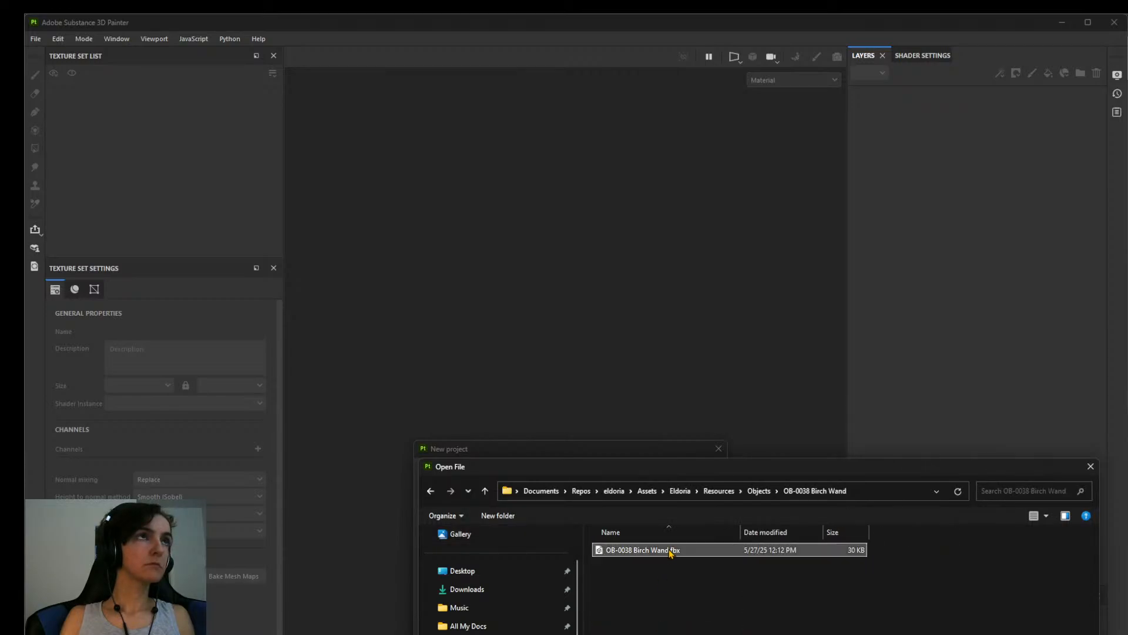
click(529, 531)
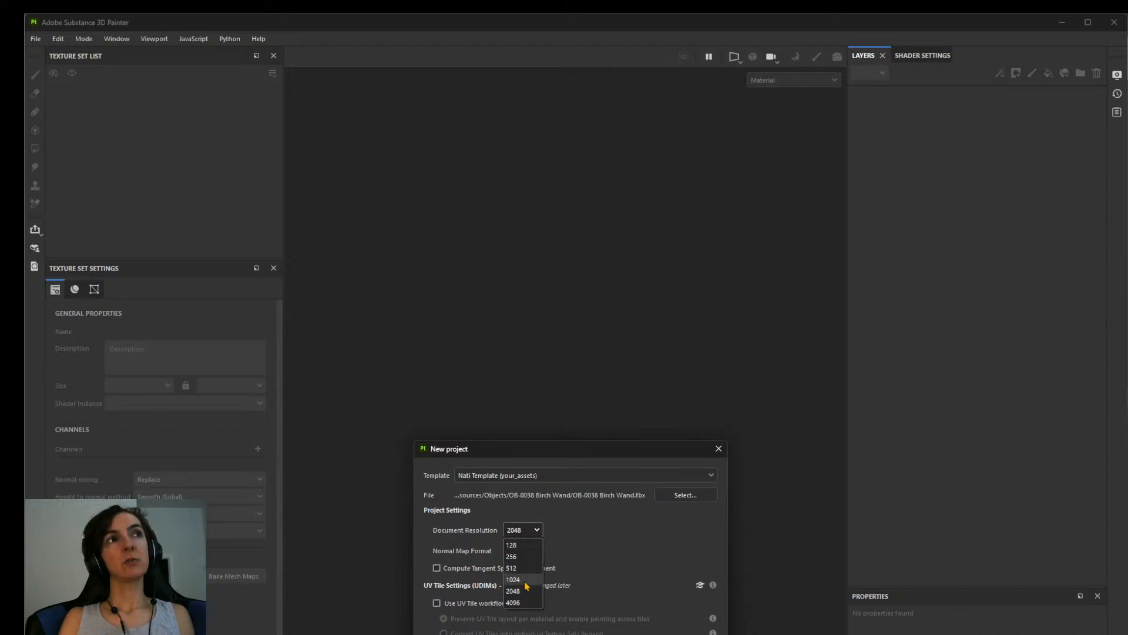
click(513, 580)
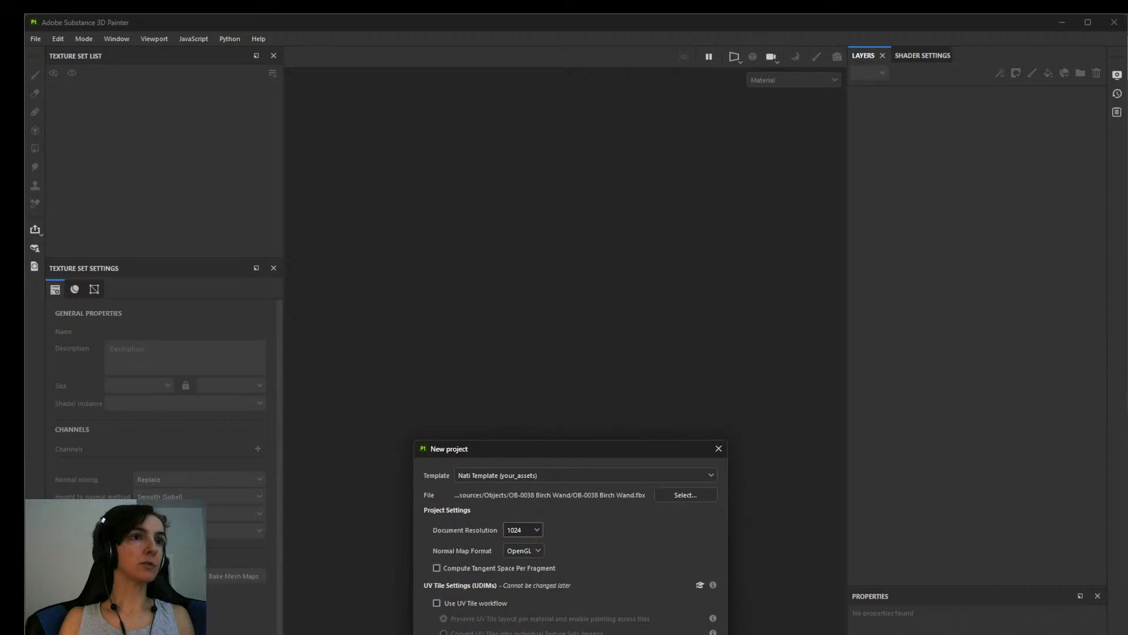
key(Return)
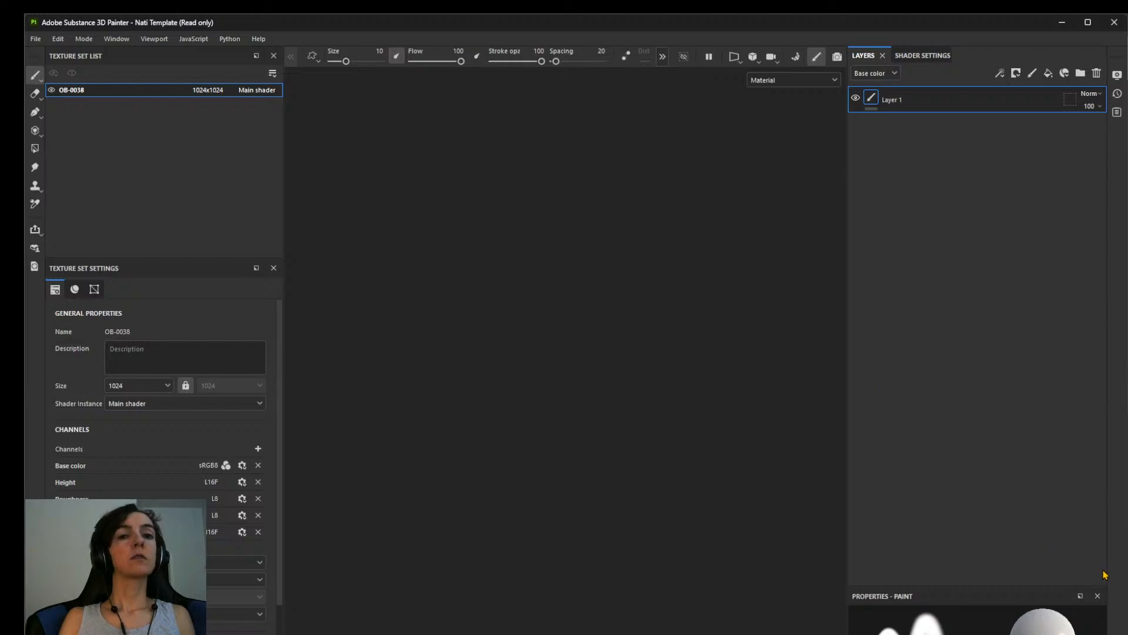
View Magic Weapons.png from the eldoria-assets Concept Art Objects folder in File Explorer and close the image.
key(alt+Tab)
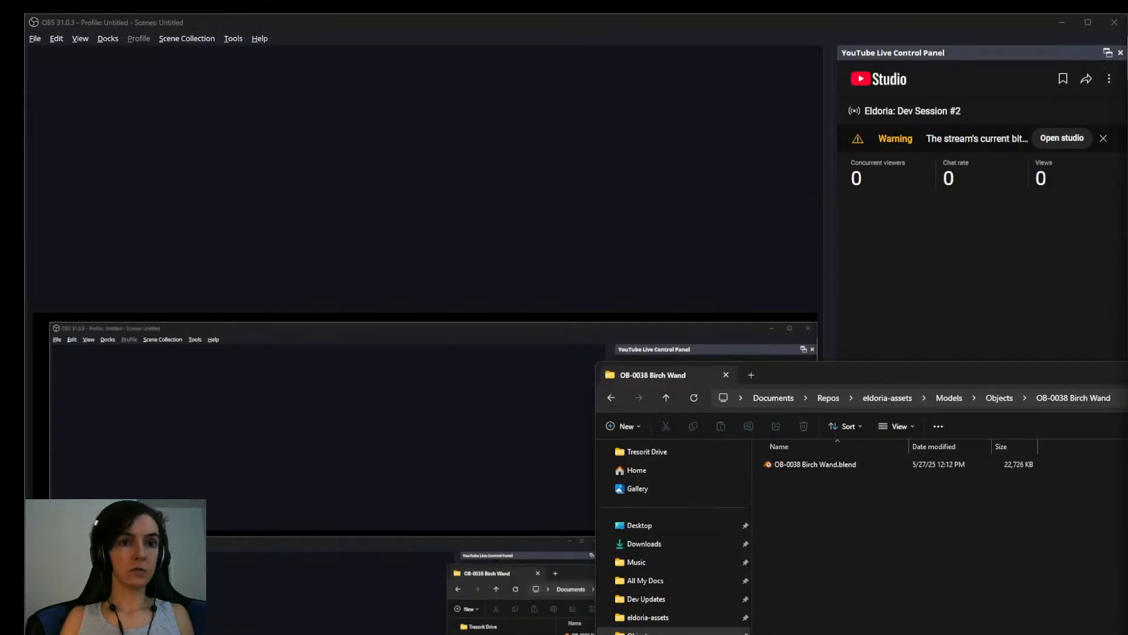
key(alt+Tab)
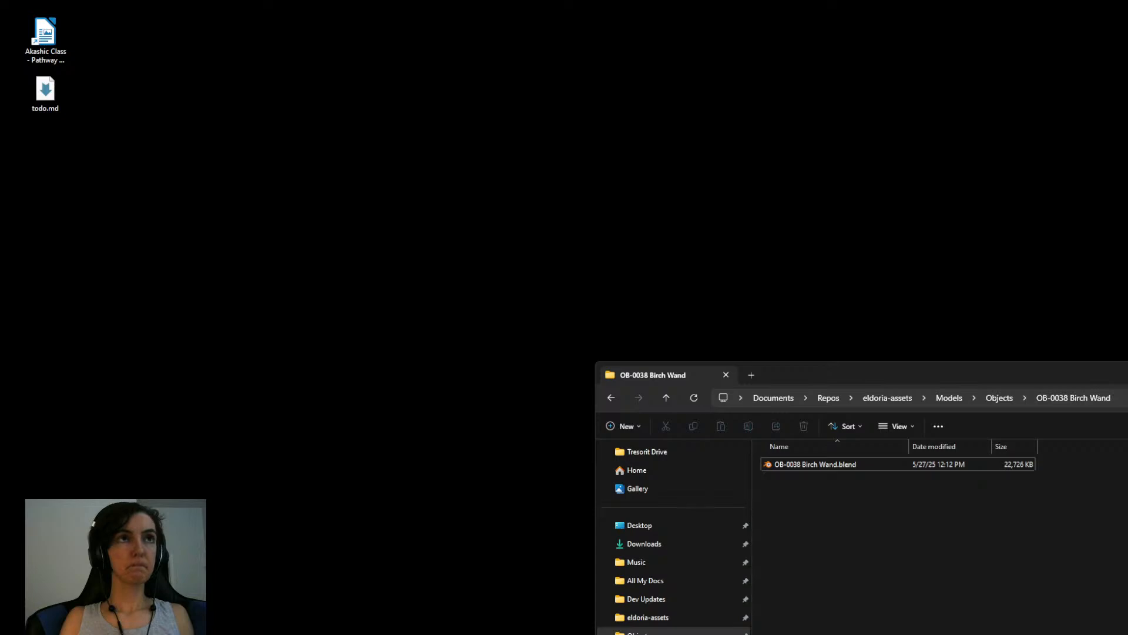
click(657, 618)
click(807, 486)
double_click(807, 486)
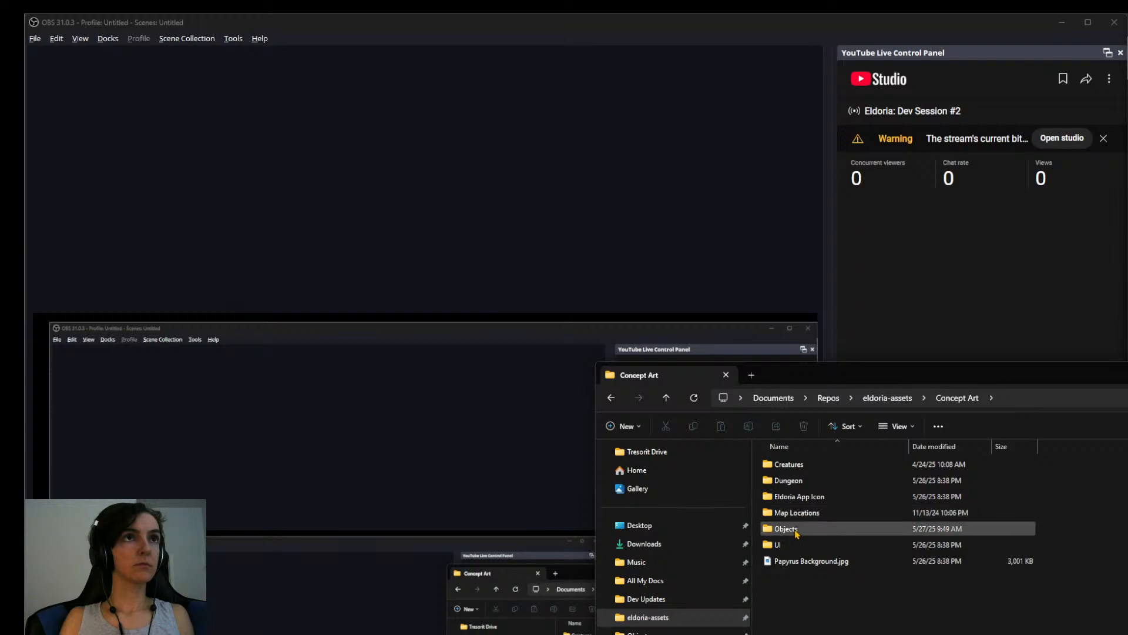
double_click(787, 529)
double_click(845, 475)
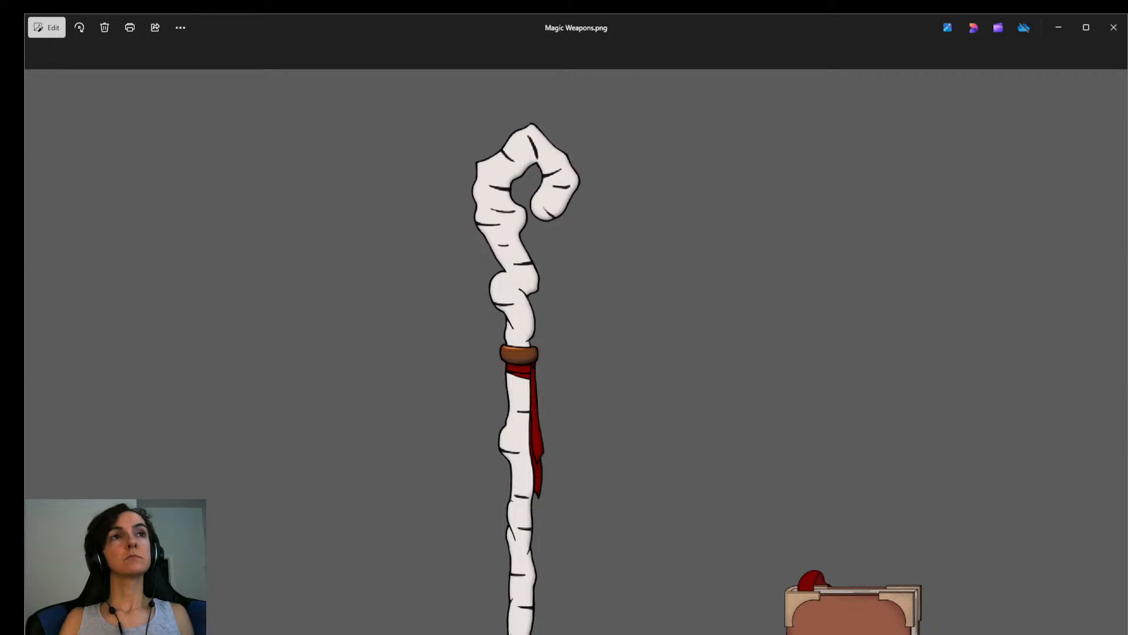
click(1114, 27)
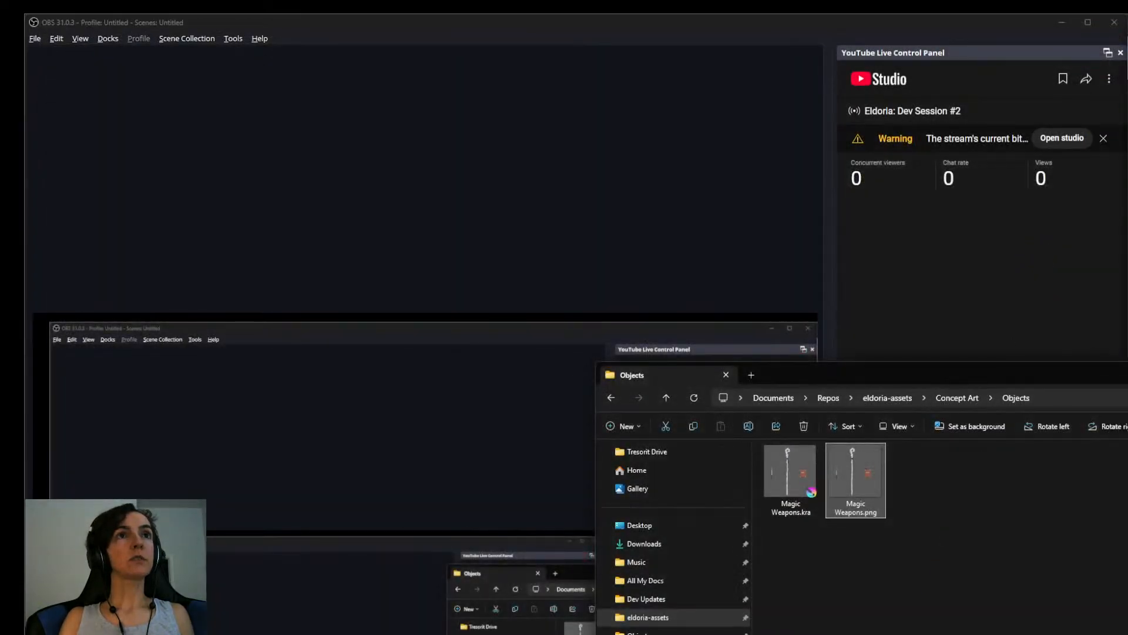
Open Magic Weapons.kra from the Concept Art Objects folder in Krita.
double_click(790, 485)
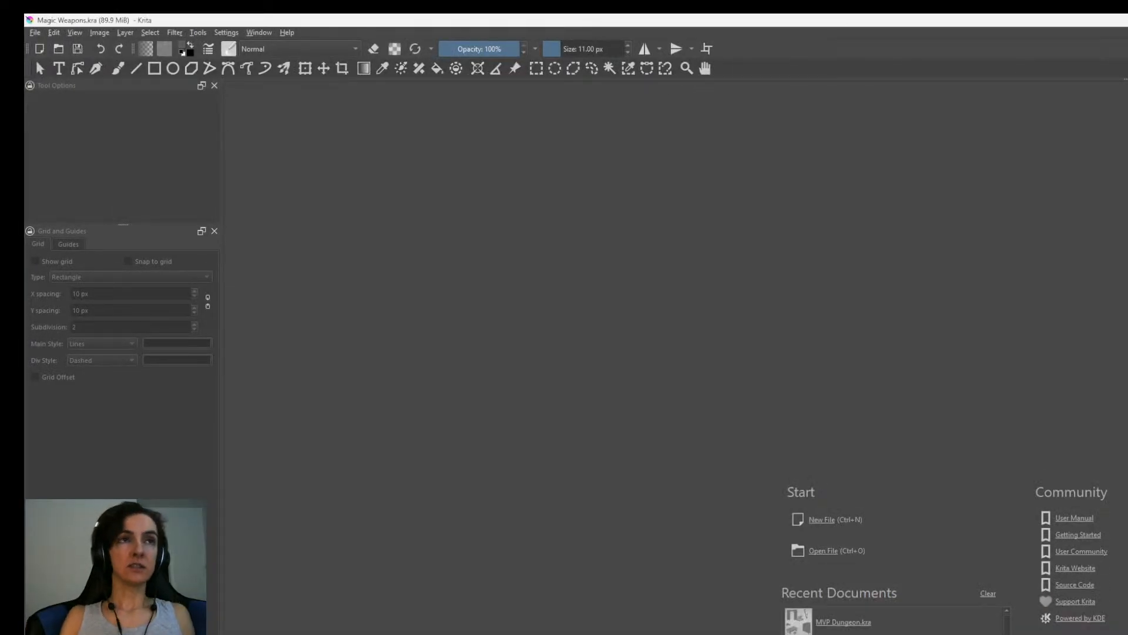
scroll(864, 372, down, 2)
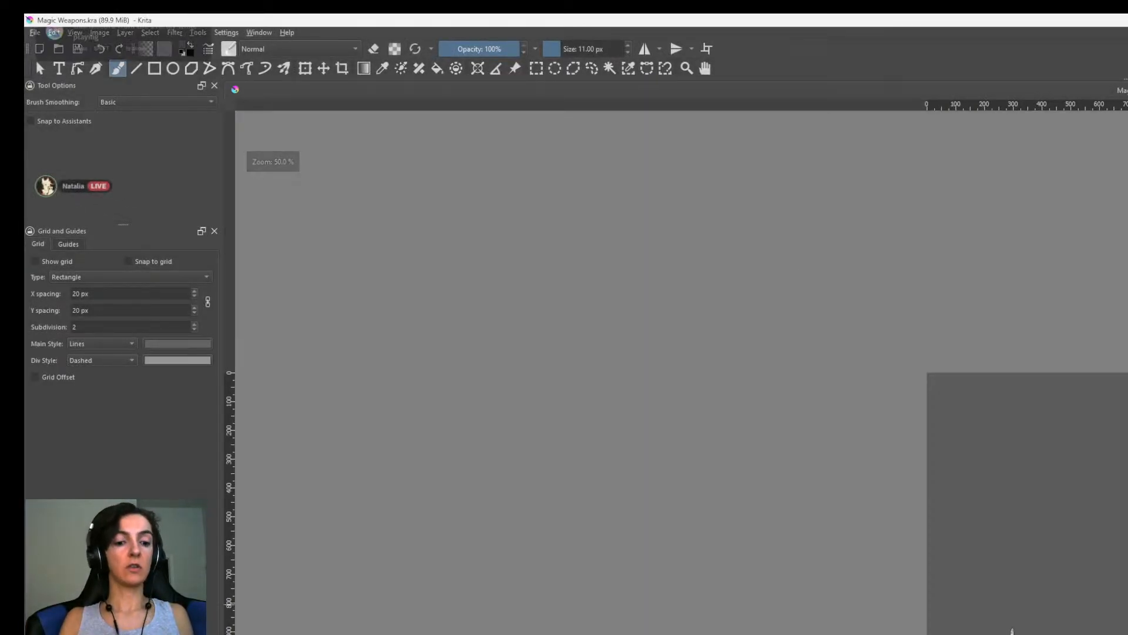
key(ctrl+o)
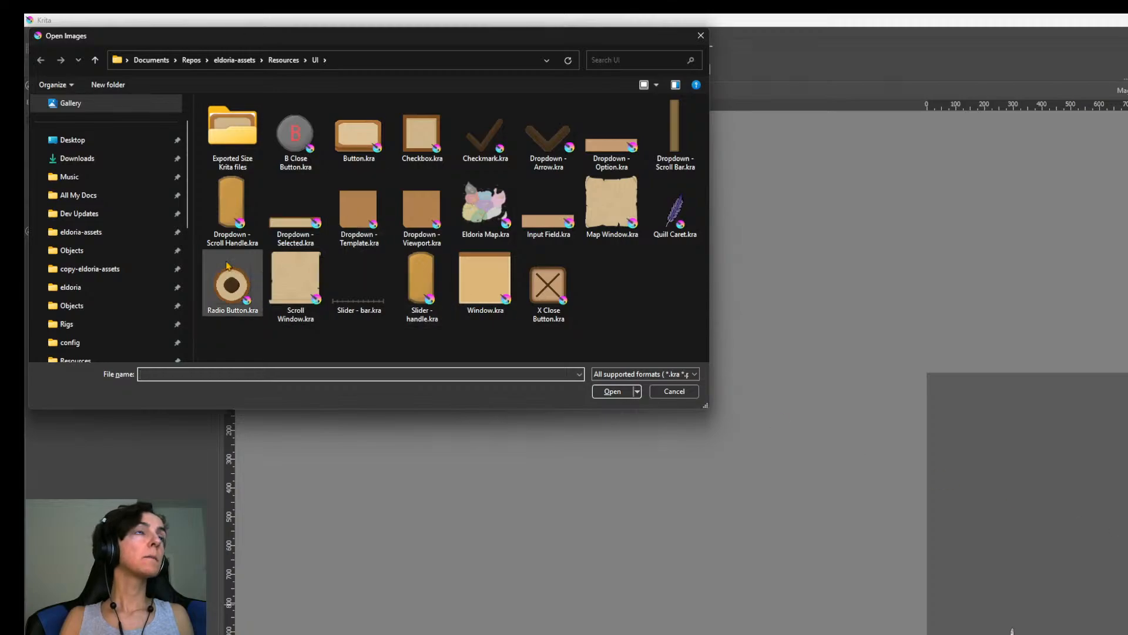
key(Escape)
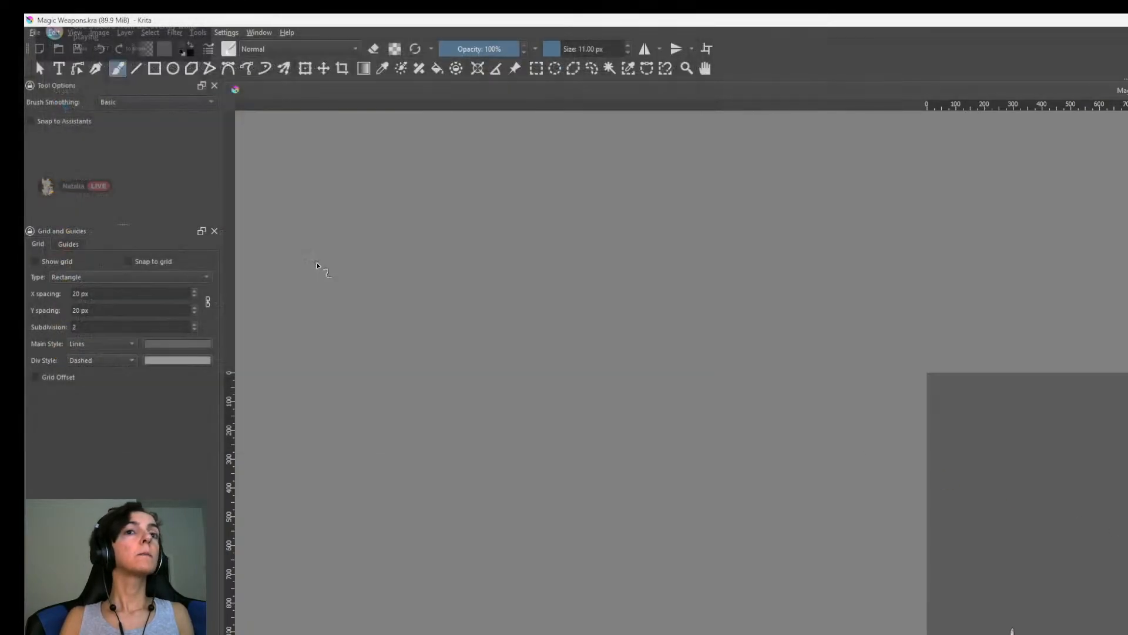
Copy Papyrus Background.jpg from the Concept Art folder and paste it into the Magic Weapons document in Krita.
key(alt+Tab)
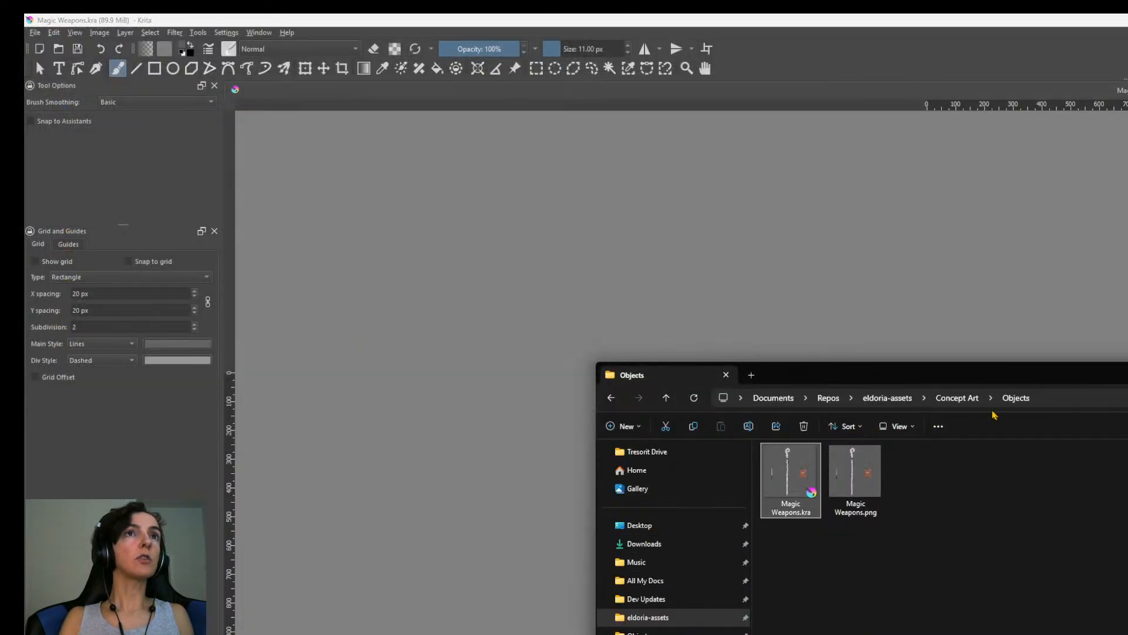
click(958, 398)
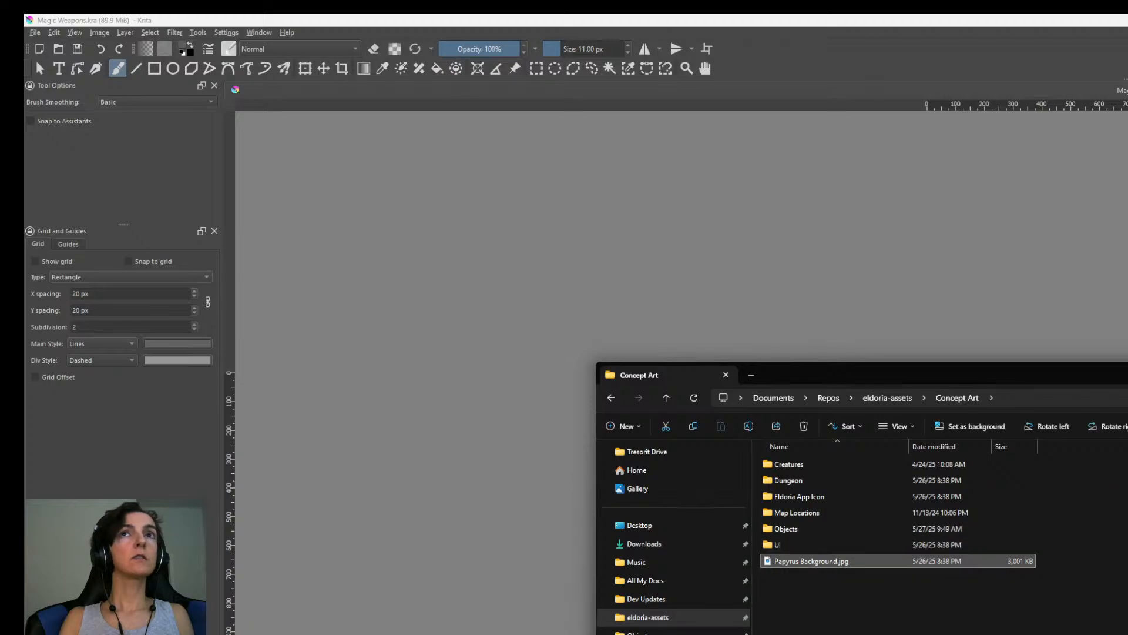
click(817, 561)
key(ctrl+c)
key(alt+Tab)
key(ctrl+v)
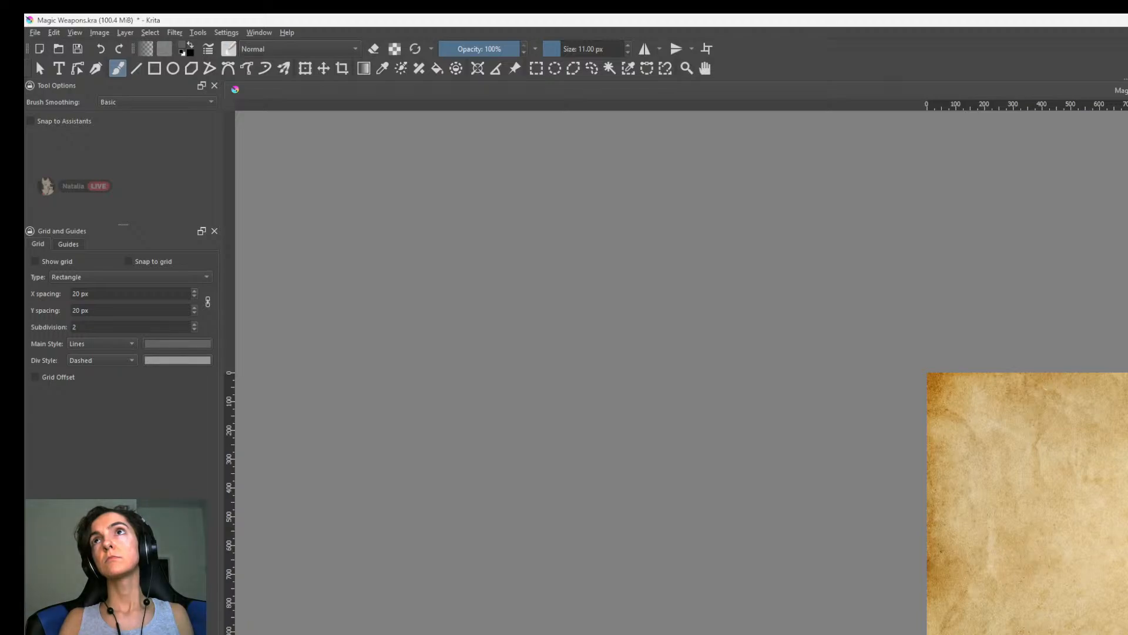
Enlarge the pasted papyrus image beyond the canvas edges with Free Transform and place it behind the weapon drawings.
key(ctrl+t)
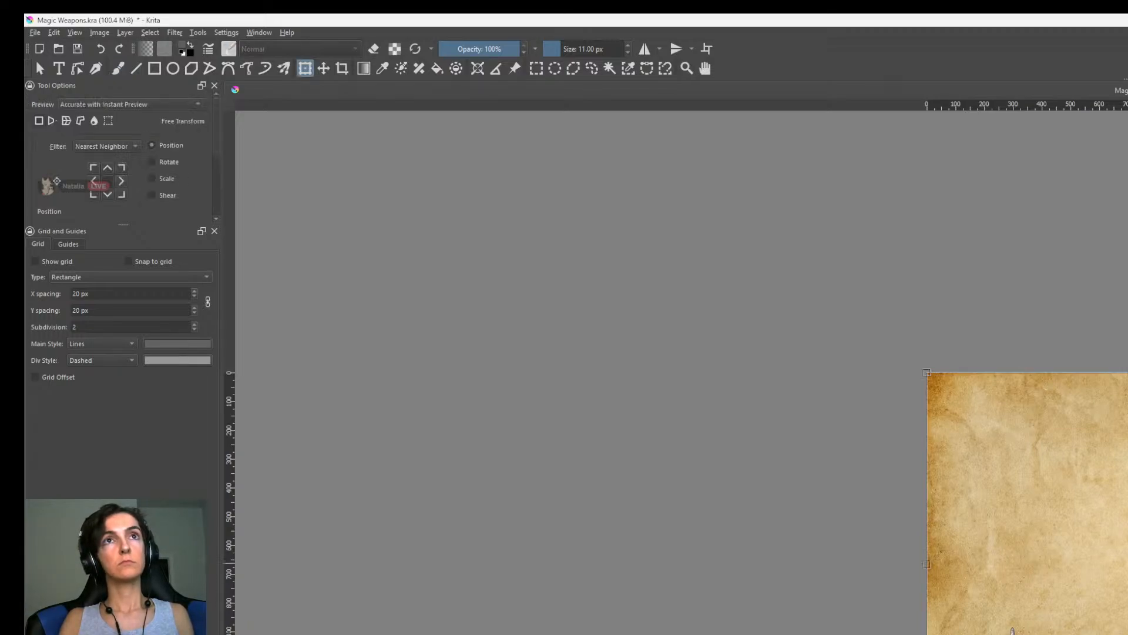
key(Return)
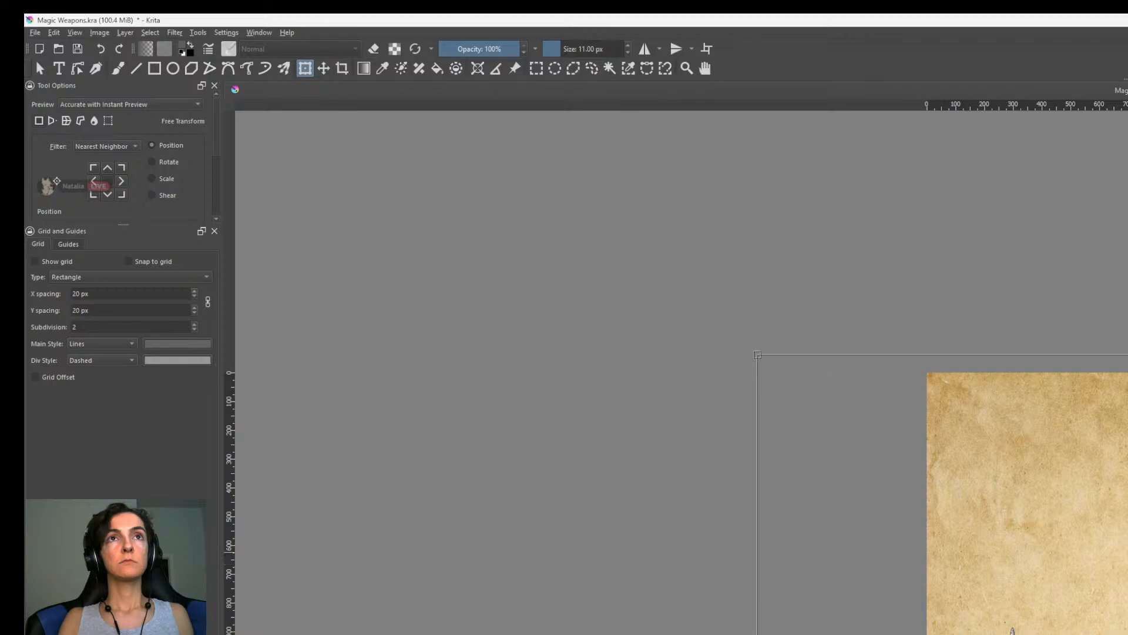
scroll(1117, 556, down, 2)
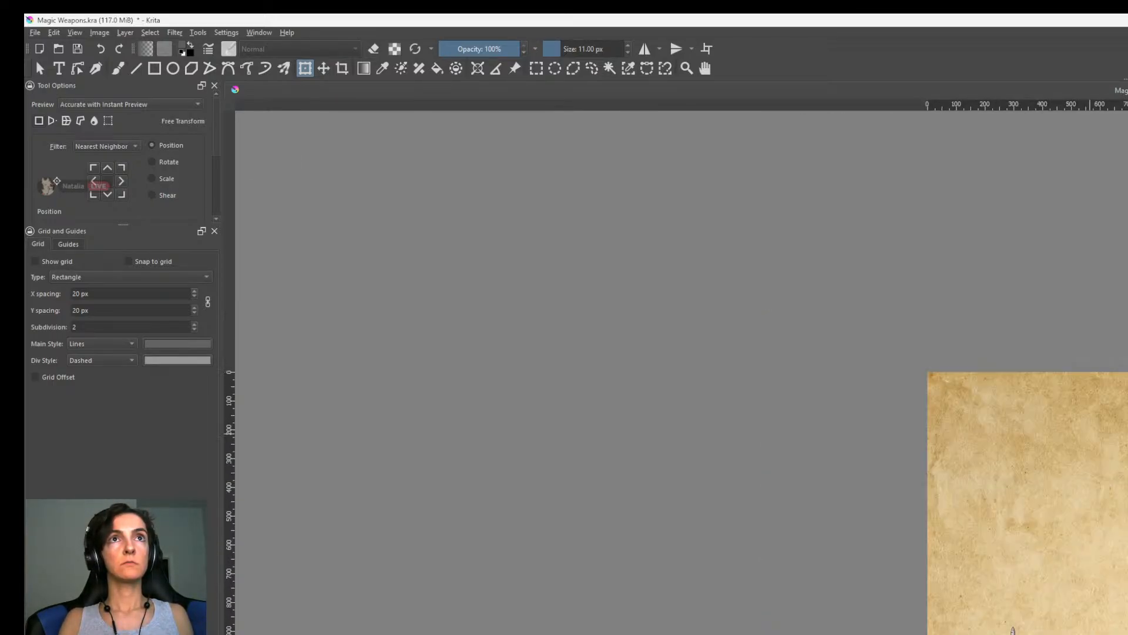
middle_drag(1116, 557, 1058, 538)
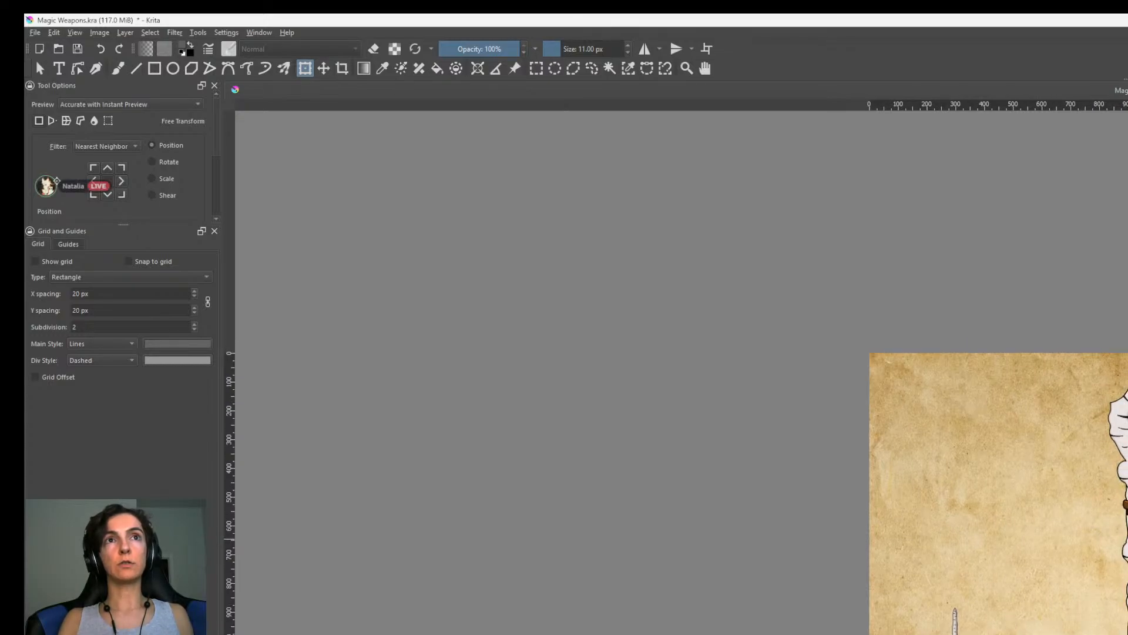
scroll(1116, 356, down, 1)
scroll(1117, 357, up, 1)
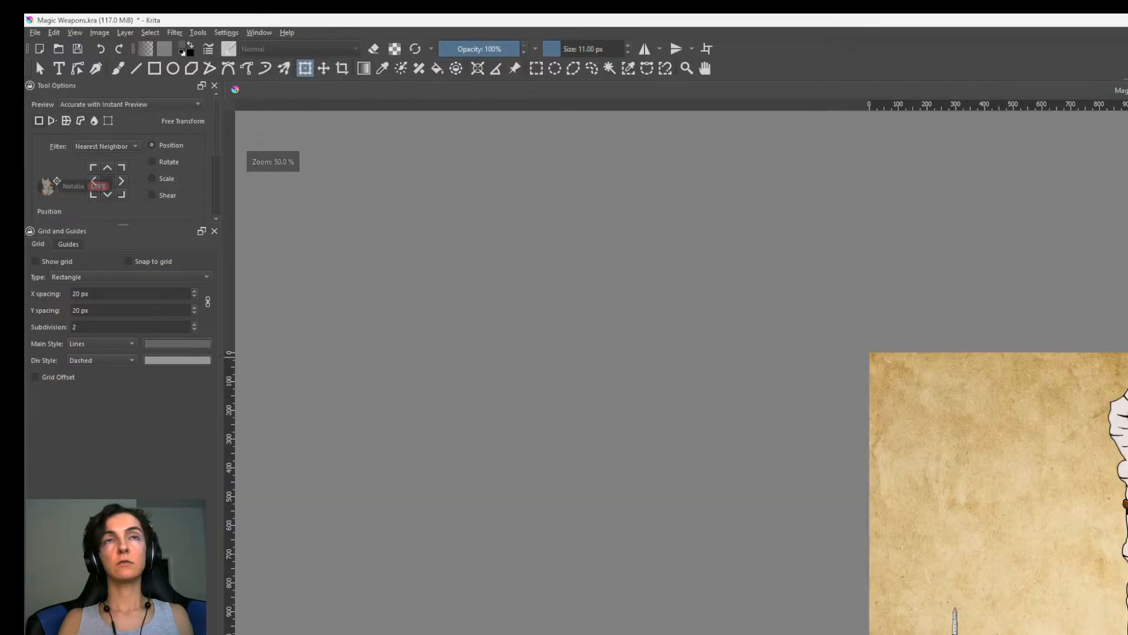
scroll(1117, 629, down, 4)
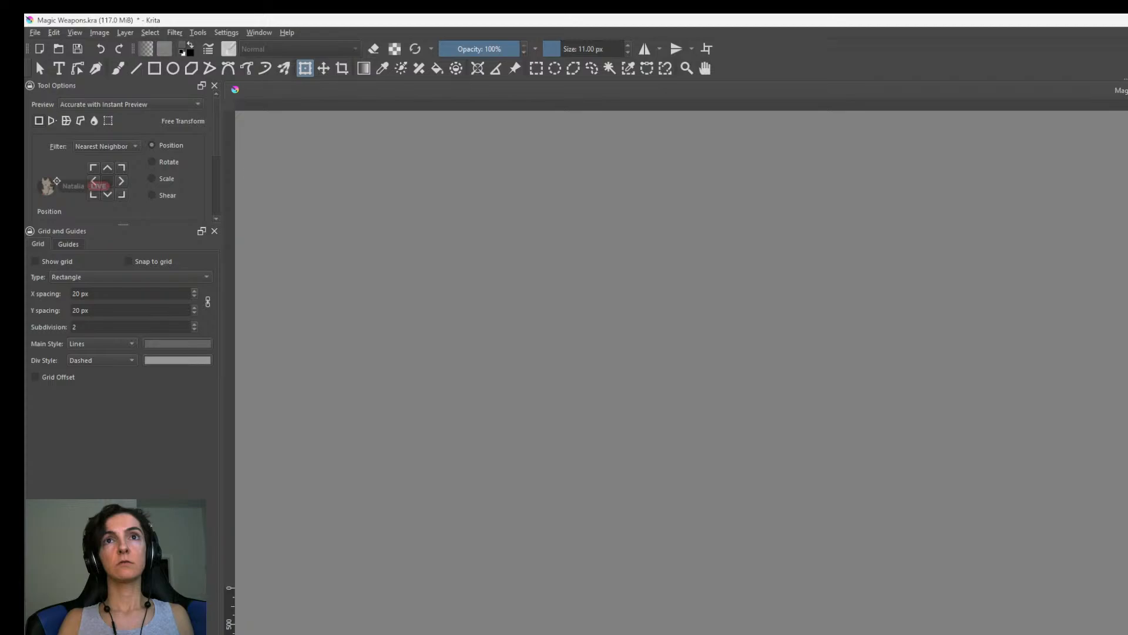
Enable the Drop Shadow layer style on the weapon drawings and check it against the papyrus.
scroll(956, 629, up, 4)
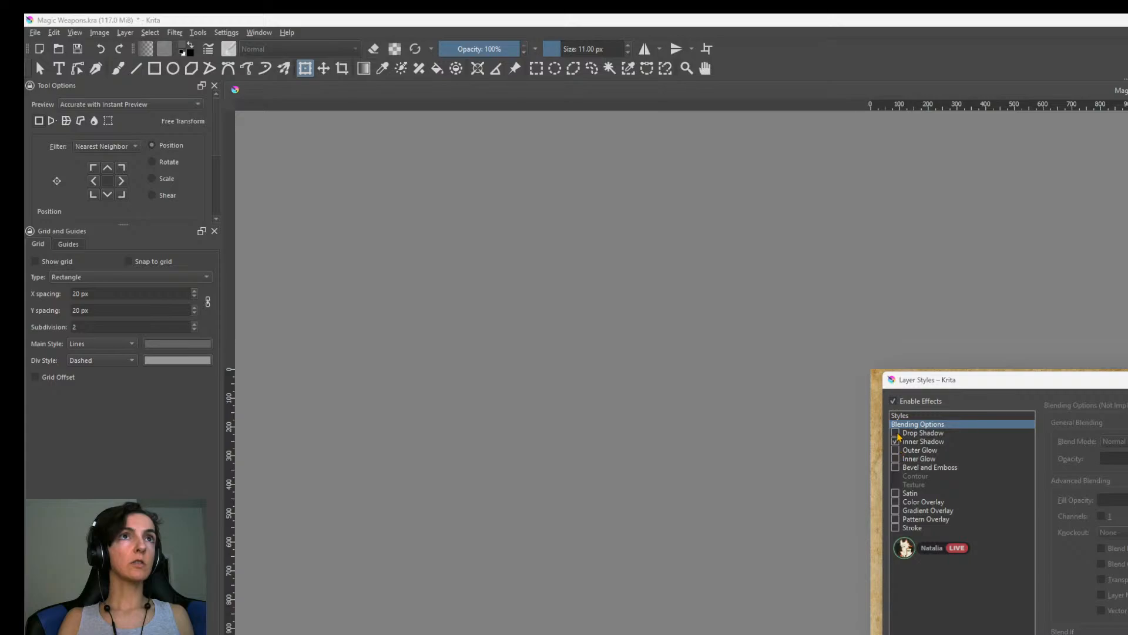
click(917, 434)
drag(1017, 383, 1127, 409)
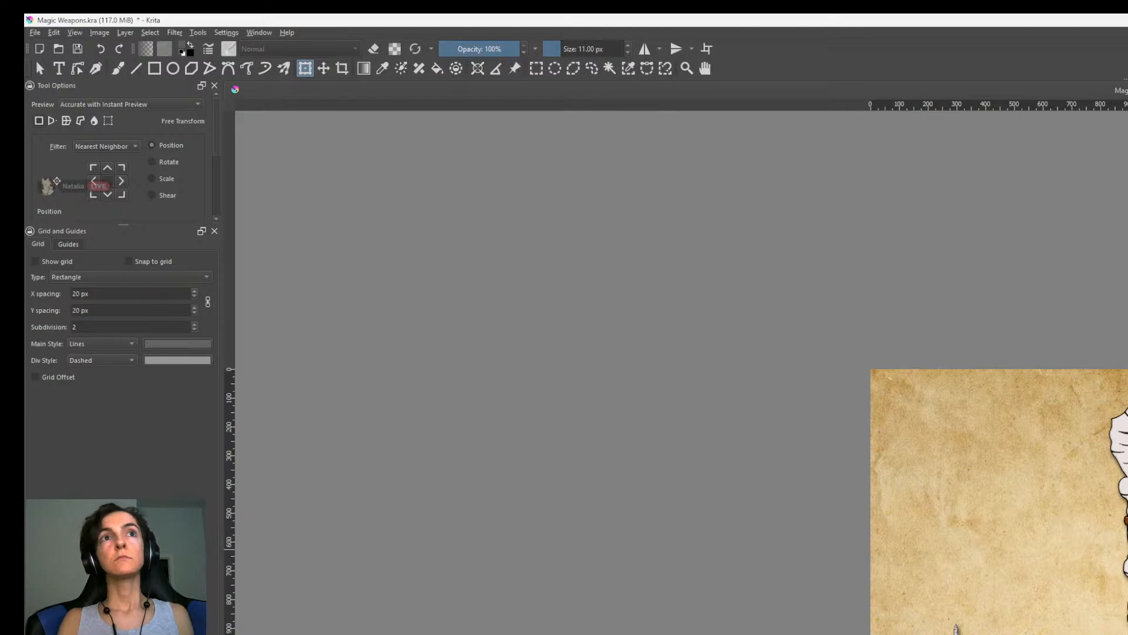
scroll(1116, 552, down, 2)
scroll(1117, 550, up, 1)
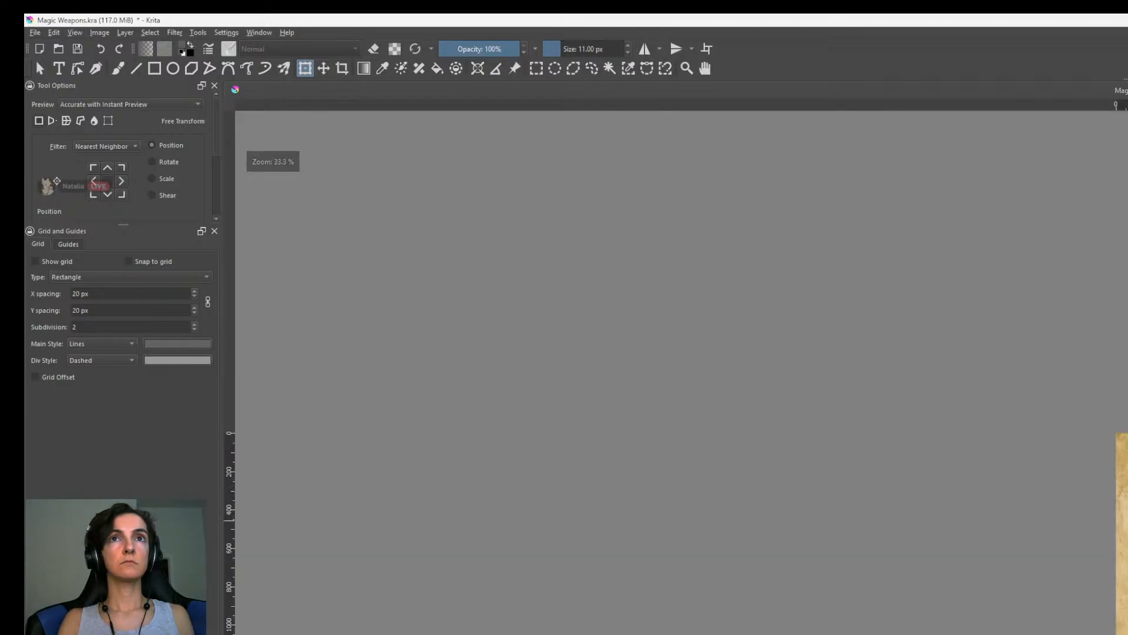
scroll(1117, 592, up, 3)
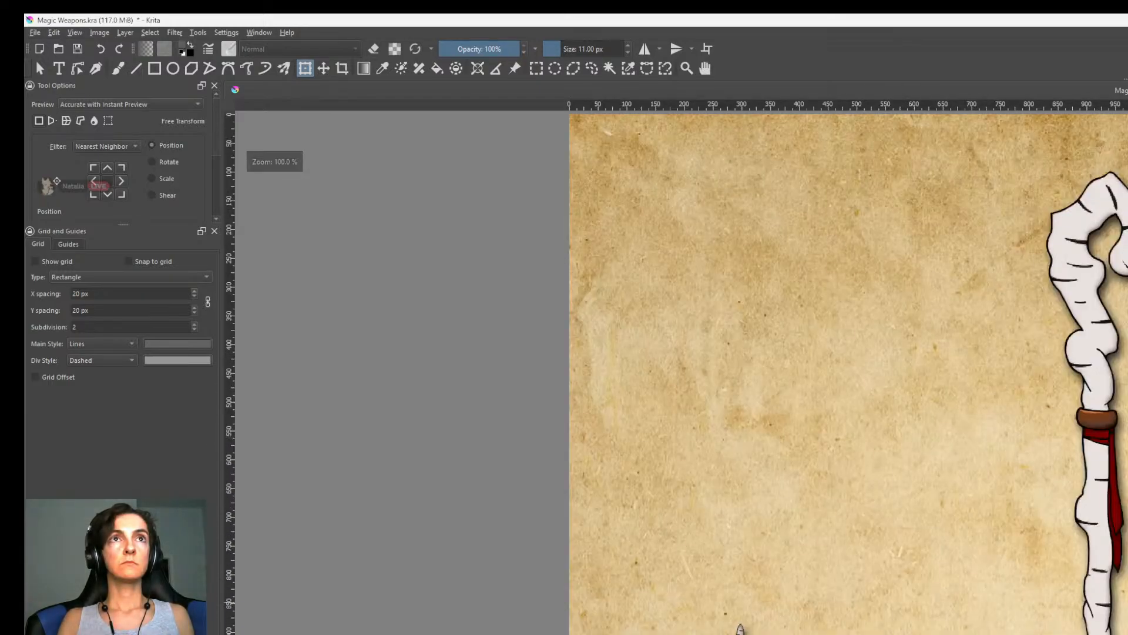
Open Chirpleaf lvl 6 - corrupted.png from the Concept Art/Creatures/1. Silverbrook/MVP folder and close it again.
scroll(1117, 592, down, 2)
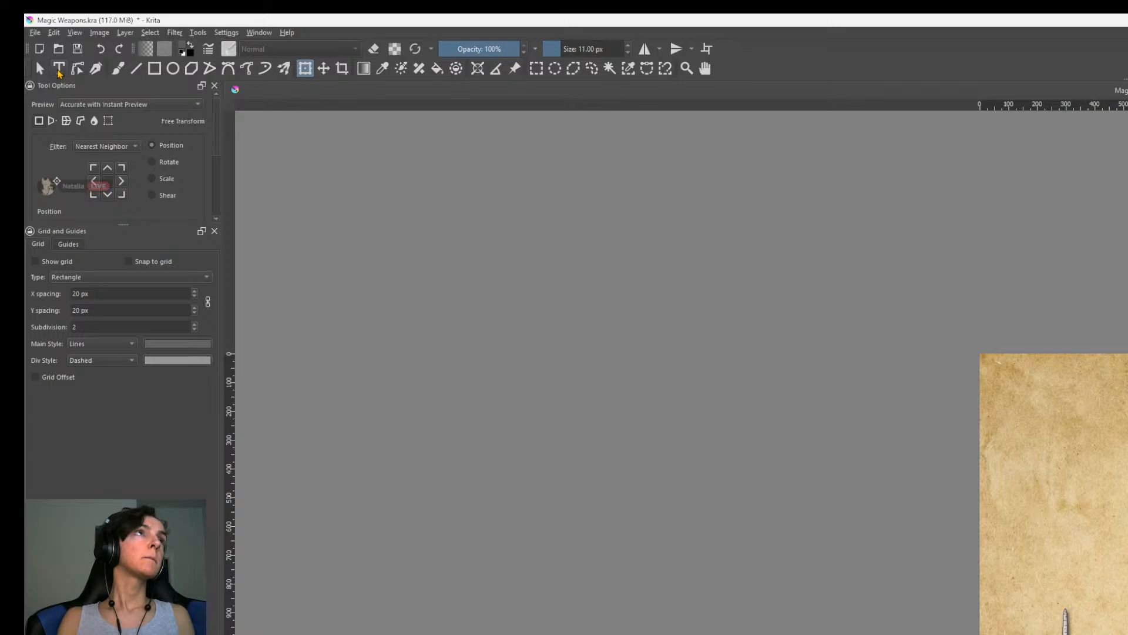
click(58, 69)
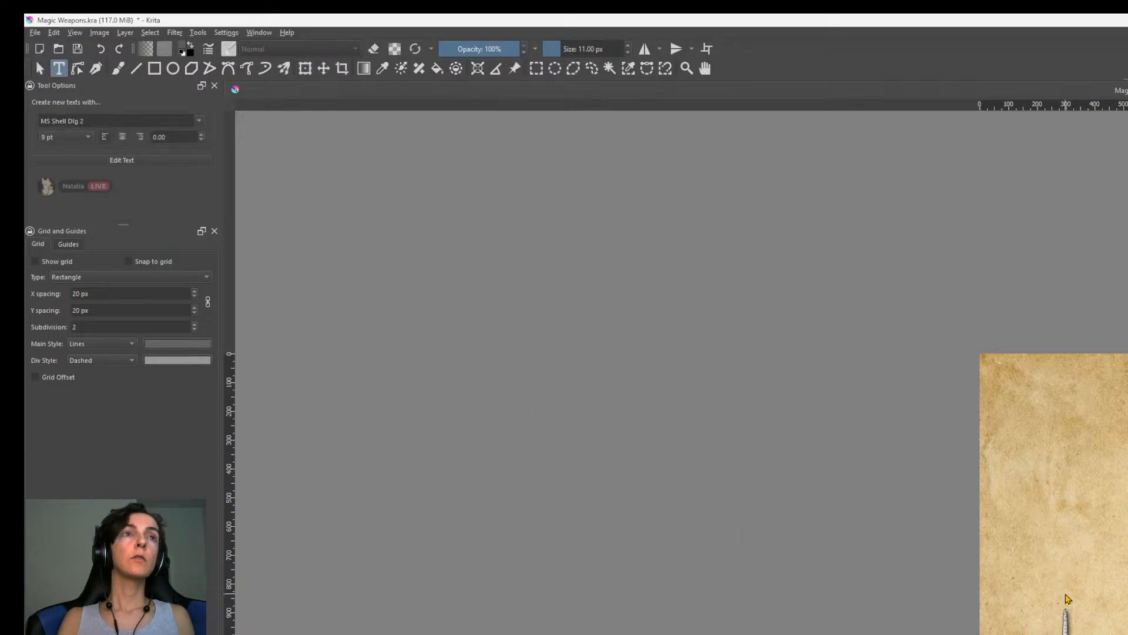
key(ctrl+o)
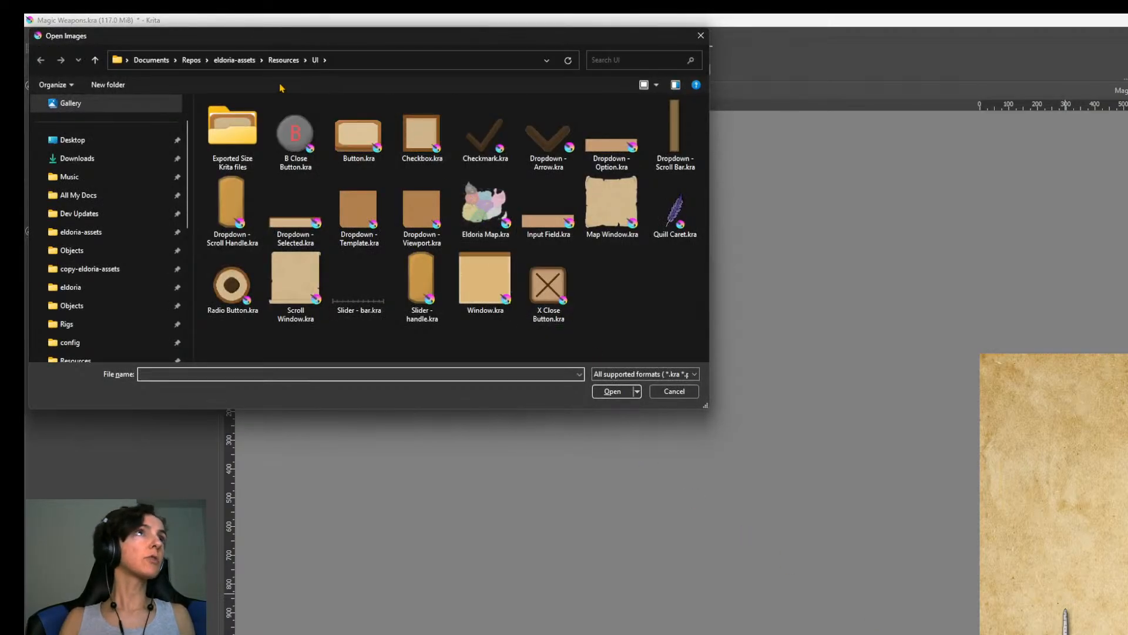
click(283, 60)
click(235, 60)
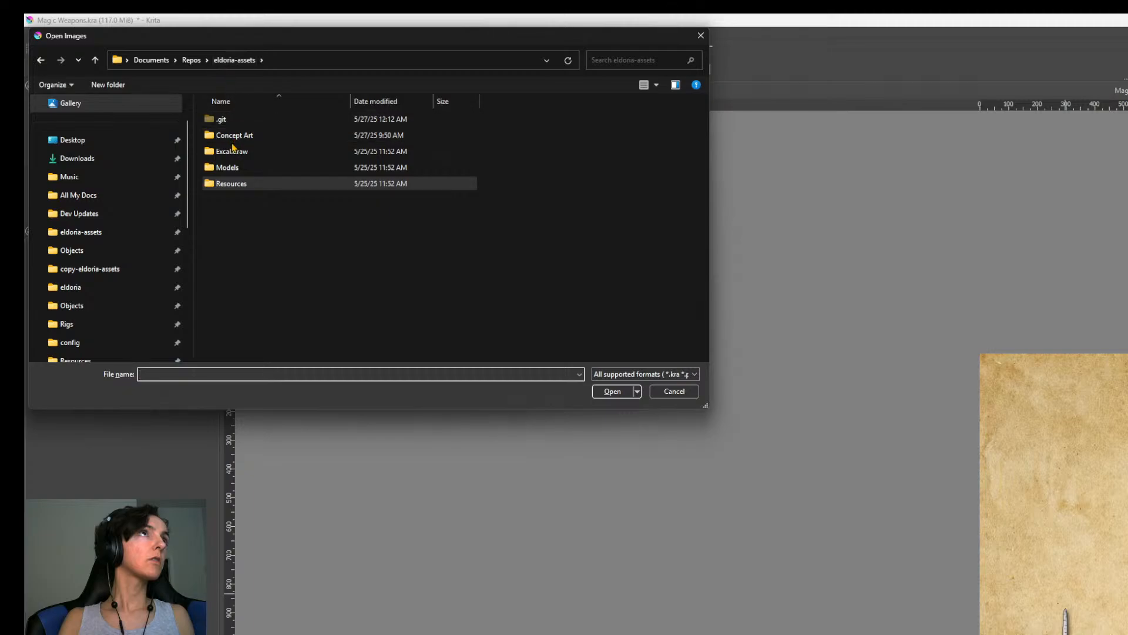
double_click(234, 136)
double_click(242, 120)
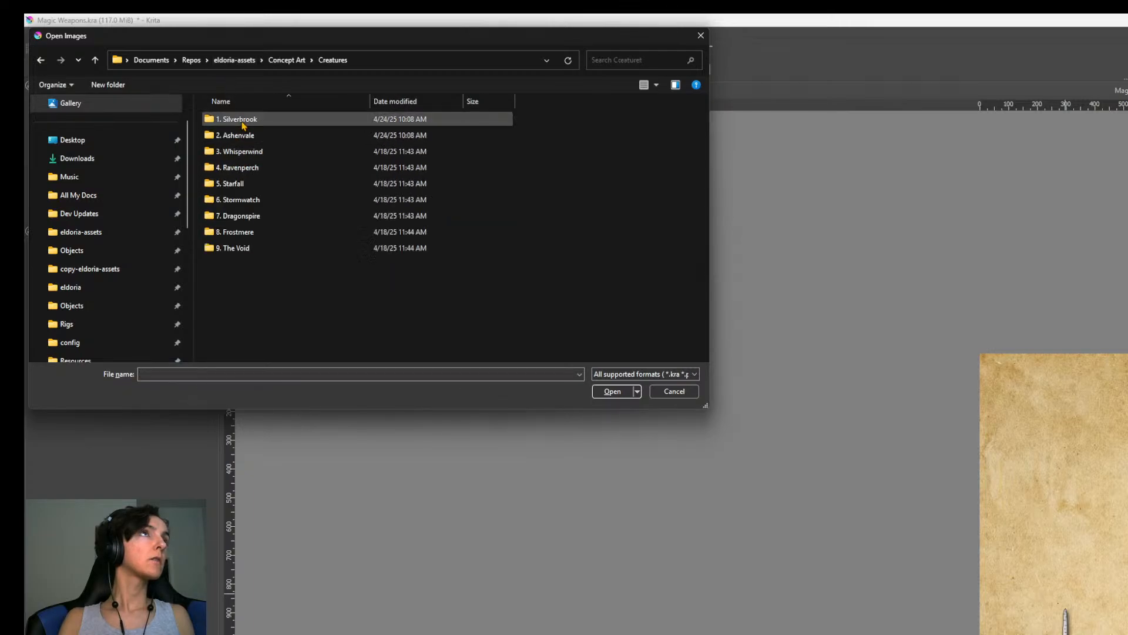
double_click(247, 120)
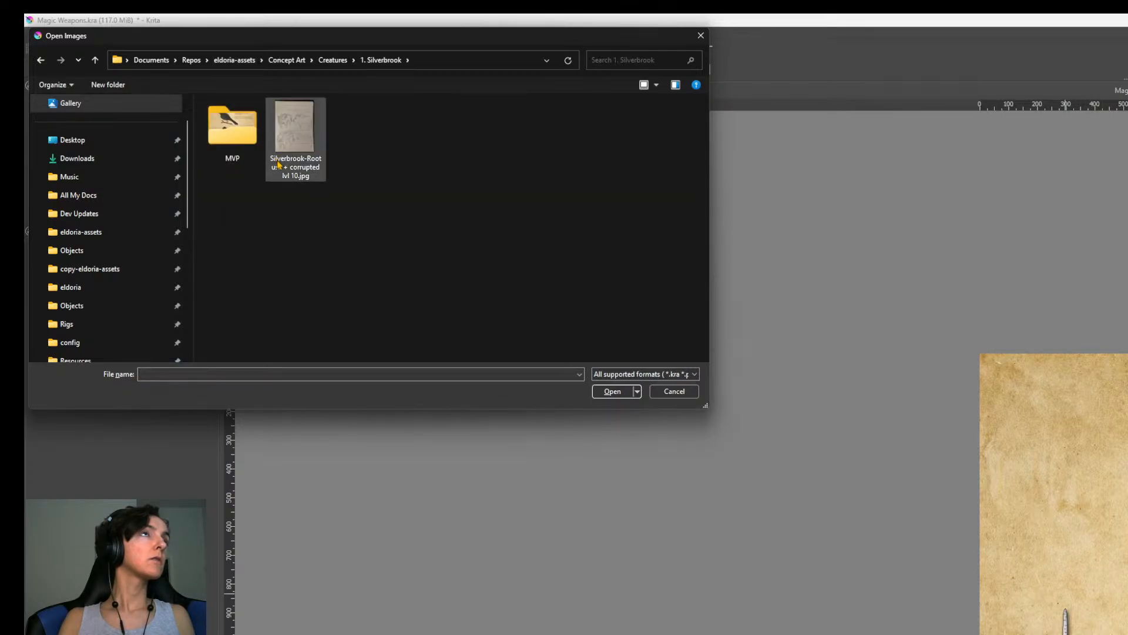
double_click(243, 137)
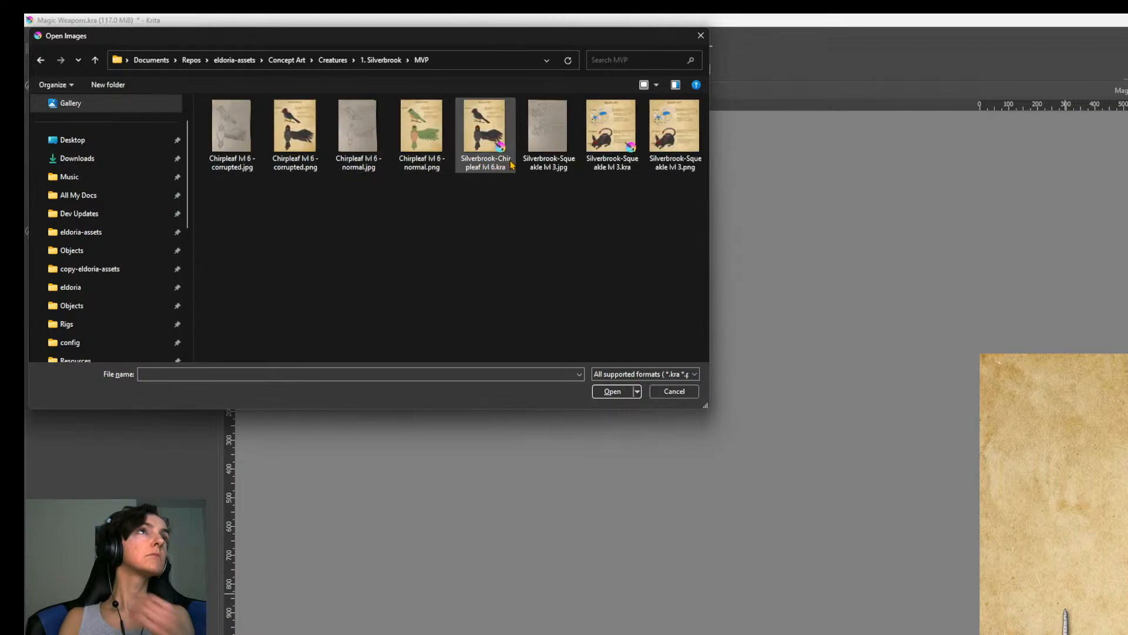
double_click(308, 154)
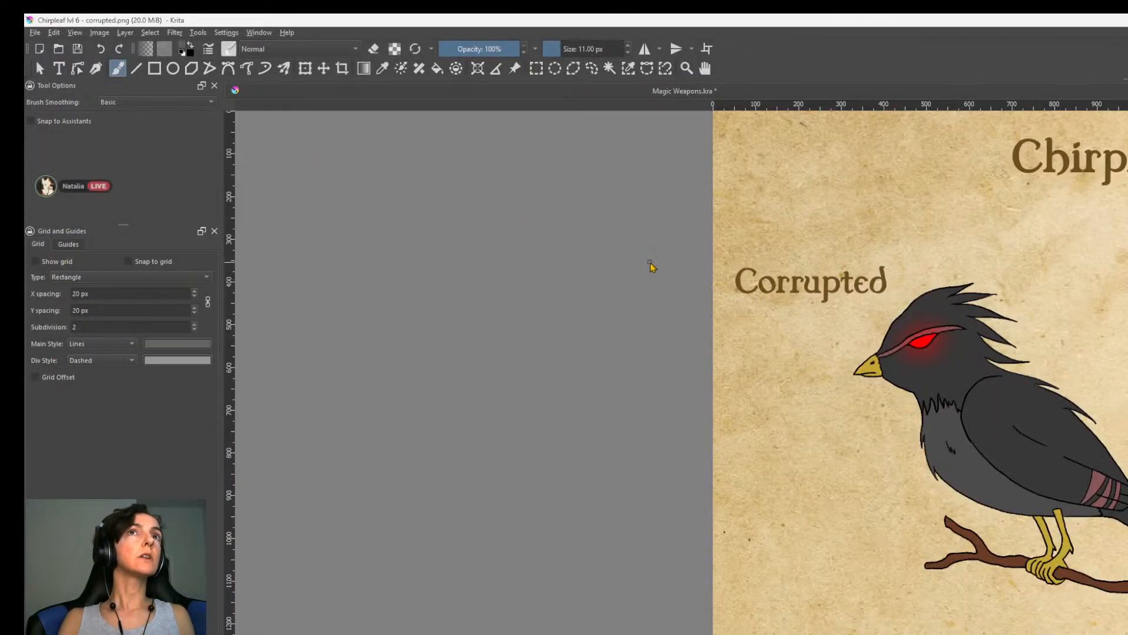
key(ctrl+w)
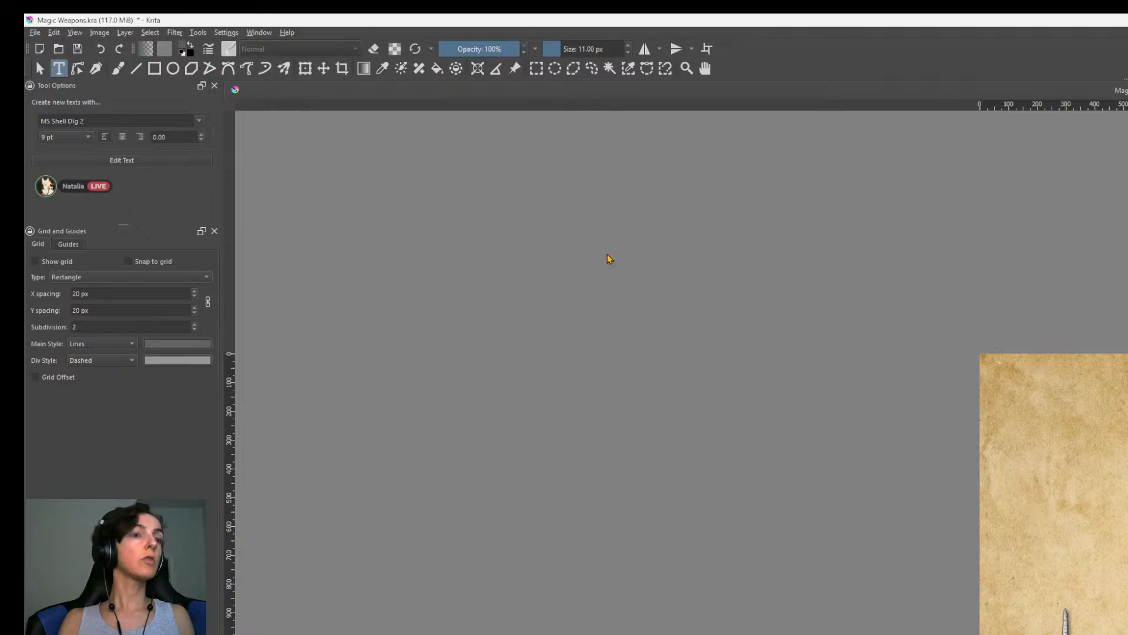
Open Silverbrook-Chirpleaf lvl 6.kra from the MVP folder and copy its lettering into the Magic Weapons document.
key(ctrl+o)
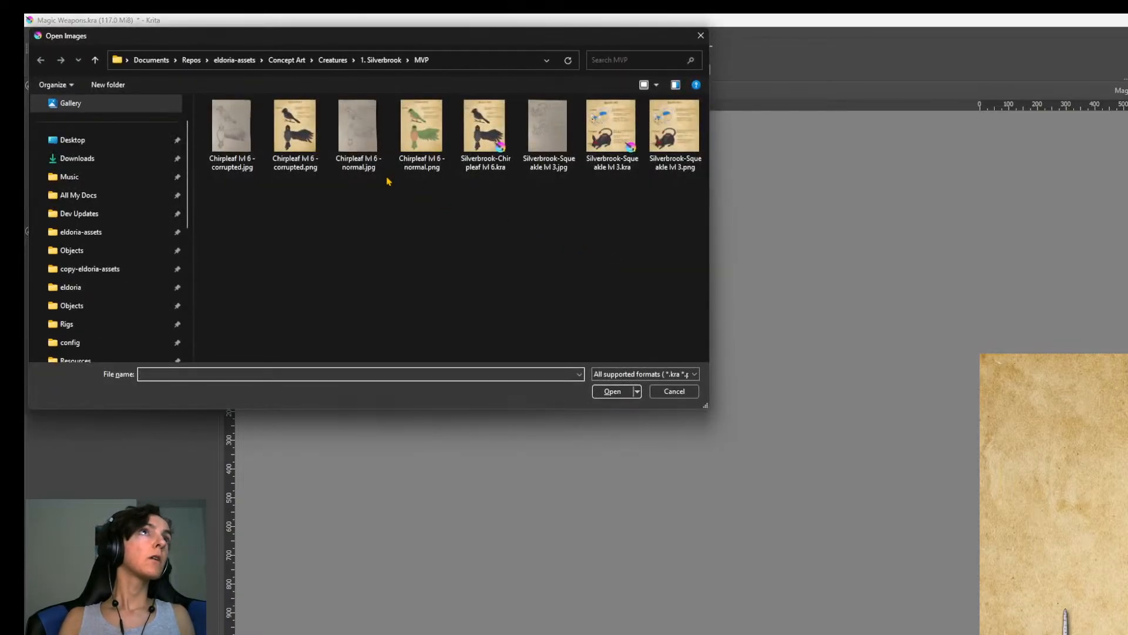
click(484, 152)
double_click(484, 152)
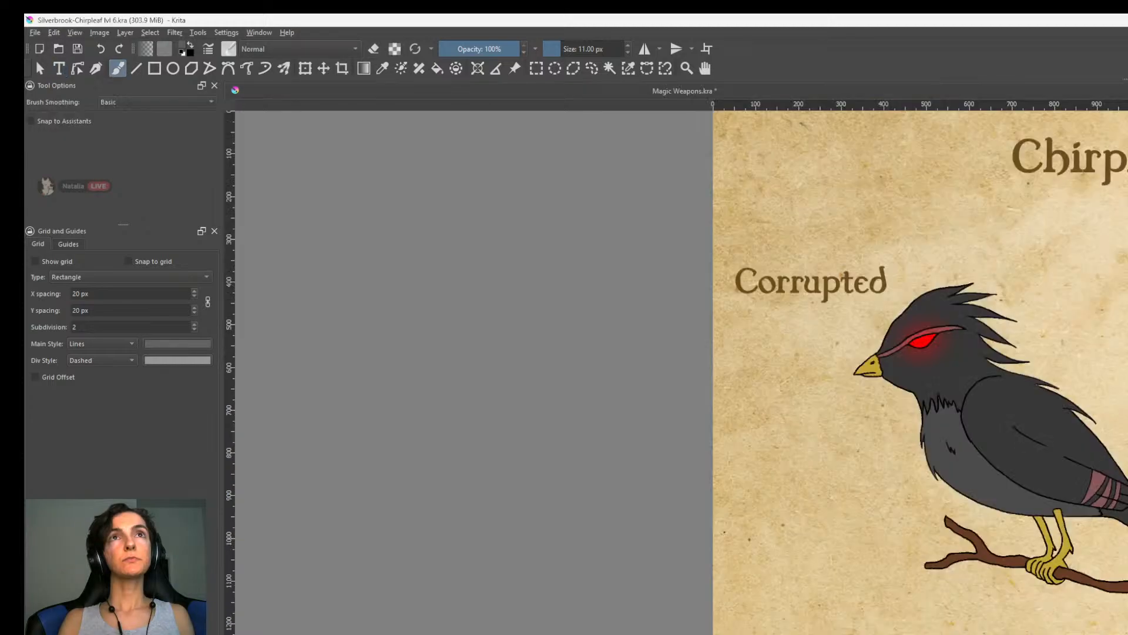
middle_drag(1117, 442, 1085, 428)
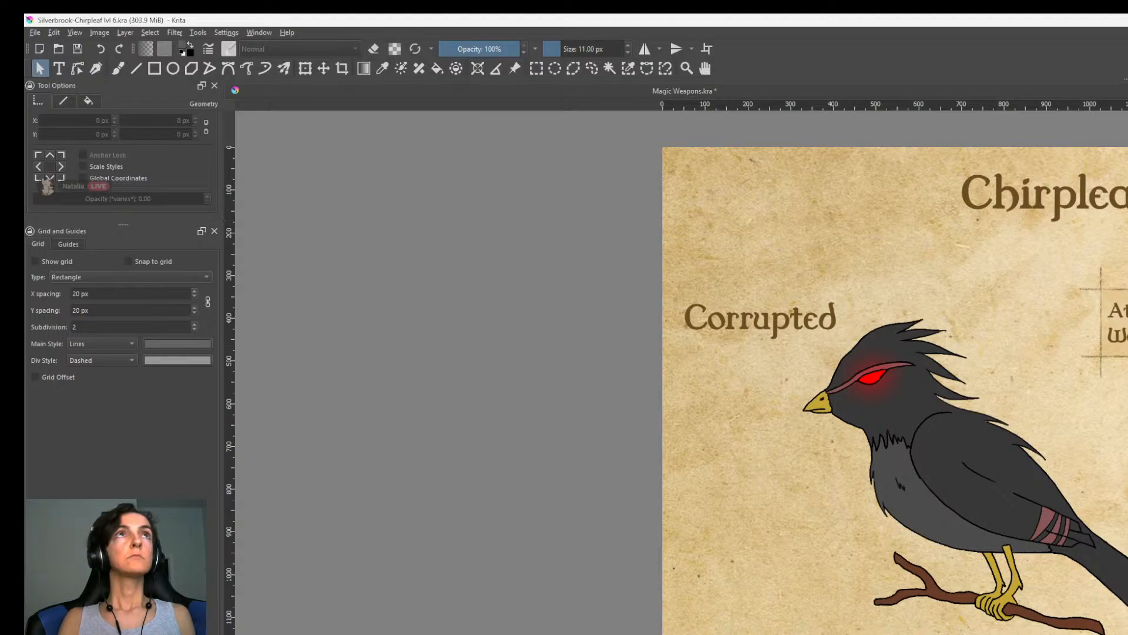
click(981, 91)
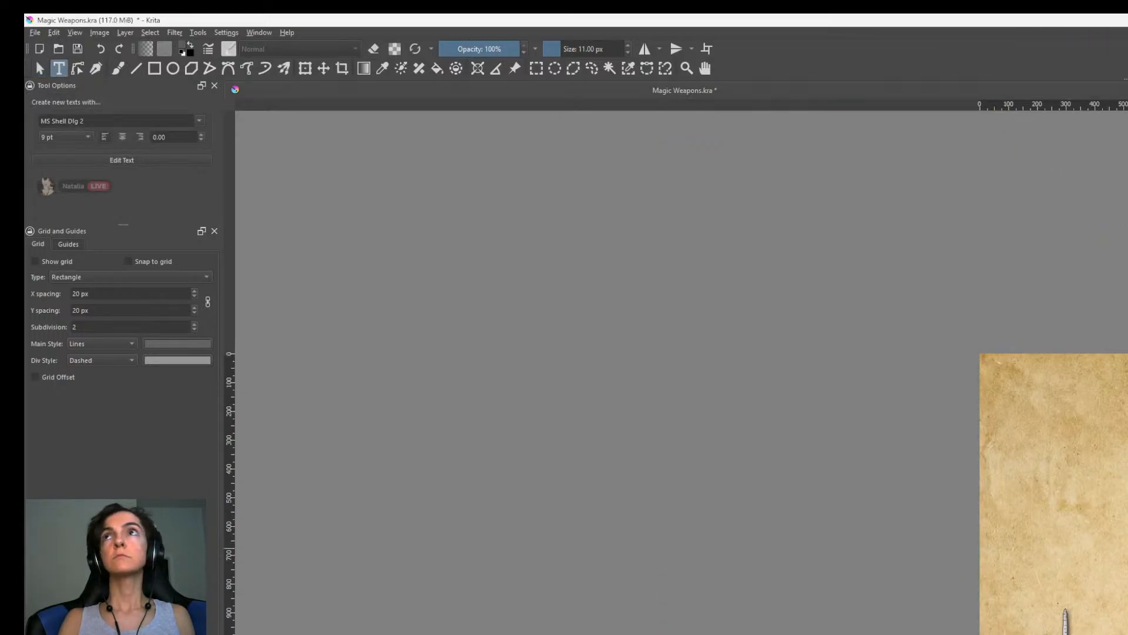
scroll(1054, 540, up, 1)
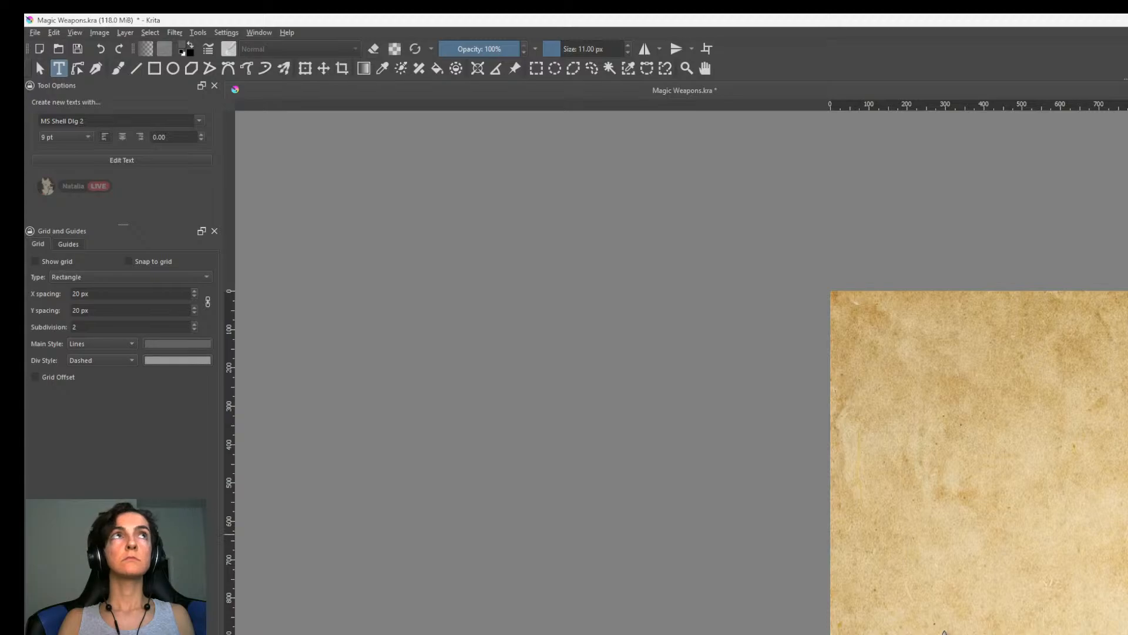
Adjust the pasted content on the Magic Weapons sheet with Free Transform.
click(39, 69)
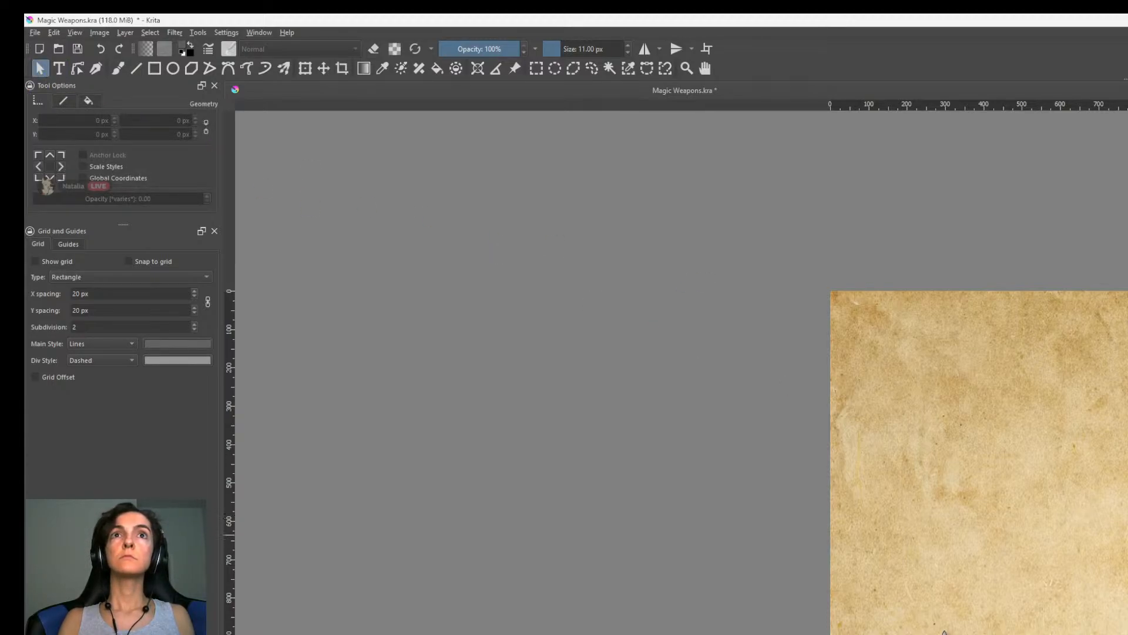
key(ctrl+t)
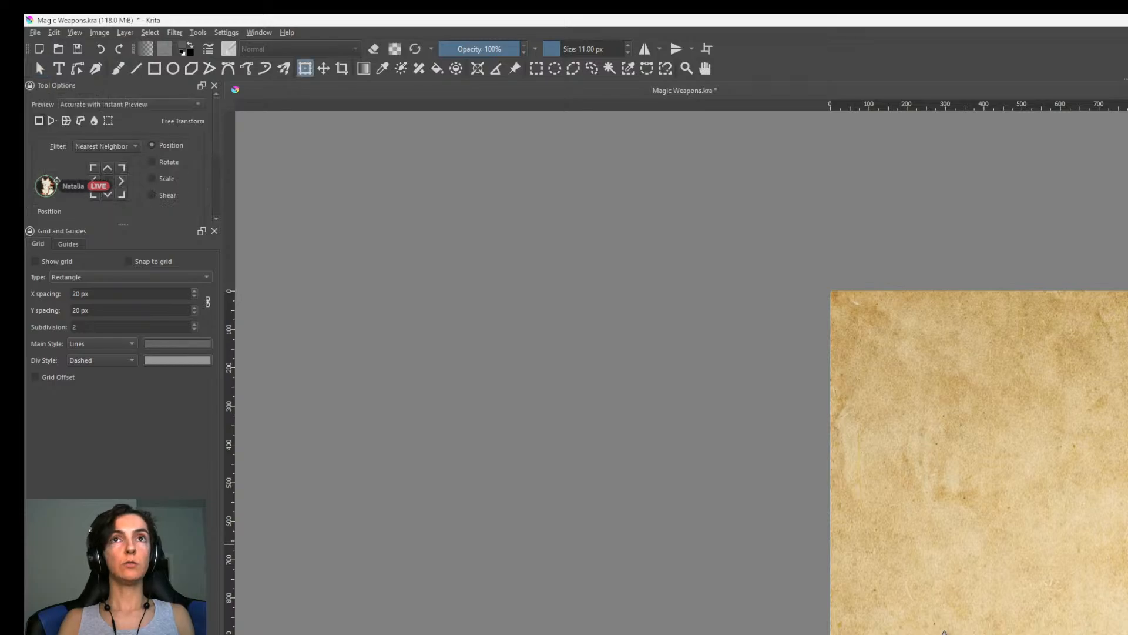
scroll(979, 462, down, 4)
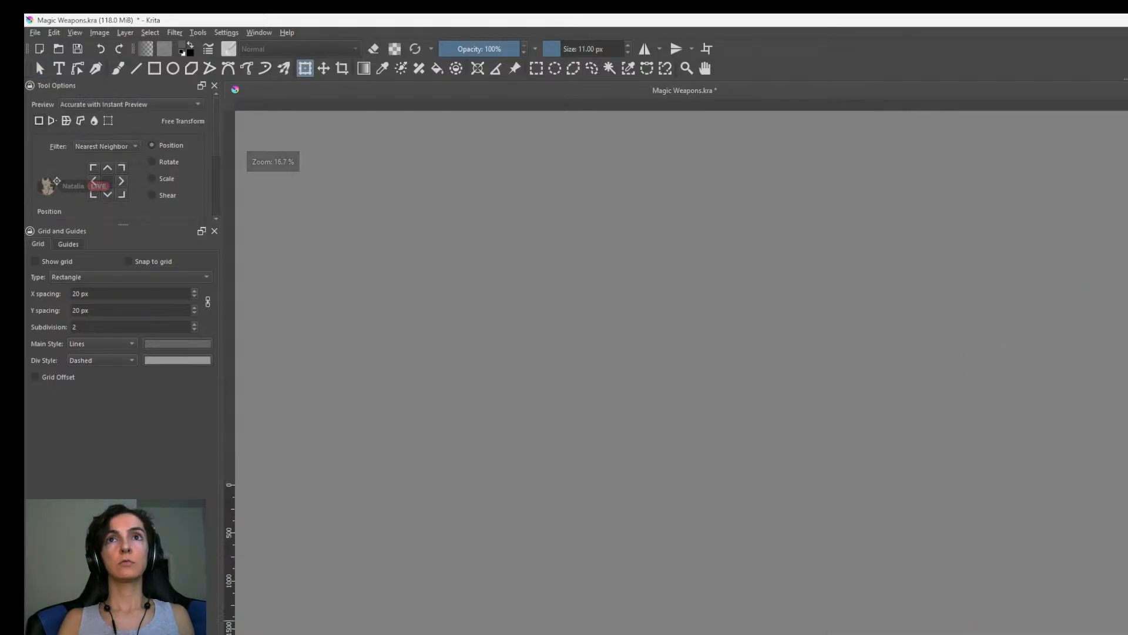
scroll(979, 463, up, 3)
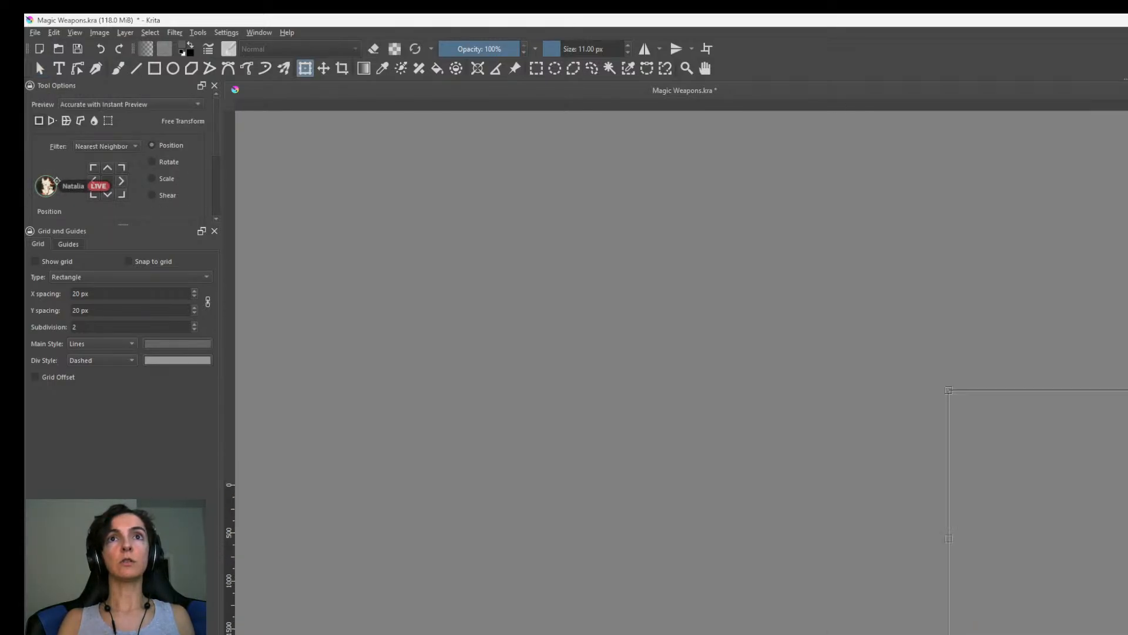
scroll(979, 463, down, 1)
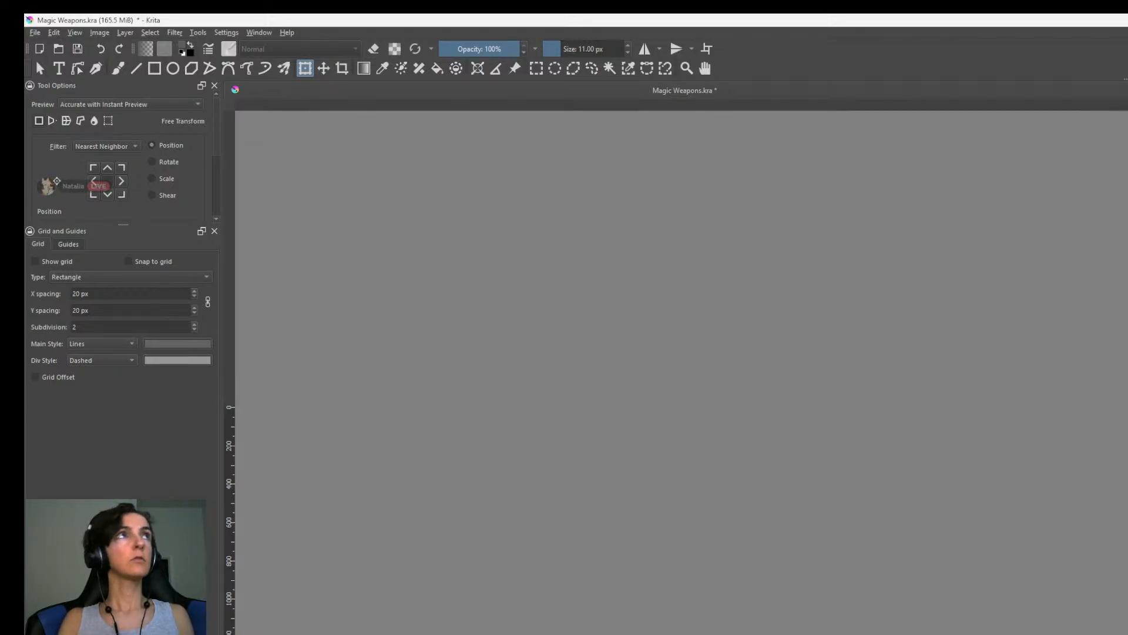
Change the pasted lettering to Birch Wand and move it beside the wand's tip, at about X 558, Y 966 px.
click(40, 69)
double_click(1126, 619)
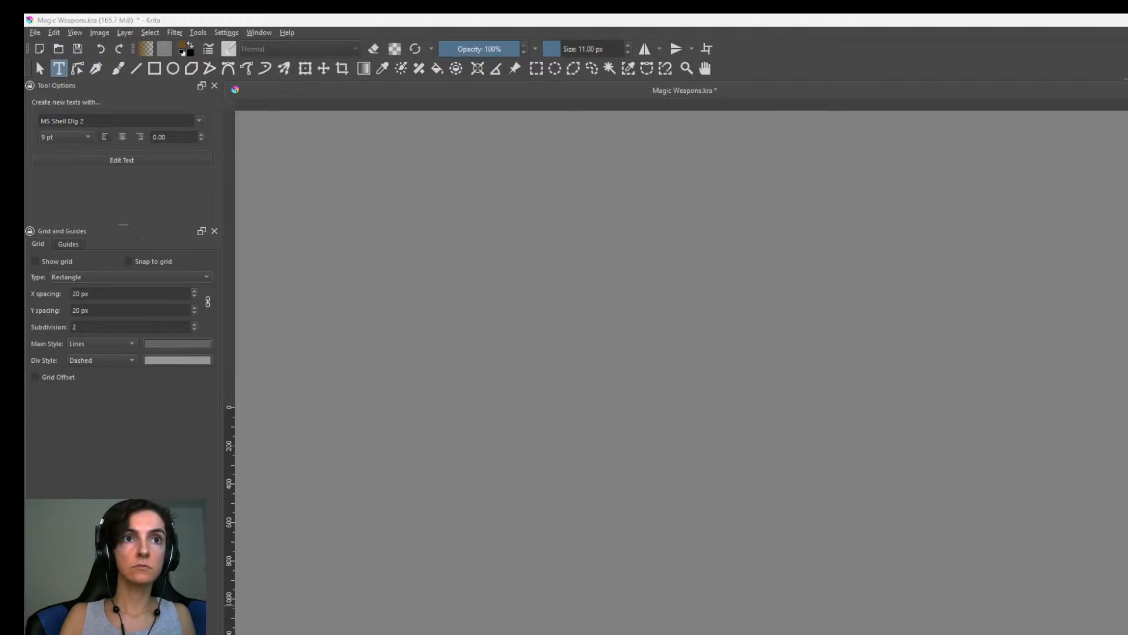
scroll(945, 366, up, 3)
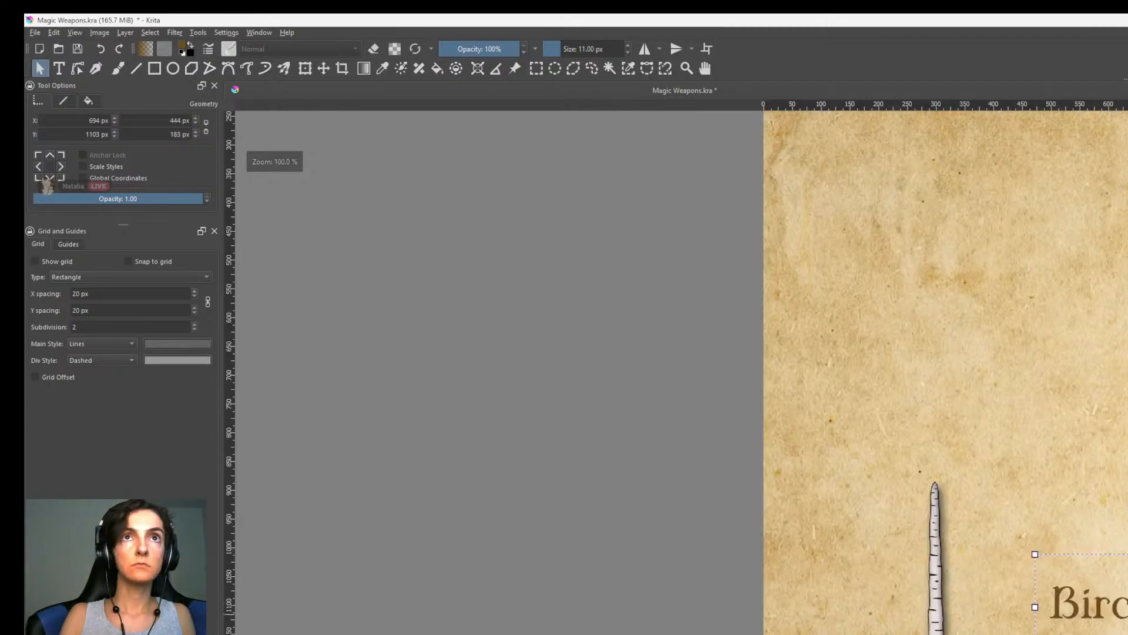
drag(1088, 559, 1085, 528)
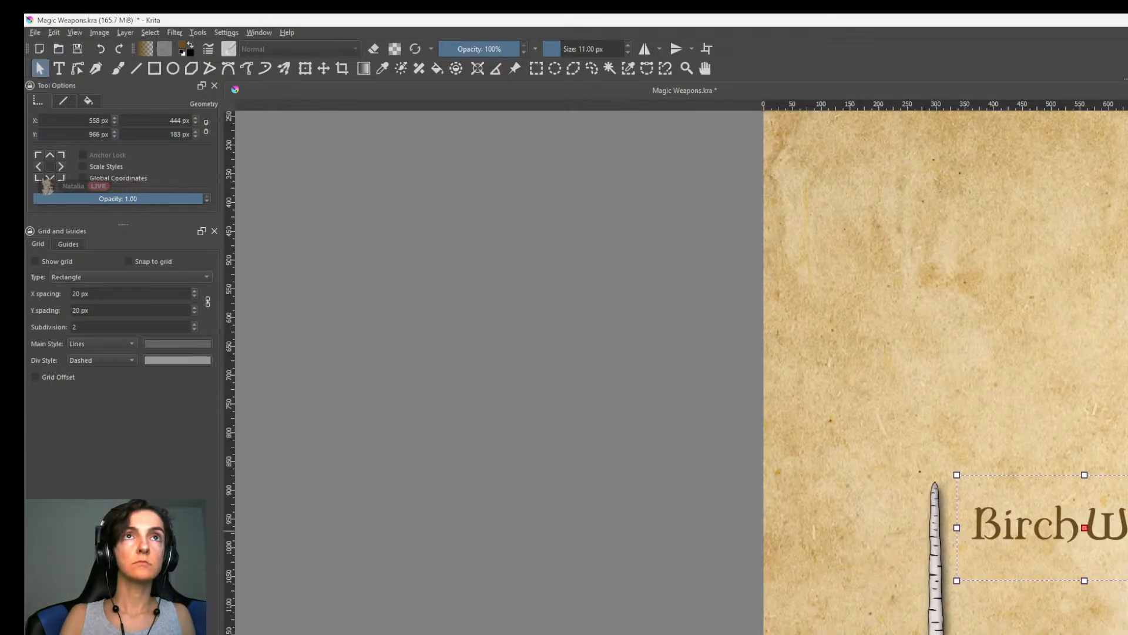
Place a copy of the Birch Wand label beside the staff at about X 1224, Y 418 px and change its text to Birch Staff.
scroll(1117, 532, down, 2)
middle_drag(1117, 309, 1038, 525)
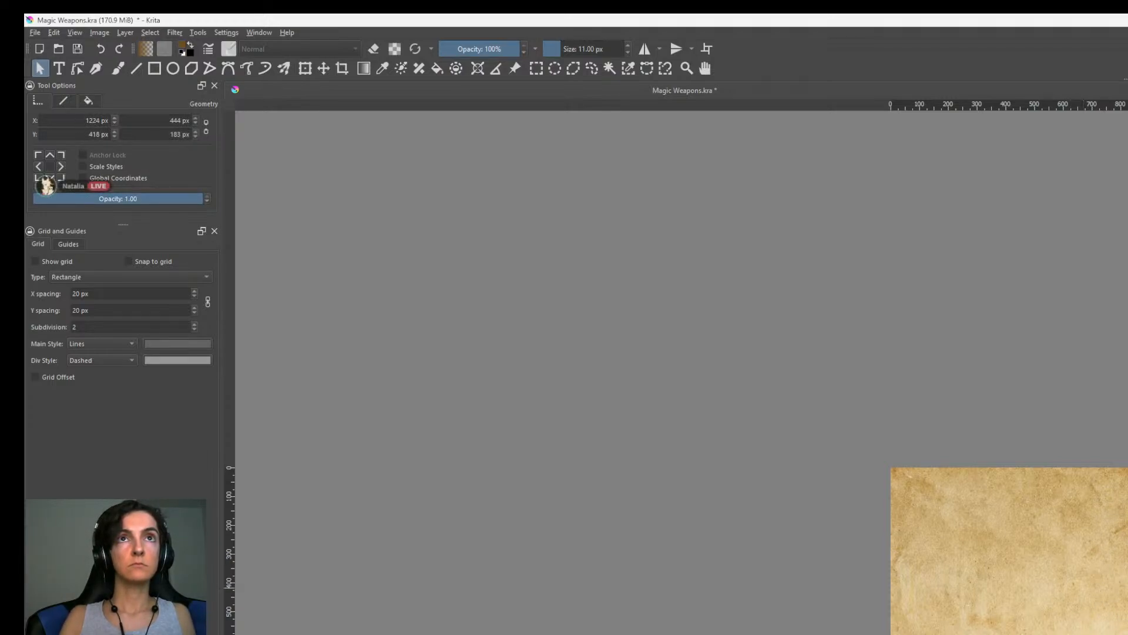
key(t)
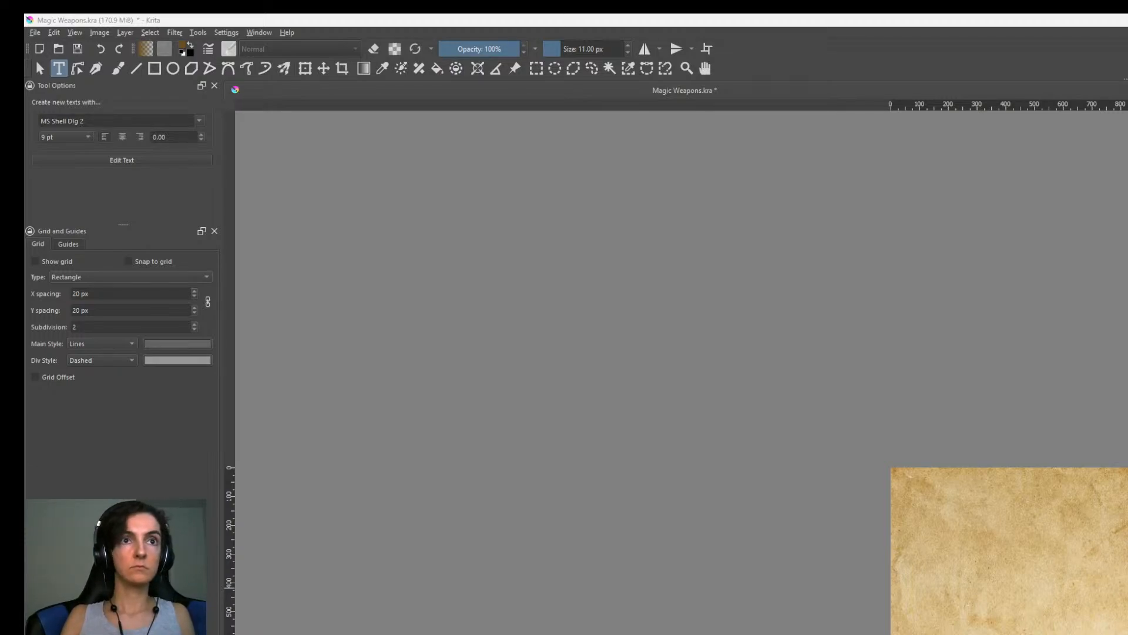
key(Escape)
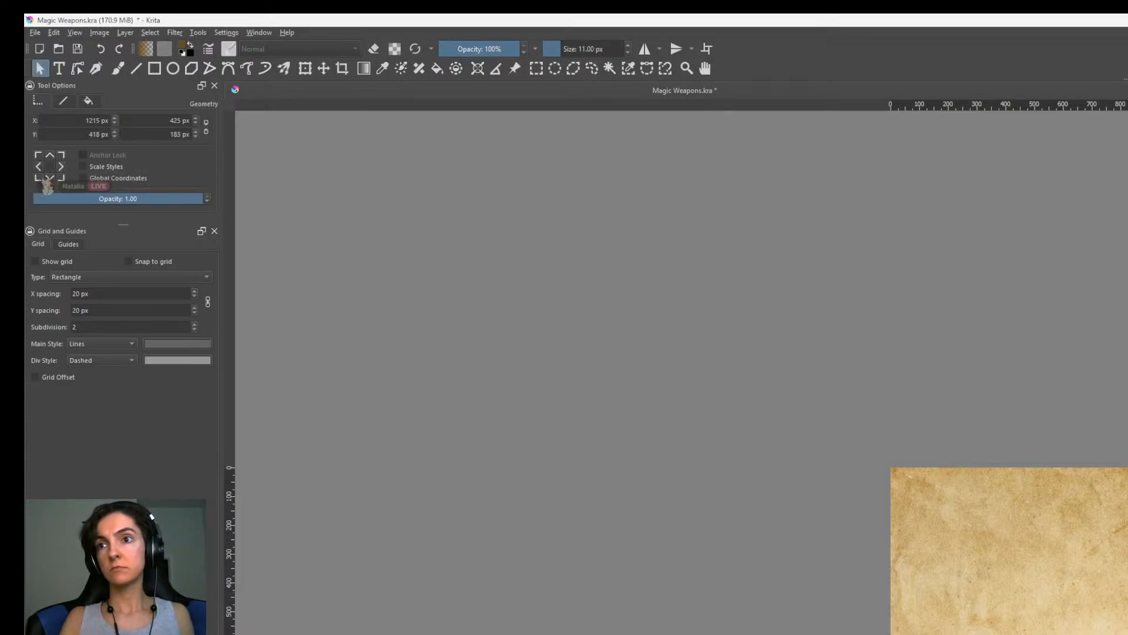
key(Escape)
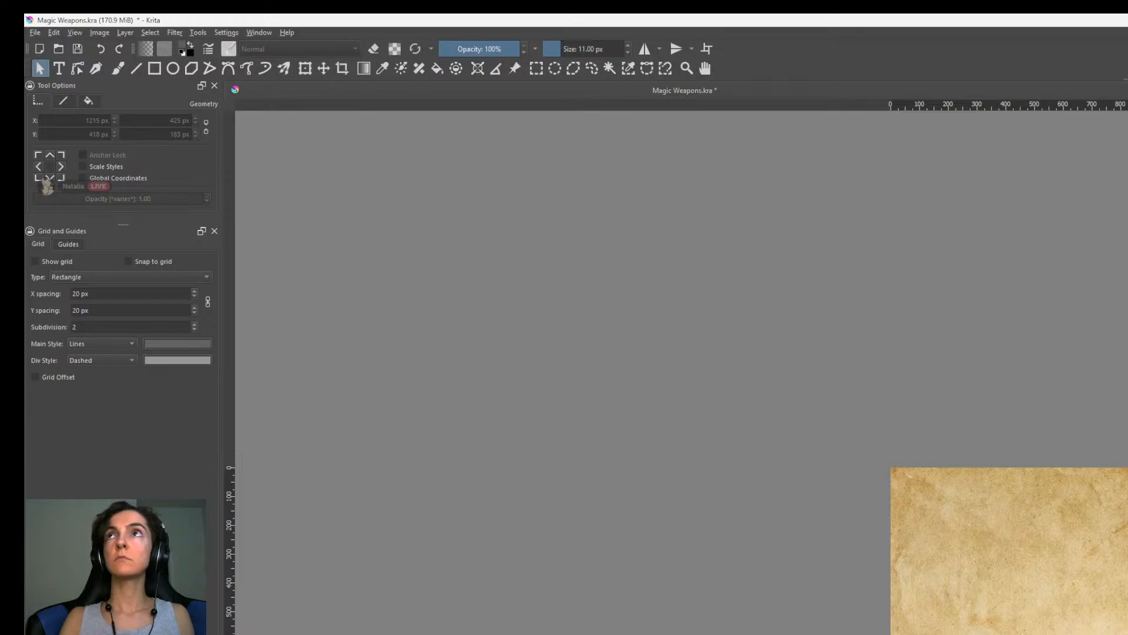
Place another copy of the label lower on the sheet, edit its text and position it at about X 1397, Y 1281 px.
click(1127, 582)
drag(1127, 588, 1112, 634)
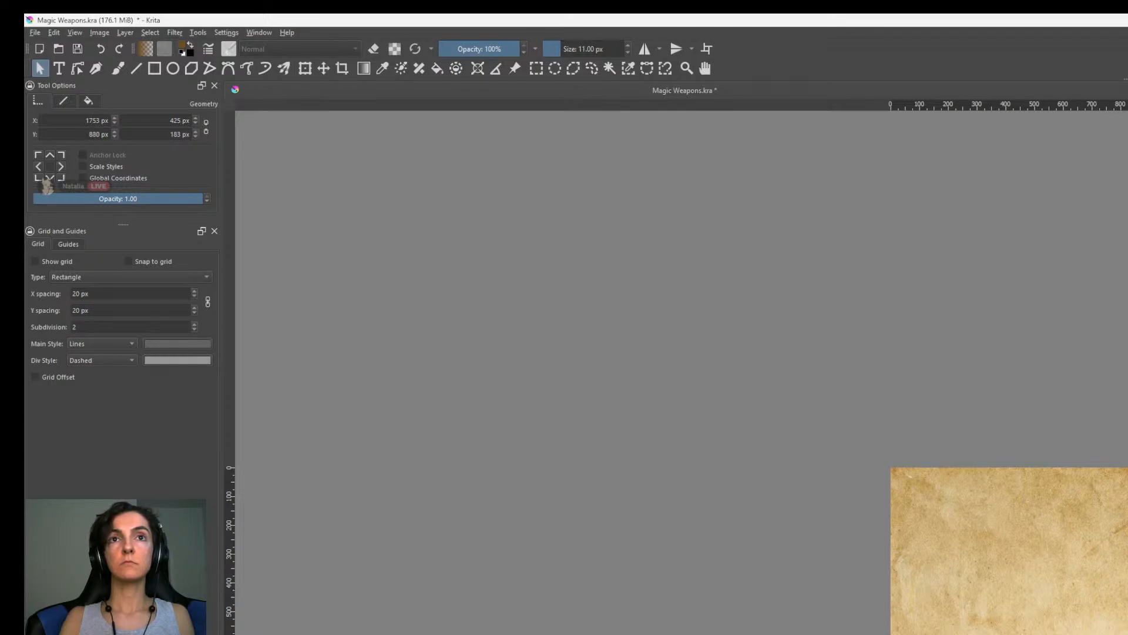
key(t)
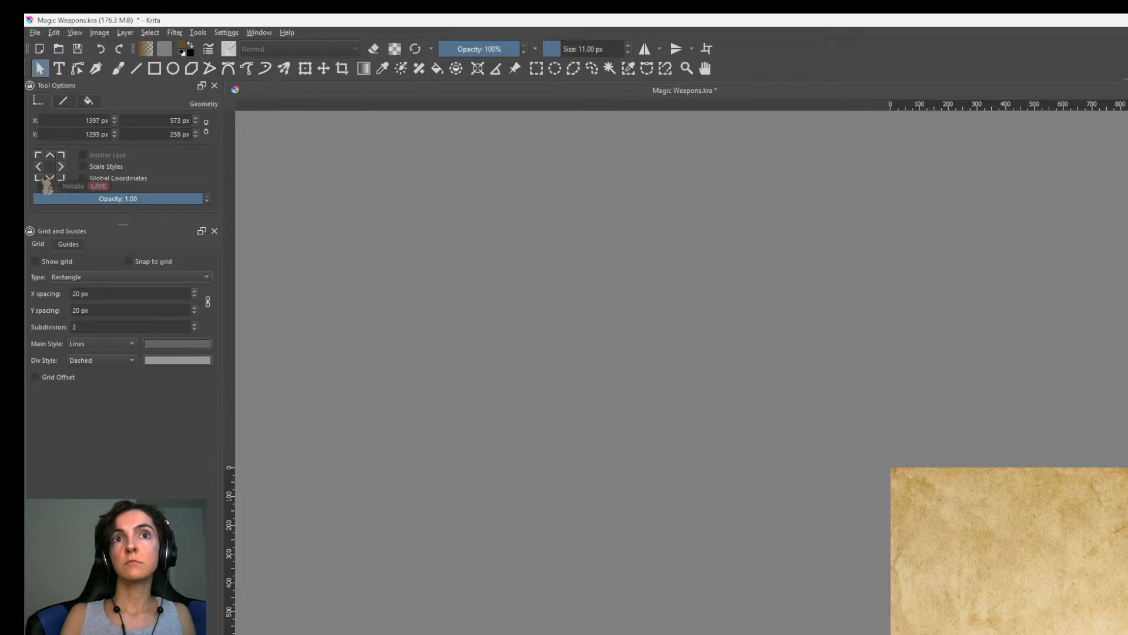
key(t)
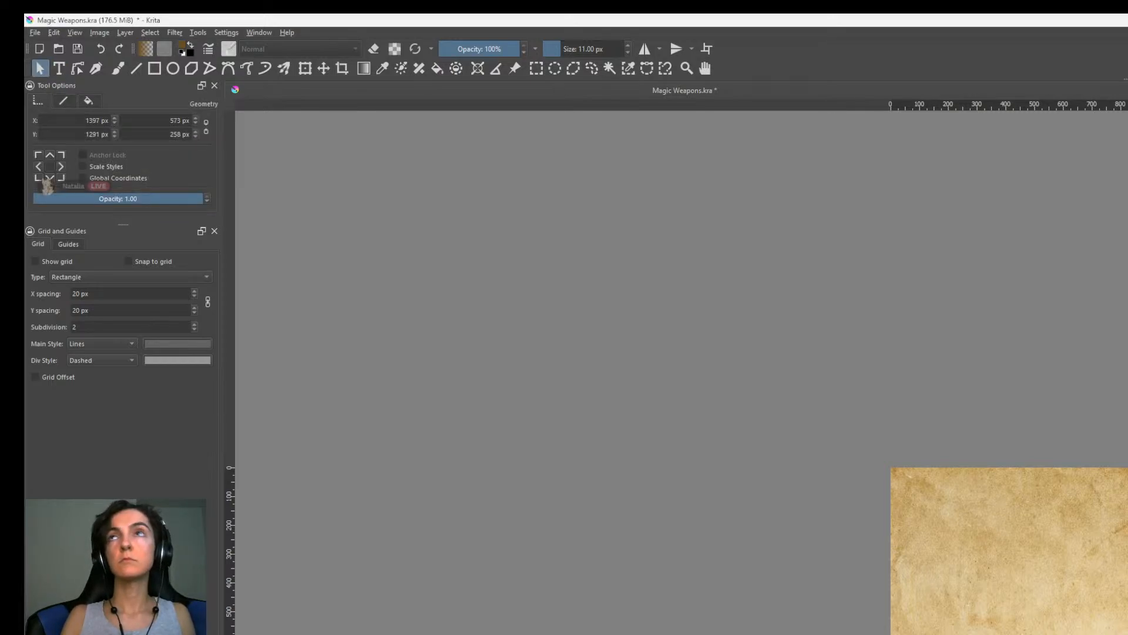
Adjust the active layer with Free Transform and check the labels and weapon drawings on the sheet.
key(b)
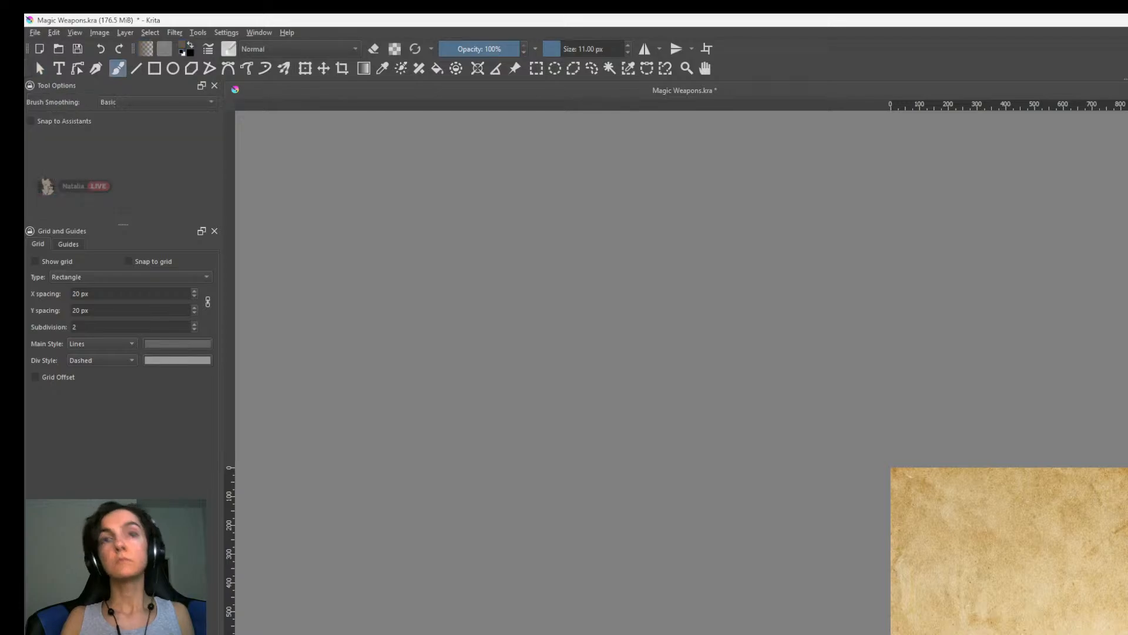
key(ctrl+t)
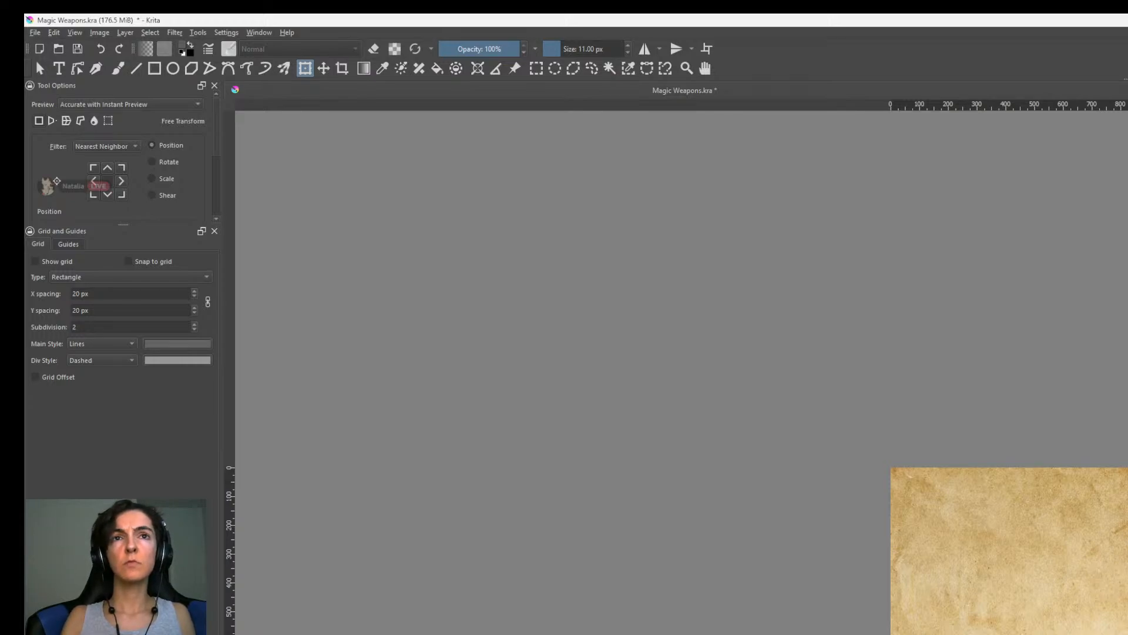
scroll(682, 372, up, 3)
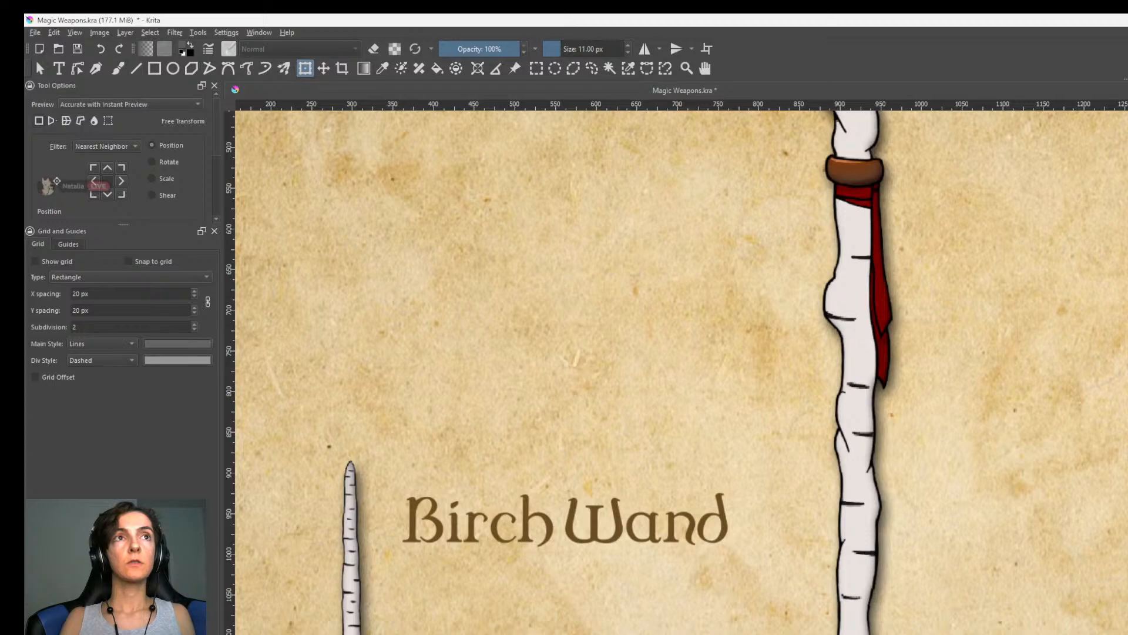
key(1)
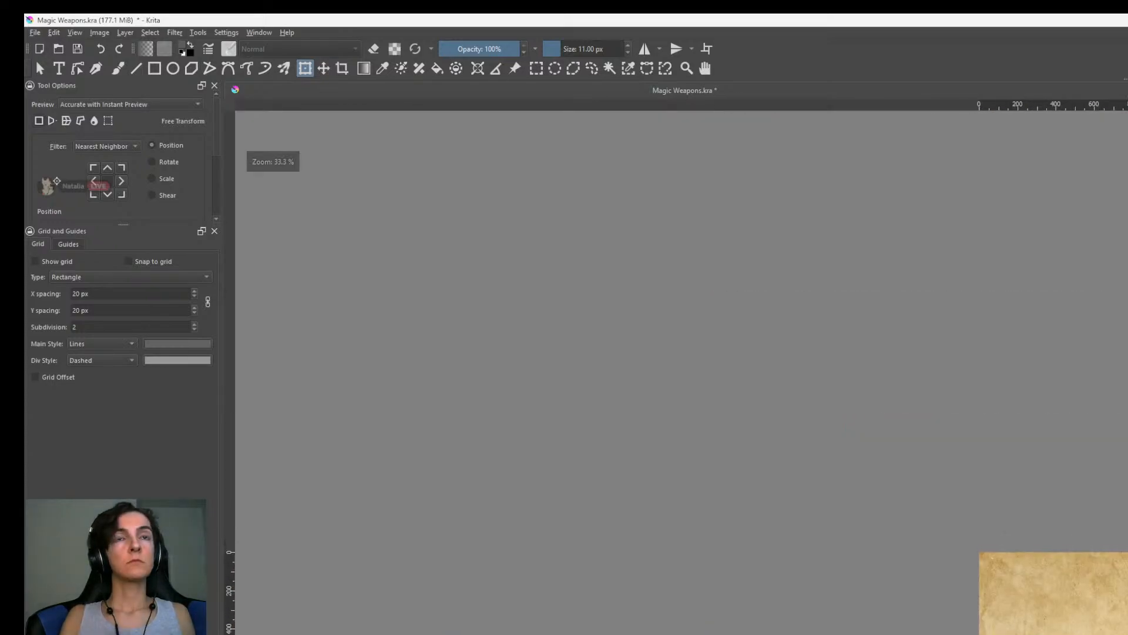
middle_drag(868, 573, 1039, 535)
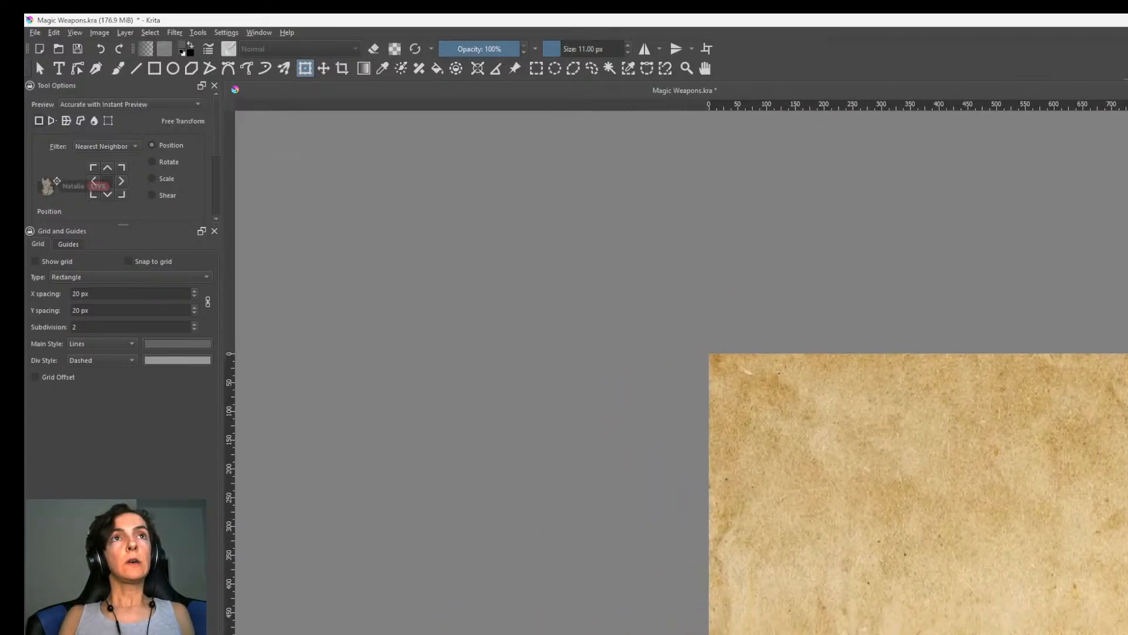
Bring the sketched label frame from the Silverbrook-Chirpleaf lvl 6 sheet over to the Magic Weapons sheet.
key(alt+Tab)
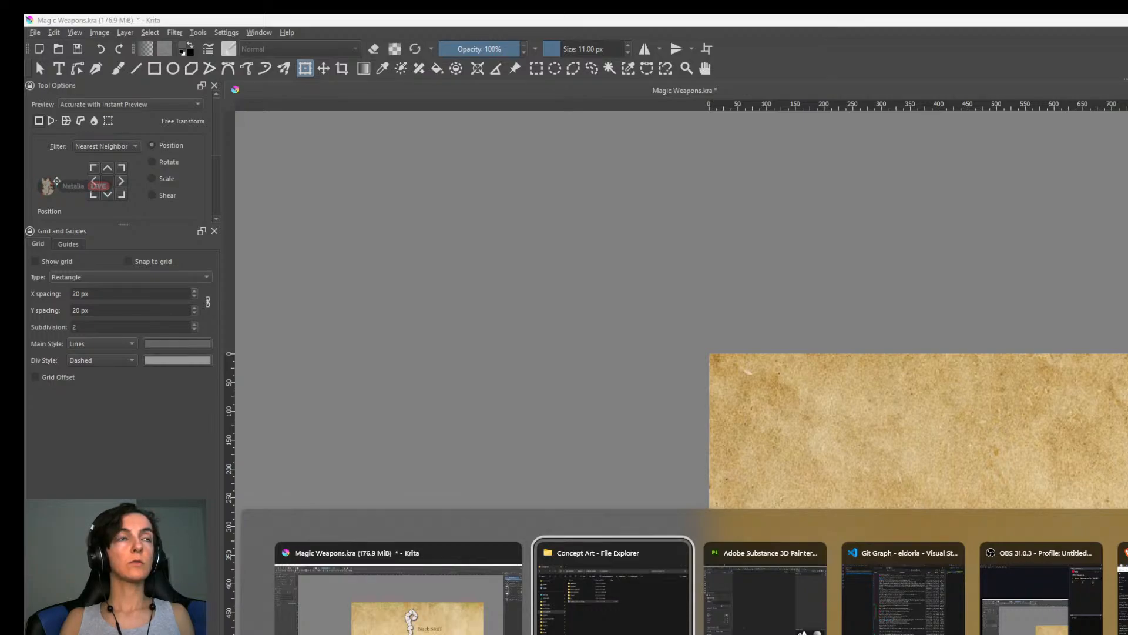
key(alt+shift+Tab)
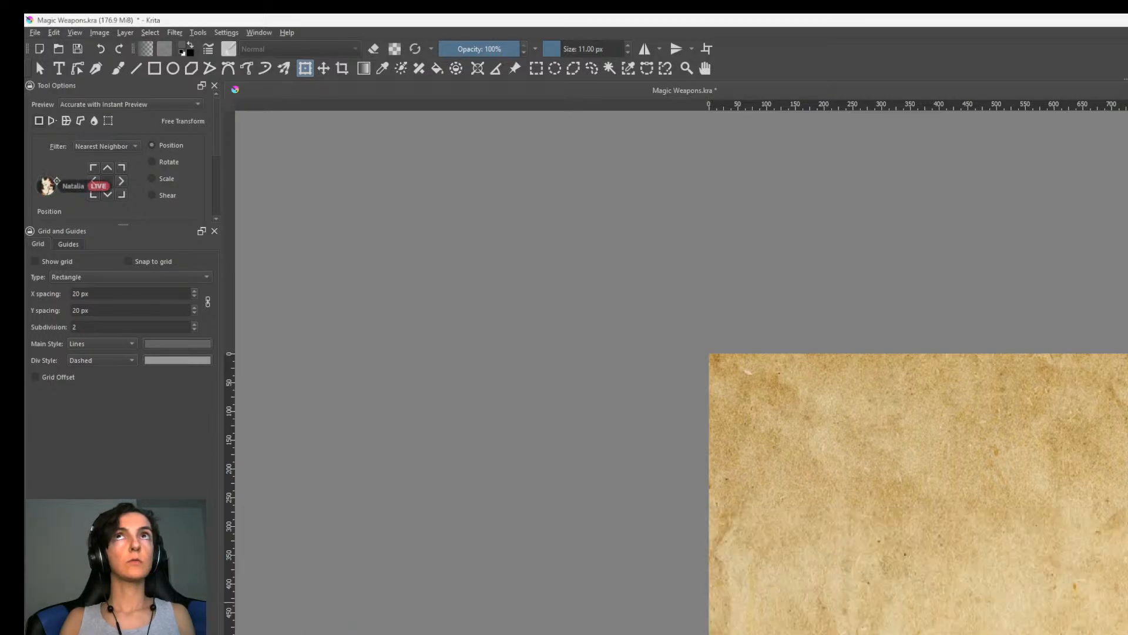
key(ctrl+Tab)
middle_drag(1058, 301, 1104, 388)
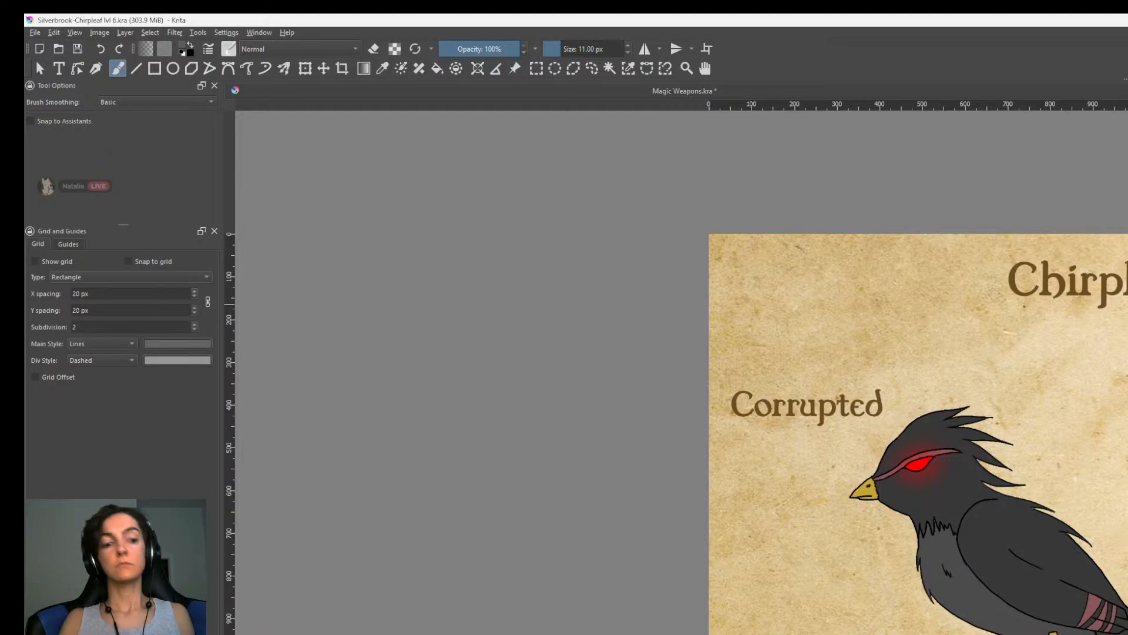
click(1003, 88)
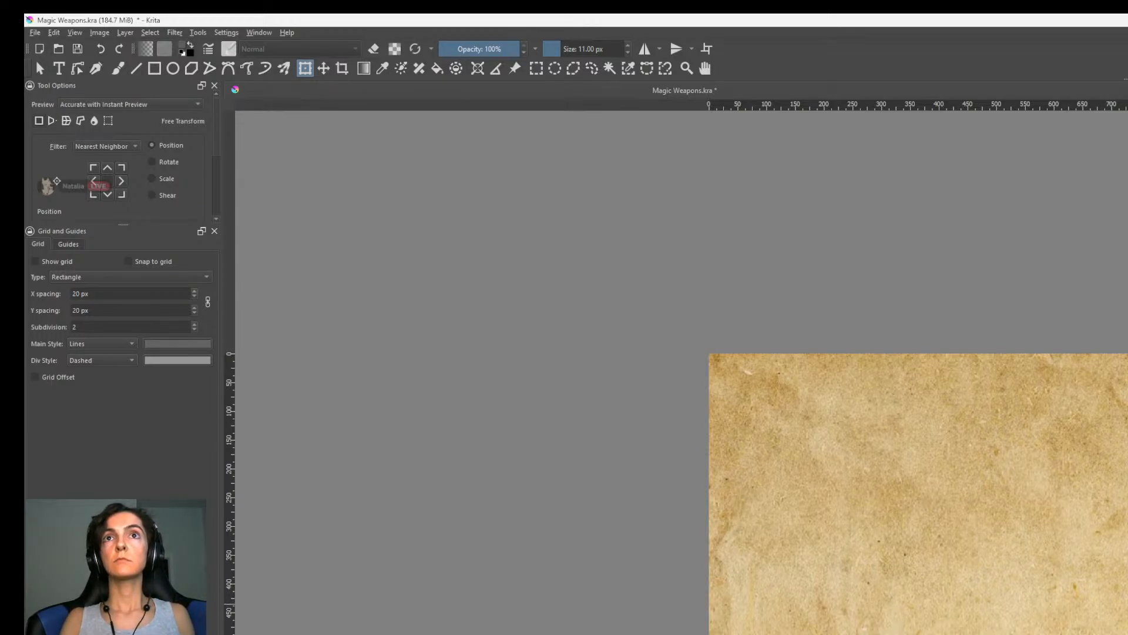
Activate Free Transform on the sketched frame lying over the Birch Staff label.
scroll(919, 493, down, 2)
scroll(918, 494, up, 1)
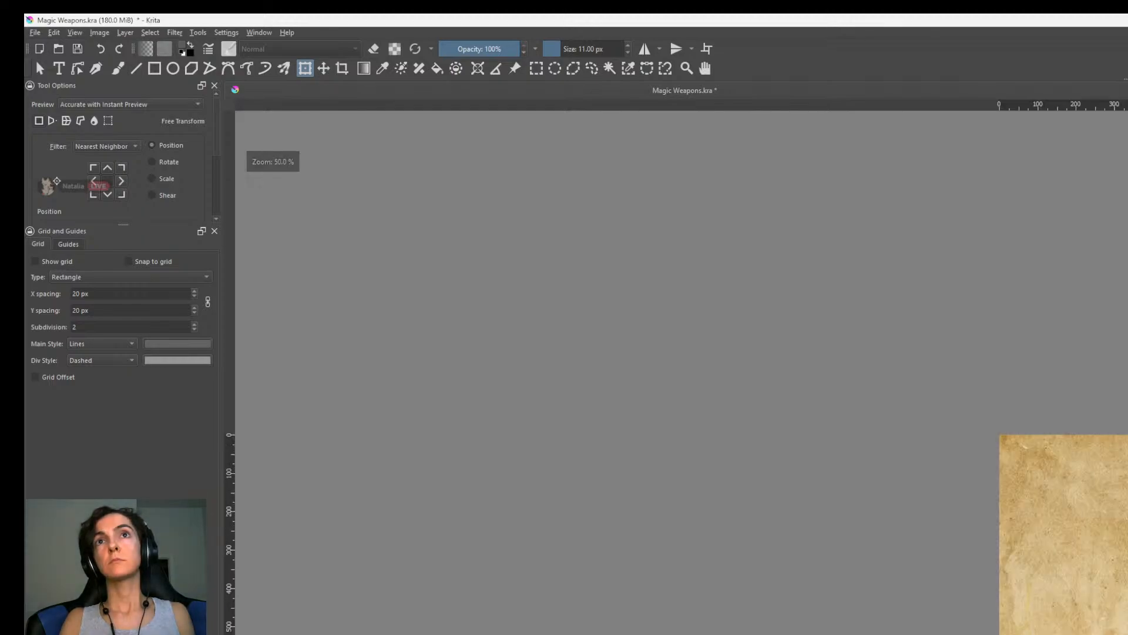
scroll(918, 494, down, 2)
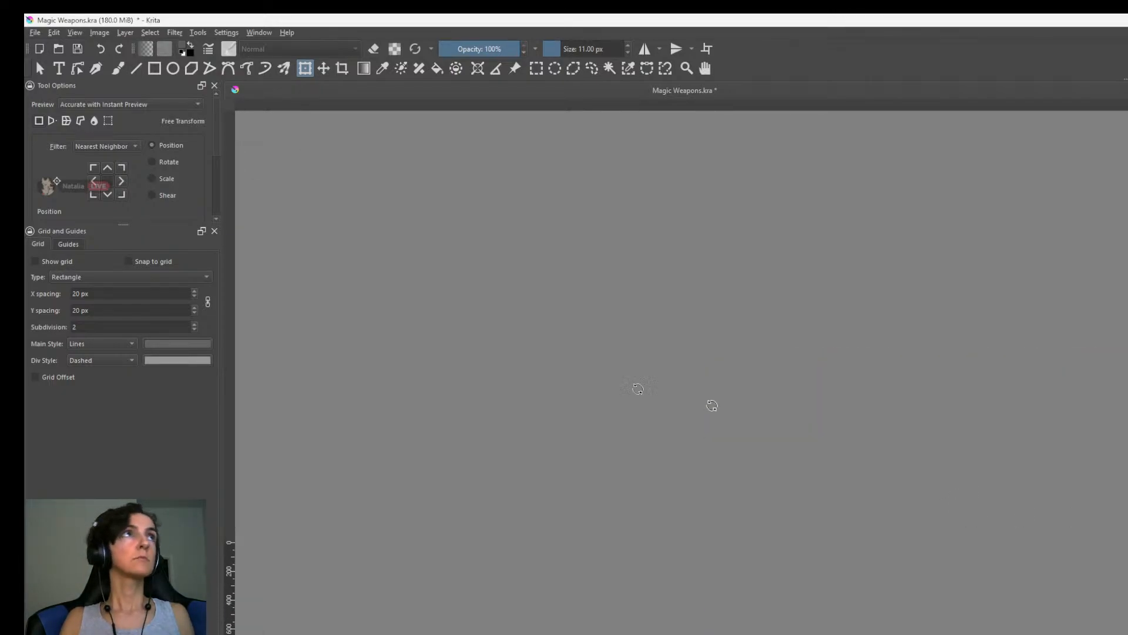
click(39, 69)
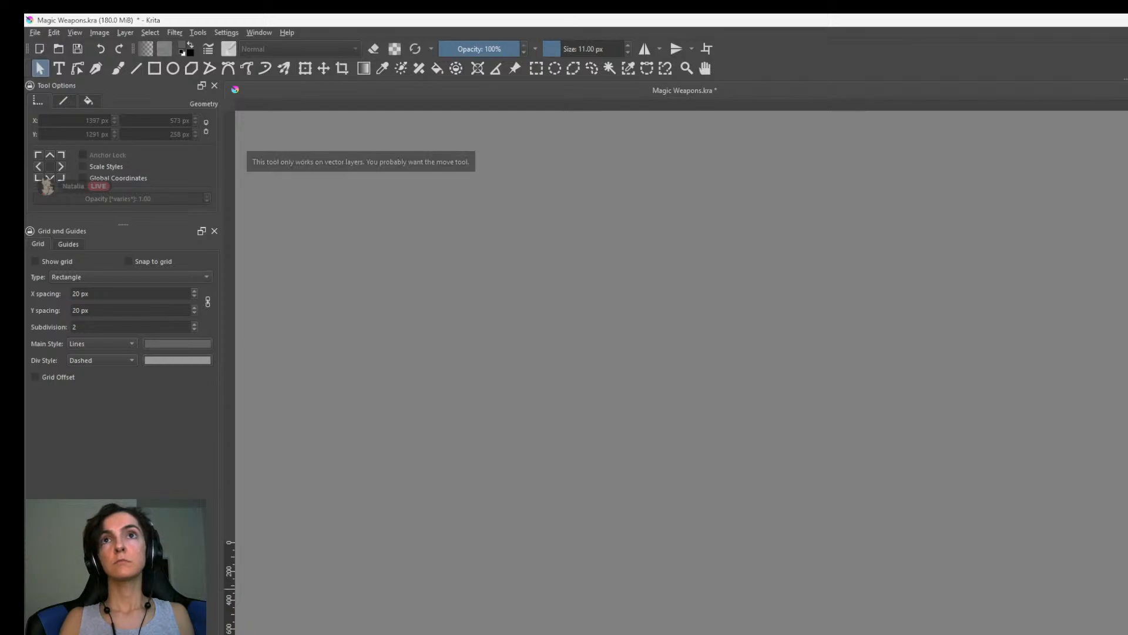
scroll(892, 499, up, 4)
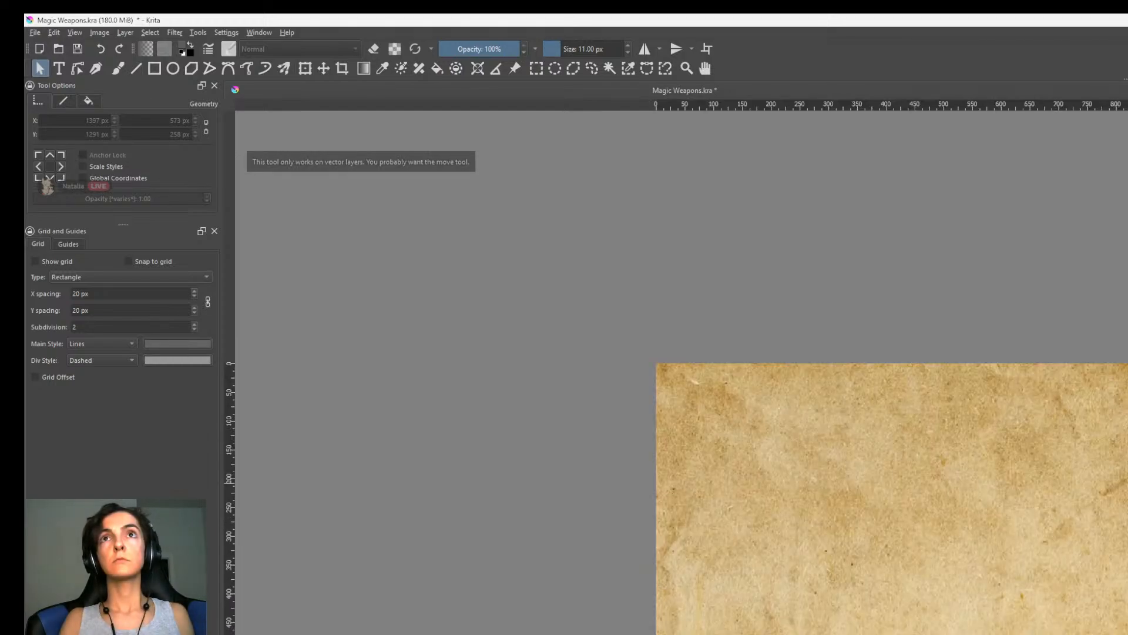
key(b)
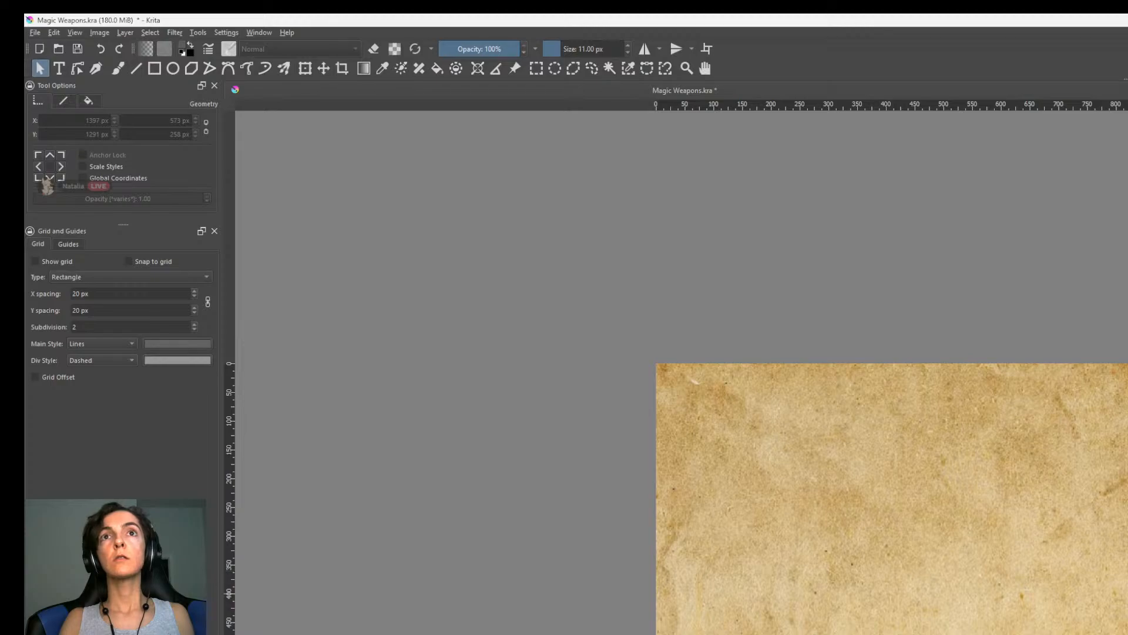
scroll(682, 533, down, 3)
scroll(682, 533, up, 4)
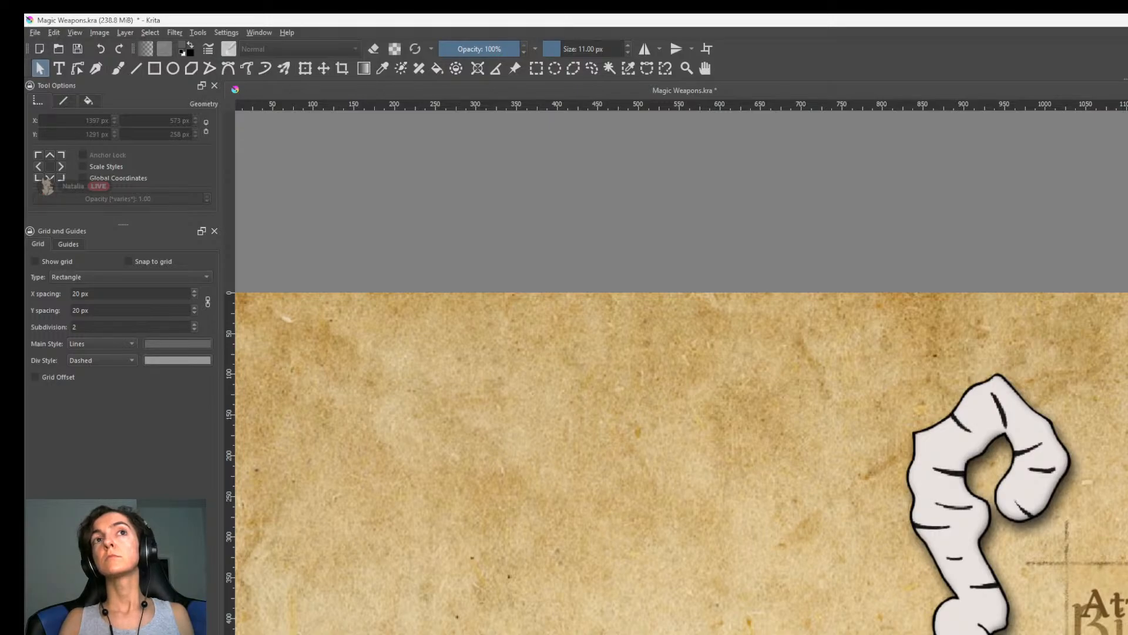
key(b)
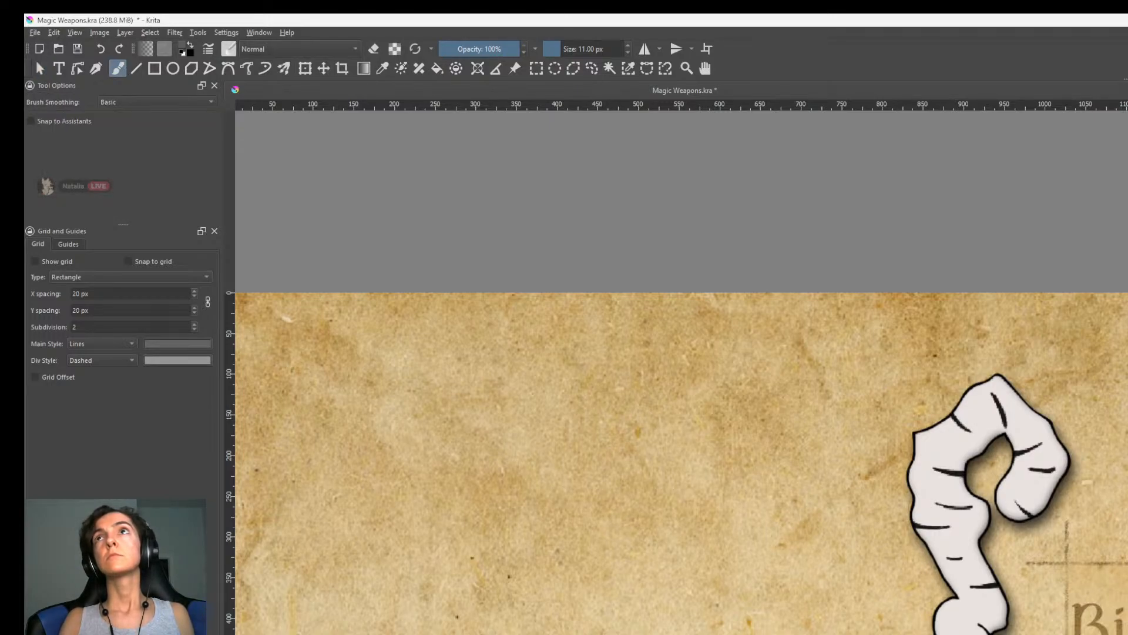
key(ctrl+t)
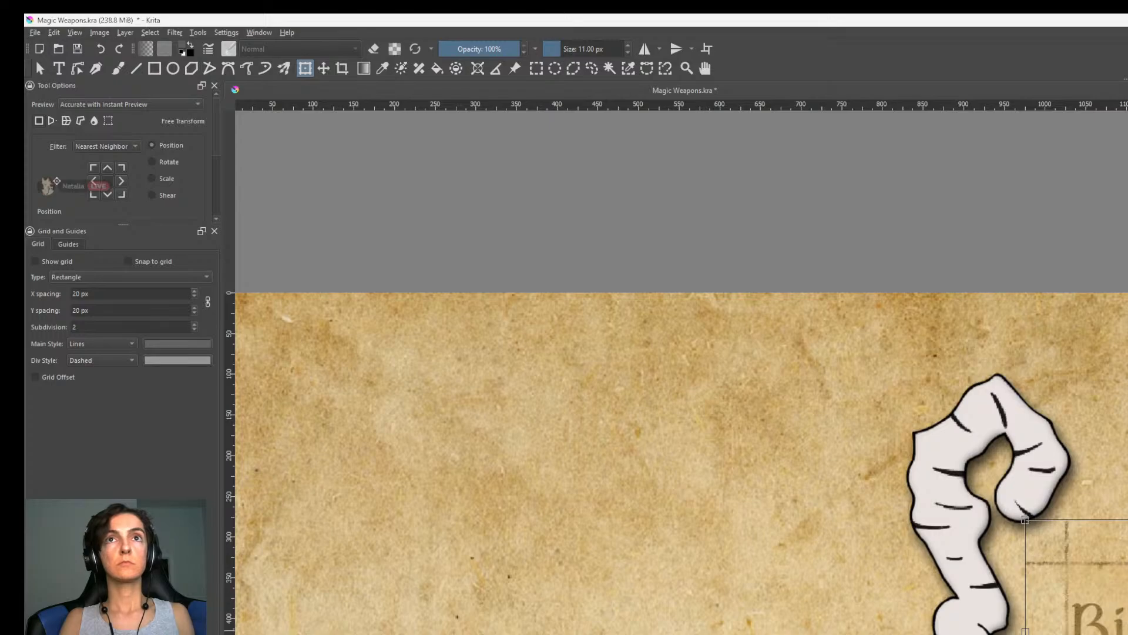
Move the sketched frame down to the wand with Free Transform and fit it around the Birch Wand label.
scroll(682, 373, down, 2)
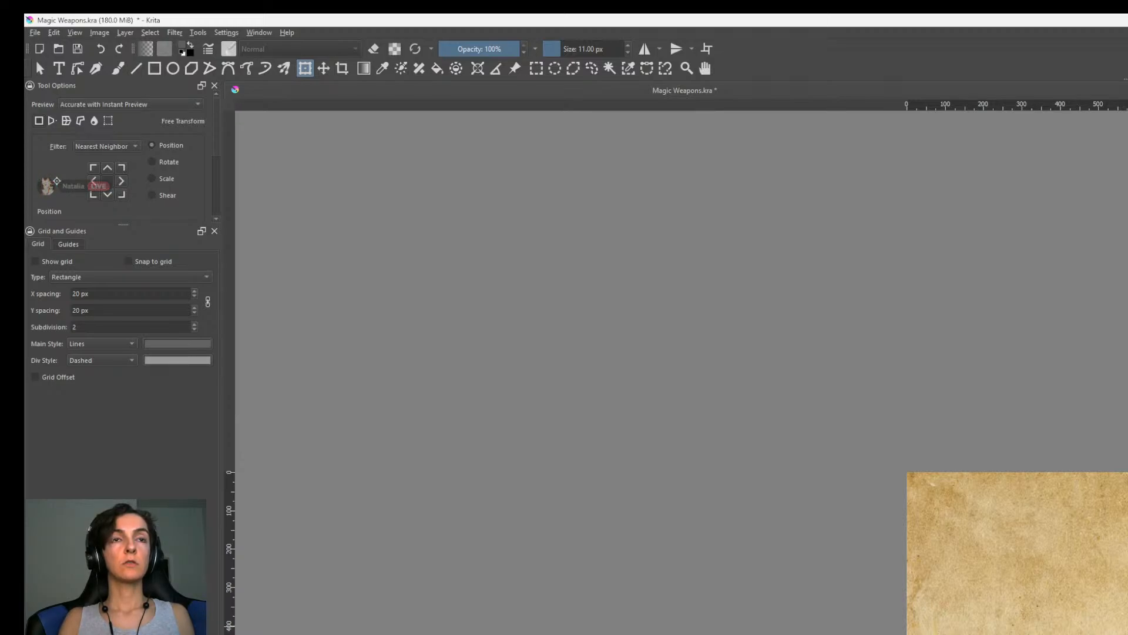
scroll(682, 373, up, 4)
scroll(682, 373, down, 2)
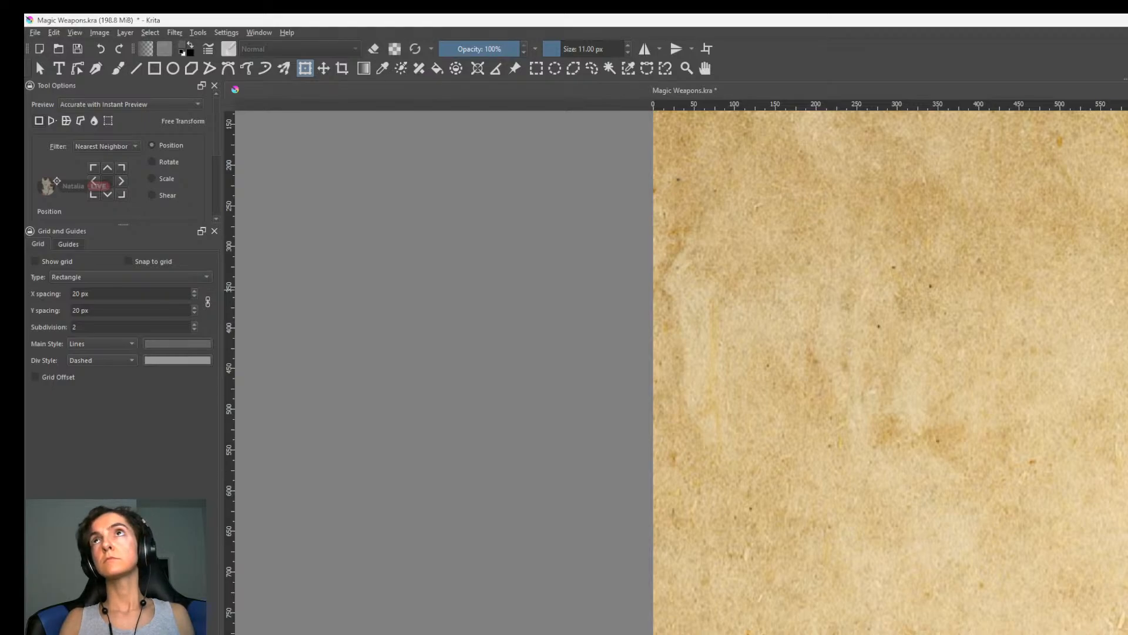
scroll(889, 368, down, 2)
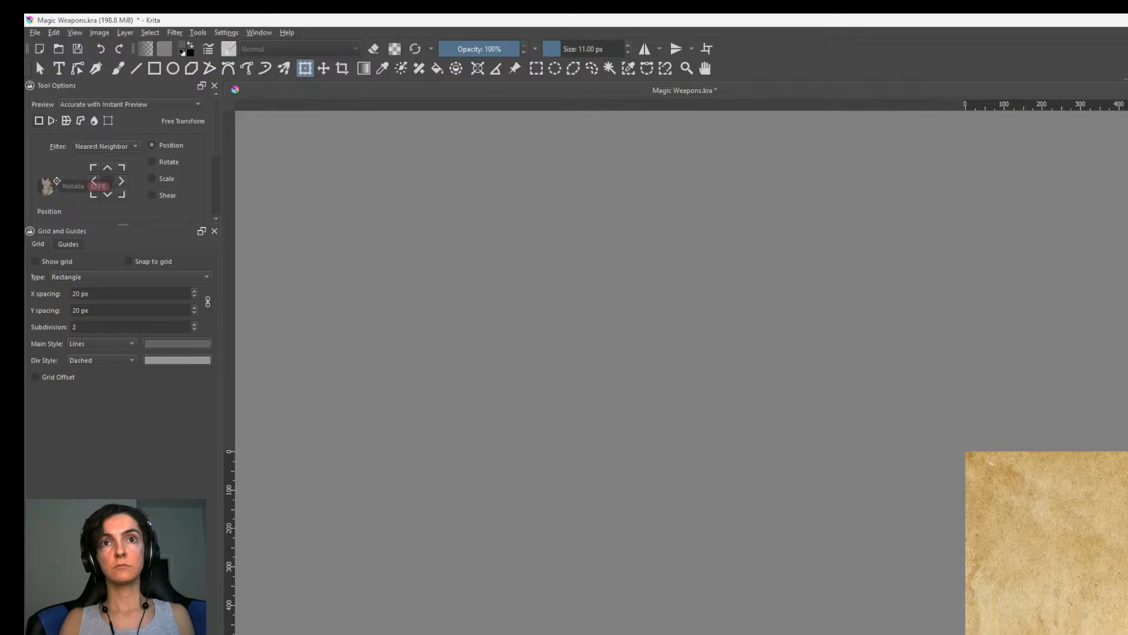
scroll(681, 373, up, 2)
middle_drag(682, 373, 669, 317)
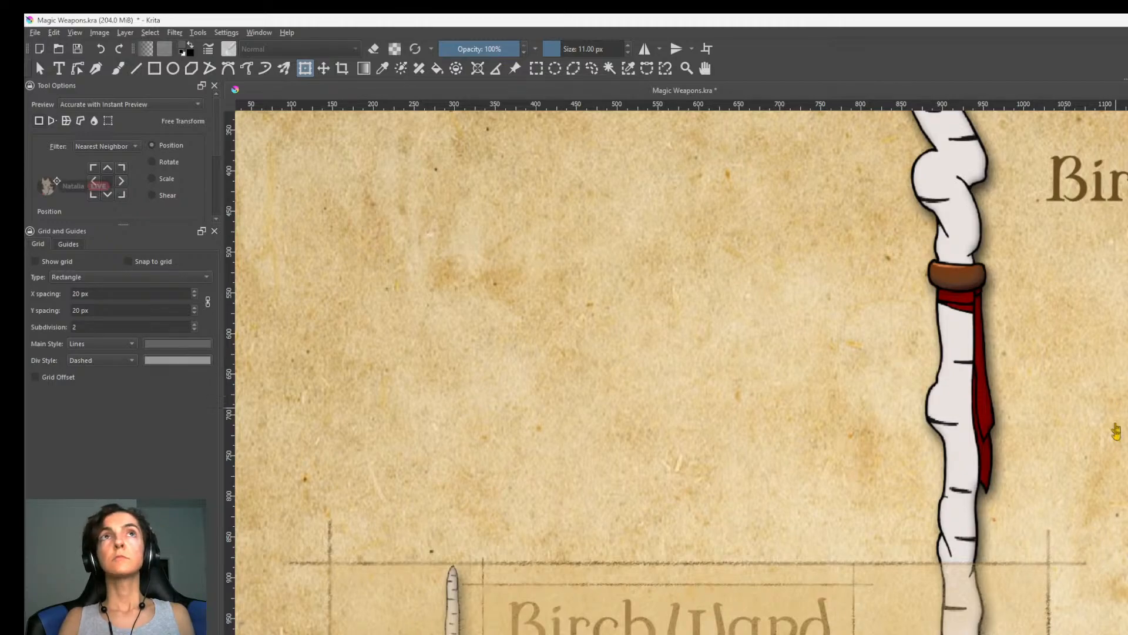
Fit a sketched frame around the Birch Staff label with Free Transform and check its placement beside the staff.
middle_drag(1113, 412, 1127, 626)
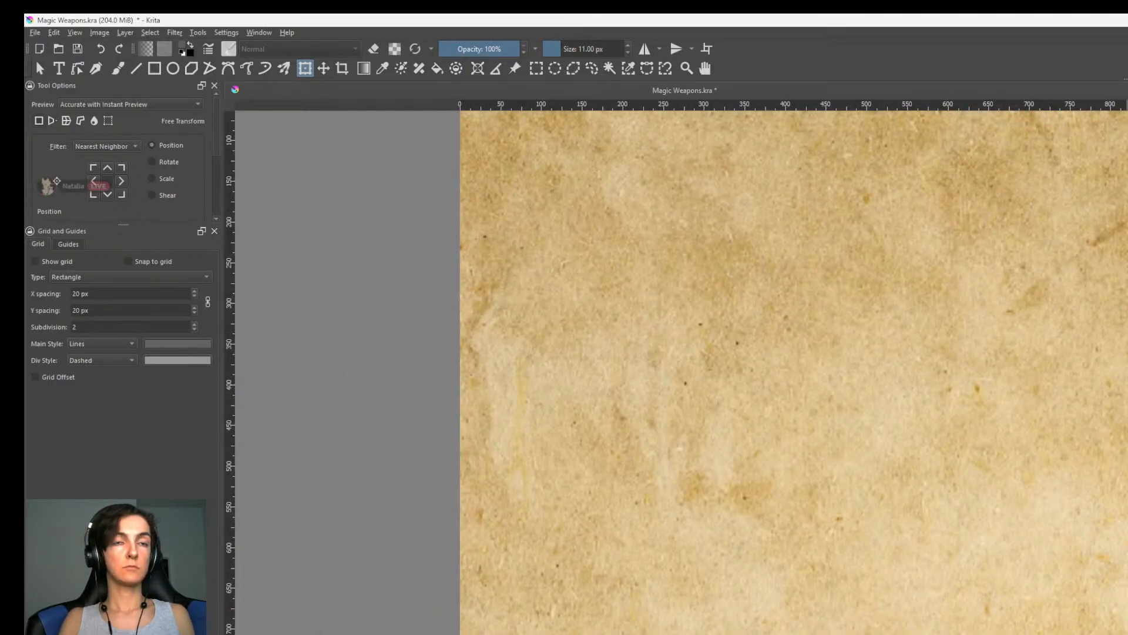
mouse_move(1127, 506)
mouse_down()
mouse_move(1102, 365)
mouse_move(1127, 385)
mouse_move(1081, 394)
mouse_move(1127, 406)
mouse_up()
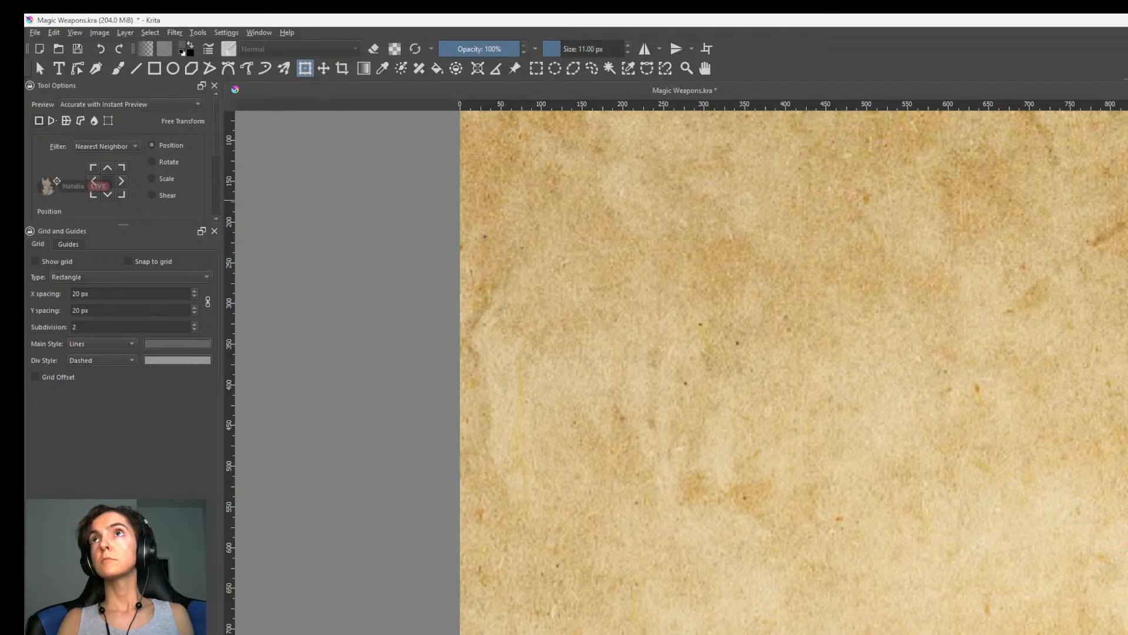
scroll(1126, 567, down, 4)
scroll(1125, 548, up, 3)
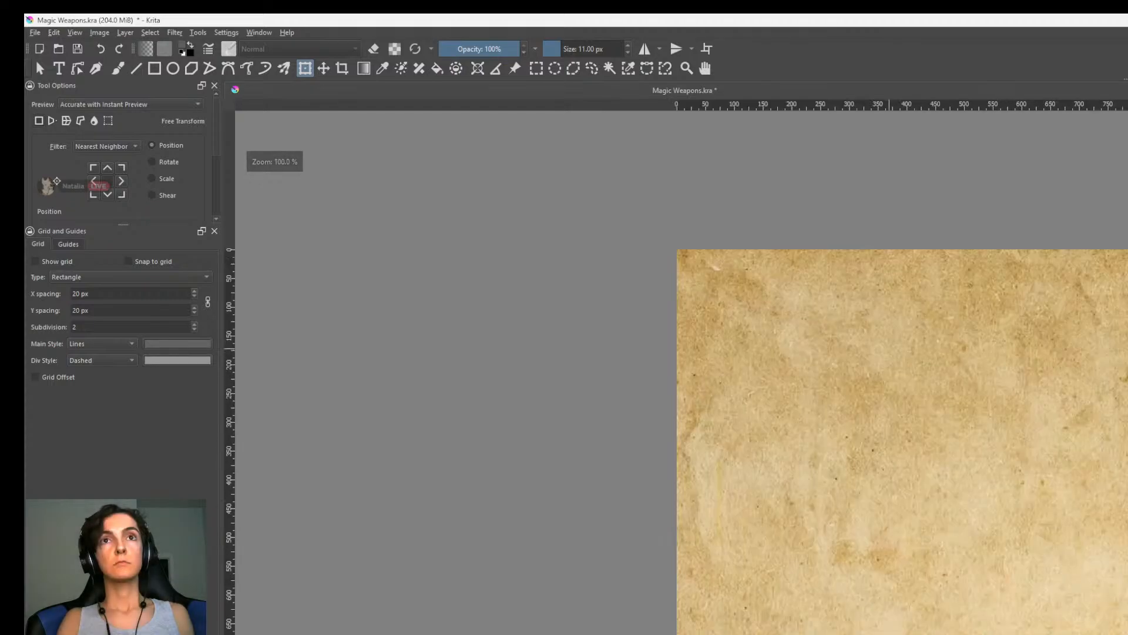
middle_drag(1125, 548, 1120, 432)
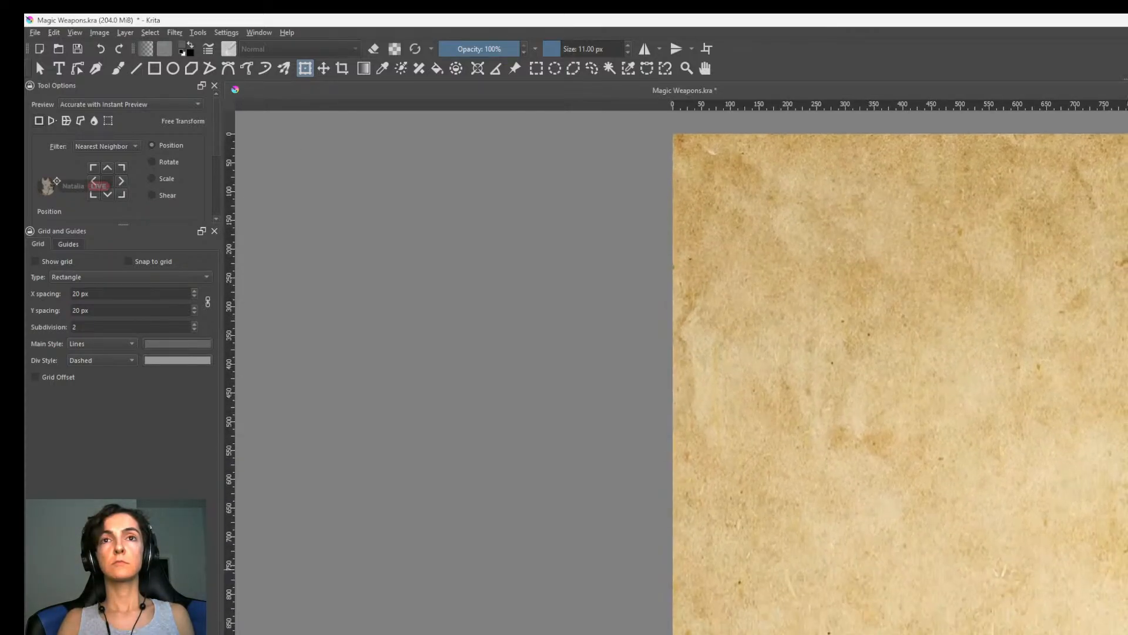
scroll(1126, 567, down, 2)
scroll(1126, 570, up, 1)
scroll(1126, 567, up, 1)
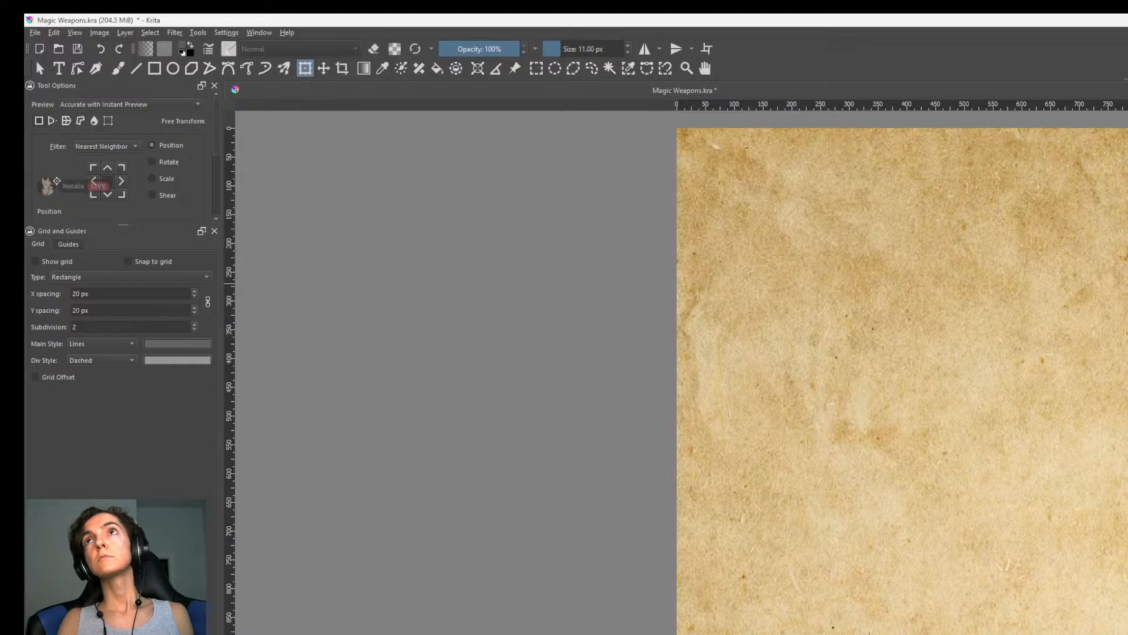
key(alt+Tab)
key(alt+Tab)
key(alt+Tab)
key(alt+Tab)
key(alt+Tab)
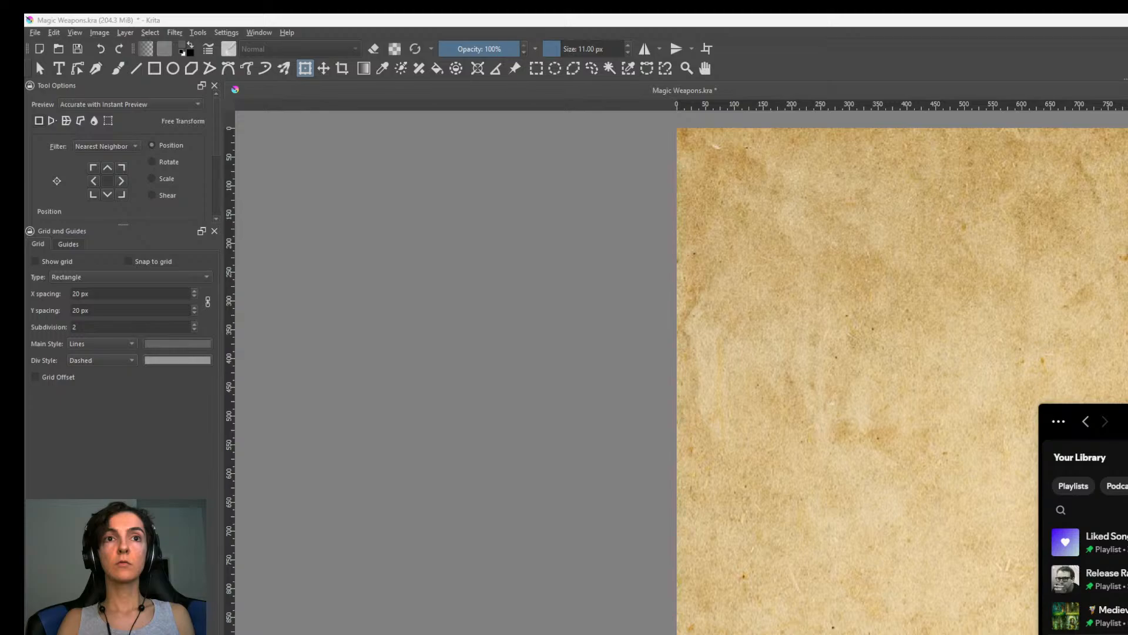
key(alt+Tab)
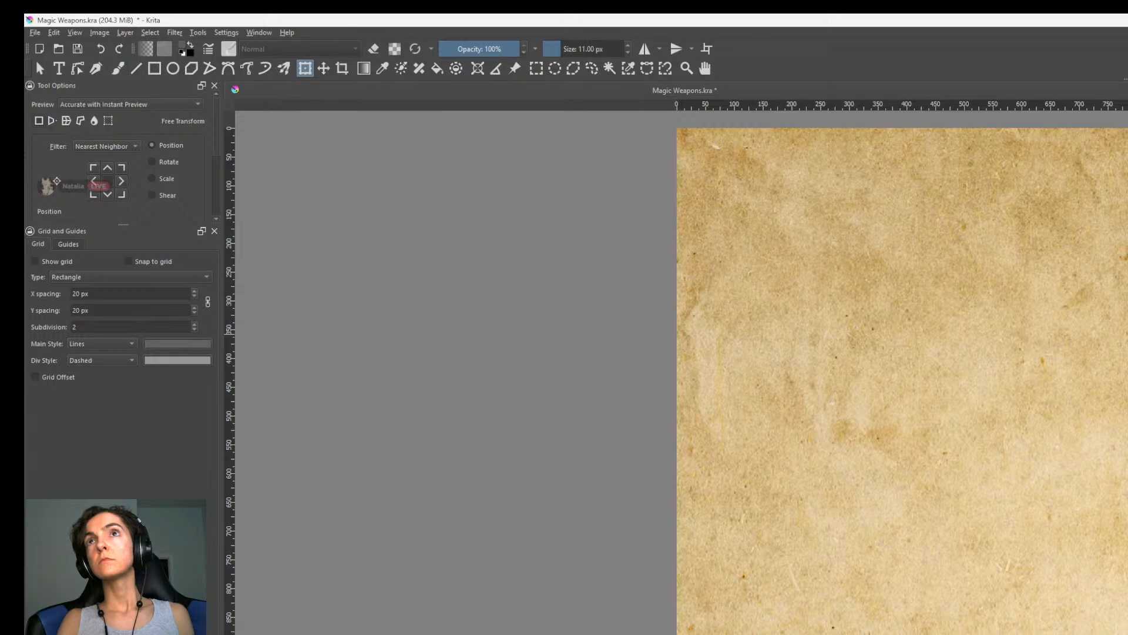
Switch to the freehand brush with the Pencil-2 preset and look over its settings in the Brush Editor.
scroll(682, 371, up, 2)
key(b)
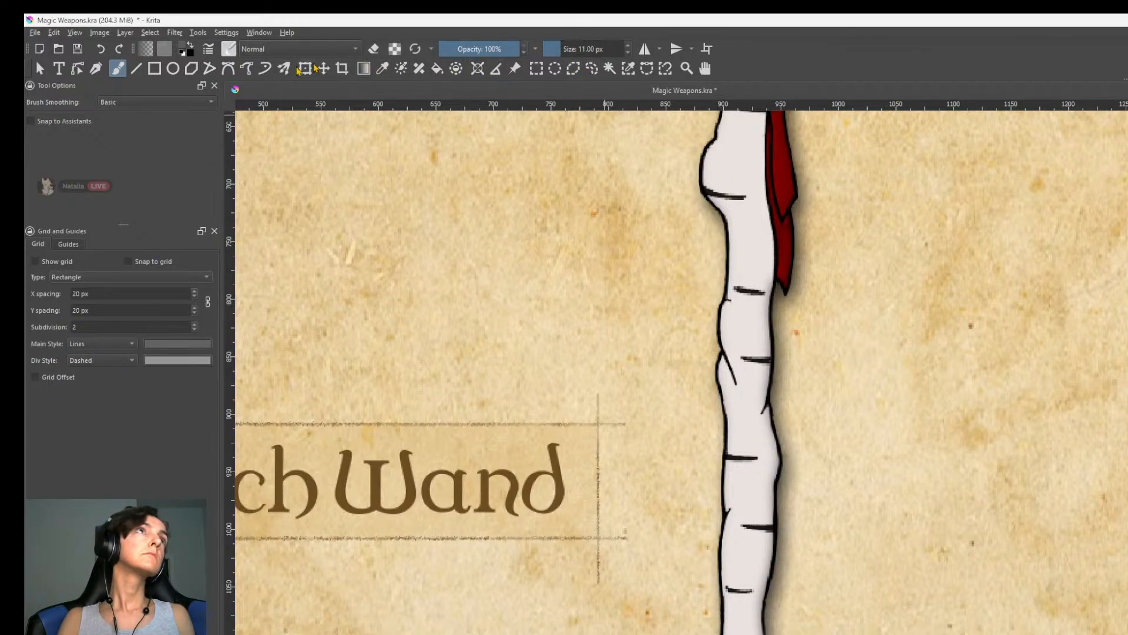
click(228, 48)
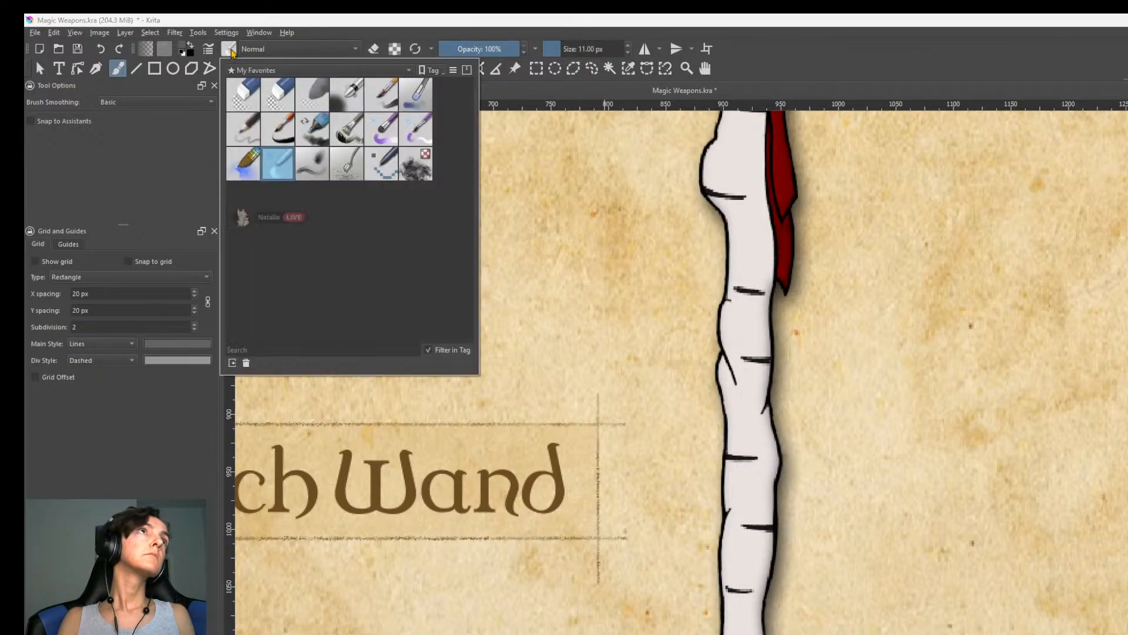
click(247, 129)
click(208, 49)
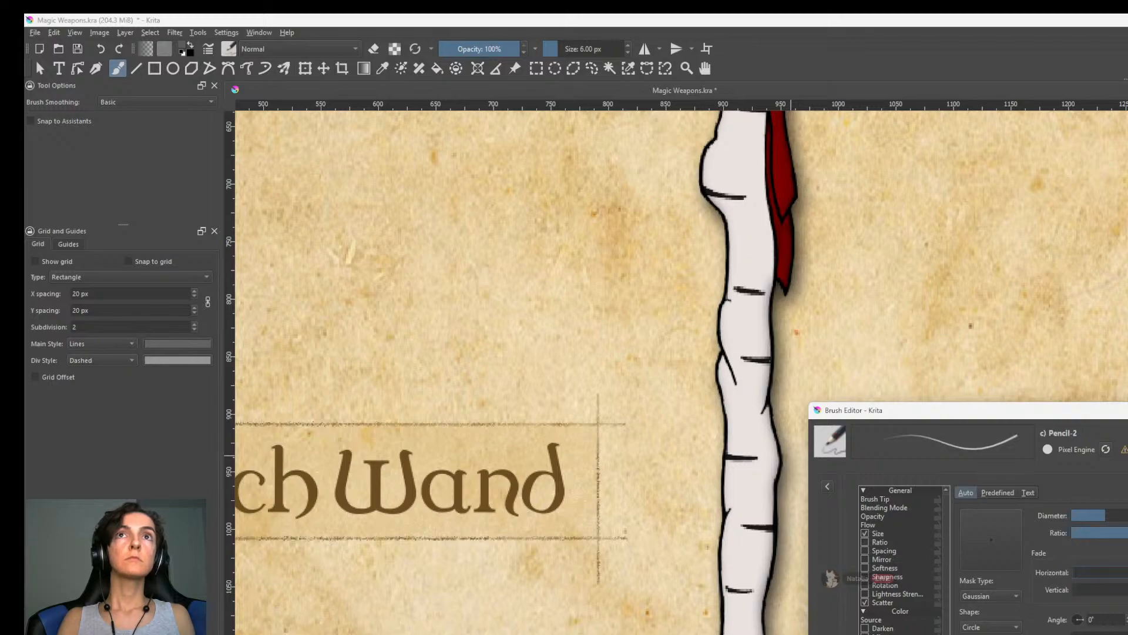
click(1127, 410)
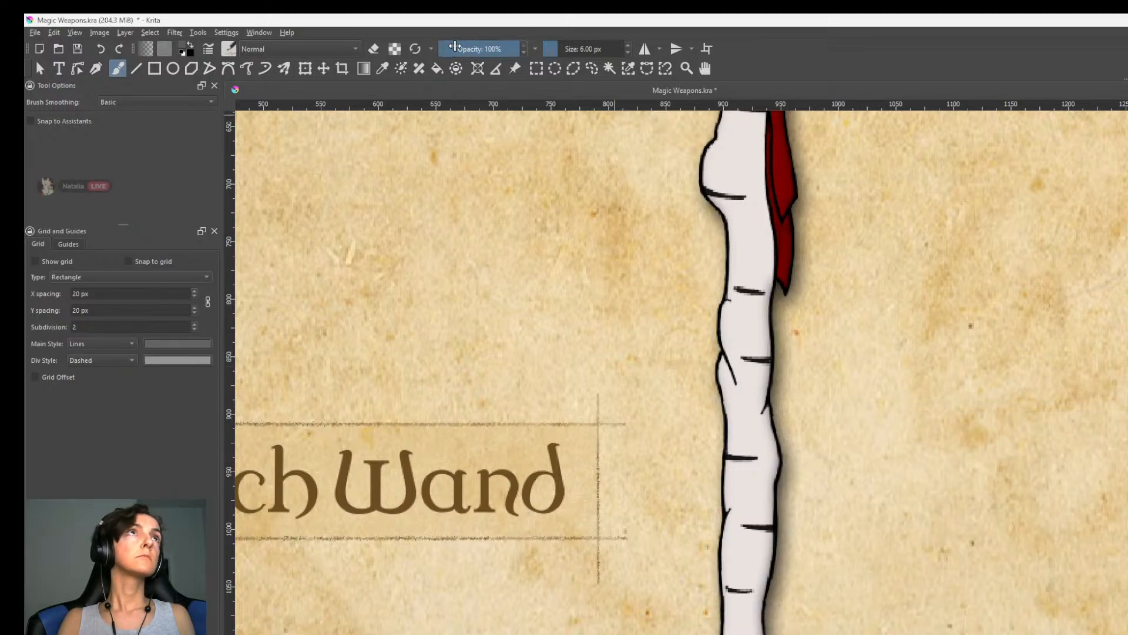
Set the pencil brush to 20% opacity and a size of 135 px.
click(454, 48)
key(bracketright)
key(bracketright)
key(bracketright)
key(bracketright)
key(bracketright)
key(bracketright)
key(bracketright)
key(bracketright)
key(bracketright)
key(bracketright)
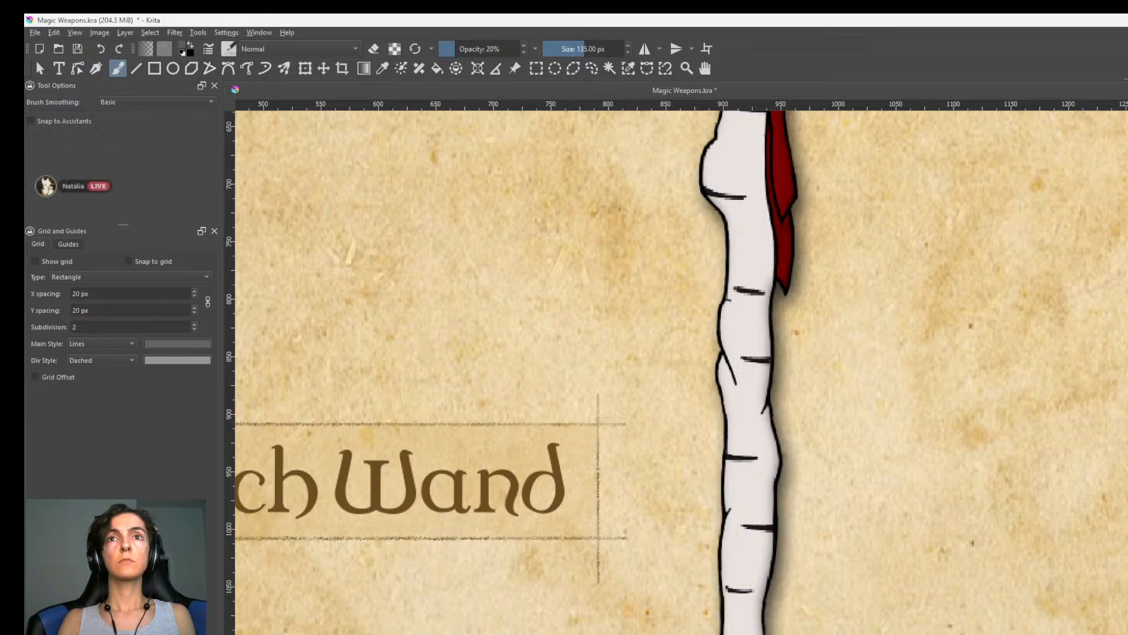
Turn on eraser mode for the pencil brush and reduce its size to 103 px.
click(374, 49)
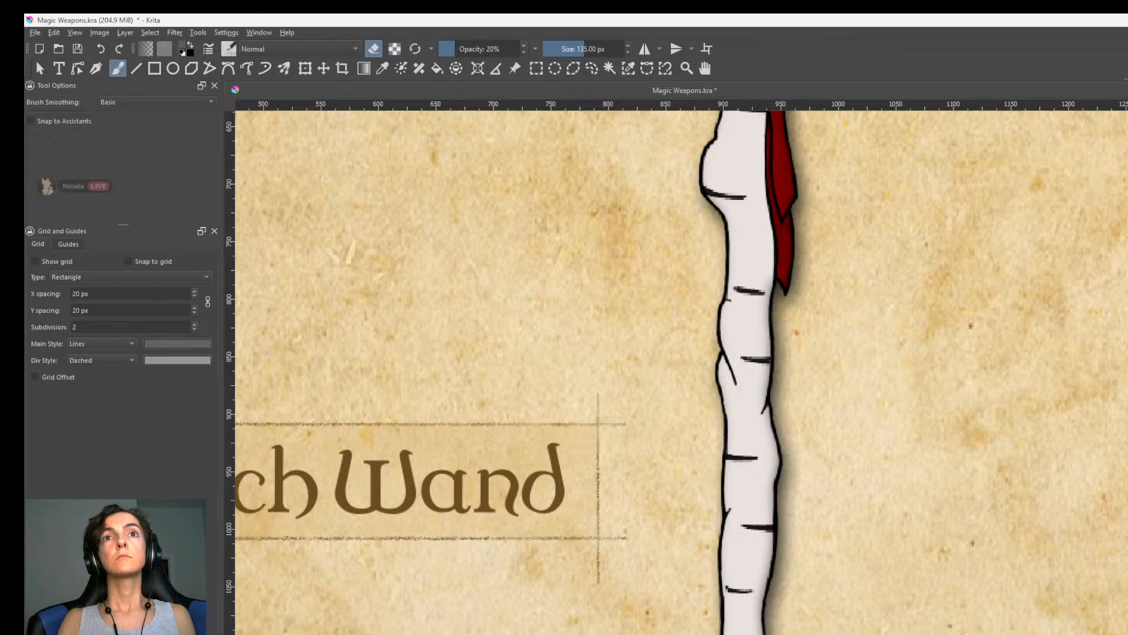
key(bracketleft)
key(bracketleft)
key(bracketleft)
key(bracketleft)
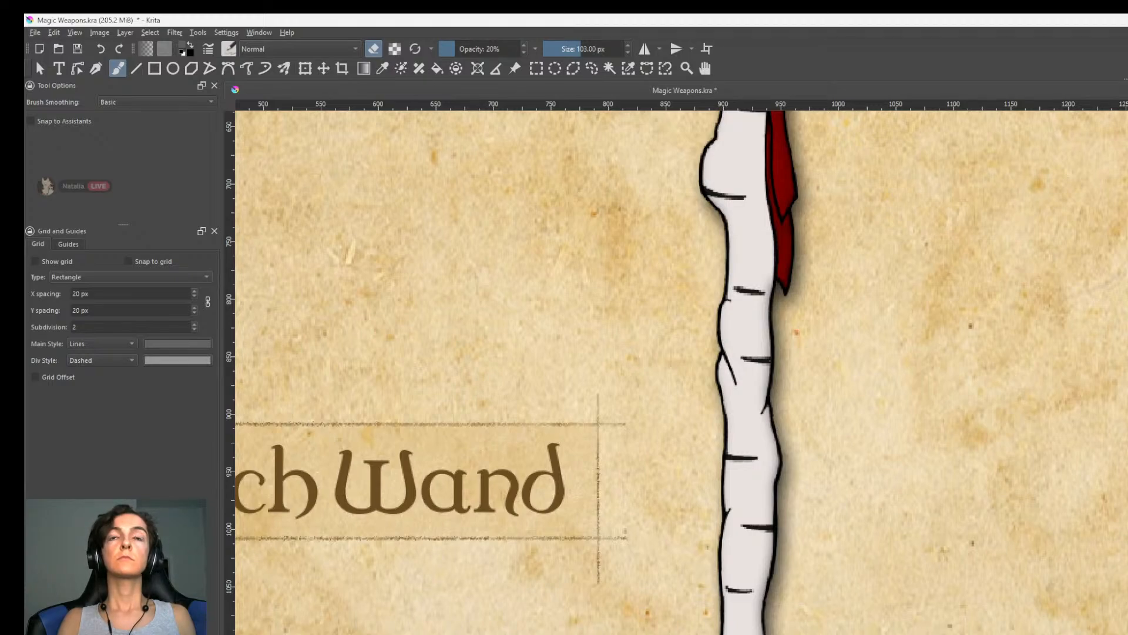
Leave eraser mode and select the Birch Wand text label beside the wand's tip.
key(minus)
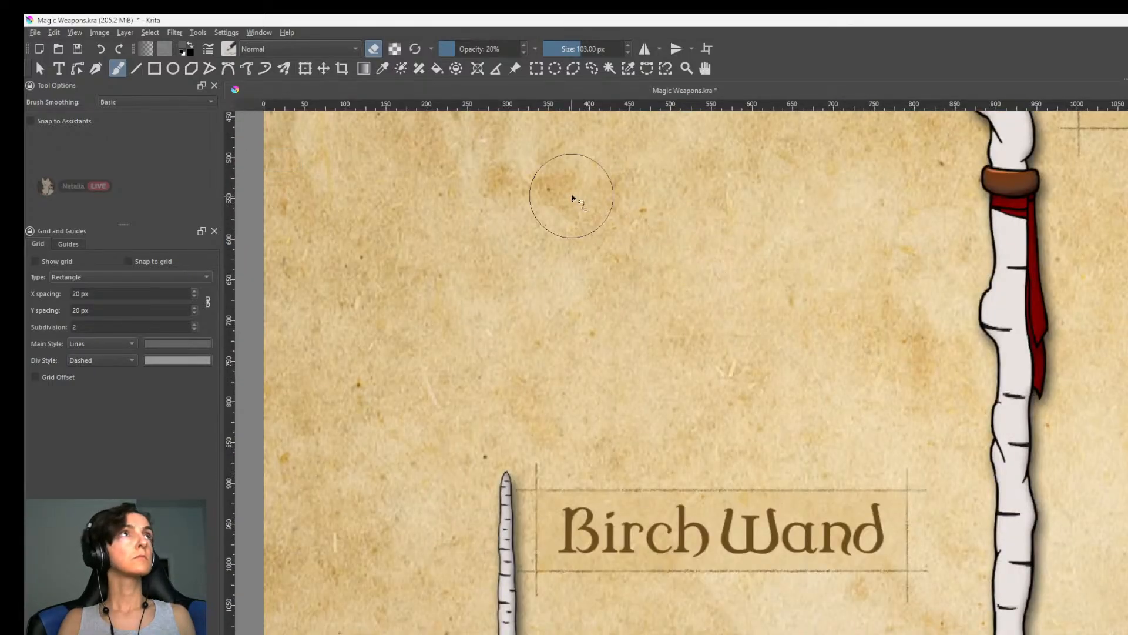
key(minus)
key(minus)
key(minus)
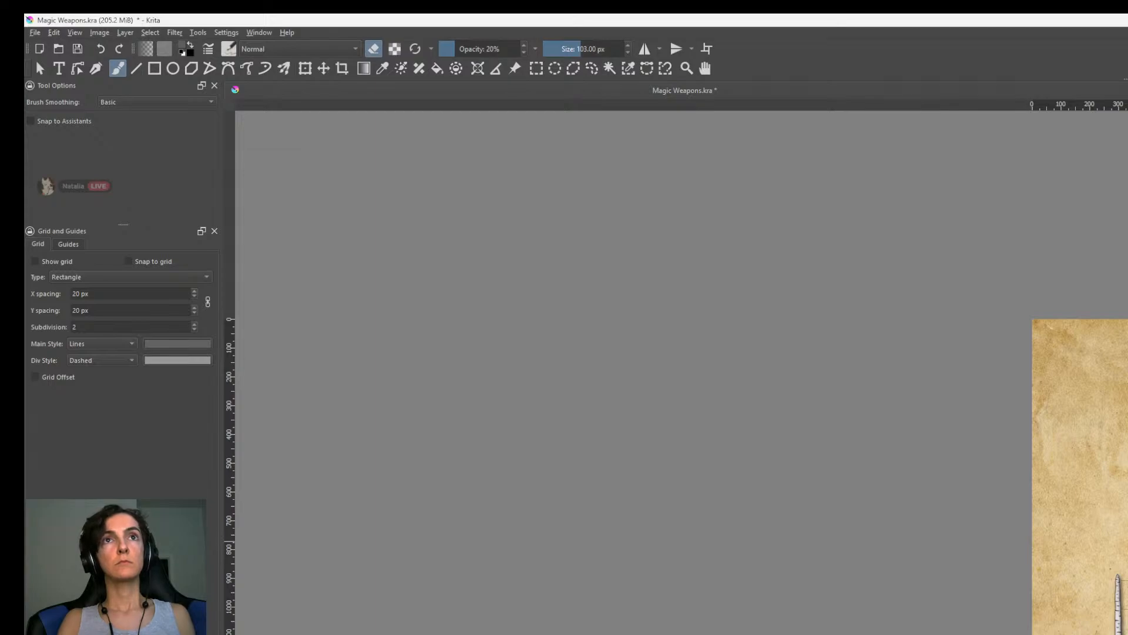
key(plus)
key(plus)
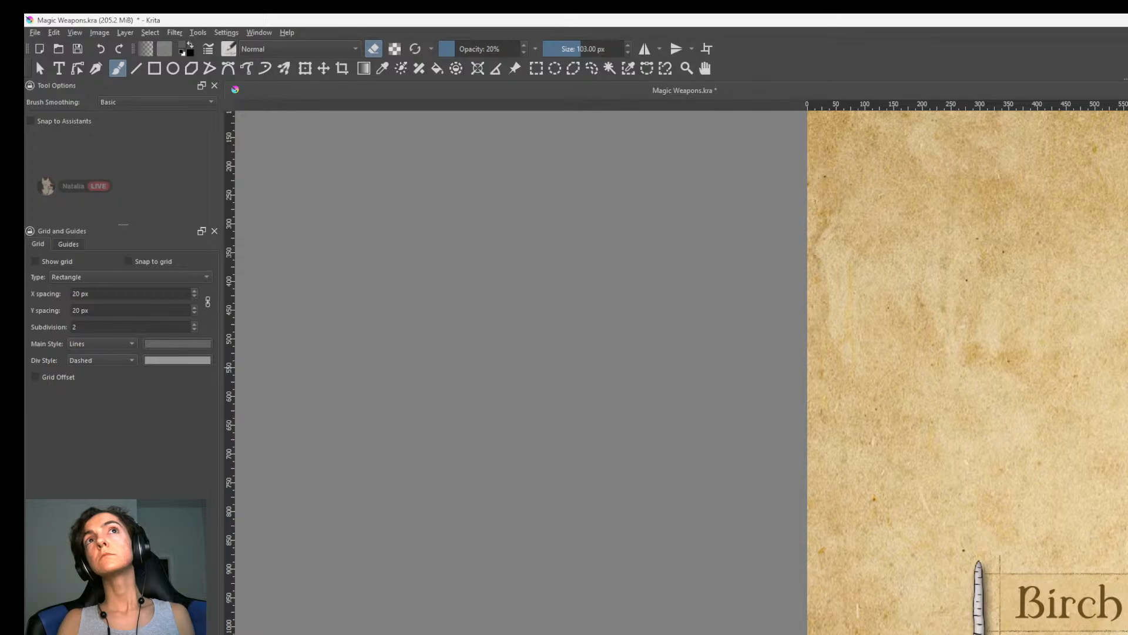
key(e)
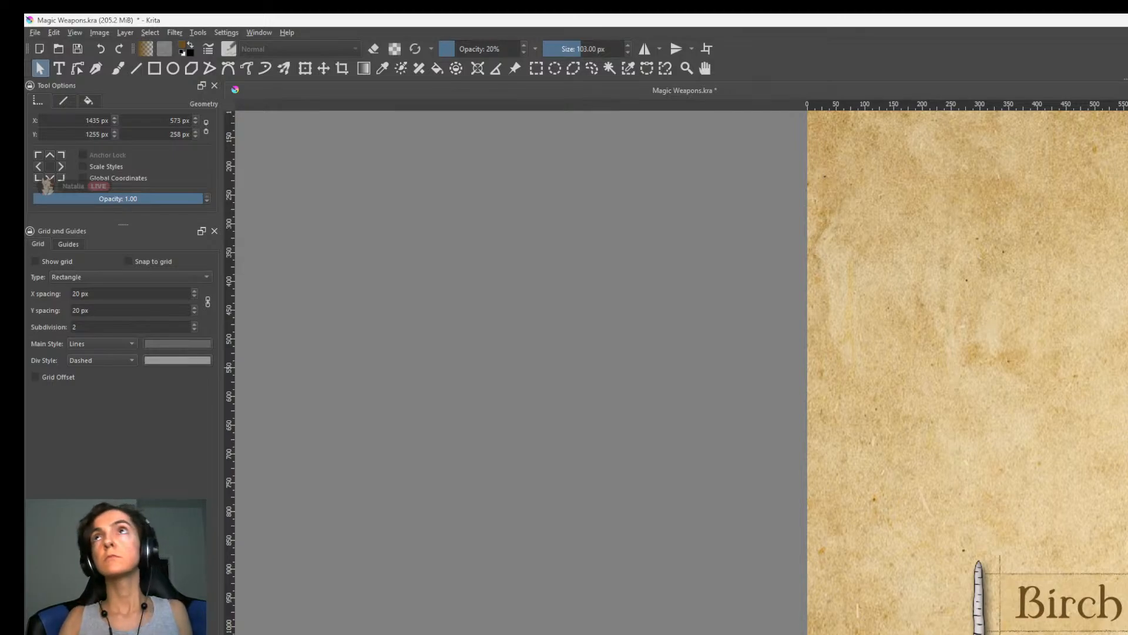
click(1071, 604)
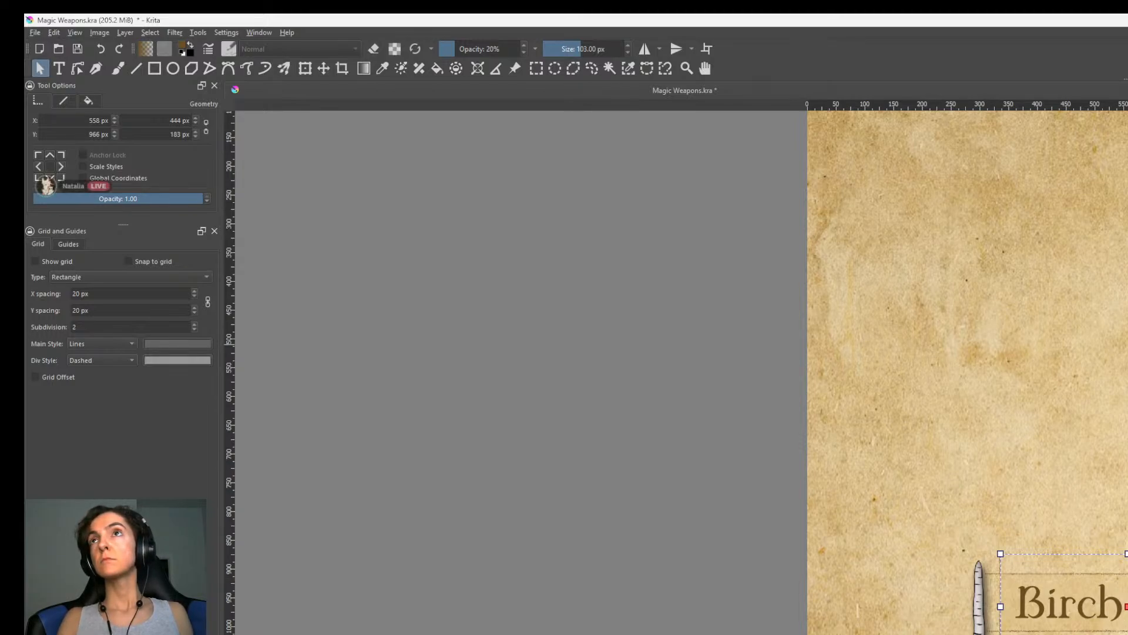
Select the Birch Staff text label on its layer and return to the freehand brush.
key(b)
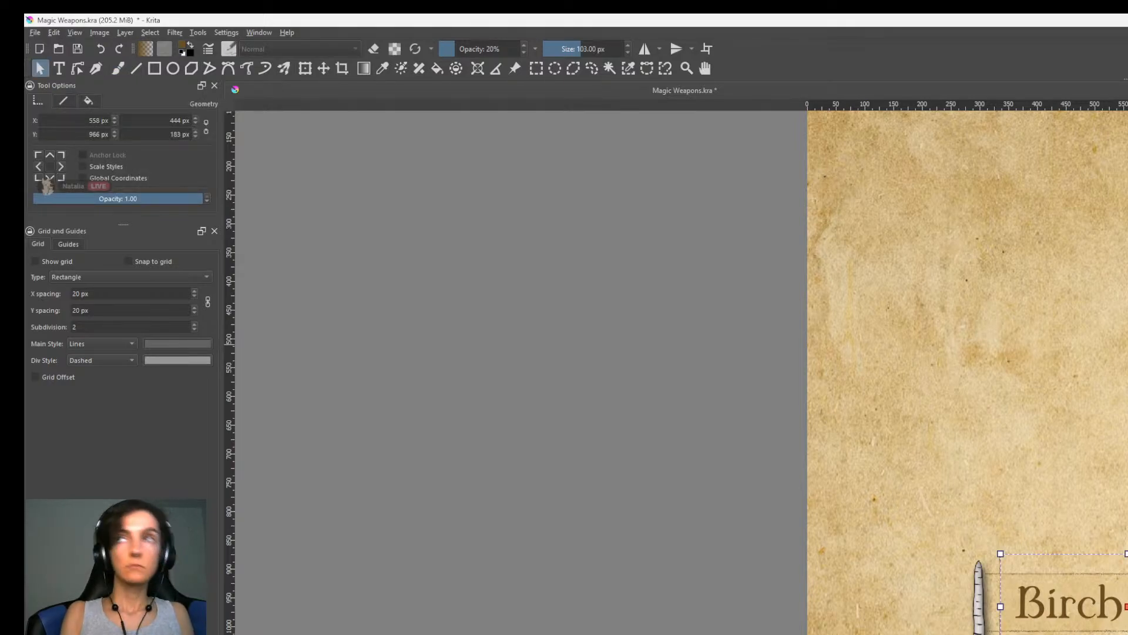
key(b)
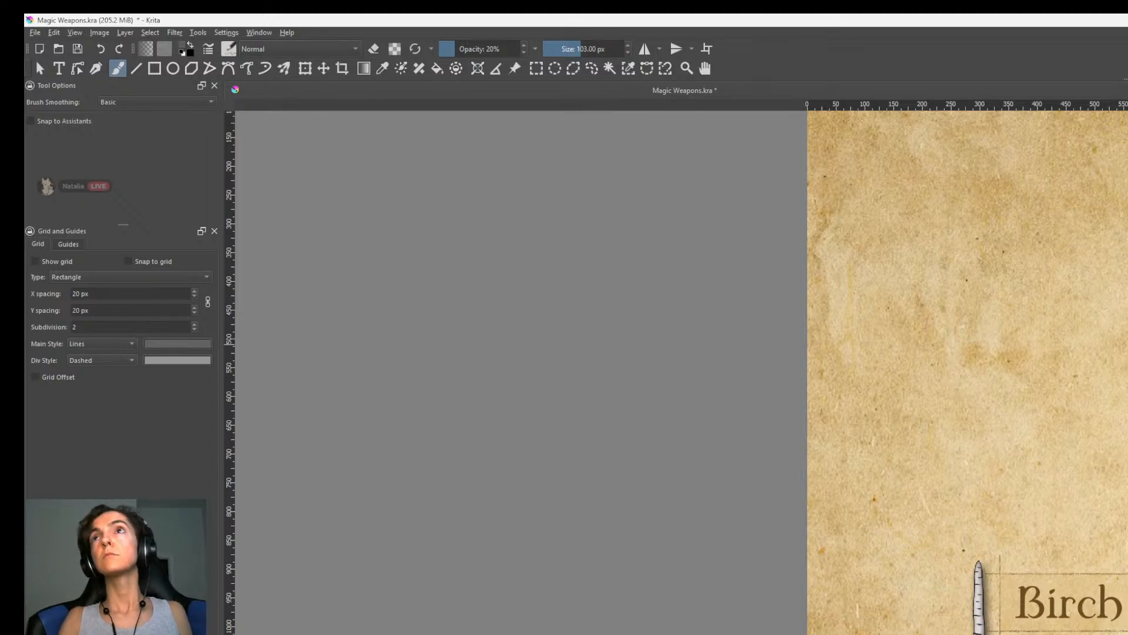
key(Page_Up)
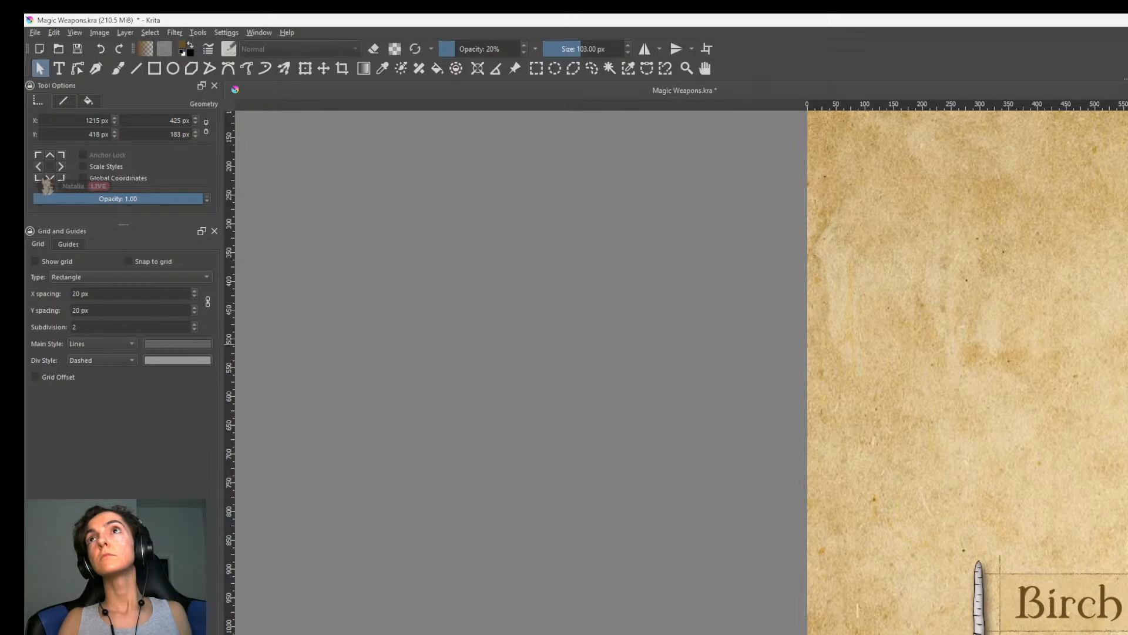
key(b)
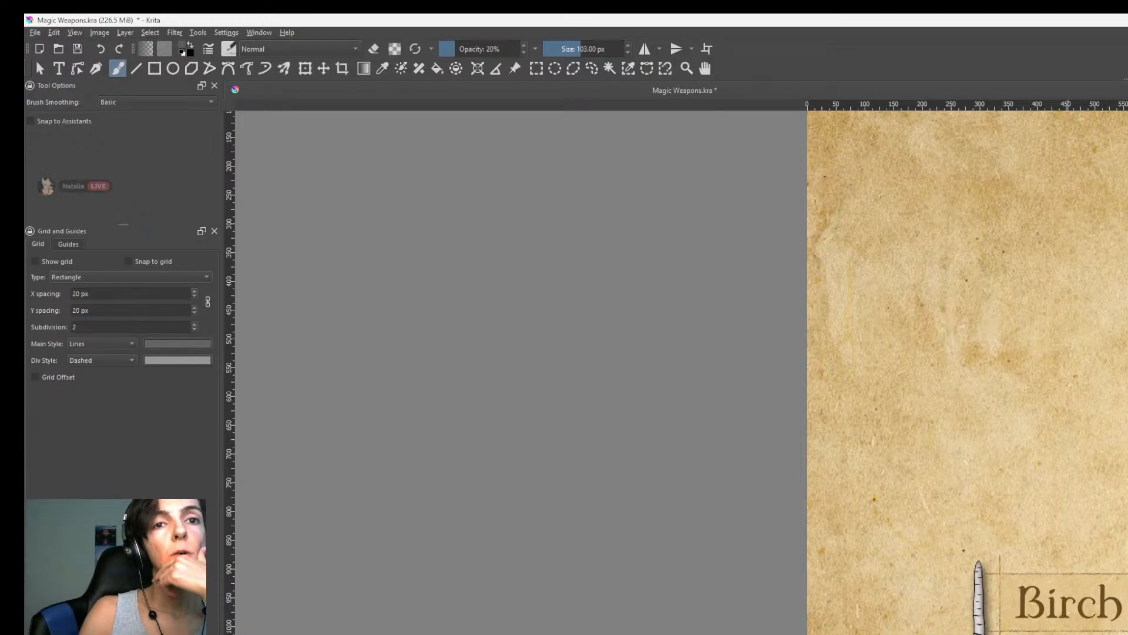
Switch to OBS, close the Audio Input Capture properties, and return to Krita.
key(alt+Tab)
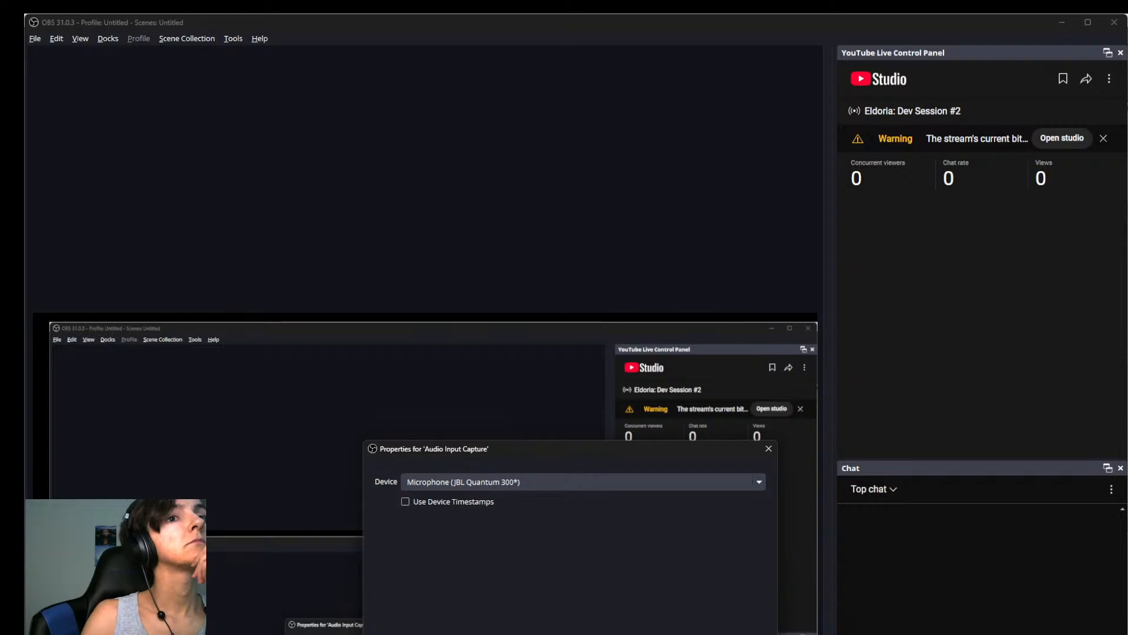
key(Escape)
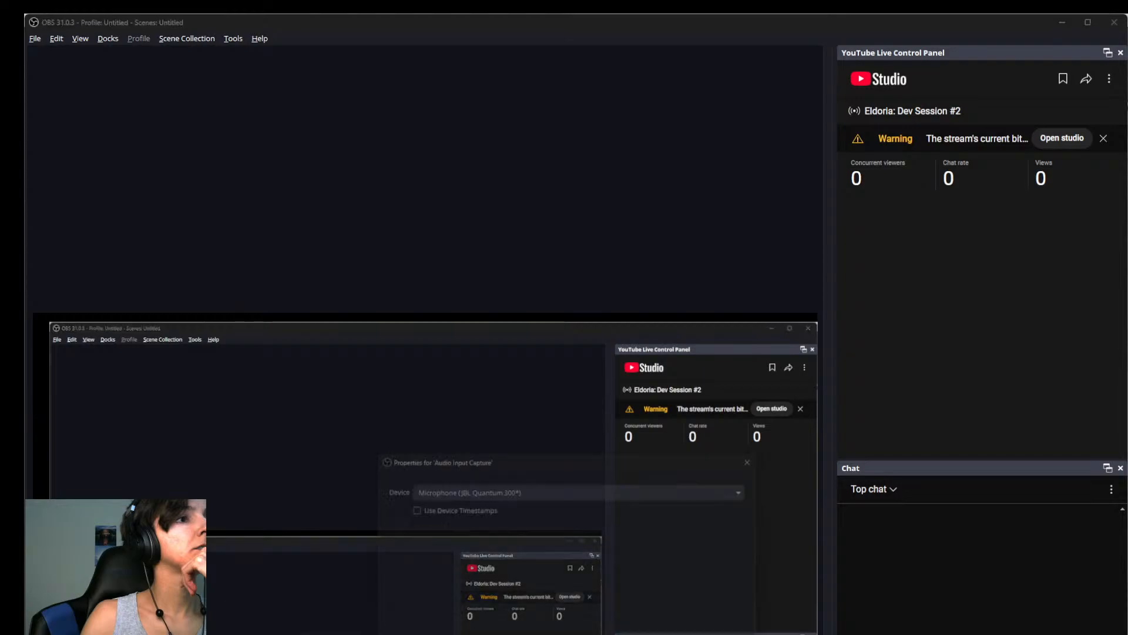
key(Escape)
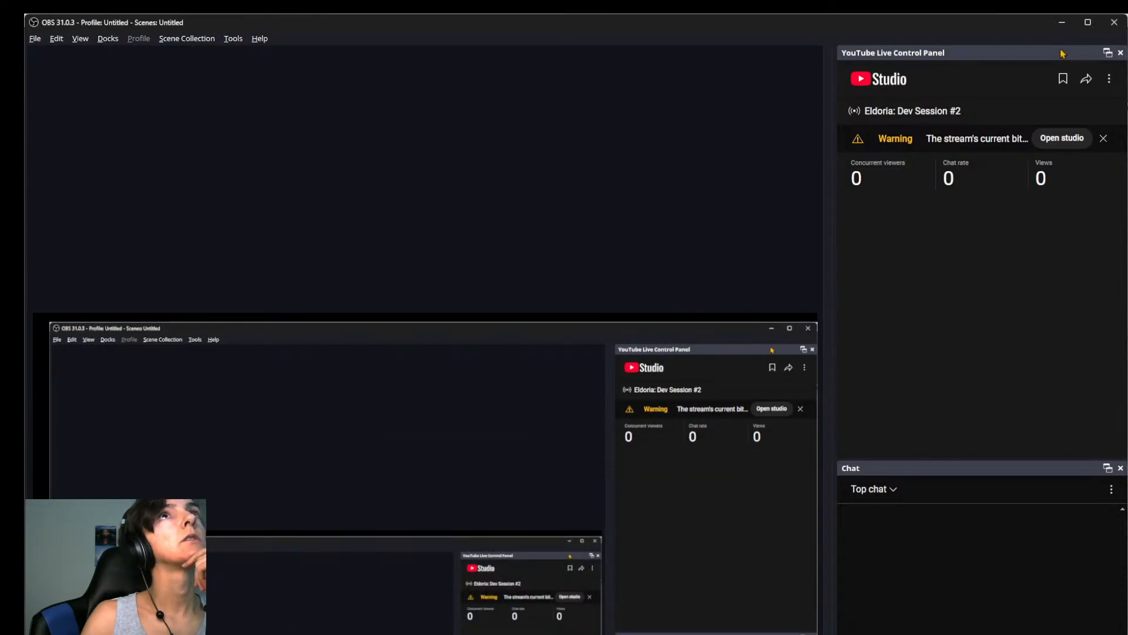
click(1065, 22)
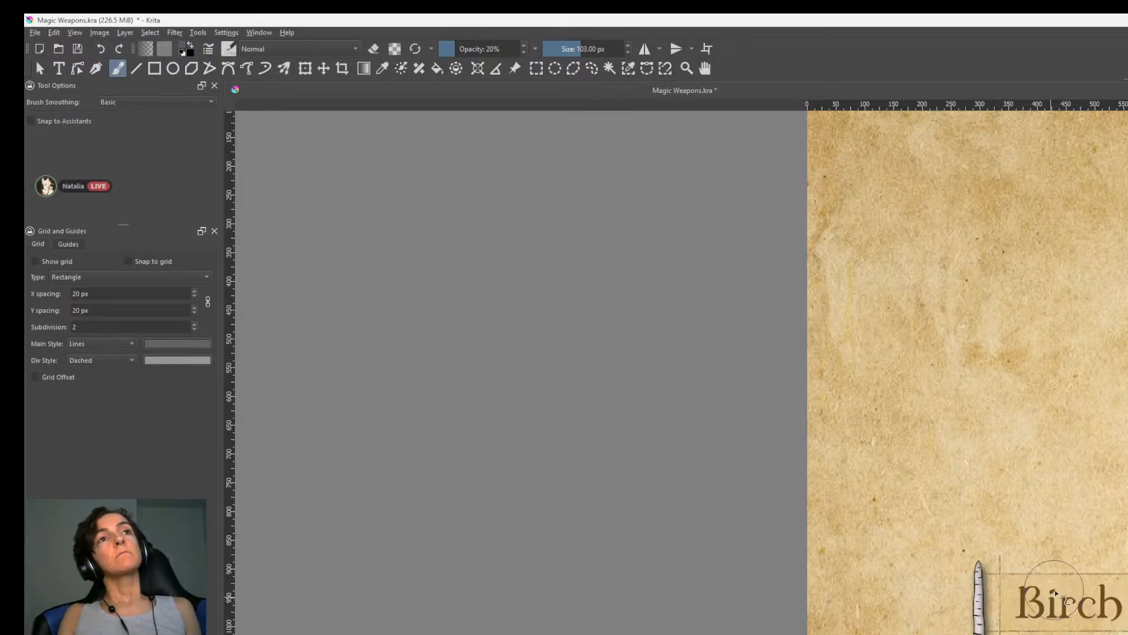
scroll(1068, 605, up, 2)
shift+middle_drag(1127, 576, 1127, 520)
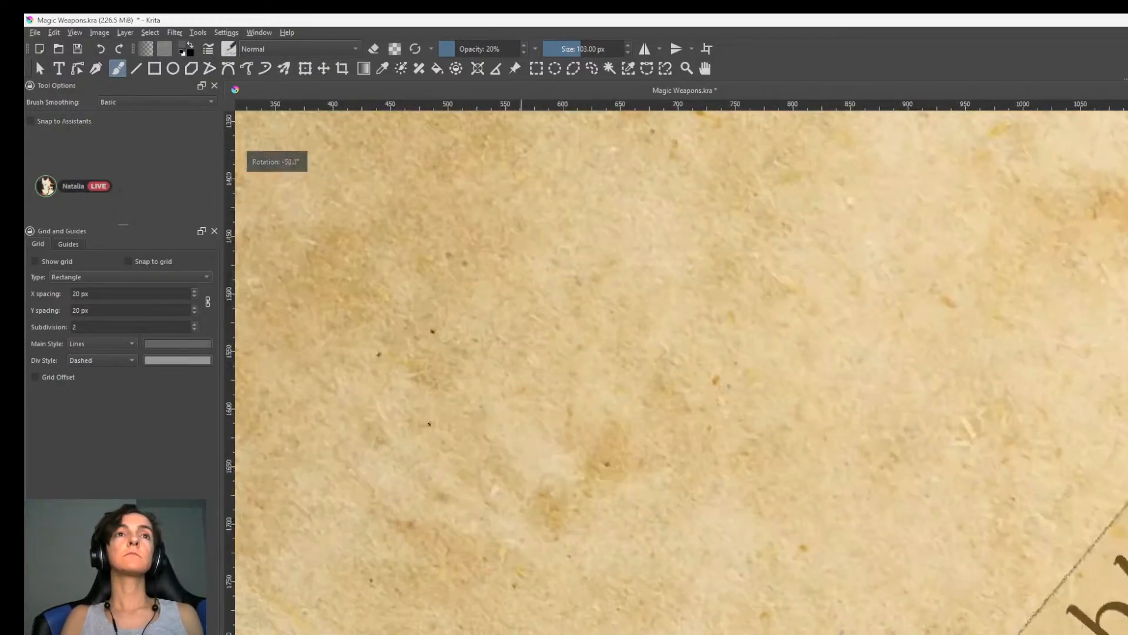
key(5)
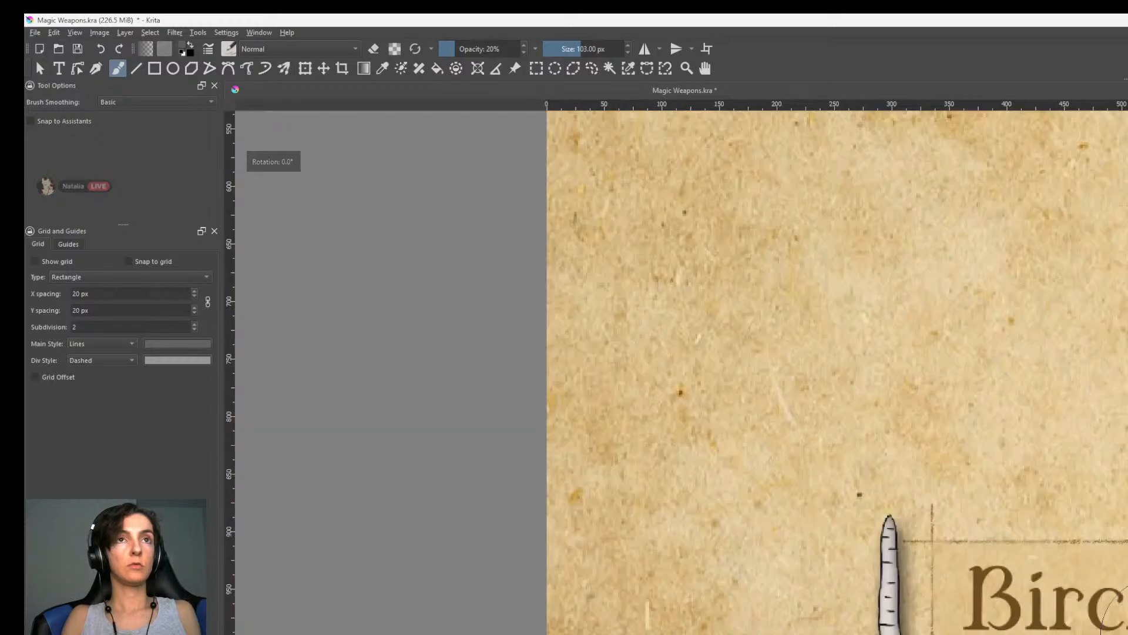
scroll(1127, 627, down, 4)
middle_drag(1127, 576, 1093, 634)
scroll(1127, 634, up, 1)
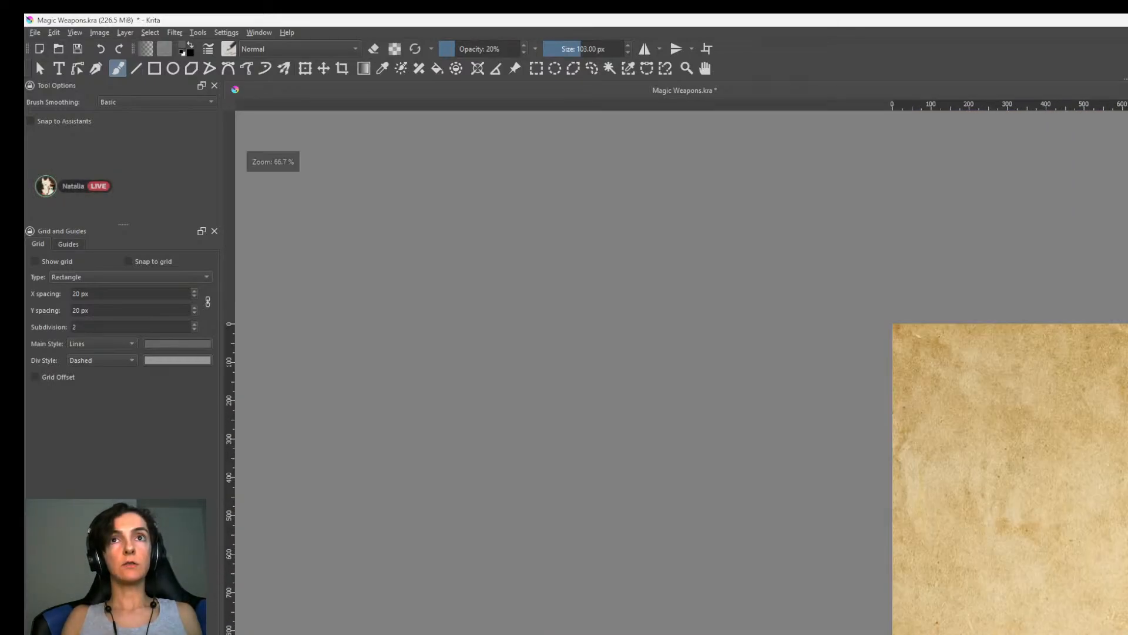
Go through the two-line label beside the lower staff and the Birch Staff label, ending on the freehand brush.
scroll(1127, 634, up, 1)
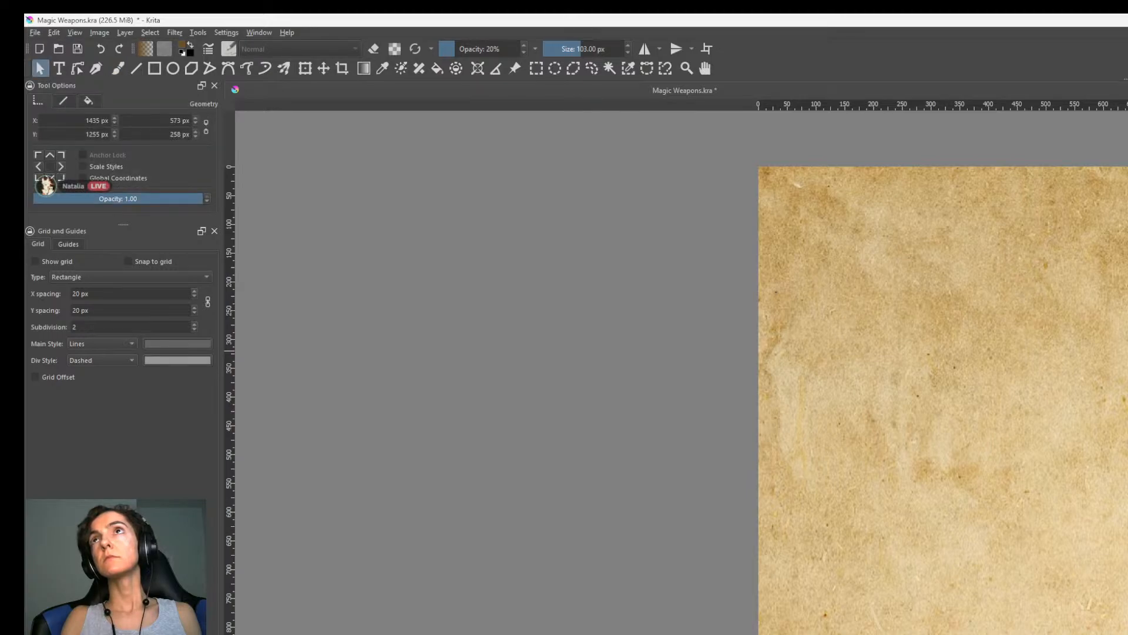
key(b)
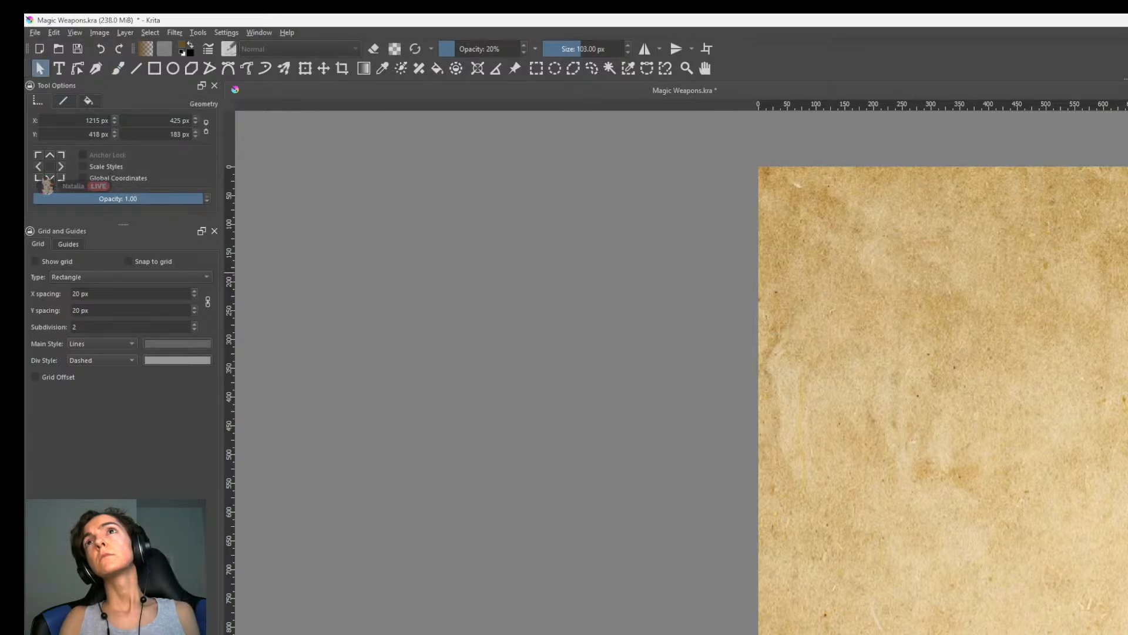
key(b)
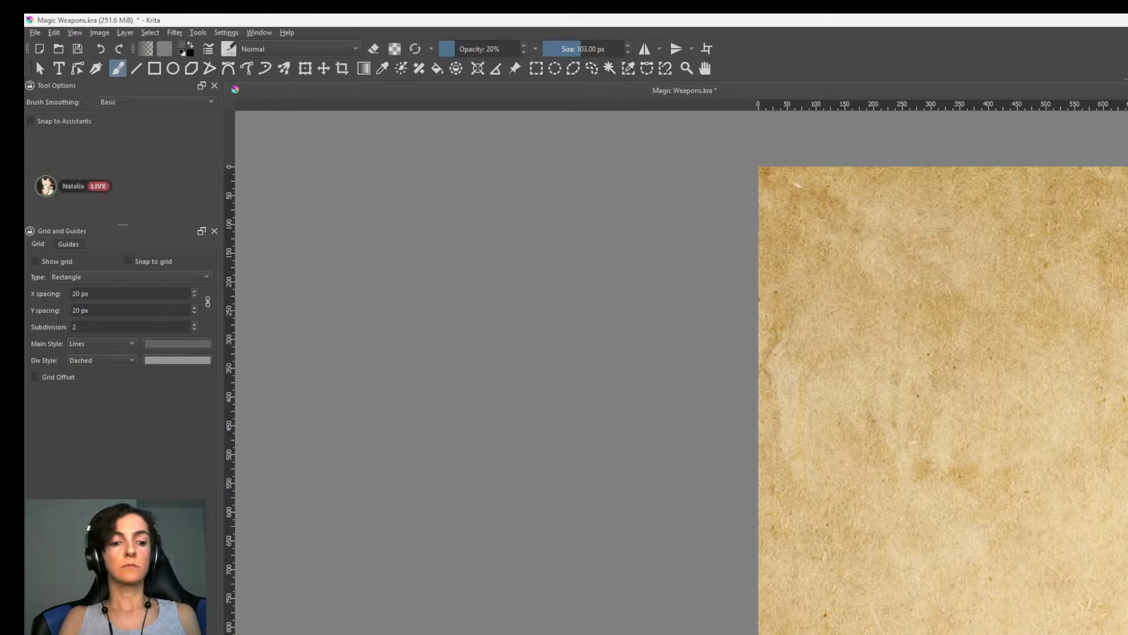
Start a Free Transform on the current layer, check its placement on the sheet, and save the document.
key(ctrl+t)
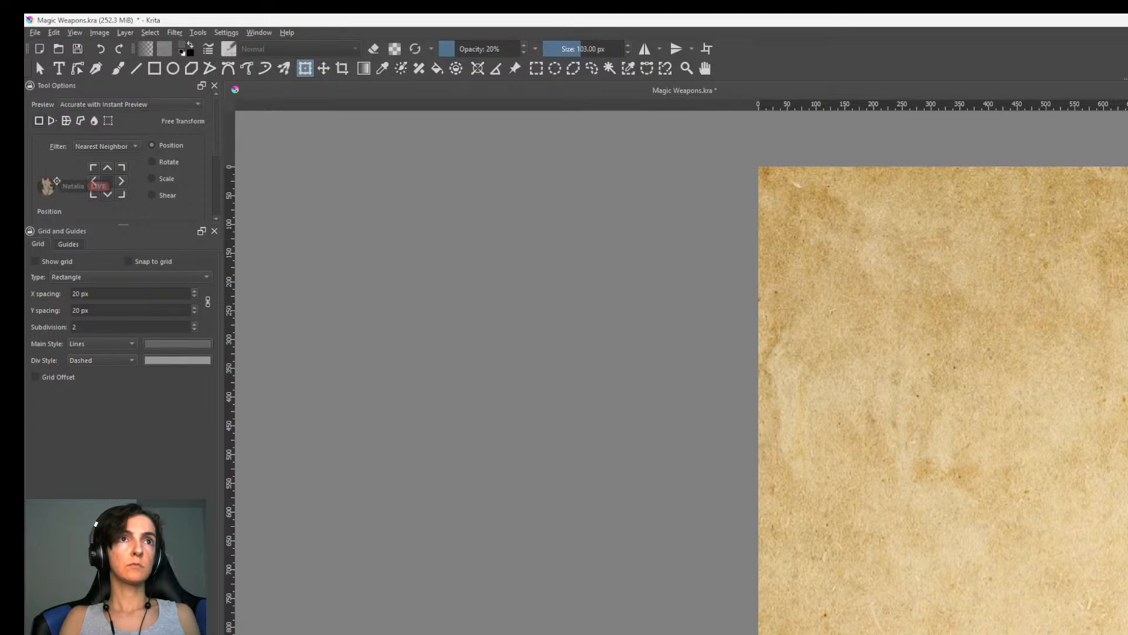
scroll(943, 400, down, 3)
middle_drag(943, 400, 928, 335)
middle_drag(1090, 587, 884, 511)
scroll(884, 511, up, 2)
scroll(885, 511, down, 3)
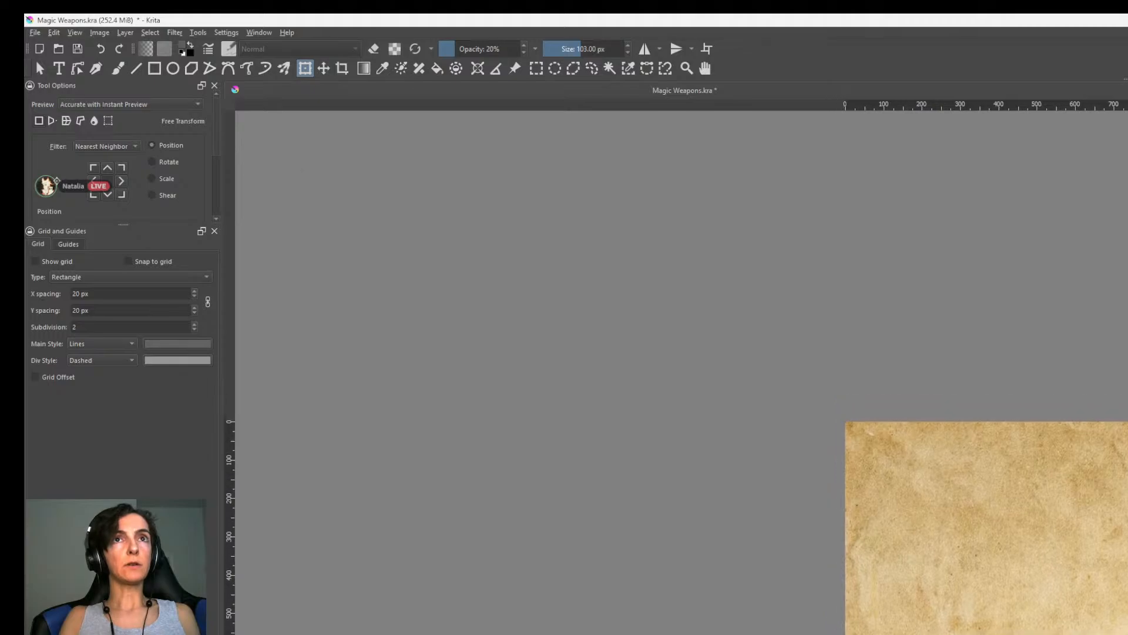
scroll(922, 458, up, 4)
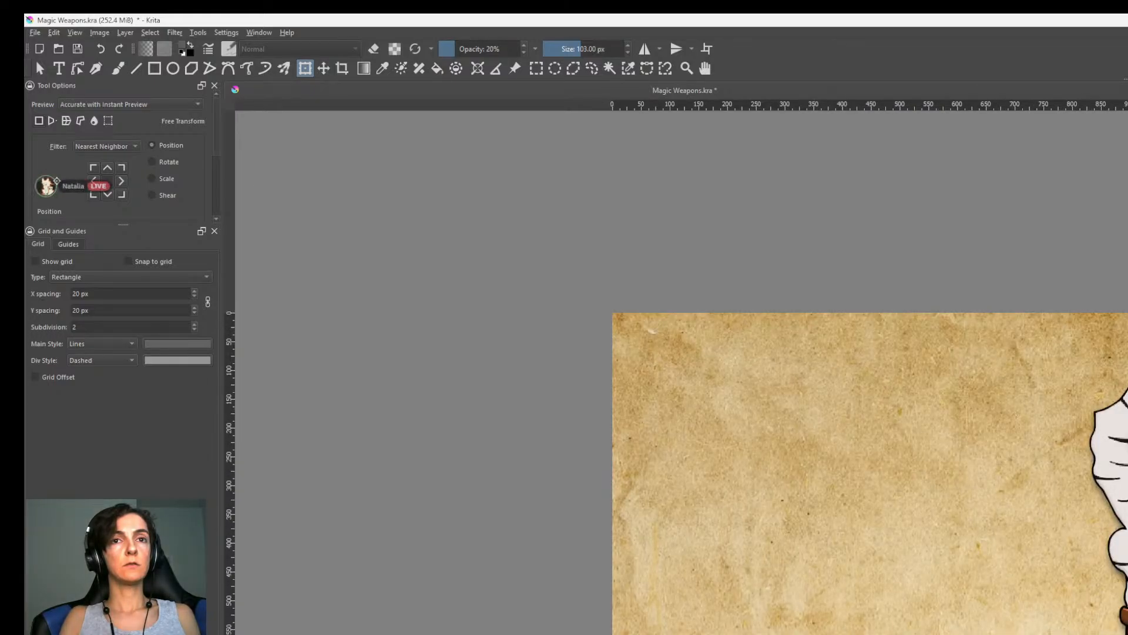
key(Tab)
key(Tab)
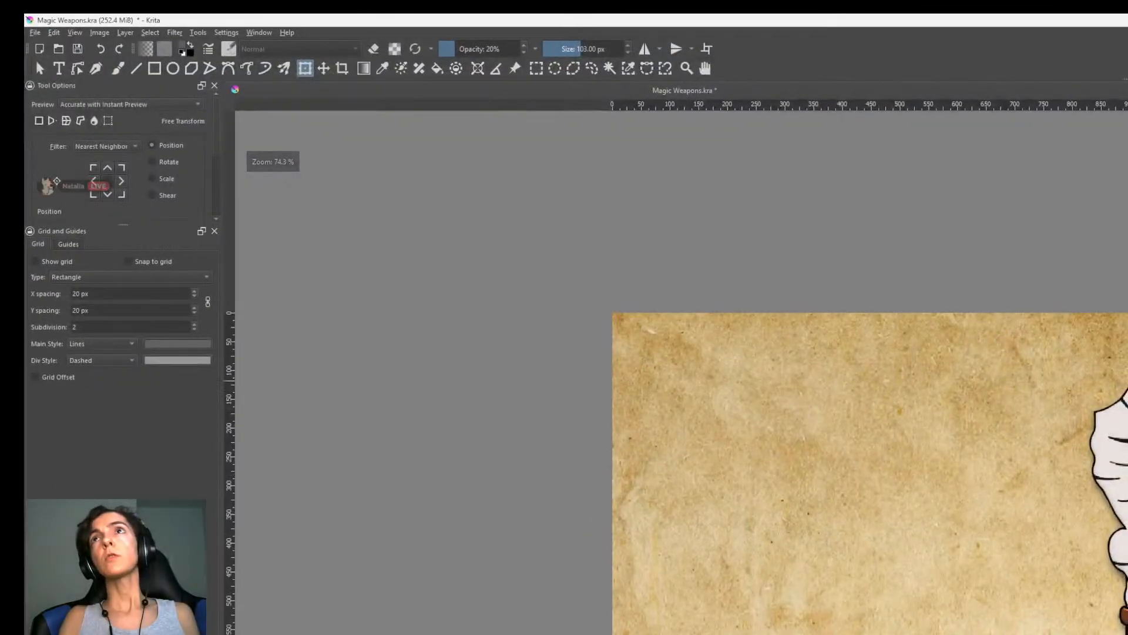
key(ctrl+s)
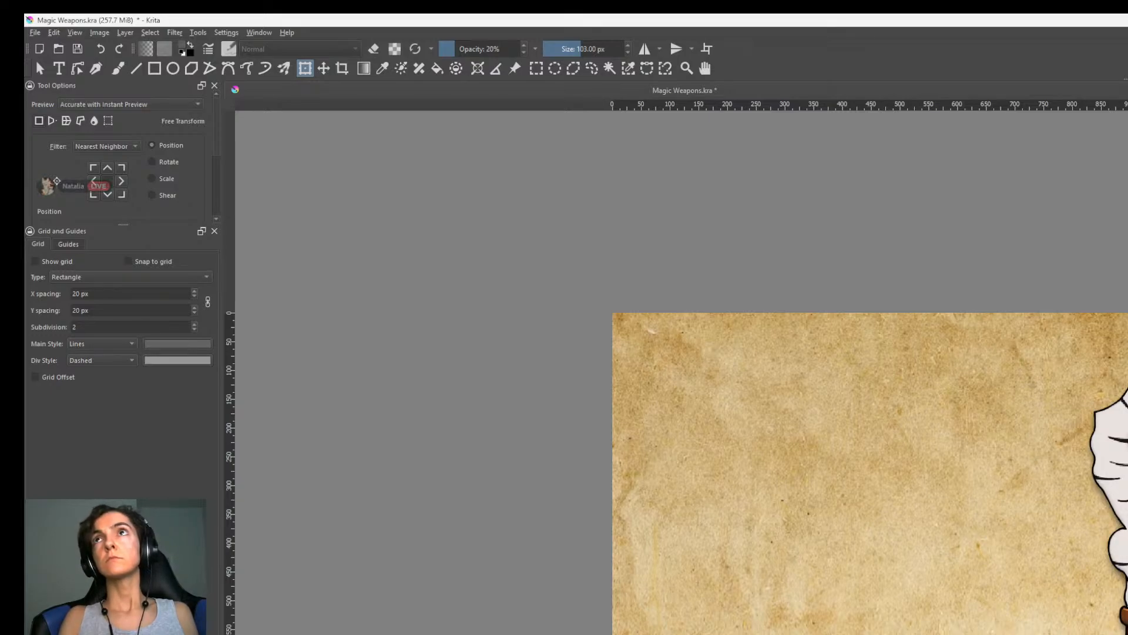
Activate the Text tool for the subtitle under the Birch Wand label.
middle_drag(881, 470, 912, 325)
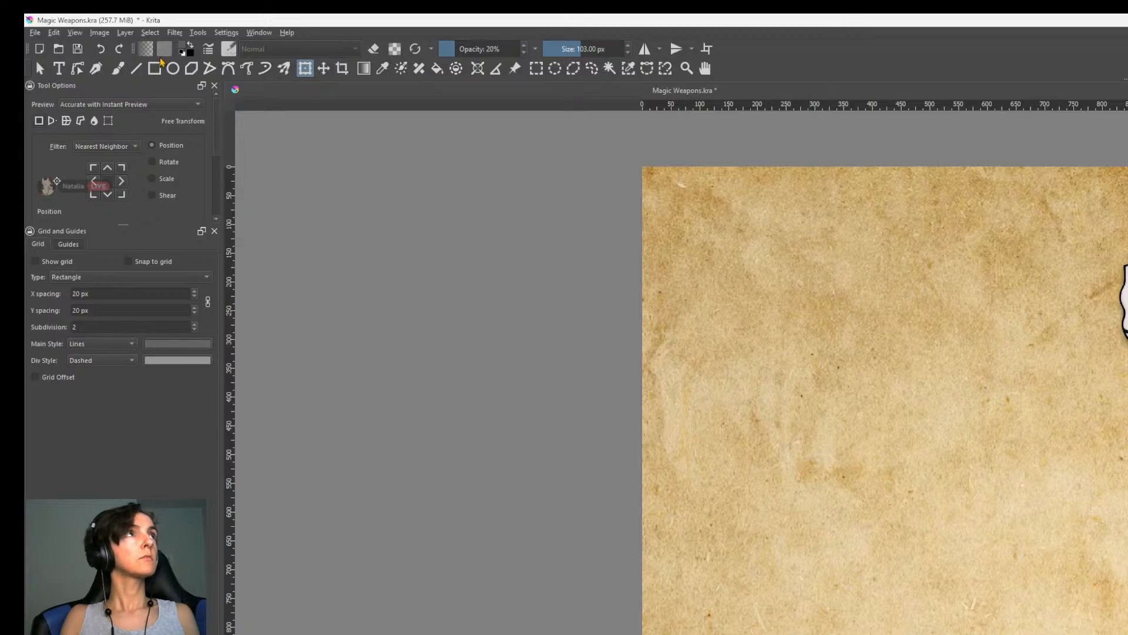
click(39, 68)
click(59, 68)
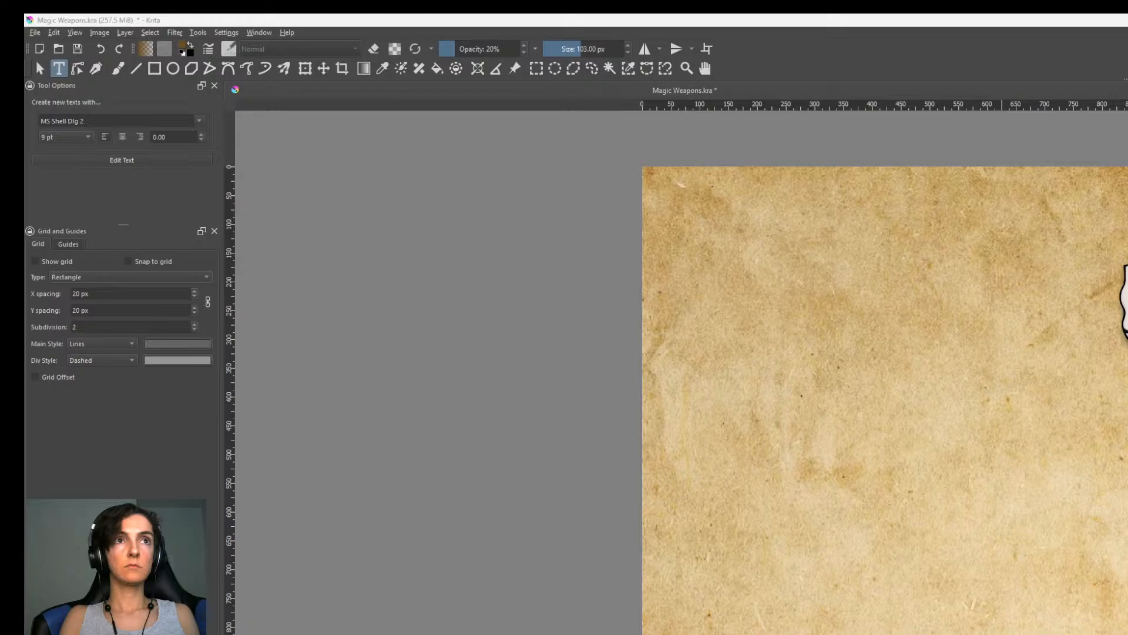
Move the "Lvl 1" subtitle up to Y 1049 px, just below the Birch Wand frame, and deselect it.
scroll(901, 629, up, 3)
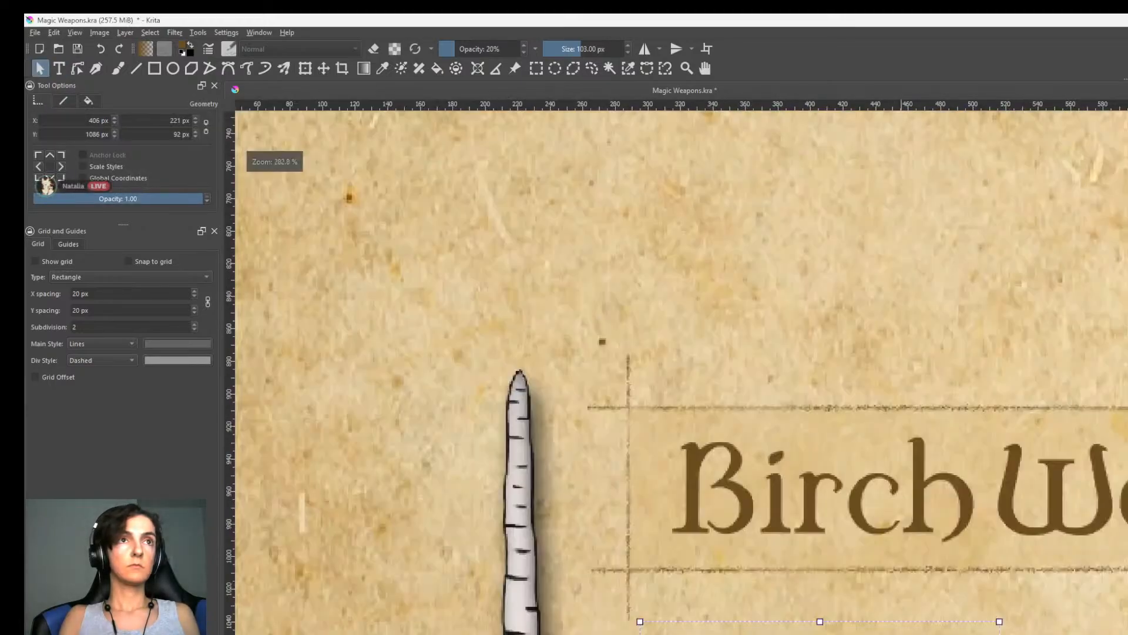
shift+drag(901, 634, 901, 574)
scroll(901, 575, down, 6)
scroll(1045, 608, up, 2)
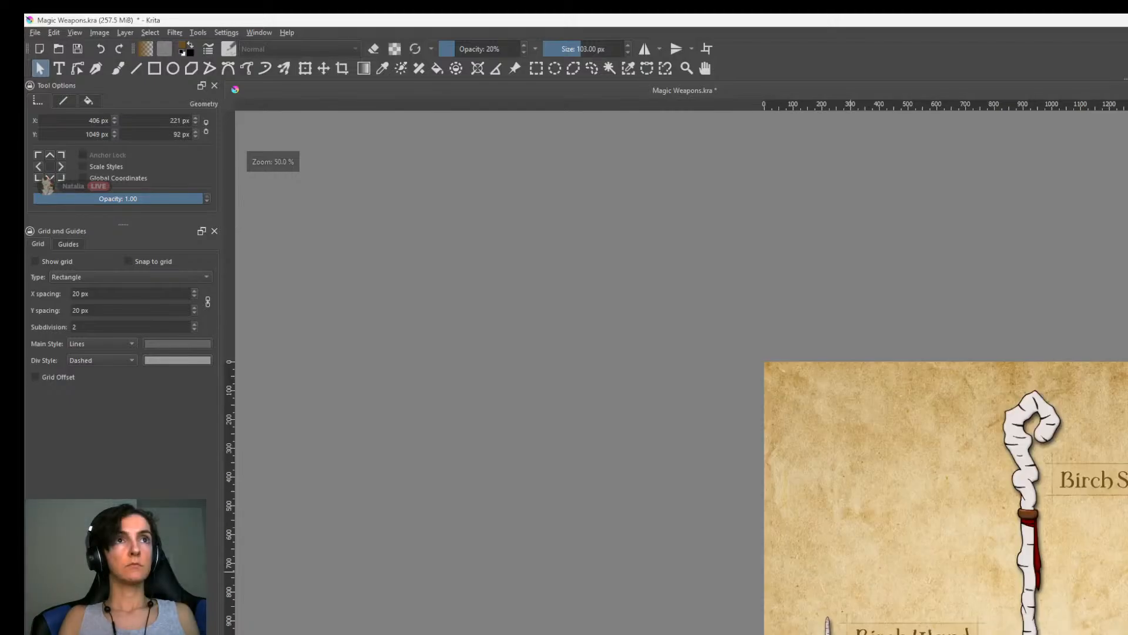
middle_drag(1042, 605, 982, 634)
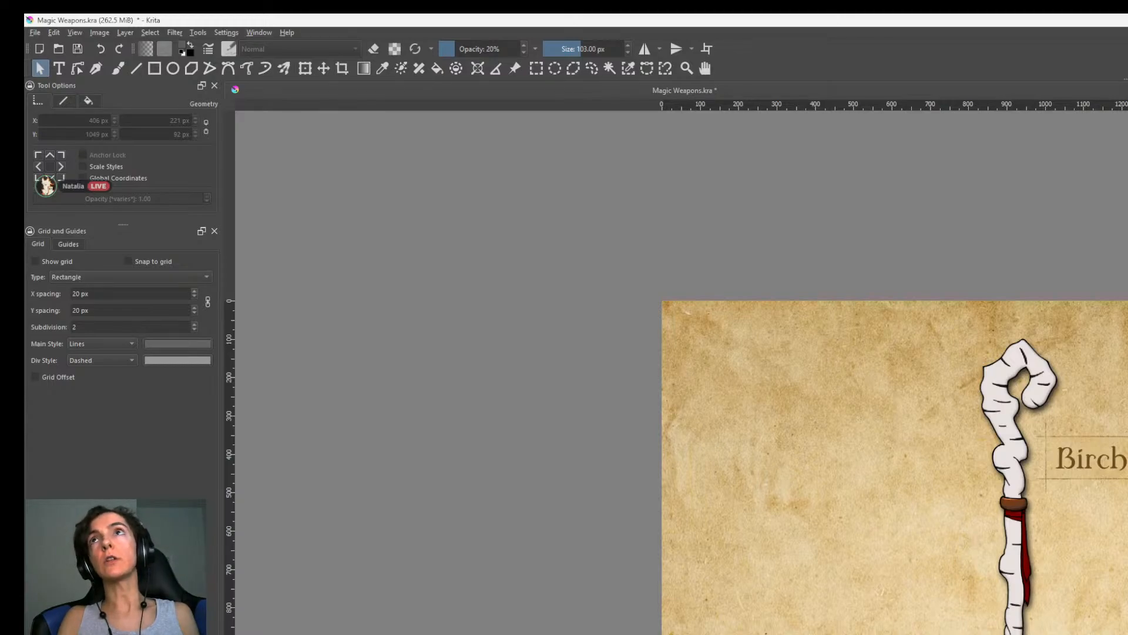
Use Free Transform to nudge the subtitle under the Birch Staff frame slightly to the left.
key(ctrl+t)
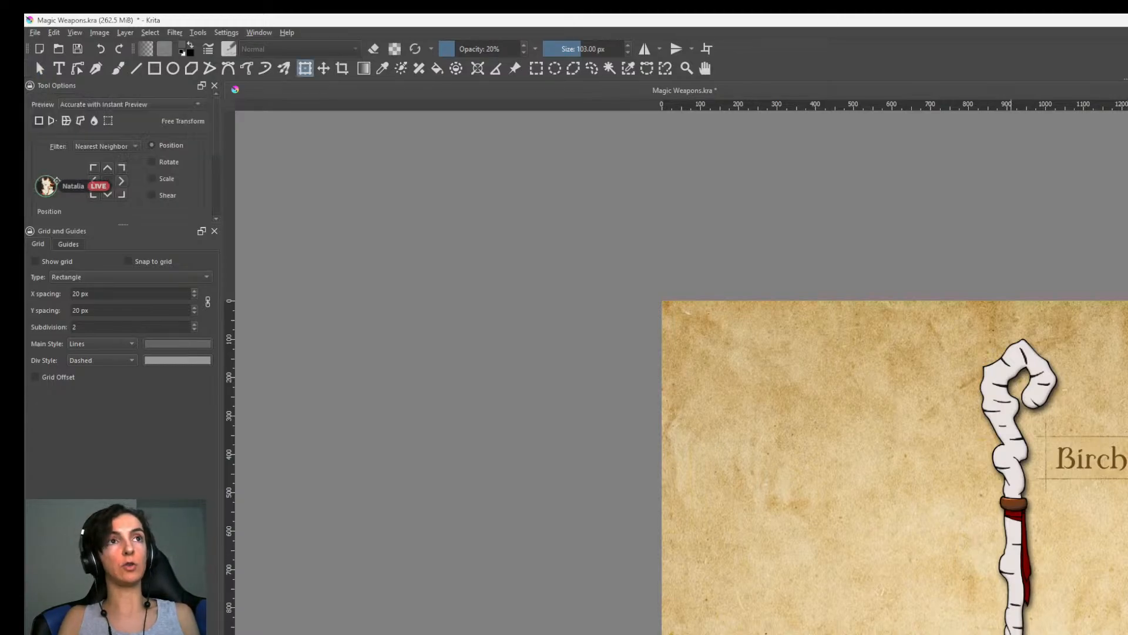
scroll(849, 628, up, 3)
middle_drag(857, 588, 800, 614)
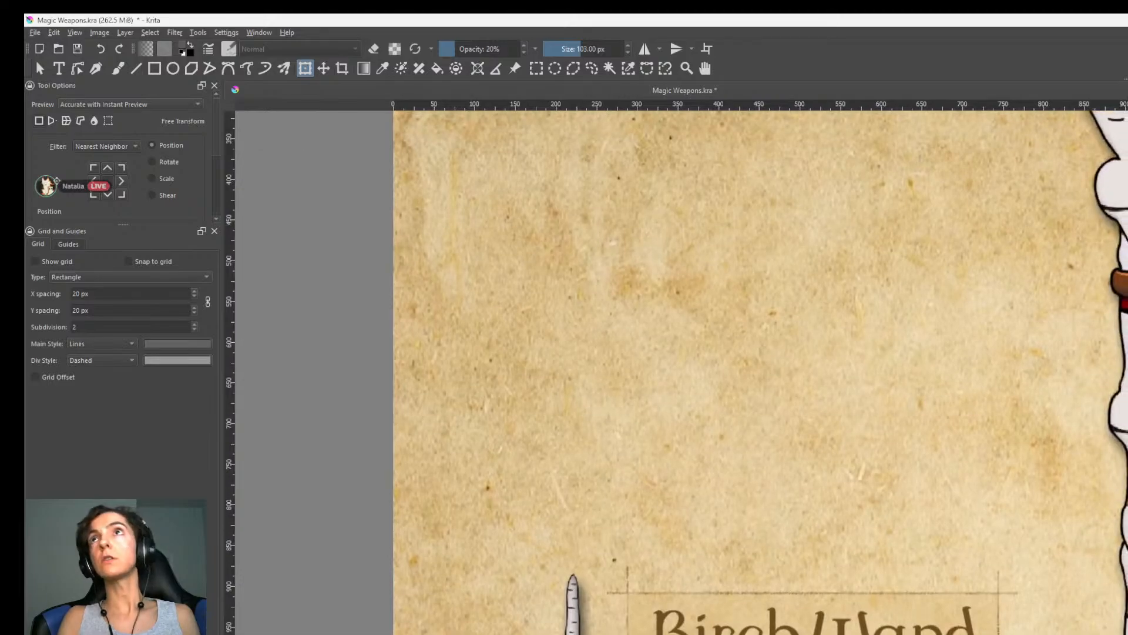
scroll(1116, 632, down, 2)
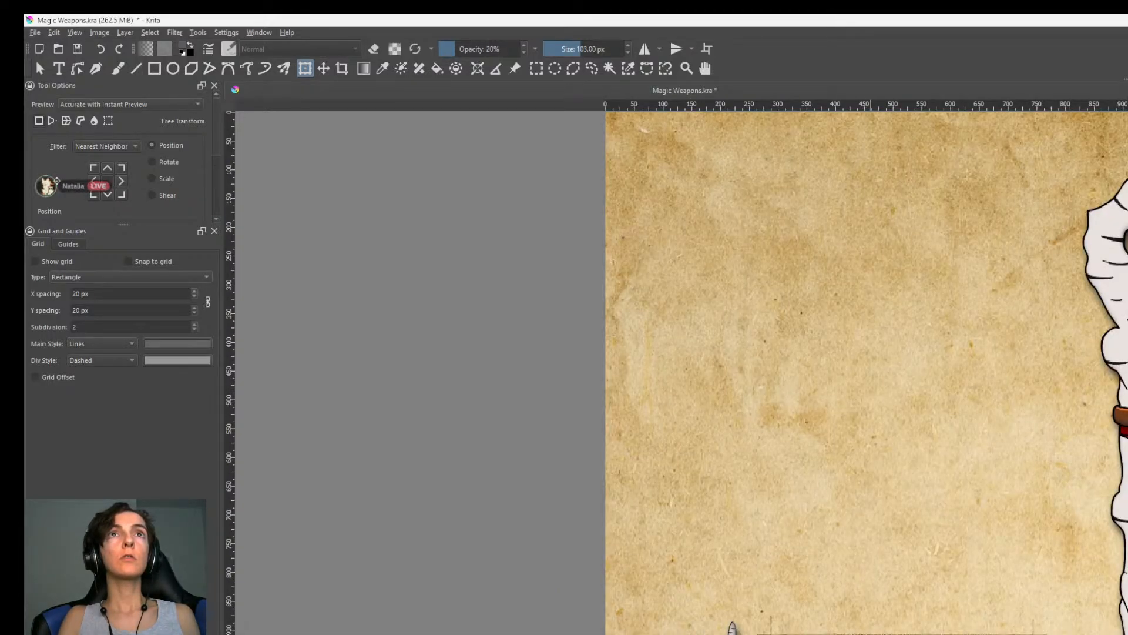
scroll(1117, 297, up, 3)
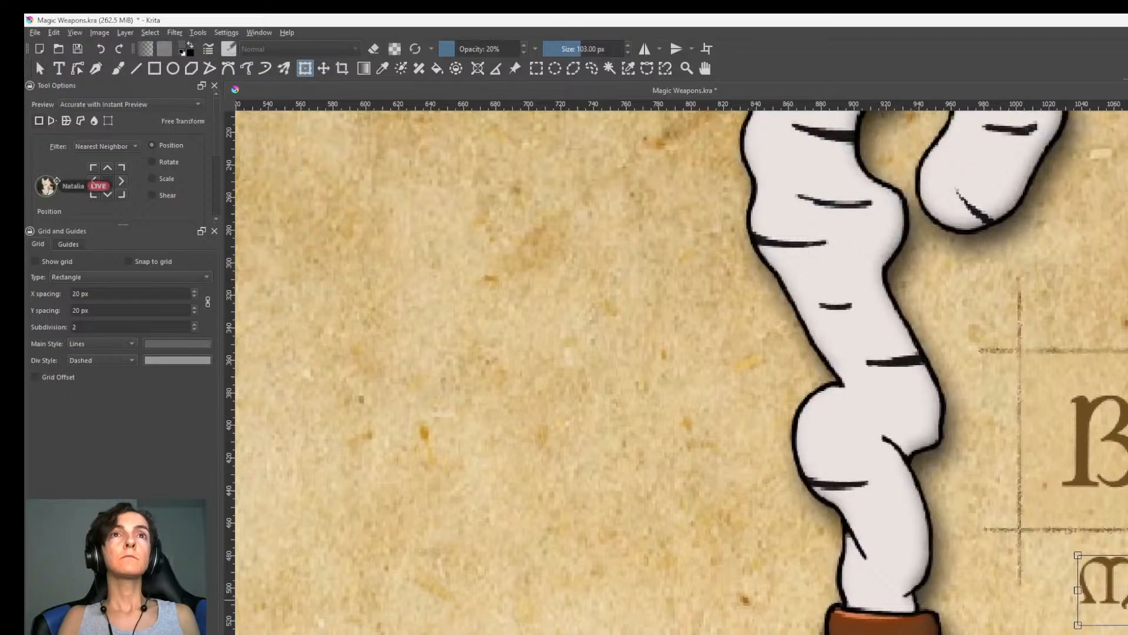
drag(1125, 595, 1110, 596)
scroll(1110, 596, down, 5)
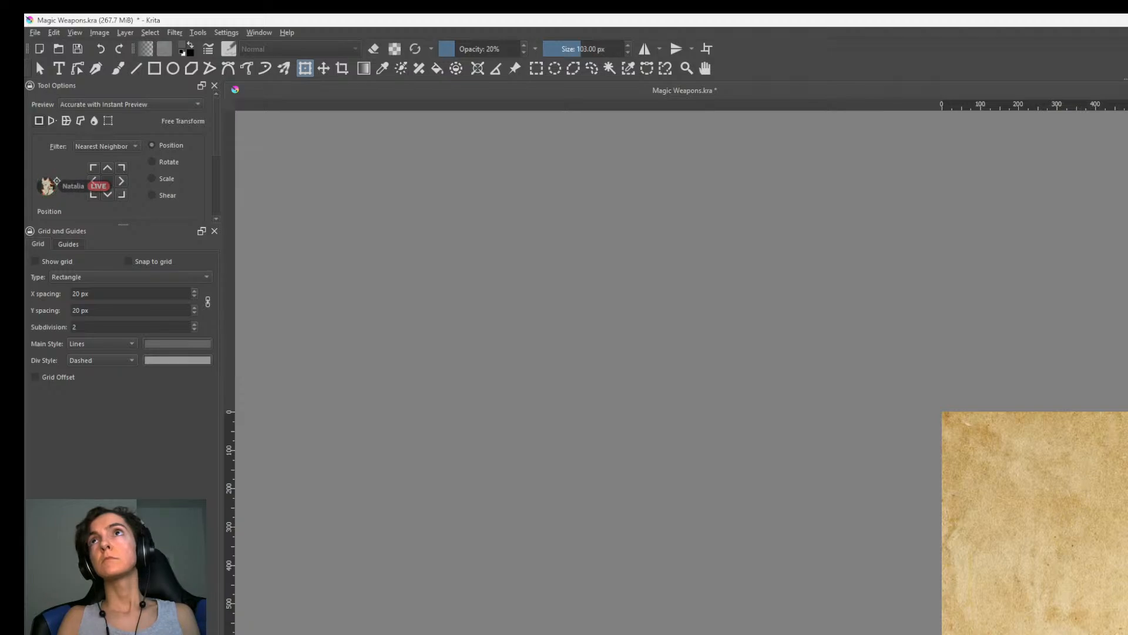
Examine the placement of the framed labels and their subtitles around the wand and the staff.
middle_drag(1039, 568, 1031, 478)
scroll(1029, 482, down, 1)
scroll(1029, 482, up, 1)
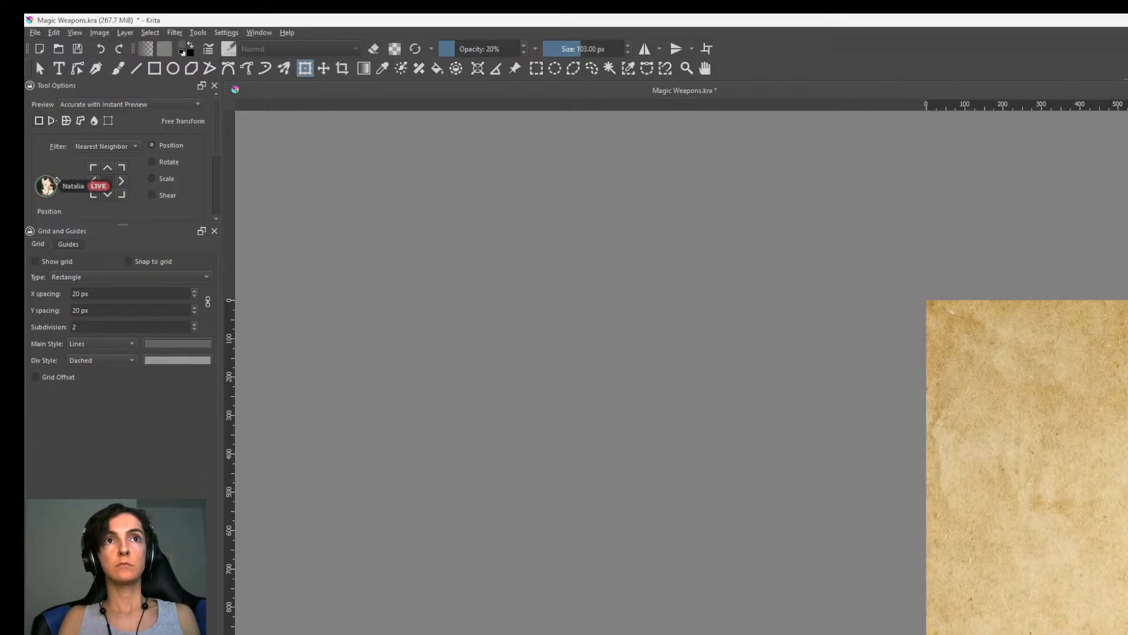
scroll(682, 373, up, 4)
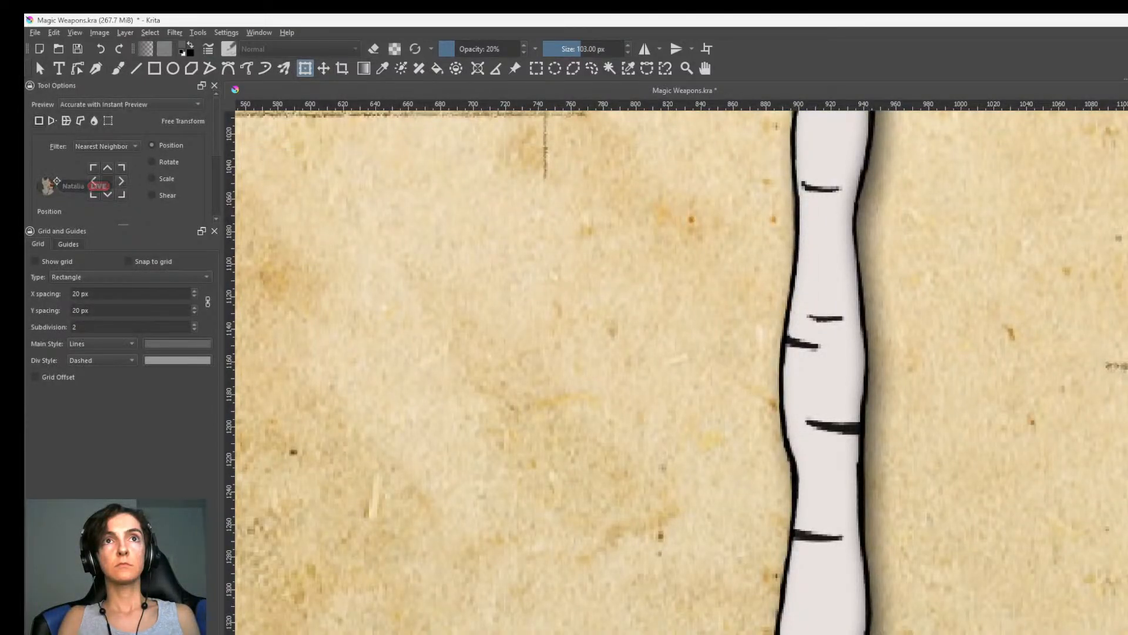
scroll(681, 373, down, 5)
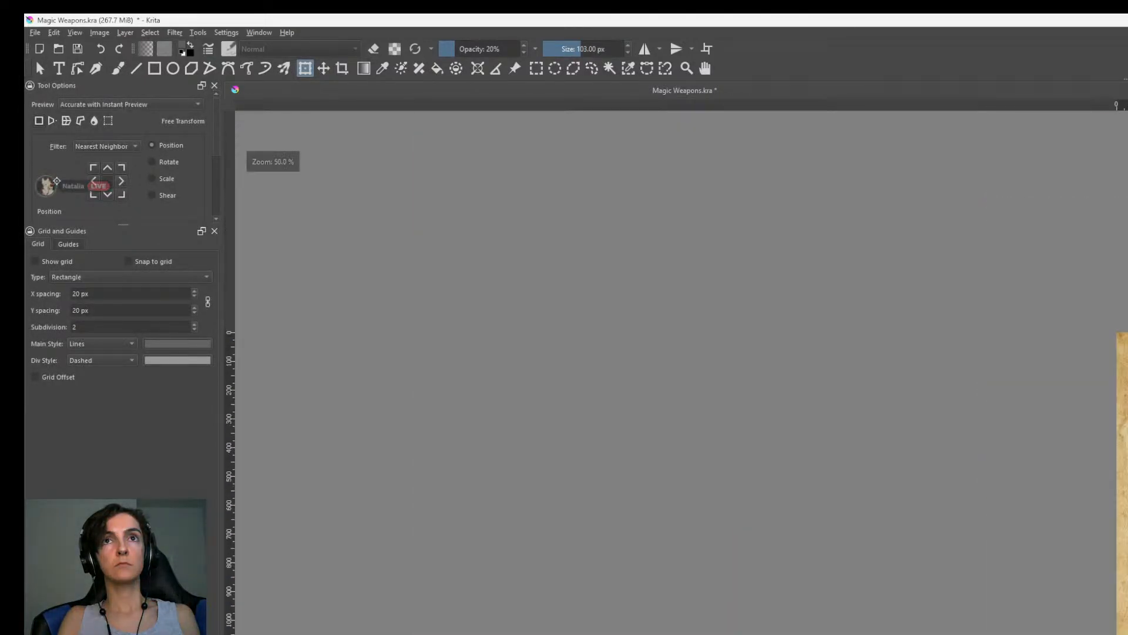
scroll(682, 372, up, 4)
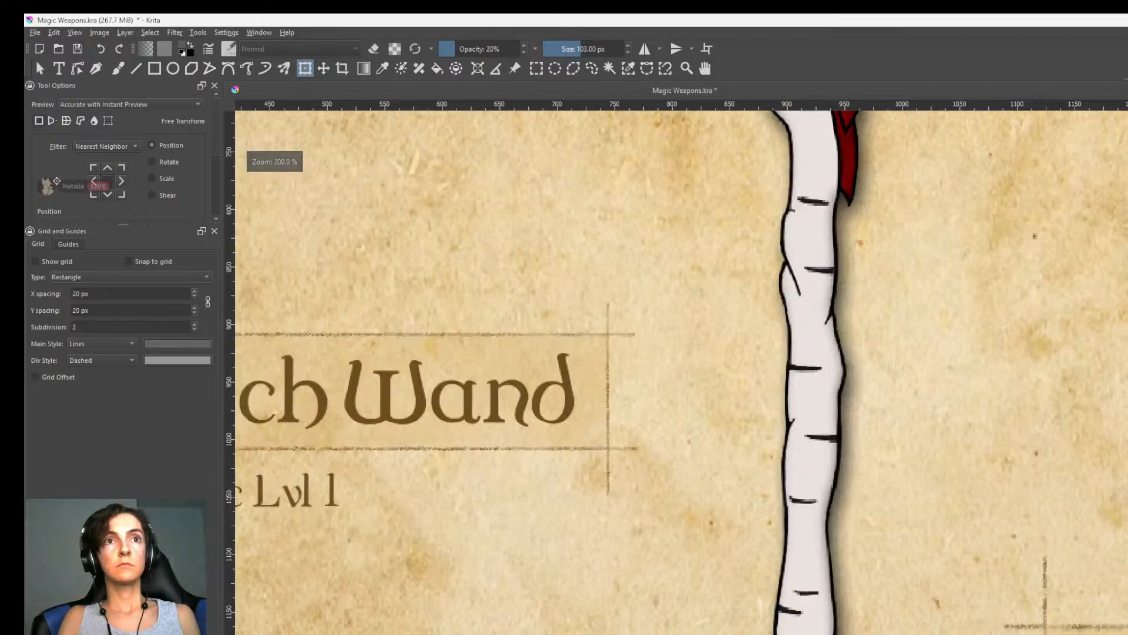
scroll(681, 372, up, 2)
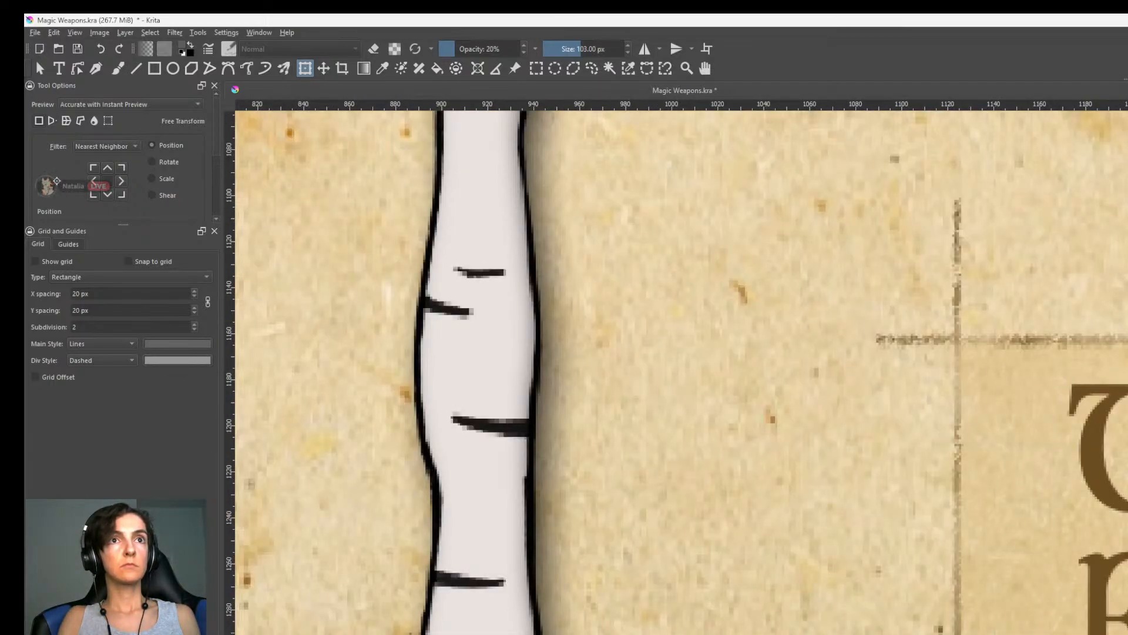
scroll(682, 373, down, 5)
scroll(993, 466, down, 1)
middle_drag(993, 467, 997, 520)
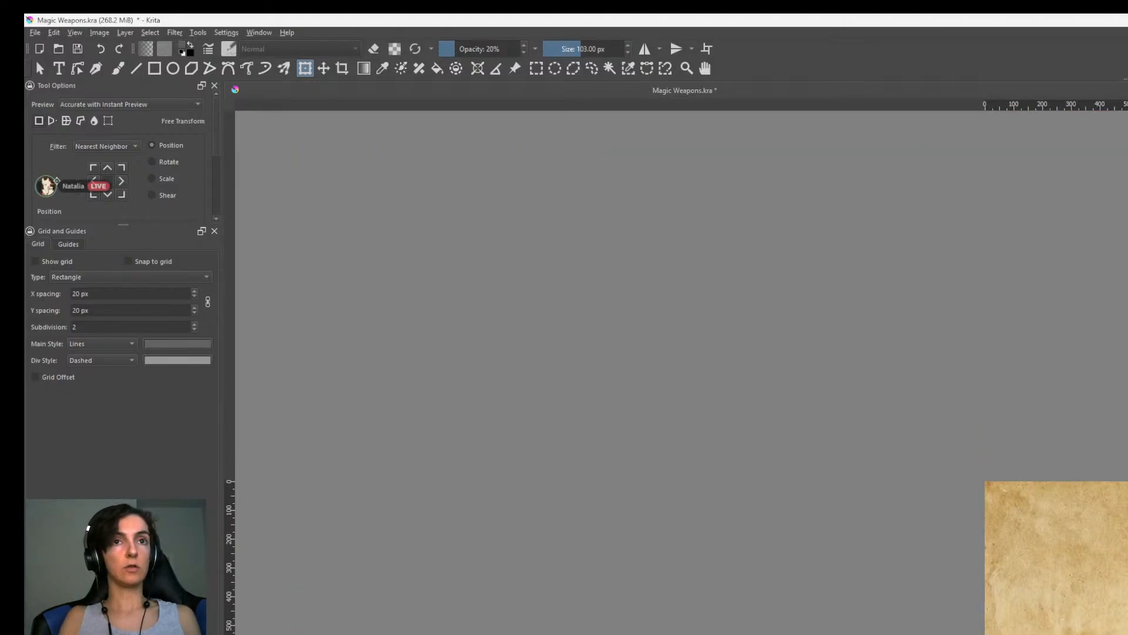
Save the Magic Weapons concept sheet.
key(ctrl+s)
key(ctrl+shift+e)
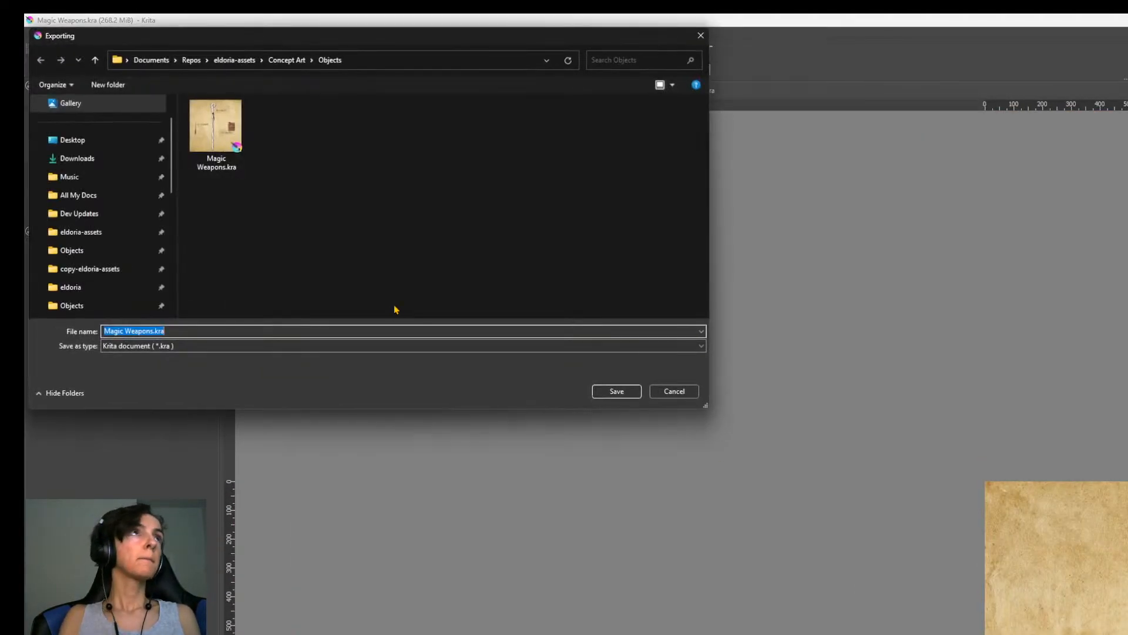
click(254, 345)
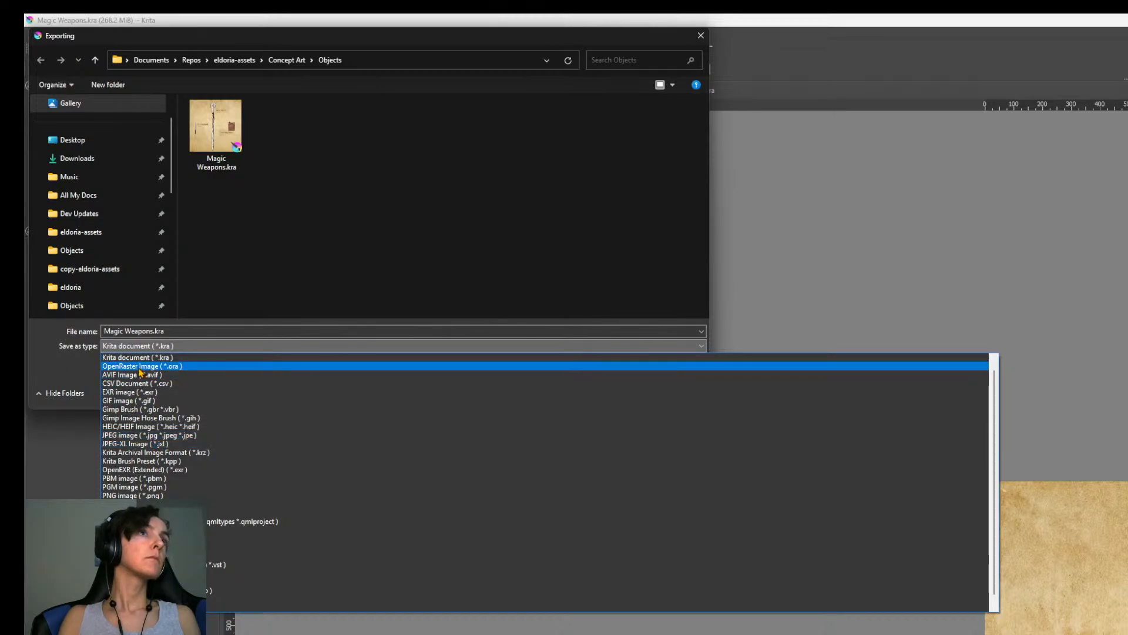
key(Escape)
key(Escape)
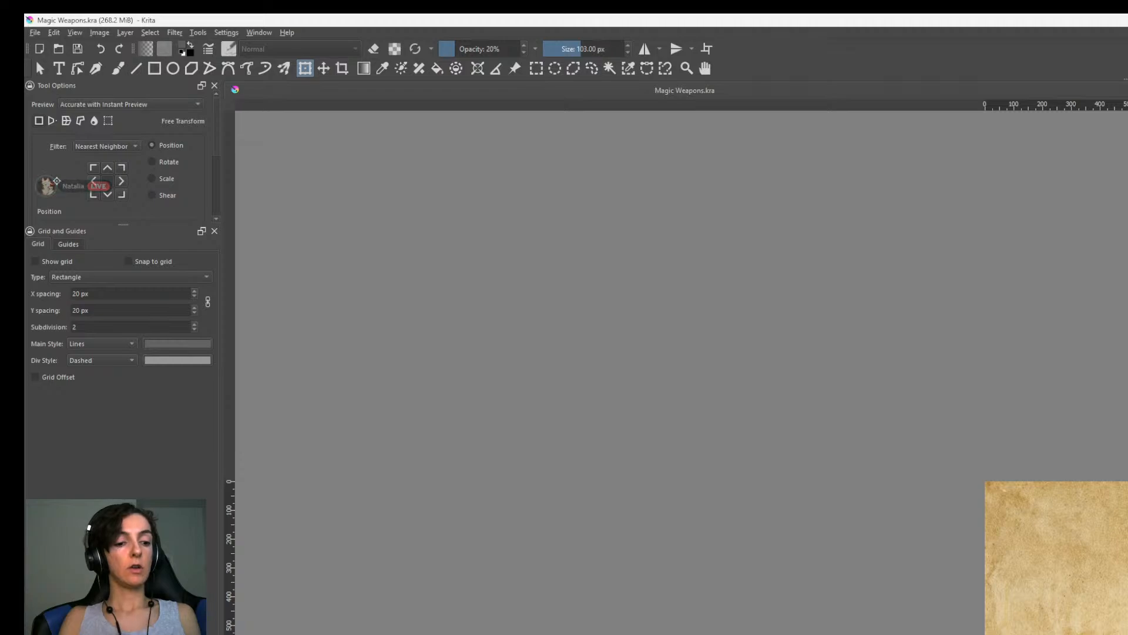
Export the concept sheet as a PNG image over the existing Magic Weapons.png in Concept Art > Objects, keeping the offered PNG options.
key(ctrl+shift+e)
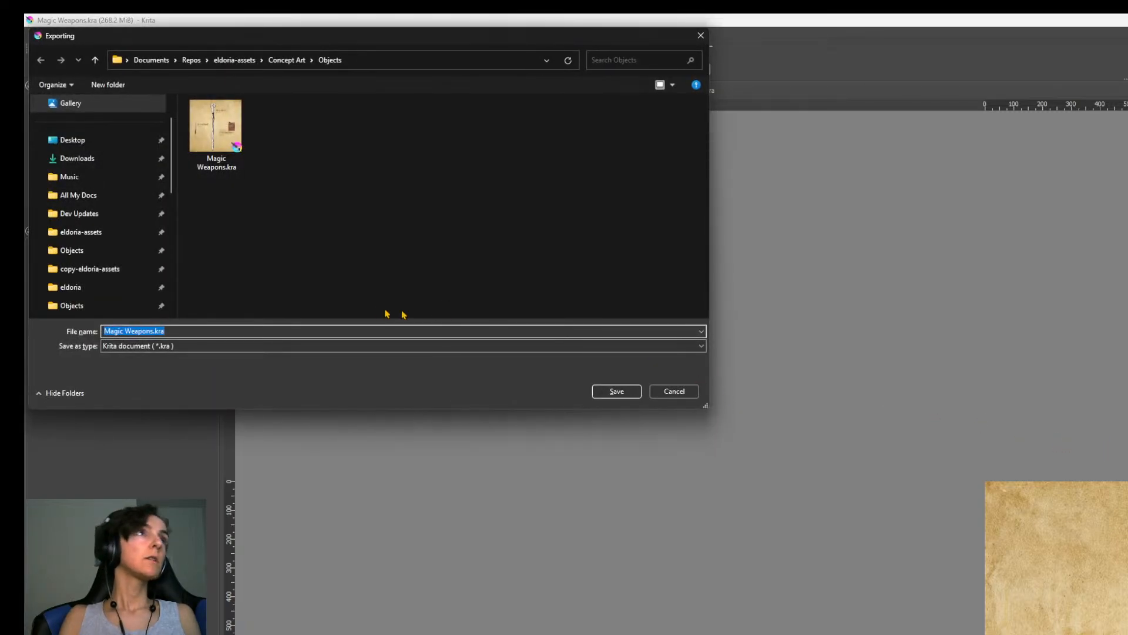
click(203, 346)
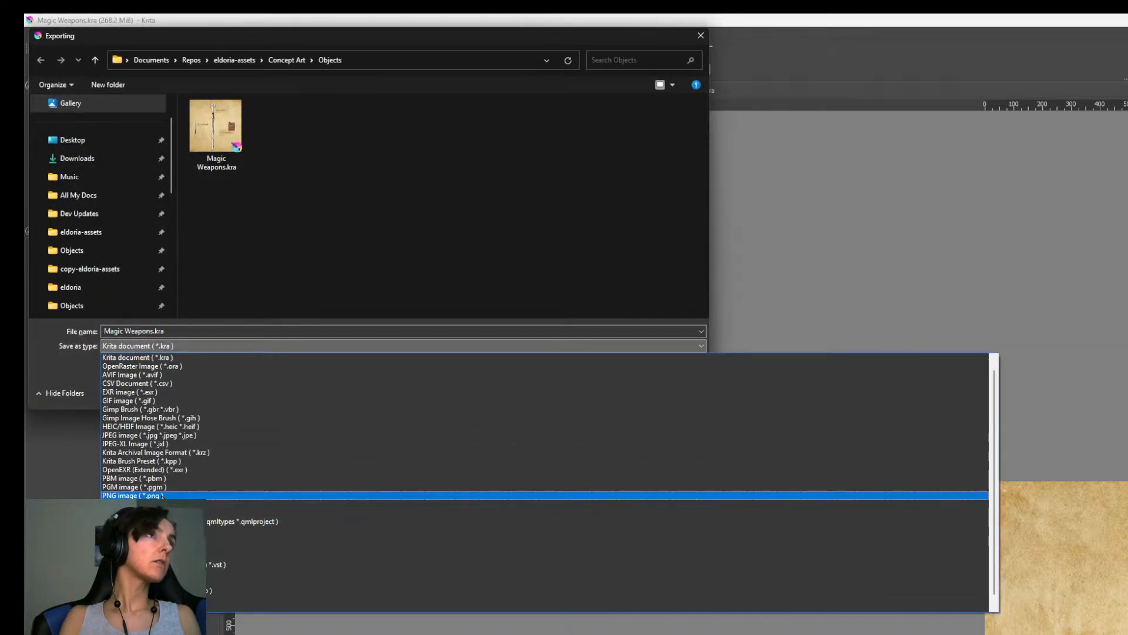
click(134, 495)
double_click(230, 131)
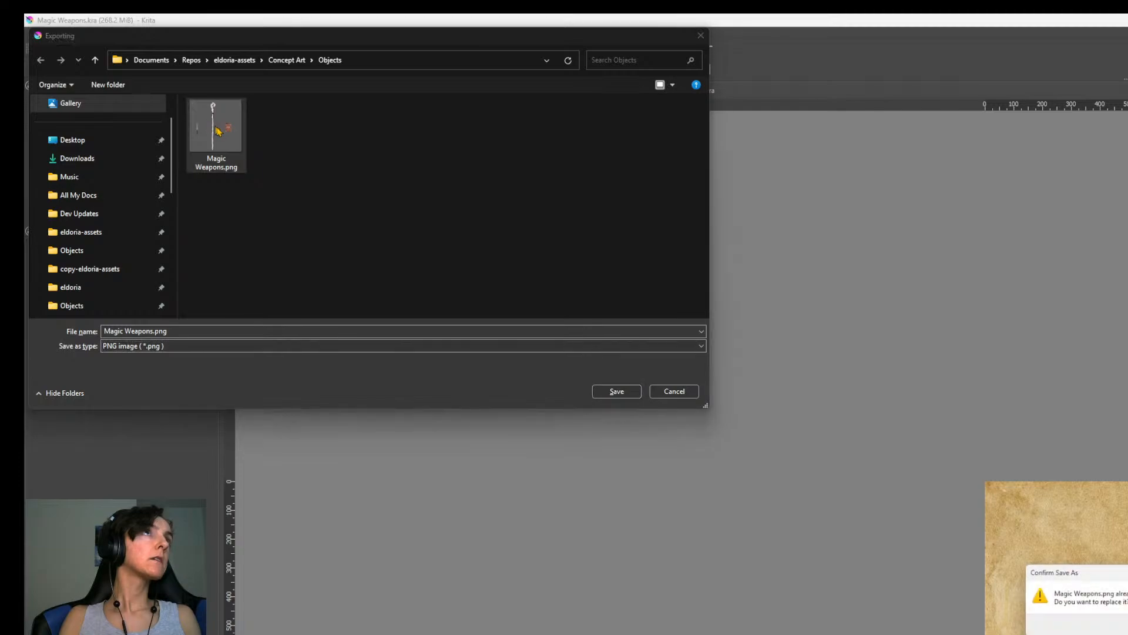
click(1113, 598)
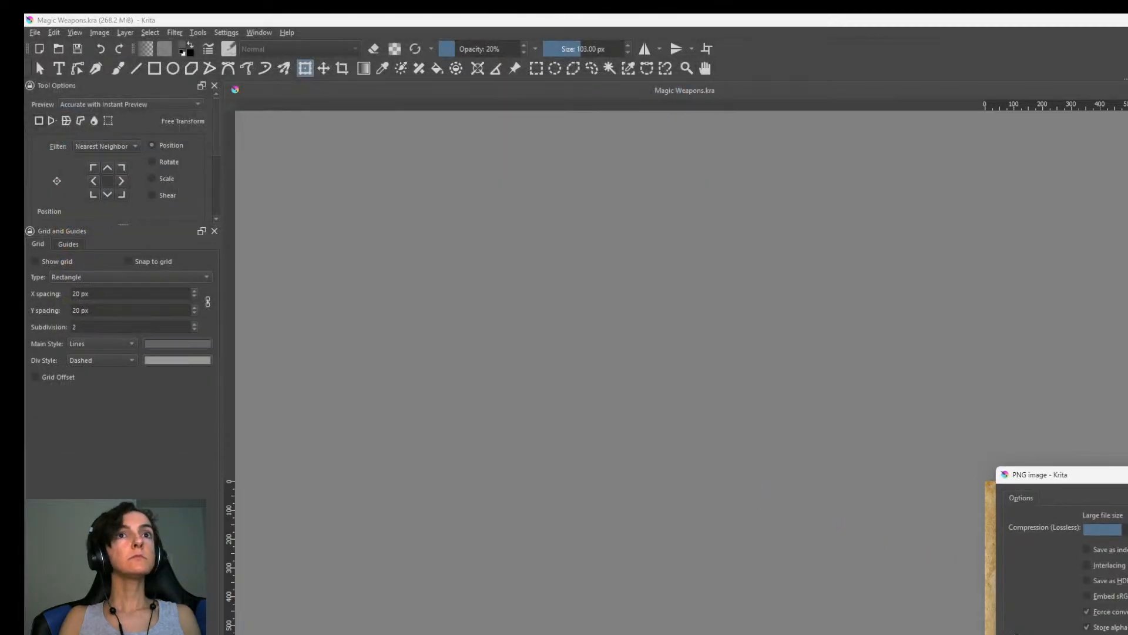
key(Return)
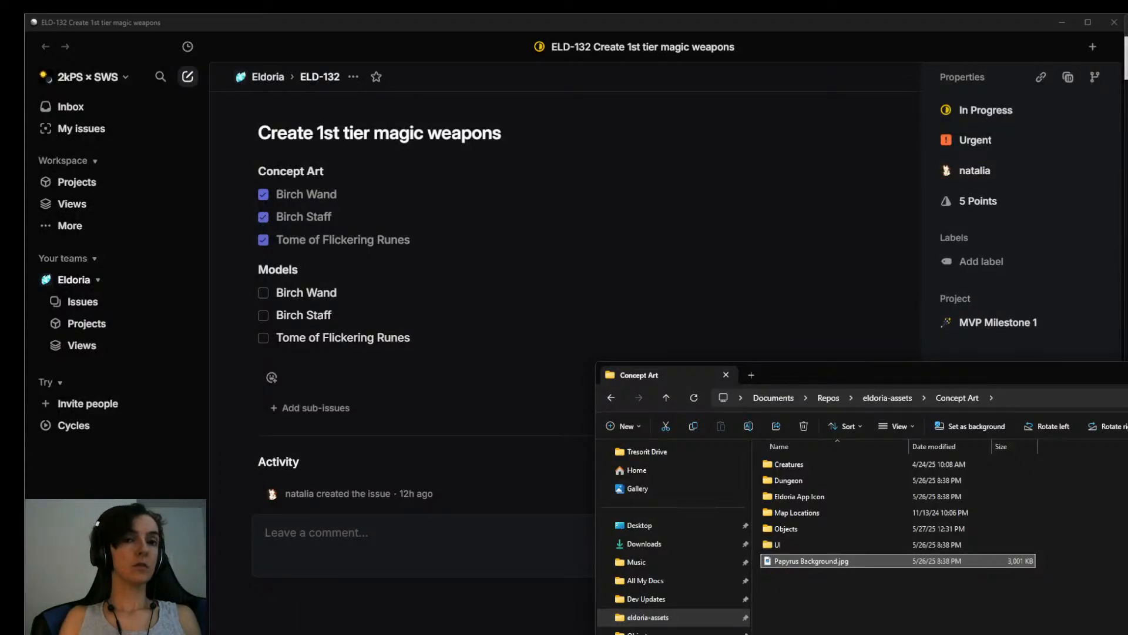
Switch to the file explorer's Concept Art folder and open Magic Weapons.png from its Objects subfolder in the image viewer.
click(916, 606)
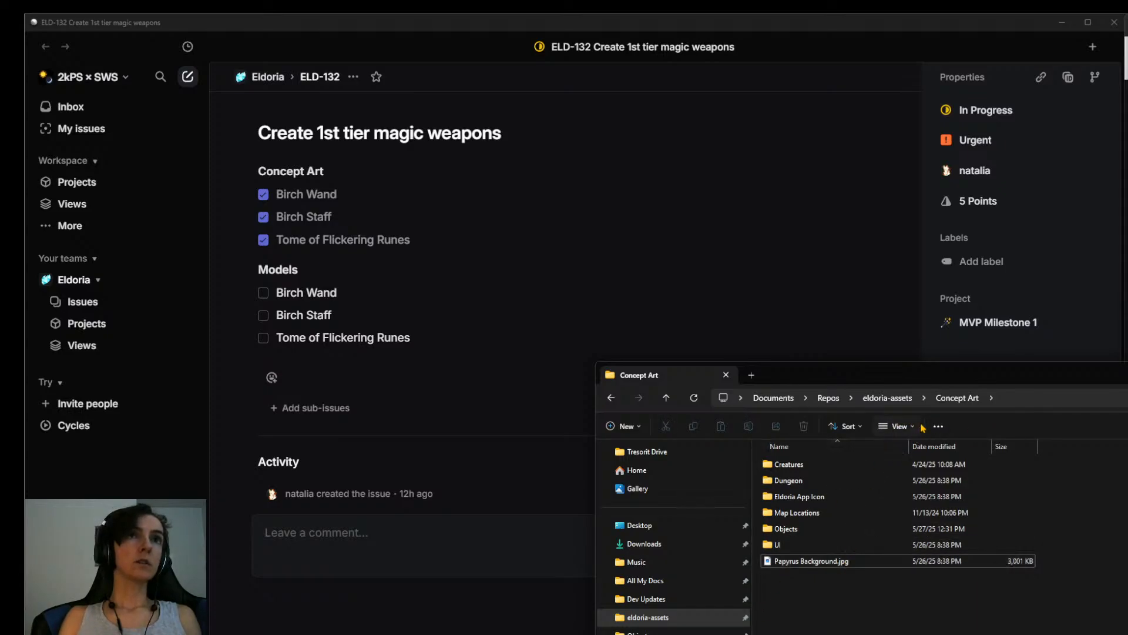
double_click(807, 529)
double_click(835, 479)
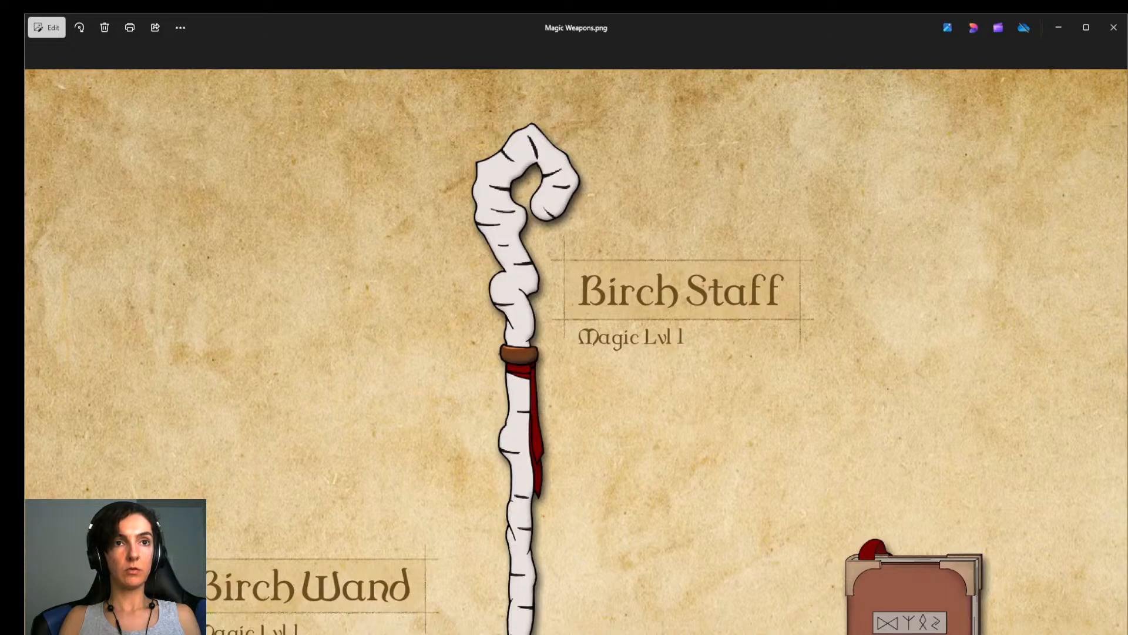
Open OB-0038 Birch Wand.blend in Blender from the Models > Objects > OB-0038 Birch Wand folder of eldoria-assets.
key(alt+Tab)
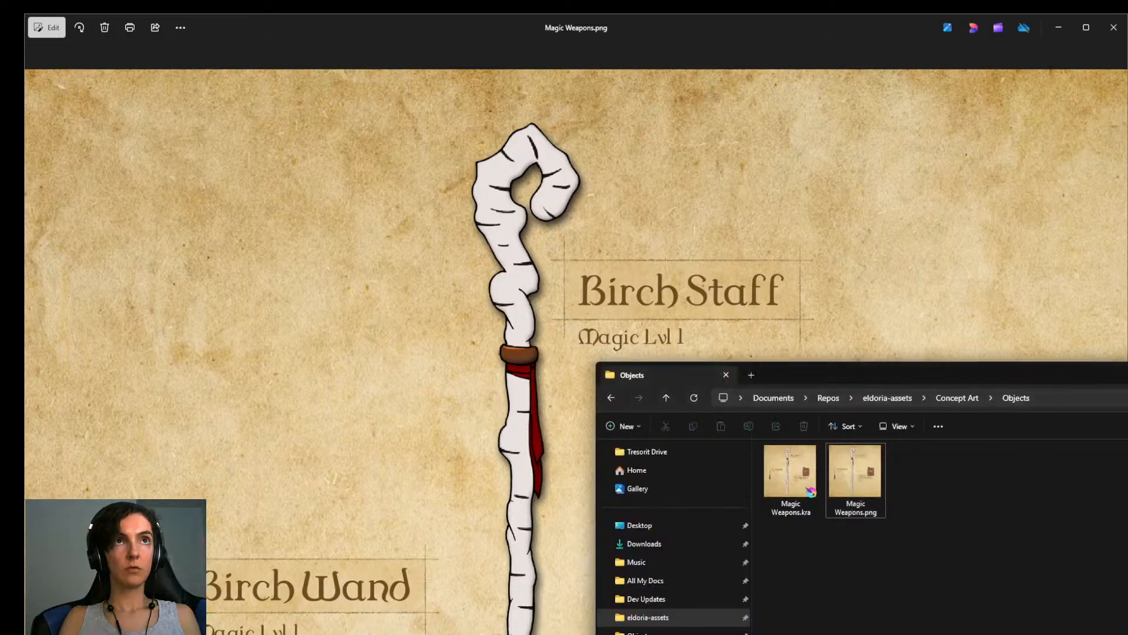
click(894, 398)
double_click(794, 495)
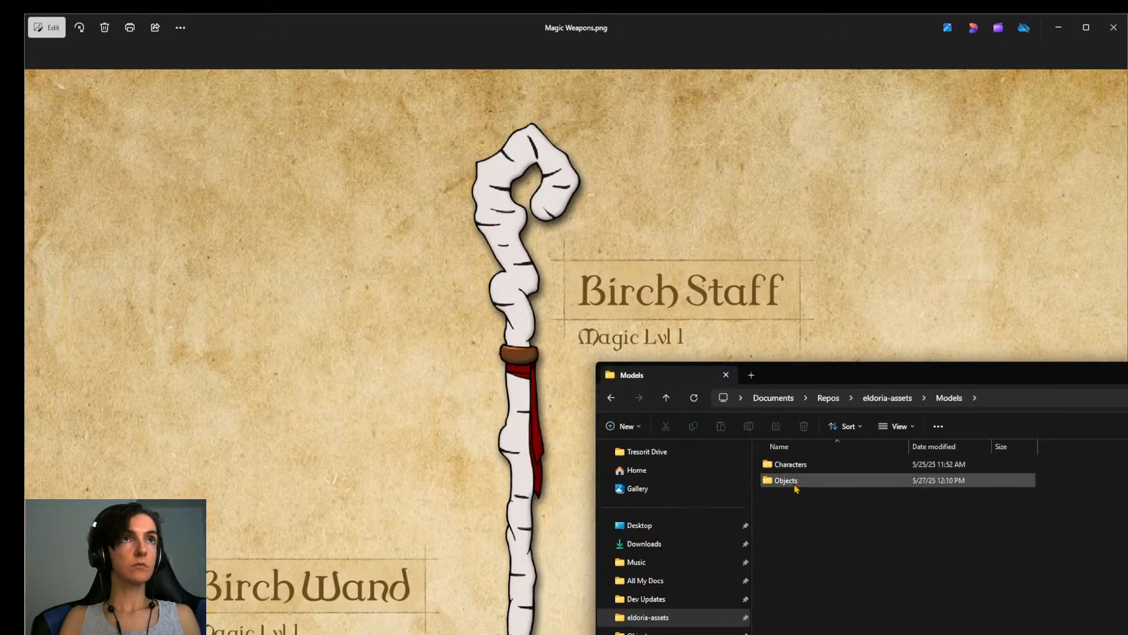
double_click(794, 487)
double_click(804, 624)
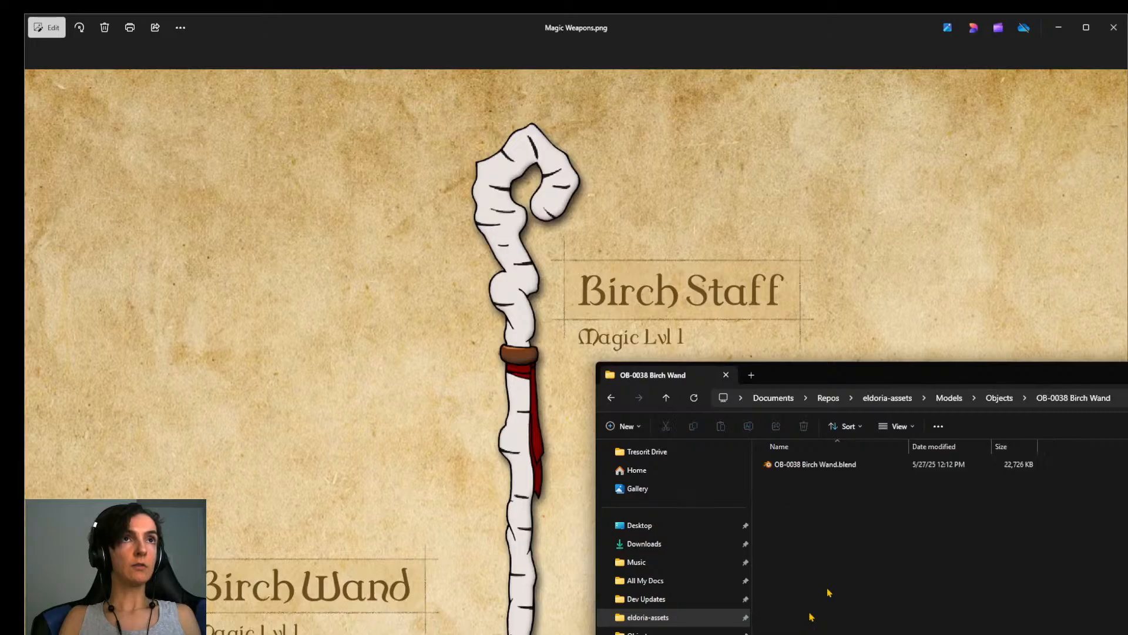
double_click(864, 465)
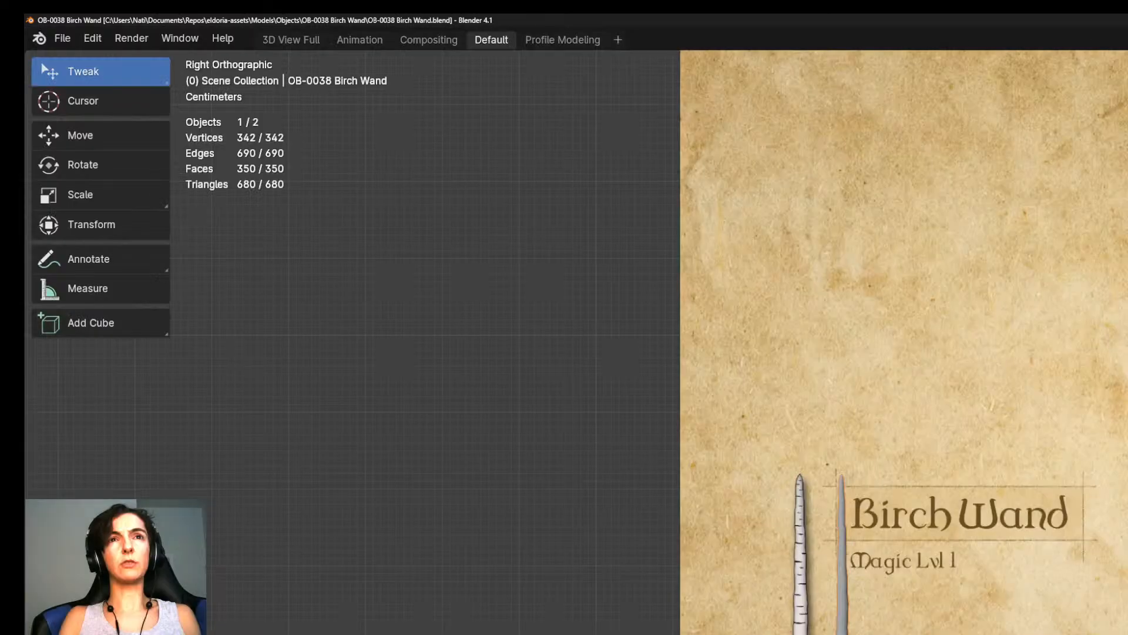
Move the Birch Wand model sideways so it lies over the wand drawing on the reference sheet.
scroll(953, 612, down, 3)
scroll(953, 612, up, 3)
scroll(953, 613, down, 1)
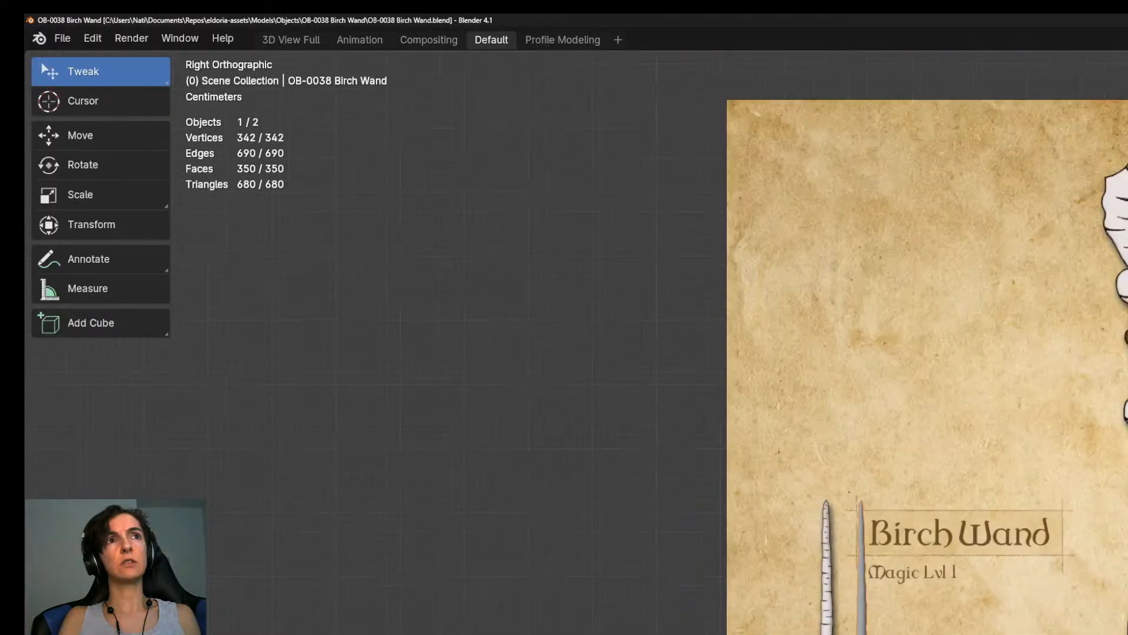
scroll(953, 612, up, 6)
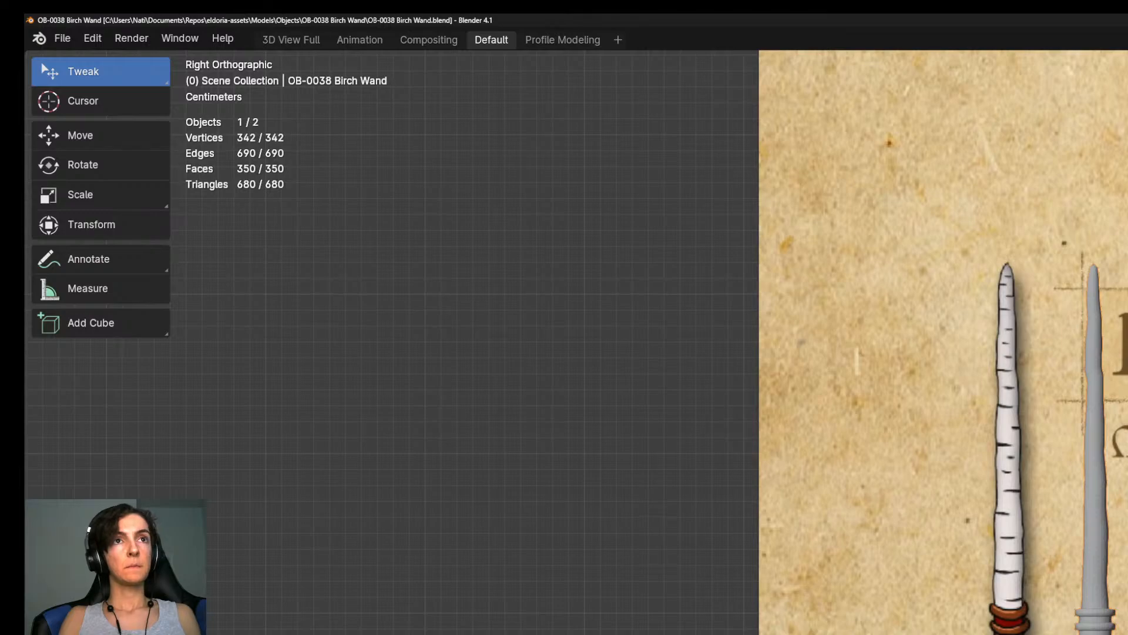
key(g)
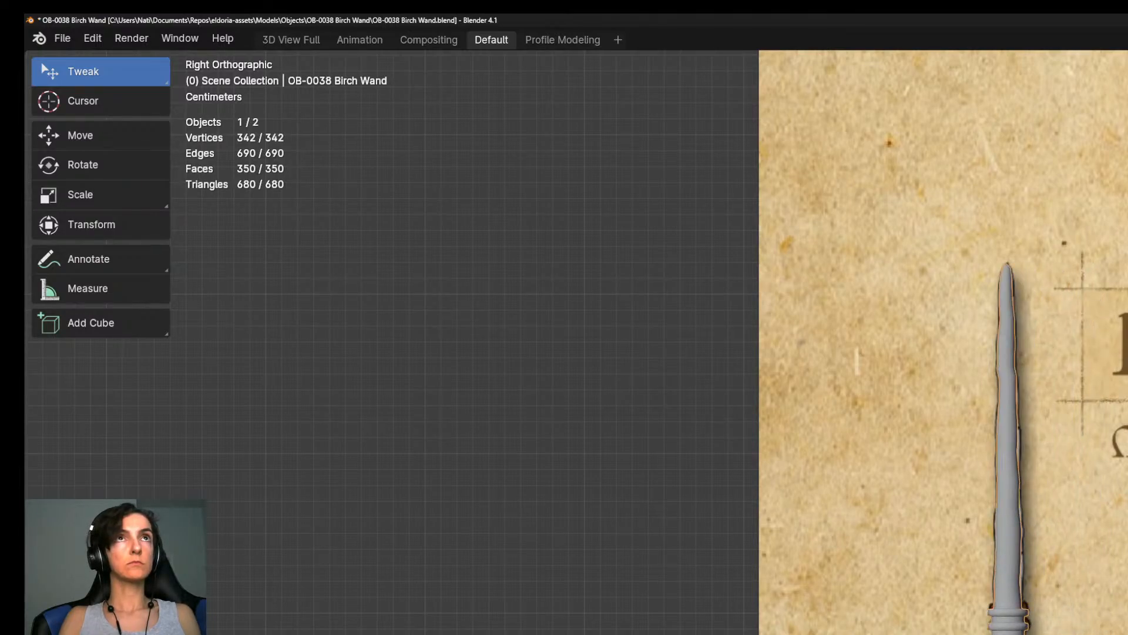
scroll(961, 623, down, 6)
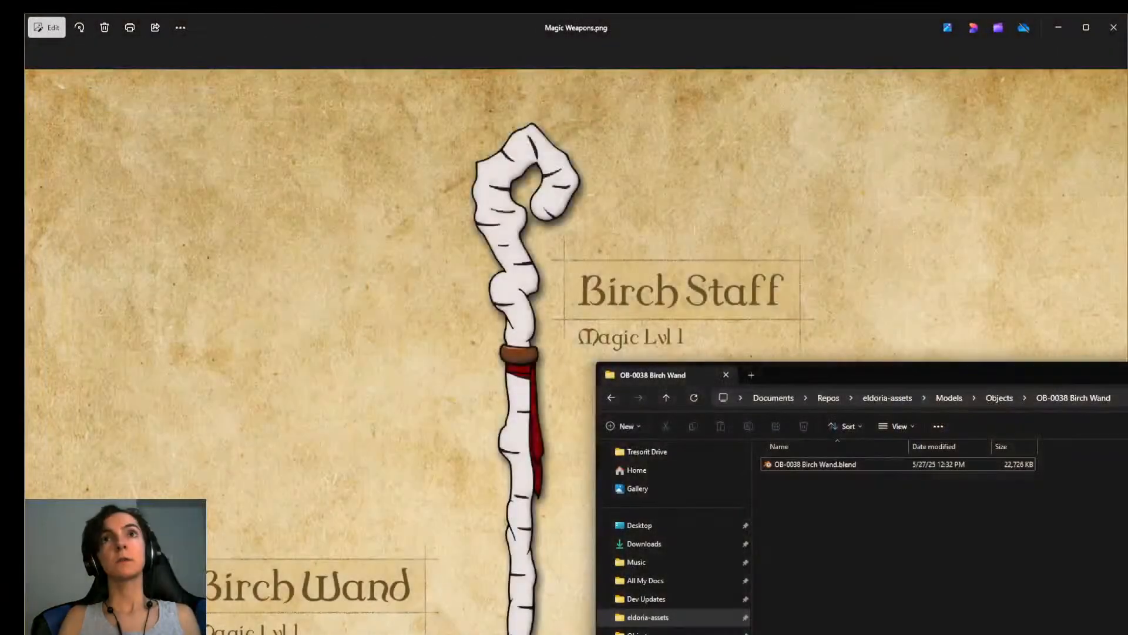
Bring the Magic Weapons.png viewer window to the front and narrow it to sit beside Substance 3D Painter.
click(800, 37)
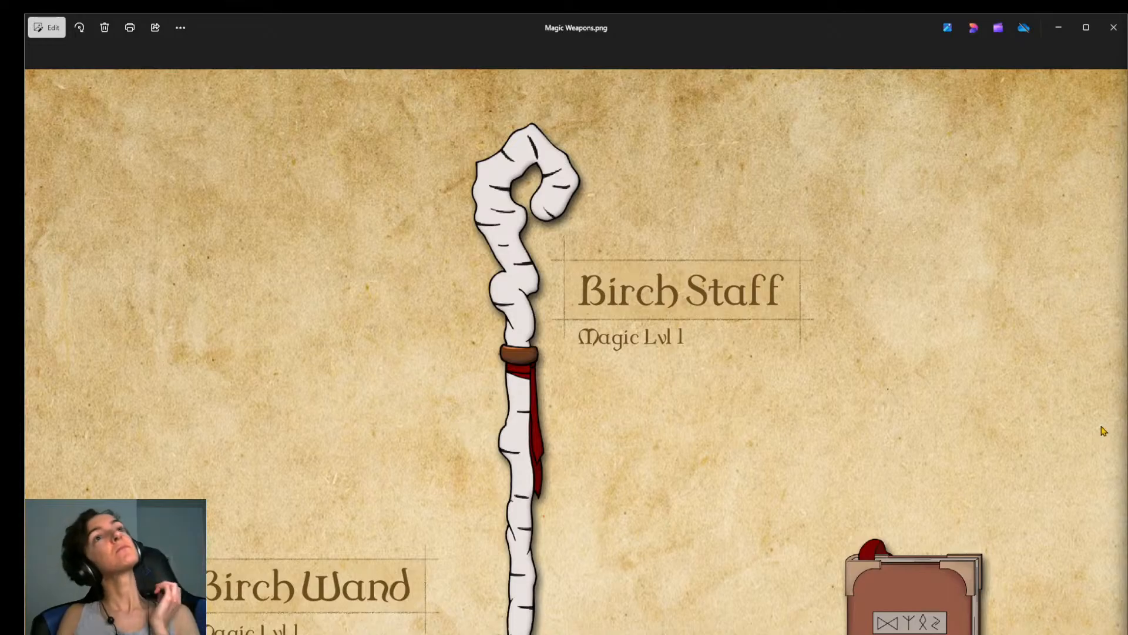
drag(1123, 434, 809, 422)
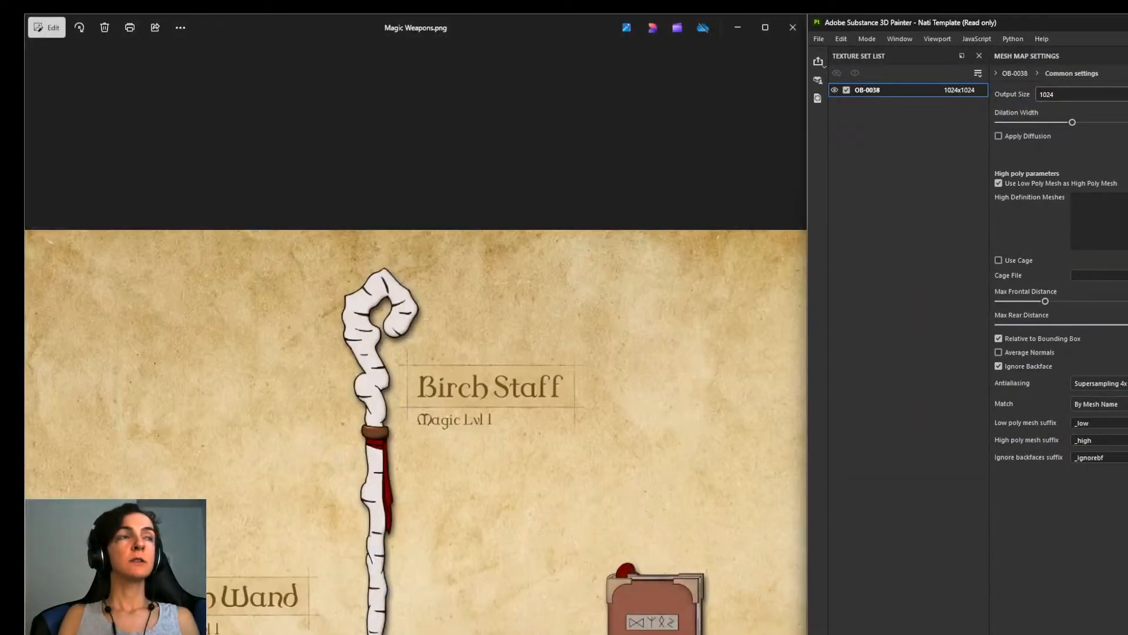
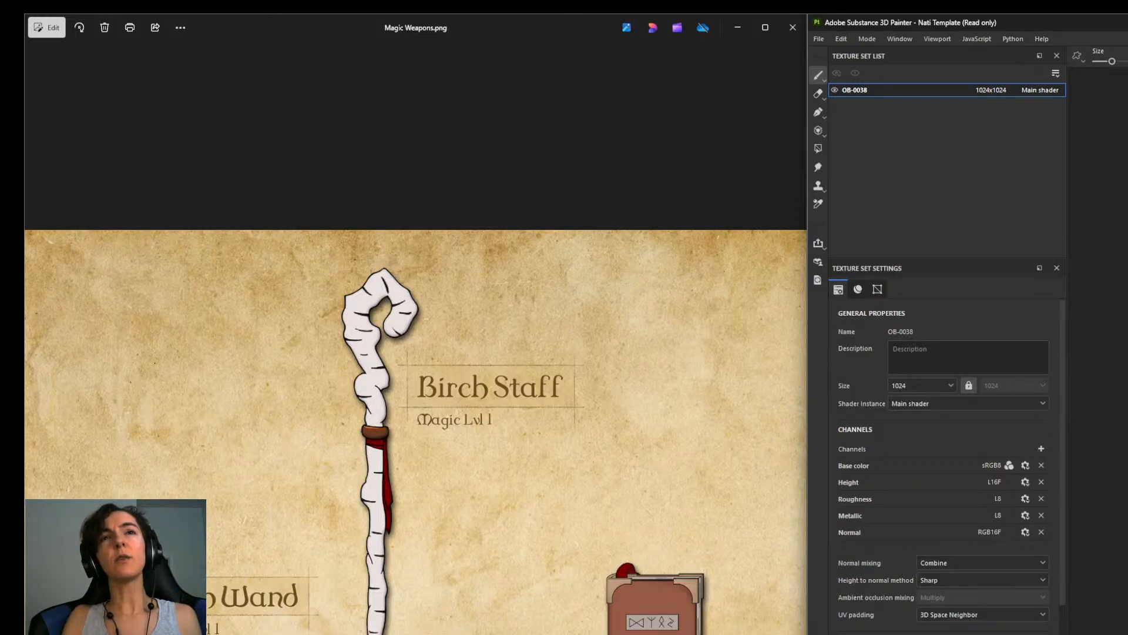
Open OB-0038 Birch Wand.blend in Blender from the OB-0038 Birch Wand folder in the file explorer.
key(alt+Tab)
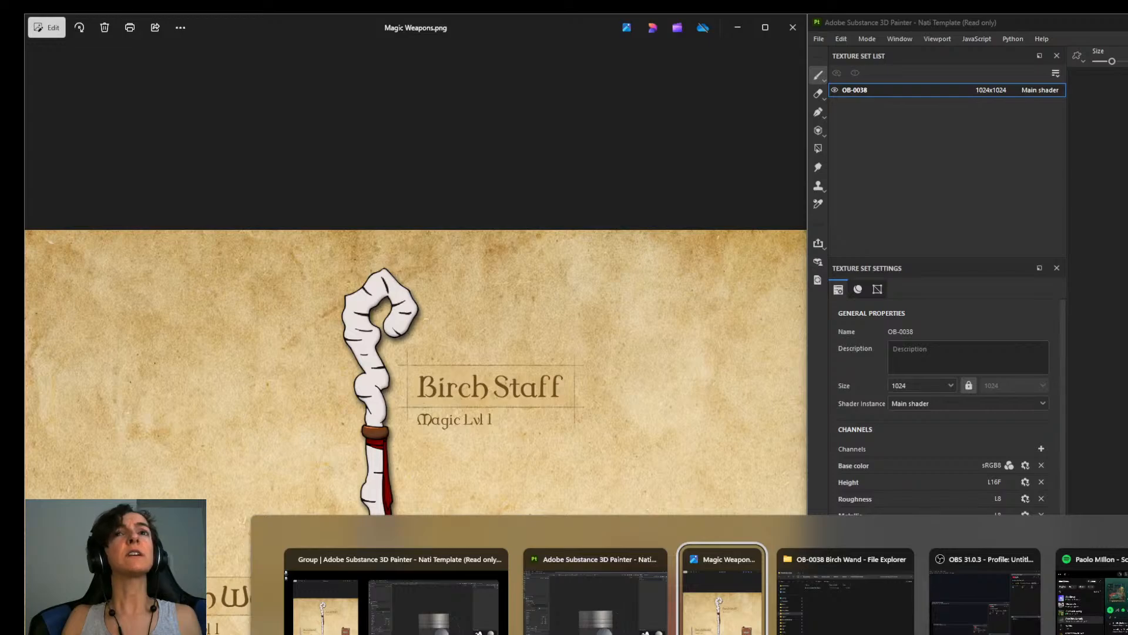
click(811, 597)
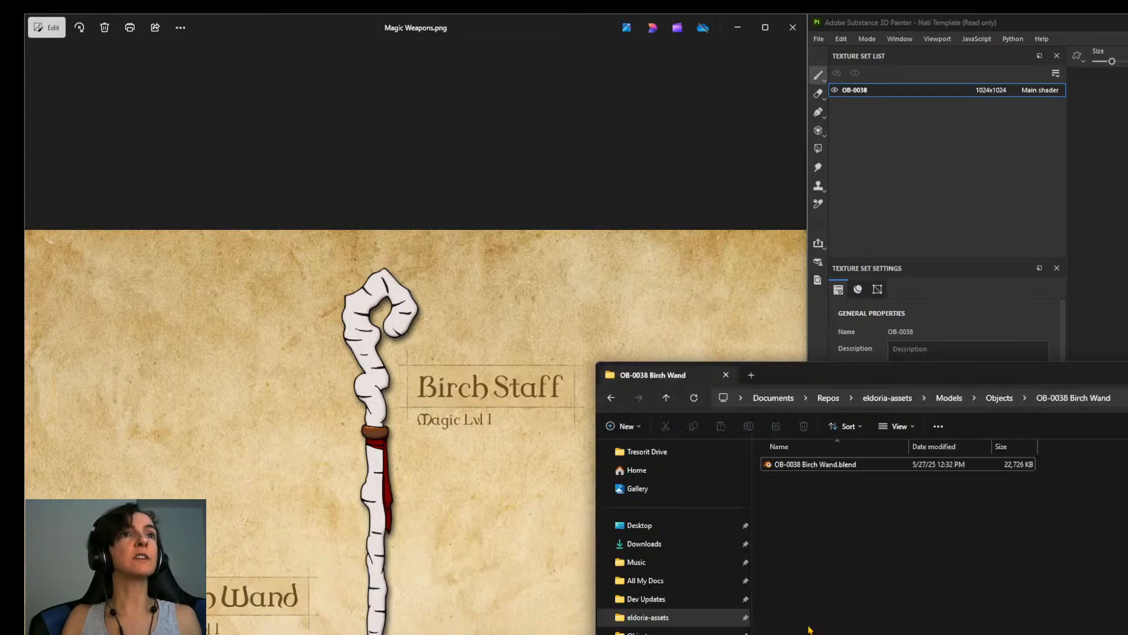
double_click(833, 468)
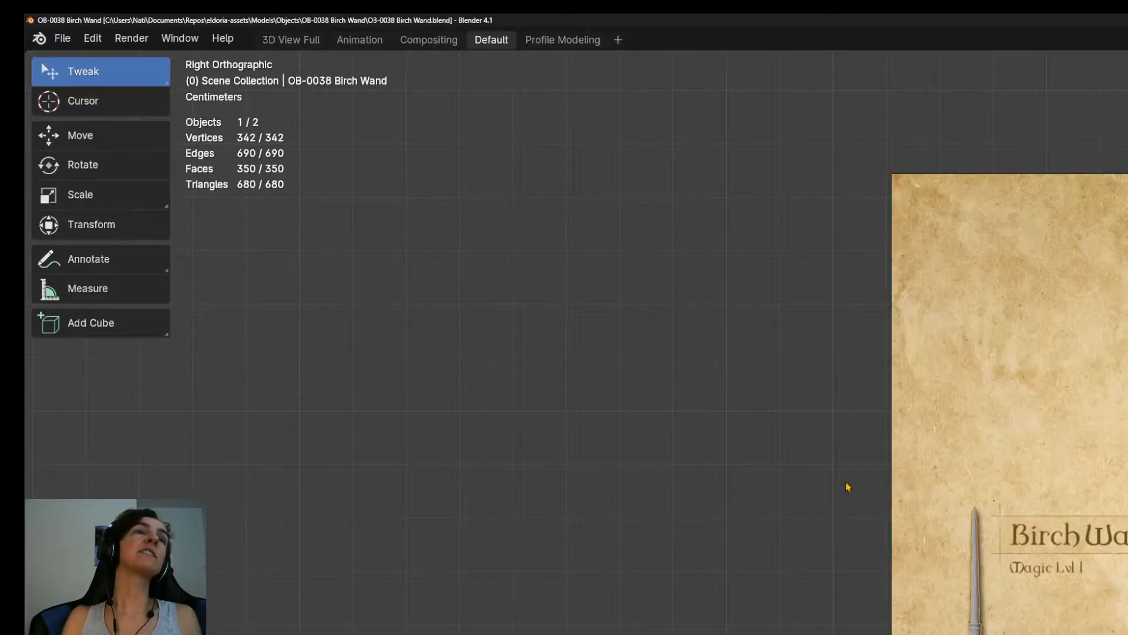
Select the Birch Wand's entire mesh in Edit Mode and unwrap it in the Compositing workspace.
middle_drag(988, 471, 1047, 532)
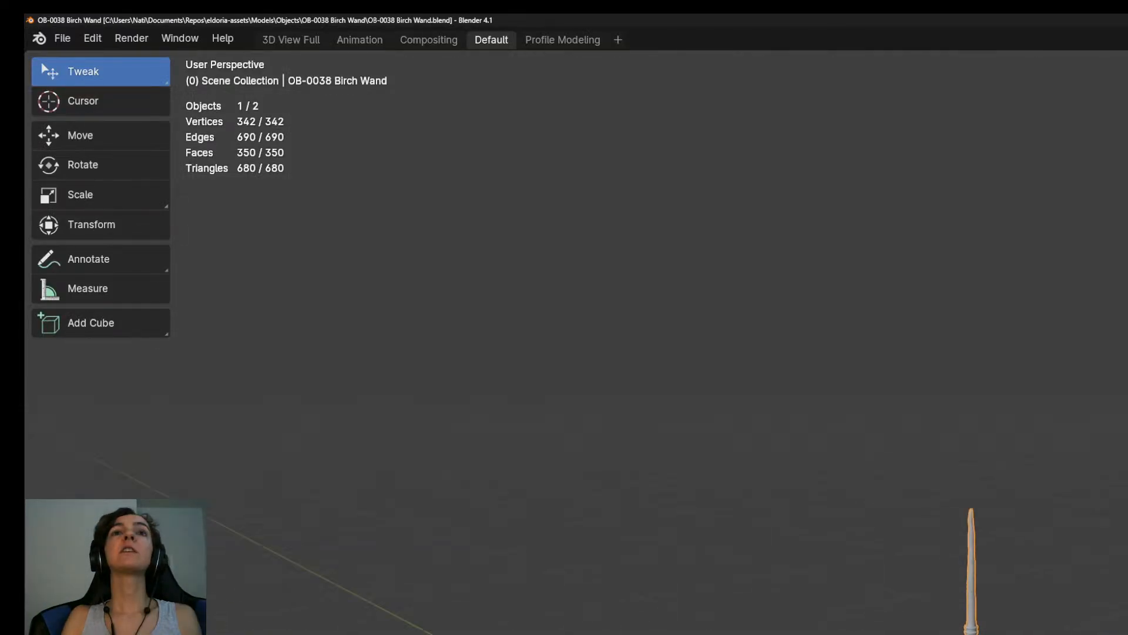
key(Tab)
scroll(1047, 532, up, 5)
key(a)
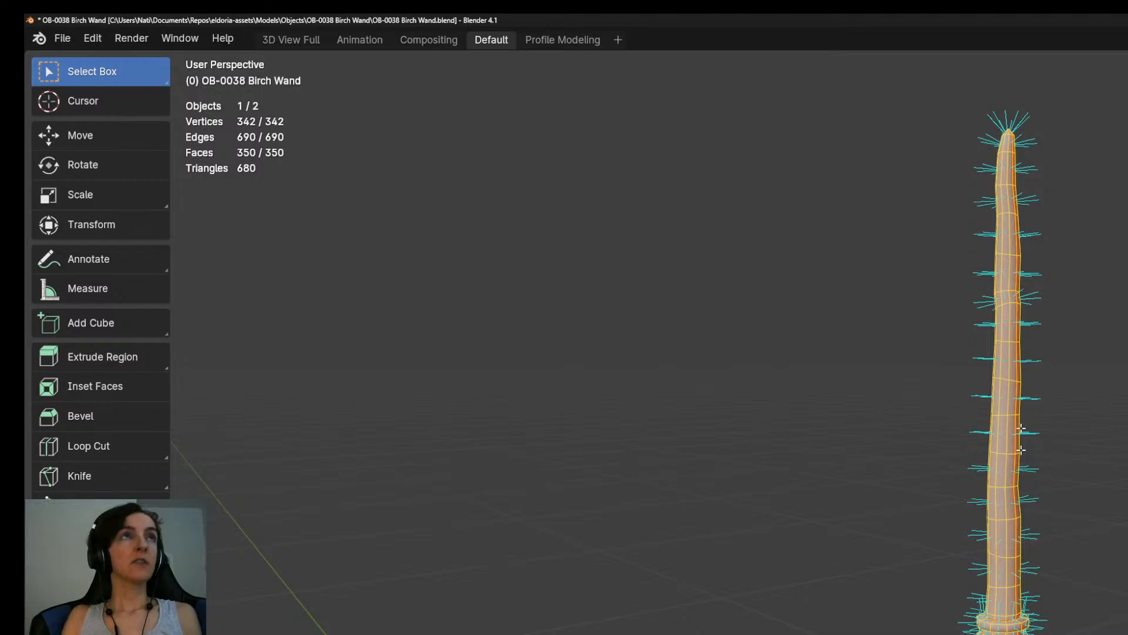
click(422, 42)
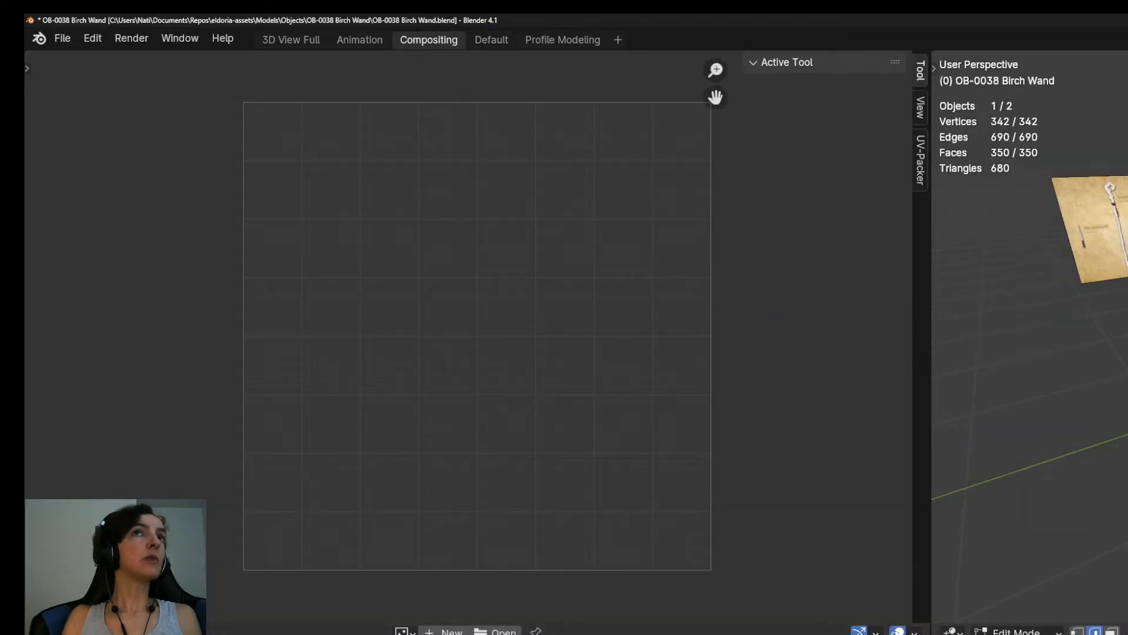
middle_drag(1030, 353, 1075, 364)
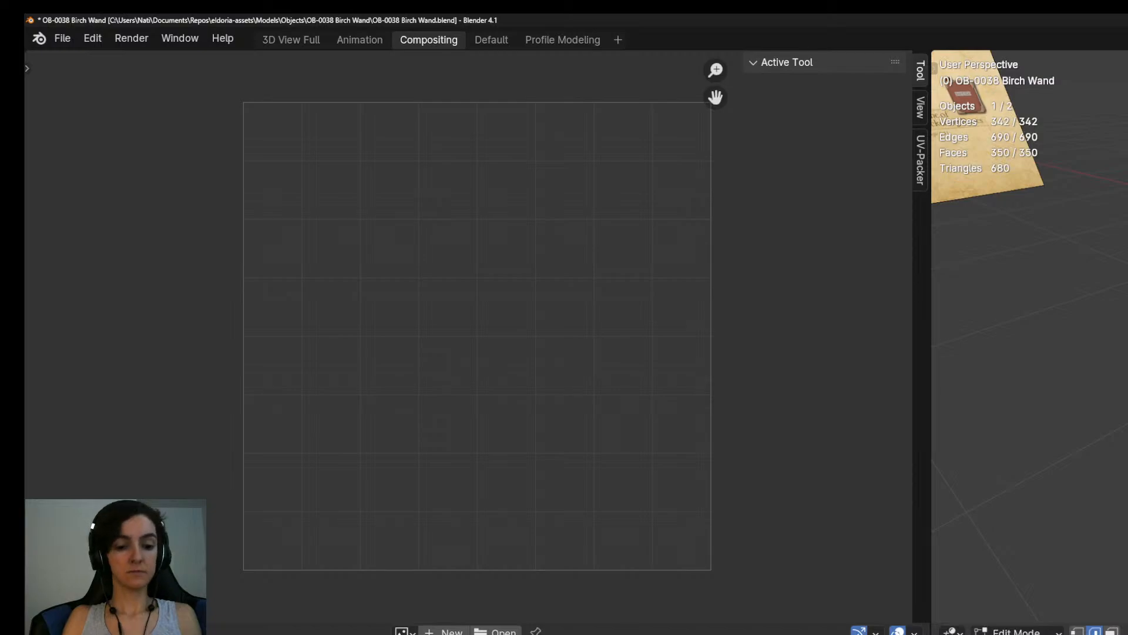
key(u)
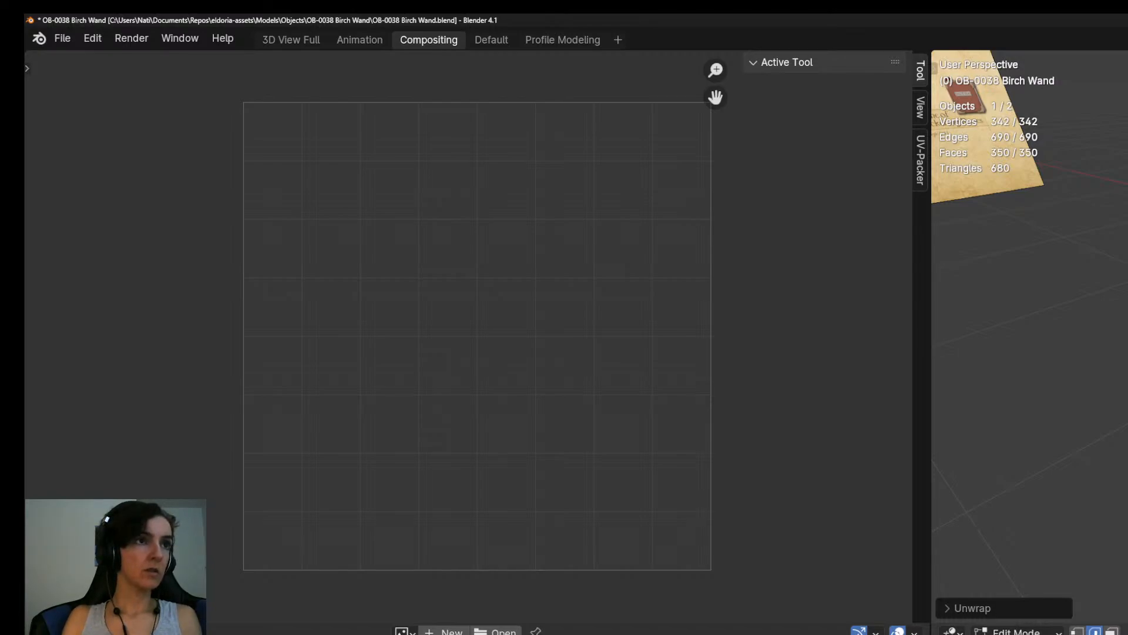
Try unwrapping the whole wand mesh again after selecting four edges on it, and undo that unwrap.
middle_drag(1109, 559, 1122, 411)
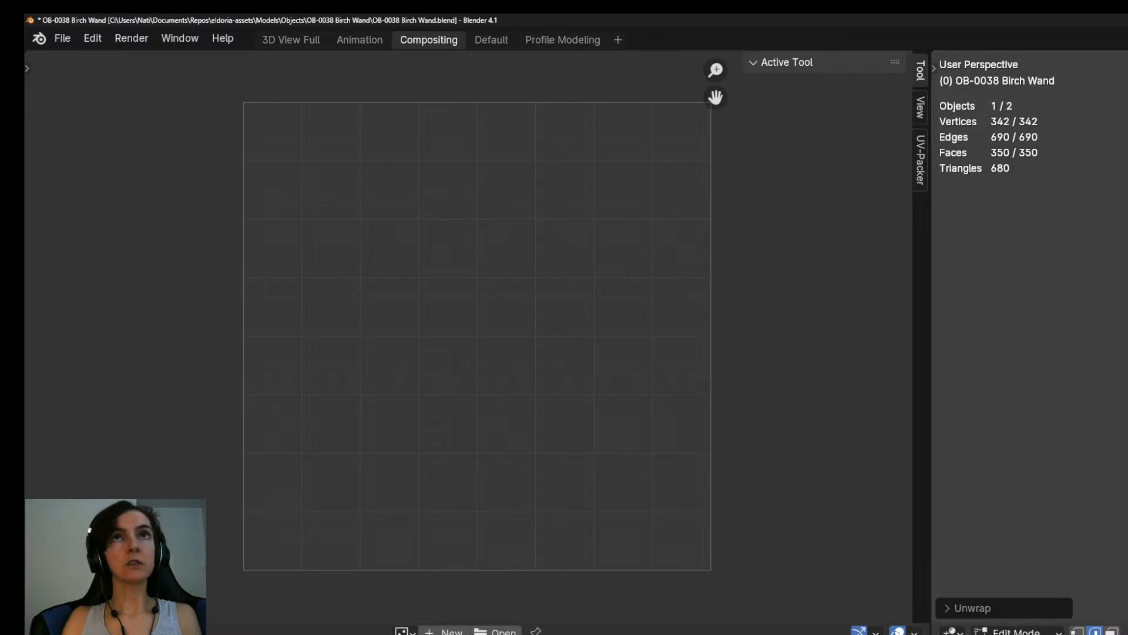
click(1120, 352)
shift+click(1120, 352)
shift+click(1120, 352)
shift+click(1120, 353)
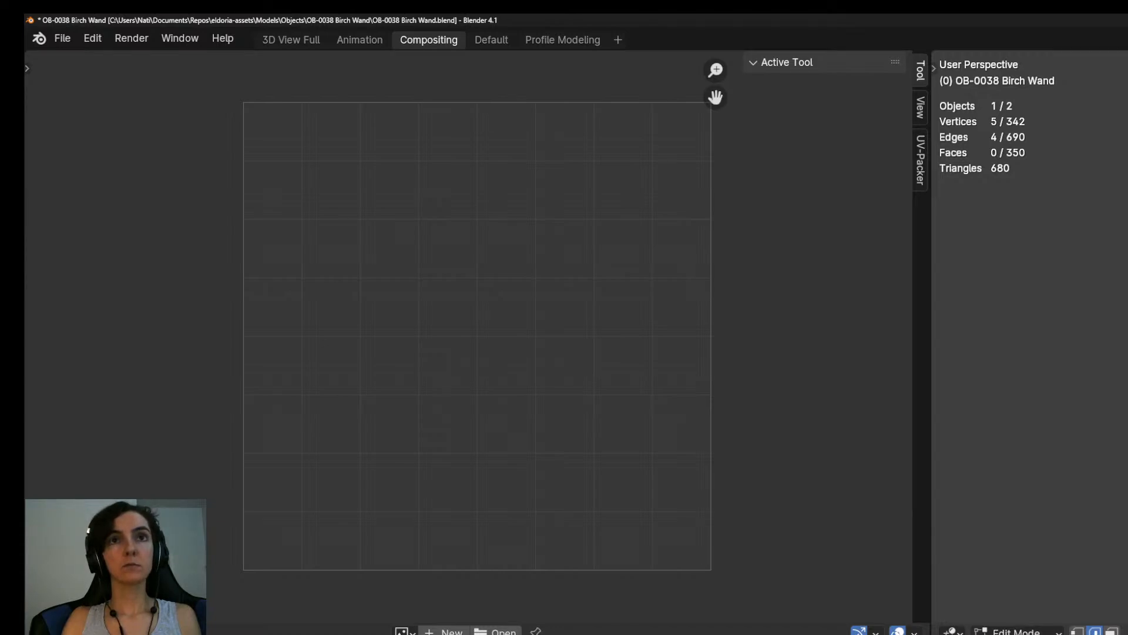
middle_drag(1120, 353, 1119, 265)
key(a)
key(u)
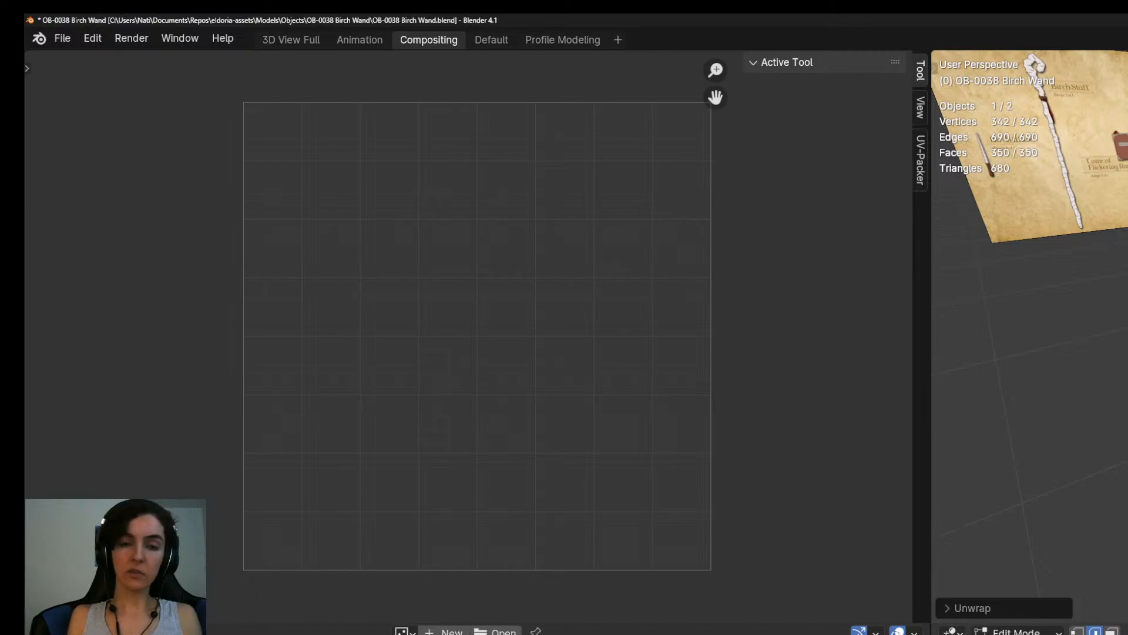
key(ctrl+z)
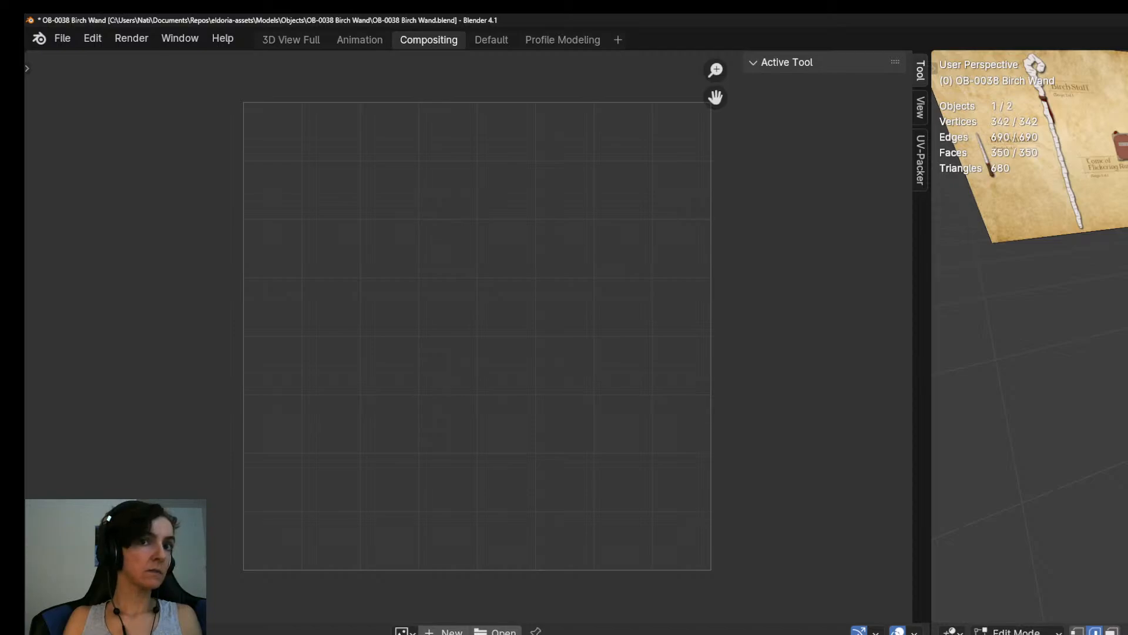
Return to Object Mode, export the wand over OB-0038 Birch Wand.fbx in the bookmarked Objects location, and save the Blender file.
key(Tab)
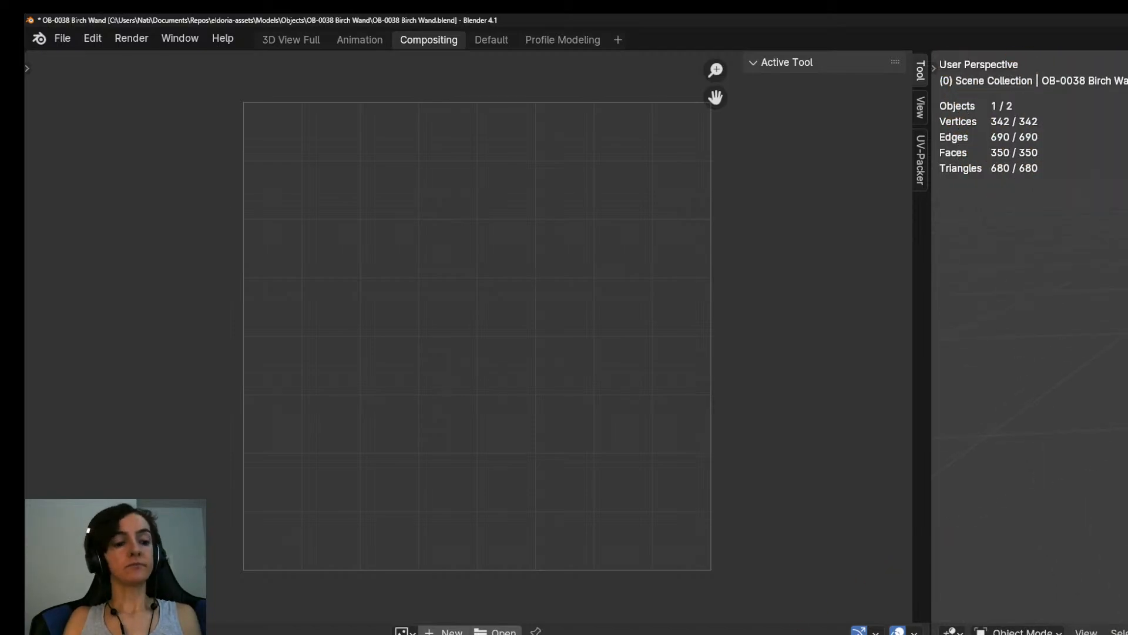
key(ctrl+shift+s)
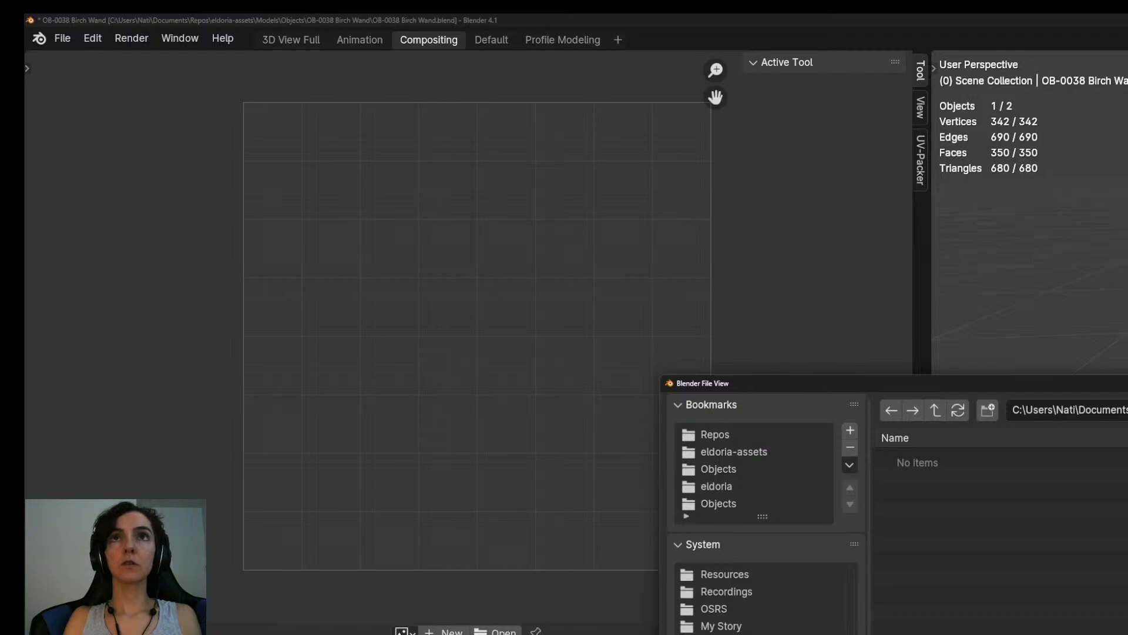
click(755, 505)
scroll(999, 541, down, 6)
double_click(1058, 535)
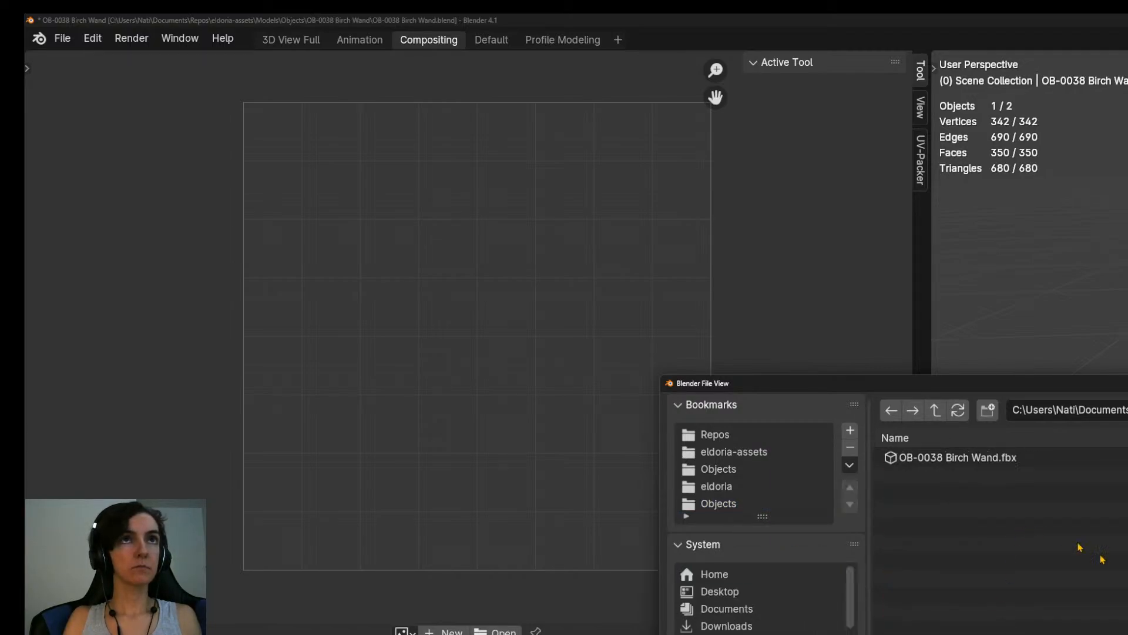
key(Return)
key(ctrl+s)
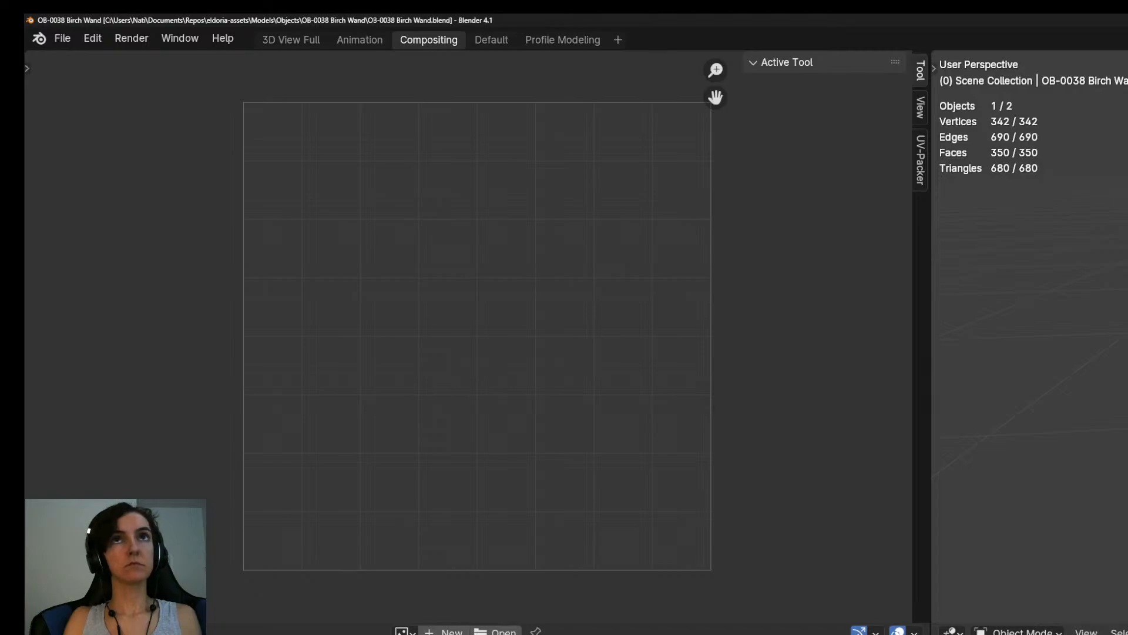
Switch to Substance 3D Painter and bake the mesh maps for the OB-0038 texture set.
key(alt+Tab)
key(alt+Tab)
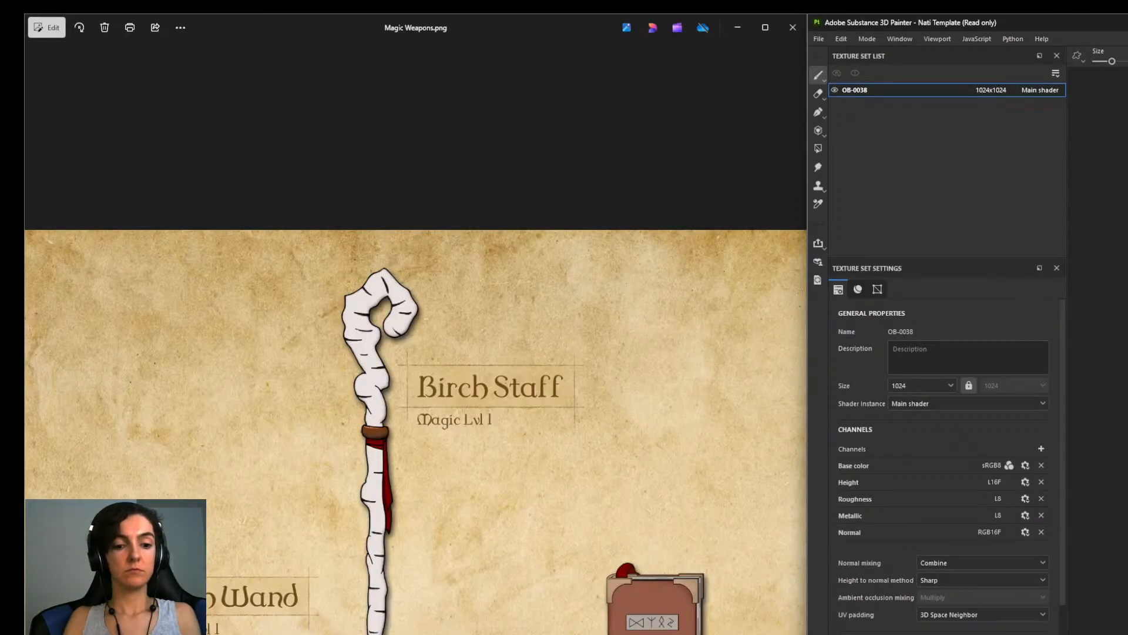
key(ctrl+b)
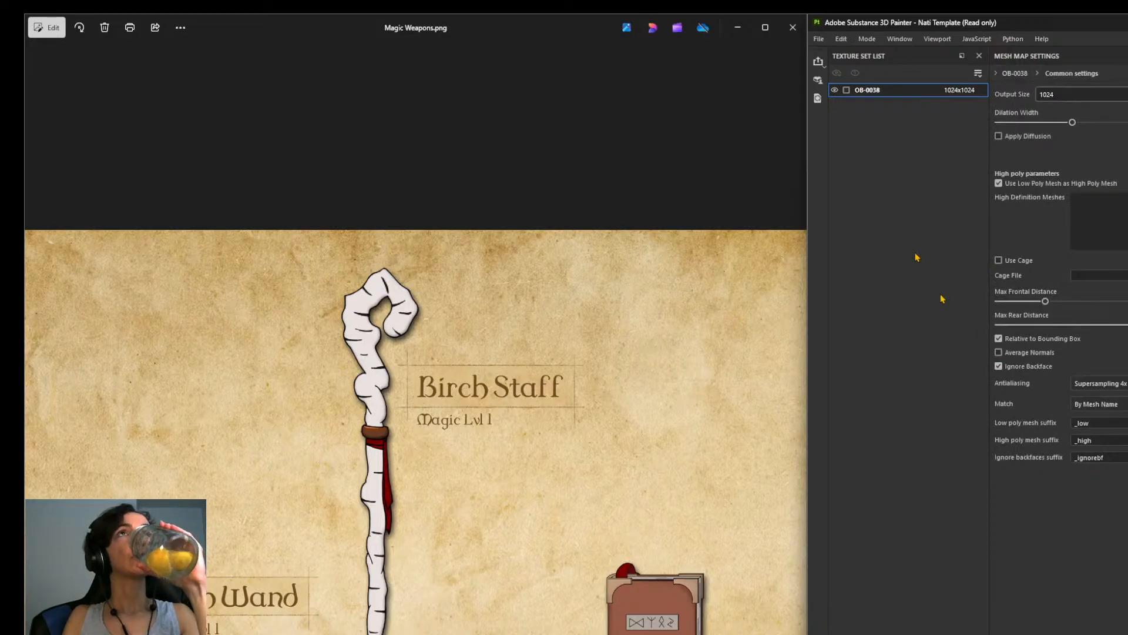
click(846, 90)
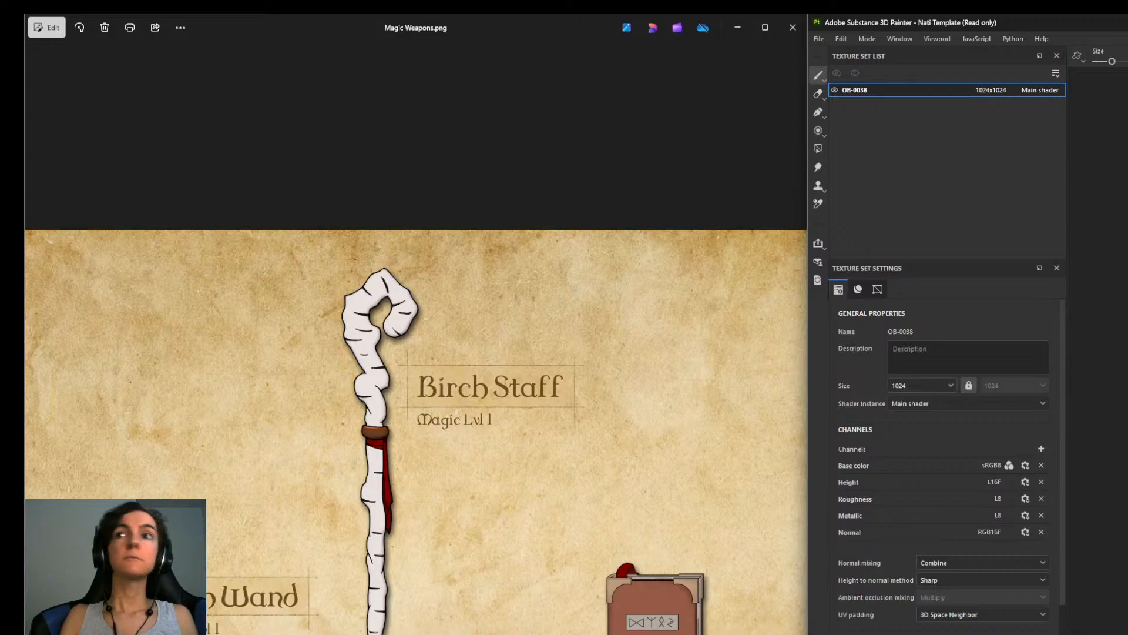
Activate the Polygon Fill tool for working on the wand's faces.
click(818, 148)
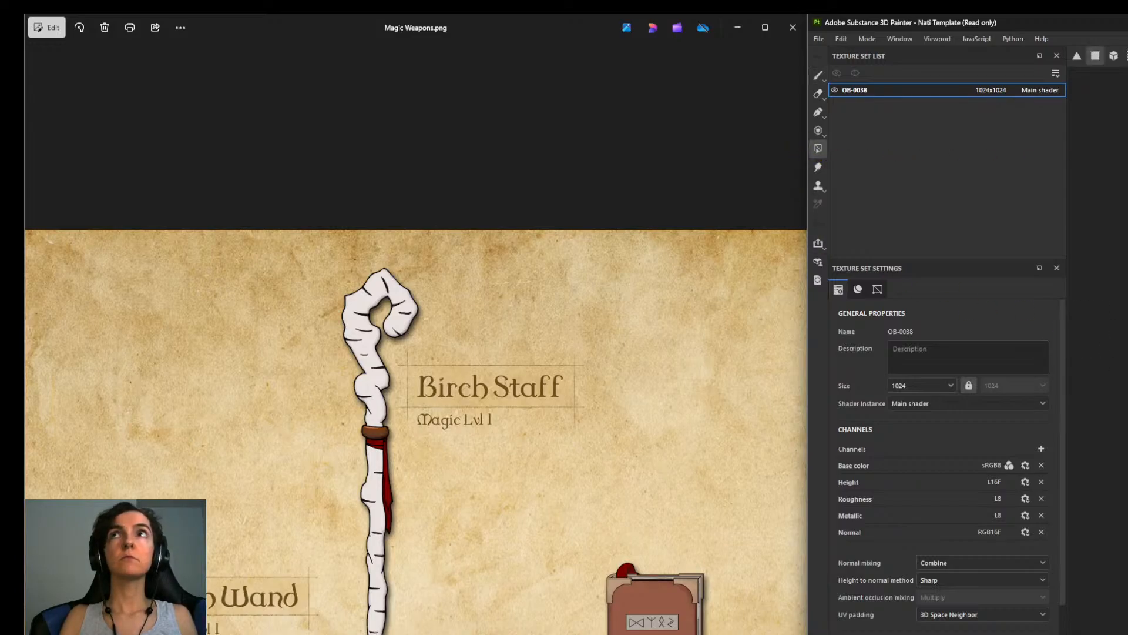
key(1)
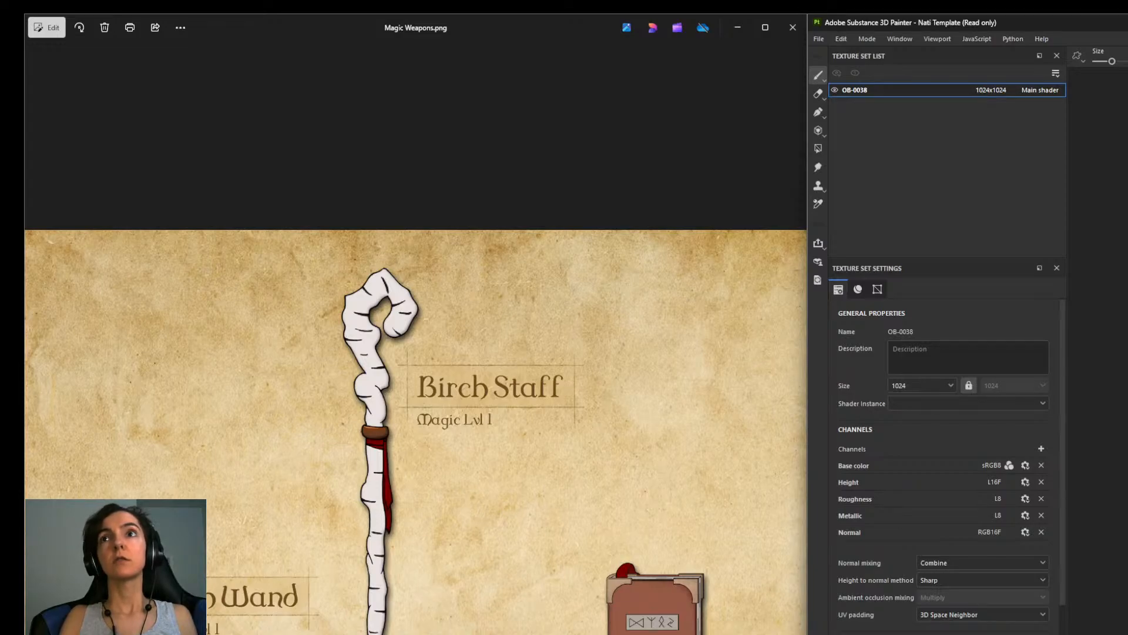
click(818, 148)
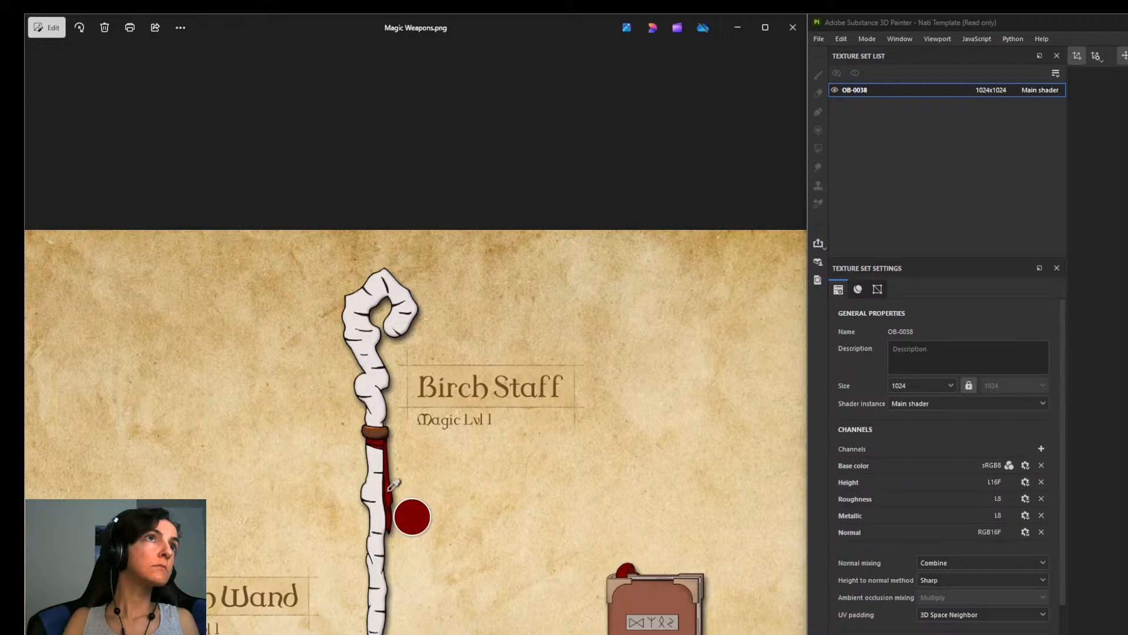
Sample the dark red of the Birch Staff's ribbon from the reference sheet as the colour for the wand's texture.
click(390, 488)
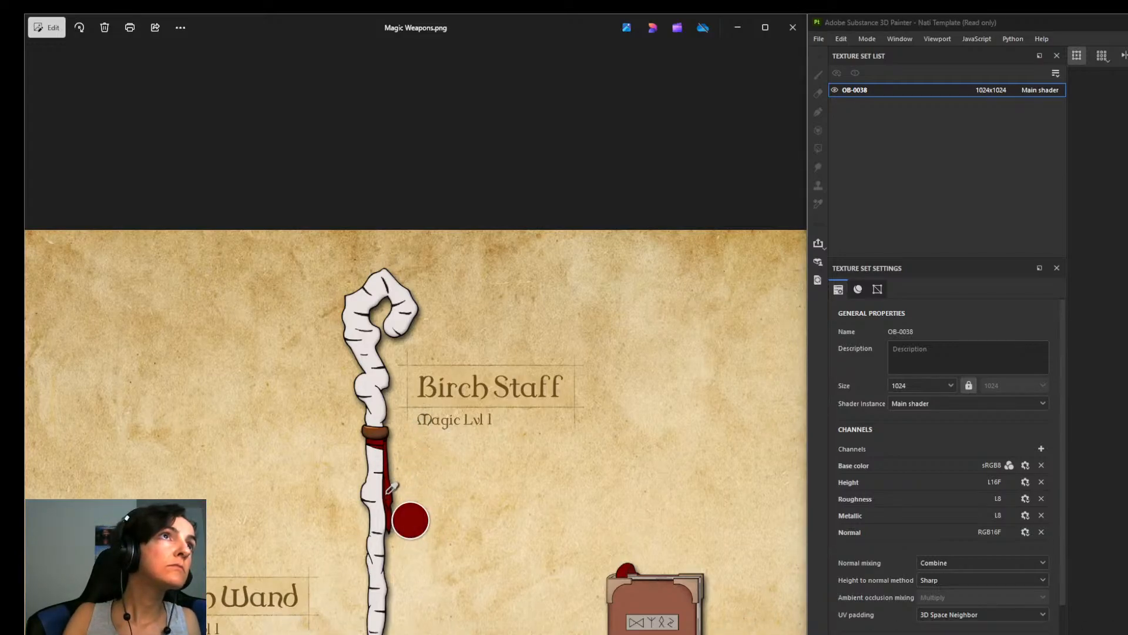
click(390, 489)
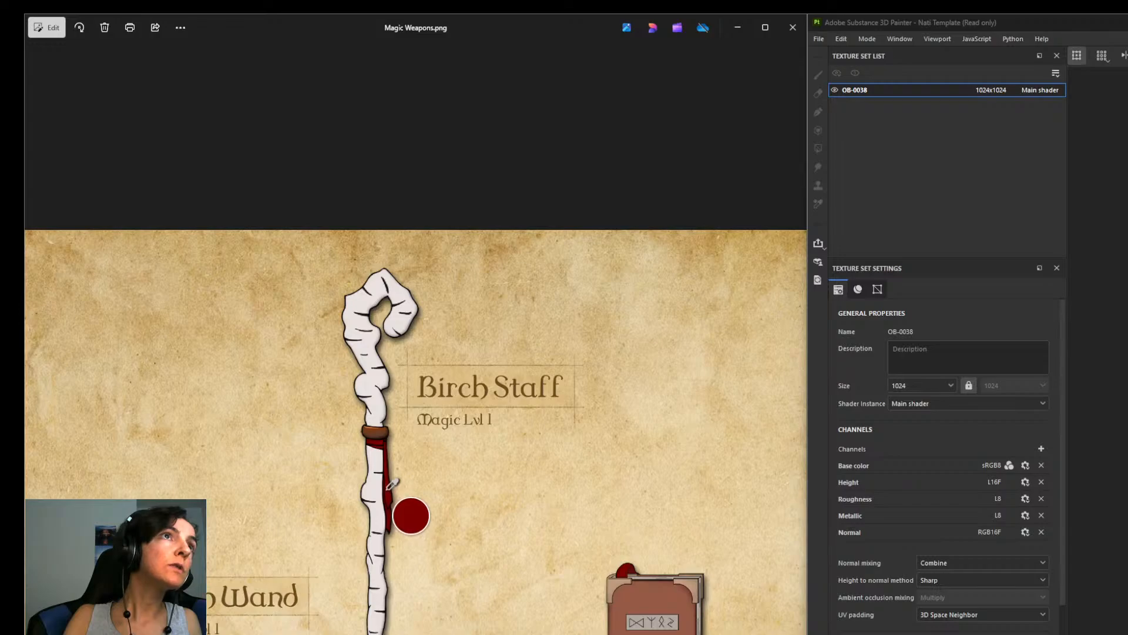
click(387, 488)
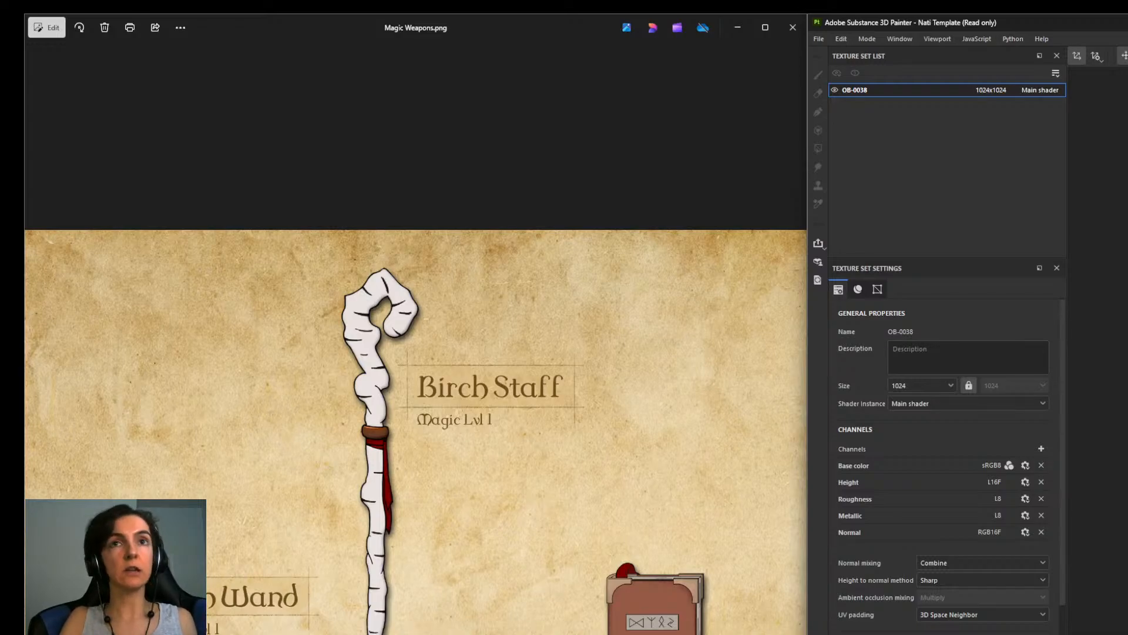
Save the Painter project as OB-0038 Birch Wand in the OB-0038 Birch Wand folder under eldoria-assets > Models > Objects.
key(ctrl+s)
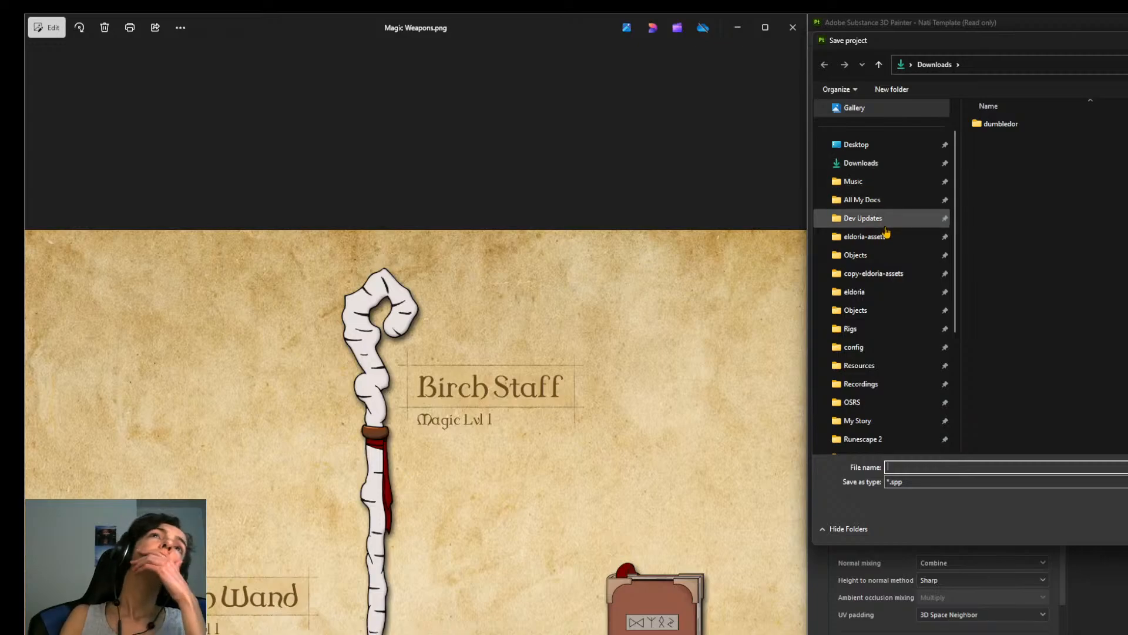
click(856, 255)
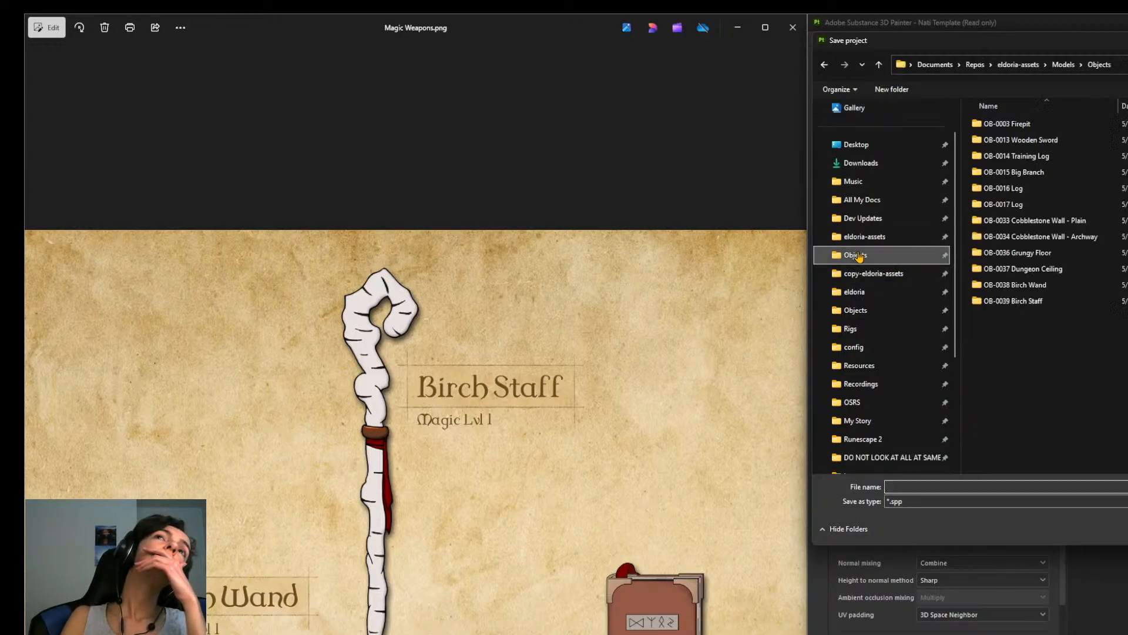
double_click(1034, 285)
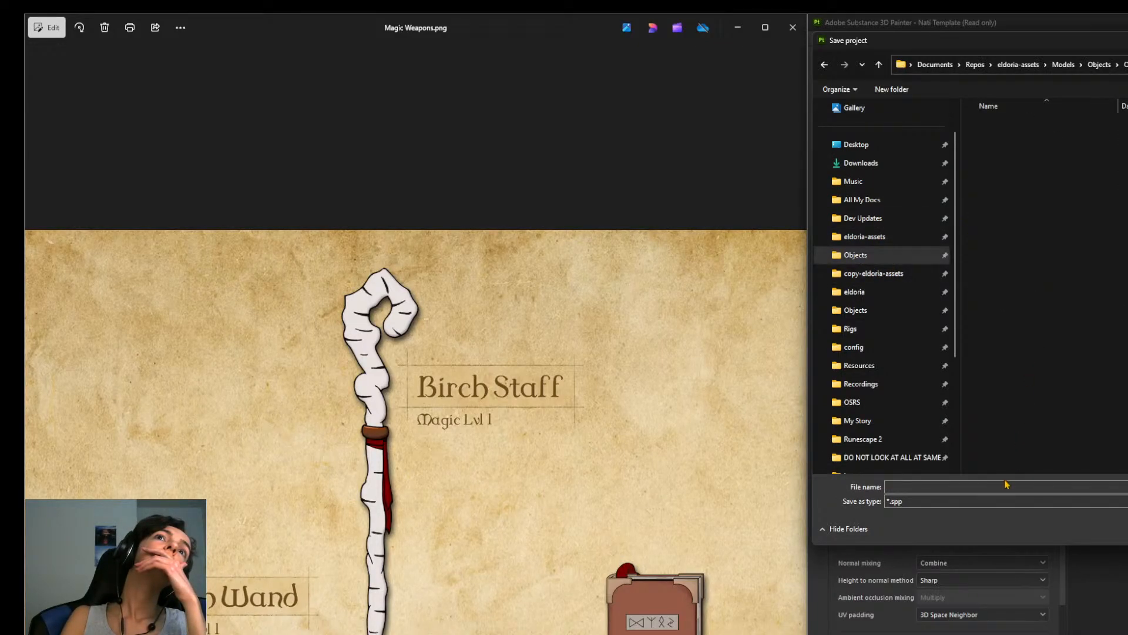
click(1013, 485)
text(OB-)
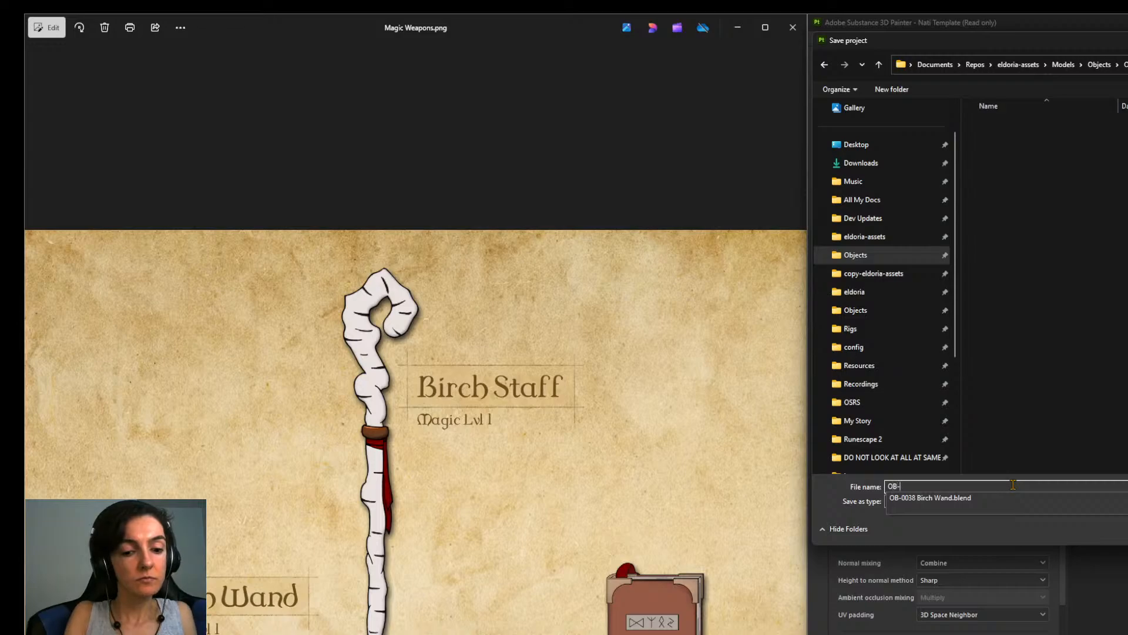
text(0038 Birch Wand)
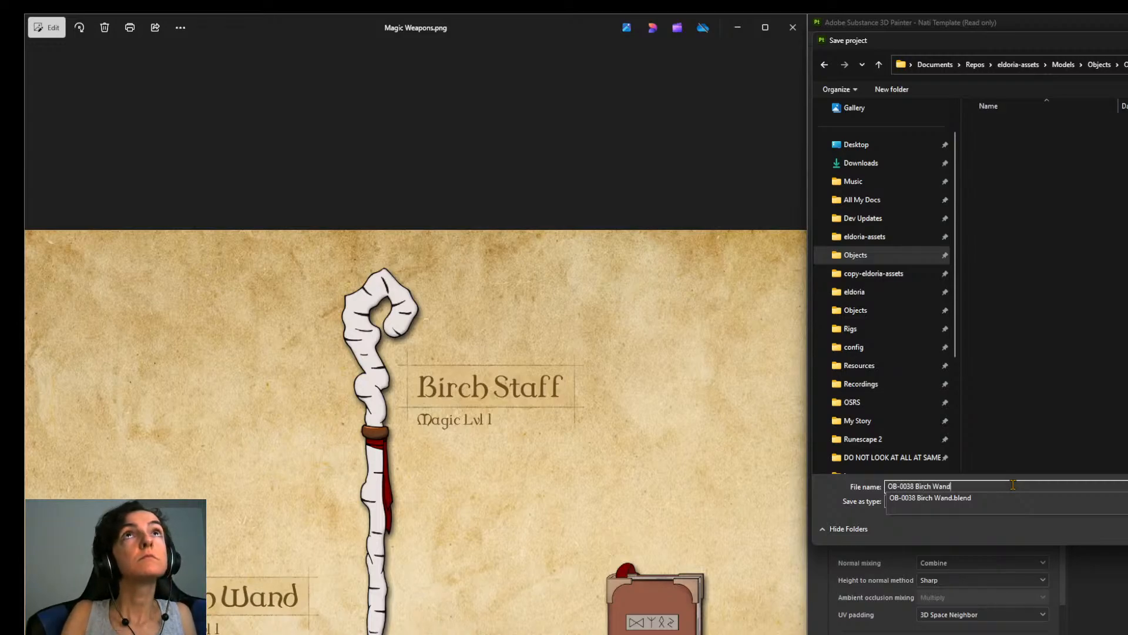
key(Return)
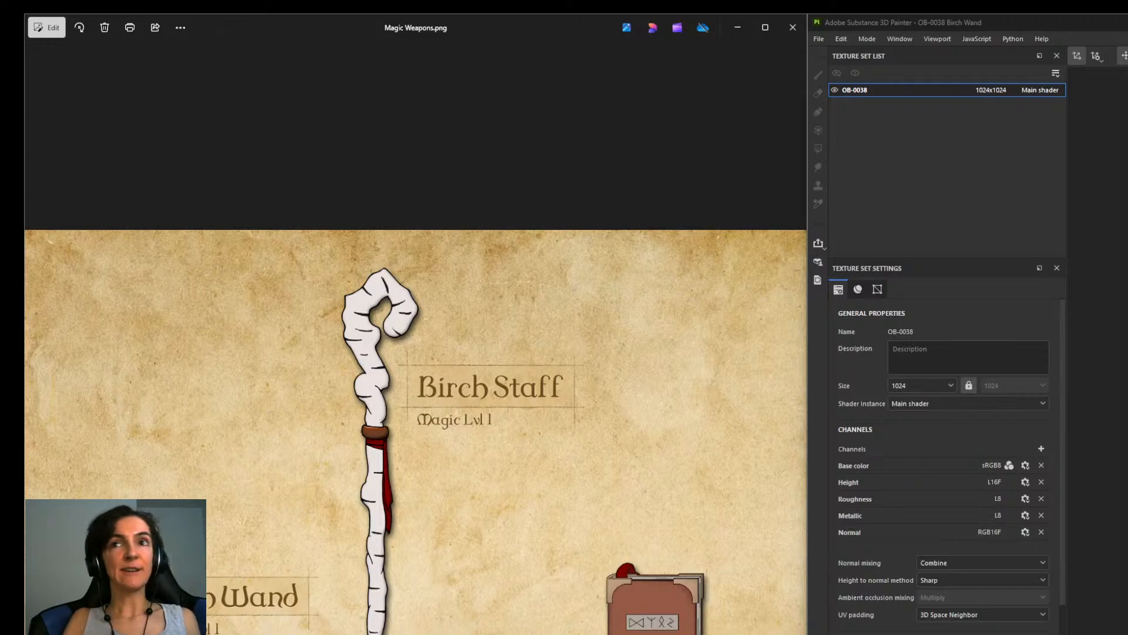
Switch to Blender and open OB-0039 Birch Staff.blend from its folder next to the Birch Wand's.
key(alt+Tab)
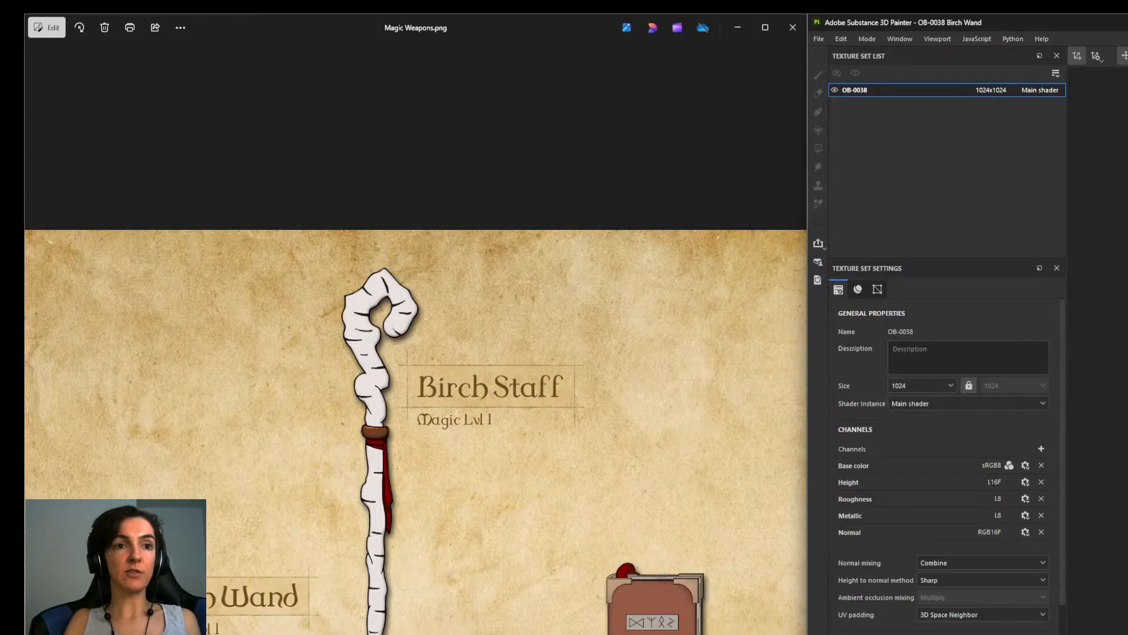
key(alt+Tab)
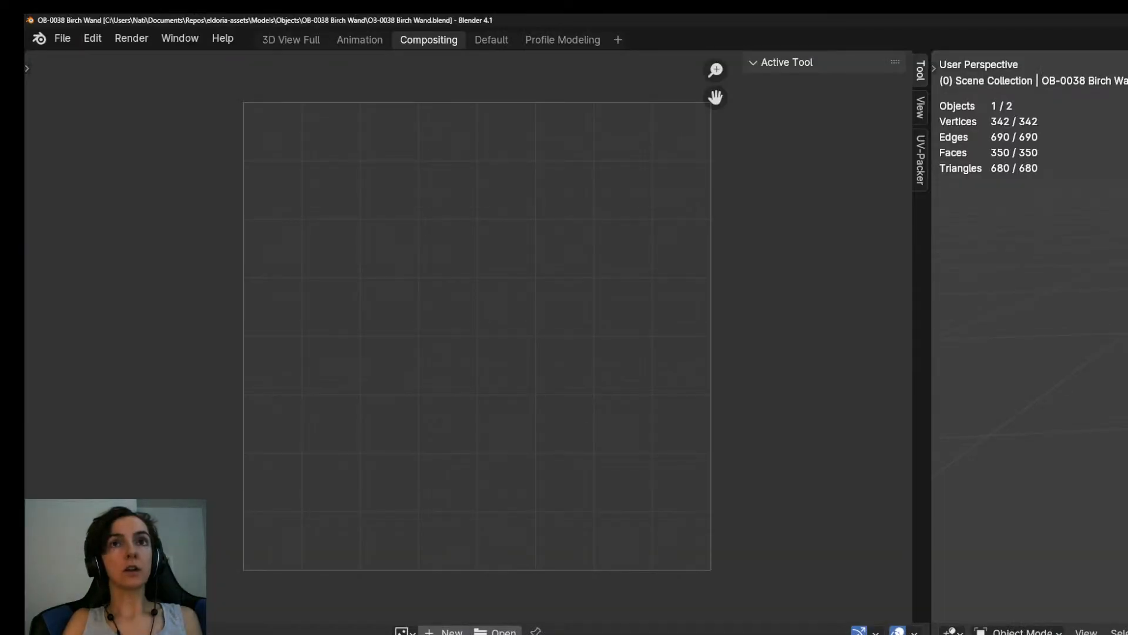
click(491, 40)
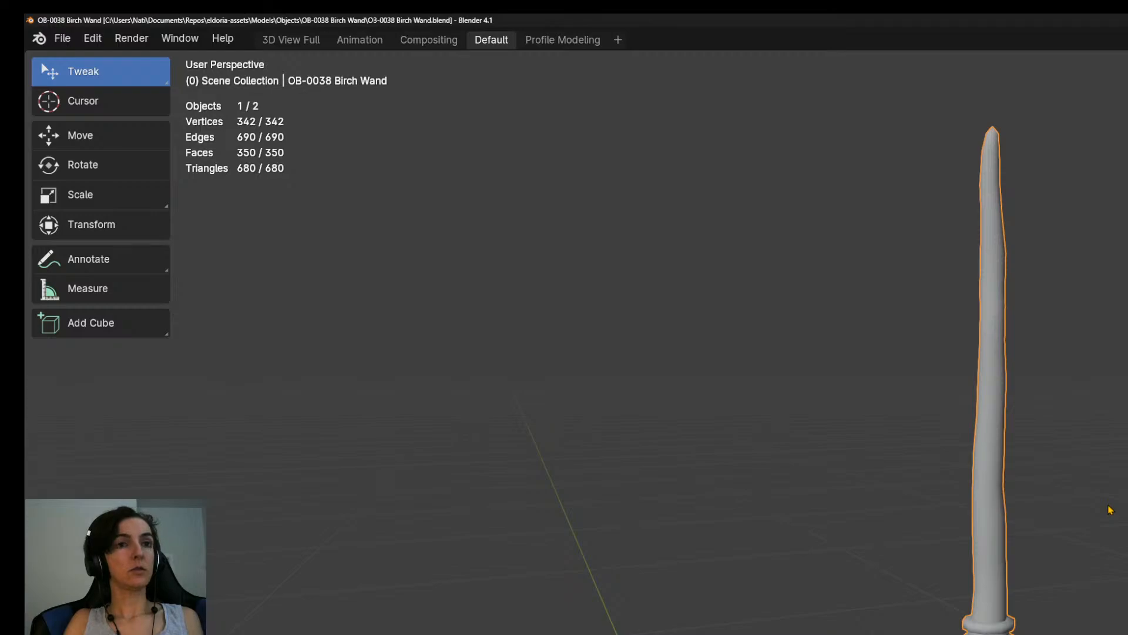
key(ctrl+o)
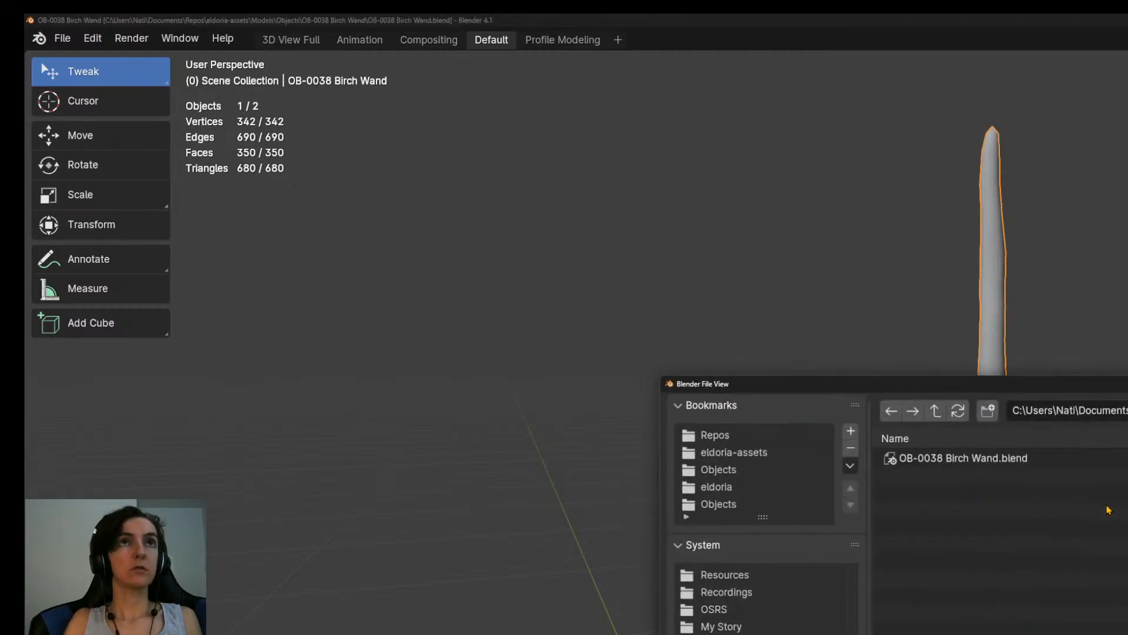
click(935, 410)
double_click(974, 475)
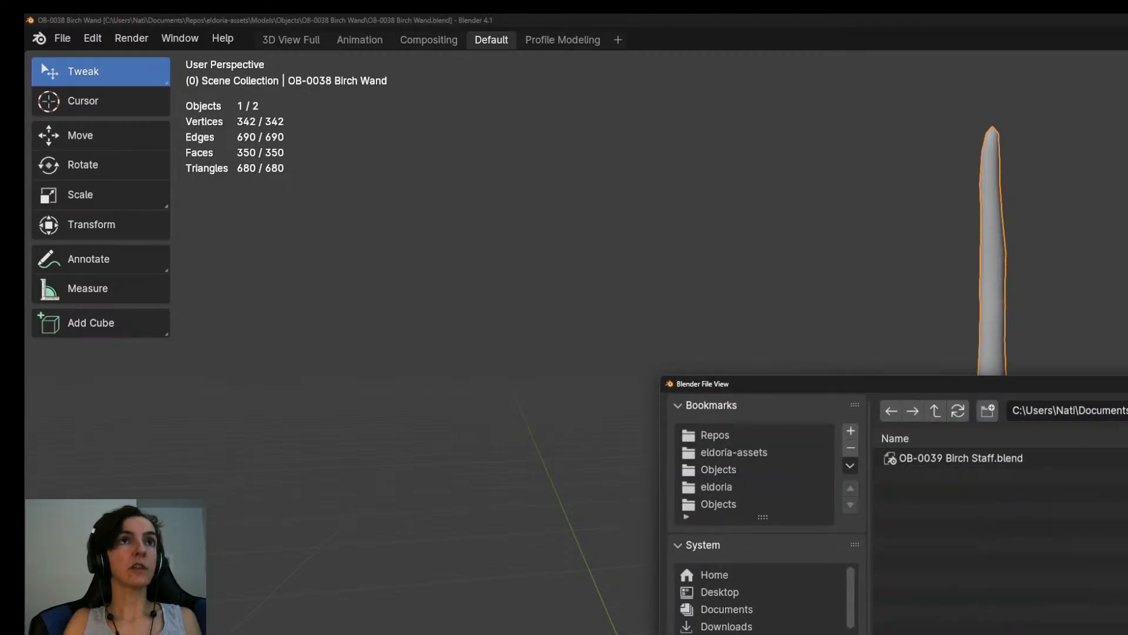
double_click(981, 459)
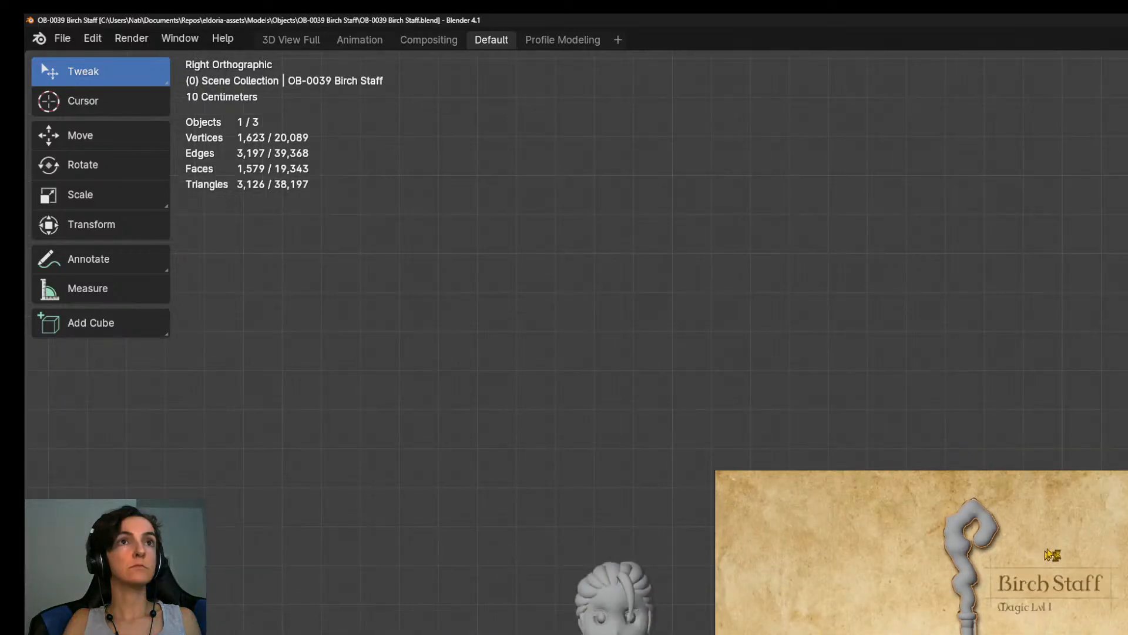
Put the Birch Staff into Edit Mode in the Compositing workspace and unwrap its entire mesh.
click(453, 41)
mouse_move(1125, 353)
middle_down()
mouse_move(1111, 318)
mouse_move(1125, 347)
middle_up()
key(Tab)
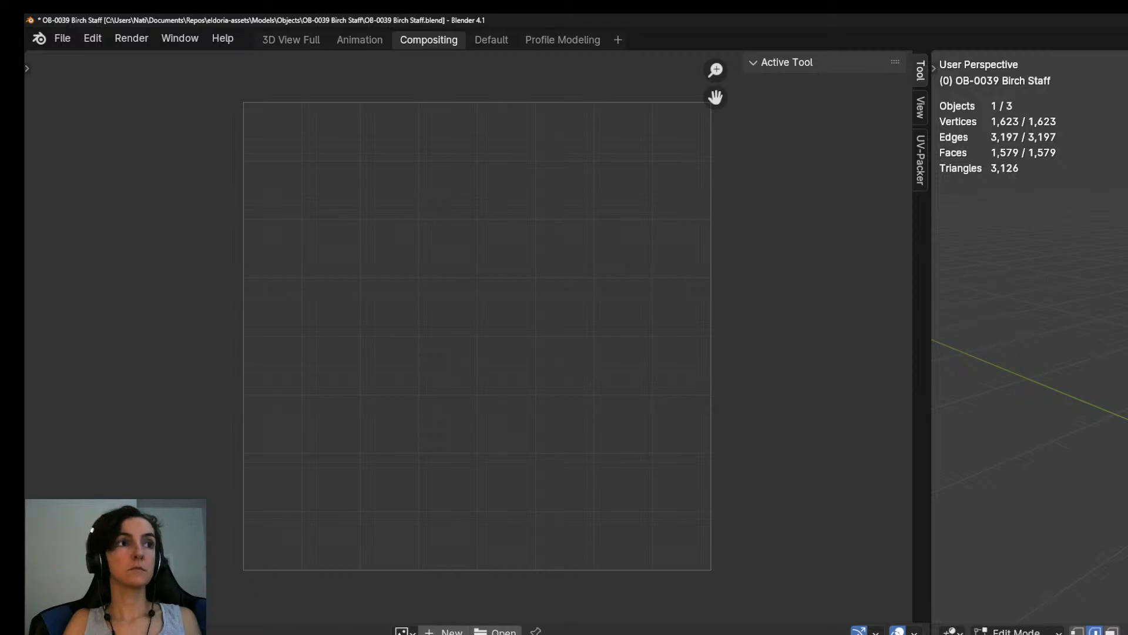
key(u)
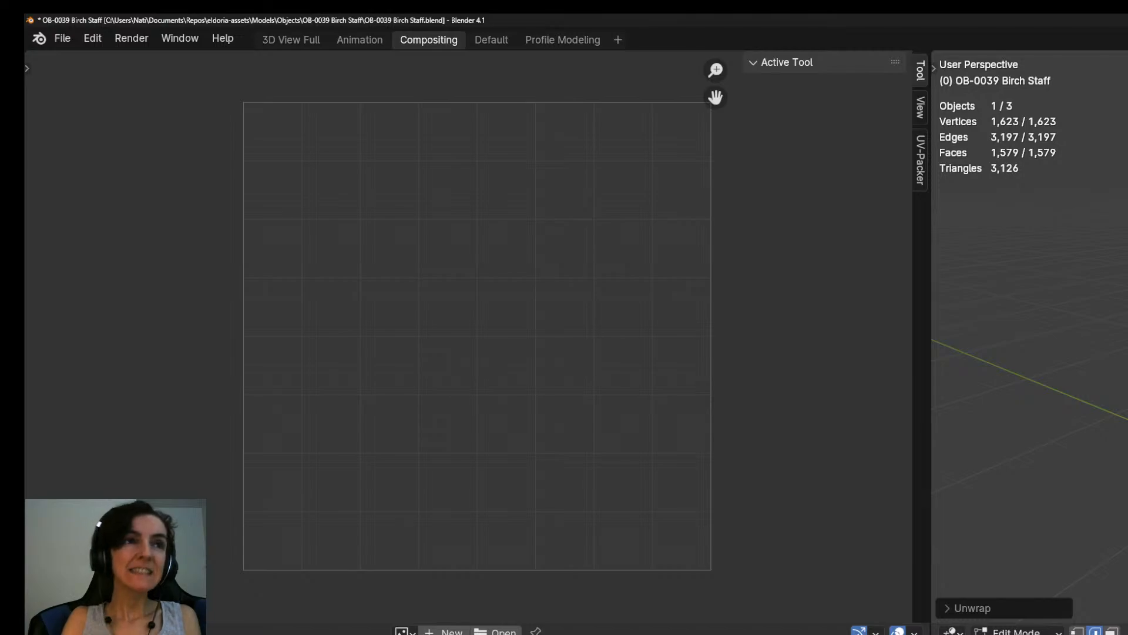
middle_drag(1088, 341, 1034, 377)
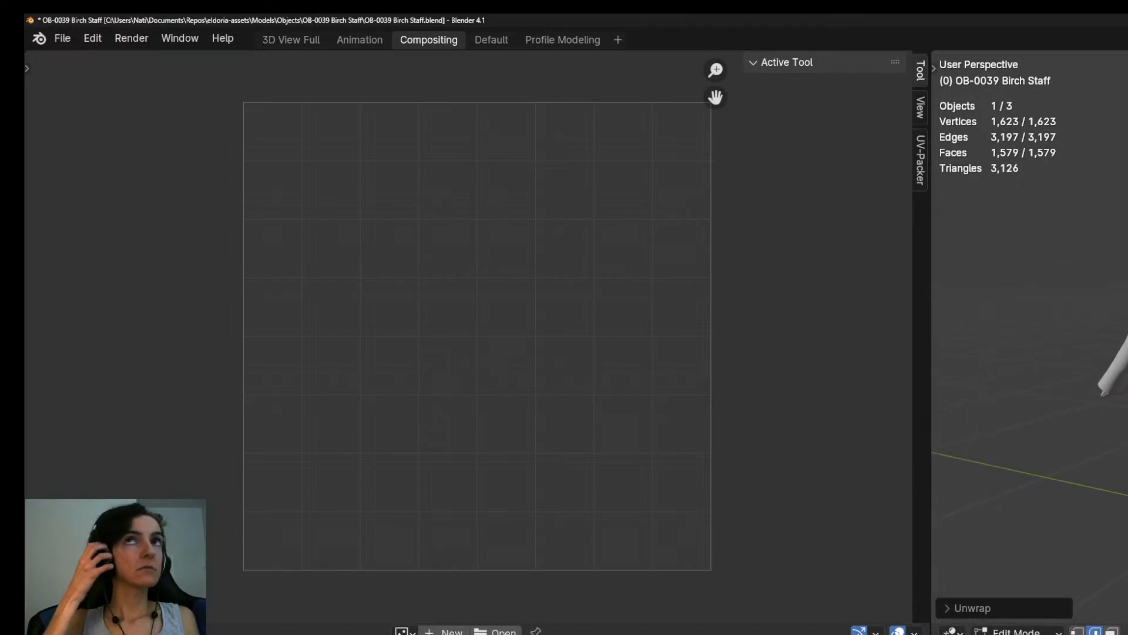
middle_drag(1093, 341, 1011, 352)
scroll(1034, 353, up, 3)
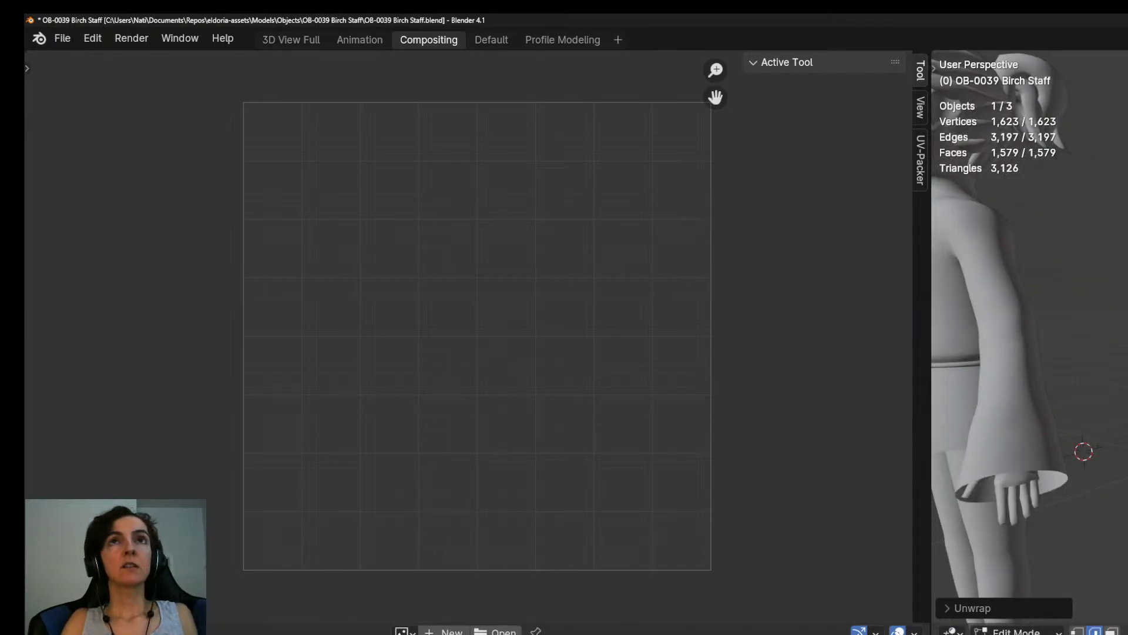
Undo the last unwrap and selection changes, reselect the entire staff mesh and unwrap it again.
key(ctrl+z)
key(ctrl+z)
key(ctrl+z)
middle_drag(1034, 352, 1011, 364)
scroll(1034, 353, up, 2)
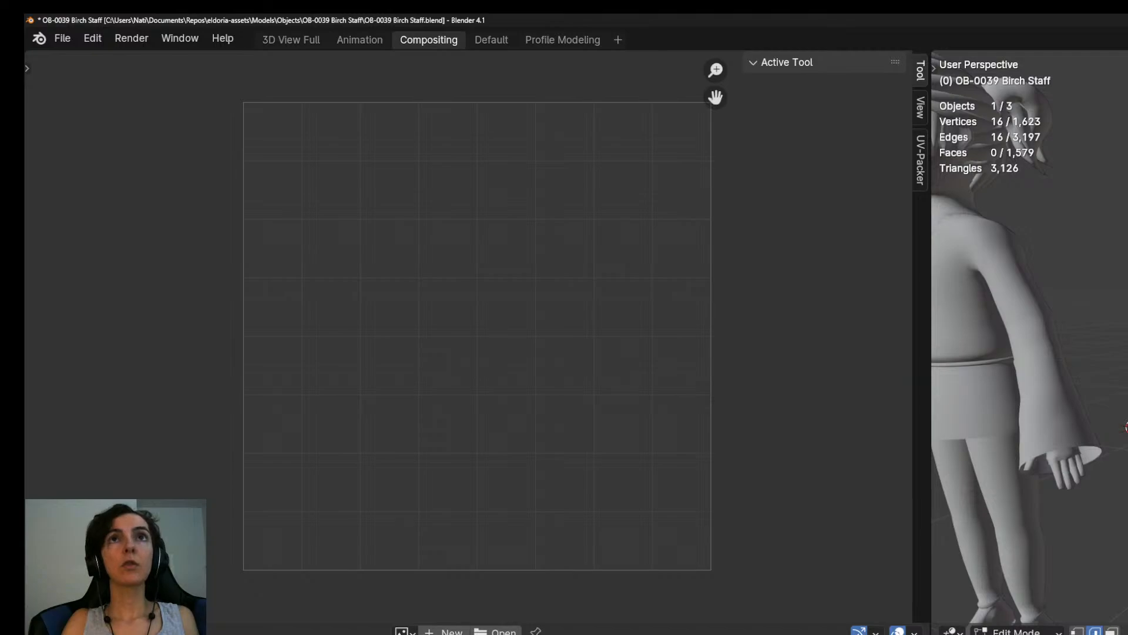
key(a)
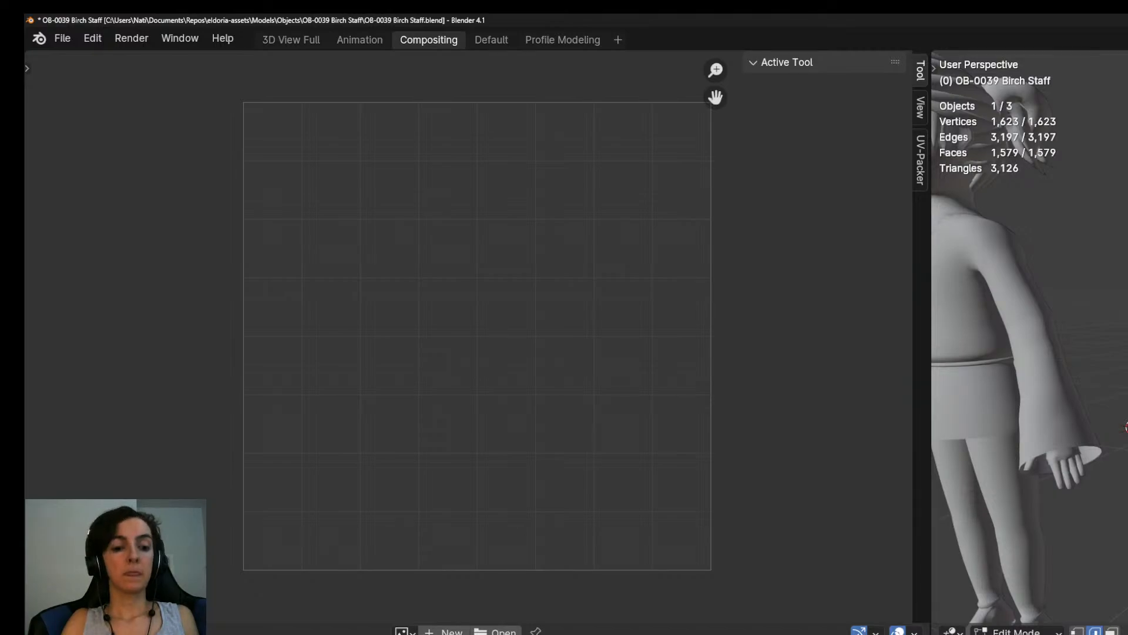
key(u)
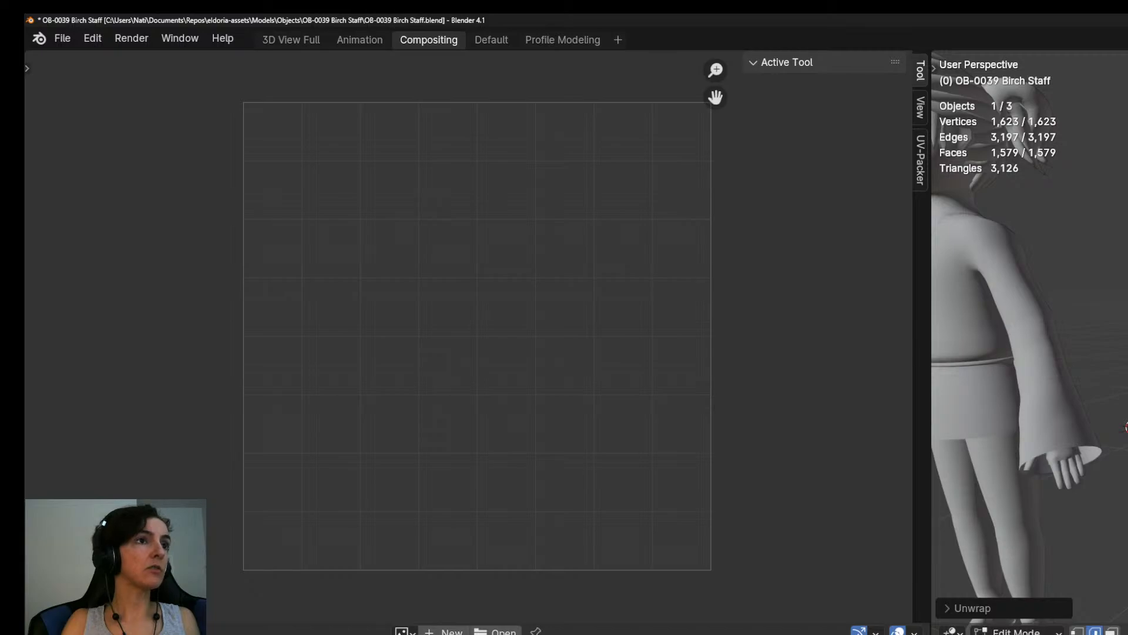
Clear the seam from the selected edges on the bottom end of the Birch Staff.
middle_drag(1029, 335, 1105, 376)
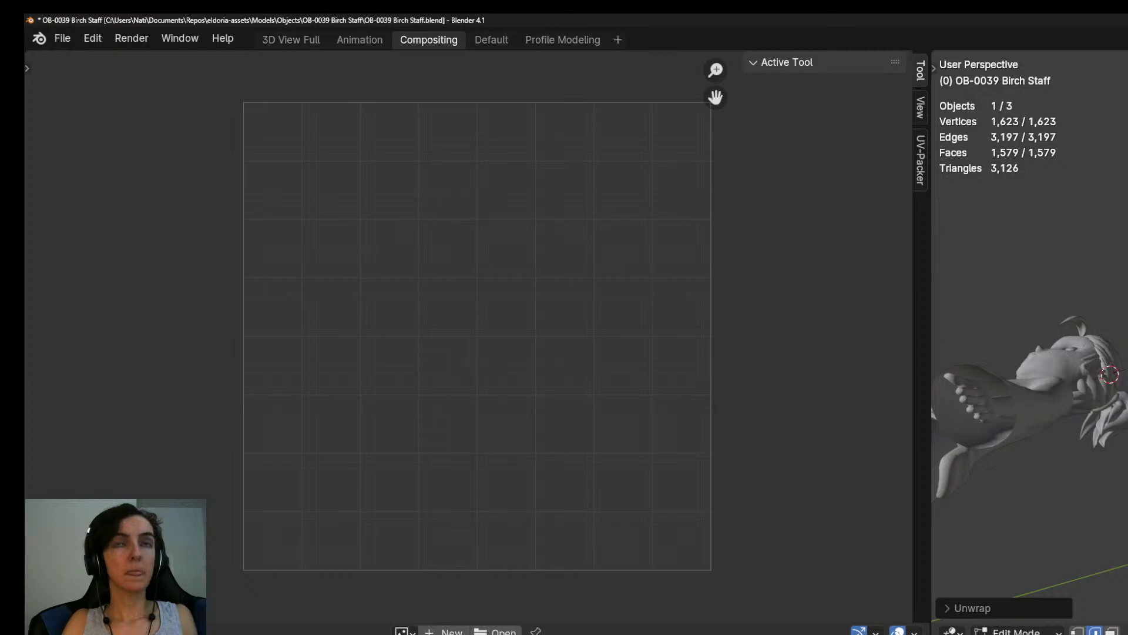
click(1120, 364)
key(KP_Decimal)
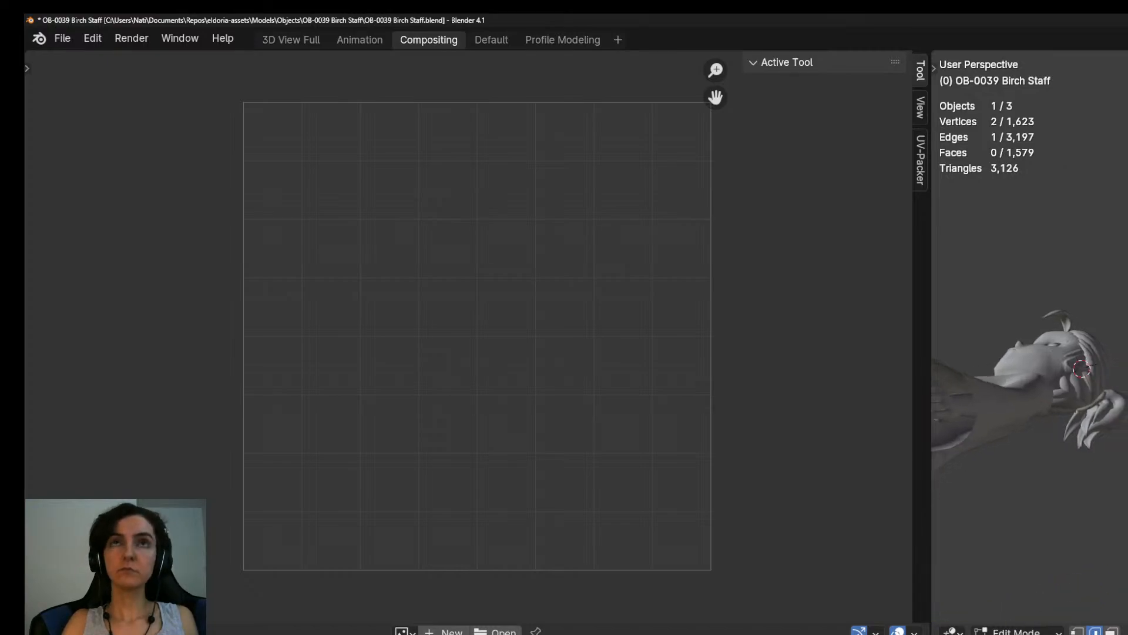
scroll(1119, 365, down, 5)
middle_drag(1111, 377, 1090, 347)
shift+click(1127, 397)
shift+click(1124, 396)
shift+click(1094, 395)
key(ctrl+e)
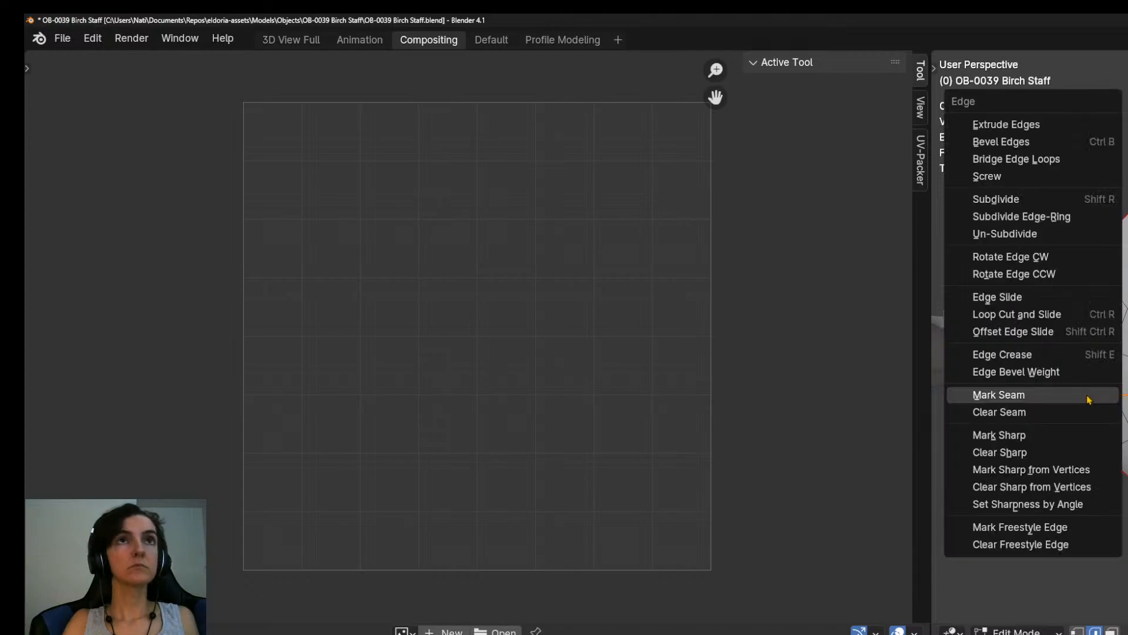
click(999, 412)
Unwrap the entire staff mesh with the updated seams and return to Object Mode.
key(a)
key(u)
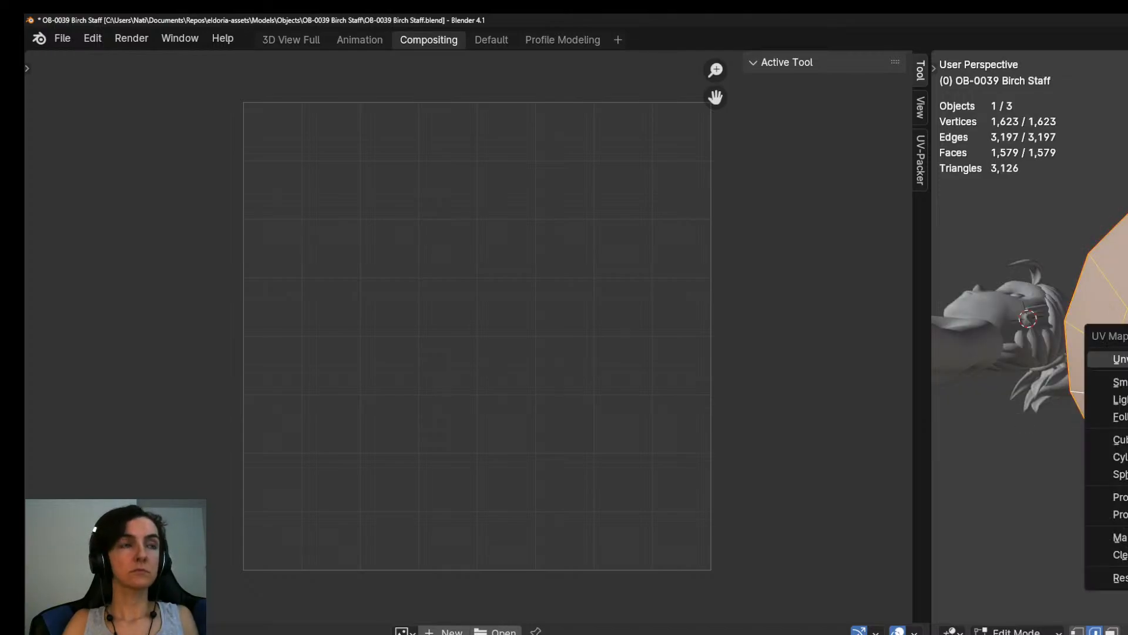
key(u)
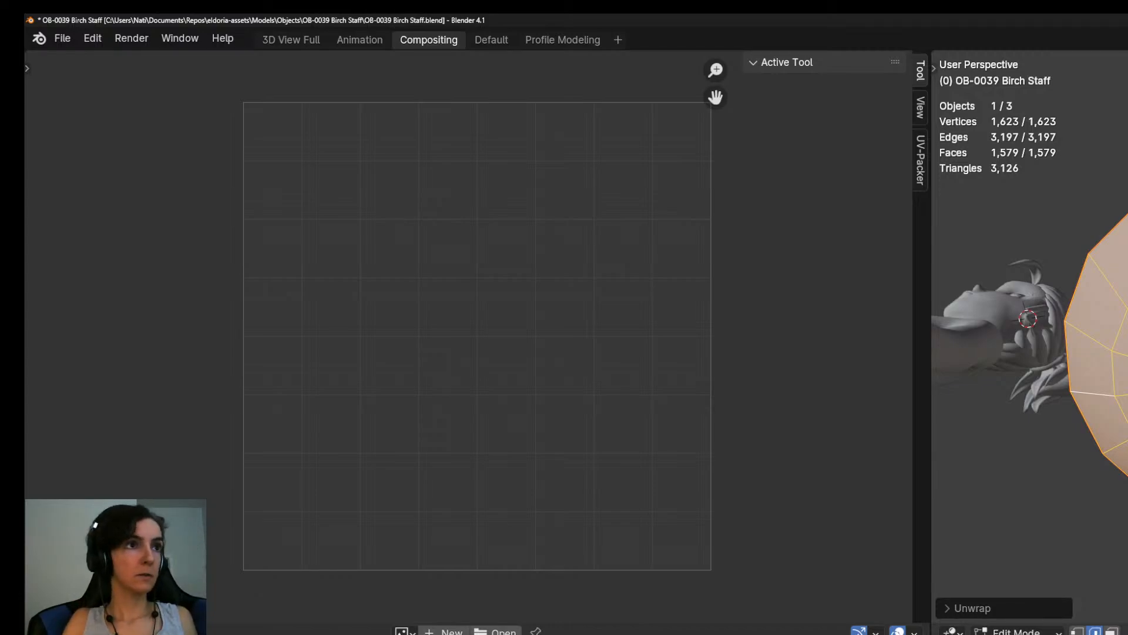
mouse_move(1104, 364)
middle_down()
mouse_move(1122, 470)
mouse_move(1087, 353)
mouse_move(1070, 347)
mouse_move(1111, 282)
mouse_move(1105, 371)
middle_up()
key(Tab)
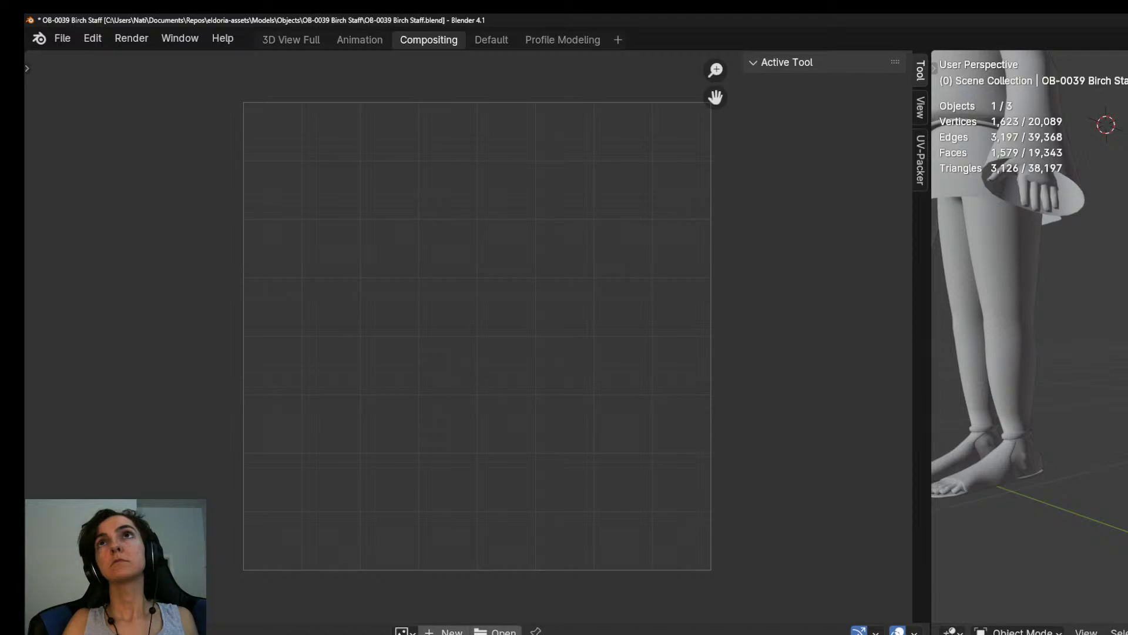
Export the Birch Staff model to the bookmarked Objects directory and save the Blender file.
key(ctrl+s)
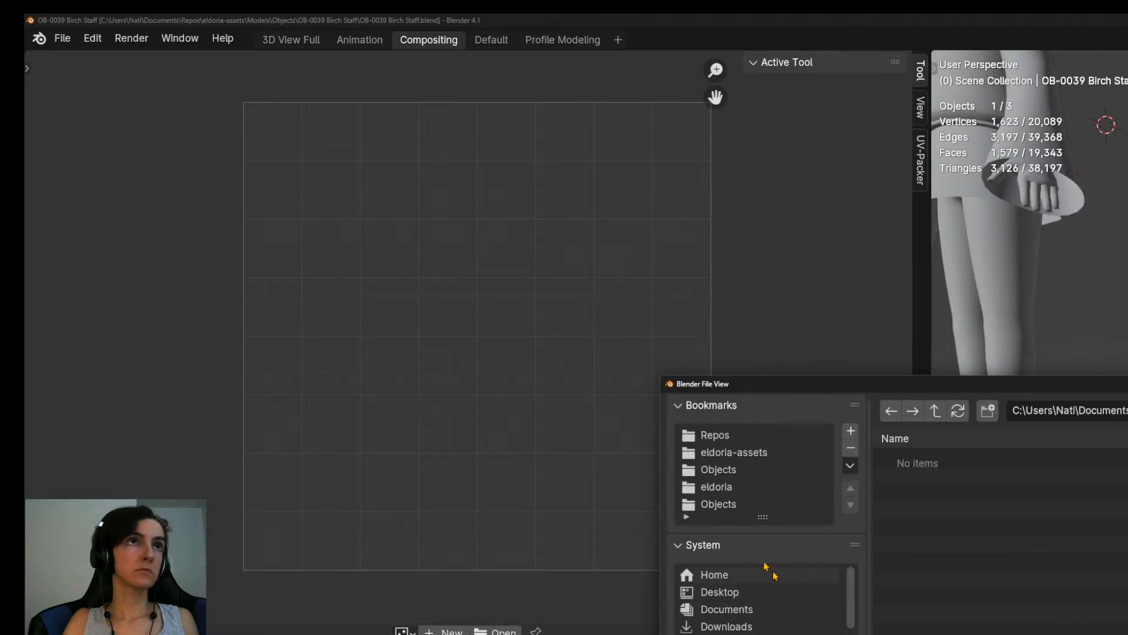
scroll(776, 579, down, 3)
click(716, 504)
scroll(999, 541, down, 2)
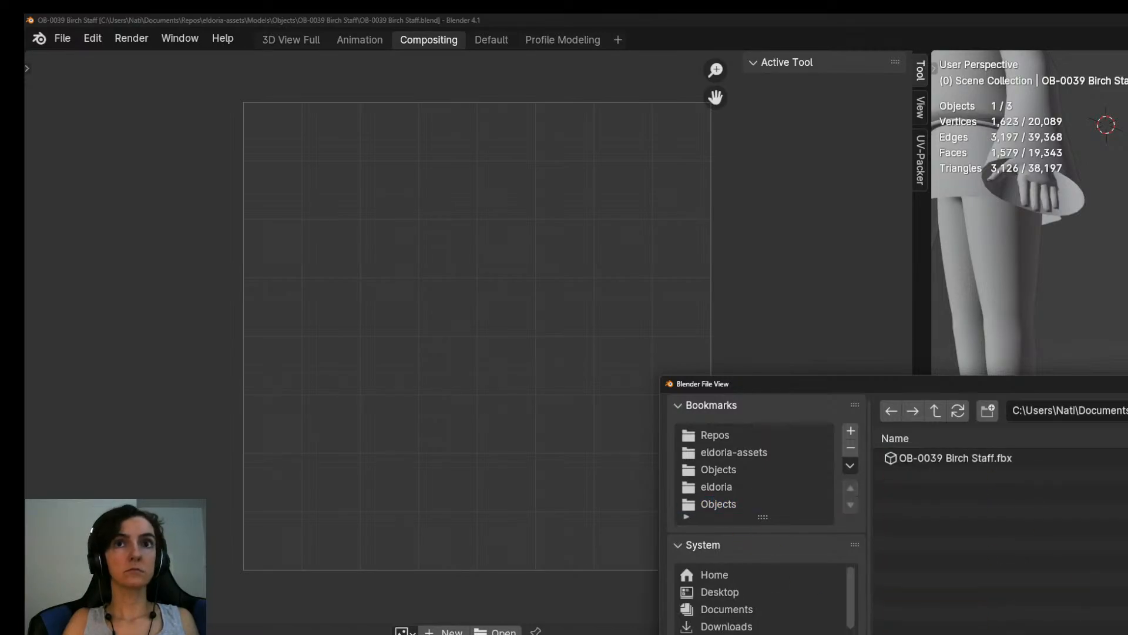
key(Return)
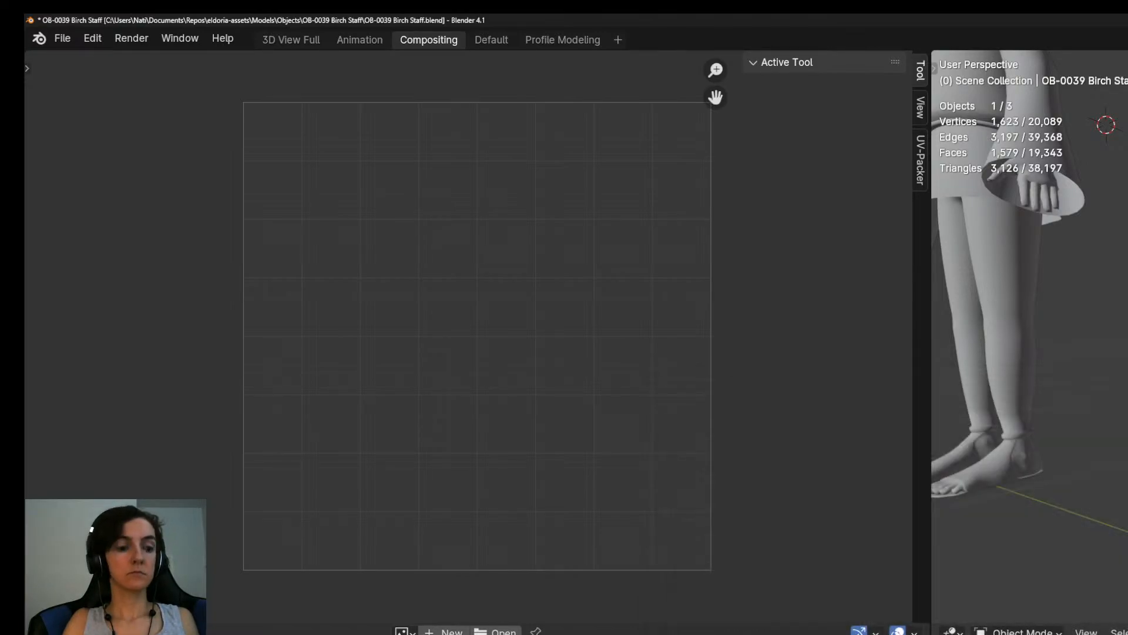
key(ctrl+s)
Switch to the Unity scene The Lost Labyrinth - Floor 1 and frame the Player in the Scene view.
key(alt+Tab)
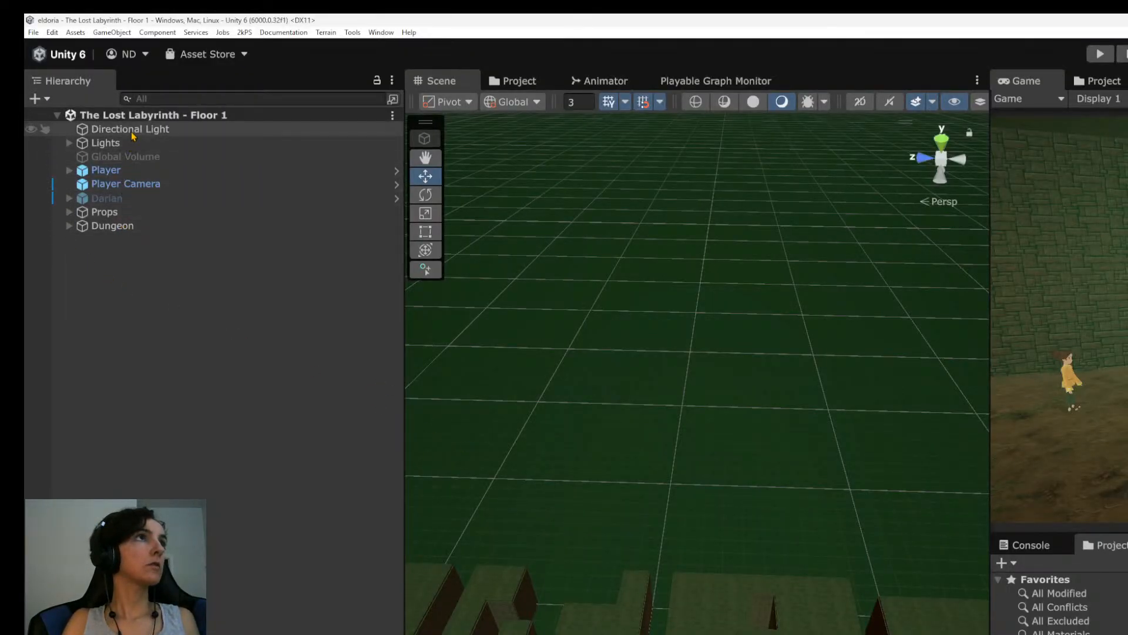
click(122, 174)
key(f)
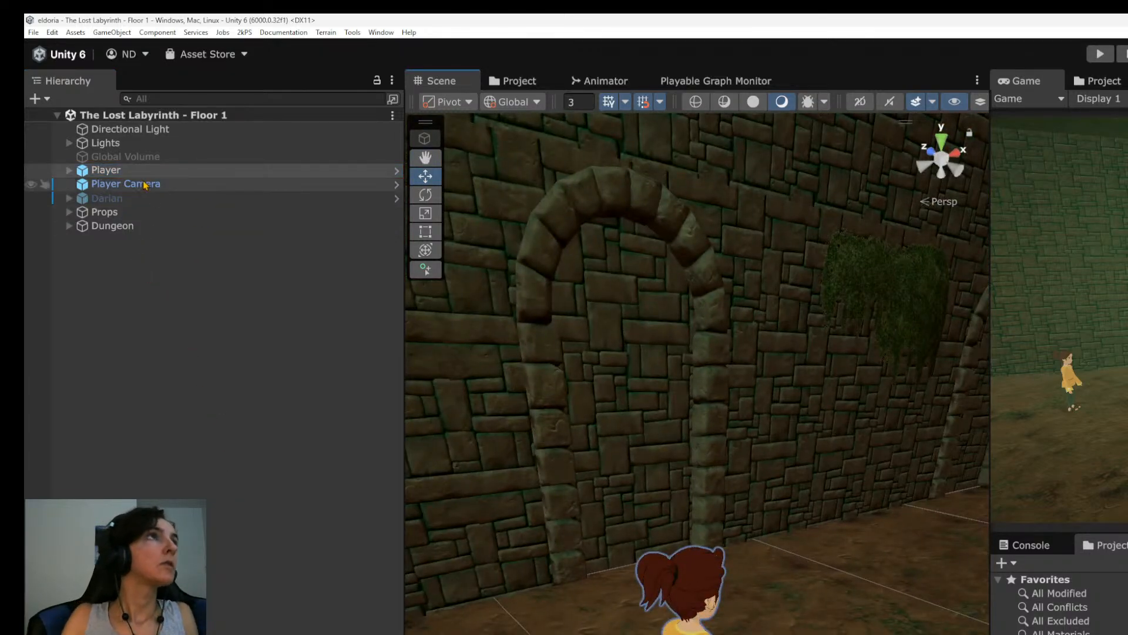
click(184, 169)
click(176, 143)
click(171, 184)
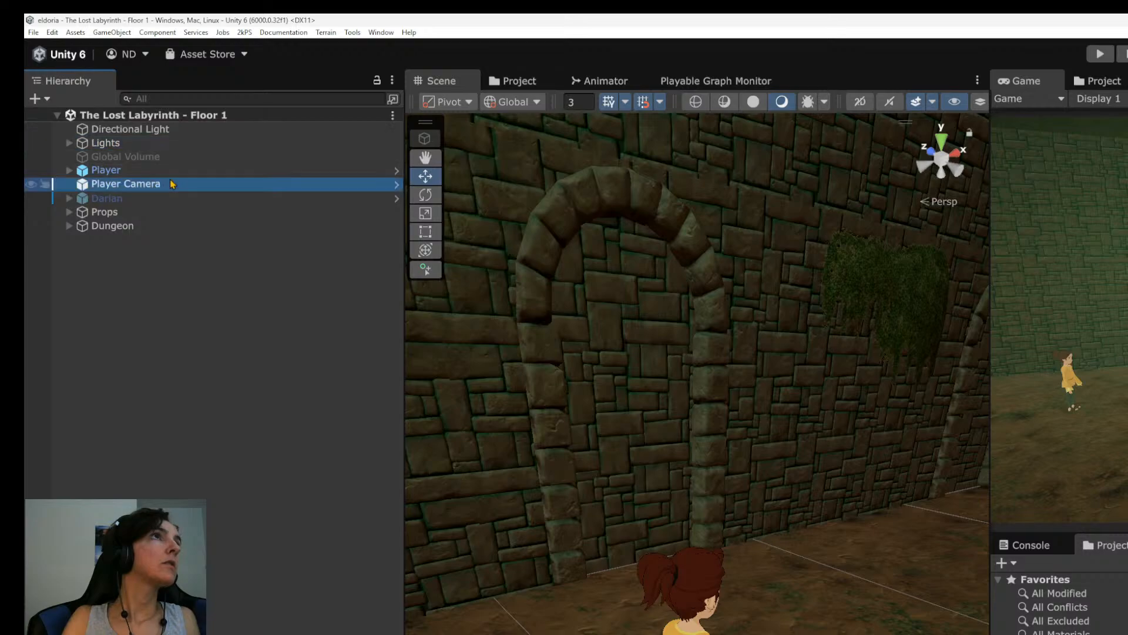
click(169, 171)
alt+drag(717, 623, 687, 559)
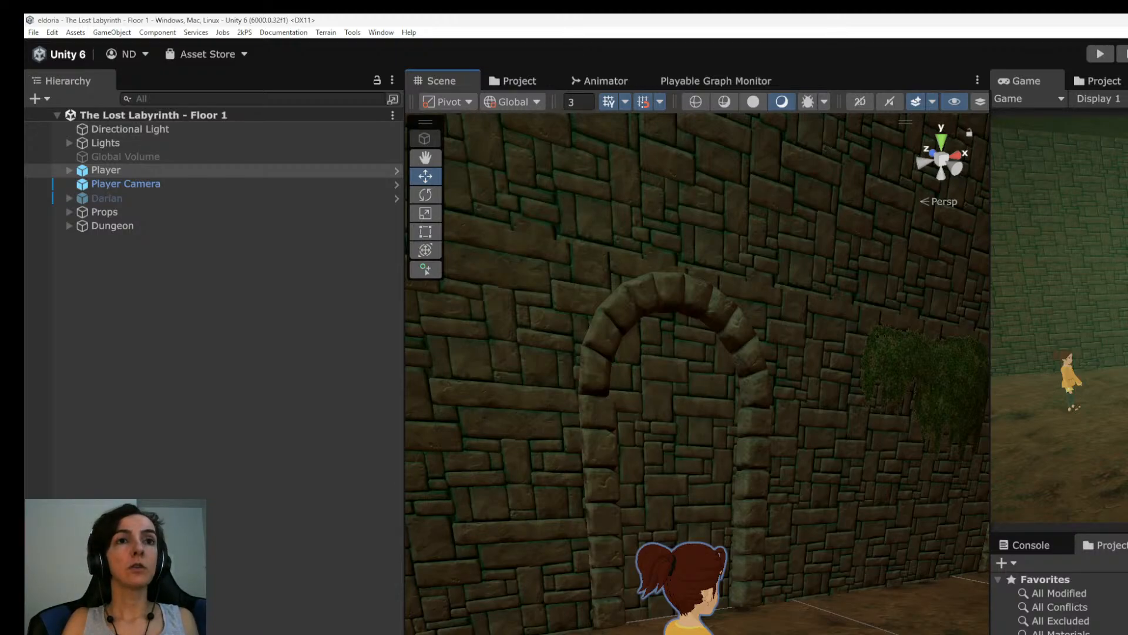
Add the OB-0038 Birch Wand model from the project's Objects folder to the scene.
scroll(1059, 603, down, 10)
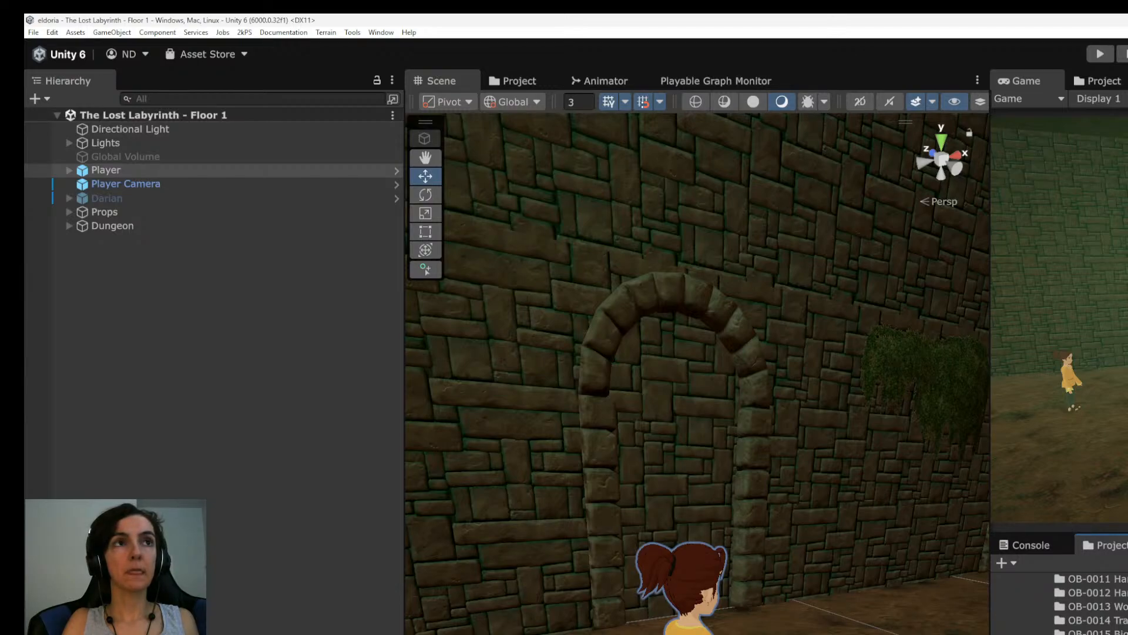
drag(823, 633, 823, 634)
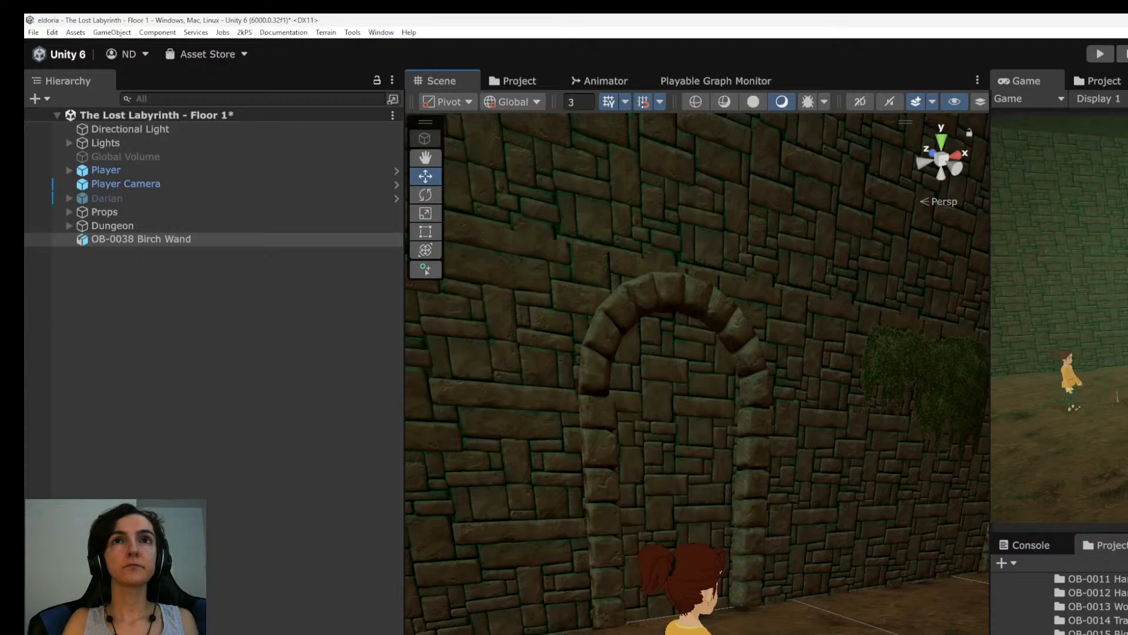
click(1074, 579)
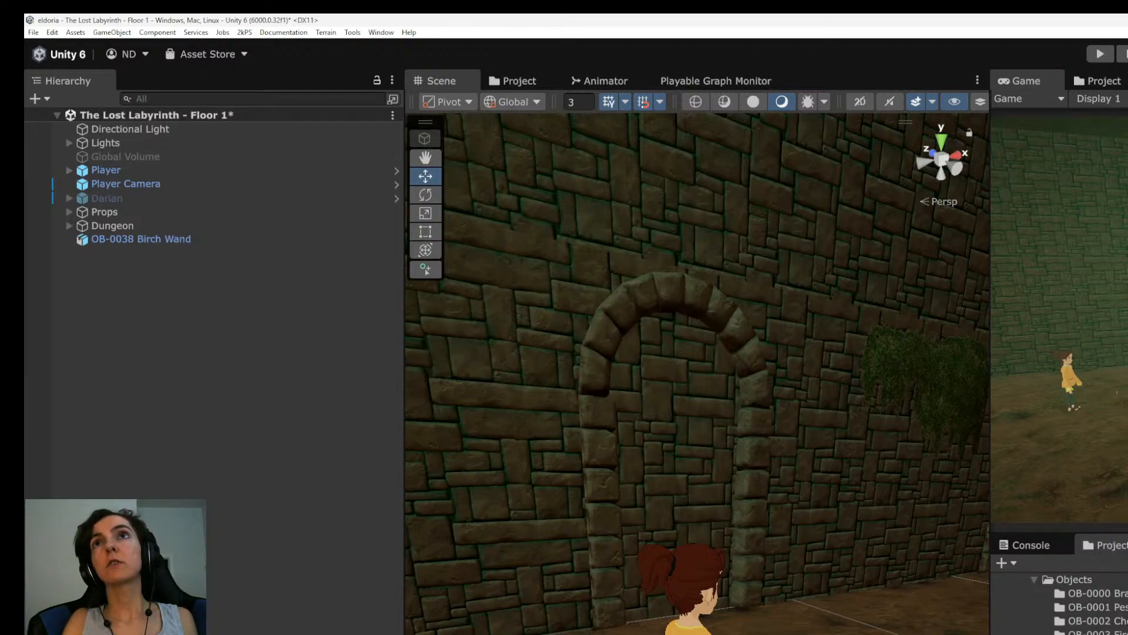
scroll(702, 632, up, 5)
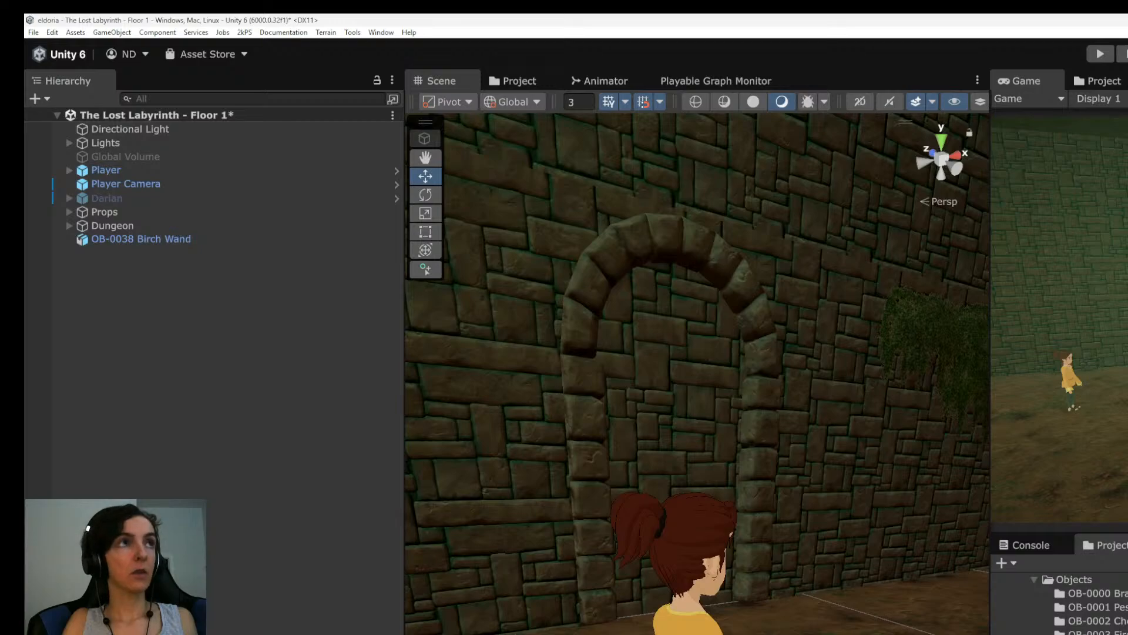
Select the OB-0038 Birch Wand and move it beside the player's hand.
click(135, 239)
key(f)
scroll(698, 376, down, 10)
alt+drag(698, 376, 564, 376)
middle_drag(565, 376, 641, 449)
alt+drag(641, 449, 676, 420)
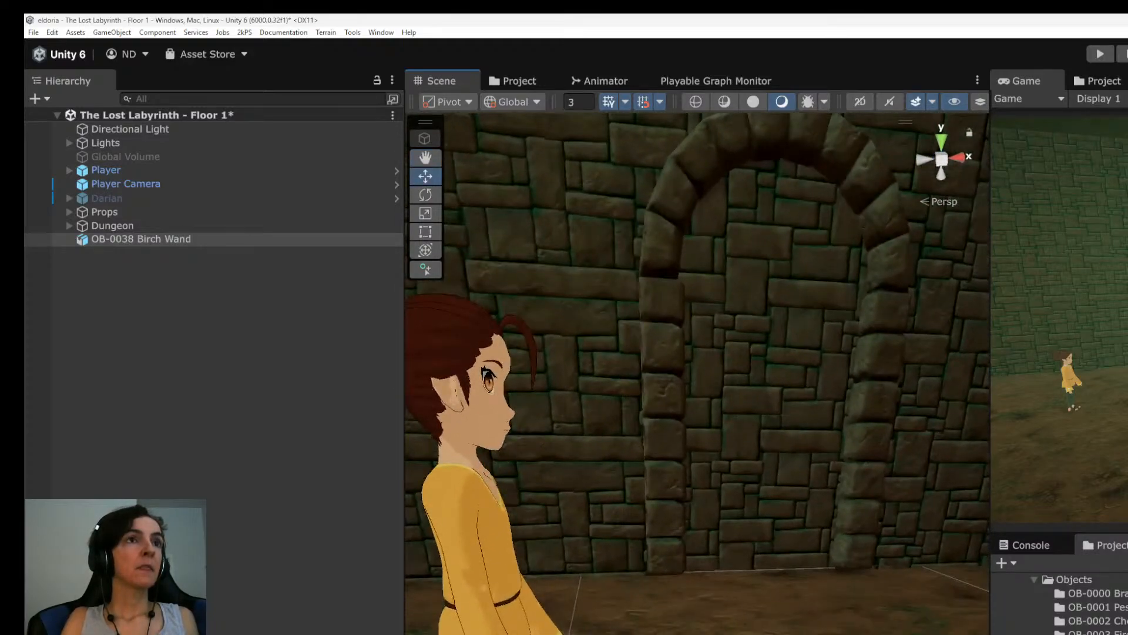
drag(788, 634, 568, 634)
alt+drag(723, 529, 867, 613)
Inspect the textured Birch Wand beside the player from close up and from a distance.
scroll(863, 623, up, 4)
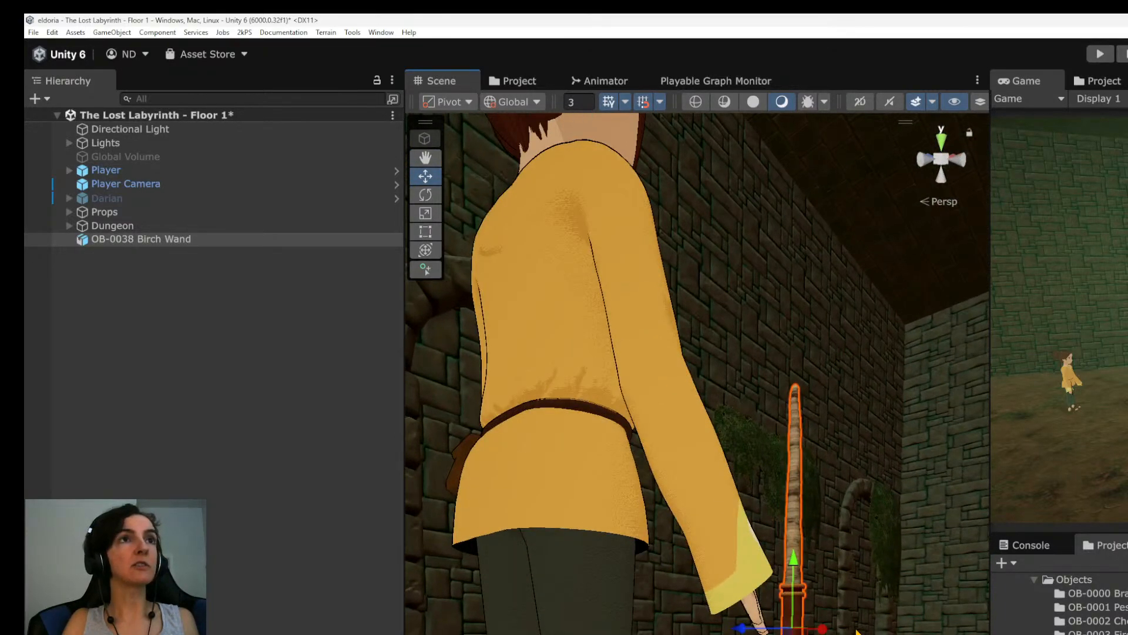
scroll(857, 632, up, 4)
middle_drag(857, 632, 717, 634)
alt+drag(717, 634, 723, 613)
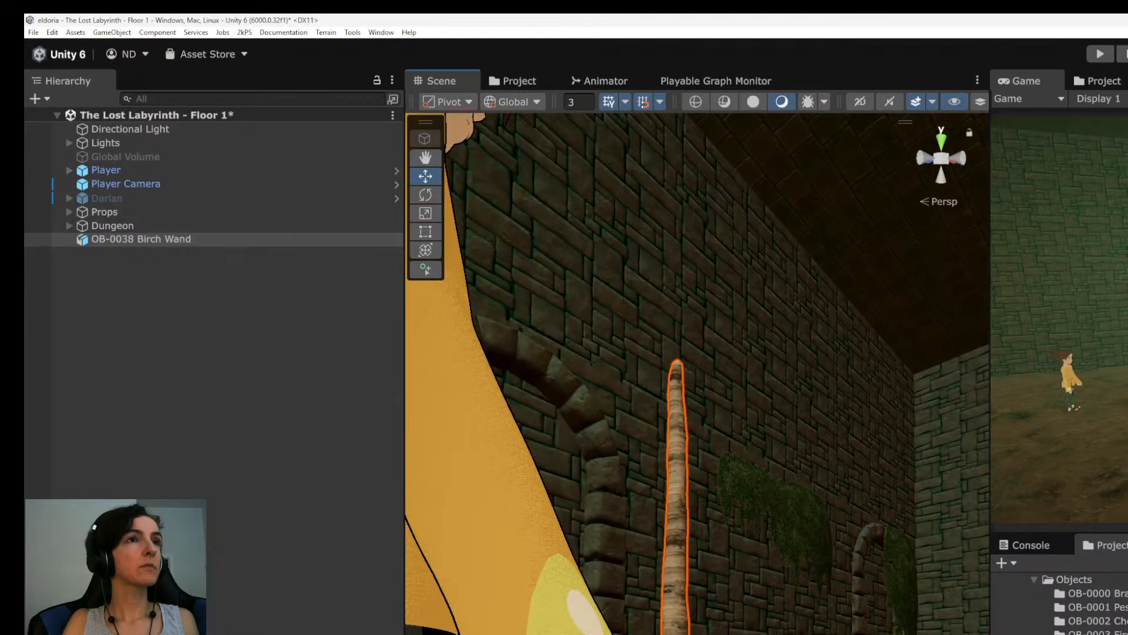
click(723, 613)
scroll(723, 613, down, 5)
mouse_move(723, 613)
alt+mouse_down()
mouse_move(541, 605)
mouse_move(711, 612)
alt+mouse_up()
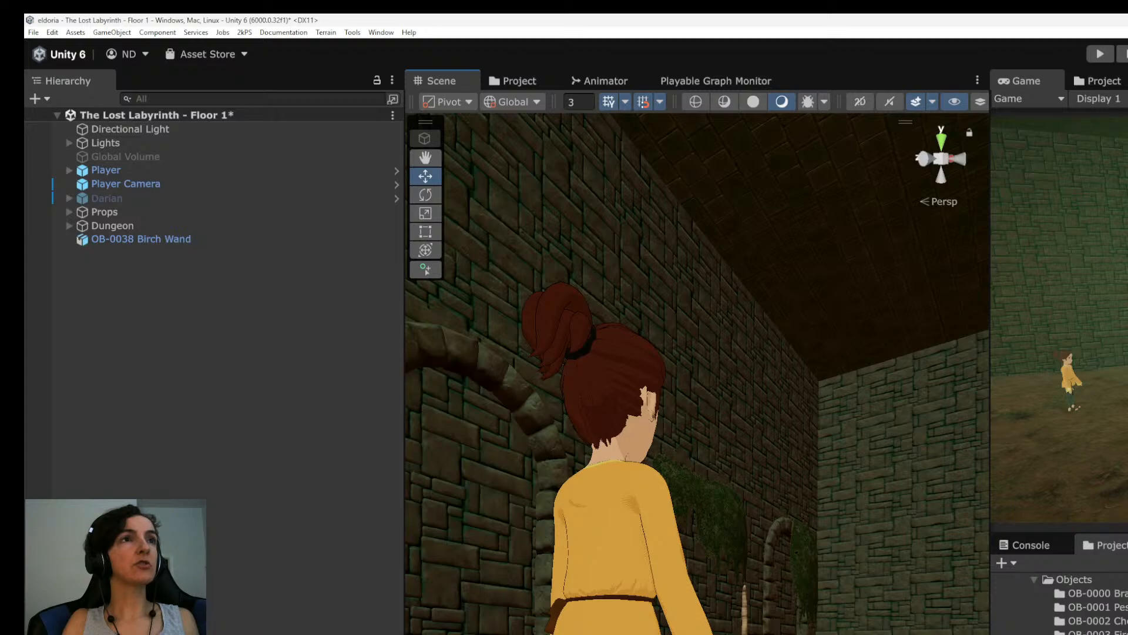
scroll(726, 623, up, 8)
alt+drag(726, 623, 664, 630)
scroll(664, 623, down, 5)
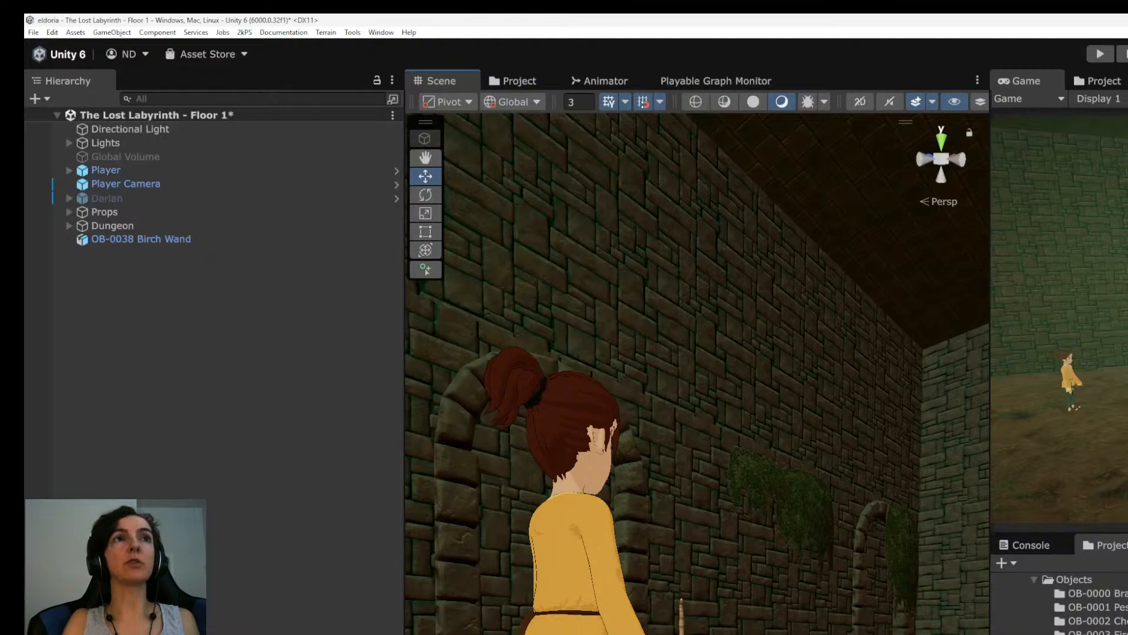
Examine the Birch Wand's bark texture and outline beside the player's arm from several angles and distances.
alt+drag(724, 610, 740, 563)
scroll(716, 623, up, 5)
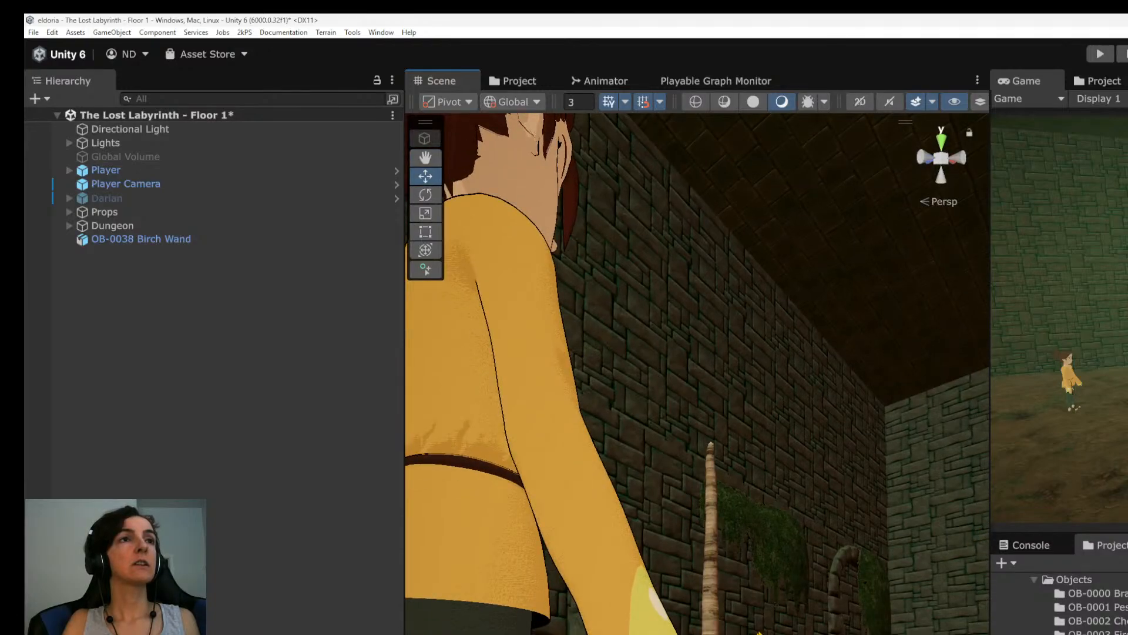
scroll(740, 563, up, 4)
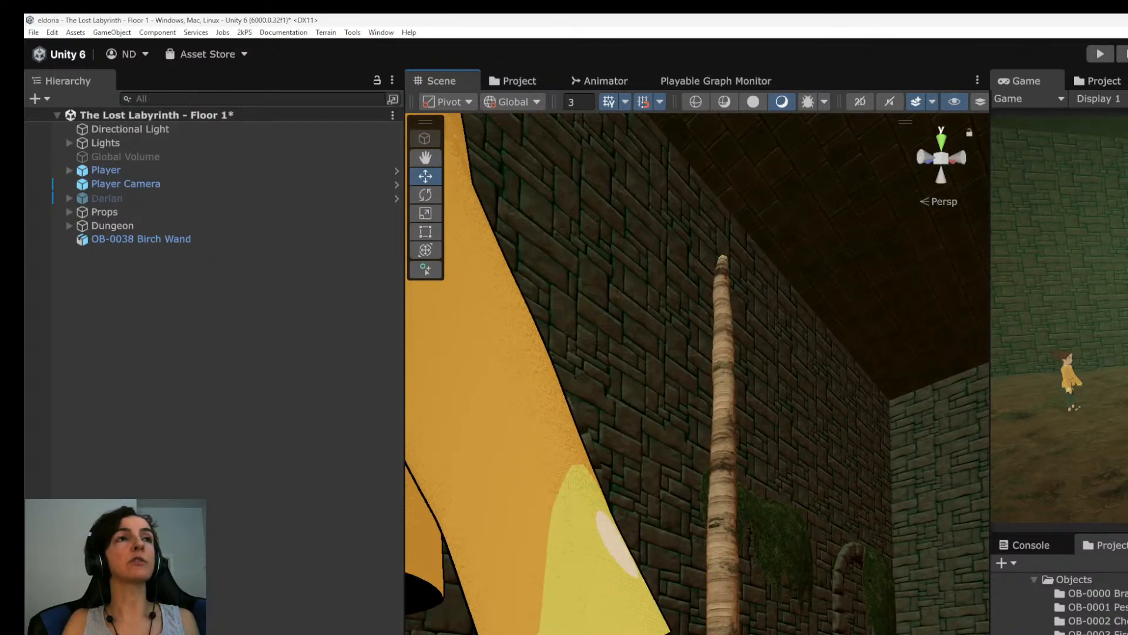
scroll(740, 563, down, 5)
alt+drag(740, 547, 517, 523)
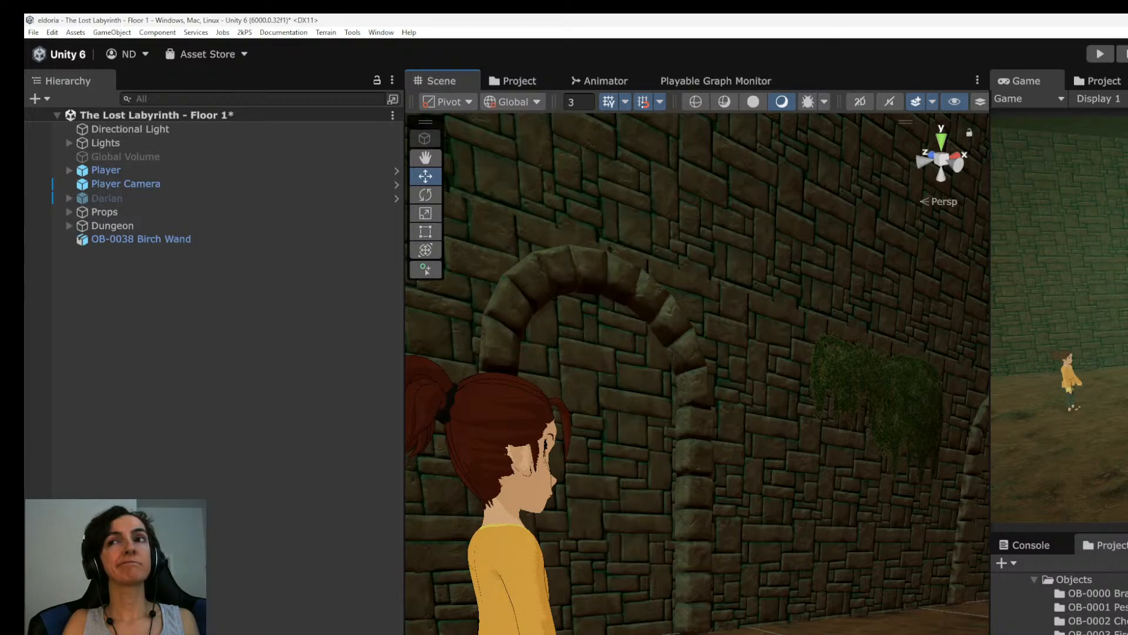
click(176, 239)
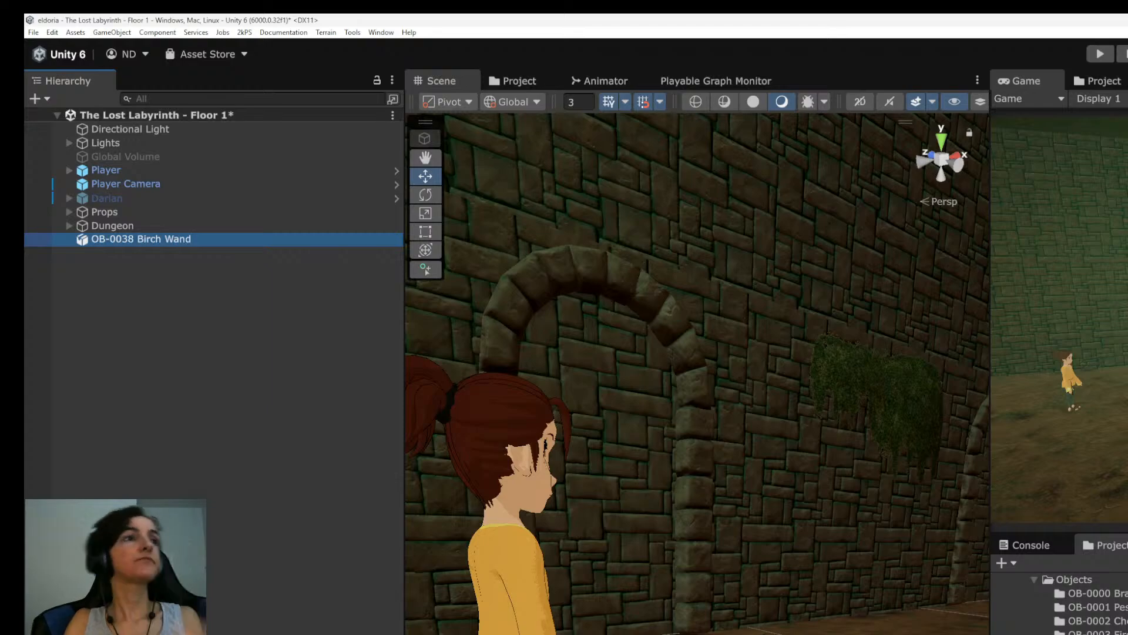
click(229, 364)
alt+drag(699, 376, 676, 338)
middle_drag(564, 411, 670, 382)
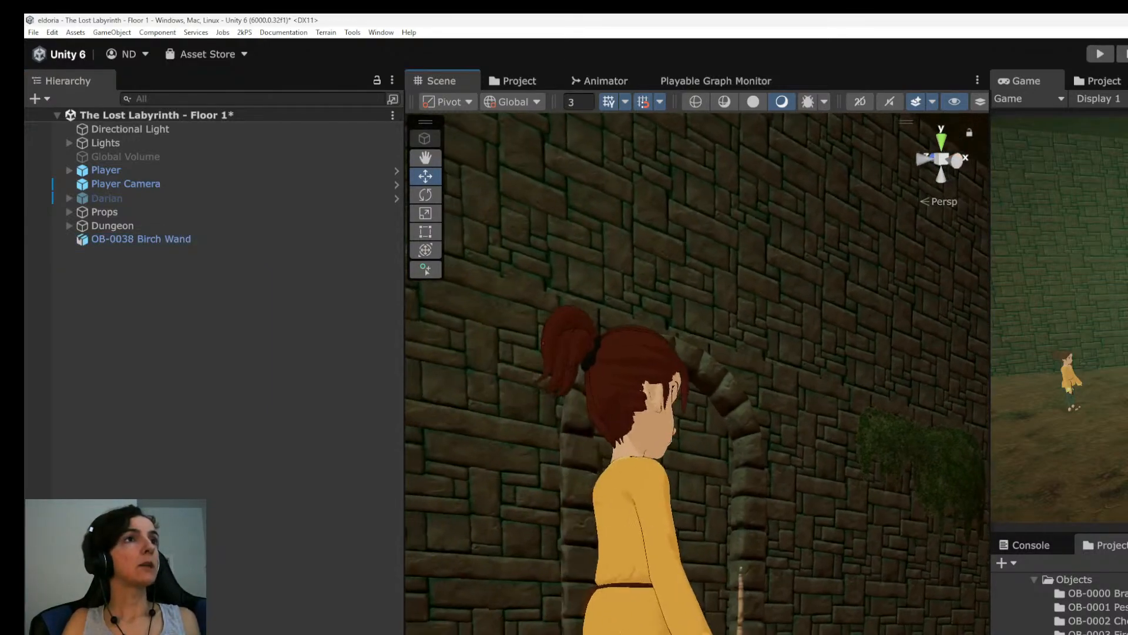
scroll(669, 382, up, 10)
mouse_move(694, 376)
alt+mouse_down()
mouse_move(470, 362)
mouse_move(694, 373)
alt+mouse_up()
scroll(693, 374, down, 3)
middle_drag(694, 373, 691, 487)
alt+drag(690, 488, 702, 484)
Add a box collider to the OB-0038 Birch Wand and fit its bounds closely around the shaft.
click(171, 240)
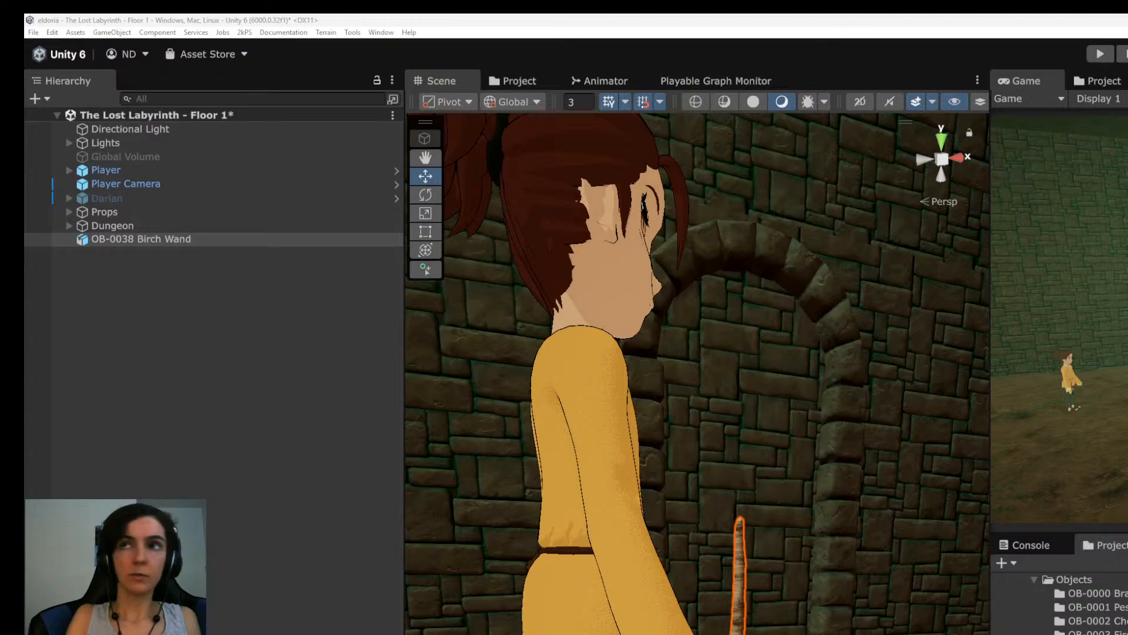
alt+drag(735, 377, 629, 376)
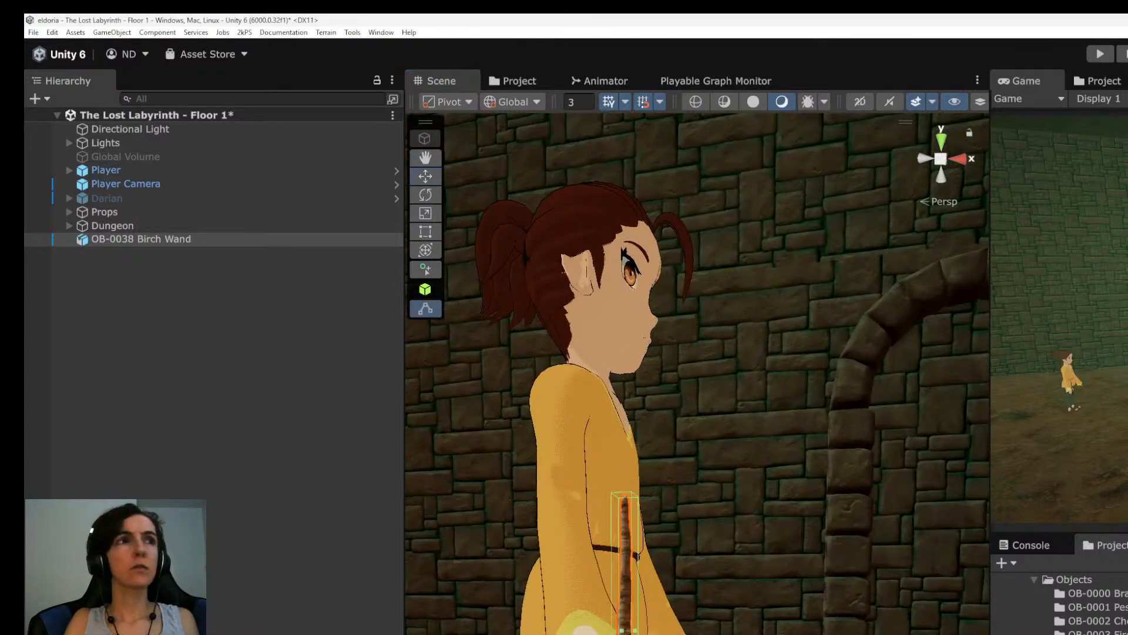
right_drag(697, 376, 788, 383)
key(w)
key(a)
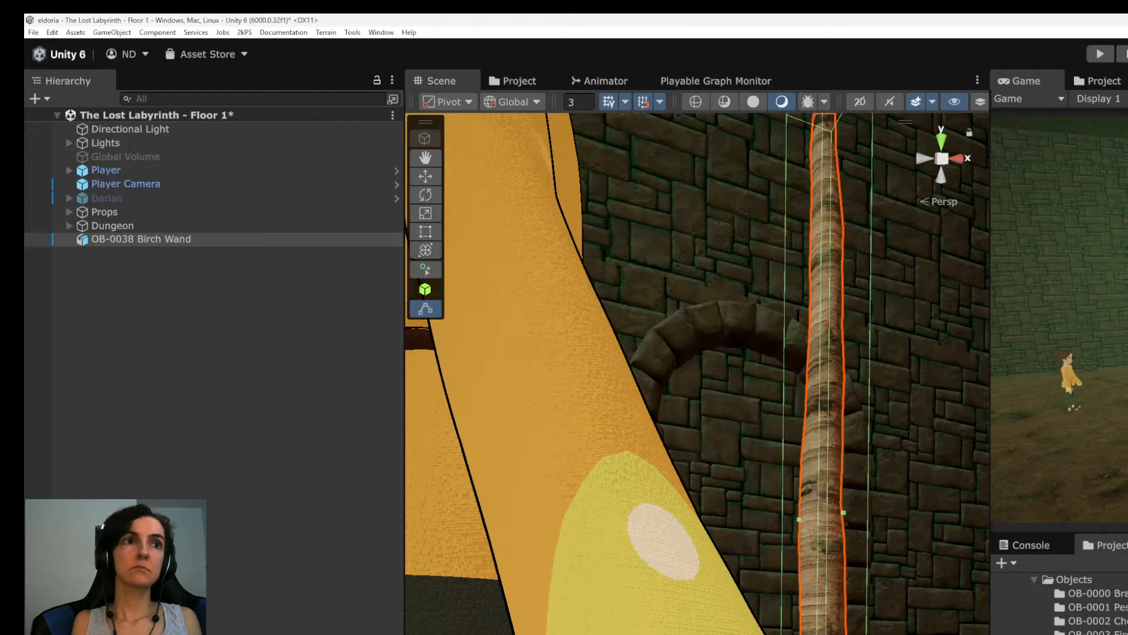
key(BackSpace)
text(3)
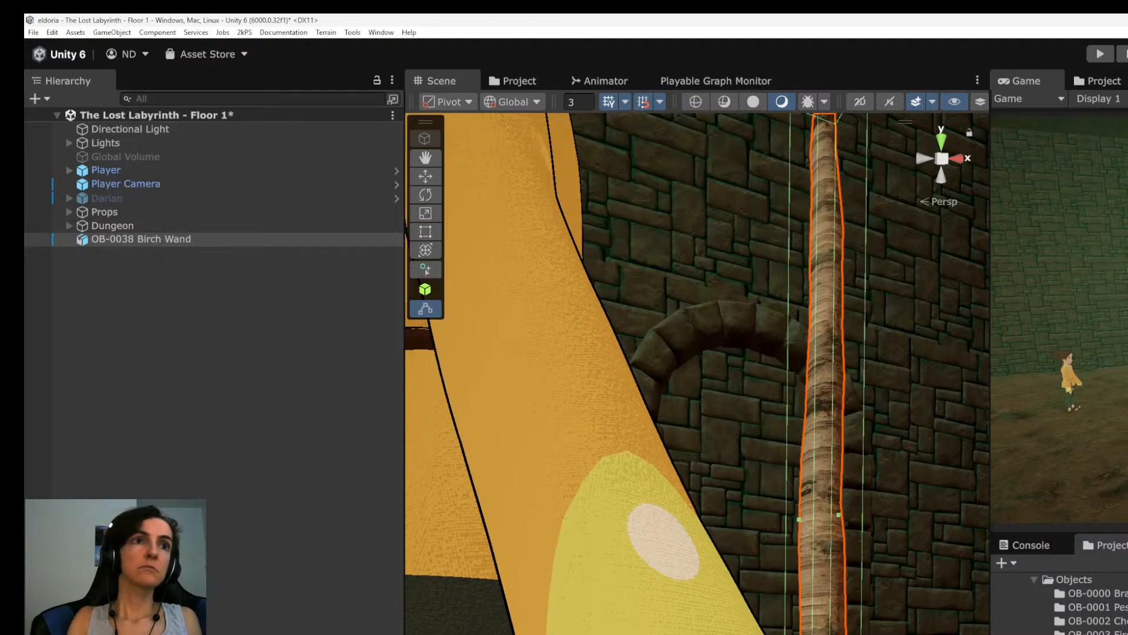
right_drag(699, 376, 670, 365)
scroll(670, 365, down, 5)
alt+drag(670, 365, 670, 396)
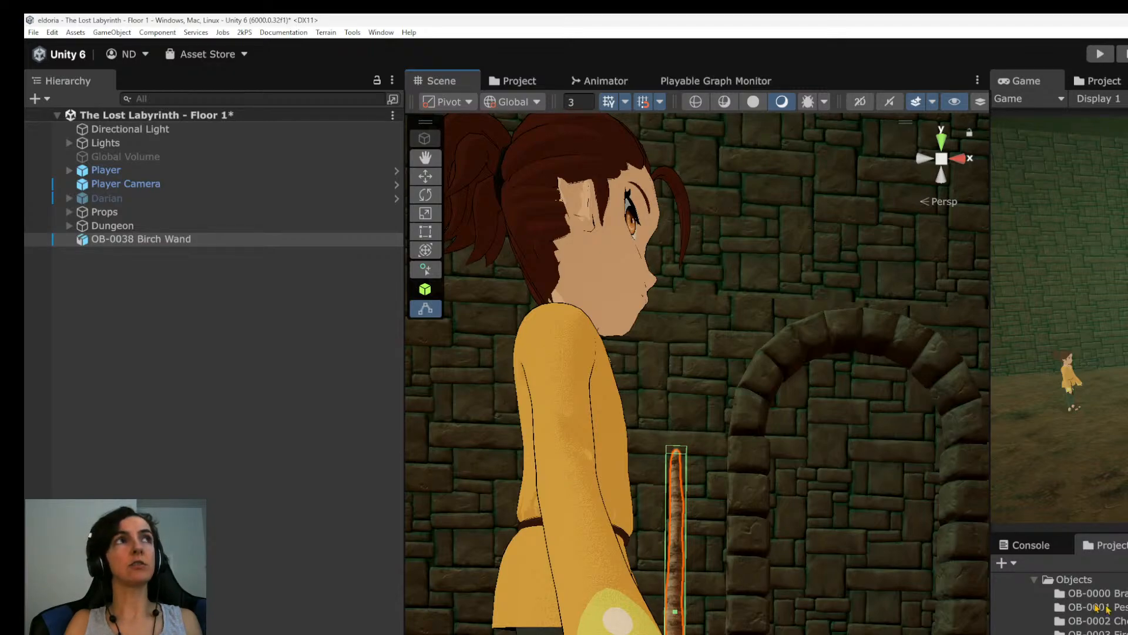
Create a prefab of the OB-0038 Birch Wand in the project and save the scene.
drag(114, 243, 1123, 594)
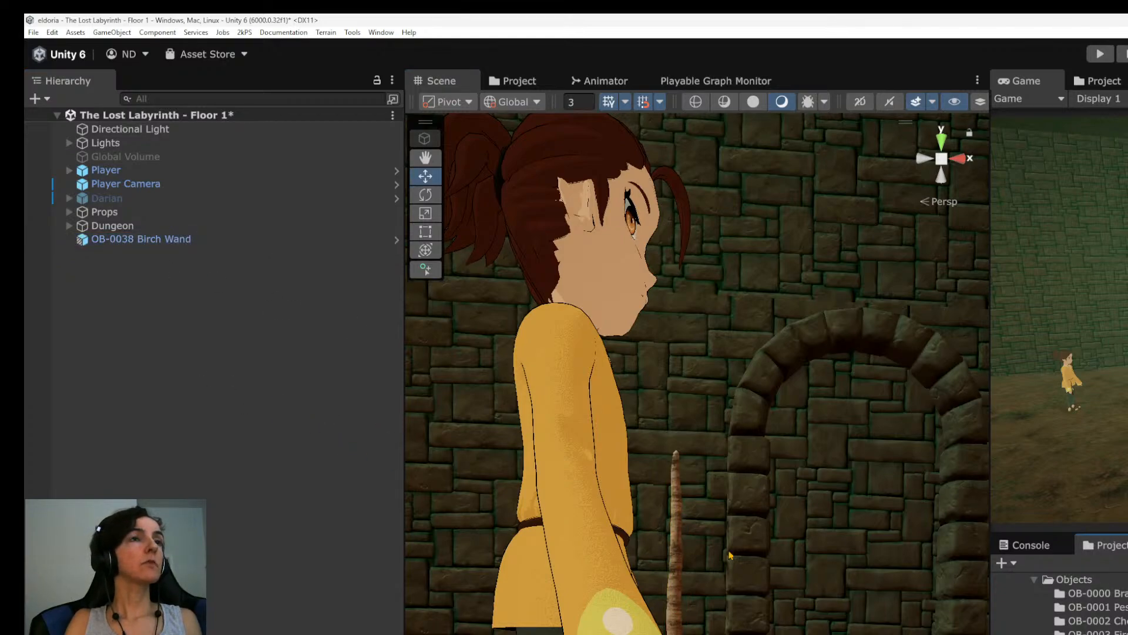
scroll(678, 514, down, 3)
alt+drag(679, 515, 703, 599)
key(ctrl+s)
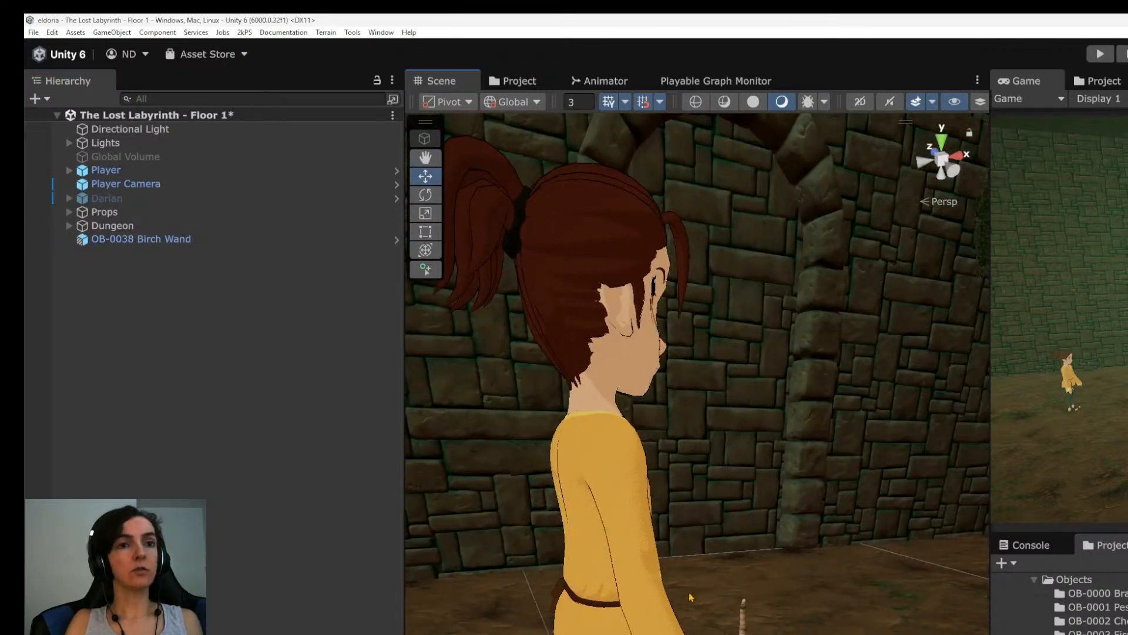
Look through the project's Characters resources and open the CH-0000 character folder.
alt+drag(705, 599, 952, 629)
middle_drag(964, 595, 875, 610)
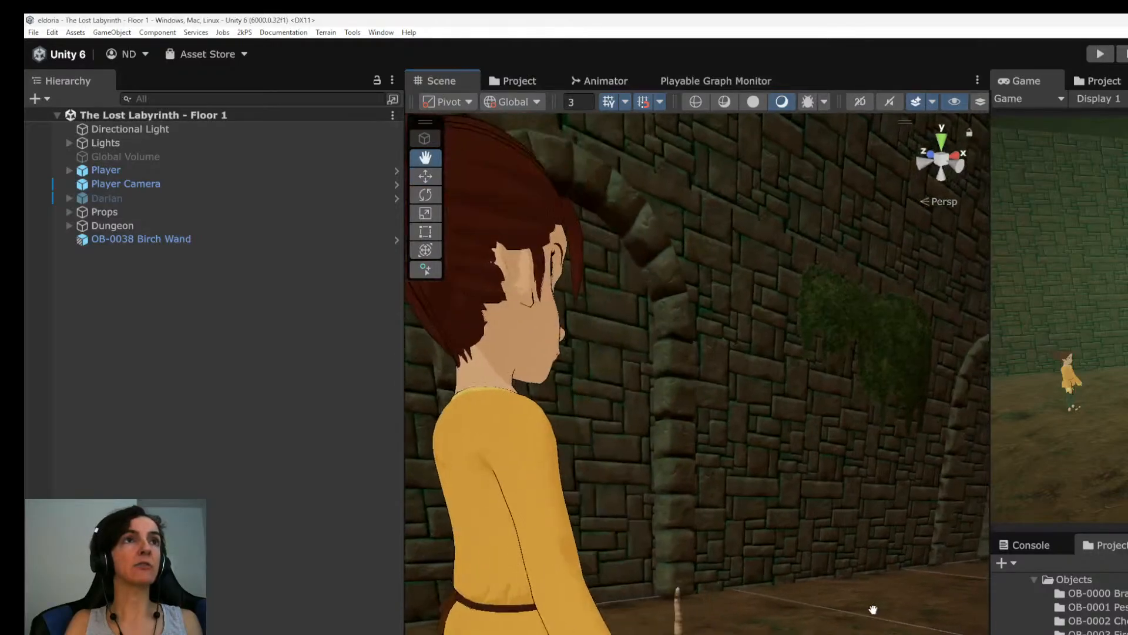
alt+drag(874, 610, 846, 634)
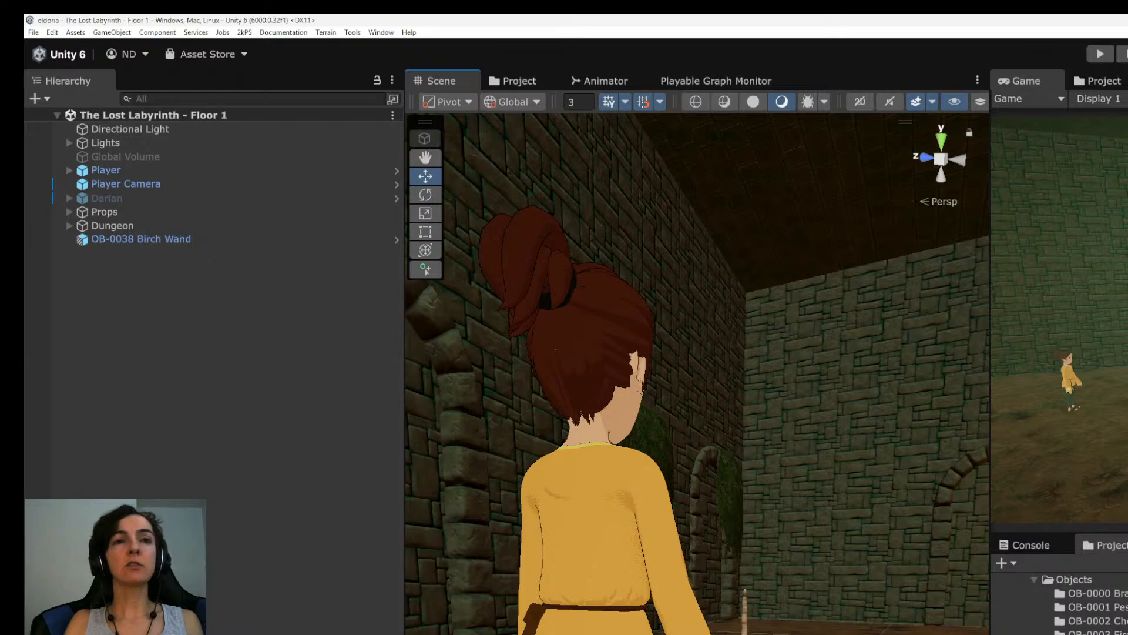
scroll(1061, 605, up, 10)
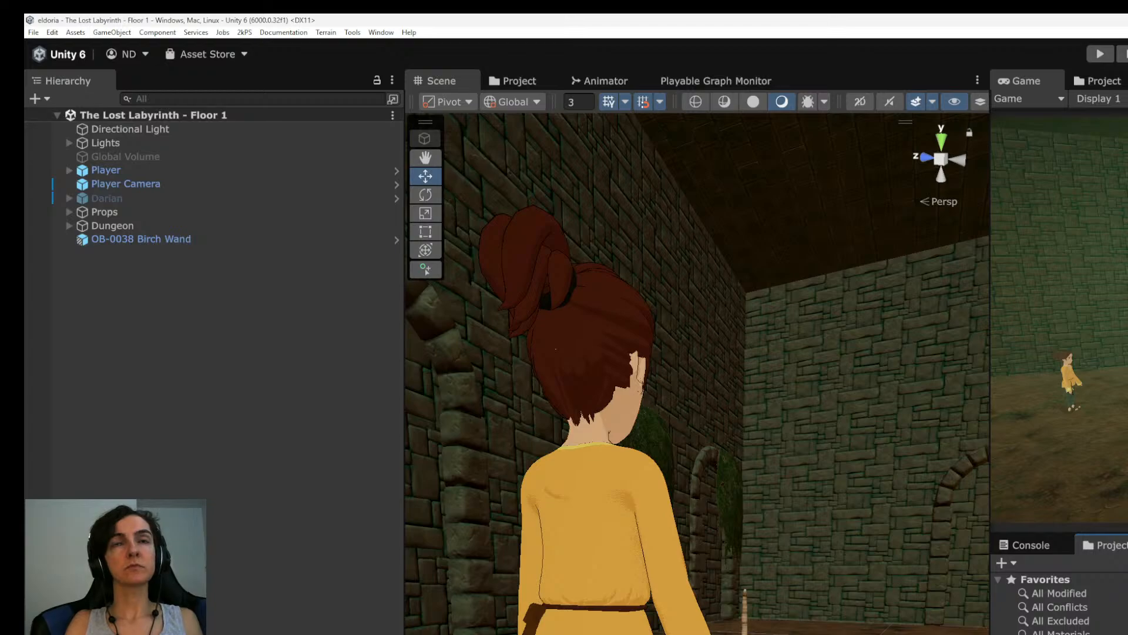
click(1107, 81)
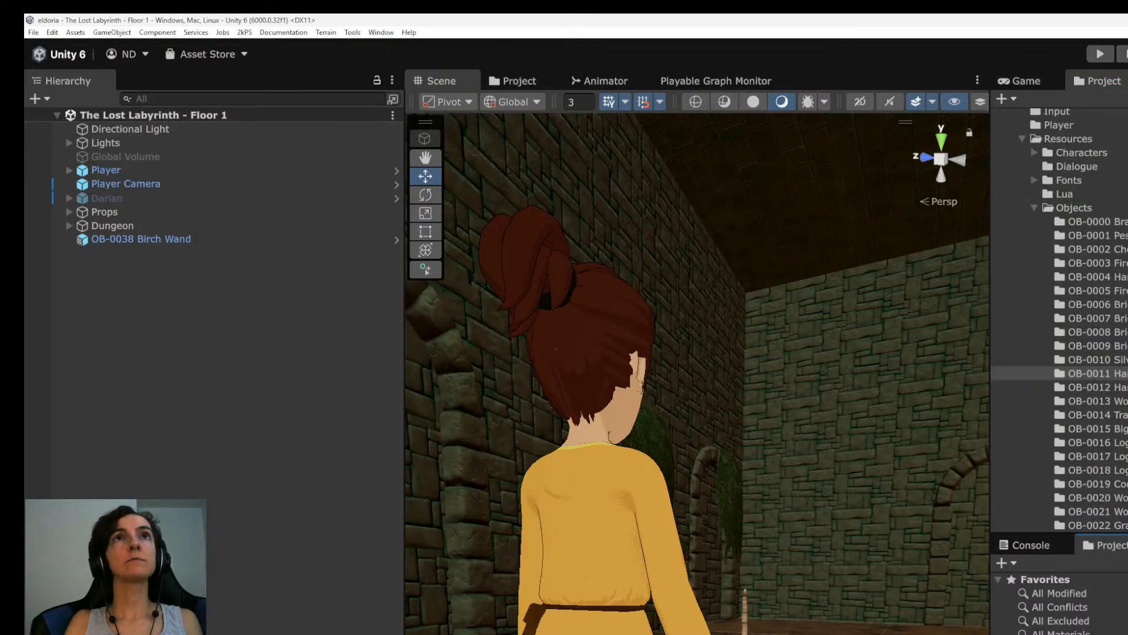
scroll(1119, 393, up, 5)
click(1078, 308)
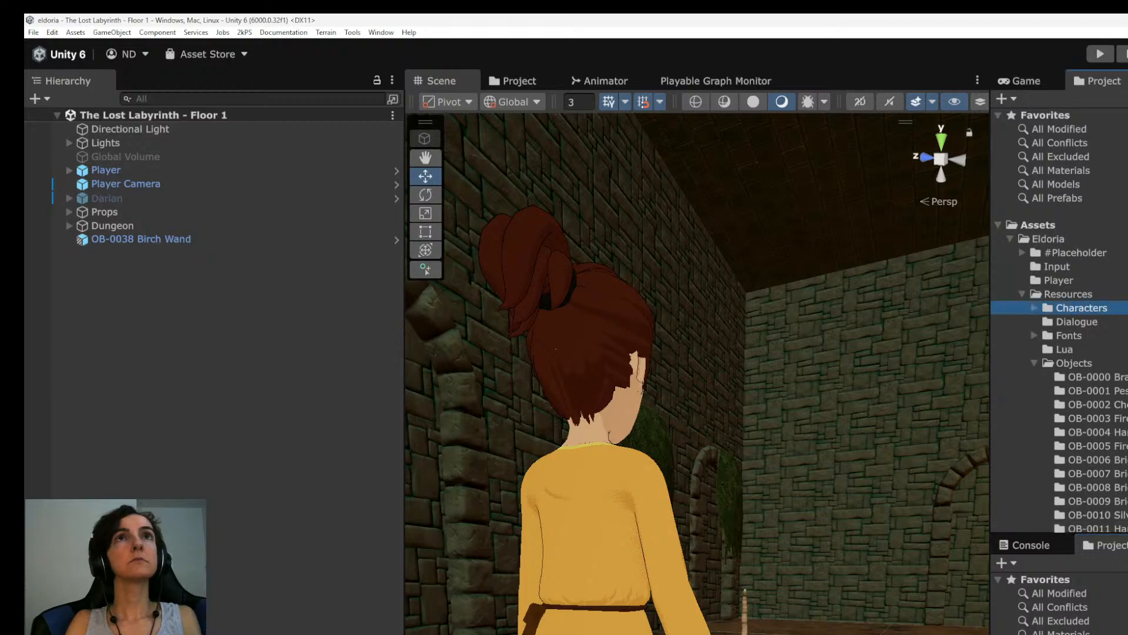
double_click(1127, 135)
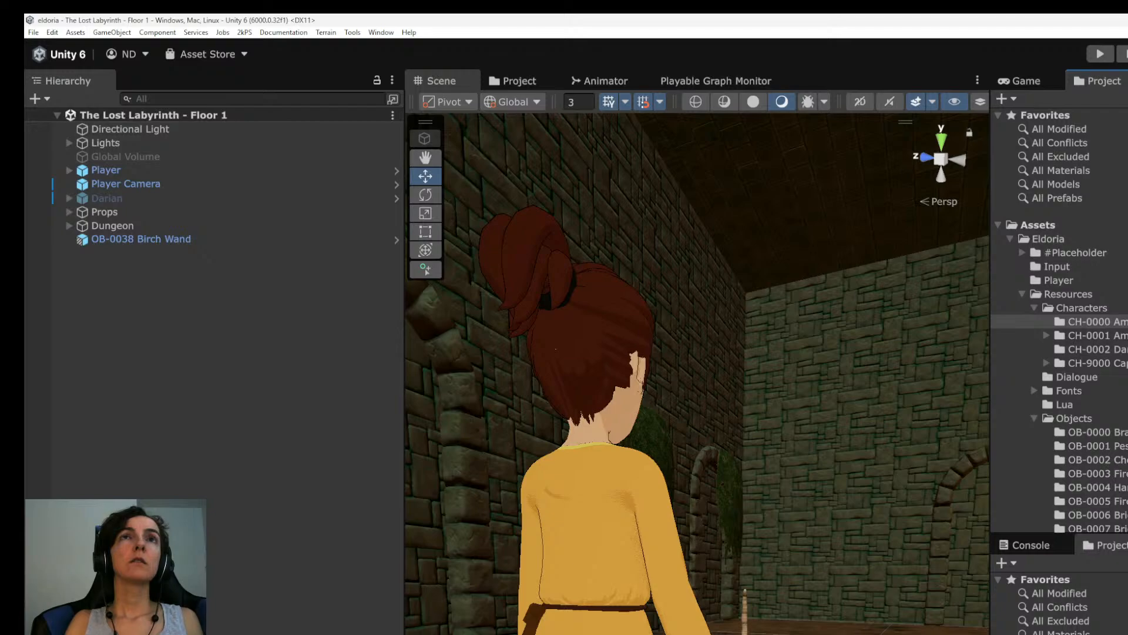
scroll(1058, 602, down, 10)
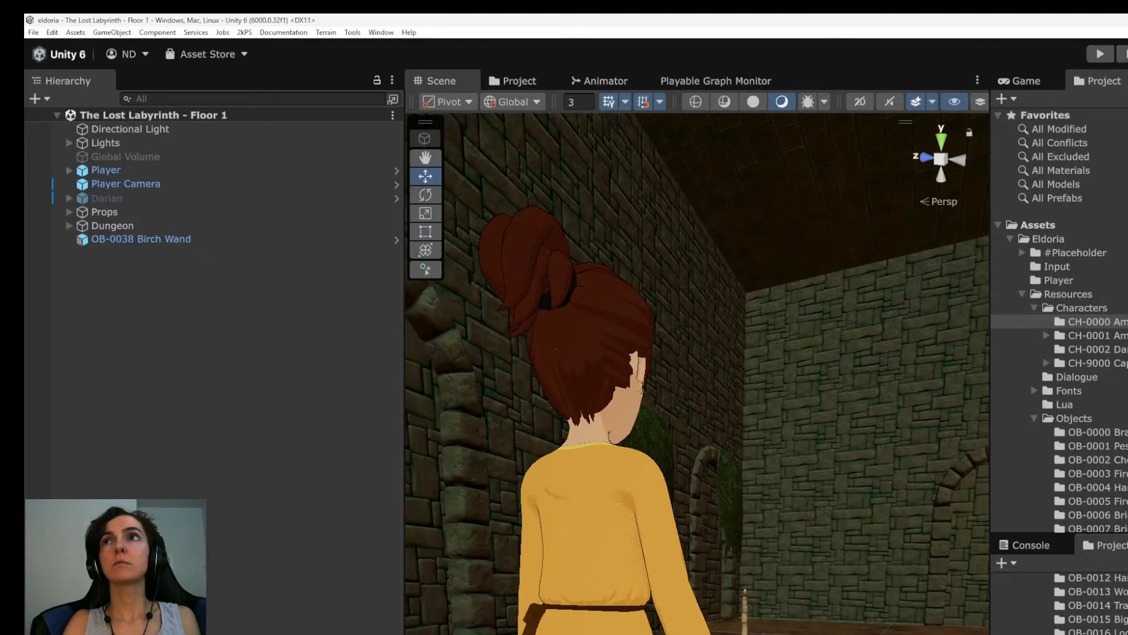
Compare the Birch Wand's bark shading with the player and the dungeon walls, both close up and from afar.
right_drag(697, 374, 611, 391)
middle_drag(764, 633, 744, 560)
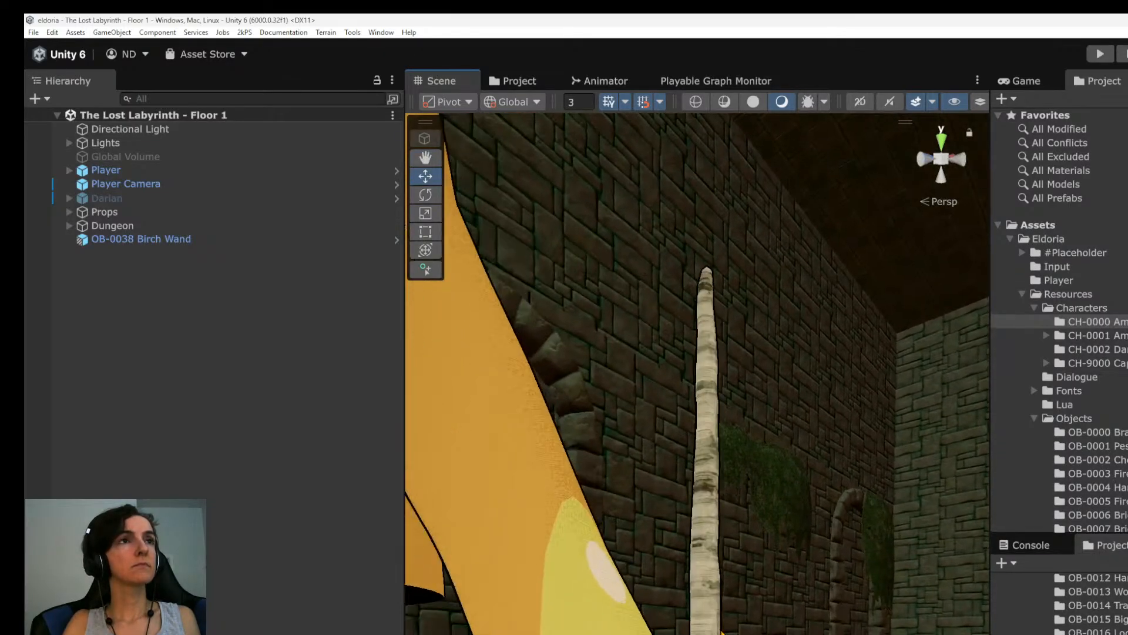
scroll(744, 560, up, 4)
right_drag(742, 559, 670, 485)
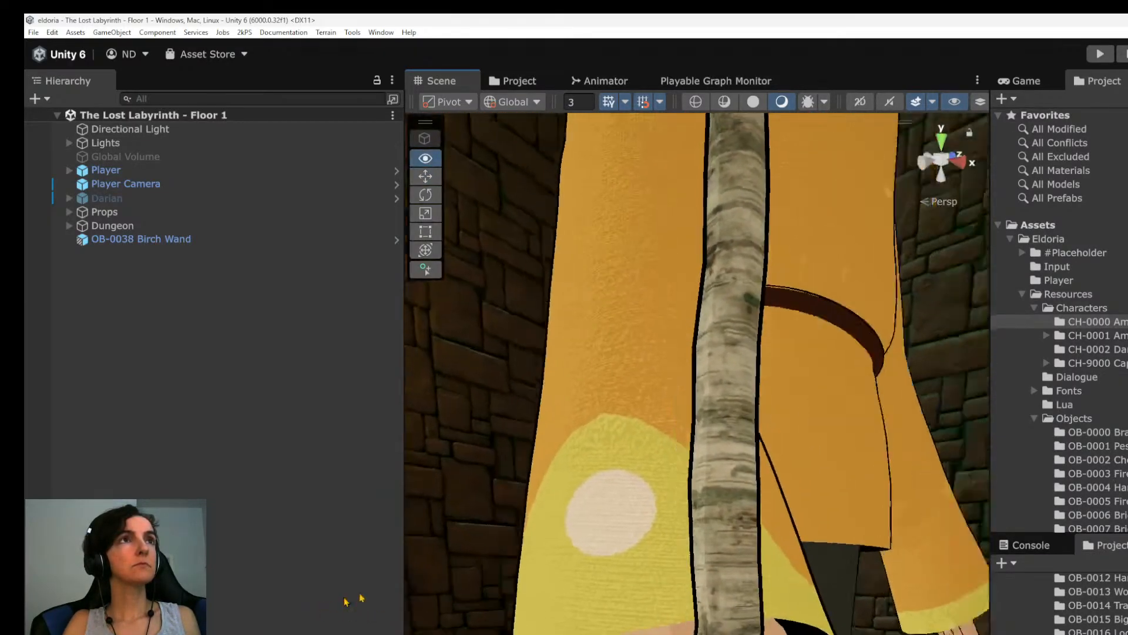
alt+drag(670, 484, 686, 483)
middle_drag(755, 468, 759, 632)
alt+drag(759, 633, 834, 629)
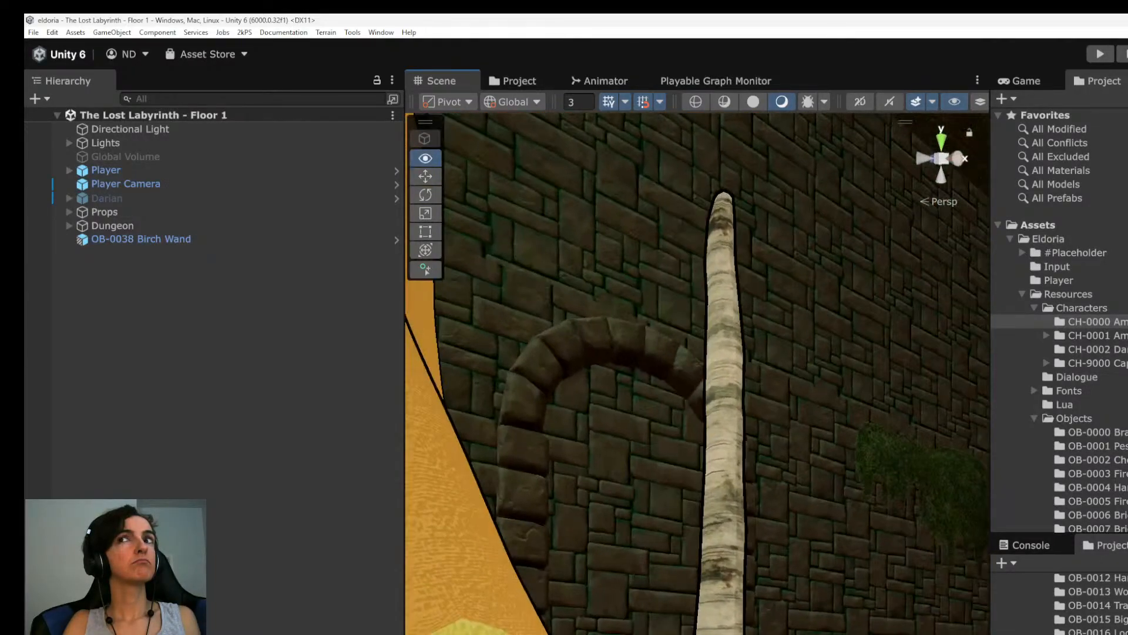
scroll(770, 538, down, 3)
alt+drag(775, 536, 784, 594)
scroll(788, 609, up, 4)
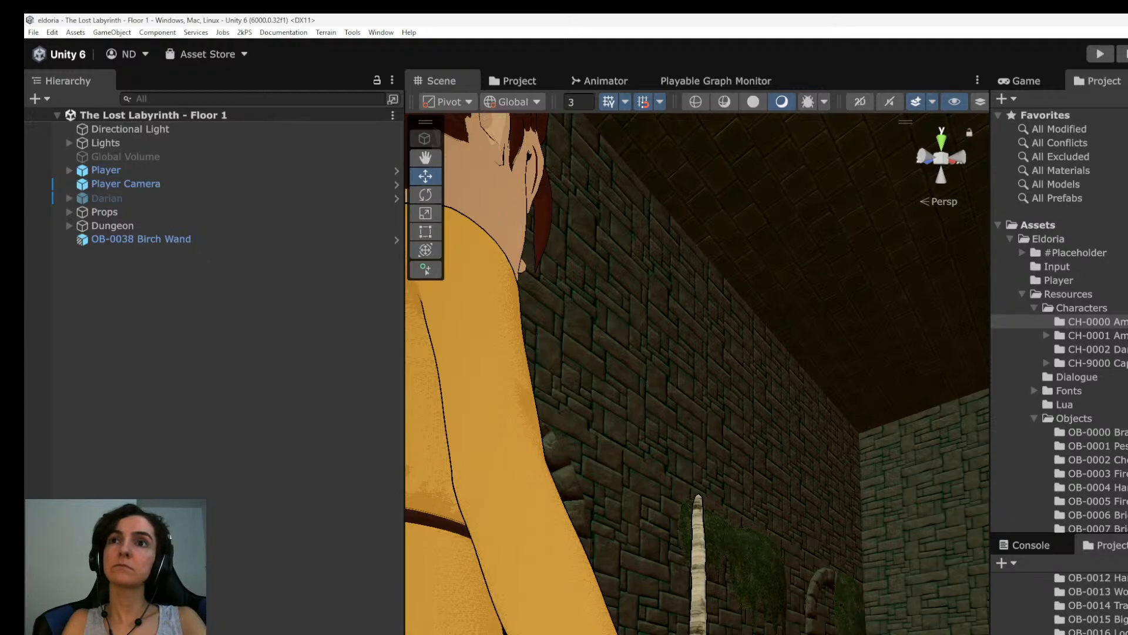
scroll(698, 373, down, 6)
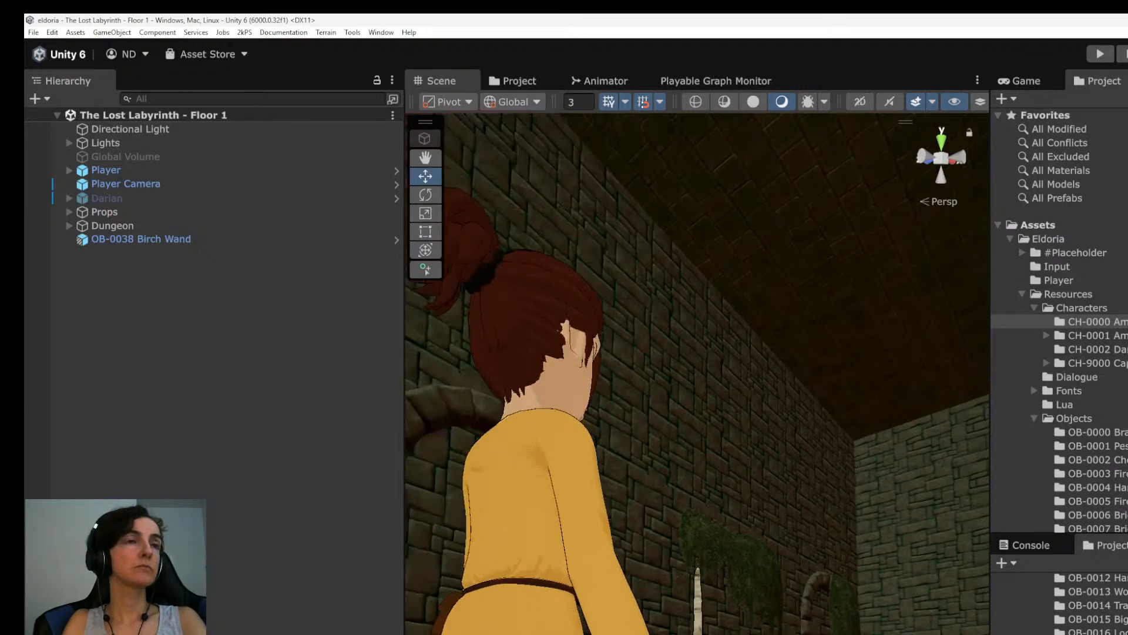
scroll(697, 374, up, 2)
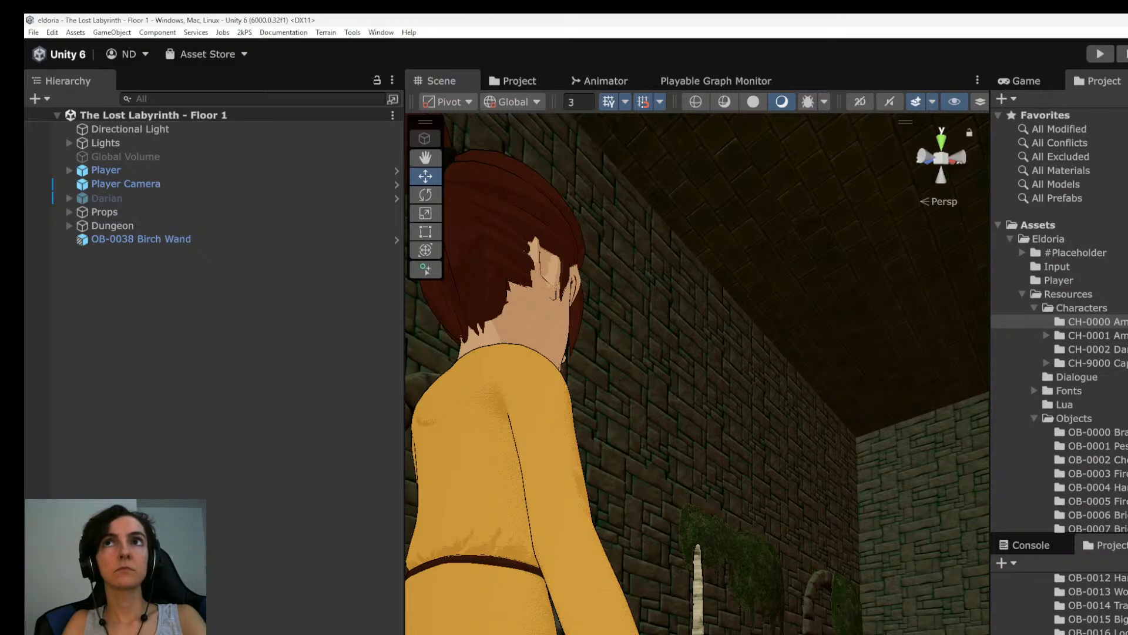
scroll(698, 374, up, 3)
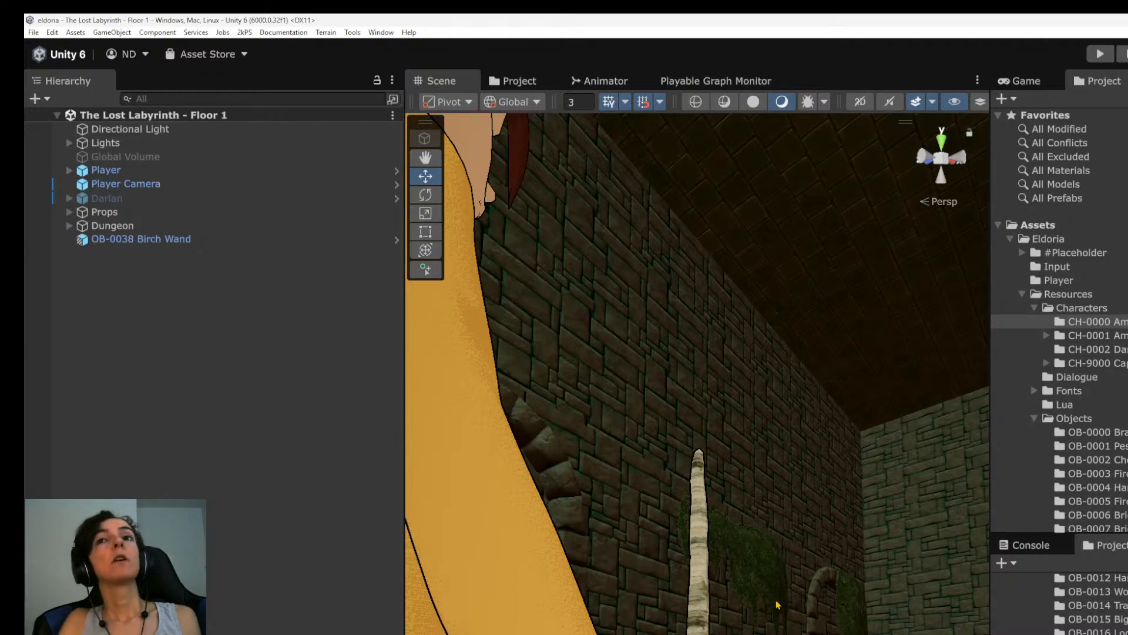
scroll(815, 481, down, 3)
scroll(814, 480, down, 5)
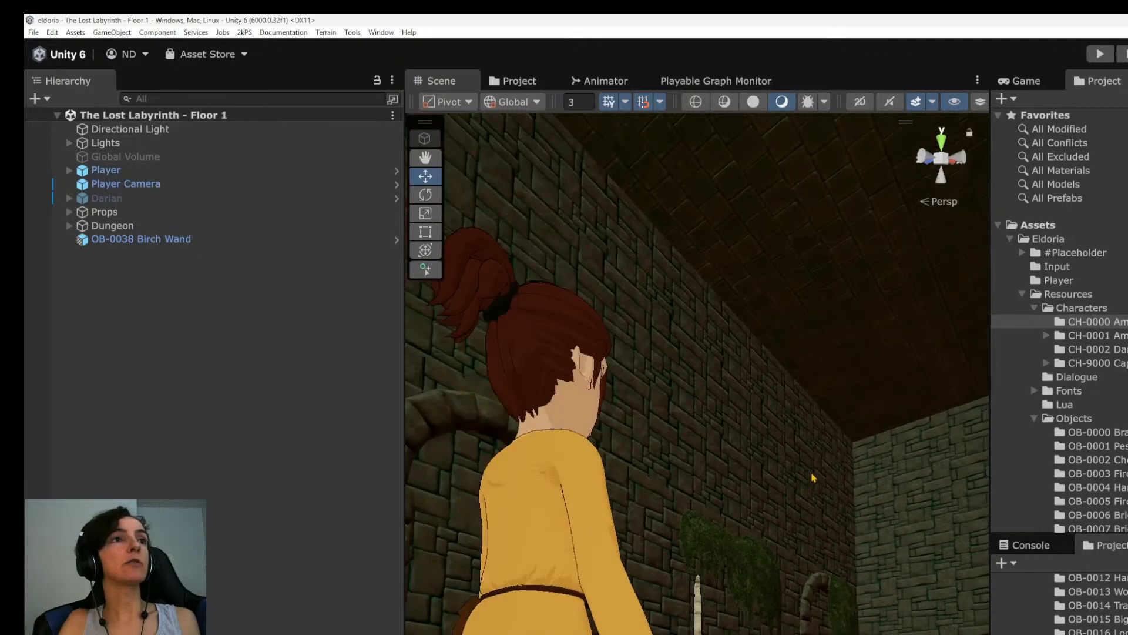
alt+drag(813, 440, 756, 612)
scroll(775, 538, down, 2)
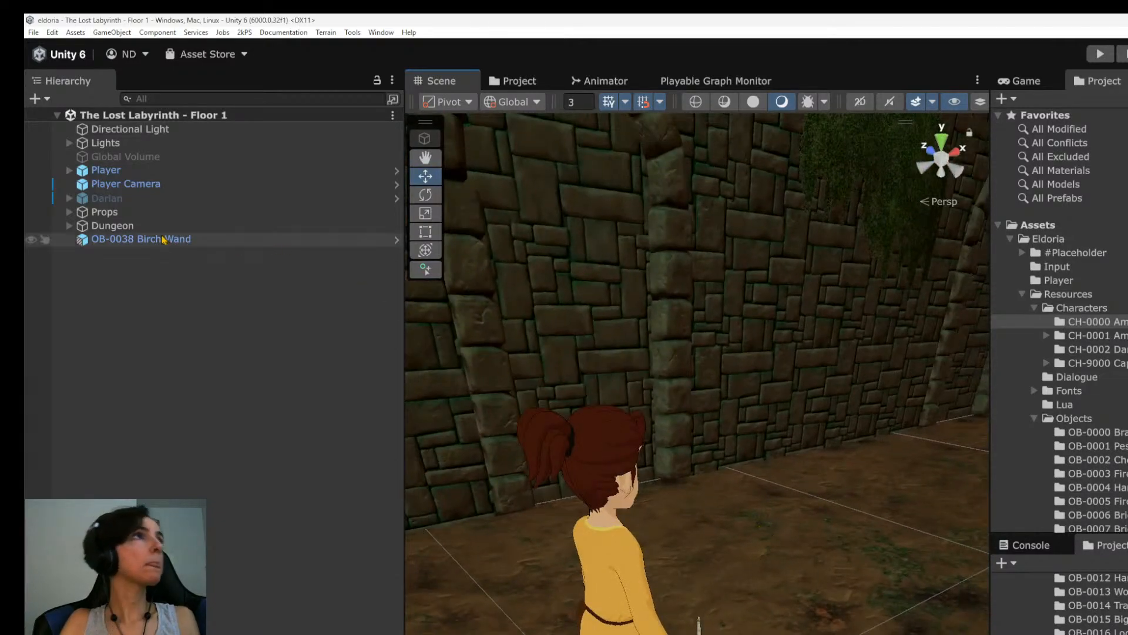
Locate the OB-0020 Wooden Table within the Props group and frame its tabletop in the Scene view.
click(122, 227)
key(Right)
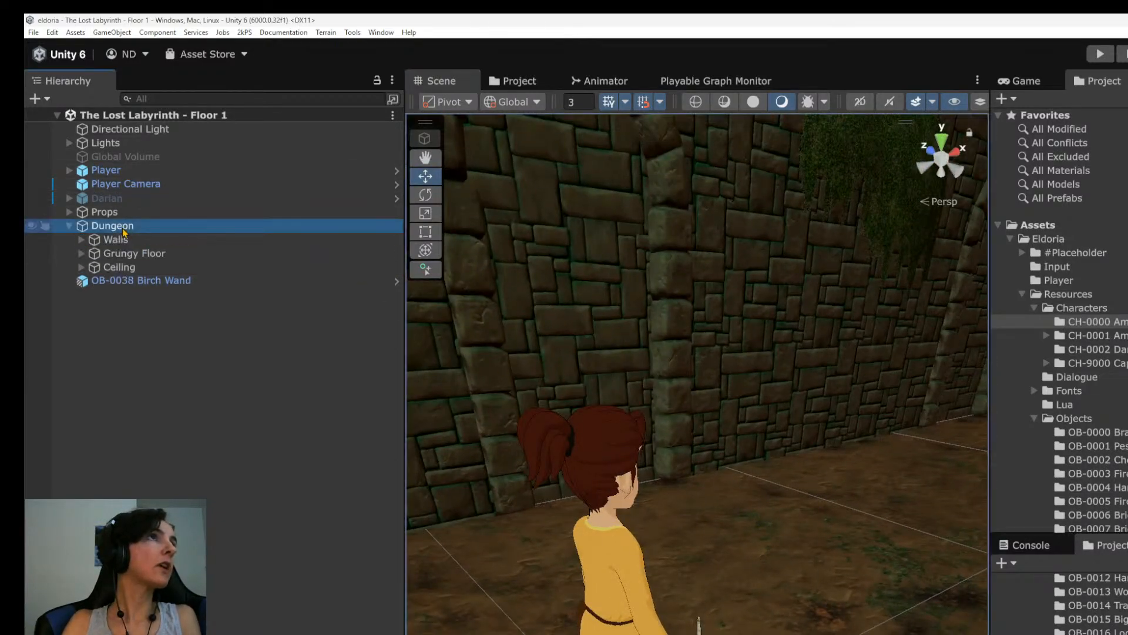
key(Left)
click(105, 212)
key(Right)
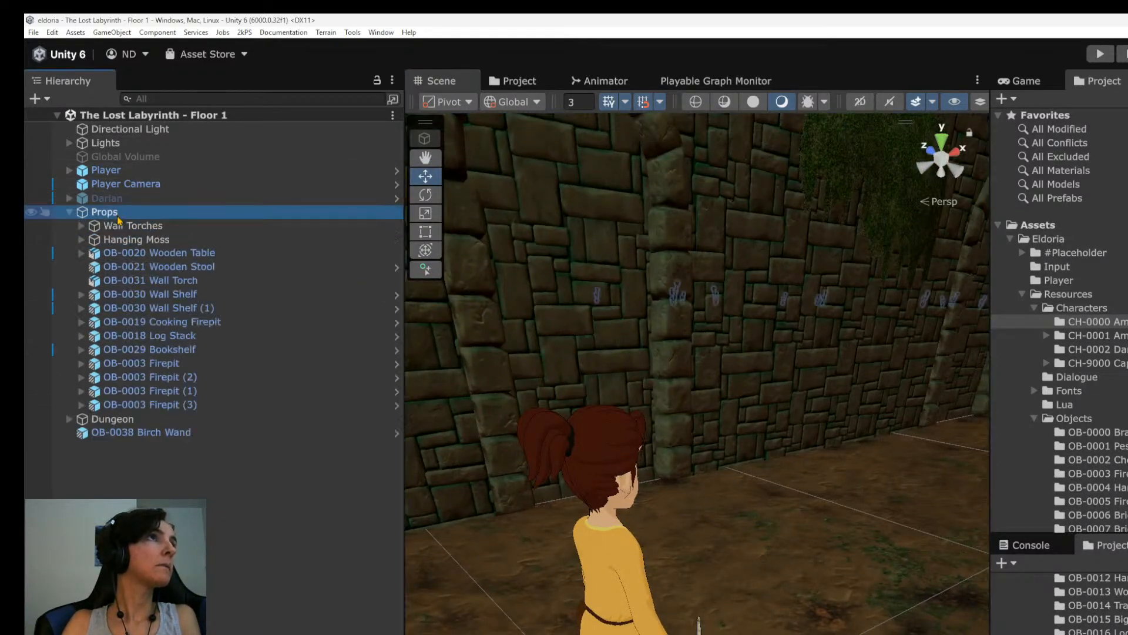
click(151, 253)
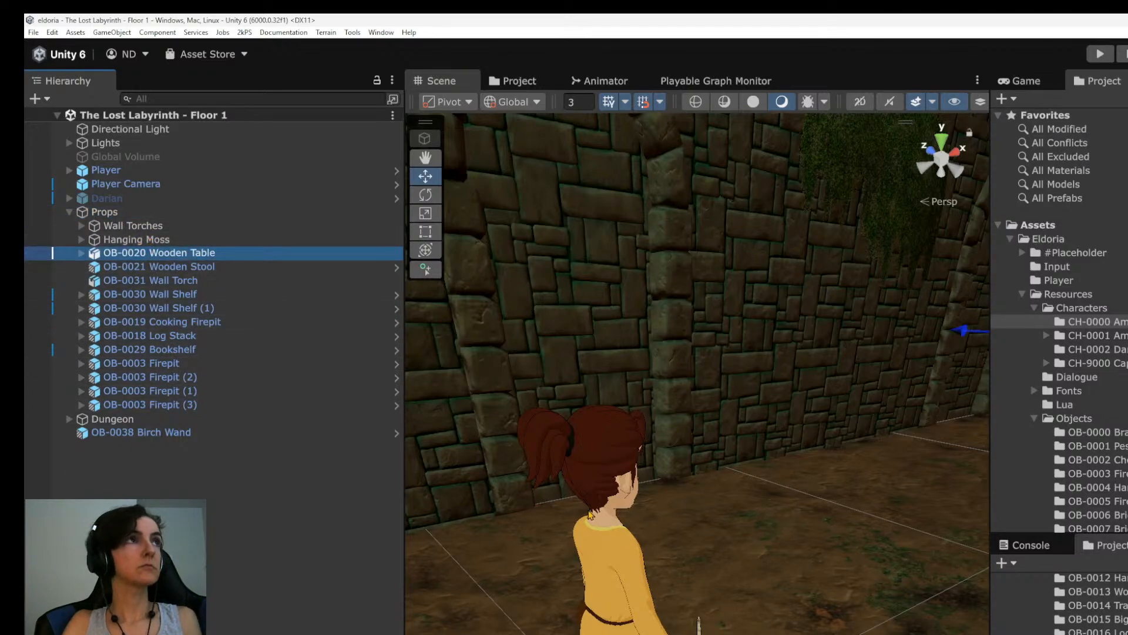
key(f)
scroll(622, 553, down, 2)
key(f)
scroll(758, 579, down, 3)
alt+drag(855, 543, 392, 536)
alt+drag(917, 573, 791, 579)
scroll(778, 591, up, 6)
middle_drag(791, 573, 763, 617)
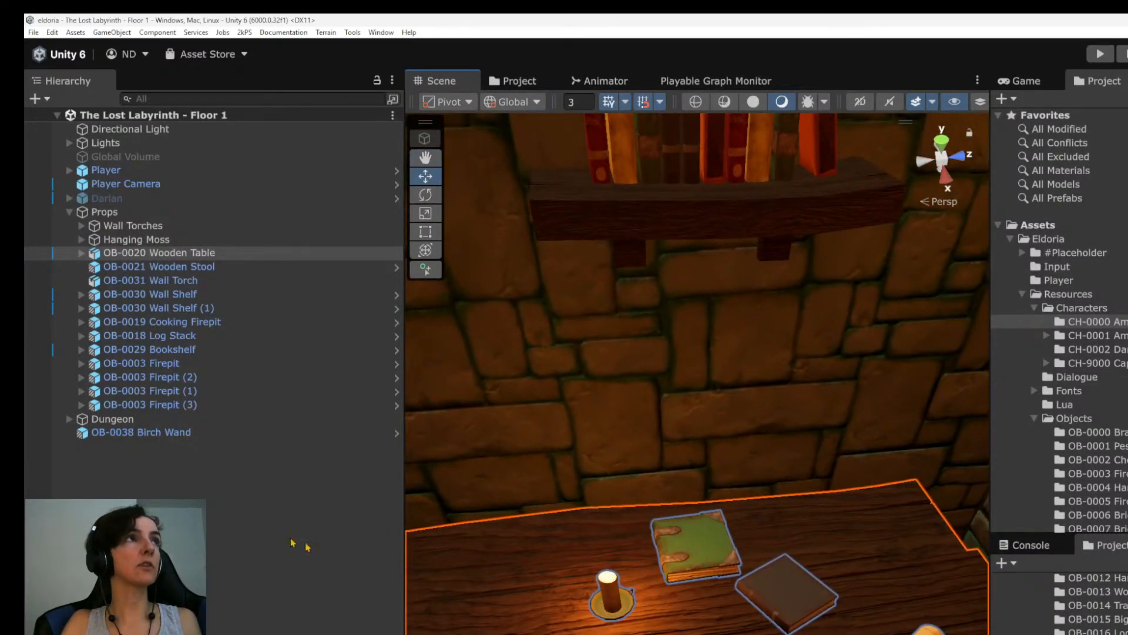
Expand the OB-0020 Wooden Table and select the OB-0022 Gray Book among its child objects.
click(223, 513)
click(153, 254)
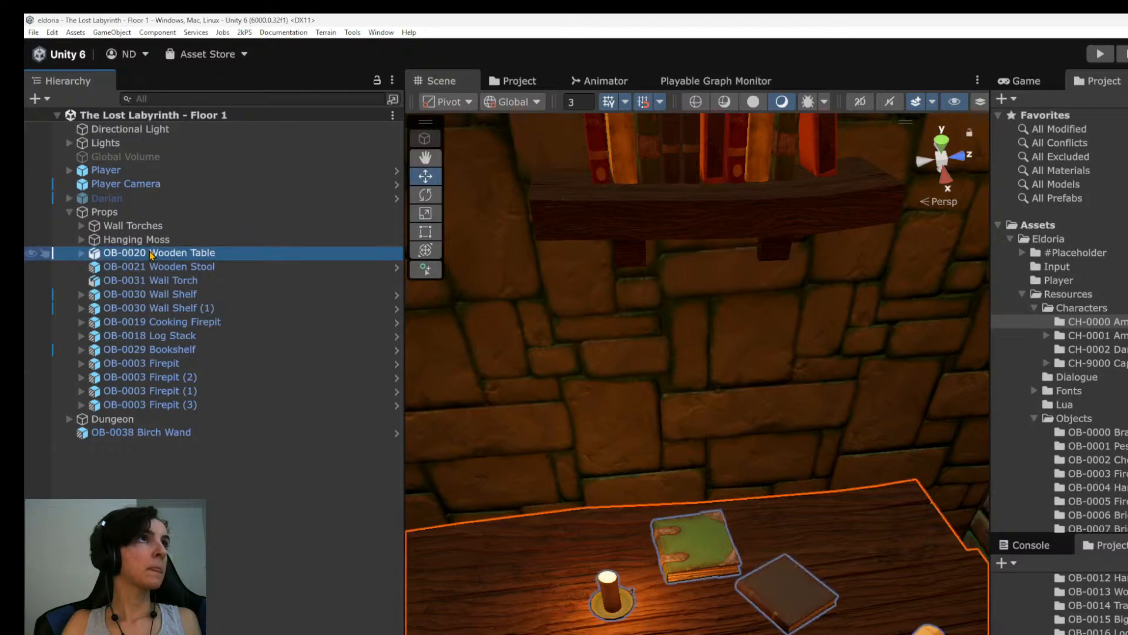
click(165, 269)
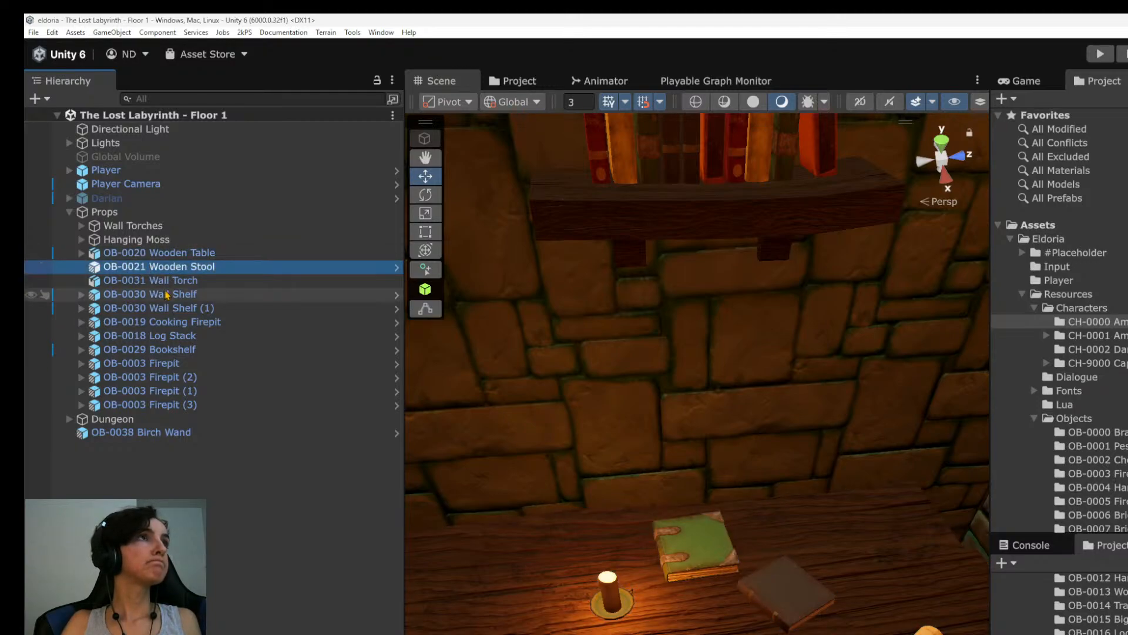
click(171, 285)
click(173, 294)
click(128, 254)
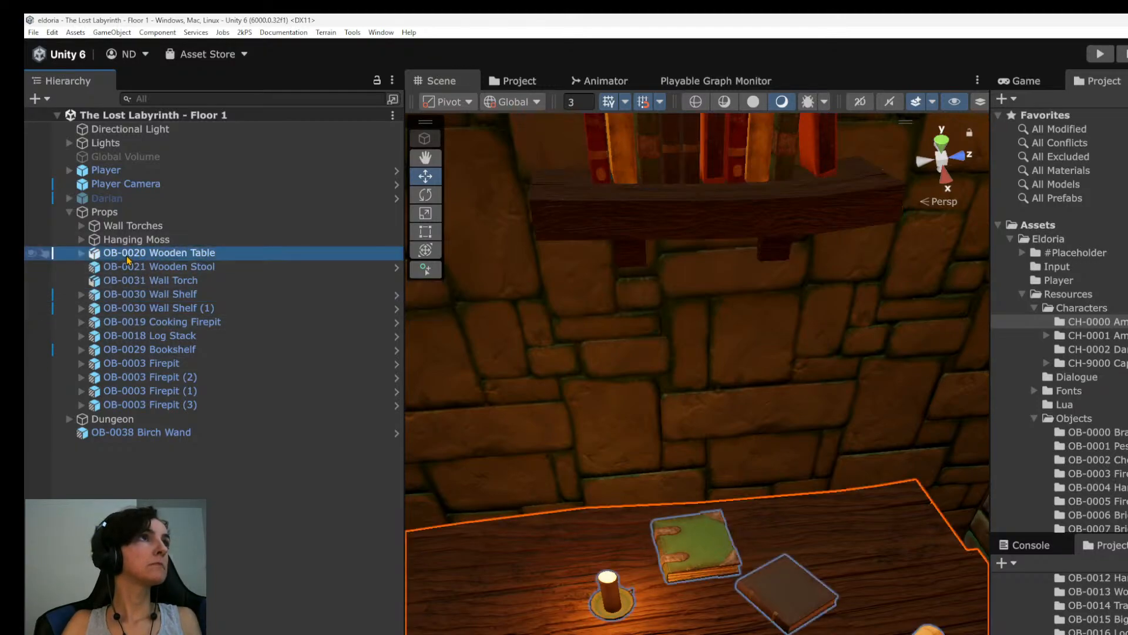
click(127, 266)
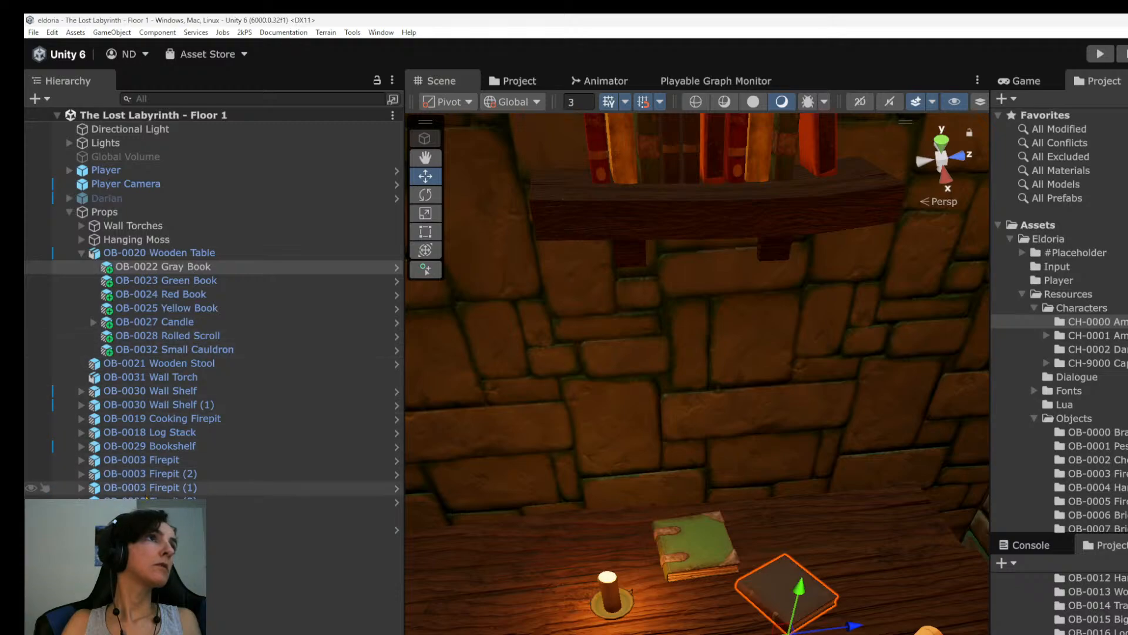
Make the Birch Wand a child of the OB-0020 Wooden Table in the Props group.
click(283, 530)
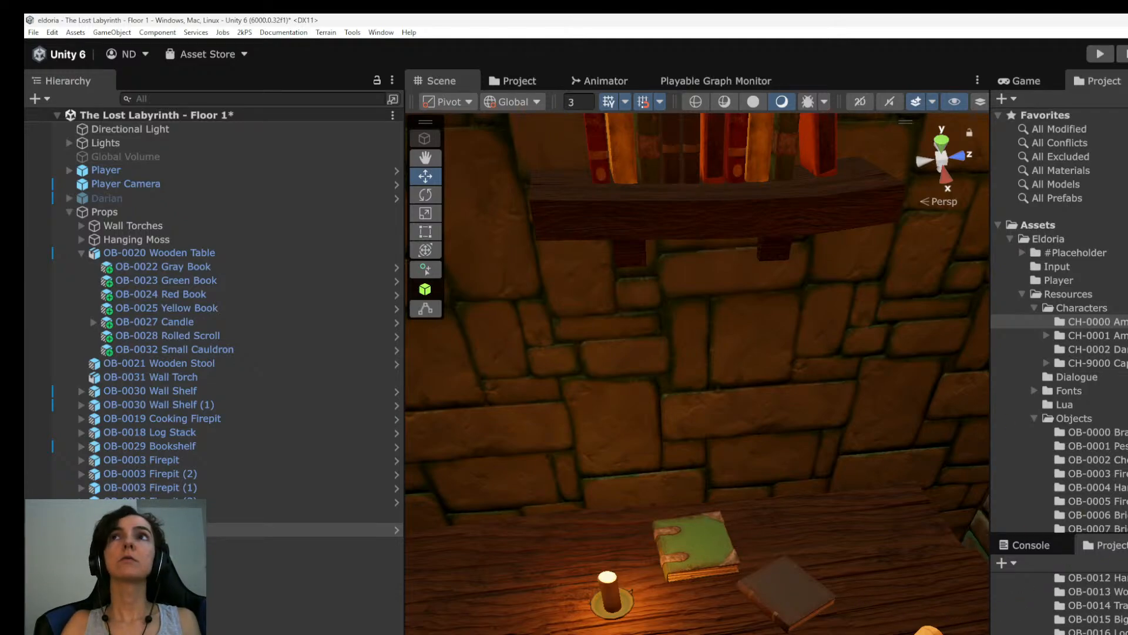
alt+drag(772, 603, 852, 438)
click(147, 515)
click(147, 530)
key(f)
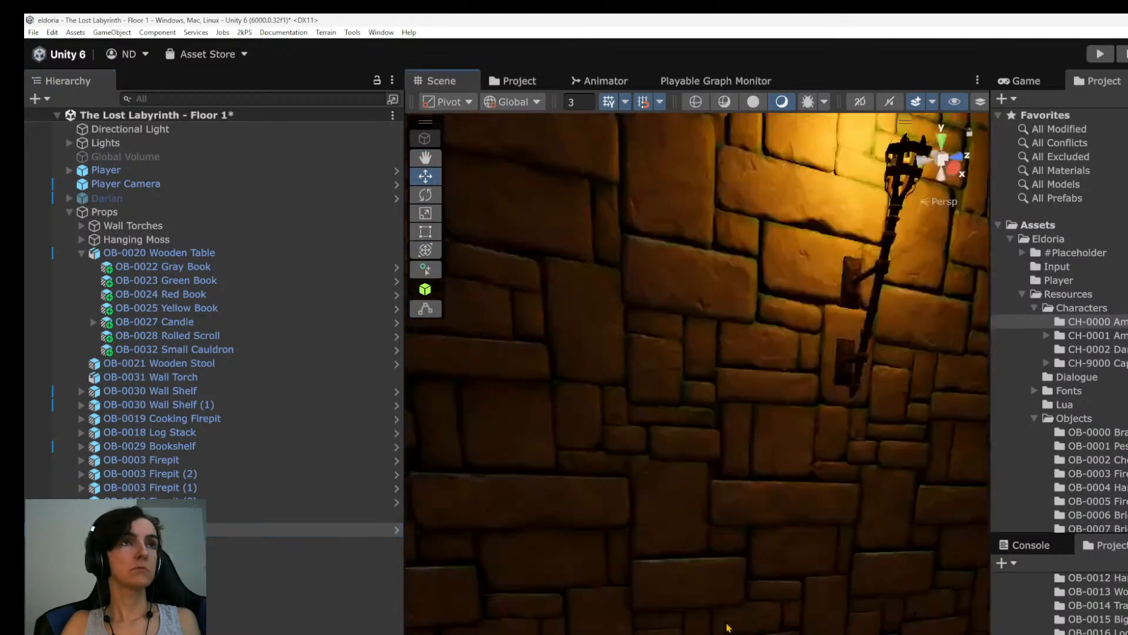
scroll(725, 619, down, 3)
alt+drag(724, 618, 587, 634)
drag(147, 529, 196, 254)
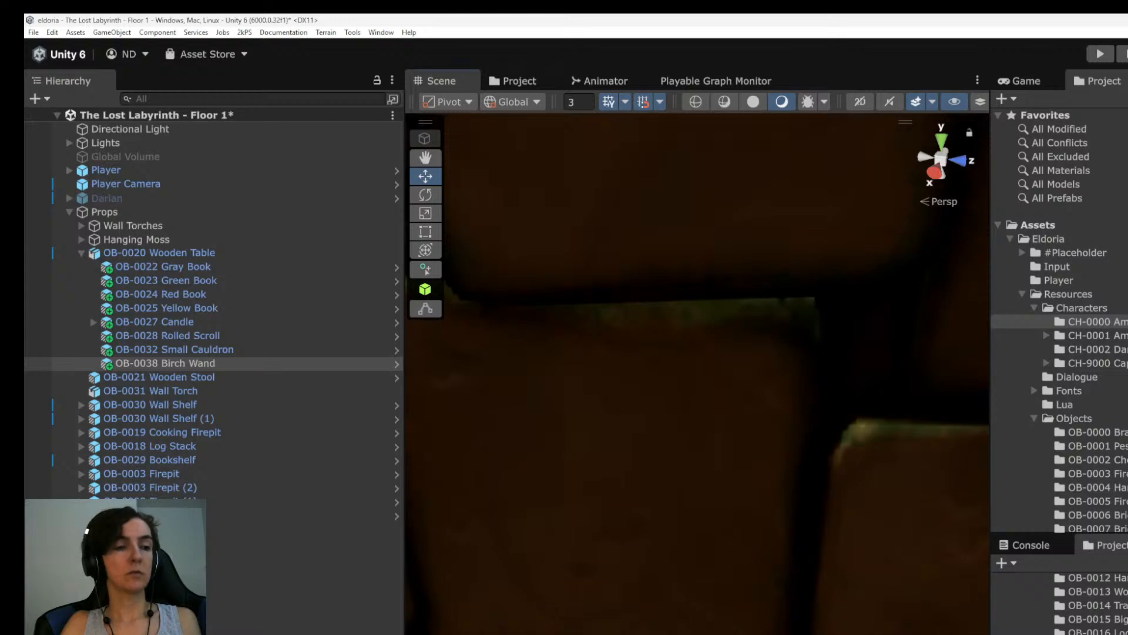
Rotate the upright Birch Wand so it lies flat on the tabletop beside the gray book.
key(f)
alt+drag(629, 588, 675, 588)
scroll(676, 532, up, 8)
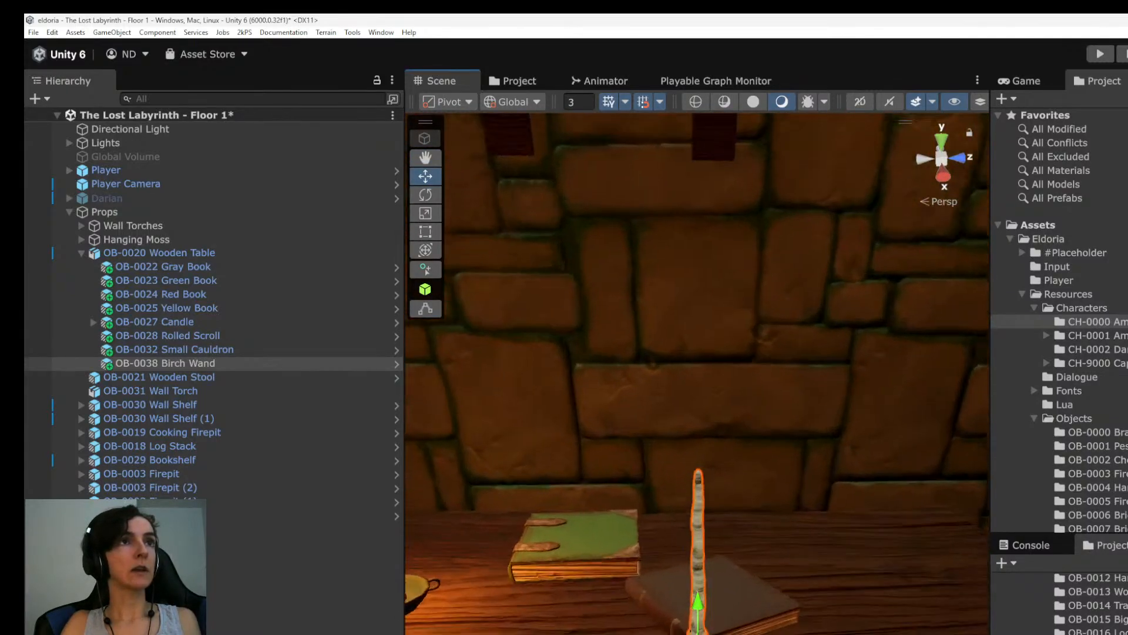
alt+drag(676, 532, 848, 598)
key(e)
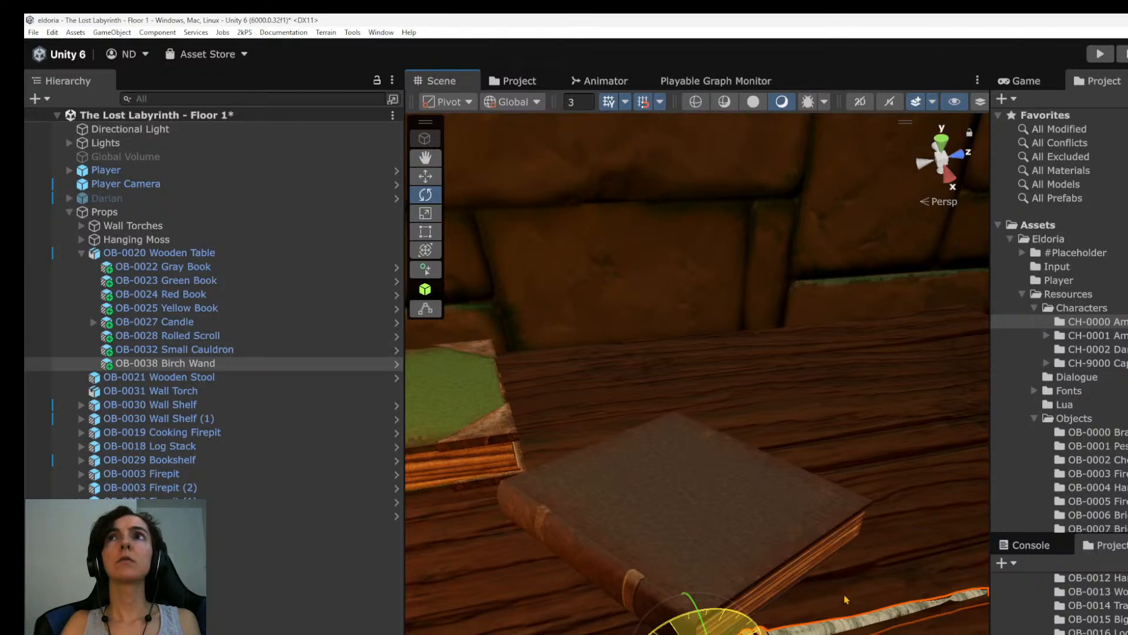
right_drag(826, 591, 777, 513)
Adjust the Birch Wand's position and tilt against the table surface, checking the fit from low and raised angles.
key(w)
drag(693, 597, 964, 590)
scroll(870, 611, up, 5)
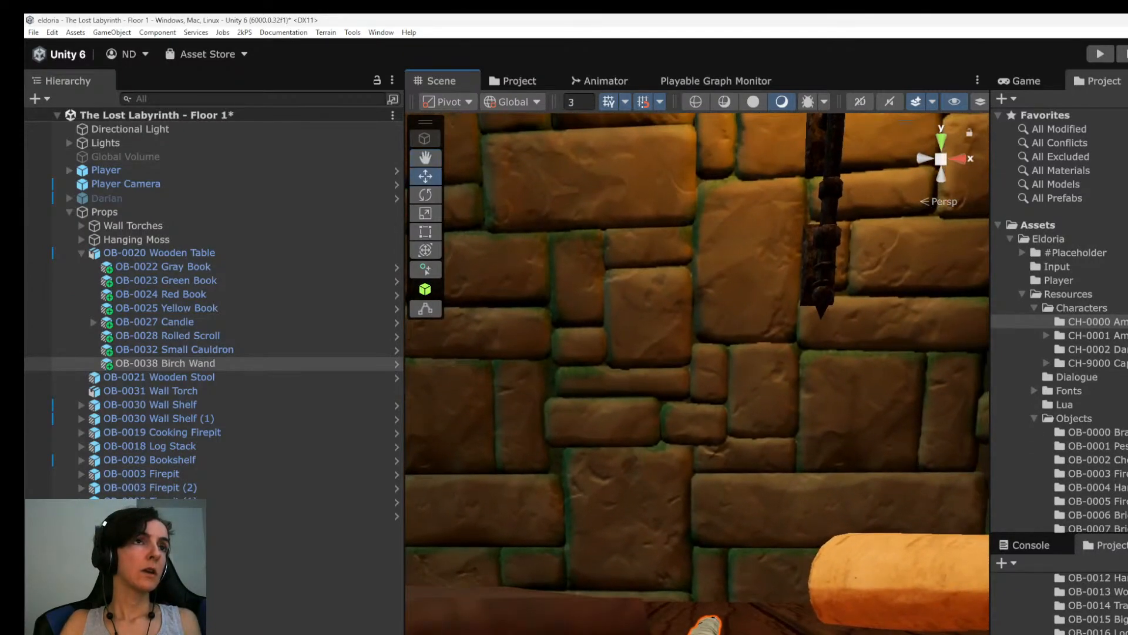
key(e)
drag(705, 633, 758, 633)
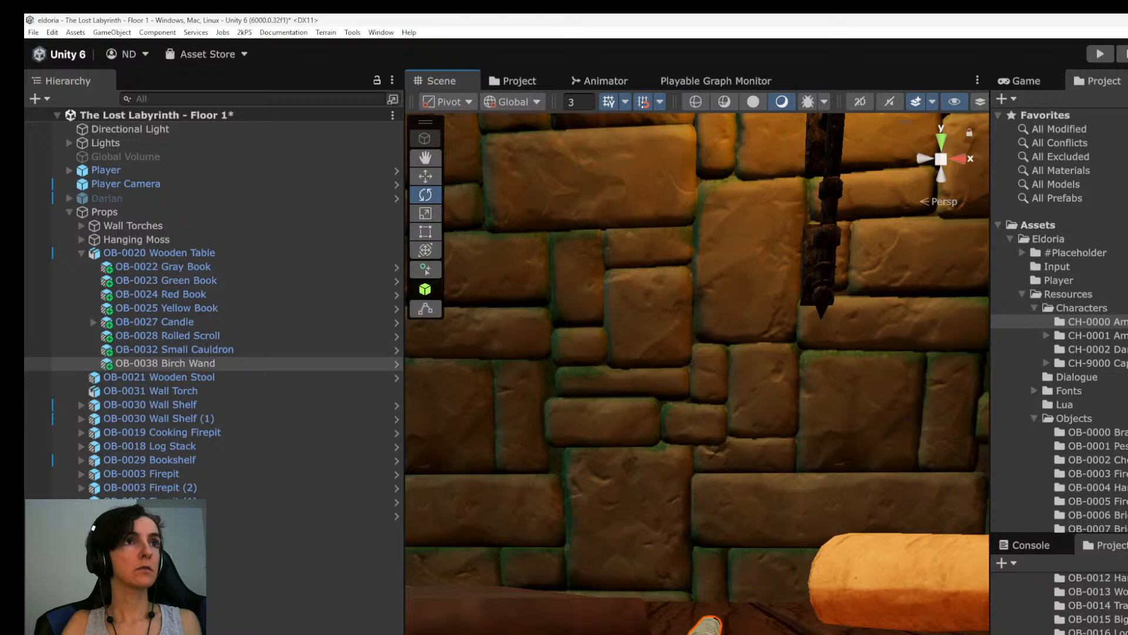
scroll(723, 588, down, 3)
alt+drag(764, 529, 611, 629)
middle_drag(611, 629, 629, 594)
alt+drag(629, 593, 553, 559)
scroll(697, 376, down, 1)
Try turning the Birch Wand to rest across the gray book, compare both placements, and undo the last adjustments.
key(w)
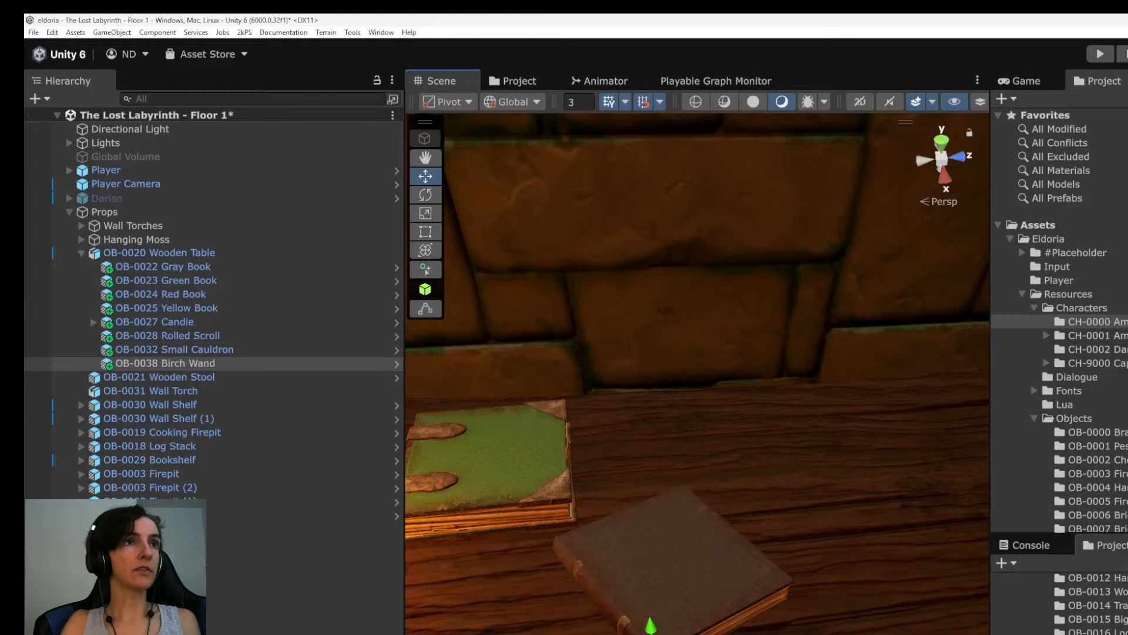
middle_drag(697, 376, 748, 396)
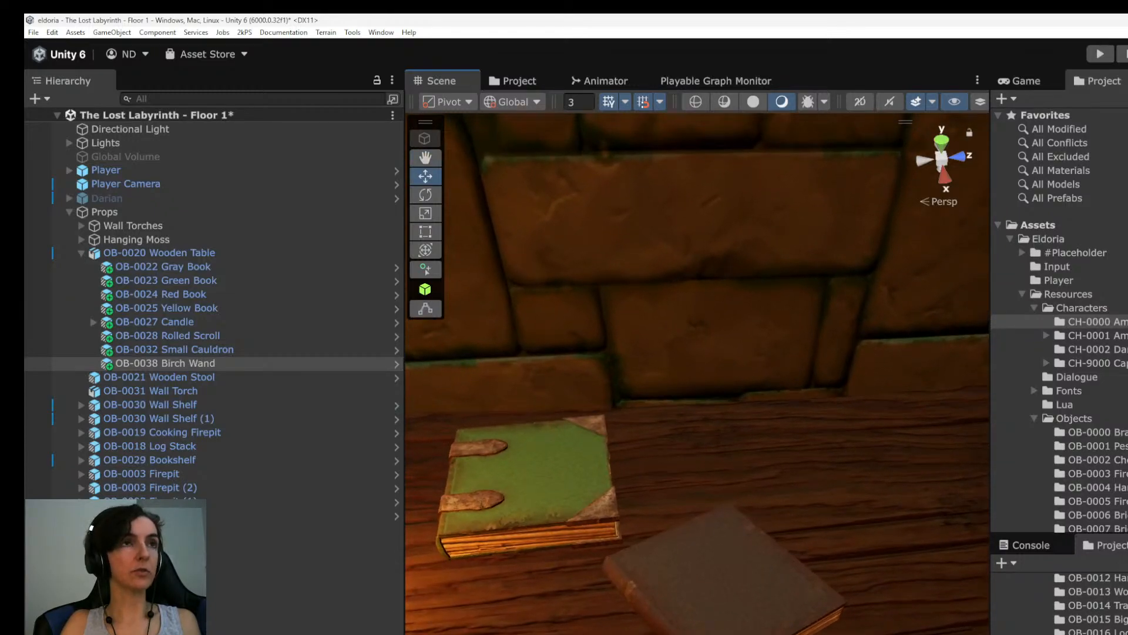
key(e)
drag(687, 634, 759, 634)
key(w)
key(ctrl+z)
key(ctrl+y)
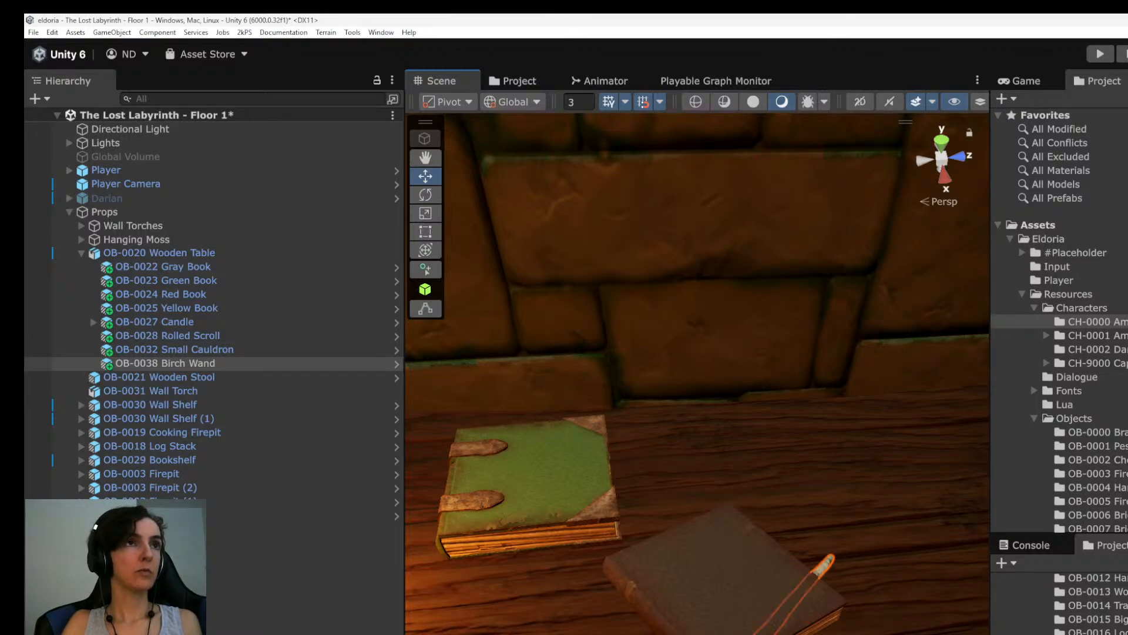
key(ctrl+z)
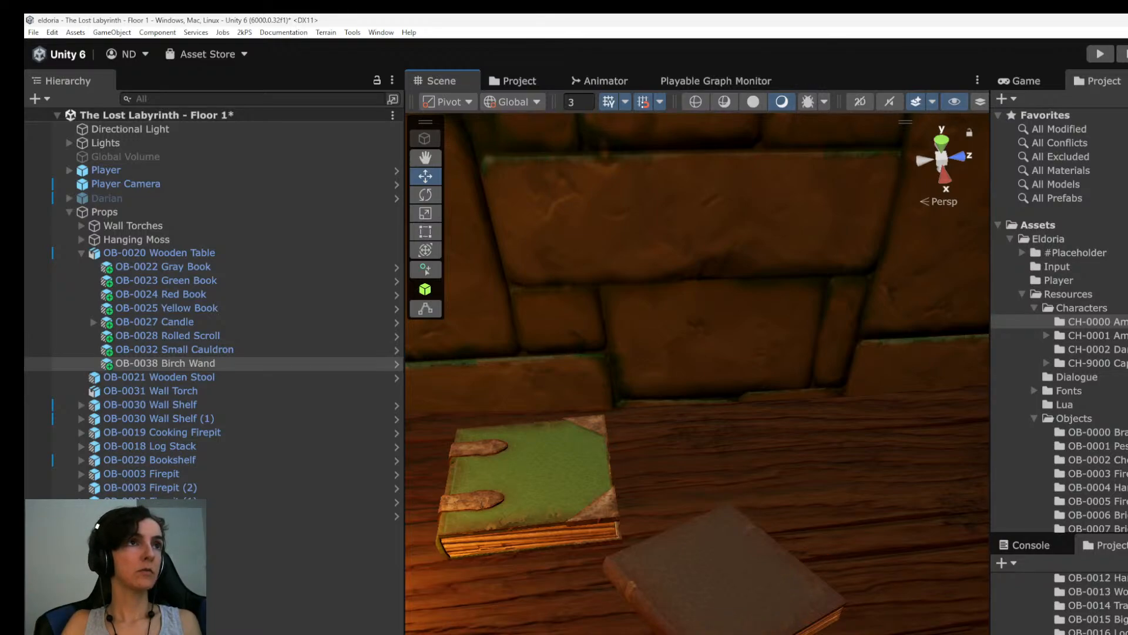
middle_drag(646, 376, 721, 356)
key(ctrl+z)
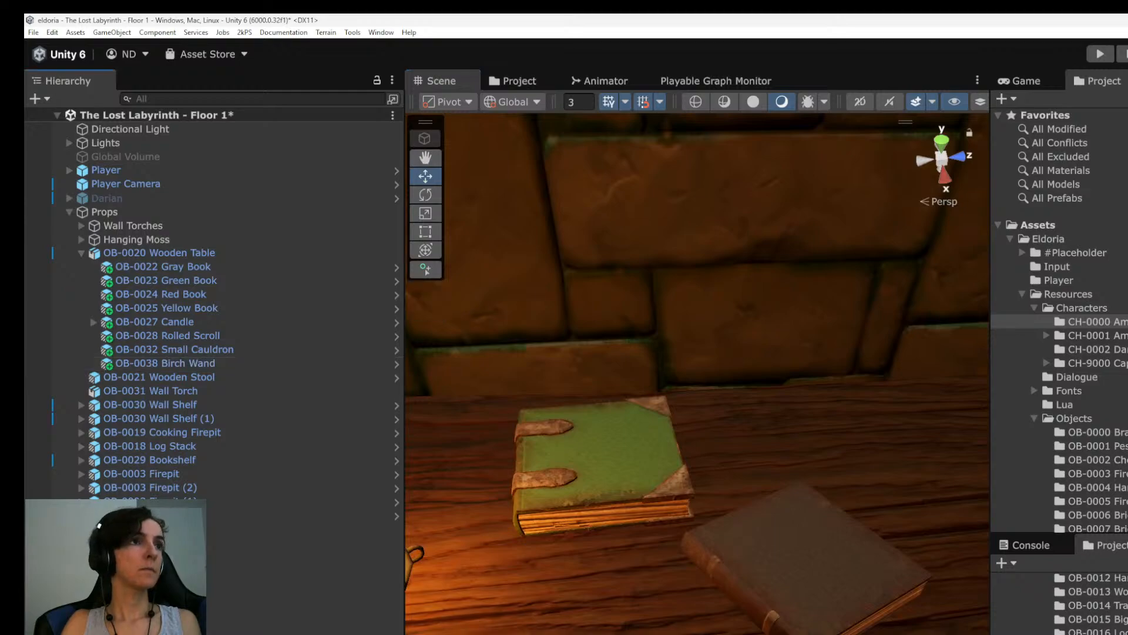
Examine the tabletop arrangement around the candle and books from nearer and farther distances.
scroll(699, 623, down, 4)
alt+drag(700, 632, 705, 525)
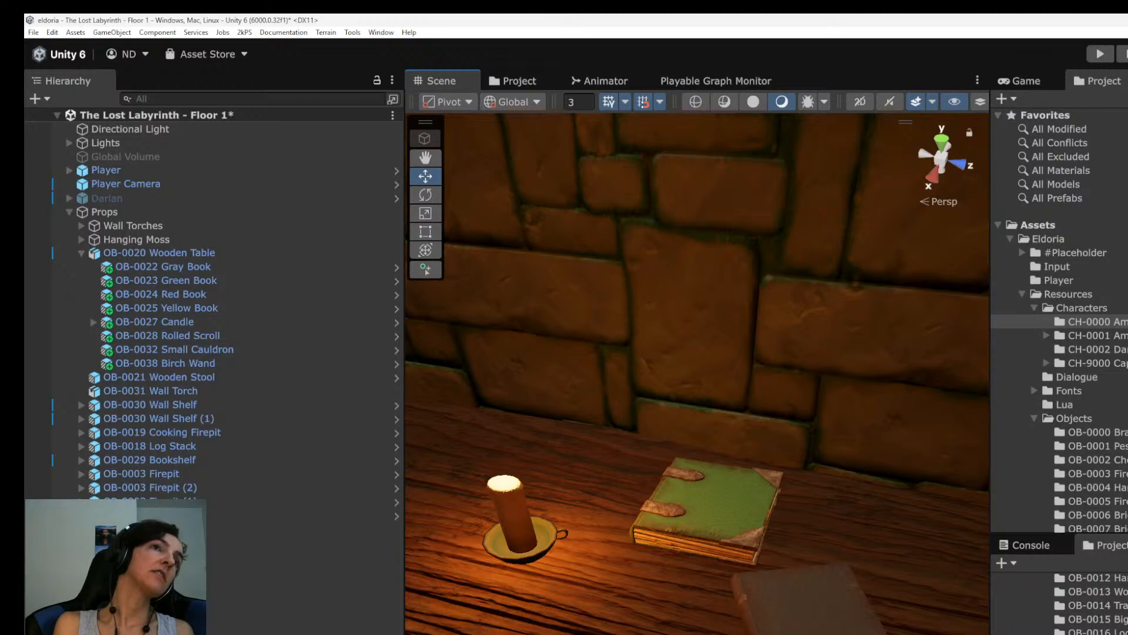
scroll(698, 377, down, 1)
scroll(697, 376, up, 2)
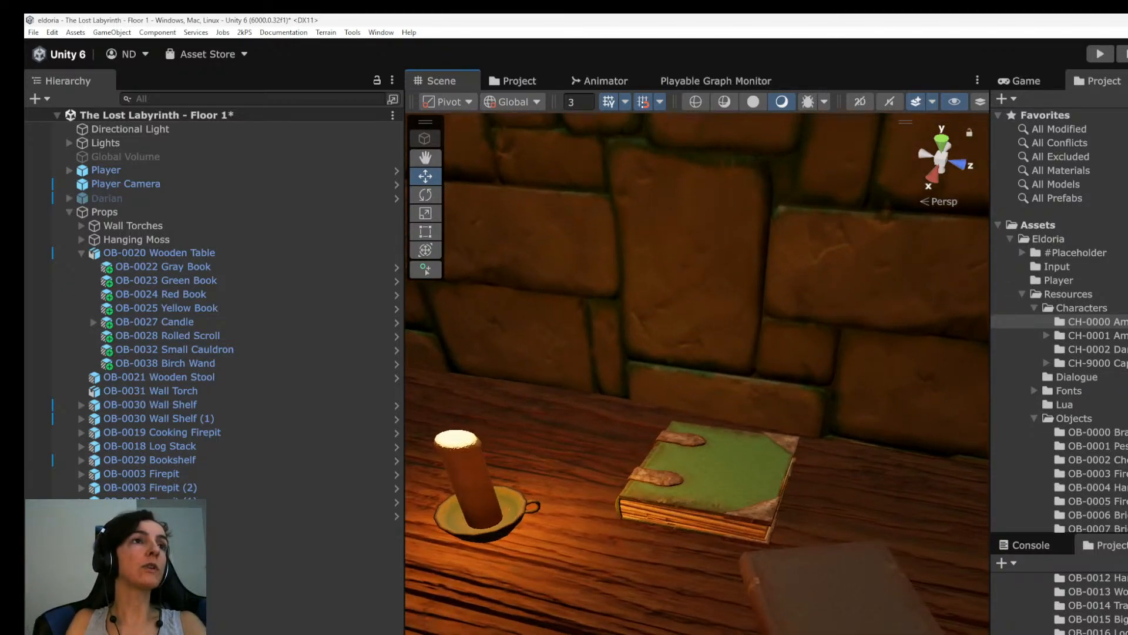
scroll(697, 376, up, 3)
scroll(698, 376, down, 2)
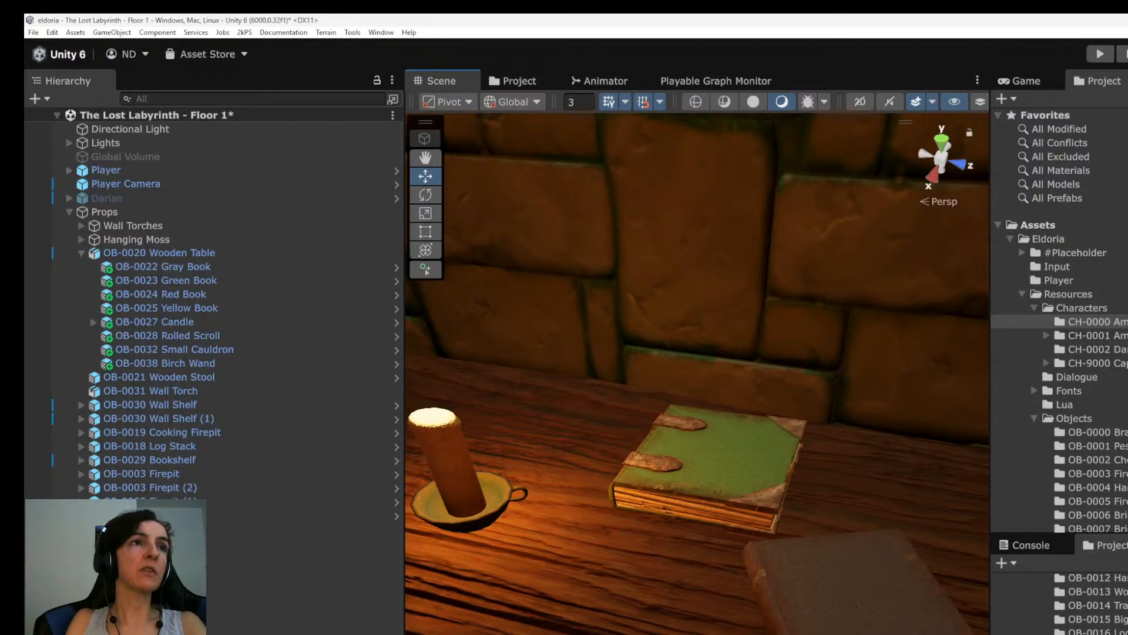
scroll(698, 376, down, 1)
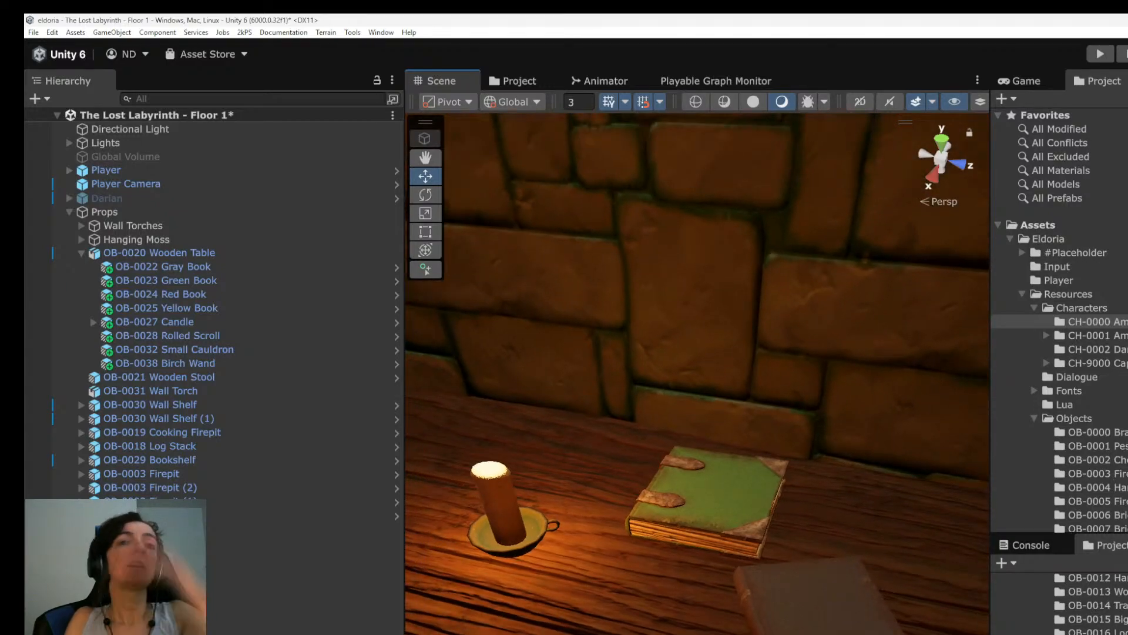
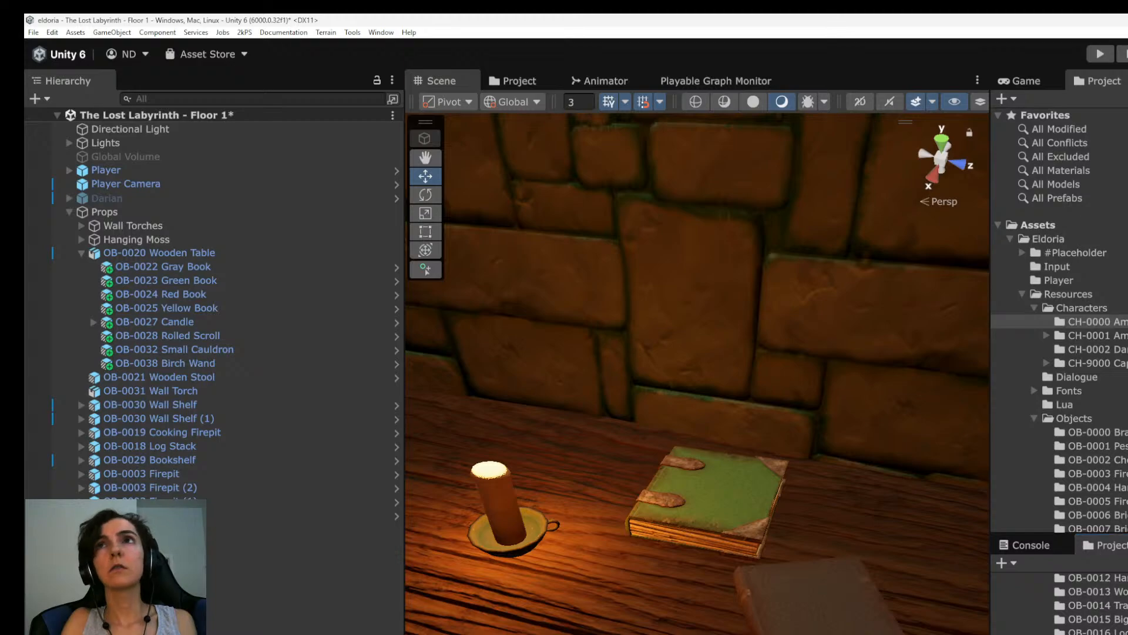
Examine the tabletop with the candle and books and the wall shelves above it from nearer and farther distances.
right_drag(697, 374, 759, 341)
key(s)
key(s)
key(e)
key(w)
key(w)
key(a)
key(a)
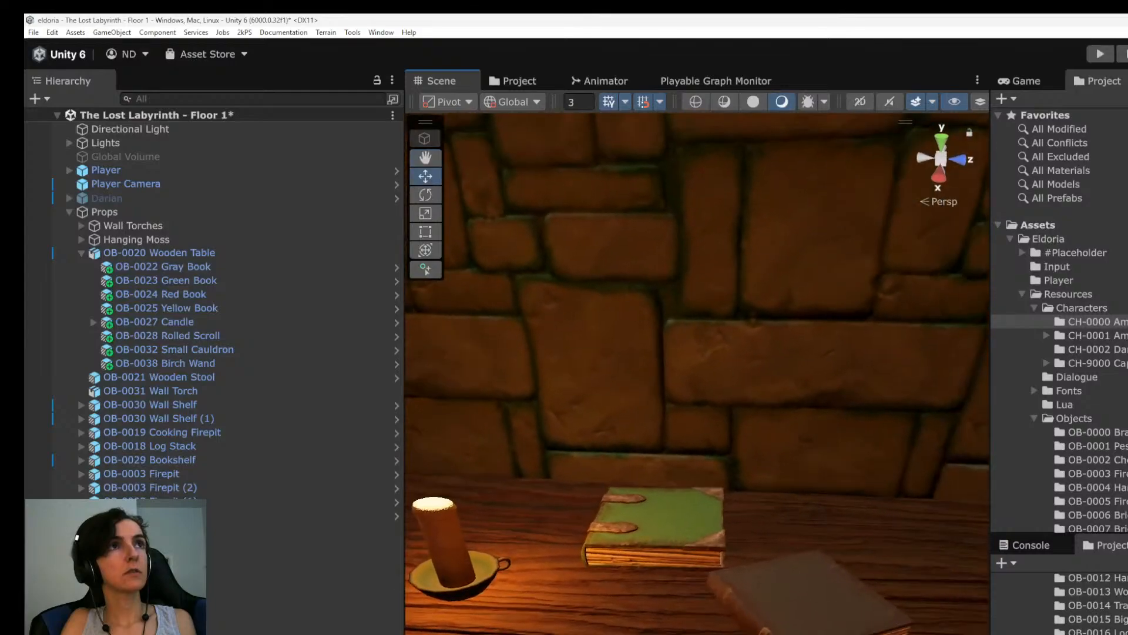
scroll(698, 353, down, 5)
middle_drag(698, 352, 699, 517)
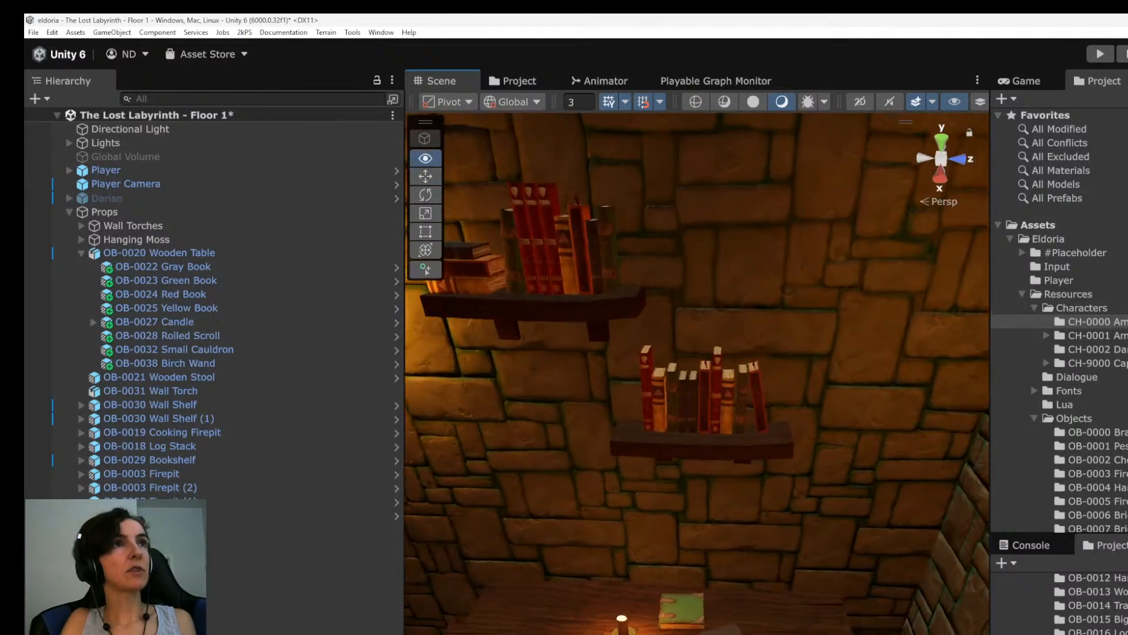
right_drag(700, 353, 764, 350)
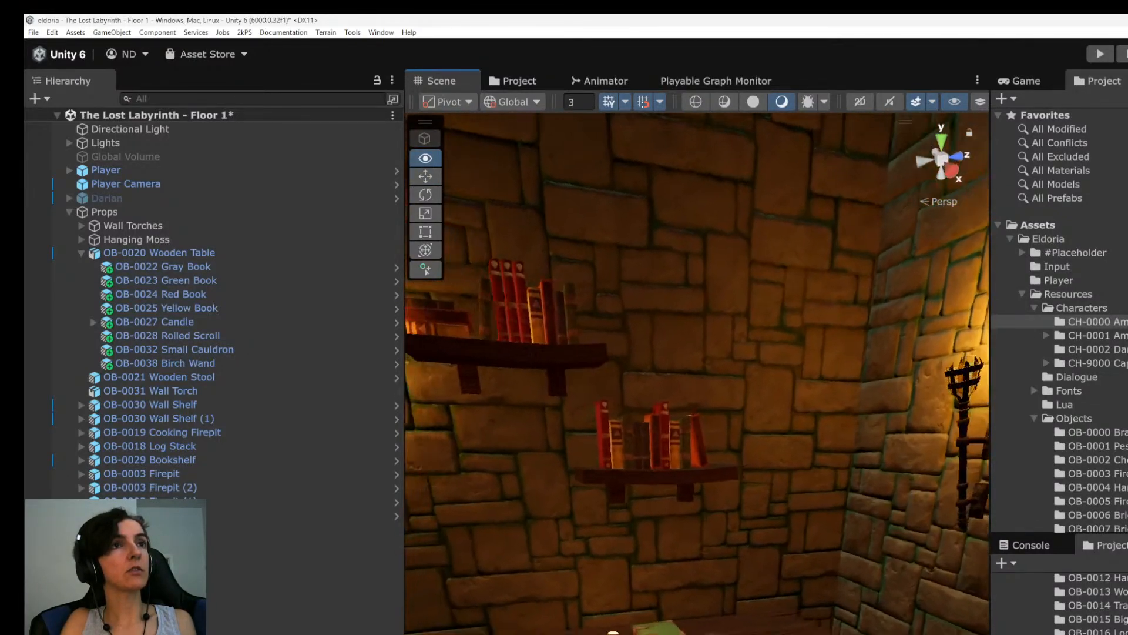
alt+drag(698, 353, 652, 365)
scroll(685, 629, up, 4)
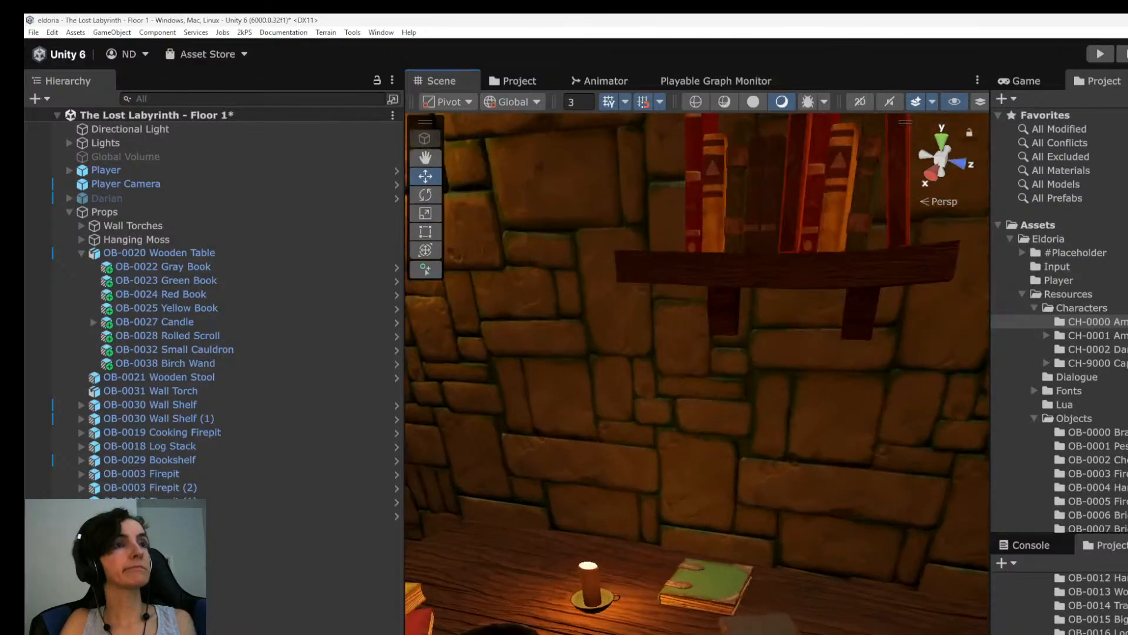
scroll(714, 617, up, 3)
right_drag(705, 558, 782, 541)
middle_drag(782, 541, 776, 614)
alt+drag(770, 470, 735, 414)
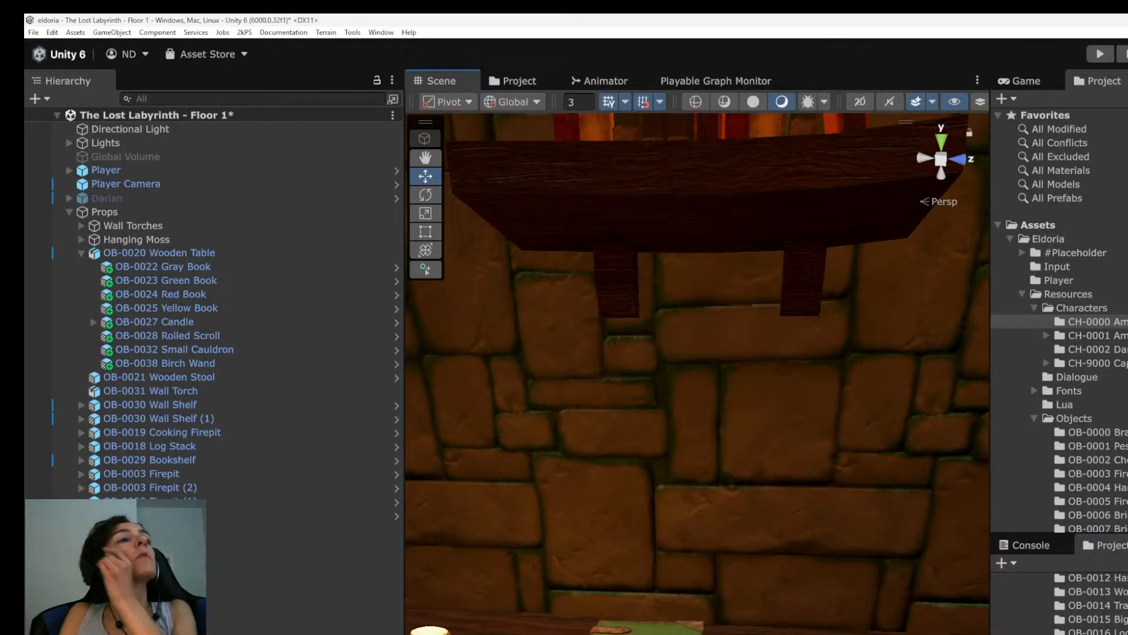
scroll(697, 373, down, 5)
right_drag(697, 374, 708, 412)
click(209, 363)
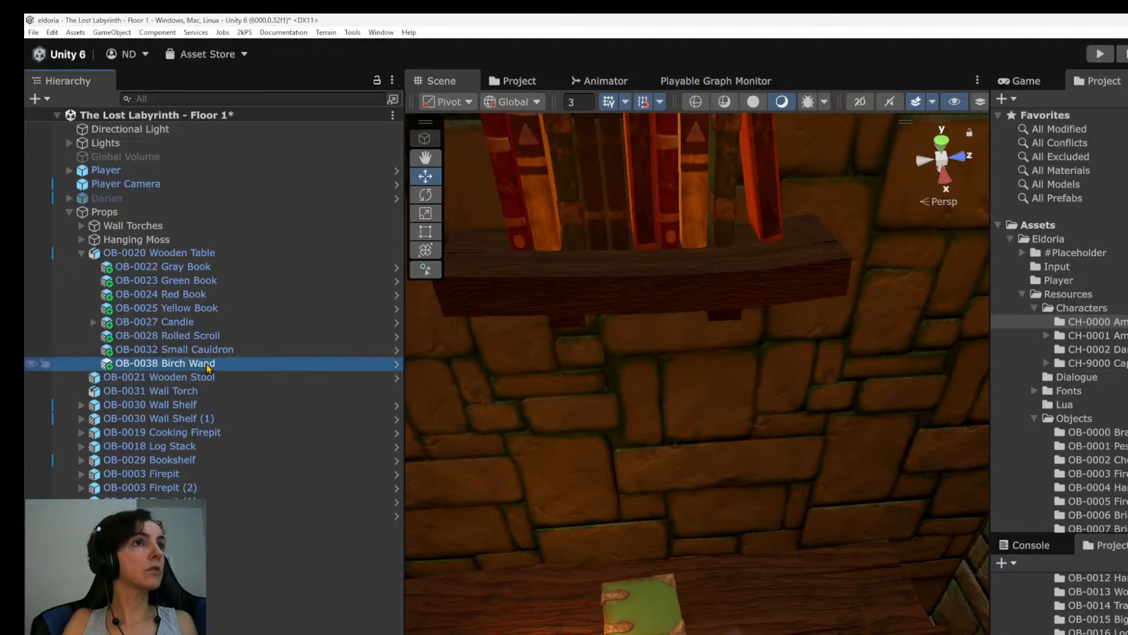
key(e)
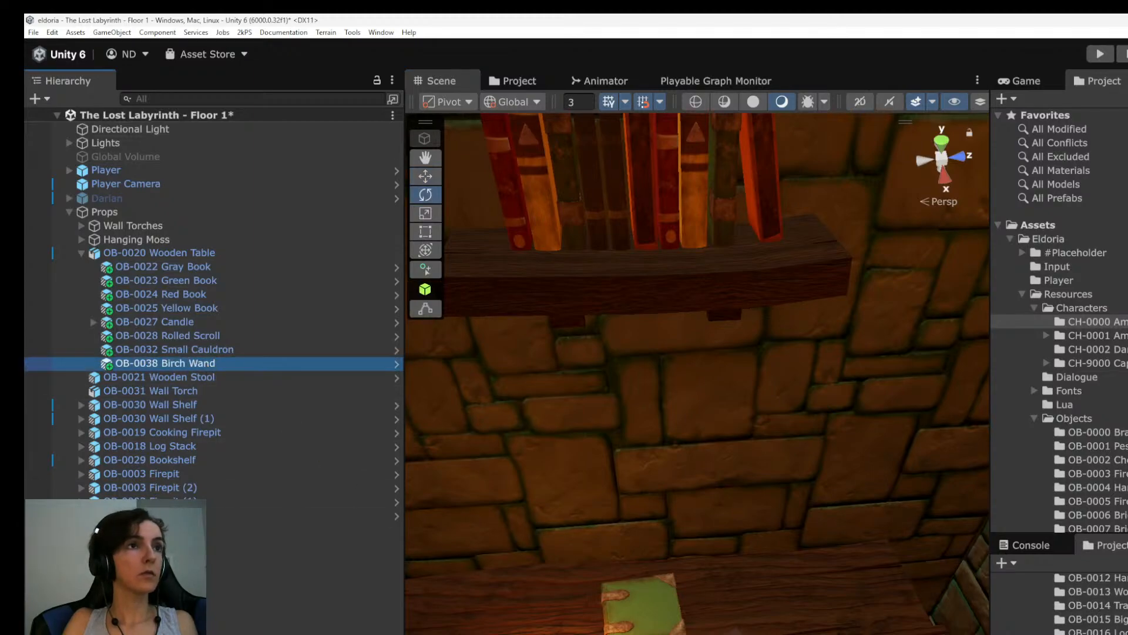
scroll(697, 376, up, 4)
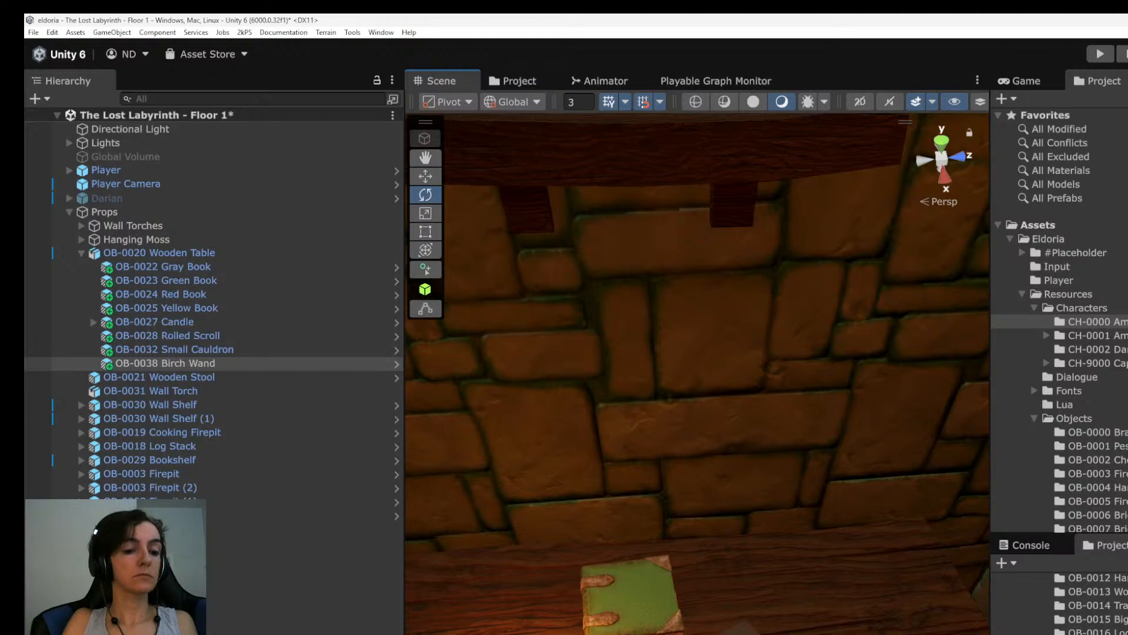
key(w)
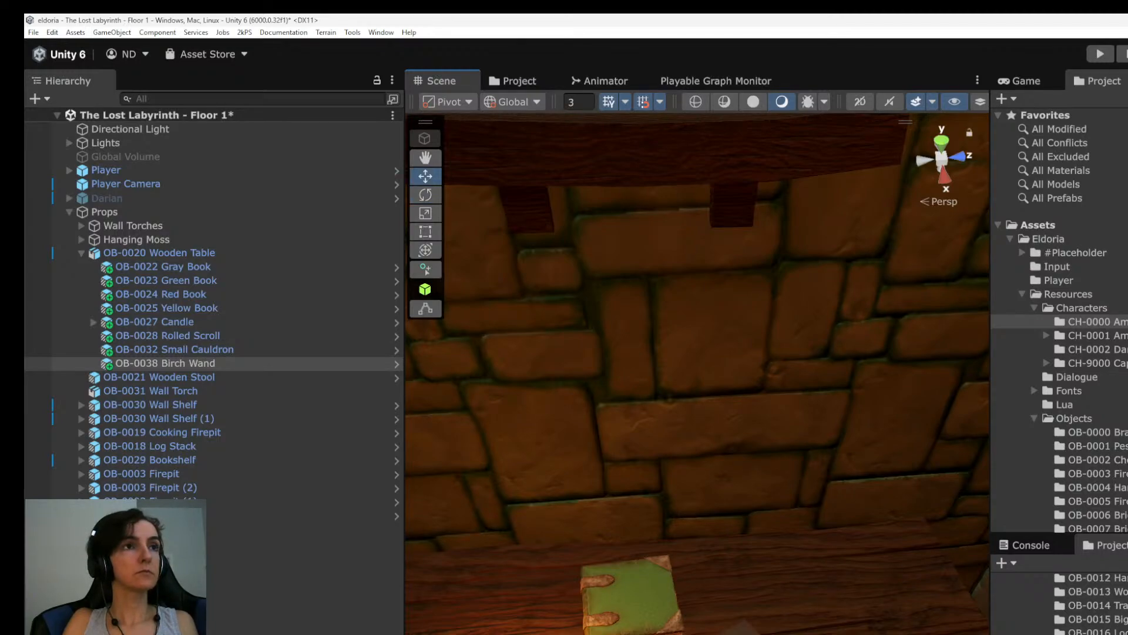
right_drag(698, 376, 698, 267)
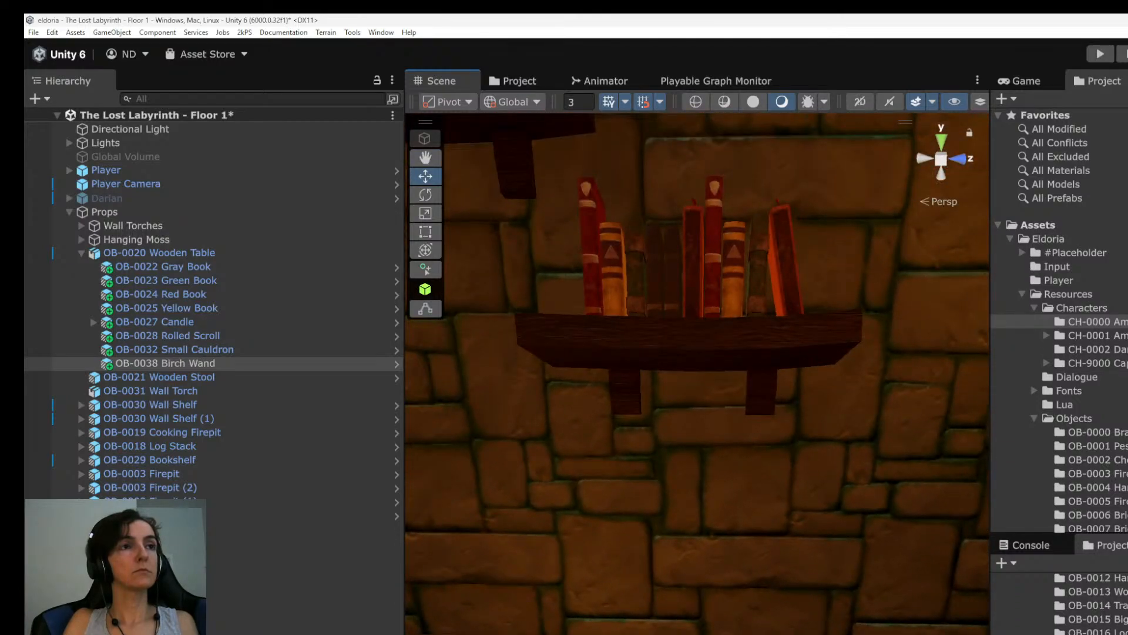
scroll(723, 546, down, 12)
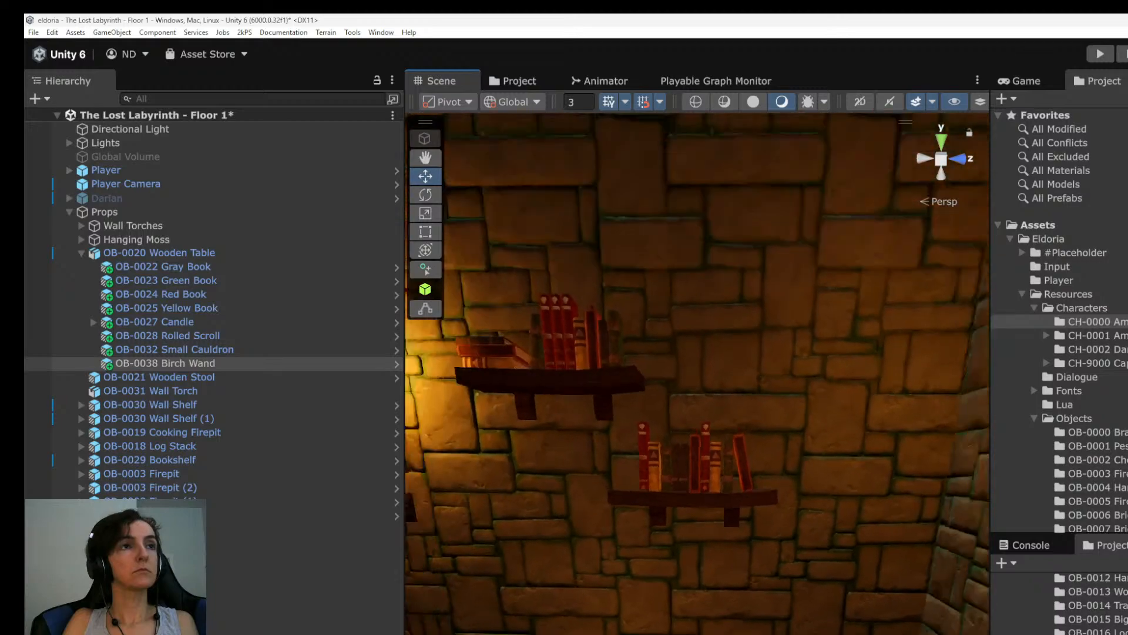
middle_drag(722, 546, 657, 353)
Focus the scene on the Player character and add another OB-0038 Birch Wand instance as a child of Player.
click(226, 617)
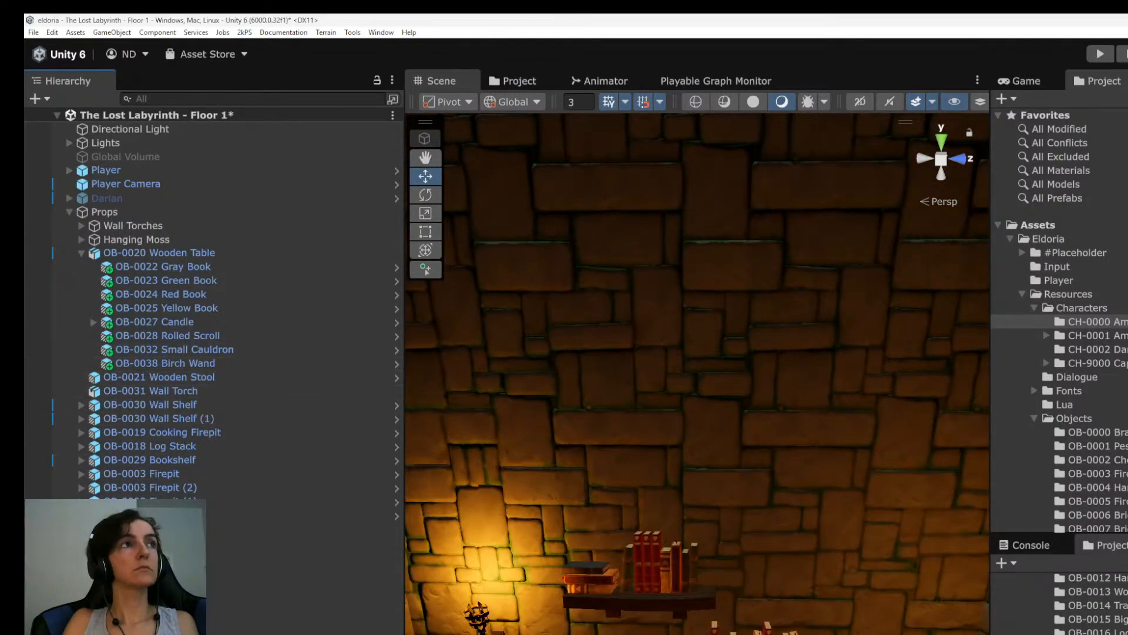
click(133, 171)
key(f)
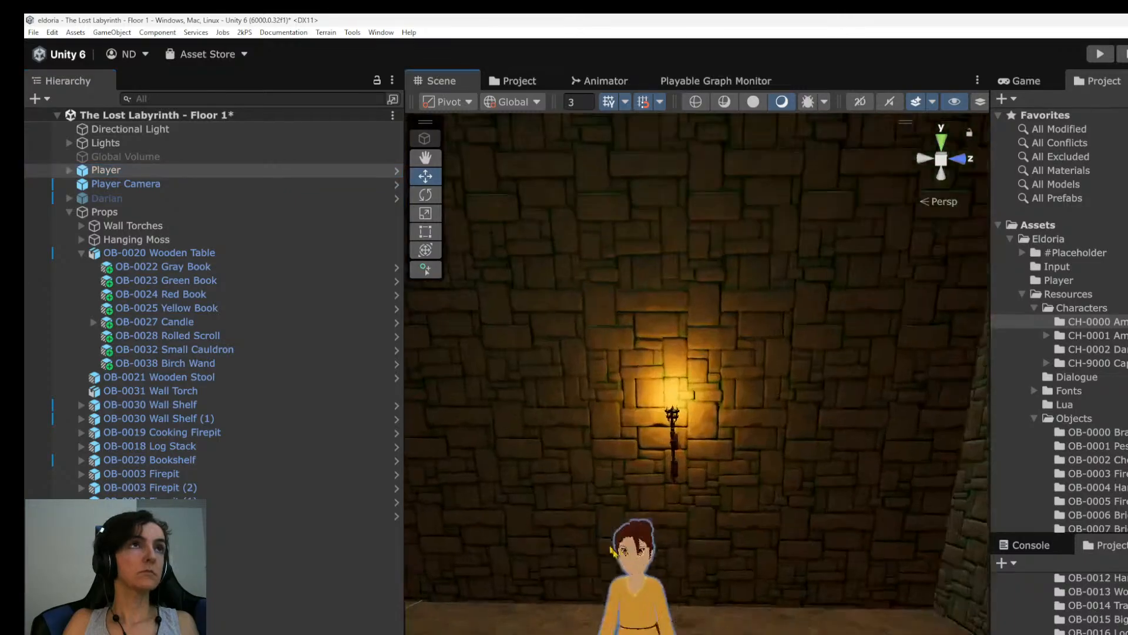
alt+drag(588, 376, 864, 383)
scroll(699, 500, up, 3)
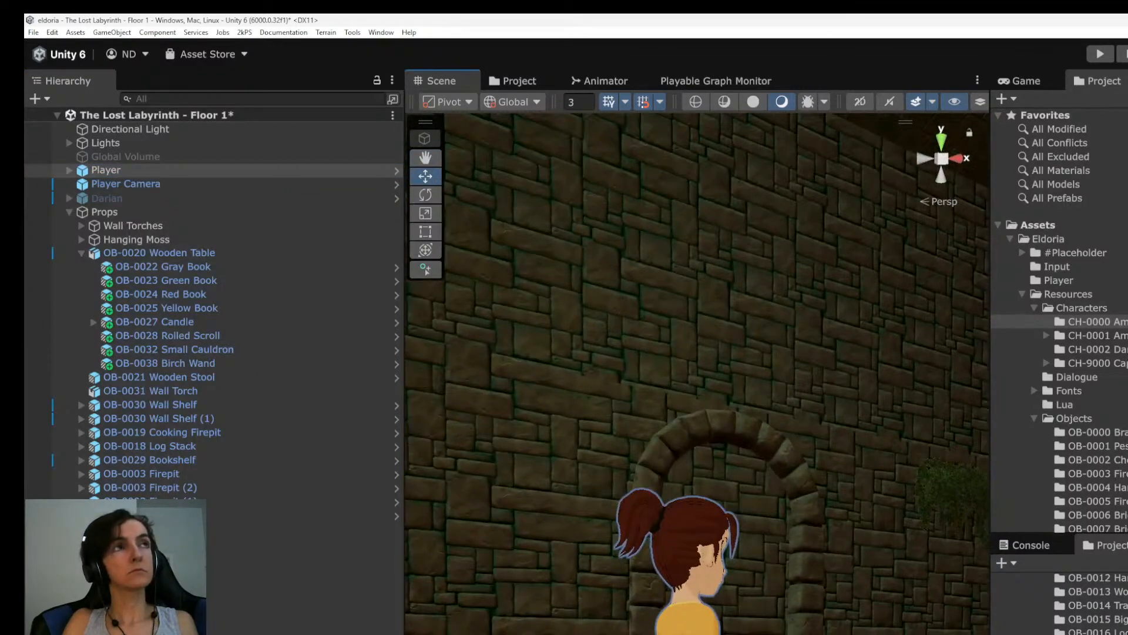
middle_drag(700, 500, 606, 441)
alt+drag(605, 441, 552, 436)
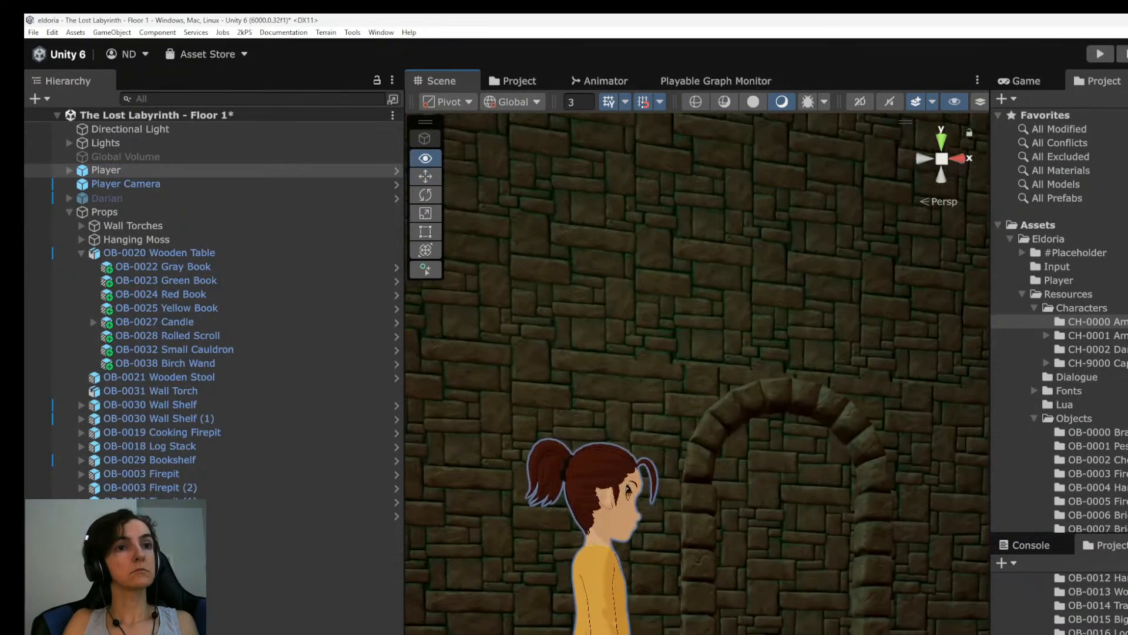
scroll(553, 436, up, 3)
middle_drag(564, 447, 557, 435)
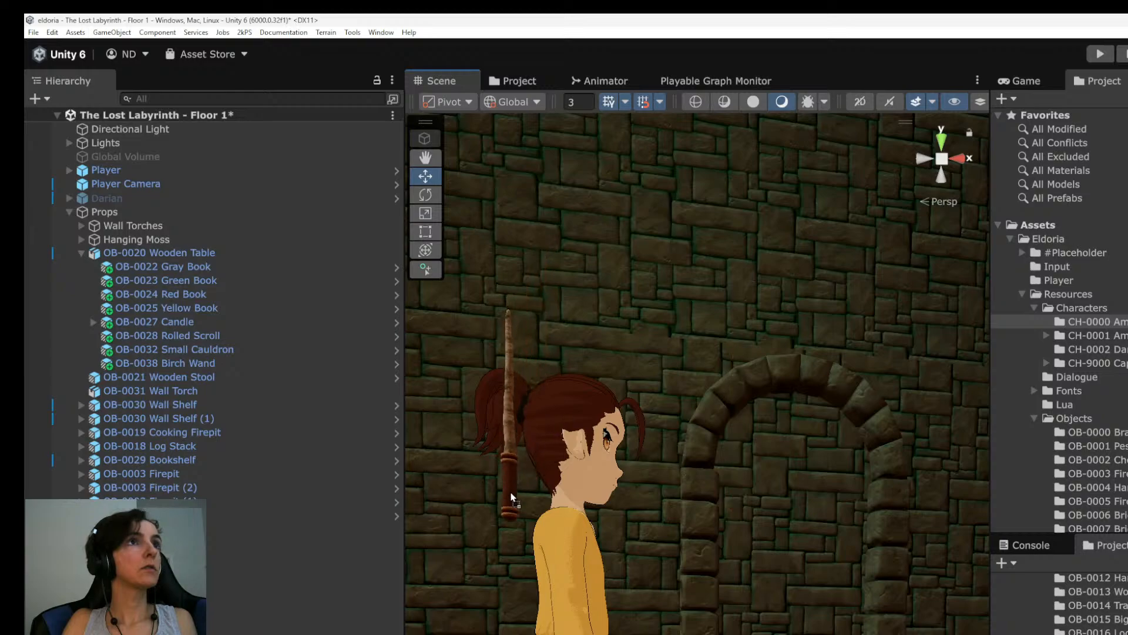
drag(128, 211, 126, 168)
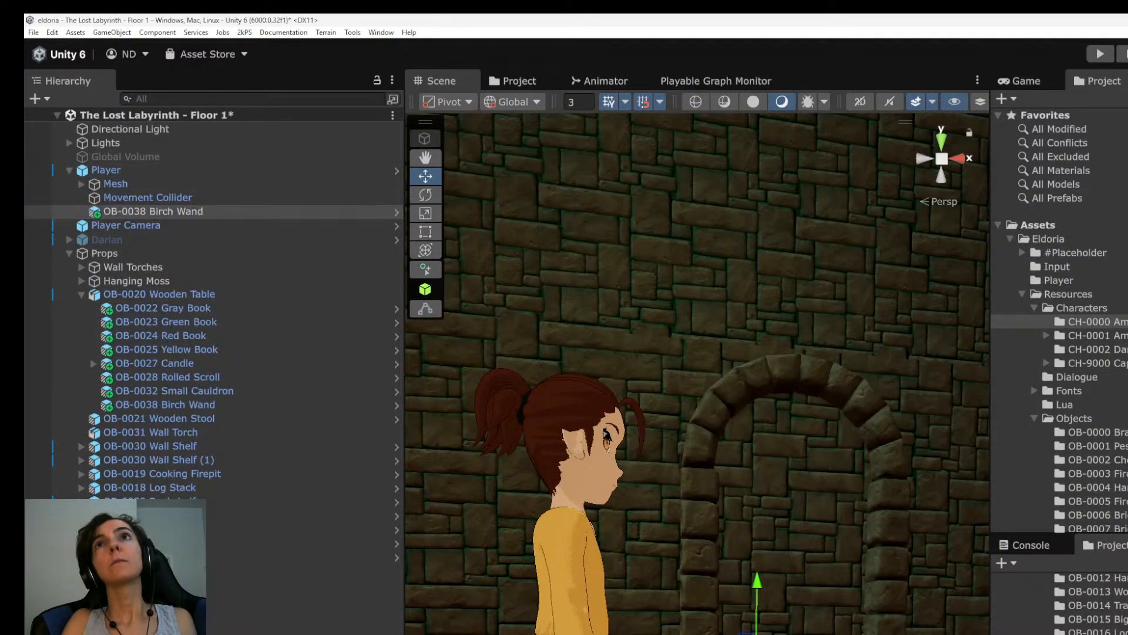
Expand the Player's Mesh, the Amara model, its Armature and the root bone down to the children of pelvis_control.
alt+drag(423, 618, 505, 569)
click(112, 182)
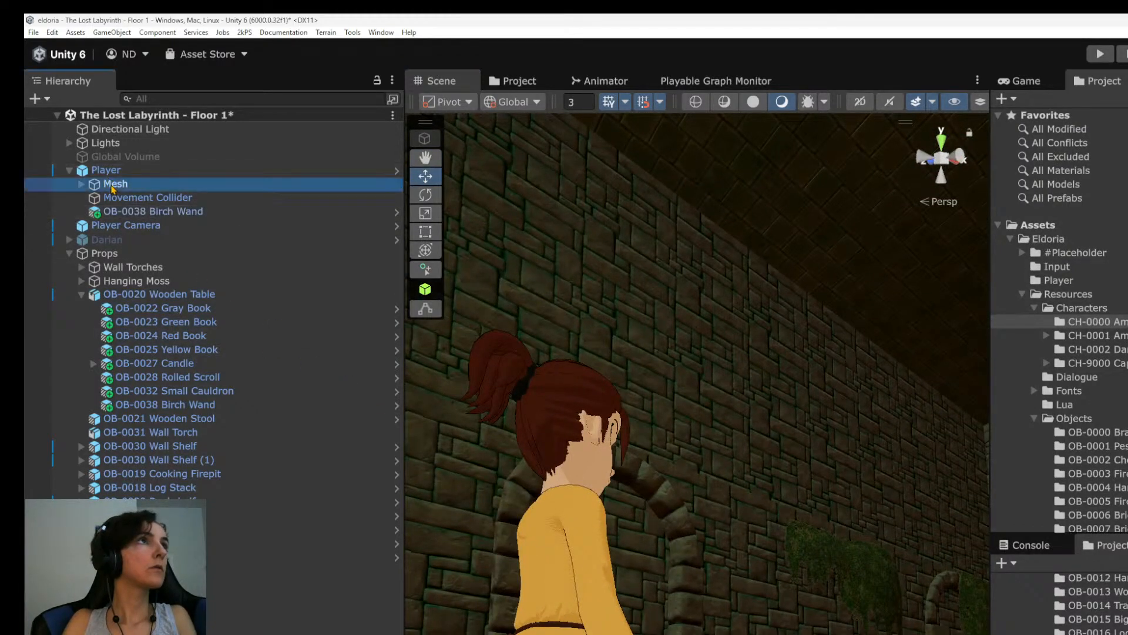
key(Right)
click(148, 199)
key(Right)
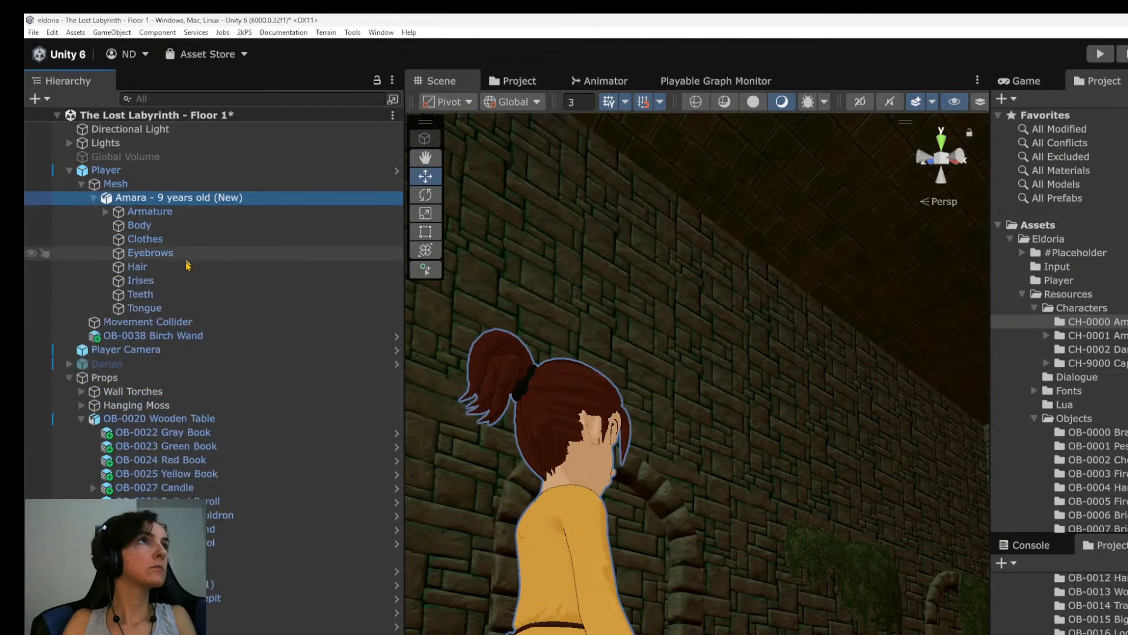
click(169, 214)
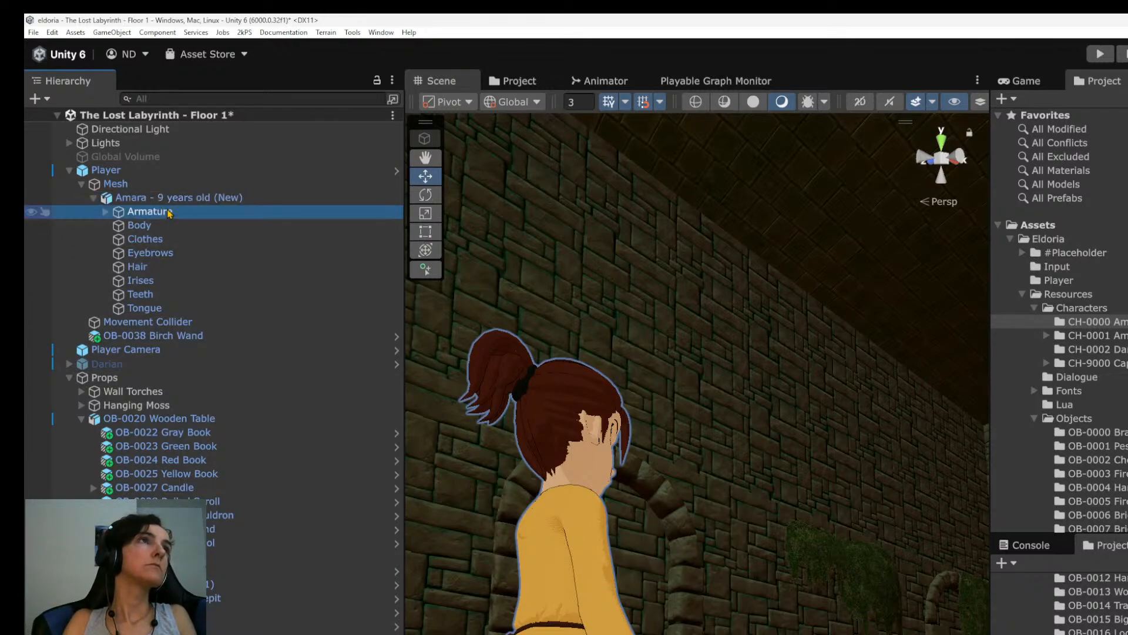
key(Right)
click(185, 227)
key(Right)
click(183, 238)
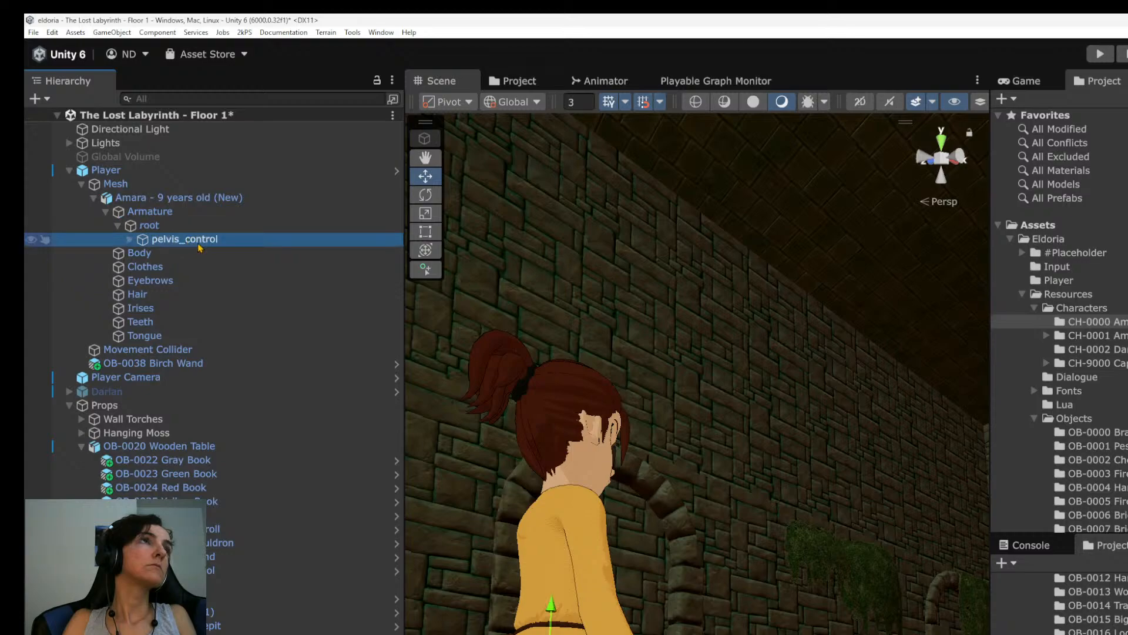
key(Right)
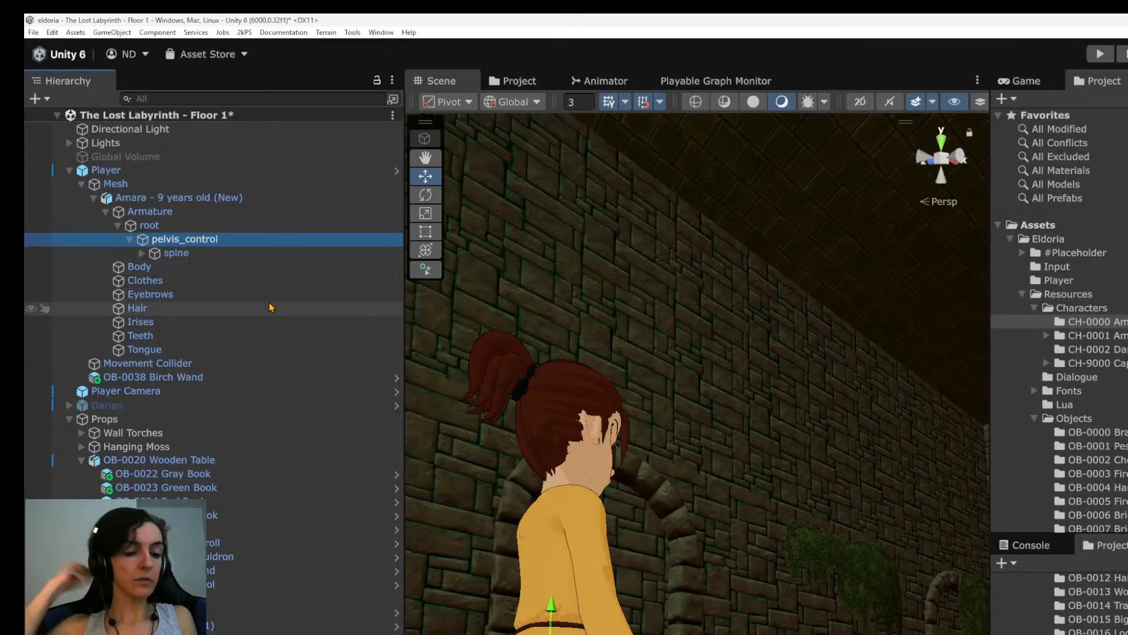
key(alt+Tab)
key(alt+Tab)
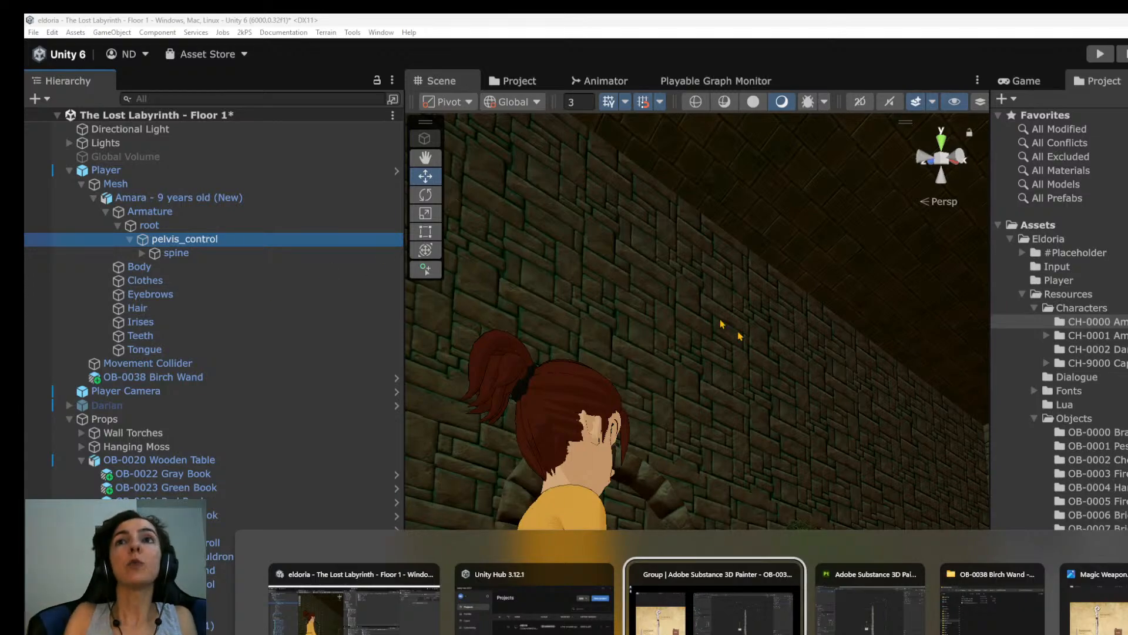
key(Escape)
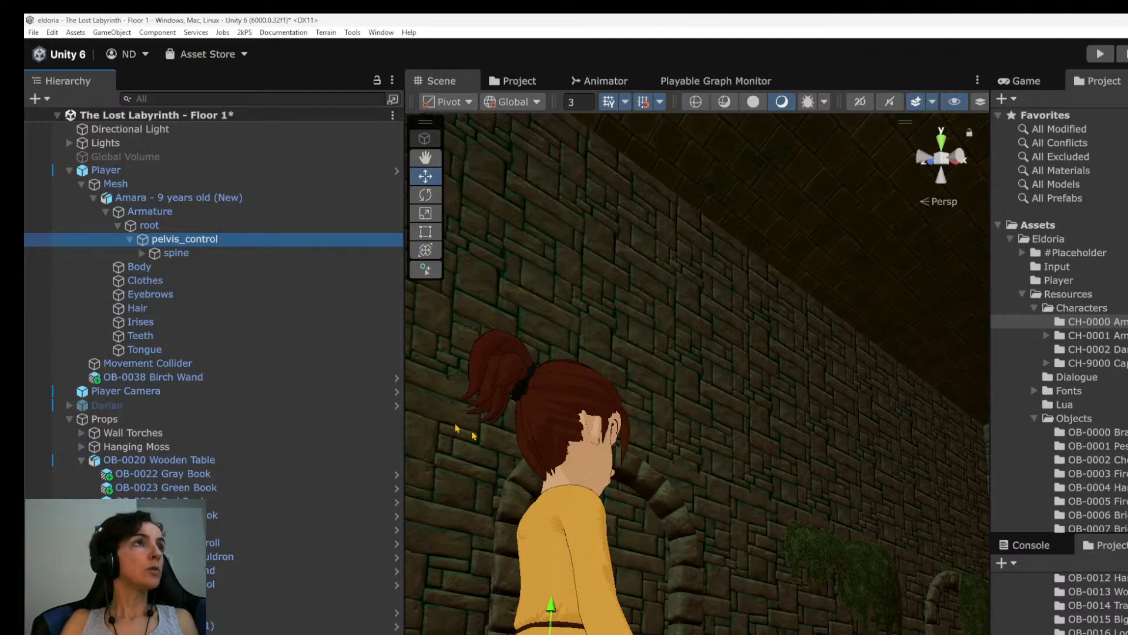
Expand the character's spine bone chain through spine.001, spine.002 and spine.003 to reach the shoulder bones.
click(177, 253)
key(Right)
key(Down)
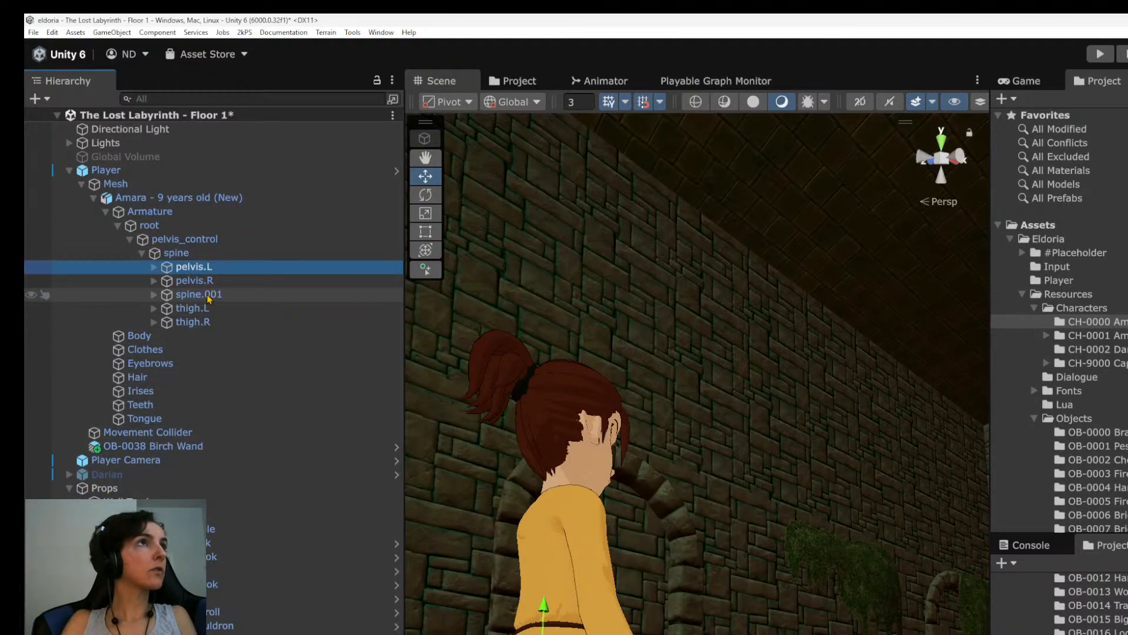
key(Down)
key(Right)
key(Down)
key(Right)
key(Down)
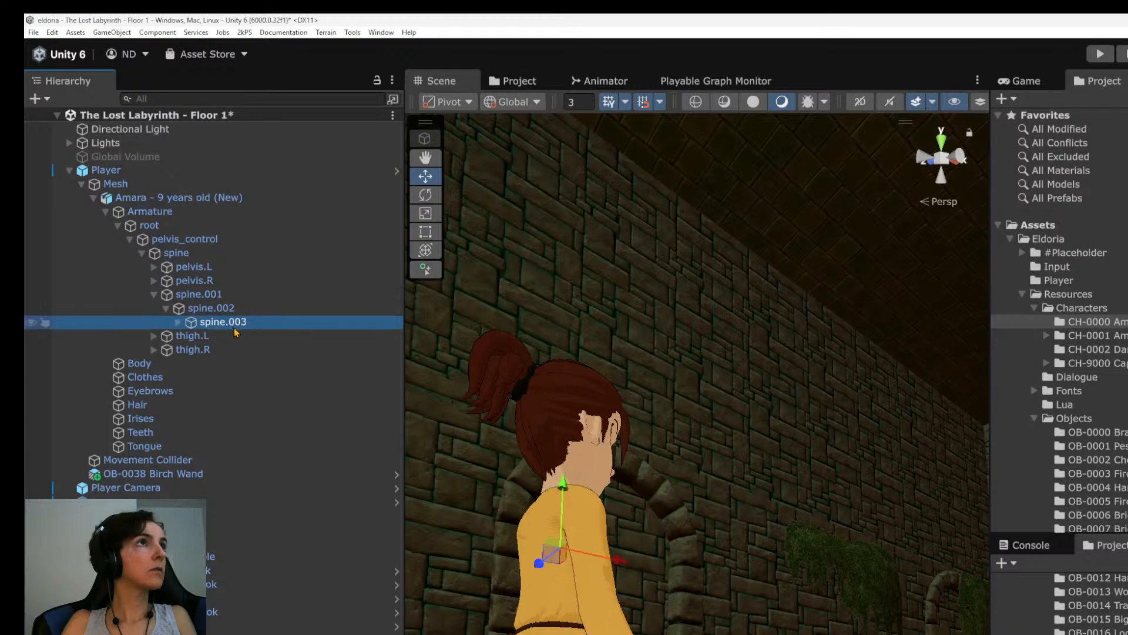
key(Right)
key(Down)
key(Left)
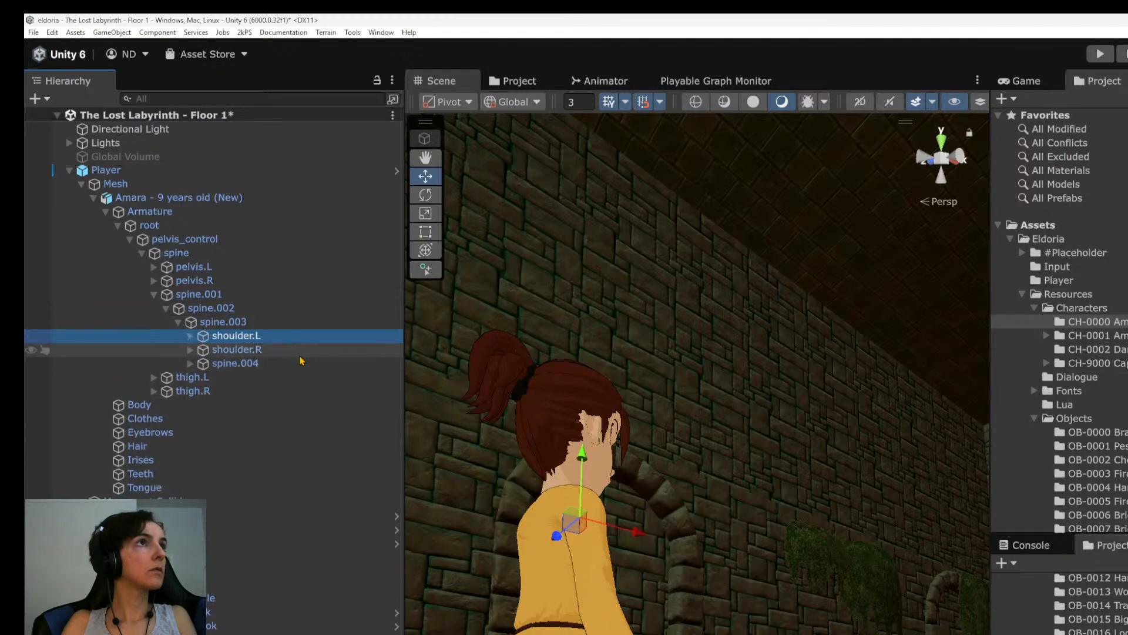
Expand the right arm chain from shoulder.R through upper_arm.R and forearm.R to hand.R, and select its Item R object.
key(Down)
key(Right)
key(Down)
key(Right)
key(Down)
key(Right)
key(Down)
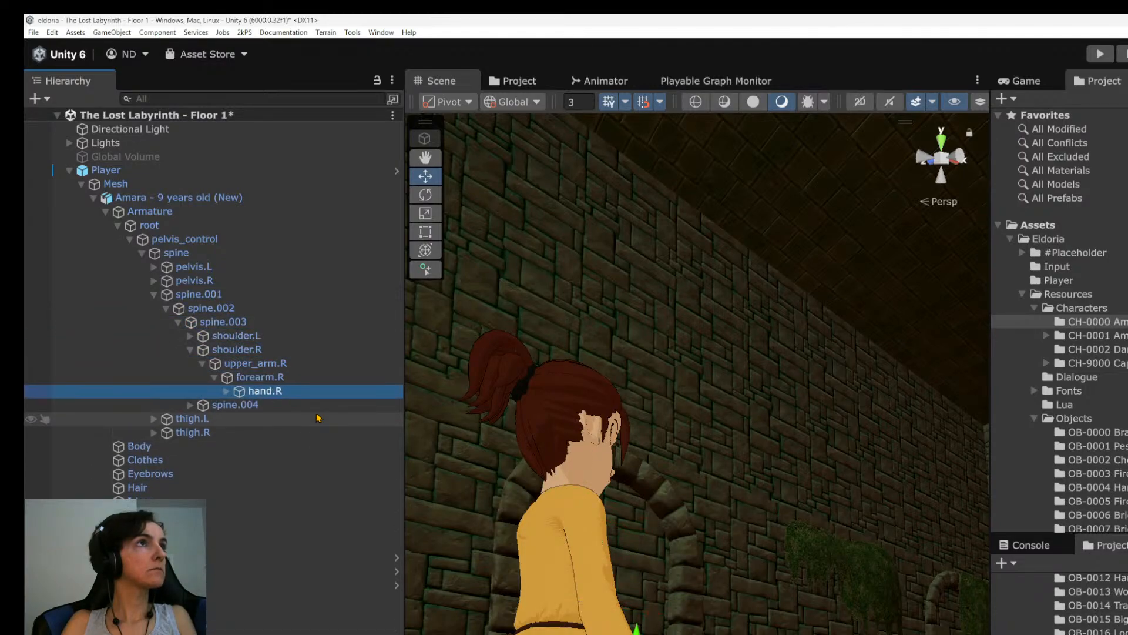
key(Right)
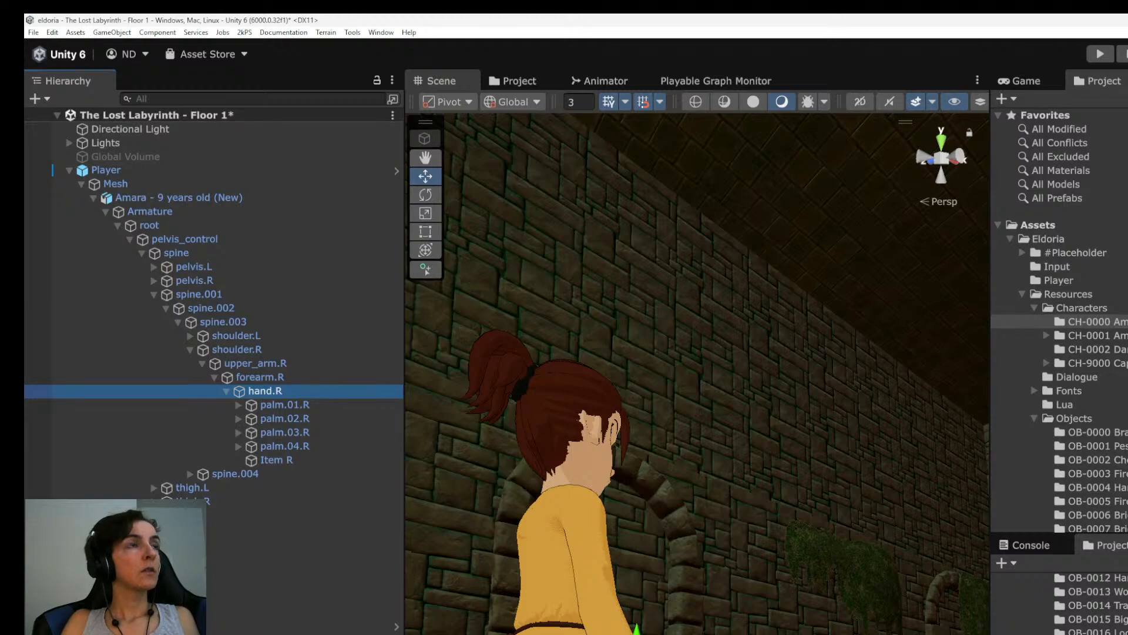
click(298, 464)
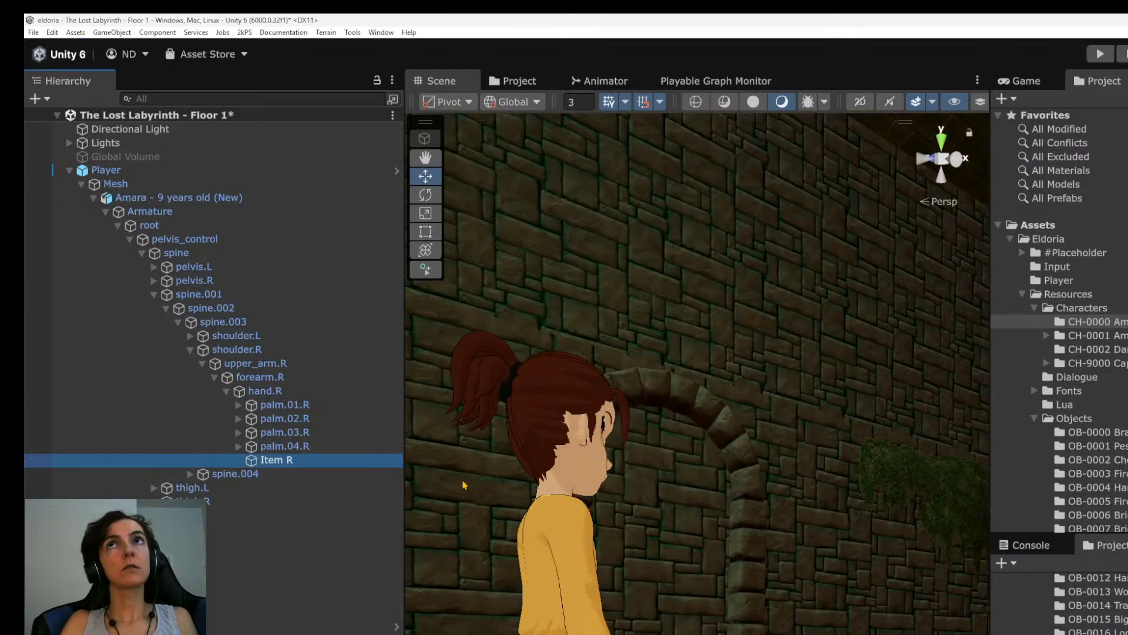
Reparent the Player's Birch Wand to the hand.R bone, placing it just above Item R.
alt+drag(700, 547, 635, 575)
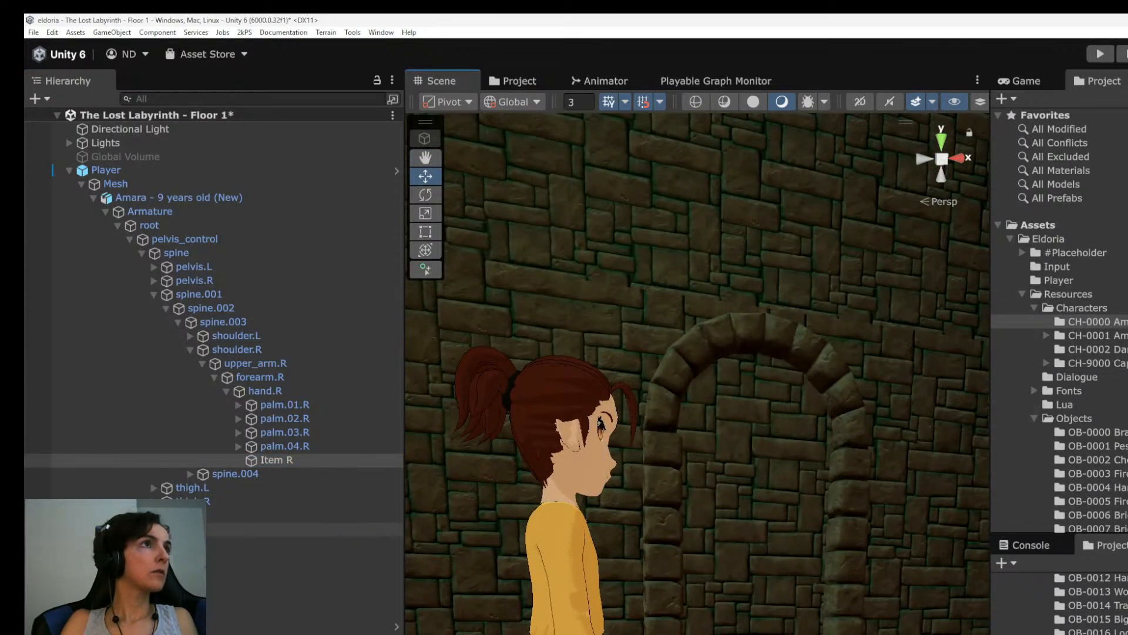
click(141, 627)
drag(141, 626, 300, 458)
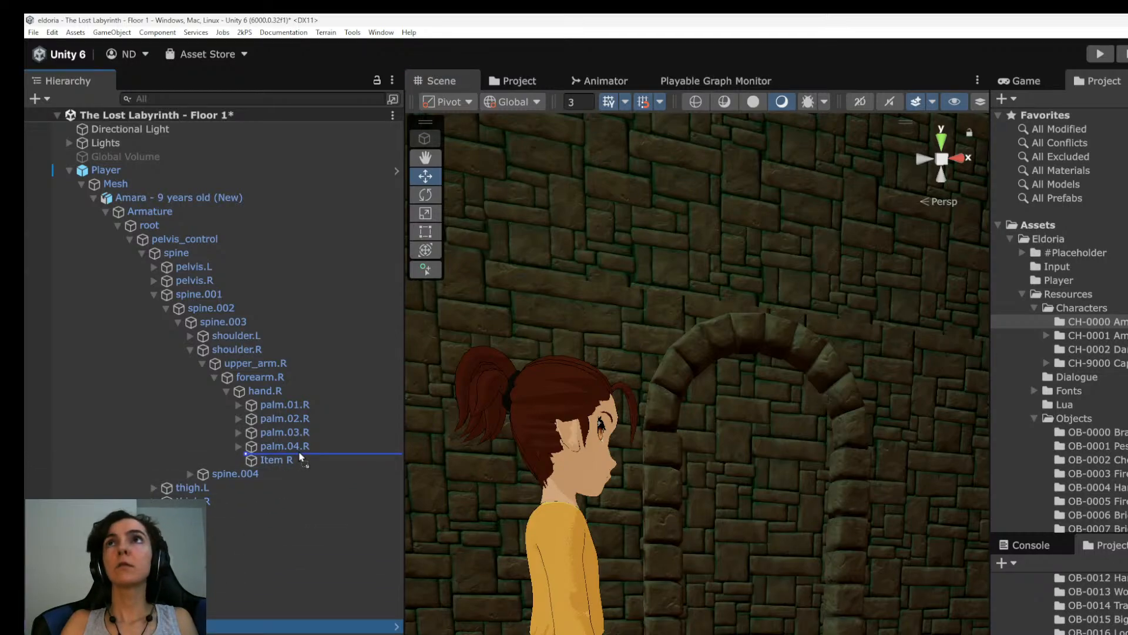
drag(301, 457, 301, 459)
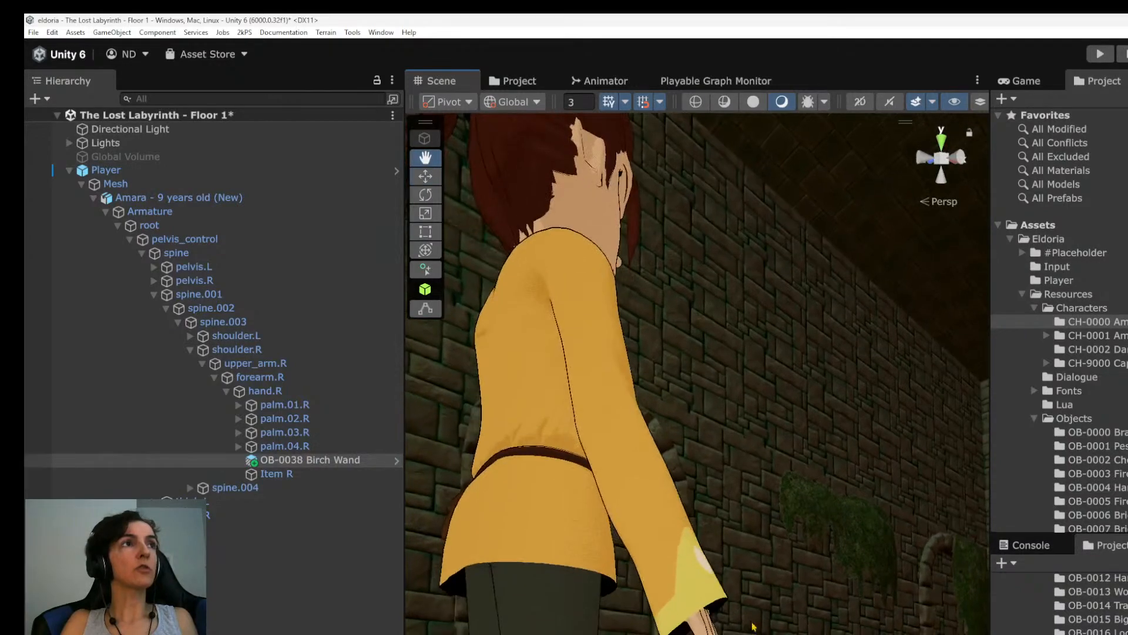
Move the Birch Wand to Item R's position so that it sits at the character's right hand.
click(276, 474)
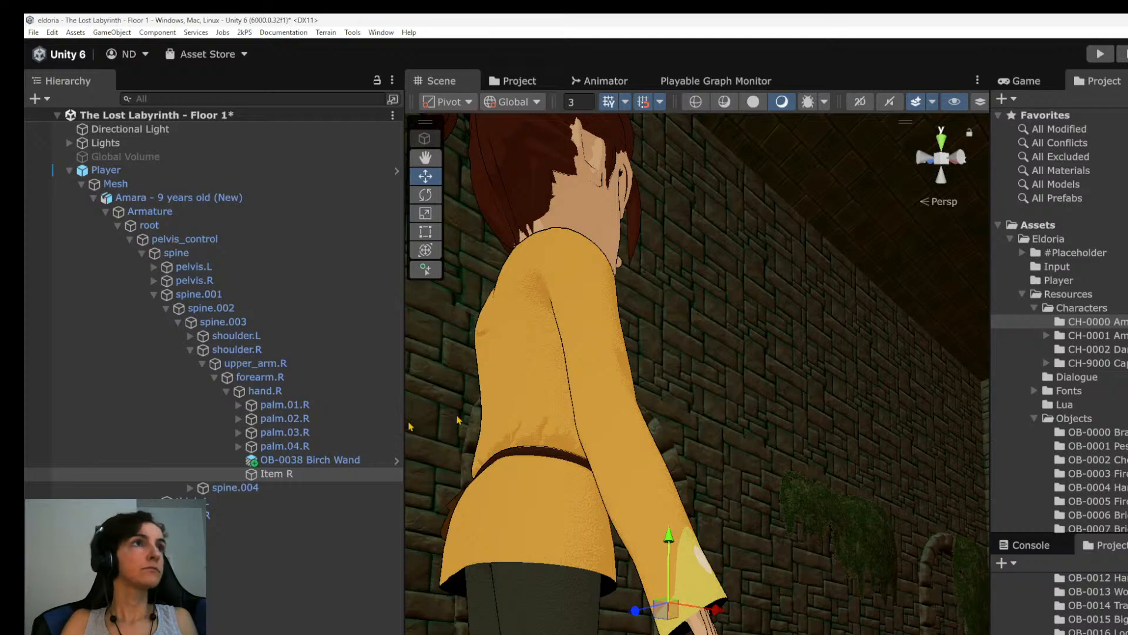
click(311, 460)
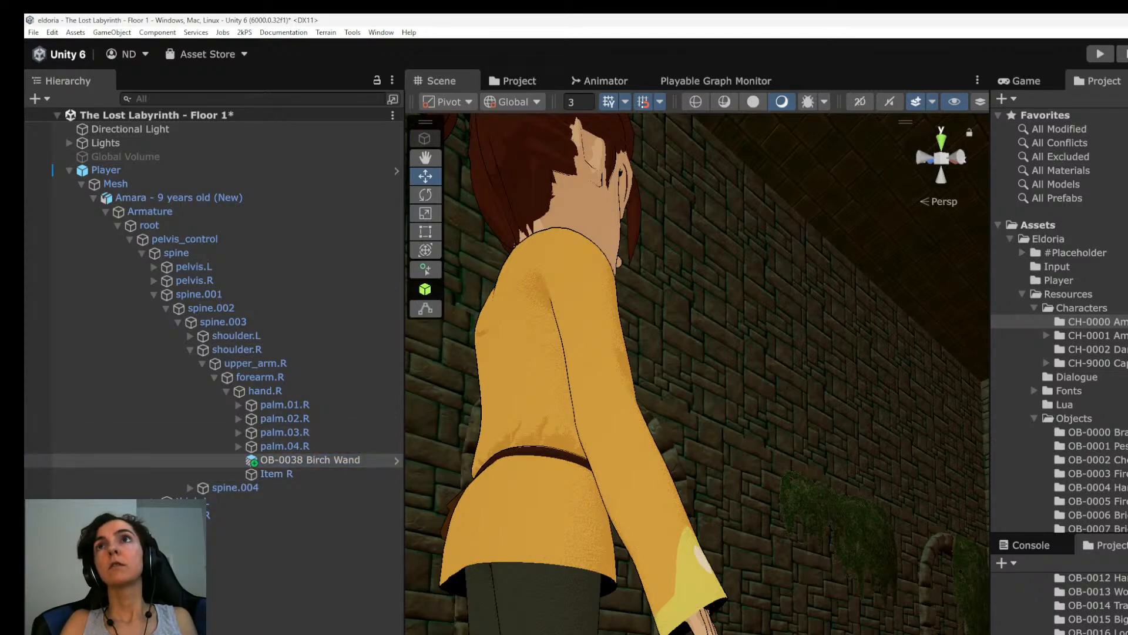
alt+drag(852, 365, 517, 320)
alt+drag(594, 617, 655, 629)
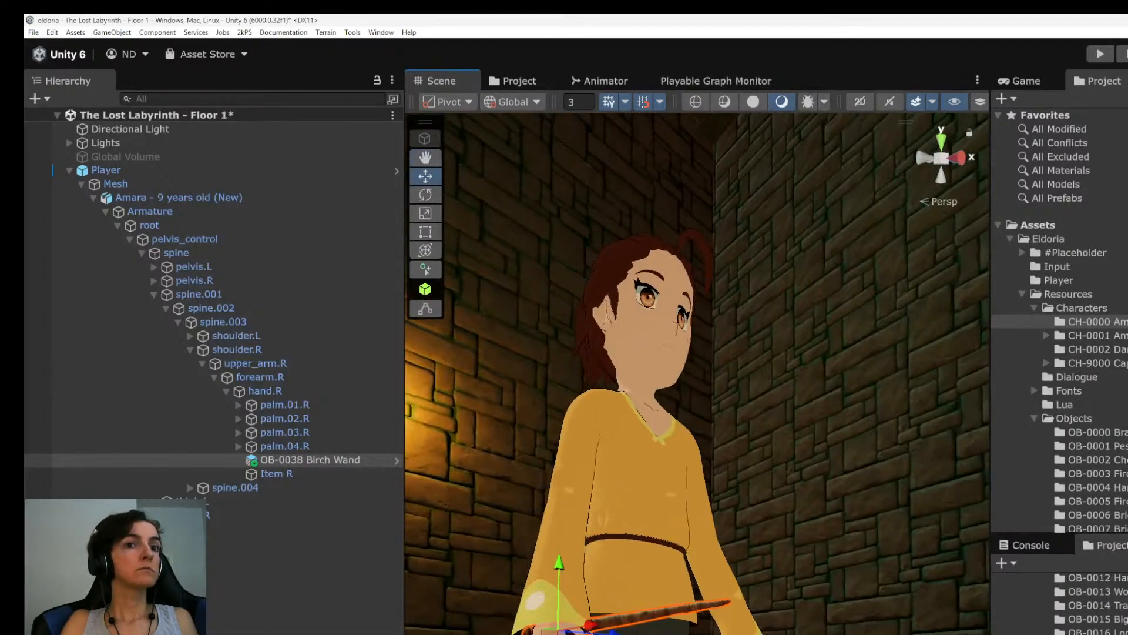
middle_drag(659, 632, 740, 594)
scroll(641, 451, up, 4)
alt+drag(640, 451, 688, 535)
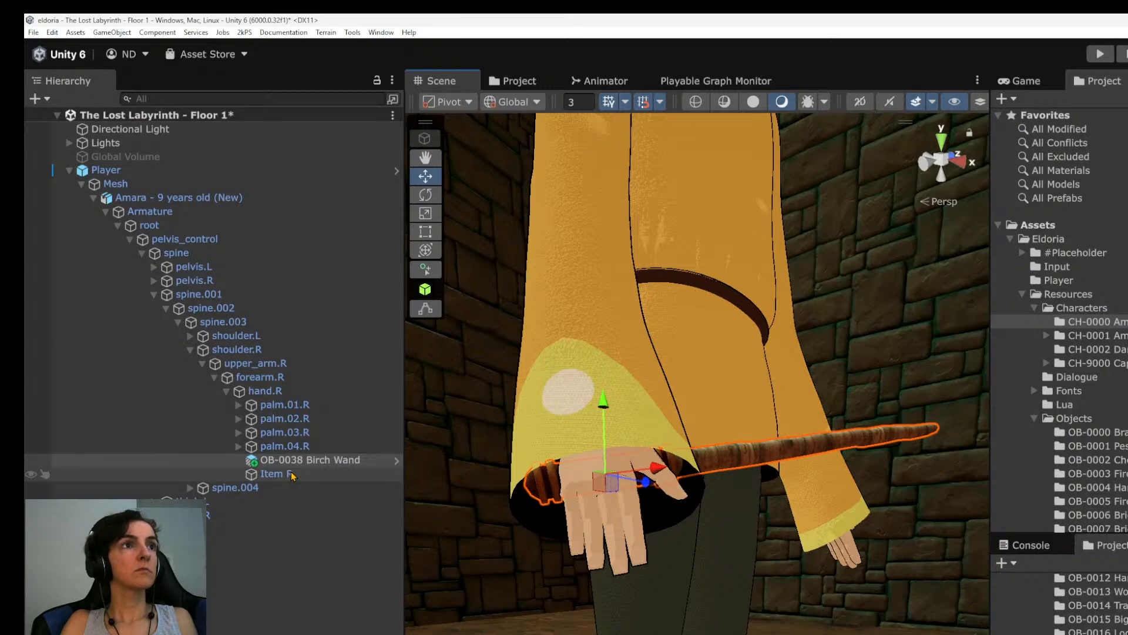
Rotate the Birch Wand at the right hand so that its shaft points forward and upward past the thumb.
alt+drag(650, 520, 395, 623)
key(e)
drag(611, 500, 563, 504)
alt+drag(629, 597, 855, 344)
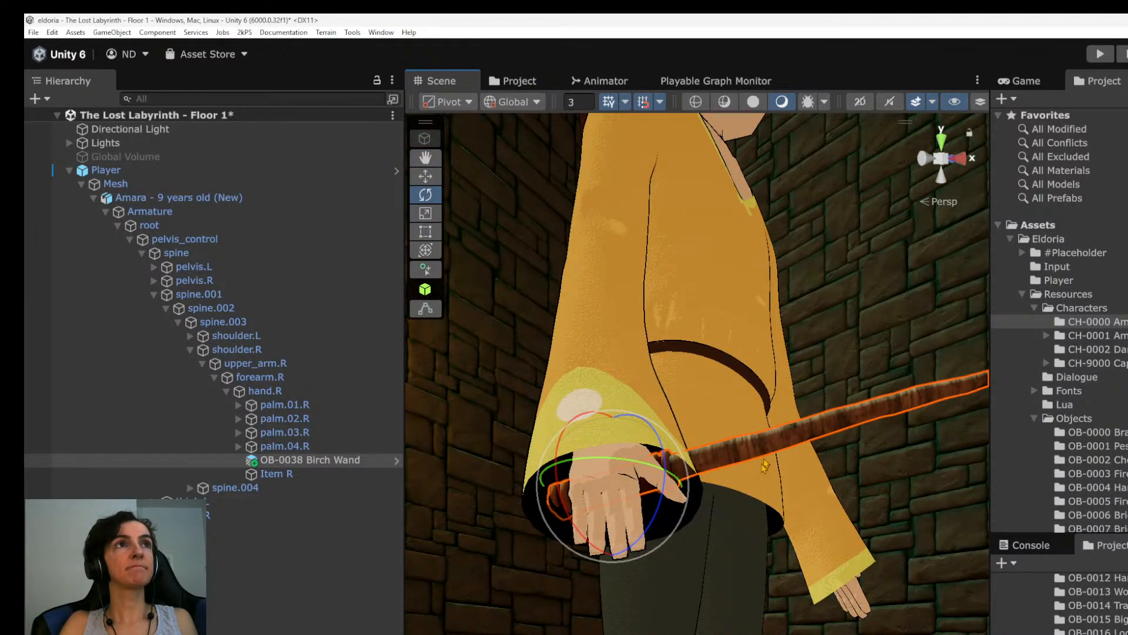
scroll(766, 460, up, 4)
alt+drag(759, 434, 668, 476)
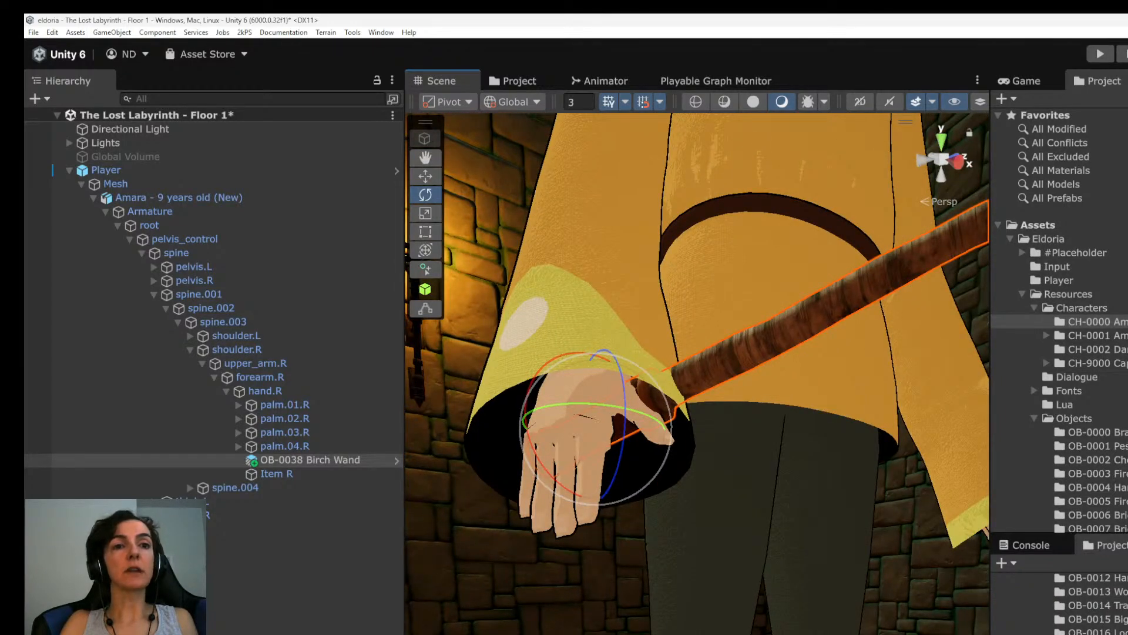
Switch to the issue tracker to check the "Create 1st tier magic weapons" issue, and return to Unity.
key(alt+Tab)
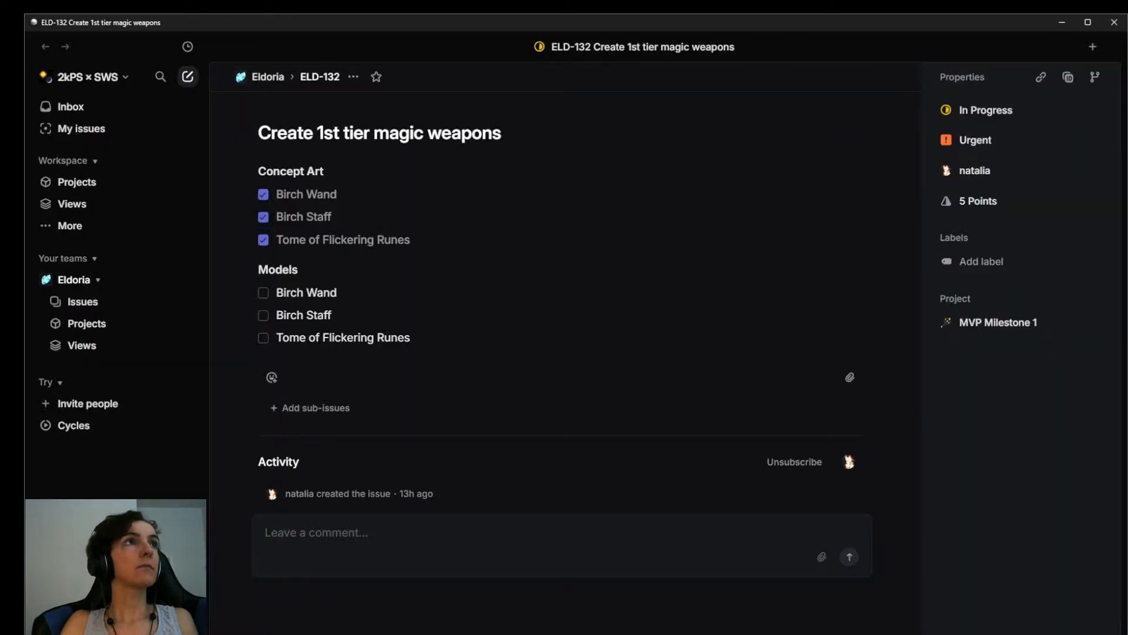
key(alt+Tab)
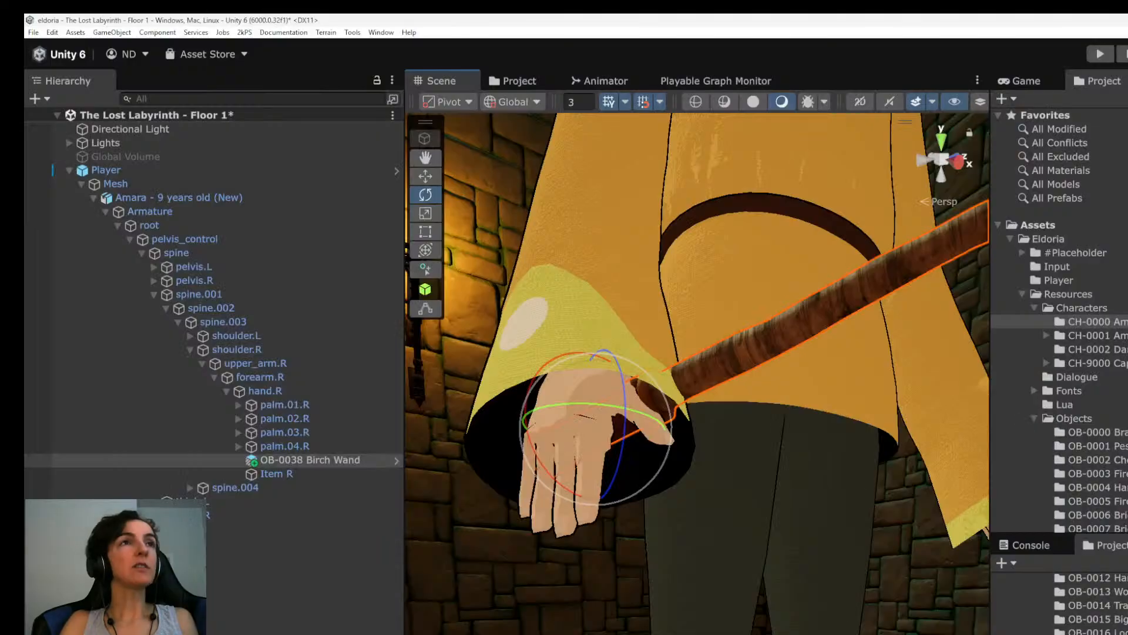
scroll(787, 553, down, 6)
alt+drag(833, 503, 715, 587)
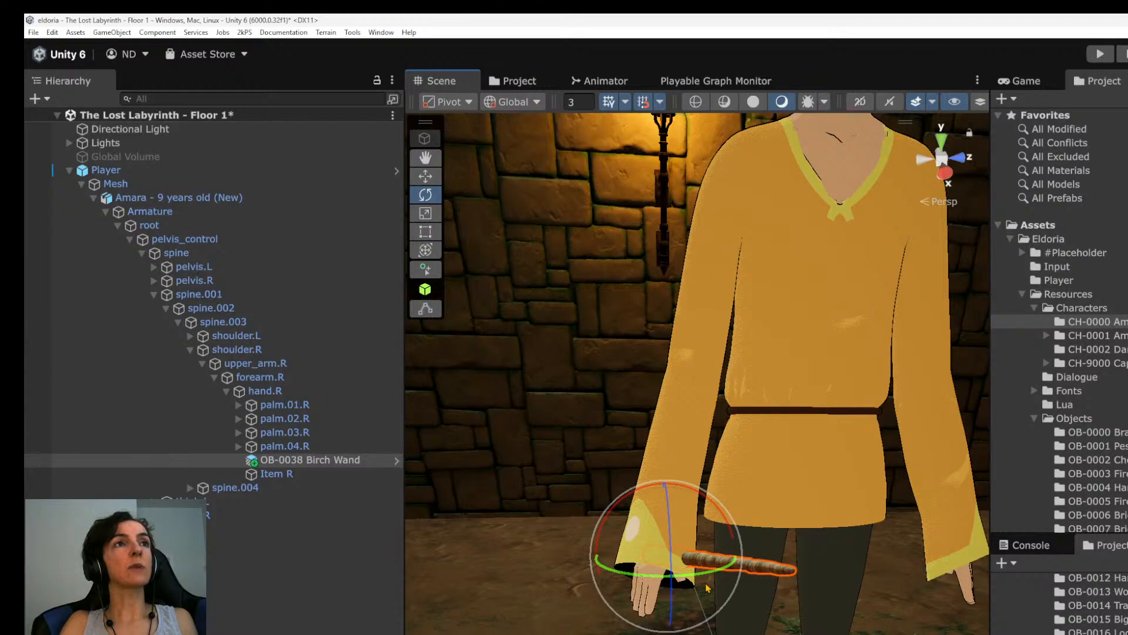
Close the Unity Hub window and return to The Lost Labyrinth scene in the Unity editor.
key(alt+Tab)
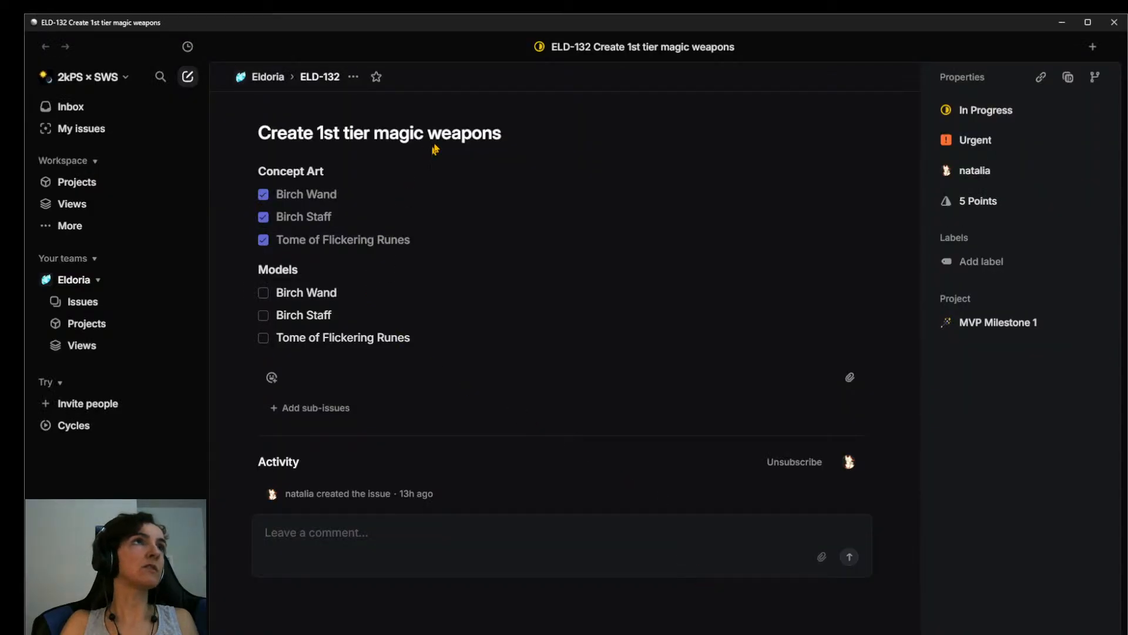
key(alt+Tab)
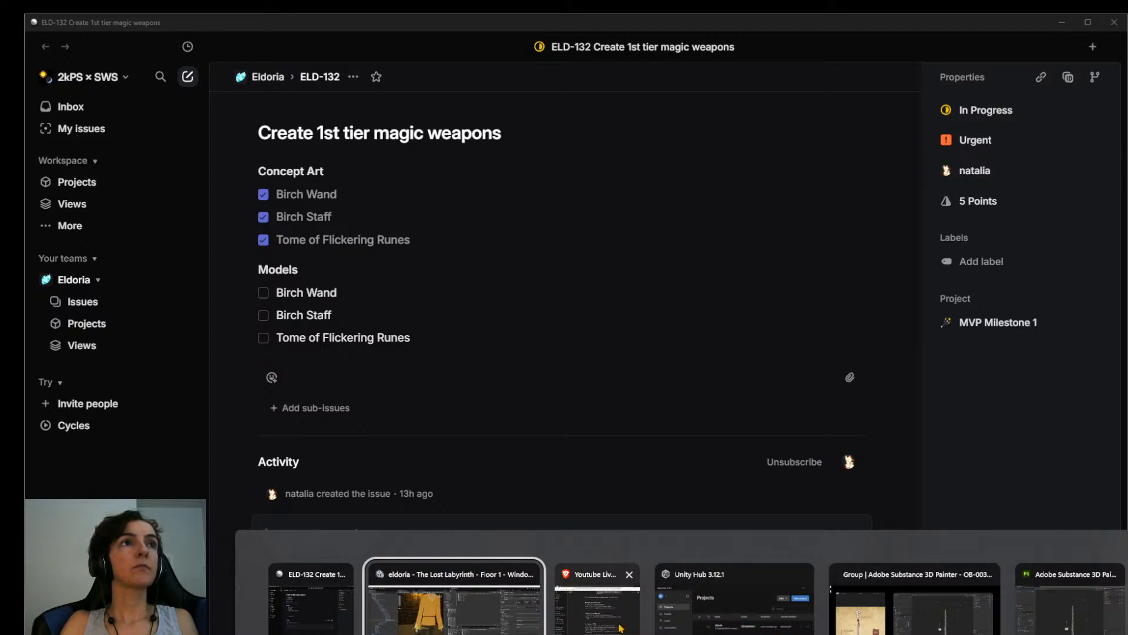
click(804, 575)
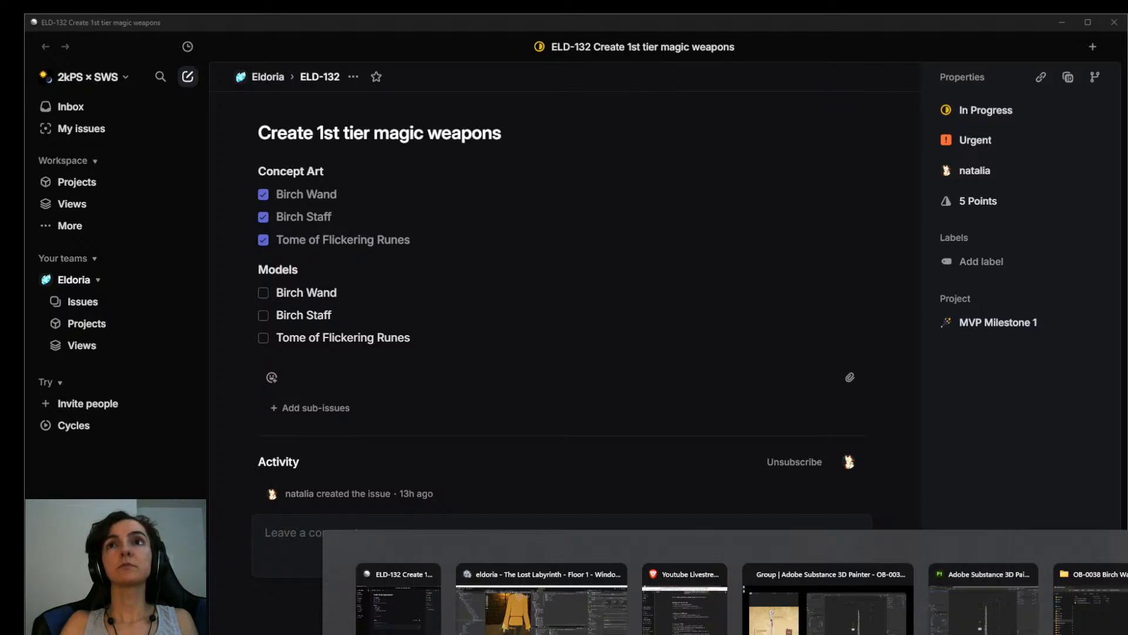
key(Escape)
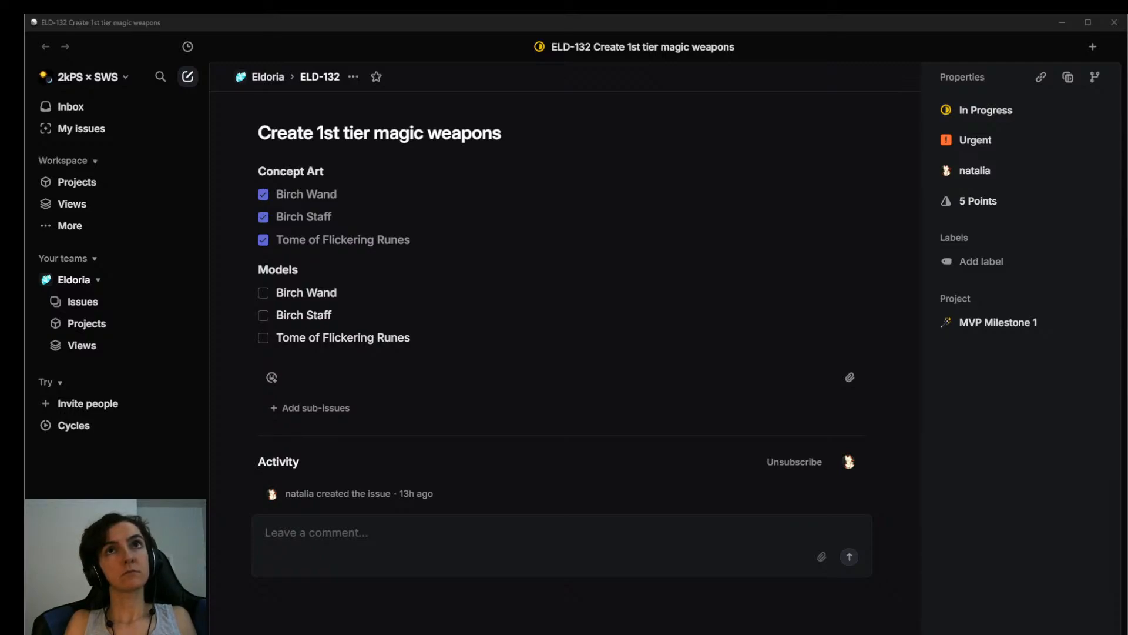
key(alt+Tab)
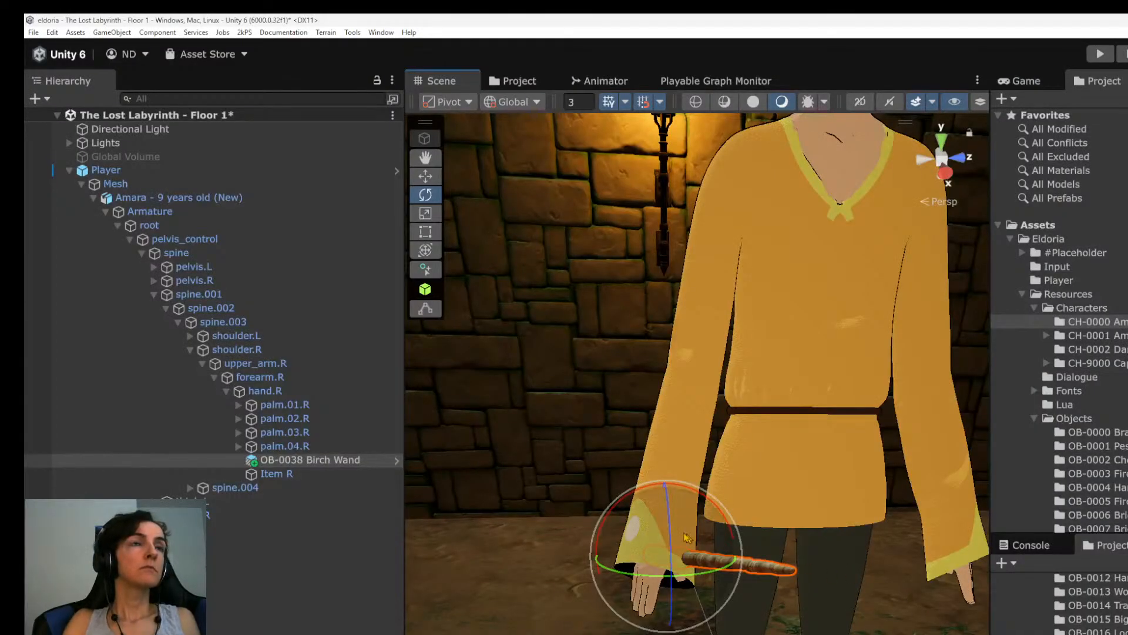
Shift the Birch Wand so that its handle lies closer to the palm of the right hand.
scroll(726, 391, up, 5)
alt+drag(714, 406, 751, 455)
key(w)
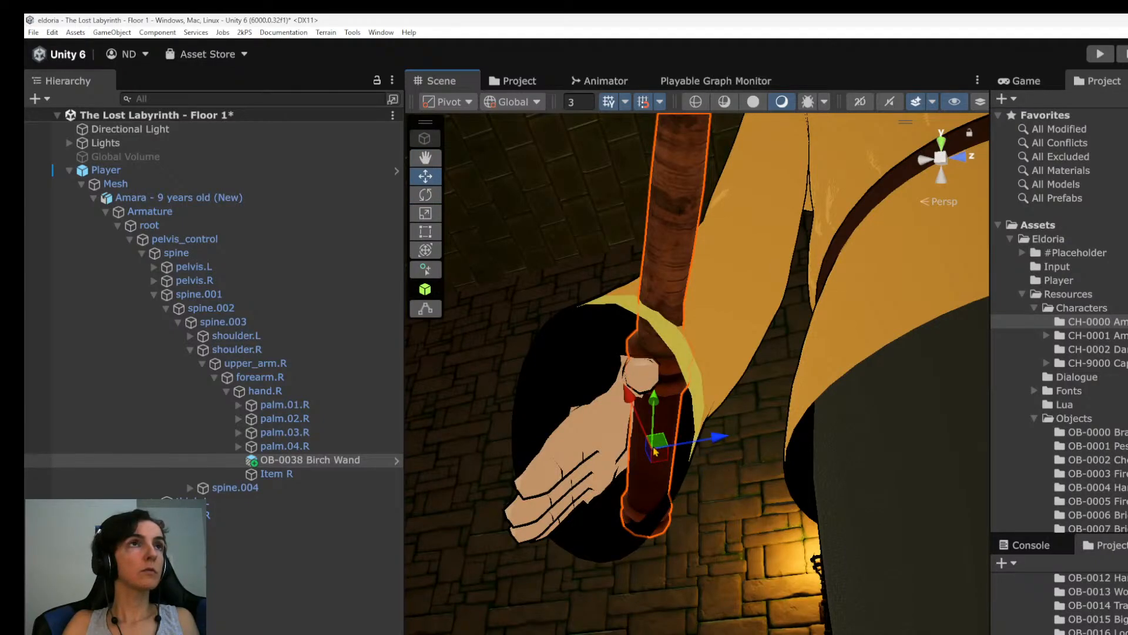
drag(656, 405, 747, 540)
Rotate the Birch Wand slightly to line its handle up with the palm and thumb.
key(e)
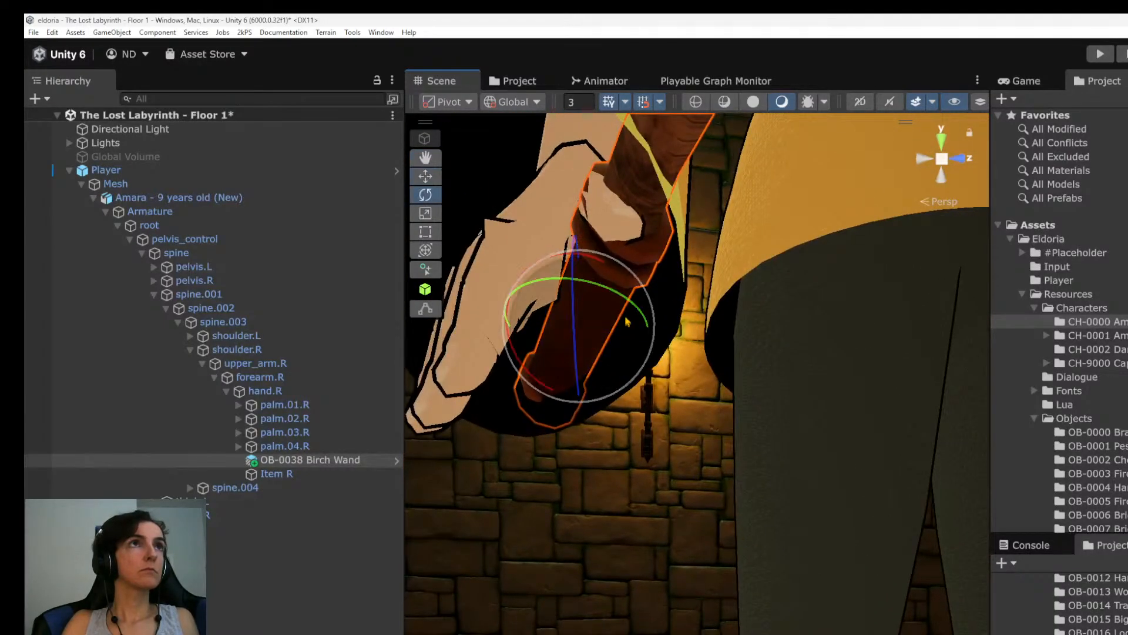
mouse_move(626, 301)
mouse_down()
mouse_move(617, 300)
mouse_move(636, 309)
mouse_up()
alt+drag(531, 283, 627, 286)
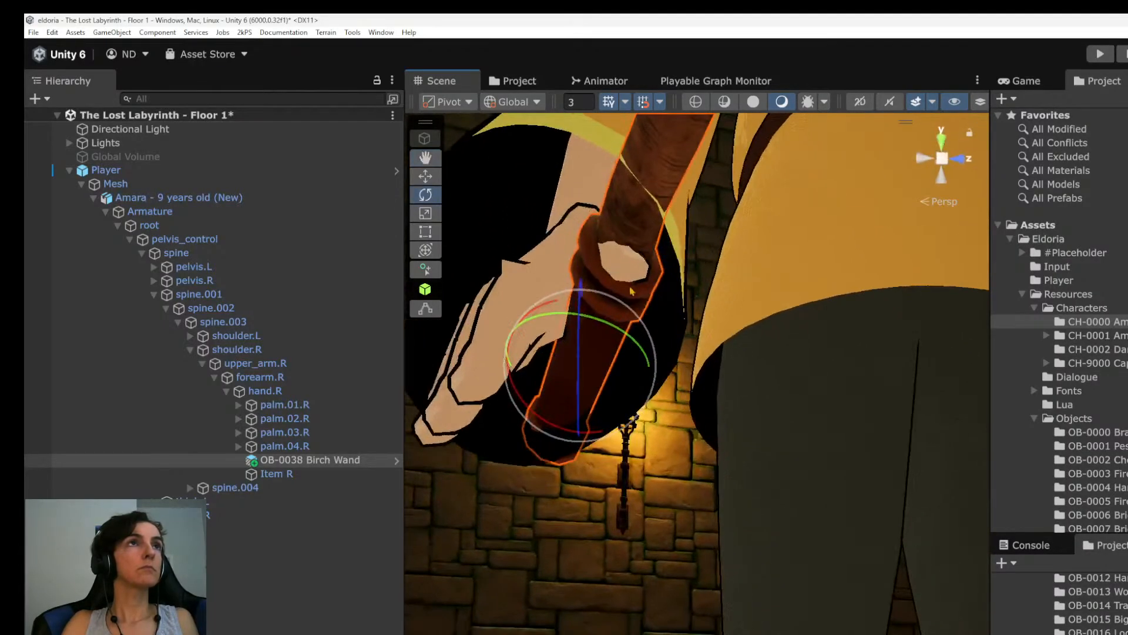
scroll(654, 323, down, 5)
middle_drag(717, 206, 711, 538)
scroll(712, 538, up, 4)
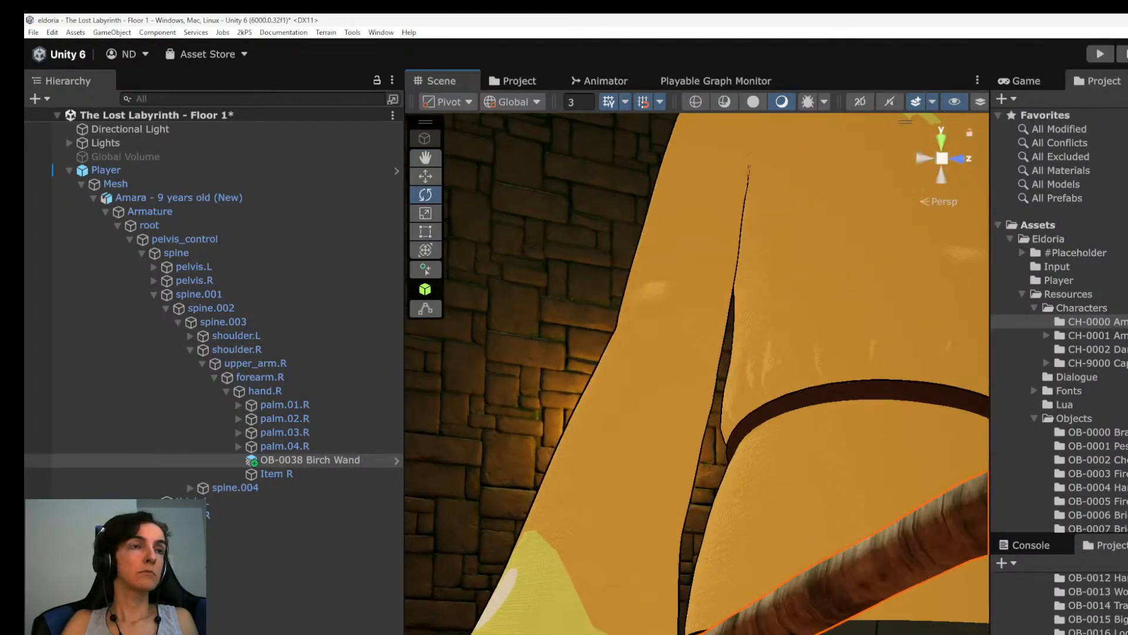
alt+drag(712, 499, 758, 376)
middle_drag(758, 377, 776, 434)
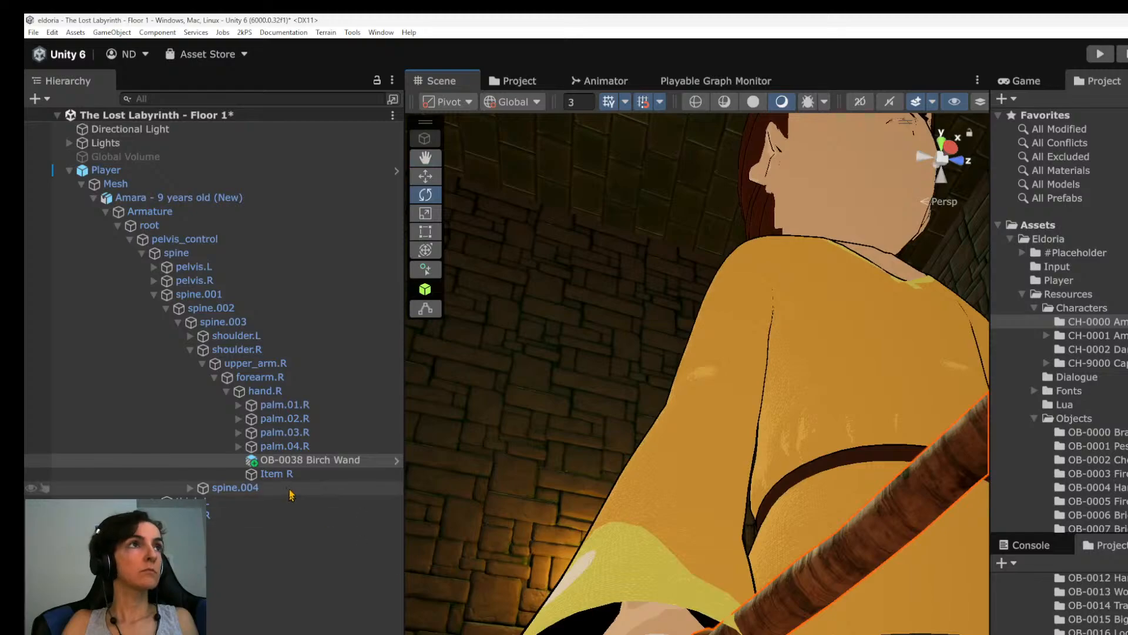
Delete the Item R object from the hand.R bone.
click(285, 473)
key(Delete)
alt+drag(488, 529, 705, 628)
Switch to OBS to check the YouTube livestream panel and return to Unity.
key(alt+Tab)
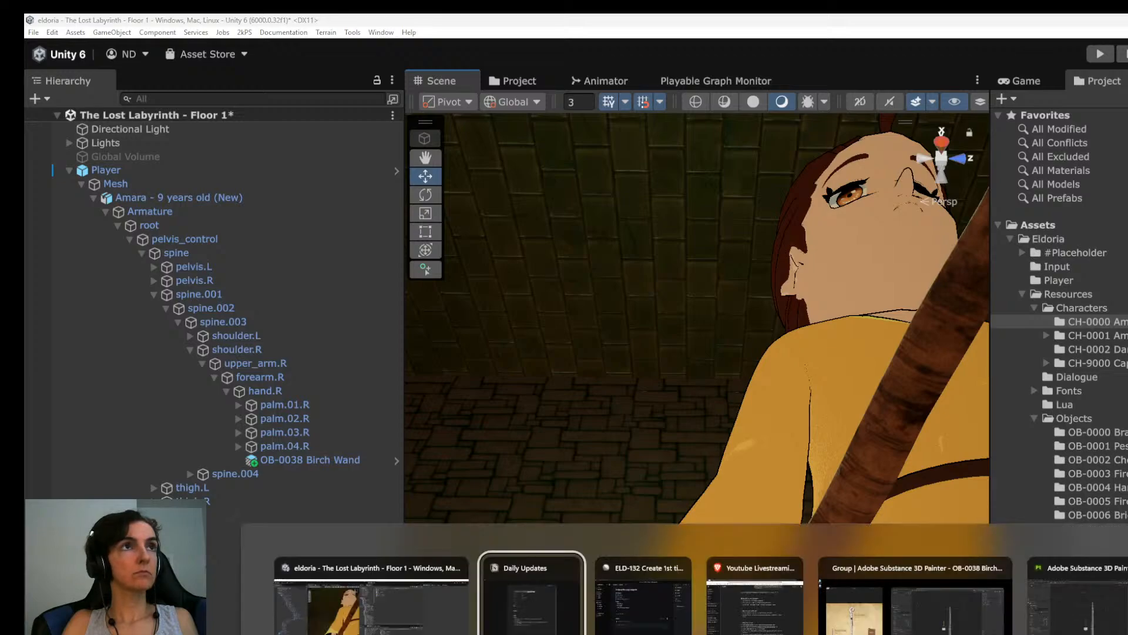
key(alt+Tab)
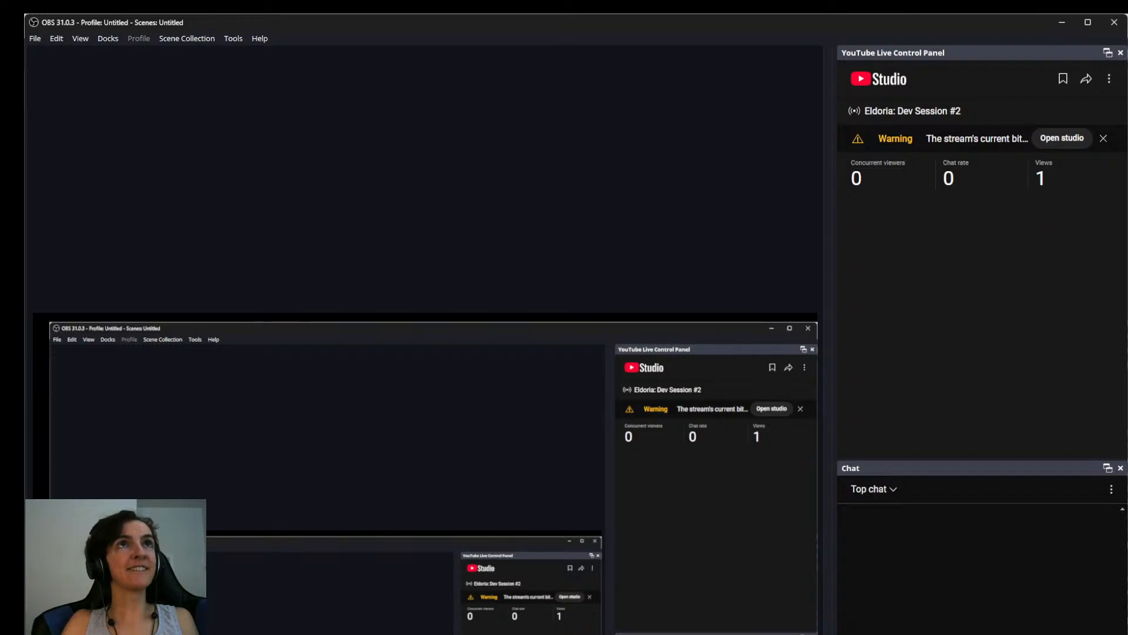
key(alt+Tab)
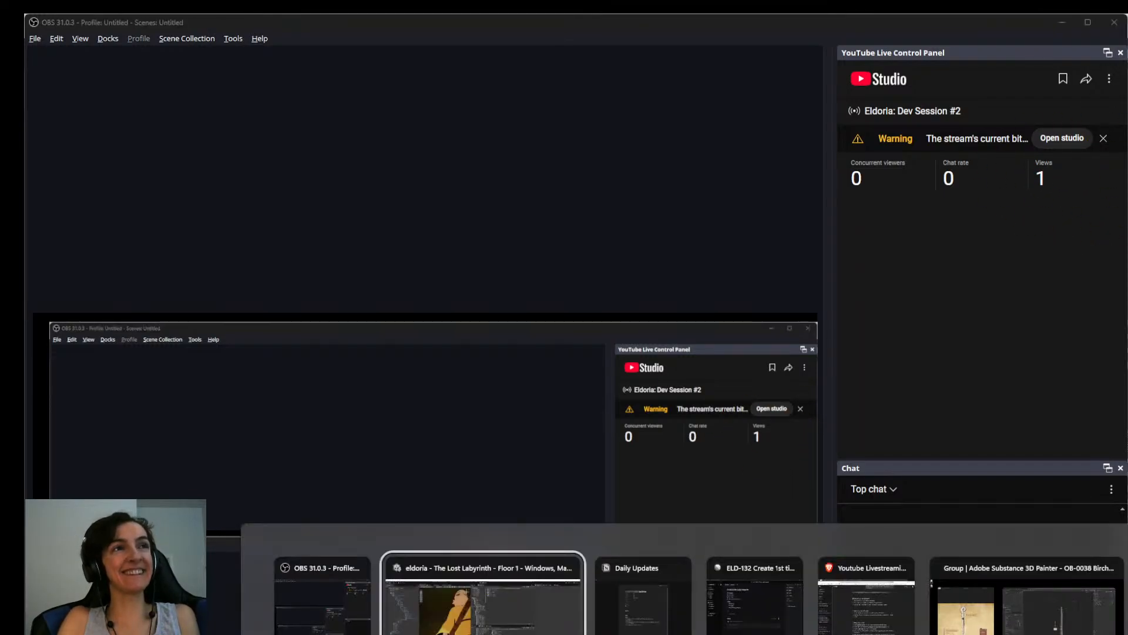
Select the Birch Wand under hand.R and examine from several angles how its handle sits in the hand.
alt+drag(699, 376, 805, 549)
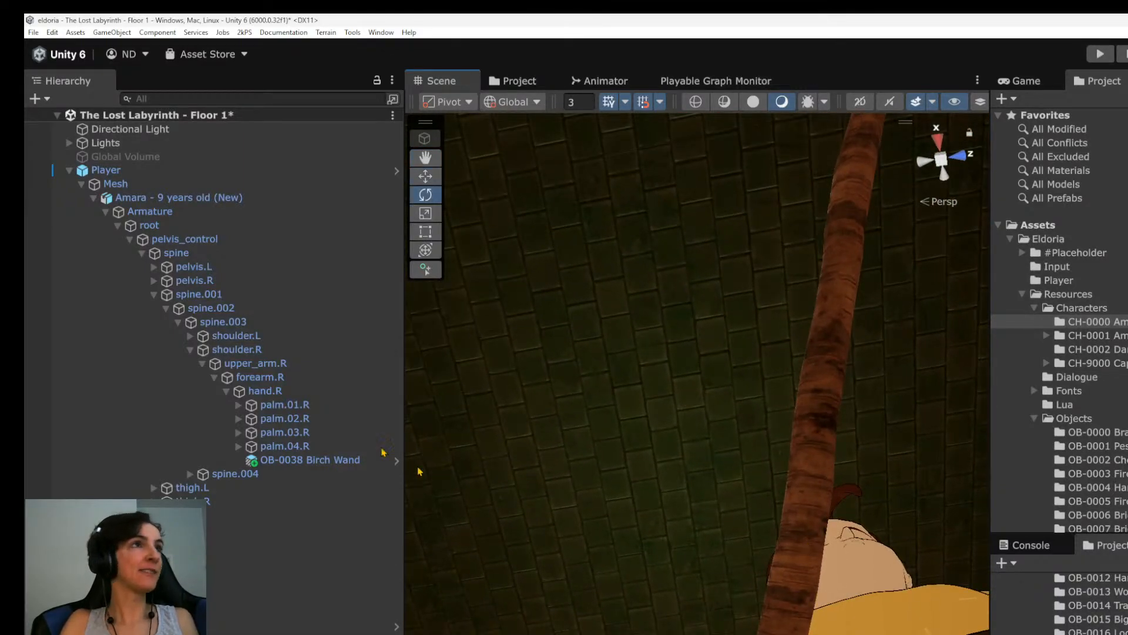
click(276, 460)
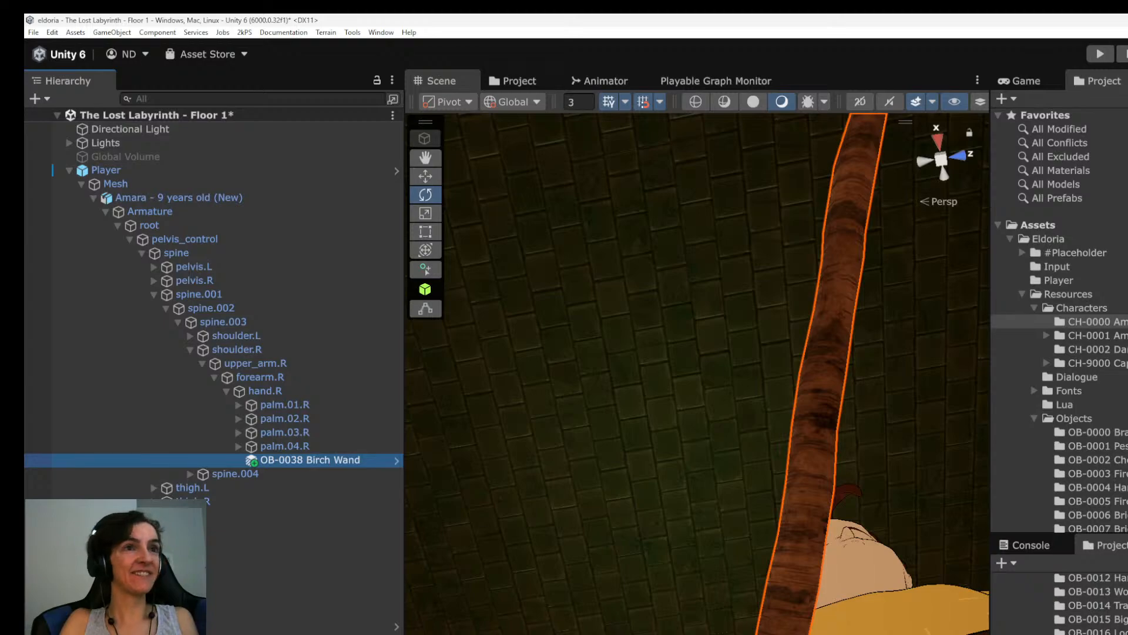
drag(785, 634, 836, 634)
alt+drag(835, 587, 800, 576)
scroll(836, 611, down, 3)
alt+drag(612, 623, 592, 576)
drag(808, 634, 607, 565)
Adjust the Birch Wand's height slightly so that its handle sits under the right palm.
key(w)
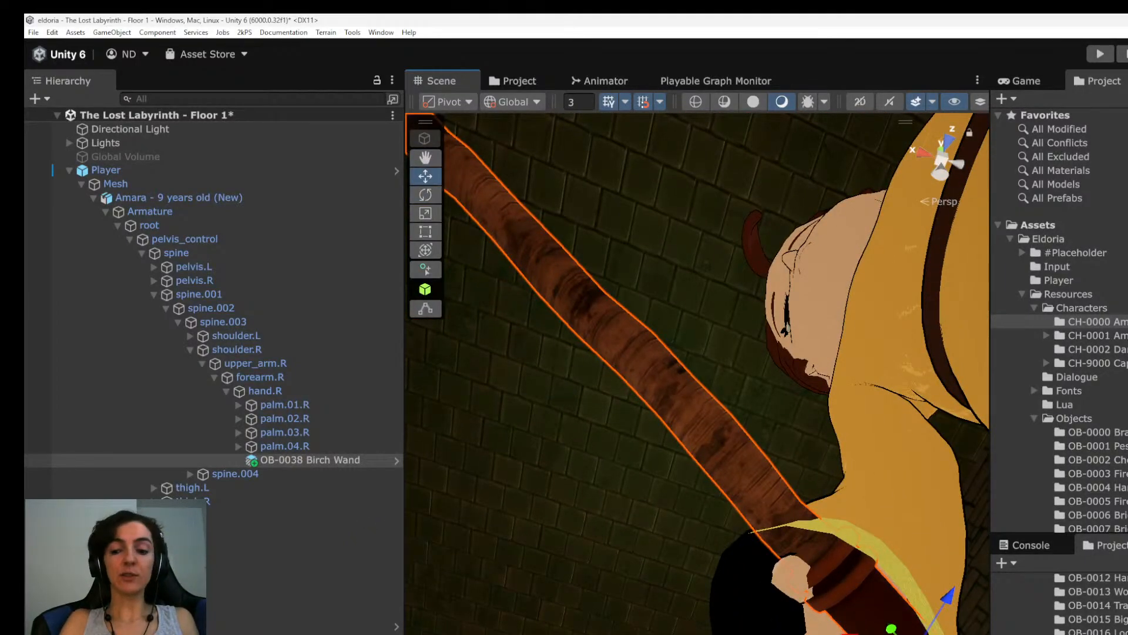
scroll(811, 528, down, 4)
scroll(811, 529, up, 3)
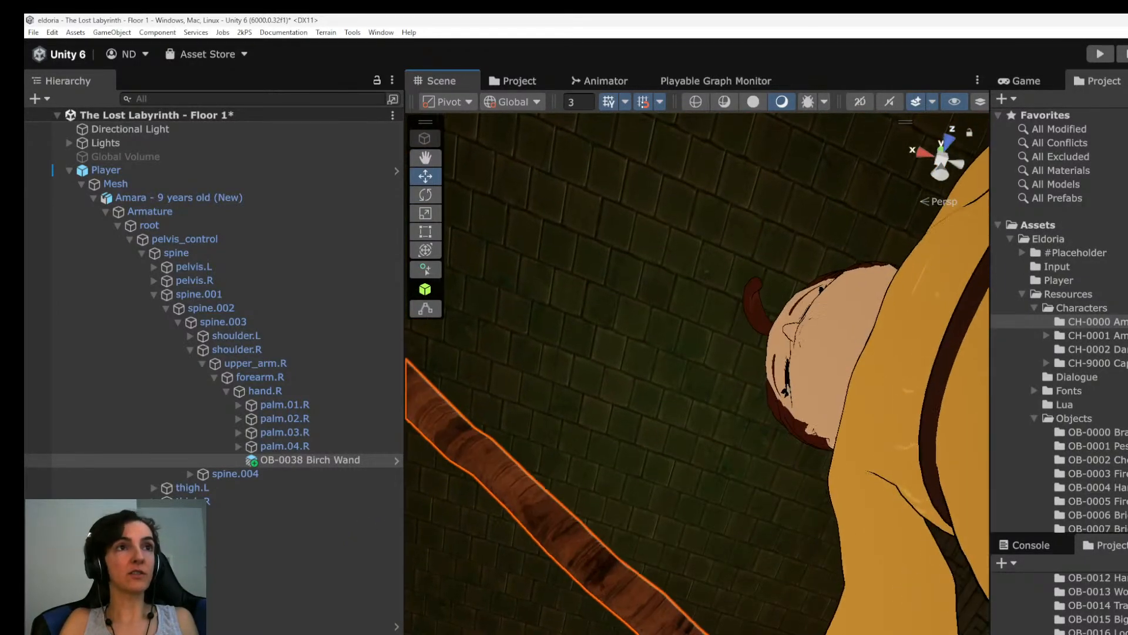
middle_drag(764, 529, 635, 329)
alt+drag(635, 329, 870, 534)
drag(711, 555, 711, 575)
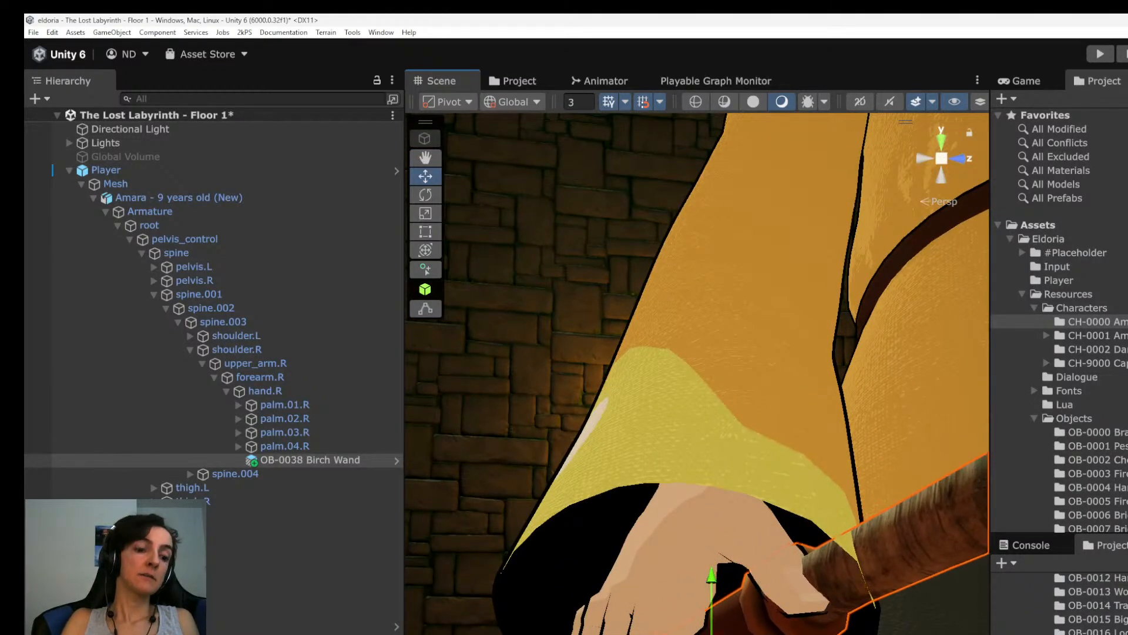
Rotate the Birch Wand and shift it horizontally so that its handle runs across the palm behind the thumb.
key(e)
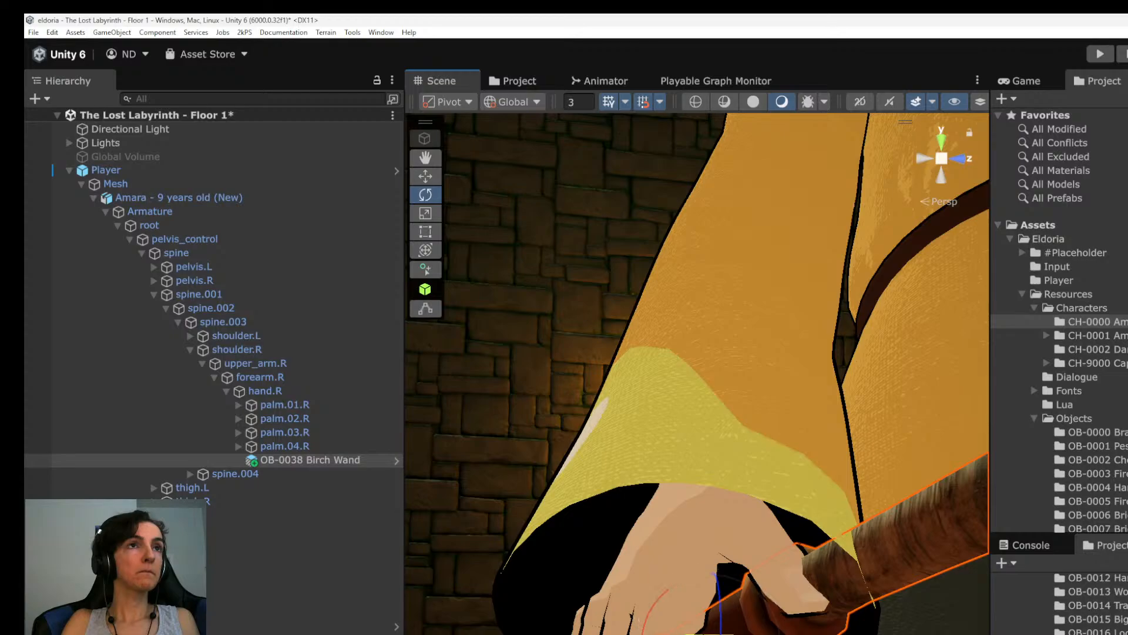
alt+drag(723, 561, 841, 547)
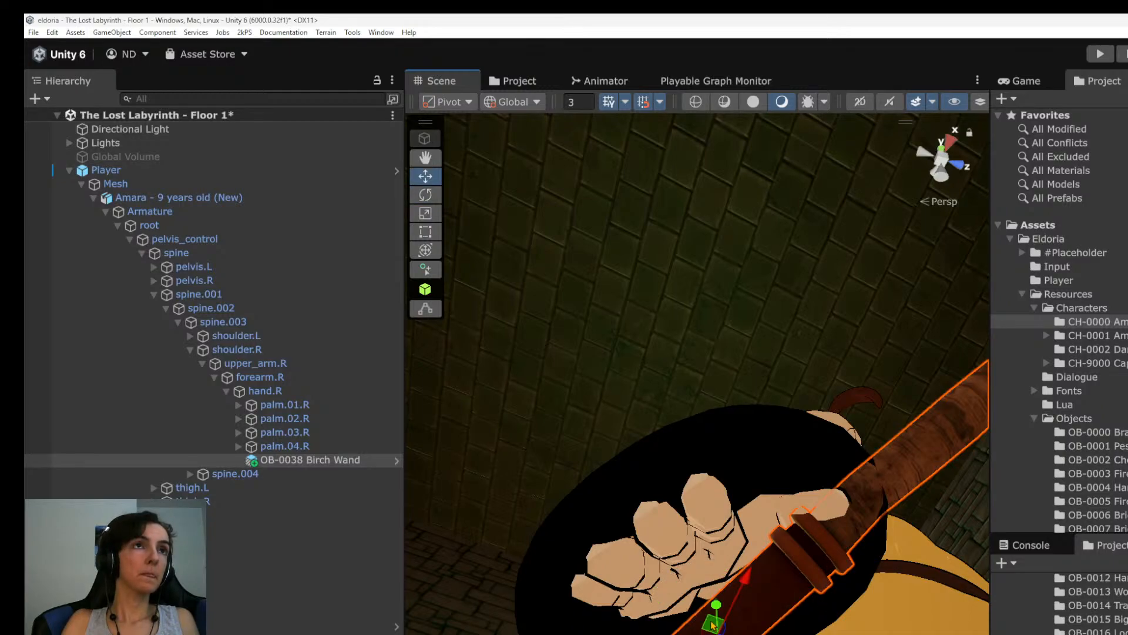
alt+drag(713, 624, 726, 483)
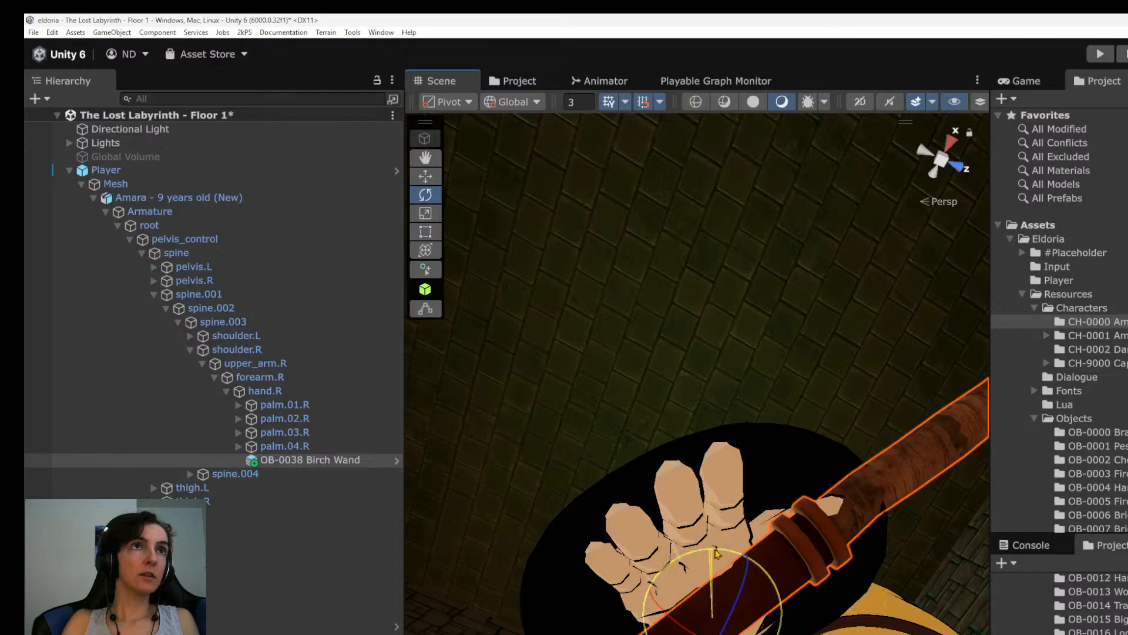
alt+drag(723, 555, 734, 477)
alt+drag(729, 632, 699, 565)
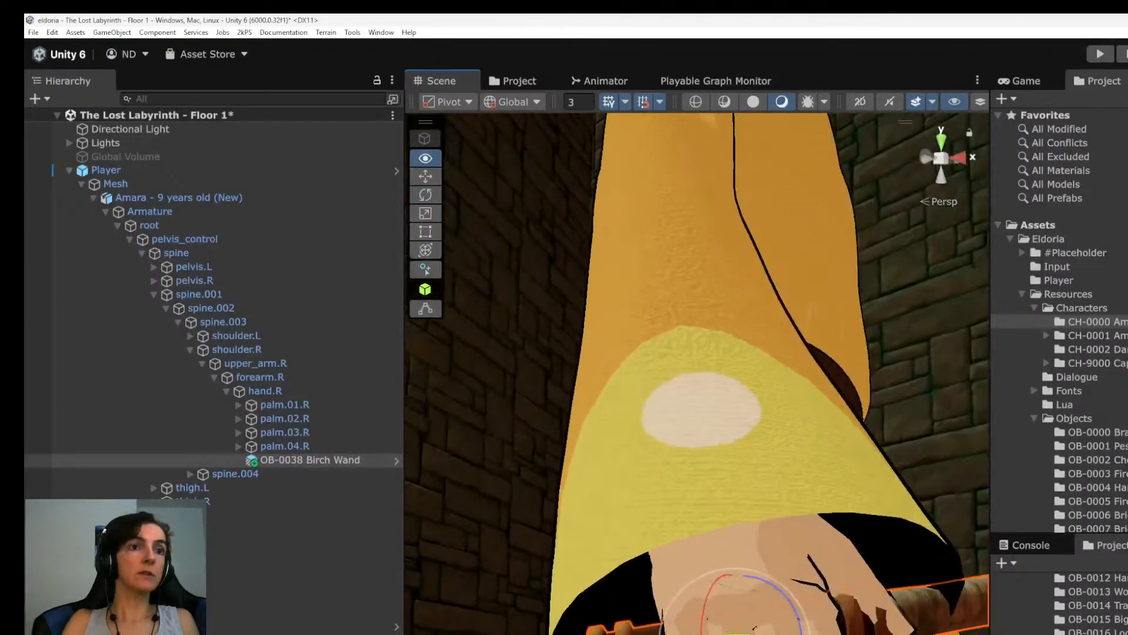
Deselect the Birch Wand and examine the character holding it from the side and from behind.
scroll(693, 611, down, 6)
alt+drag(693, 623, 664, 634)
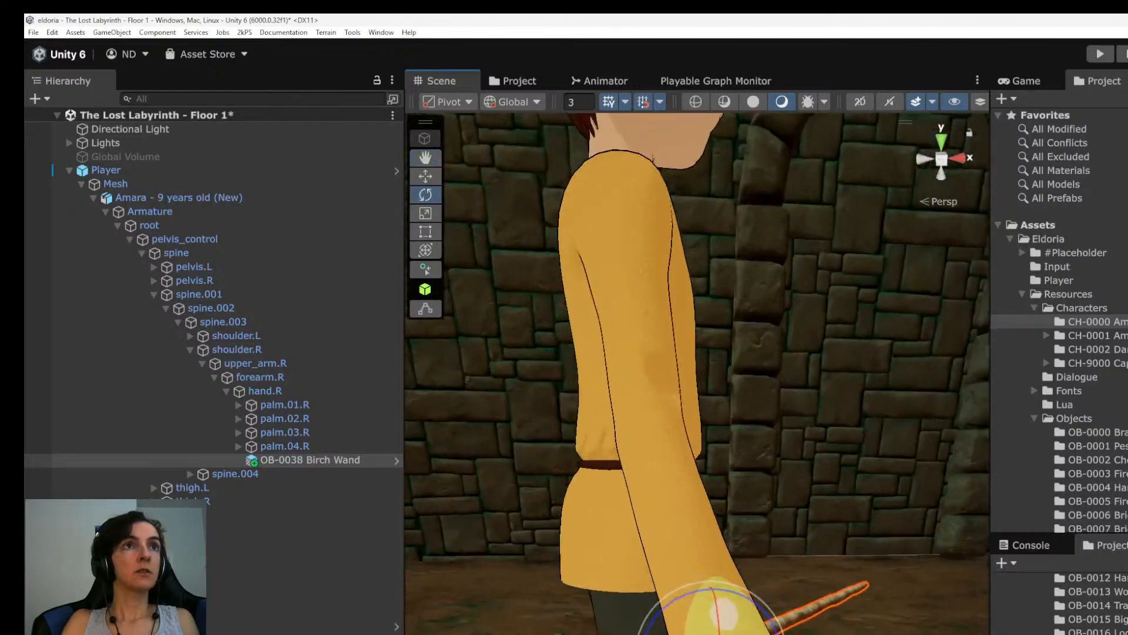
middle_drag(664, 500, 576, 634)
click(306, 553)
scroll(694, 470, down, 2)
alt+drag(734, 447, 841, 435)
scroll(764, 435, down, 2)
alt+drag(705, 434, 817, 438)
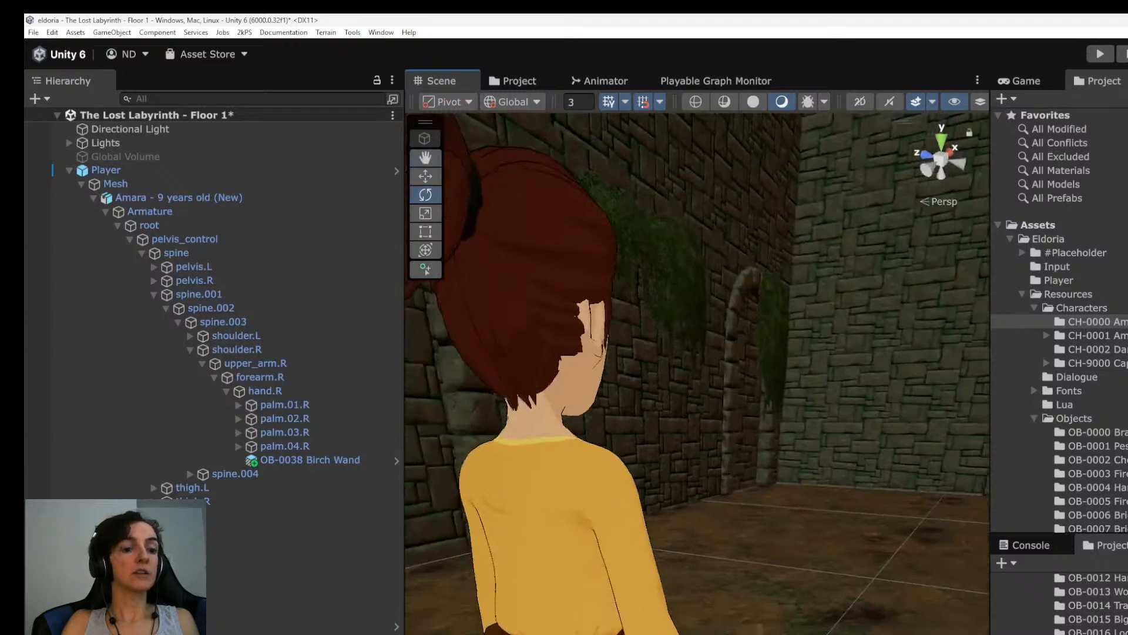
Save the scene and run the game in the Game view.
key(ctrl+s)
click(1021, 81)
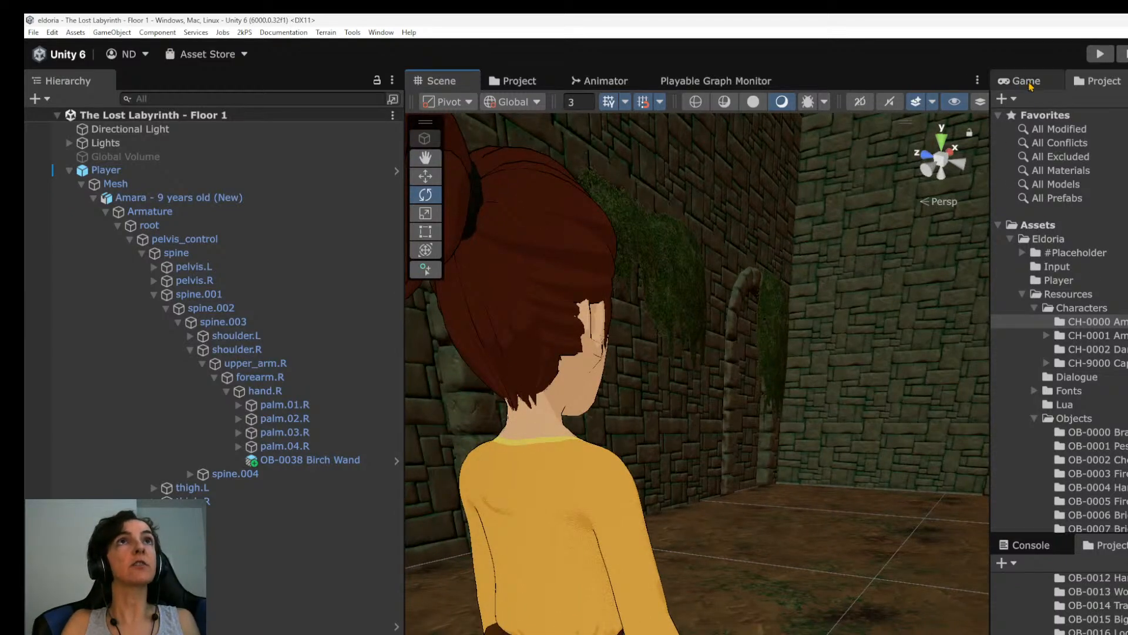
key(ctrl+p)
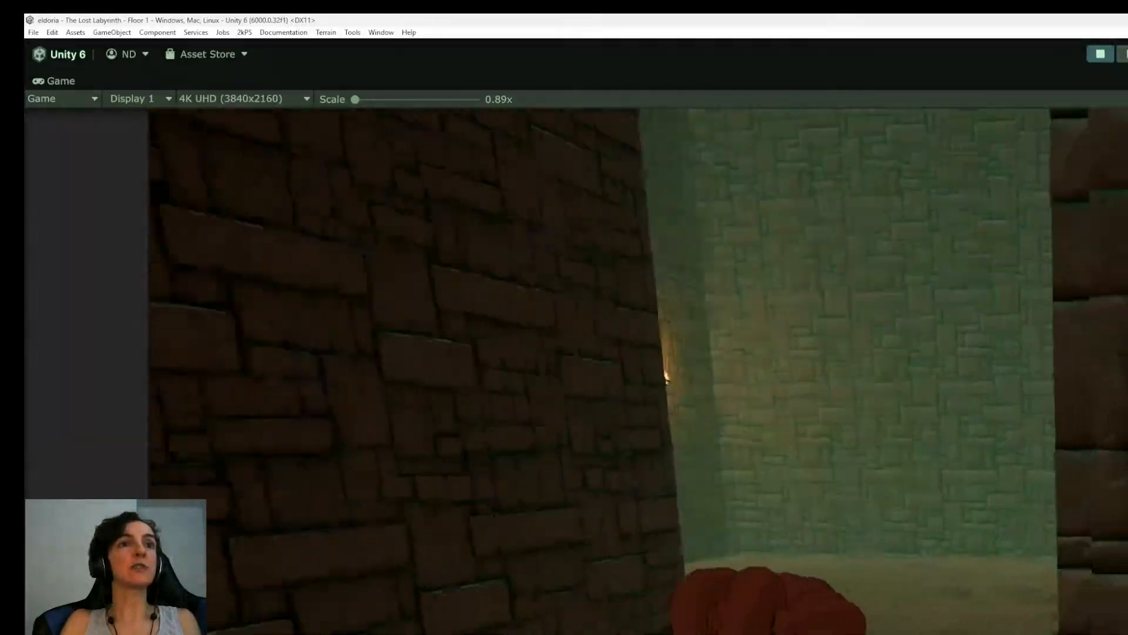
Walk the character forward through the labyrinth's torch-lit corridor and archway to test the wand in-game, and stop the game.
key(w)
key(w)
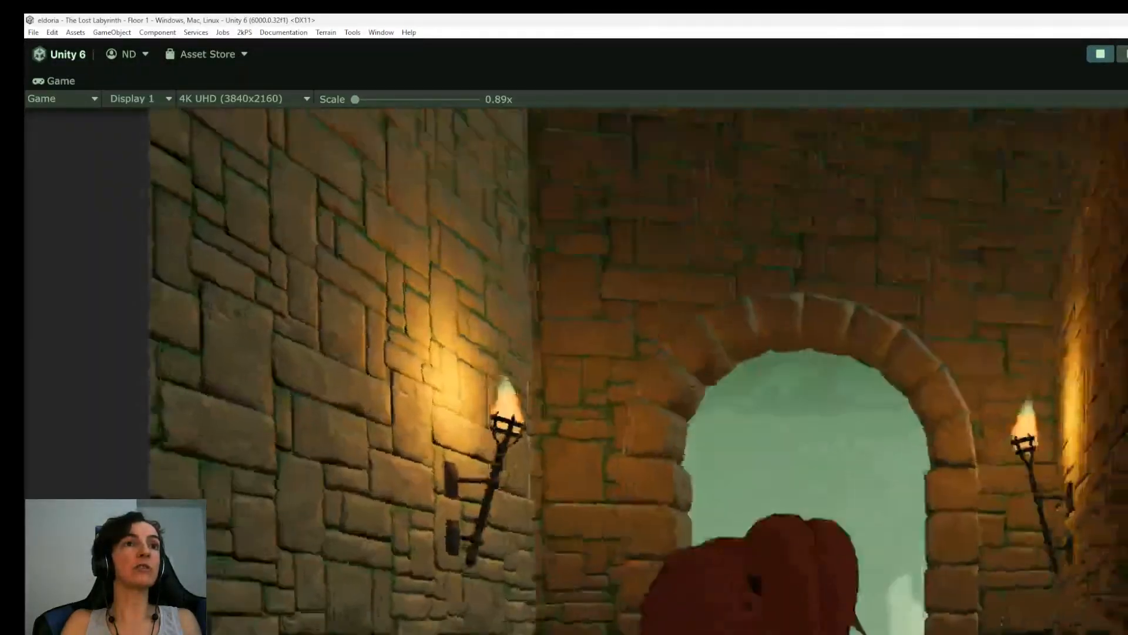
key(w)
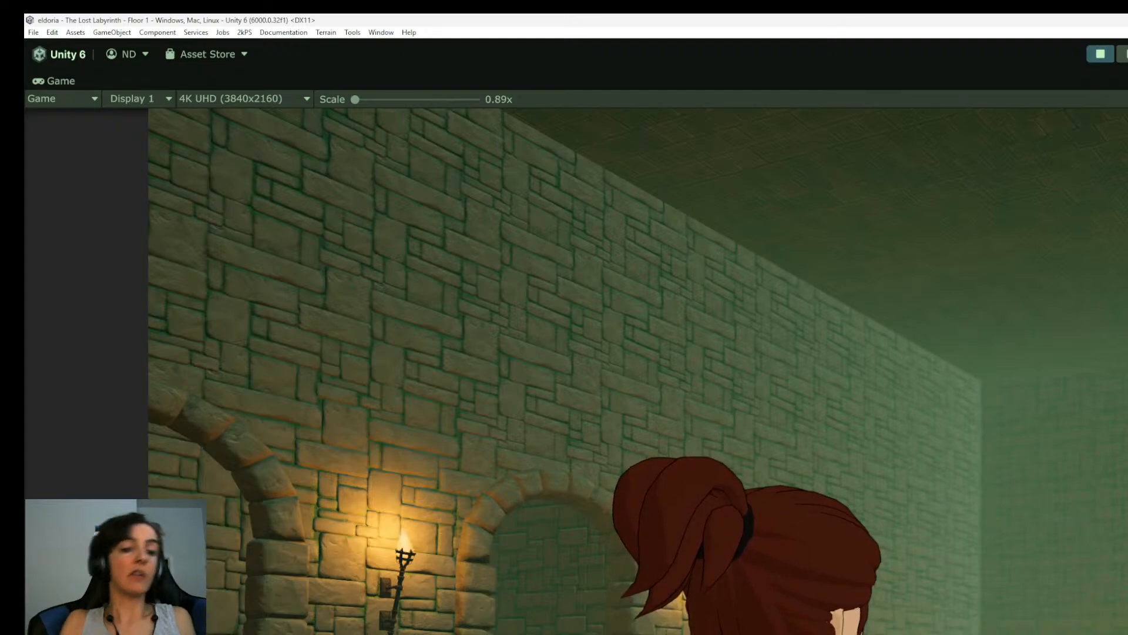
key(ctrl+p)
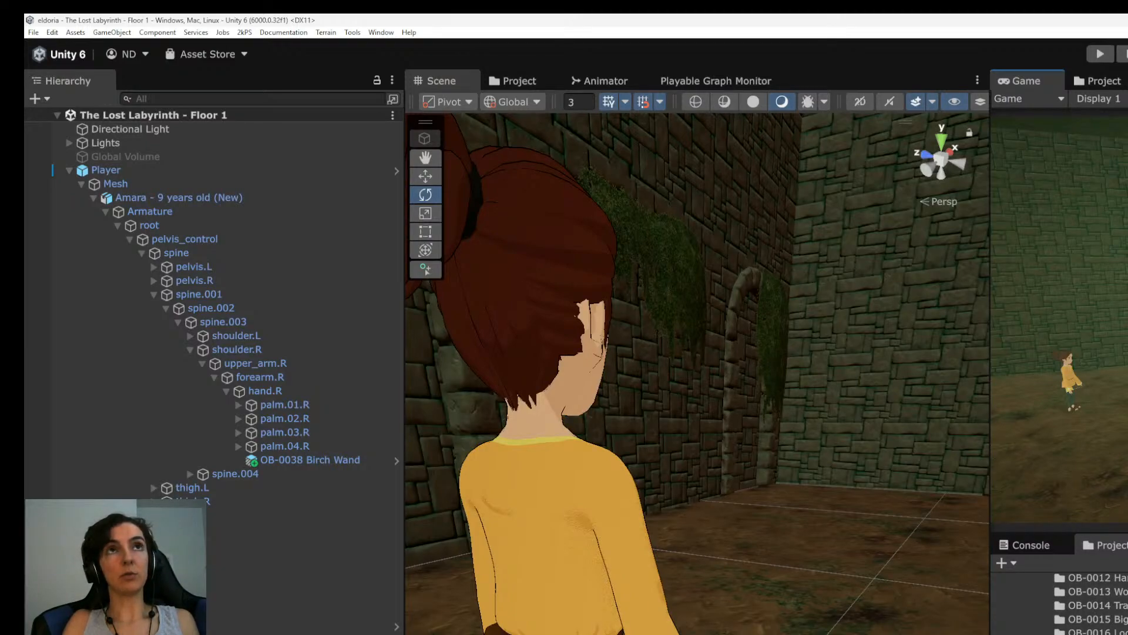
Switch to the Magic Weapons.png reference image beside Adobe Substance 3D Painter to view the Birch Staff design.
key(alt+Tab)
key(Tab)
key(Tab)
key(Tab)
key(Tab)
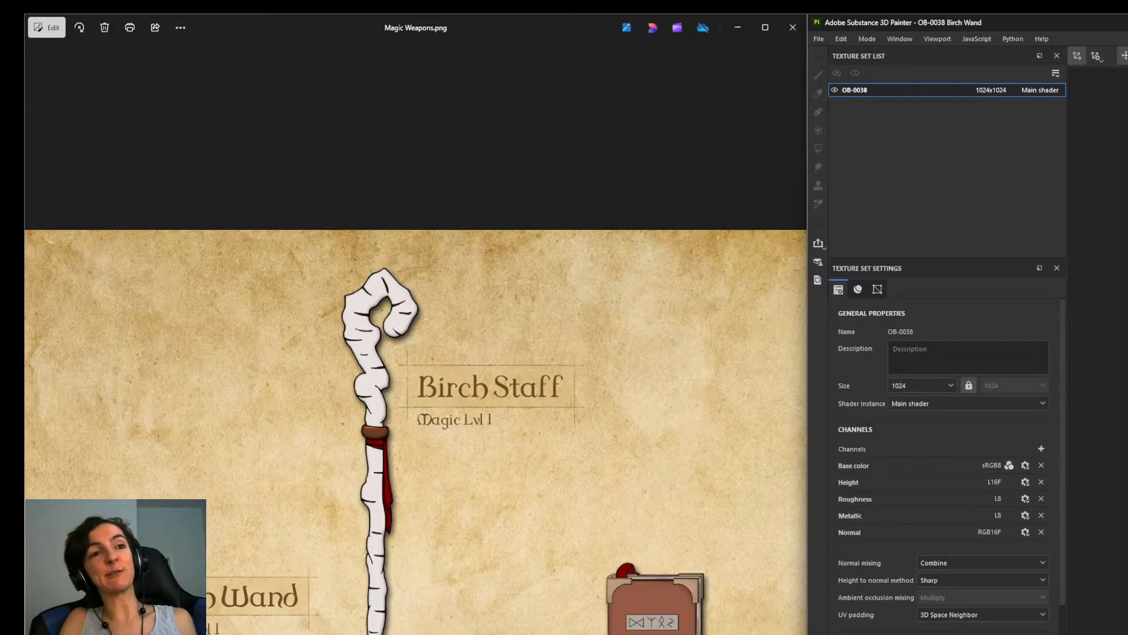
Switch to OBS to view the live stream's control panel.
key(alt+Tab)
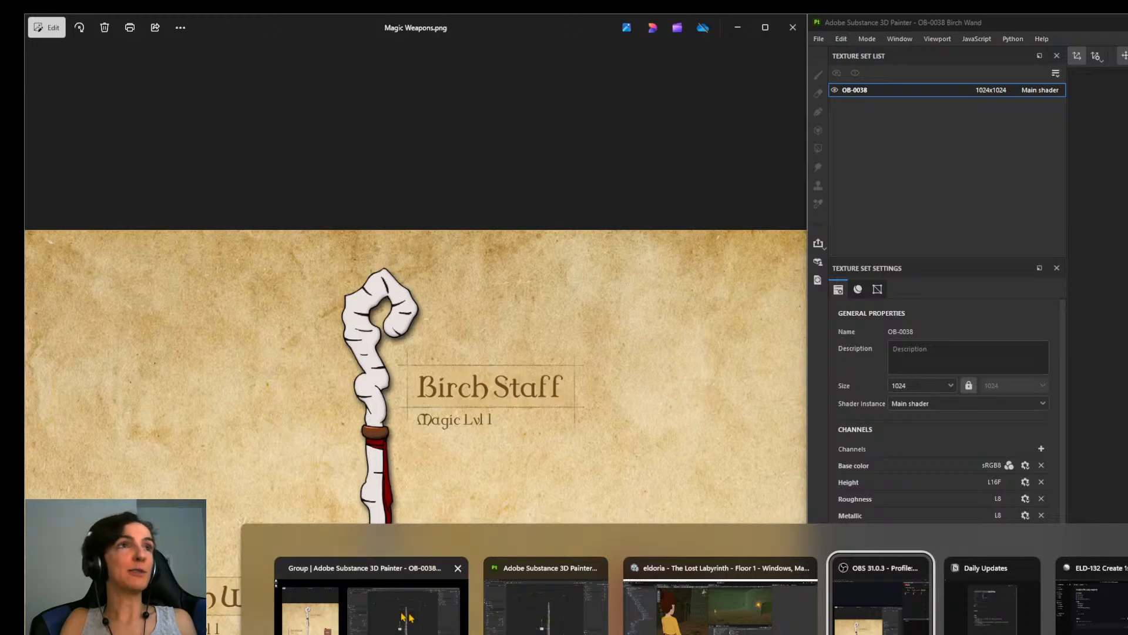
key(alt+Tab)
key(alt+Tab)
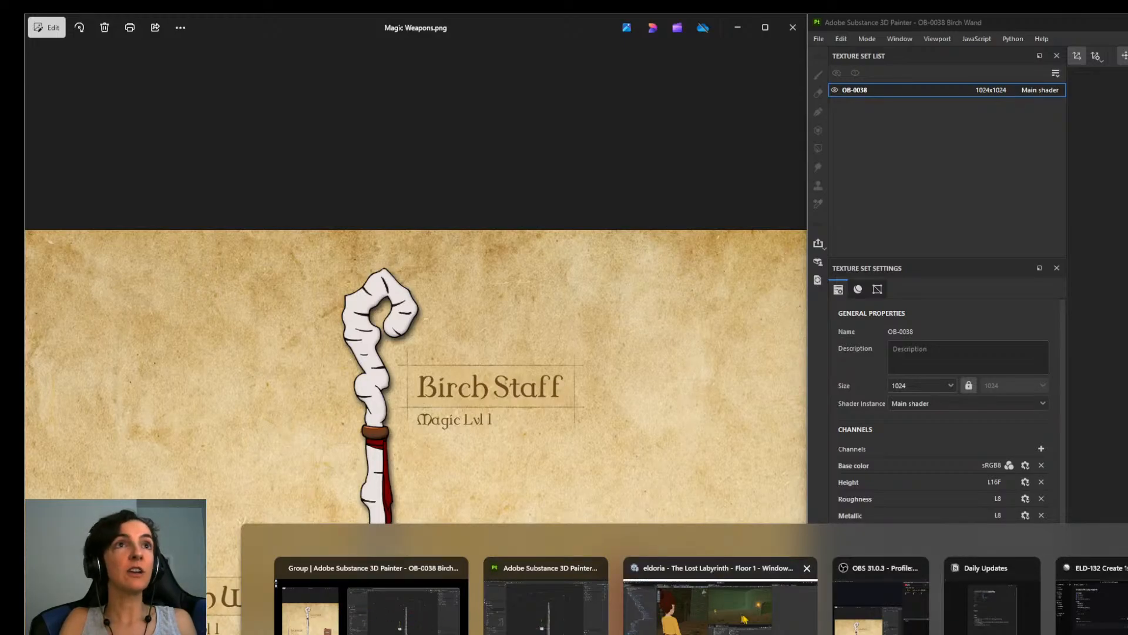
click(880, 614)
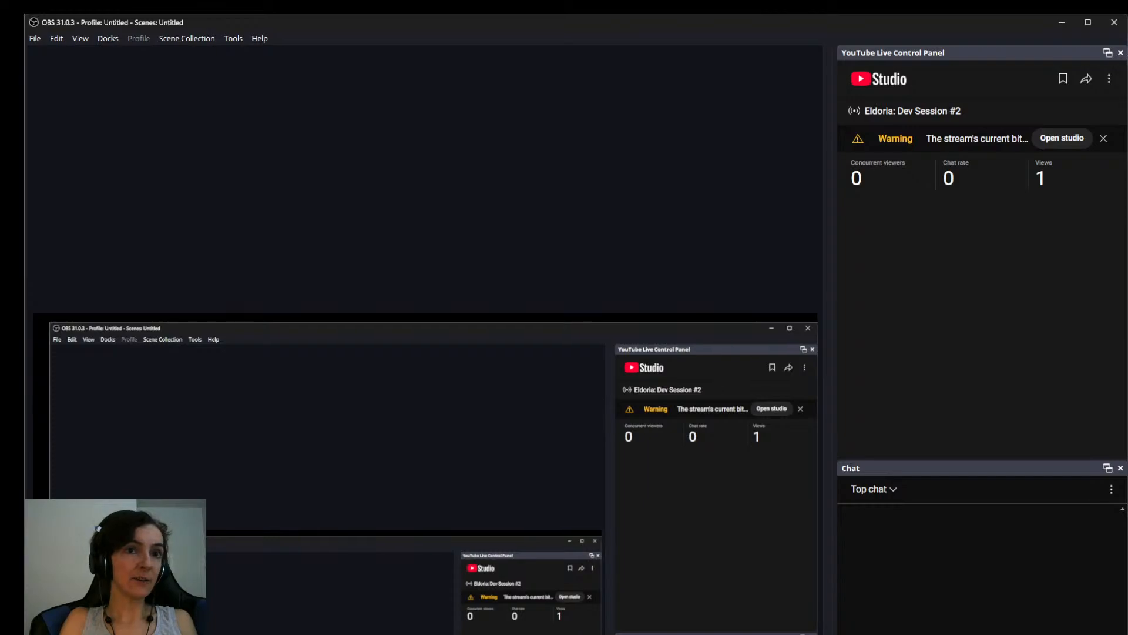